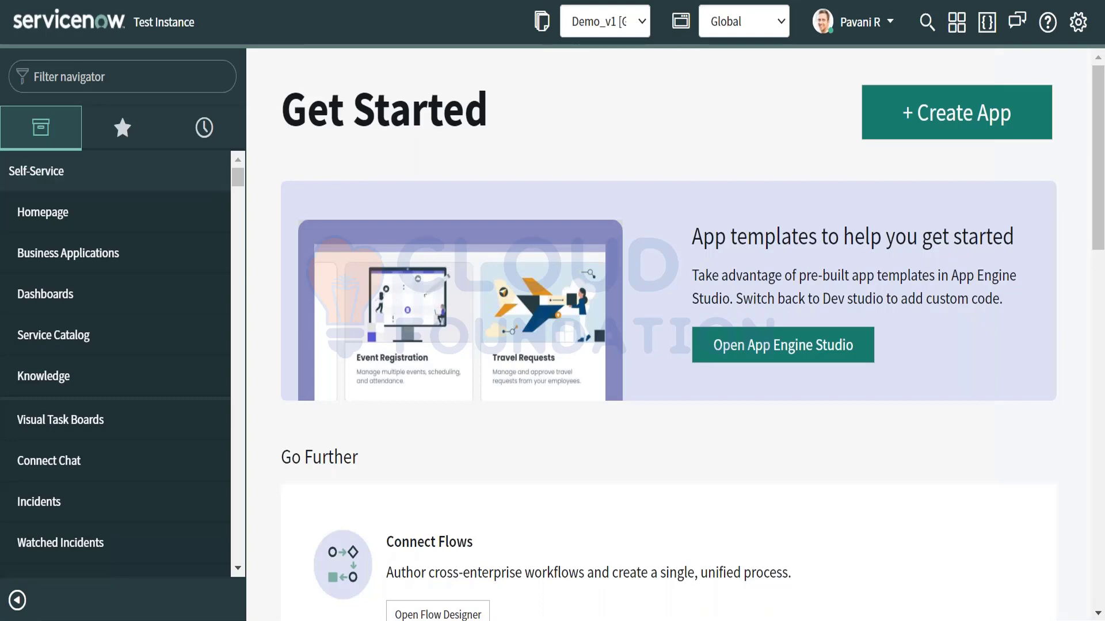
{"action": "key", "text": "XF86AudioLowerVolume"}
{"action": "key", "text": "XF86AudioLowerVolume"}
{"action": "key", "text": "XF86AudioLowerVolume"}
{"action": "key", "text": "XF86AudioLowerVolume"}
{"action": "key", "text": "XF86AudioLowerVolume"}
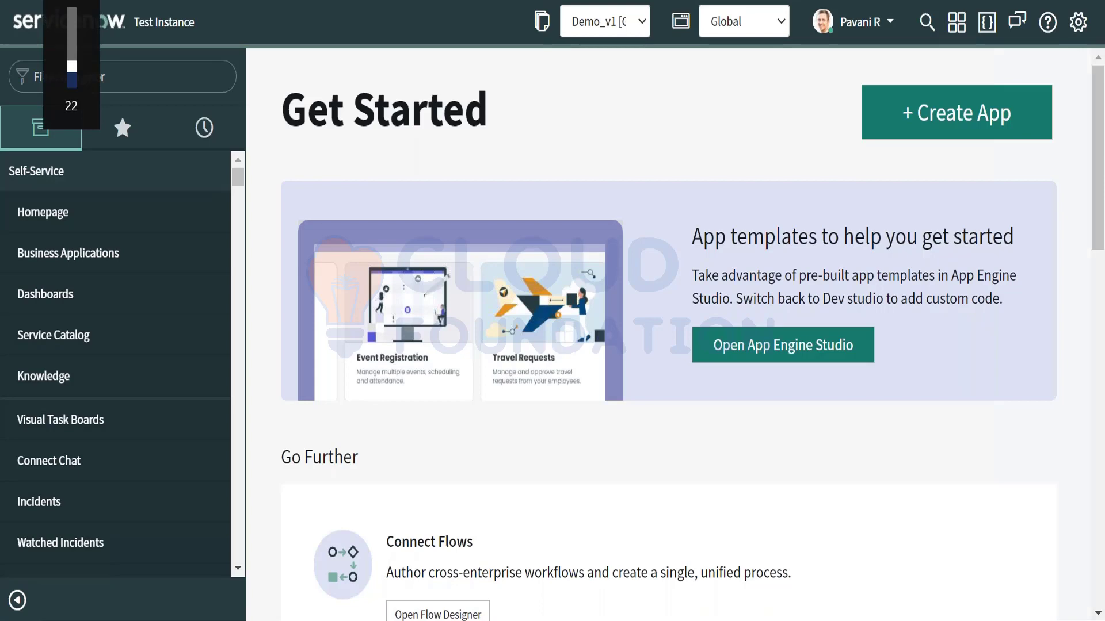
{"action": "key", "text": "XF86AudioRaiseVolume"}
{"action": "key", "text": "XF86AudioRaiseVolume"}
{"action": "key", "text": "XF86AudioRaiseVolume"}
{"action": "key", "text": "XF86AudioRaiseVolume"}
{"action": "key", "text": "XF86AudioRaiseVolume"}
{"action": "key", "text": "XF86AudioRaiseVolume"}
{"action": "key", "text": "XF86AudioRaiseVolume"}
{"action": "key", "text": "XF86AudioRaiseVolume"}
{"action": "key", "text": "XF86AudioRaiseVolume"}
{"action": "key", "text": "XF86AudioRaiseVolume"}
{"action": "key", "text": "XF86AudioRaiseVolume"}
{"action": "key", "text": "XF86AudioRaiseVolume"}
{"action": "key", "text": "XF86AudioRaiseVolume"}
{"action": "key", "text": "XF86AudioRaiseVolume"}
{"action": "key", "text": "XF86AudioRaiseVolume"}
{"action": "key", "text": "XF86AudioRaiseVolume"}
{"action": "key", "text": "XF86AudioRaiseVolume"}
{"action": "key", "text": "XF86AudioRaiseVolume"}
{"action": "key", "text": "XF86AudioRaiseVolume"}
{"action": "key", "text": "XF86AudioRaiseVolume"}
{"action": "key", "text": "XF86AudioRaiseVolume"}
{"action": "key", "text": "XF86AudioRaiseVolume"}
{"action": "key", "text": "XF86AudioRaiseVolume"}
{"action": "key", "text": "XF86AudioRaiseVolume"}
{"action": "key", "text": "XF86AudioRaiseVolume"}
Filter the navigator for "Ass" and open the Asset Management Admins list
{"action": "left_click", "coordinate": [155, 81]}
{"action": "type", "text": "A"}
{"action": "key", "text": "Down"}
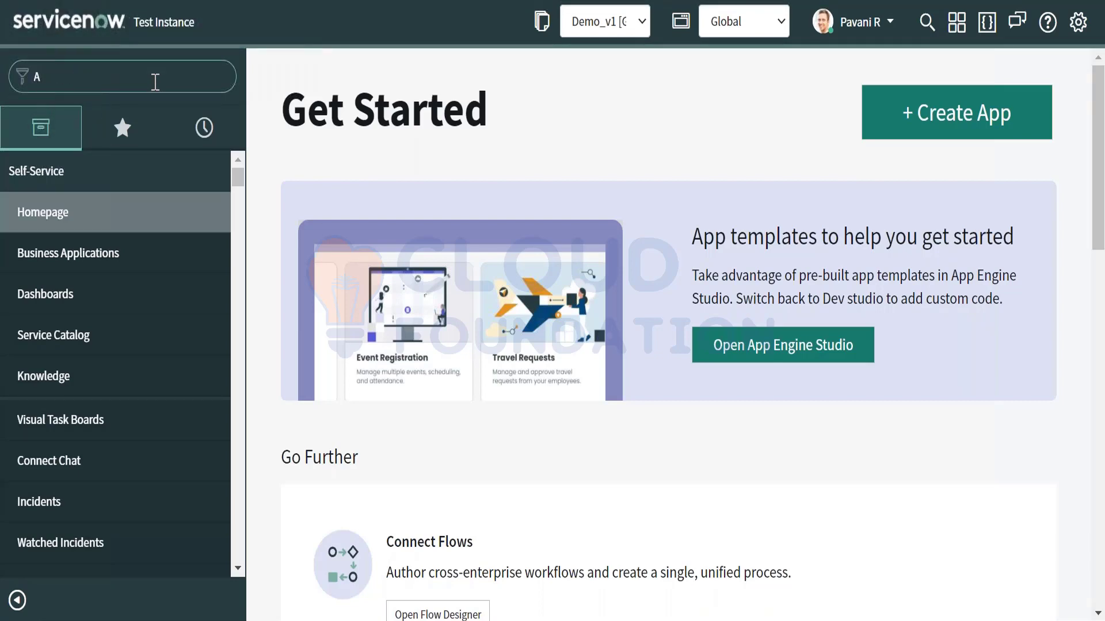
{"action": "type", "text": "ss"}
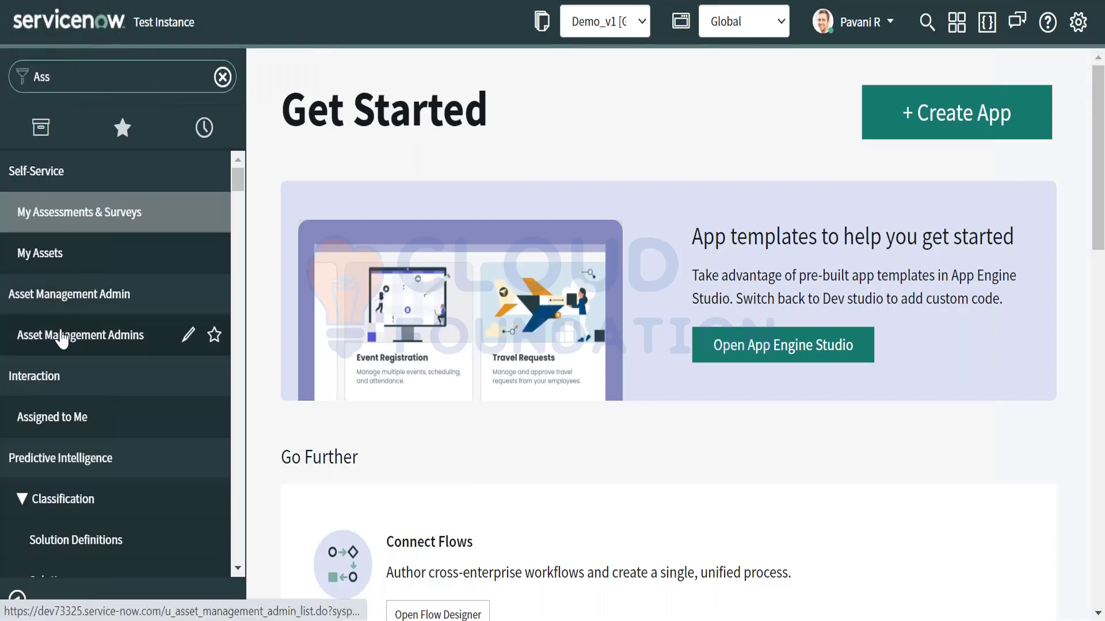
{"action": "left_click", "coordinate": [62, 336]}
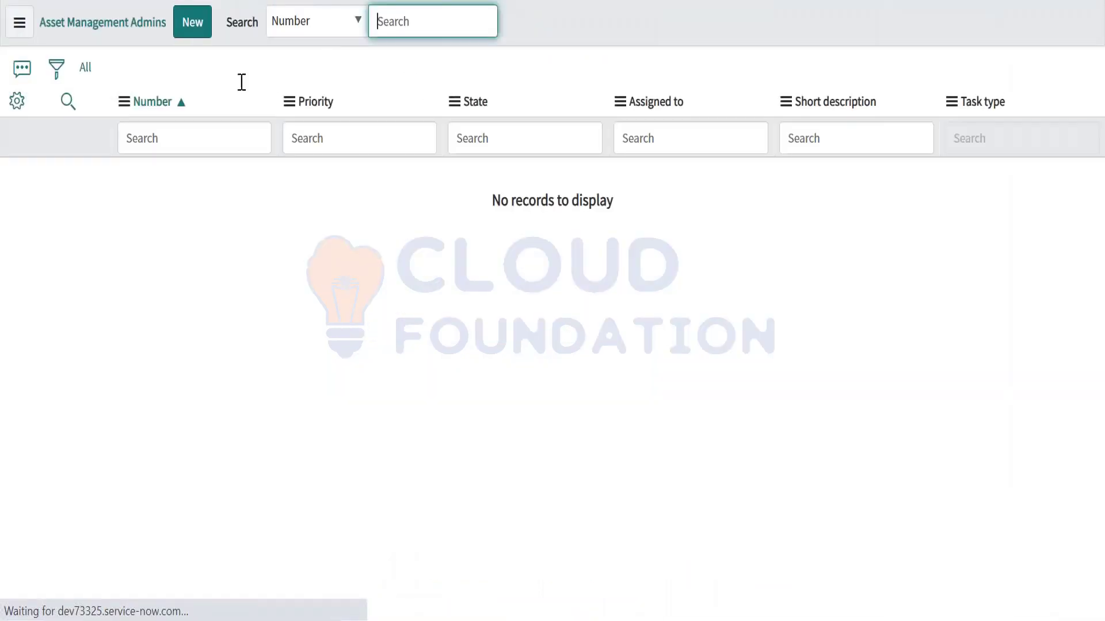
Start a new Asset Management Admin record and select the second user in the user lookup as Requestor
{"action": "left_click", "coordinate": [193, 23]}
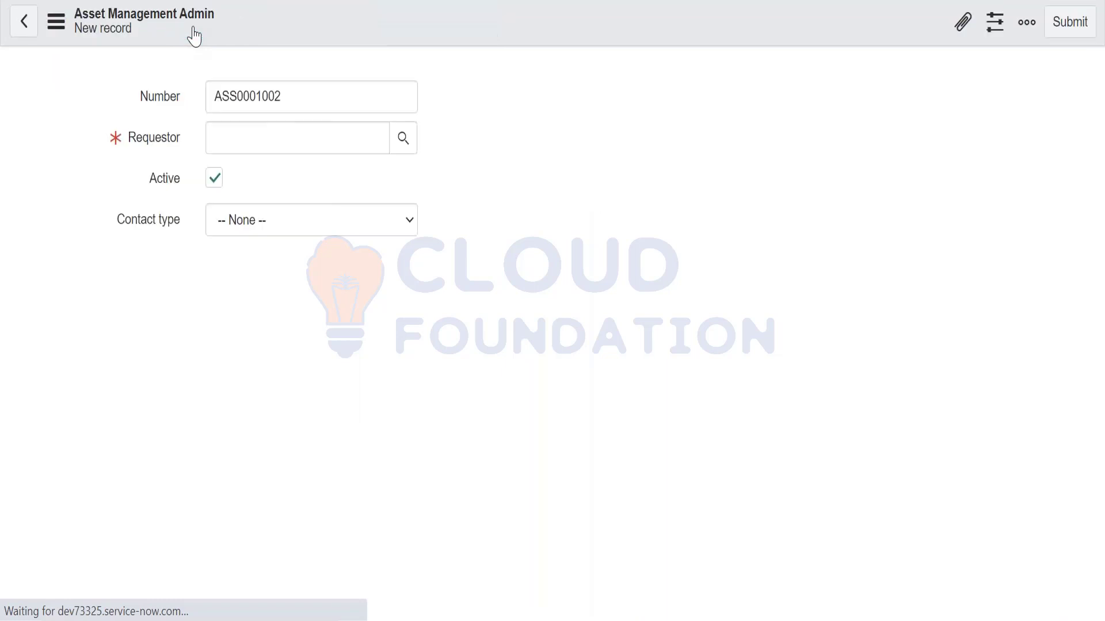
{"action": "left_click", "coordinate": [239, 138]}
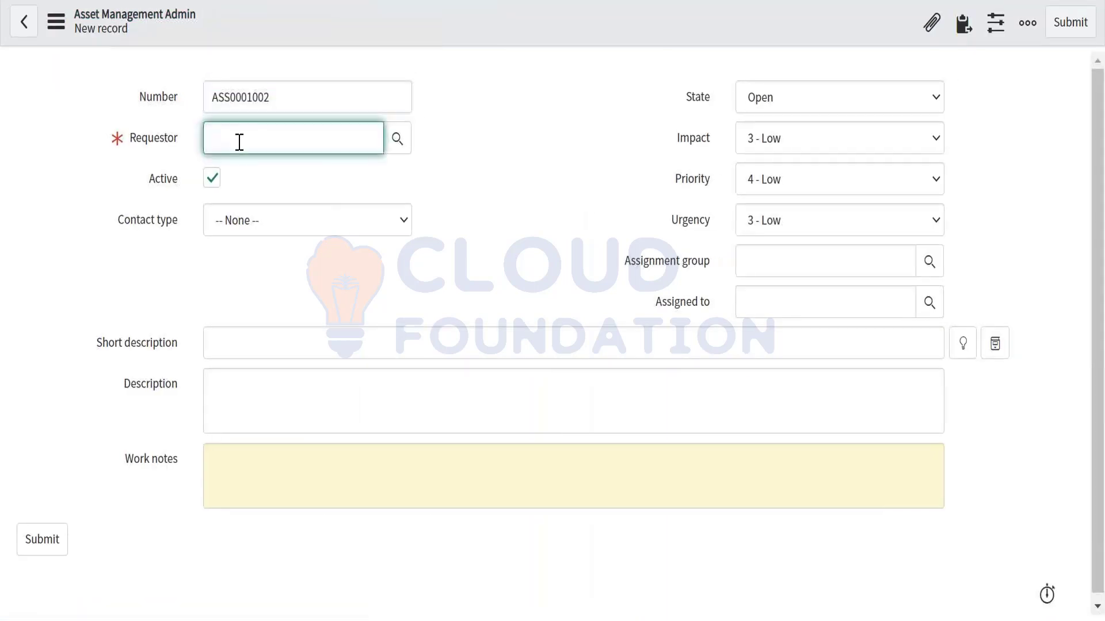
{"action": "left_click", "coordinate": [403, 138]}
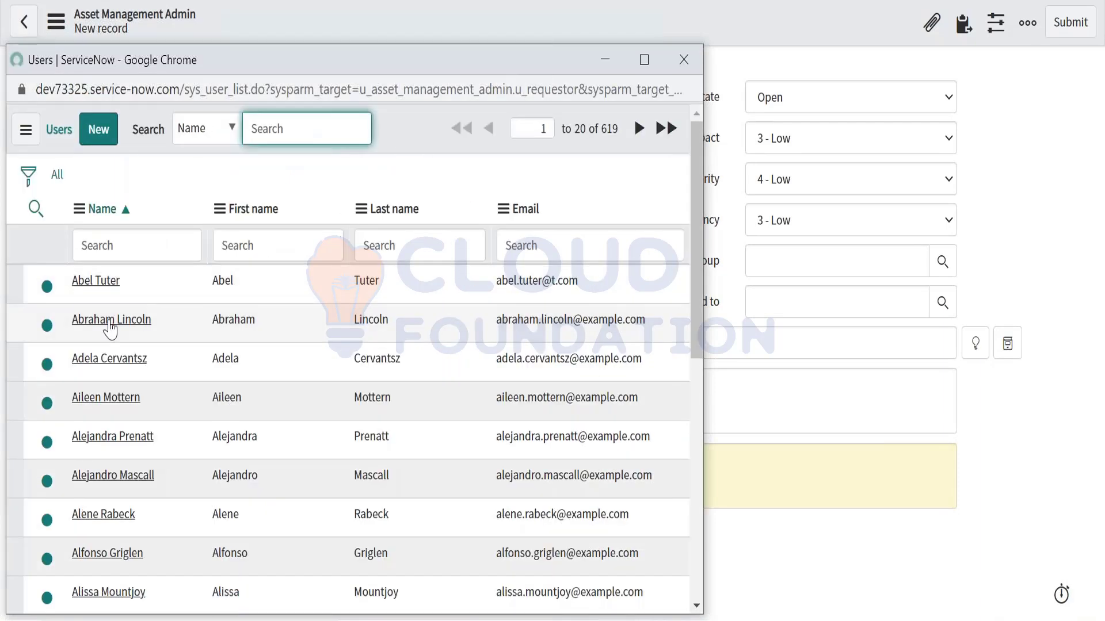
{"action": "left_click", "coordinate": [109, 319]}
Enter "Test" as both the short description and the description of the new record
{"action": "left_click", "coordinate": [236, 335]}
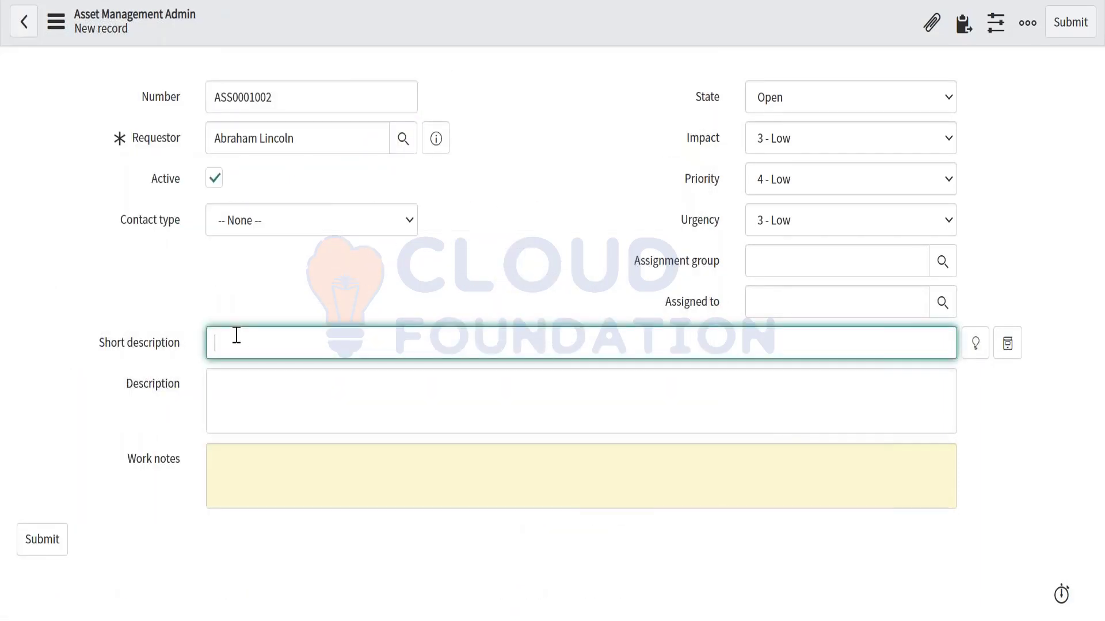
{"action": "type", "text": "Testo"}
{"action": "key", "text": "Tab"}
{"action": "type", "text": "Test"}
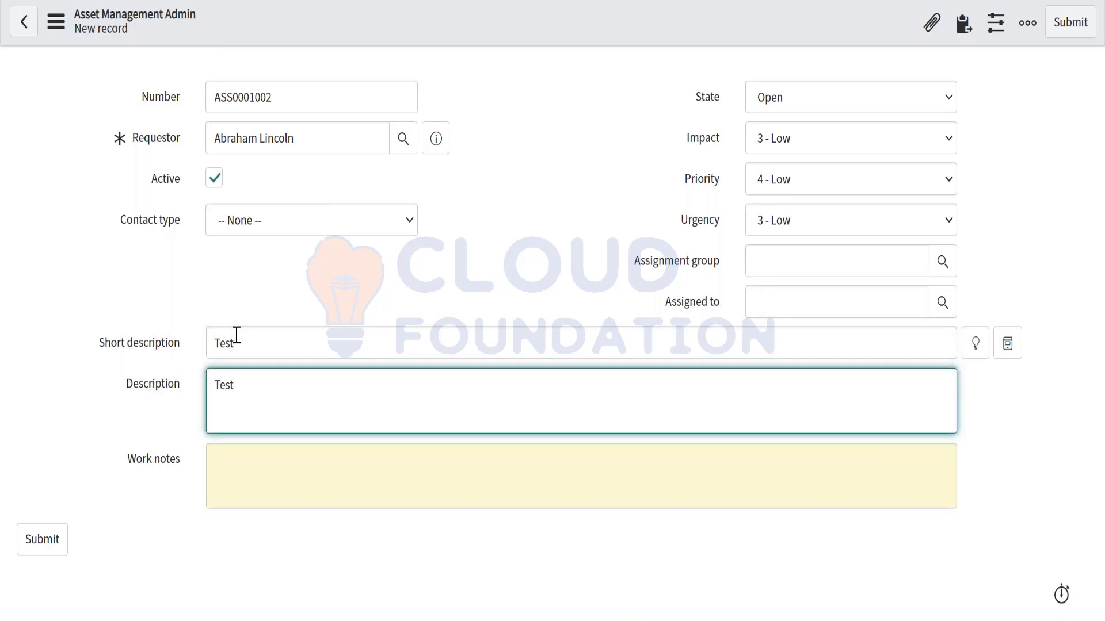
Set the Assignment group to Asset Management Team, pick the group's listed member as Assigned to, and save the record
{"action": "left_click", "coordinate": [767, 266]}
{"action": "left_click", "coordinate": [941, 266]}
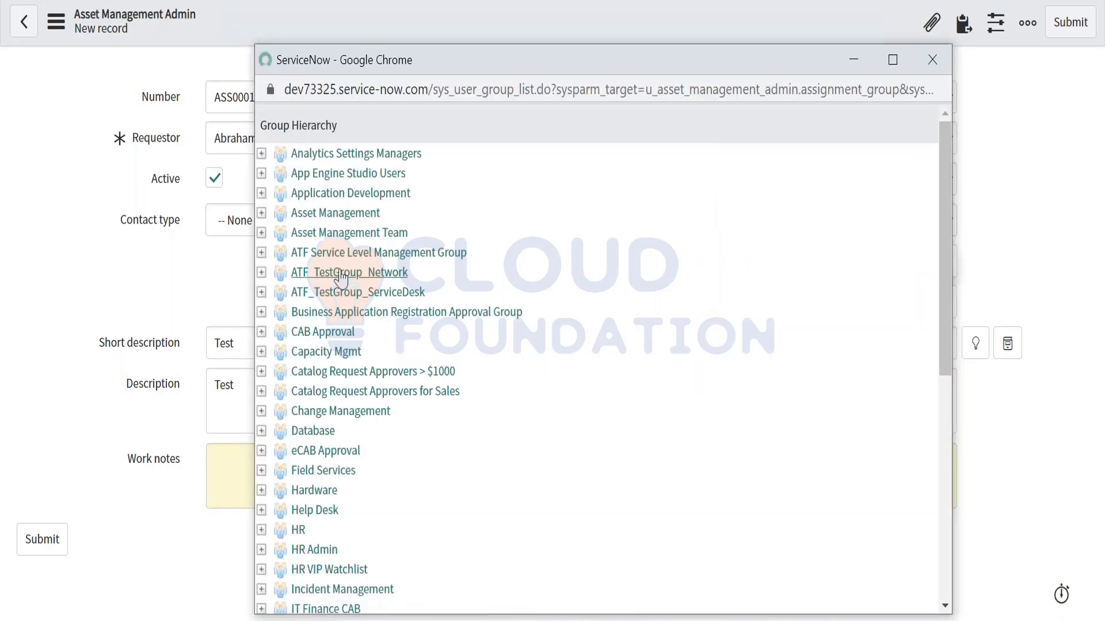
{"action": "left_click", "coordinate": [345, 233]}
{"action": "left_click", "coordinate": [850, 307]}
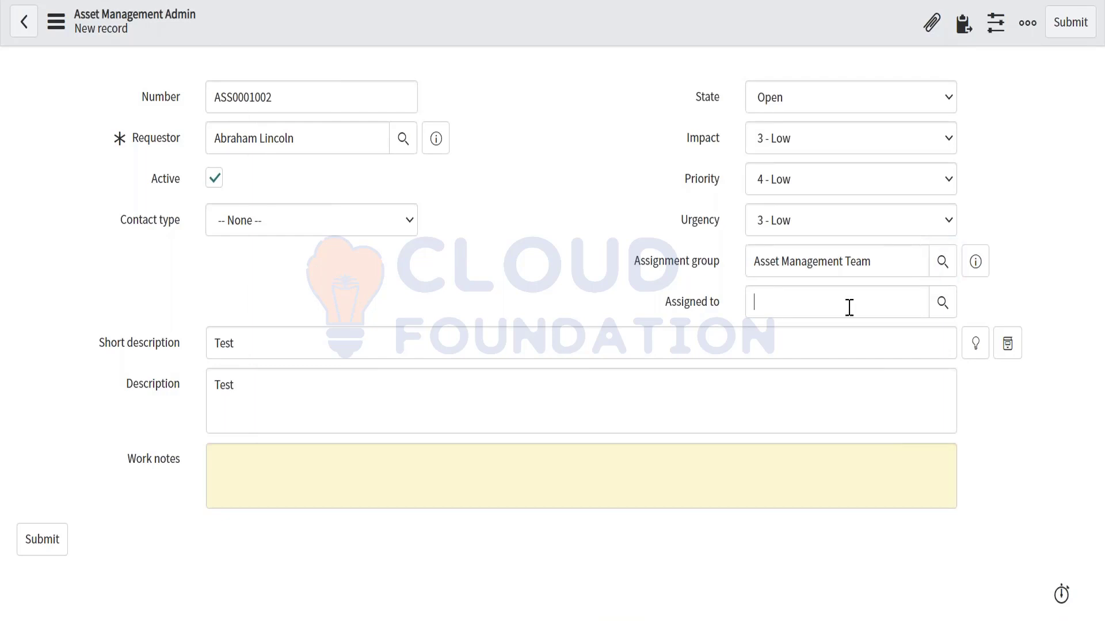
{"action": "left_click", "coordinate": [944, 307]}
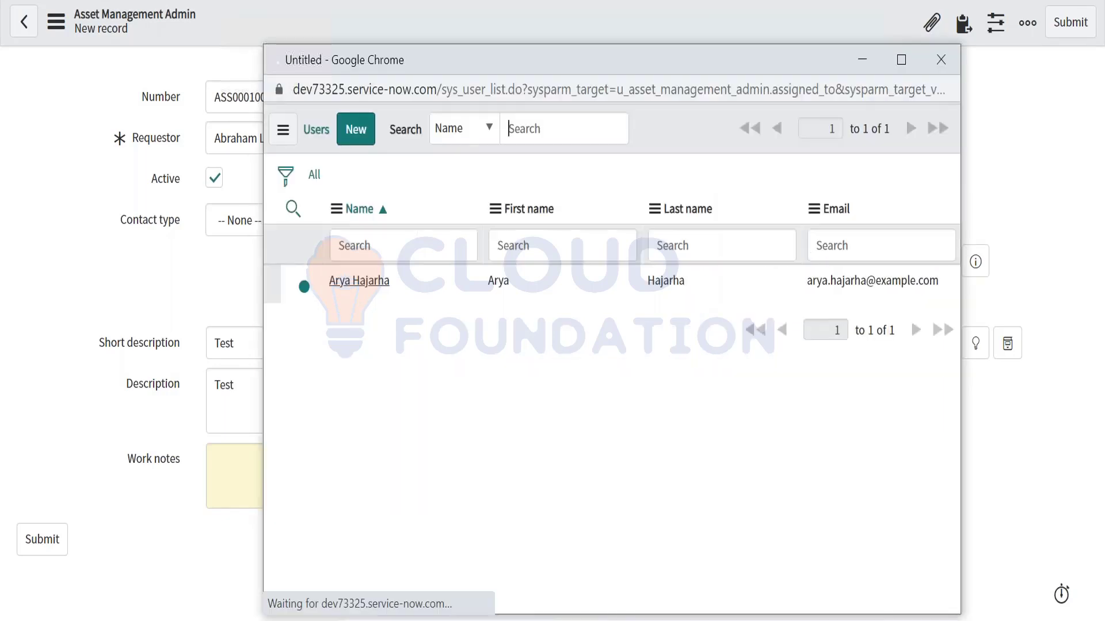
{"action": "left_click", "coordinate": [331, 286]}
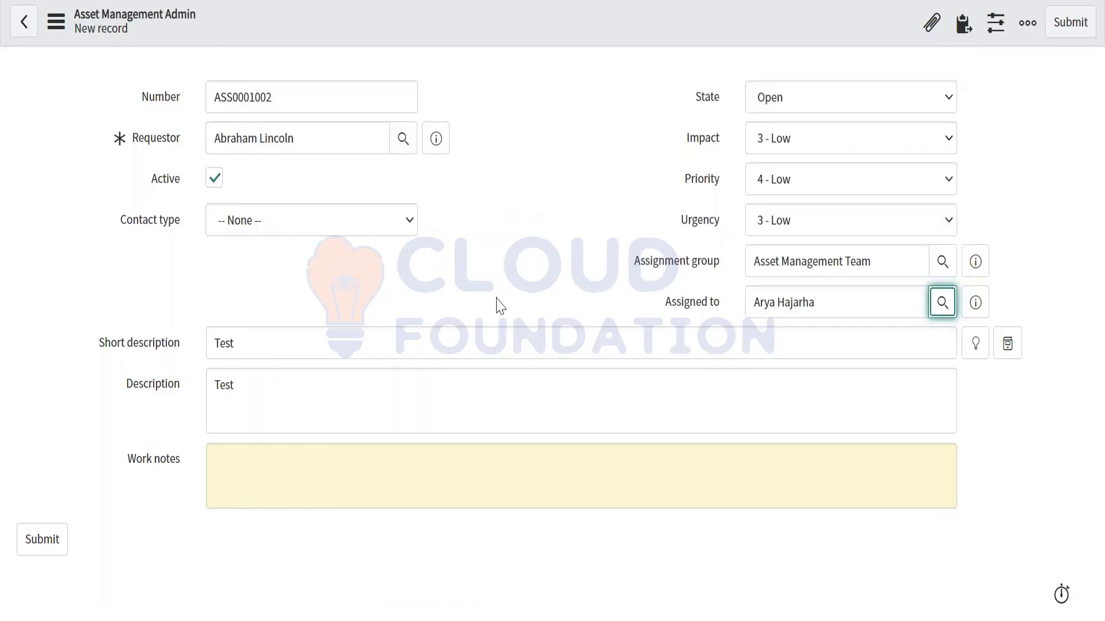
{"action": "right_click", "coordinate": [468, 27]}
{"action": "left_click", "coordinate": [493, 37]}
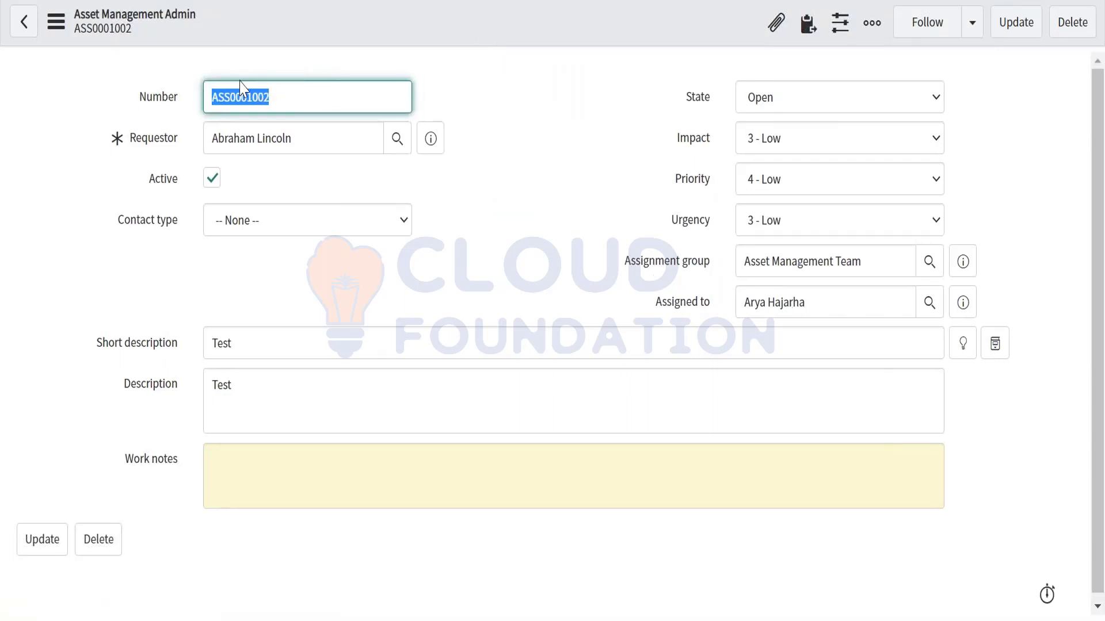
Return to the list, start another new record and select the fourth user in the lookup as Requestor
{"action": "left_click", "coordinate": [24, 23]}
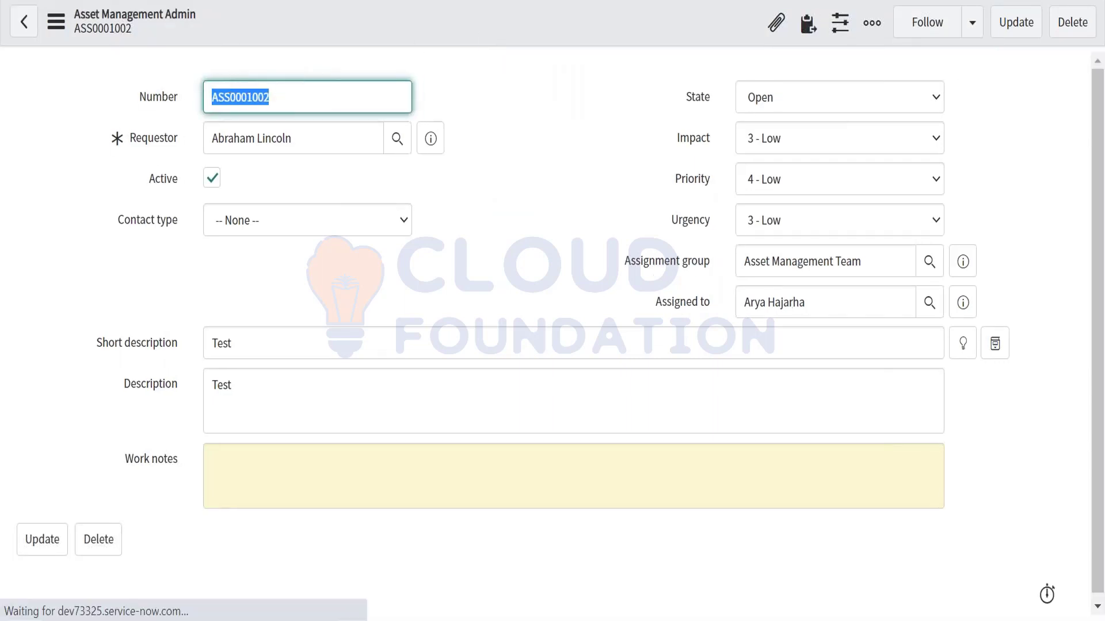
{"action": "left_click", "coordinate": [220, 149]}
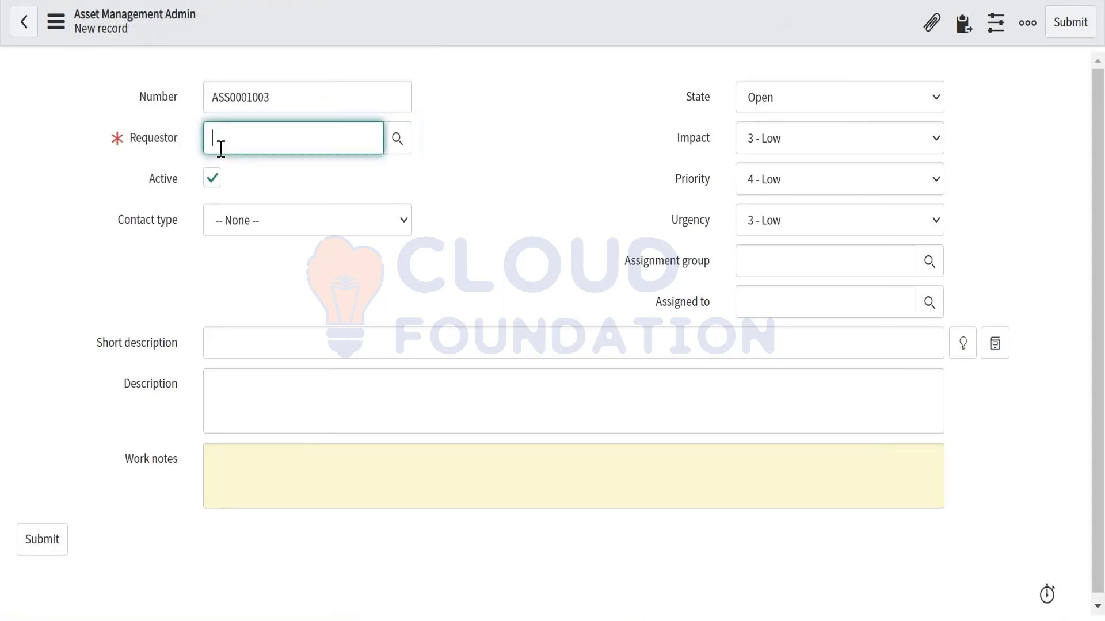
{"action": "left_click", "coordinate": [400, 141]}
{"action": "left_click", "coordinate": [401, 140]}
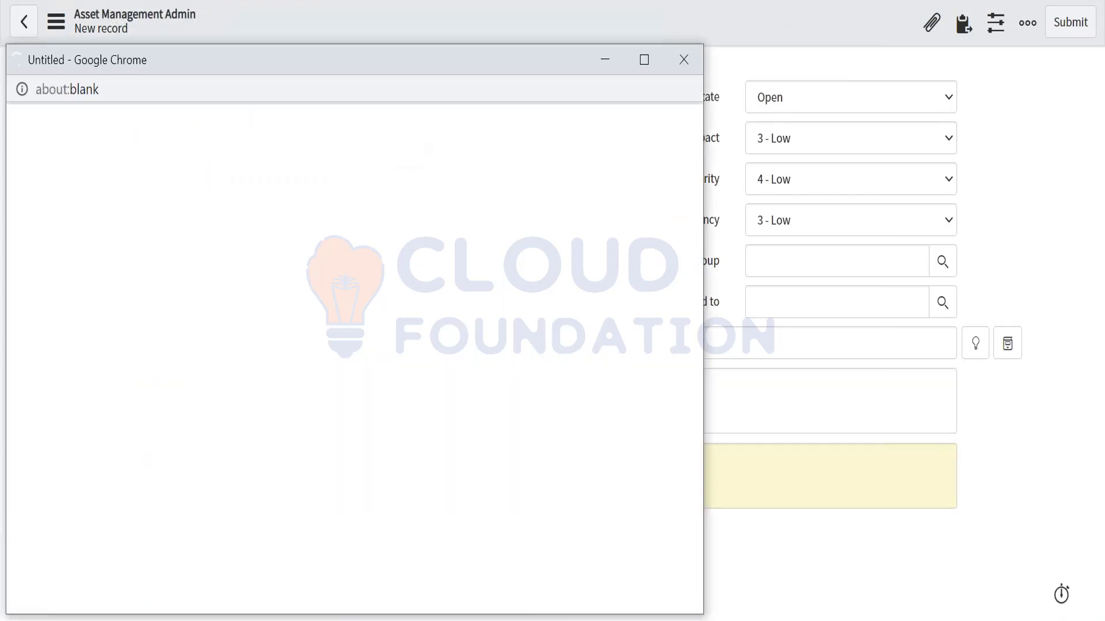
{"action": "left_click", "coordinate": [107, 396]}
Fill in the second record with short description "test", contact type Email and description "Test"
{"action": "left_click", "coordinate": [245, 348]}
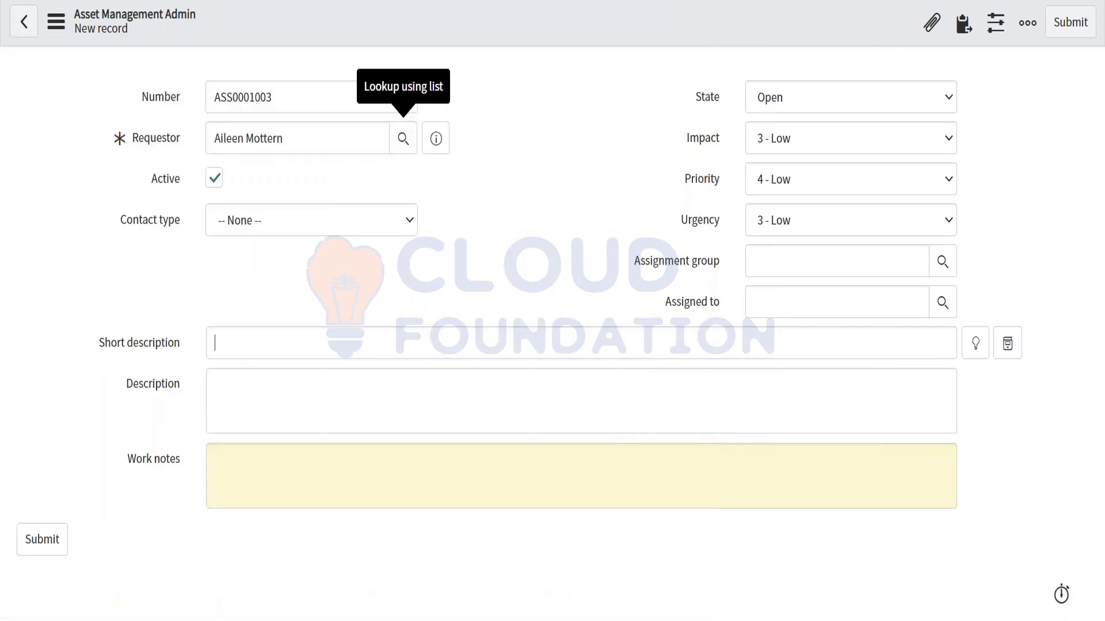
{"action": "type", "text": "test"}
{"action": "left_click", "coordinate": [246, 402]}
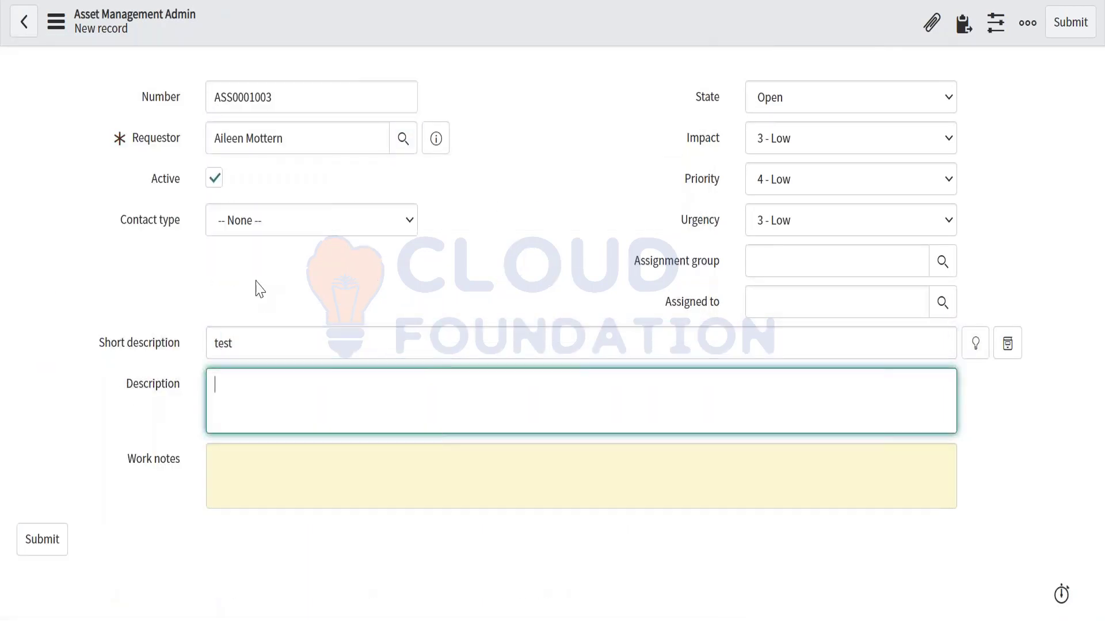
{"action": "left_click", "coordinate": [248, 221]}
{"action": "left_click", "coordinate": [246, 266]}
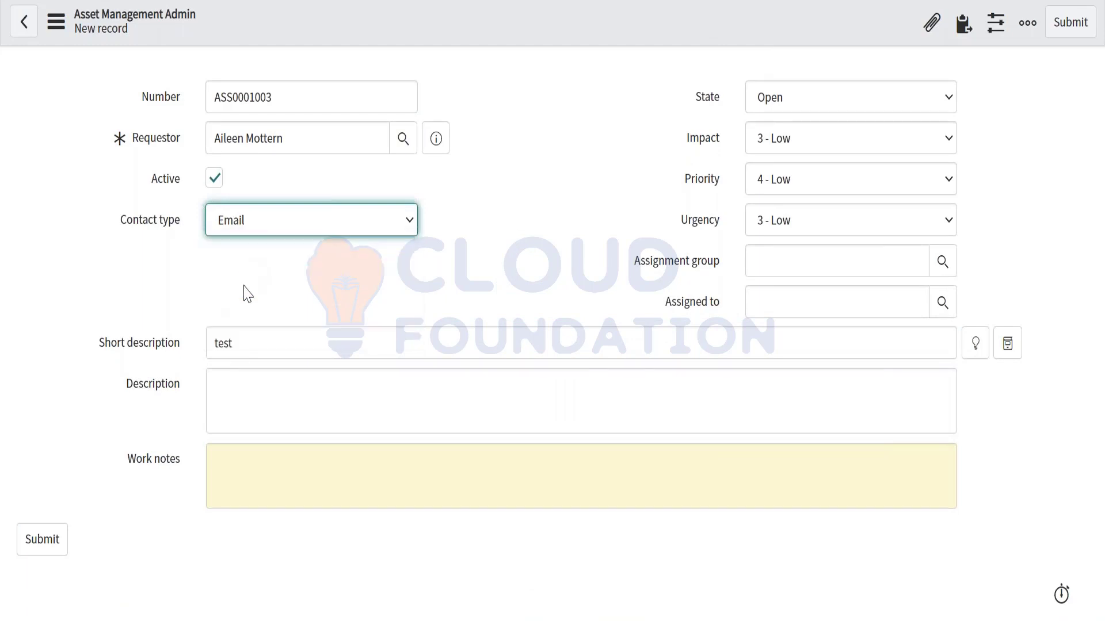
{"action": "left_click", "coordinate": [232, 397]}
{"action": "type", "text": "Test"}
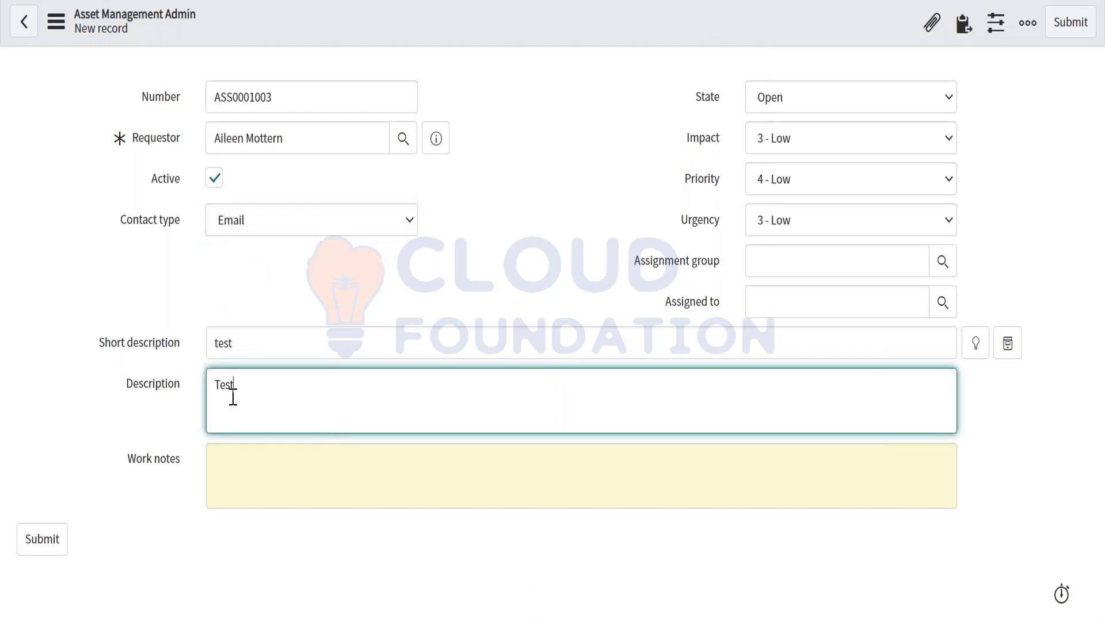
Save the second record with the Assignment group and Assigned to fields left empty
{"action": "left_click", "coordinate": [776, 256]}
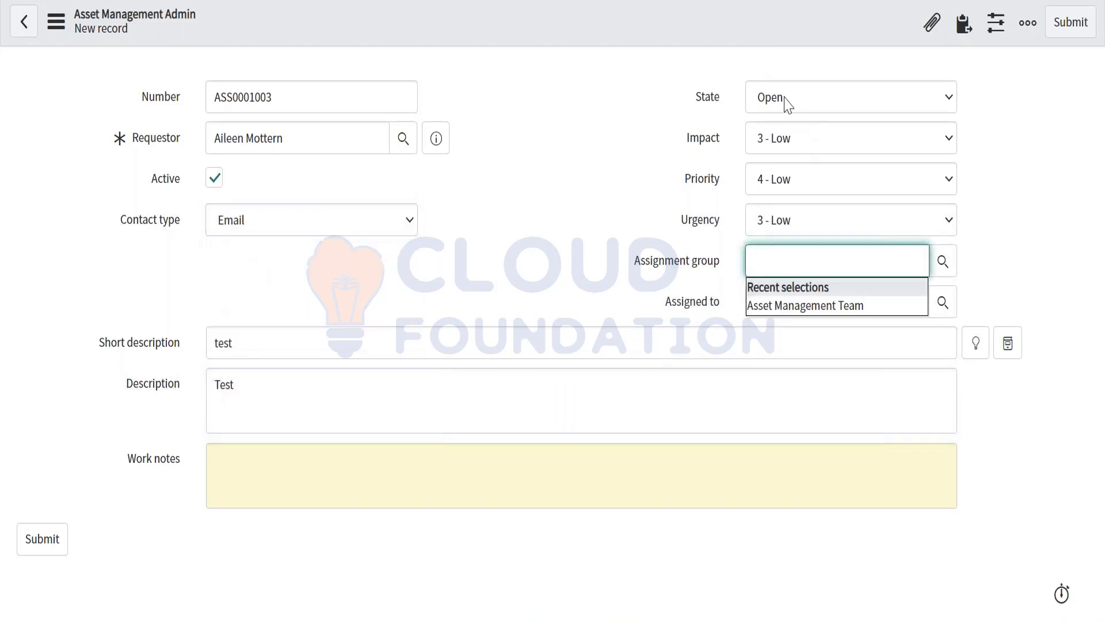
{"action": "left_click", "coordinate": [524, 303]}
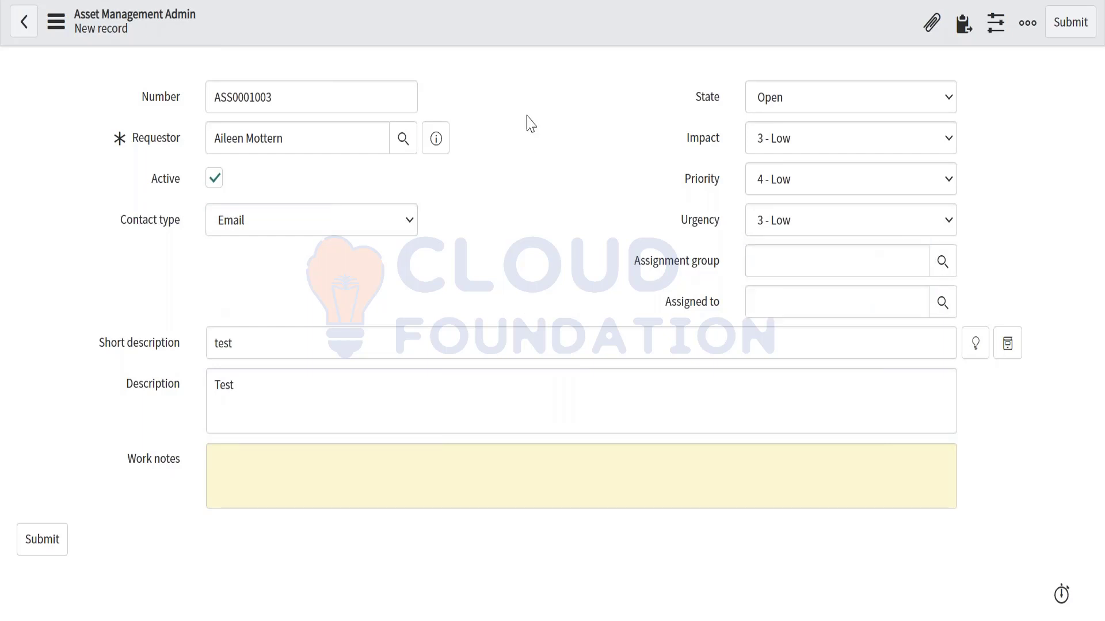
{"action": "right_click", "coordinate": [515, 27]}
{"action": "left_click", "coordinate": [541, 41]}
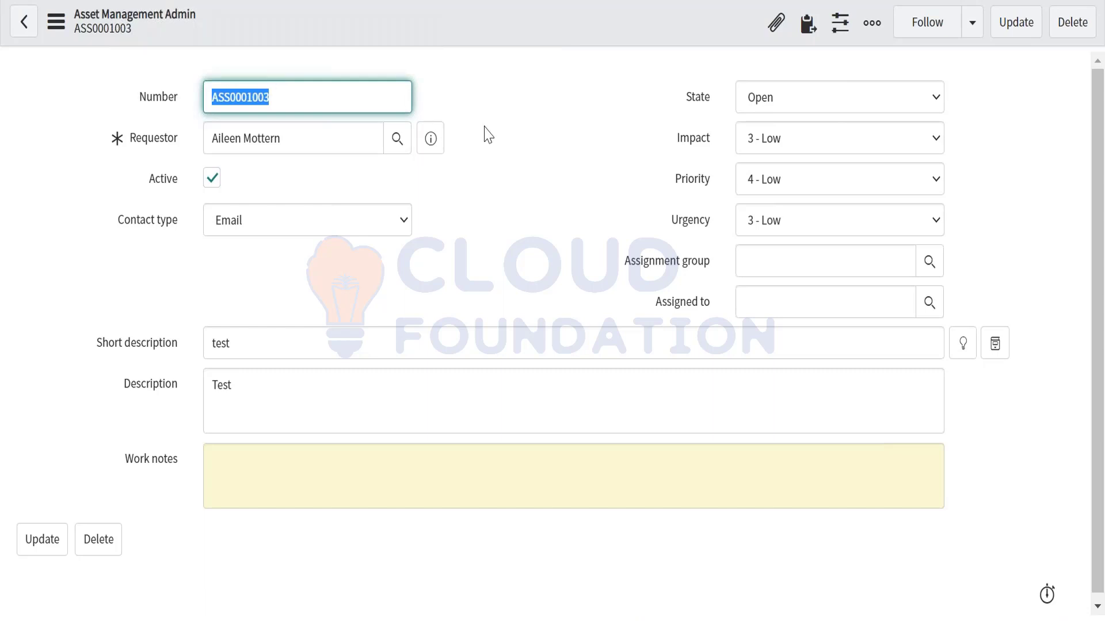
Check the Assignment group field on the saved record and return to the Asset Management Admins list
{"action": "left_click_drag", "start_coordinate": [633, 268], "coordinate": [719, 279]}
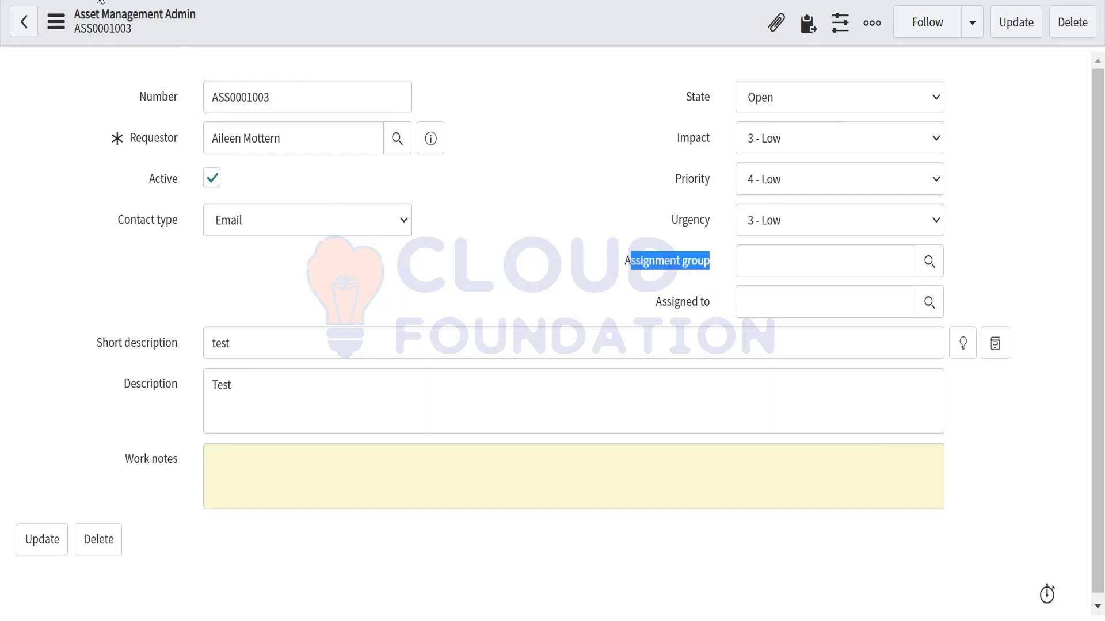
{"action": "left_click", "coordinate": [751, 263]}
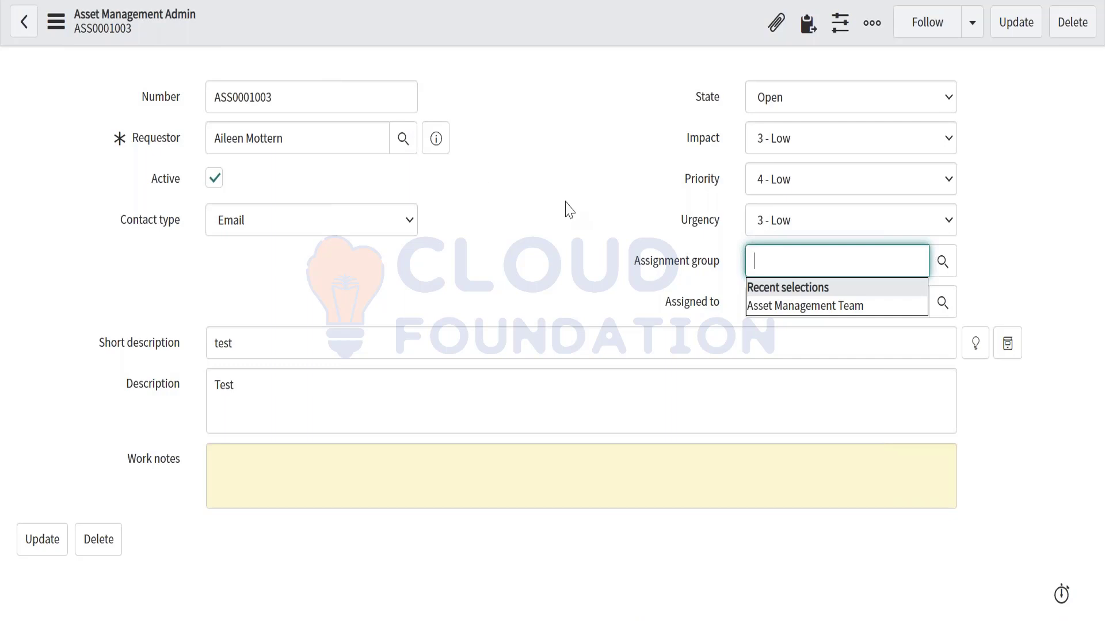
{"action": "key", "text": "shift+Tab"}
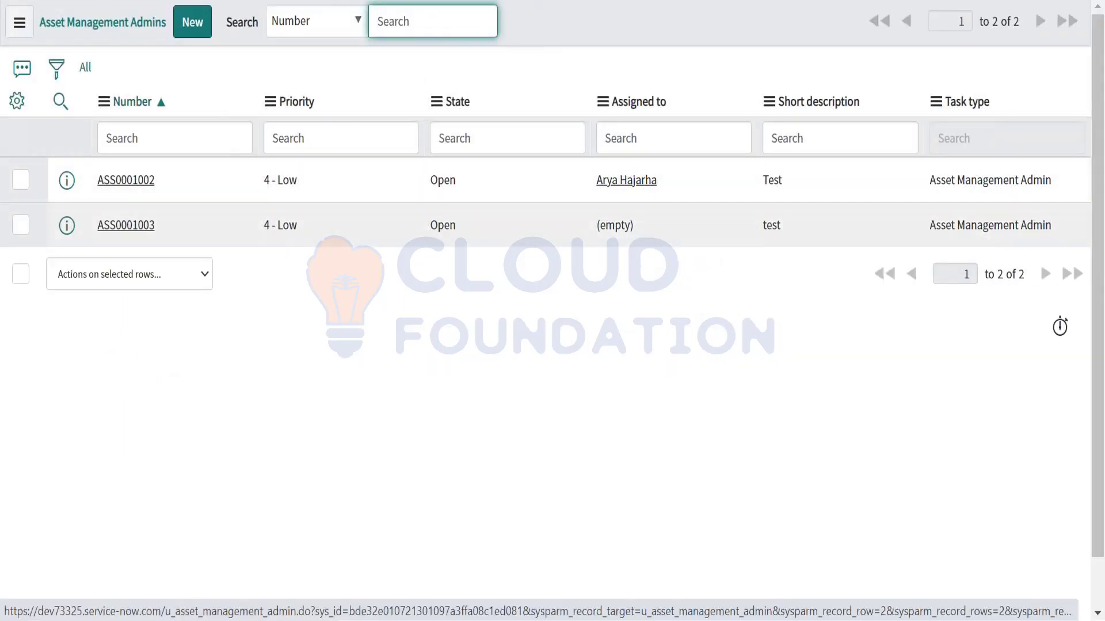
Reopen the unassigned record and open the dictionary configuration of its Assignment group field
{"action": "left_click", "coordinate": [134, 229]}
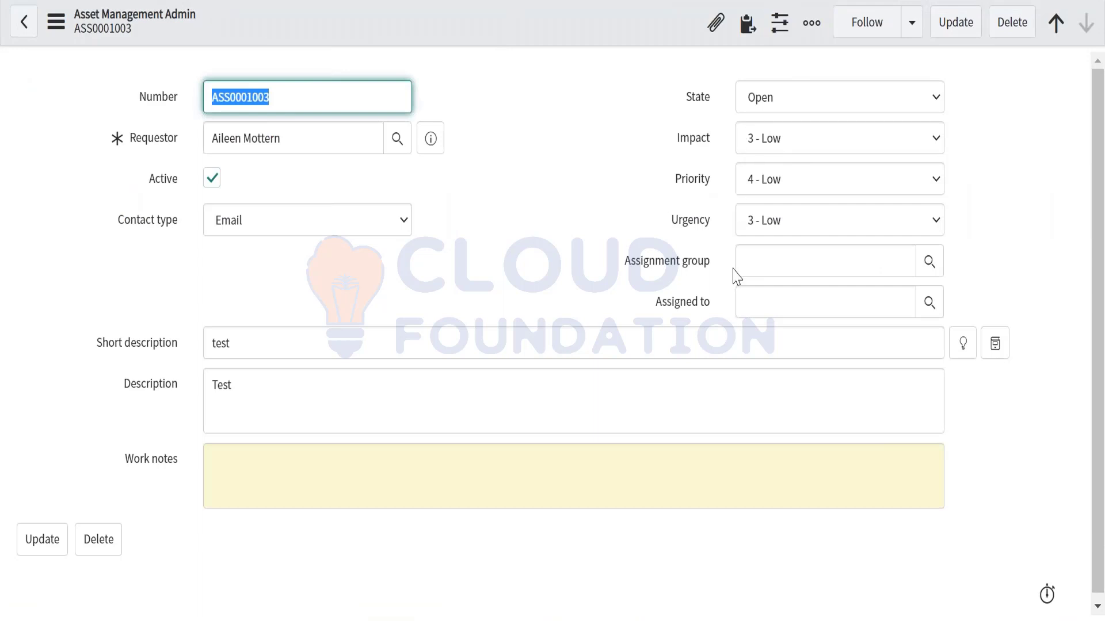
{"action": "right_click", "coordinate": [689, 265]}
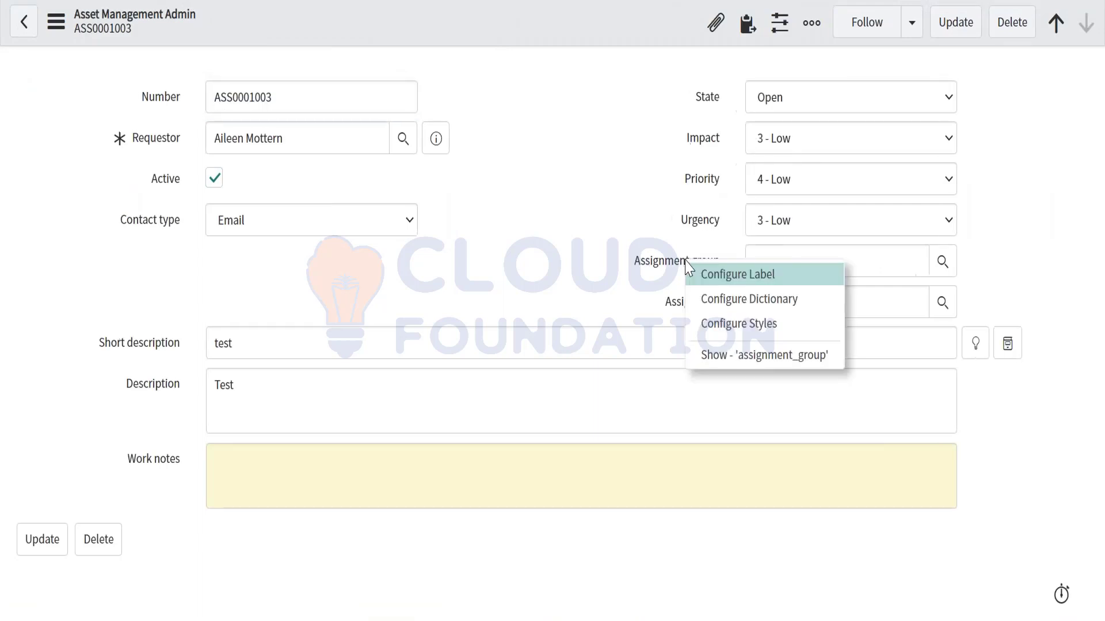
{"action": "left_click", "coordinate": [719, 299]}
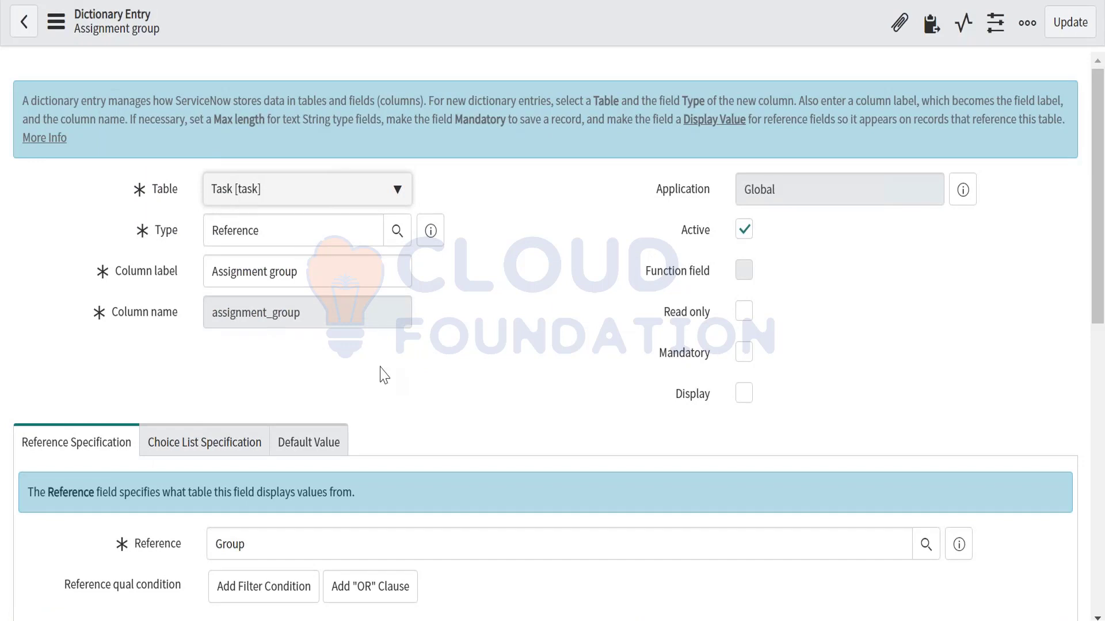
Examine the table, type and reference specification in the Assignment group dictionary entry
{"action": "scroll", "coordinate": [384, 376], "scroll_direction": "down", "scroll_amount": 3}
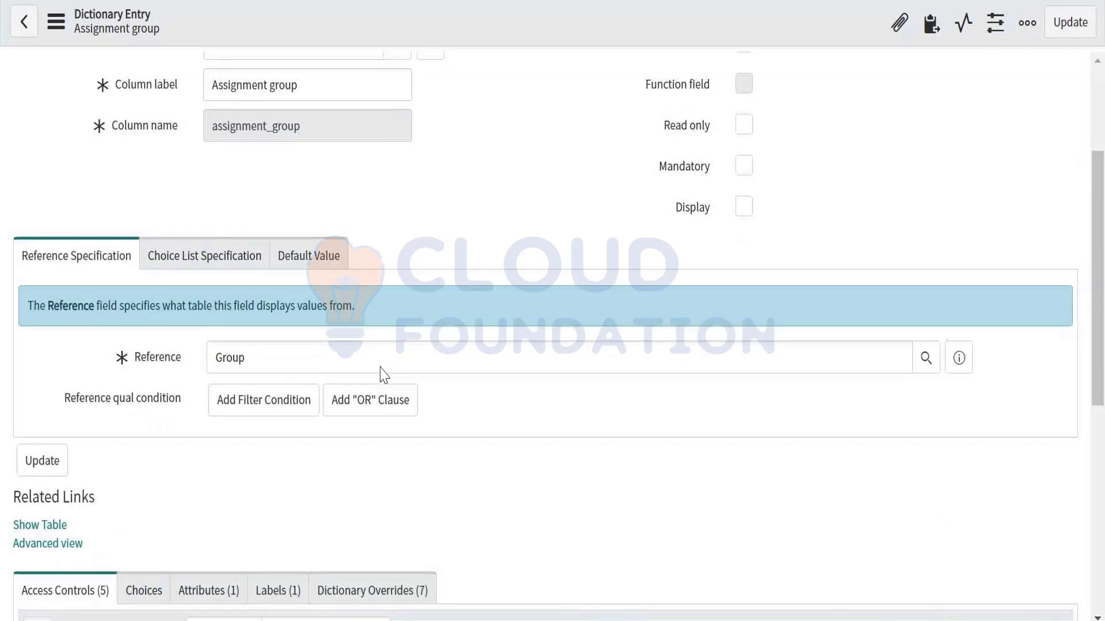
{"action": "scroll", "coordinate": [384, 375], "scroll_direction": "up", "scroll_amount": 3}
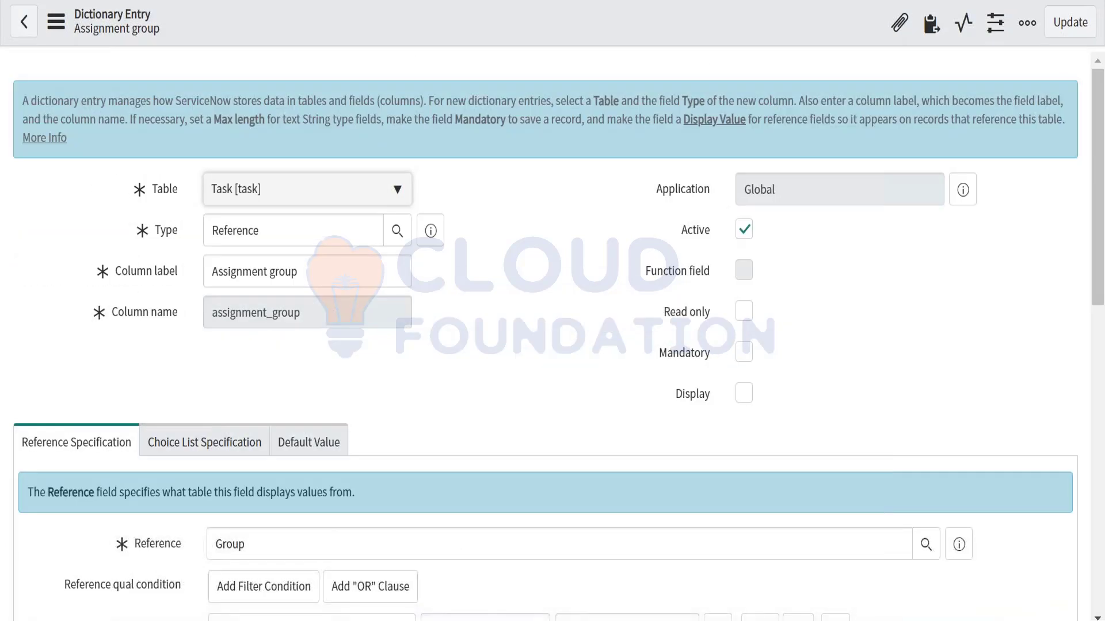
{"action": "double_click", "coordinate": [233, 230]}
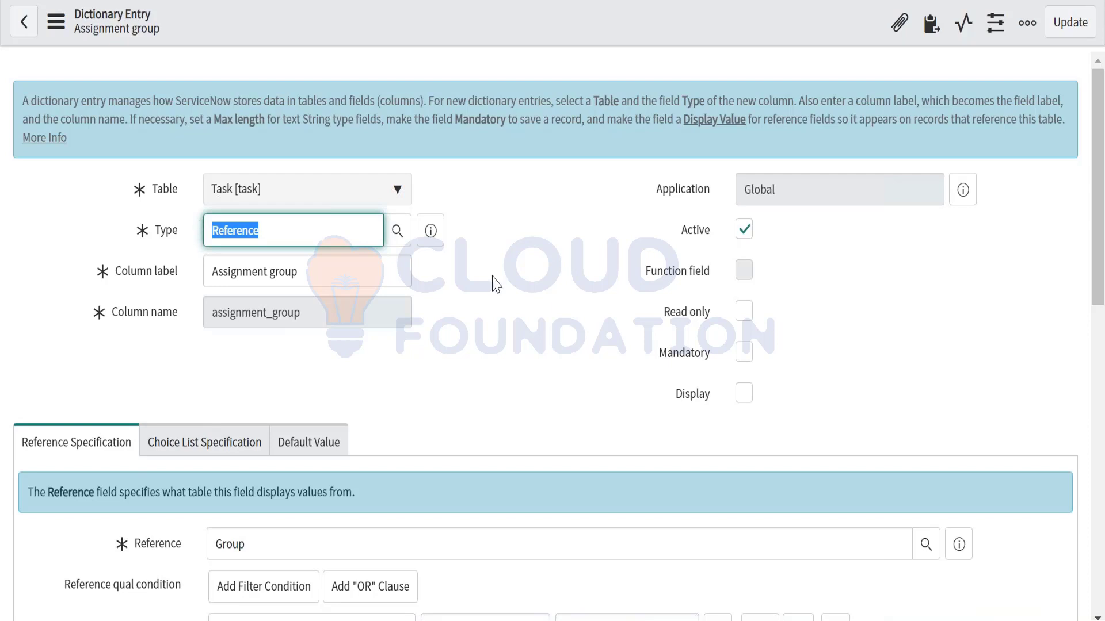
{"action": "scroll", "coordinate": [240, 198], "scroll_direction": "down", "scroll_amount": 1}
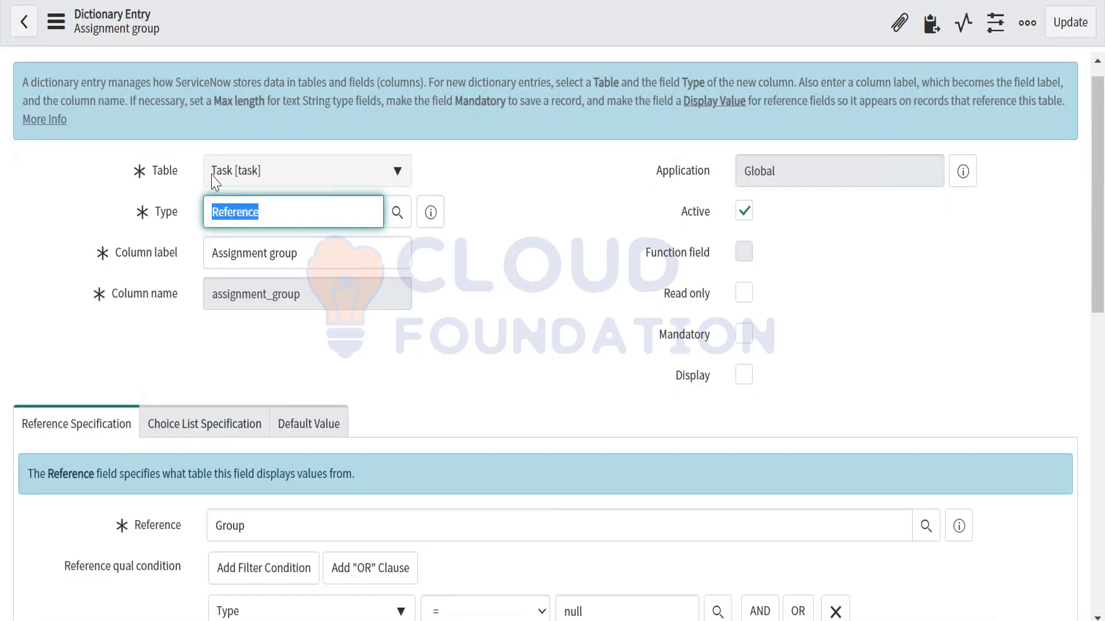
{"action": "left_click", "coordinate": [269, 170]}
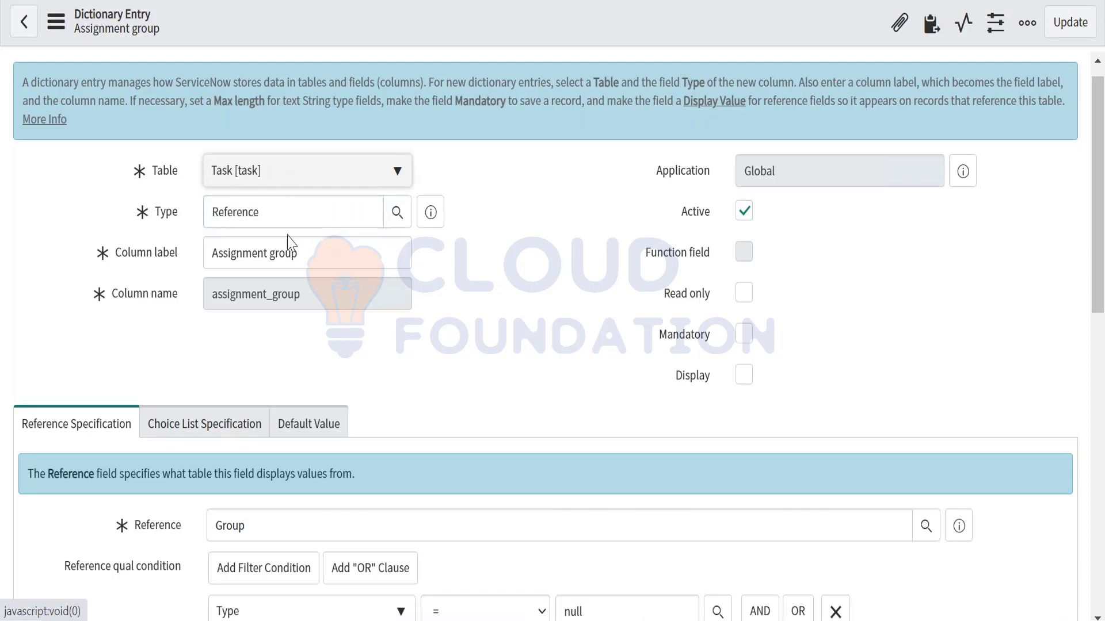
Check the Type, Table and Column label values in the Assignment group dictionary entry, without changing any of them
{"action": "left_click", "coordinate": [266, 214]}
{"action": "left_click_drag", "start_coordinate": [266, 214], "coordinate": [209, 214]}
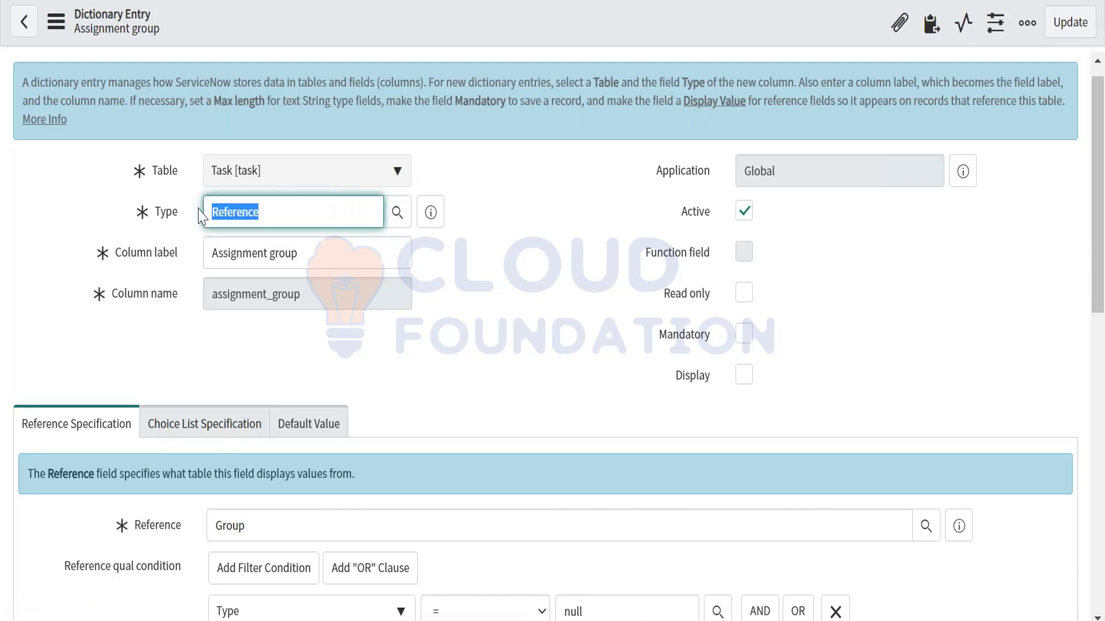
{"action": "left_click", "coordinate": [214, 169]}
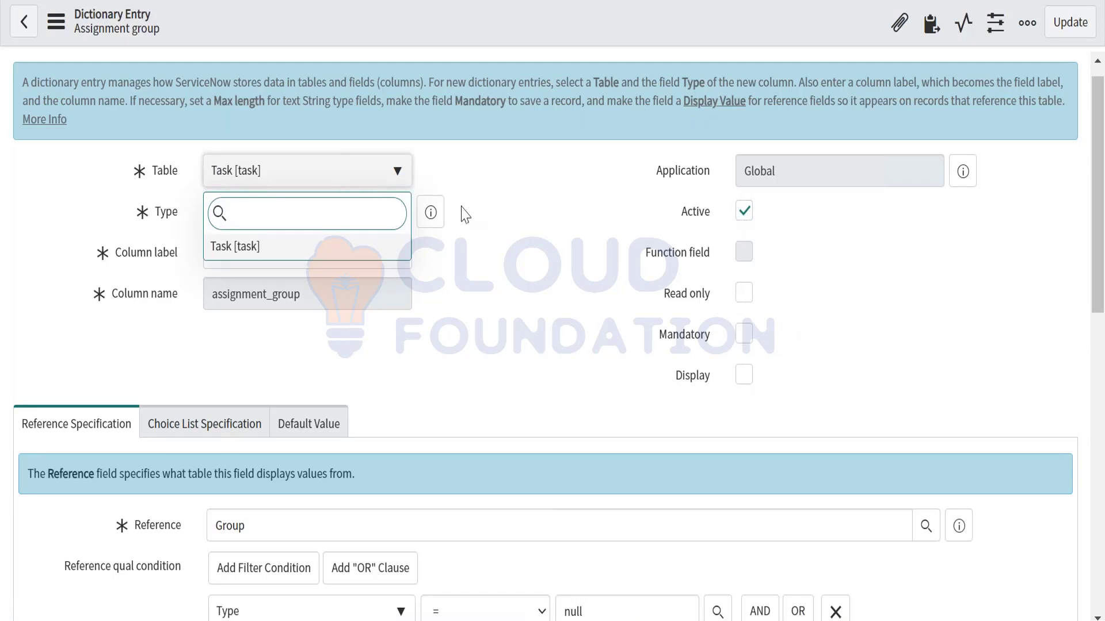
{"action": "left_click", "coordinate": [492, 196]}
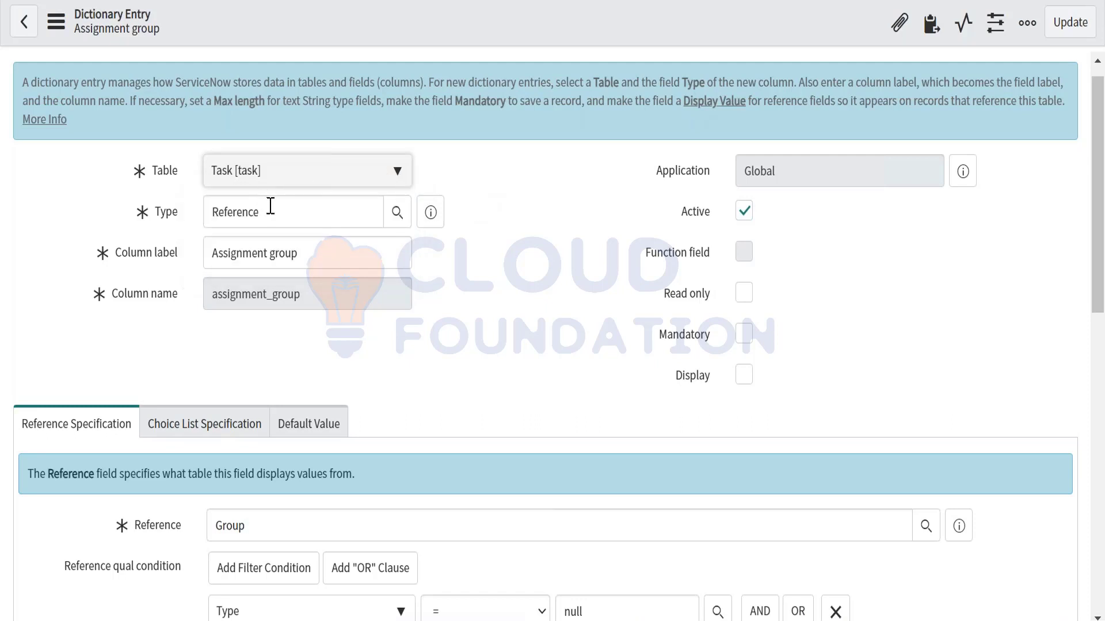
{"action": "left_click", "coordinate": [265, 173]}
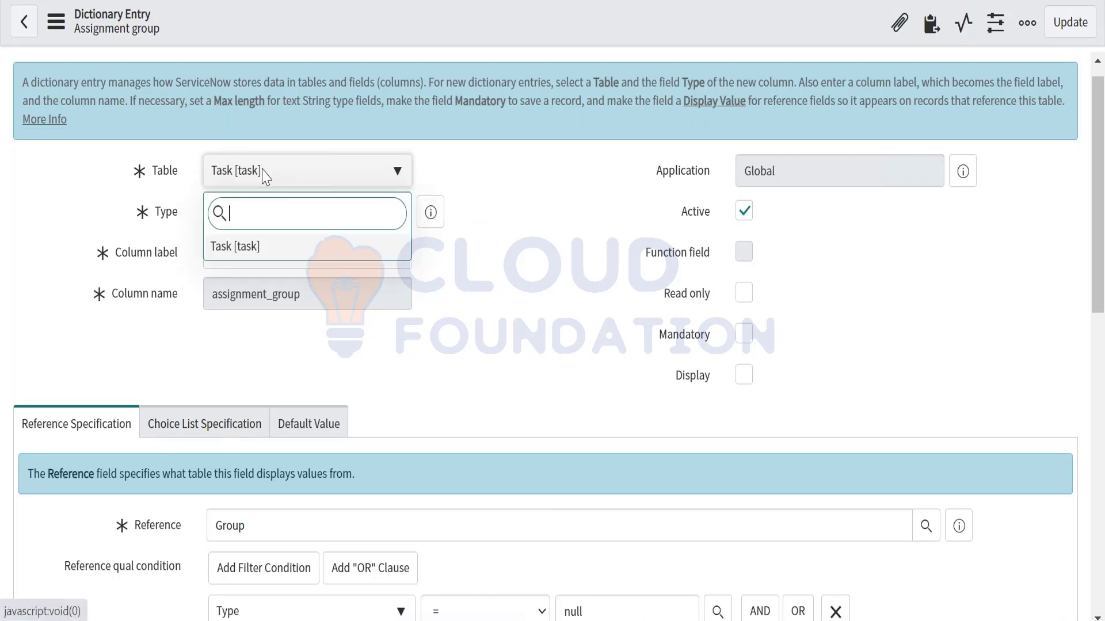
{"action": "left_click", "coordinate": [467, 163]}
{"action": "left_click_drag", "start_coordinate": [311, 253], "coordinate": [200, 260]}
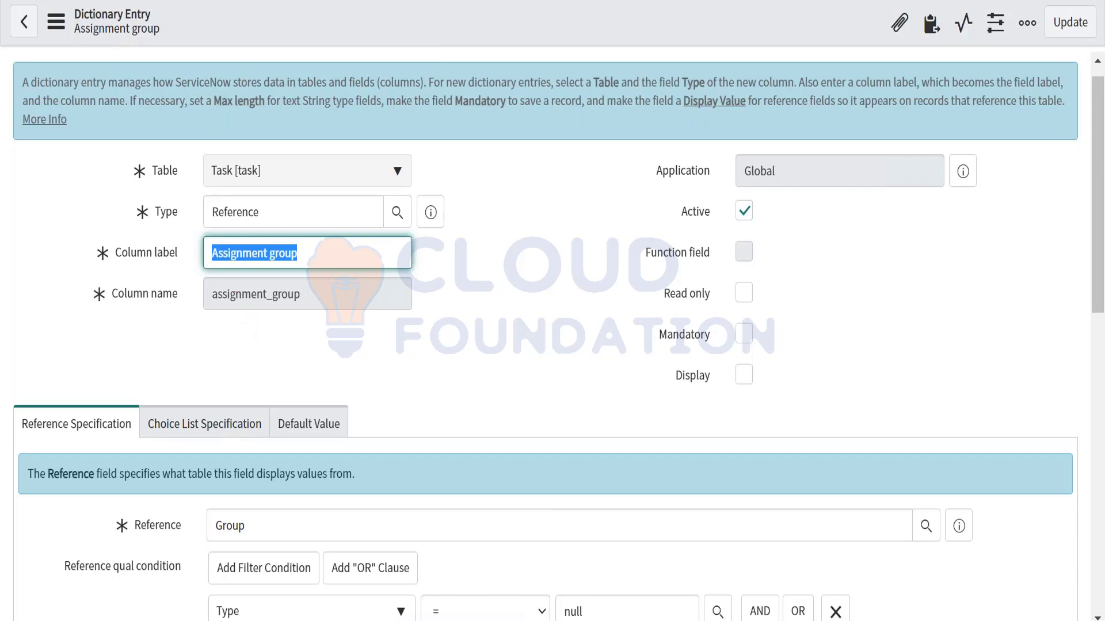
Review the reference qualifier conditions and the related Access Controls list of the Assignment group dictionary entry
{"action": "scroll", "coordinate": [405, 348], "scroll_direction": "down", "scroll_amount": 1}
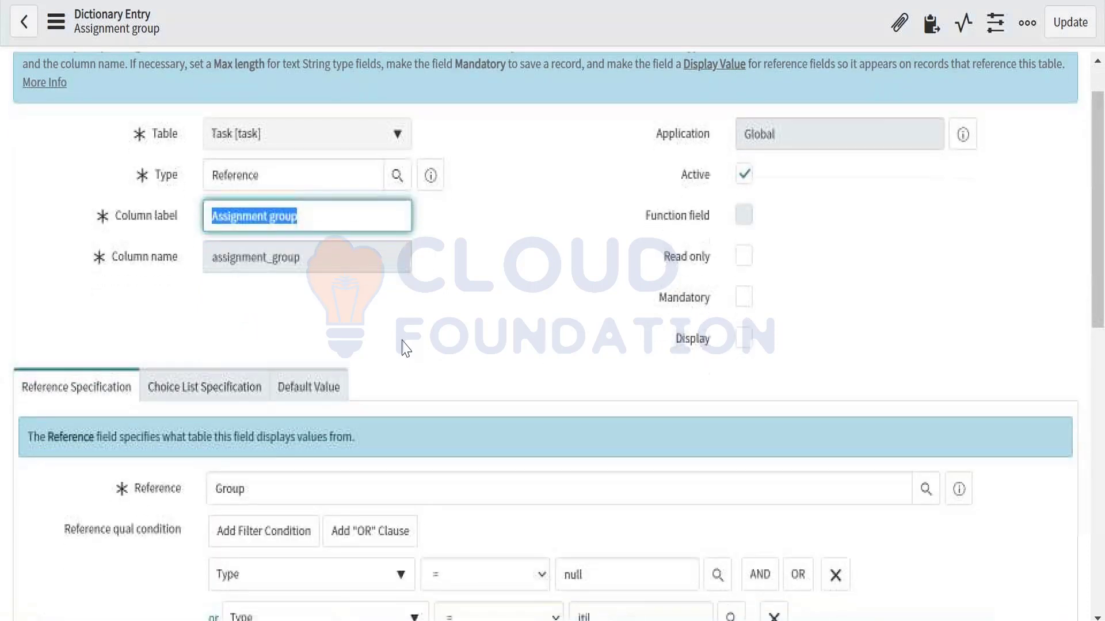
{"action": "scroll", "coordinate": [406, 348], "scroll_direction": "down", "scroll_amount": 3}
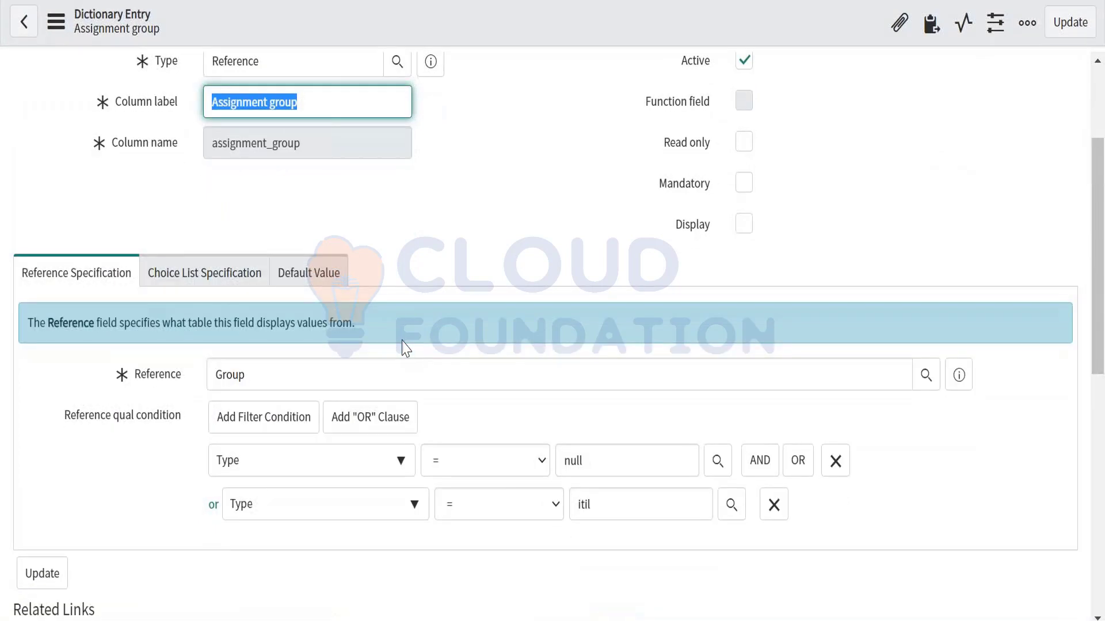
{"action": "scroll", "coordinate": [405, 348], "scroll_direction": "down", "scroll_amount": 1}
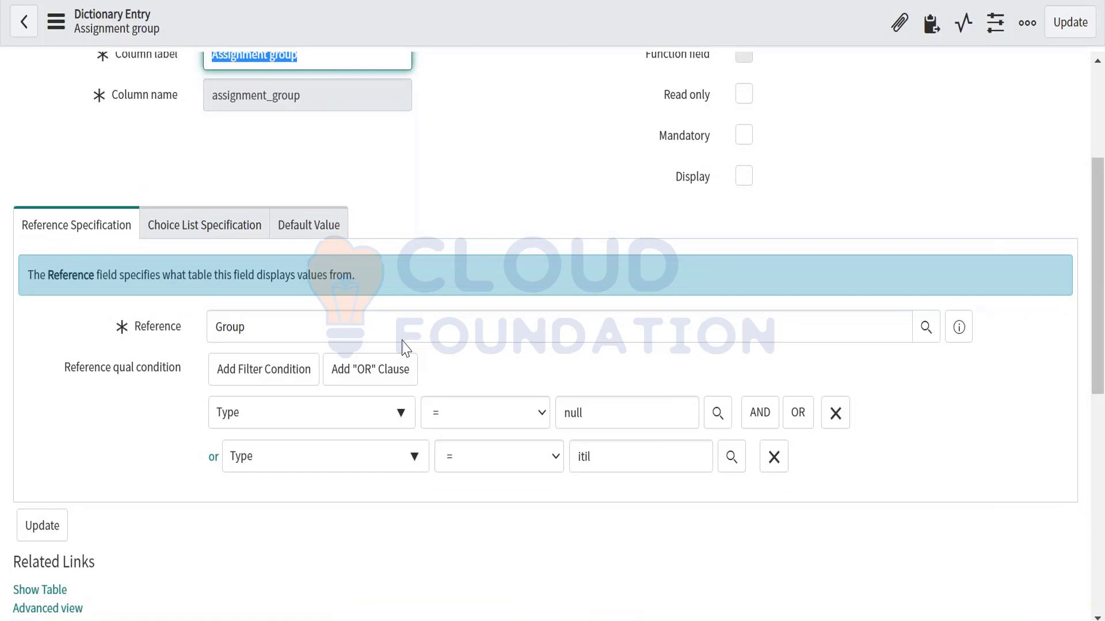
{"action": "scroll", "coordinate": [405, 345], "scroll_direction": "down", "scroll_amount": 3}
{"action": "scroll", "coordinate": [405, 346], "scroll_direction": "down", "scroll_amount": 3}
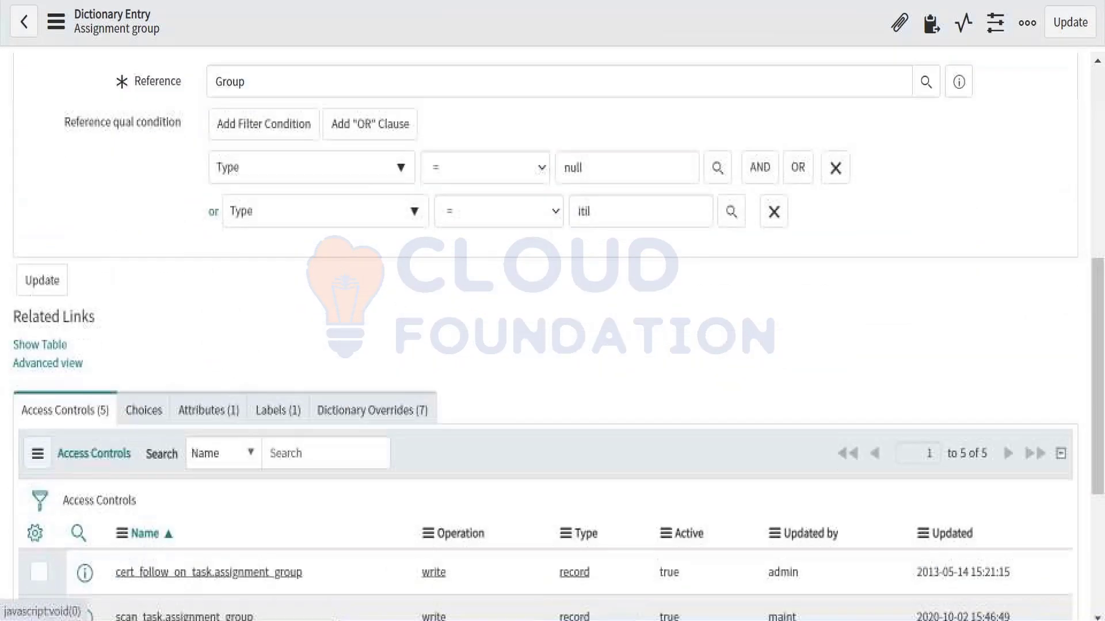
{"action": "scroll", "coordinate": [545, 345], "scroll_direction": "down", "scroll_amount": 2}
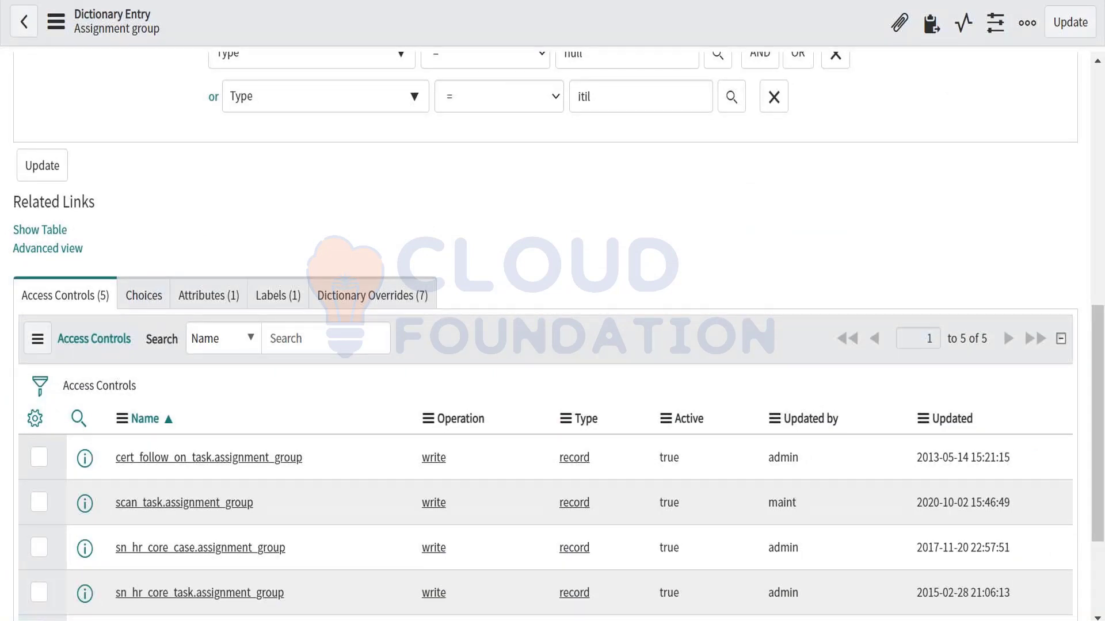
{"action": "scroll", "coordinate": [361, 201], "scroll_direction": "down", "scroll_amount": 2}
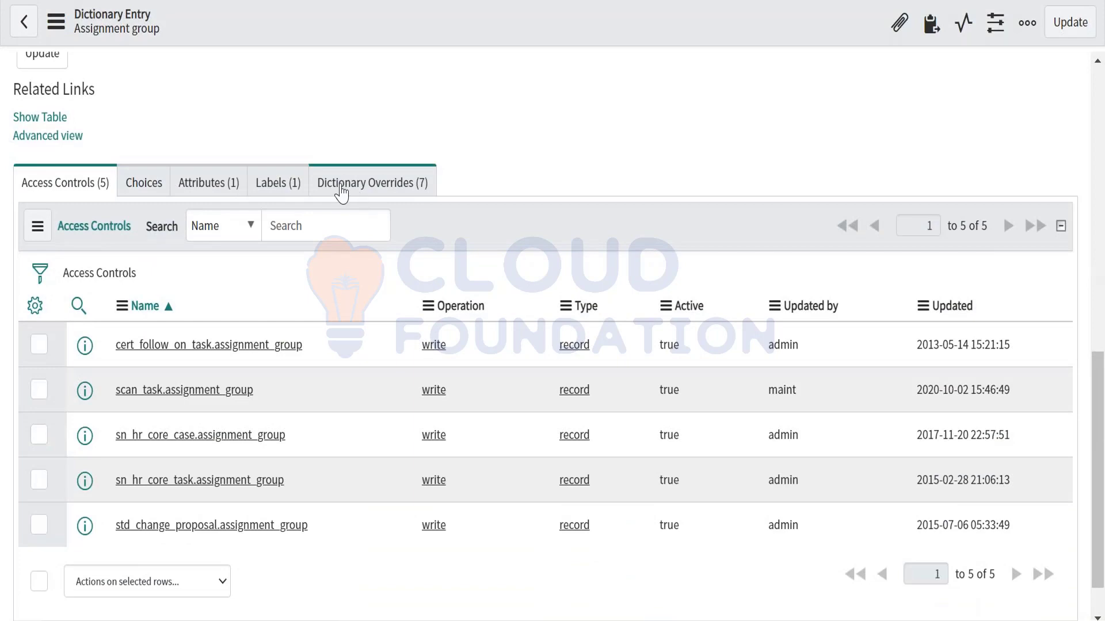
Recheck the Assignment group field's type and compare the dictionary entry with the unassigned Asset Management Admin record
{"action": "scroll", "coordinate": [342, 193], "scroll_direction": "up", "scroll_amount": 10}
{"action": "left_click", "coordinate": [278, 226]}
{"action": "left_click_drag", "start_coordinate": [278, 226], "coordinate": [216, 221]}
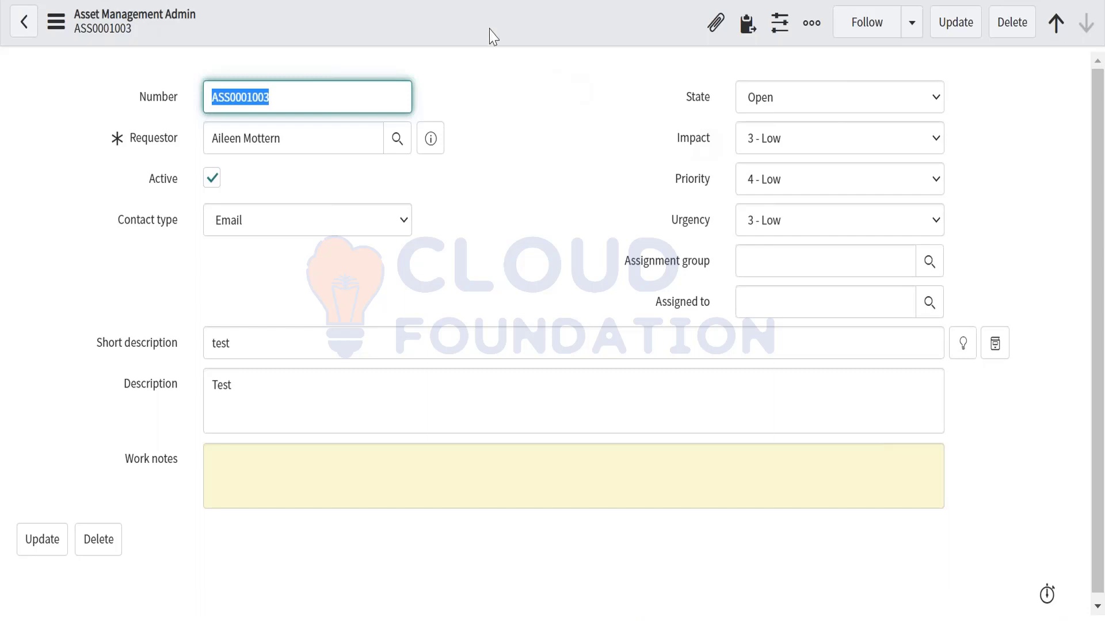
{"action": "left_click", "coordinate": [489, 0]}
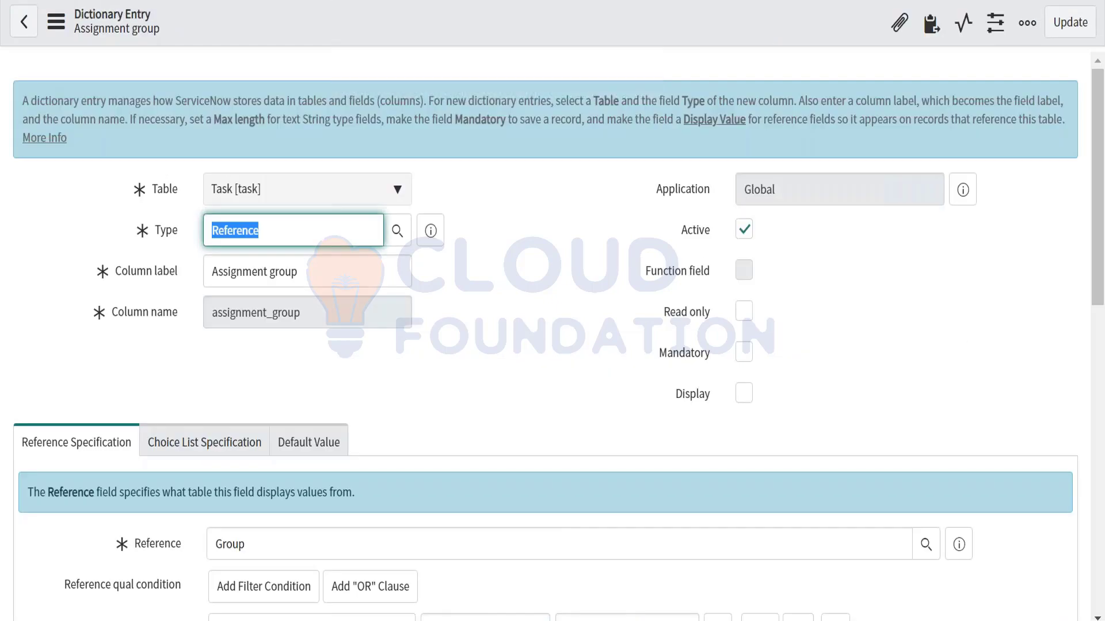
List the Assignment group field's dictionary overrides and open the override for the u_asset_management_admin table
{"action": "scroll", "coordinate": [459, 467], "scroll_direction": "down", "scroll_amount": 4}
{"action": "scroll", "coordinate": [463, 475], "scroll_direction": "down", "scroll_amount": 7}
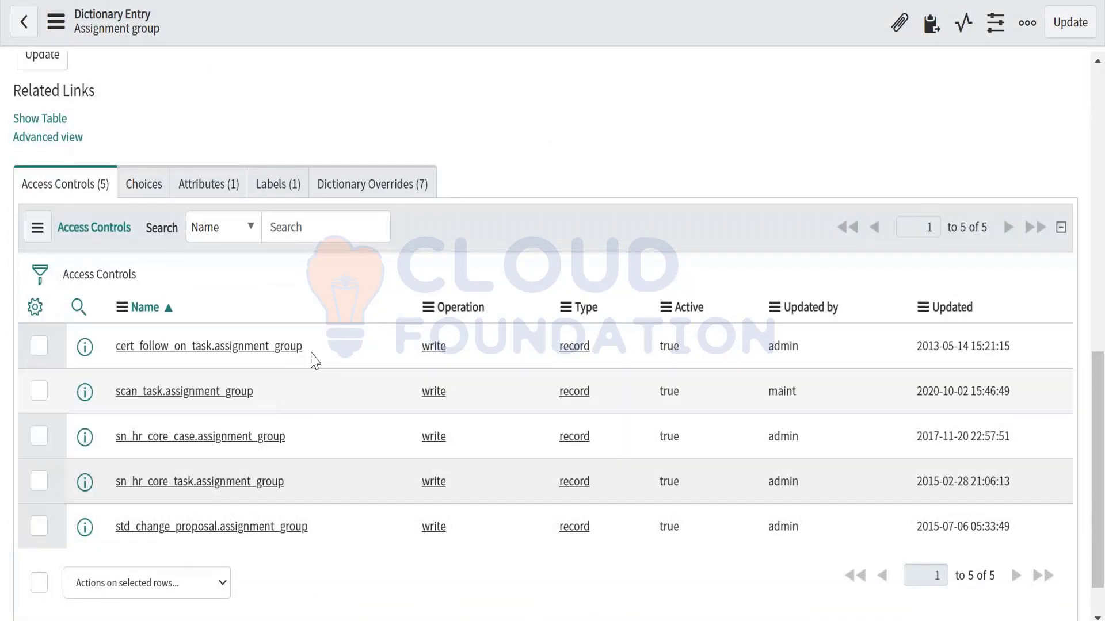
{"action": "left_click", "coordinate": [370, 196]}
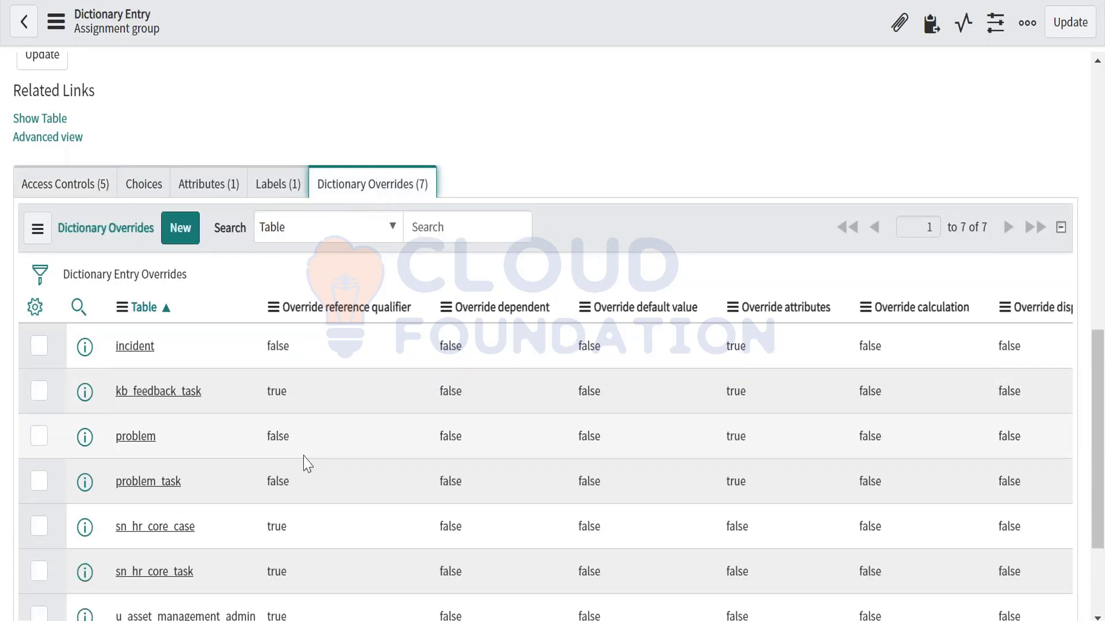
{"action": "scroll", "coordinate": [307, 463], "scroll_direction": "down", "scroll_amount": 1}
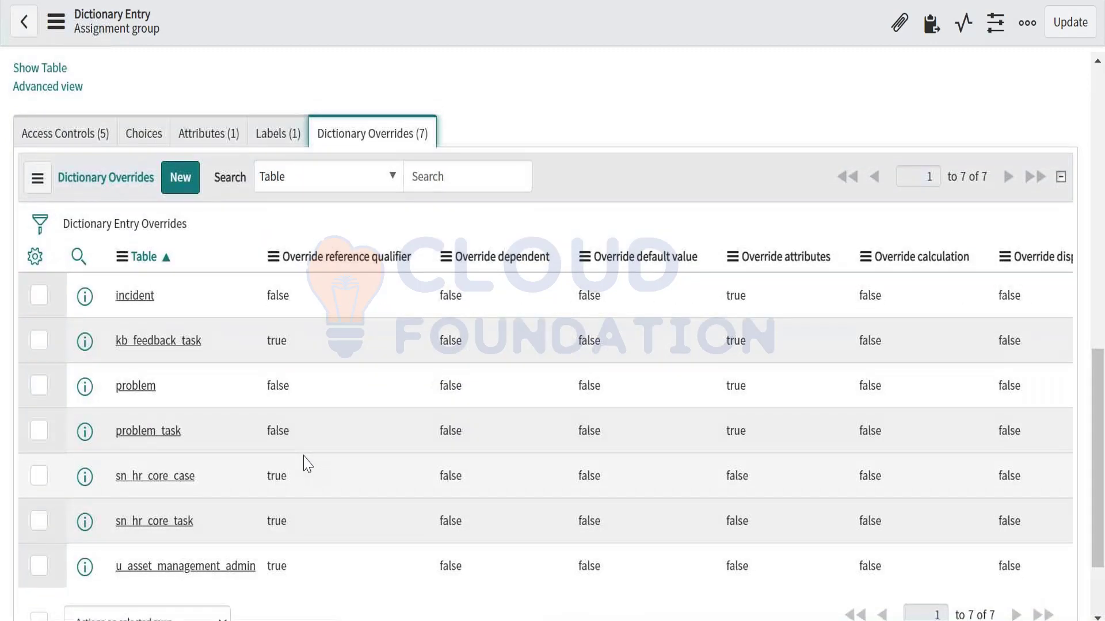
{"action": "scroll", "coordinate": [305, 461], "scroll_direction": "down", "scroll_amount": 1}
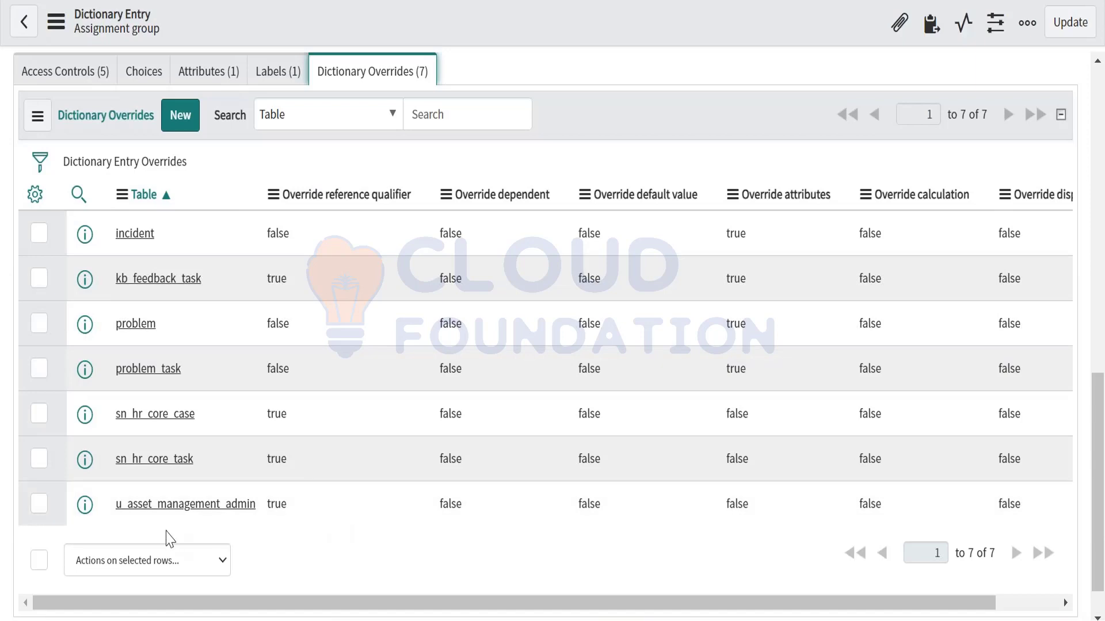
{"action": "scroll", "coordinate": [157, 512], "scroll_direction": "down", "scroll_amount": 1}
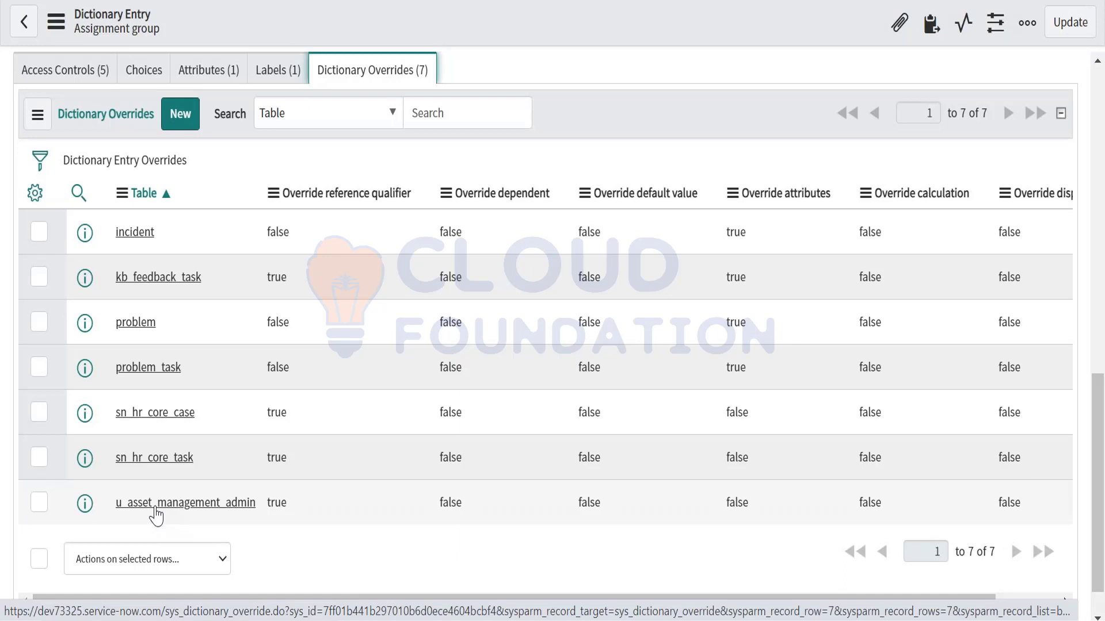
{"action": "left_click", "coordinate": [156, 506]}
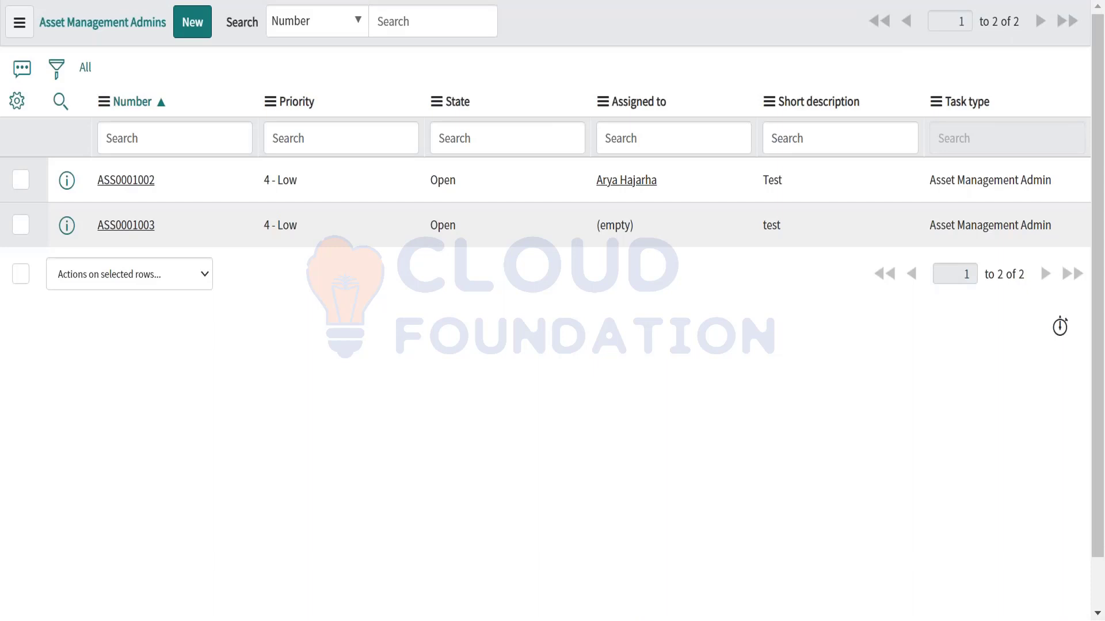
{"action": "key", "text": "alt+Left"}
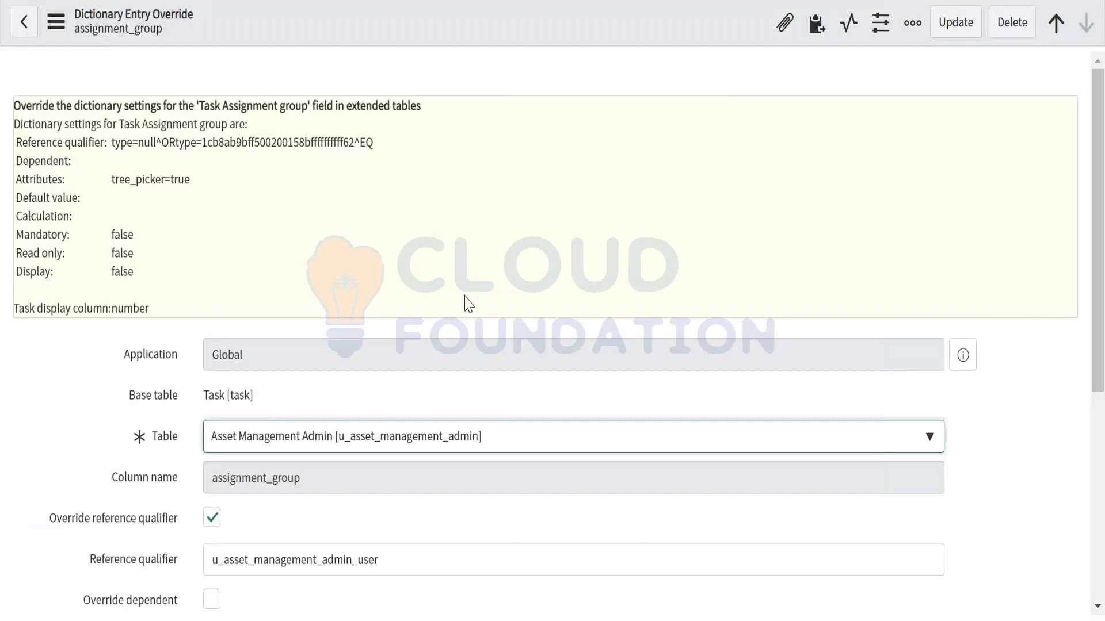
Examine the override's table, column name, reference qualifier and remaining override options
{"action": "scroll", "coordinate": [456, 411], "scroll_direction": "down", "scroll_amount": 3}
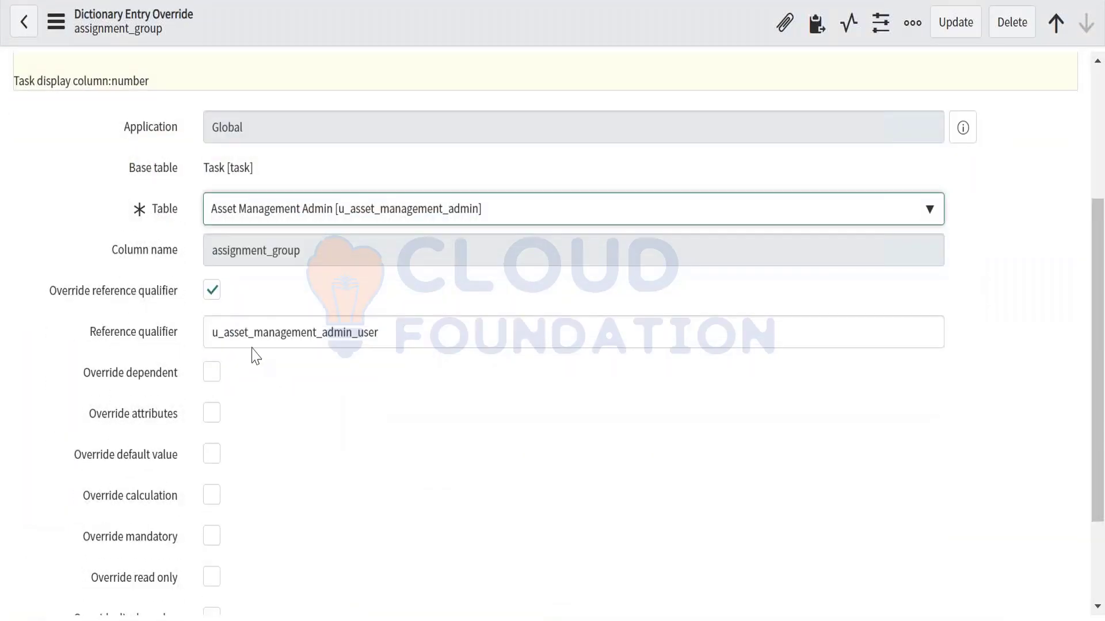
{"action": "double_click", "coordinate": [416, 341]}
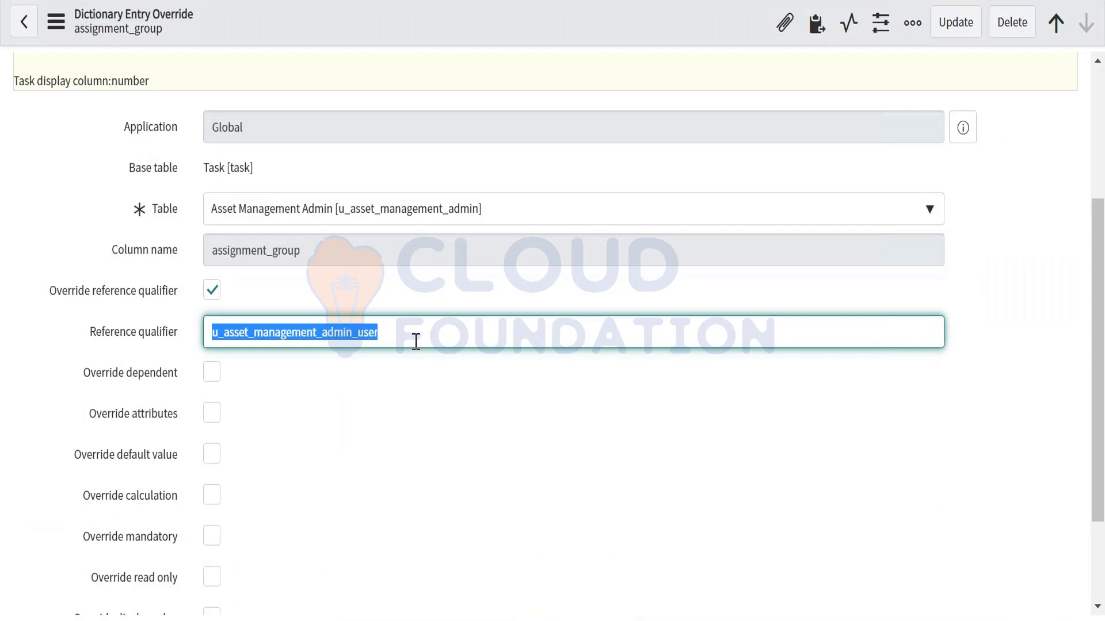
{"action": "scroll", "coordinate": [416, 341], "scroll_direction": "down", "scroll_amount": 1}
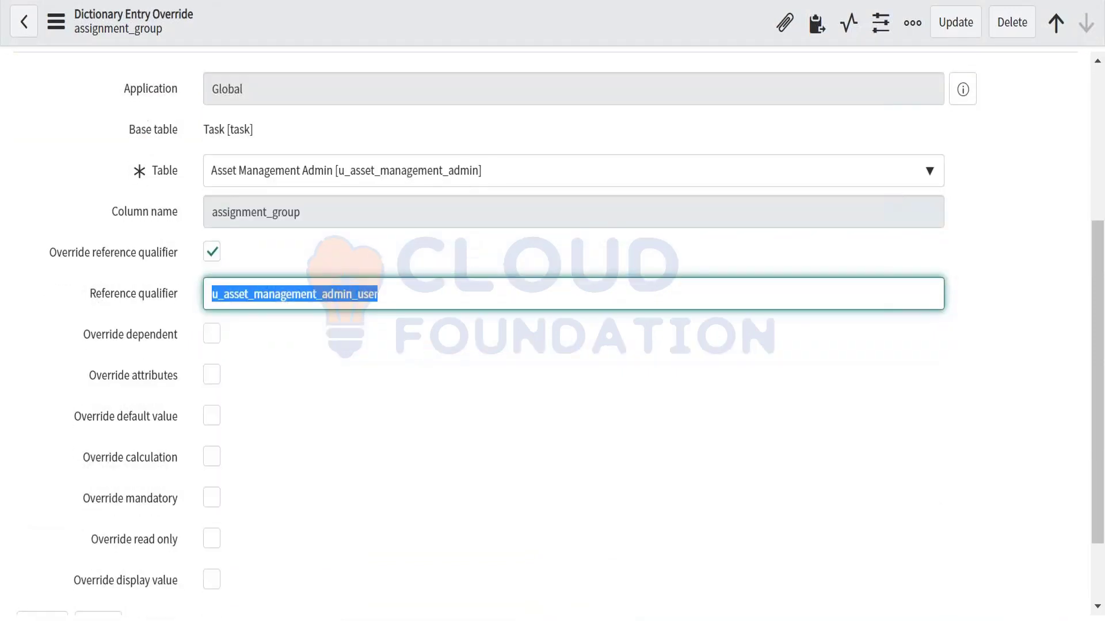
{"action": "left_click", "coordinate": [278, 211]}
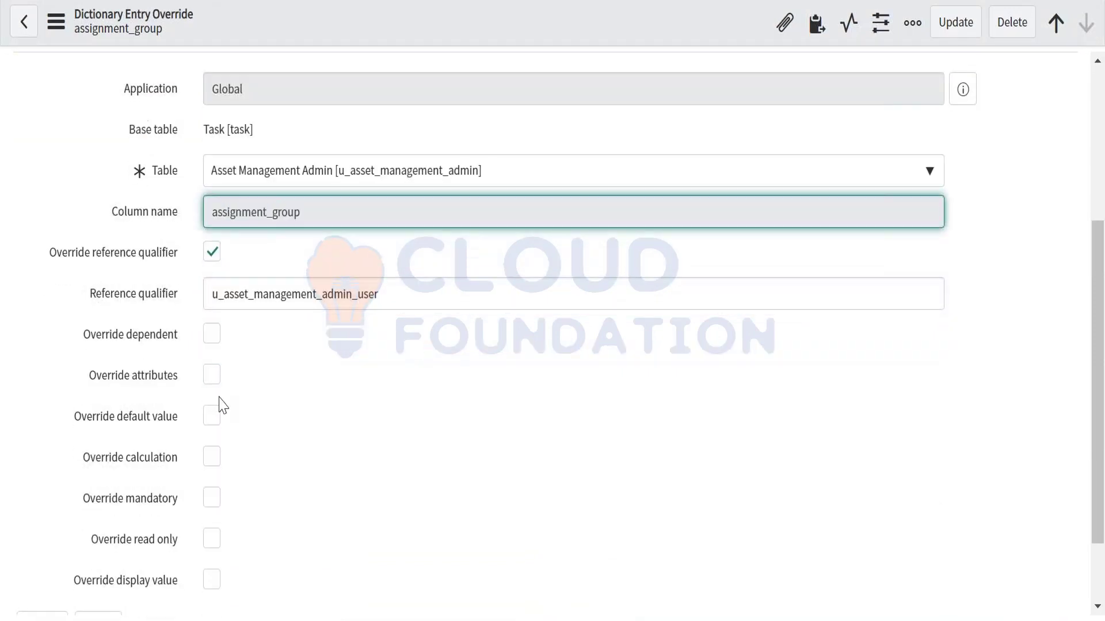
{"action": "scroll", "coordinate": [223, 406], "scroll_direction": "down", "scroll_amount": 1}
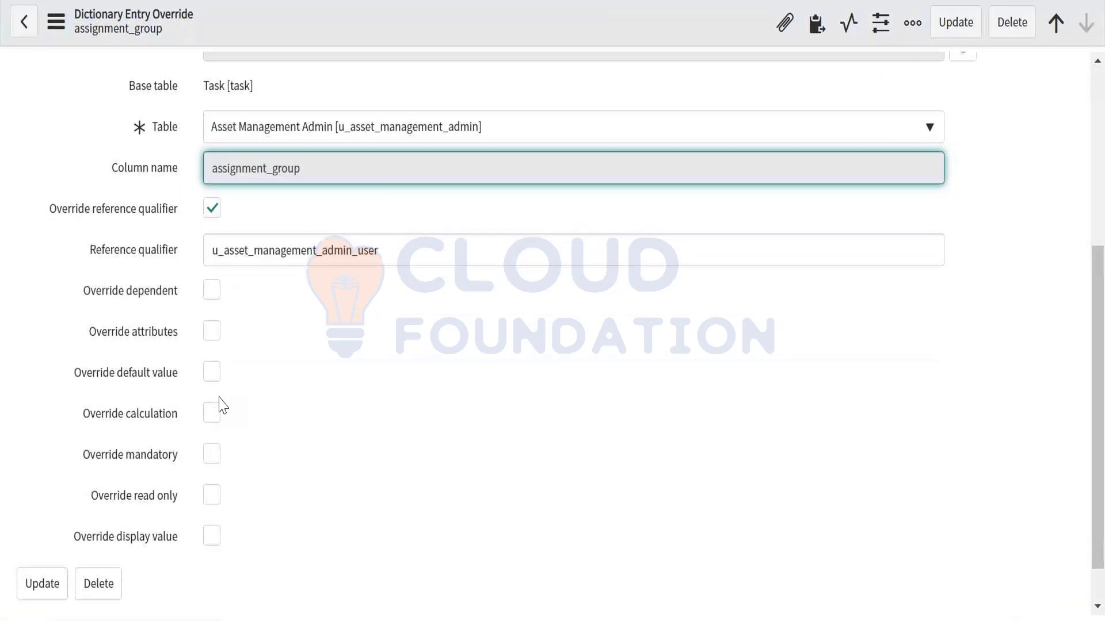
{"action": "scroll", "coordinate": [223, 406], "scroll_direction": "up", "scroll_amount": 1}
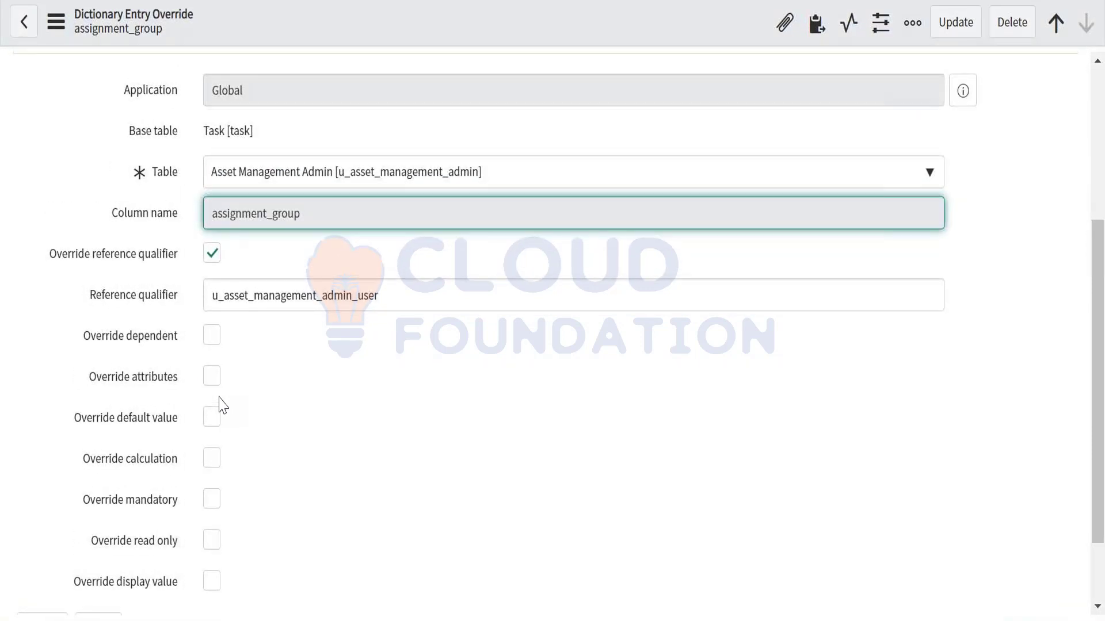
{"action": "scroll", "coordinate": [222, 405], "scroll_direction": "down", "scroll_amount": 1}
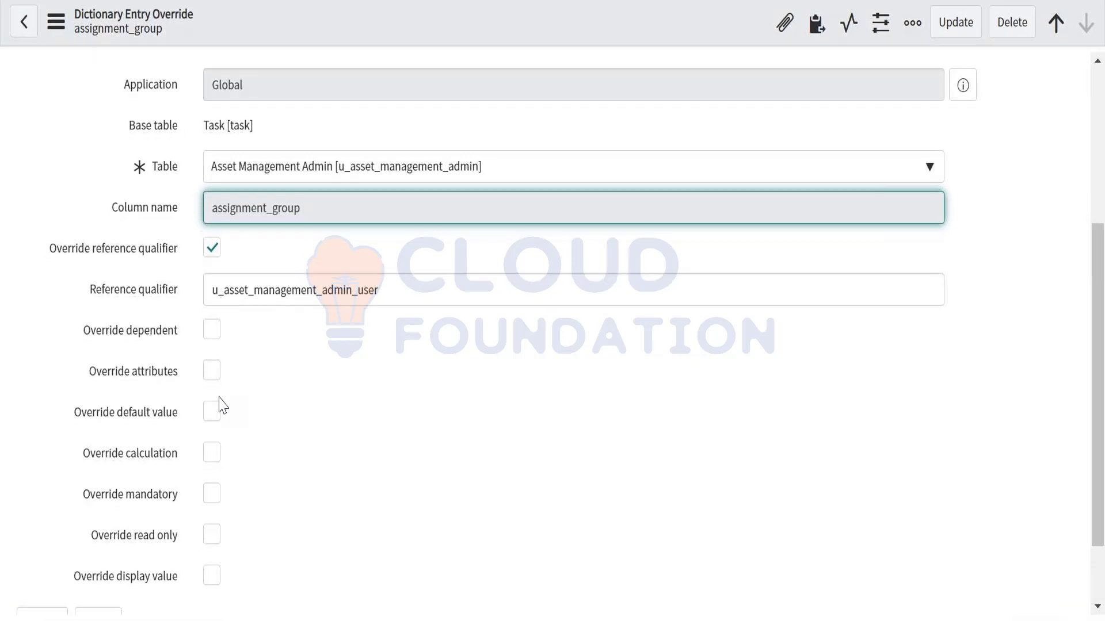
{"action": "scroll", "coordinate": [222, 406], "scroll_direction": "down", "scroll_amount": 2}
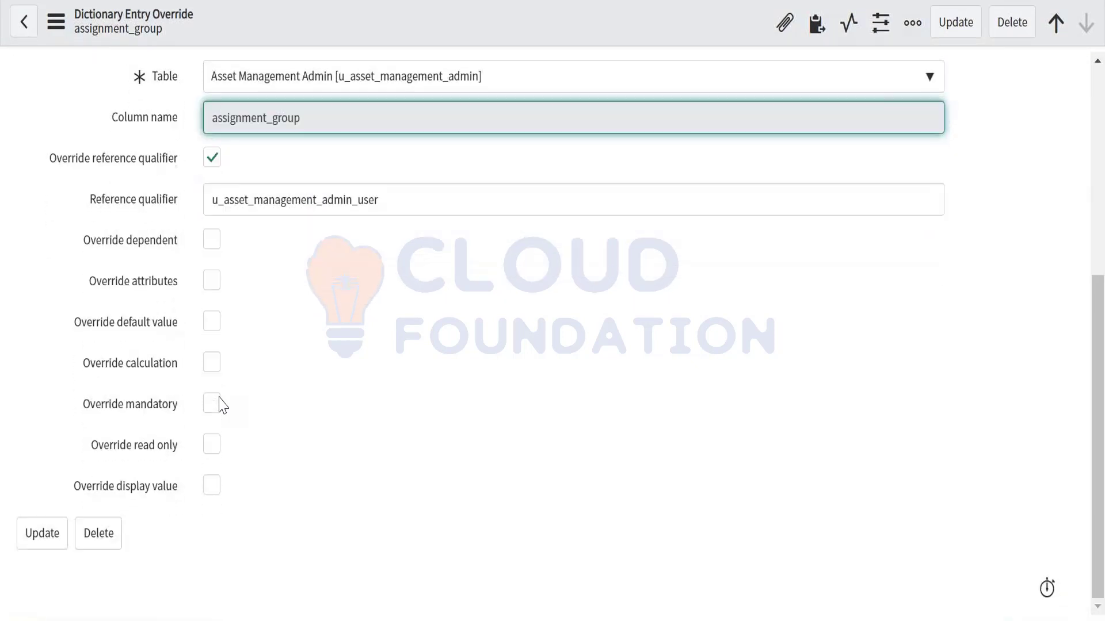
Clear the override's reference qualifier and enable Override mandatory and Mandatory for the assignment_group column
{"action": "left_click_drag", "start_coordinate": [387, 198], "coordinate": [179, 204]}
{"action": "key", "text": "BackSpace"}
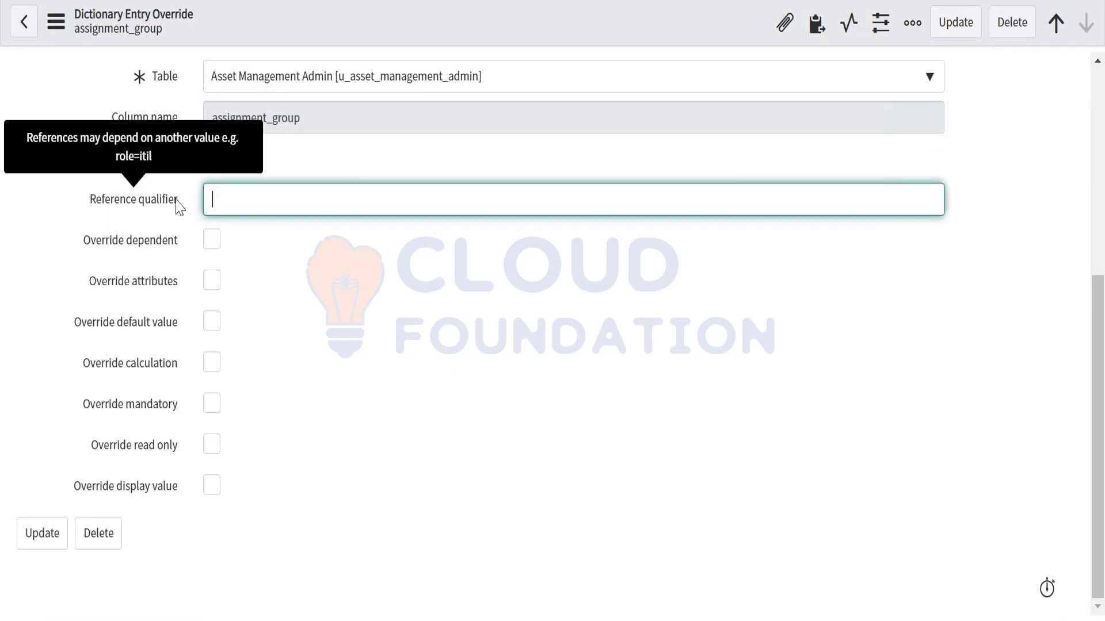
{"action": "left_click", "coordinate": [212, 404]}
{"action": "left_click", "coordinate": [212, 445]}
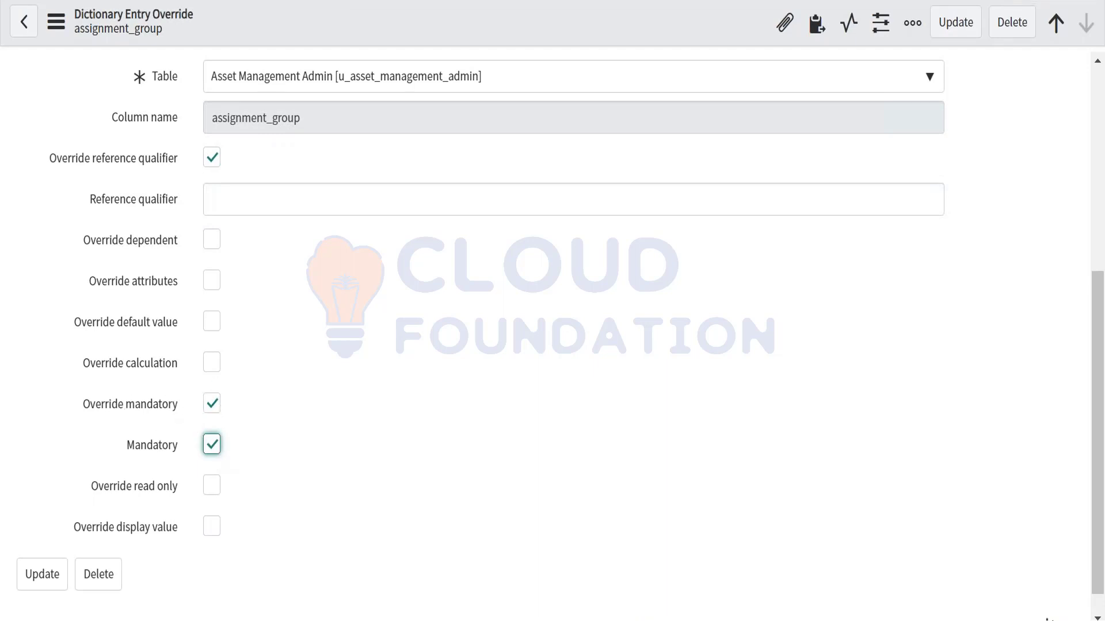
Look back at the dictionary overrides list and the Asset Management Admins list, and return to the override form
{"action": "left_click", "coordinate": [357, 1]}
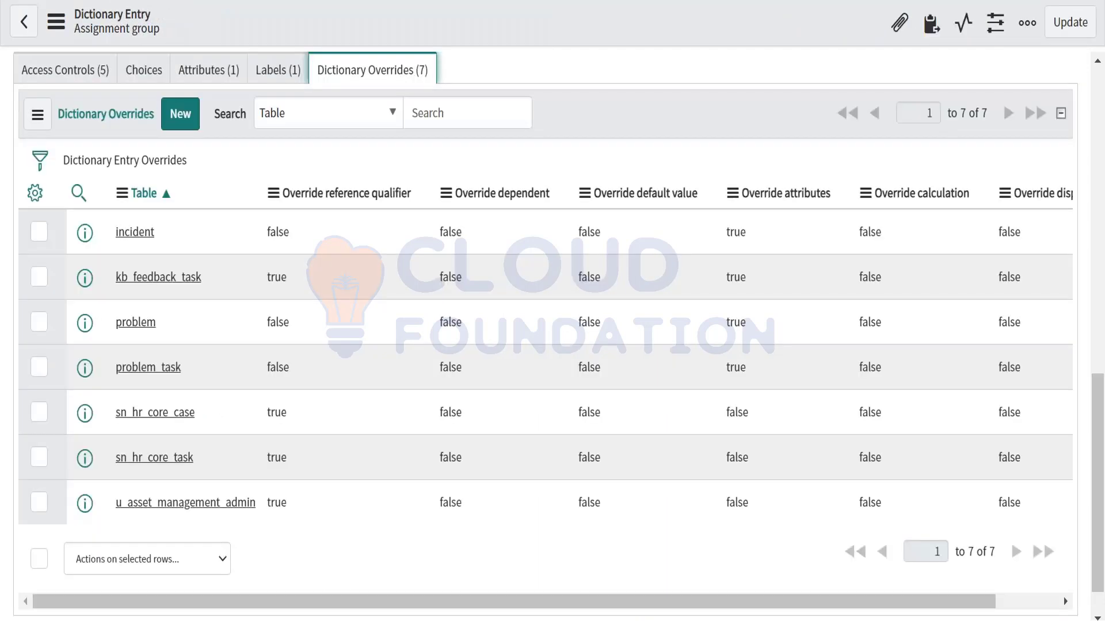
{"action": "left_click", "coordinate": [460, 1]}
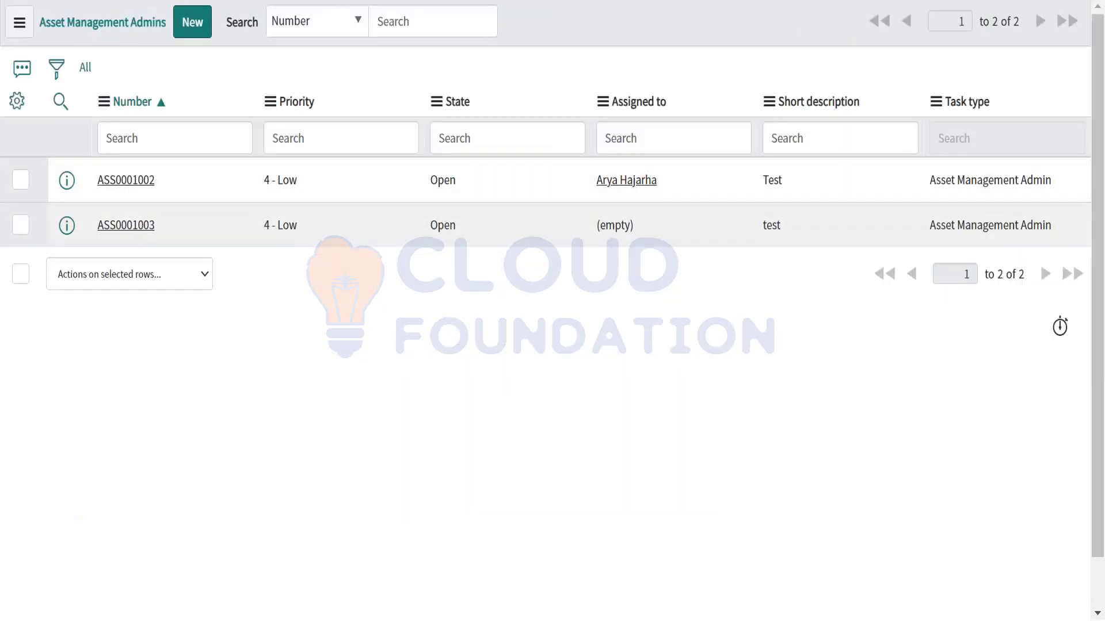
{"action": "left_click", "coordinate": [253, 1]}
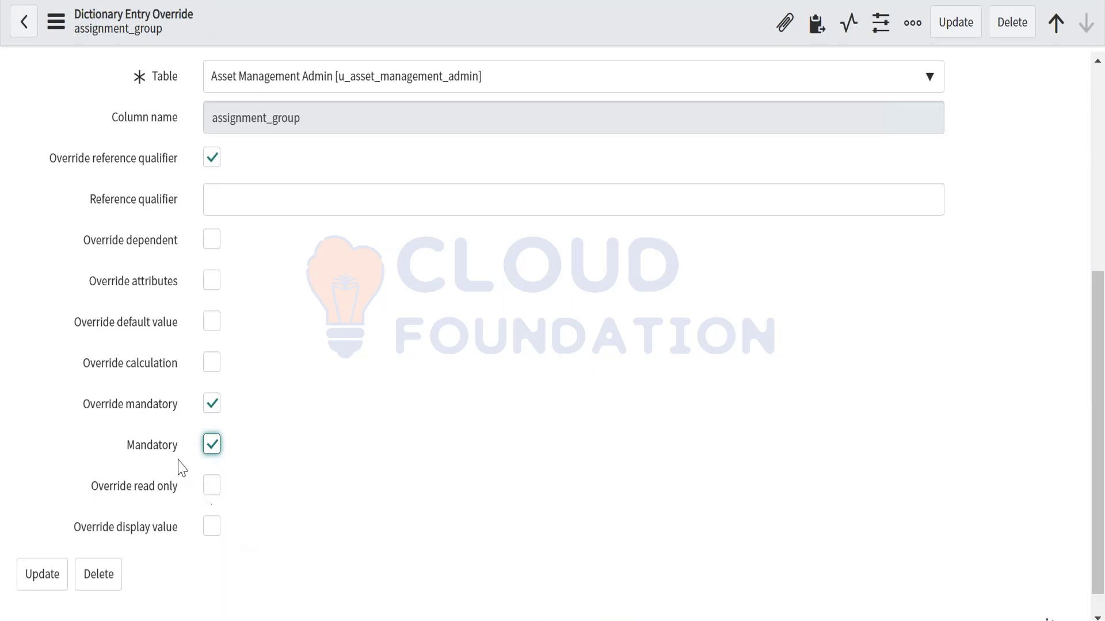
Turn off Override mandatory in the Asset Management Admin override for assignment_group
{"action": "left_click", "coordinate": [214, 406]}
{"action": "left_click", "coordinate": [213, 417]}
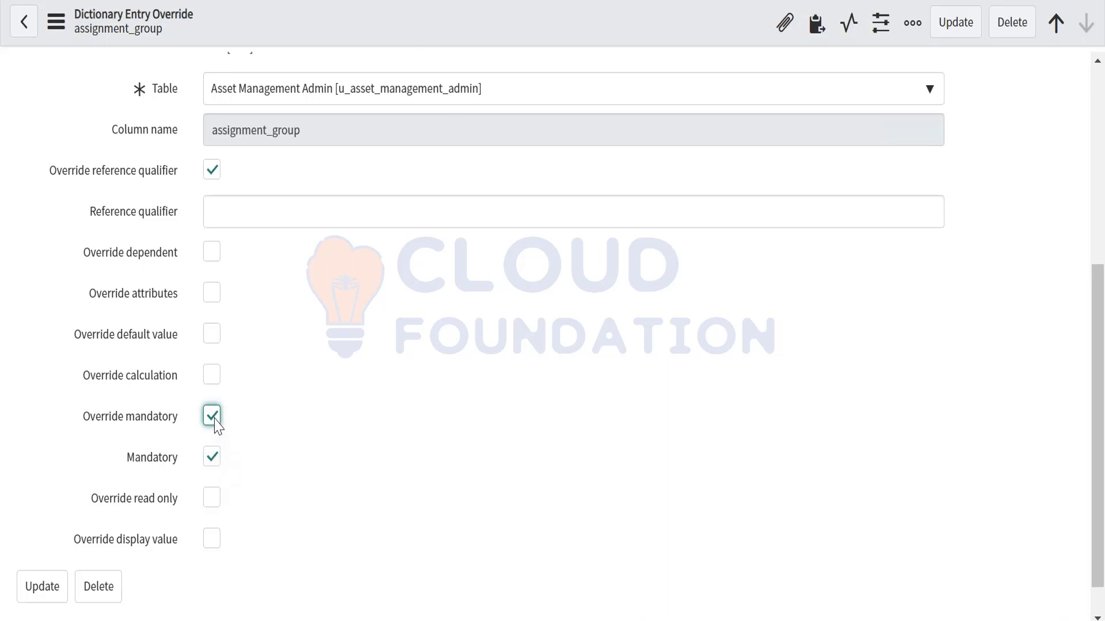
{"action": "left_click", "coordinate": [214, 419]}
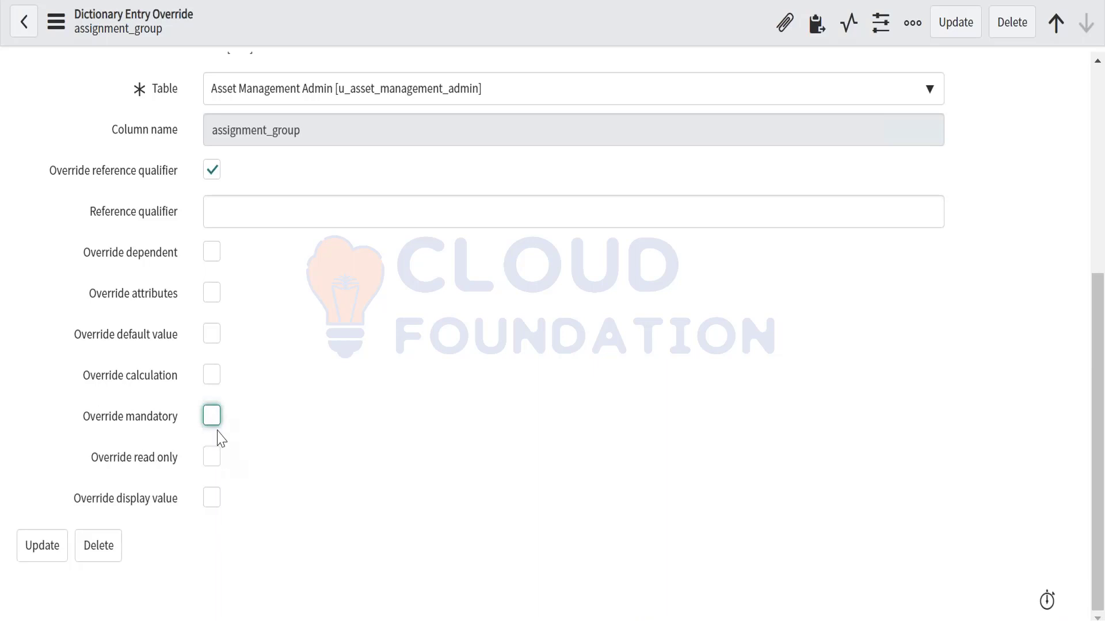
Enable Override mandatory and Mandatory in the Asset Management Admin override for assignment_group, and save the record
{"action": "left_click", "coordinate": [213, 420]}
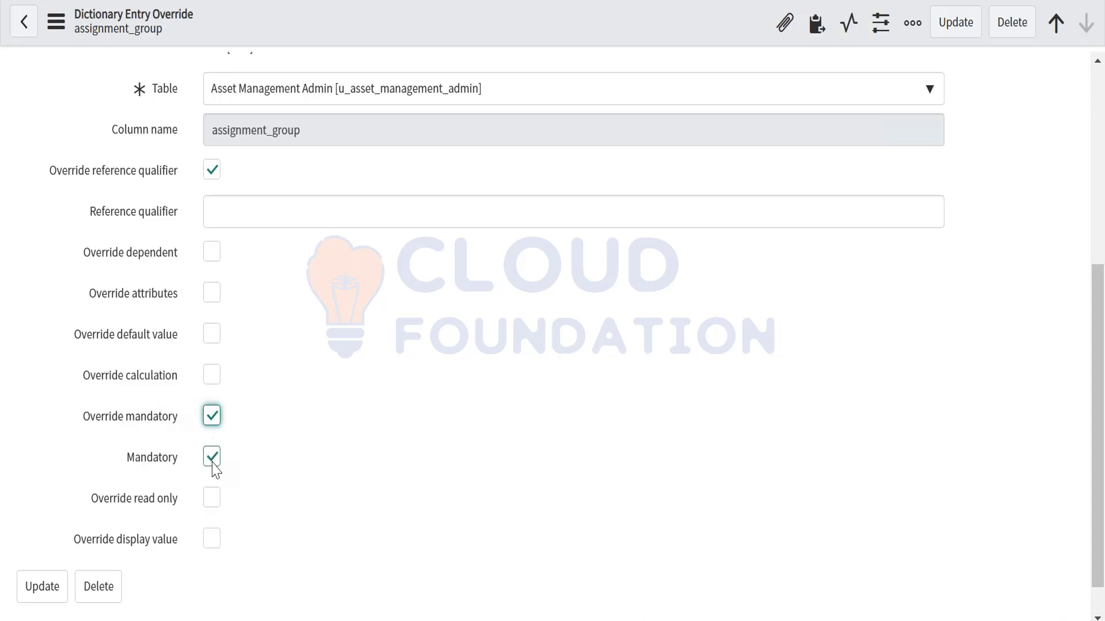
{"action": "left_click", "coordinate": [212, 460]}
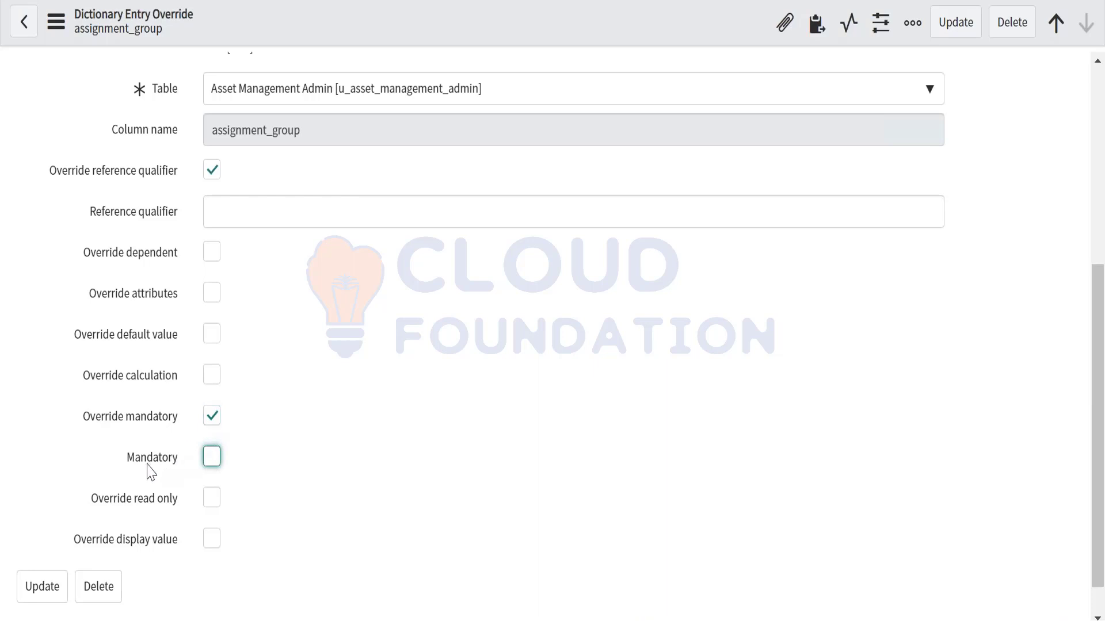
{"action": "left_click", "coordinate": [217, 465]}
{"action": "right_click", "coordinate": [446, 24]}
{"action": "left_click", "coordinate": [454, 31]}
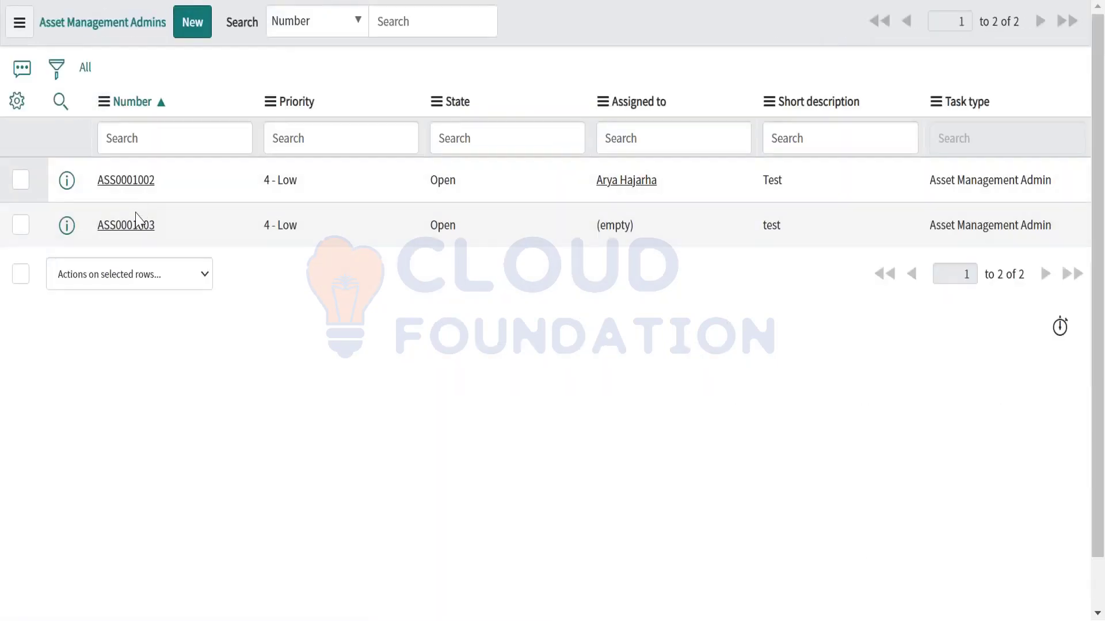
Open record ASS0001003 from the Asset Management Admins list and check the mandatory marker and suggestions of its Assignment group field
{"action": "left_click", "coordinate": [126, 225]}
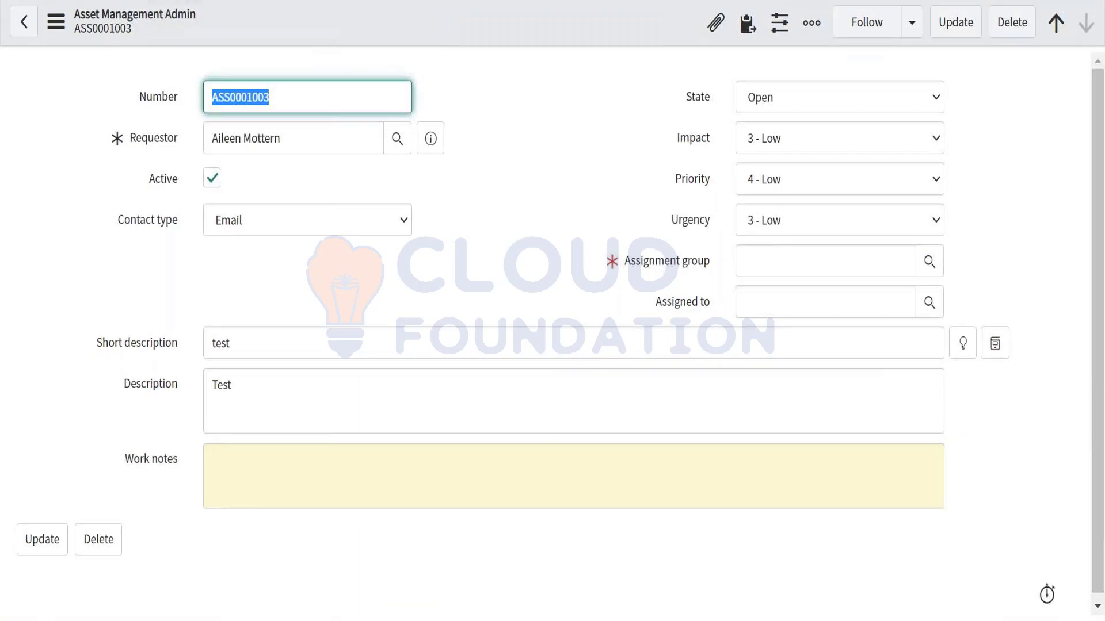
{"action": "left_click", "coordinate": [744, 256]}
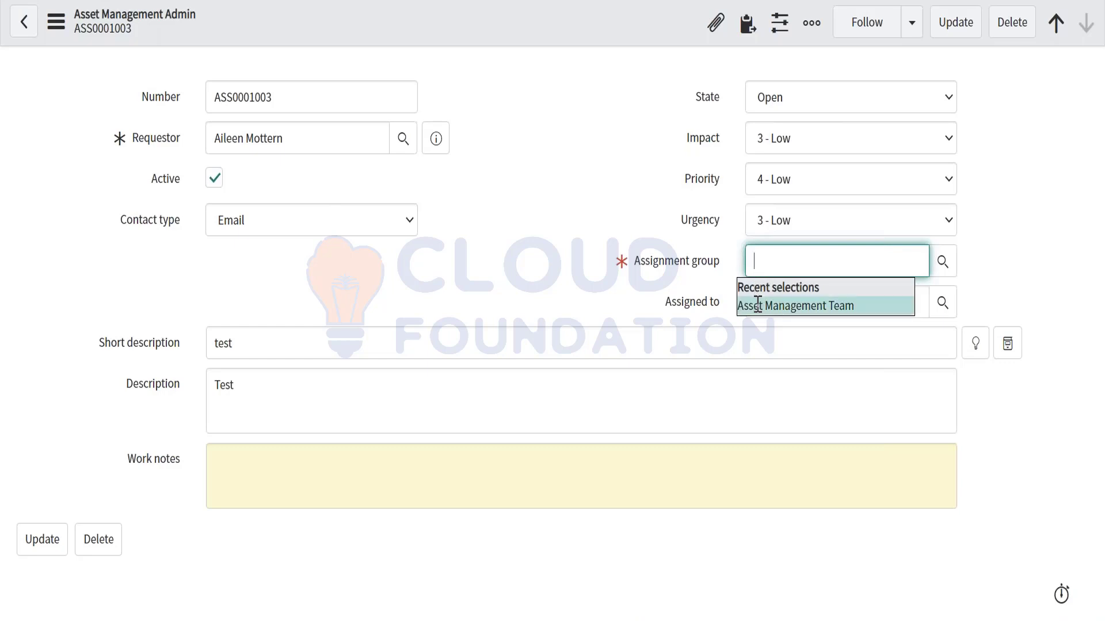
{"action": "left_click", "coordinate": [544, 262]}
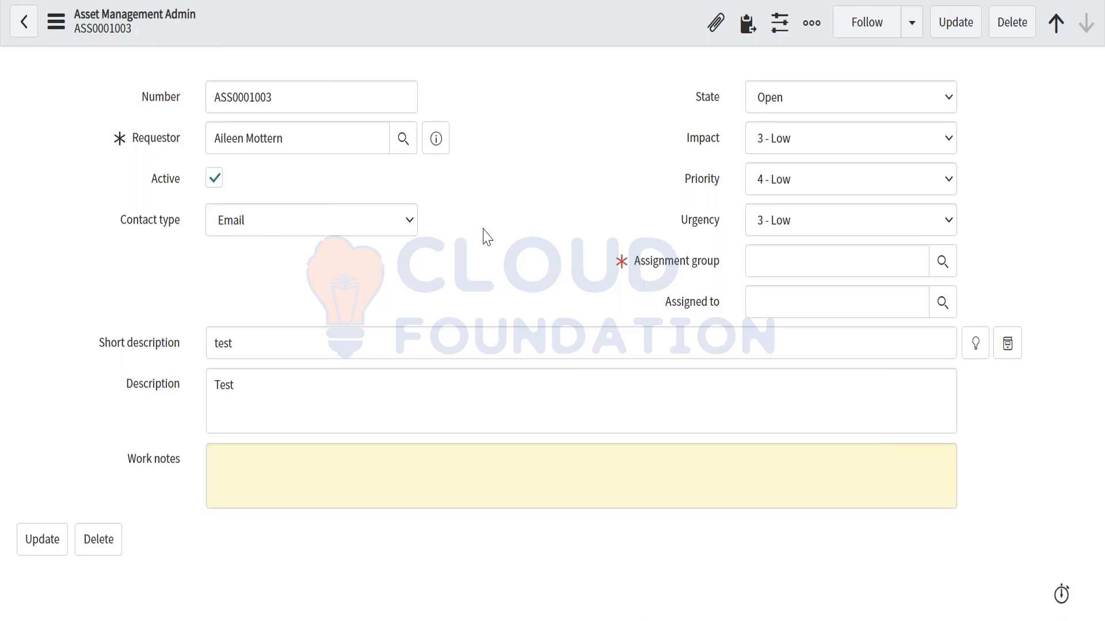
Clear the Requestor field to check its mandatory indicator, and choose another requestor from the recent selections
{"action": "left_click_drag", "start_coordinate": [283, 139], "coordinate": [181, 143]}
{"action": "key", "text": "BackSpace"}
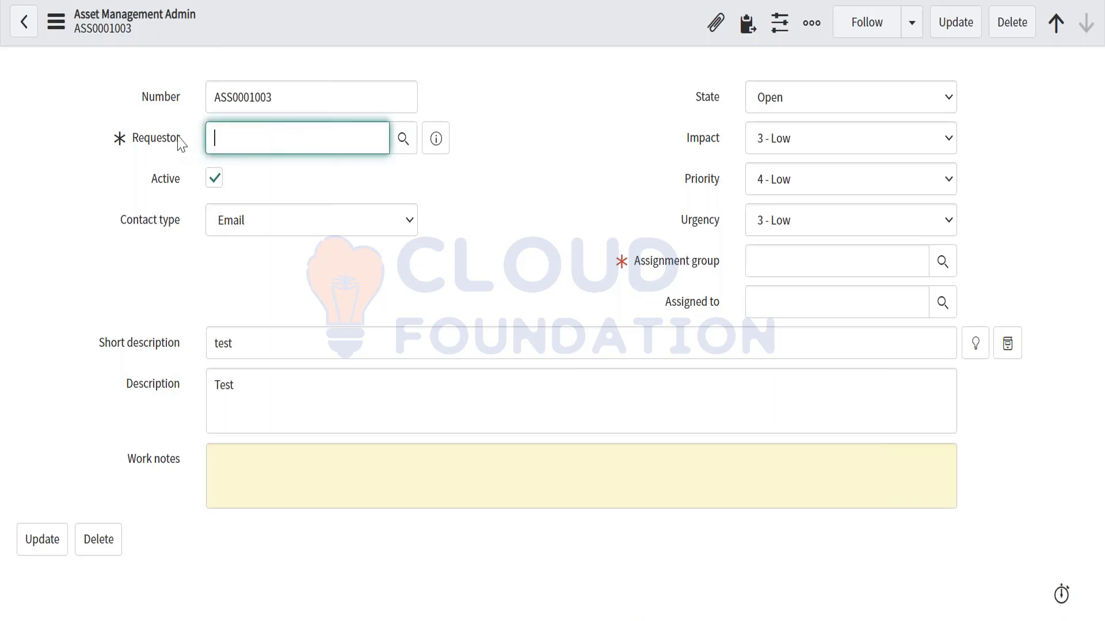
{"action": "left_click", "coordinate": [103, 202]}
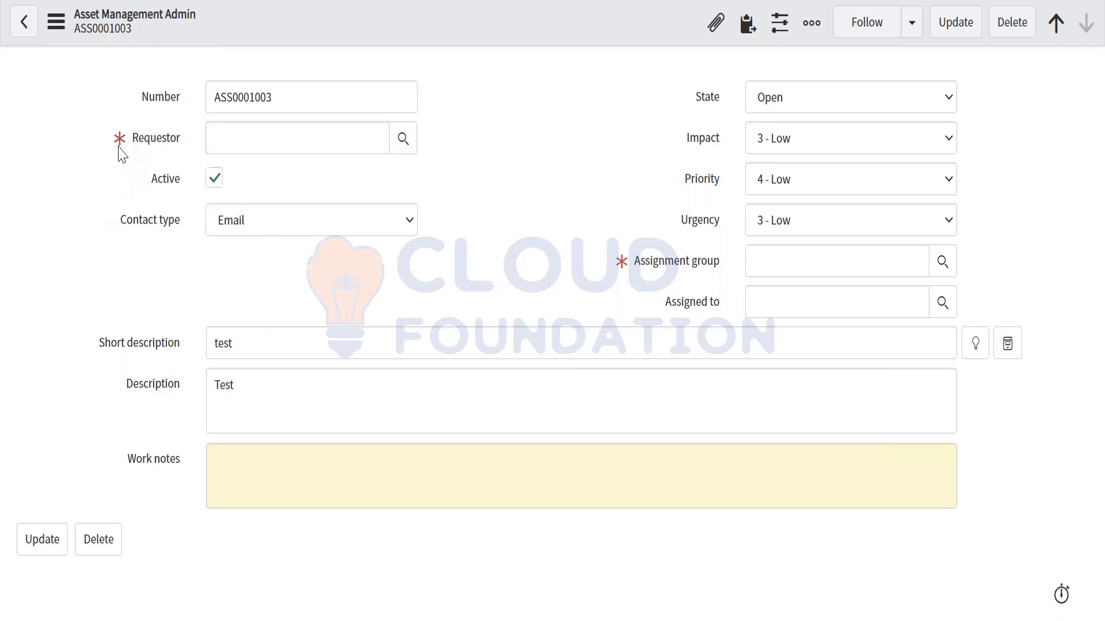
{"action": "mouse_move", "coordinate": [125, 154]}
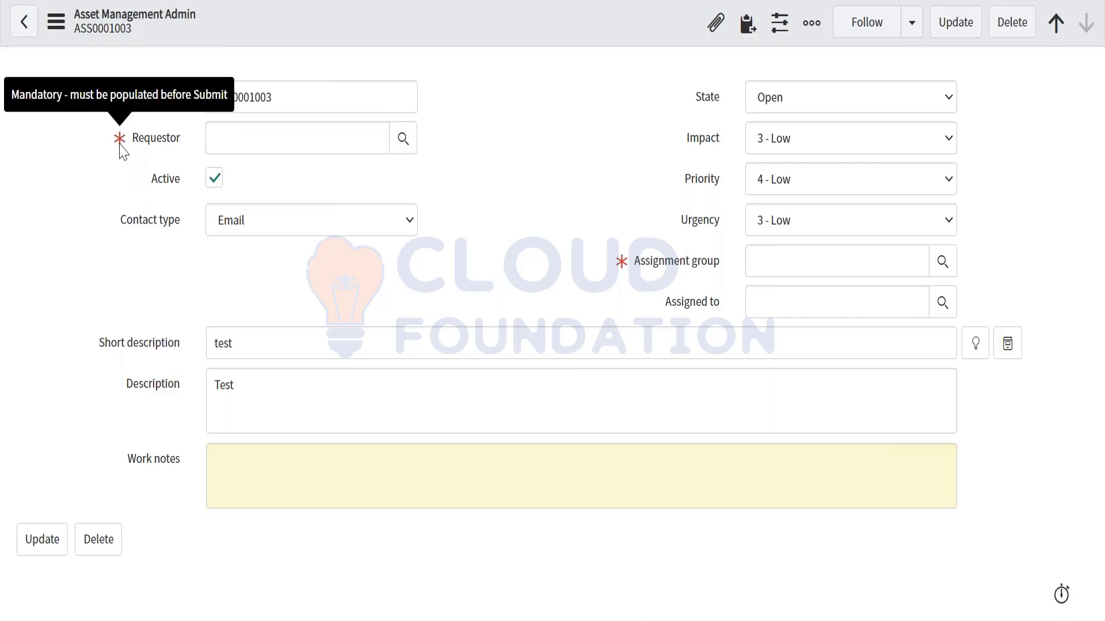
{"action": "left_click", "coordinate": [229, 140]}
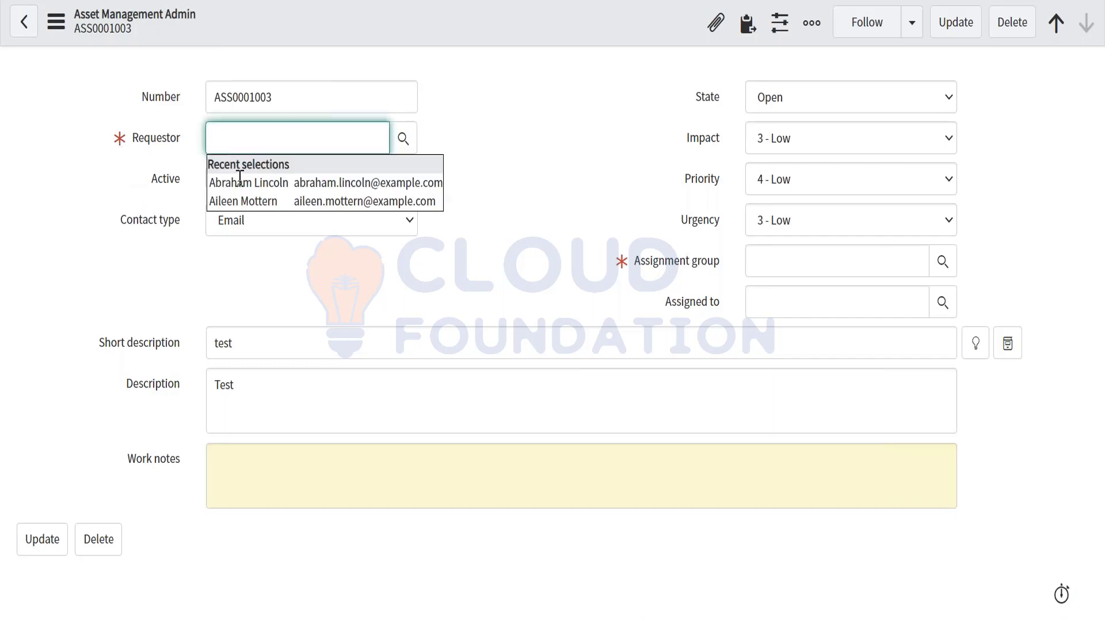
{"action": "left_click", "coordinate": [236, 183]}
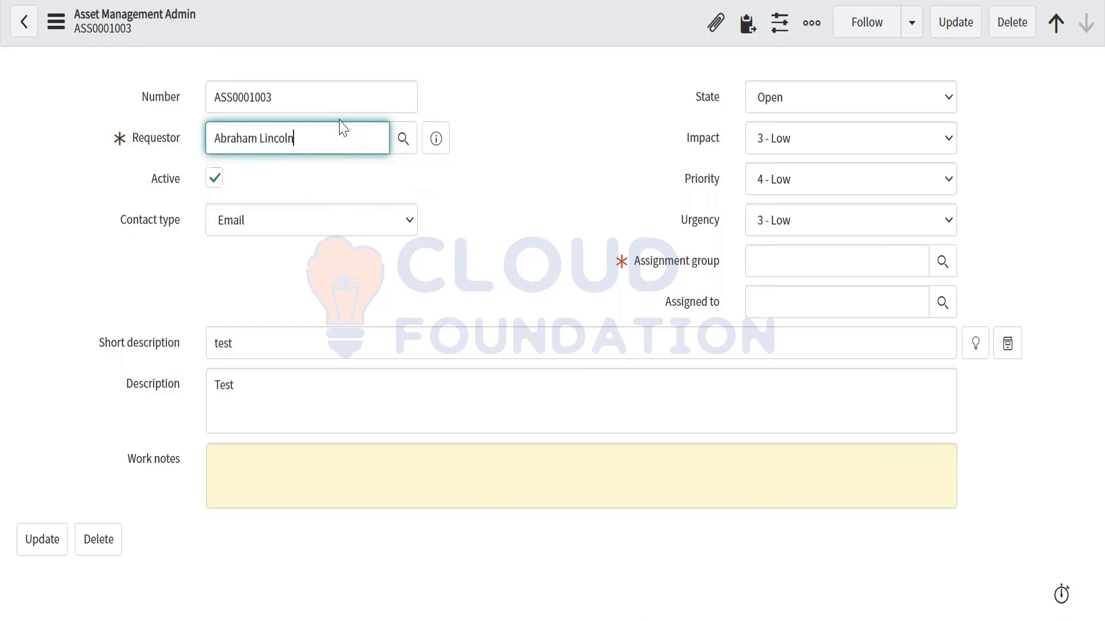
Clear the Requestor field again and reload the record, discarding the unsaved changes
{"action": "left_click_drag", "start_coordinate": [321, 133], "coordinate": [214, 138]}
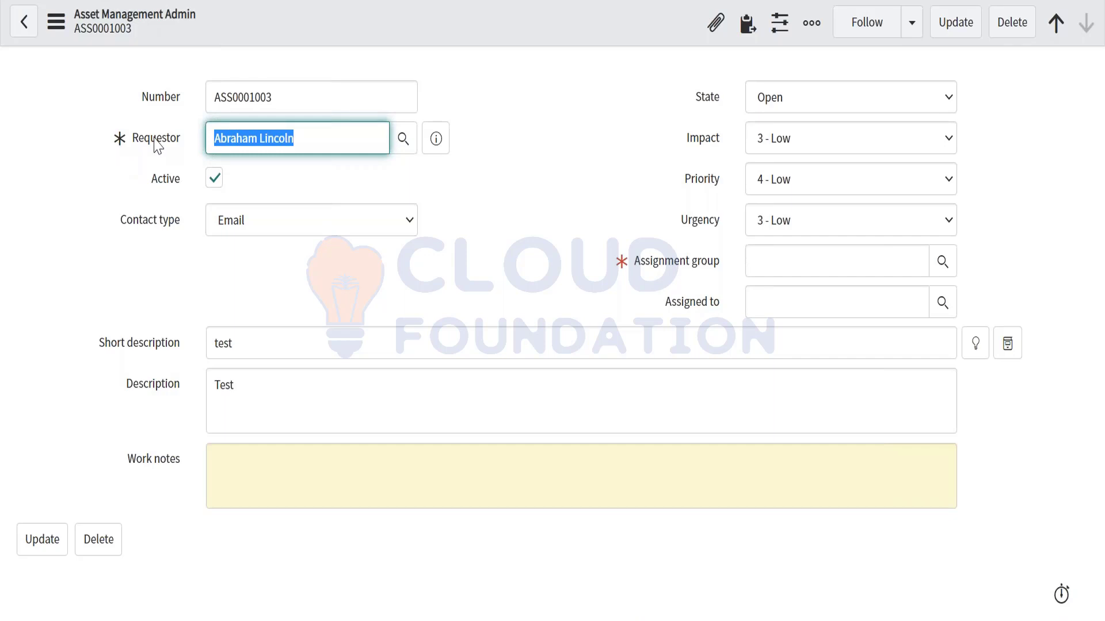
{"action": "key", "text": "BackSpace"}
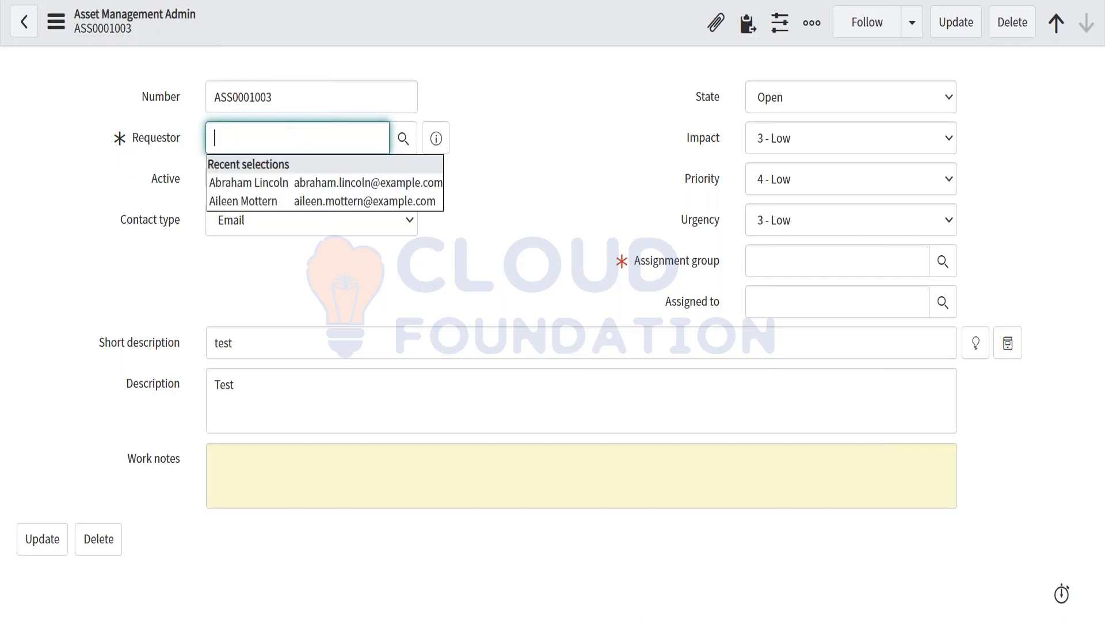
{"action": "left_click", "coordinate": [48, 213]}
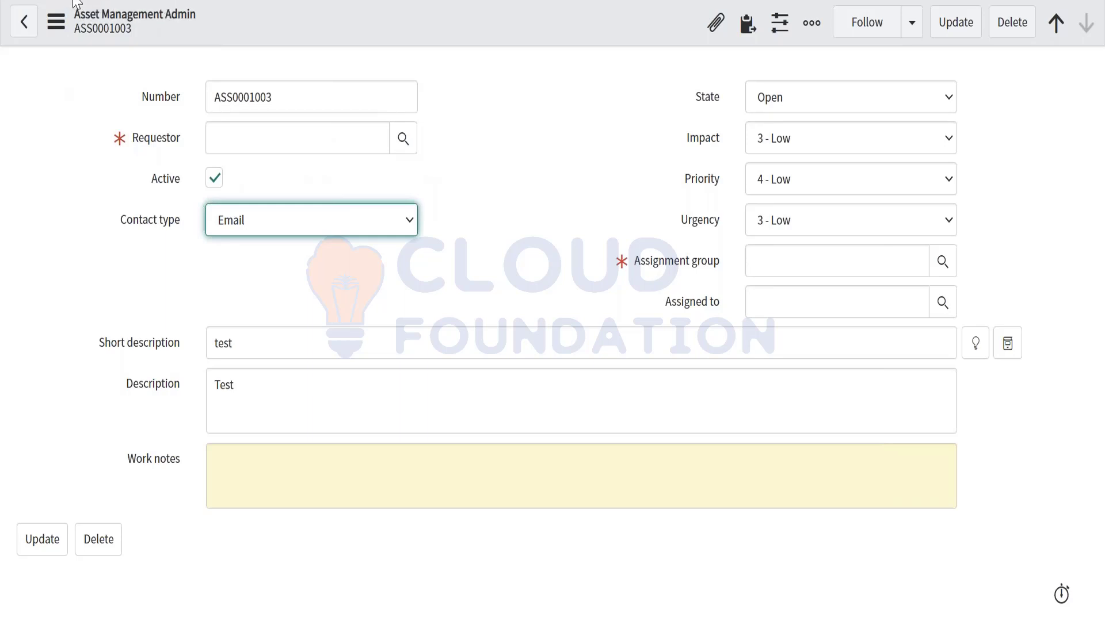
{"action": "key", "text": "F5"}
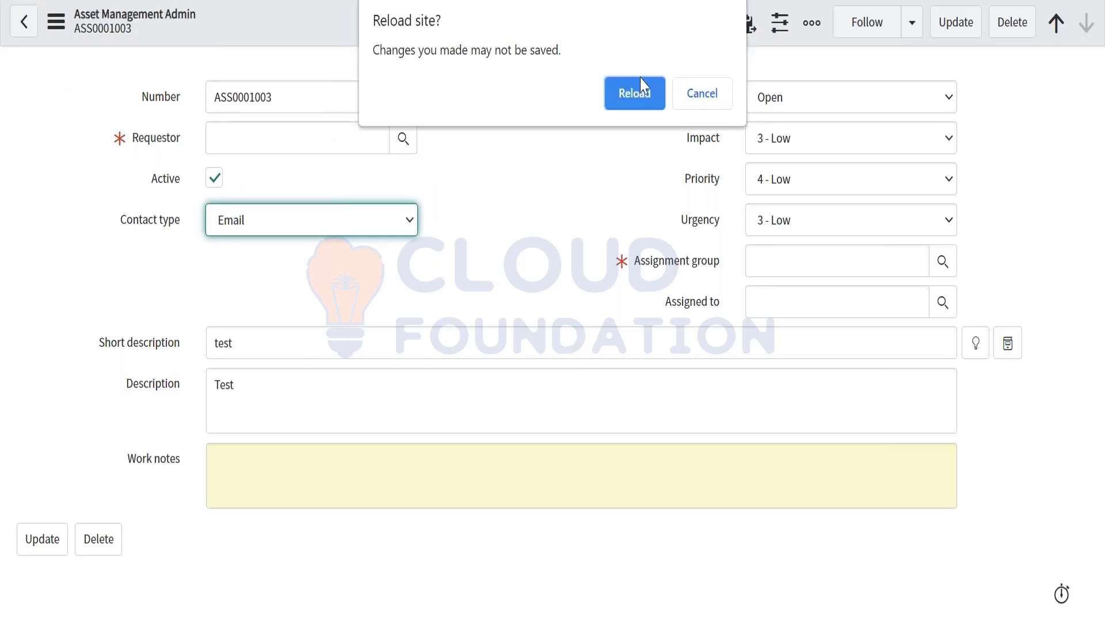
{"action": "left_click", "coordinate": [645, 95]}
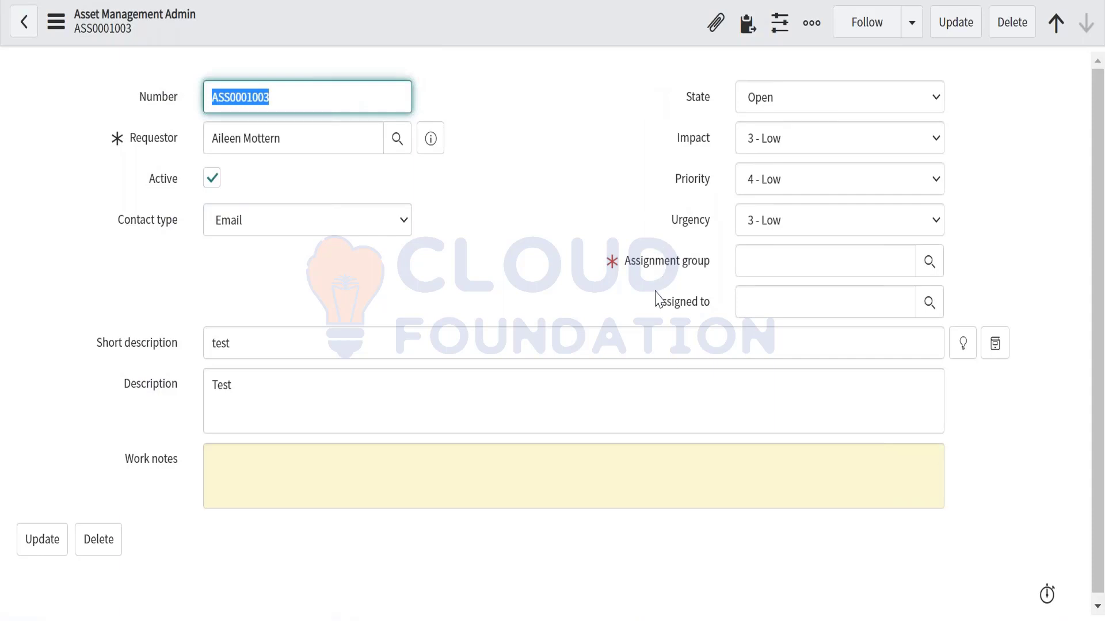
Check the Assigned to hint on the asset record, and review the Assignment group dictionary entry and its overrides list
{"action": "mouse_move", "coordinate": [660, 308]}
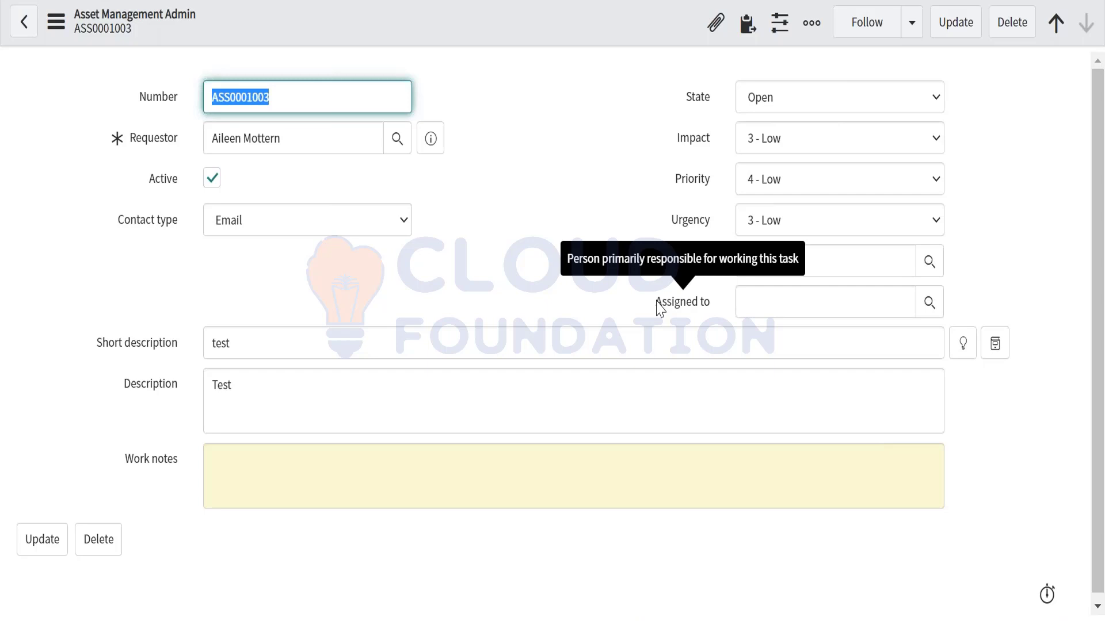
{"action": "left_click", "coordinate": [697, 101]}
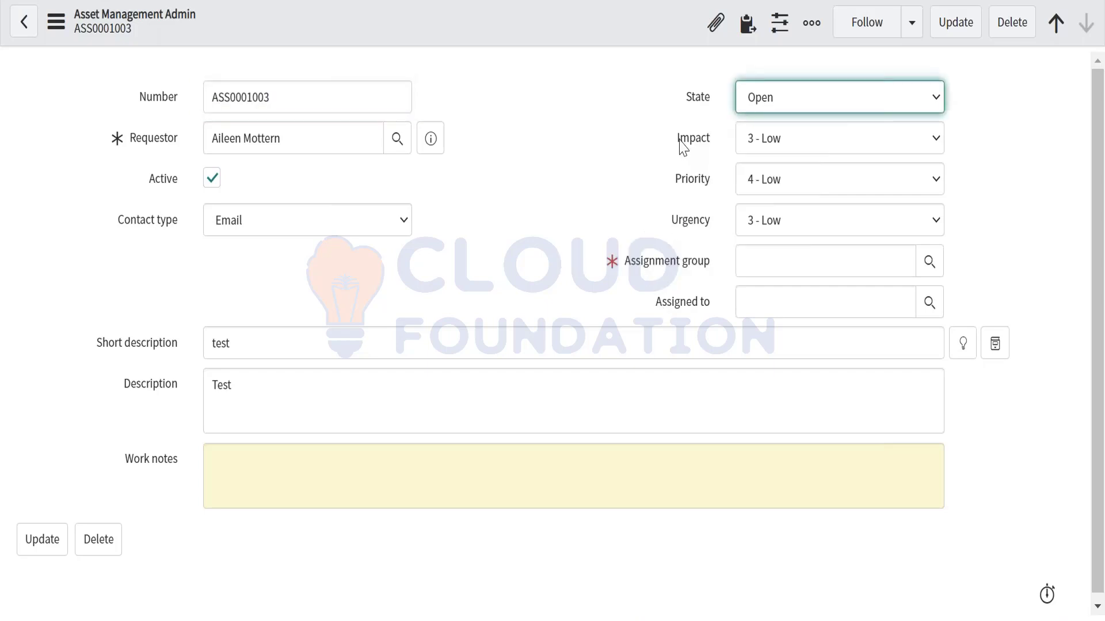
{"action": "mouse_move", "coordinate": [683, 148]}
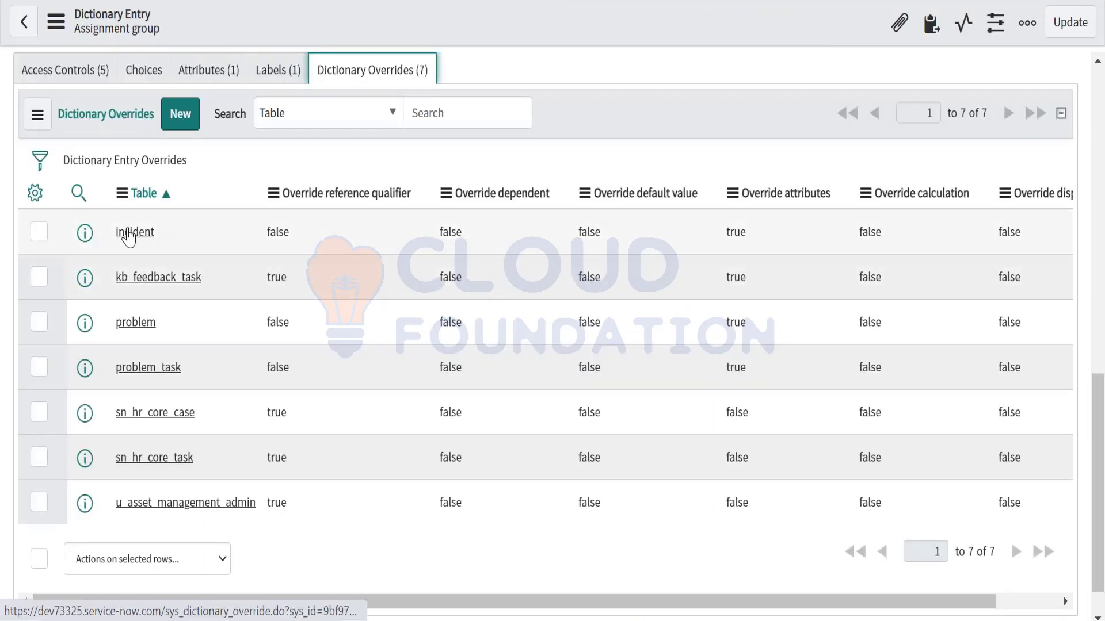
{"action": "scroll", "coordinate": [375, 79], "scroll_direction": "up", "scroll_amount": 10}
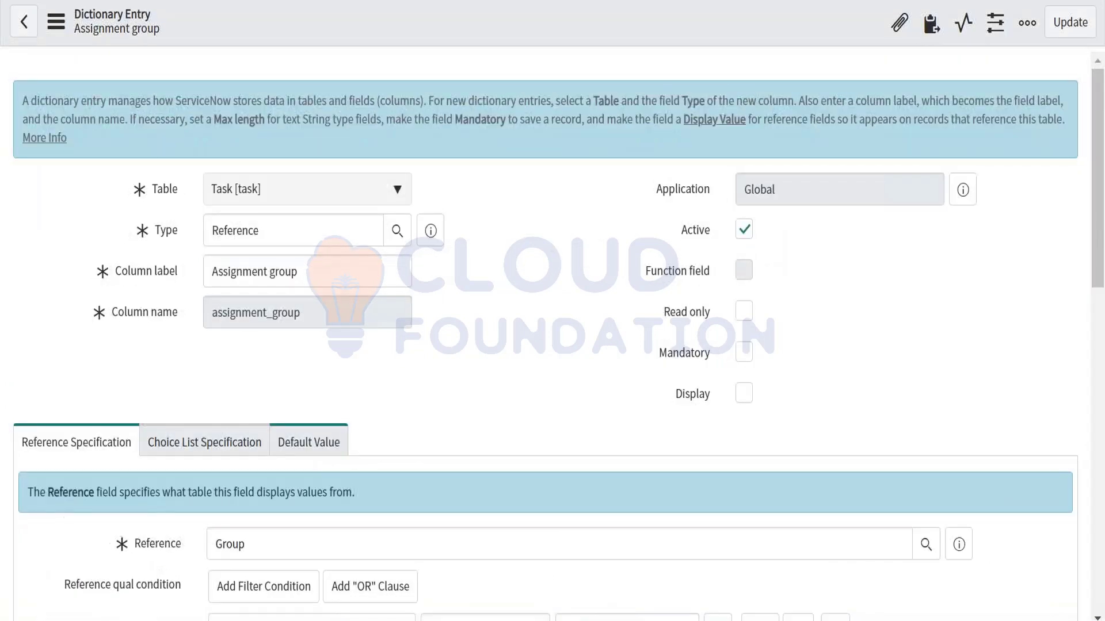
{"action": "scroll", "coordinate": [553, 334], "scroll_direction": "down", "scroll_amount": 10}
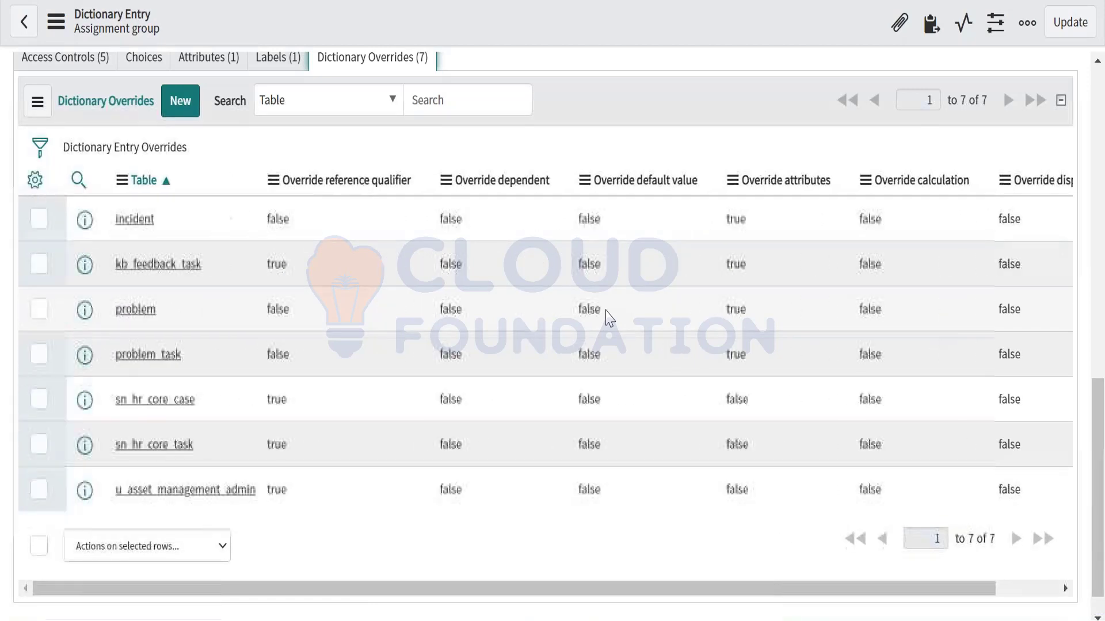
Open the incident table's override for Assignment group and examine its column name and attributes, including tree_picker
{"action": "left_click", "coordinate": [133, 219]}
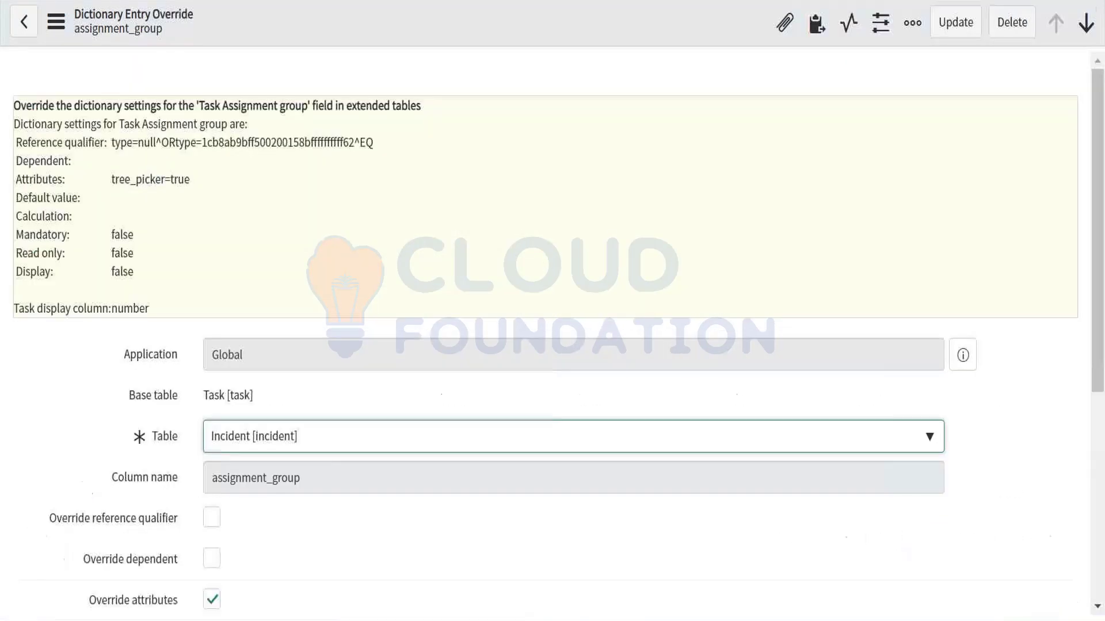
{"action": "scroll", "coordinate": [215, 444], "scroll_direction": "down", "scroll_amount": 1}
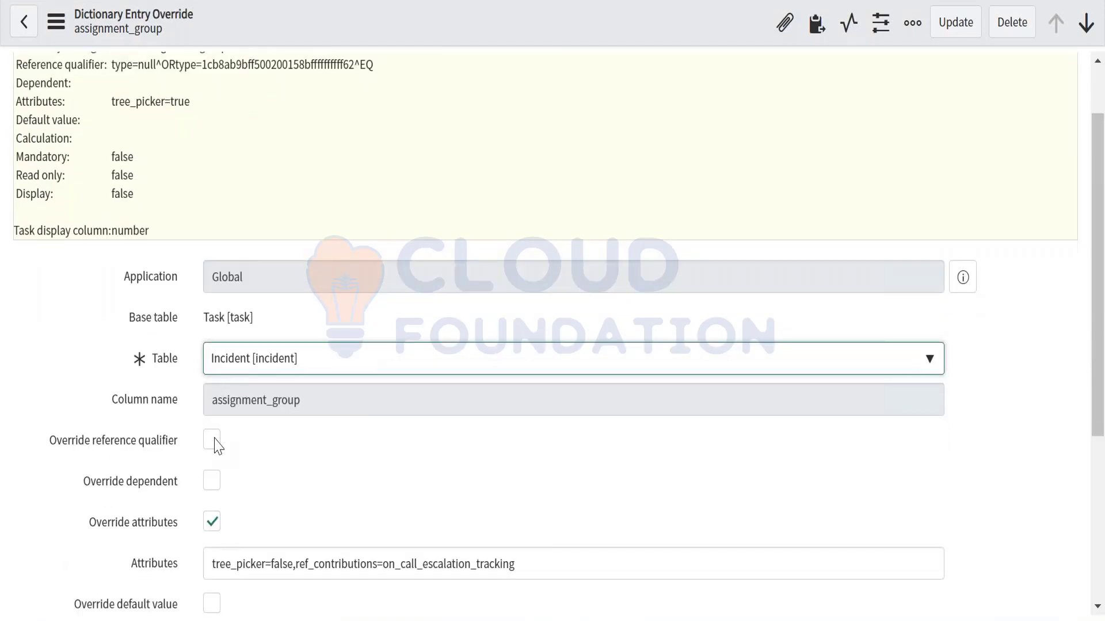
{"action": "left_click", "coordinate": [206, 406]}
{"action": "left_click_drag", "start_coordinate": [206, 406], "coordinate": [338, 397]}
{"action": "scroll", "coordinate": [338, 397], "scroll_direction": "down", "scroll_amount": 2}
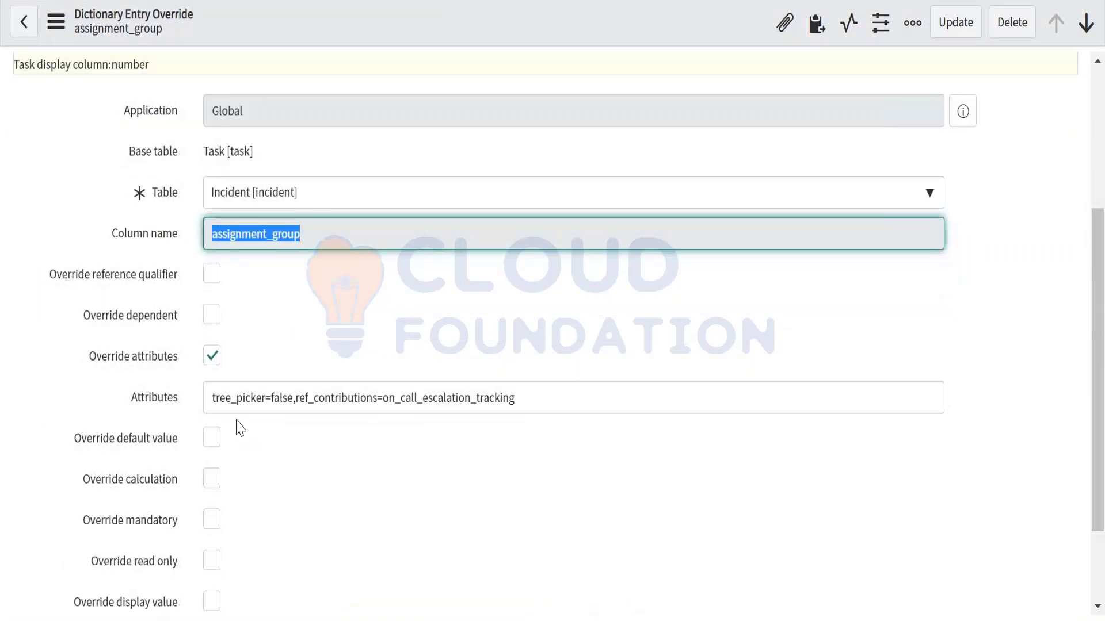
{"action": "left_click_drag", "start_coordinate": [211, 403], "coordinate": [614, 388]}
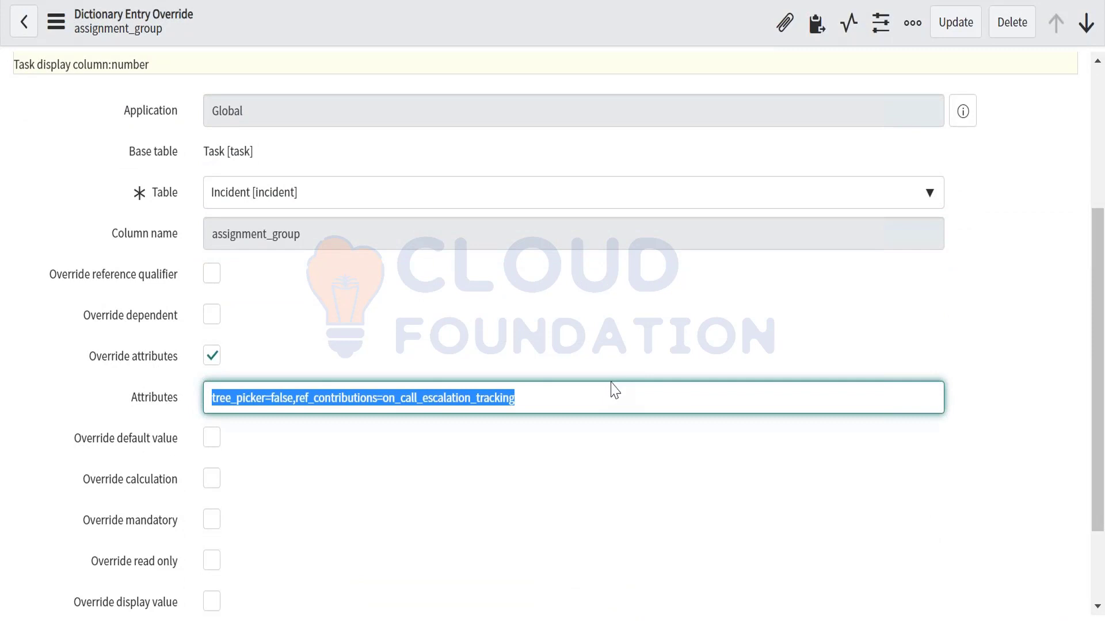
{"action": "left_click", "coordinate": [561, 406]}
{"action": "scroll", "coordinate": [388, 456], "scroll_direction": "down", "scroll_amount": 2}
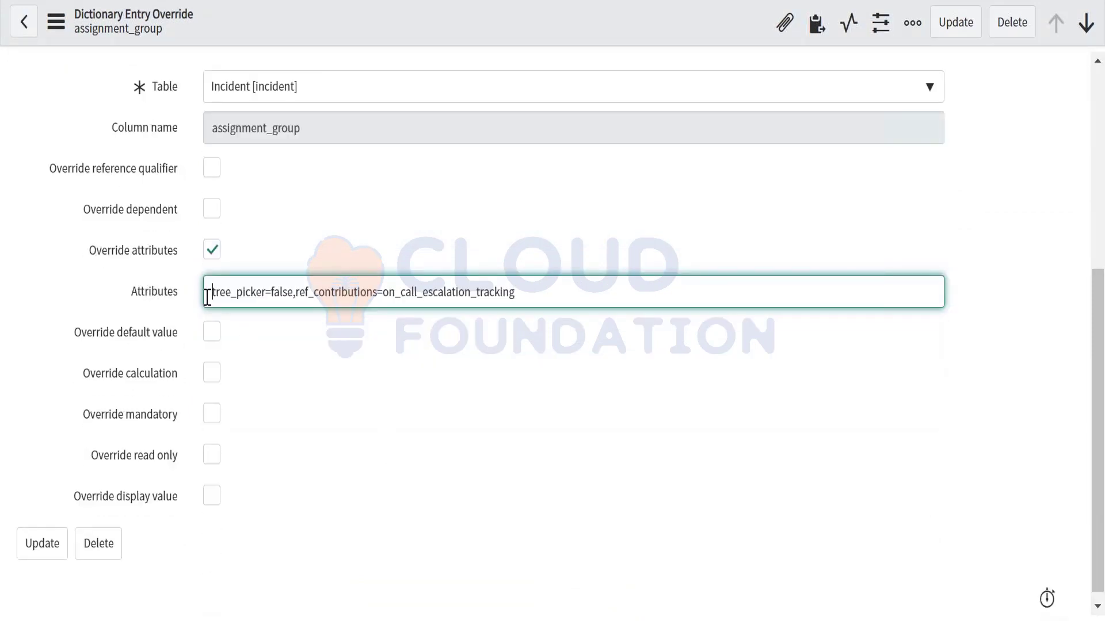
{"action": "left_click_drag", "start_coordinate": [207, 297], "coordinate": [545, 278]}
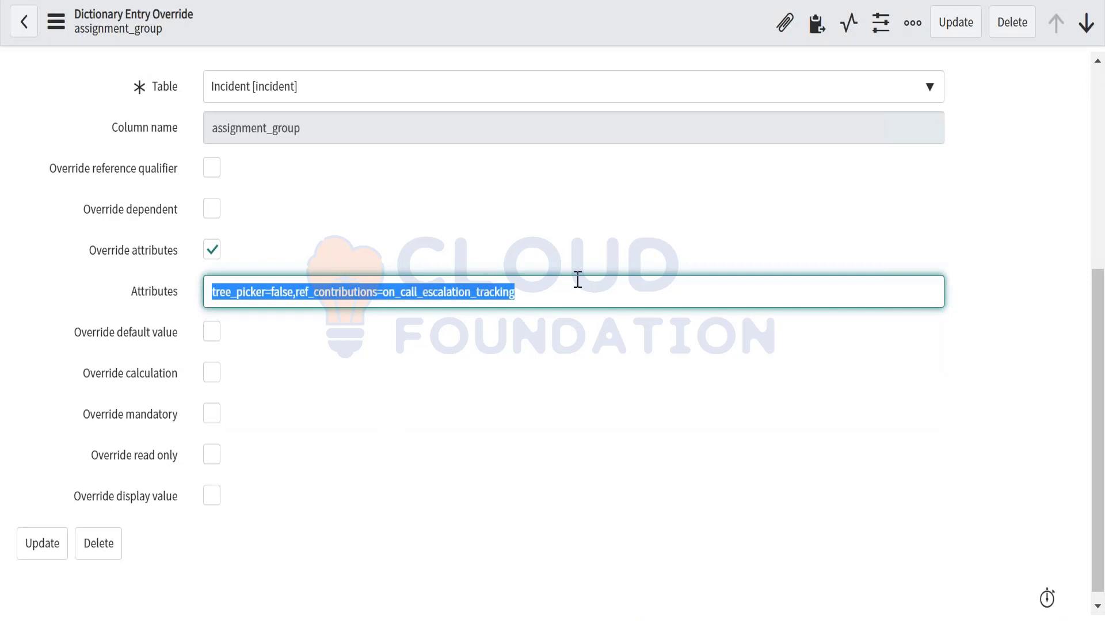
{"action": "double_click", "coordinate": [255, 294]}
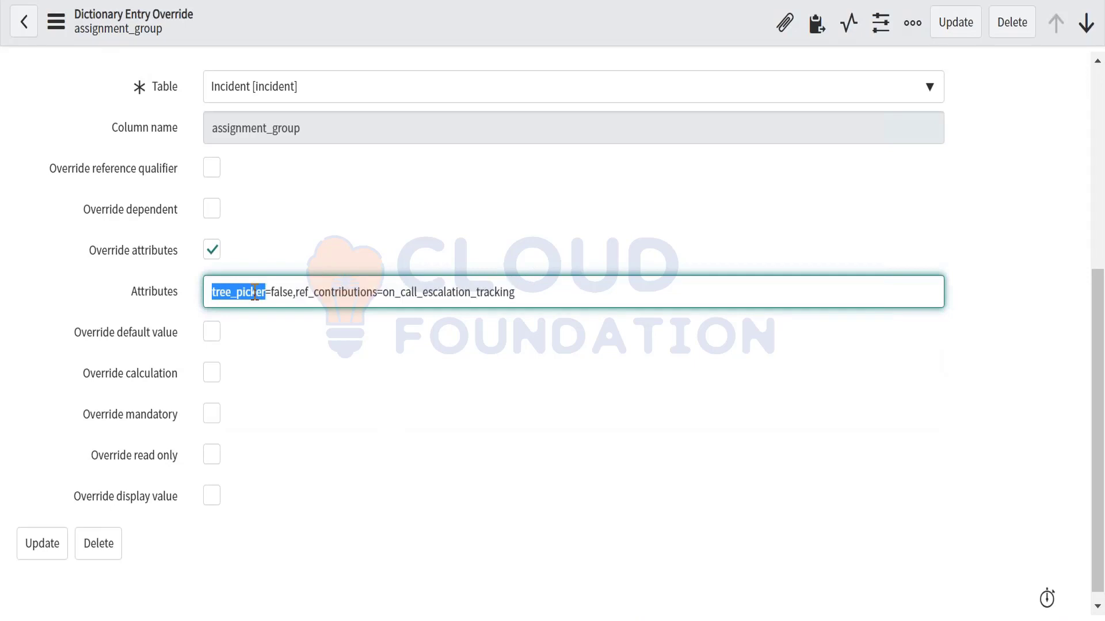
{"action": "scroll", "coordinate": [255, 294], "scroll_direction": "up", "scroll_amount": 5}
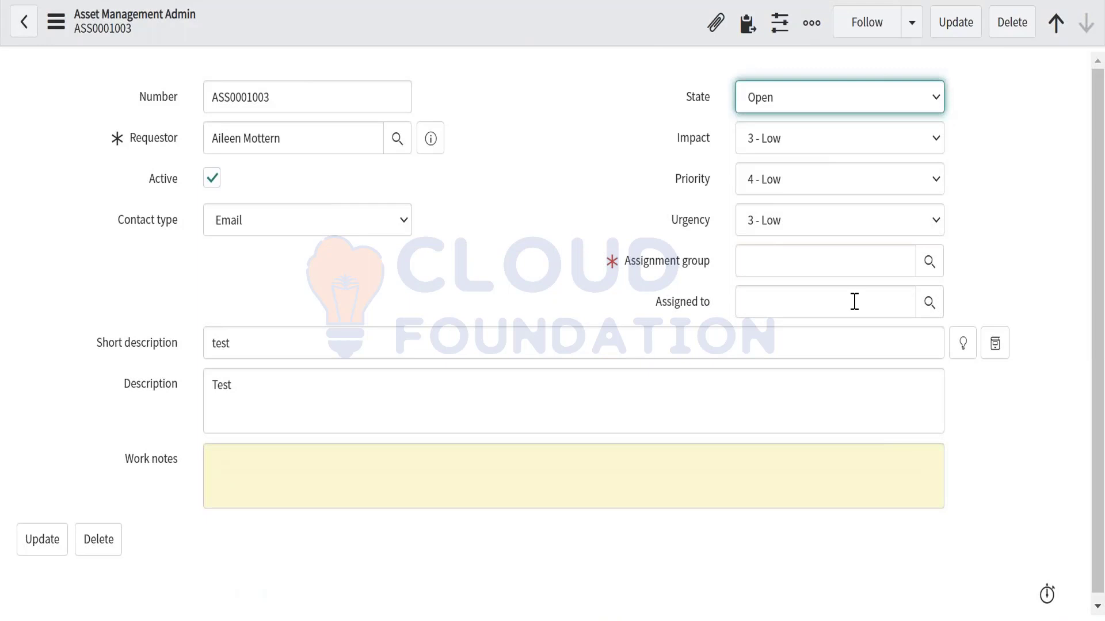
Compare the Assignment group lookup and suggestions on the asset record with the attributes in the incident override
{"action": "left_click", "coordinate": [929, 262]}
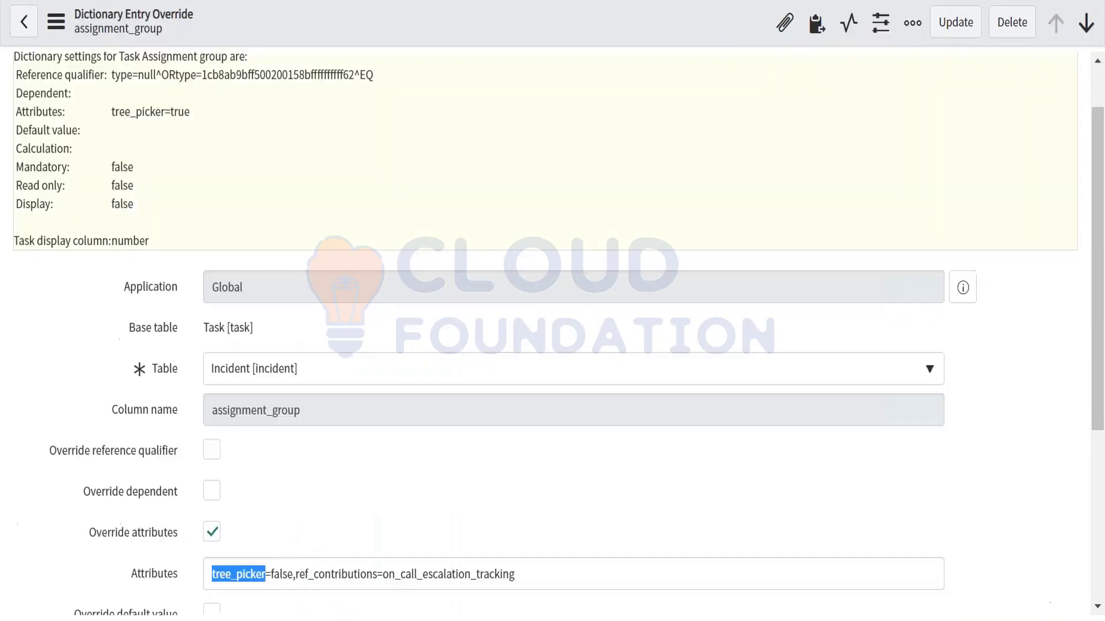
{"action": "scroll", "coordinate": [370, 523], "scroll_direction": "down", "scroll_amount": 2}
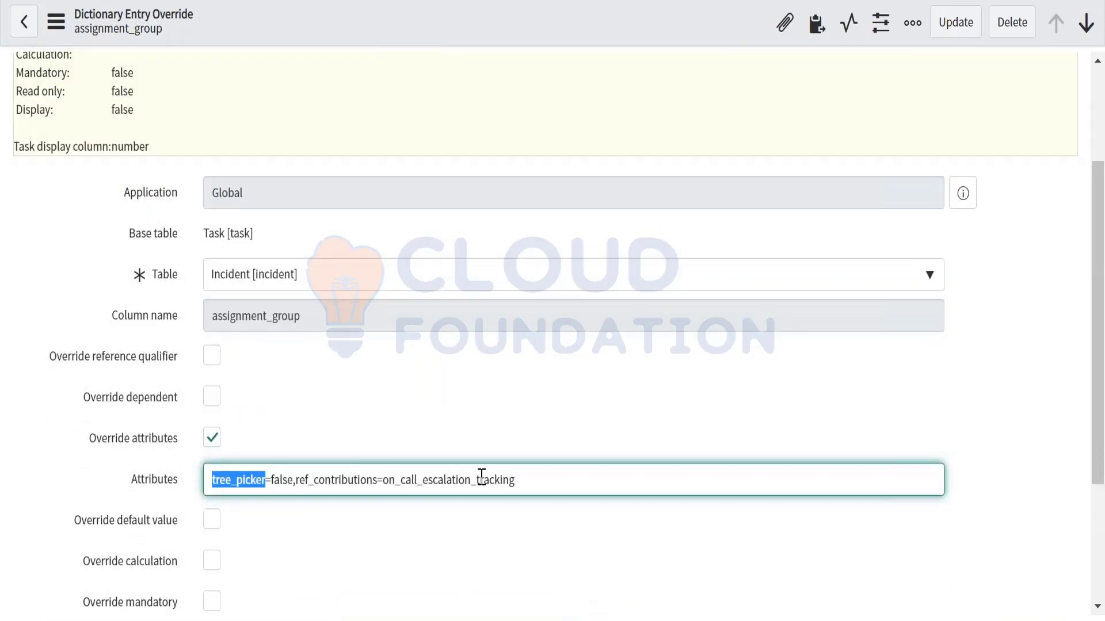
{"action": "left_click_drag", "start_coordinate": [539, 481], "coordinate": [84, 504]}
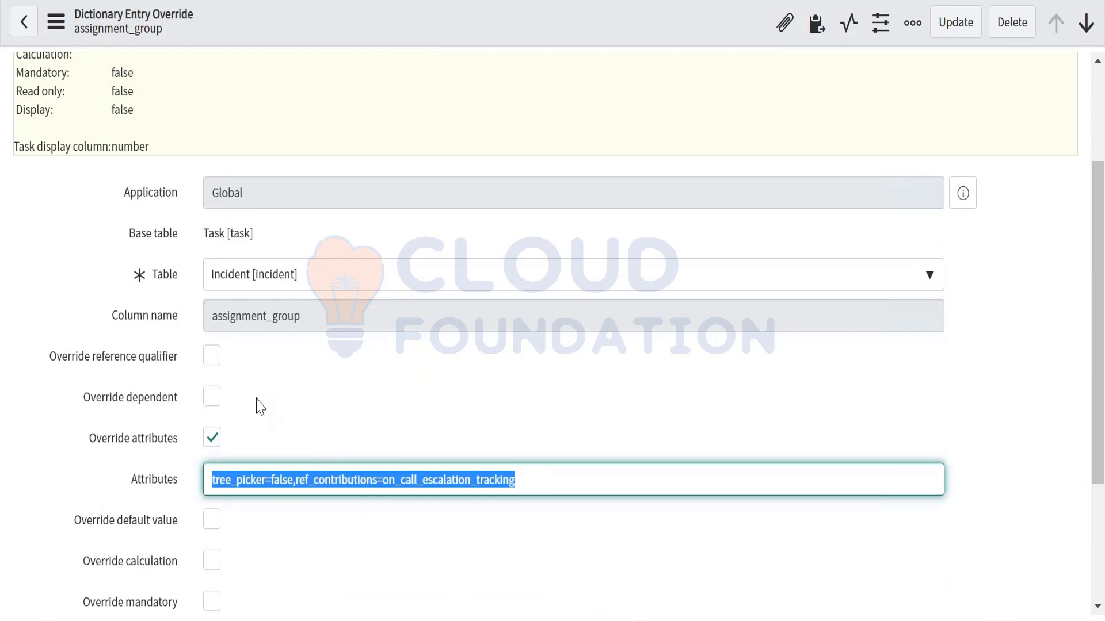
{"action": "double_click", "coordinate": [213, 480]}
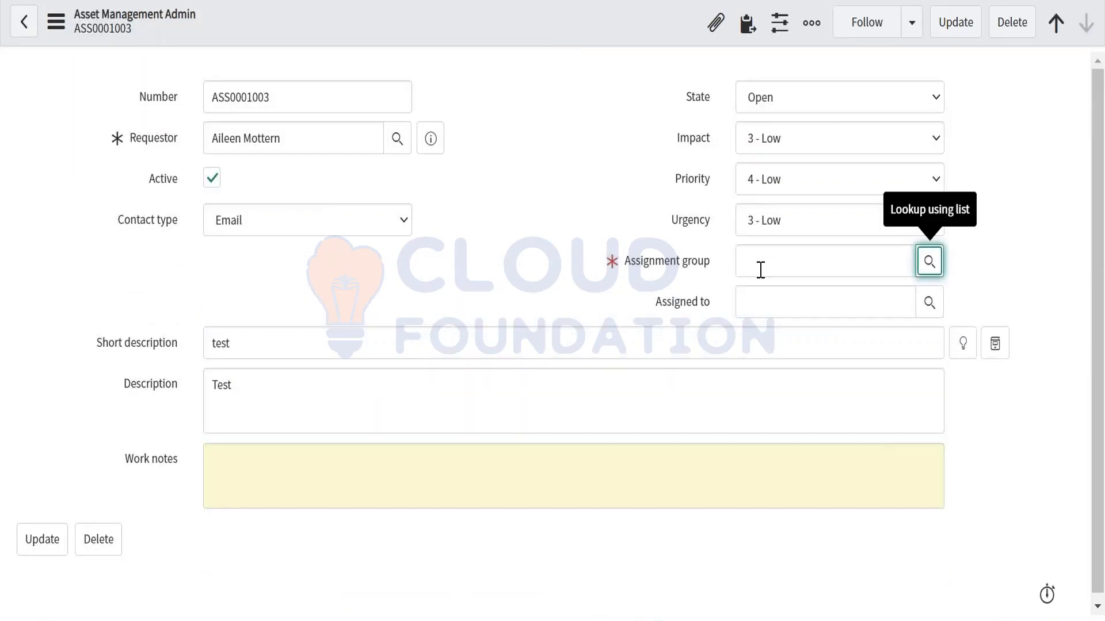
{"action": "left_click", "coordinate": [760, 268]}
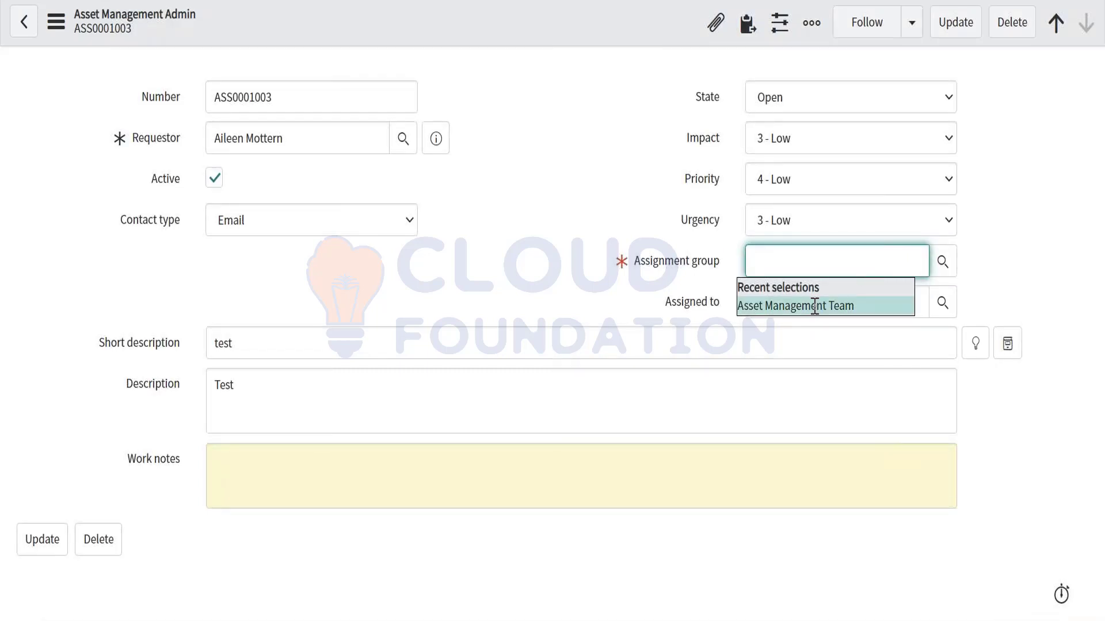
{"action": "left_click", "coordinate": [582, 246]}
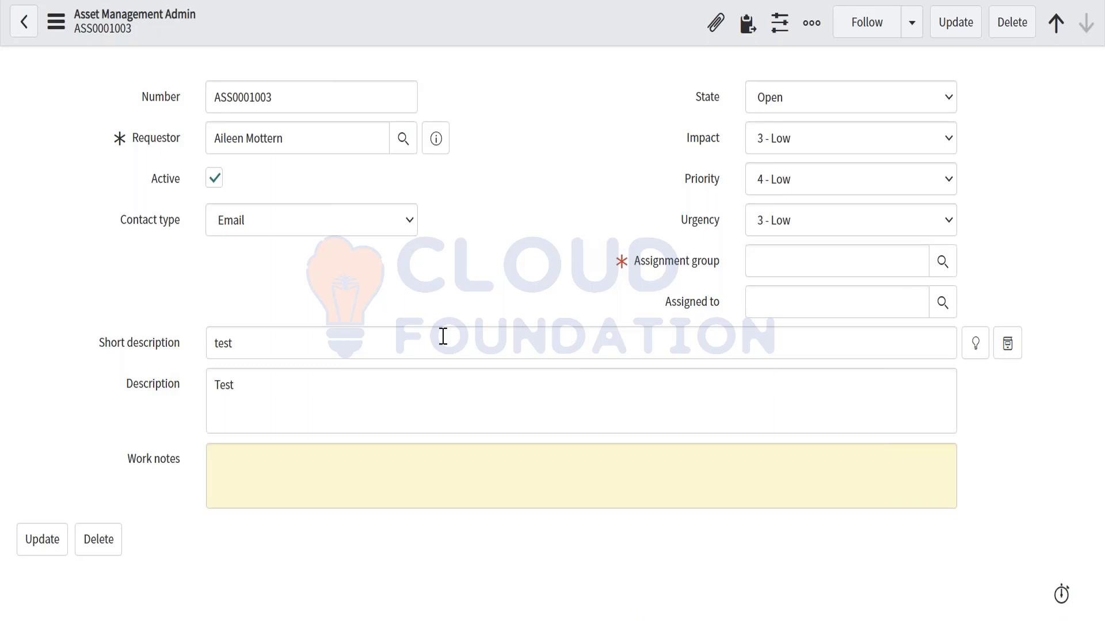
Check the Assignment group field on the asset record and review the columns of its dictionary overrides list
{"action": "left_click", "coordinate": [755, 260]}
{"action": "left_click", "coordinate": [527, 287]}
{"action": "left_click", "coordinate": [246, 336]}
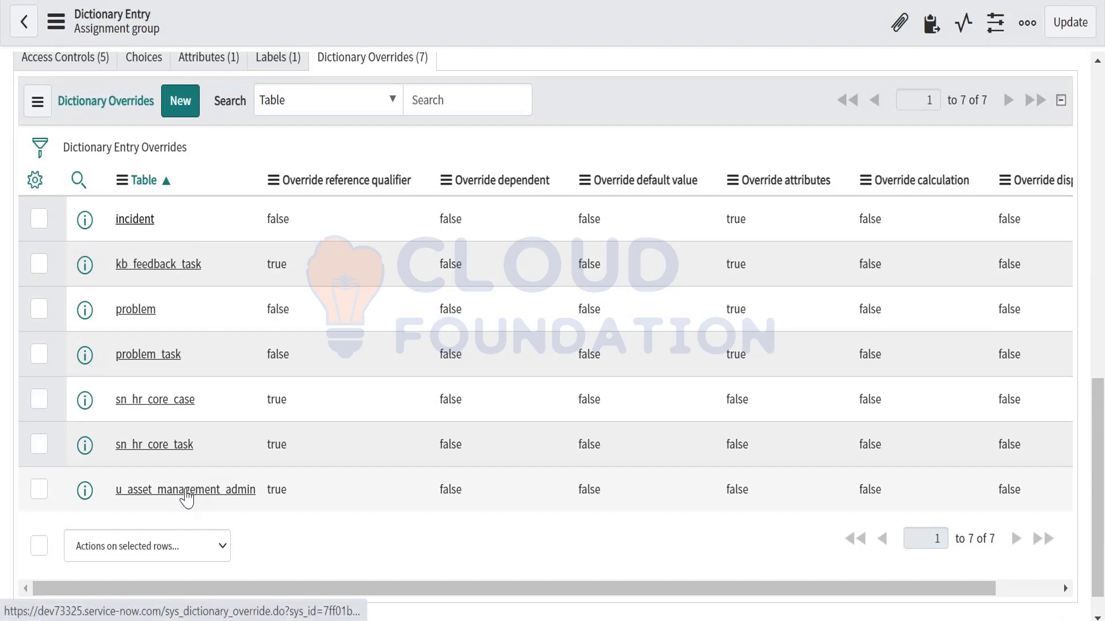
{"action": "scroll", "coordinate": [406, 558], "scroll_direction": "right", "scroll_amount": 2}
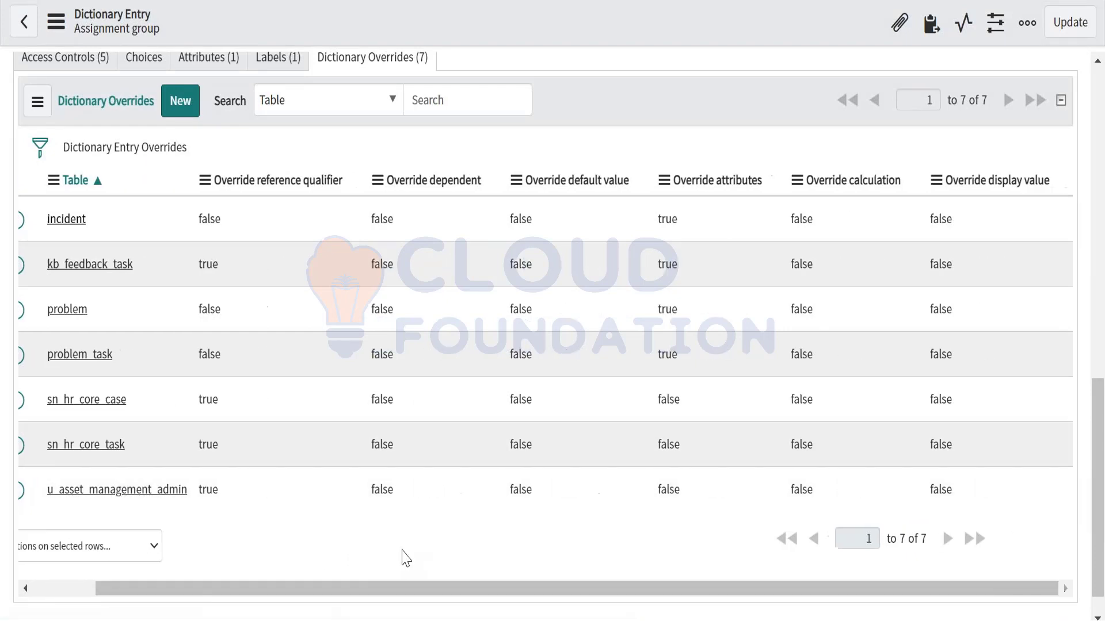
{"action": "scroll", "coordinate": [405, 558], "scroll_direction": "left", "scroll_amount": 2}
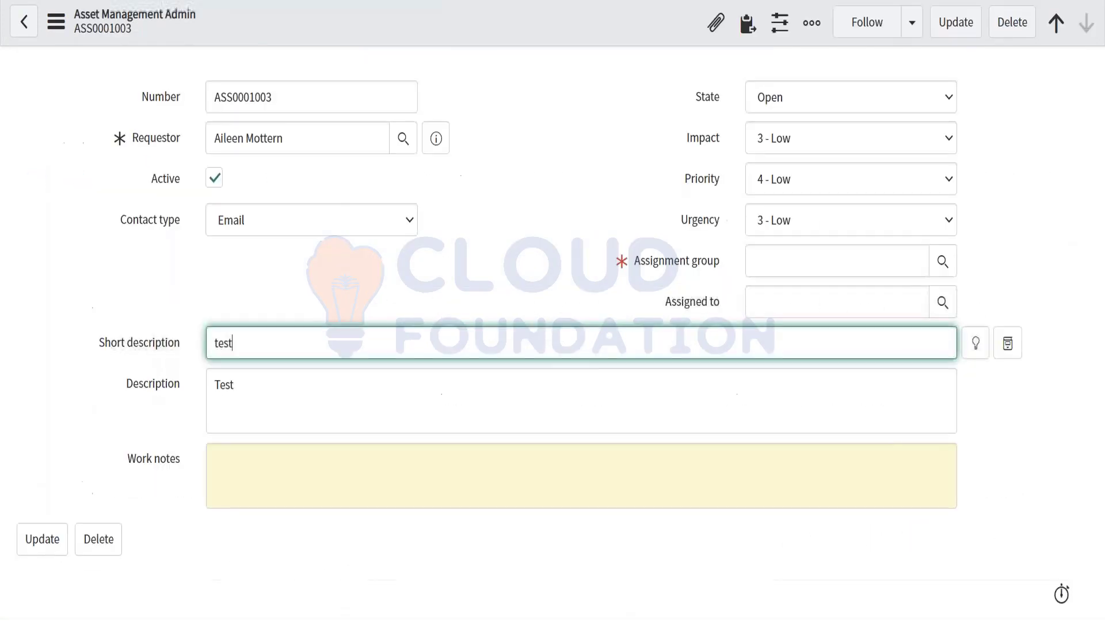
Open the dictionary entry of the asset record's Short description field and show its dictionary overrides
{"action": "right_click", "coordinate": [157, 352]}
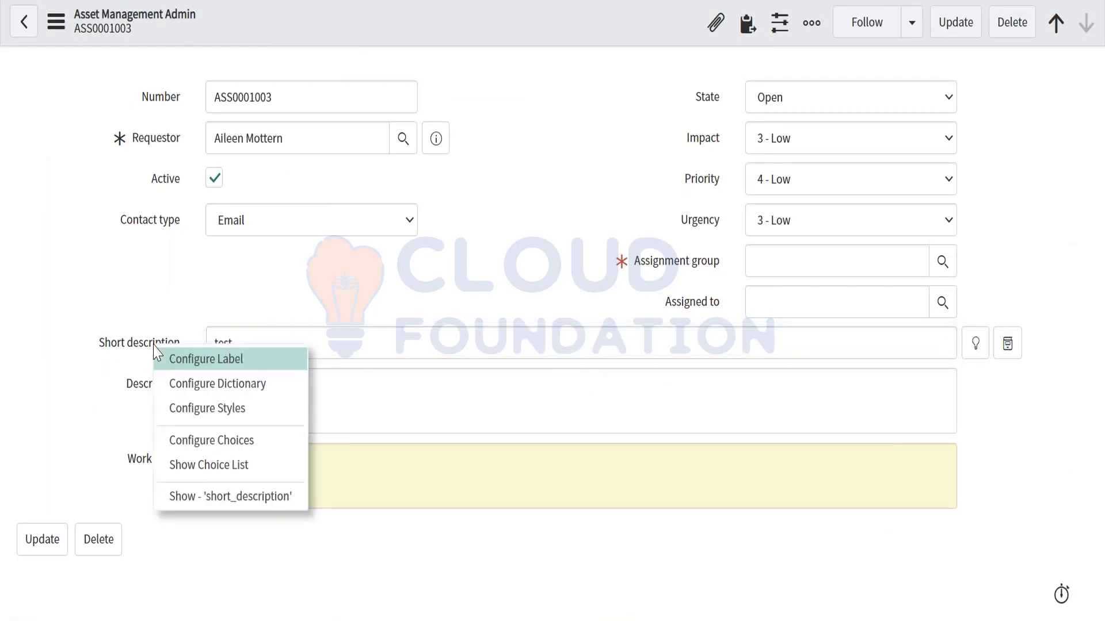
{"action": "left_click", "coordinate": [194, 387]}
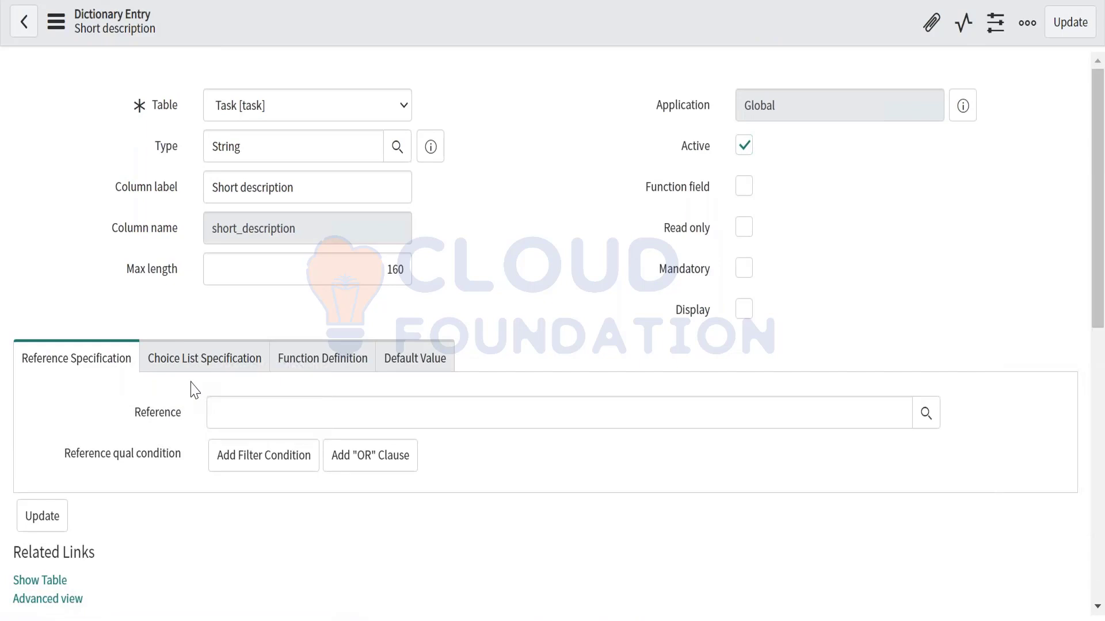
{"action": "scroll", "coordinate": [365, 434], "scroll_direction": "down", "scroll_amount": 6}
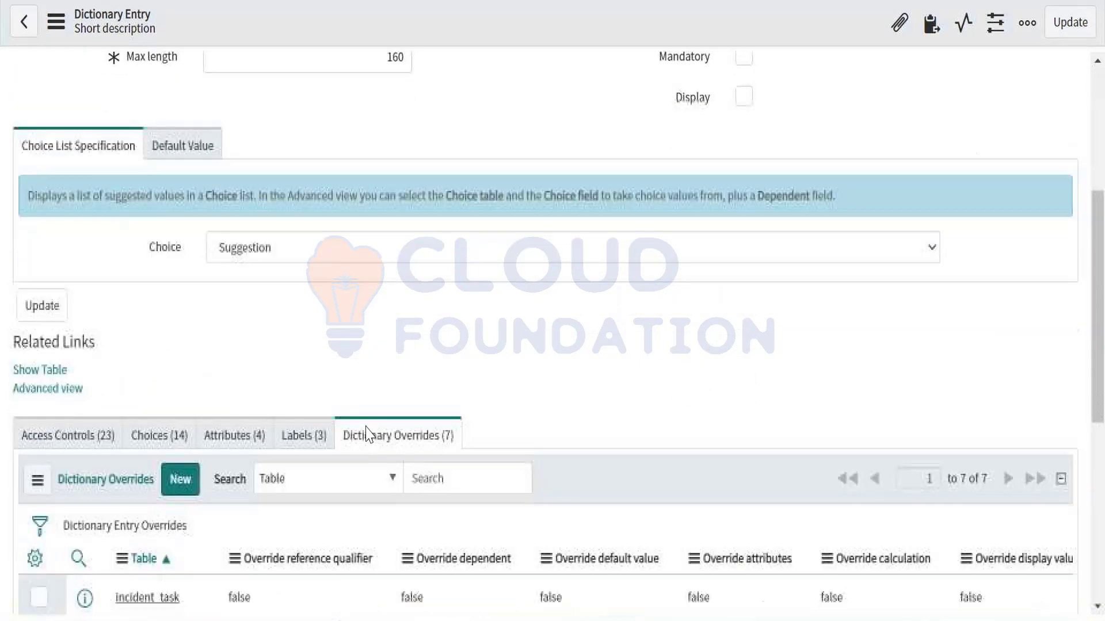
{"action": "scroll", "coordinate": [546, 334], "scroll_direction": "down", "scroll_amount": 5}
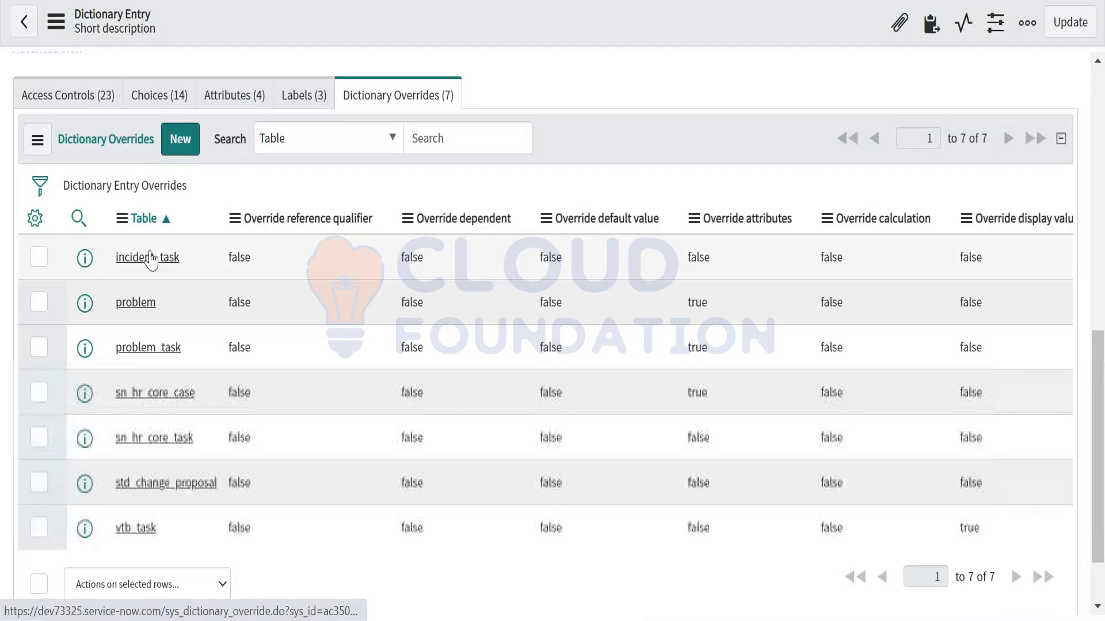
{"action": "left_click", "coordinate": [164, 218]}
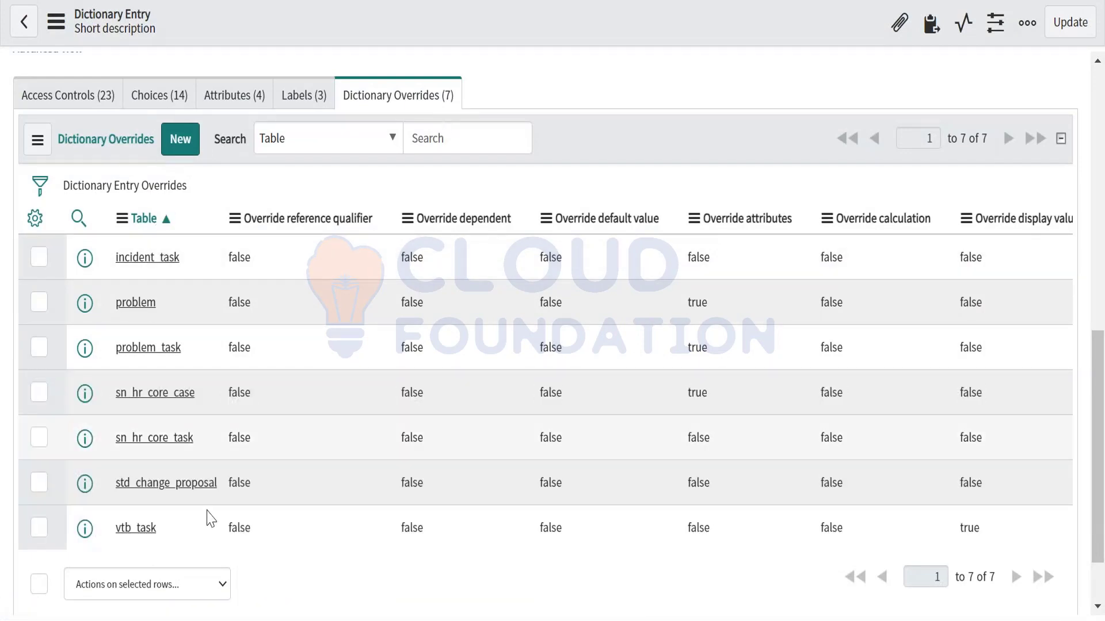
Review the base settings of the Short description entry and the tables listed in its dictionary overrides
{"action": "scroll", "coordinate": [229, 426], "scroll_direction": "up", "scroll_amount": 10}
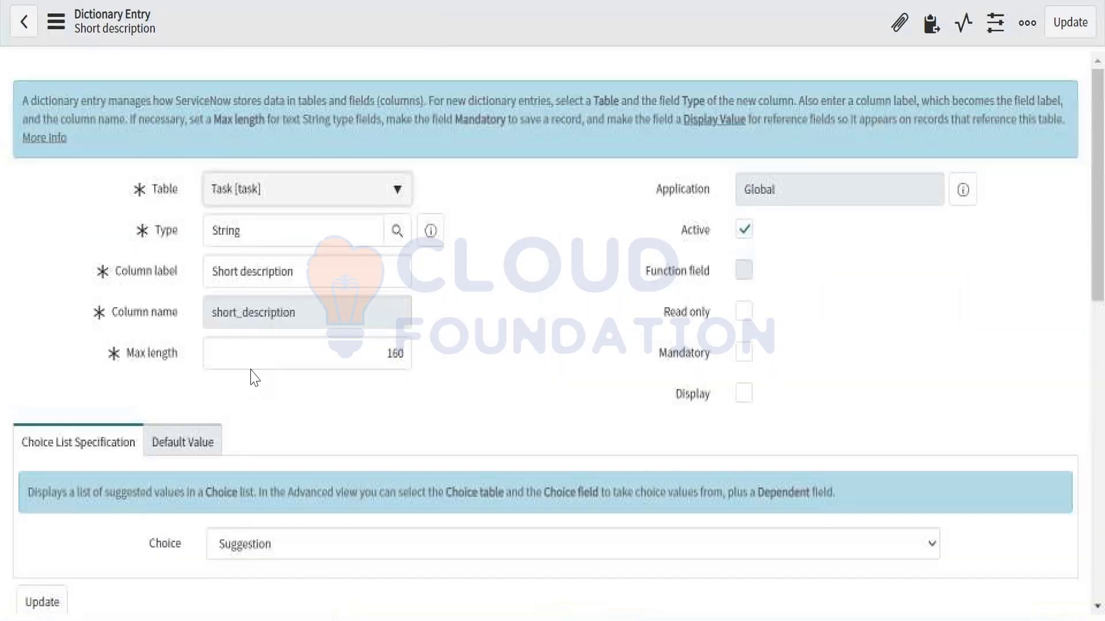
{"action": "scroll", "coordinate": [303, 375], "scroll_direction": "down", "scroll_amount": 10}
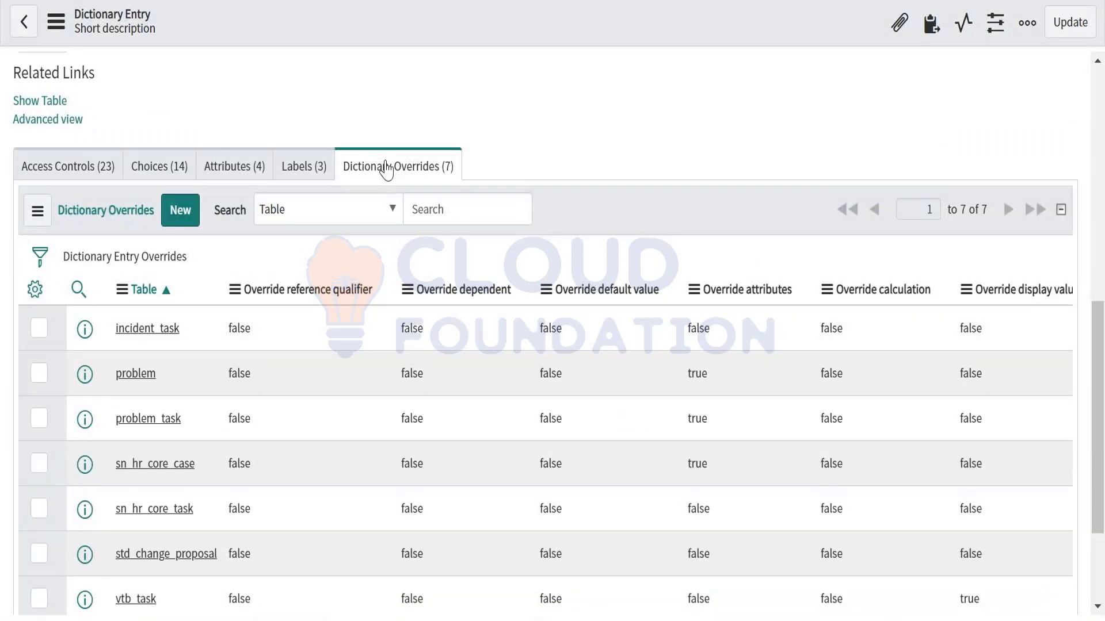
{"action": "scroll", "coordinate": [158, 464], "scroll_direction": "down", "scroll_amount": 3}
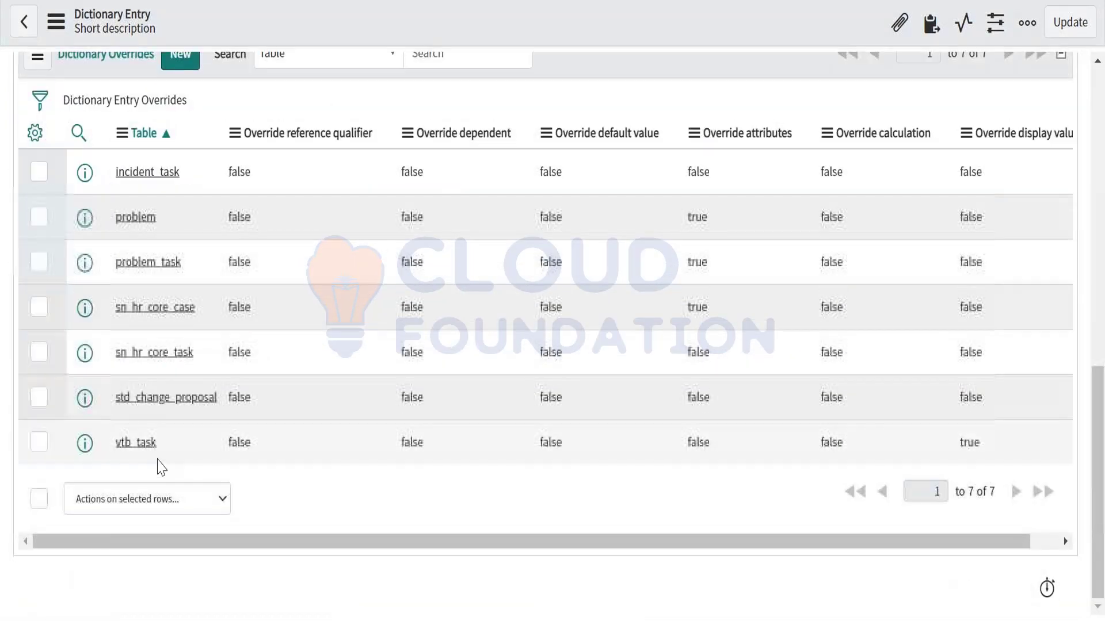
{"action": "scroll", "coordinate": [342, 338], "scroll_direction": "up", "scroll_amount": 2}
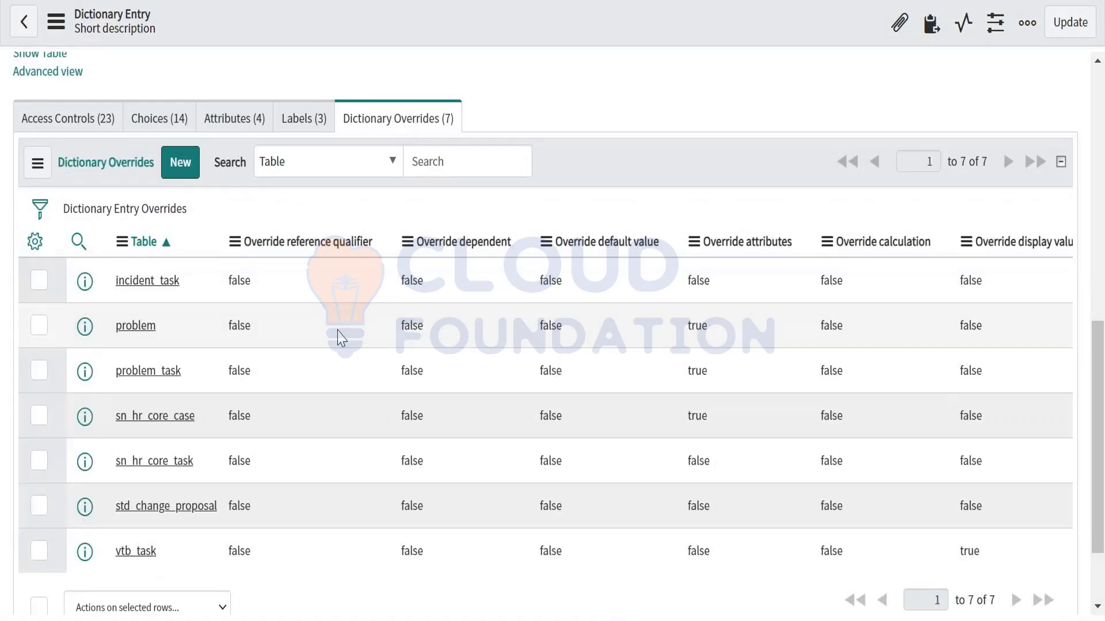
{"action": "scroll", "coordinate": [342, 339], "scroll_direction": "up", "scroll_amount": 1}
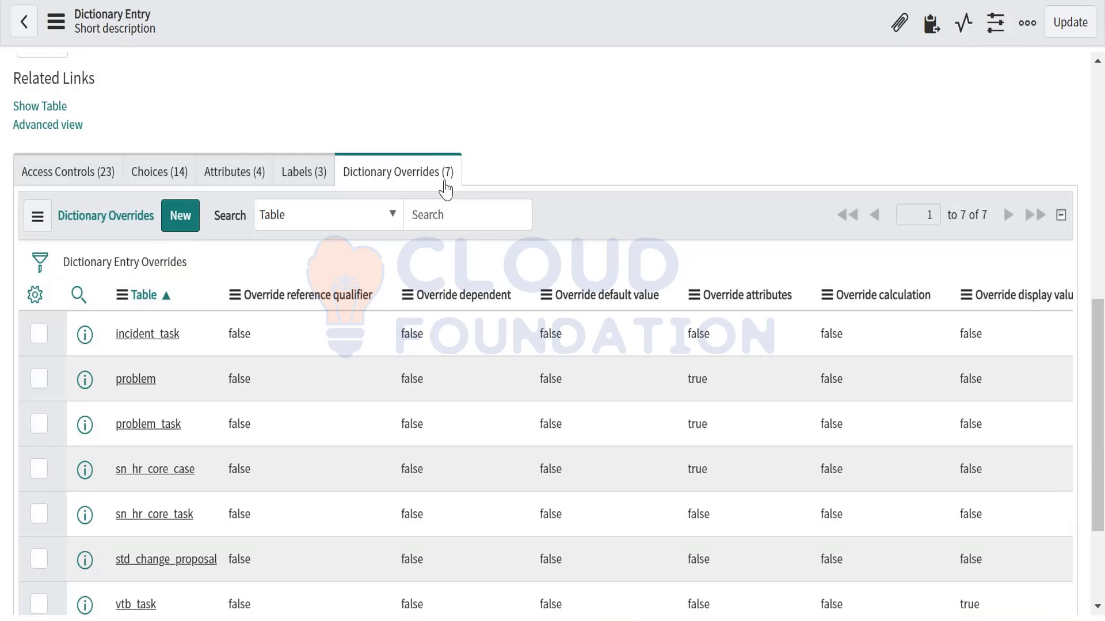
{"action": "scroll", "coordinate": [419, 415], "scroll_direction": "down", "scroll_amount": 2}
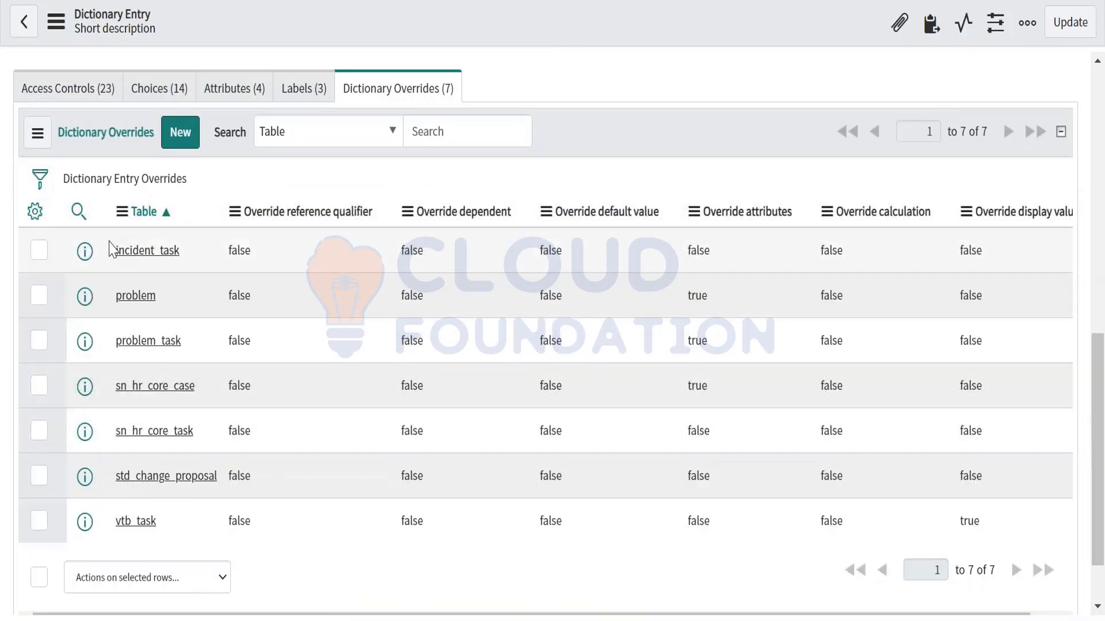
{"action": "left_click_drag", "start_coordinate": [109, 250], "coordinate": [148, 525]}
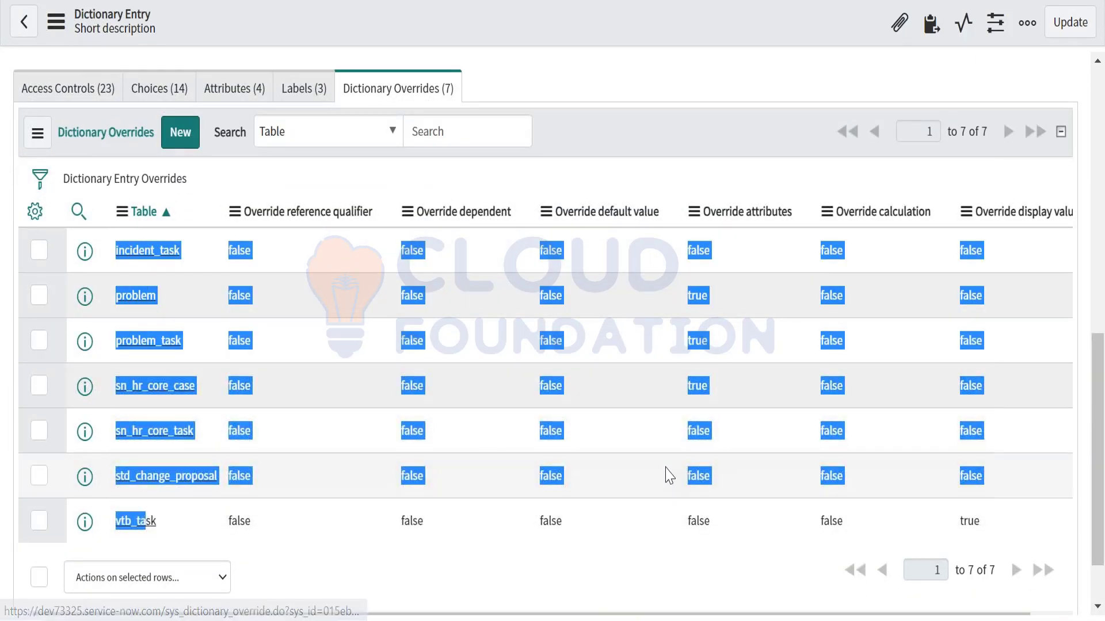
Start a new dictionary override for Short description on the Asset Management Admin [u_asset_management_admin] table
{"action": "left_click", "coordinate": [179, 147]}
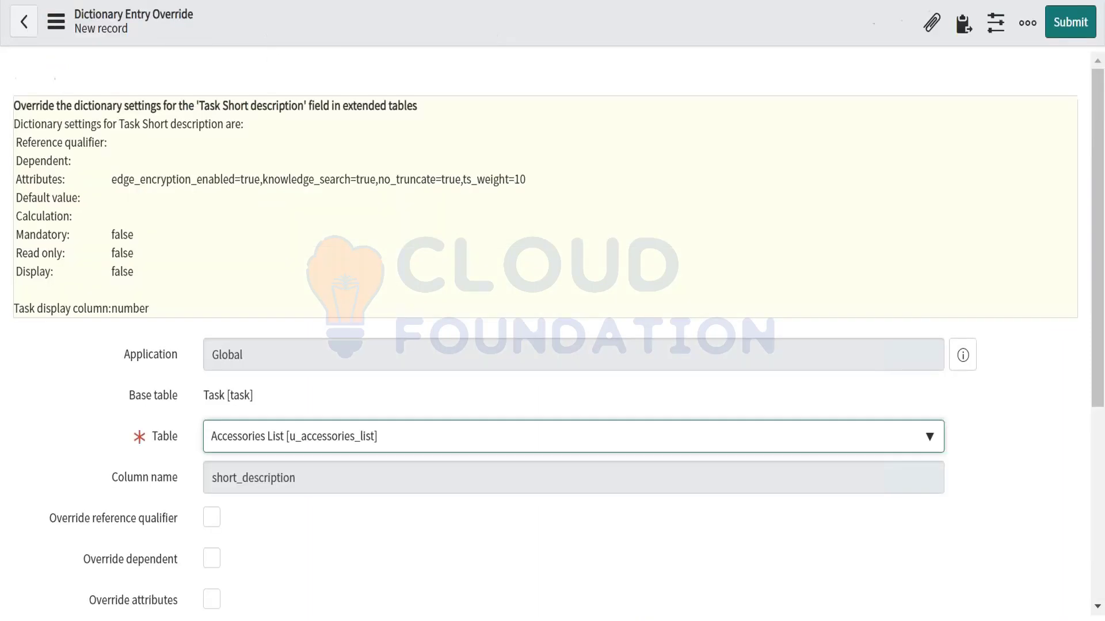
{"action": "left_click", "coordinate": [325, 441]}
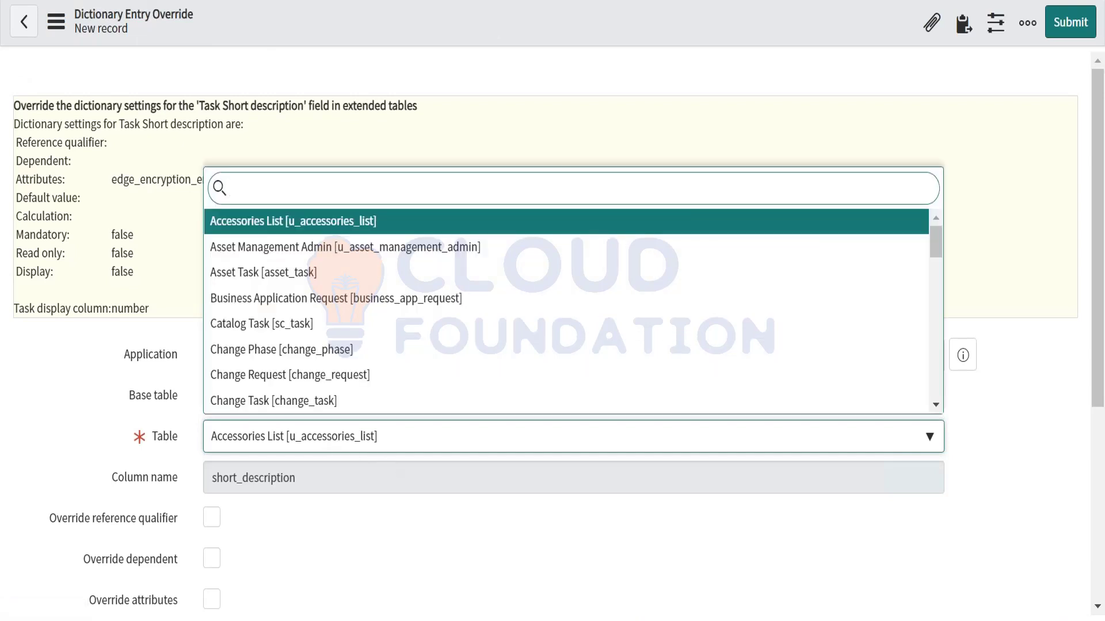
{"action": "type", "text": "Asse"}
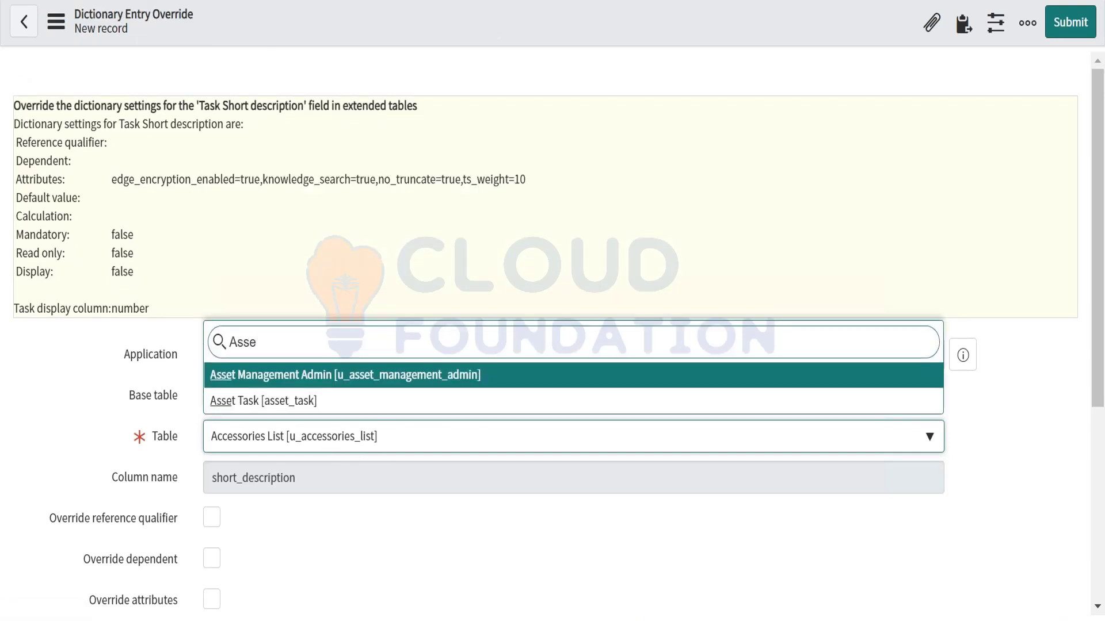
{"action": "left_click", "coordinate": [292, 379]}
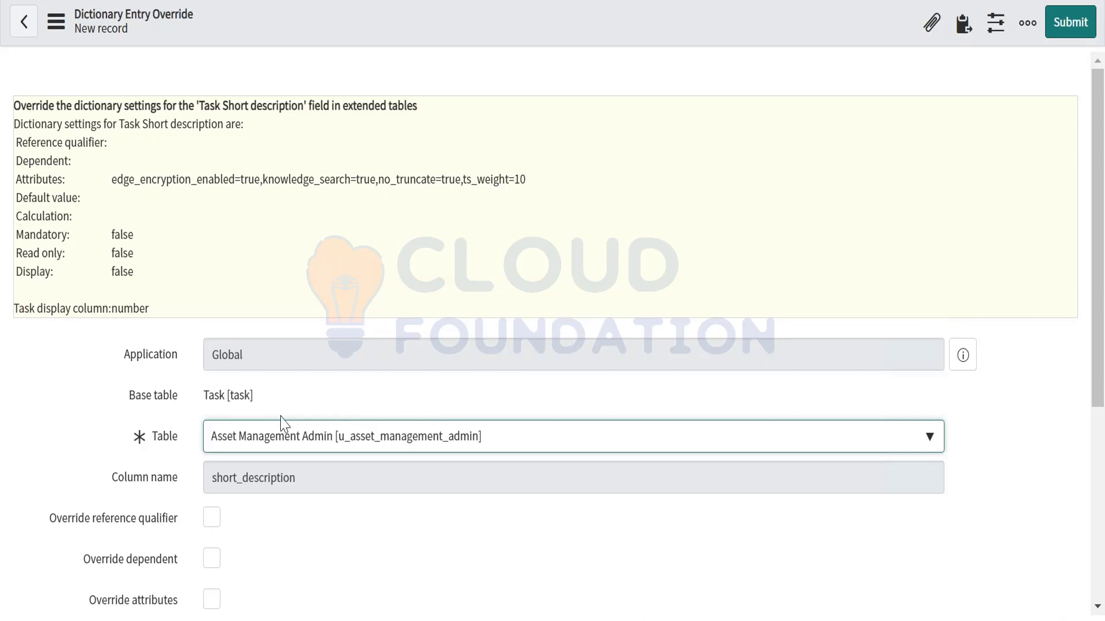
Enable Override mandatory with Mandatory checked in the new Short description override, save it, and return to the reloaded asset record
{"action": "scroll", "coordinate": [291, 492], "scroll_direction": "down", "scroll_amount": 5}
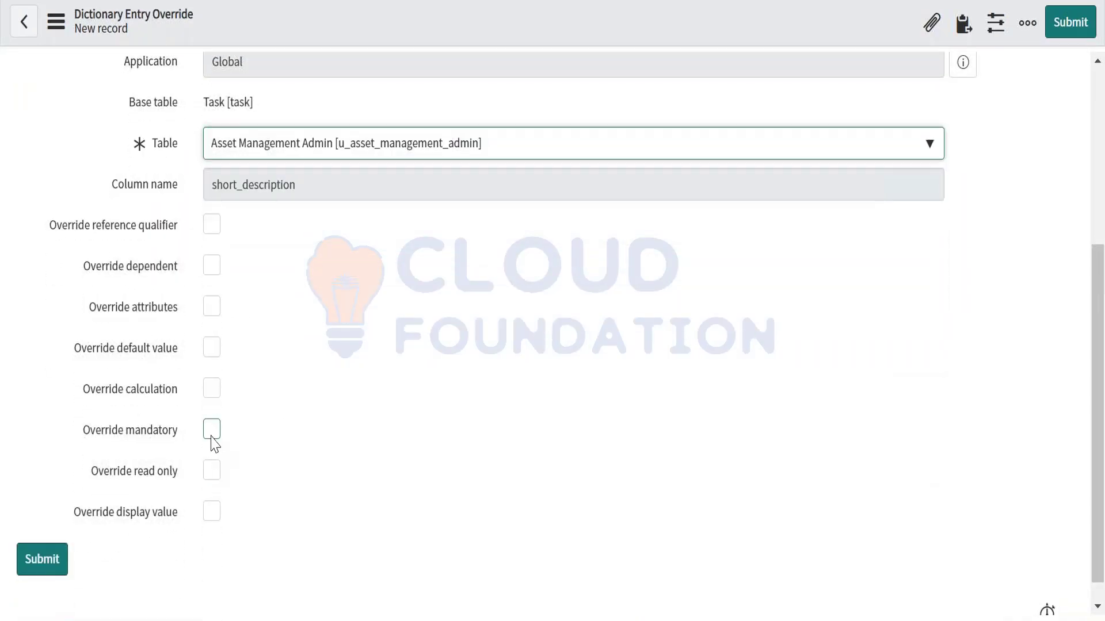
{"action": "left_click", "coordinate": [213, 437]}
{"action": "left_click", "coordinate": [208, 477]}
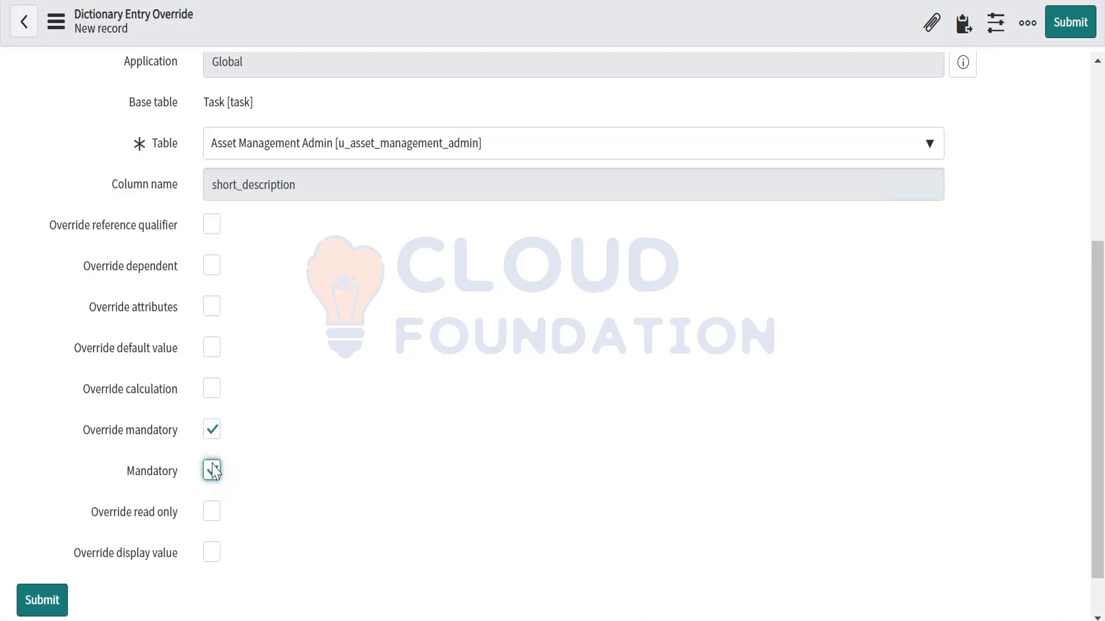
{"action": "left_click", "coordinate": [210, 474]}
{"action": "left_click", "coordinate": [217, 481]}
{"action": "right_click", "coordinate": [478, 23]}
{"action": "left_click", "coordinate": [501, 31]}
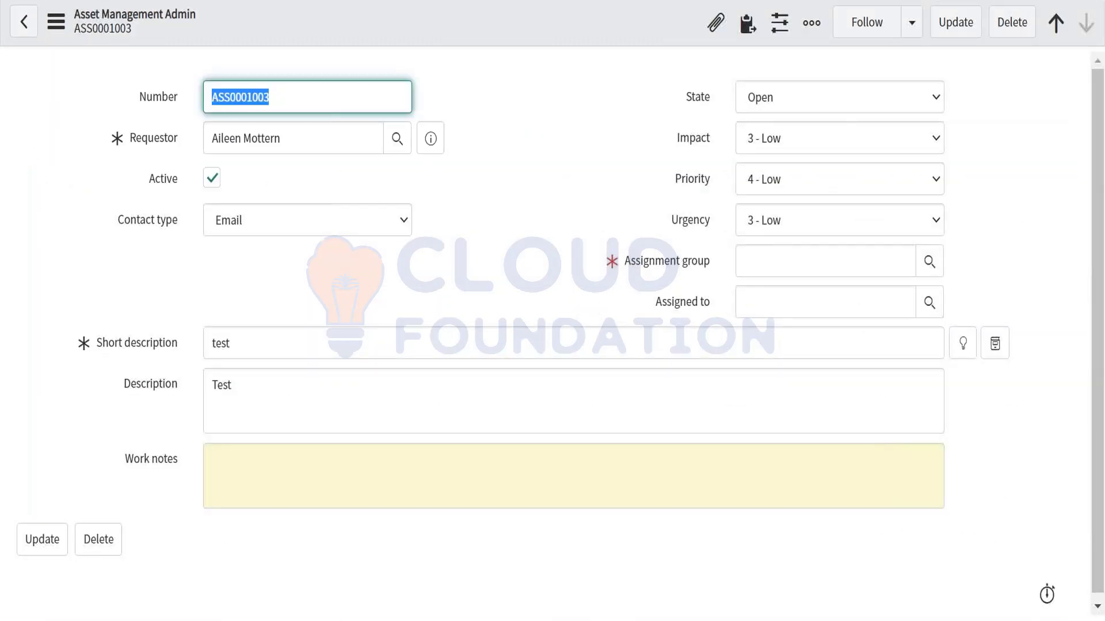
Check the mandatory markers on the reloaded asset record's fields, and switch to a blank Notepad++ document
{"action": "left_click", "coordinate": [699, 36]}
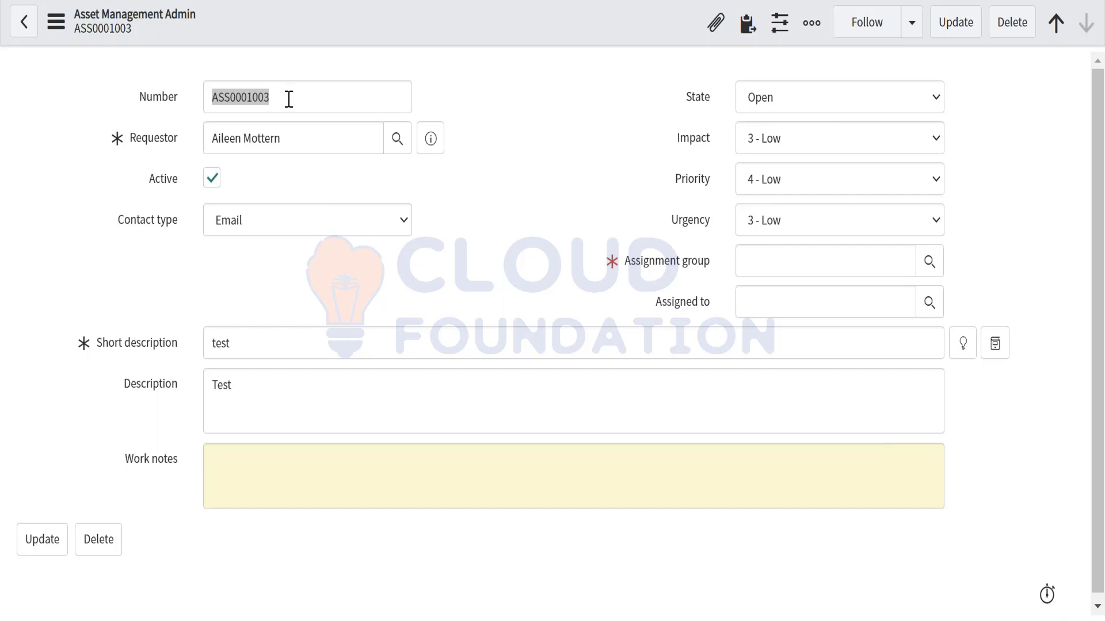
{"action": "scroll", "coordinate": [289, 99], "scroll_direction": "down", "scroll_amount": 1}
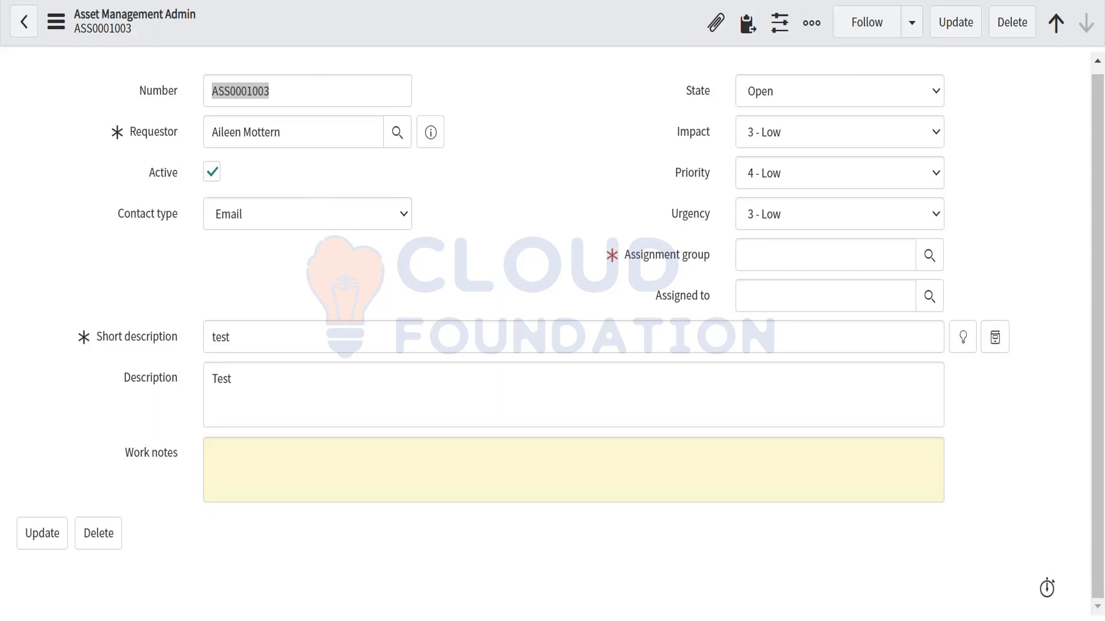
{"action": "right_click", "coordinate": [337, 338]}
{"action": "left_click", "coordinate": [336, 339]}
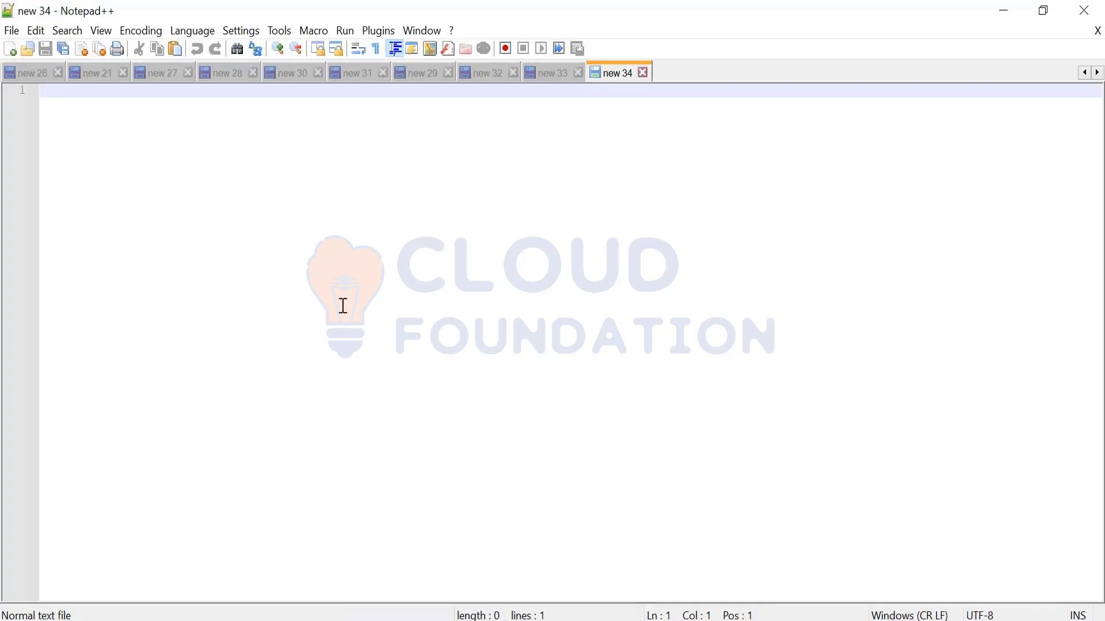
{"action": "type", "text": "Dict"}
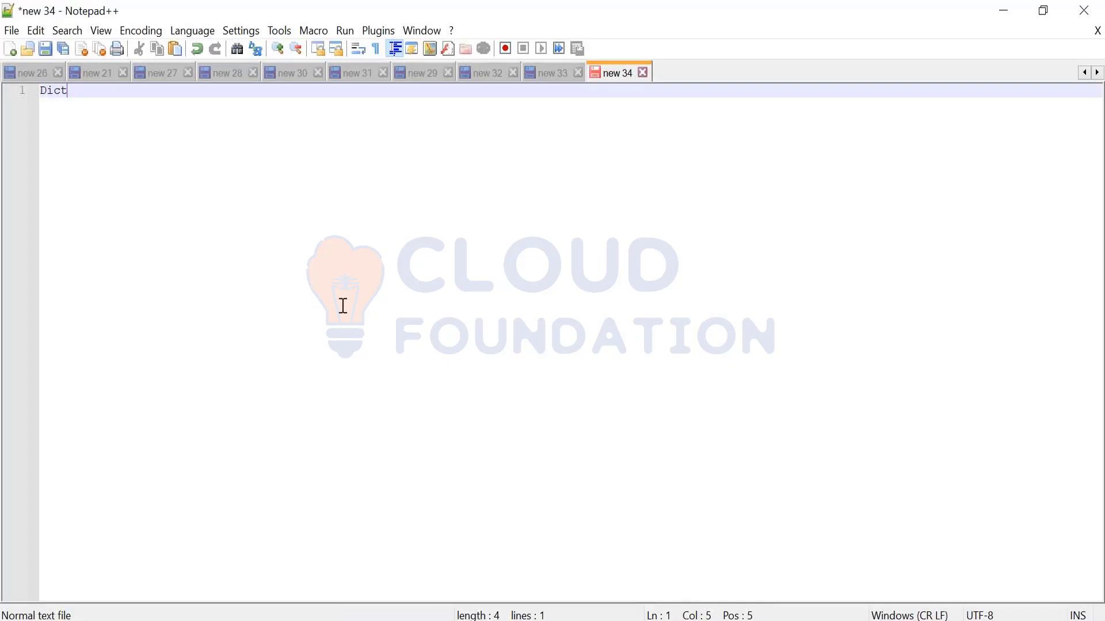
{"action": "type", "text": "ion"}
{"action": "key", "text": "BackSpace"}
{"action": "key", "text": "BackSpace"}
{"action": "key", "text": "BackSpace"}
{"action": "key", "text": "BackSpace"}
{"action": "key", "text": "BackSpace"}
{"action": "key", "text": "BackSpace"}
{"action": "key", "text": "BackSpace"}
{"action": "type", "text": "As"}
{"action": "key", "text": "BackSpace"}
{"action": "key", "text": "BackSpace"}
{"action": "type", "text": "Main"}
{"action": "key", "text": "BackSpace"}
{"action": "key", "text": "BackSpace"}
{"action": "key", "text": "BackSpace"}
{"action": "key", "text": "BackSpace"}
{"action": "type", "text": "M"}
{"action": "key", "text": "BackSpace"}
Write "As a fulfiller when raising a request in backend" as the start of the note
{"action": "type", "text": "As a fu"}
{"action": "key", "text": "BackSpace"}
{"action": "type", "text": "ulfiller whne"}
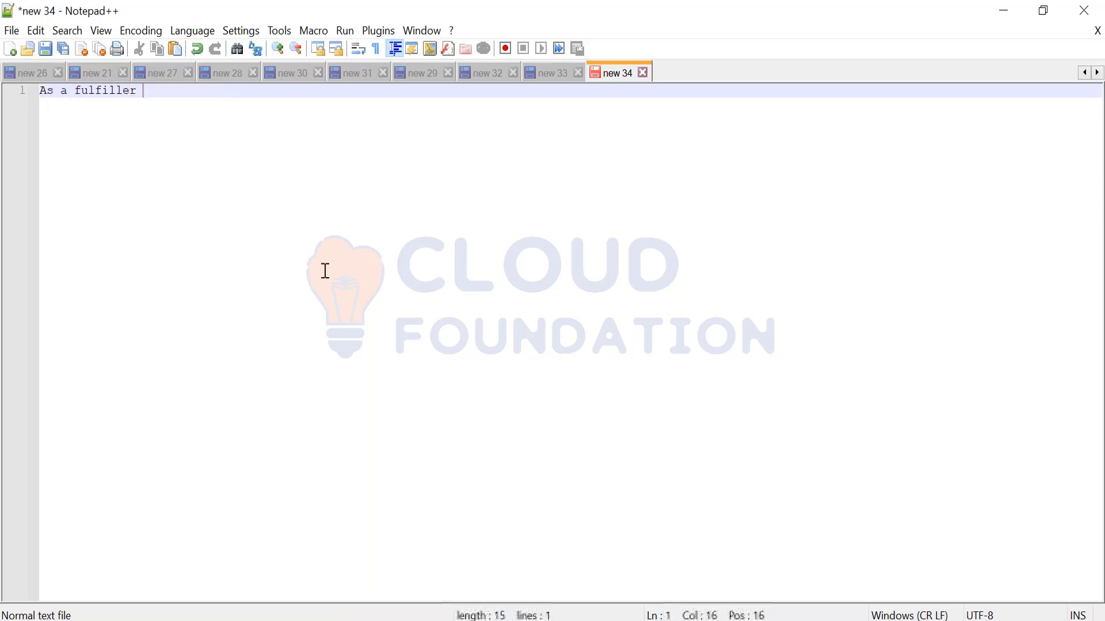
{"action": "key", "text": "BackSpace"}
{"action": "key", "text": "BackSpace"}
{"action": "key", "text": "BackSpace"}
{"action": "type", "text": "en rai"}
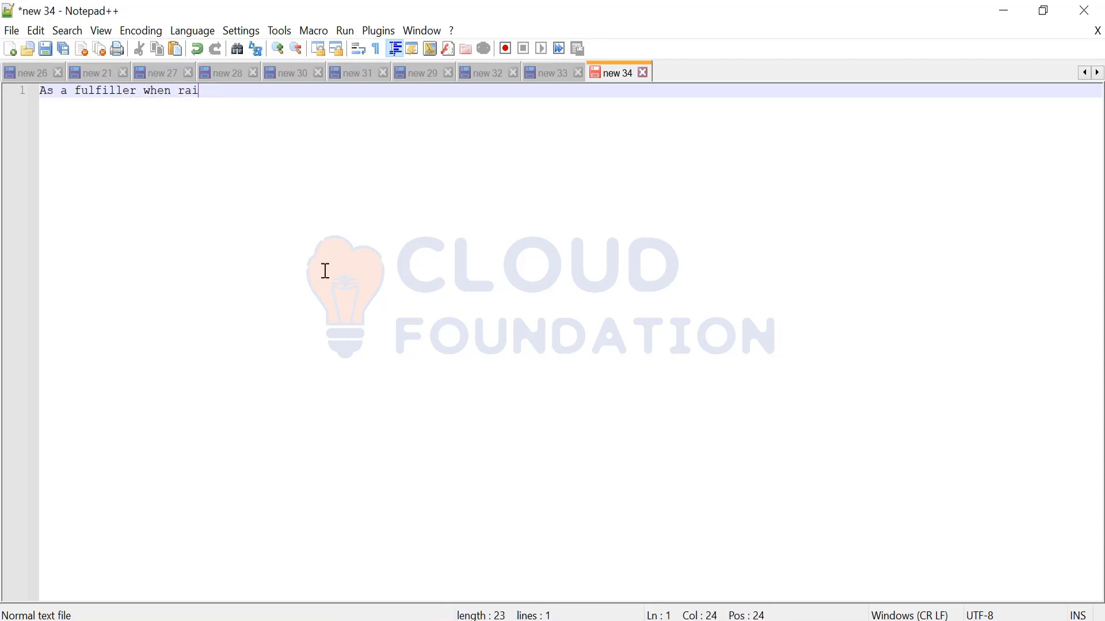
{"action": "type", "text": "sing a request"}
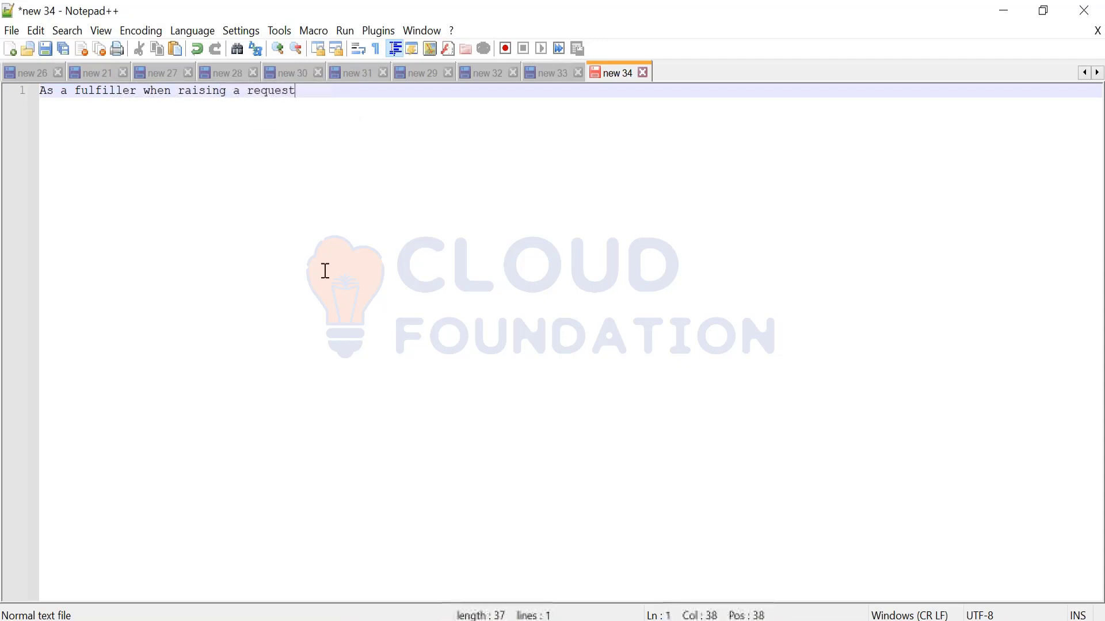
{"action": "type", "text": " in backend"}
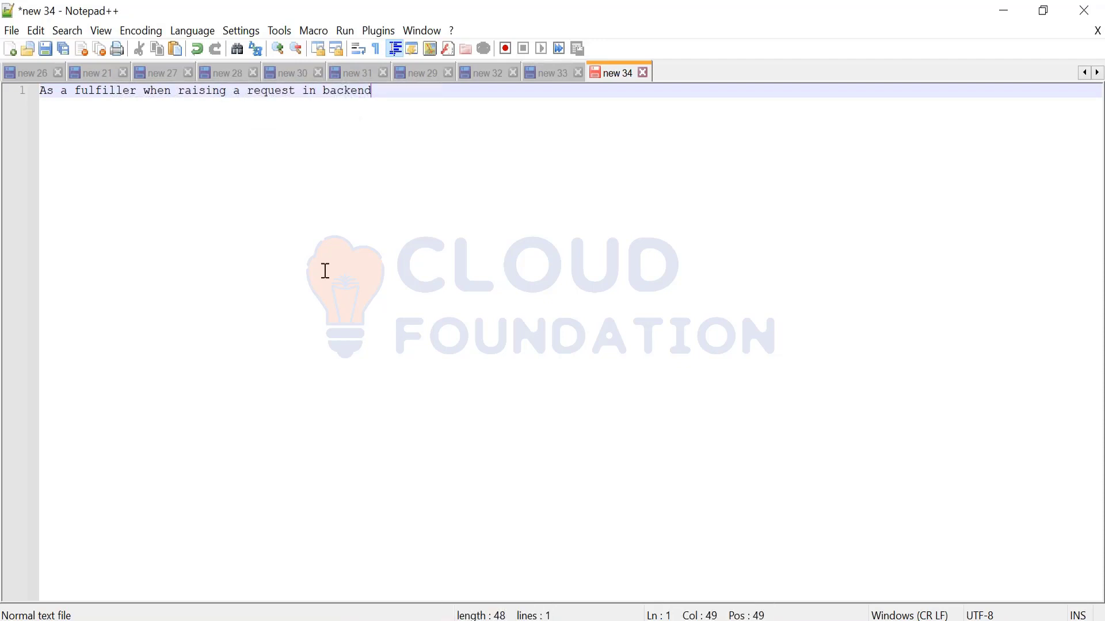
Continue the sentence with ", I should see that the following fields are always mandatory"
{"action": "type", "text": ", I should see that assig"}
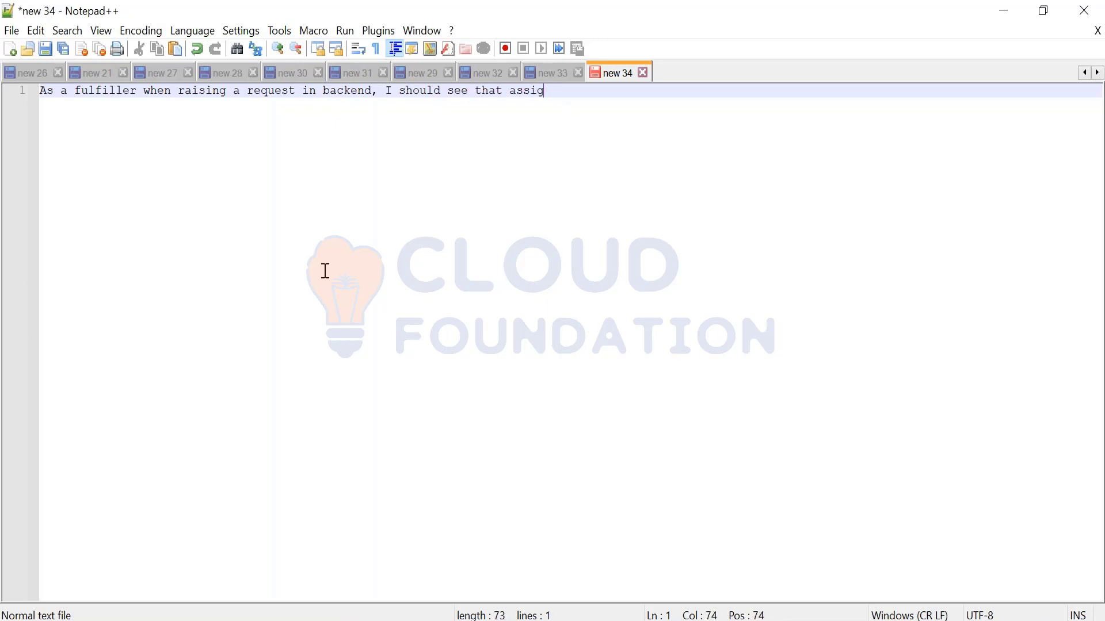
{"action": "key", "text": "BackSpace"}
{"action": "key", "text": "BackSpace"}
{"action": "key", "text": "BackSpace"}
{"action": "key", "text": "BackSpace"}
{"action": "key", "text": "BackSpace"}
{"action": "type", "text": "the fol"}
{"action": "key", "text": "BackSpace"}
{"action": "key", "text": "BackSpace"}
{"action": "type", "text": "follwok"}
{"action": "key", "text": "BackSpace"}
{"action": "key", "text": "BackSpace"}
{"action": "key", "text": "BackSpace"}
{"action": "type", "text": "owing fileds"}
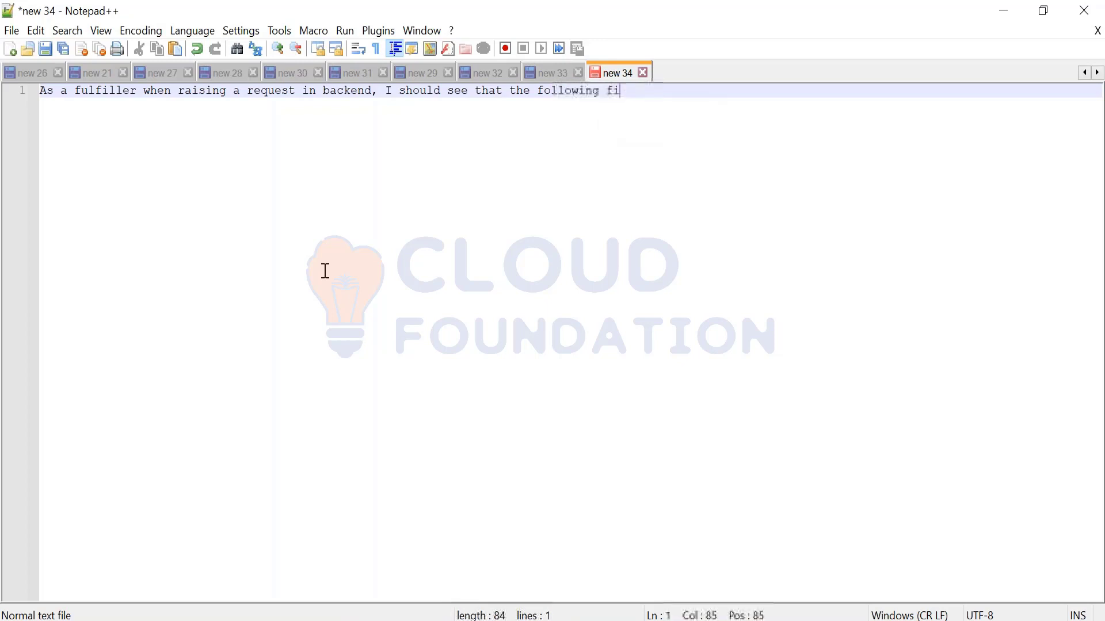
{"action": "key", "text": "BackSpace"}
{"action": "key", "text": "BackSpace"}
{"action": "key", "text": "BackSpace"}
{"action": "key", "text": "BackSpace"}
{"action": "type", "text": "eld"}
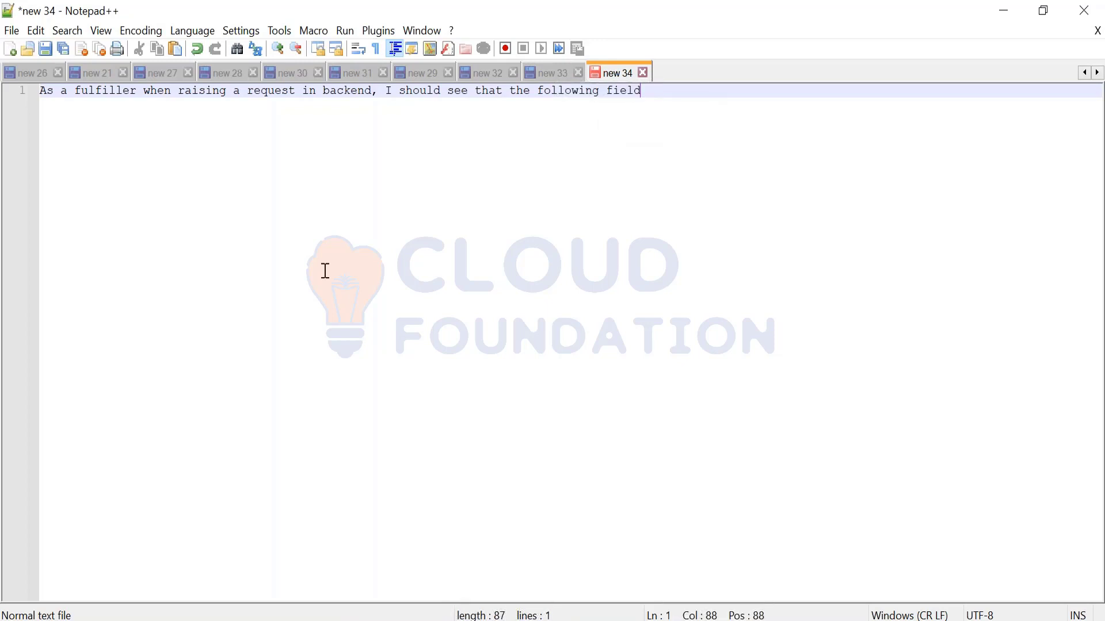
{"action": "type", "text": "s are always mandao"}
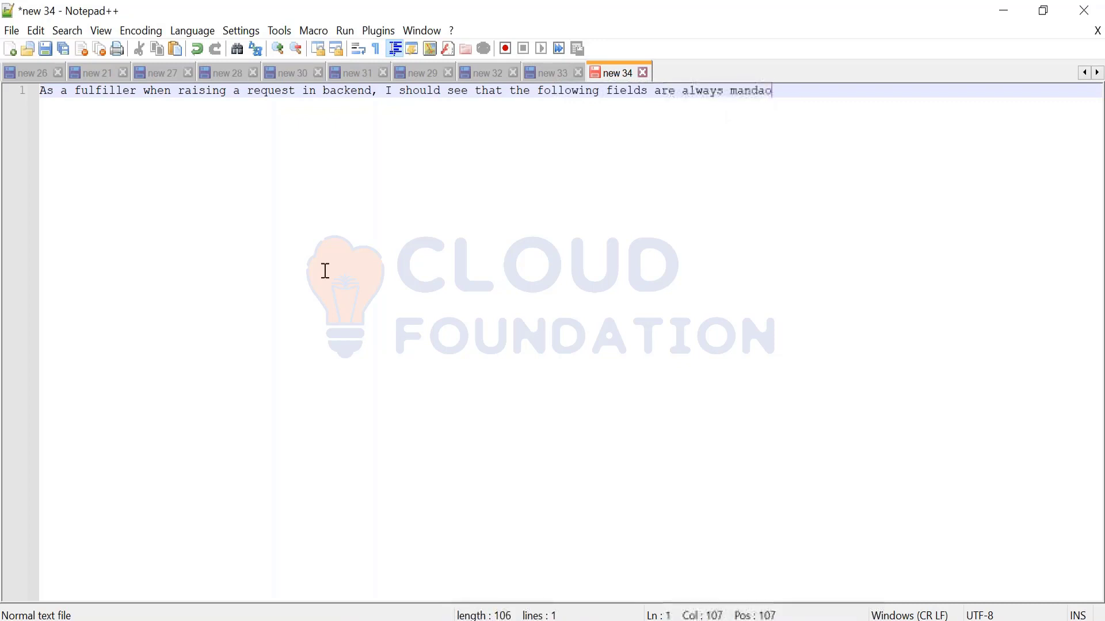
{"action": "key", "text": "BackSpace"}
{"action": "type", "text": "tory"}
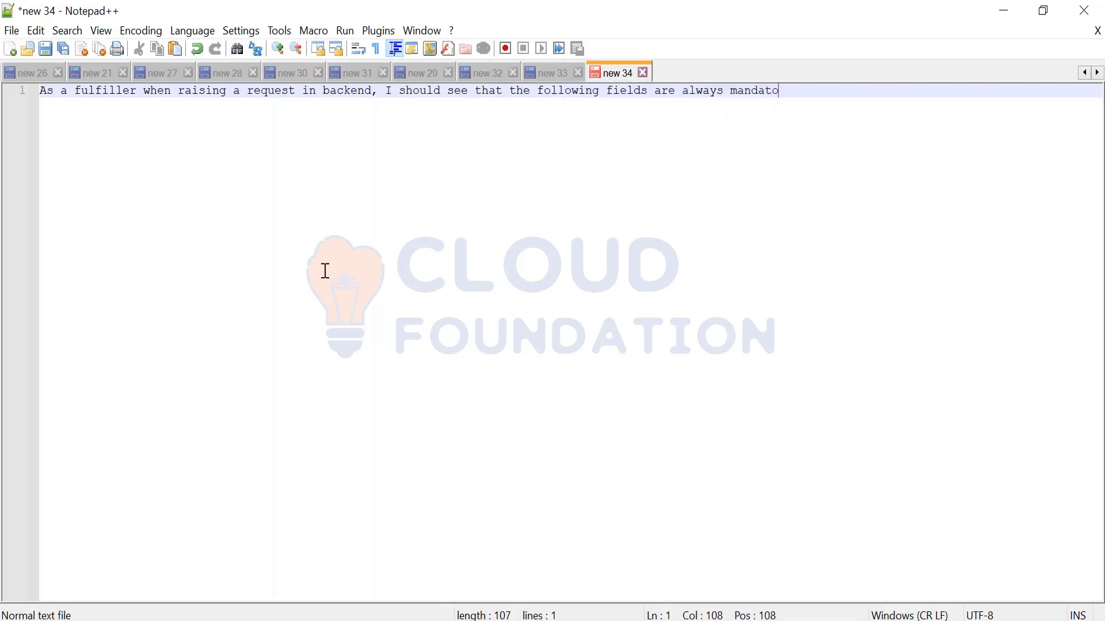
Leave a blank line below the sentence and list "short description" and "description" on separate lines
{"action": "key", "text": "Return"}
{"action": "key", "text": "Return"}
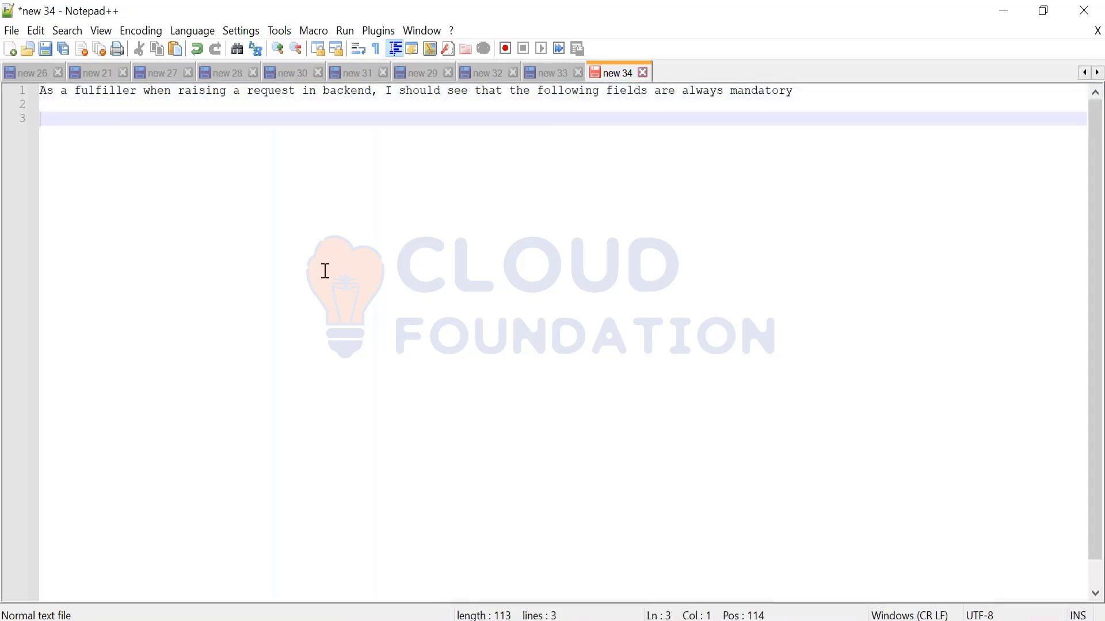
{"action": "type", "text": "short descr"}
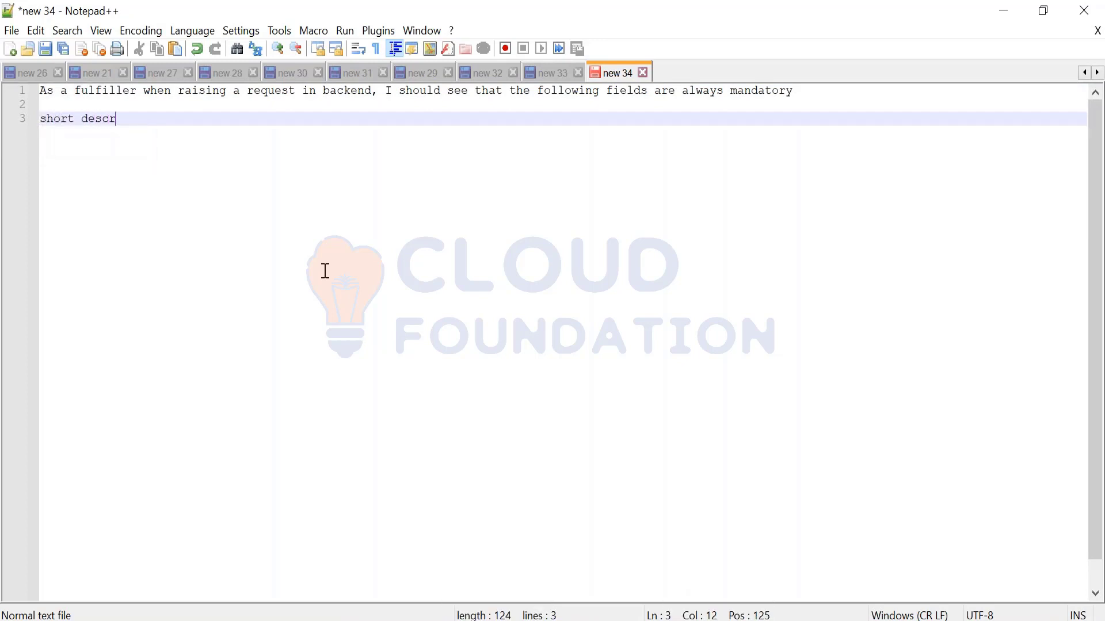
{"action": "type", "text": "iption"}
{"action": "key", "text": "Return"}
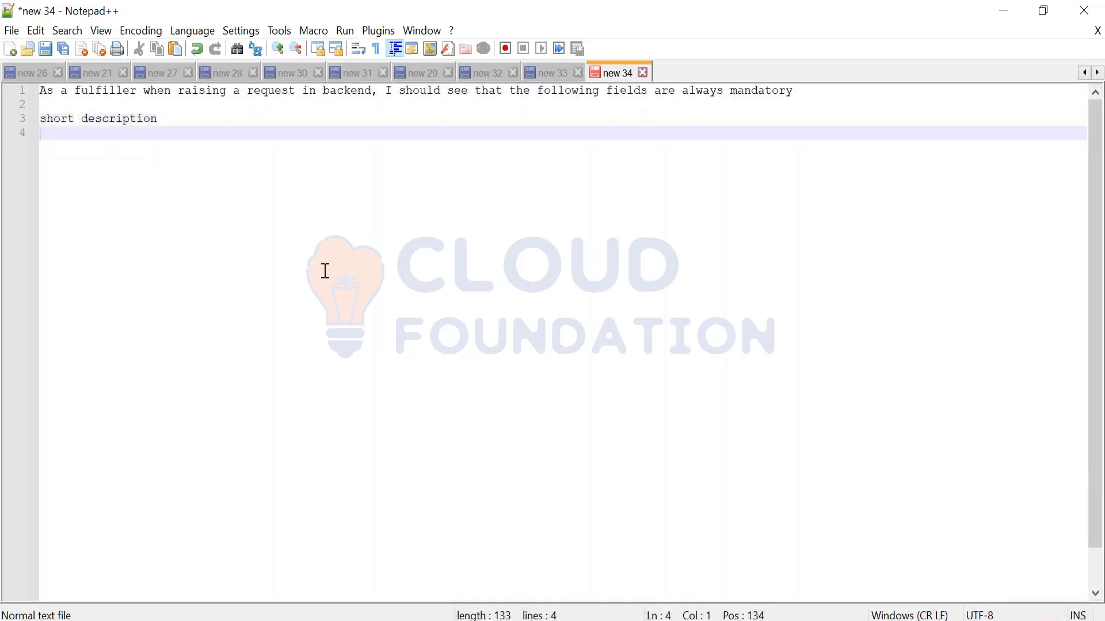
{"action": "type", "text": "descript"}
{"action": "type", "text": "io"}
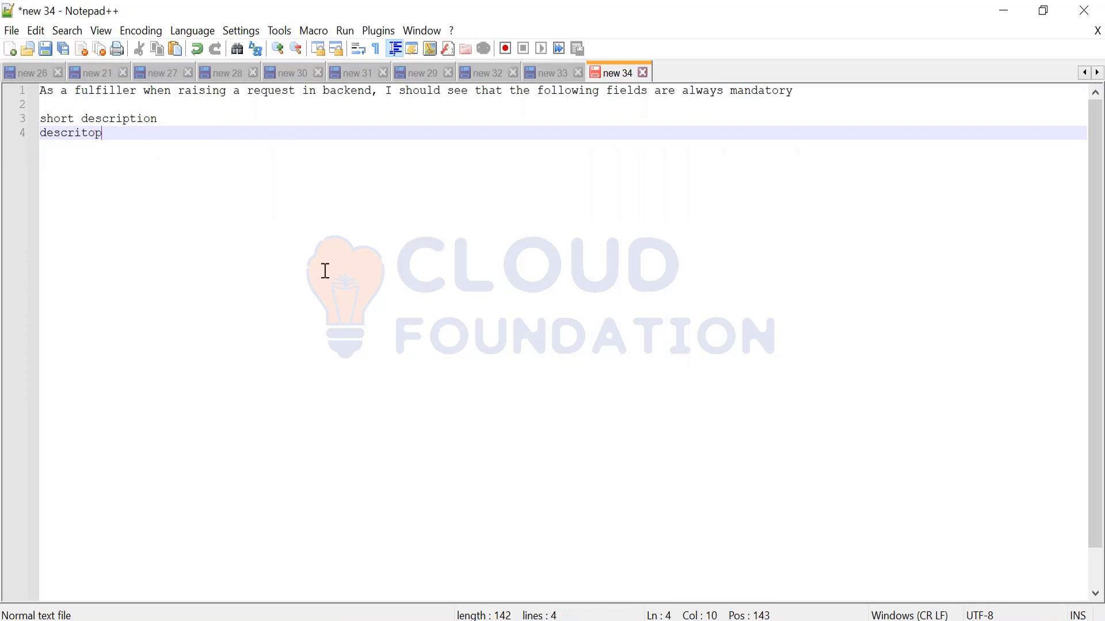
{"action": "key", "text": "BackSpace"}
{"action": "key", "text": "BackSpace"}
{"action": "key", "text": "BackSpace"}
{"action": "type", "text": "ption"}
{"action": "key", "text": "Return"}
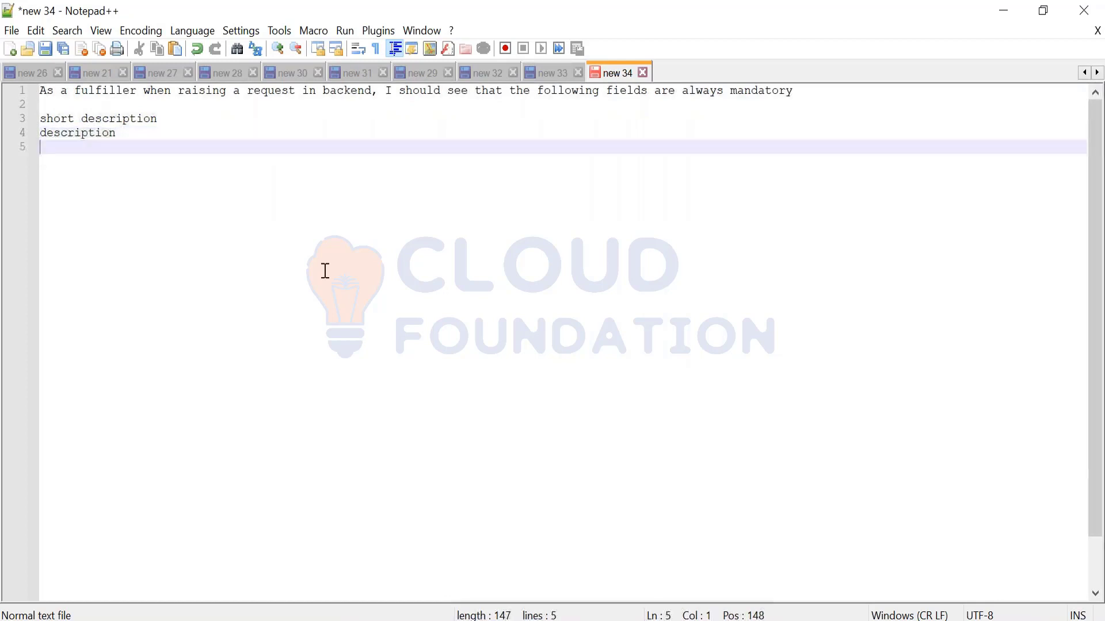
Add "Assignment group", "Assigned to" and "Requestor" on separate lines to complete the mandatory field list
{"action": "type", "text": "As"}
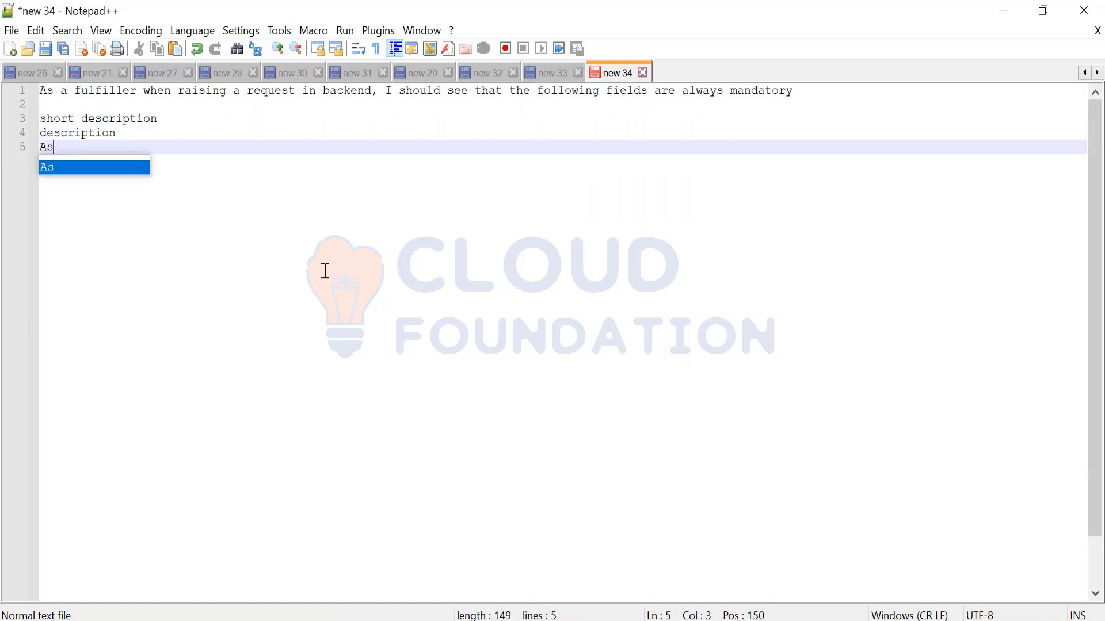
{"action": "type", "text": "signment group"}
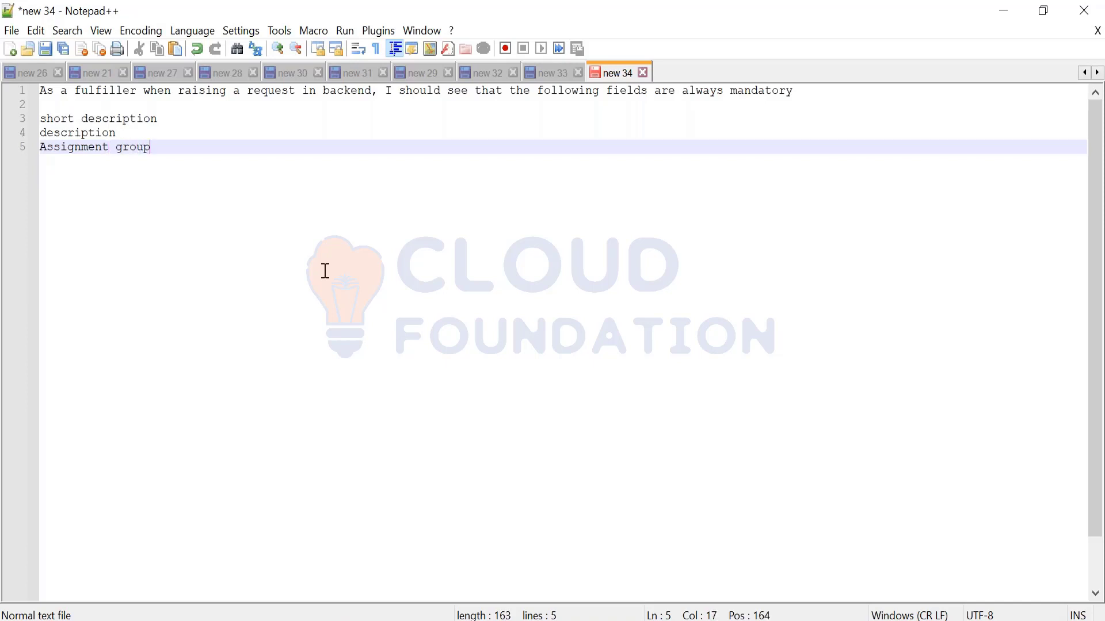
{"action": "key", "text": "Return"}
{"action": "type", "text": "Assigned to"}
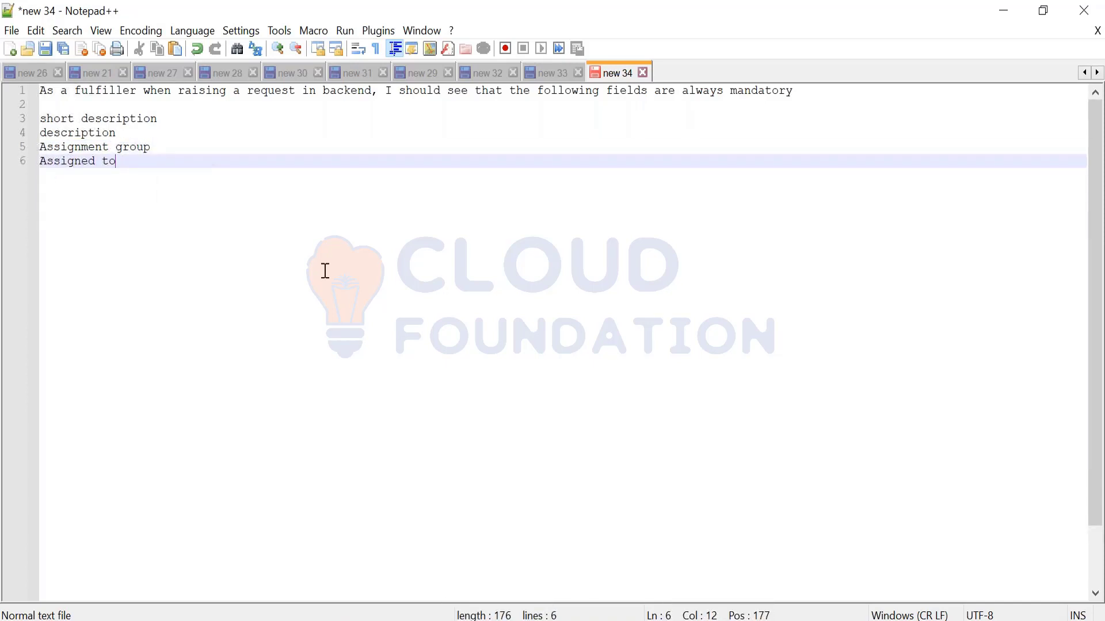
{"action": "key", "text": "Return"}
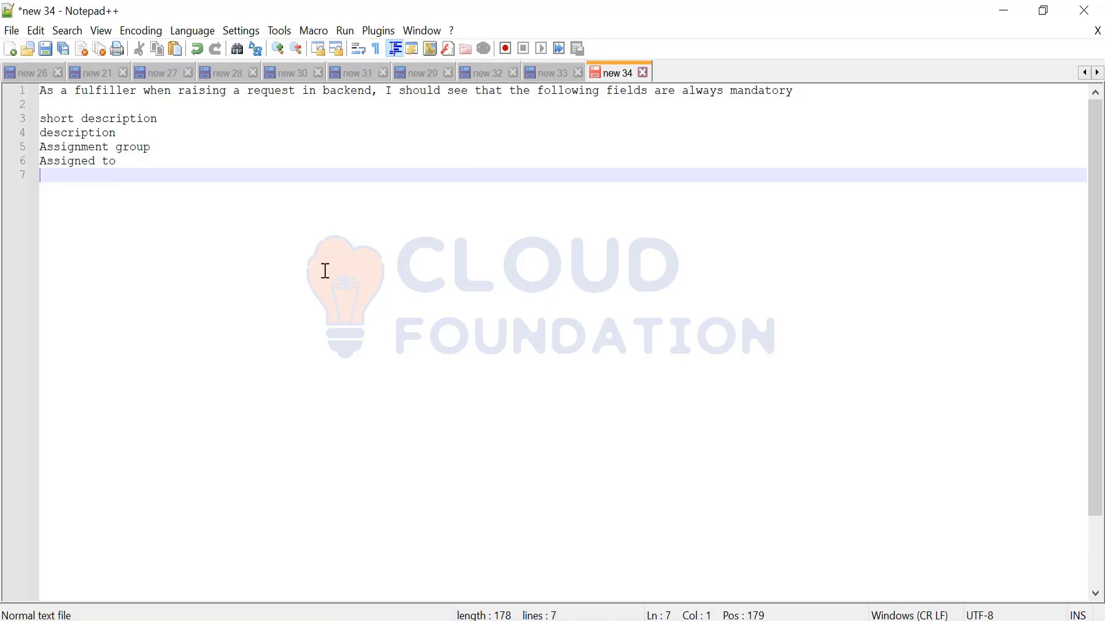
{"action": "type", "text": "Requestor"}
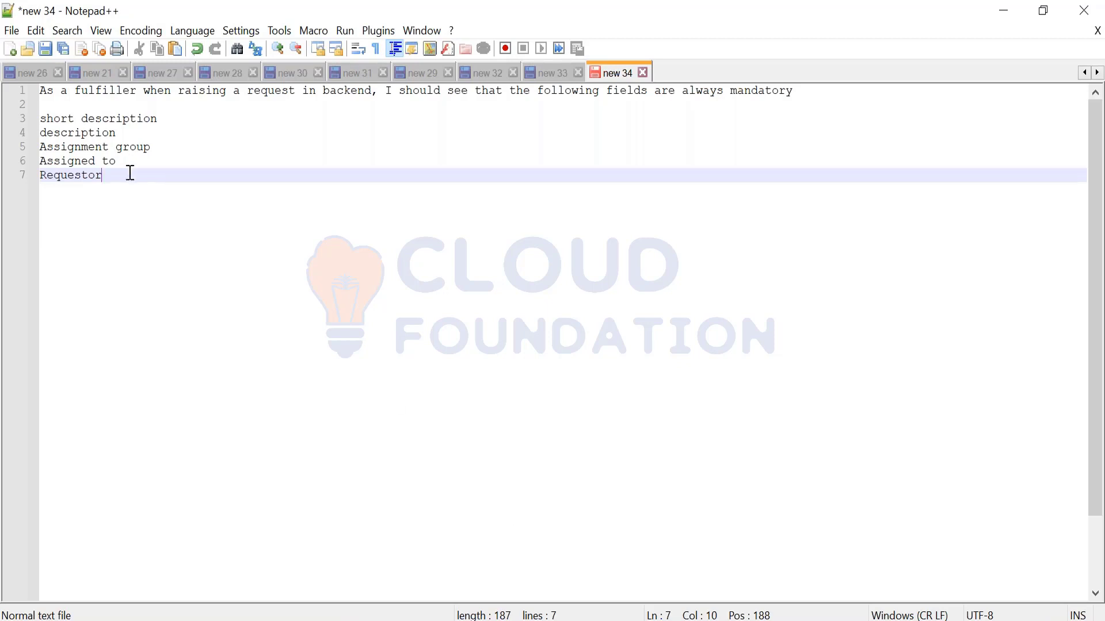
Review the written requirement, highlighting words in its opening sentence and the field list from "short description" to "Requestor"
{"action": "left_click_drag", "start_coordinate": [138, 163], "coordinate": [55, 118]}
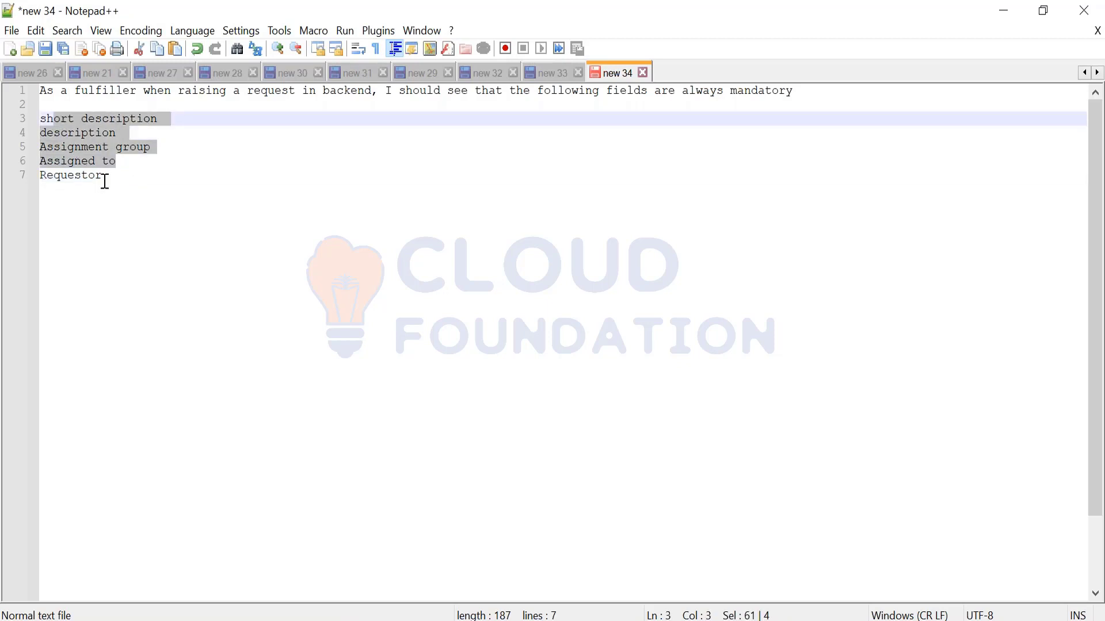
{"action": "left_click_drag", "start_coordinate": [107, 177], "coordinate": [40, 119]}
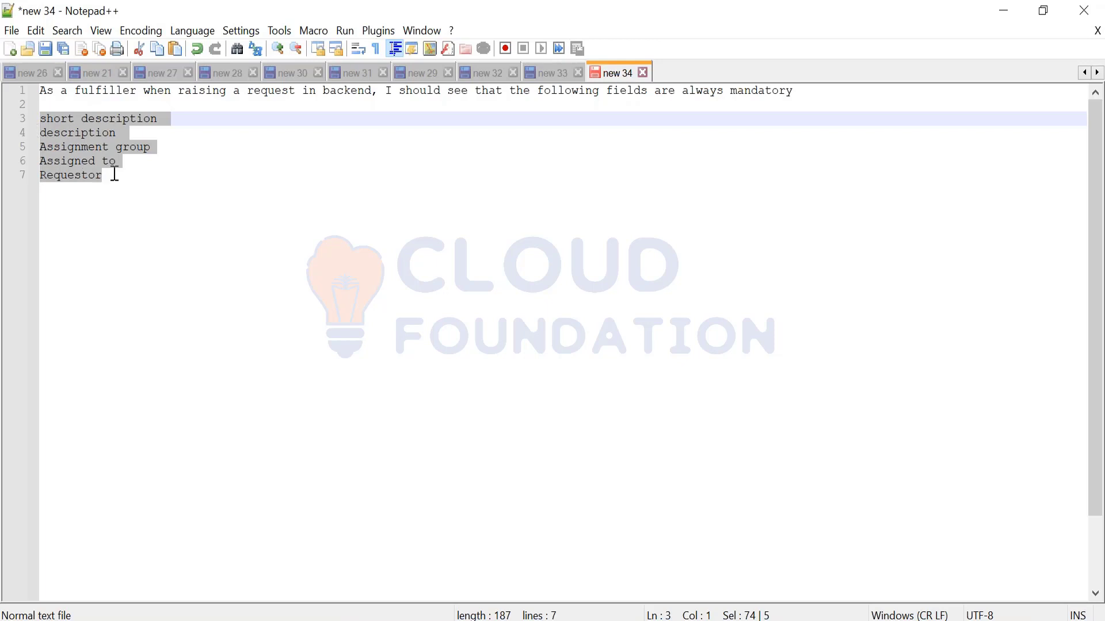
{"action": "left_click", "coordinate": [115, 173]}
{"action": "double_click", "coordinate": [116, 172]}
{"action": "left_click_drag", "start_coordinate": [115, 173], "coordinate": [44, 113]}
{"action": "left_click", "coordinate": [108, 183]}
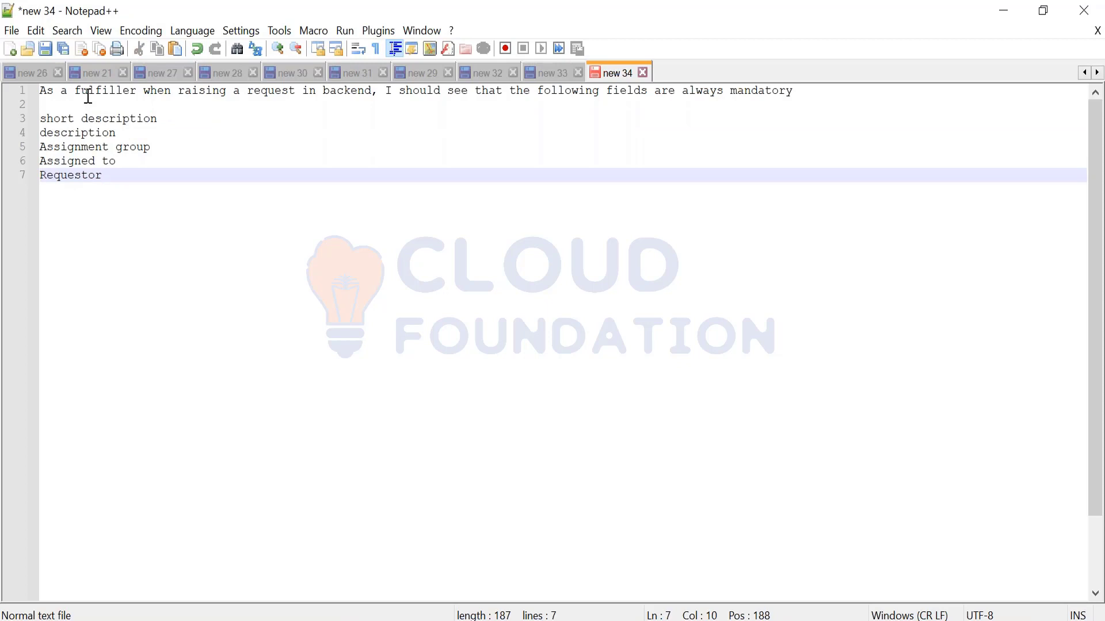
{"action": "double_click", "coordinate": [86, 93]}
{"action": "double_click", "coordinate": [154, 93]}
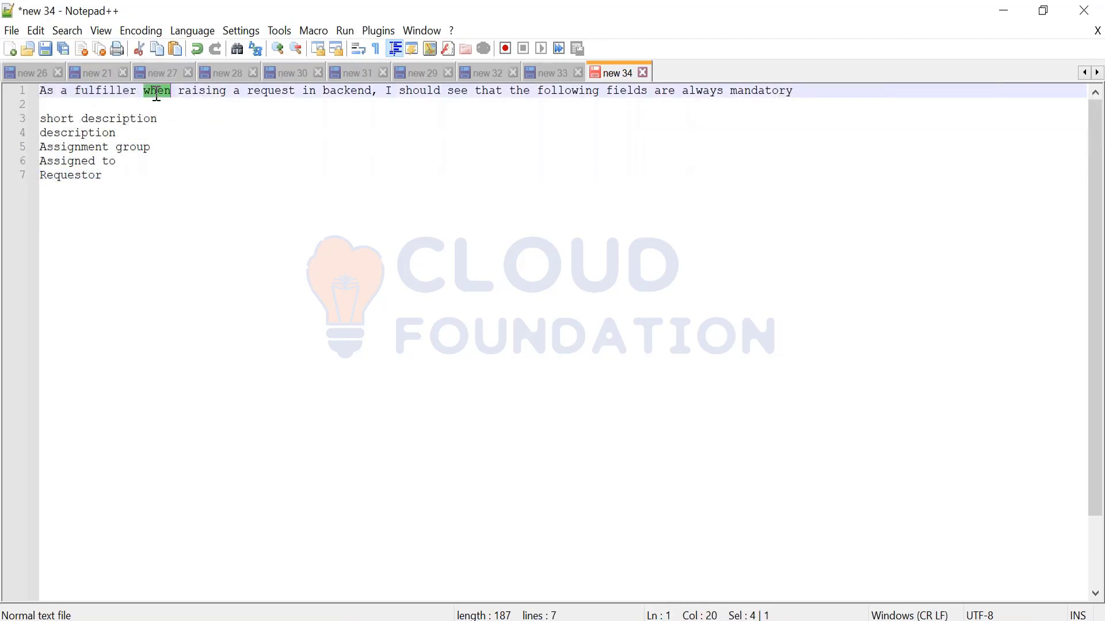
{"action": "left_click", "coordinate": [149, 215]}
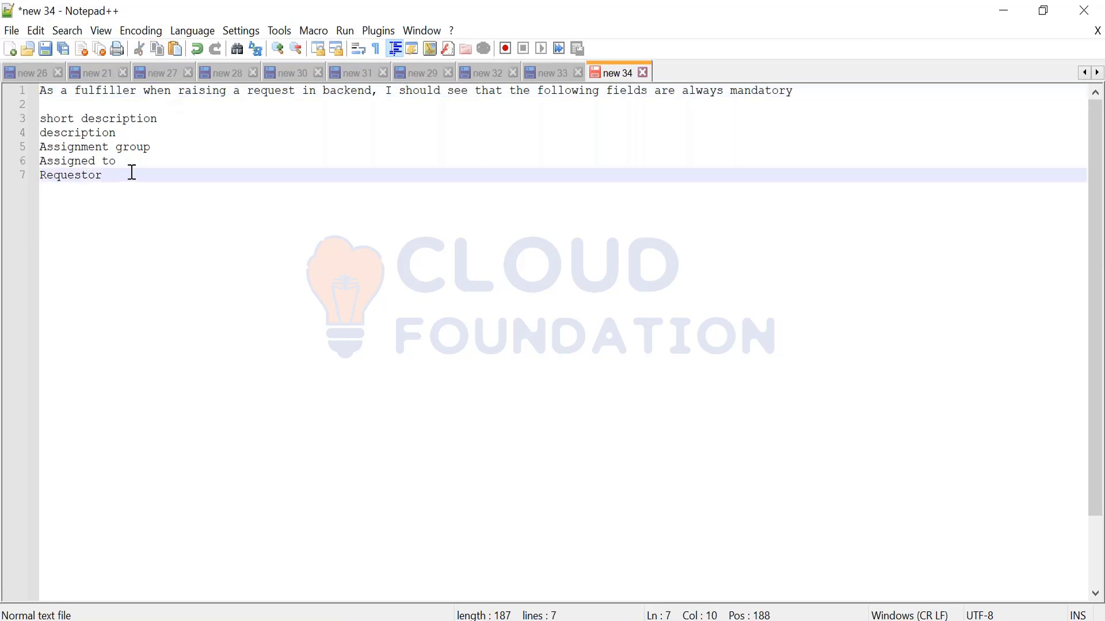
{"action": "left_click_drag", "start_coordinate": [129, 173], "coordinate": [40, 121]}
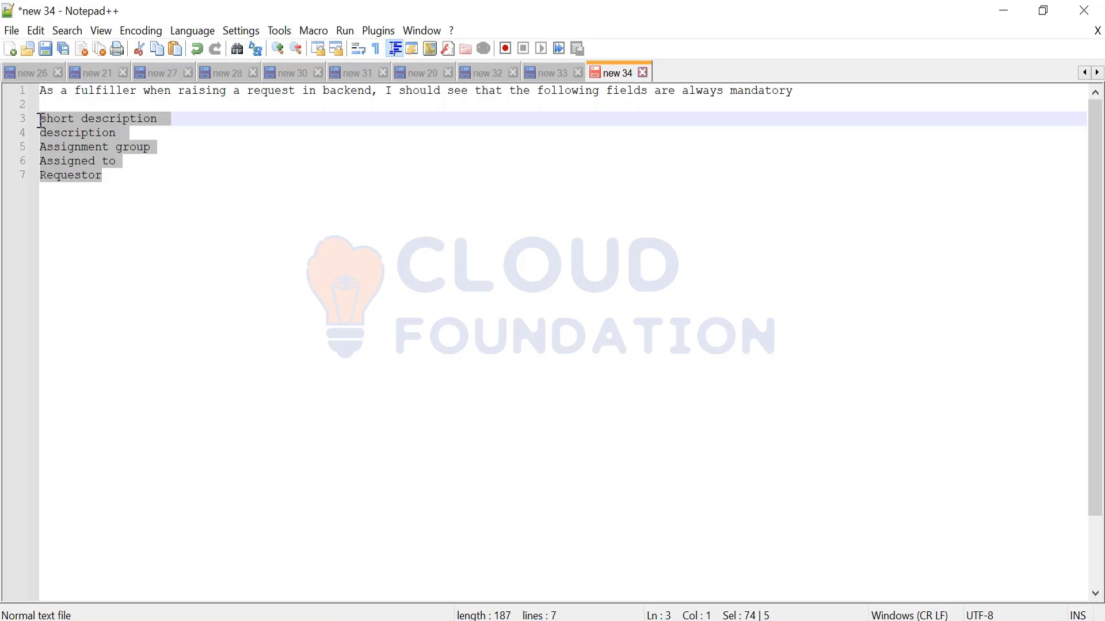
{"action": "left_click", "coordinate": [114, 182]}
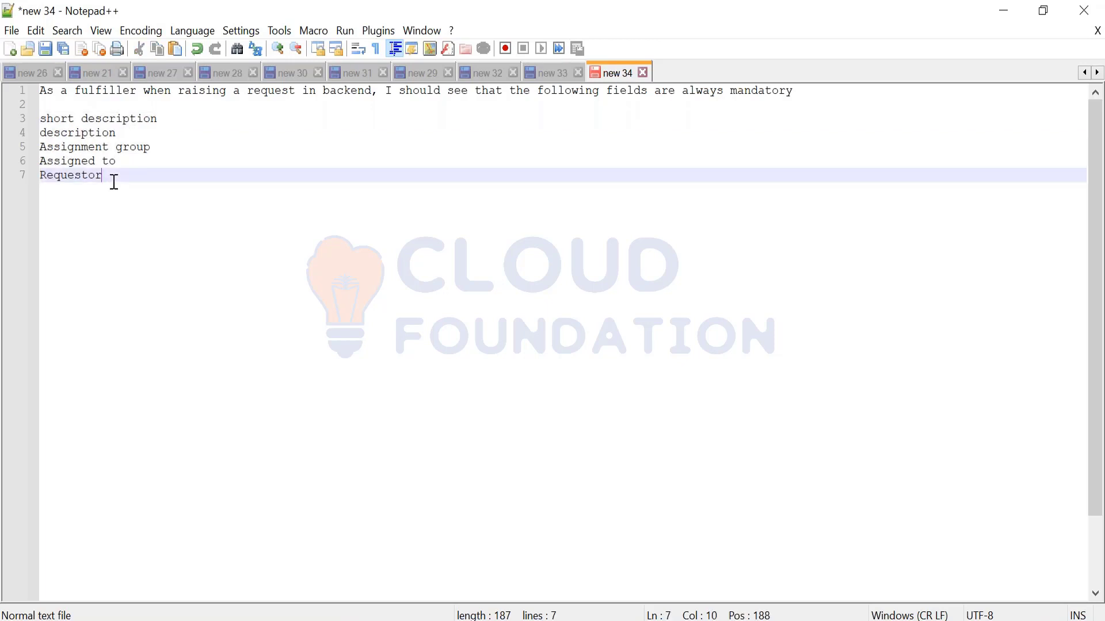
{"action": "left_click_drag", "start_coordinate": [114, 182], "coordinate": [38, 123]}
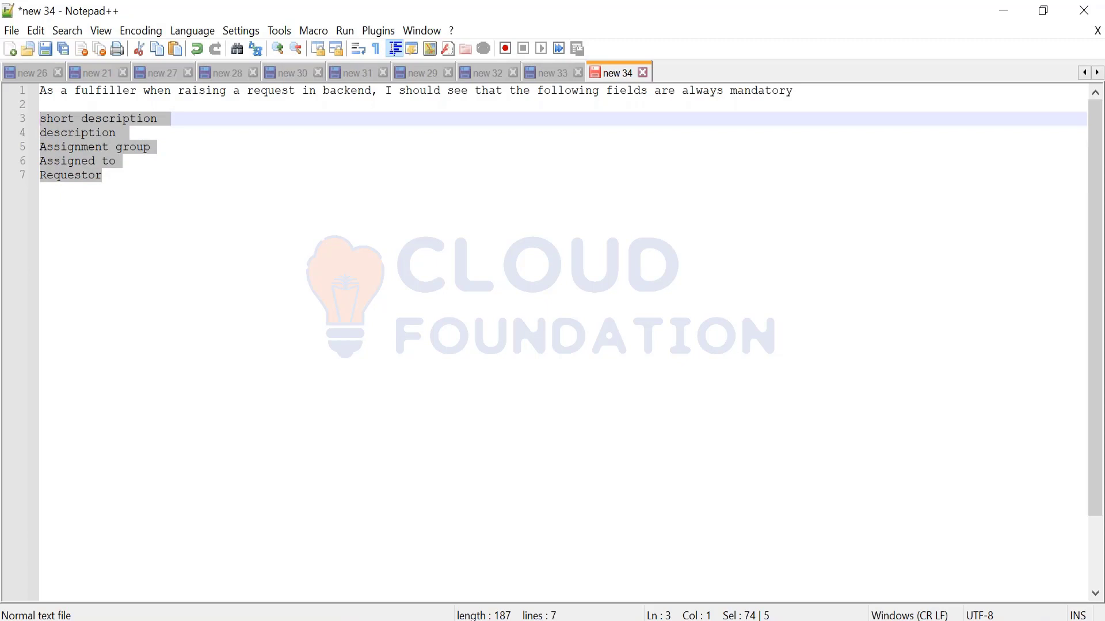
{"action": "left_click", "coordinate": [123, 182]}
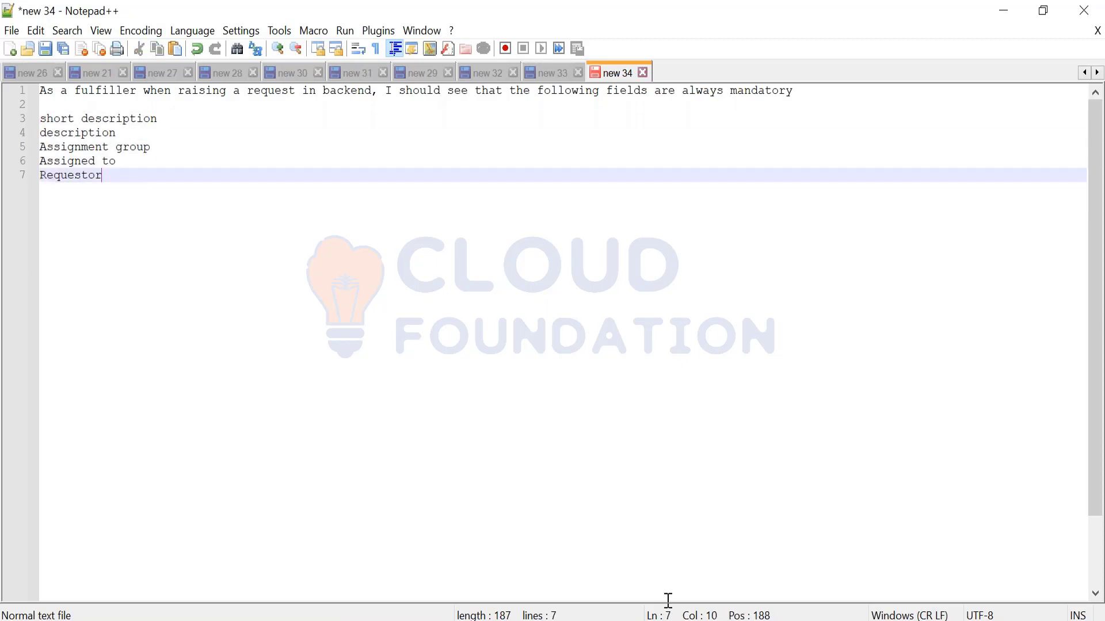
Switch to the ServiceNow record ASS0001003 in the browser and open the dictionary entry of its Short description field
{"action": "left_click", "coordinate": [668, 620]}
{"action": "left_click", "coordinate": [495, 577]}
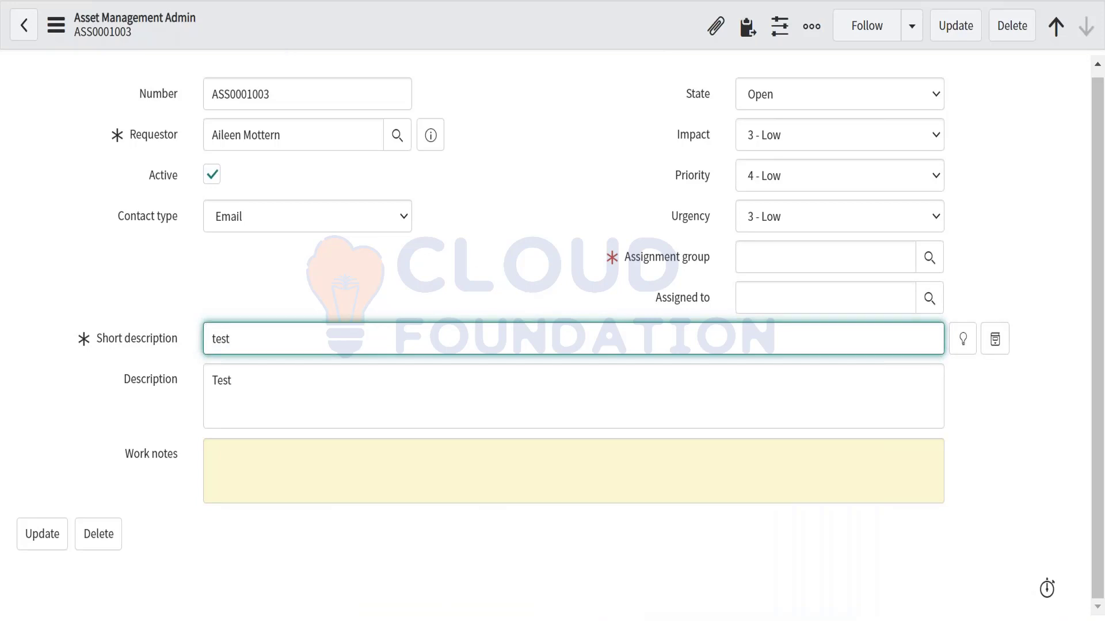
{"action": "left_click", "coordinate": [577, 9]}
{"action": "left_click", "coordinate": [144, 348]}
{"action": "right_click", "coordinate": [144, 348]}
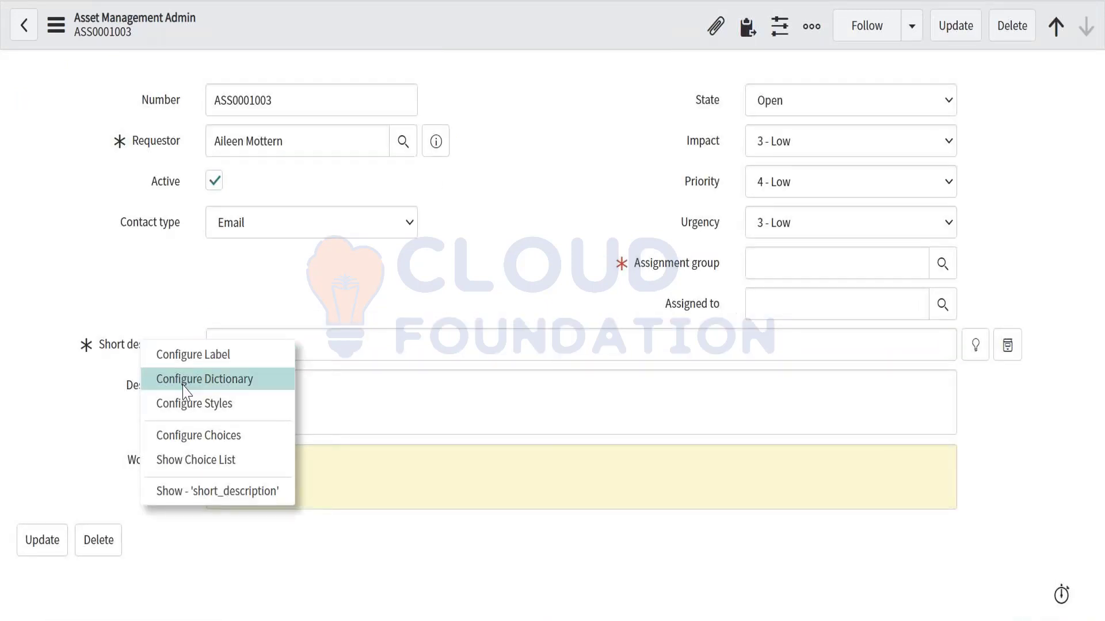
{"action": "left_click", "coordinate": [184, 380]}
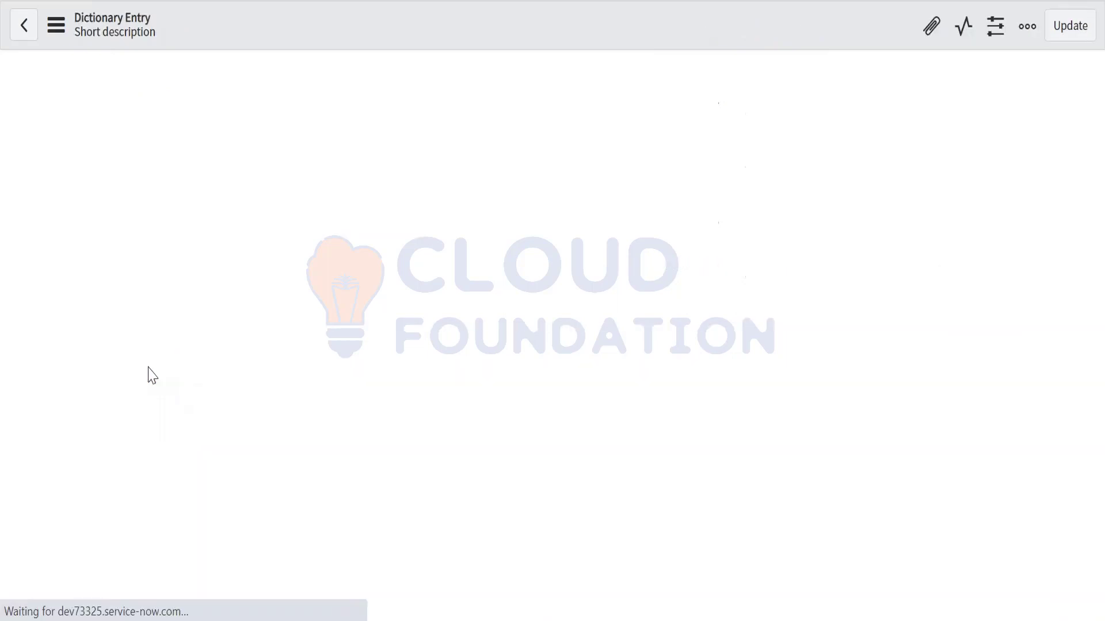
Open the u_asset_management_admin dictionary override of Short description and examine its column name and mandatory settings
{"action": "scroll", "coordinate": [215, 448], "scroll_direction": "down", "scroll_amount": 2}
{"action": "scroll", "coordinate": [214, 448], "scroll_direction": "down", "scroll_amount": 7}
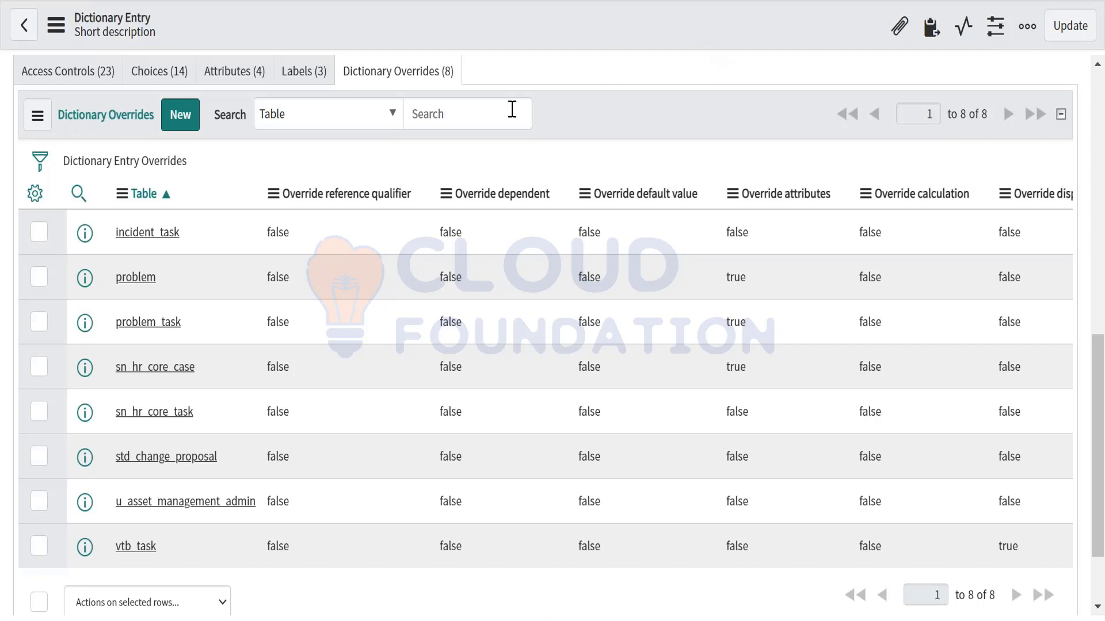
{"action": "left_click", "coordinate": [157, 509]}
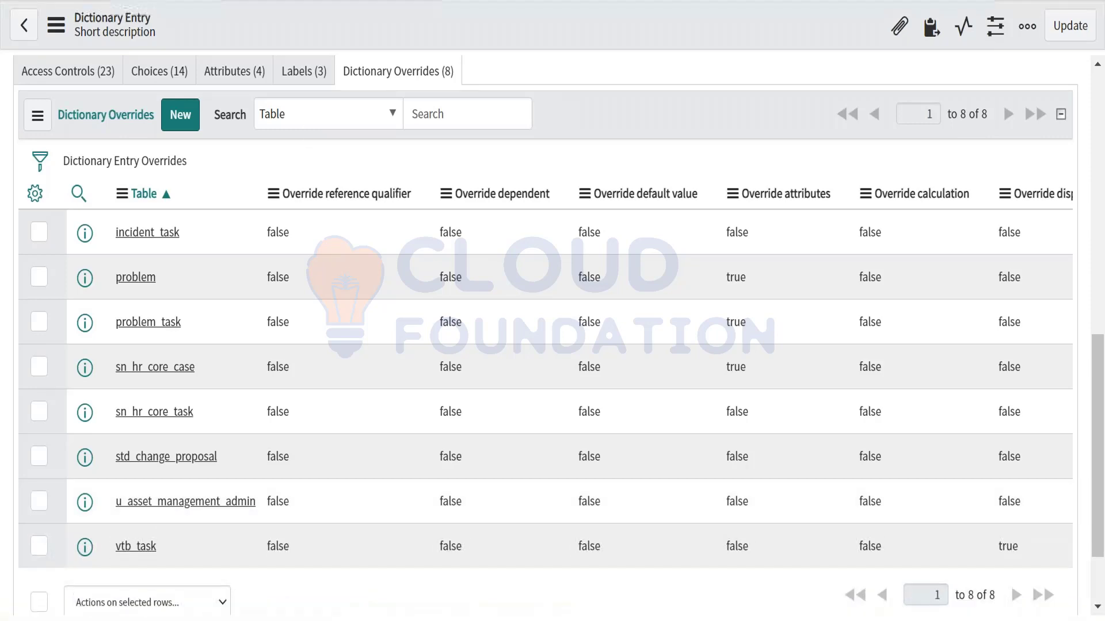
{"action": "scroll", "coordinate": [262, 516], "scroll_direction": "down", "scroll_amount": 5}
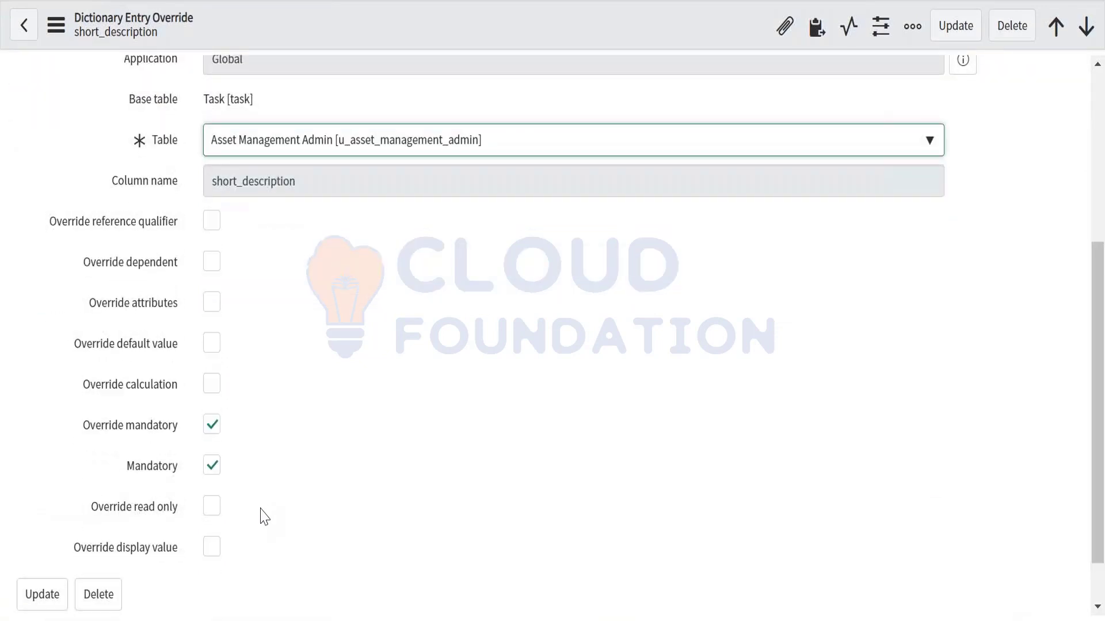
{"action": "scroll", "coordinate": [264, 516], "scroll_direction": "up", "scroll_amount": 2}
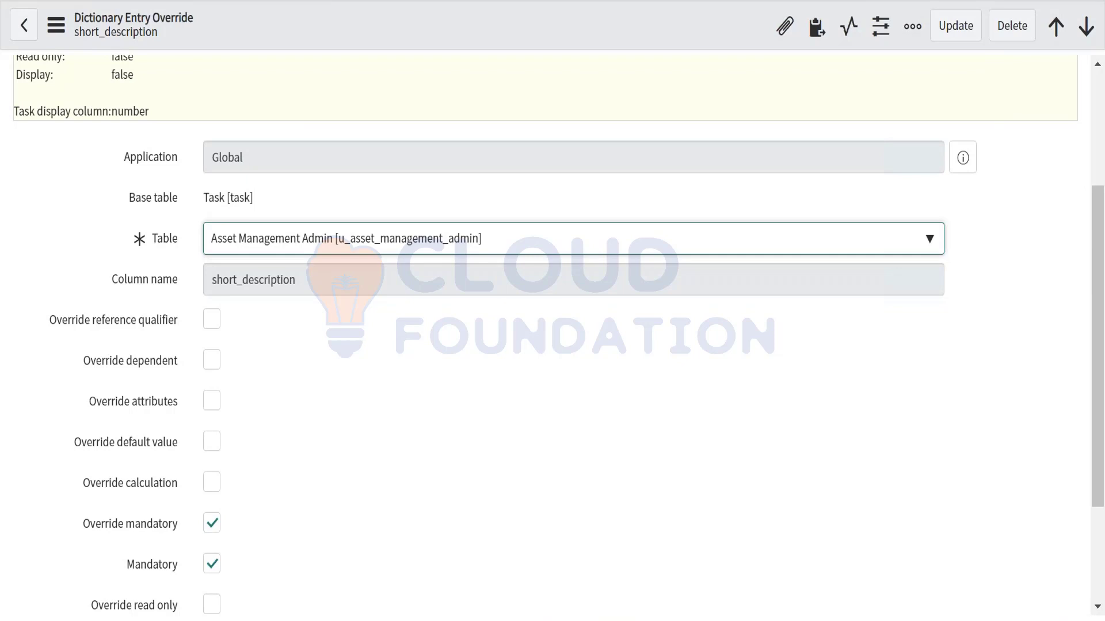
{"action": "left_click_drag", "start_coordinate": [212, 286], "coordinate": [307, 290]}
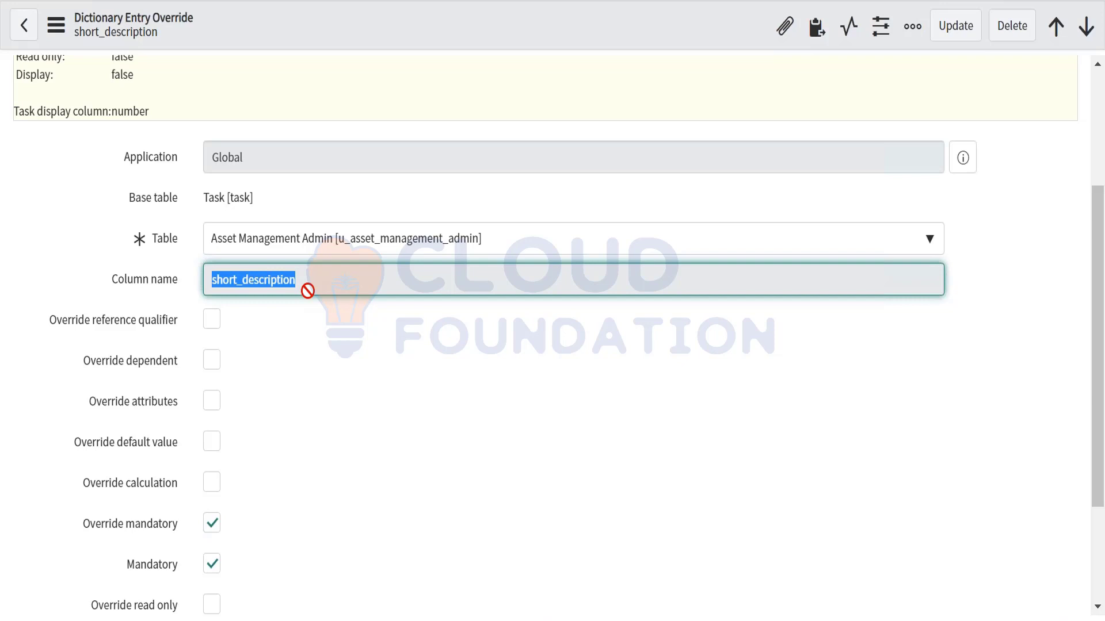
{"action": "left_click", "coordinate": [296, 409]}
{"action": "scroll", "coordinate": [296, 409], "scroll_direction": "down", "scroll_amount": 3}
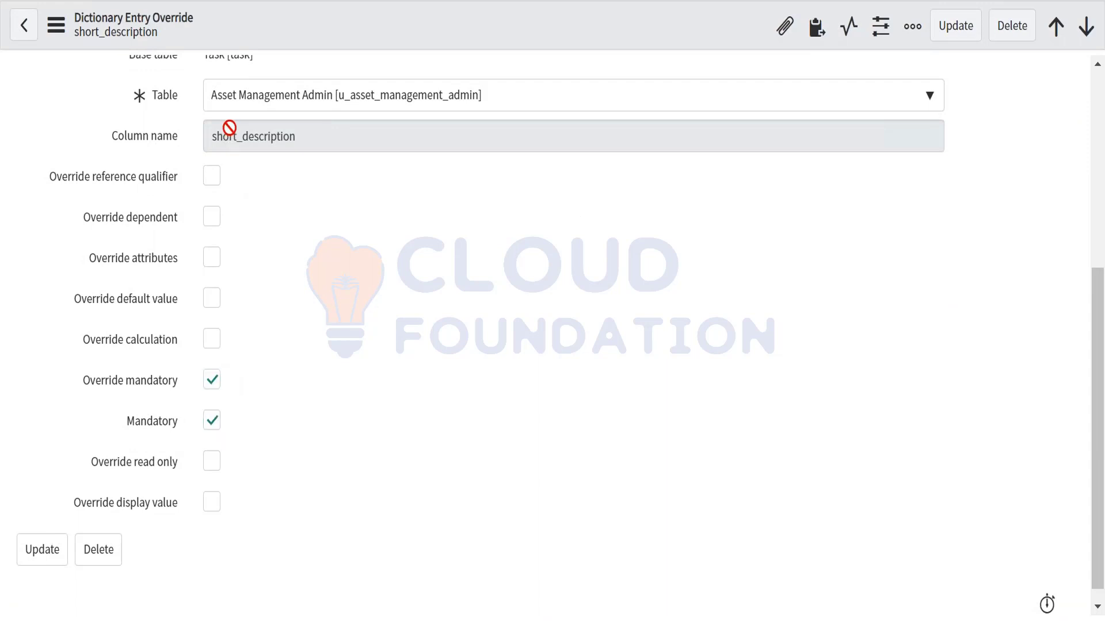
{"action": "left_click_drag", "start_coordinate": [294, 141], "coordinate": [204, 129]}
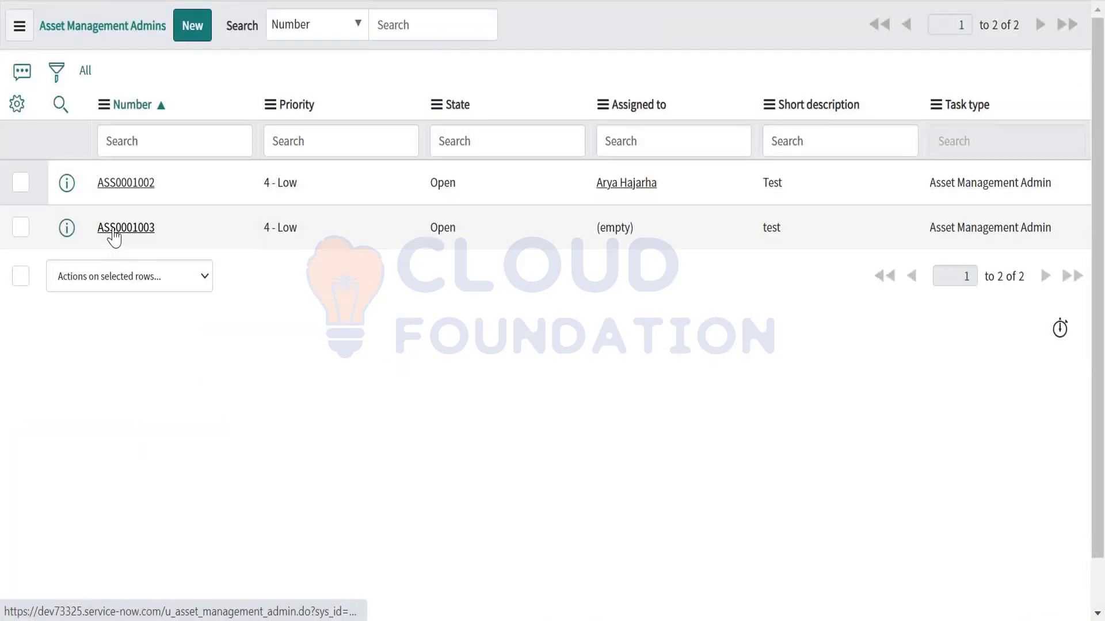
Open record ASS0001003 from the Asset Management Admins list and examine its Assignment group field label
{"action": "left_click", "coordinate": [113, 231]}
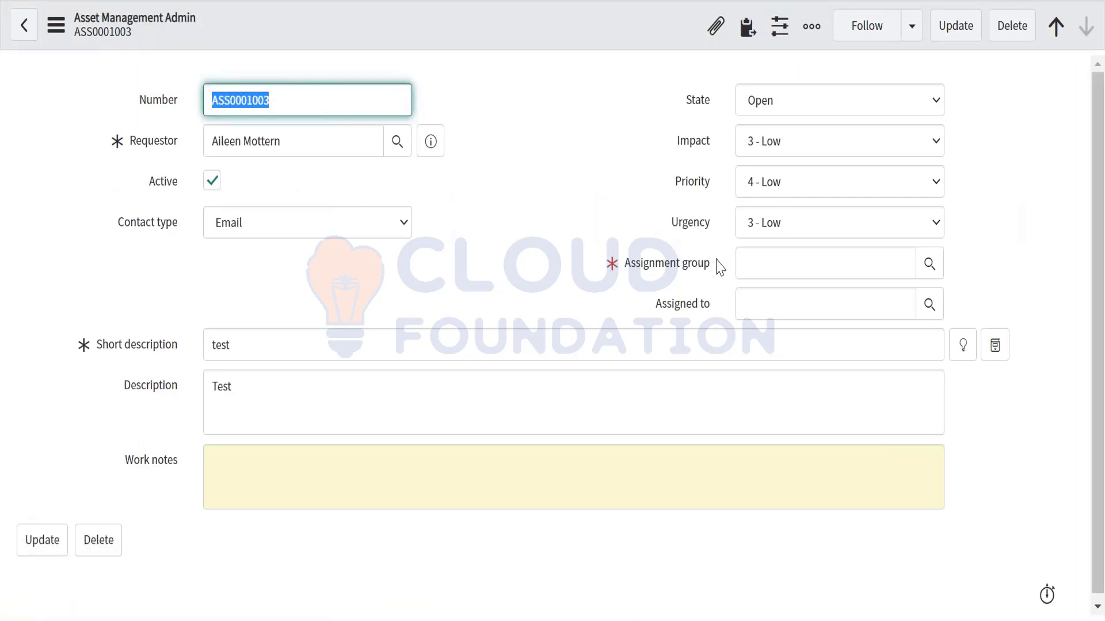
{"action": "left_click_drag", "start_coordinate": [718, 267], "coordinate": [626, 278]}
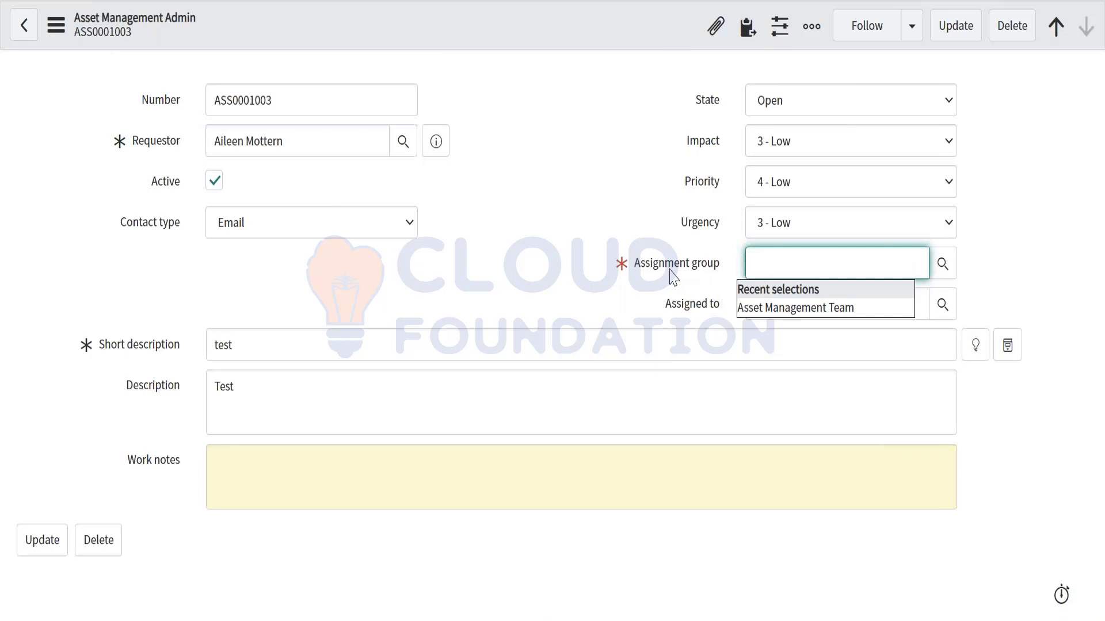
{"action": "left_click", "coordinate": [637, 260]}
{"action": "mouse_move", "coordinate": [640, 268]}
{"action": "left_mouse_down"}
{"action": "mouse_move", "coordinate": [720, 262]}
{"action": "mouse_move", "coordinate": [637, 257]}
{"action": "left_mouse_up"}
{"action": "left_click", "coordinate": [637, 259]}
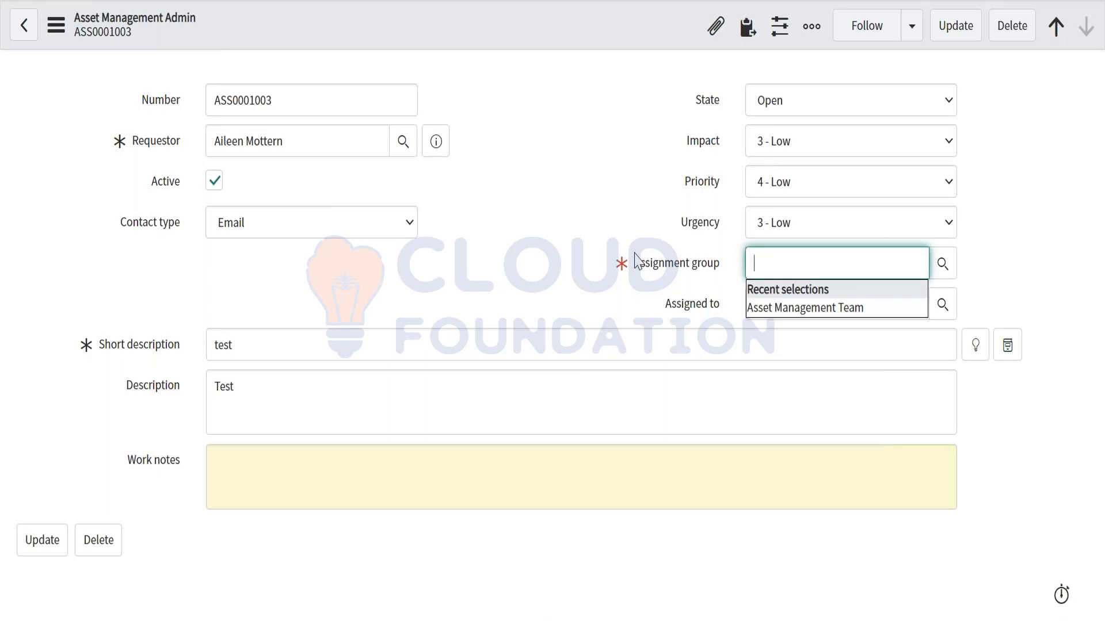
{"action": "left_click_drag", "start_coordinate": [638, 269], "coordinate": [713, 265]}
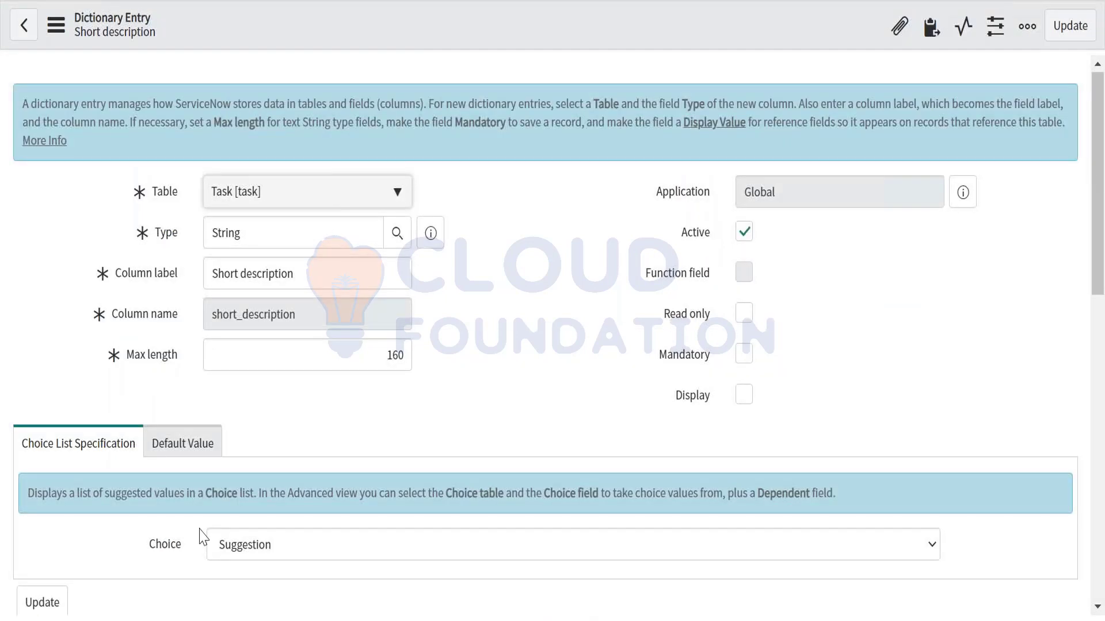
Examine the column name and column label in the Short description dictionary entry
{"action": "scroll", "coordinate": [204, 538], "scroll_direction": "down", "scroll_amount": 3}
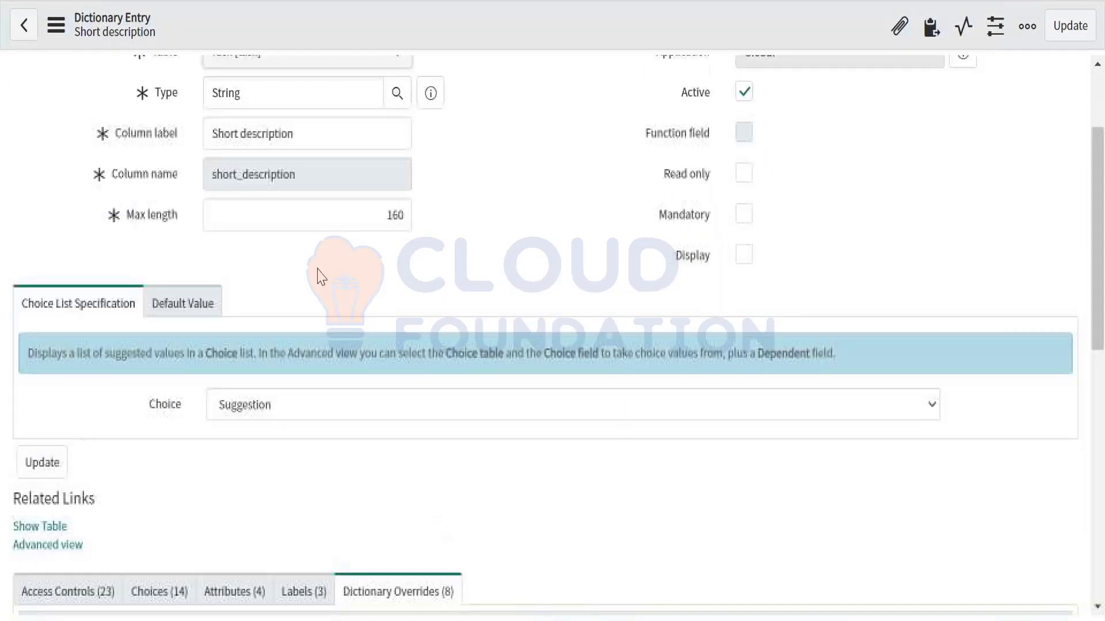
{"action": "left_click_drag", "start_coordinate": [314, 172], "coordinate": [206, 176]}
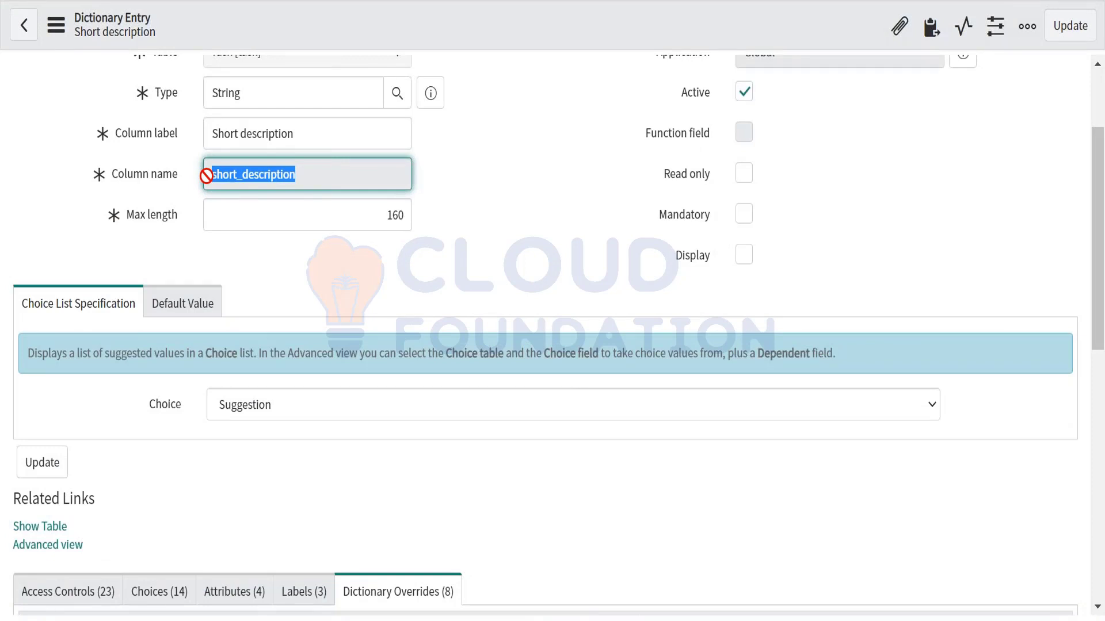
{"action": "scroll", "coordinate": [206, 176], "scroll_direction": "up", "scroll_amount": 1}
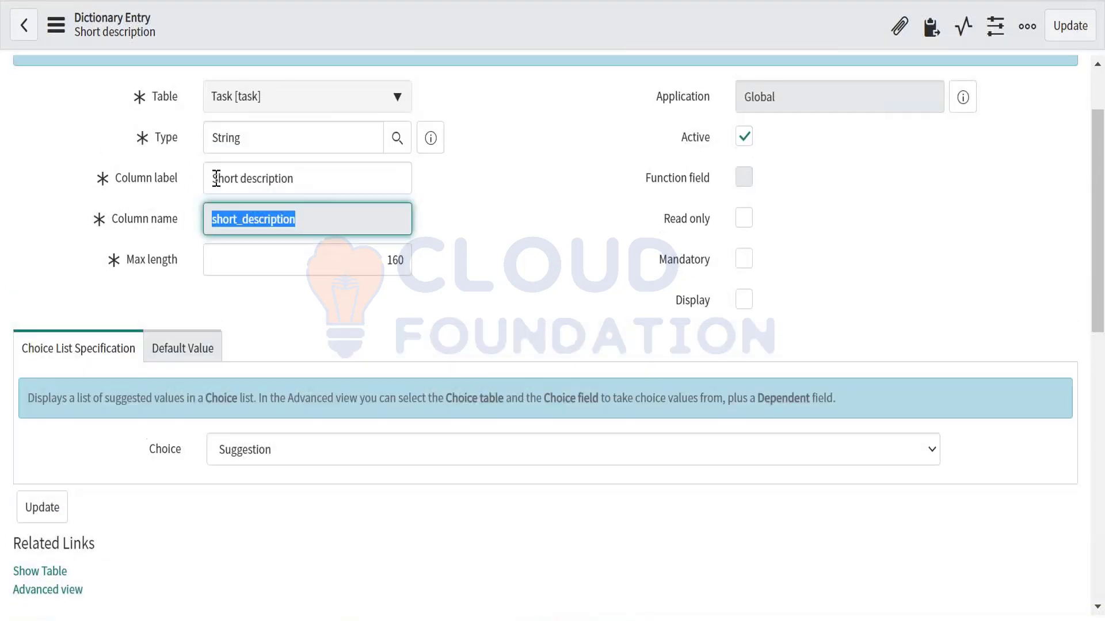
{"action": "left_click_drag", "start_coordinate": [214, 177], "coordinate": [310, 173]}
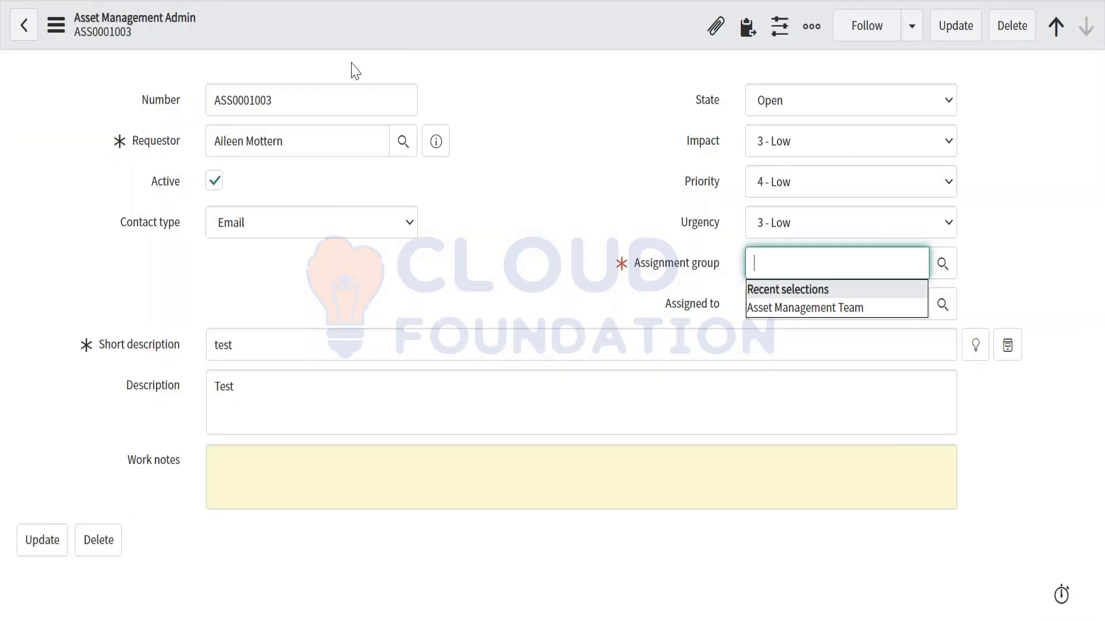
Start a new Asset Management Admin record with the second recently selected requestor and the short description "test"
{"action": "left_click", "coordinate": [460, 294]}
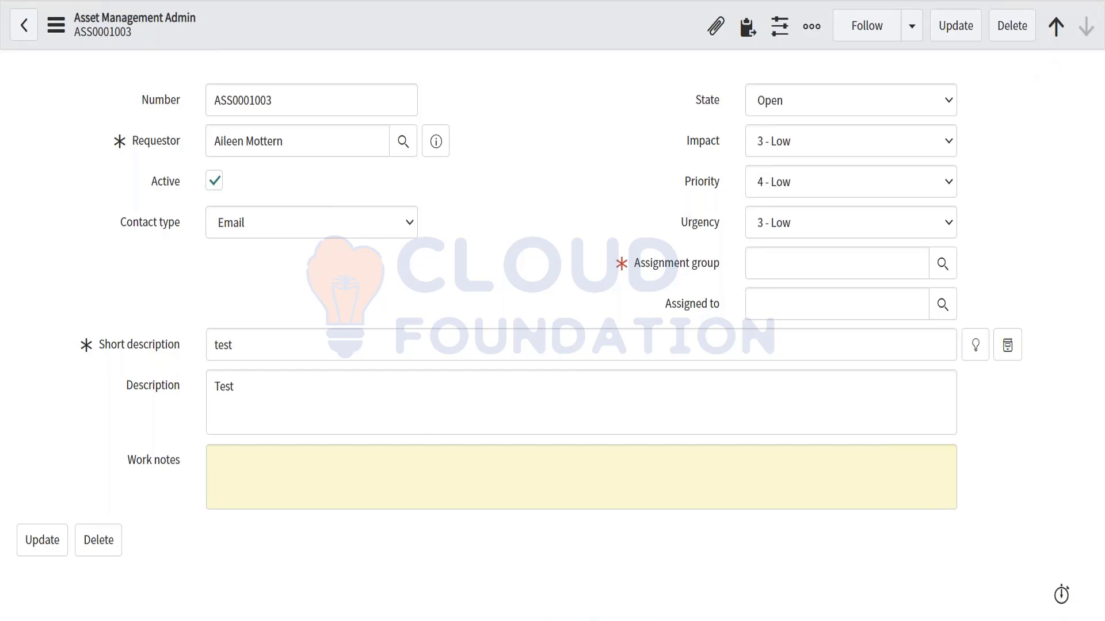
{"action": "left_click", "coordinate": [207, 0]}
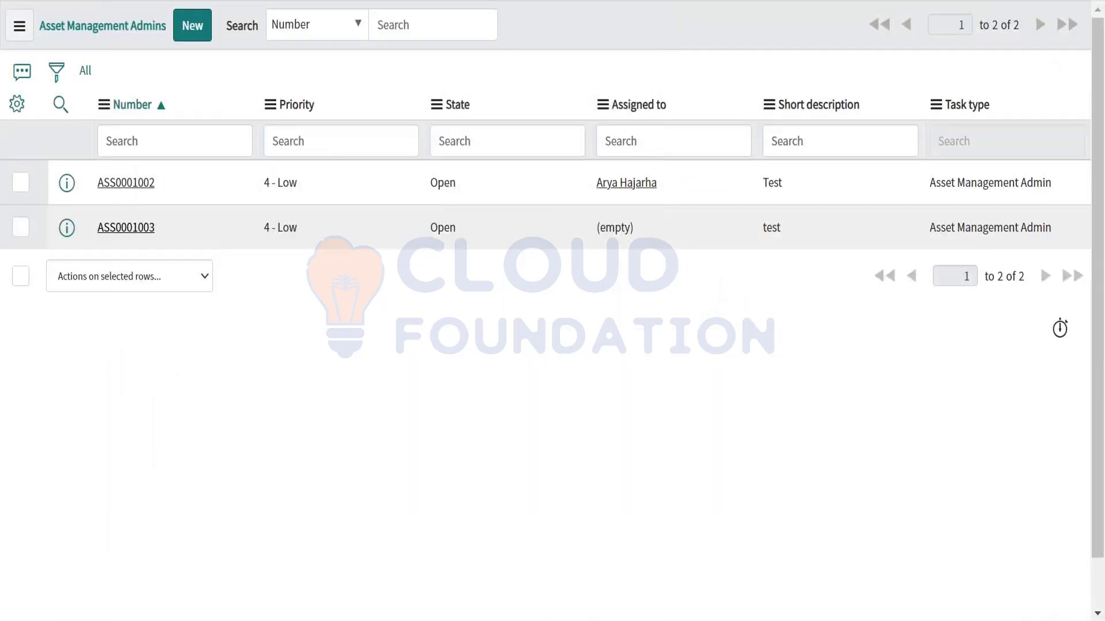
{"action": "left_click", "coordinate": [187, 39]}
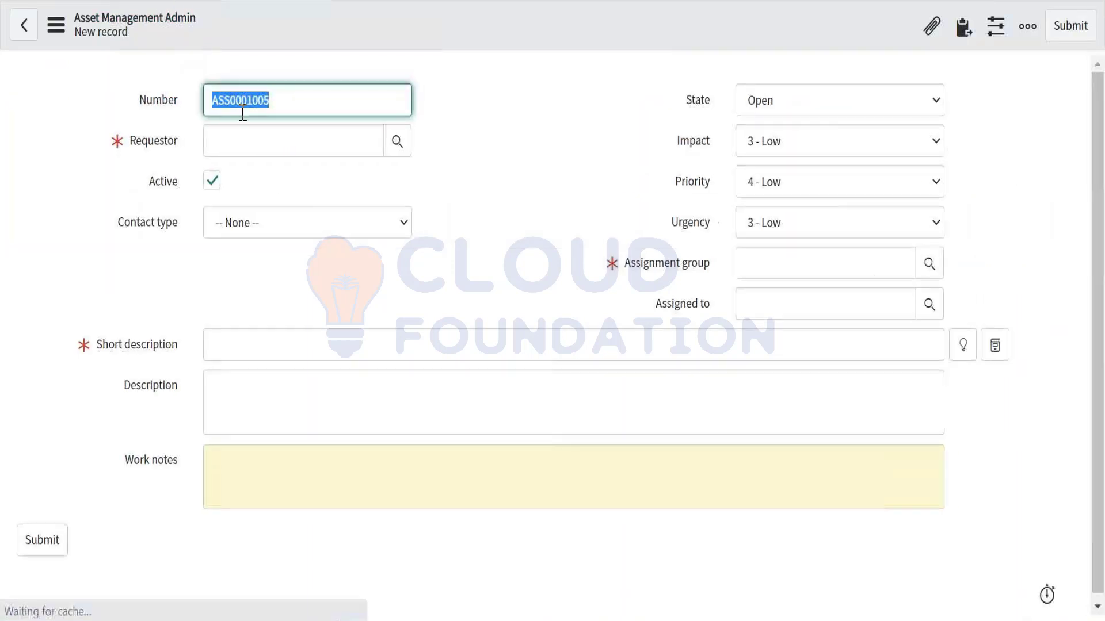
{"action": "left_click", "coordinate": [228, 141]}
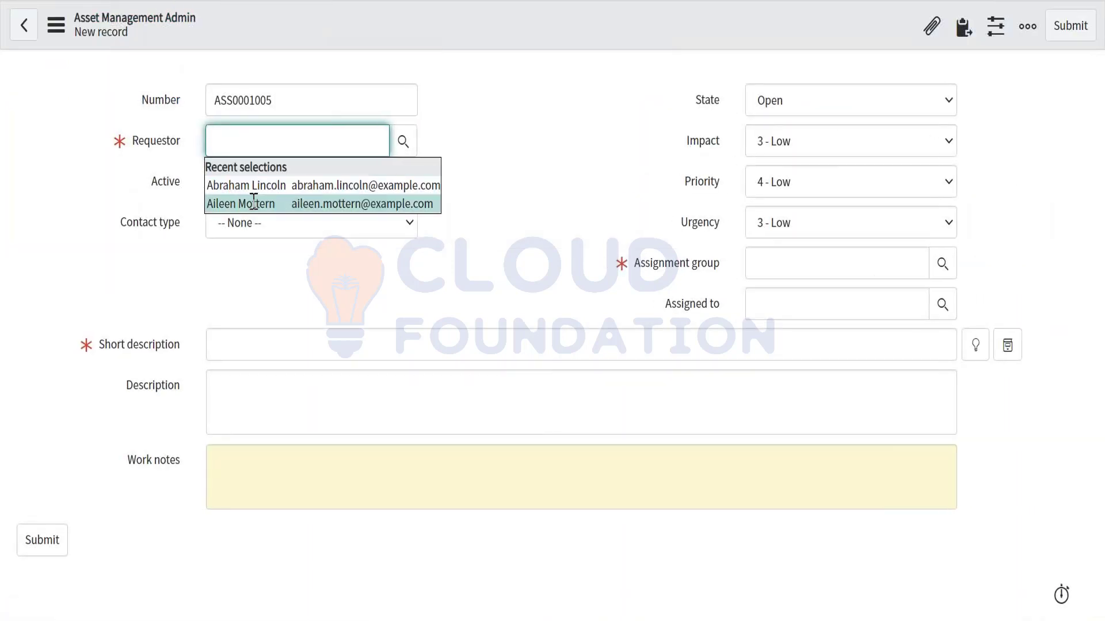
{"action": "left_click", "coordinate": [254, 205]}
{"action": "left_click", "coordinate": [226, 348]}
{"action": "type", "text": "test"}
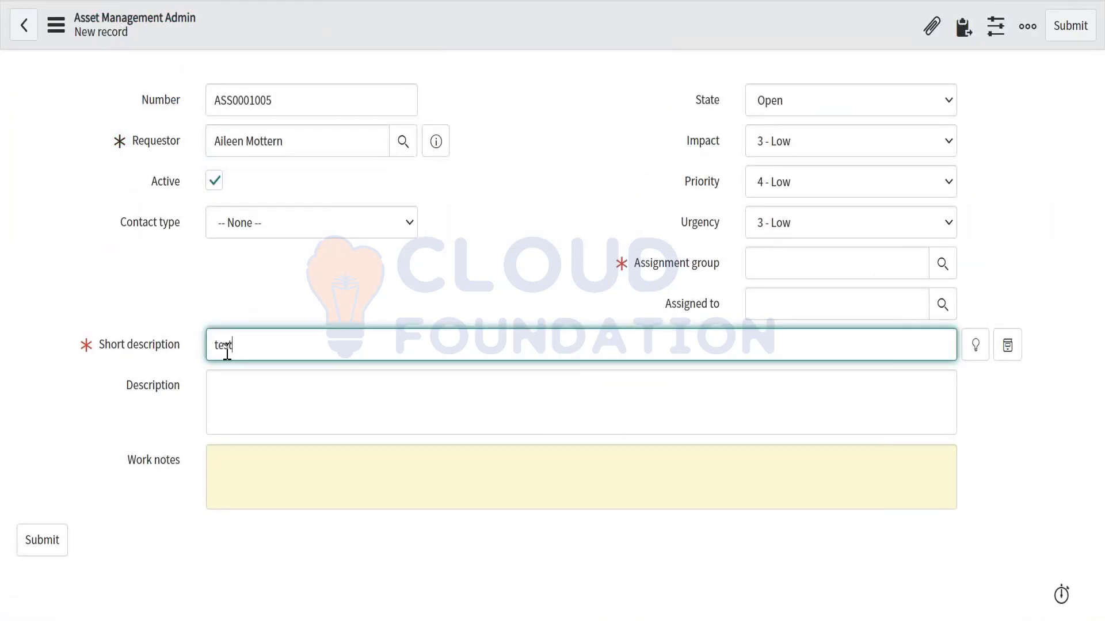
Set the new record's Assignment group to Asset Management Team and save the record
{"action": "left_click", "coordinate": [262, 382]}
{"action": "left_click", "coordinate": [802, 268]}
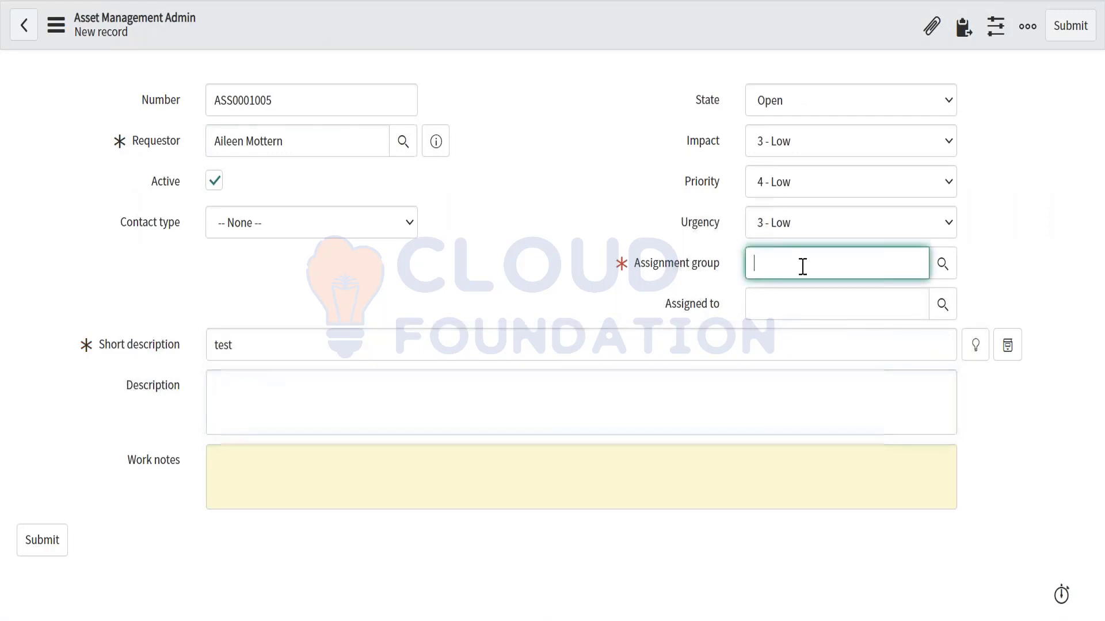
{"action": "left_click", "coordinate": [779, 306]}
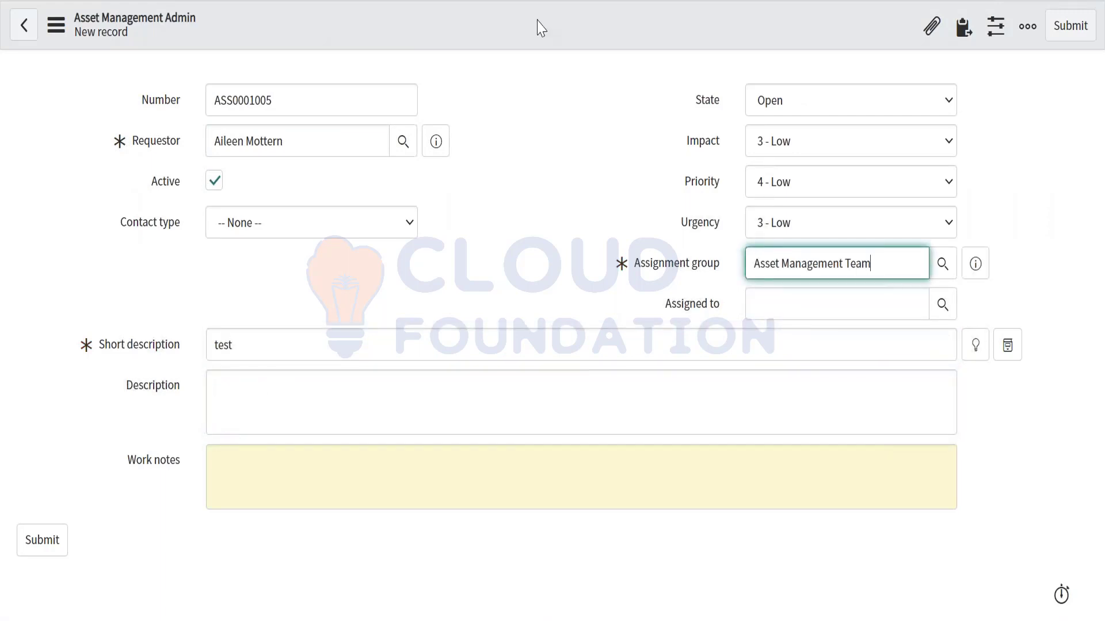
{"action": "right_click", "coordinate": [495, 23]}
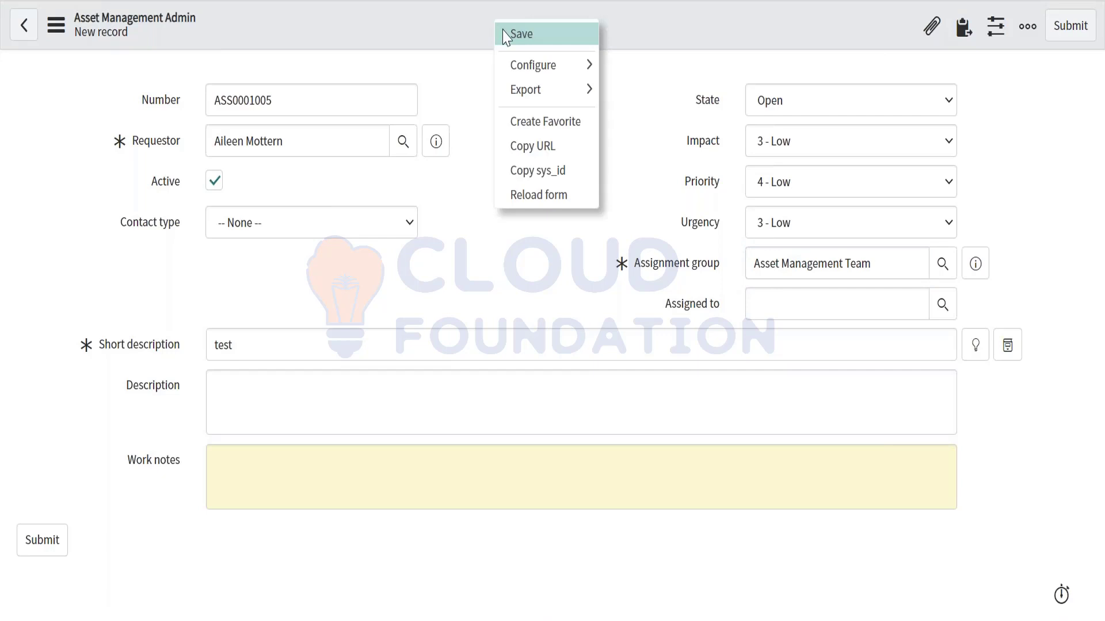
{"action": "left_click", "coordinate": [501, 34]}
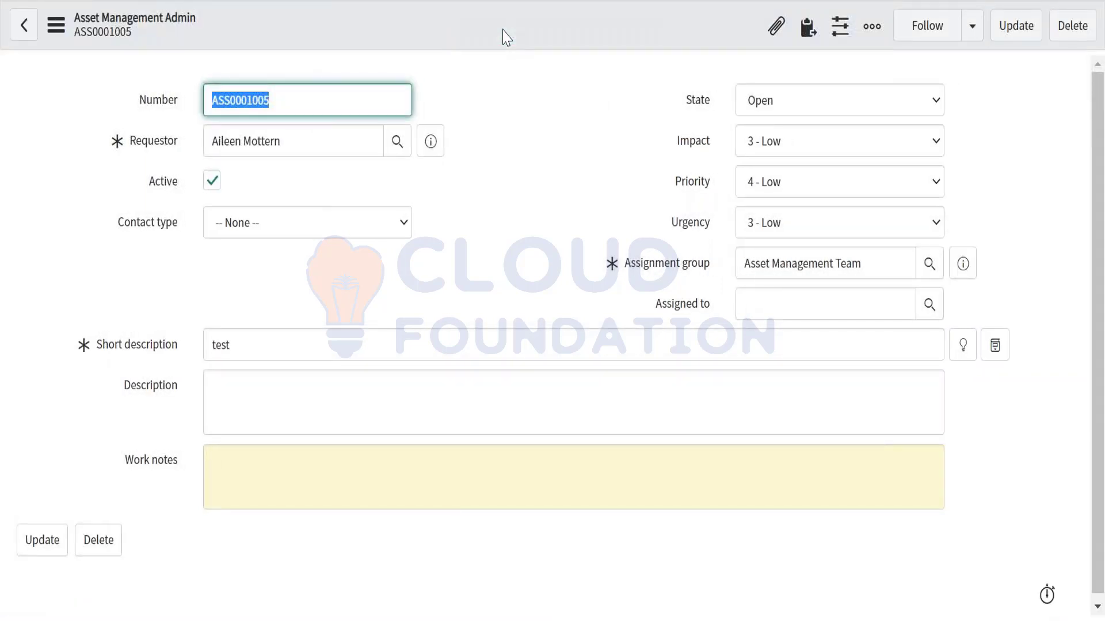
{"action": "right_click", "coordinate": [426, 35]}
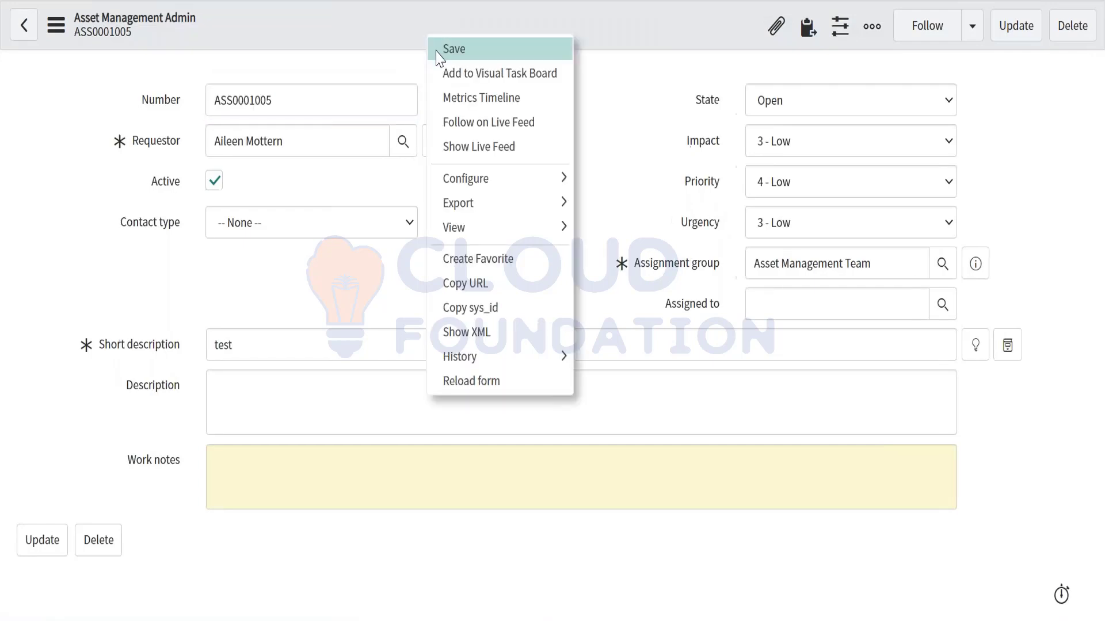
{"action": "left_click", "coordinate": [453, 49]}
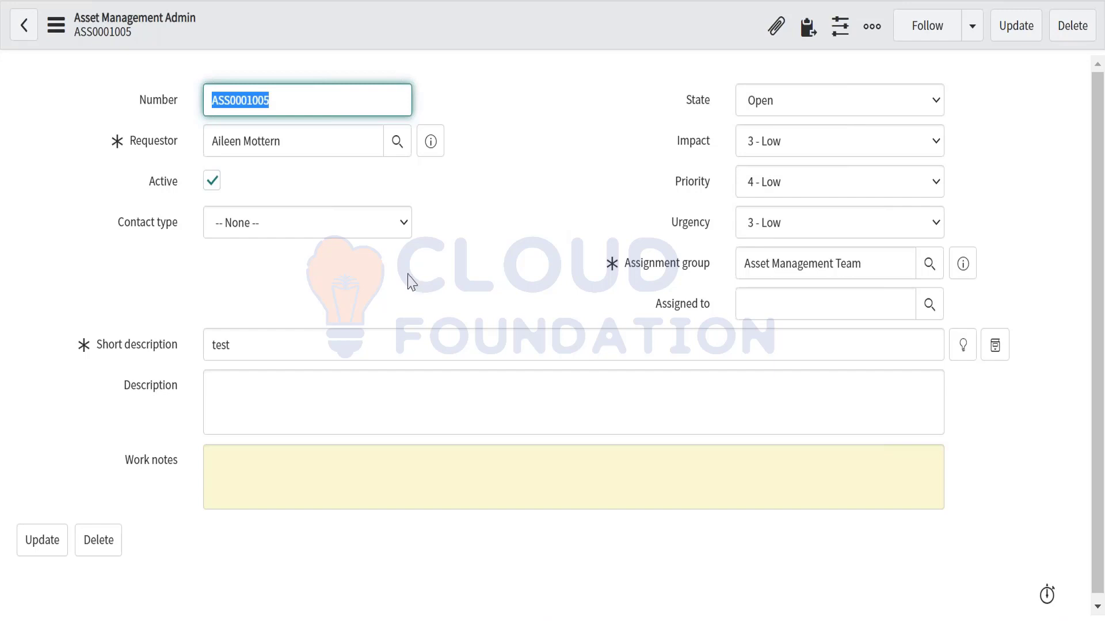
Review the Short description value and the Impact, Urgency and Priority fields of record ASS0001005
{"action": "double_click", "coordinate": [263, 348]}
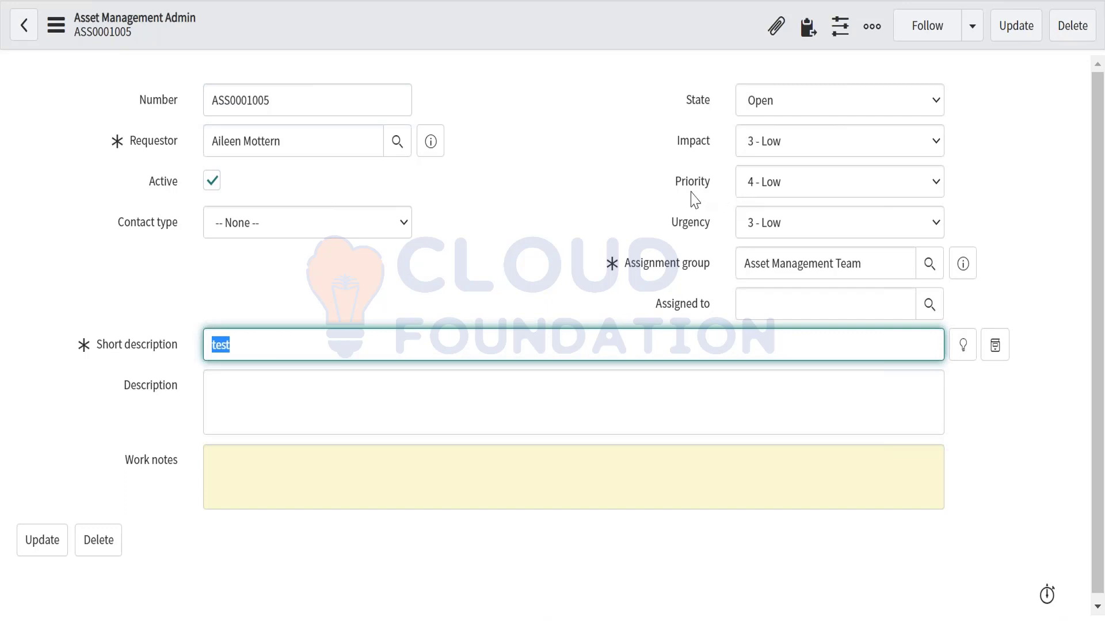
{"action": "left_click", "coordinate": [676, 184]}
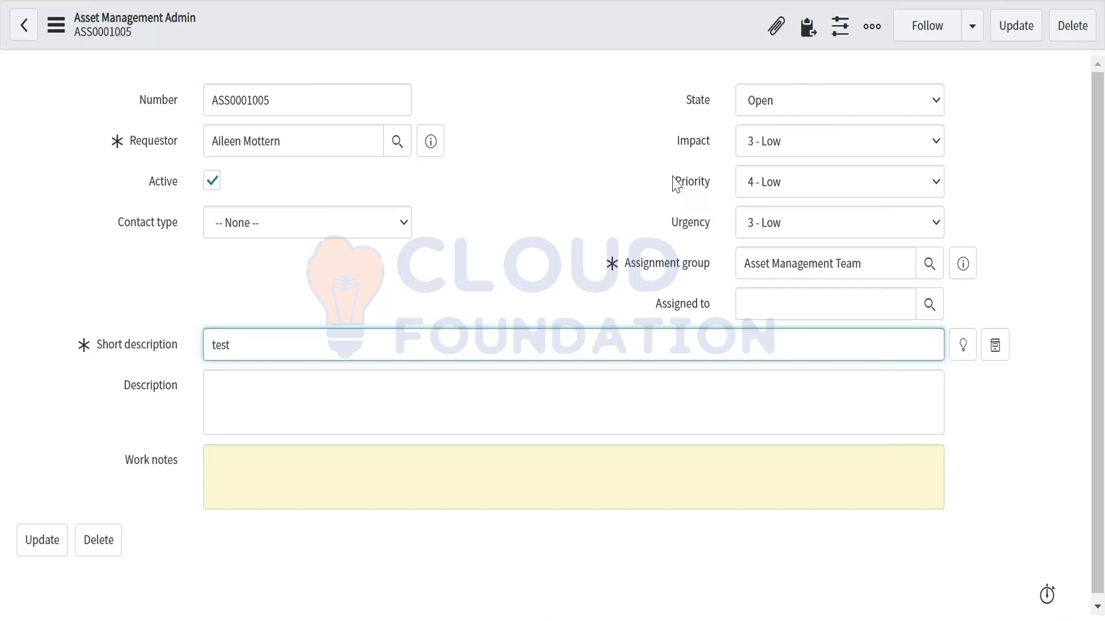
{"action": "left_click_drag", "start_coordinate": [676, 184], "coordinate": [742, 182]}
{"action": "left_click_drag", "start_coordinate": [671, 140], "coordinate": [711, 143]}
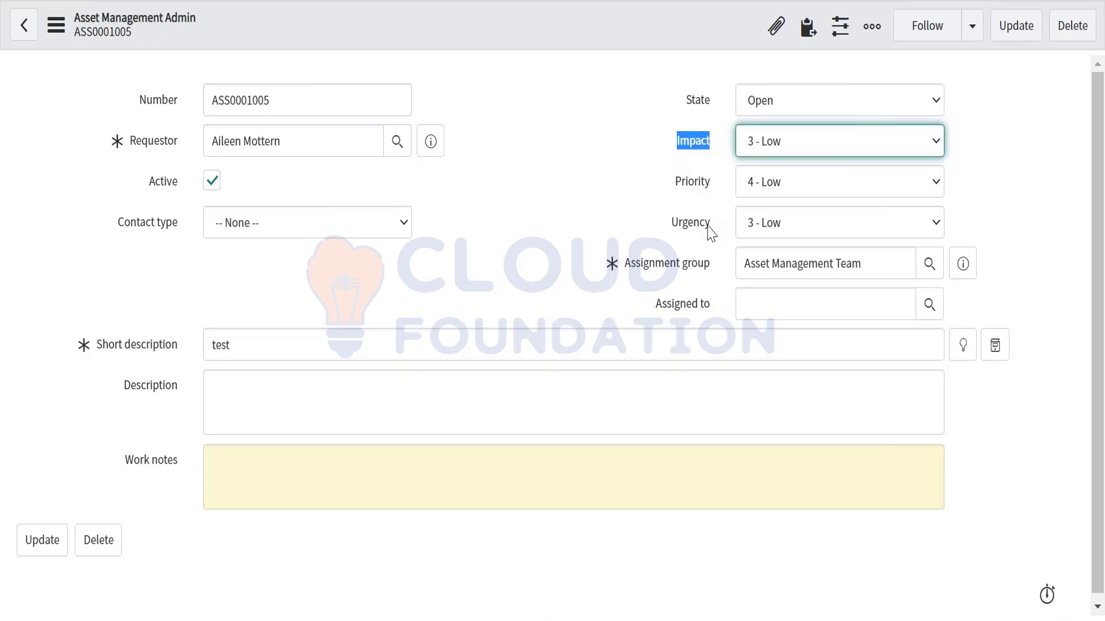
{"action": "left_click_drag", "start_coordinate": [710, 222], "coordinate": [652, 223]}
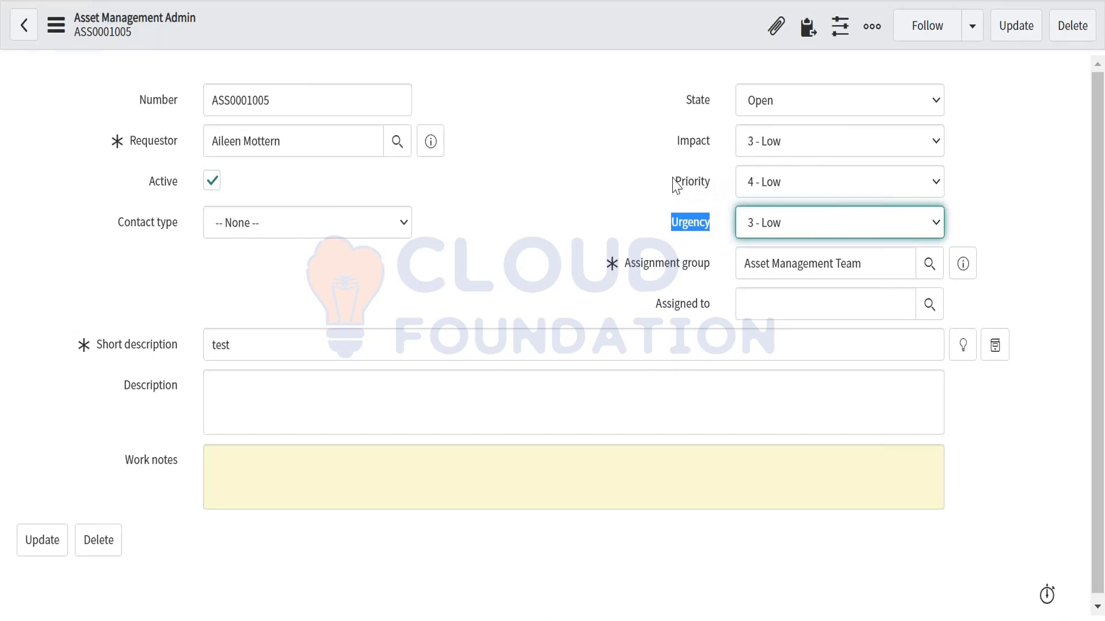
{"action": "left_click_drag", "start_coordinate": [672, 181], "coordinate": [718, 184]}
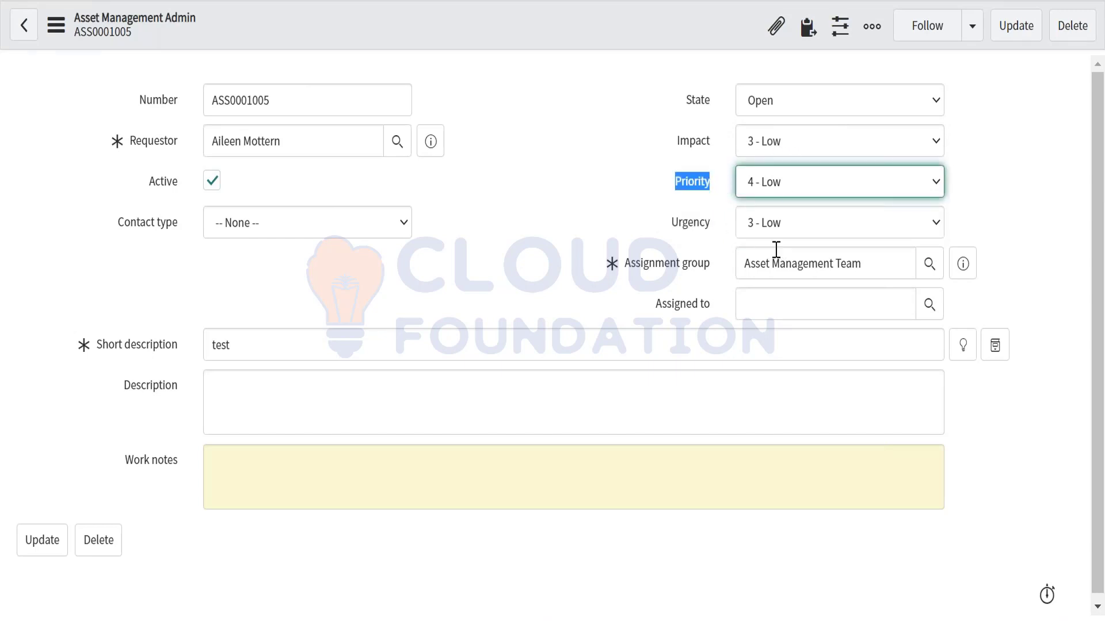
Check the Urgency field's hint and examine the available Priority choices without changing the selection
{"action": "mouse_move", "coordinate": [686, 230]}
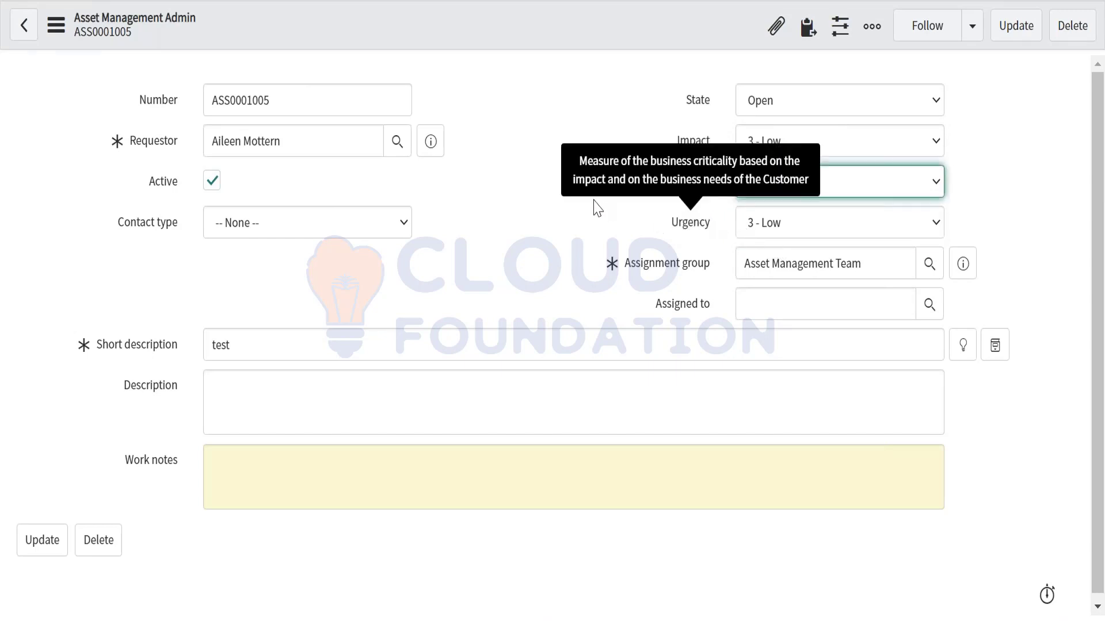
{"action": "left_click", "coordinate": [689, 183]}
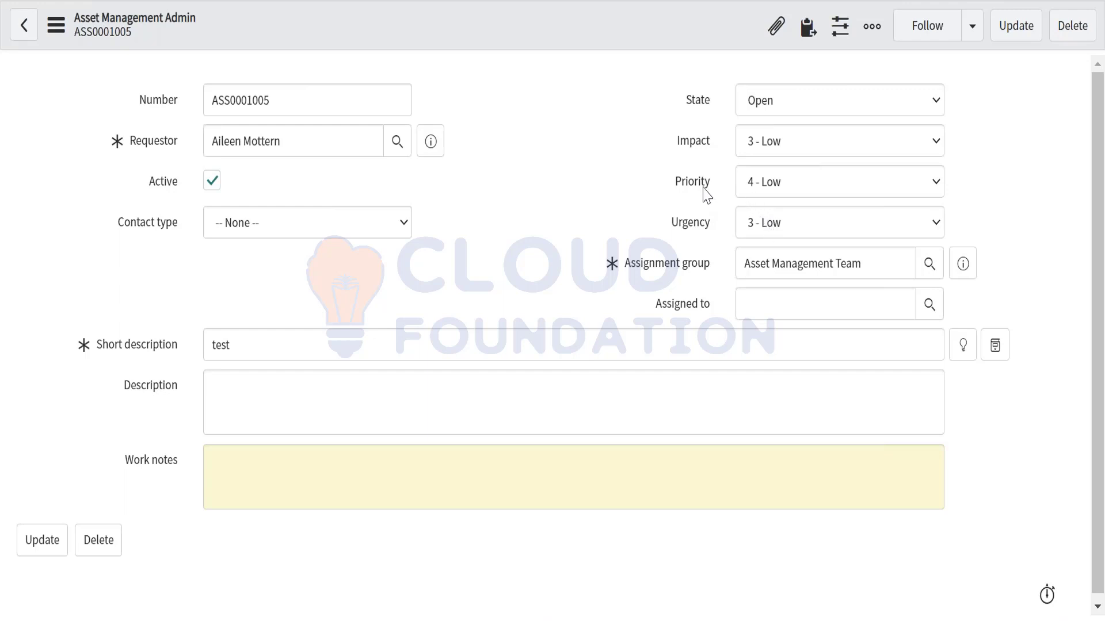
{"action": "left_click_drag", "start_coordinate": [668, 187], "coordinate": [713, 188]}
{"action": "left_click", "coordinate": [750, 188]}
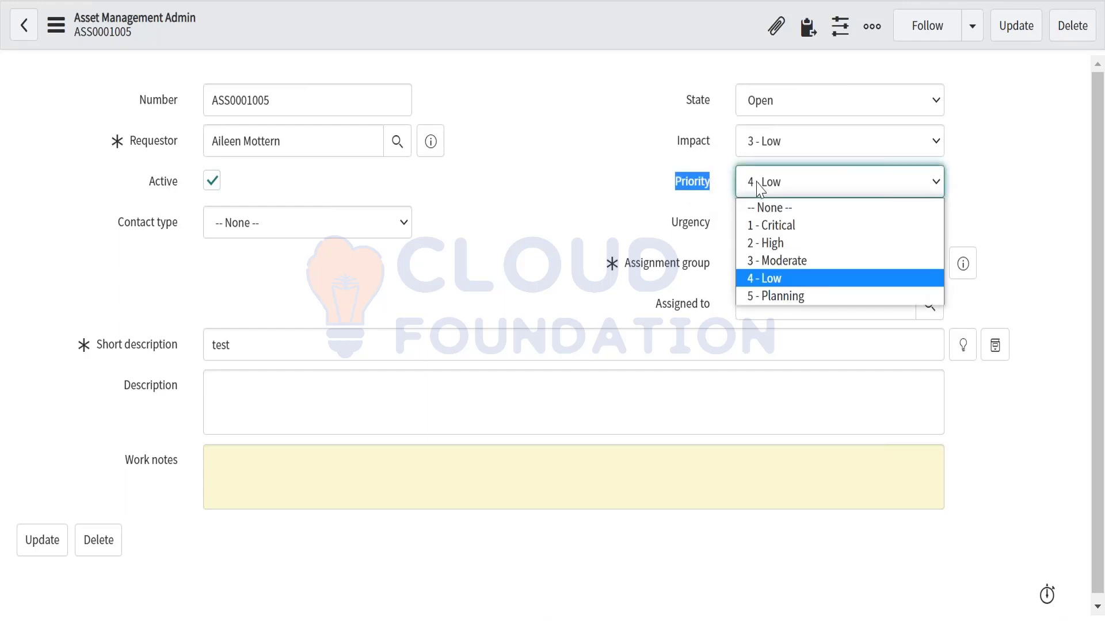
{"action": "left_click", "coordinate": [656, 219]}
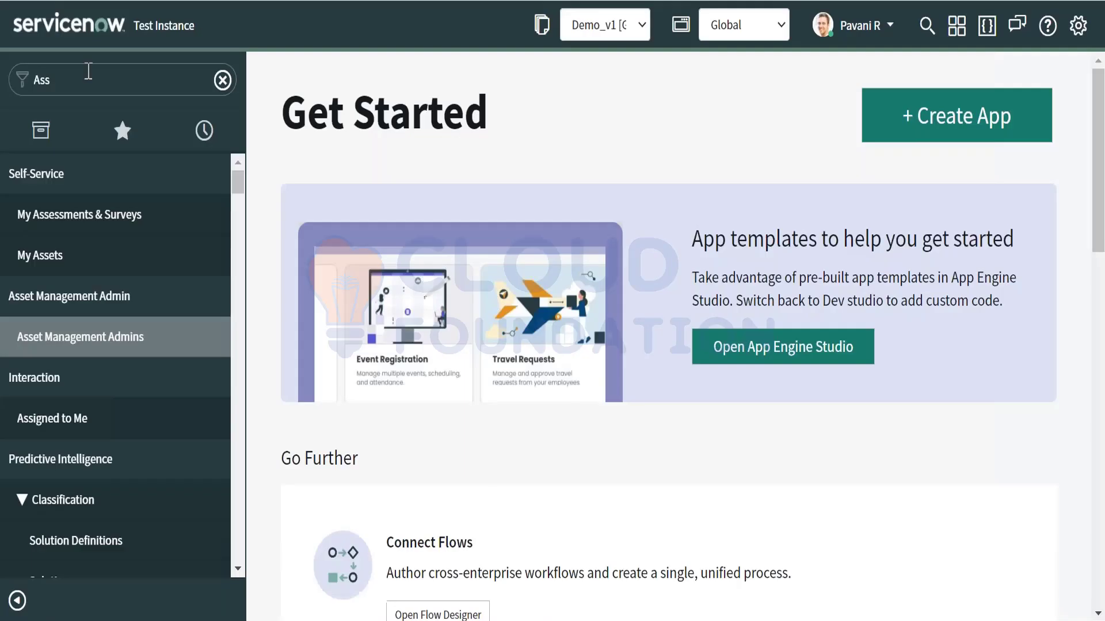
Filter the application navigator for "Prio" and open Priority Lookup Rules
{"action": "double_click", "coordinate": [88, 72]}
{"action": "key", "text": "BackSpace"}
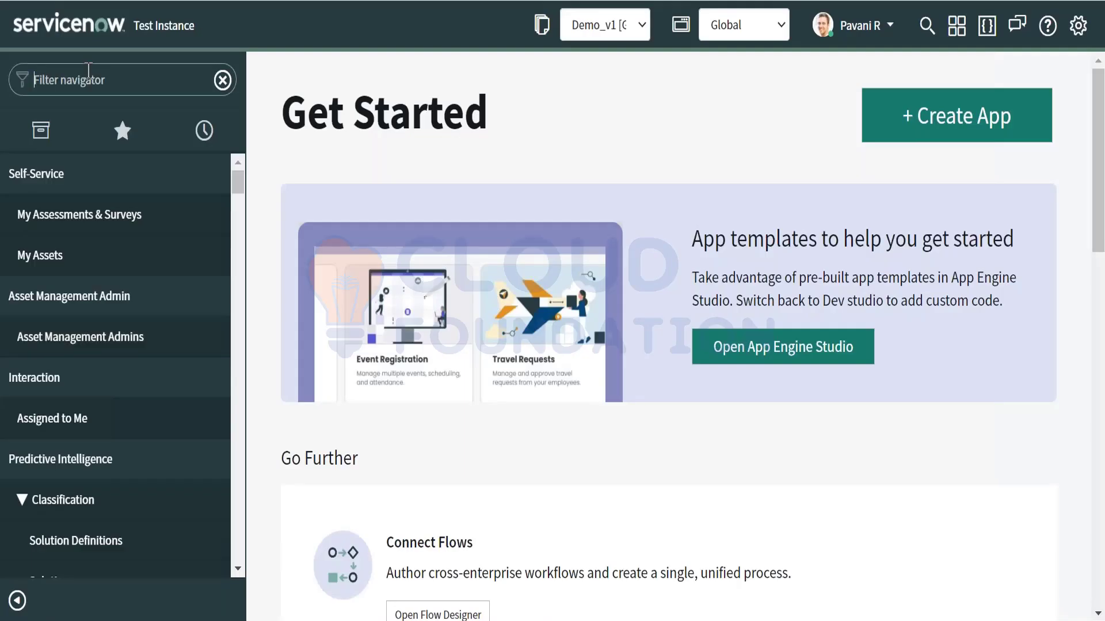
{"action": "type", "text": "Priot"}
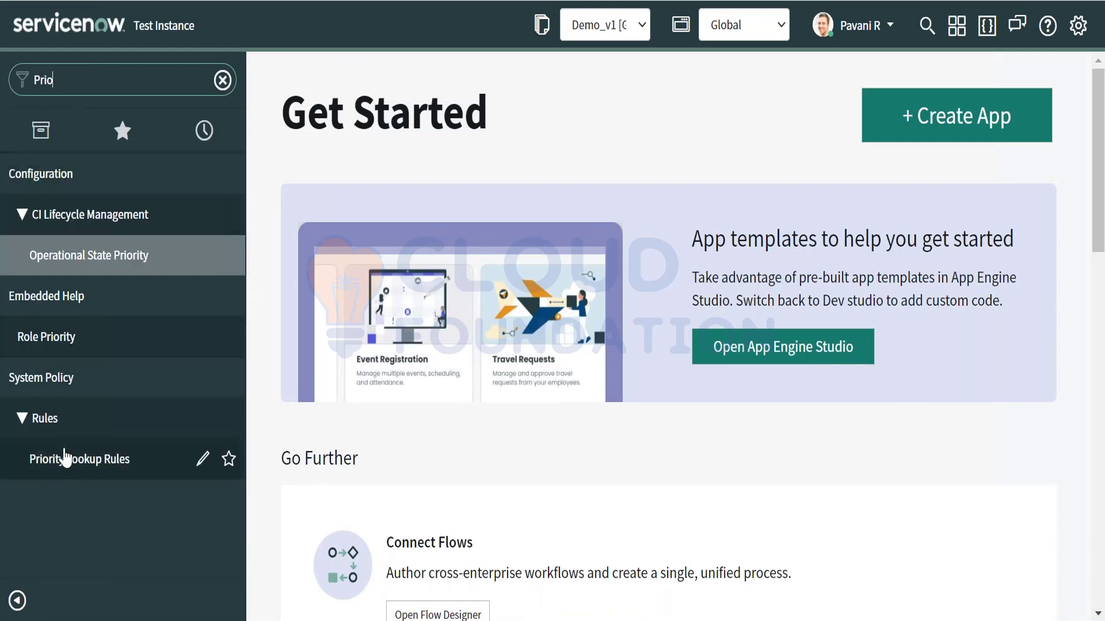
{"action": "left_click", "coordinate": [65, 461]}
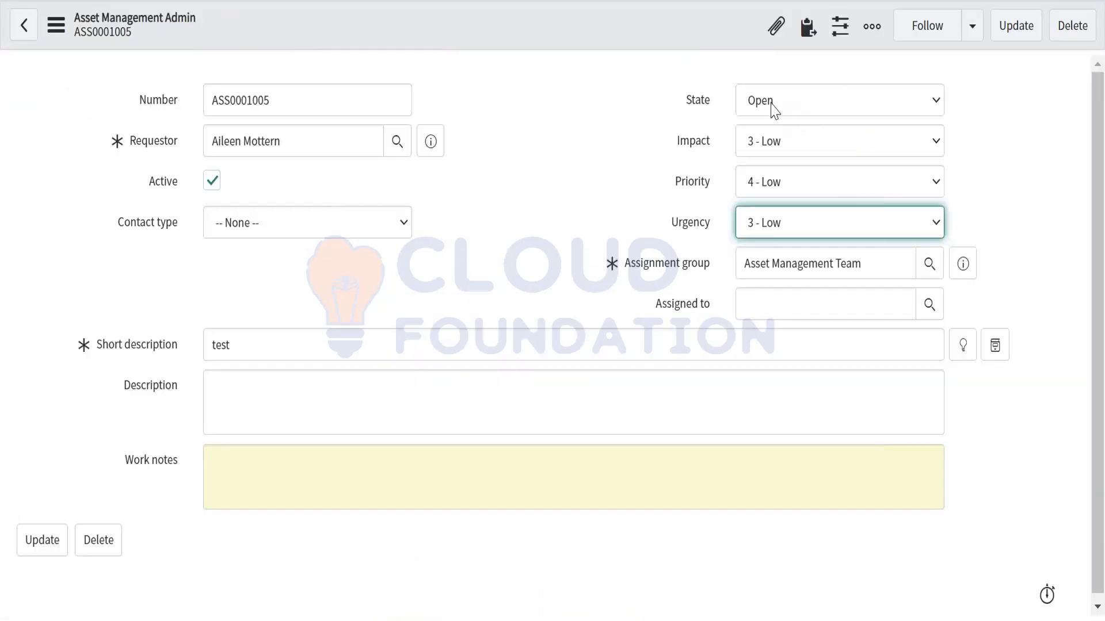
Set both Impact and Urgency of record ASS0001005 to 2 - Medium and save the record
{"action": "left_click", "coordinate": [761, 148]}
{"action": "left_click", "coordinate": [764, 180]}
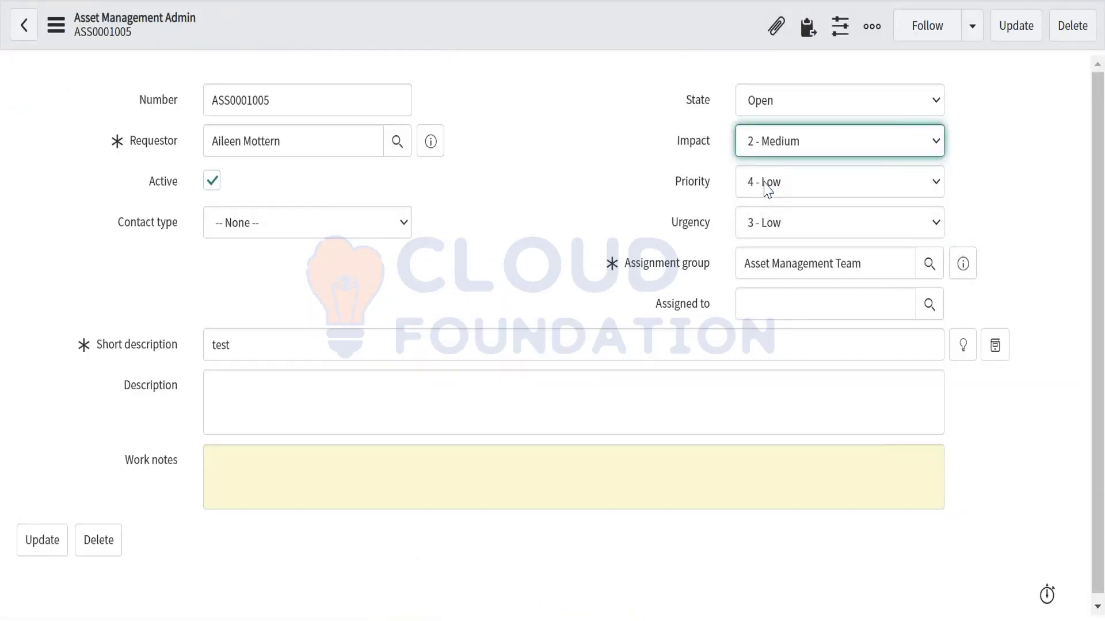
{"action": "left_click", "coordinate": [765, 233]}
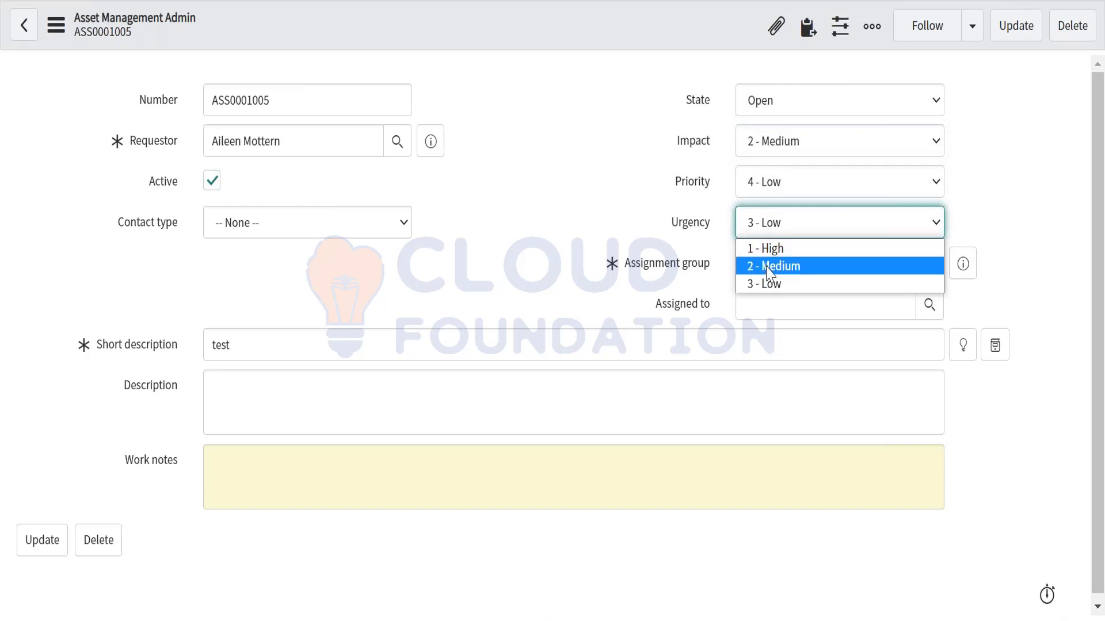
{"action": "left_click", "coordinate": [766, 264]}
{"action": "right_click", "coordinate": [594, 28]}
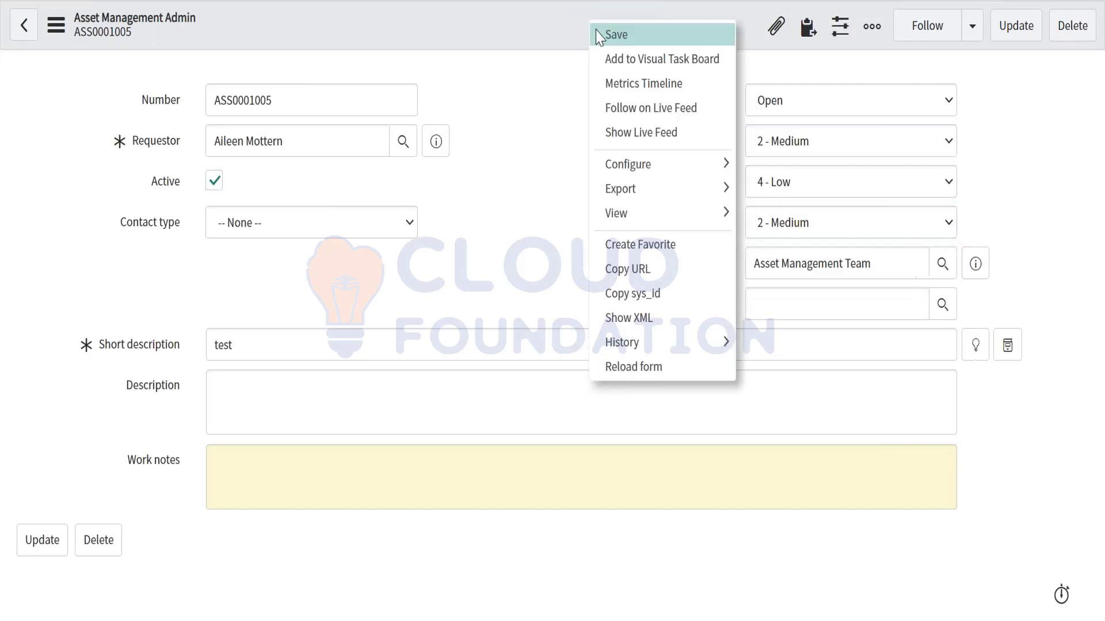
{"action": "left_click", "coordinate": [599, 36]}
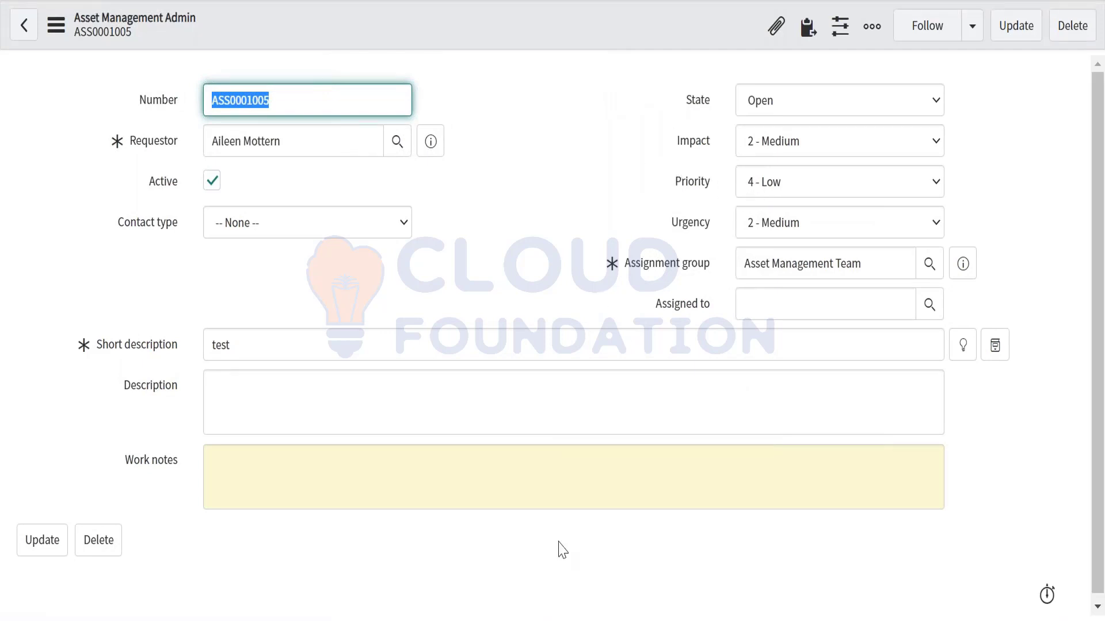
Switch to the Notepad++ requirement note, add the line "Priority == Impact+Urgency -1" below the field list, and select that line
{"action": "left_click", "coordinate": [460, 620]}
{"action": "key", "text": "Return"}
{"action": "key", "text": "Return"}
{"action": "key", "text": "Return"}
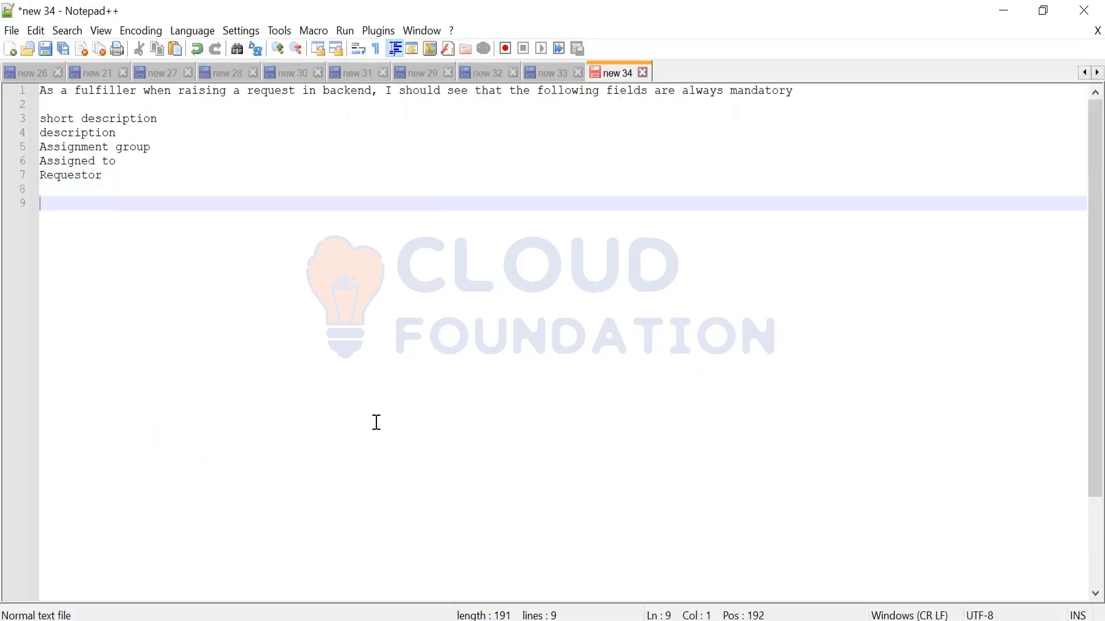
{"action": "type", "text": "Prior"}
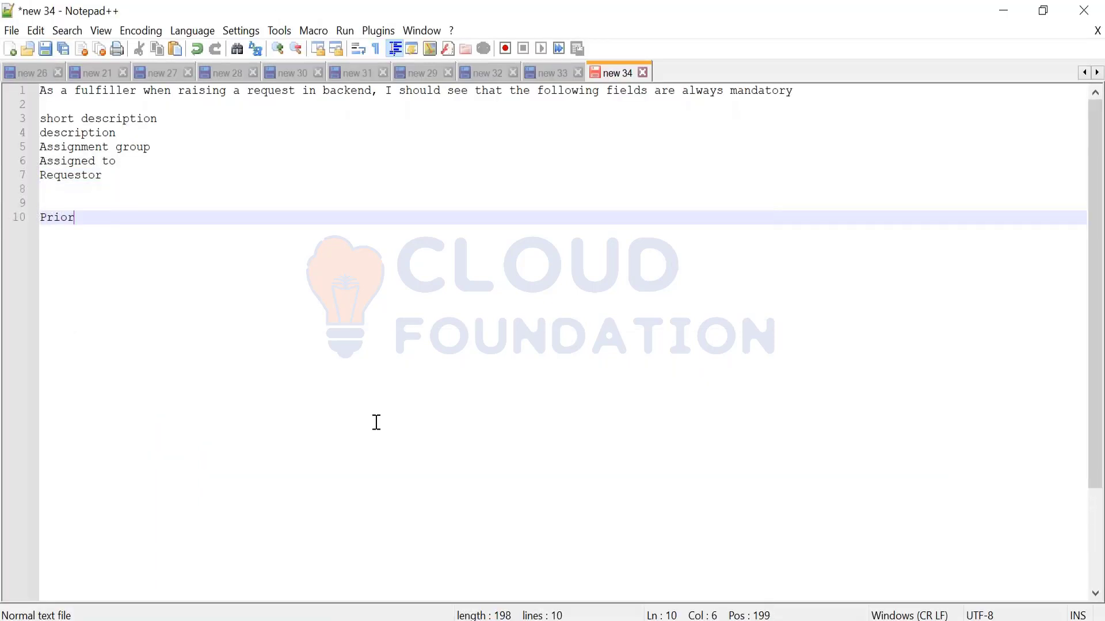
{"action": "type", "text": "ity == Impace"}
{"action": "key", "text": "BackSpace"}
{"action": "type", "text": "t"}
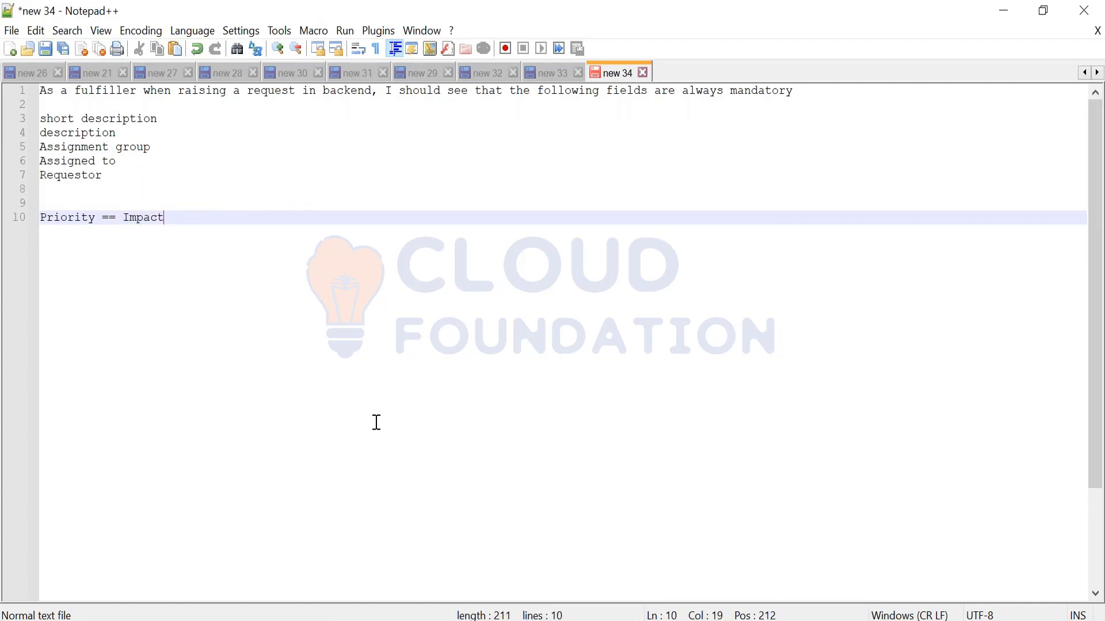
{"action": "type", "text": "+Urgency -1"}
{"action": "key", "text": "shift+Home"}
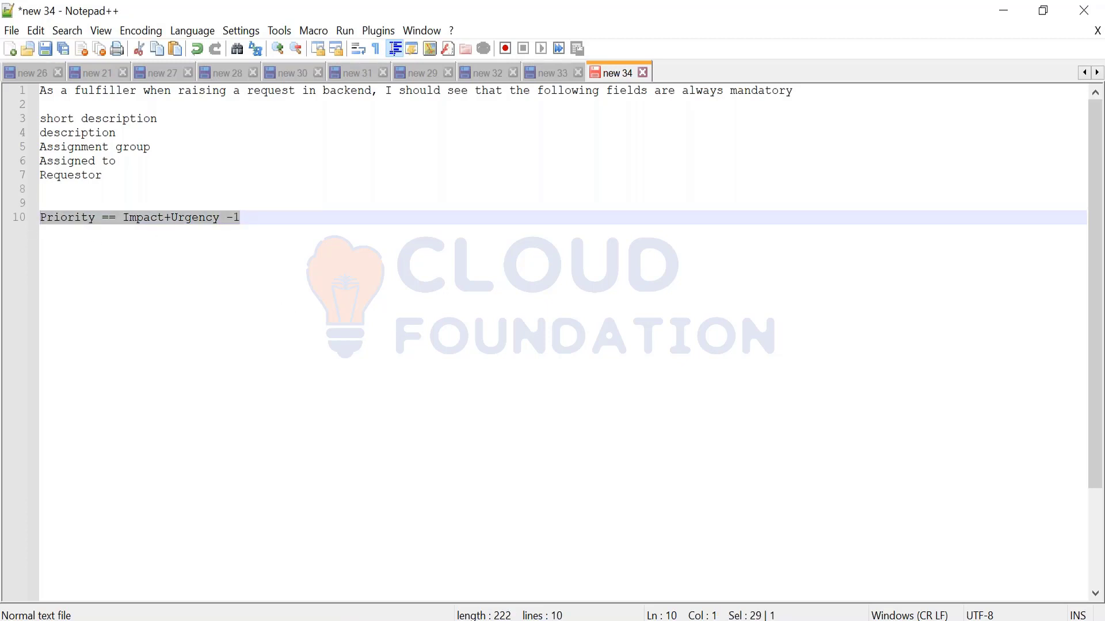
Switch back to ServiceNow and examine the Impact, Urgency and Priority combinations in the Priority Data Lookups list
{"action": "key", "text": "alt+Tab"}
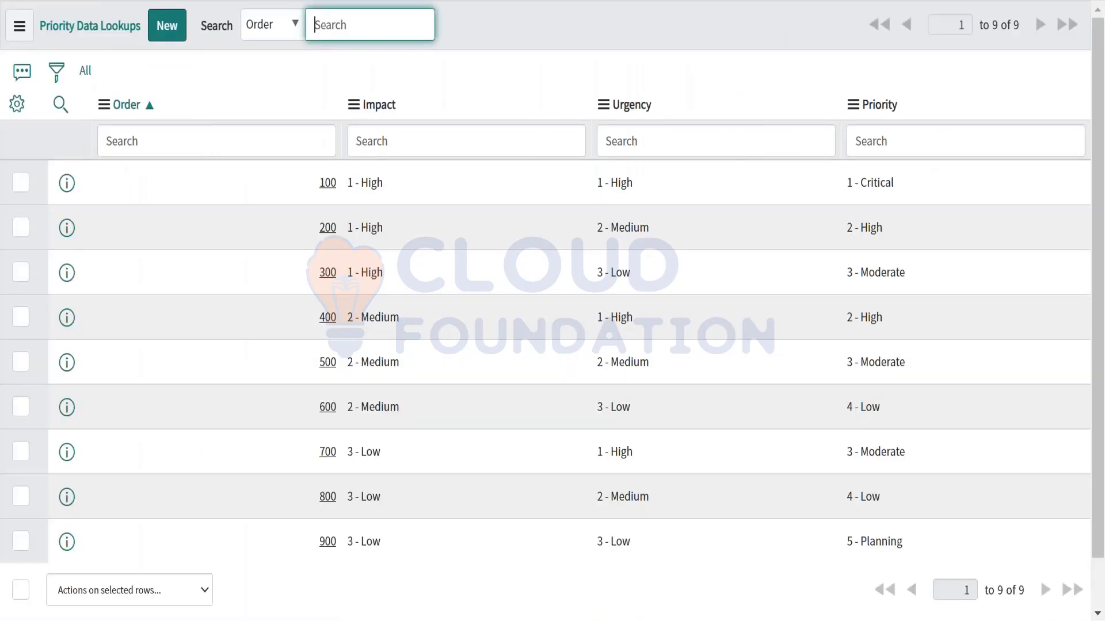
{"action": "scroll", "coordinate": [339, 282], "scroll_direction": "down", "scroll_amount": 1}
{"action": "scroll", "coordinate": [341, 281], "scroll_direction": "down", "scroll_amount": 1}
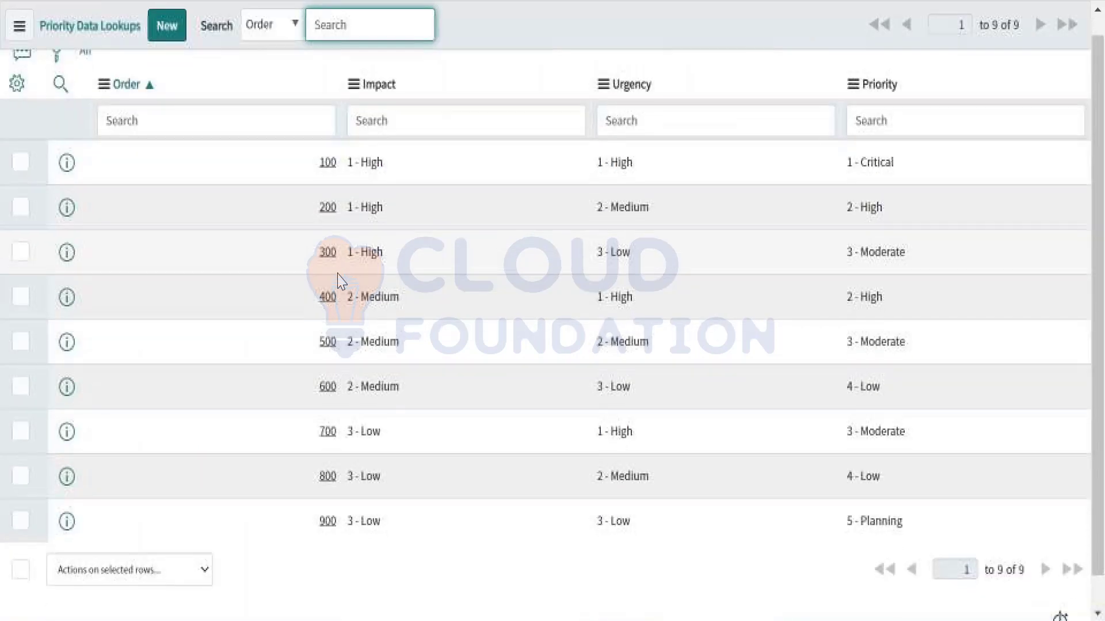
{"action": "scroll", "coordinate": [342, 282], "scroll_direction": "up", "scroll_amount": 2}
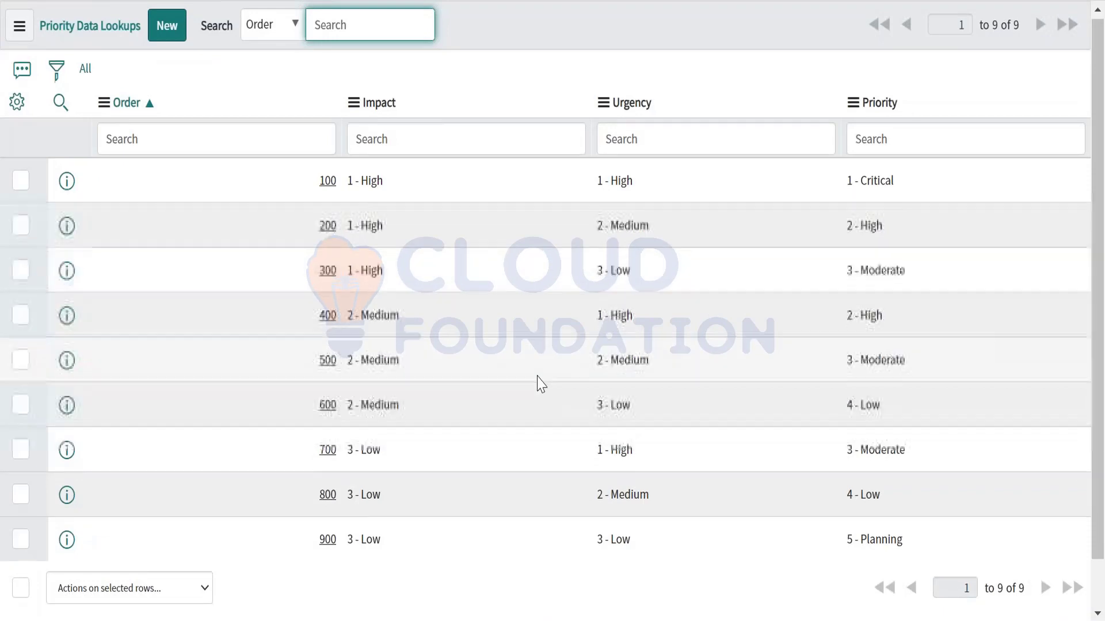
{"action": "scroll", "coordinate": [537, 382], "scroll_direction": "down", "scroll_amount": 1}
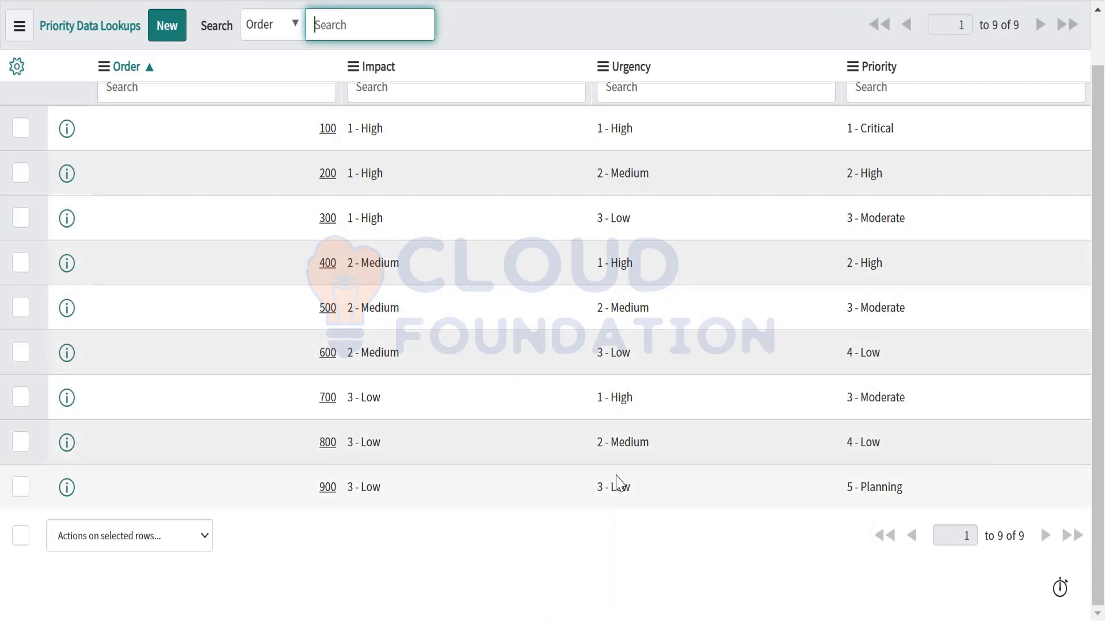
{"action": "scroll", "coordinate": [618, 483], "scroll_direction": "up", "scroll_amount": 1}
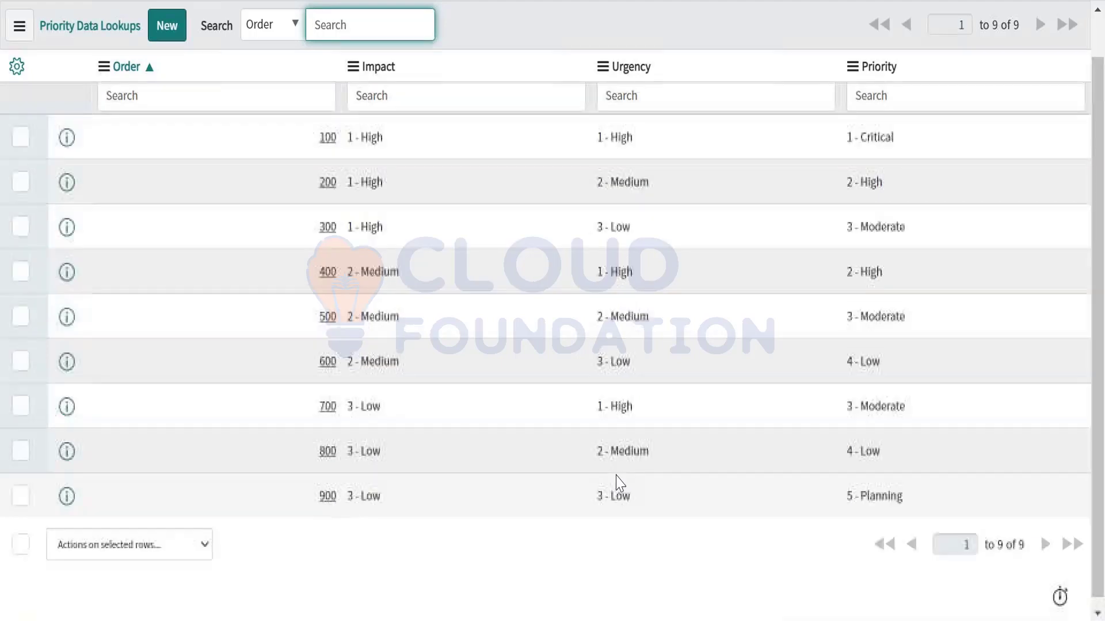
{"action": "scroll", "coordinate": [618, 483], "scroll_direction": "down", "scroll_amount": 1}
{"action": "scroll", "coordinate": [619, 483], "scroll_direction": "up", "scroll_amount": 1}
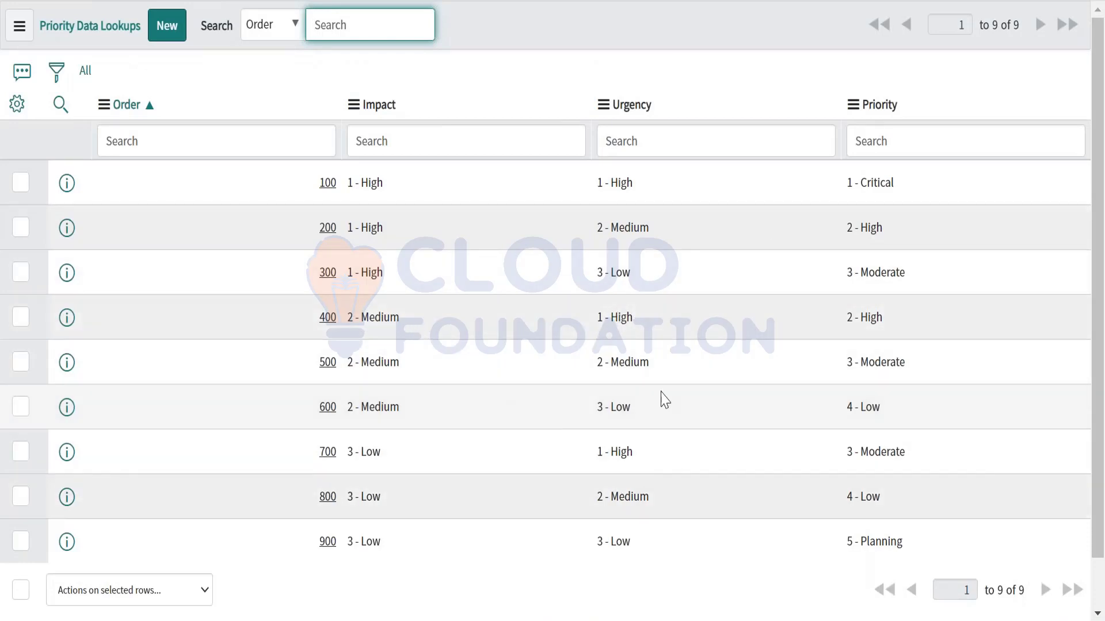
Compare the Impact, Urgency and Priority of the order 500 lookup rule with the values on record ASS0001005
{"action": "double_click", "coordinate": [357, 361]}
{"action": "left_click_drag", "start_coordinate": [357, 361], "coordinate": [388, 363]}
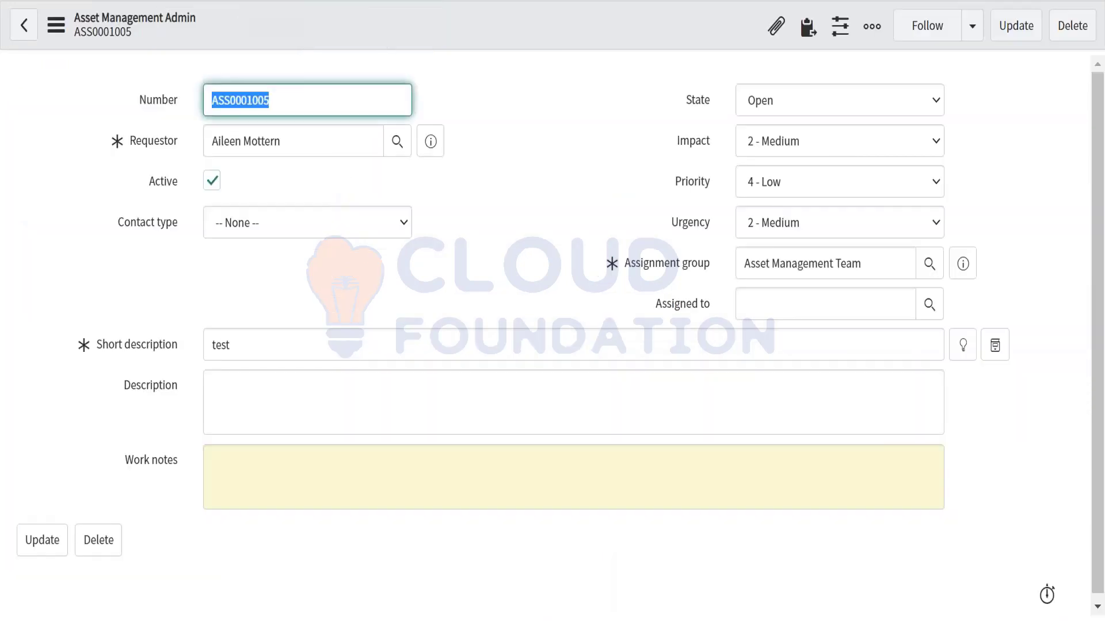
{"action": "mouse_move", "coordinate": [692, 184]}
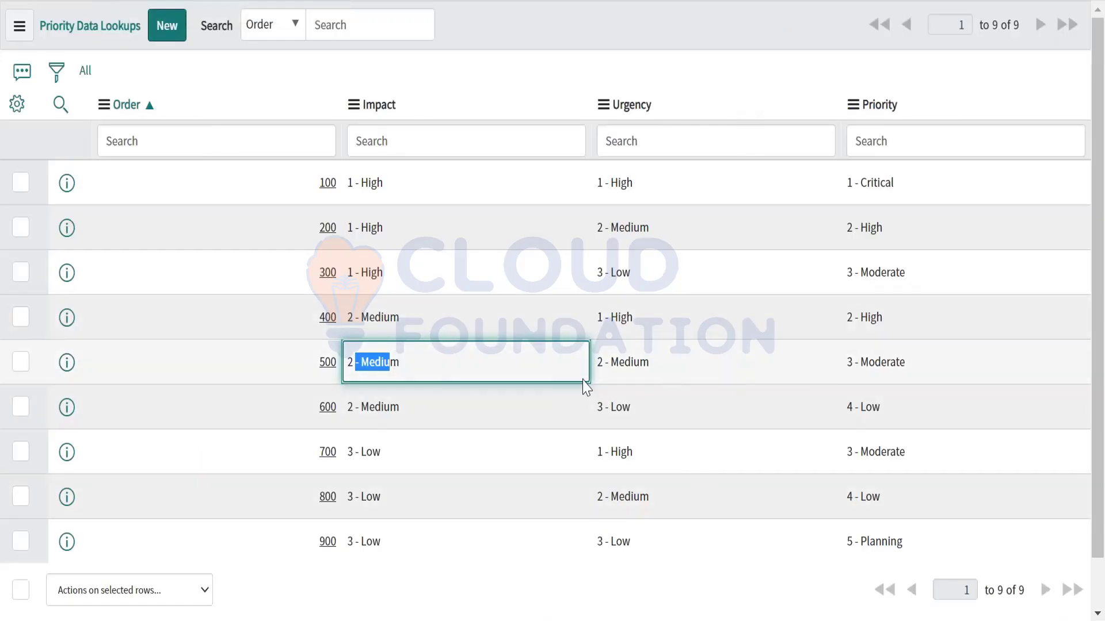
{"action": "left_click", "coordinate": [604, 364]}
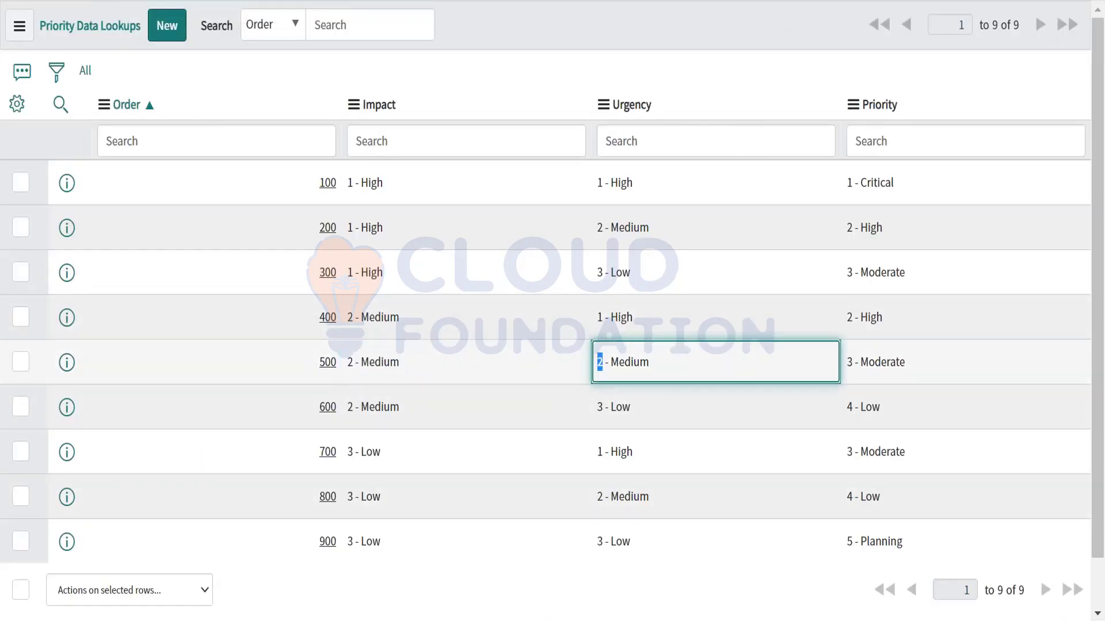
{"action": "left_click", "coordinate": [864, 352]}
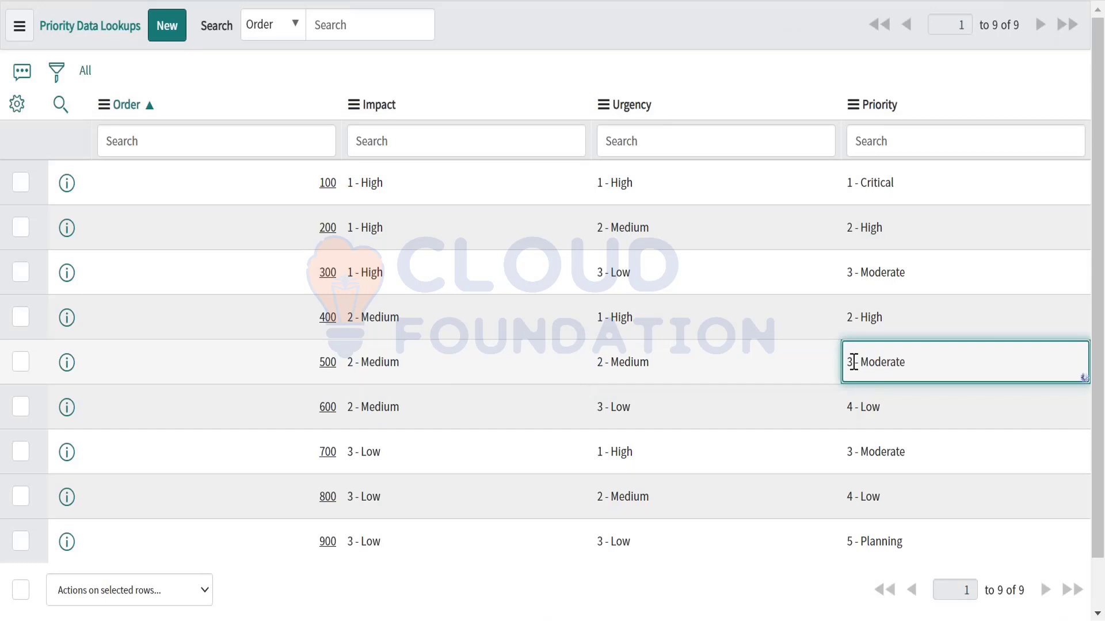
{"action": "double_click", "coordinate": [365, 382]}
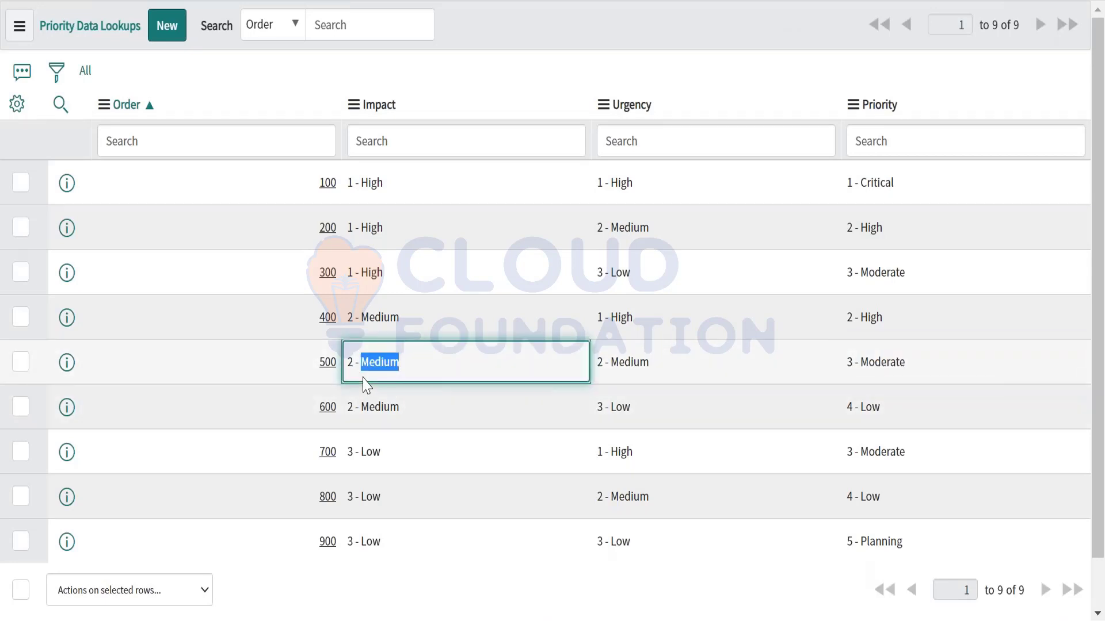
{"action": "key", "text": "Escape"}
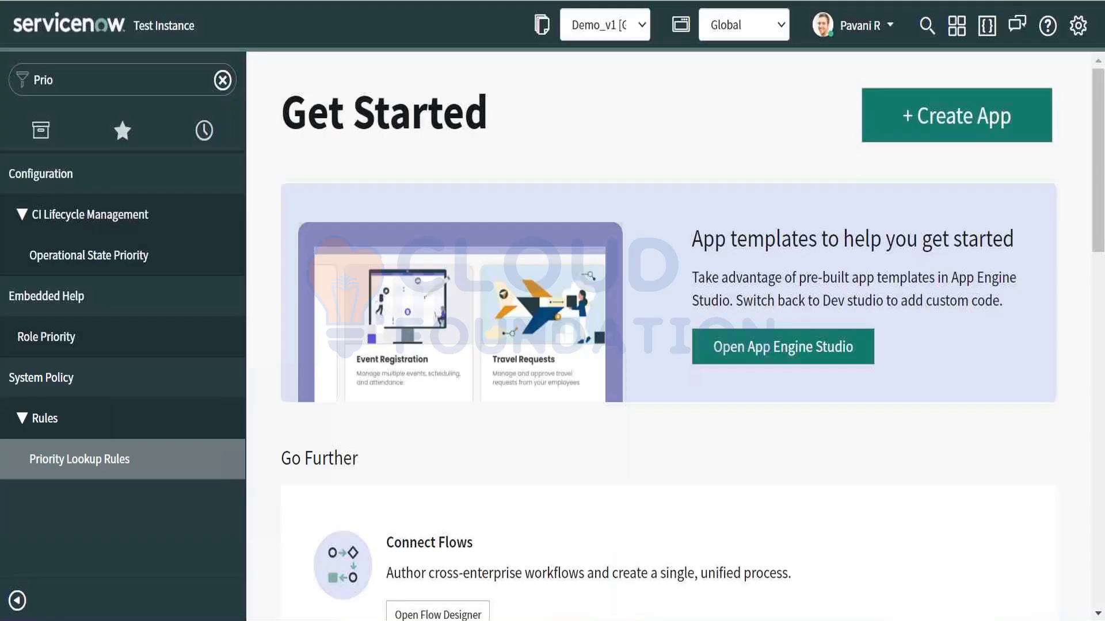
Filter the application navigator for "Ass" and open the Asset Management Admins list
{"action": "double_click", "coordinate": [81, 77]}
{"action": "key", "text": "BackSpace"}
{"action": "type", "text": "Ass"}
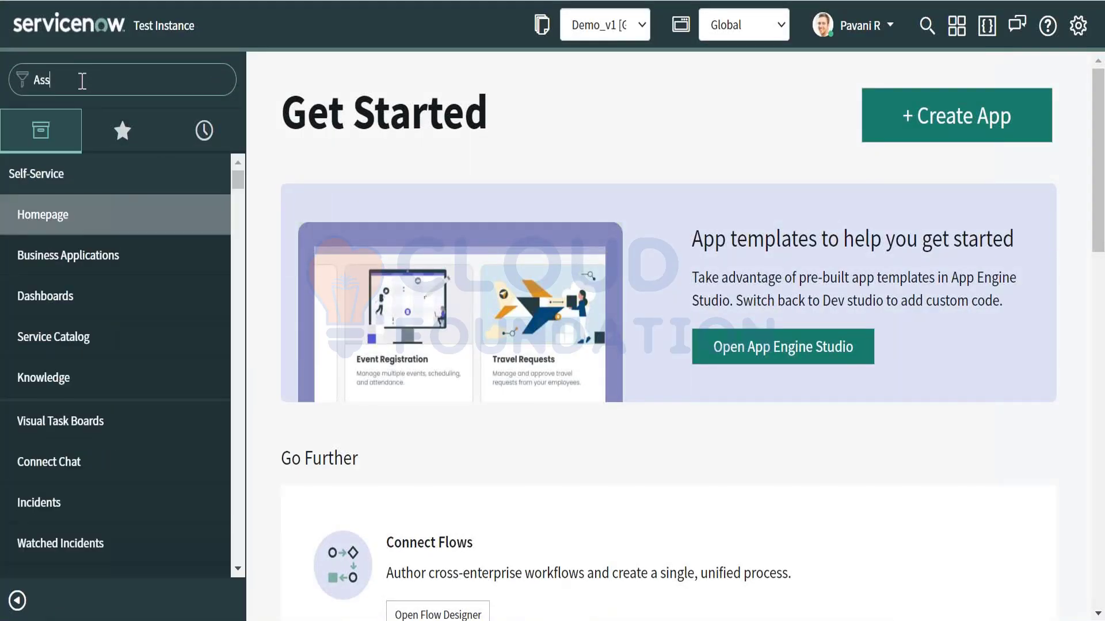
{"action": "left_click", "coordinate": [67, 345]}
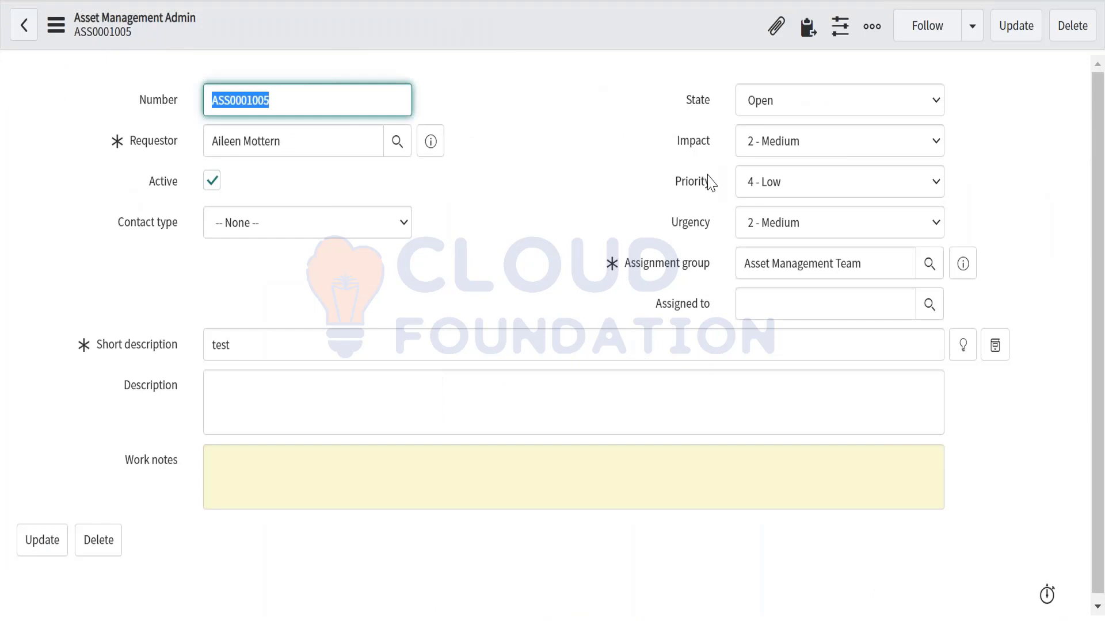
Review the Impact, Priority and Urgency fields on record ASS0001005
{"action": "mouse_move", "coordinate": [694, 141]}
{"action": "left_click_drag", "start_coordinate": [681, 183], "coordinate": [712, 183]}
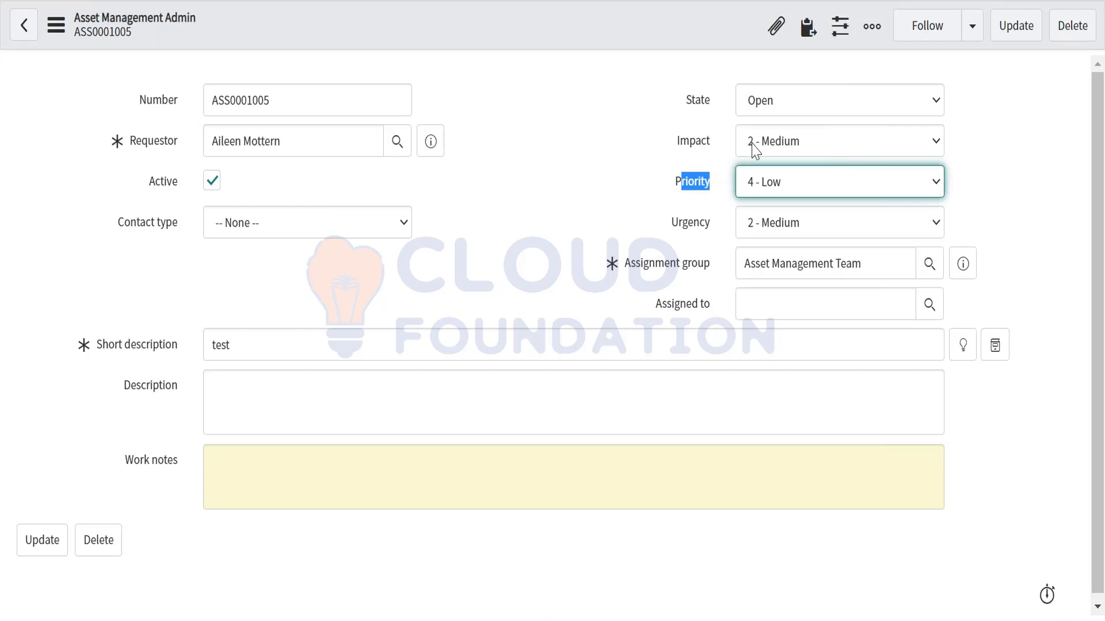
{"action": "left_click_drag", "start_coordinate": [660, 190], "coordinate": [715, 184]}
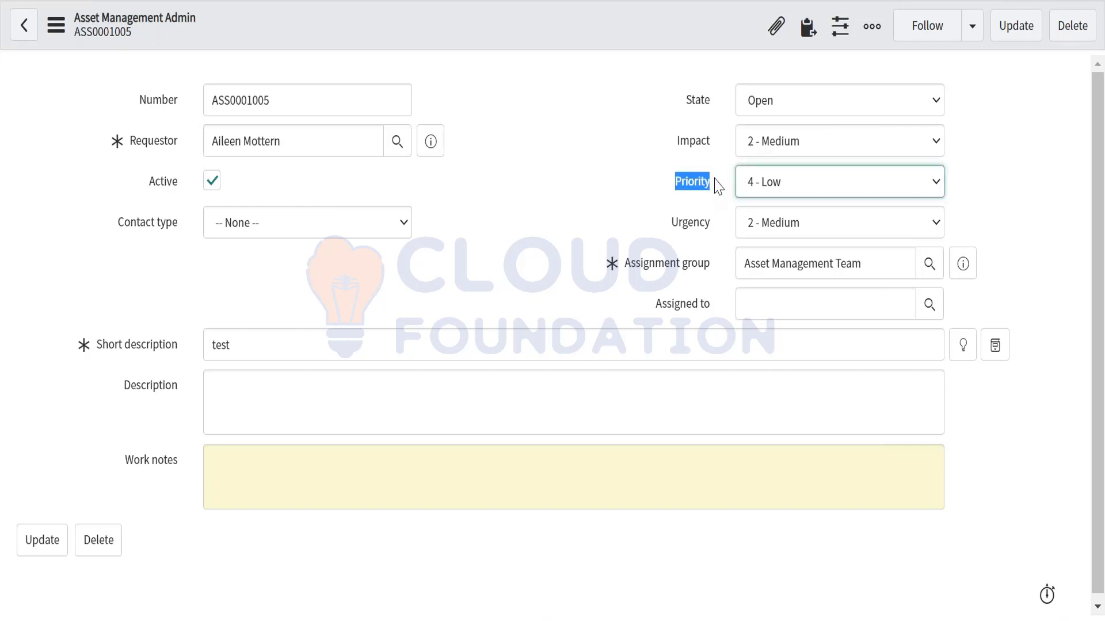
{"action": "left_click", "coordinate": [690, 223]}
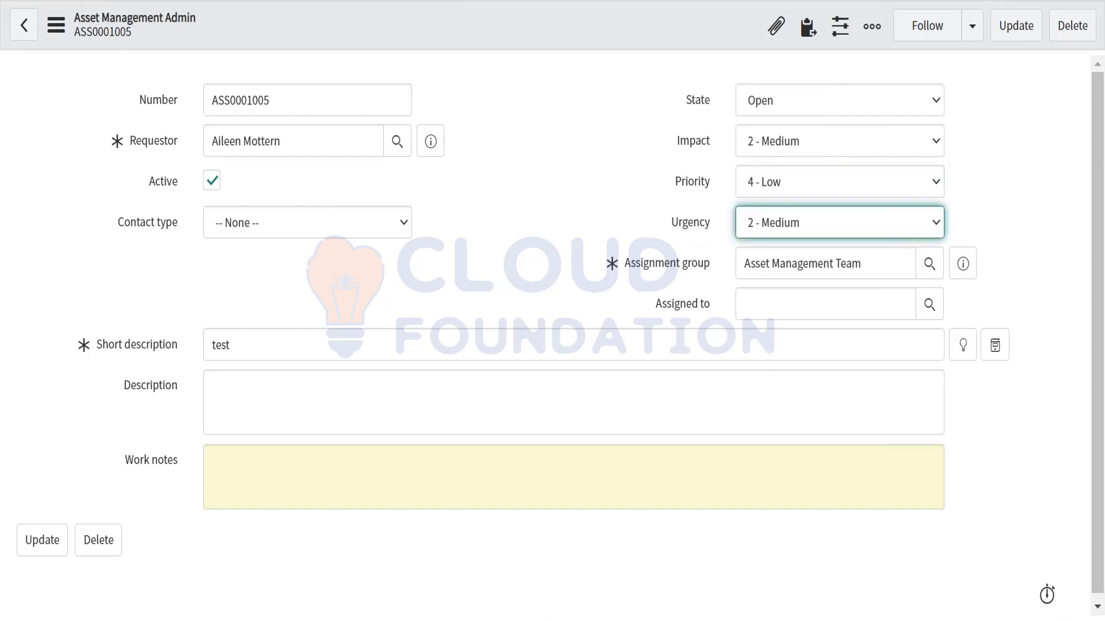
{"action": "mouse_move", "coordinate": [695, 221]}
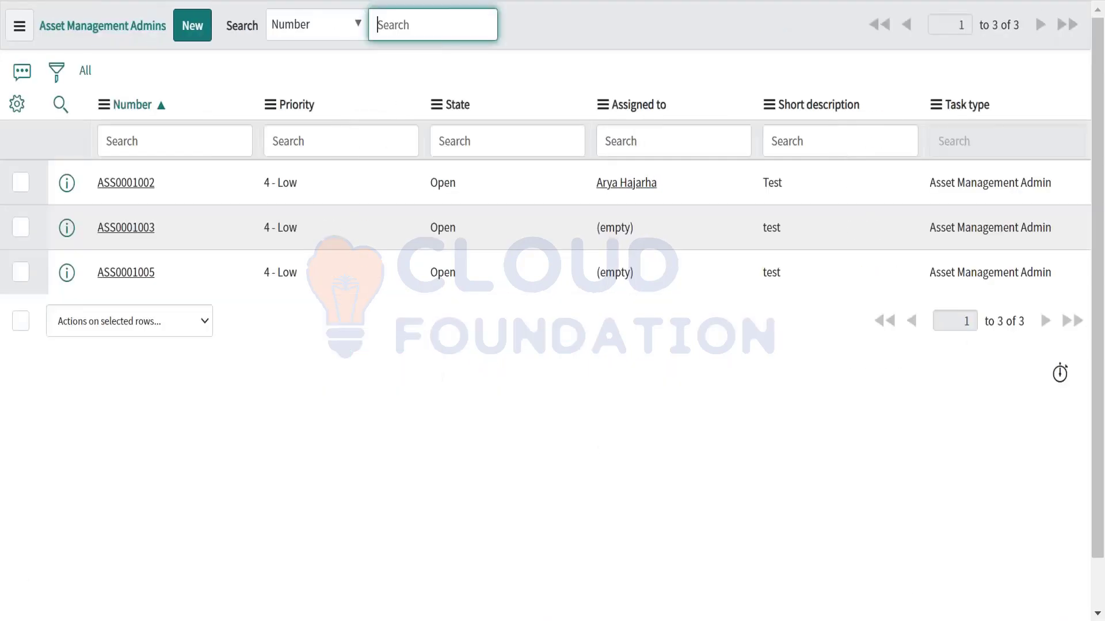
Start a new Asset Management Admin record and try Priority 3 - Moderate and 1 - Critical
{"action": "left_click", "coordinate": [199, 32]}
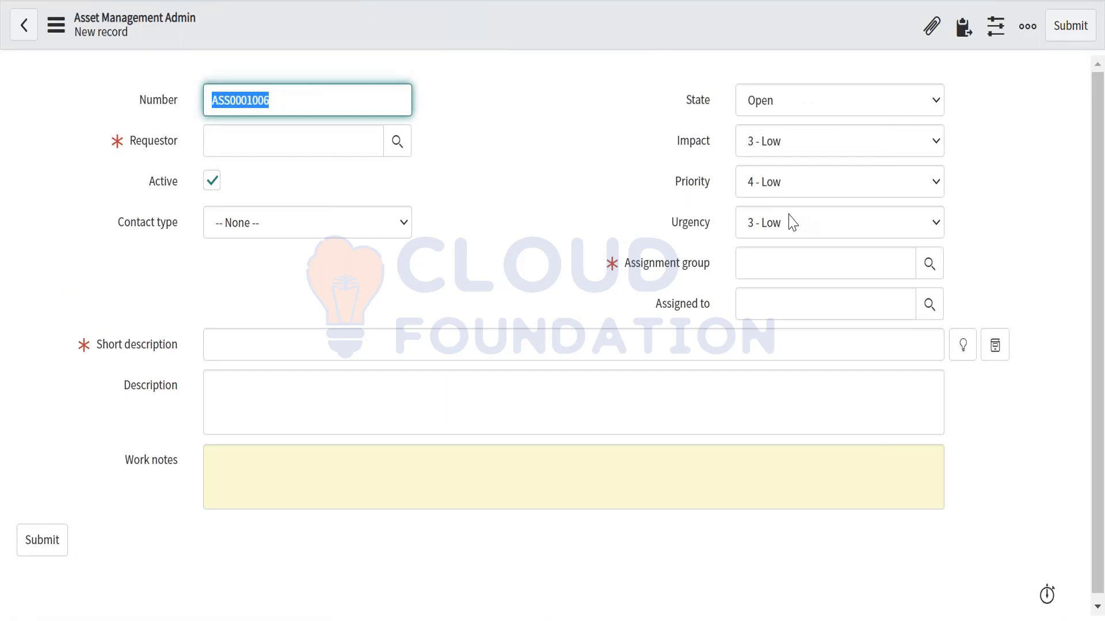
{"action": "left_click", "coordinate": [782, 183]}
{"action": "left_click", "coordinate": [769, 290]}
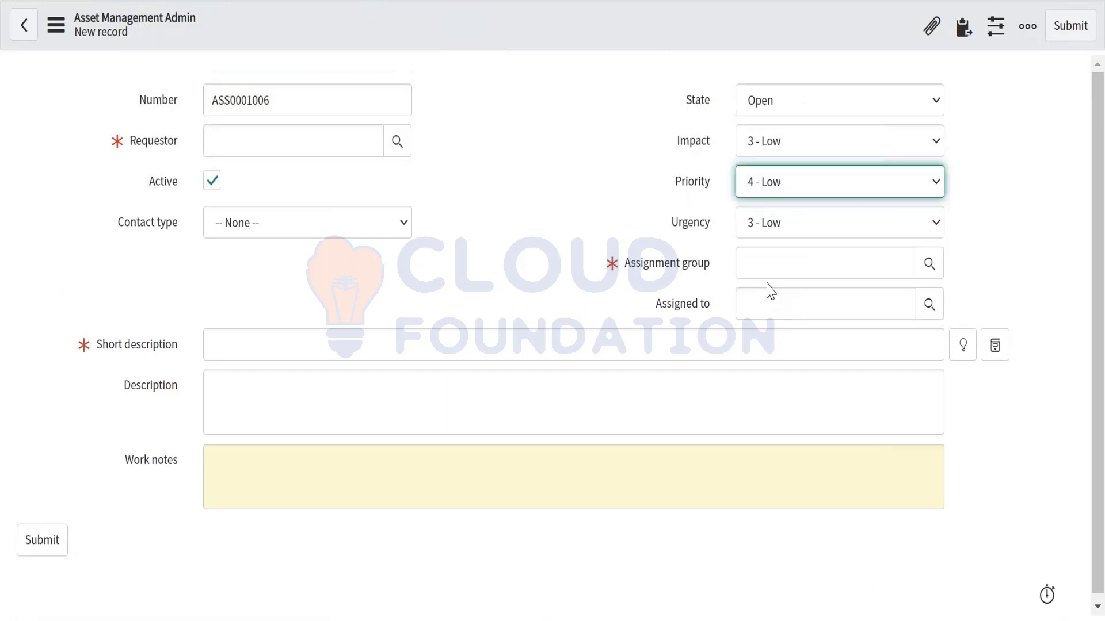
{"action": "left_click", "coordinate": [769, 187]}
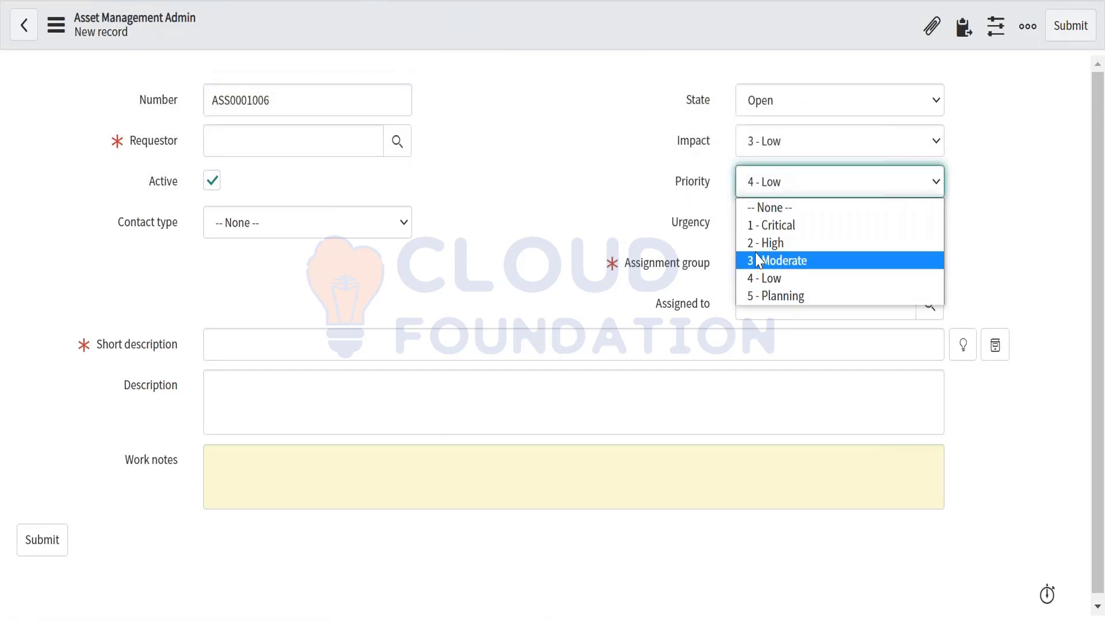
{"action": "left_click", "coordinate": [766, 260]}
{"action": "left_click", "coordinate": [767, 191]}
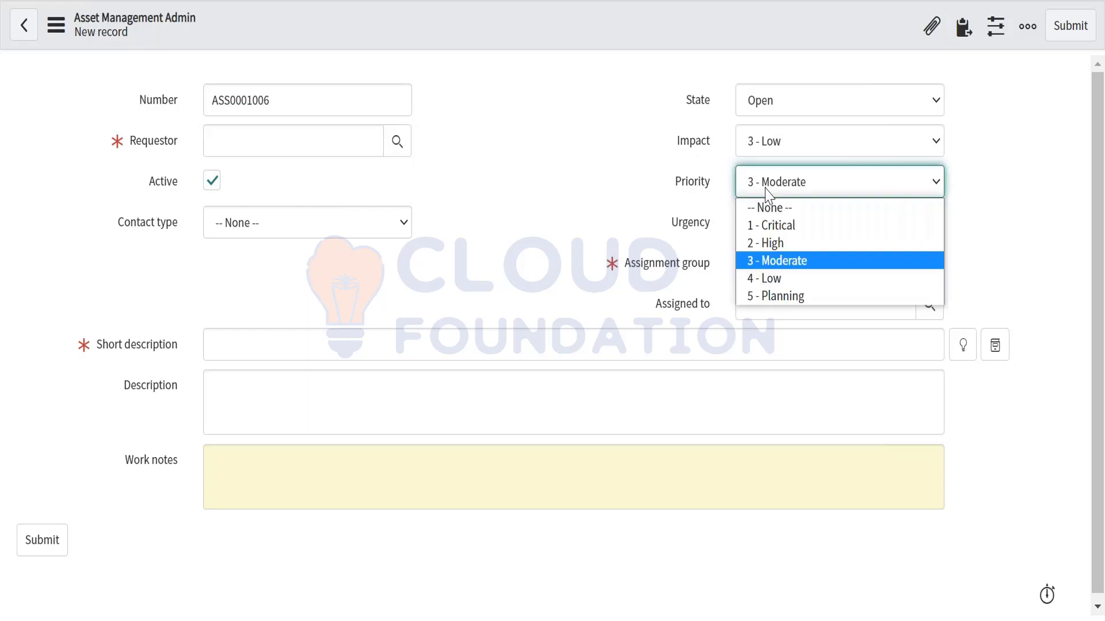
{"action": "left_click", "coordinate": [768, 225]}
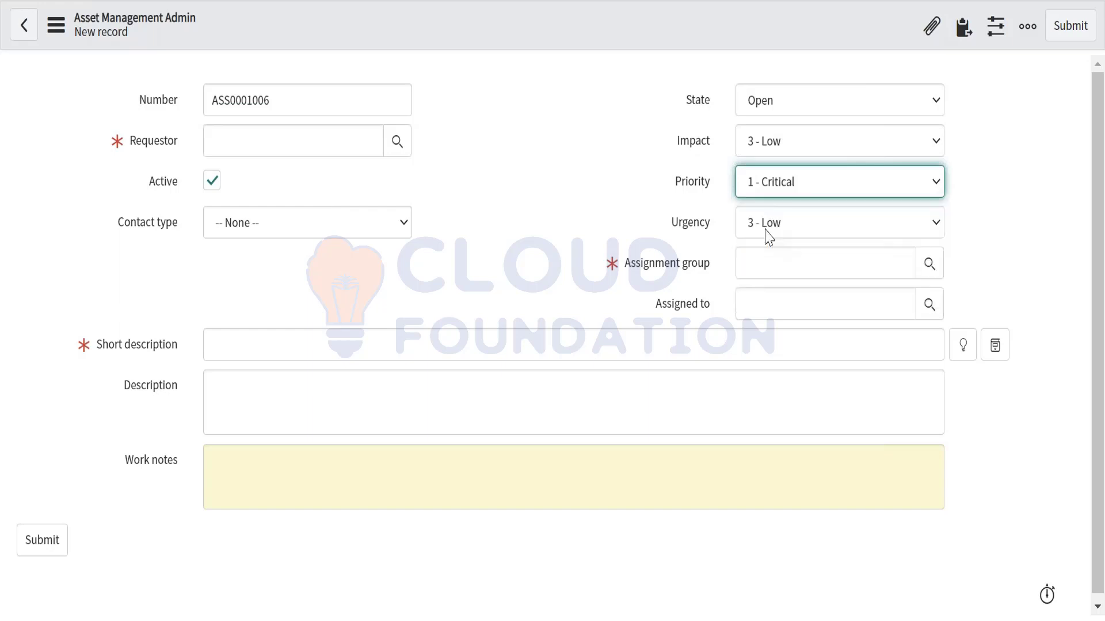
Open the Priority field's dictionary entry, discarding the unsaved record, and check its default value
{"action": "right_click", "coordinate": [688, 180]}
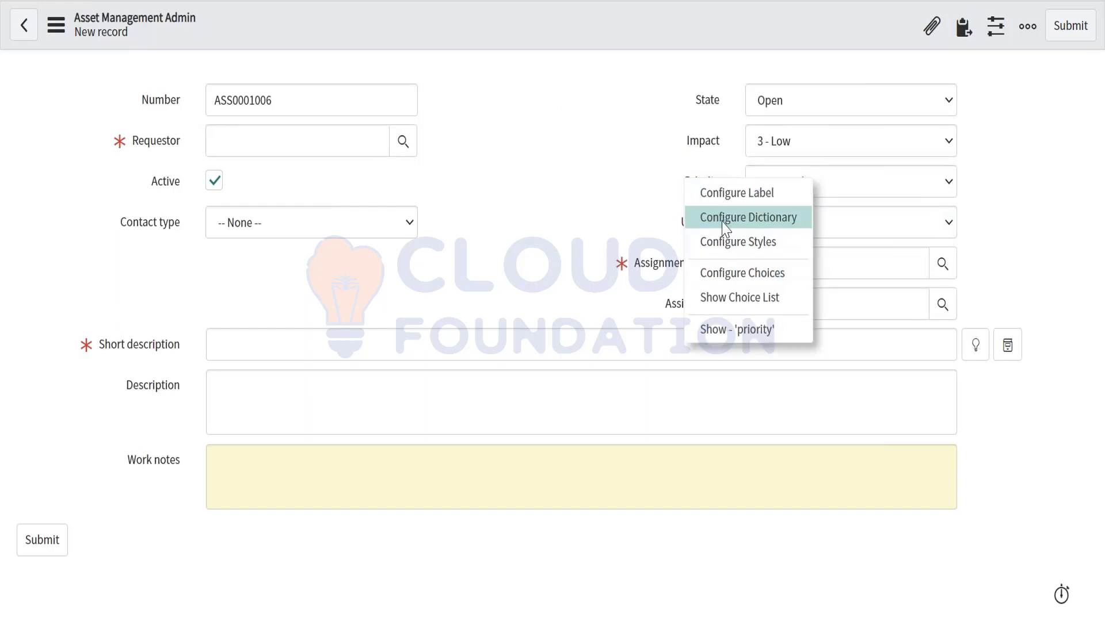
{"action": "left_click", "coordinate": [723, 222]}
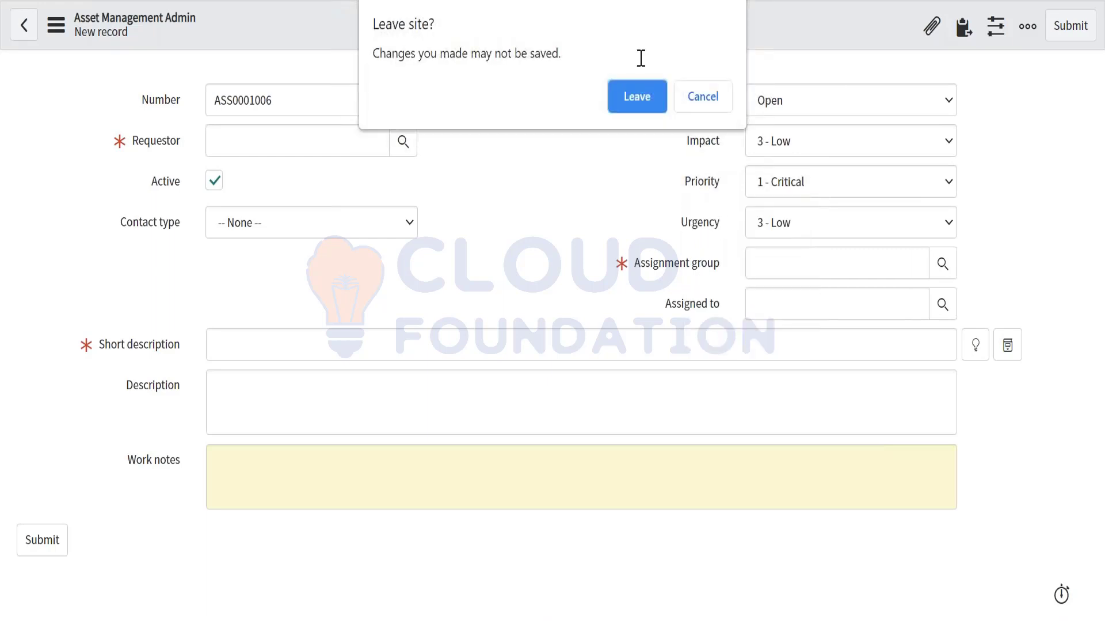
{"action": "left_click", "coordinate": [635, 106]}
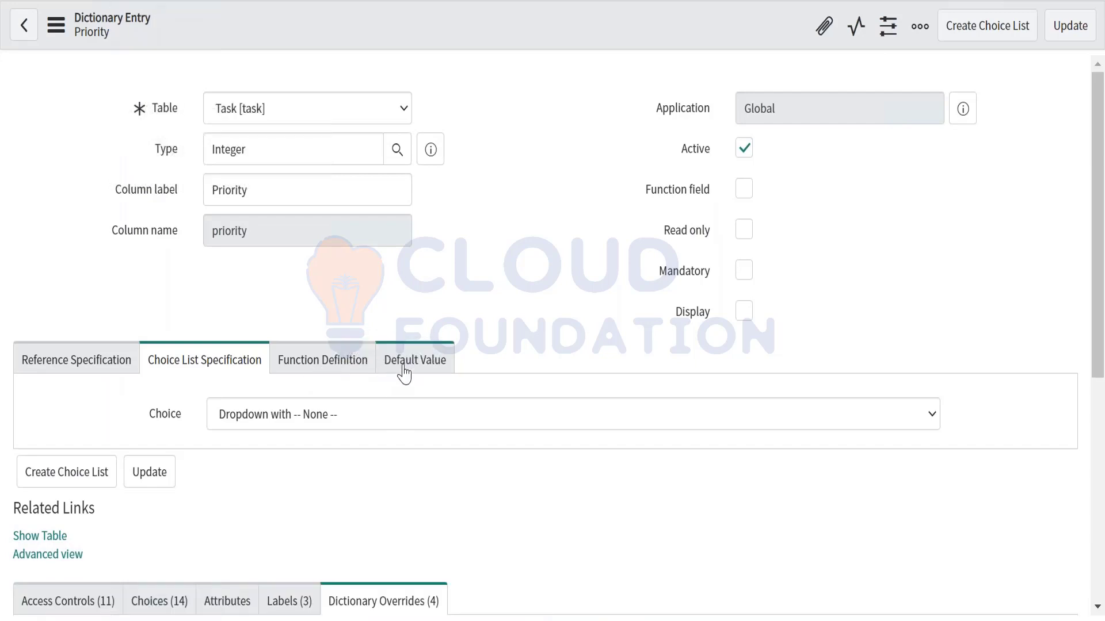
{"action": "left_click", "coordinate": [202, 452]}
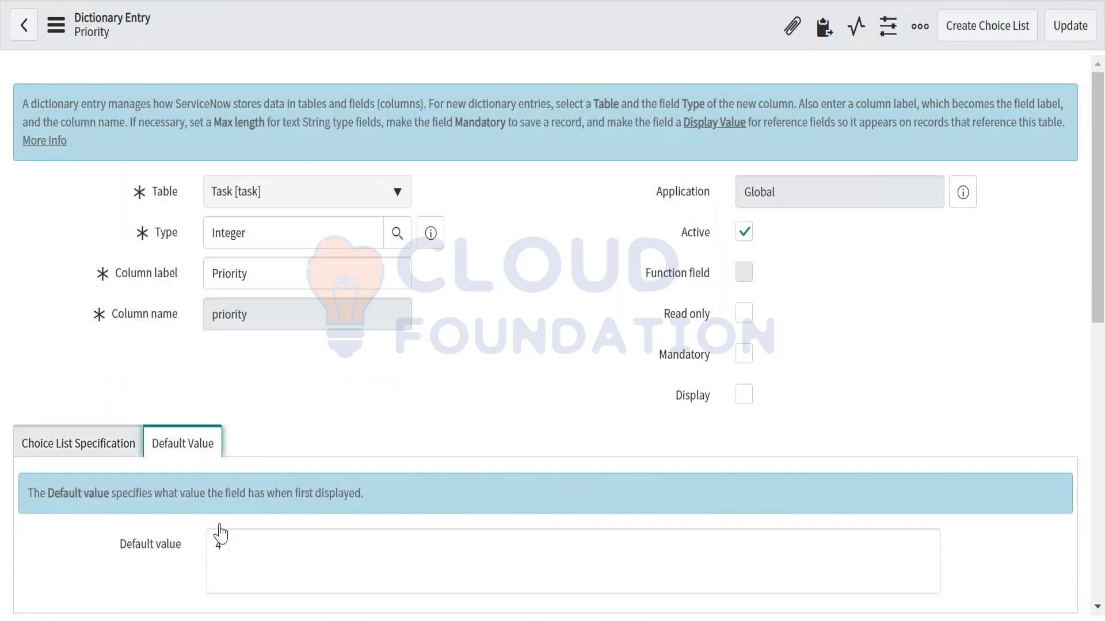
{"action": "left_click", "coordinate": [238, 554]}
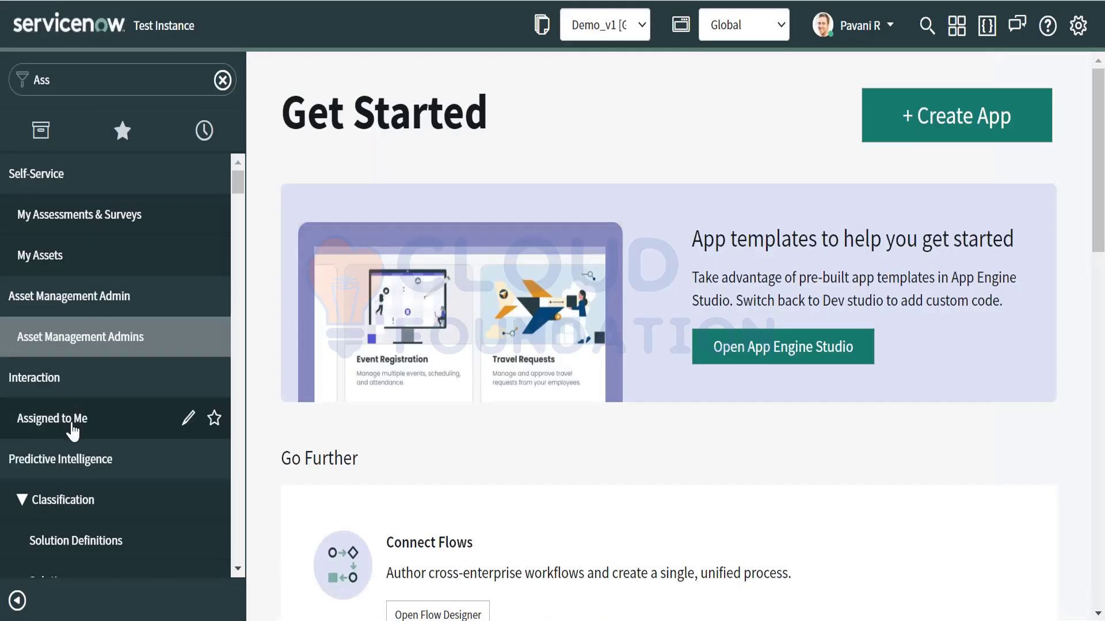
Reopen the Asset Management Admins list from the application navigator and start a new record
{"action": "scroll", "coordinate": [70, 436], "scroll_direction": "down", "scroll_amount": 3}
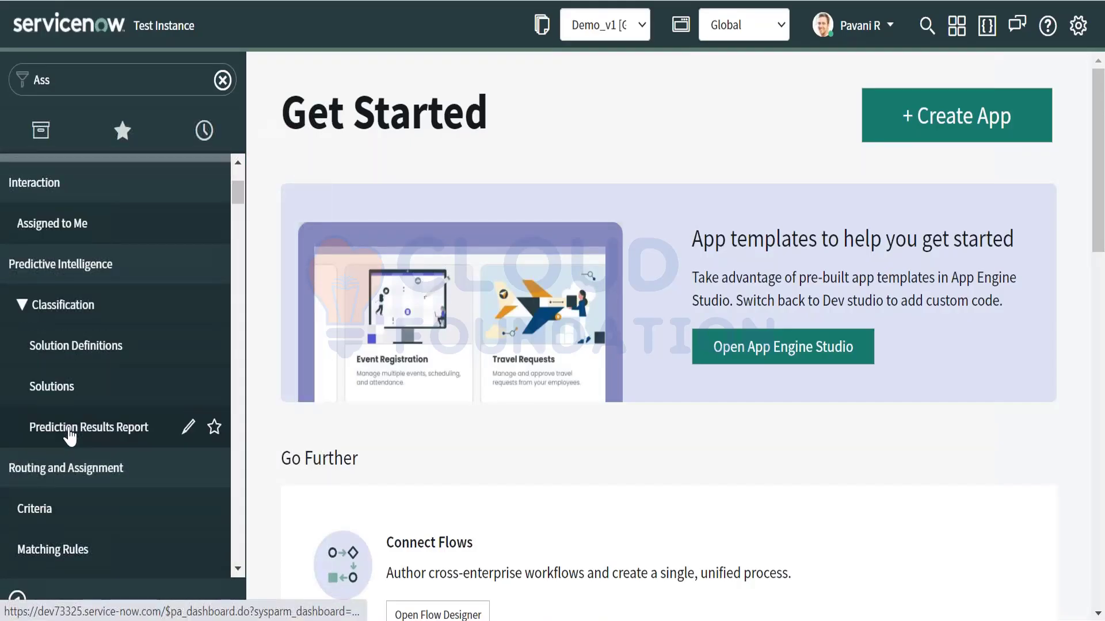
{"action": "scroll", "coordinate": [69, 435], "scroll_direction": "up", "scroll_amount": 3}
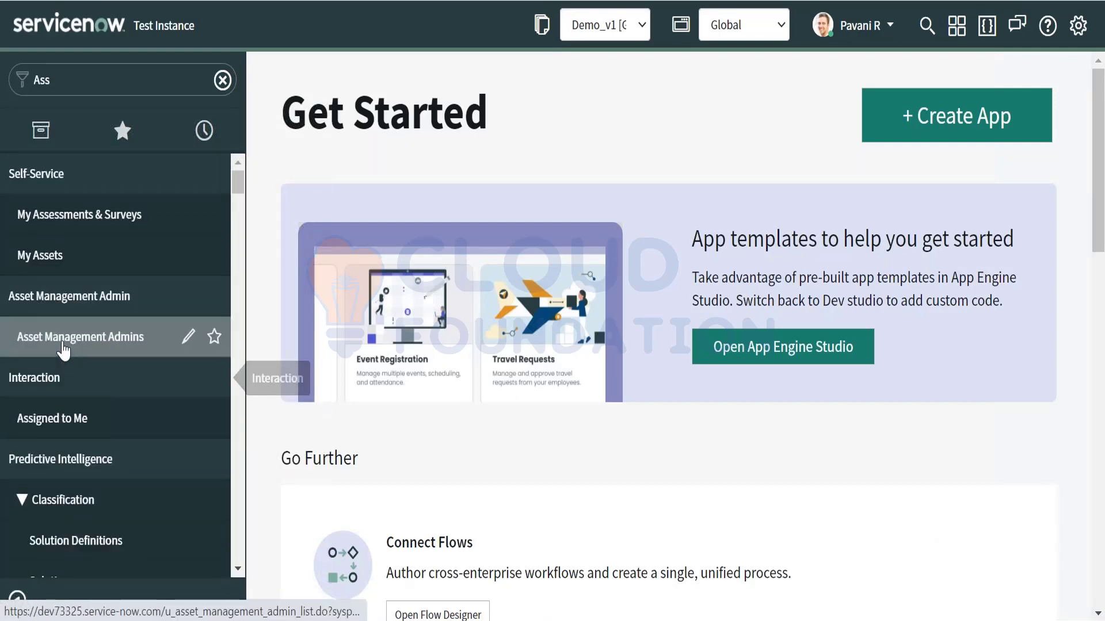
{"action": "left_click", "coordinate": [67, 320]}
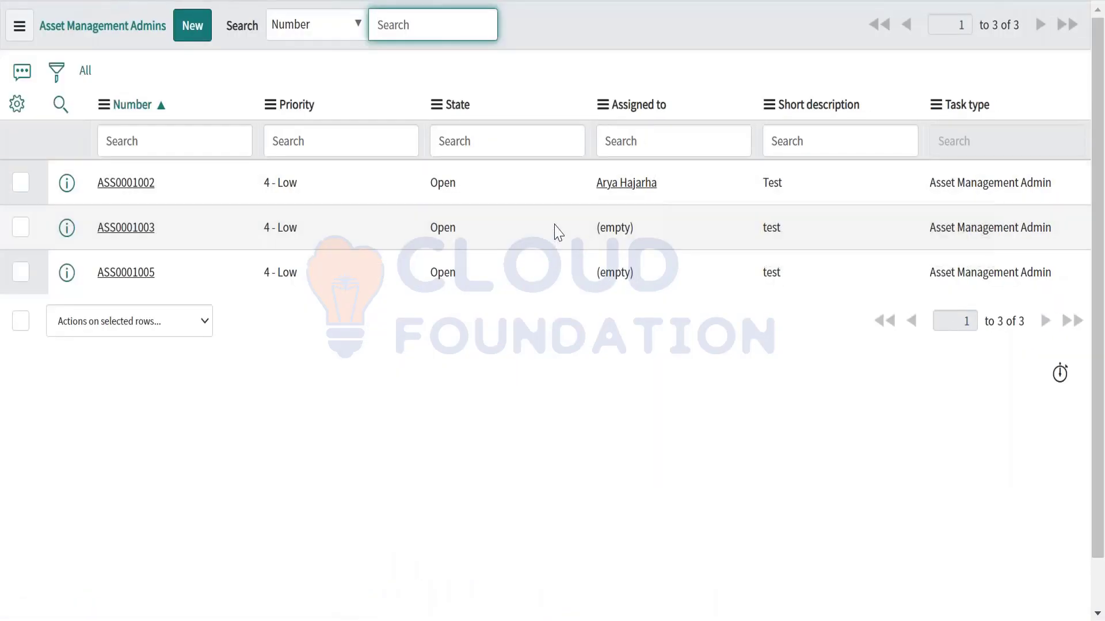
{"action": "left_click", "coordinate": [183, 32]}
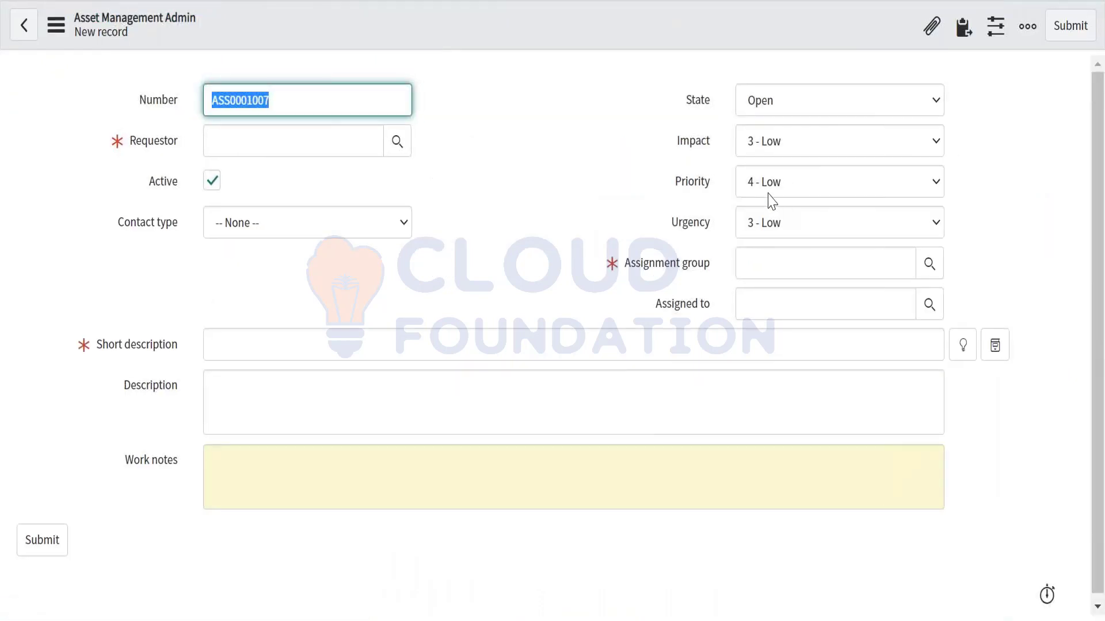
Enter "test text" as the new record's short description
{"action": "left_click", "coordinate": [245, 343]}
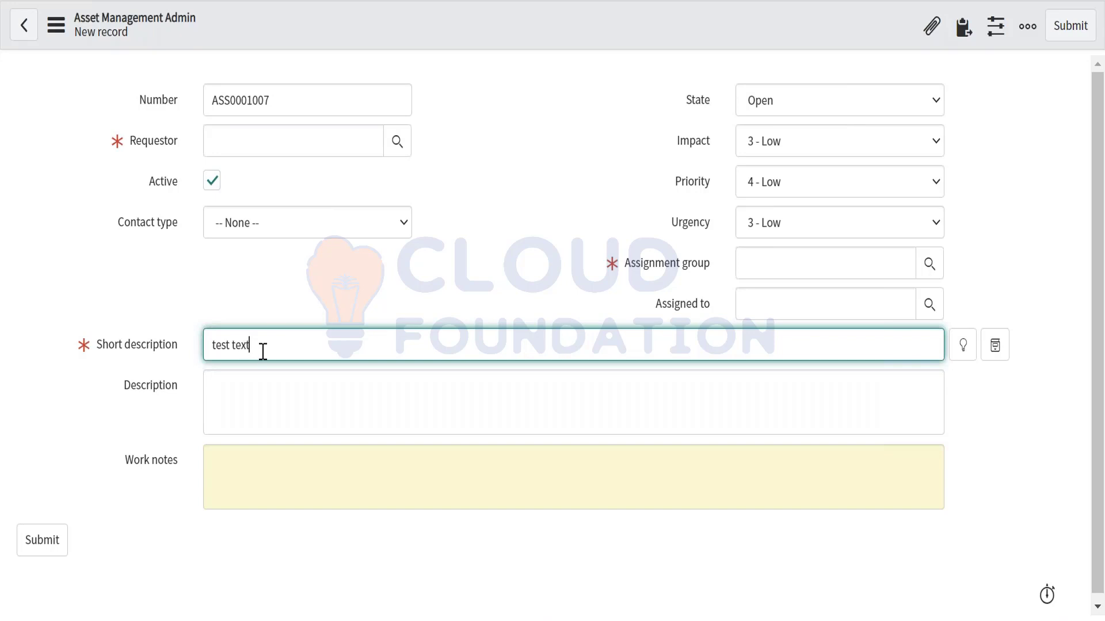
{"action": "left_click_drag", "start_coordinate": [262, 351], "coordinate": [182, 352]}
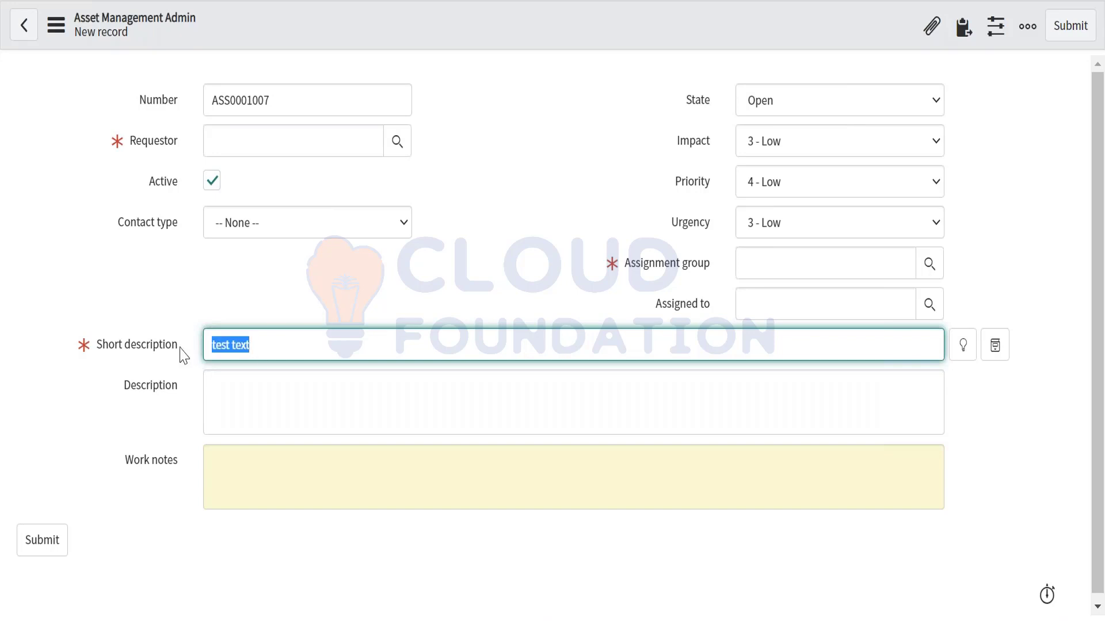
{"action": "left_click", "coordinate": [213, 346]}
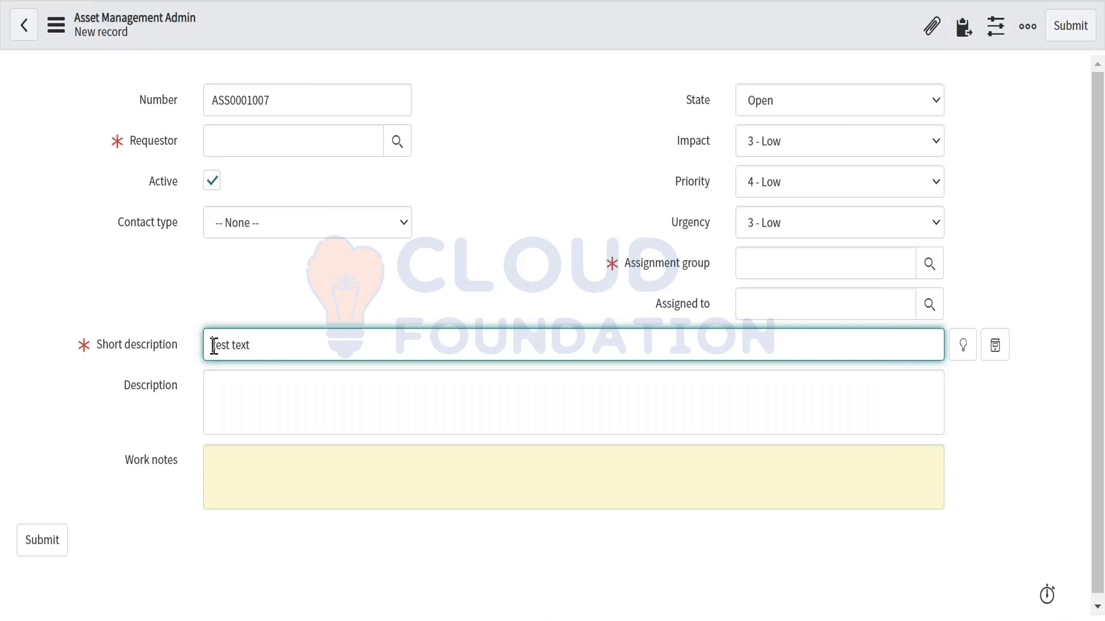
Inspect the short description field's value through its label prompt, cancelling the prompt without editing
{"action": "left_click_drag", "start_coordinate": [213, 345], "coordinate": [282, 355]}
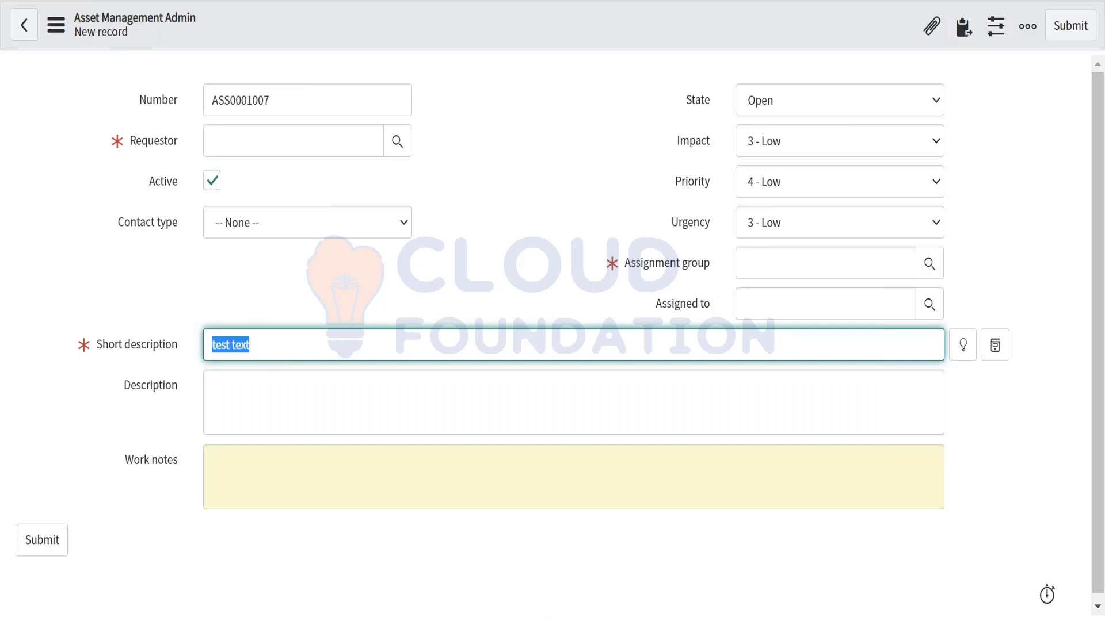
{"action": "double_click", "coordinate": [122, 344]}
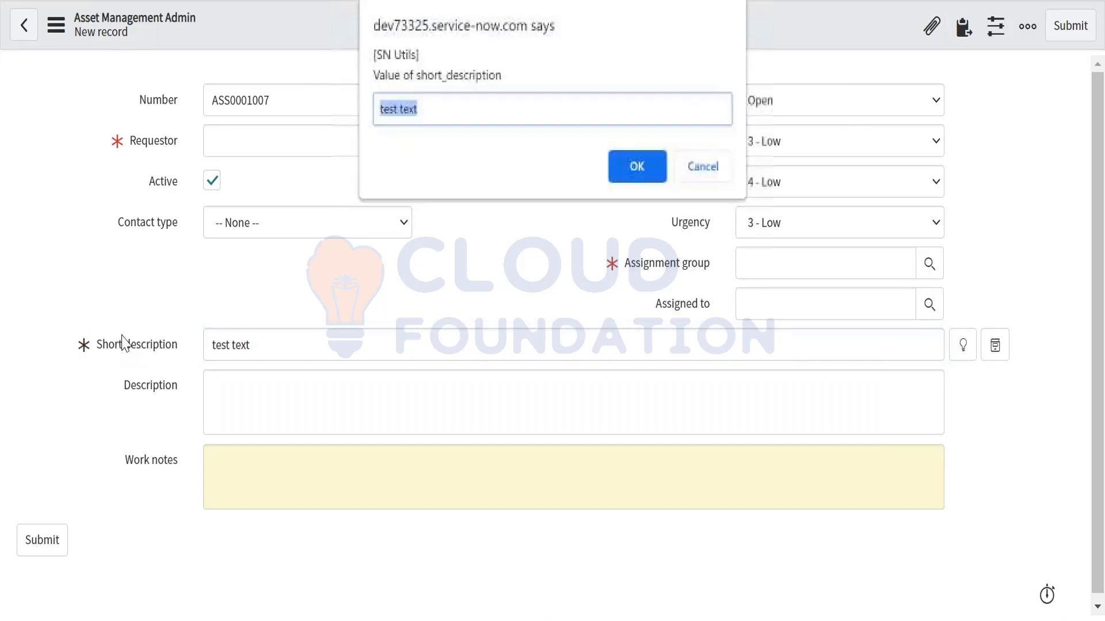
{"action": "left_click", "coordinate": [696, 177]}
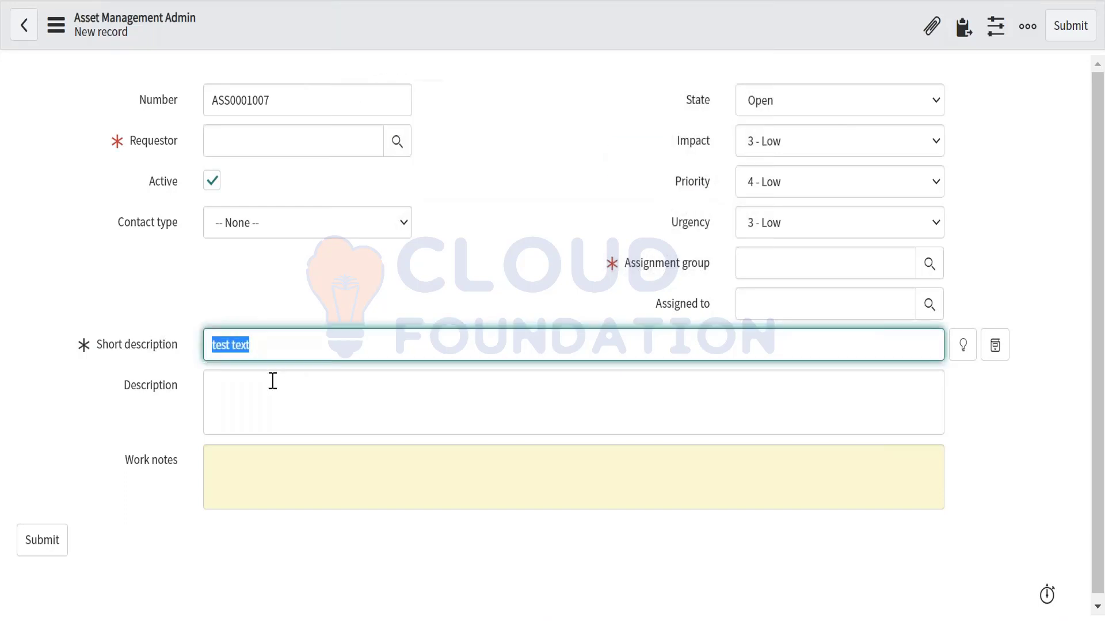
{"action": "double_click", "coordinate": [262, 351]}
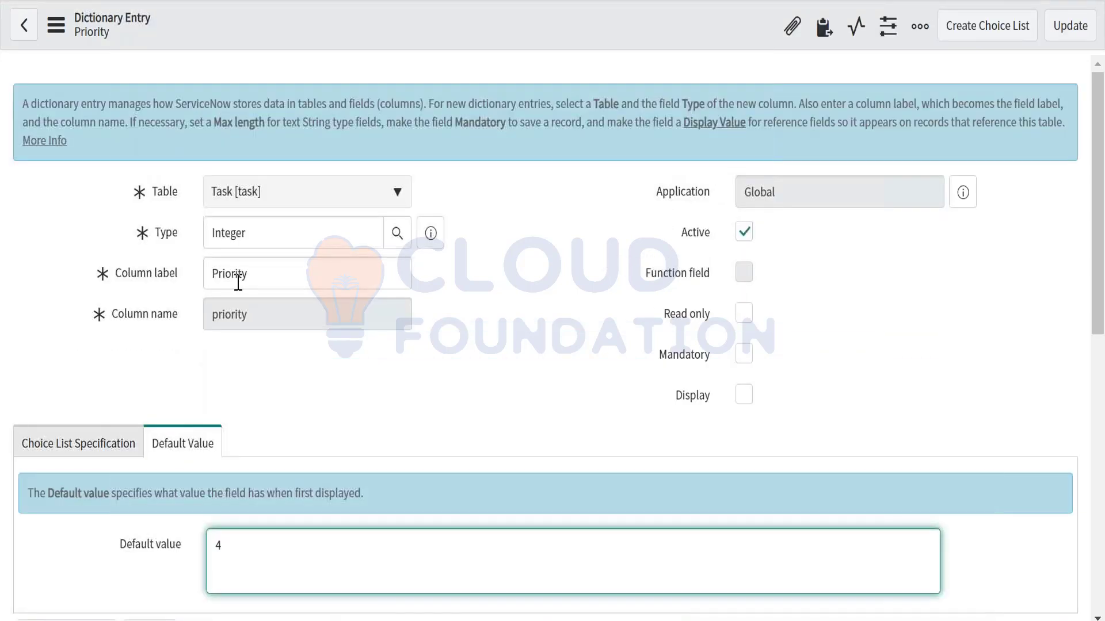
Clear the default value in the Task table's Priority dictionary entry and save the entry
{"action": "scroll", "coordinate": [233, 288], "scroll_direction": "down", "scroll_amount": 3}
{"action": "scroll", "coordinate": [233, 288], "scroll_direction": "up", "scroll_amount": 3}
{"action": "scroll", "coordinate": [241, 376], "scroll_direction": "down", "scroll_amount": 3}
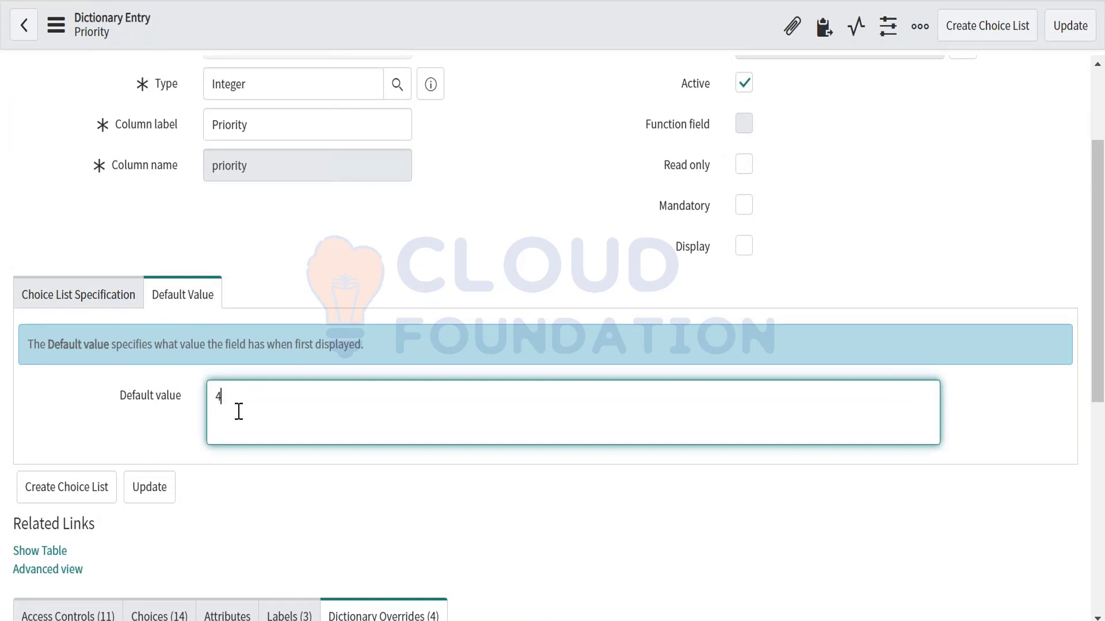
{"action": "right_click", "coordinate": [467, 30]}
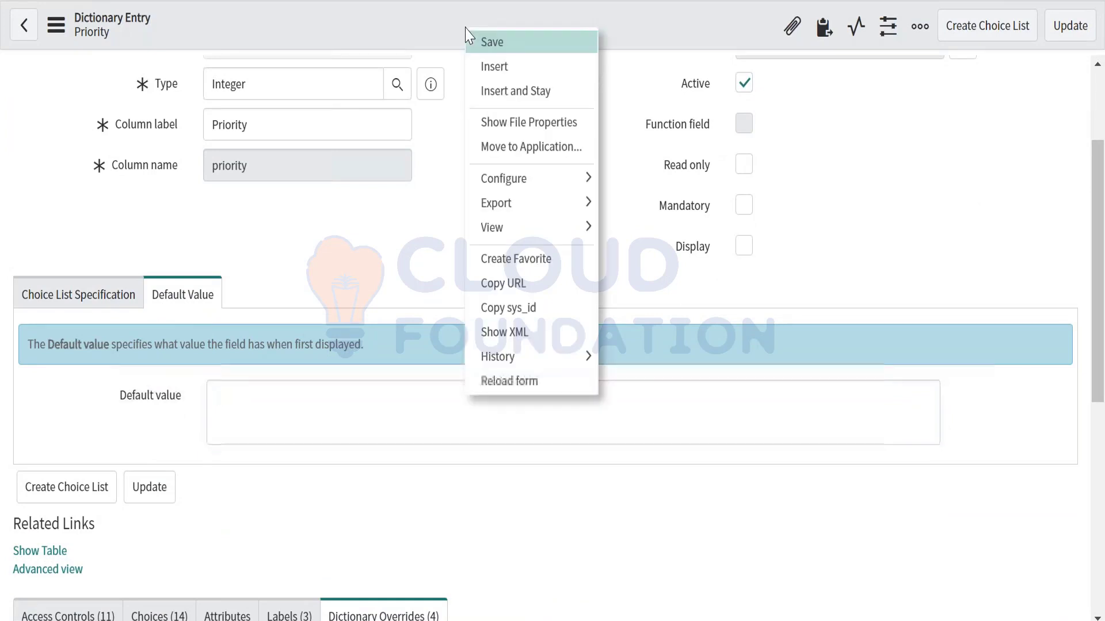
{"action": "left_click", "coordinate": [477, 44]}
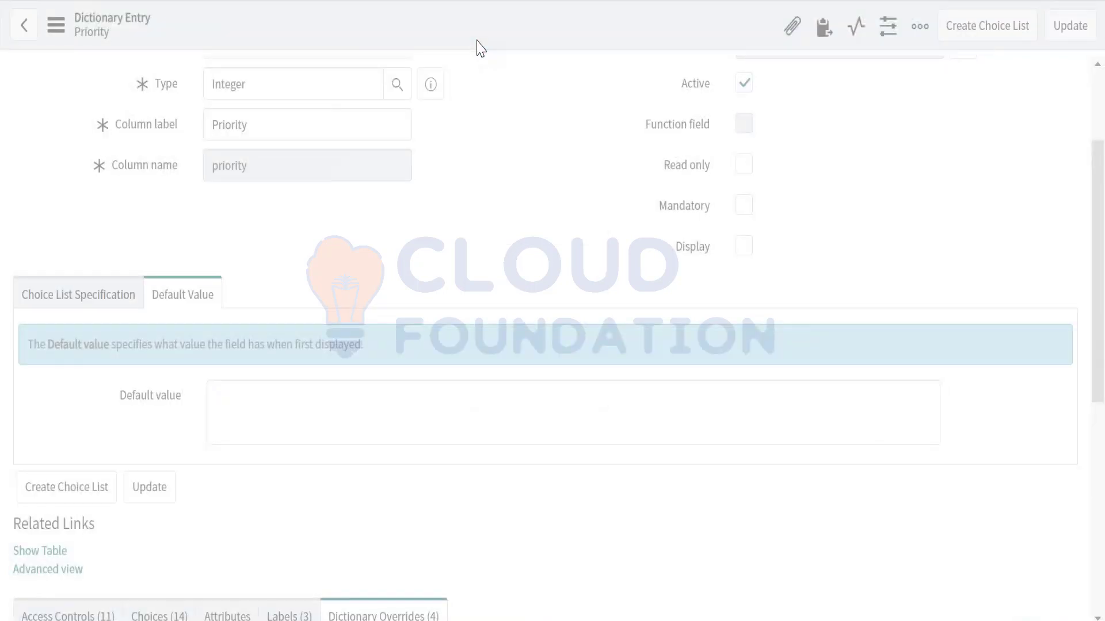
Return to the new Asset Management Admin record and reload its form, discarding the unsaved entries
{"action": "left_click", "coordinate": [259, 1]}
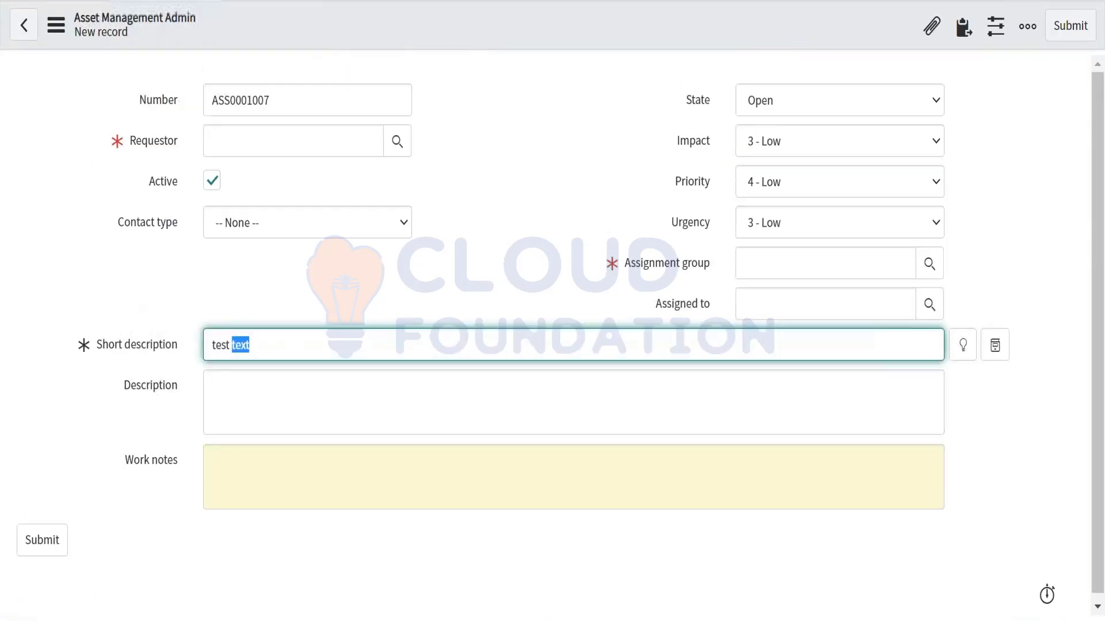
{"action": "left_click", "coordinate": [75, 1]}
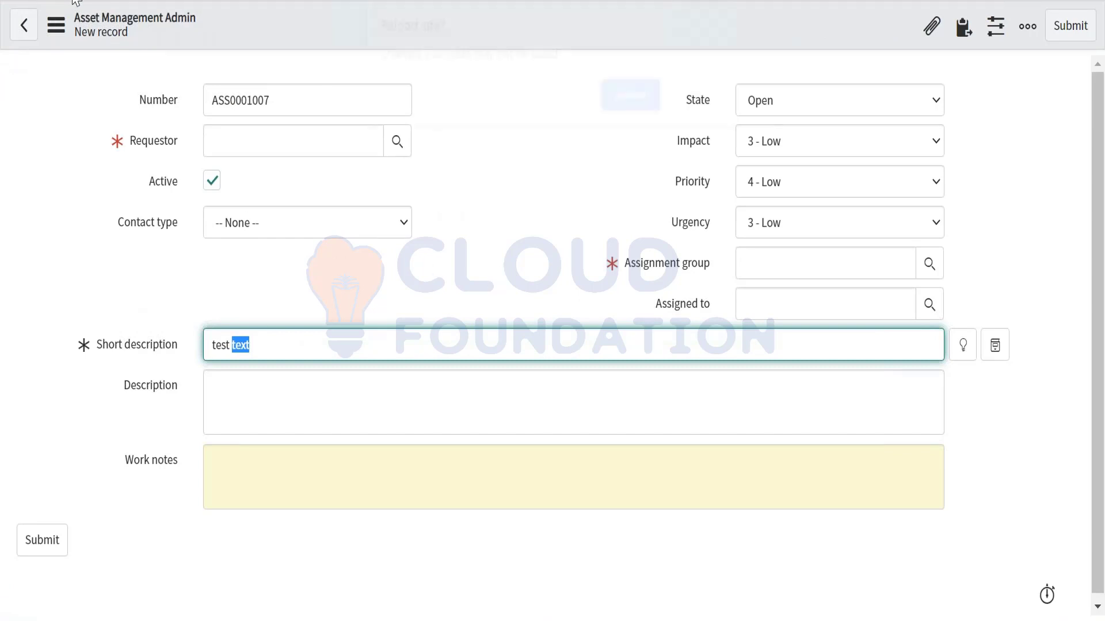
{"action": "left_click", "coordinate": [636, 94]}
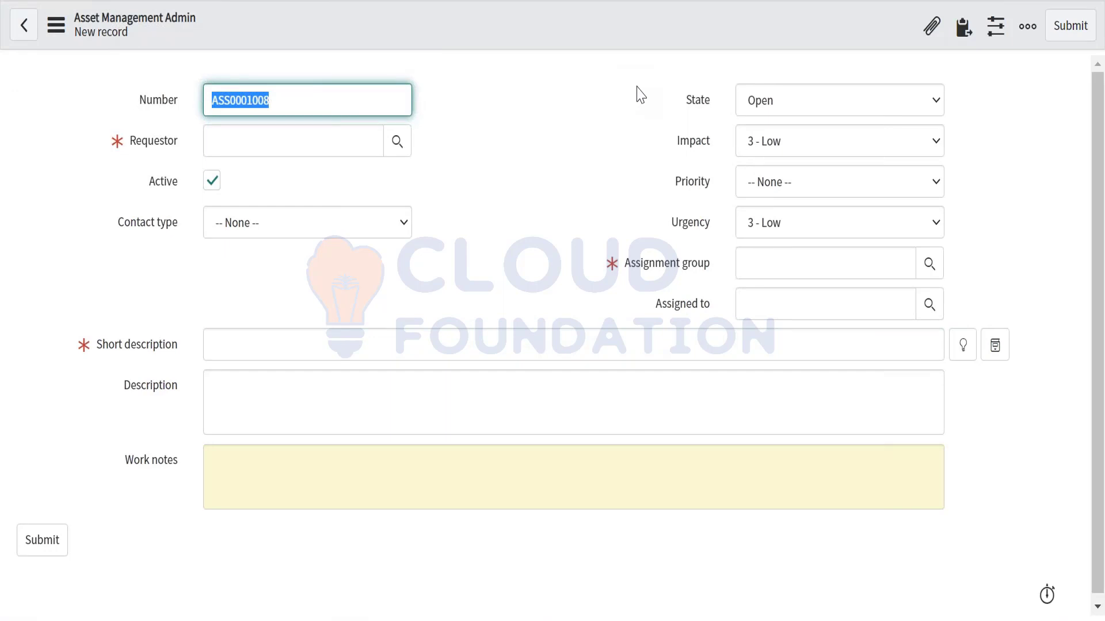
Try Impact 1 - High, Urgency 1 - High and Priority 1 - Critical on the new record
{"action": "left_click", "coordinate": [762, 148]}
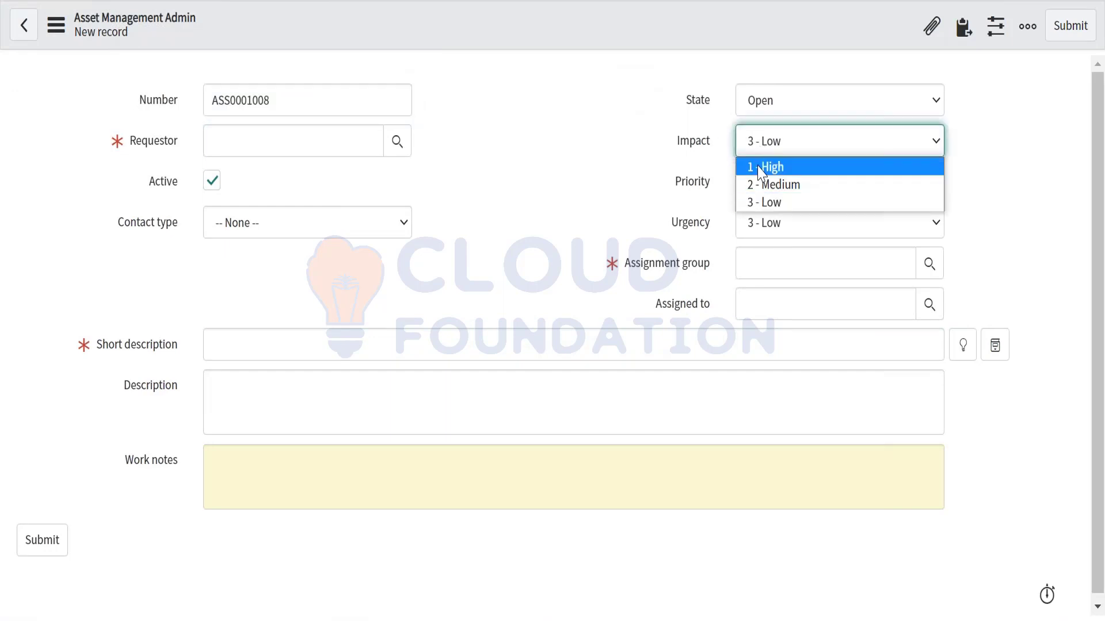
{"action": "left_click", "coordinate": [759, 168]}
{"action": "left_click", "coordinate": [759, 223]}
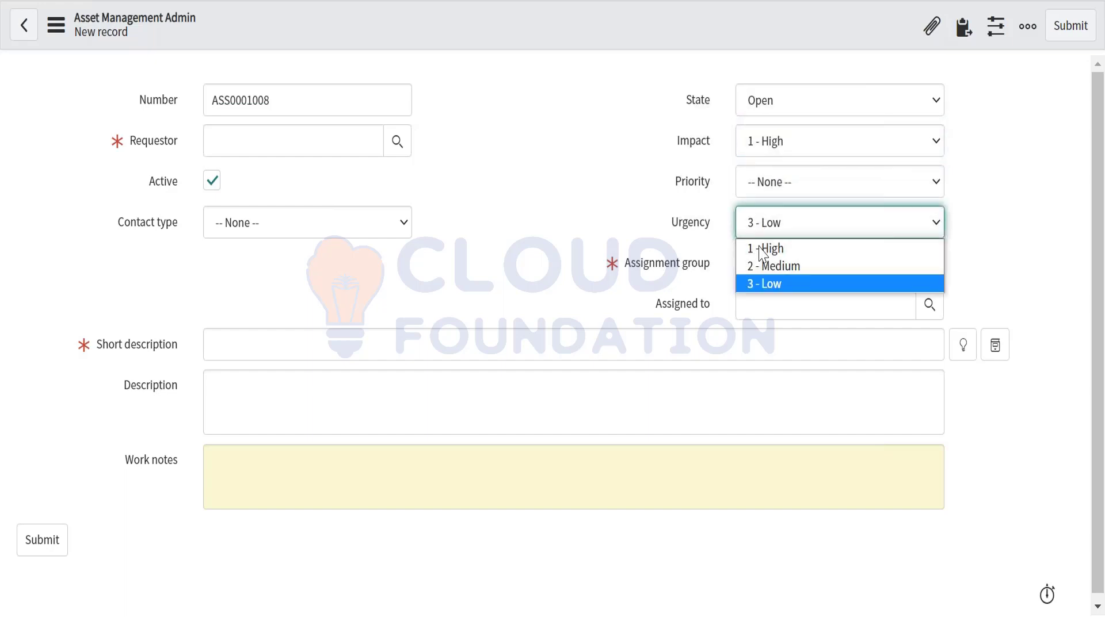
{"action": "left_click", "coordinate": [753, 247]}
{"action": "left_click", "coordinate": [776, 197]}
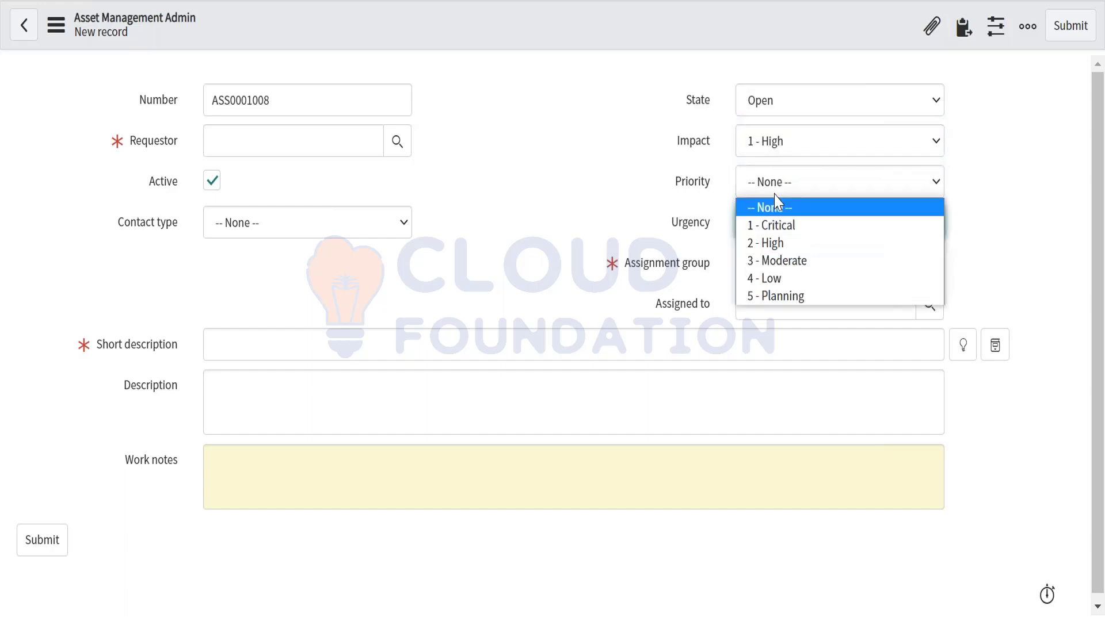
{"action": "left_click", "coordinate": [767, 225]}
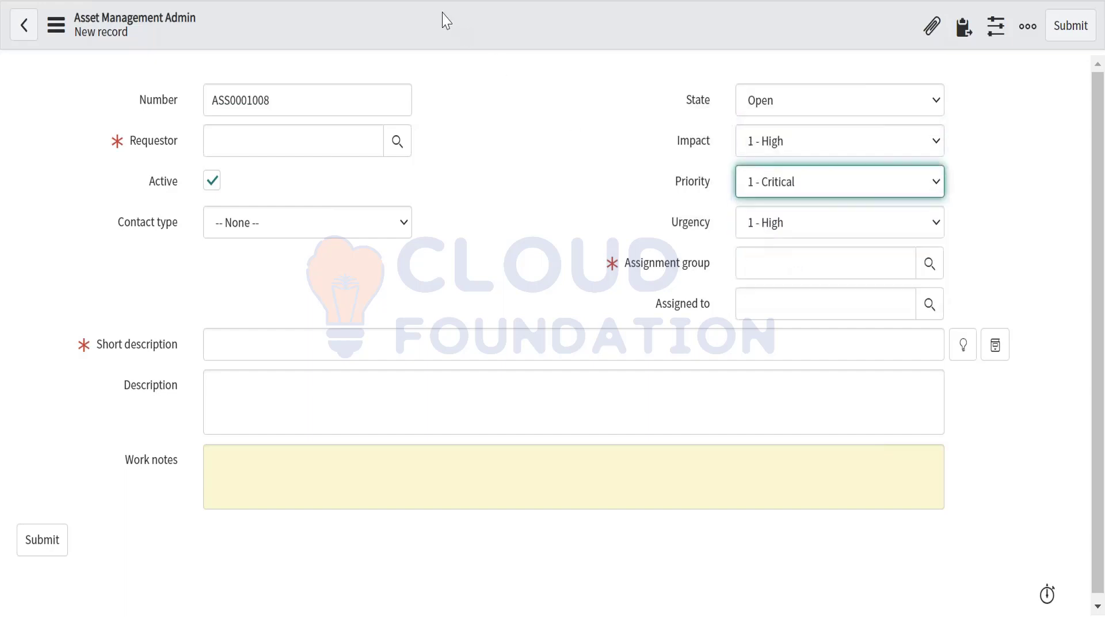
Reload the new record's form to discard the chosen values and check the Priority choices
{"action": "right_click", "coordinate": [481, 32]}
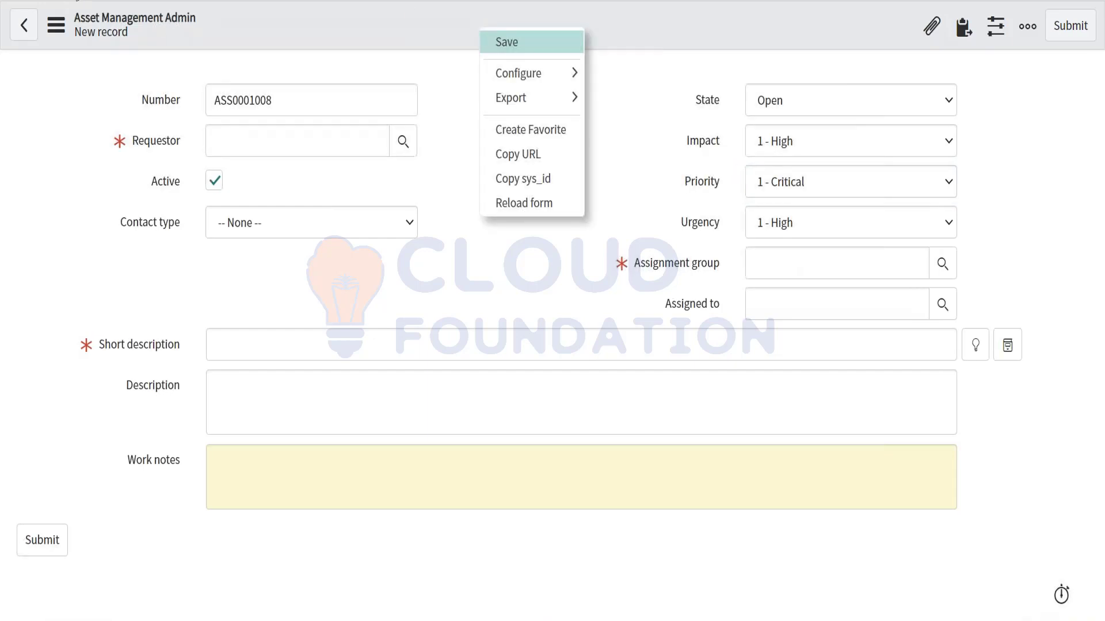
{"action": "left_click", "coordinate": [524, 203]}
{"action": "left_click", "coordinate": [623, 140]}
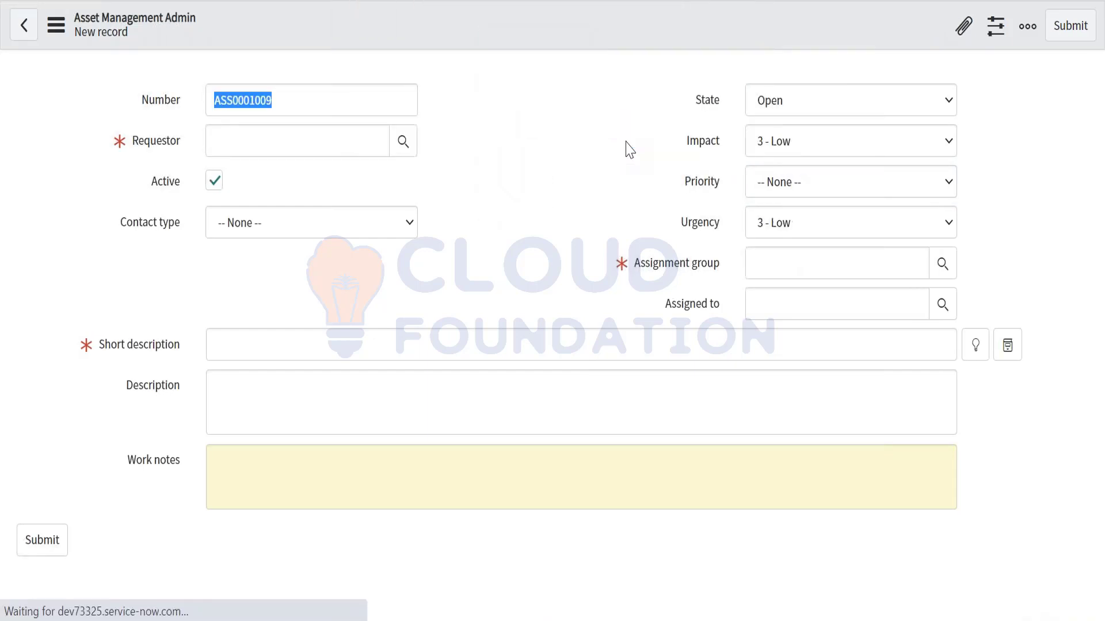
{"action": "left_click", "coordinate": [765, 179]}
{"action": "left_click", "coordinate": [492, 158]}
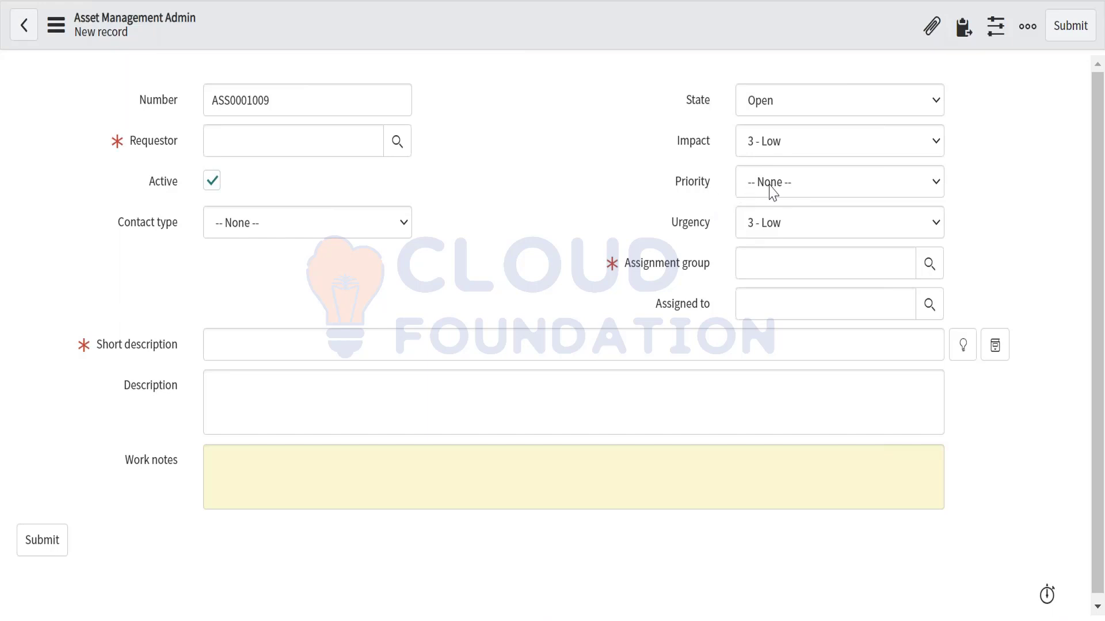
Set the new record's Impact to 2 - Medium and Urgency to 1 - High
{"action": "left_click", "coordinate": [767, 149]}
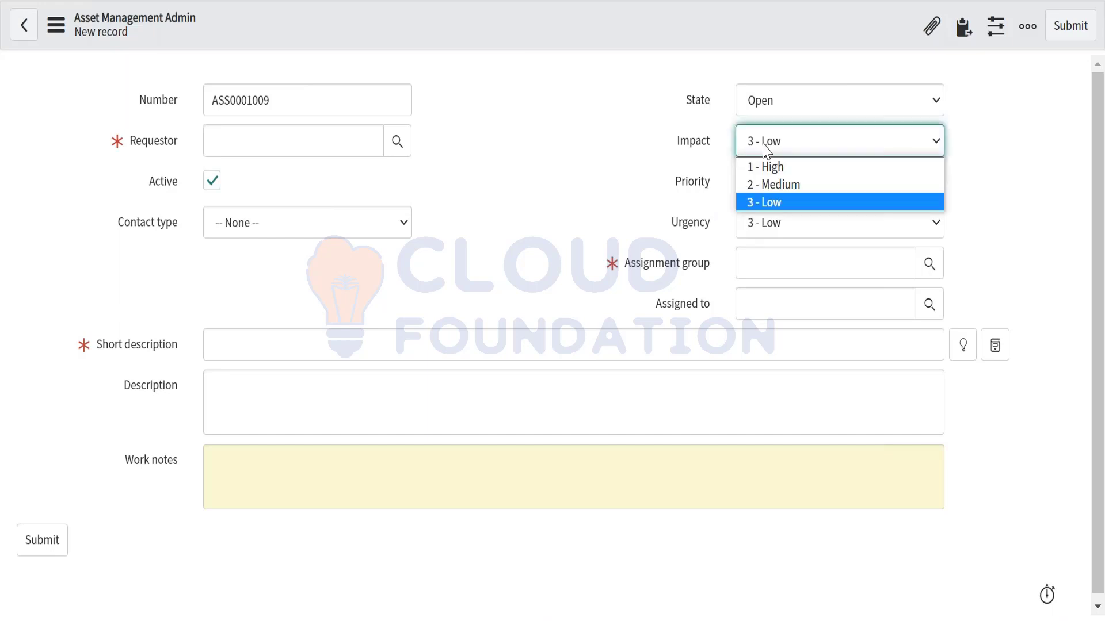
{"action": "left_click", "coordinate": [771, 185]}
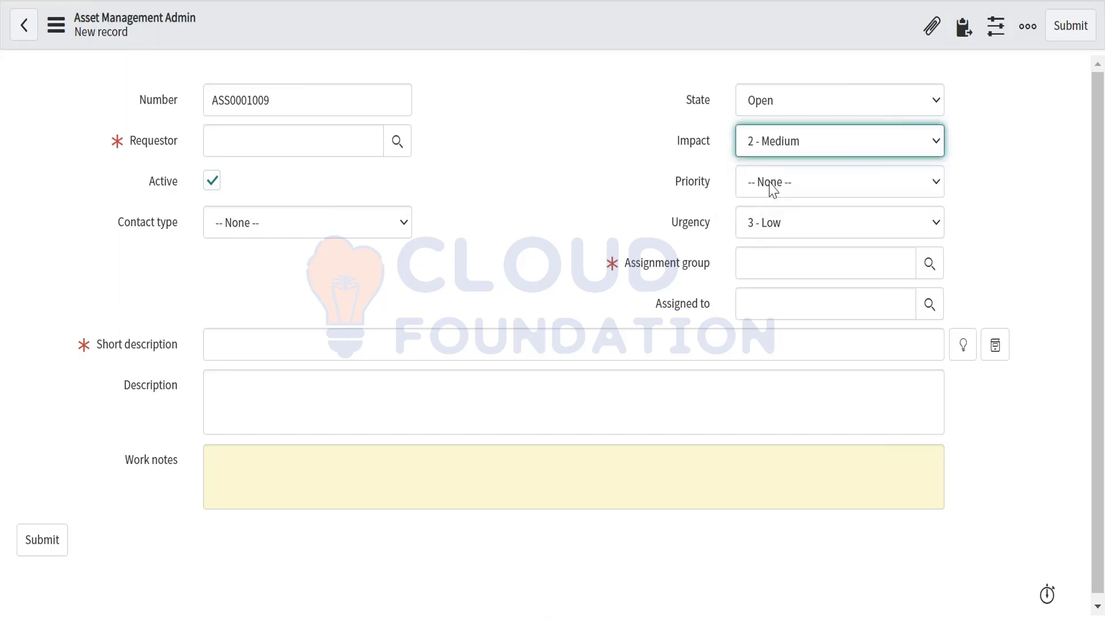
{"action": "left_click", "coordinate": [757, 228]}
{"action": "left_click", "coordinate": [759, 248]}
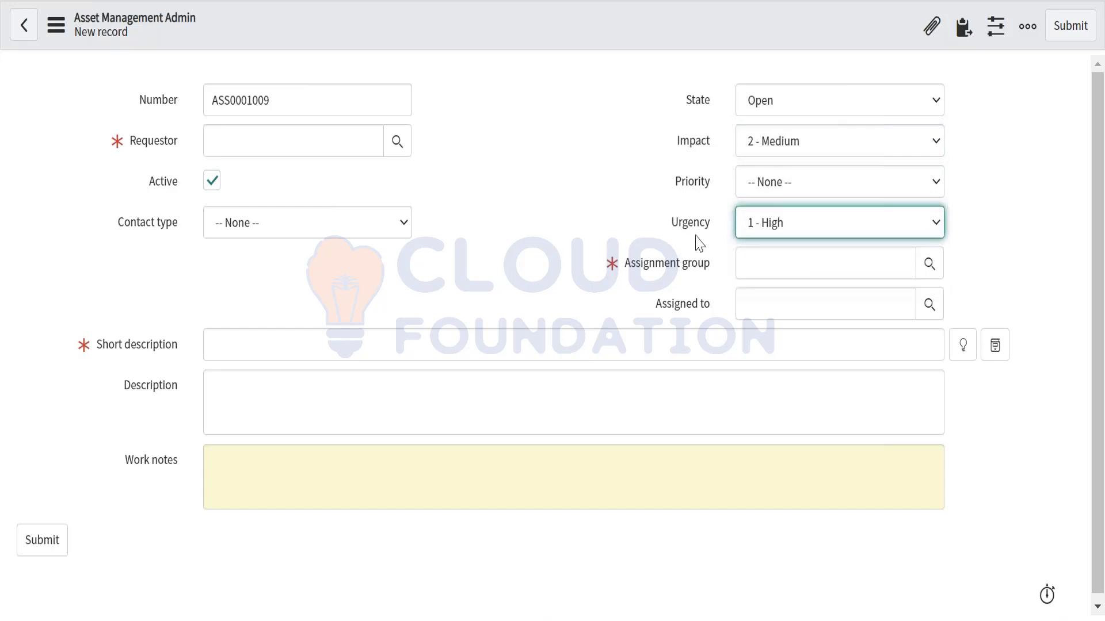
{"action": "mouse_move", "coordinate": [706, 233]}
{"action": "right_click", "coordinate": [545, 25]}
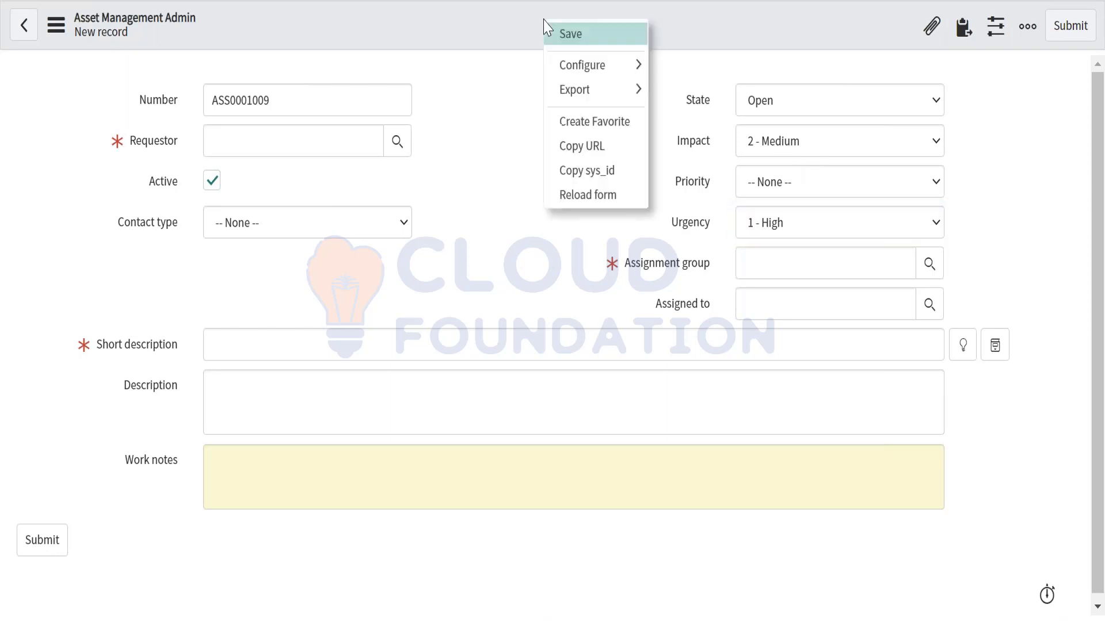
Fill in requestor Abraham Lincoln, short description "gttt" and assignment group Asset Management Team, and save the record
{"action": "left_click", "coordinate": [228, 142]}
{"action": "left_click", "coordinate": [246, 184]}
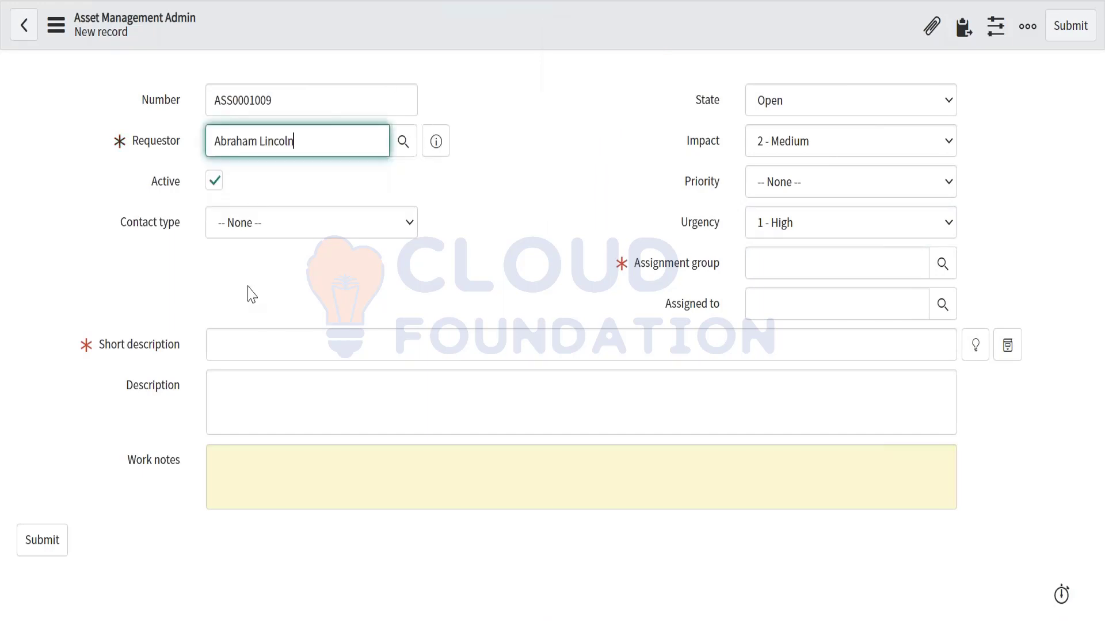
{"action": "left_click", "coordinate": [230, 345]}
{"action": "type", "text": "gttt"}
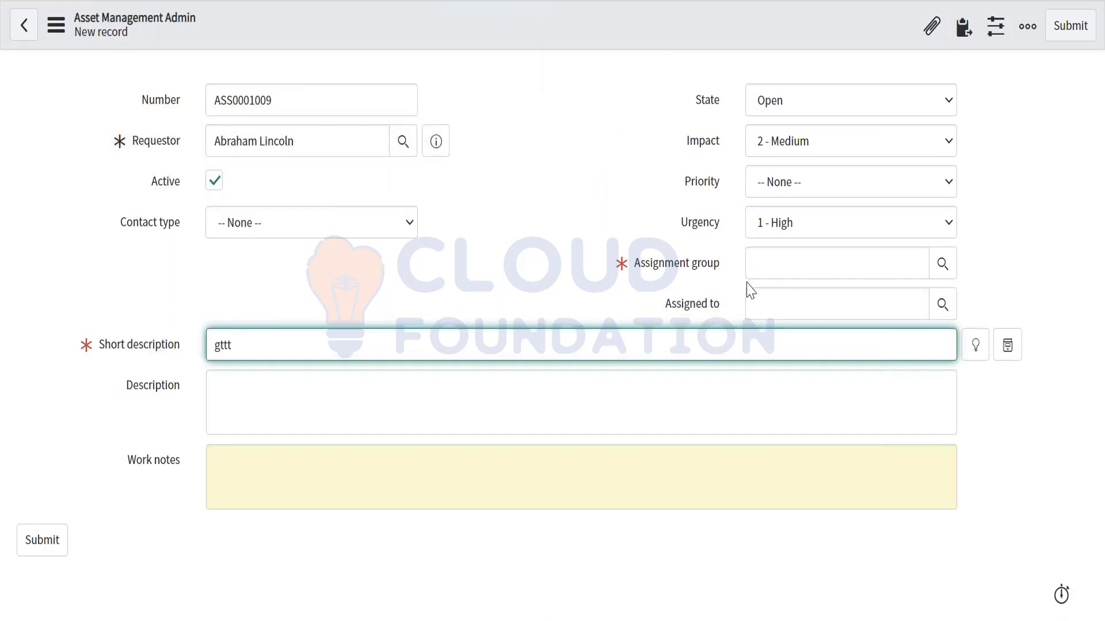
{"action": "left_click", "coordinate": [779, 269]}
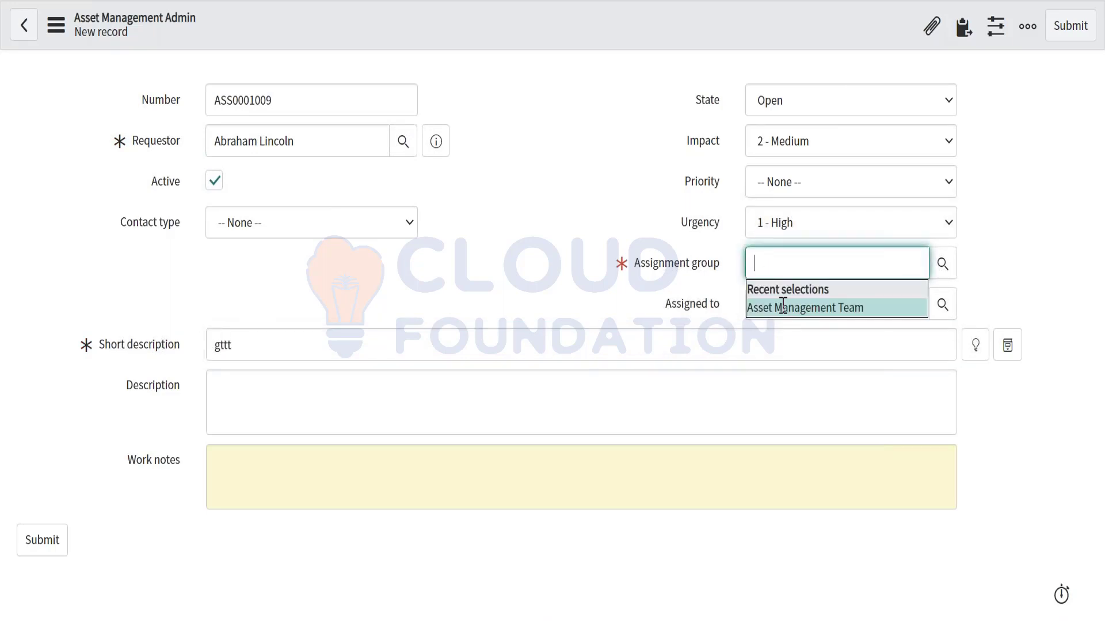
{"action": "left_click", "coordinate": [783, 306]}
{"action": "right_click", "coordinate": [529, 20]}
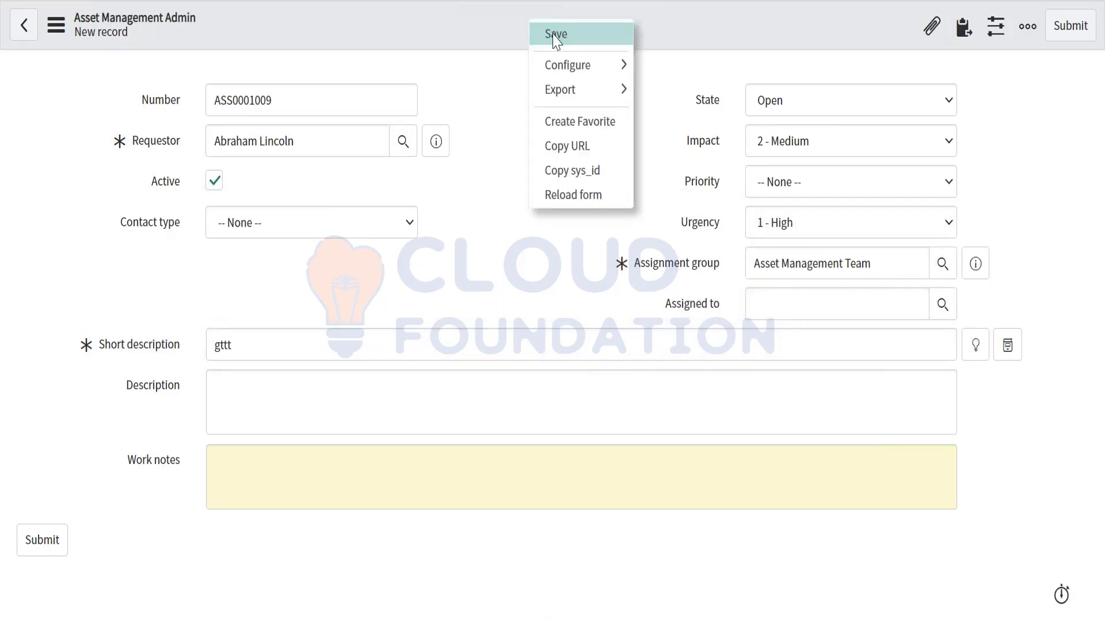
{"action": "left_click", "coordinate": [555, 35]}
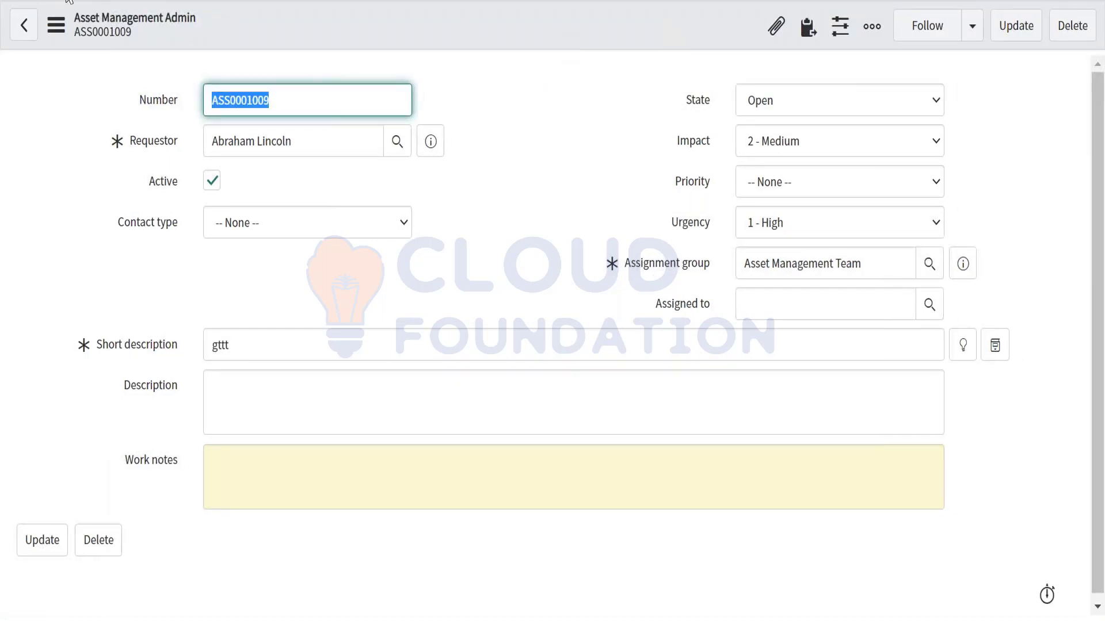
Examine the Priority value and its choices on the saved record without changing the selection
{"action": "left_click", "coordinate": [807, 194]}
{"action": "left_click", "coordinate": [590, 181]}
{"action": "left_click", "coordinate": [774, 187]}
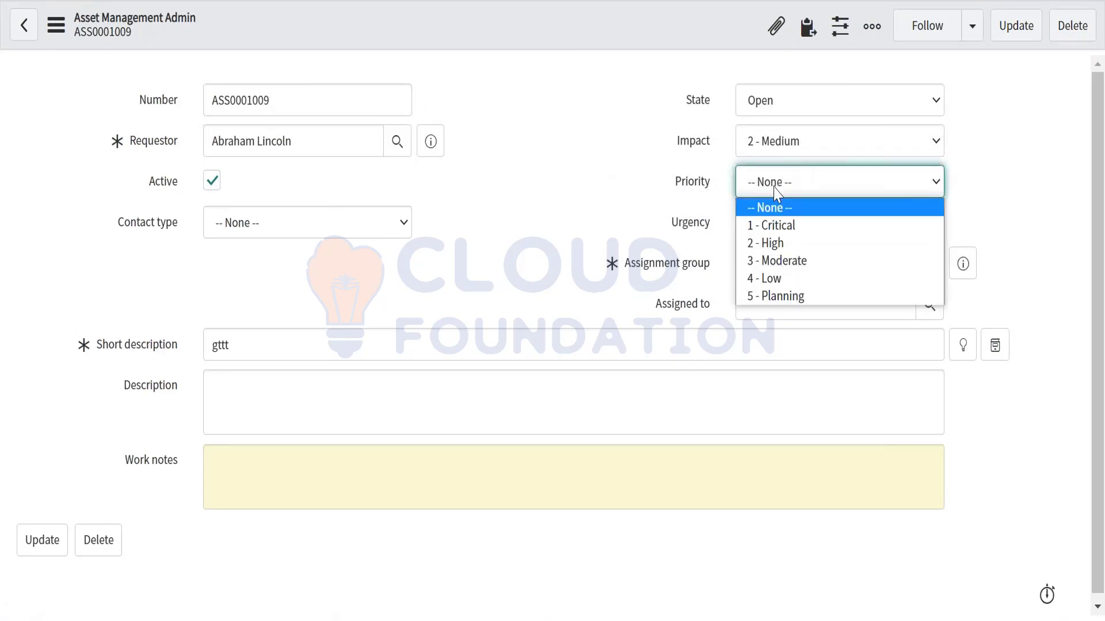
{"action": "left_click", "coordinate": [526, 187]}
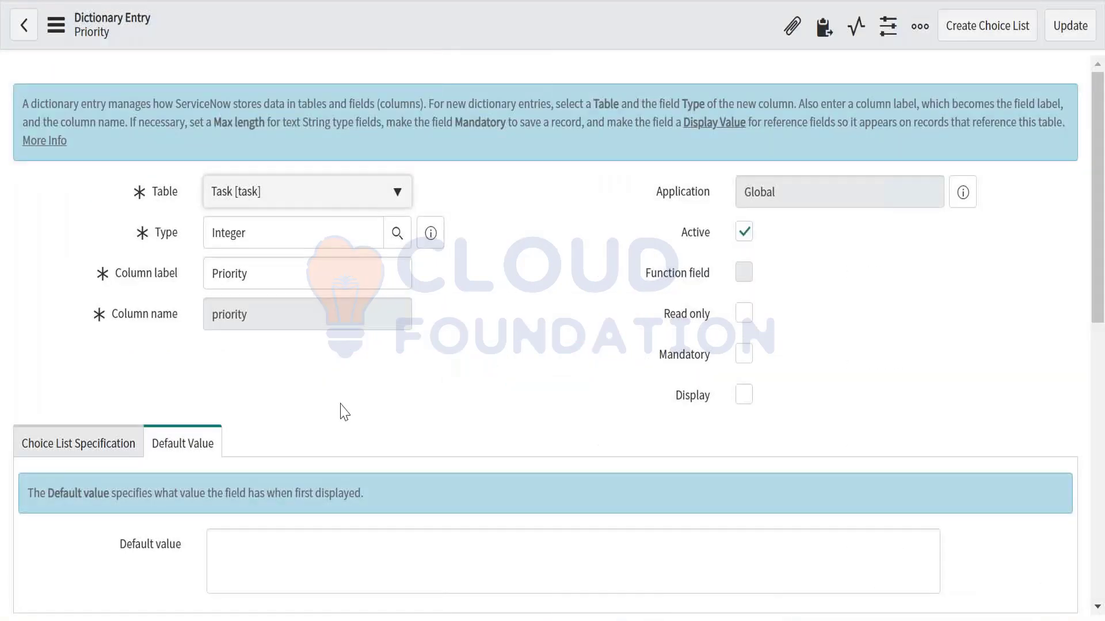
Check the Priority dictionary entry again and save it with an empty default value
{"action": "scroll", "coordinate": [368, 455], "scroll_direction": "down", "scroll_amount": 3}
{"action": "scroll", "coordinate": [437, 357], "scroll_direction": "up", "scroll_amount": 3}
{"action": "right_click", "coordinate": [465, 29]}
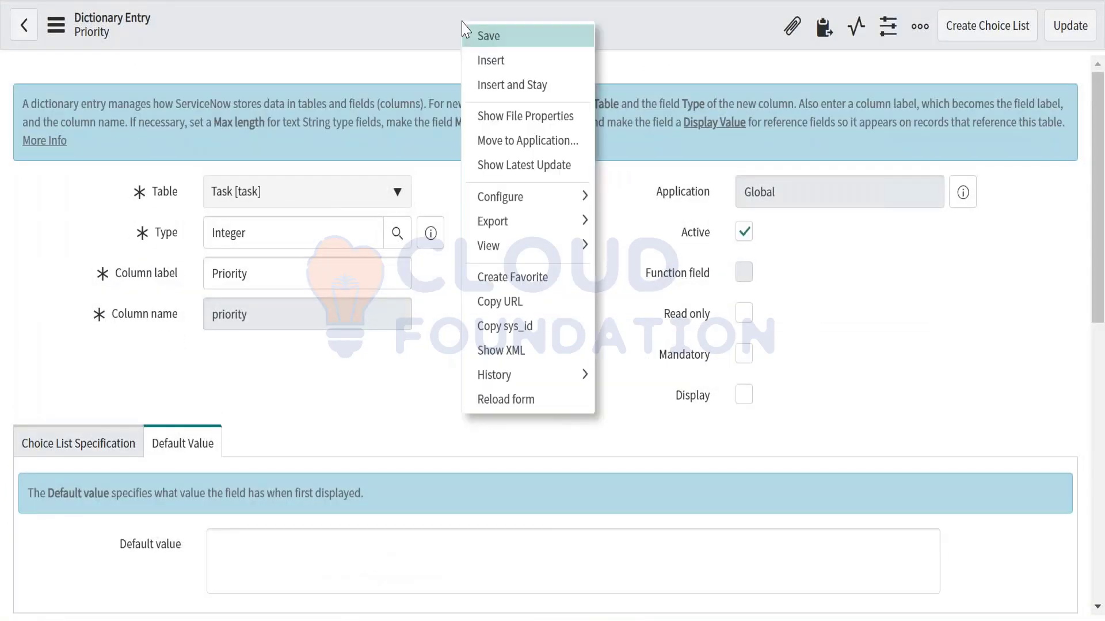
{"action": "left_click", "coordinate": [473, 35]}
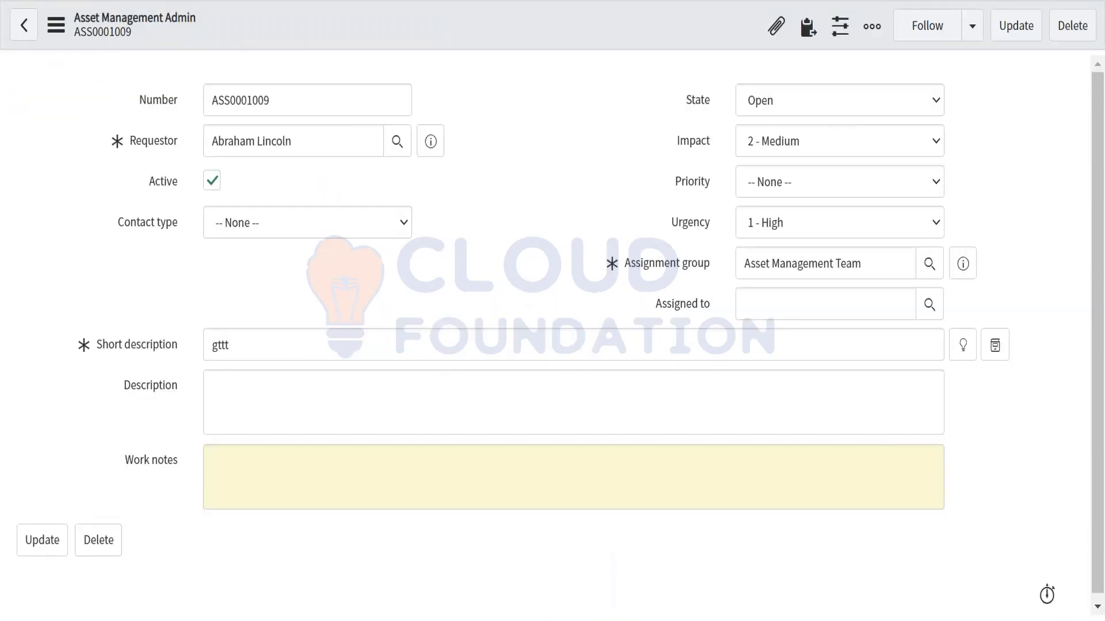
Compare the record's Priority with the Priority Data Lookups rules, cancelling the inline Impact edit
{"action": "left_click", "coordinate": [789, 175]}
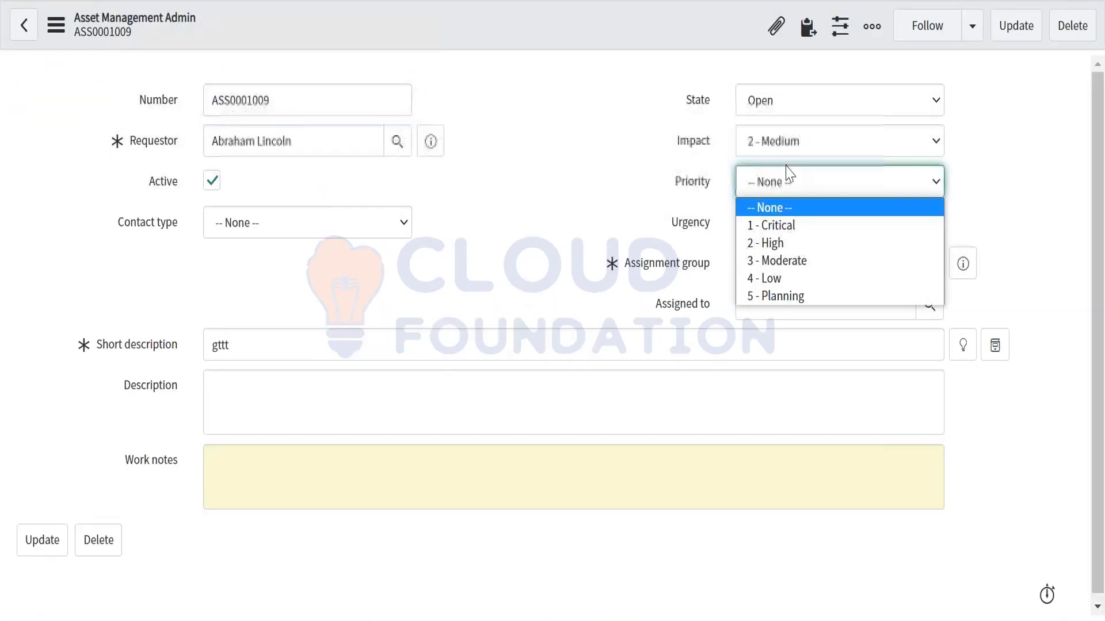
{"action": "left_click", "coordinate": [787, 203]}
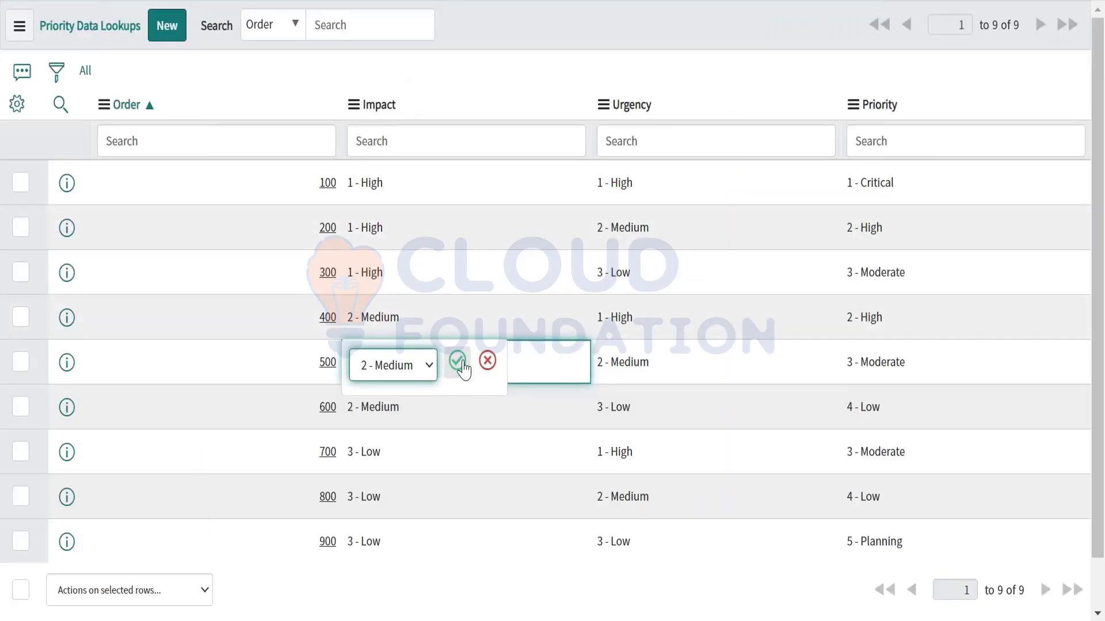
{"action": "left_click", "coordinate": [487, 361]}
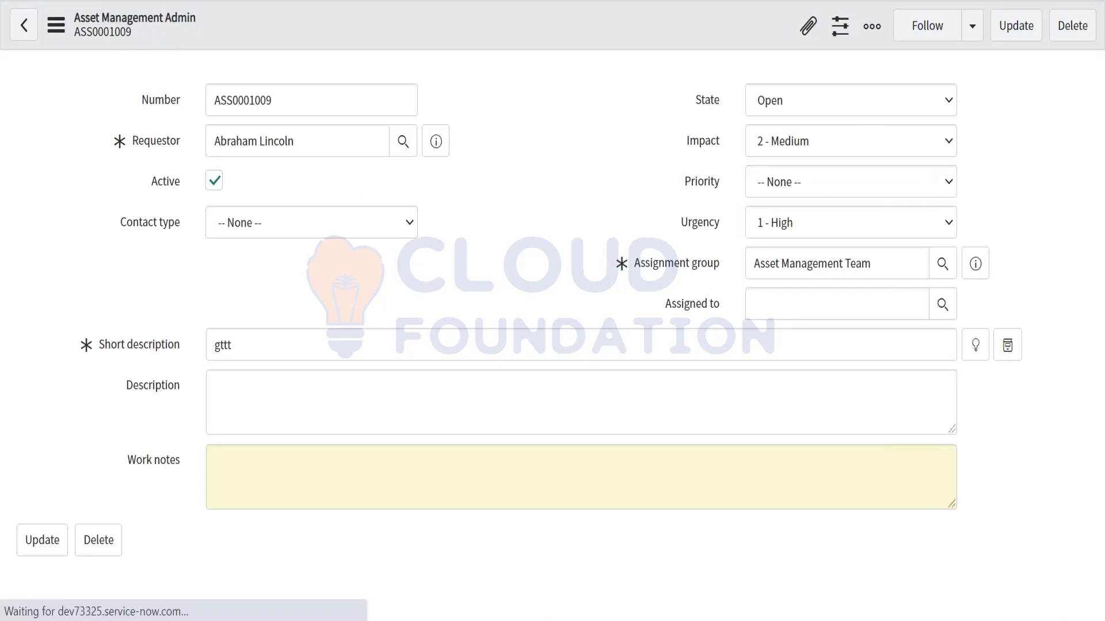
Set the record's Priority to 3 - Moderate and save the record
{"action": "left_click", "coordinate": [754, 182]}
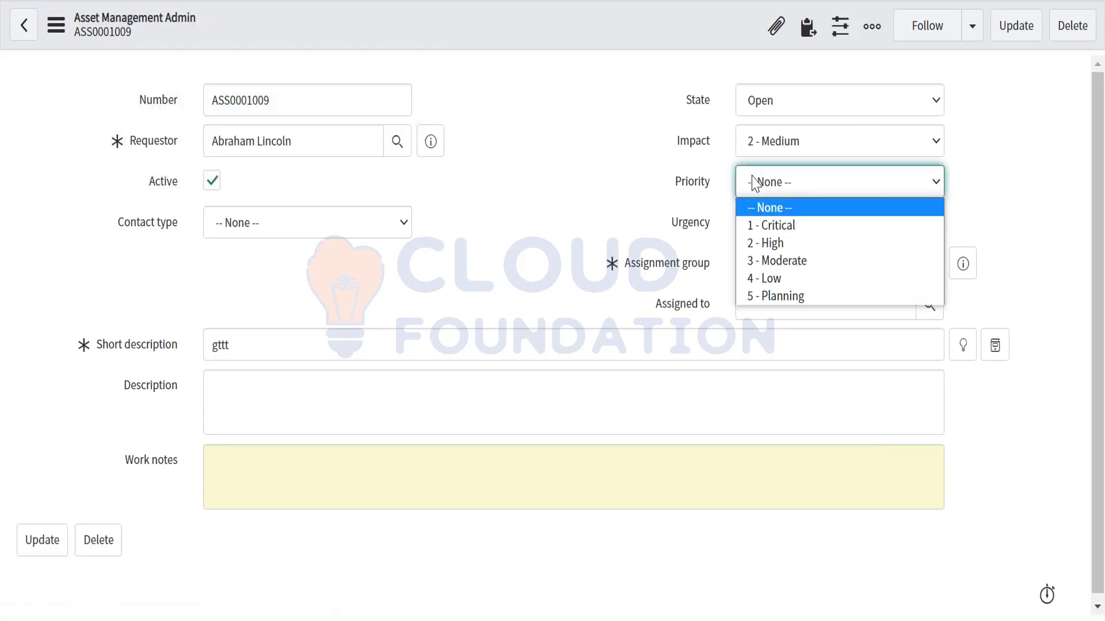
{"action": "left_click", "coordinate": [777, 264]}
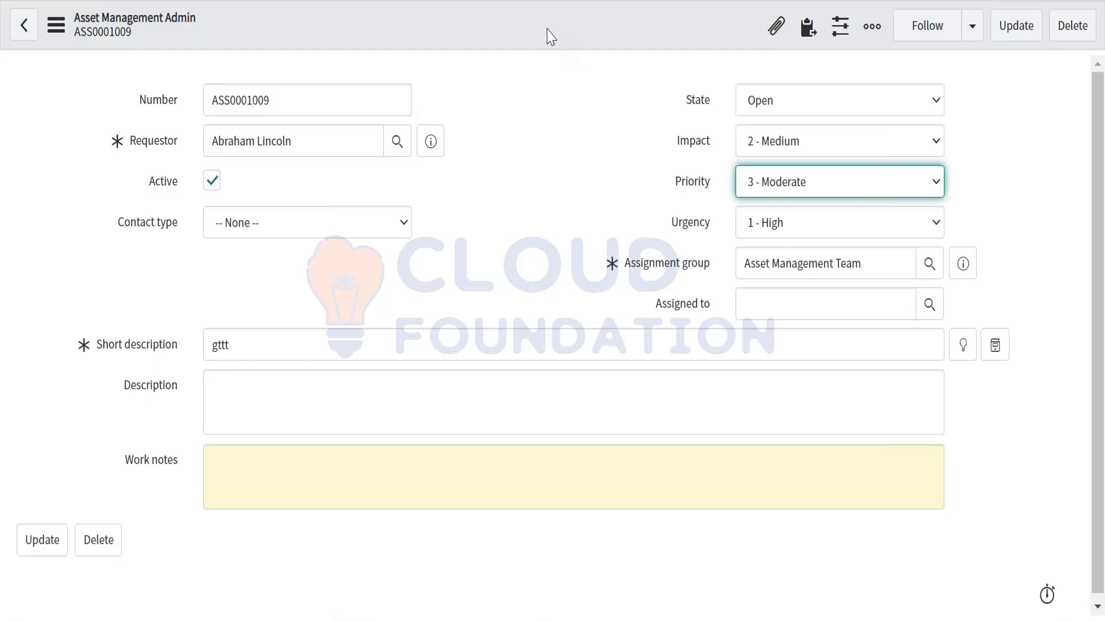
{"action": "right_click", "coordinate": [548, 34]}
{"action": "left_click", "coordinate": [560, 45]}
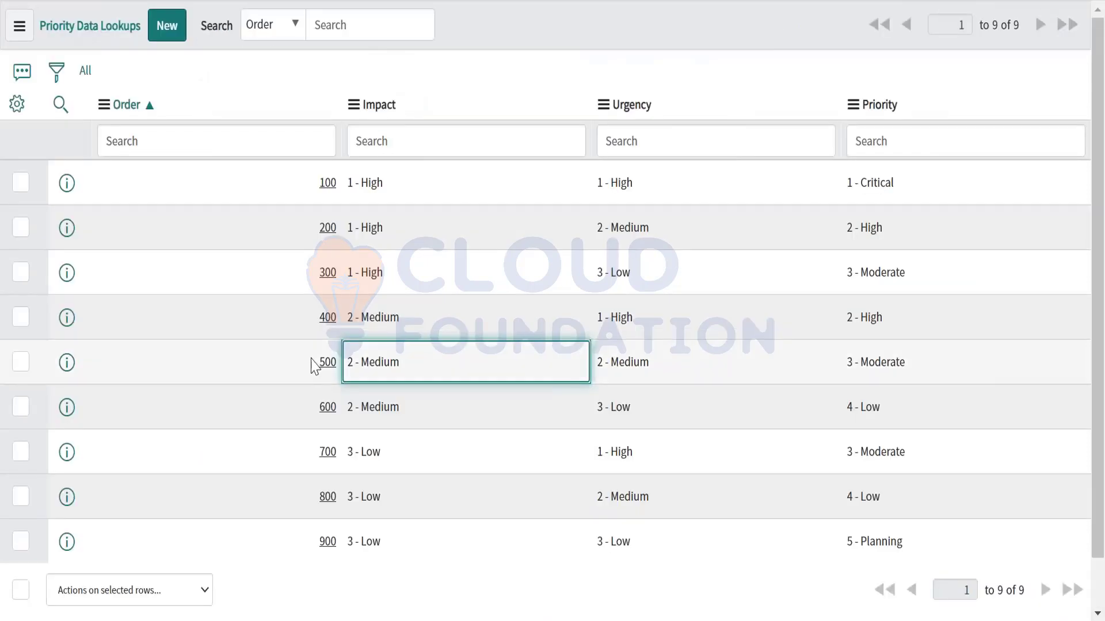
Check the Priority Data Lookups rules against the Priority of the other open record with short description "test", and reload the page
{"action": "scroll", "coordinate": [316, 363], "scroll_direction": "down", "scroll_amount": 1}
{"action": "scroll", "coordinate": [316, 363], "scroll_direction": "up", "scroll_amount": 1}
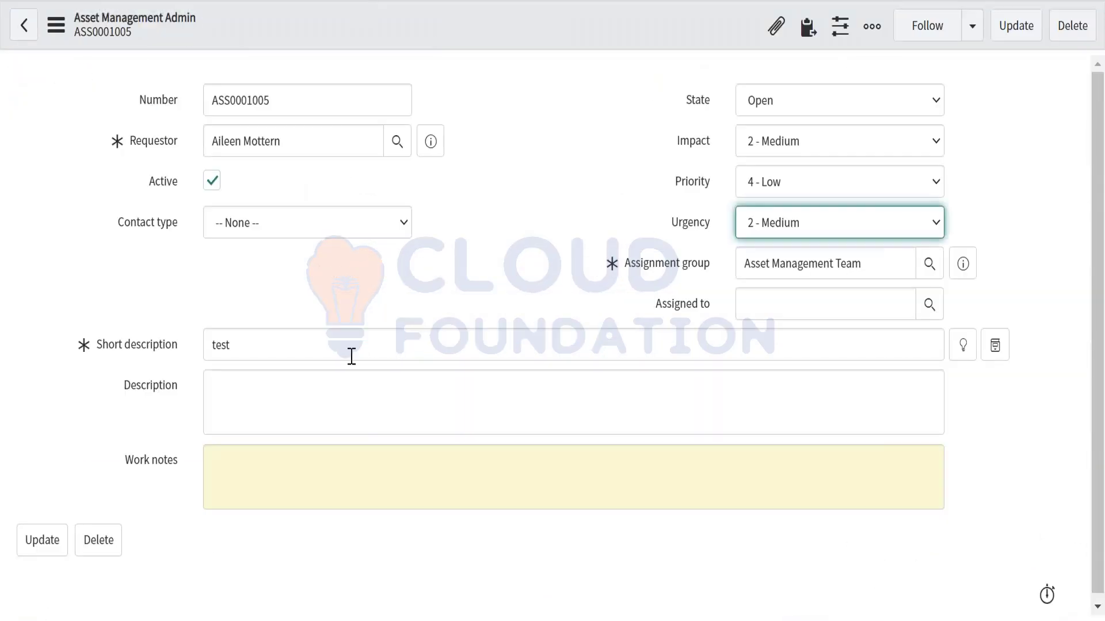
{"action": "right_click", "coordinate": [696, 190]}
{"action": "left_click", "coordinate": [564, 225]}
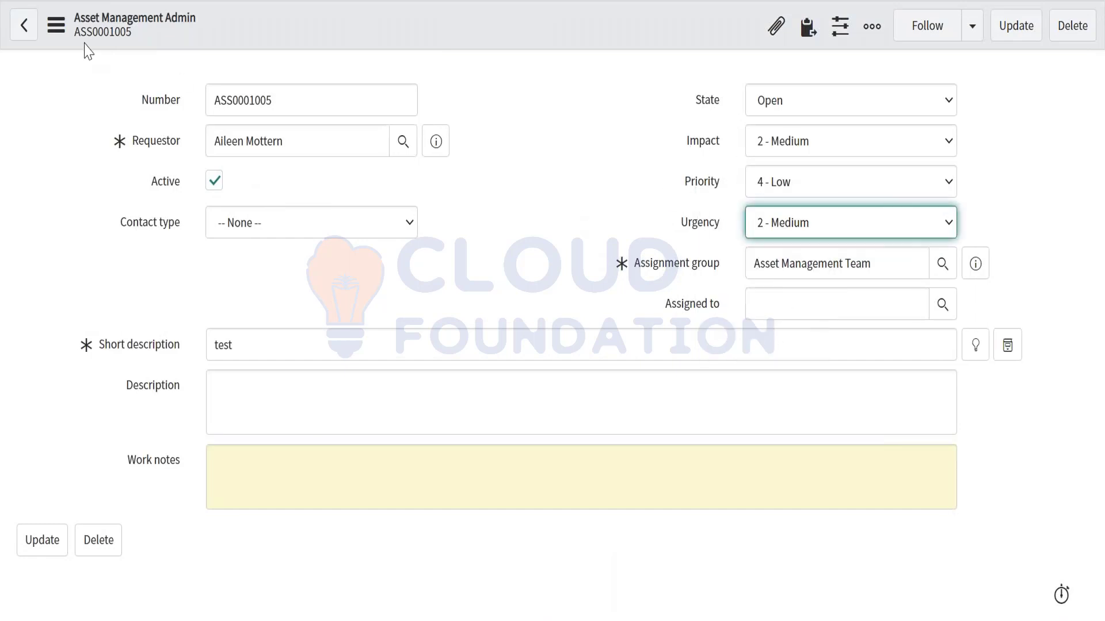
{"action": "key", "text": "F5"}
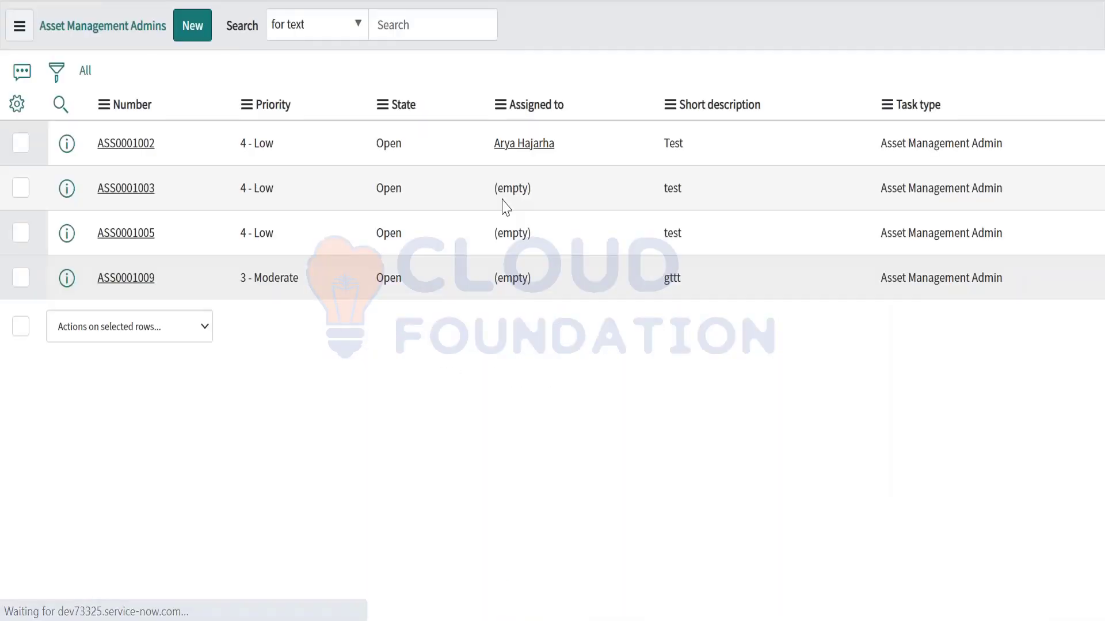
Open the "gttt" record from the Asset Management Admins list and bring up the dictionary entry of its Priority field
{"action": "left_click", "coordinate": [121, 324]}
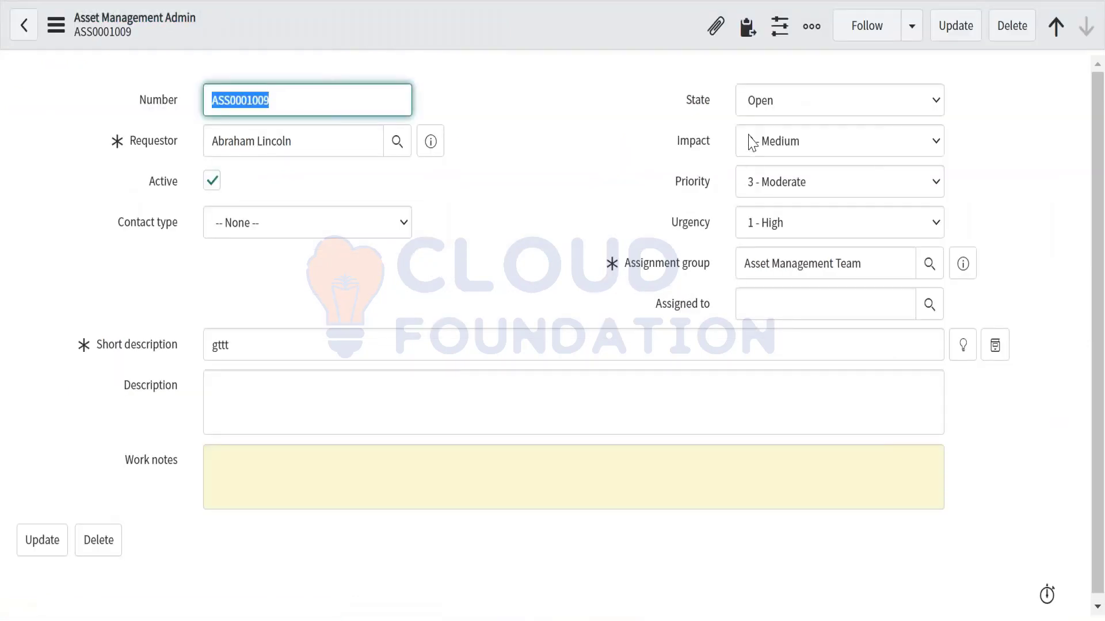
{"action": "left_click", "coordinate": [700, 184]}
{"action": "right_click", "coordinate": [699, 184]}
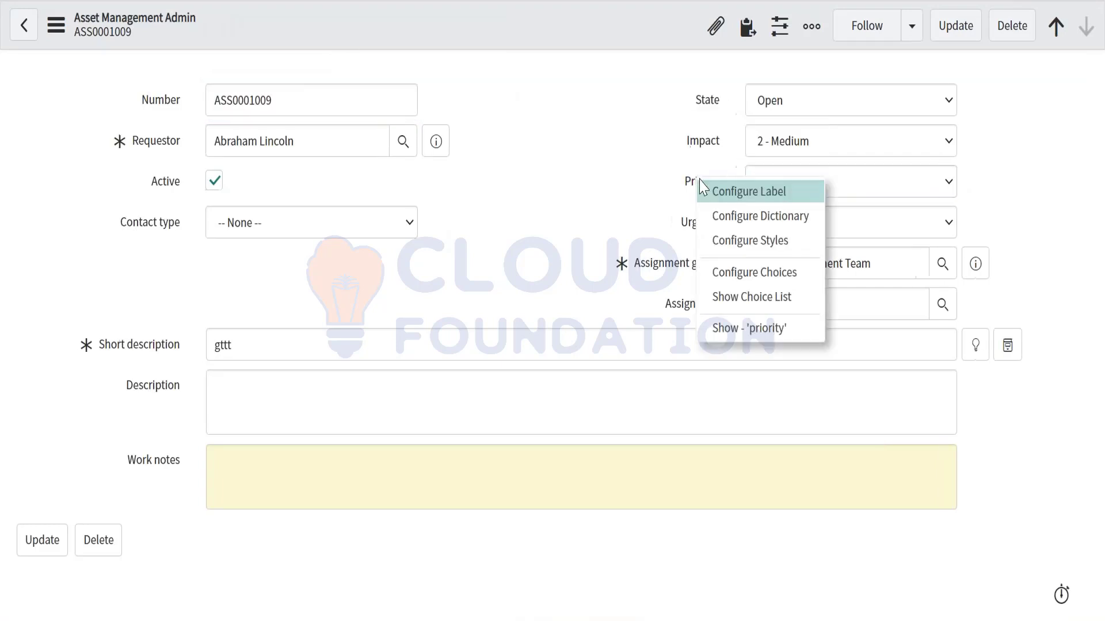
{"action": "left_click", "coordinate": [733, 217]}
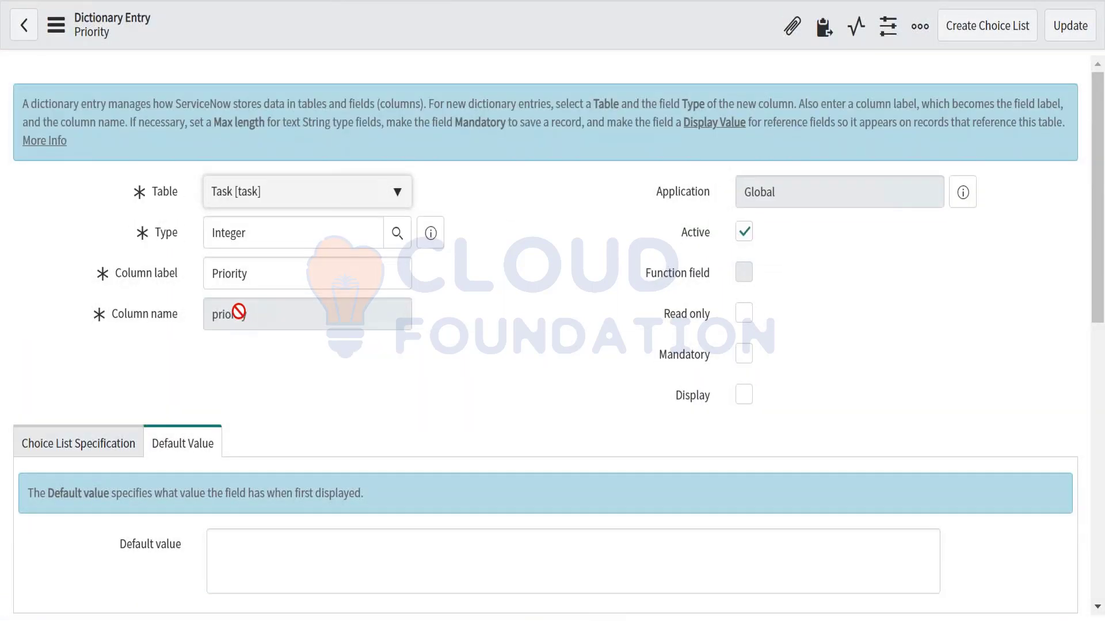
Examine the Priority entry's choice list specification, its dictionary overrides and the default value in the incident table's override
{"action": "scroll", "coordinate": [520, 394], "scroll_direction": "down", "scroll_amount": 3}
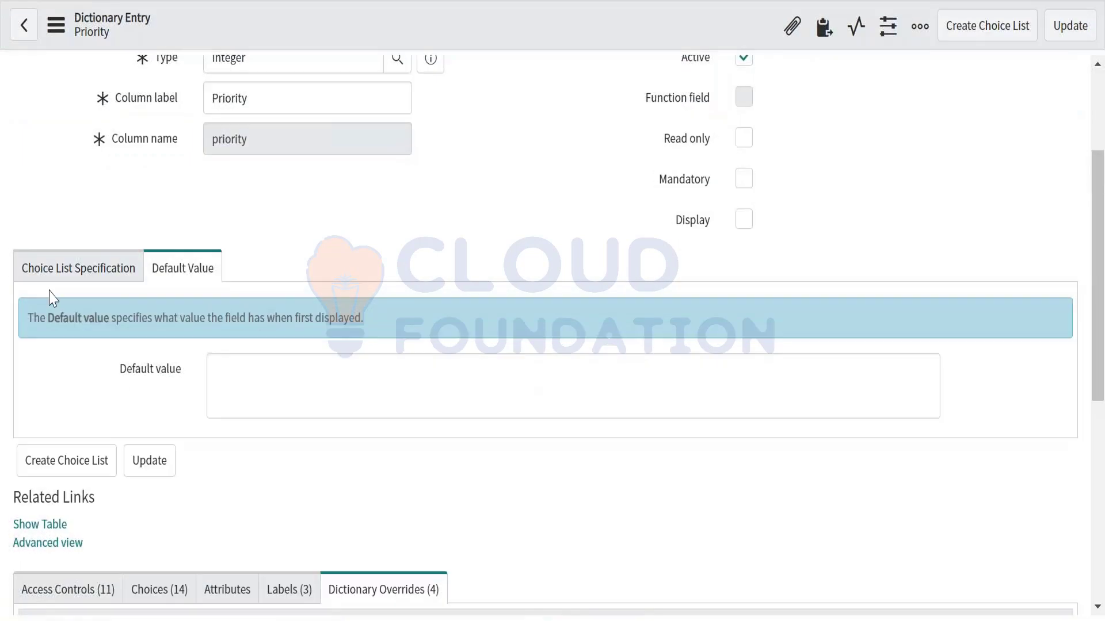
{"action": "left_click", "coordinate": [59, 278]}
{"action": "scroll", "coordinate": [323, 426], "scroll_direction": "down", "scroll_amount": 3}
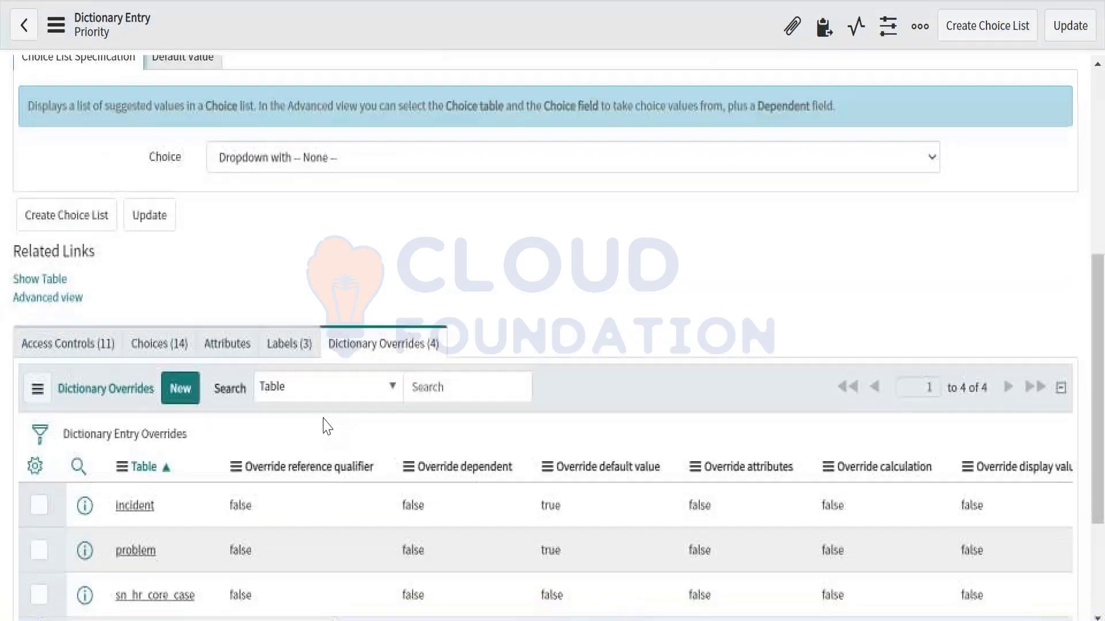
{"action": "scroll", "coordinate": [323, 425], "scroll_direction": "up", "scroll_amount": 2}
{"action": "scroll", "coordinate": [322, 426], "scroll_direction": "down", "scroll_amount": 4}
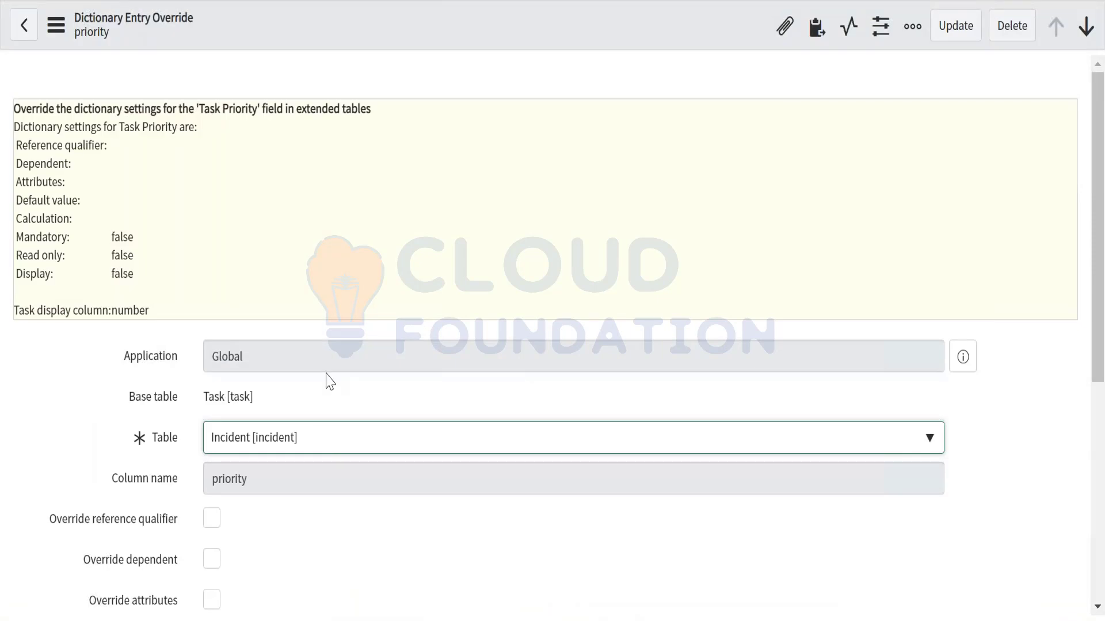
{"action": "scroll", "coordinate": [328, 377], "scroll_direction": "down", "scroll_amount": 6}
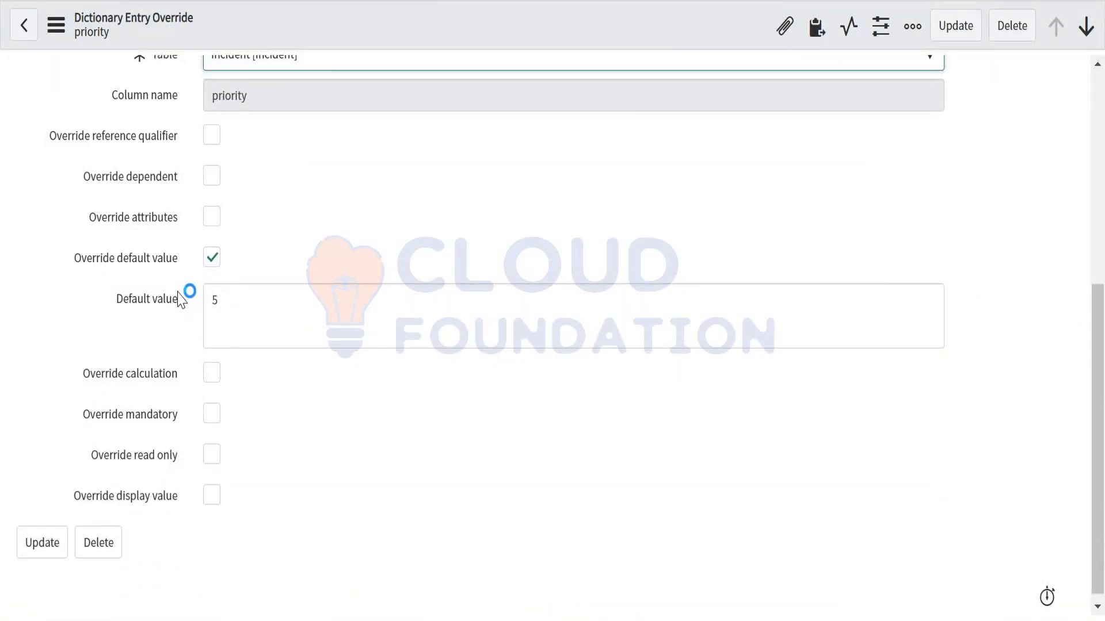
{"action": "double_click", "coordinate": [241, 309]}
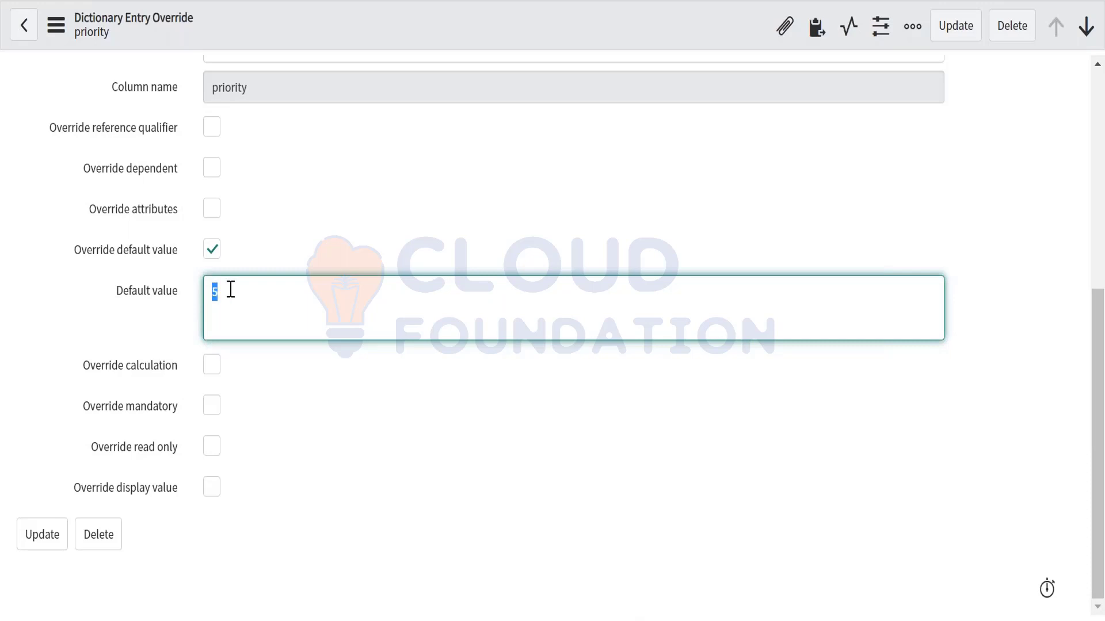
{"action": "scroll", "coordinate": [230, 290], "scroll_direction": "up", "scroll_amount": 6}
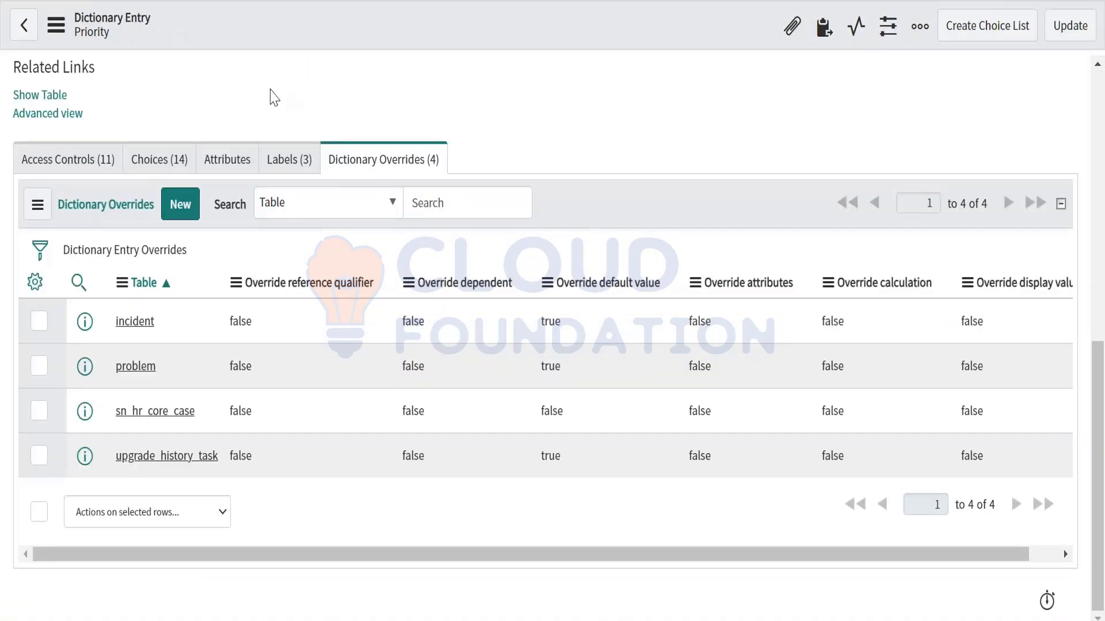
Set the default value of the Task Priority dictionary entry to 4 and save the entry
{"action": "scroll", "coordinate": [271, 98], "scroll_direction": "up", "scroll_amount": 10}
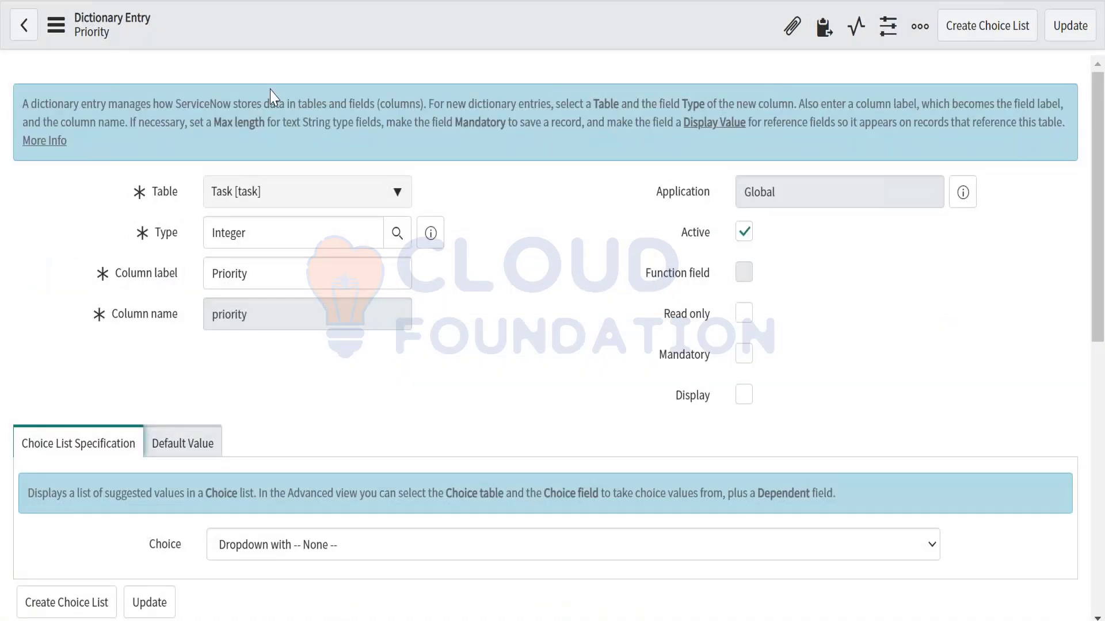
{"action": "left_click", "coordinate": [174, 451]}
{"action": "left_click", "coordinate": [222, 556]}
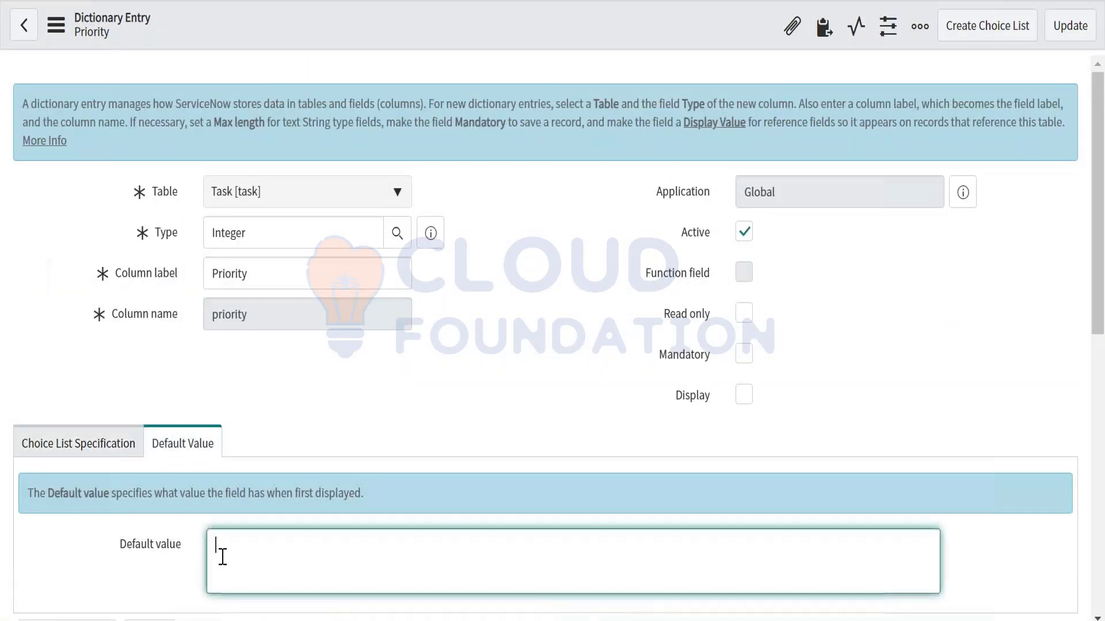
{"action": "type", "text": "4"}
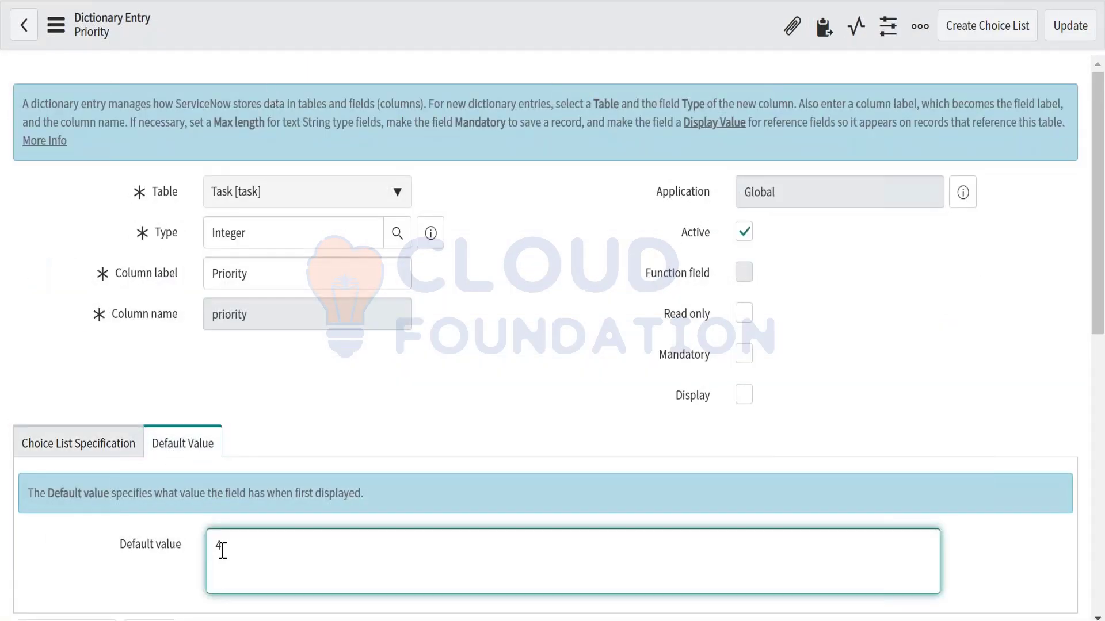
{"action": "right_click", "coordinate": [440, 26]}
{"action": "left_click", "coordinate": [452, 37]}
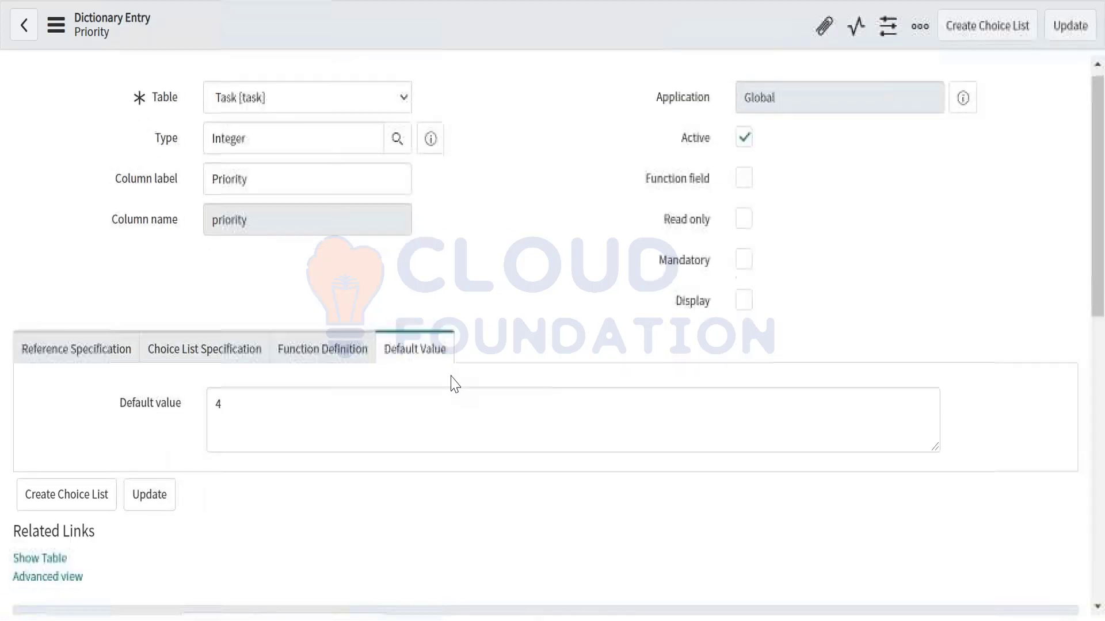
Create a new dictionary override of Priority for the table Asset Management Admin [u_asset_management_admin]
{"action": "scroll", "coordinate": [455, 384], "scroll_direction": "down", "scroll_amount": 10}
{"action": "scroll", "coordinate": [452, 383], "scroll_direction": "down", "scroll_amount": 5}
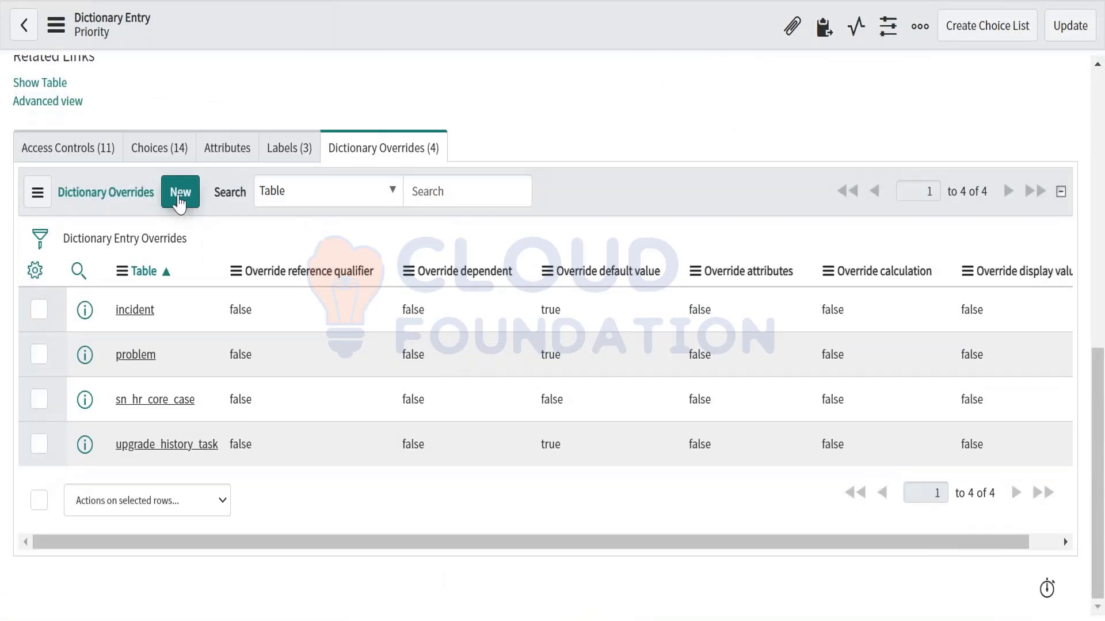
{"action": "left_click", "coordinate": [179, 199]}
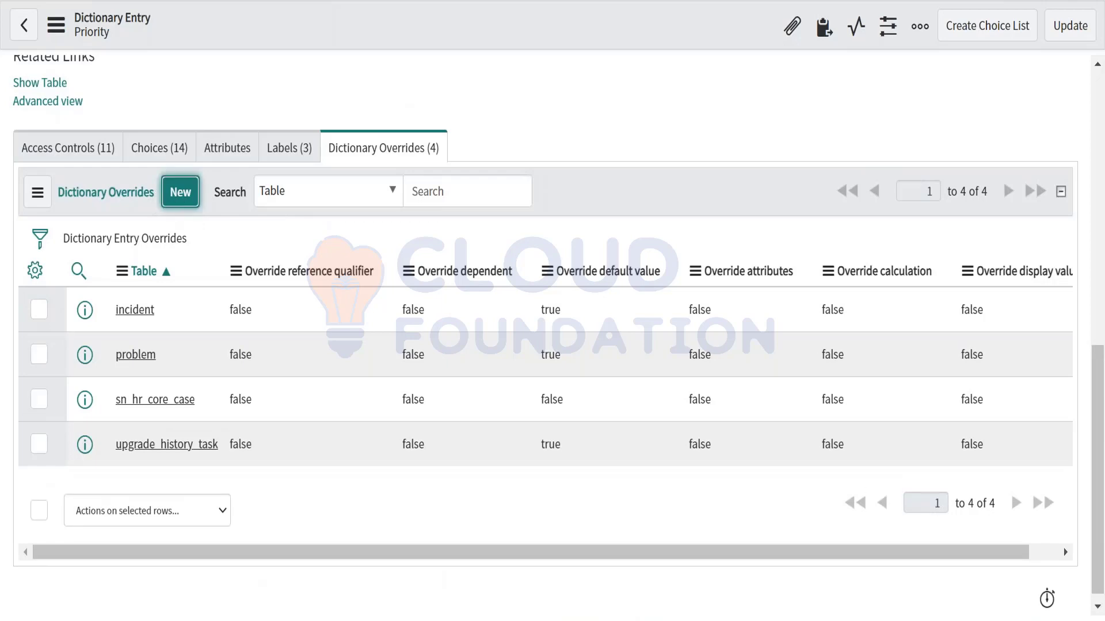
{"action": "scroll", "coordinate": [281, 402], "scroll_direction": "down", "scroll_amount": 2}
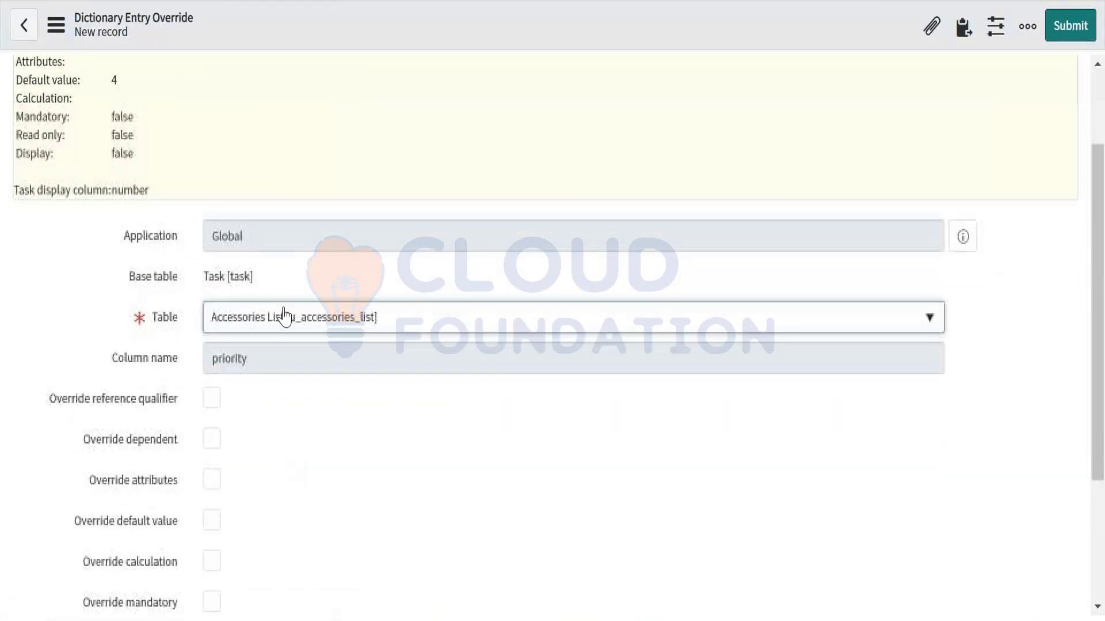
{"action": "scroll", "coordinate": [297, 426], "scroll_direction": "down", "scroll_amount": 2}
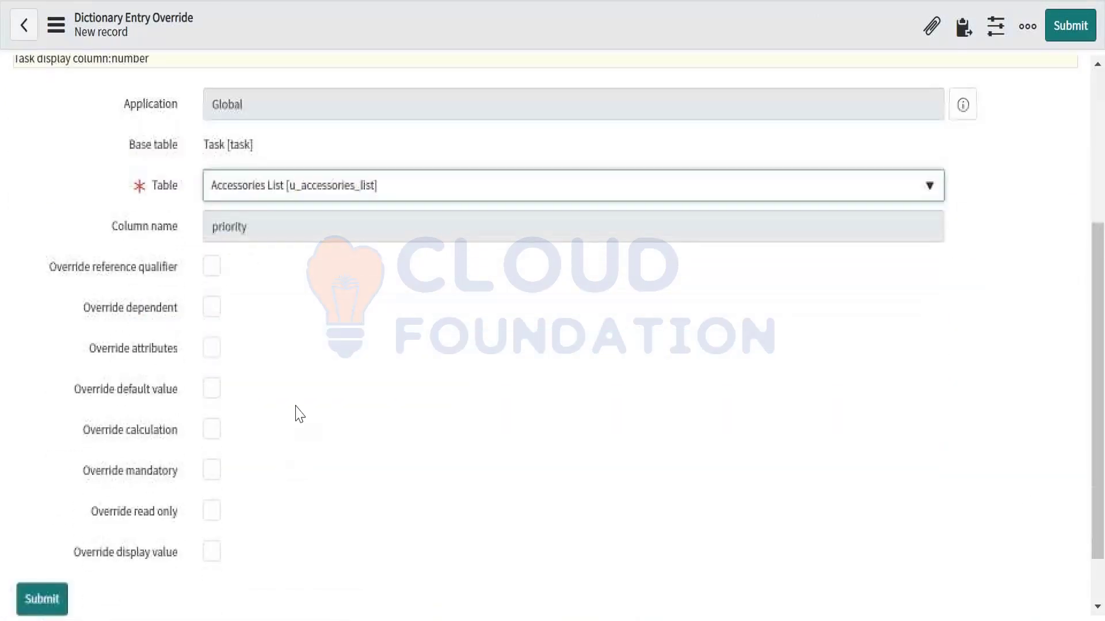
{"action": "left_click", "coordinate": [274, 198]}
{"action": "left_click", "coordinate": [254, 294]}
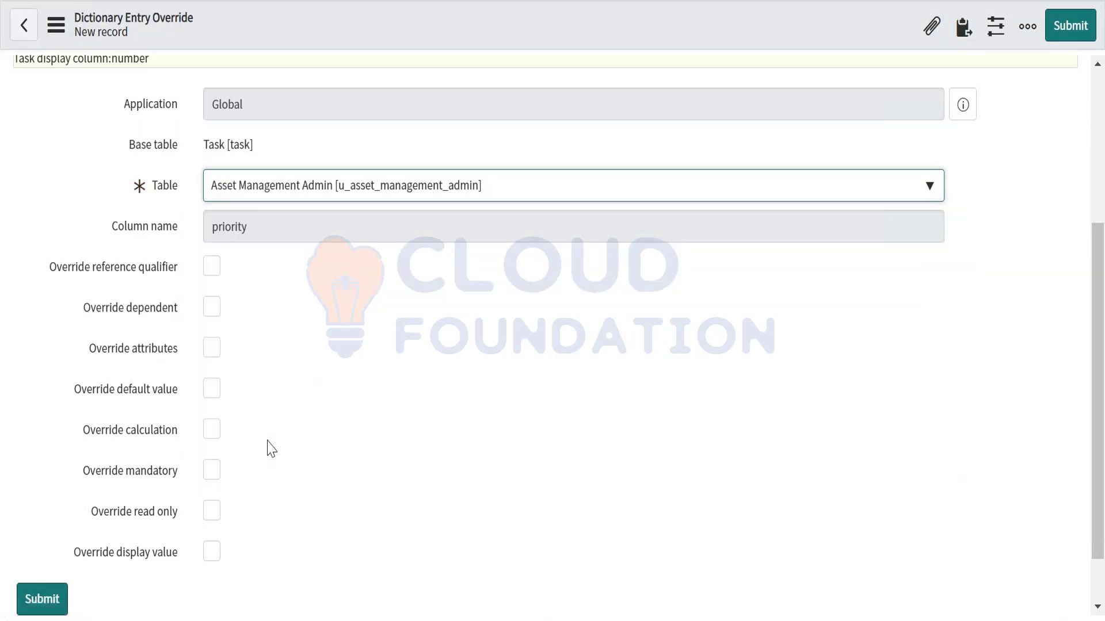
Enable Override default value with an empty default value and save the new override
{"action": "left_click", "coordinate": [214, 391]}
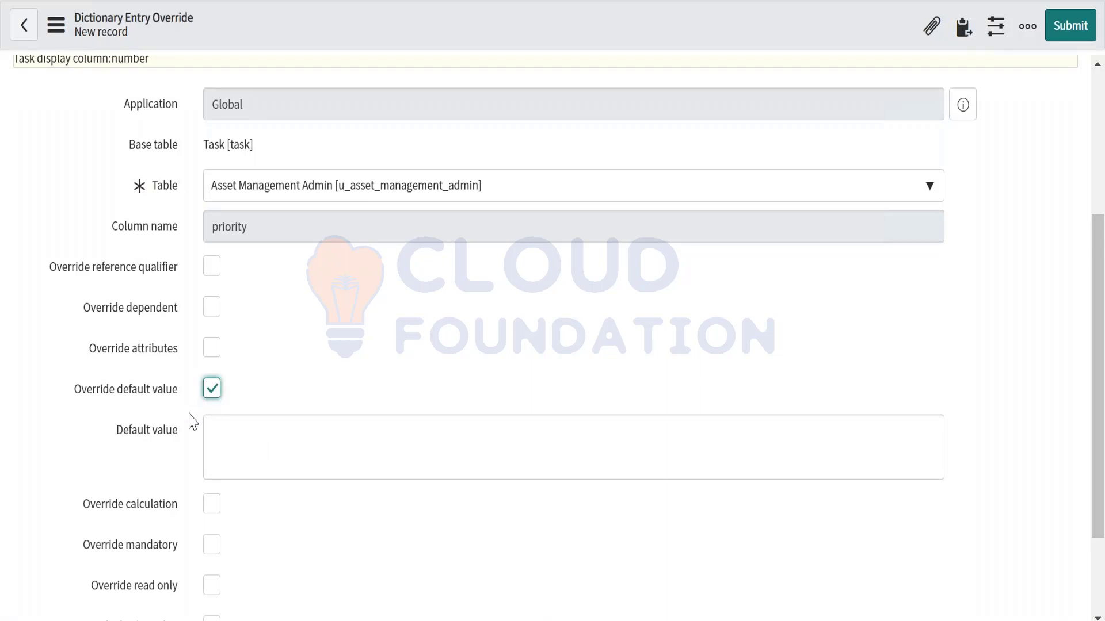
{"action": "scroll", "coordinate": [190, 419], "scroll_direction": "down", "scroll_amount": 2}
{"action": "scroll", "coordinate": [334, 415], "scroll_direction": "up", "scroll_amount": 6}
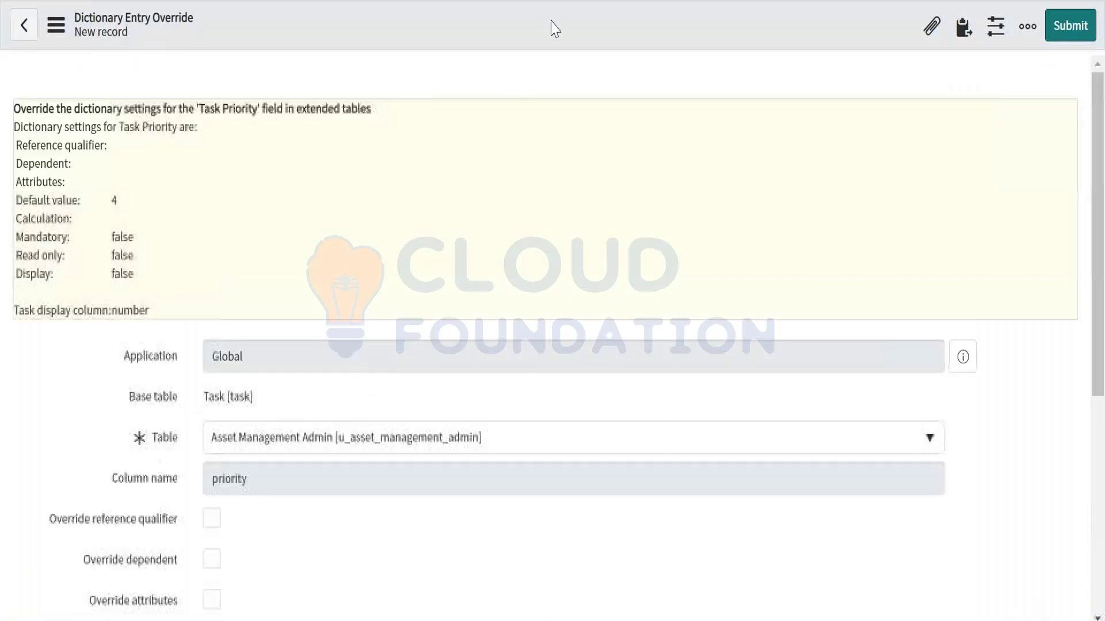
{"action": "right_click", "coordinate": [500, 34]}
{"action": "left_click", "coordinate": [525, 43]}
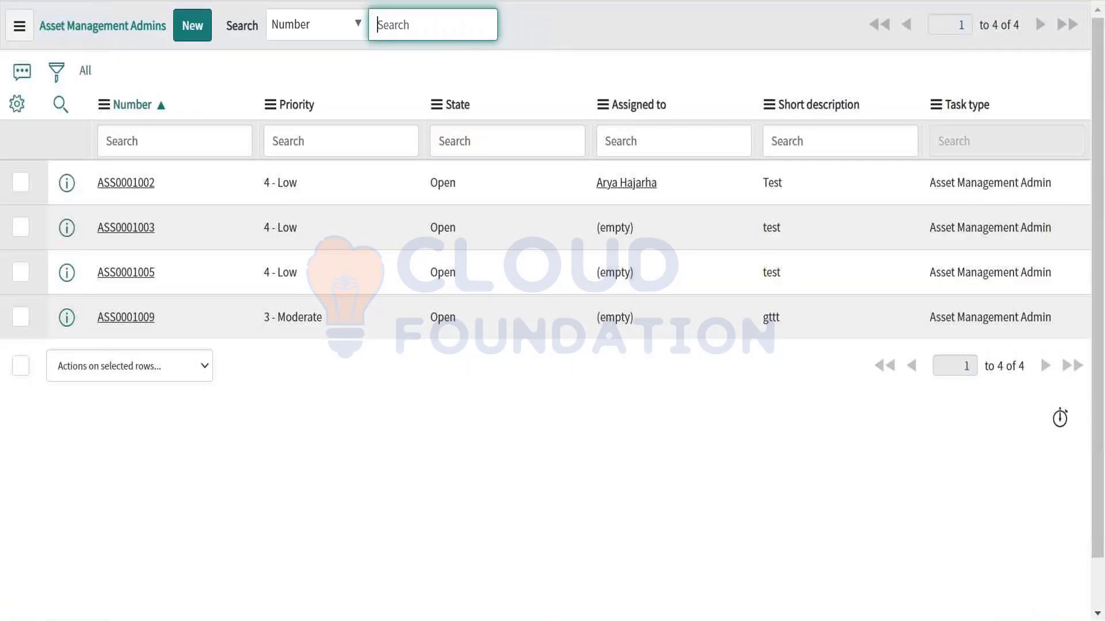
Create a new Asset Management Admin record with Impact 1 - High and Urgency 1 - High
{"action": "left_click", "coordinate": [186, 41]}
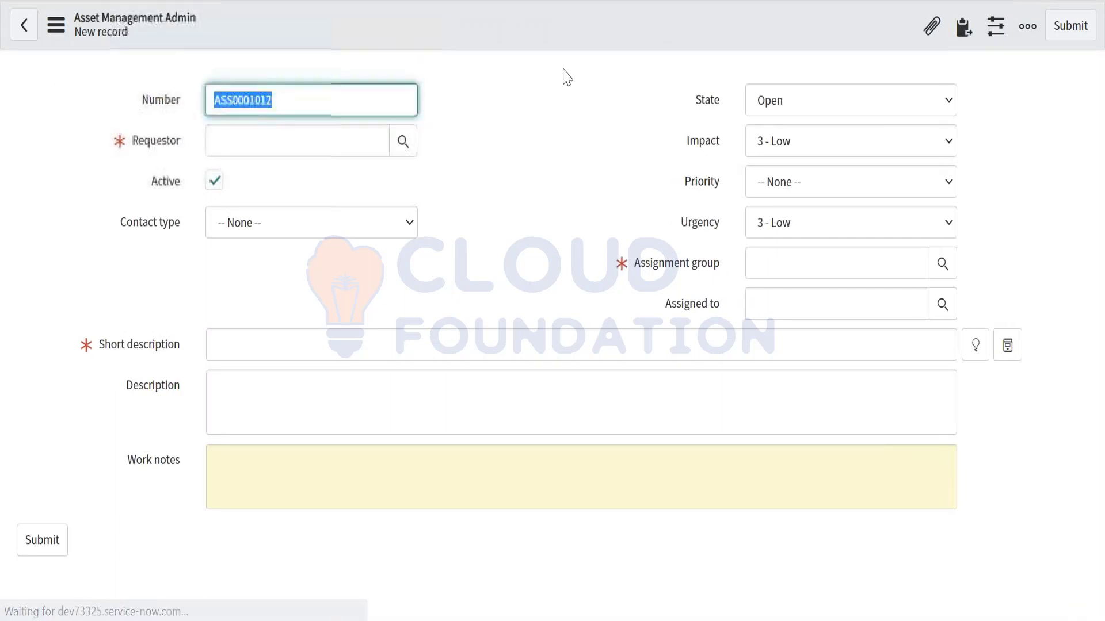
{"action": "left_click", "coordinate": [745, 151]}
{"action": "left_click", "coordinate": [748, 167]}
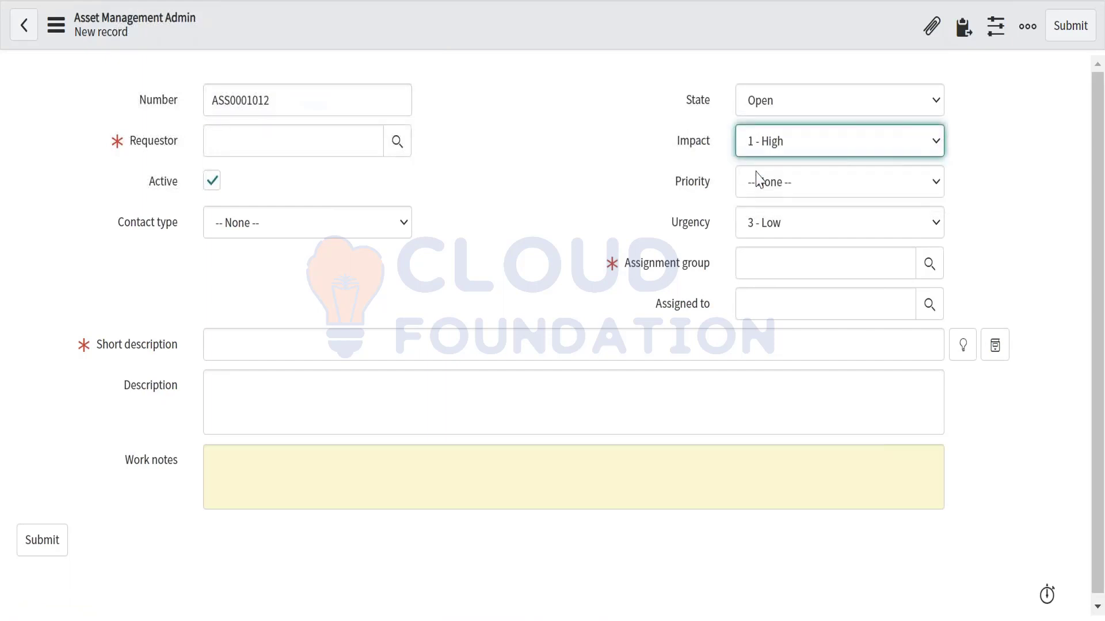
{"action": "left_click", "coordinate": [760, 236]}
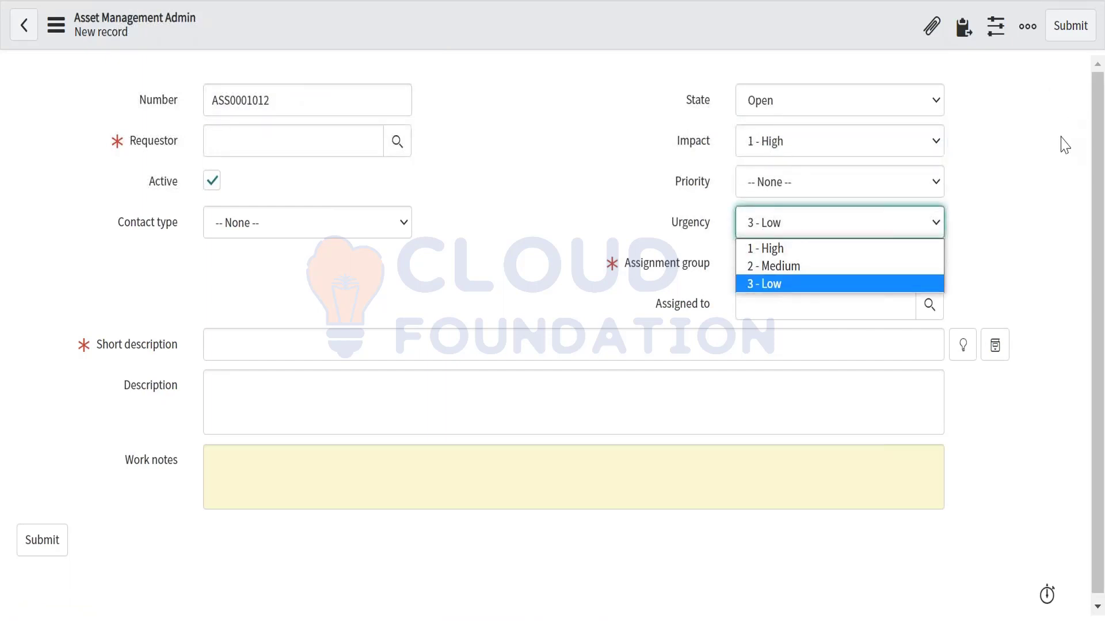
{"action": "left_click", "coordinate": [1083, 152]}
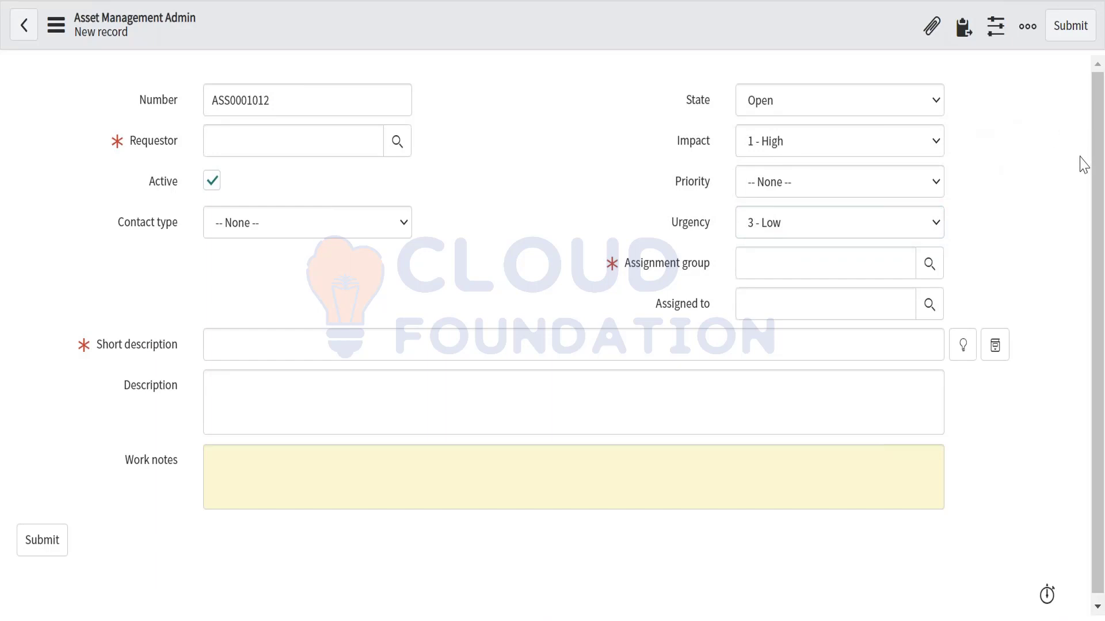
{"action": "left_click", "coordinate": [772, 229]}
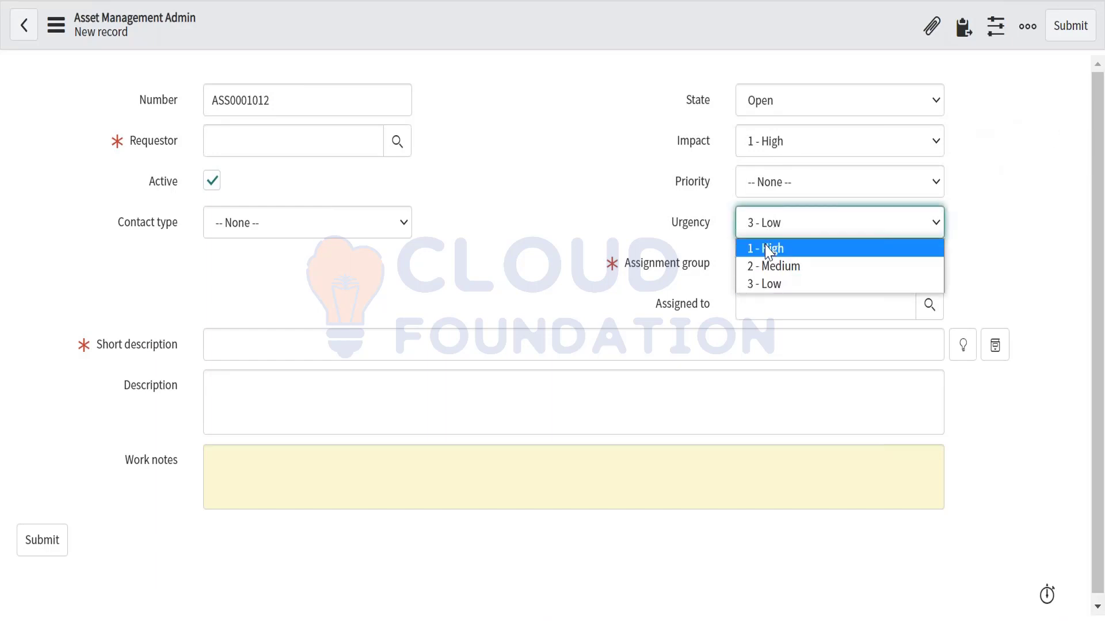
{"action": "left_click", "coordinate": [767, 249]}
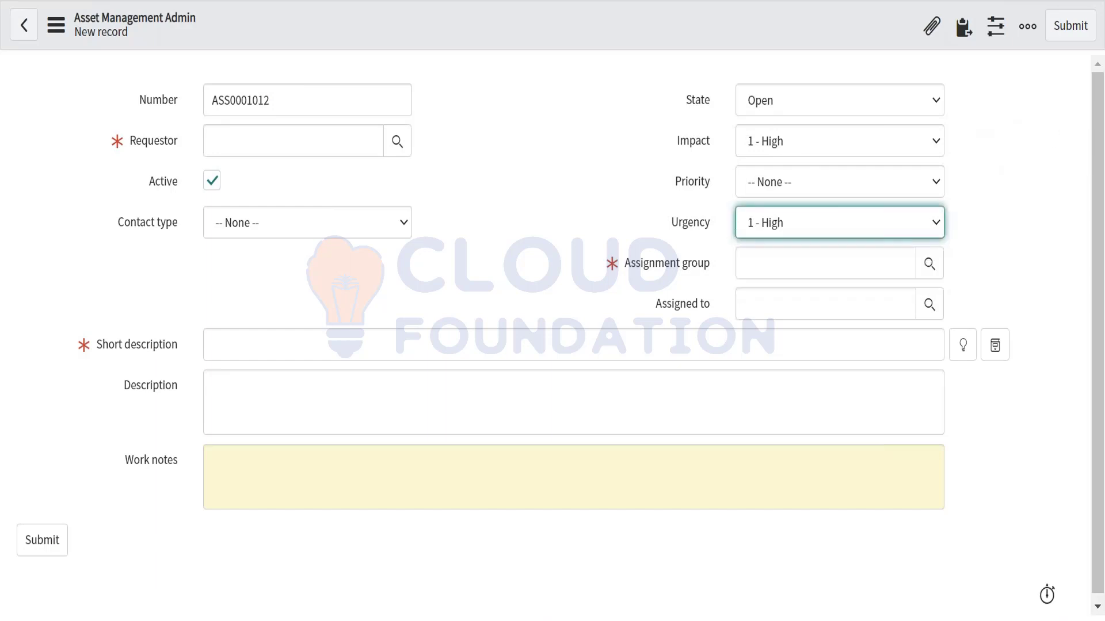
Fill in the requestor and the short description "ttt" on the new Asset Management Admin record and try to save it
{"action": "right_click", "coordinate": [561, 26]}
{"action": "left_click", "coordinate": [265, 152]}
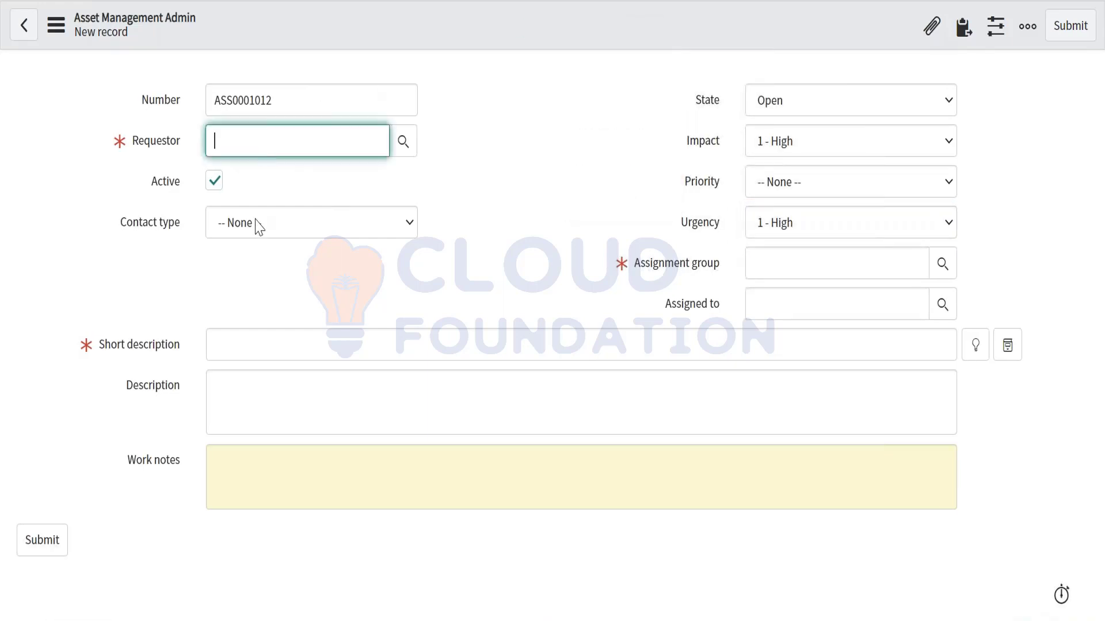
{"action": "left_click", "coordinate": [248, 184]}
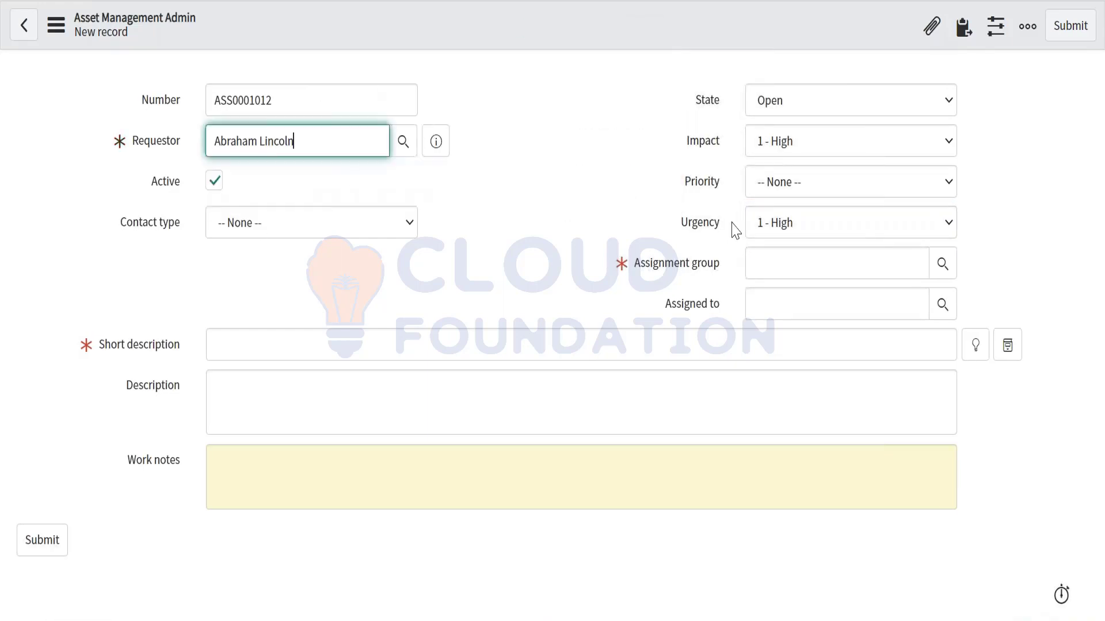
{"action": "left_click", "coordinate": [249, 353]}
{"action": "type", "text": "ttt"}
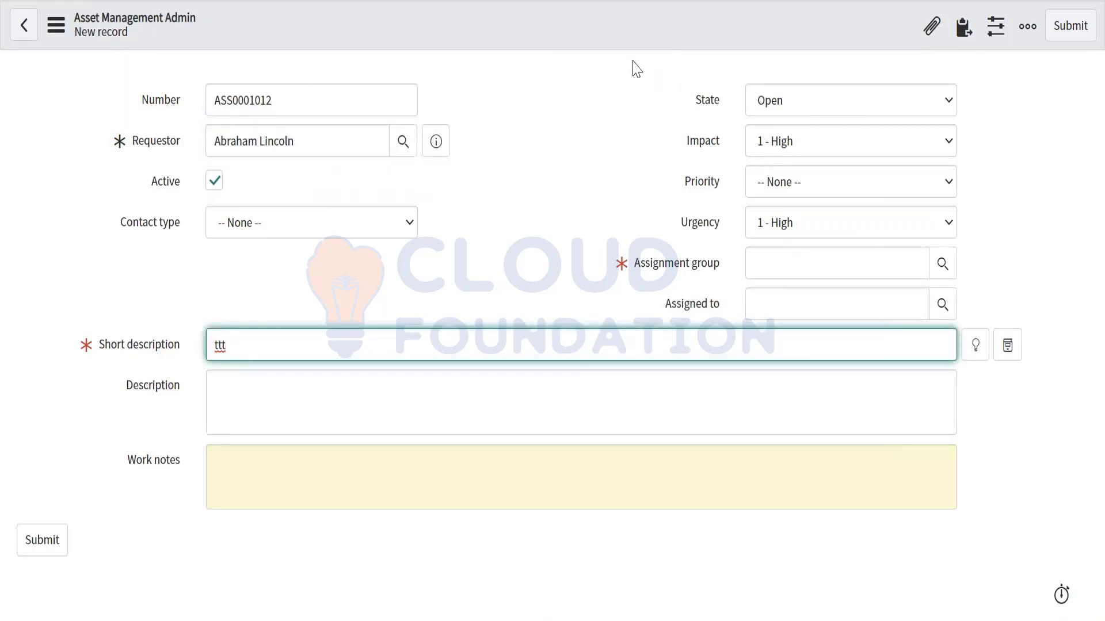
{"action": "right_click", "coordinate": [607, 26]}
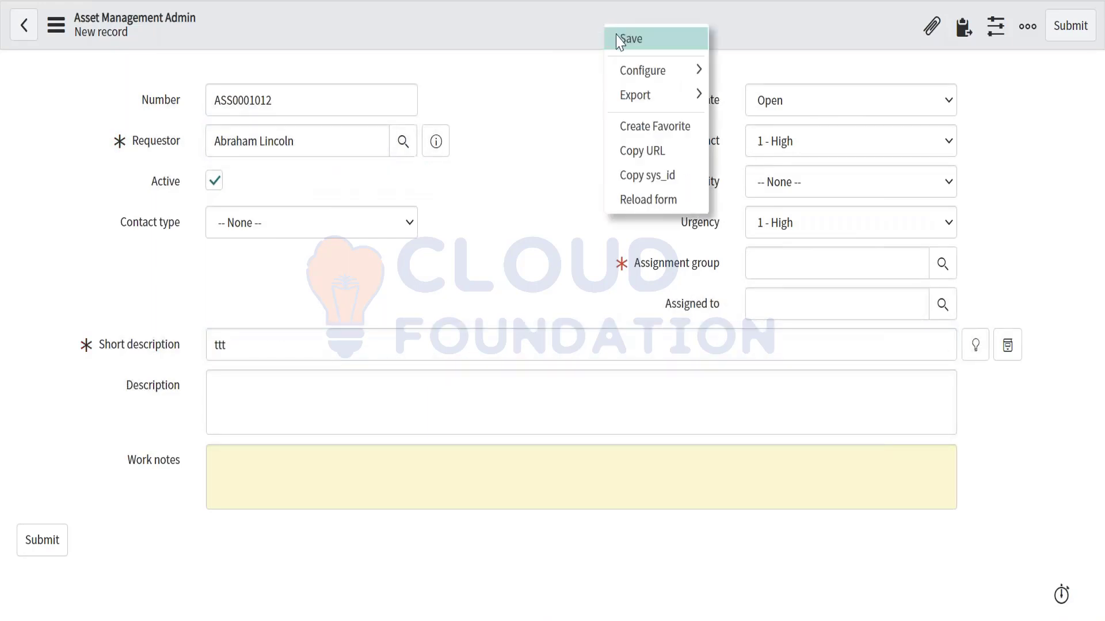
{"action": "left_click", "coordinate": [618, 40]}
Set the assignment group to Asset Management Team, save the new record and check its Priority field
{"action": "left_click", "coordinate": [792, 314]}
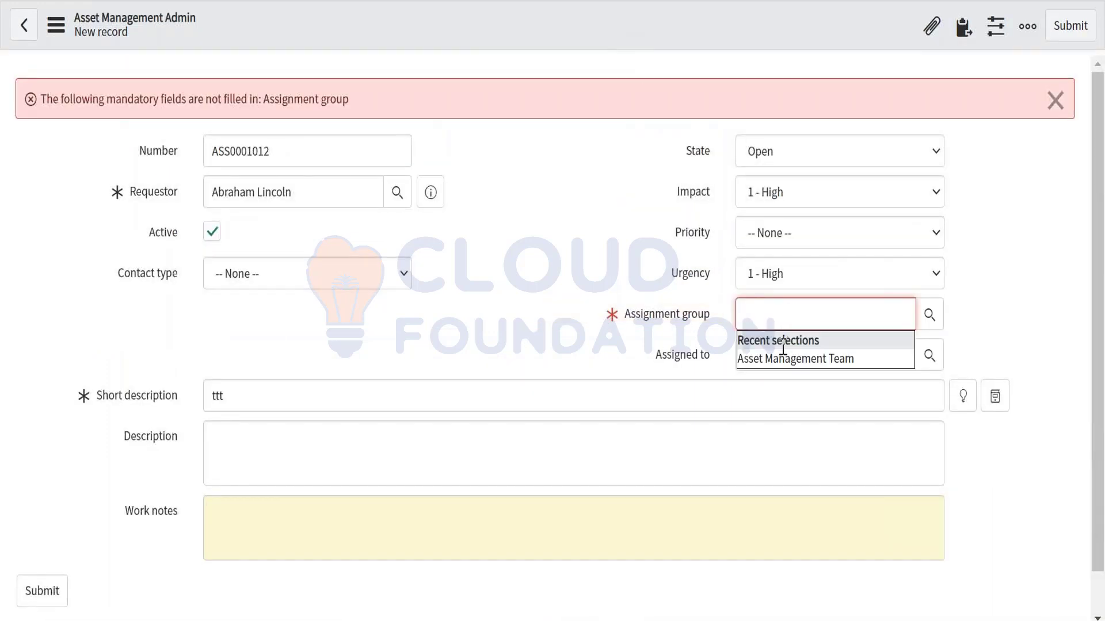
{"action": "left_click", "coordinate": [783, 357]}
{"action": "right_click", "coordinate": [637, 35]}
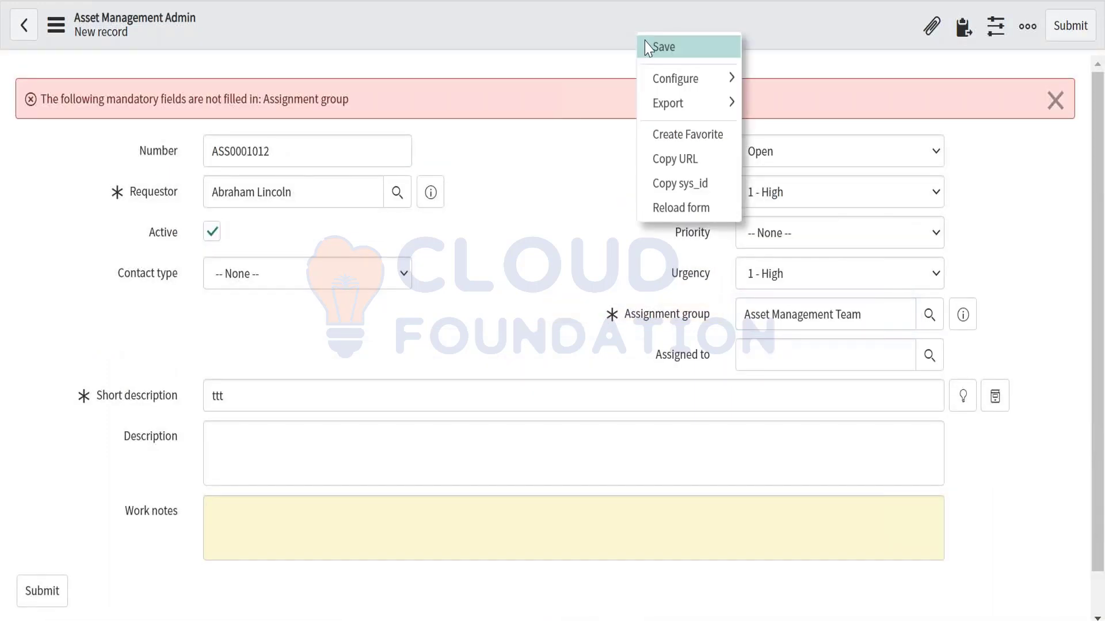
{"action": "left_click", "coordinate": [649, 47]}
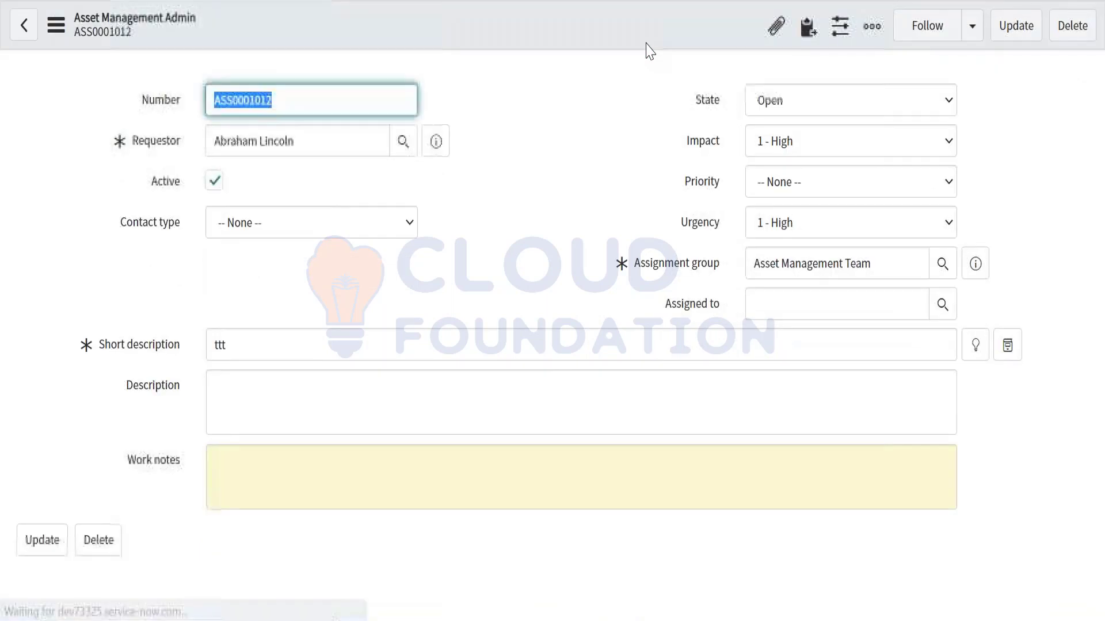
{"action": "left_click", "coordinate": [750, 181]}
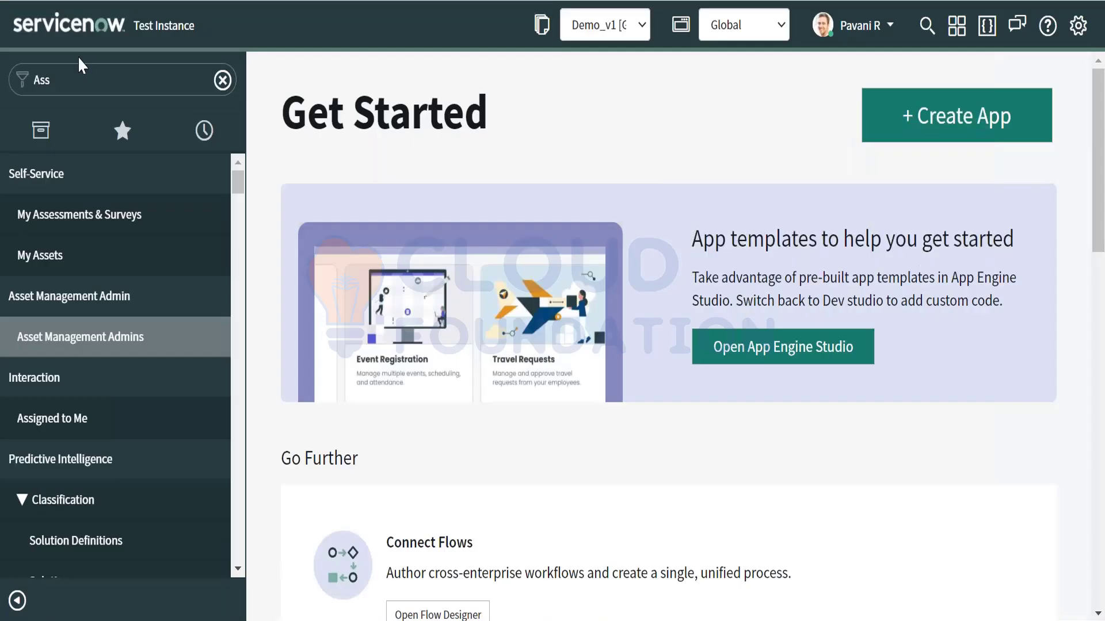
Filter the navigator for Priority, open the Priority Lookup Rules and review how impact and urgency determine priority
{"action": "double_click", "coordinate": [75, 75]}
{"action": "key", "text": "BackSpace"}
{"action": "type", "text": "Pi"}
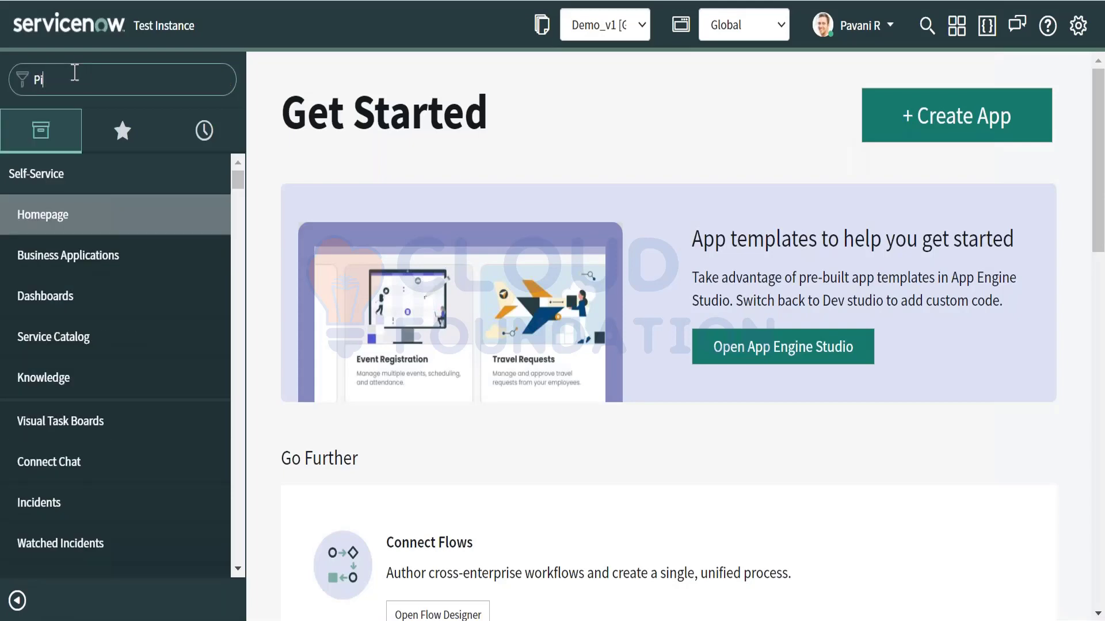
{"action": "type", "text": "roriori"}
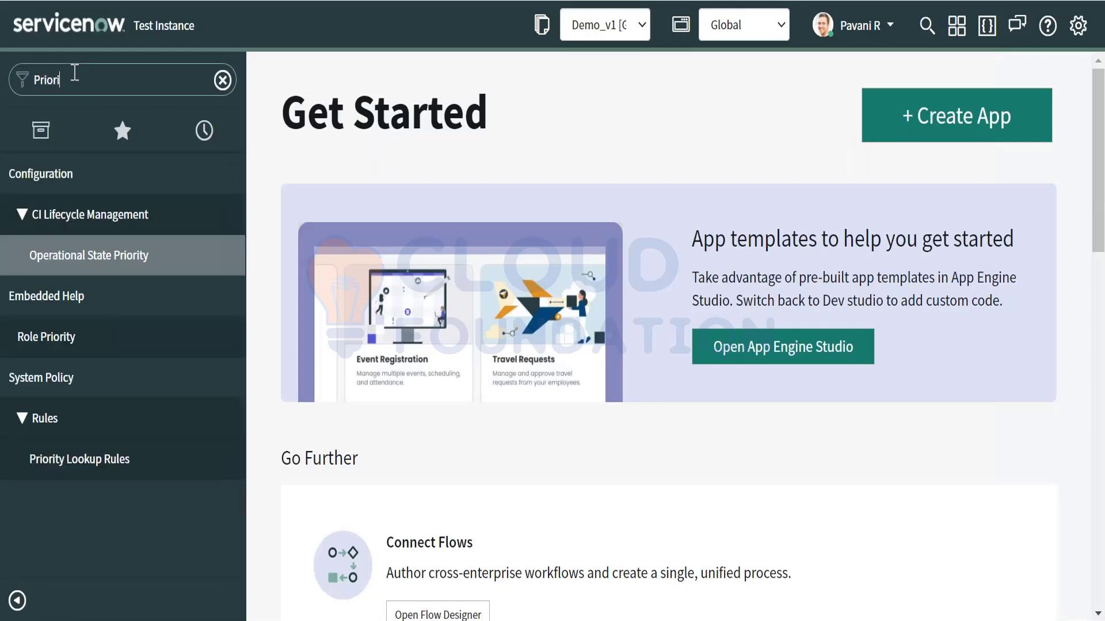
{"action": "type", "text": "ty"}
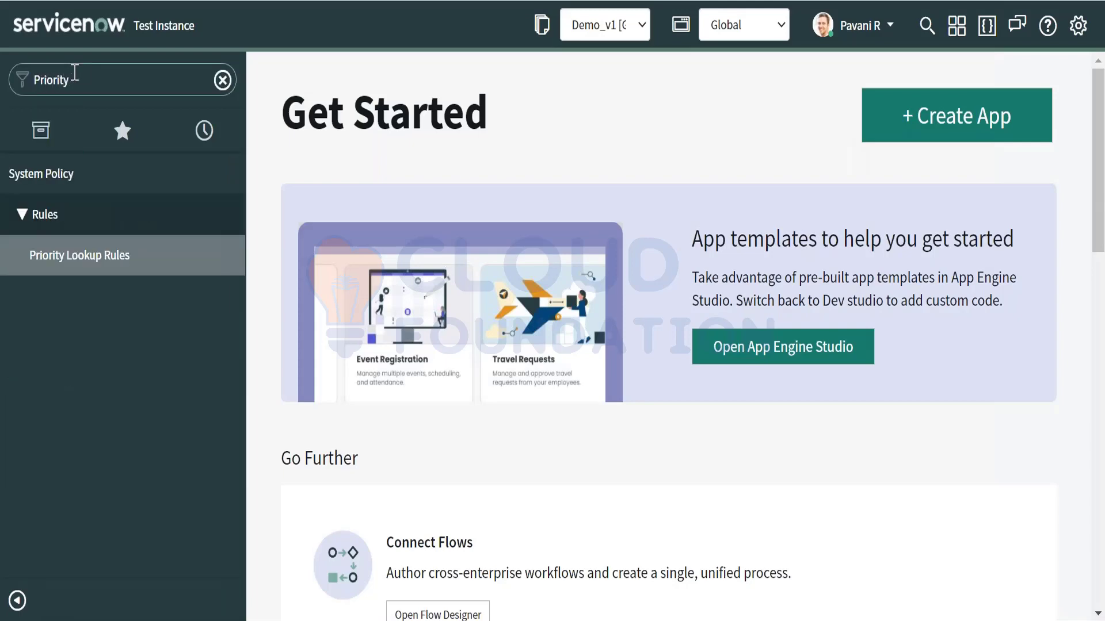
{"action": "left_click", "coordinate": [49, 270]}
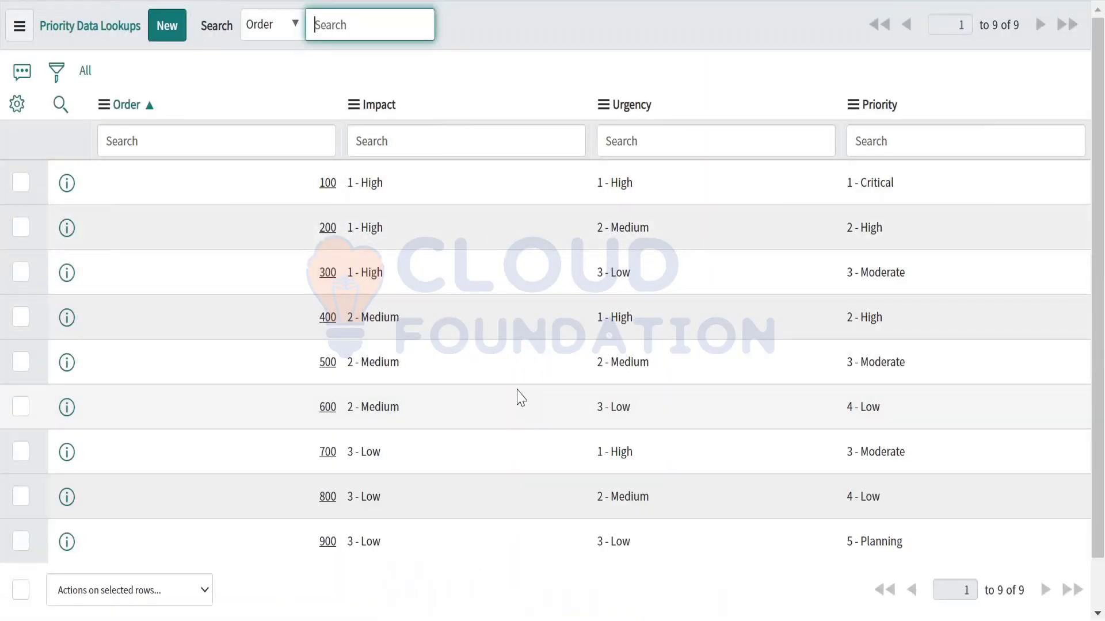
{"action": "scroll", "coordinate": [520, 397], "scroll_direction": "down", "scroll_amount": 1}
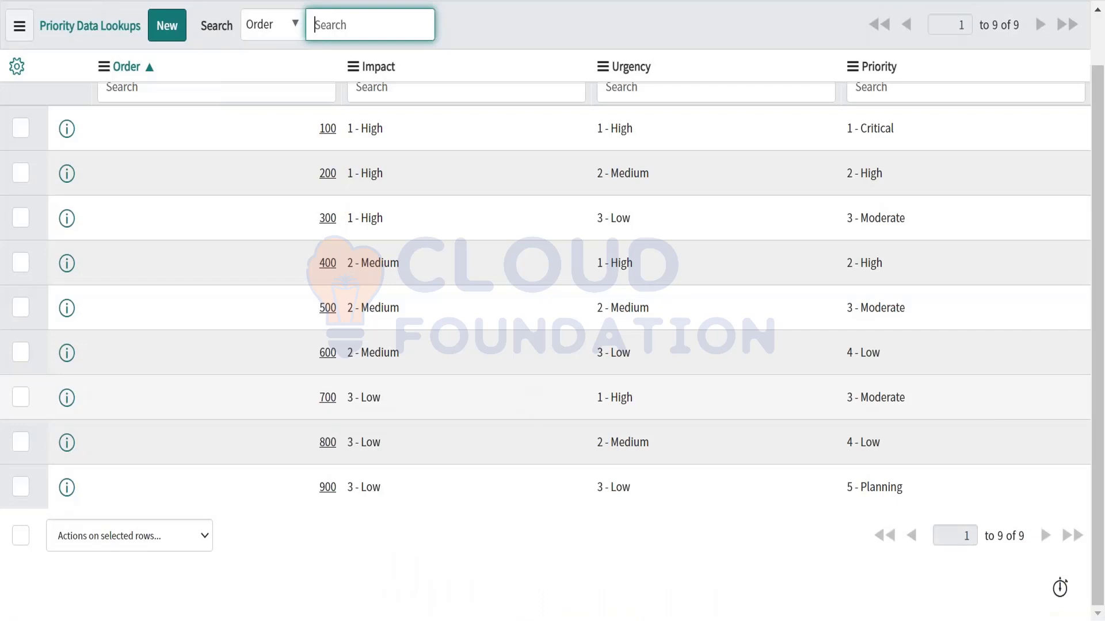
{"action": "scroll", "coordinate": [382, 278], "scroll_direction": "up", "scroll_amount": 1}
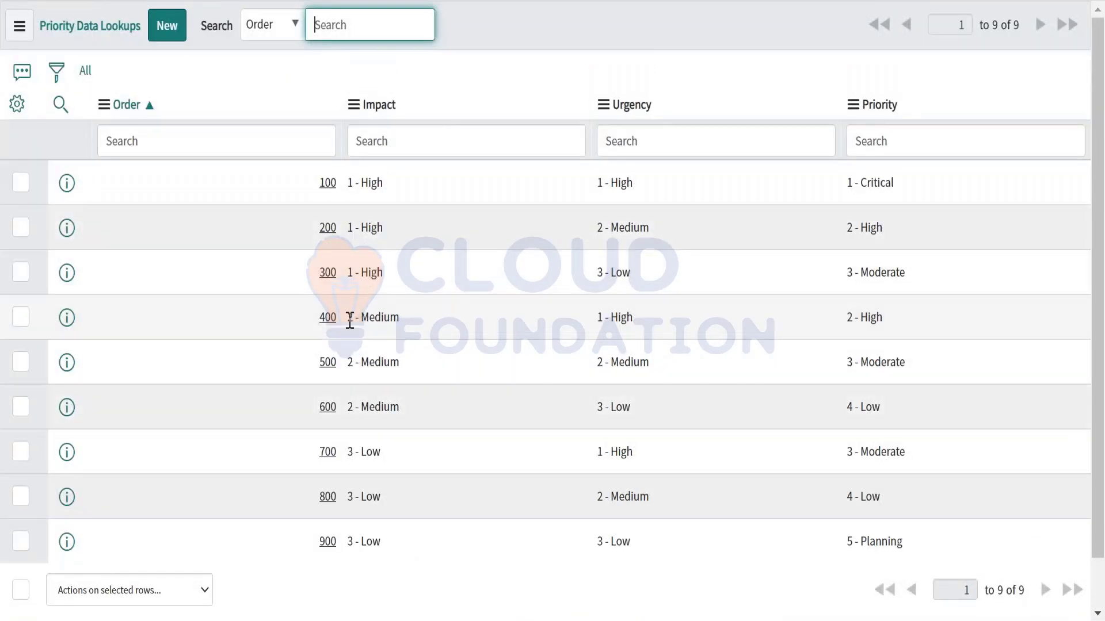
{"action": "left_click", "coordinate": [327, 185]}
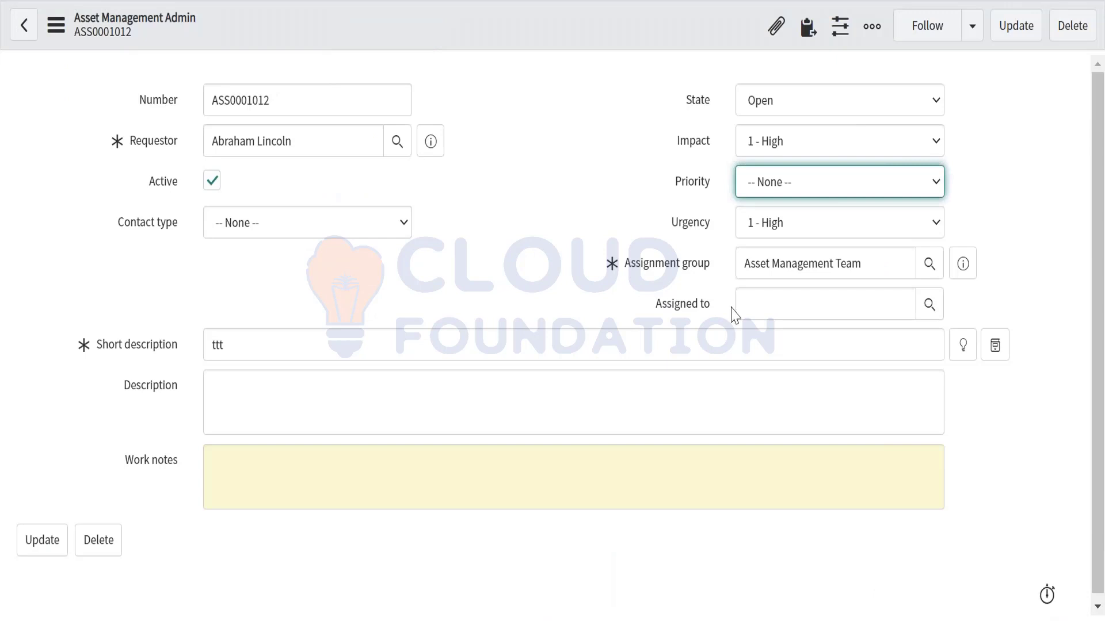
Try Priority 1 - Critical on the saved Asset Management Admin record and reload the form without saving
{"action": "left_click", "coordinate": [757, 184]}
{"action": "left_click", "coordinate": [545, 253]}
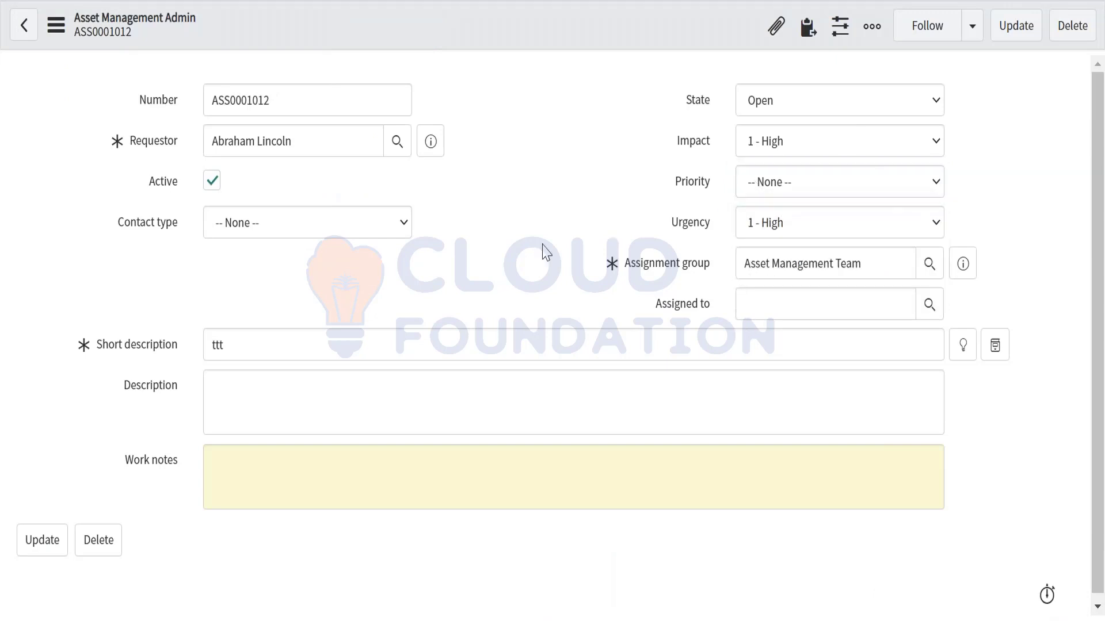
{"action": "left_click", "coordinate": [789, 183]}
{"action": "left_click", "coordinate": [786, 224]}
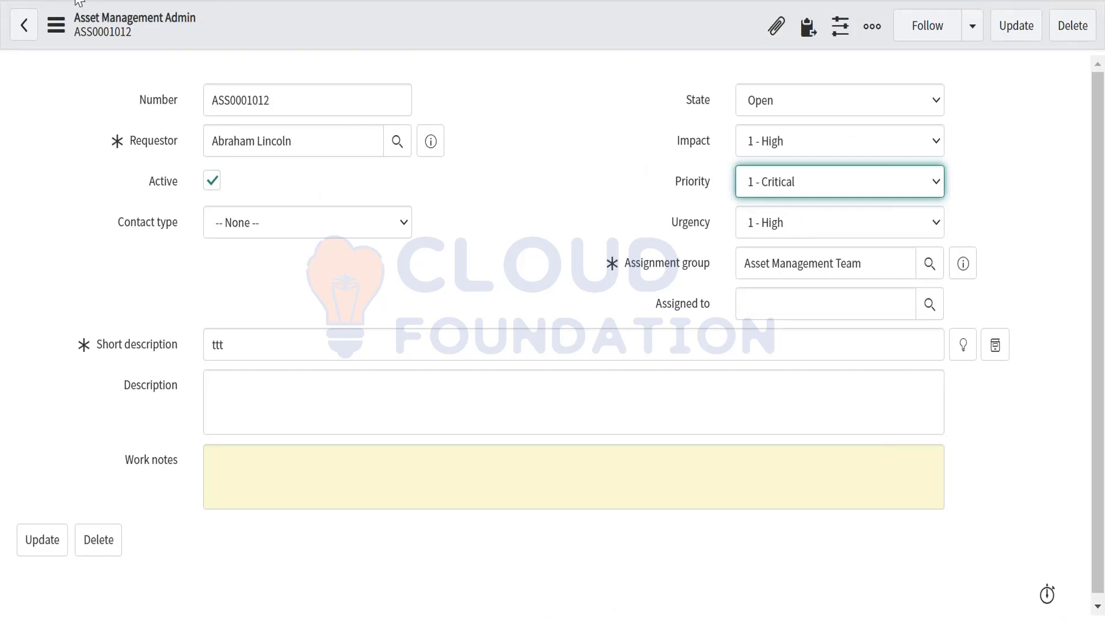
{"action": "key", "text": "F5"}
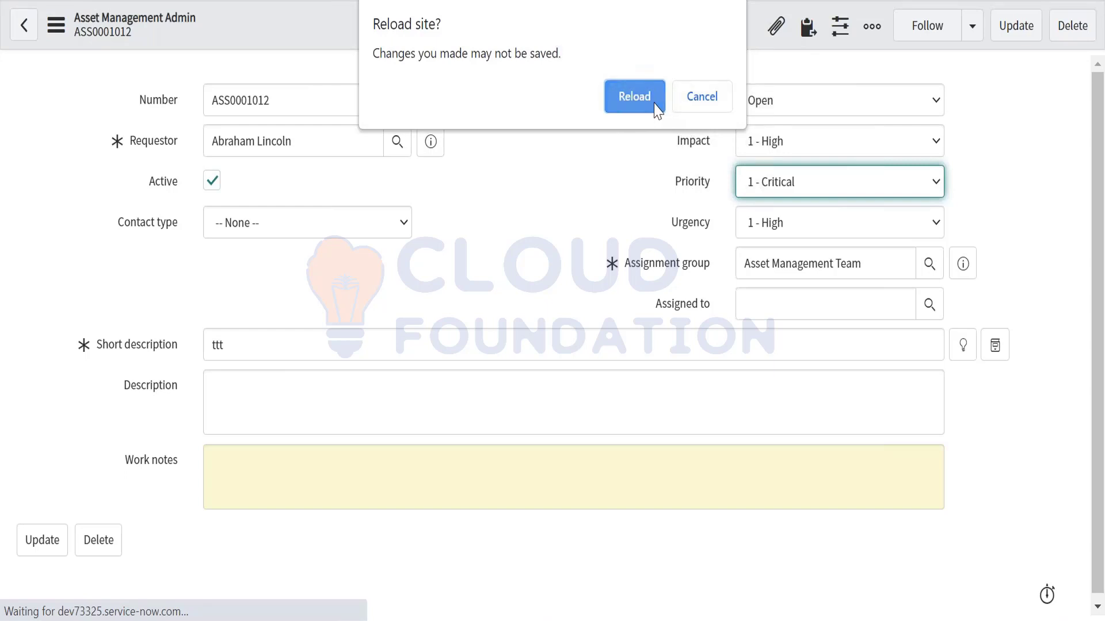
{"action": "left_click", "coordinate": [634, 97]}
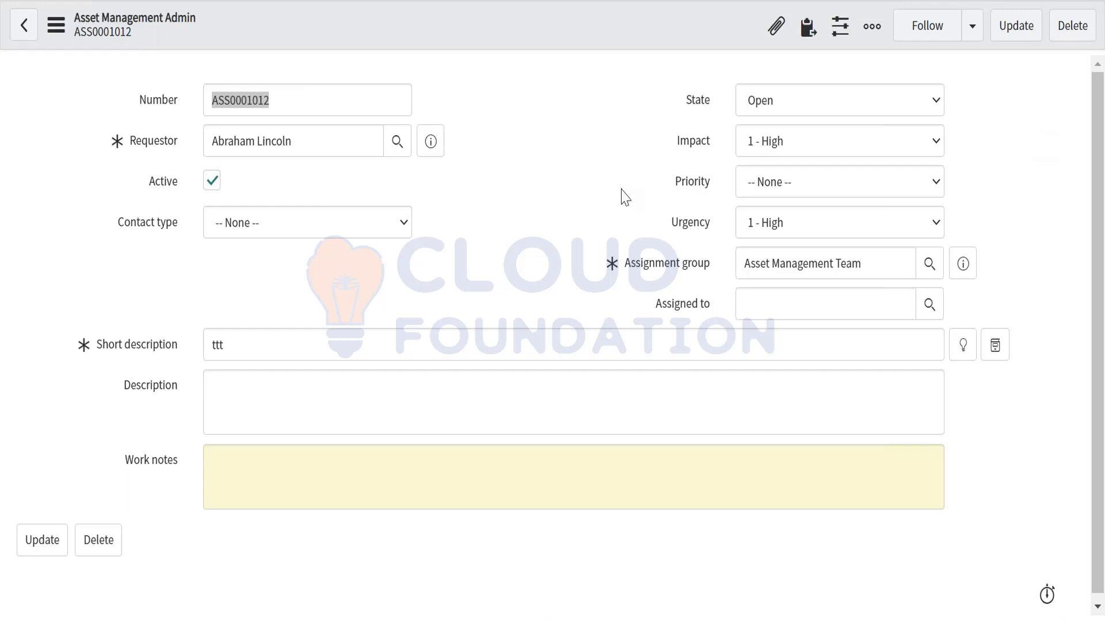
Select Priority 1 - Critical on the reloaded record again and compare it with the priority lookup rules
{"action": "left_click", "coordinate": [756, 177]}
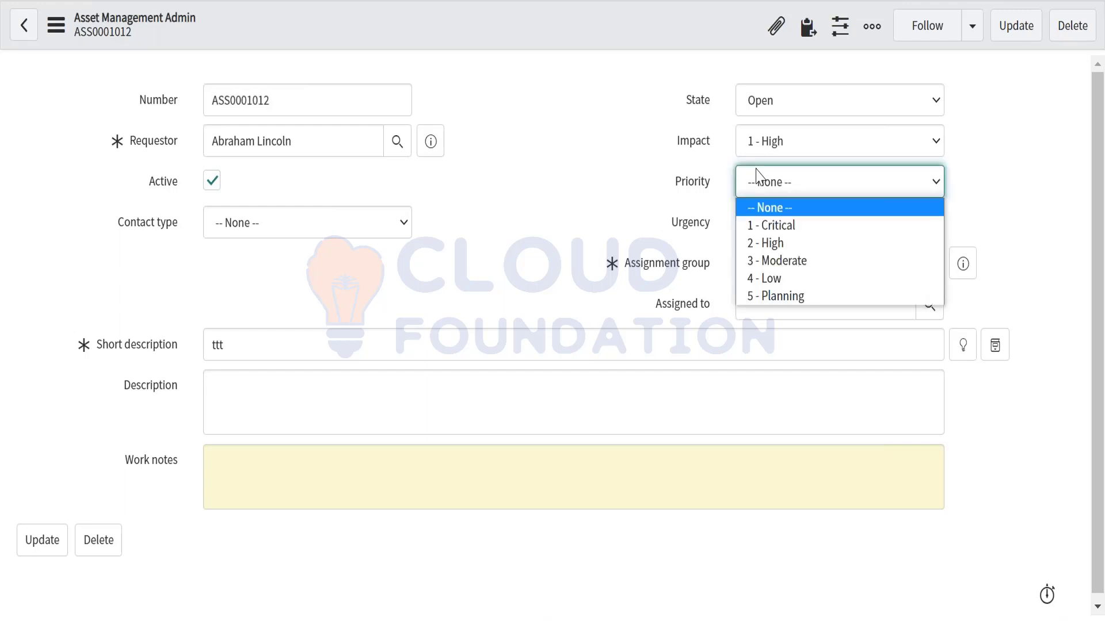
{"action": "left_click", "coordinate": [762, 225]}
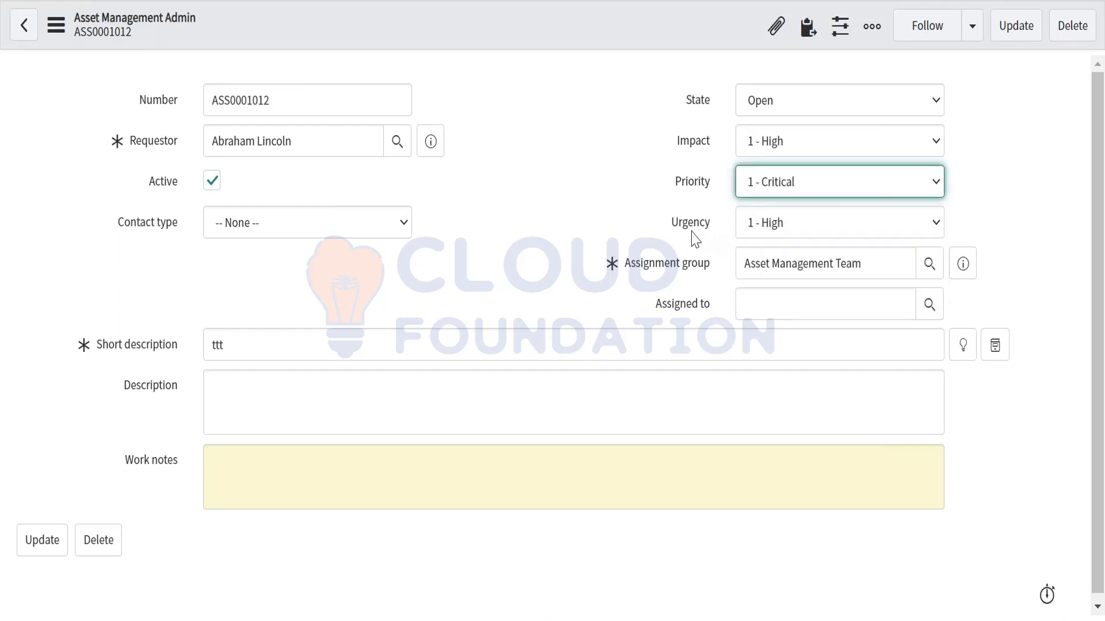
{"action": "left_click", "coordinate": [545, 189]}
{"action": "left_click", "coordinate": [771, 190]}
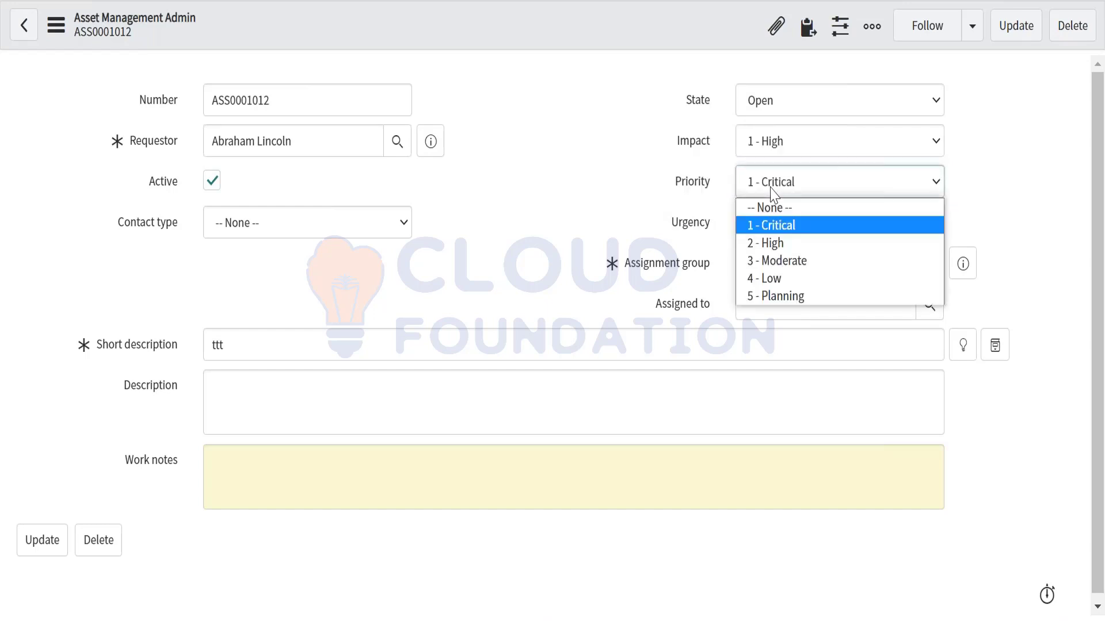
{"action": "left_click", "coordinate": [767, 228]}
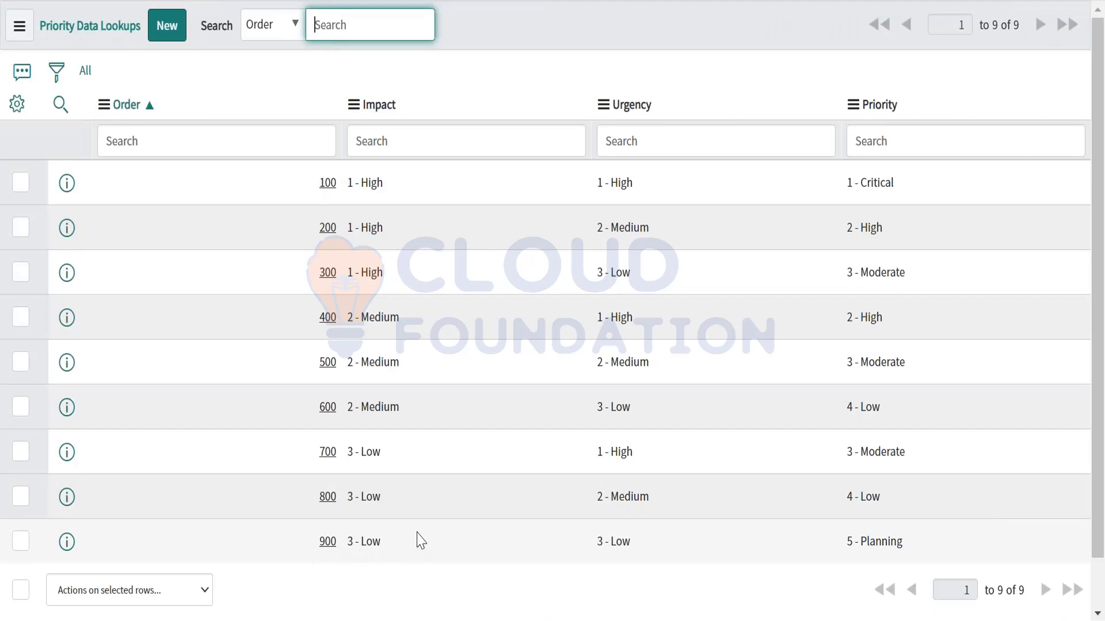
{"action": "scroll", "coordinate": [417, 540], "scroll_direction": "down", "scroll_amount": 1}
{"action": "scroll", "coordinate": [374, 288], "scroll_direction": "up", "scroll_amount": 1}
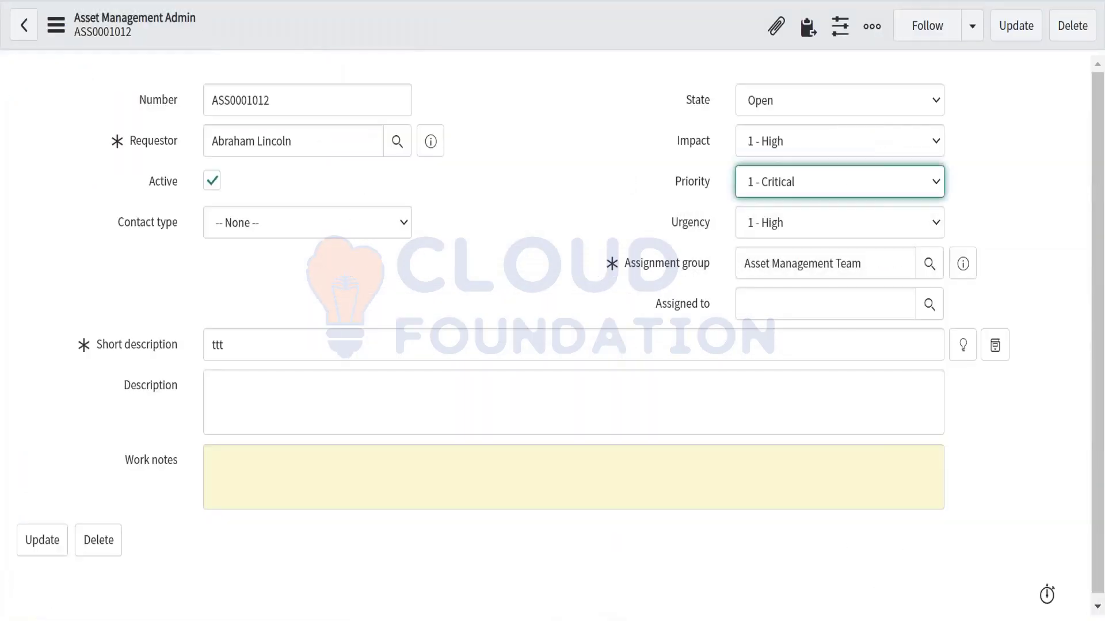
Check the Priority field's description and choices, keep 1 - Critical selected, and reload the record without saving
{"action": "scroll", "coordinate": [540, 414], "scroll_direction": "down", "scroll_amount": 1}
{"action": "mouse_move", "coordinate": [699, 187]}
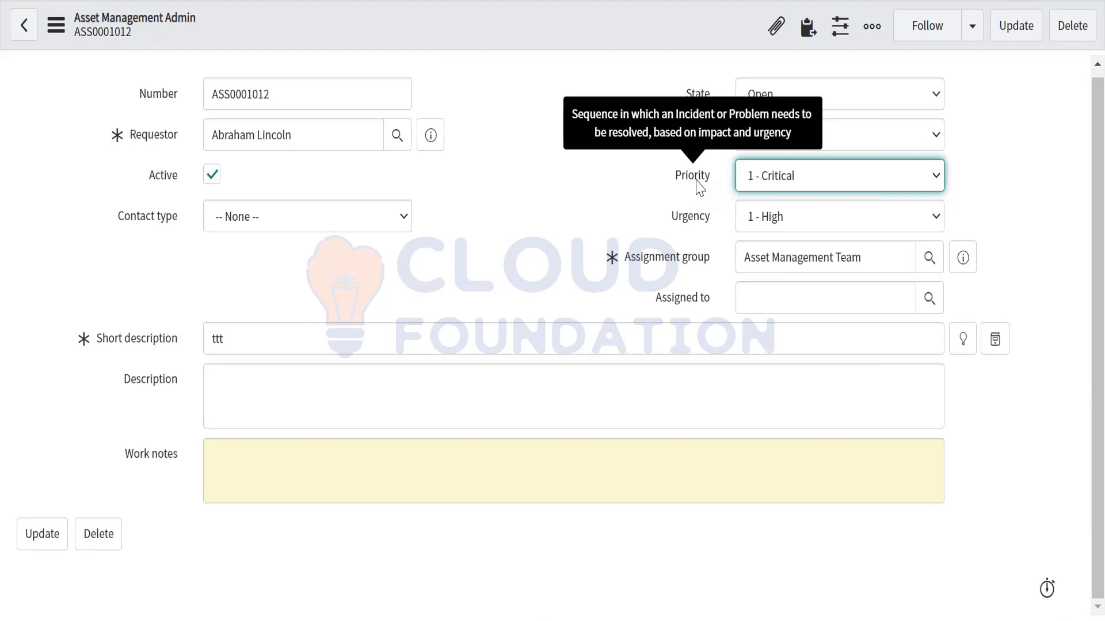
{"action": "left_click", "coordinate": [770, 185]}
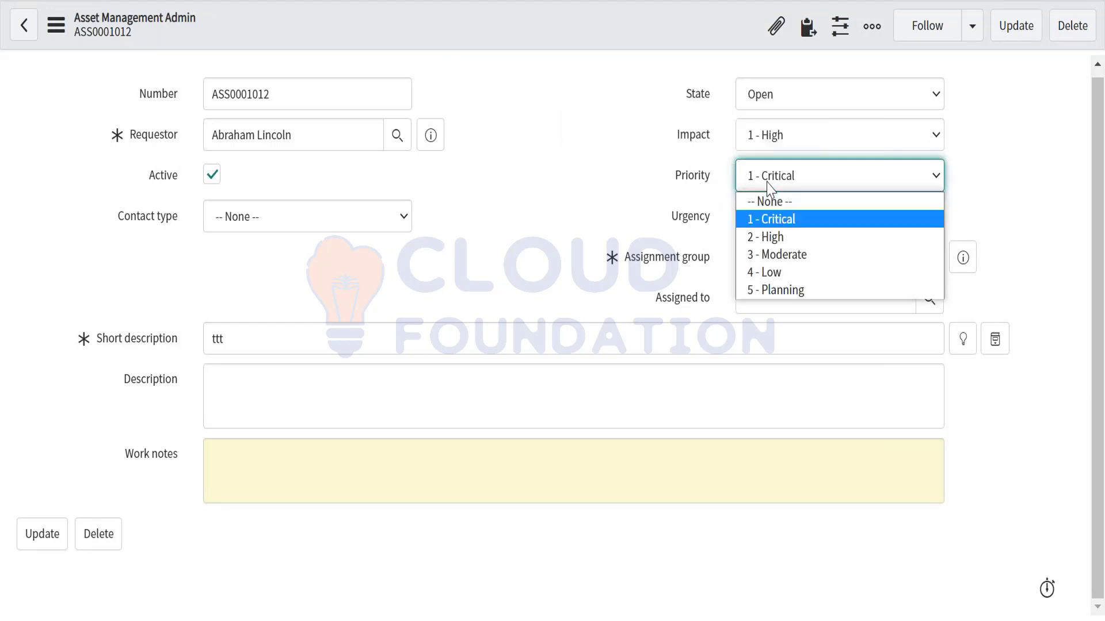
{"action": "left_click", "coordinate": [770, 223]}
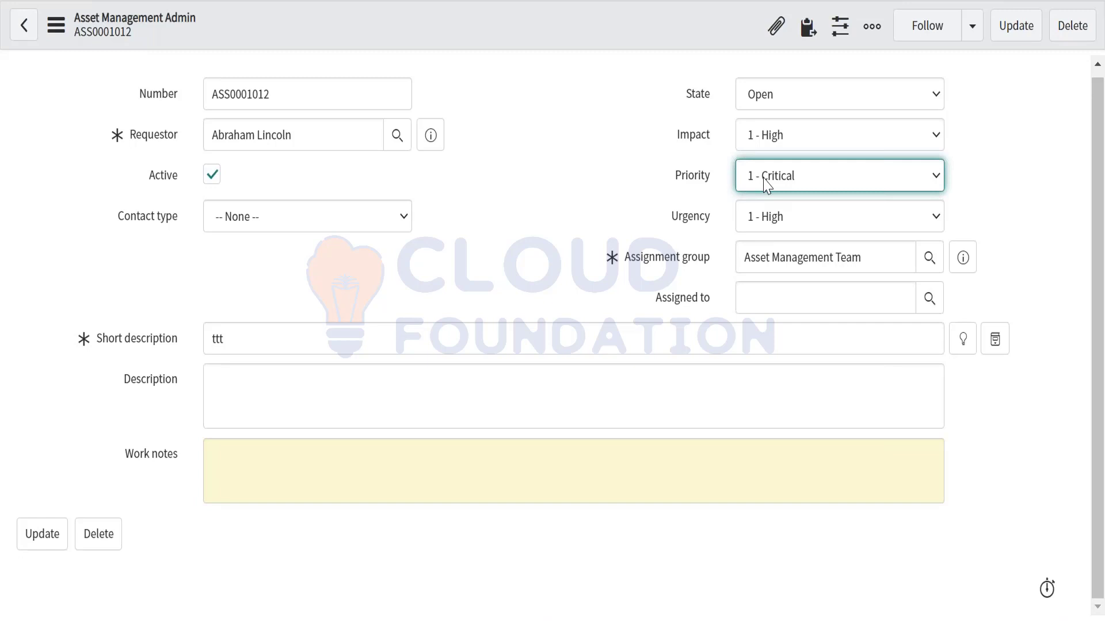
{"action": "key", "text": "F5"}
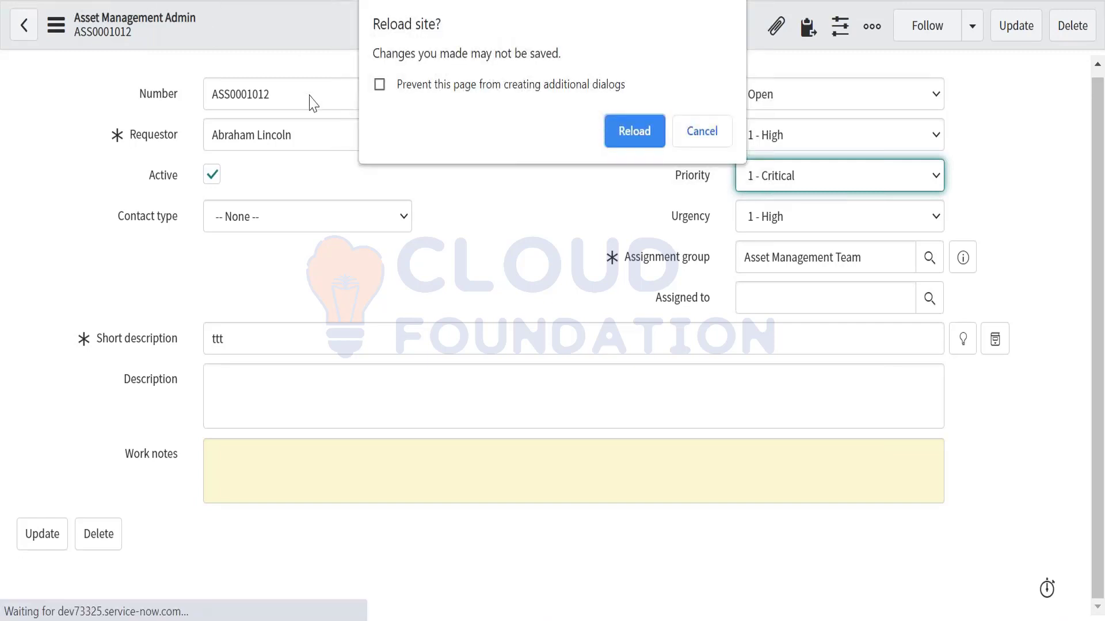
{"action": "left_click", "coordinate": [649, 134]}
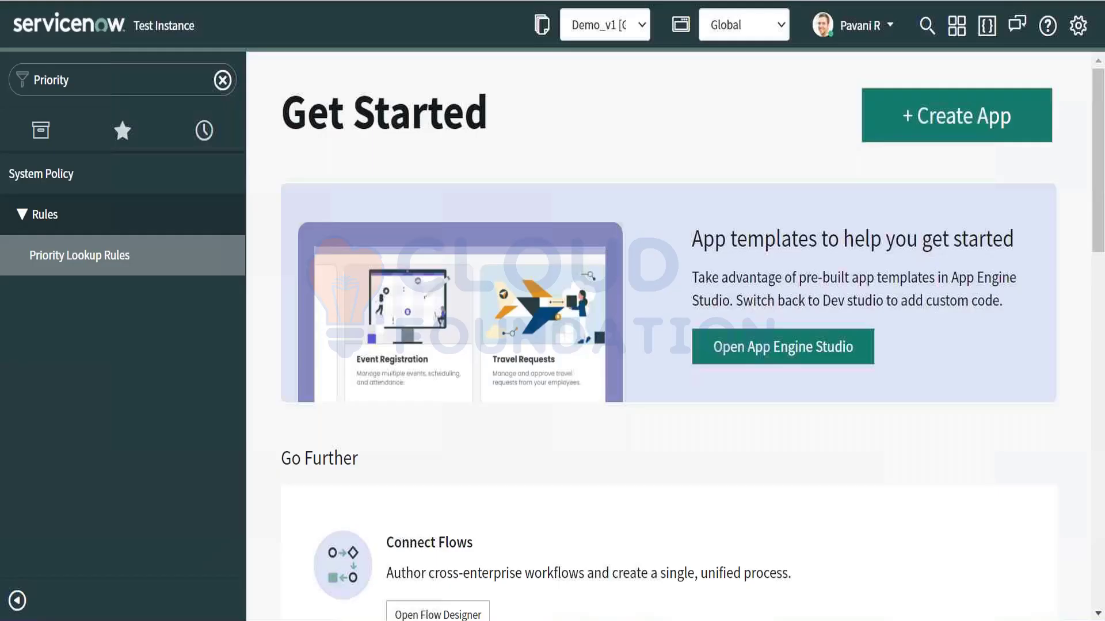
Filter the navigator for "plugin" and open the Plugins page under System Definition
{"action": "left_click", "coordinate": [82, 81]}
{"action": "key", "text": "BackSpace"}
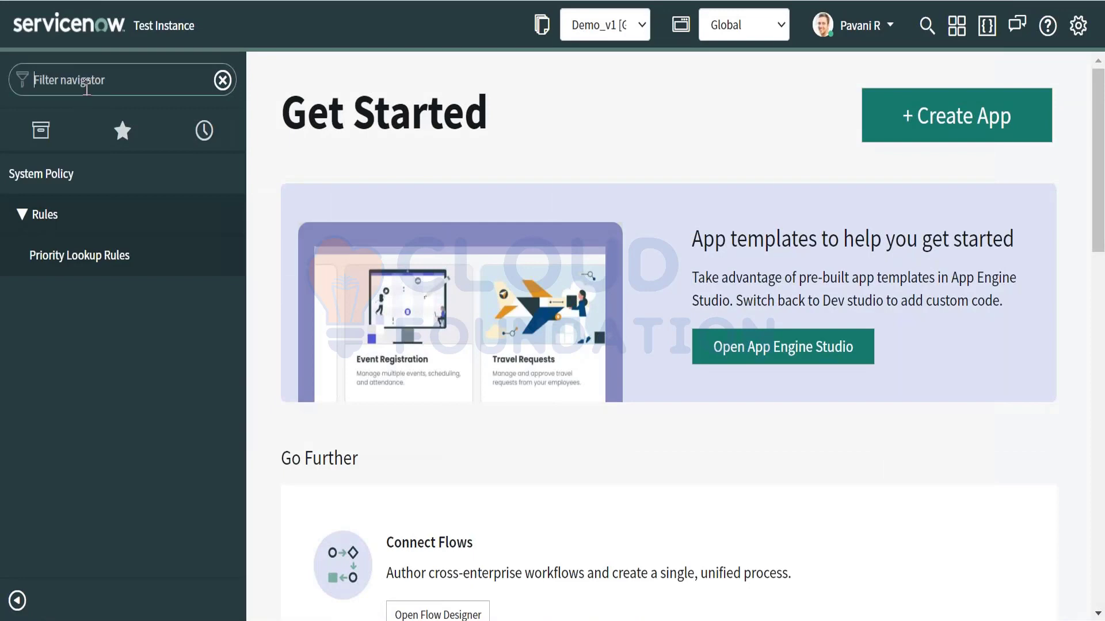
{"action": "type", "text": "plugin"}
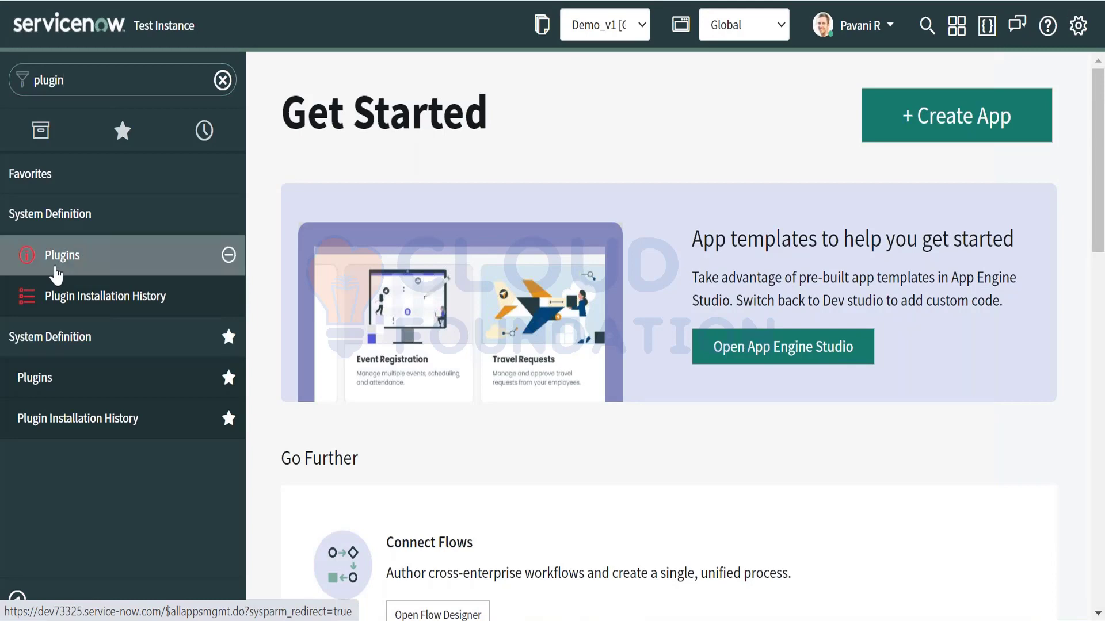
{"action": "left_click", "coordinate": [56, 274]}
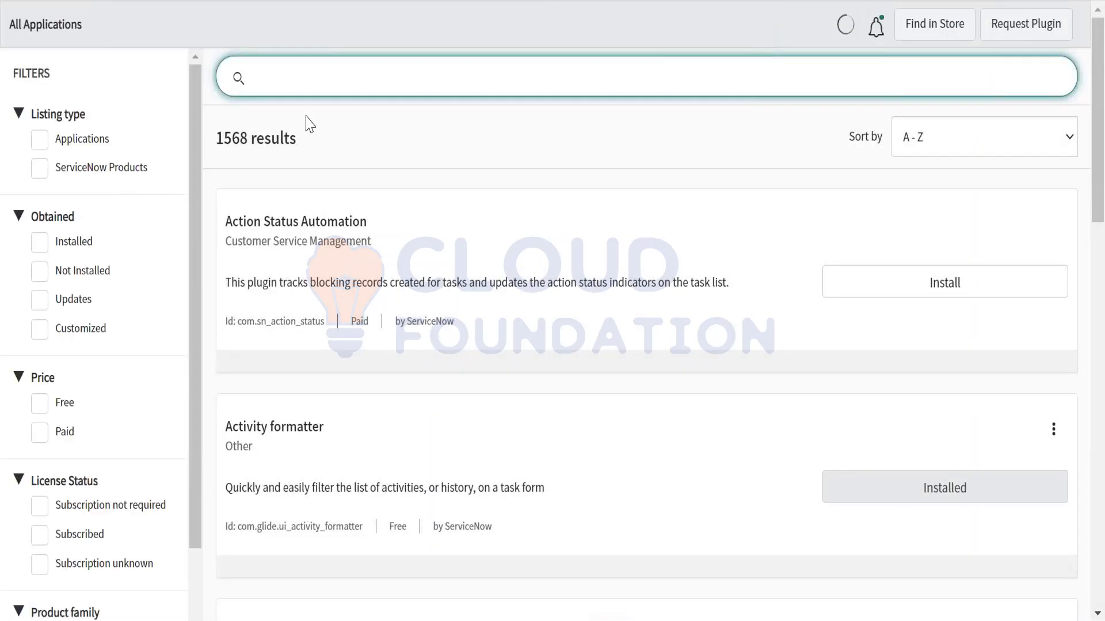
Search all applications for "sn", and replace the search term with "priority" to find the priority lookup plugin
{"action": "left_click", "coordinate": [297, 89]}
{"action": "type", "text": "sn"}
{"action": "key", "text": "Return"}
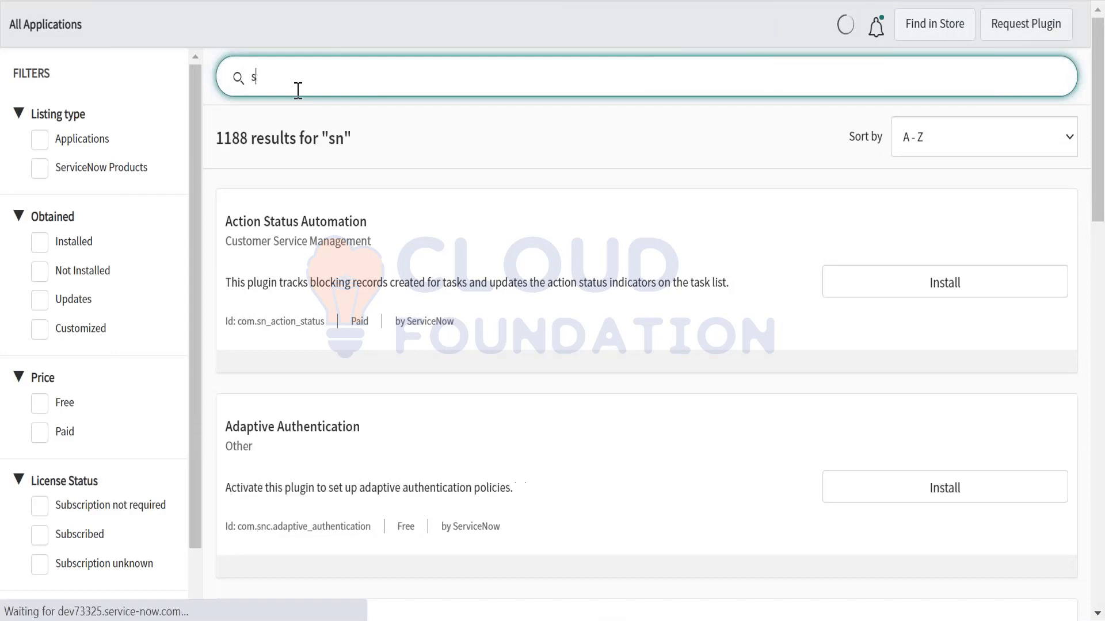
{"action": "type", "text": "[rio"}
{"action": "key", "text": "BackSpace"}
{"action": "key", "text": "BackSpace"}
{"action": "key", "text": "BackSpace"}
{"action": "key", "text": "BackSpace"}
{"action": "type", "text": "pr"}
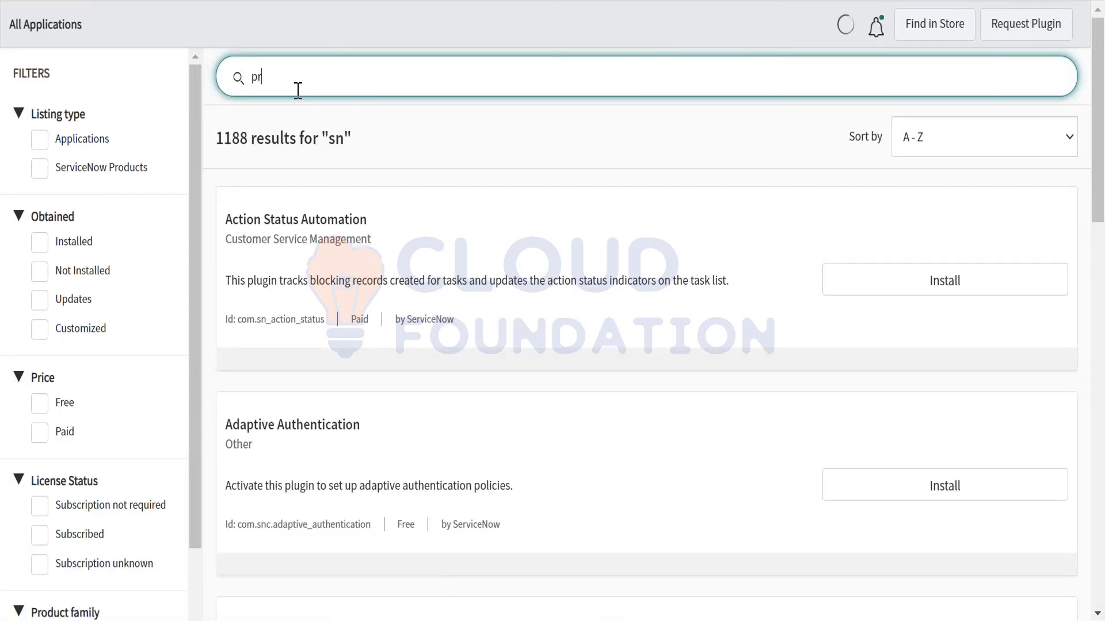
{"action": "type", "text": "iority"}
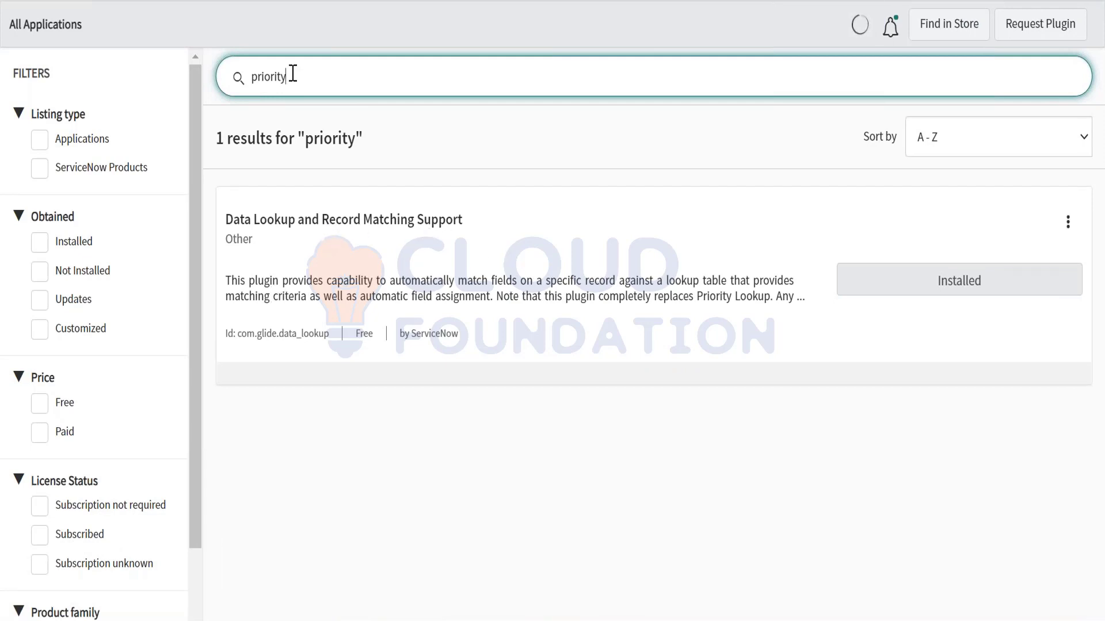
Replace the search term with "live" to look for the data lookup plugin among all applications
{"action": "left_click_drag", "start_coordinate": [302, 79], "coordinate": [255, 83]}
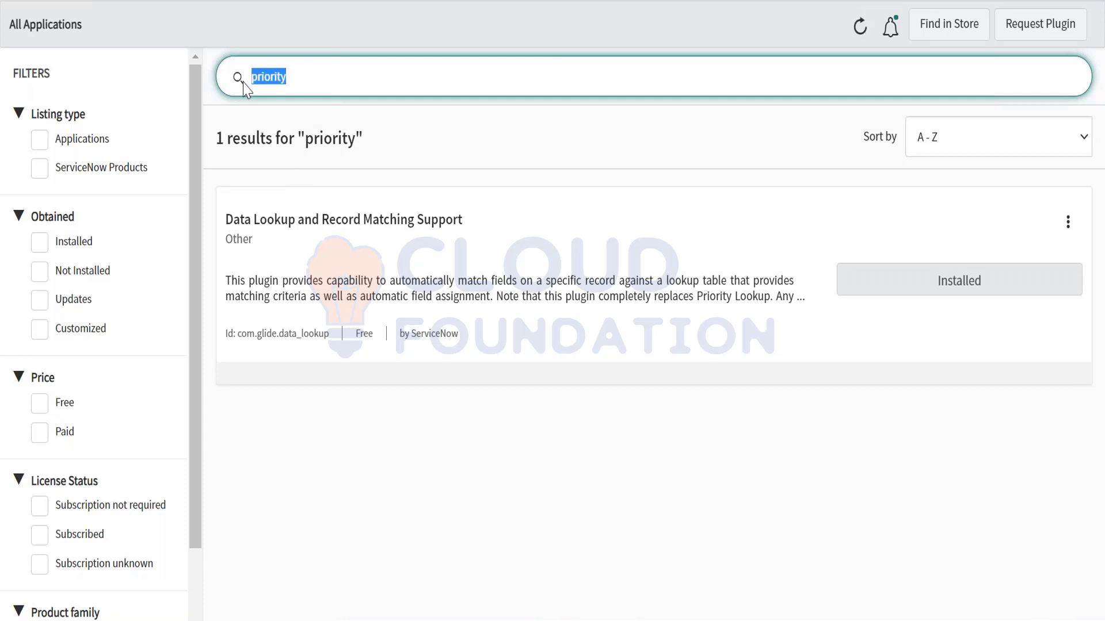
{"action": "key", "text": "BackSpace"}
{"action": "type", "text": "libe"}
{"action": "key", "text": "BackSpace"}
{"action": "key", "text": "BackSpace"}
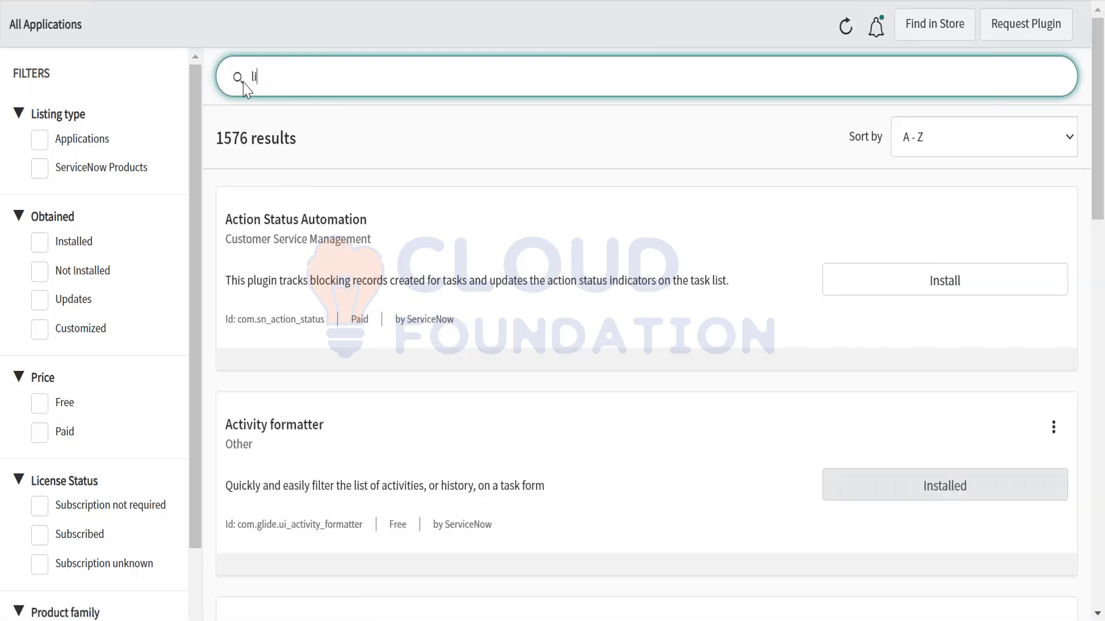
{"action": "type", "text": "vvve"}
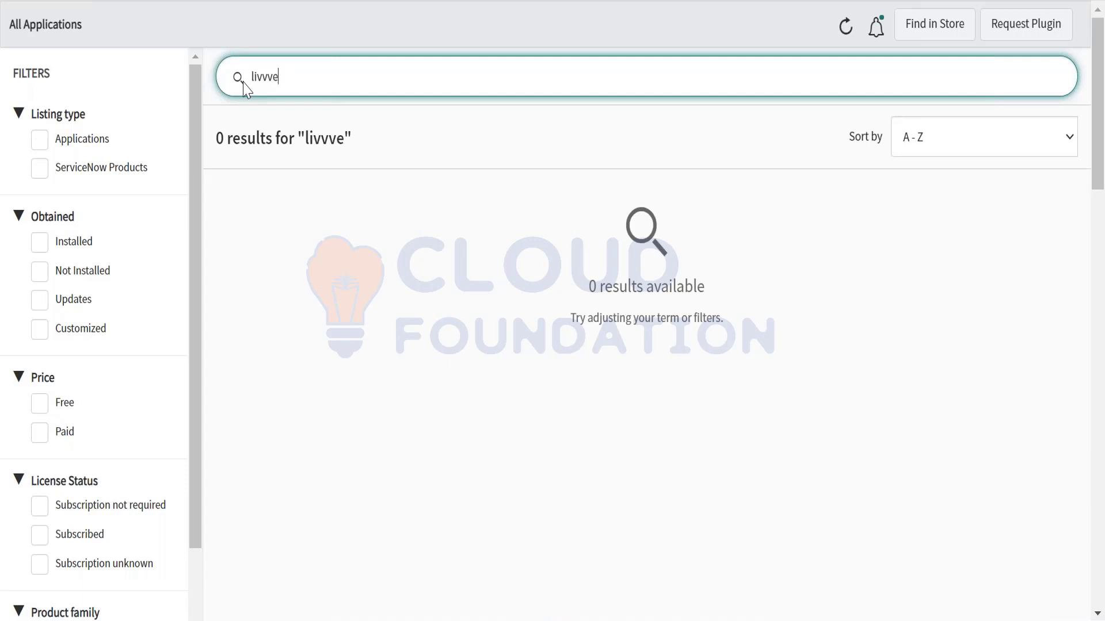
{"action": "key", "text": "BackSpace"}
{"action": "key", "text": "BackSpace"}
{"action": "key", "text": "BackSpace"}
{"action": "type", "text": "e"}
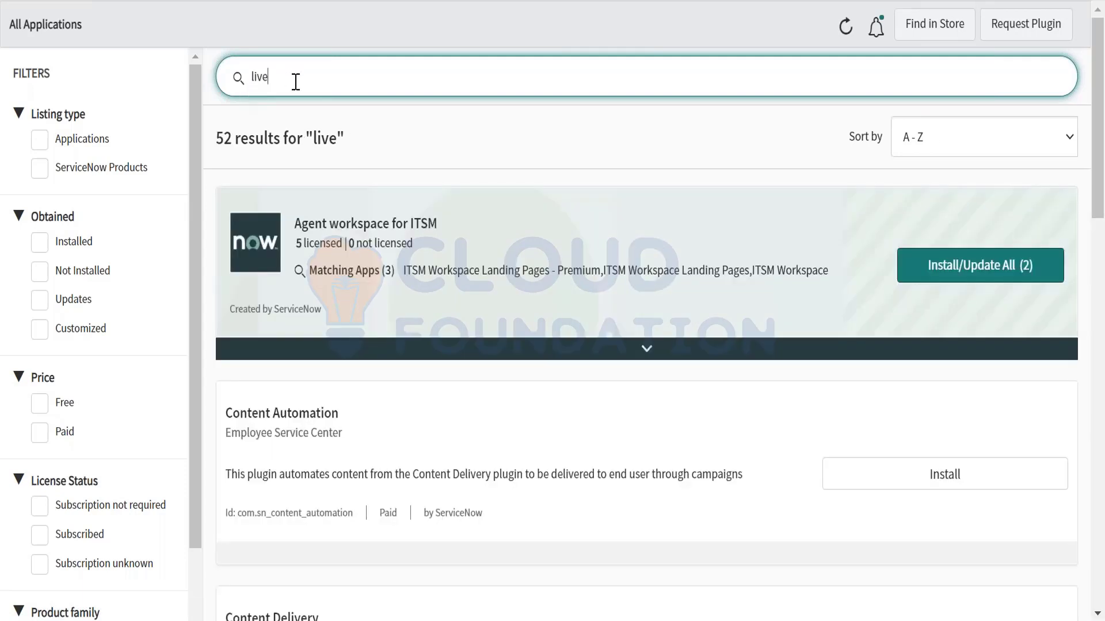
Search all applications for the plugin ID "com.live.data_lookup"
{"action": "key", "text": "BackSpace"}
{"action": "key", "text": "BackSpace"}
{"action": "key", "text": "BackSpace"}
{"action": "key", "text": "BackSpace"}
{"action": "type", "text": "com.l"}
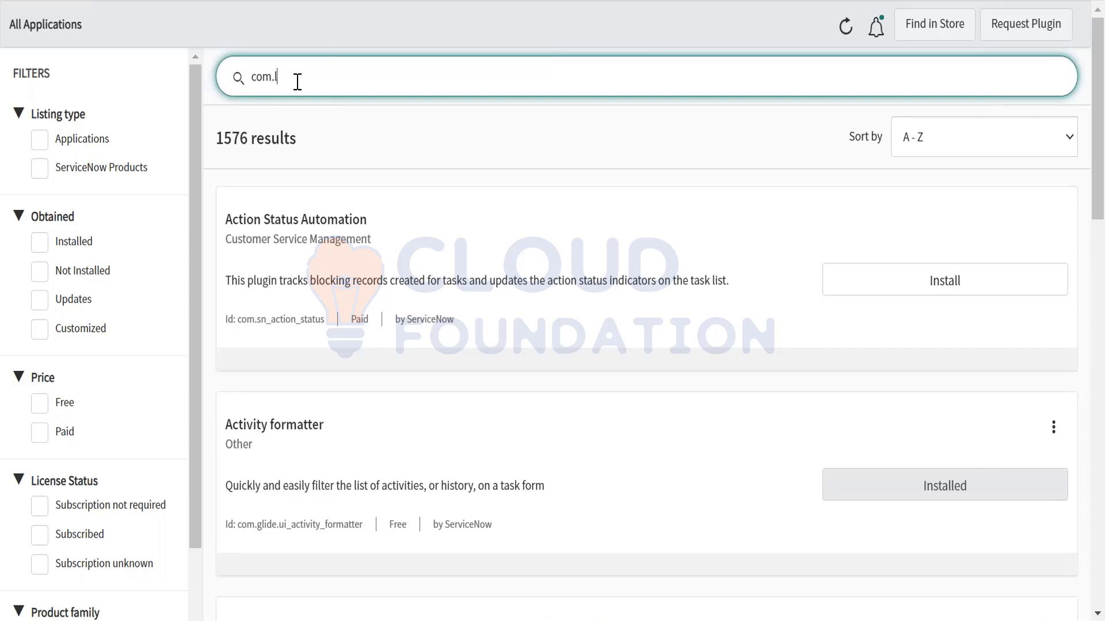
{"action": "type", "text": "ive.cata_"}
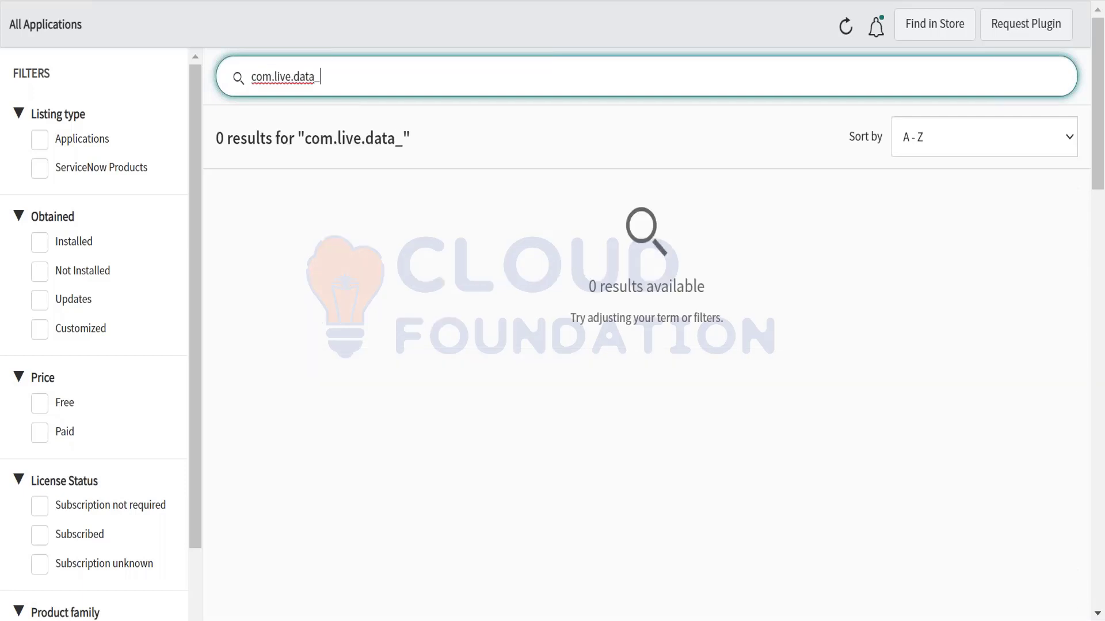
{"action": "type", "text": "lookup"}
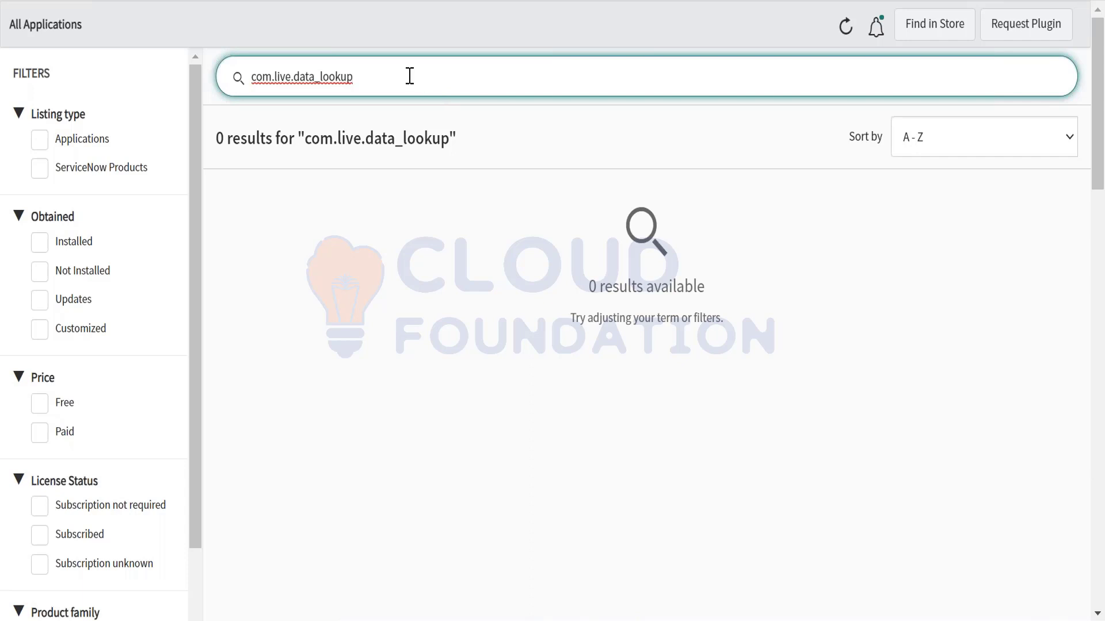
Replace the plugin ID in the search with "data lookup" to find the matching plugins by name
{"action": "key", "text": "ctrl+shift+Left"}
{"action": "key", "text": "Right"}
{"action": "left_click_drag", "start_coordinate": [370, 75], "coordinate": [236, 82]}
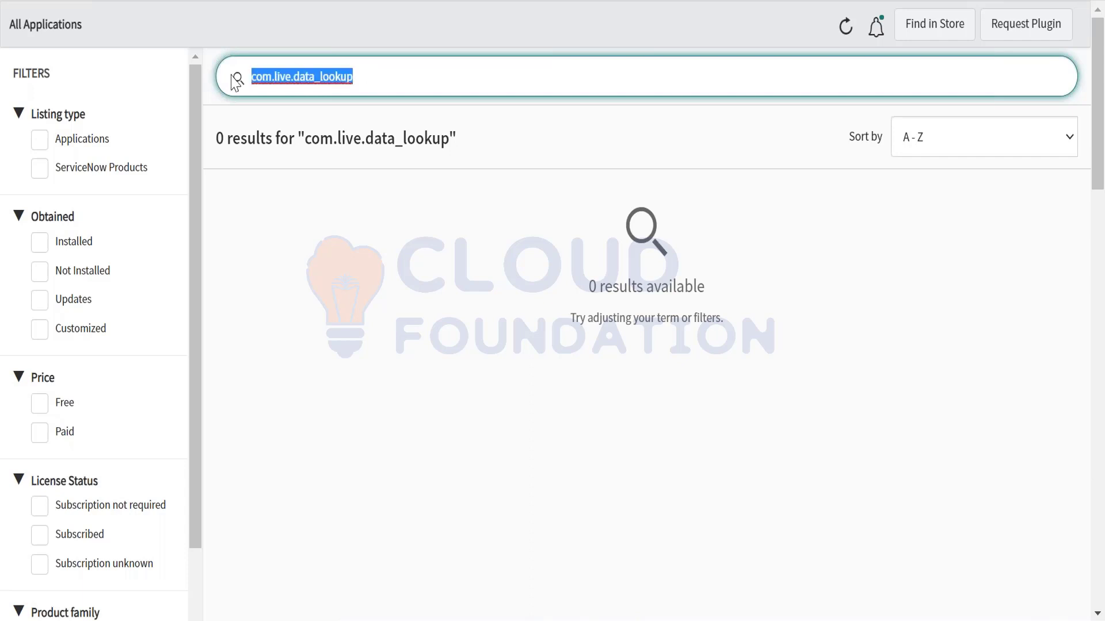
{"action": "type", "text": "data lo"}
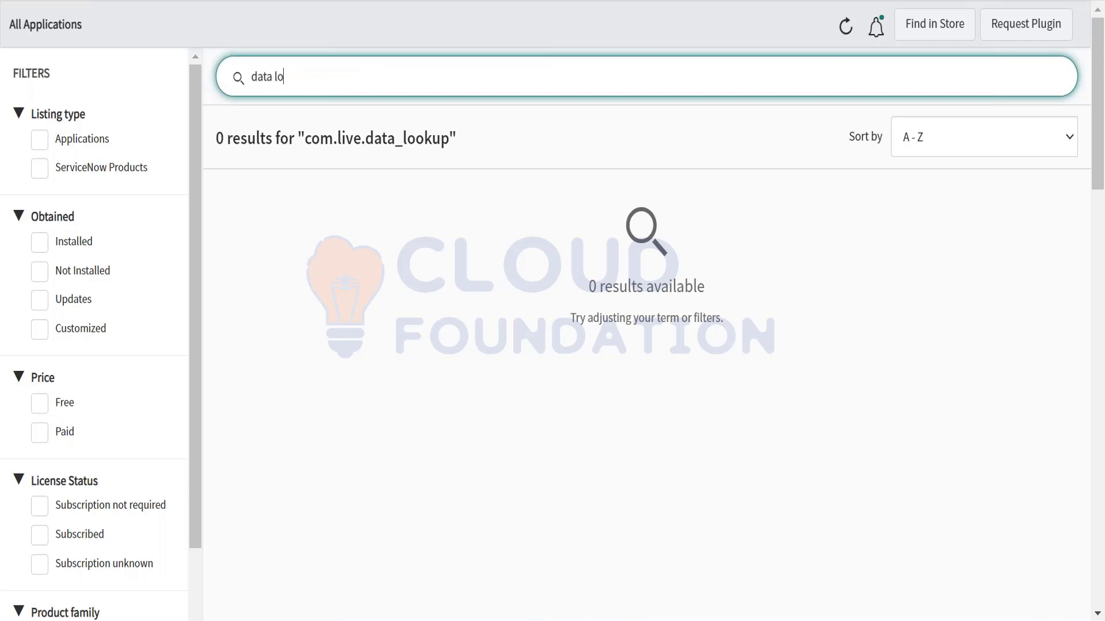
{"action": "type", "text": "okup"}
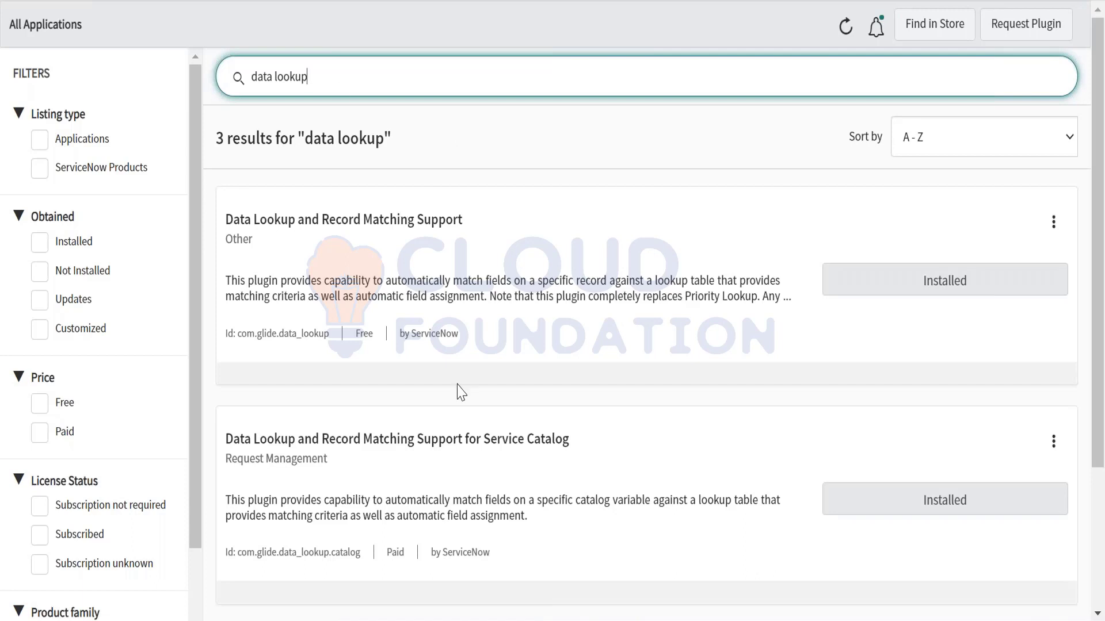
Compare the IDs and descriptions of Data Lookup and Record Matching Support and its Service Catalog counterpart
{"action": "scroll", "coordinate": [459, 391], "scroll_direction": "down", "scroll_amount": 1}
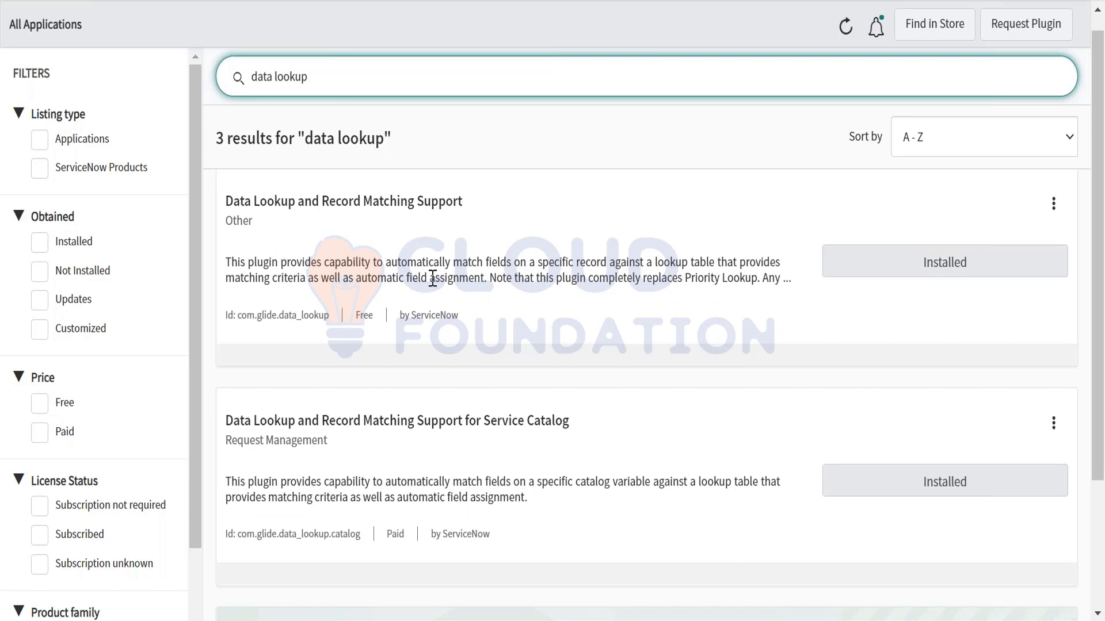
{"action": "scroll", "coordinate": [475, 359], "scroll_direction": "down", "scroll_amount": 3}
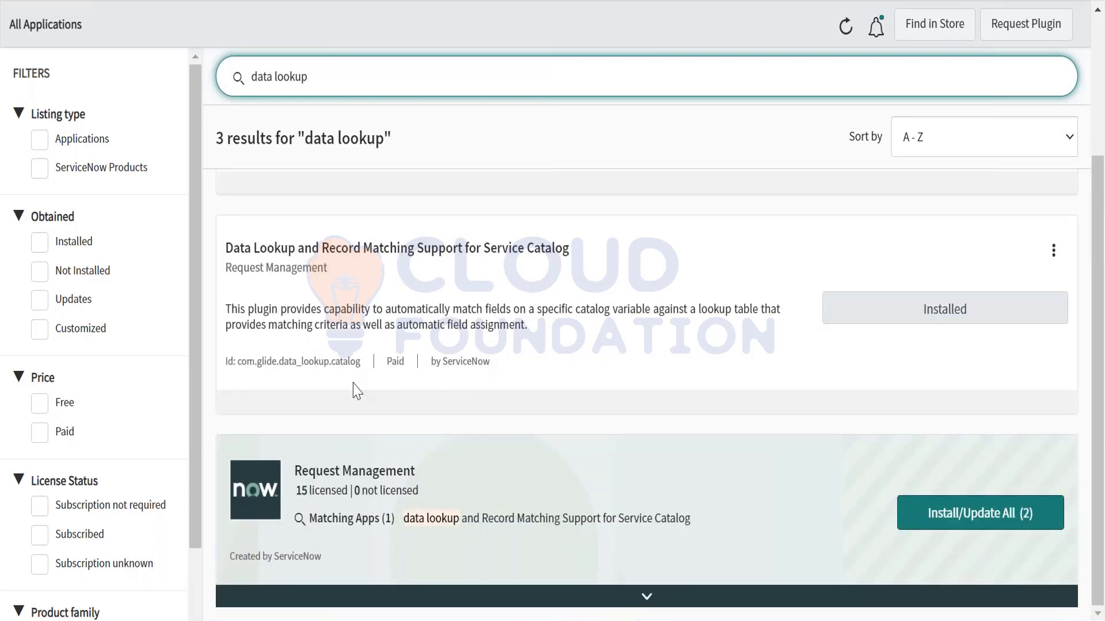
{"action": "left_click_drag", "start_coordinate": [244, 364], "coordinate": [356, 363]}
{"action": "scroll", "coordinate": [354, 364], "scroll_direction": "up", "scroll_amount": 3}
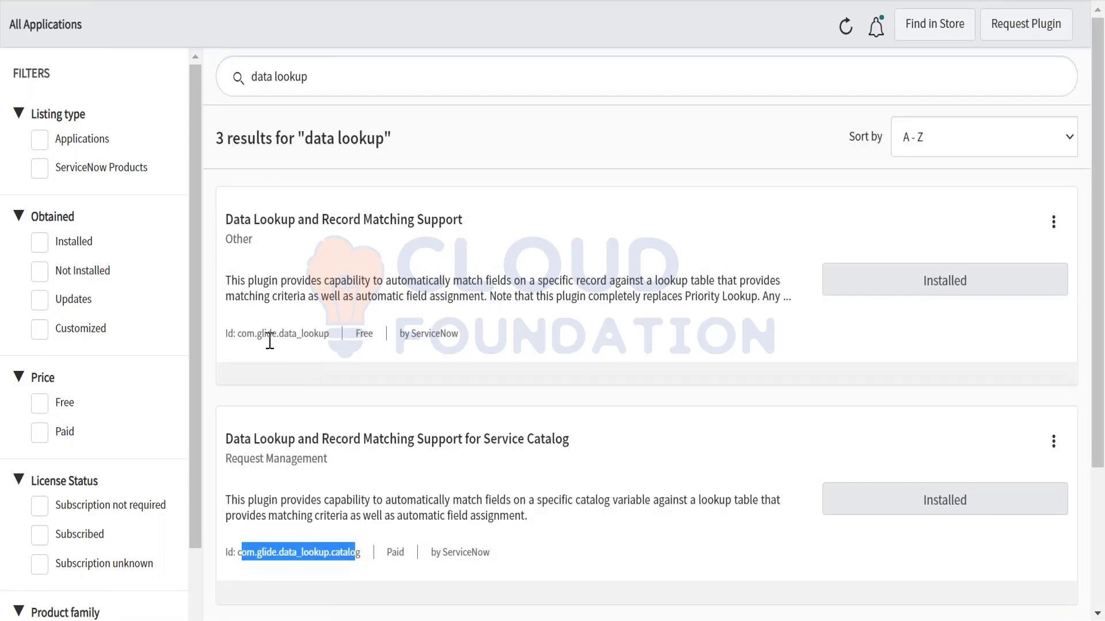
{"action": "left_click_drag", "start_coordinate": [237, 334], "coordinate": [333, 348]}
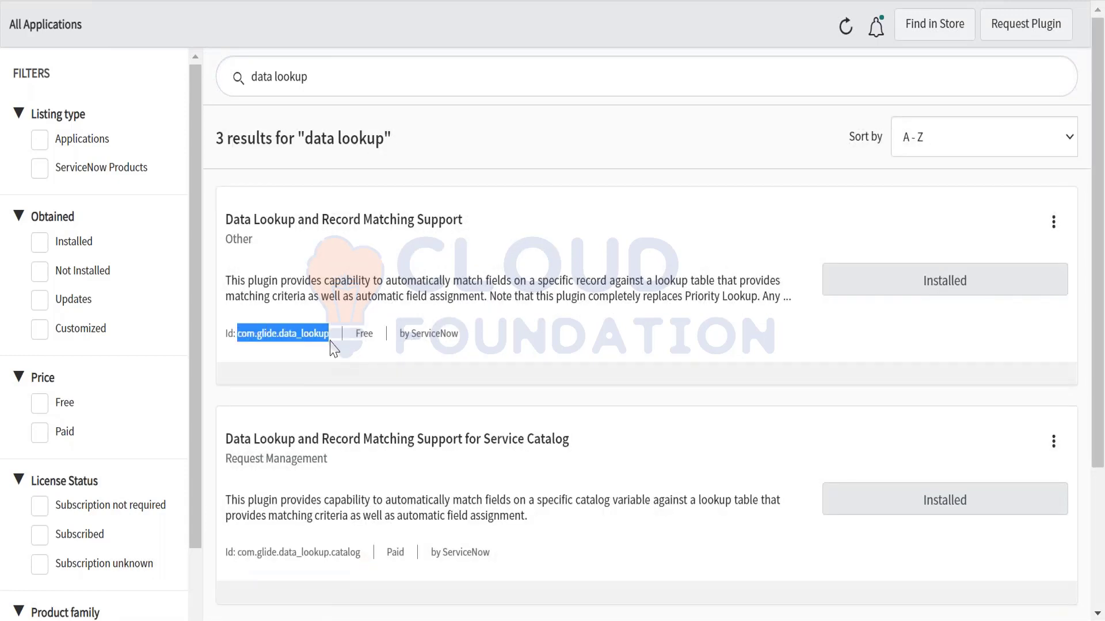
{"action": "scroll", "coordinate": [333, 348], "scroll_direction": "down", "scroll_amount": 3}
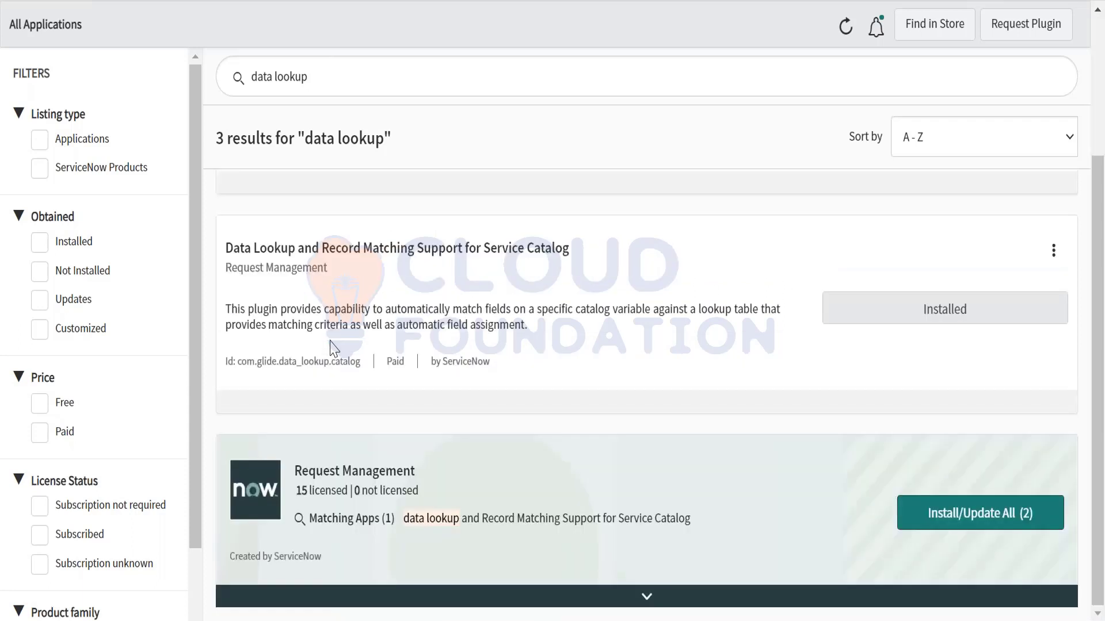
{"action": "scroll", "coordinate": [333, 348], "scroll_direction": "up", "scroll_amount": 3}
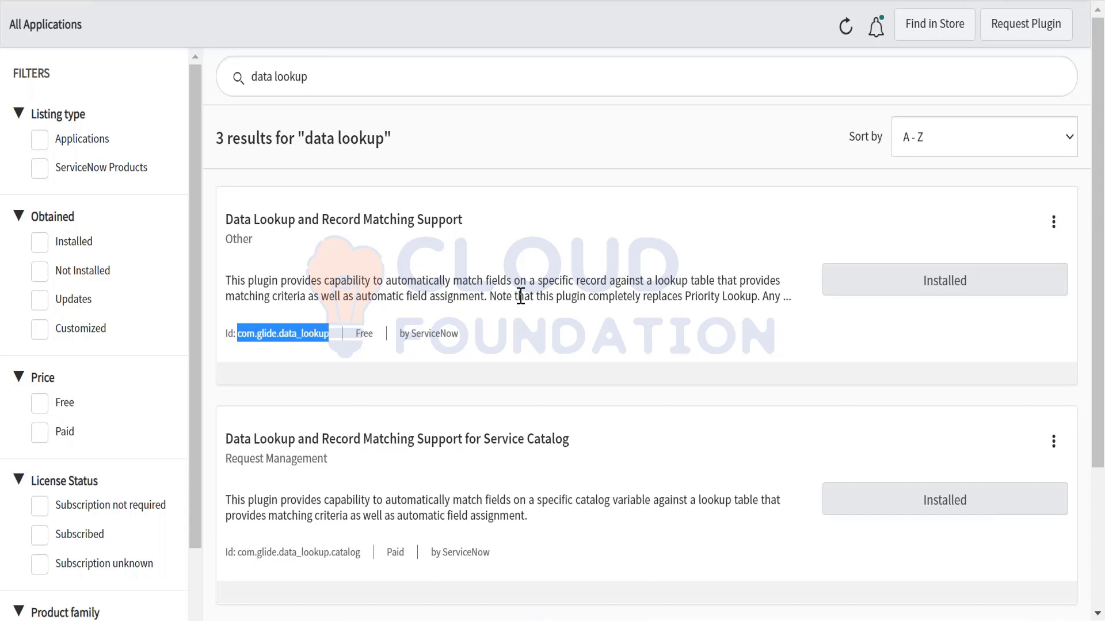
Go back past the Priority Data Lookups list to the Asset Management Admin record and open its State choices
{"action": "left_click", "coordinate": [320, 1]}
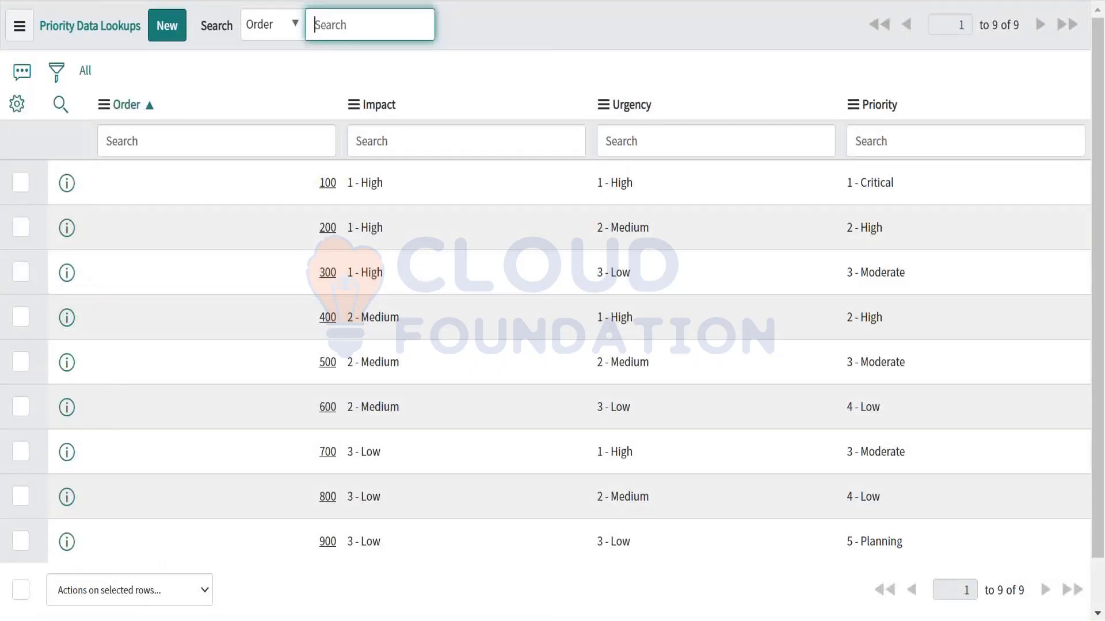
{"action": "left_click", "coordinate": [426, 0]}
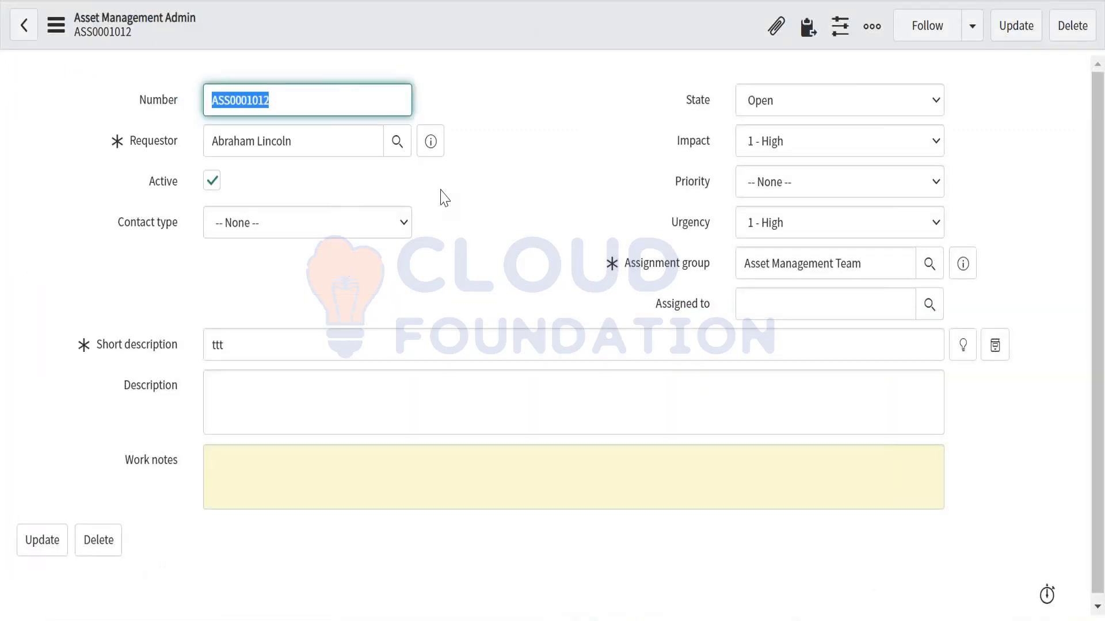
{"action": "left_click", "coordinate": [243, 414]}
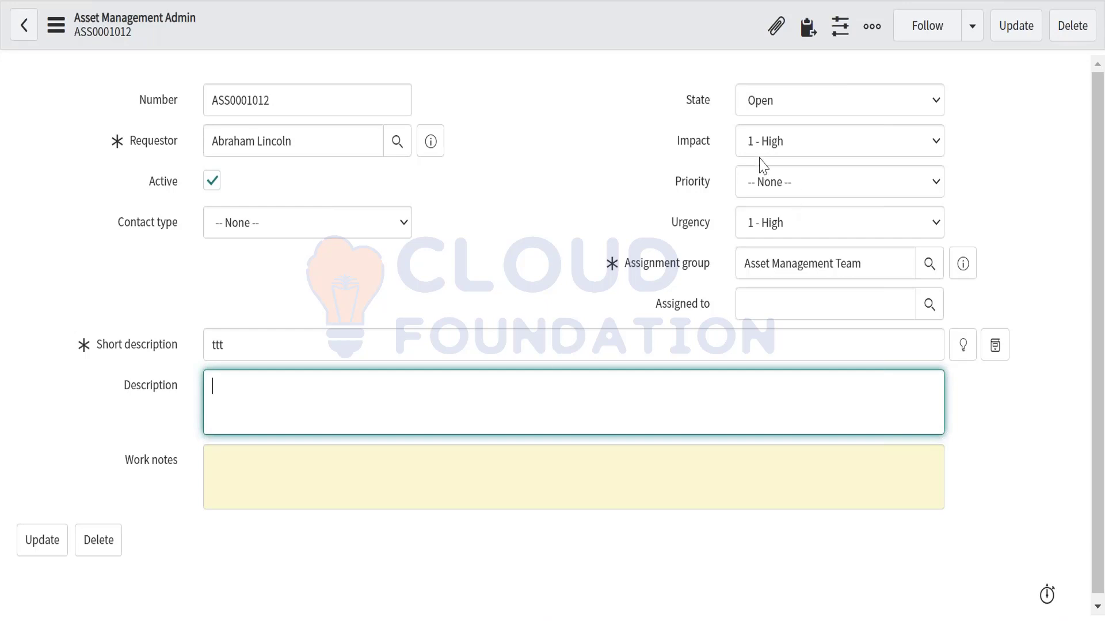
{"action": "left_click", "coordinate": [768, 115]}
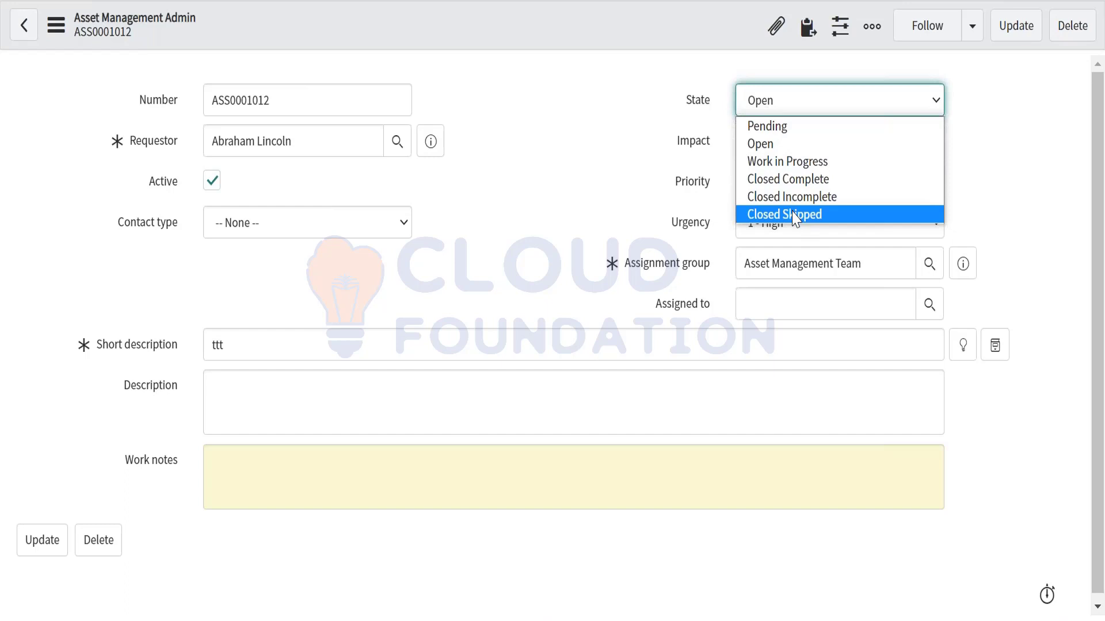
Set the State of the asset management record to Pending and check the other choices available for it
{"action": "left_click", "coordinate": [758, 127]}
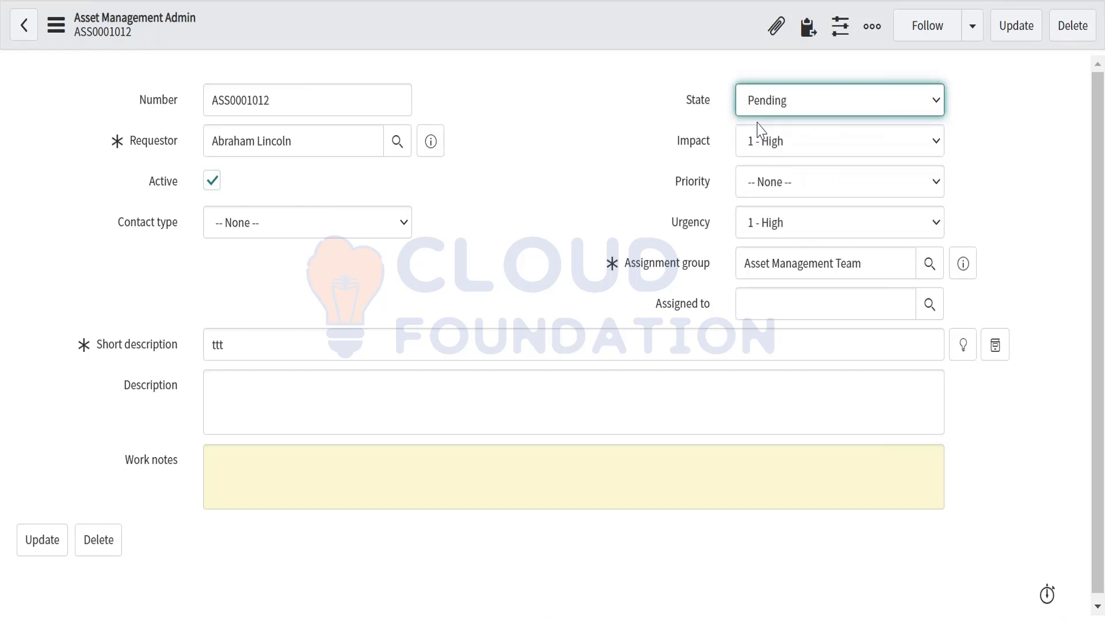
{"action": "left_click", "coordinate": [758, 114]}
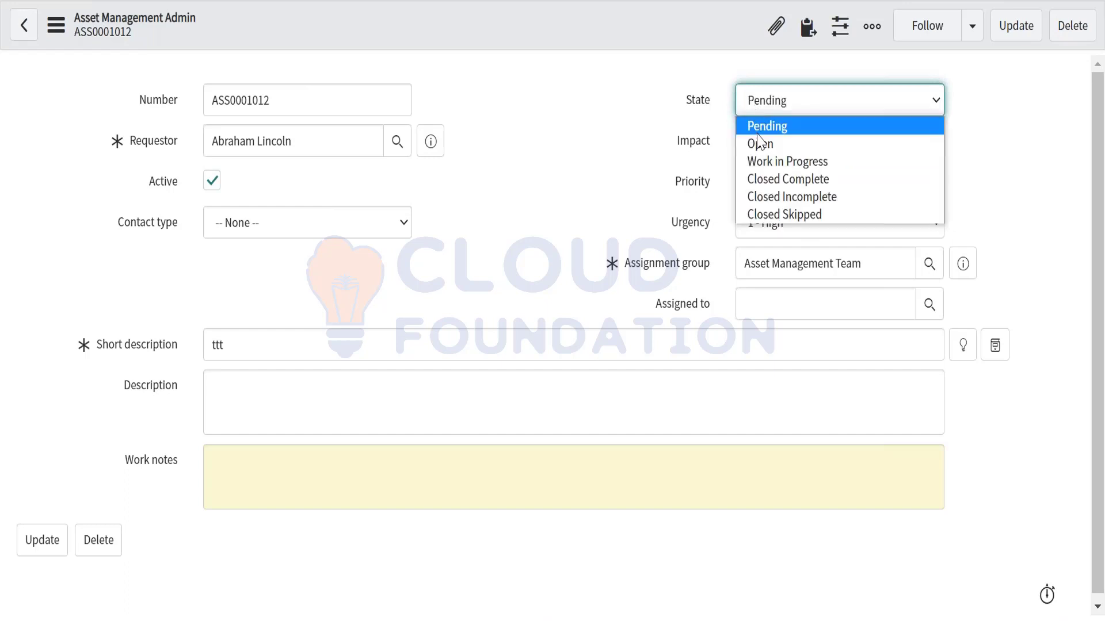
{"action": "key", "text": "Escape"}
{"action": "key", "text": "Tab"}
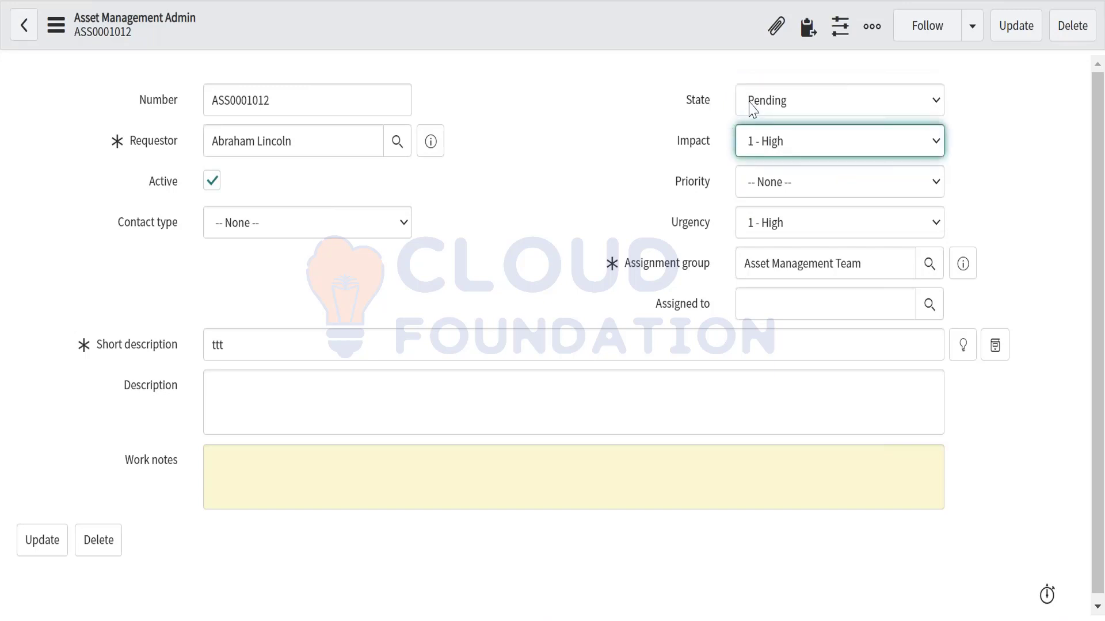
{"action": "left_click", "coordinate": [751, 105]}
{"action": "left_click", "coordinate": [568, 160]}
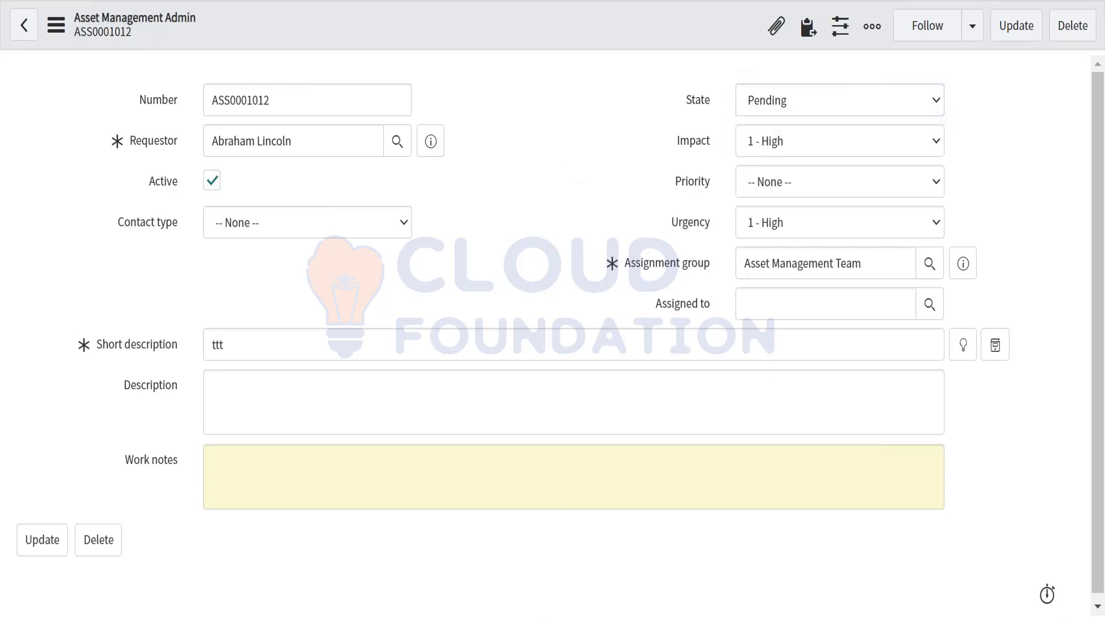
Switch to Notepad++, finish the Priority == Impact+Urgency line with 1, and add blank lines below it
{"action": "key", "text": "alt+Tab"}
{"action": "type", "text": "1"}
{"action": "key", "text": "Return"}
{"action": "key", "text": "Return"}
{"action": "key", "text": "Return"}
{"action": "key", "text": "Return"}
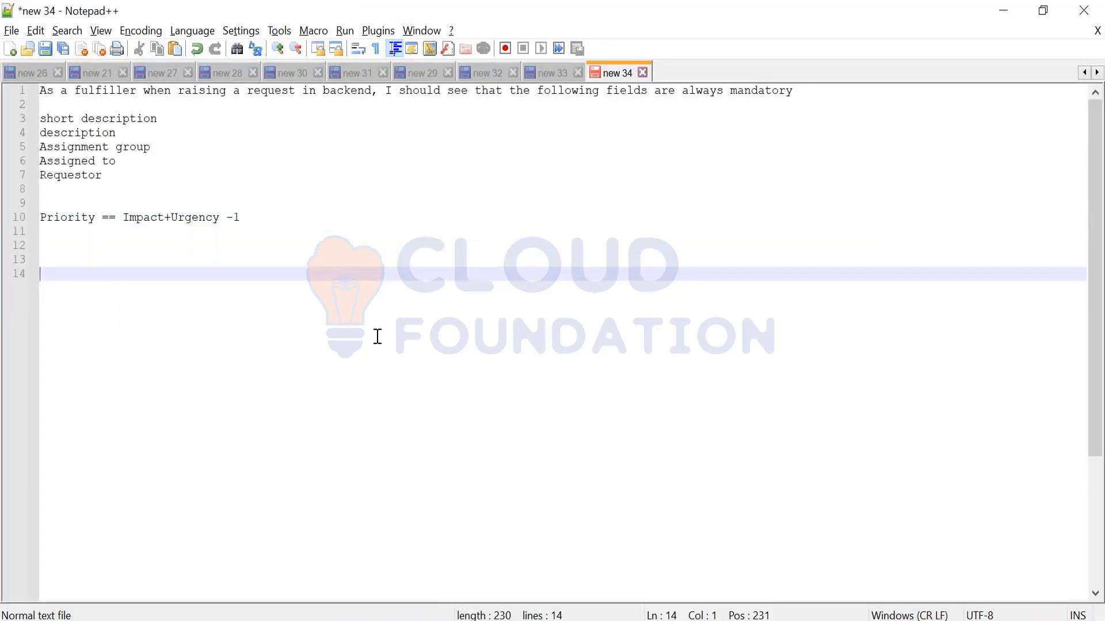
Start a new requirement on line 14 reading "As fullflier whenever the state is on hold, the "
{"action": "type", "text": "As full"}
{"action": "type", "text": "flier"}
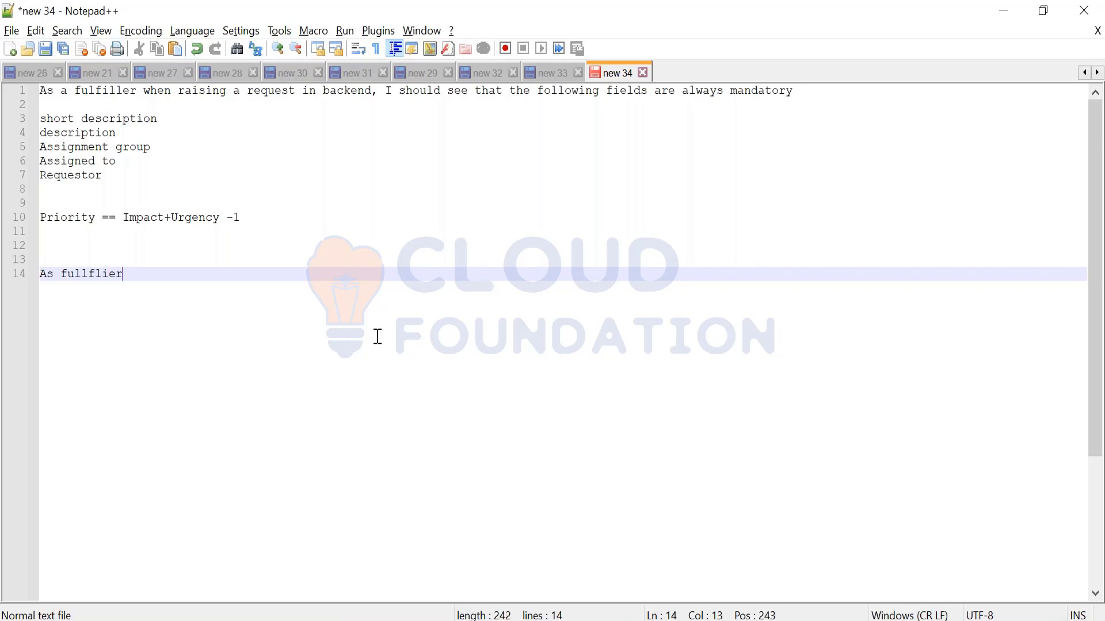
{"action": "type", "text": " whenever the state is "}
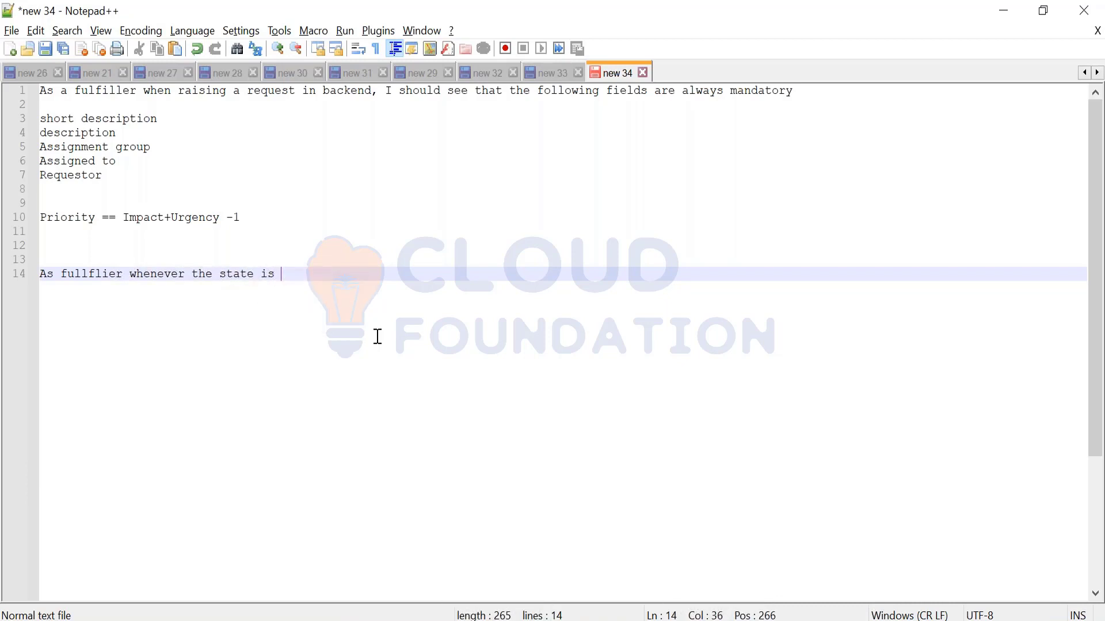
{"action": "type", "text": "on hold i need"}
{"action": "key", "text": "BackSpace"}
{"action": "key", "text": "BackSpace"}
{"action": "key", "text": "BackSpace"}
{"action": "key", "text": "BackSpace"}
{"action": "key", "text": "BackSpace"}
{"action": "key", "text": "BackSpace"}
{"action": "key", "text": "BackSpace"}
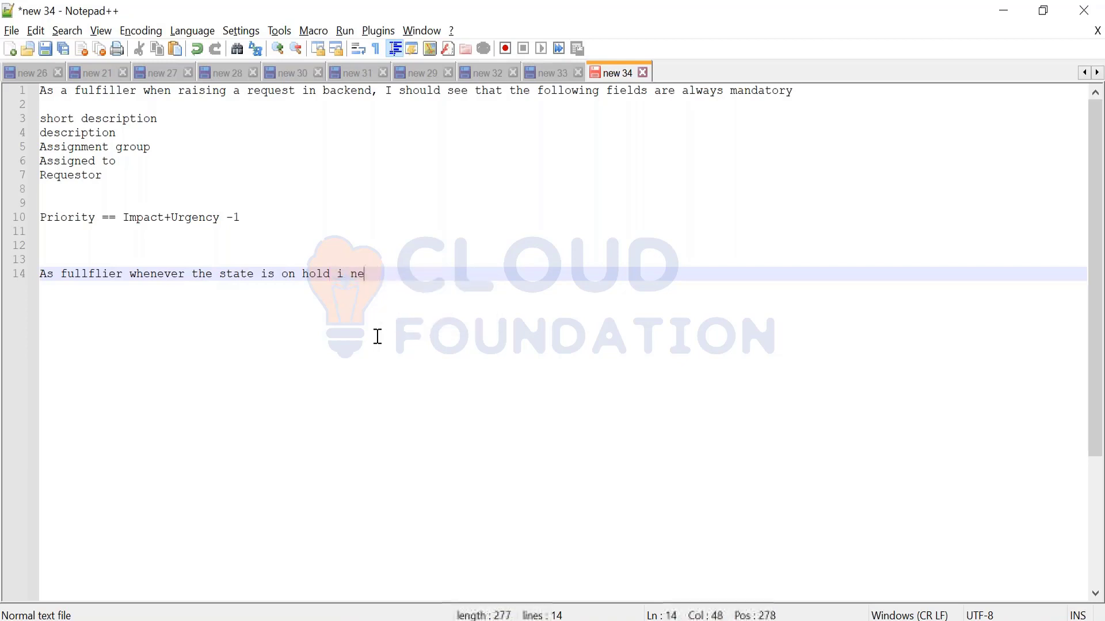
{"action": "key", "text": "BackSpace"}
{"action": "type", "text": ", the "}
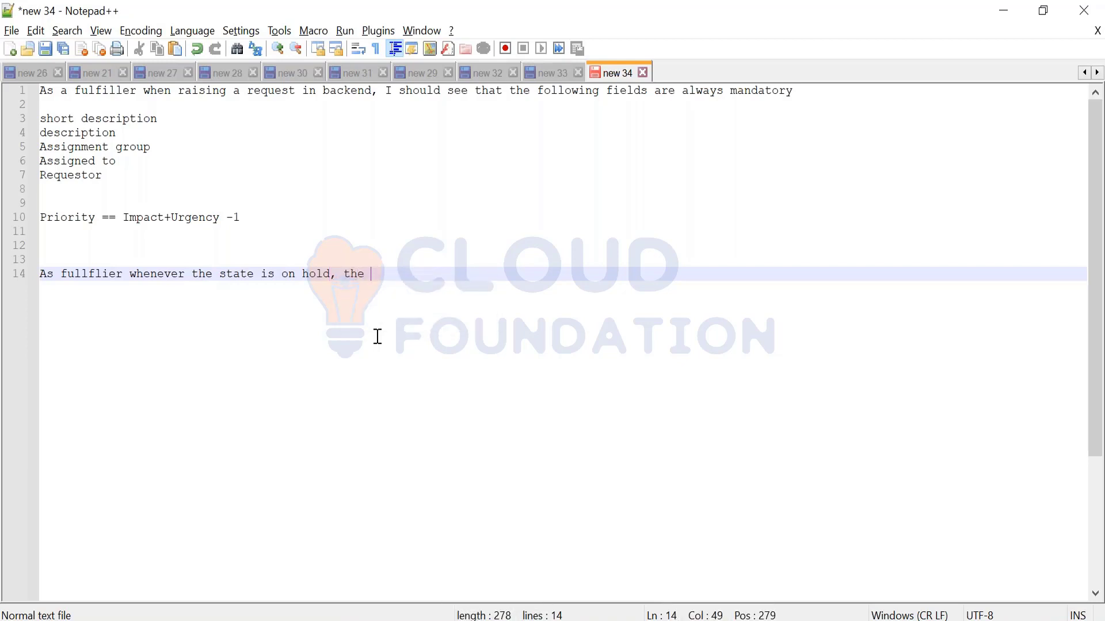
Complete the requirement with "on hold reason should be mandtory." and start a new line
{"action": "type", "text": "on hold r"}
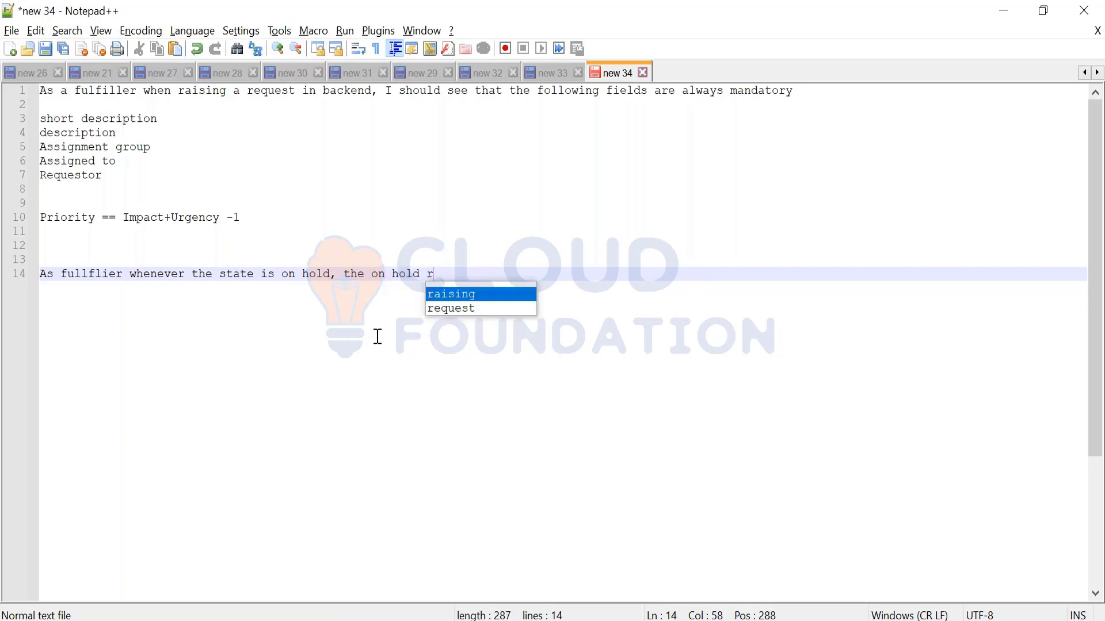
{"action": "type", "text": "eason"}
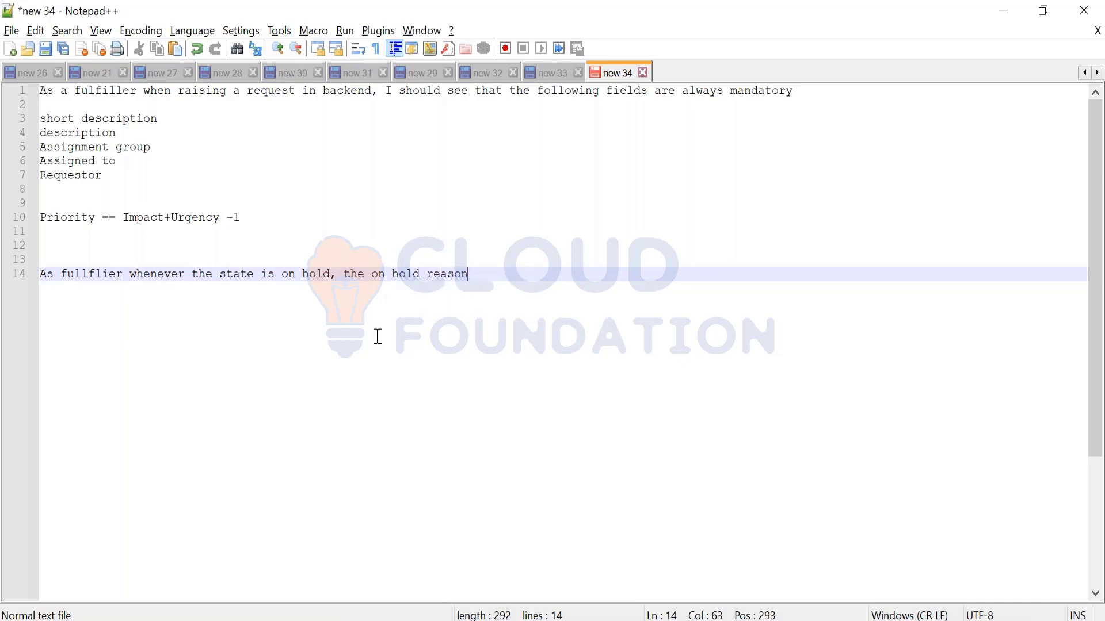
{"action": "type", "text": " shoulw be"}
{"action": "key", "text": "BackSpace"}
{"action": "key", "text": "BackSpace"}
{"action": "key", "text": "BackSpace"}
{"action": "type", "text": "b"}
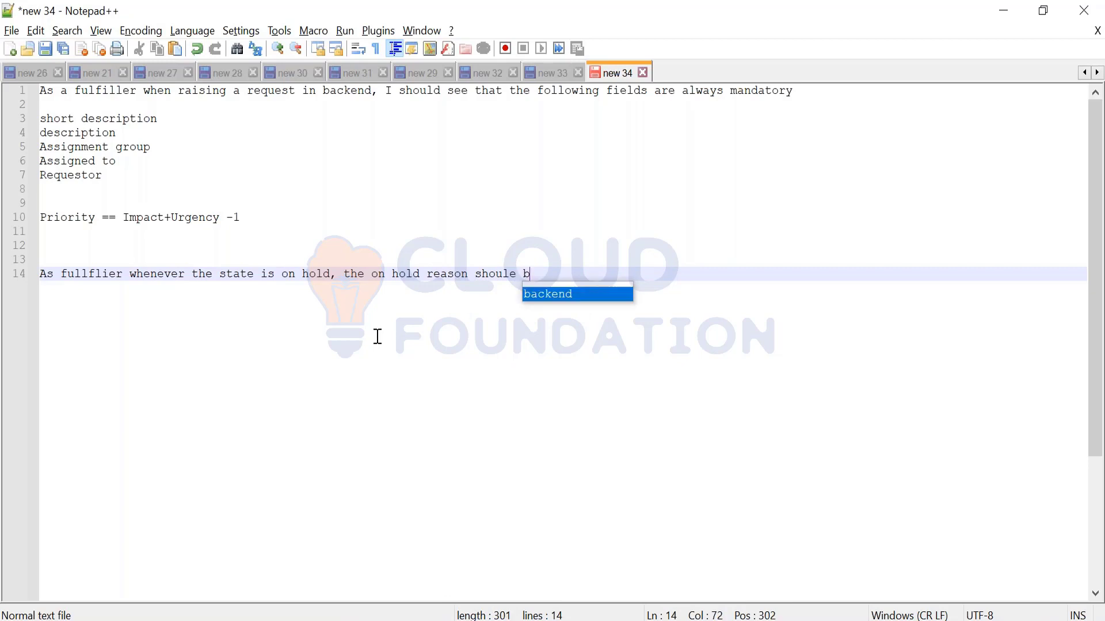
{"action": "key", "text": "BackSpace"}
{"action": "key", "text": "BackSpace"}
{"action": "key", "text": "BackSpace"}
{"action": "type", "text": "d"}
{"action": "key", "text": "BackSpace"}
{"action": "key", "text": "BackSpace"}
{"action": "type", "text": "d"}
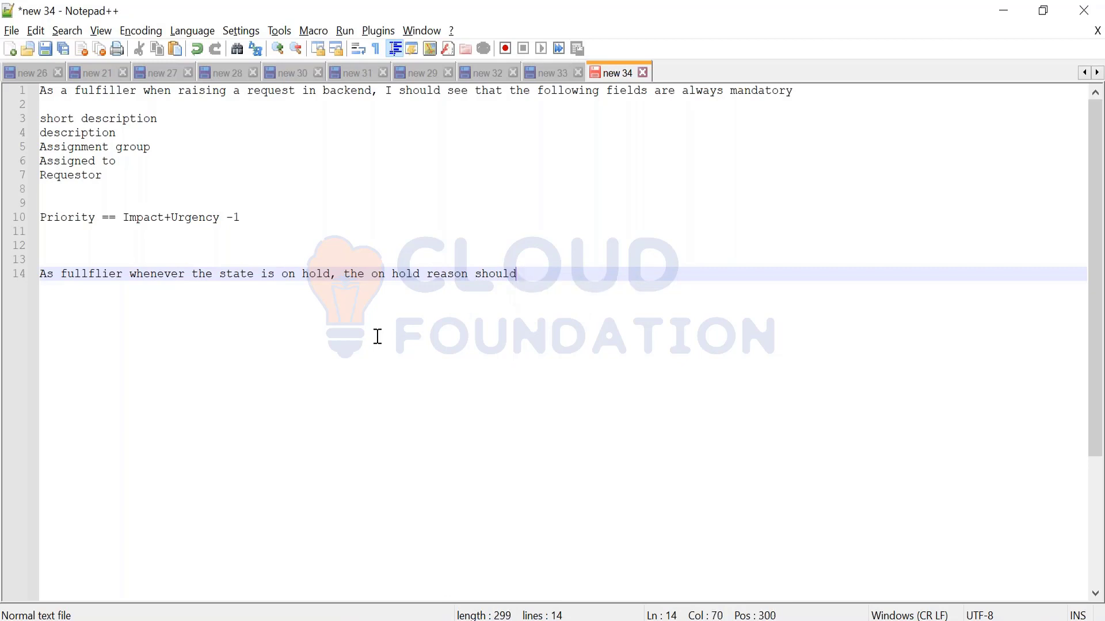
{"action": "type", "text": " be mandtory."}
{"action": "key", "text": "Return"}
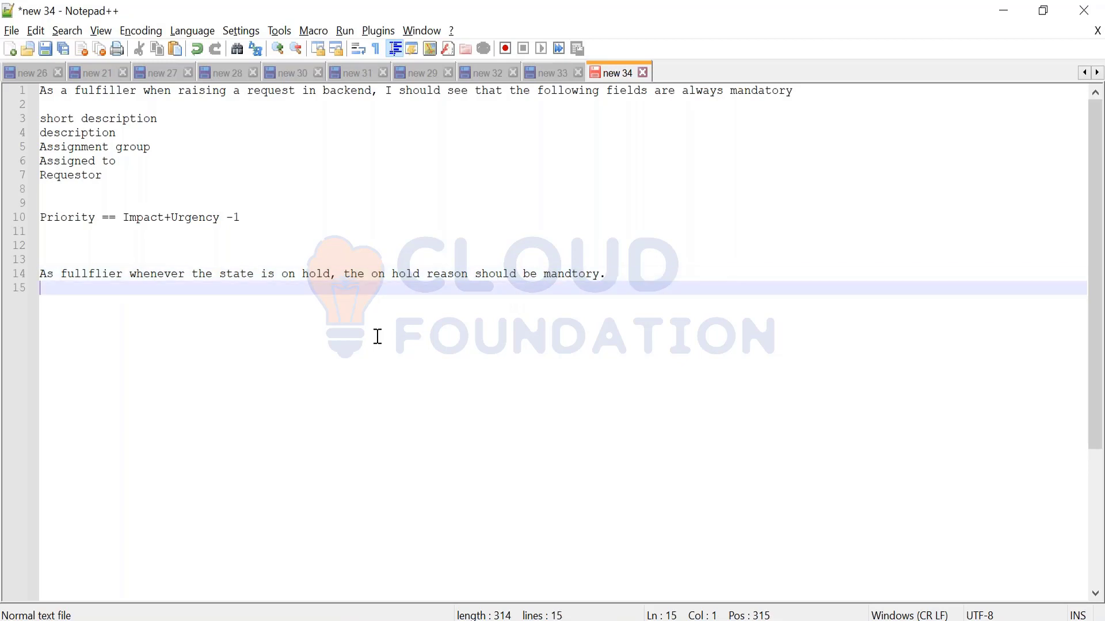
Switch back to the ServiceNow record and examine the choices of its State field
{"action": "key", "text": "alt+Tab"}
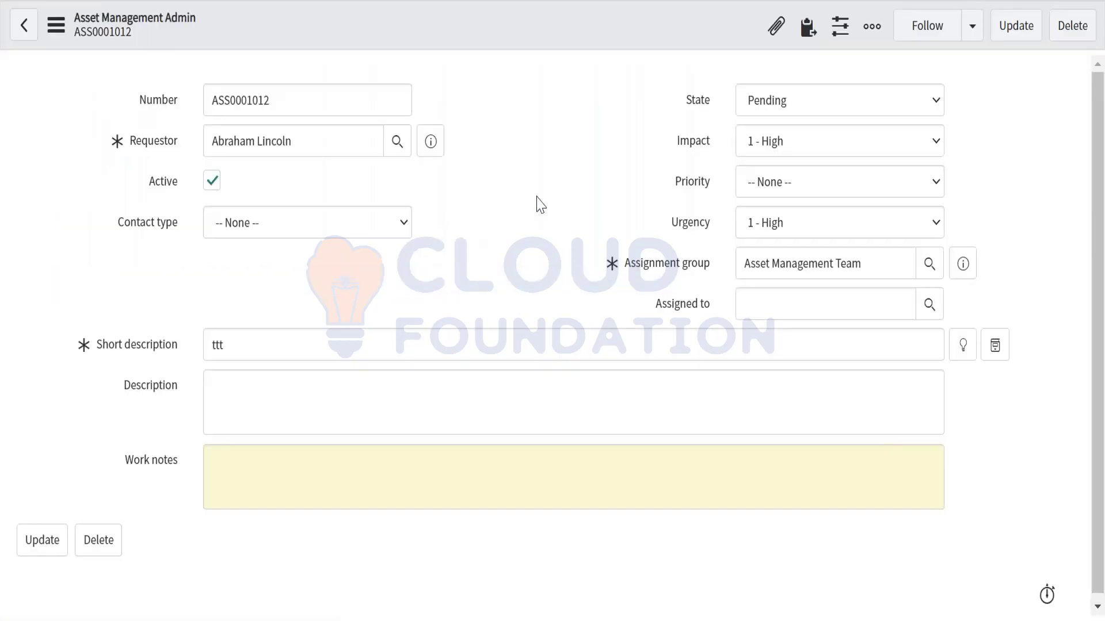
{"action": "left_click", "coordinate": [788, 92]}
{"action": "left_click", "coordinate": [595, 158]}
{"action": "left_click", "coordinate": [765, 107]}
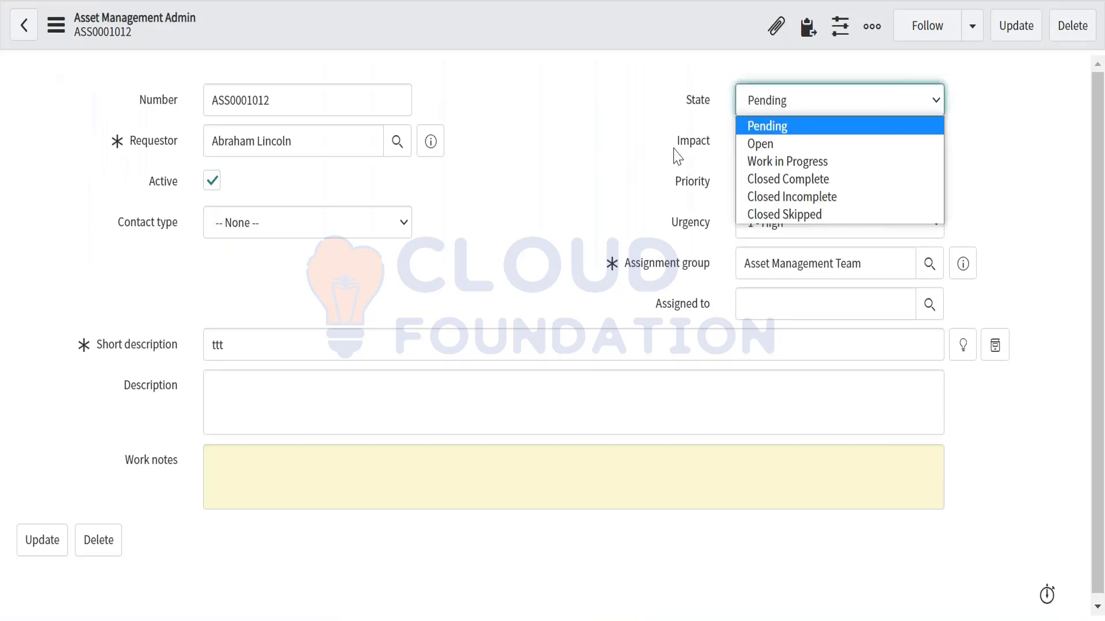
{"action": "left_click", "coordinate": [602, 156]}
{"action": "key", "text": "Tab"}
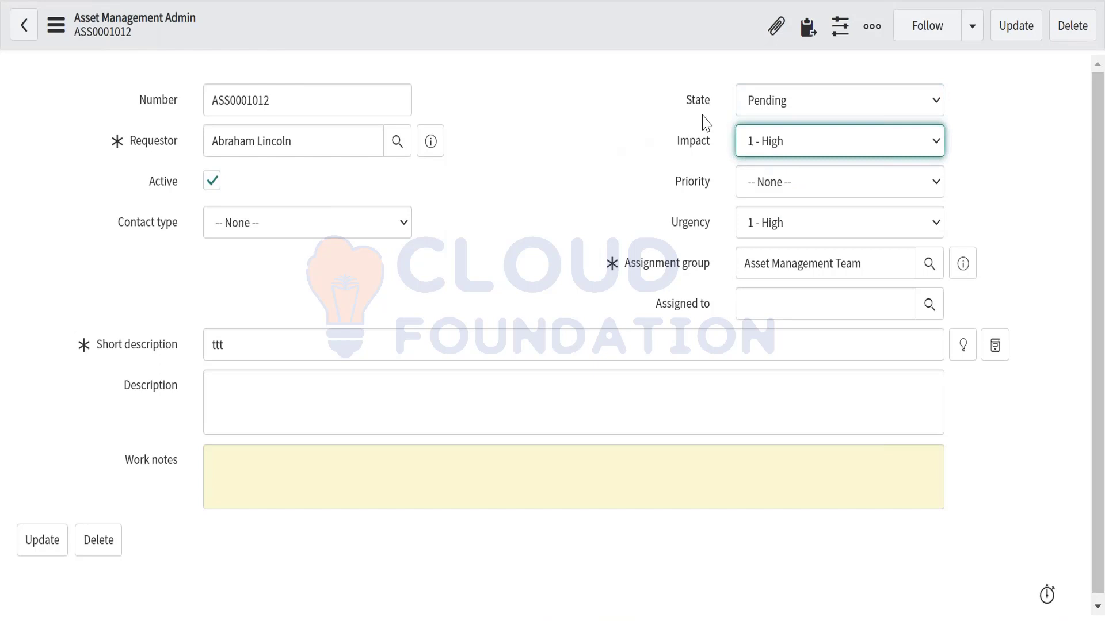
{"action": "left_click", "coordinate": [761, 109]}
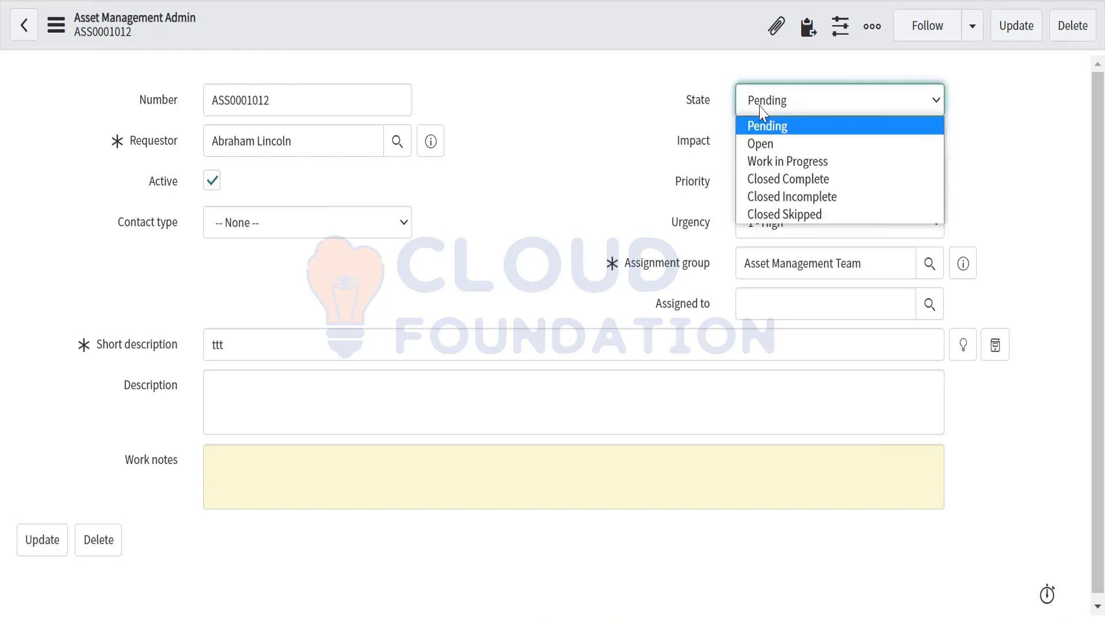
{"action": "left_click", "coordinate": [698, 108]}
Open the dictionary entry of the State field, leaving the record without saving its changes
{"action": "right_click", "coordinate": [696, 107]}
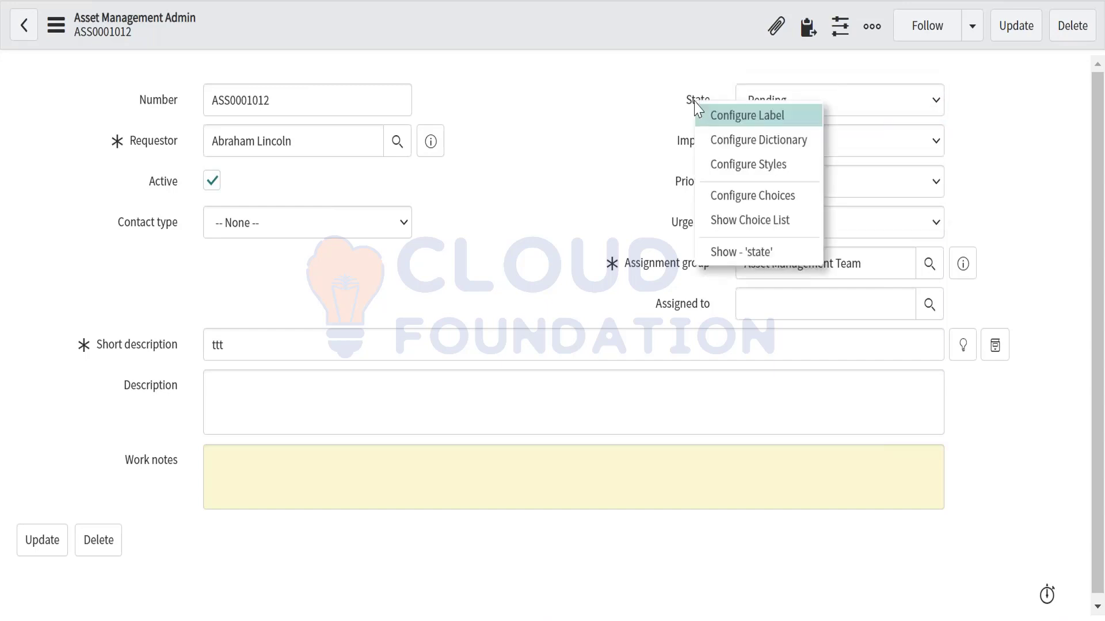
{"action": "left_click", "coordinate": [738, 144]}
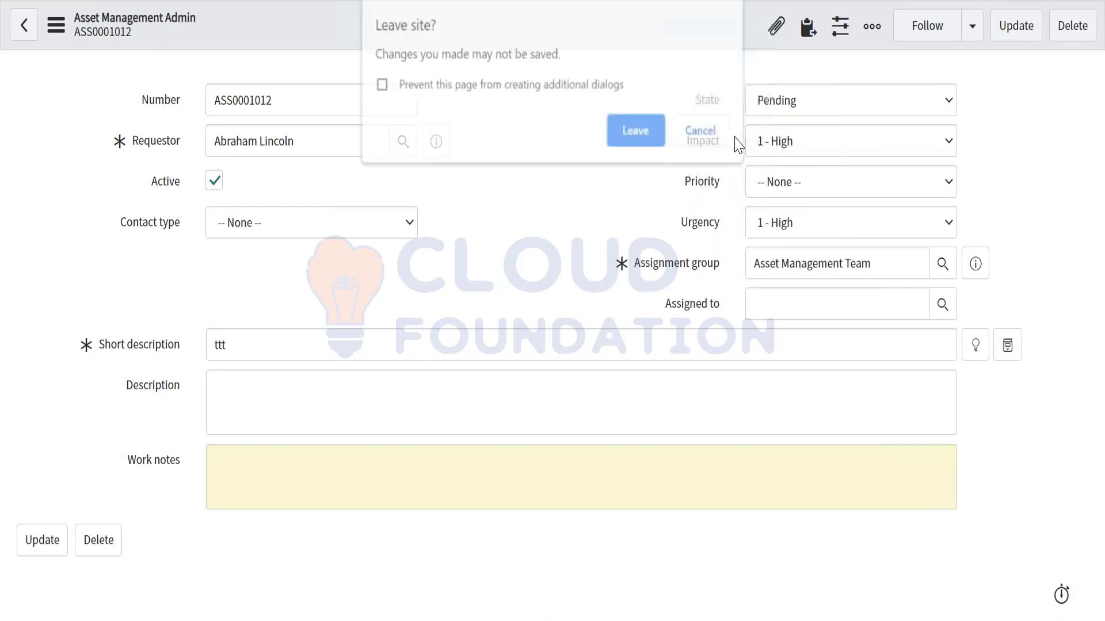
{"action": "left_click", "coordinate": [635, 129]}
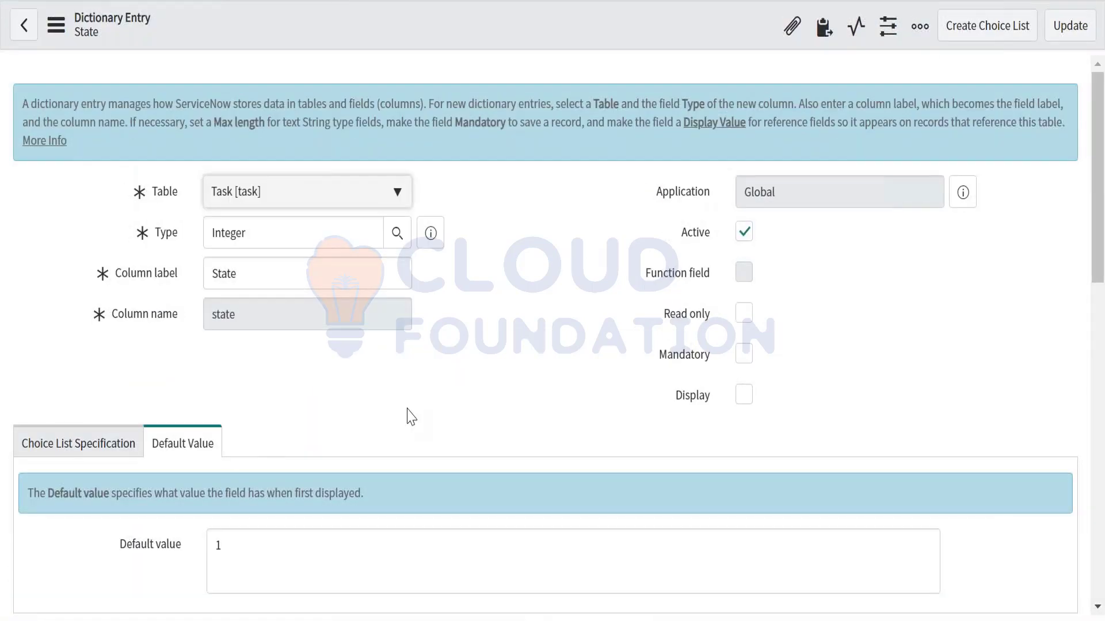
Examine the Choice options under the State field's Choice List Specification
{"action": "scroll", "coordinate": [409, 415], "scroll_direction": "down", "scroll_amount": 5}
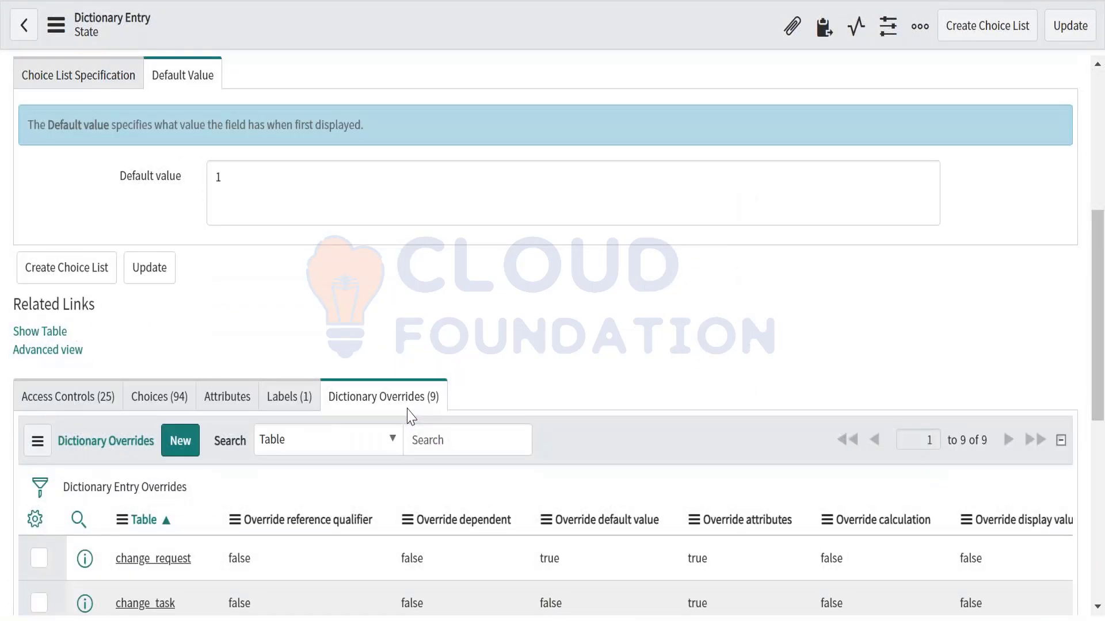
{"action": "scroll", "coordinate": [409, 415], "scroll_direction": "up", "scroll_amount": 3}
{"action": "left_click", "coordinate": [60, 242]}
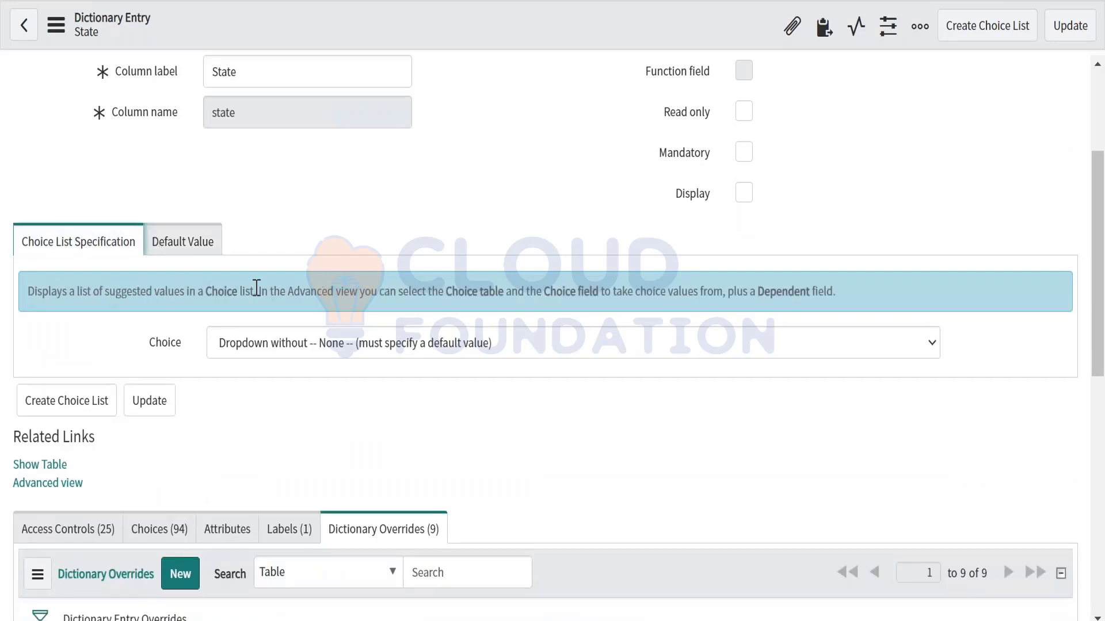
{"action": "left_click", "coordinate": [362, 344]}
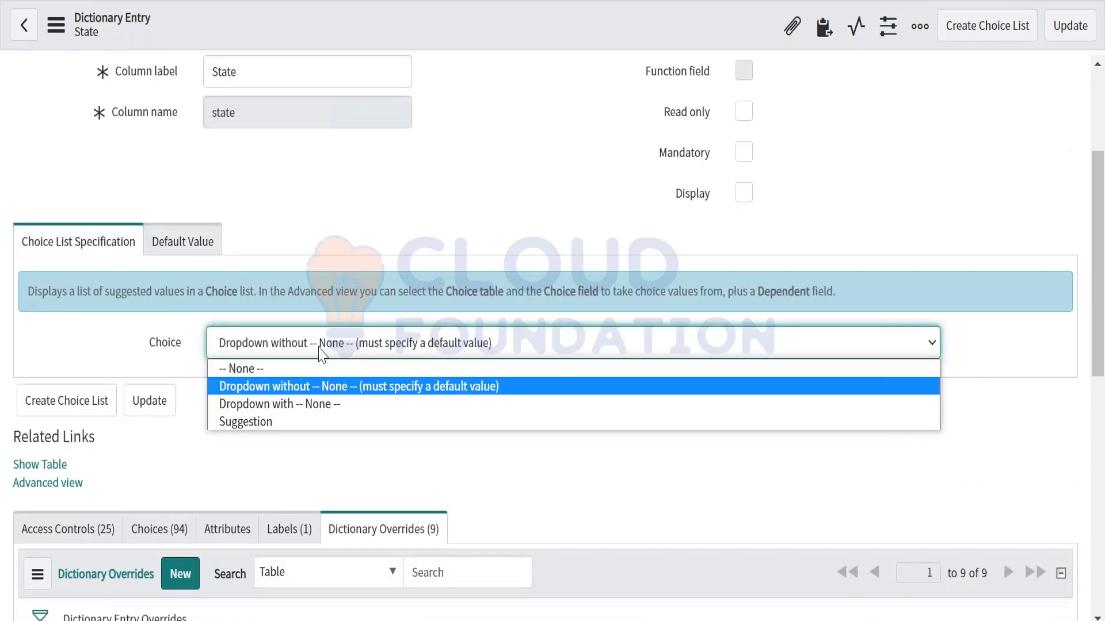
{"action": "key", "text": "Escape"}
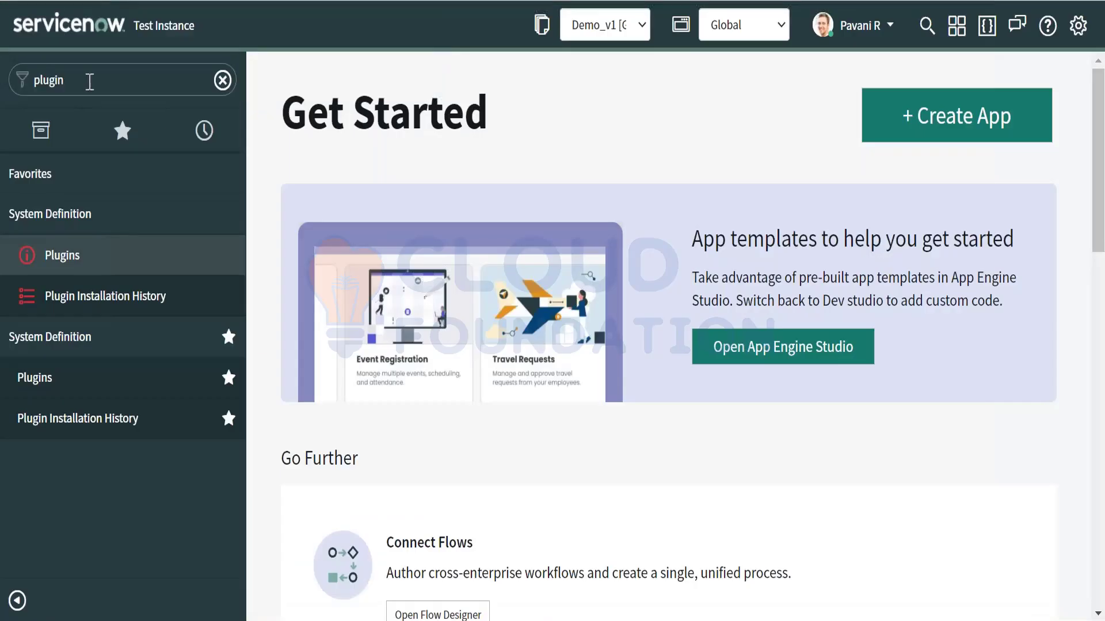
Filter the navigator by "Asset", go to the Asset Management Admins list, and open record ASS0001012
{"action": "key", "text": "ctrl+a"}
{"action": "key", "text": "BackSpace"}
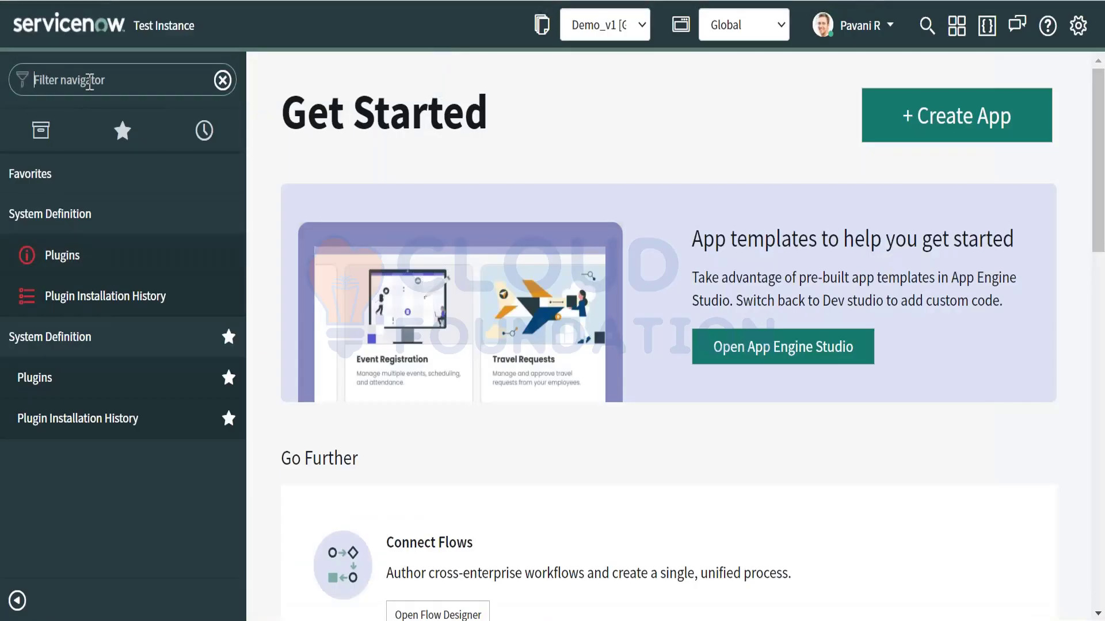
{"action": "type", "text": "Assrt Ad"}
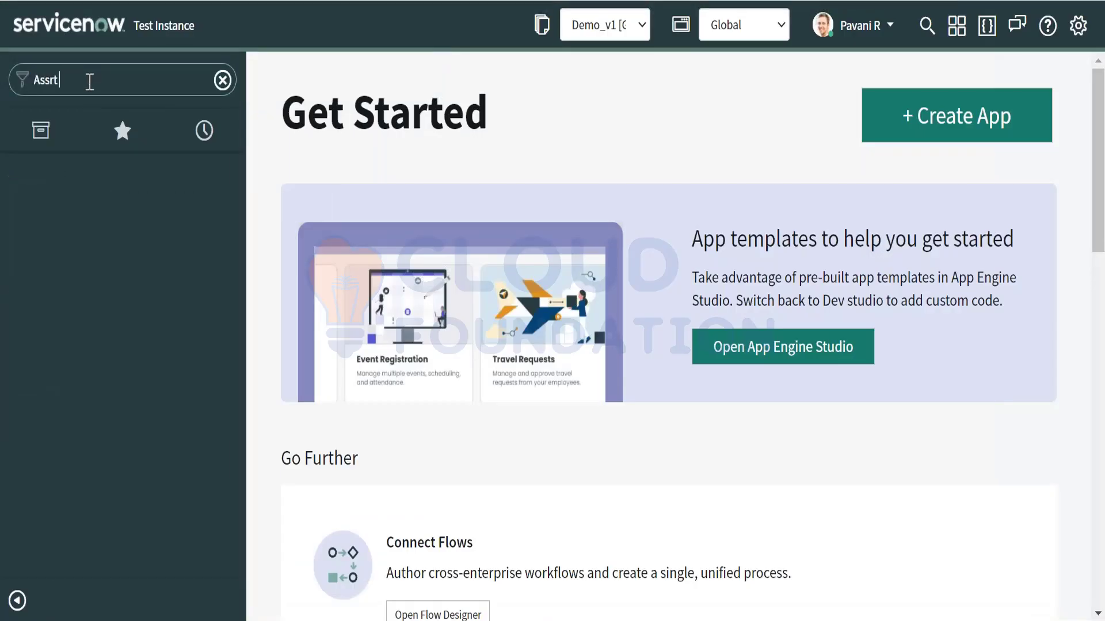
{"action": "key", "text": "BackSpace"}
{"action": "key", "text": "BackSpace"}
{"action": "key", "text": "BackSpace"}
{"action": "type", "text": "er"}
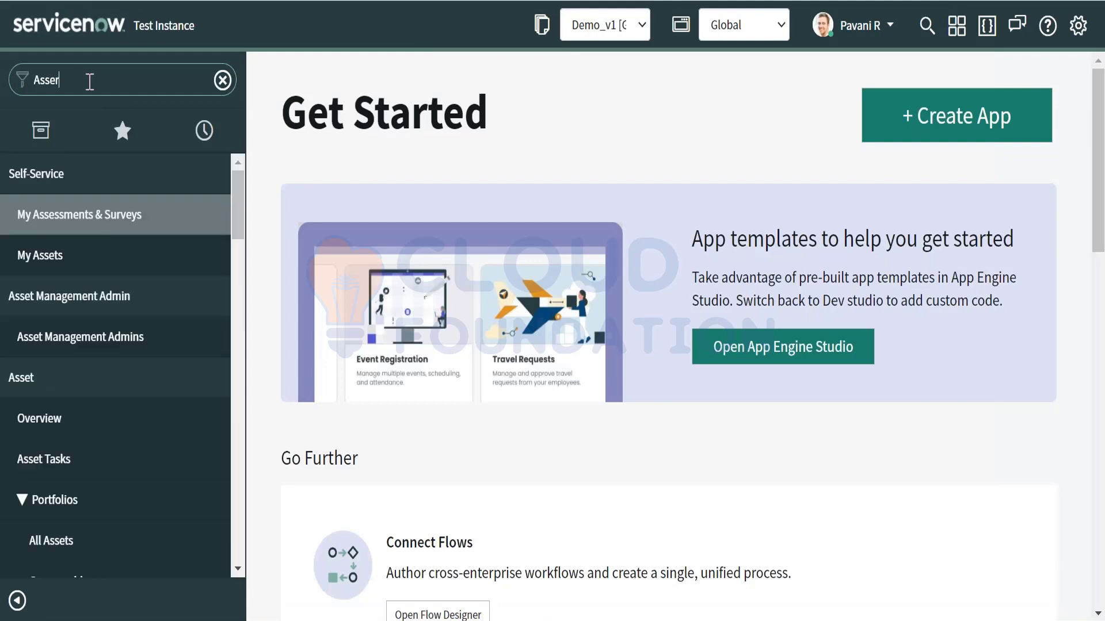
{"action": "type", "text": "tt"}
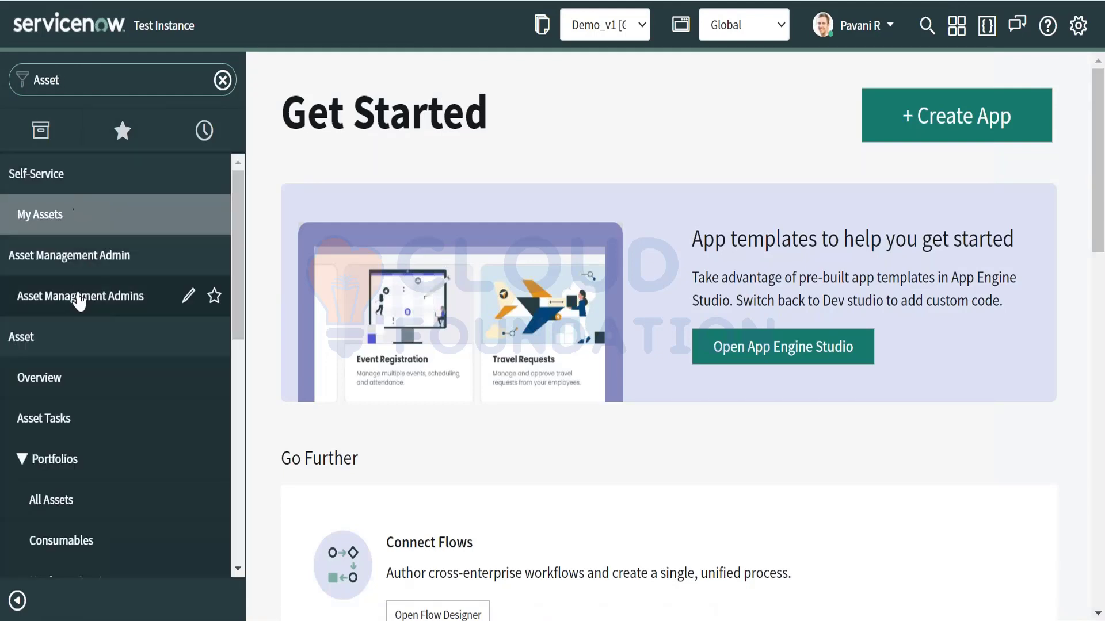
{"action": "left_click", "coordinate": [80, 296]}
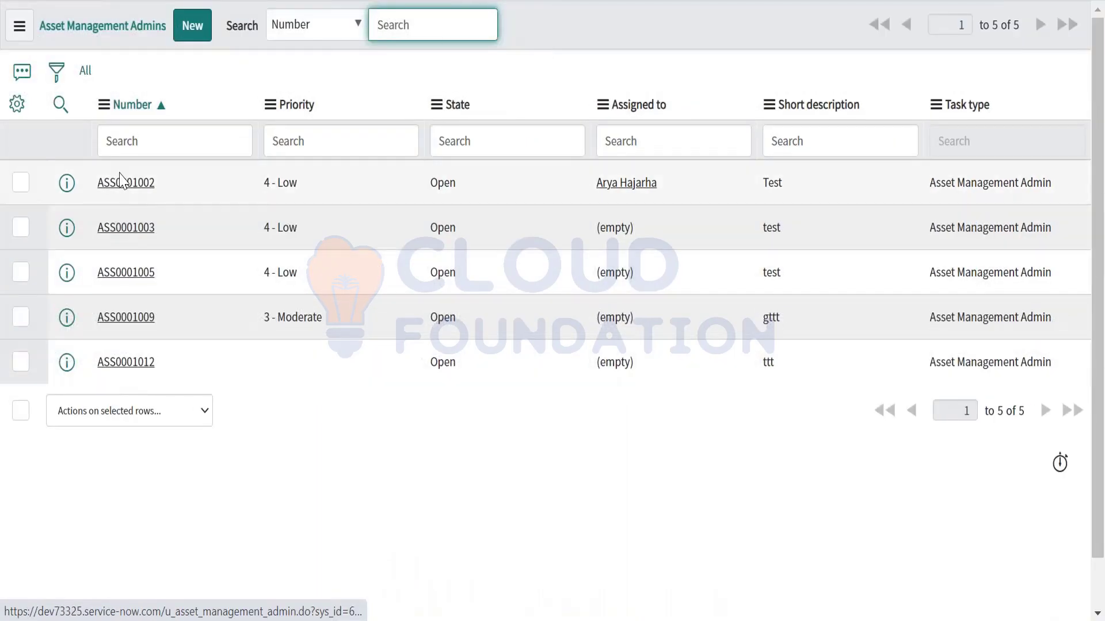
{"action": "left_click", "coordinate": [134, 364]}
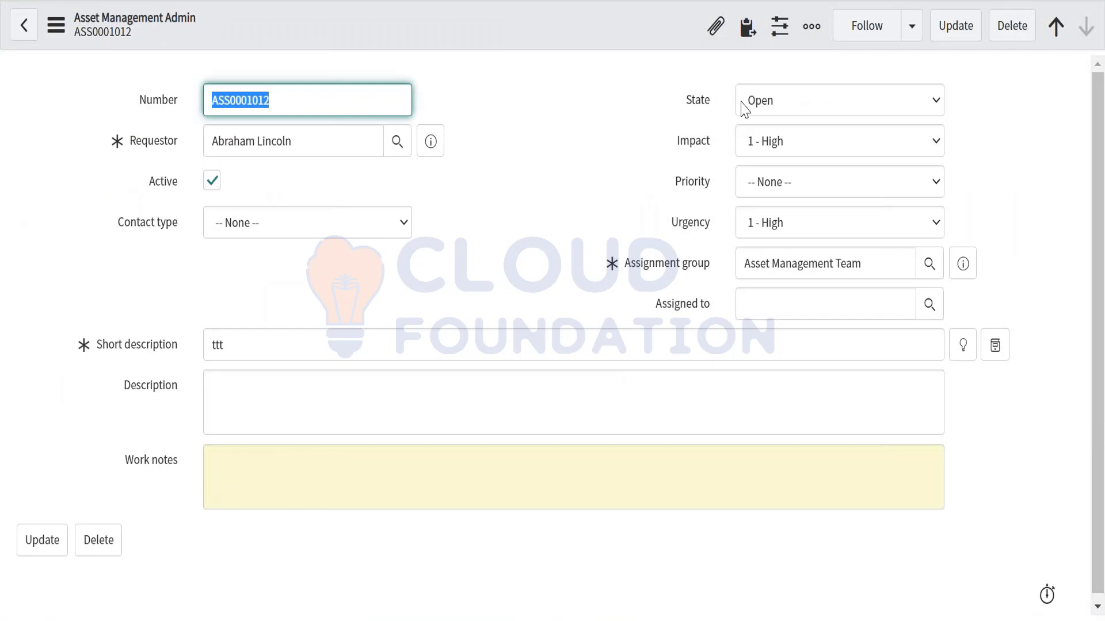
Try the State choices Pending, Open and Closed Complete on the record
{"action": "left_click", "coordinate": [744, 105]}
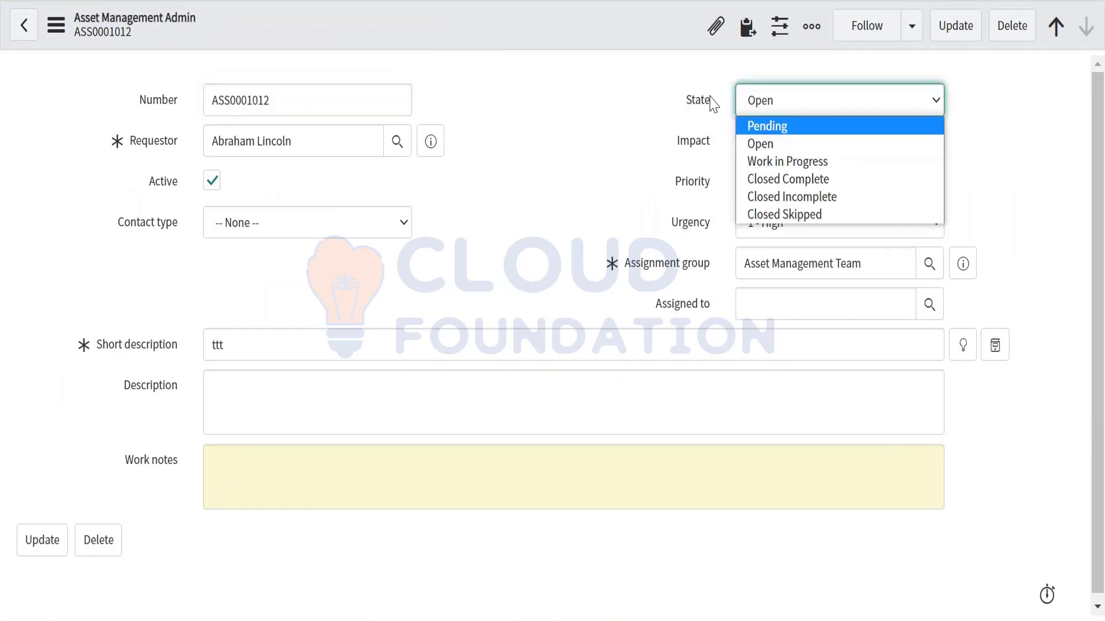
{"action": "left_click", "coordinate": [748, 101]}
{"action": "left_click", "coordinate": [750, 104]}
{"action": "left_click", "coordinate": [761, 128]}
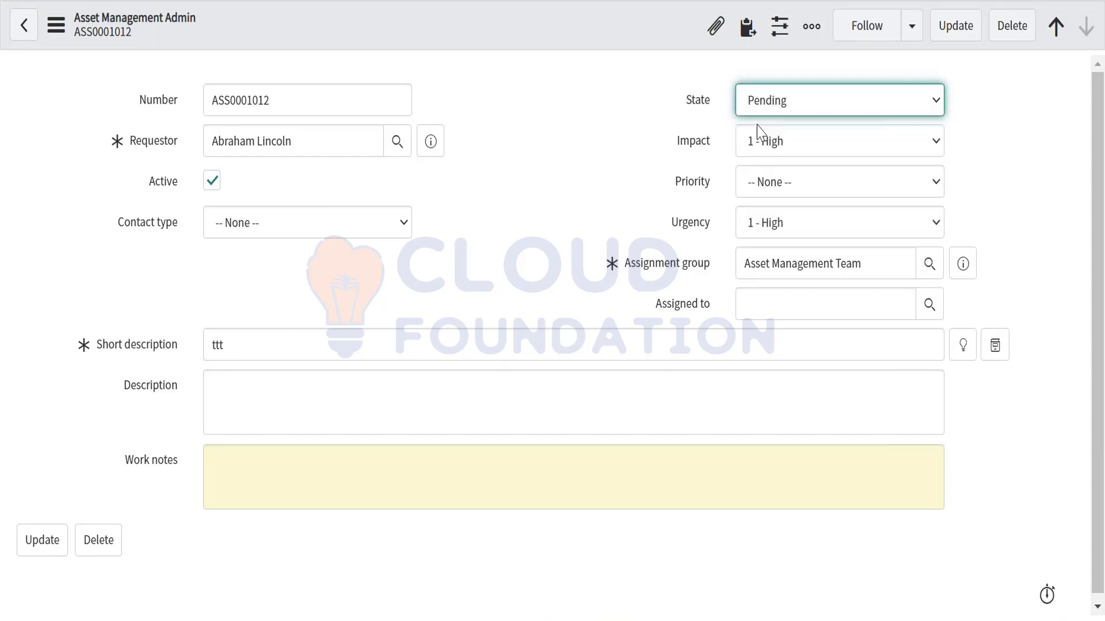
{"action": "left_click", "coordinate": [753, 99]}
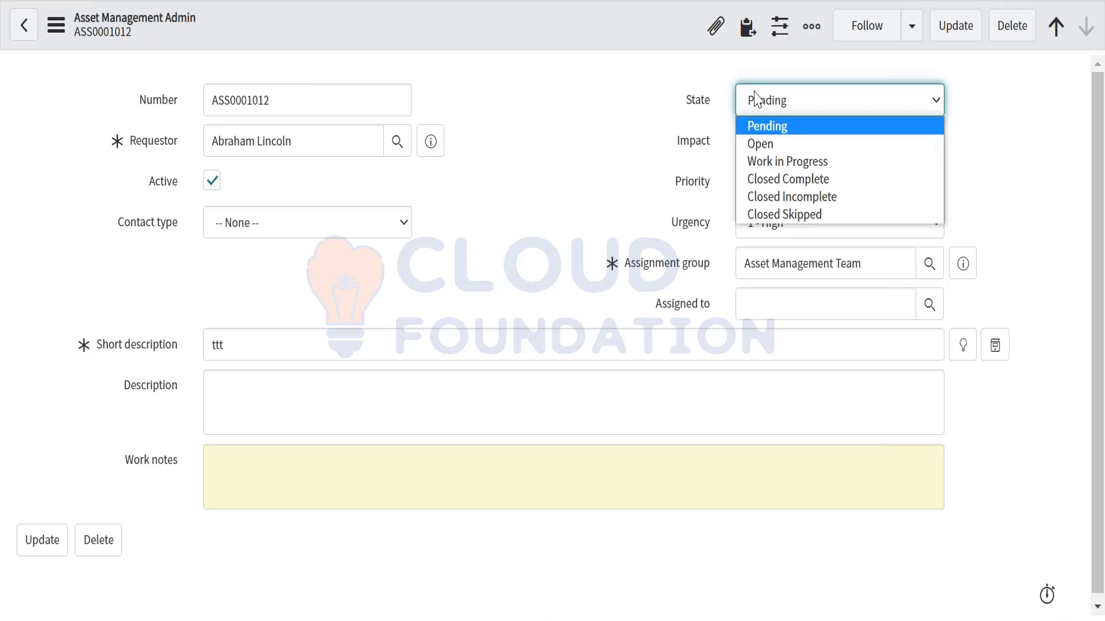
{"action": "left_click", "coordinate": [762, 140]}
{"action": "left_click", "coordinate": [761, 107]}
{"action": "left_click", "coordinate": [771, 178]}
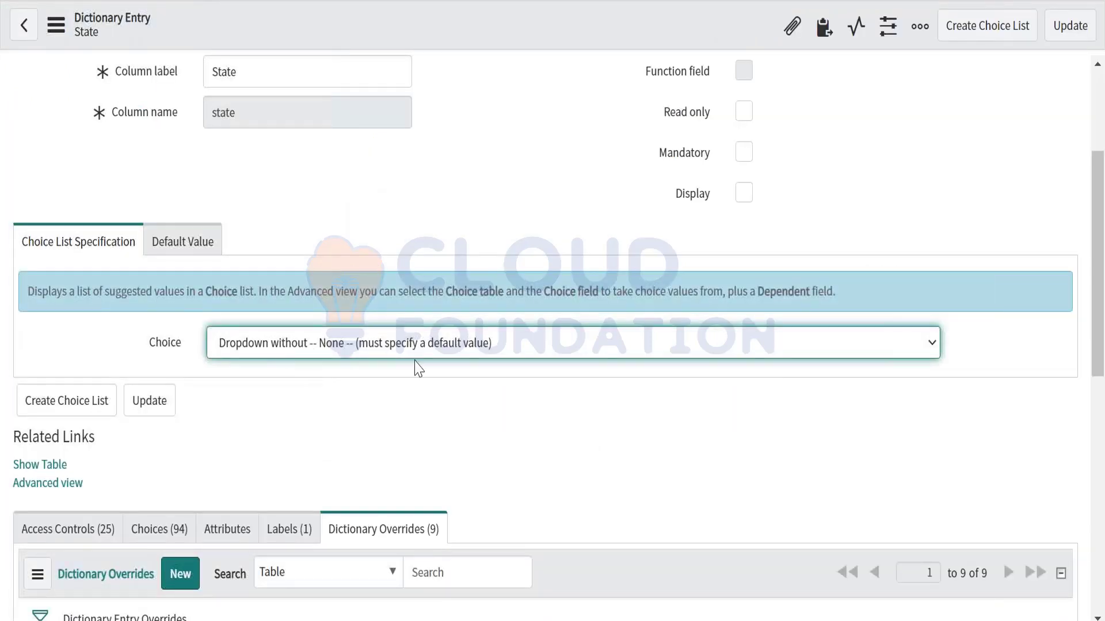
Set the State field's Choice option to "Dropdown with -- None --" and save the dictionary entry
{"action": "left_click", "coordinate": [363, 351]}
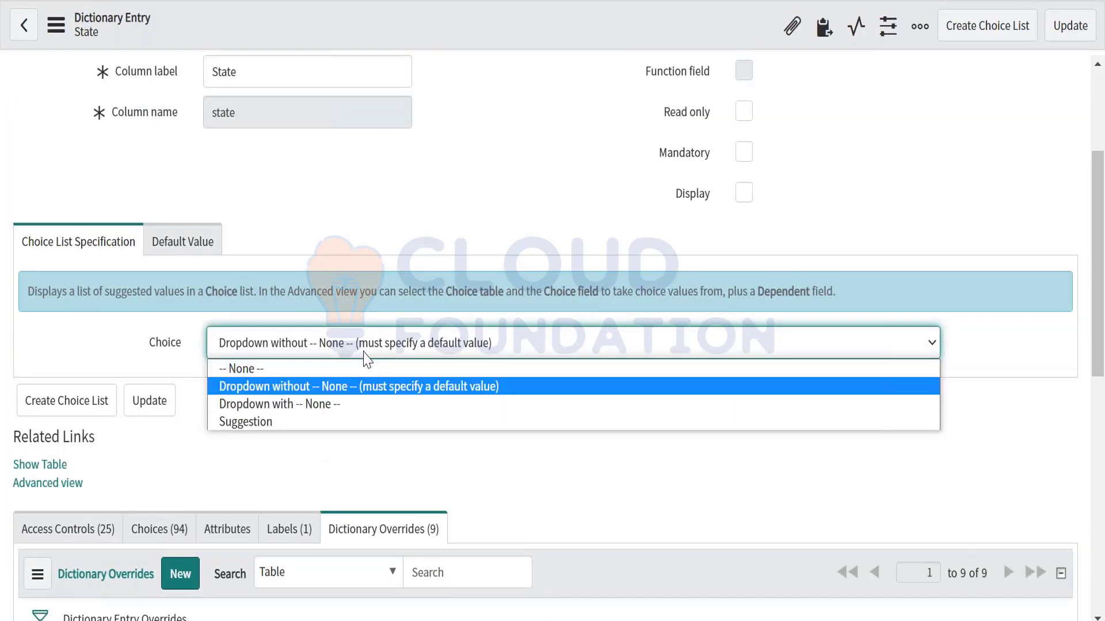
{"action": "left_click", "coordinate": [294, 405]}
{"action": "right_click", "coordinate": [444, 29]}
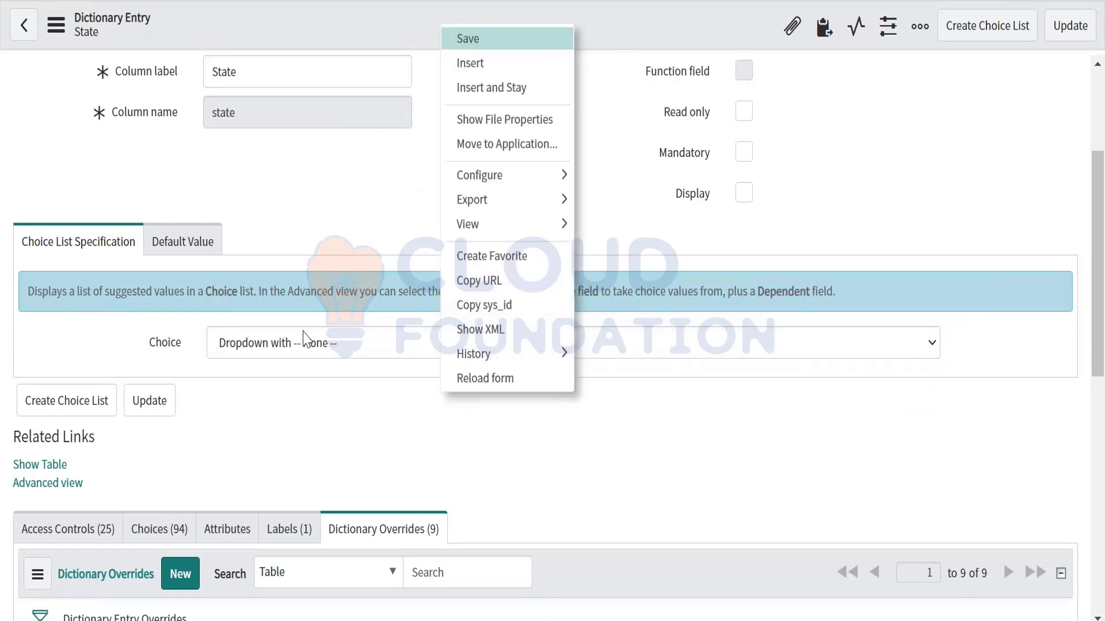
{"action": "left_click", "coordinate": [492, 38]}
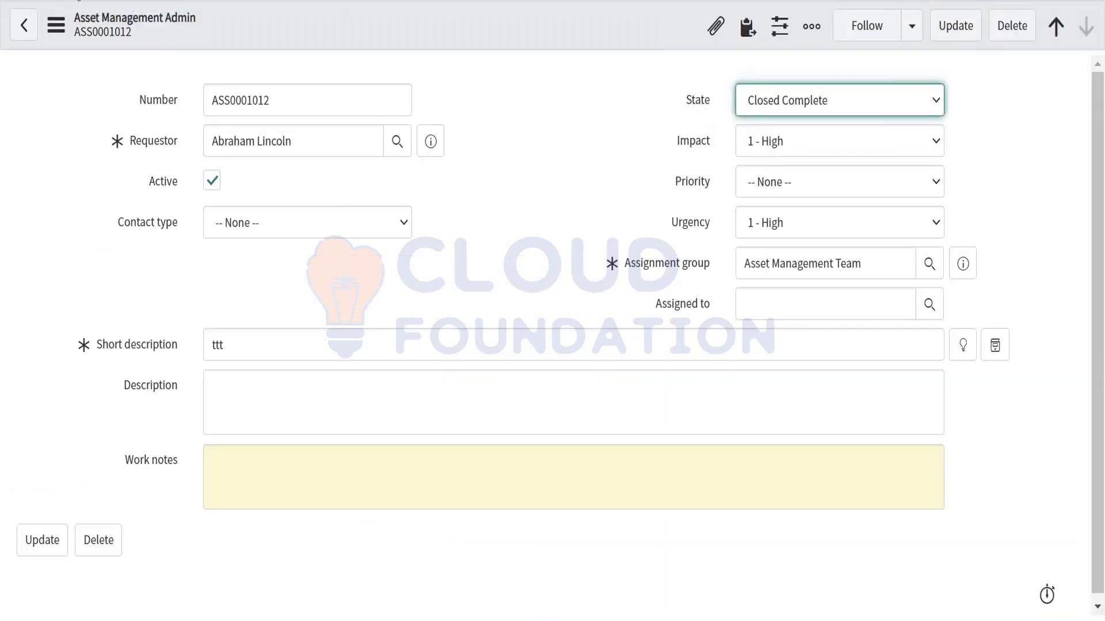
Reload record ASS0001012, discarding its unsaved changes, and check the choices of its State field
{"action": "key", "text": "F5"}
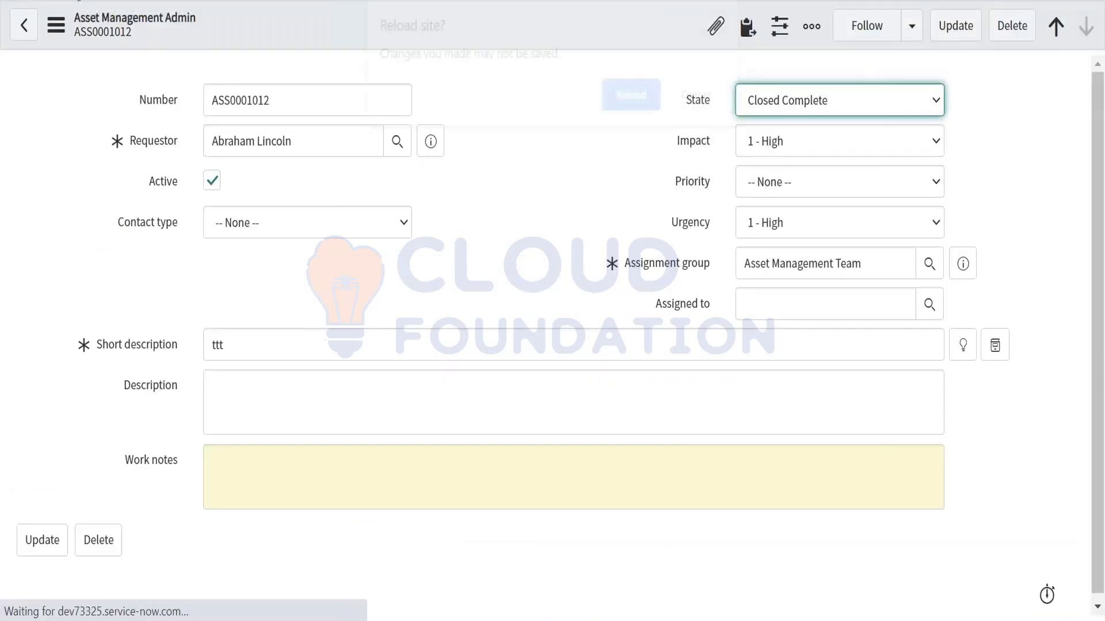
{"action": "left_click", "coordinate": [624, 95]}
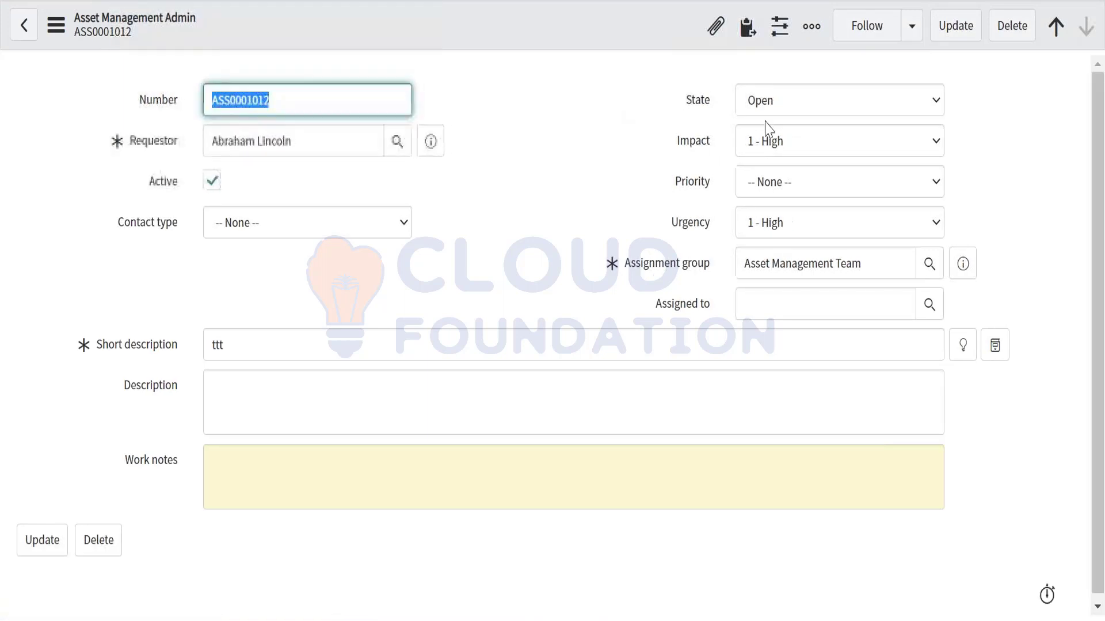
{"action": "left_click", "coordinate": [787, 104]}
{"action": "left_click", "coordinate": [638, 99]}
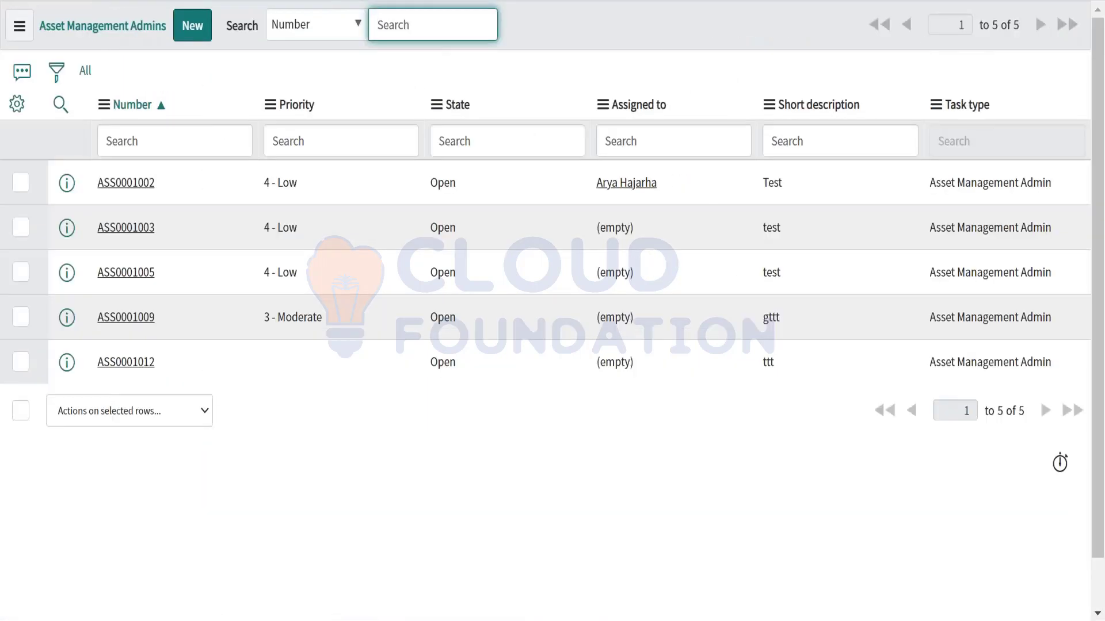
Start a new Asset Management Admin record from a duplicate of the list page and try the State choice "-- None --"
{"action": "right_click", "coordinate": [158, 2]}
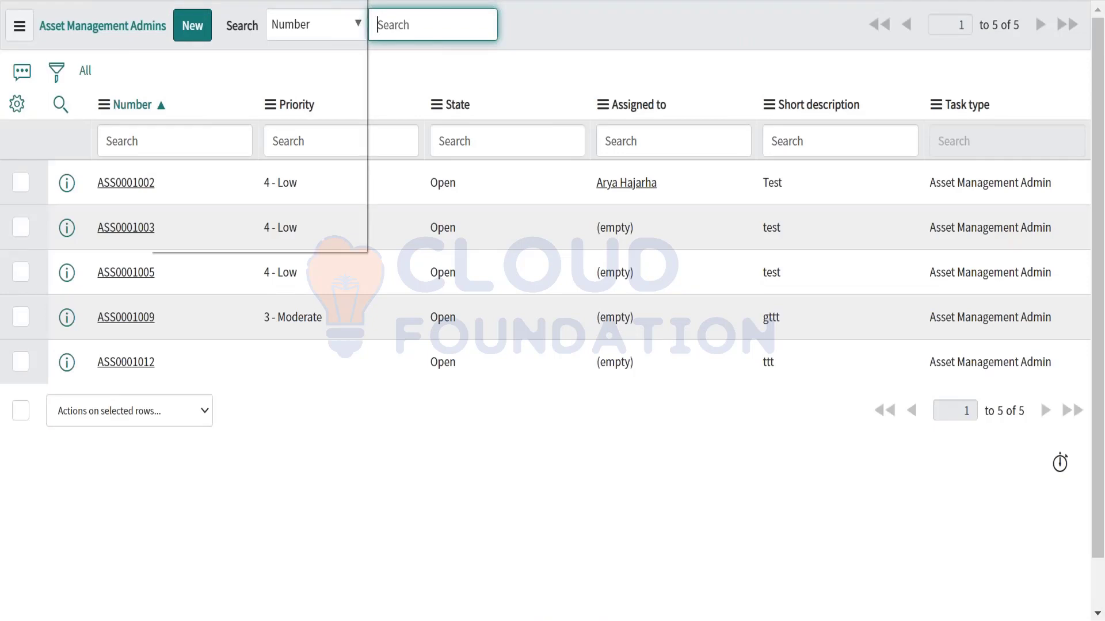
{"action": "left_click", "coordinate": [190, 106]}
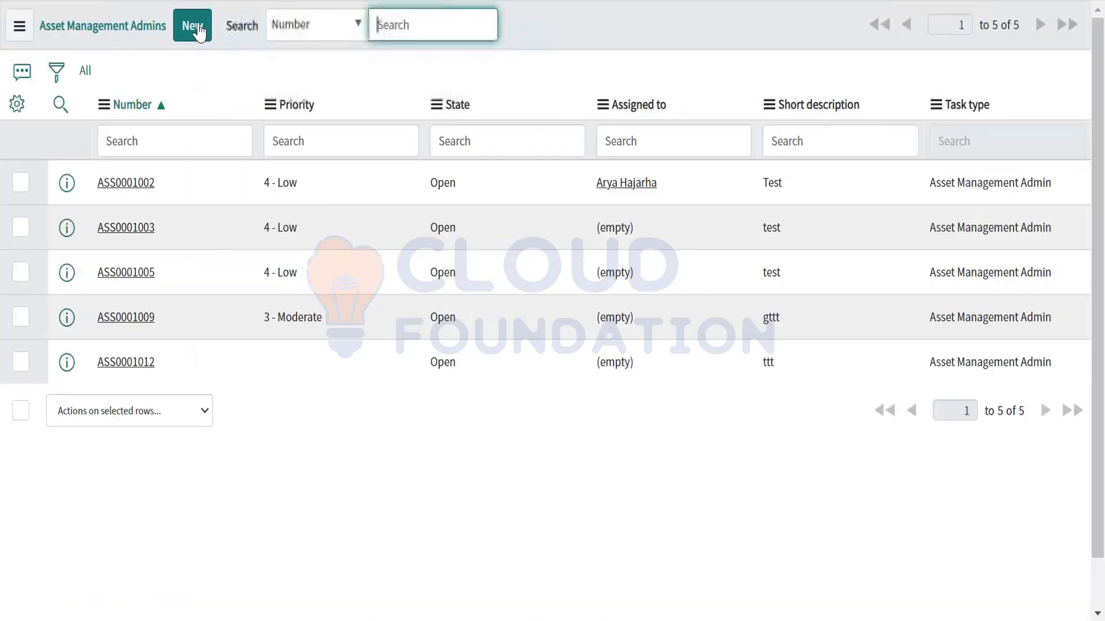
{"action": "left_click", "coordinate": [196, 27]}
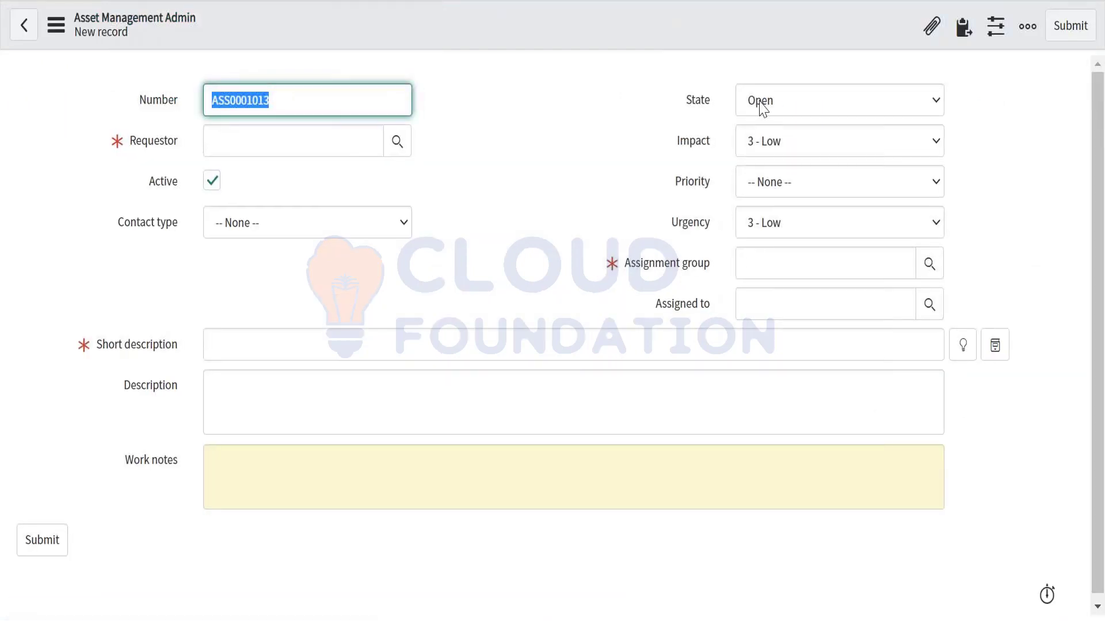
{"action": "left_click", "coordinate": [759, 104]}
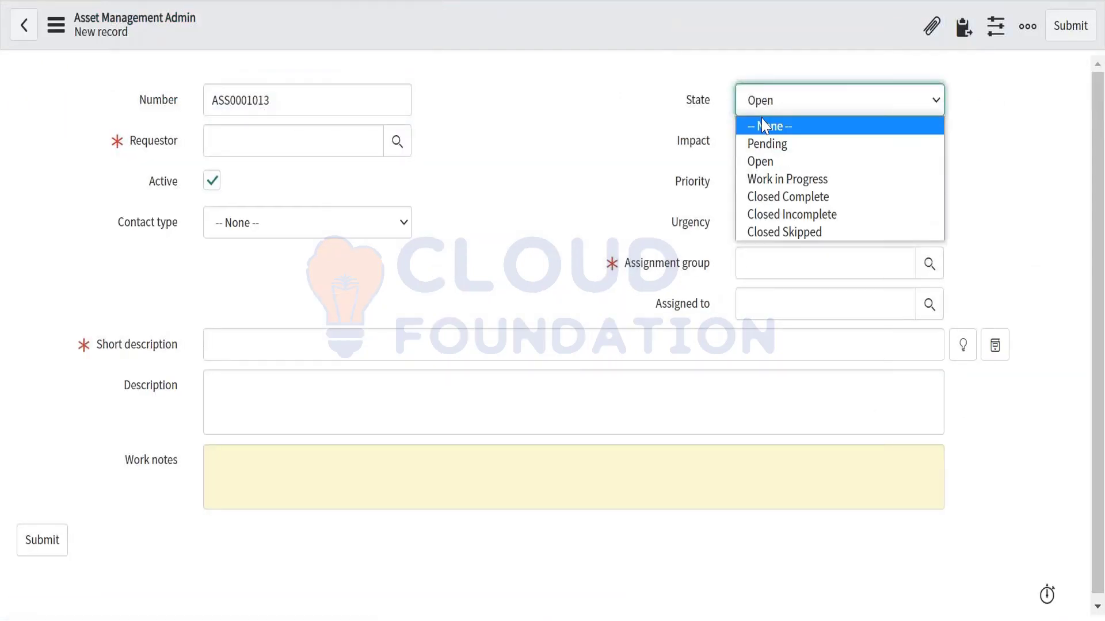
{"action": "left_click", "coordinate": [765, 126]}
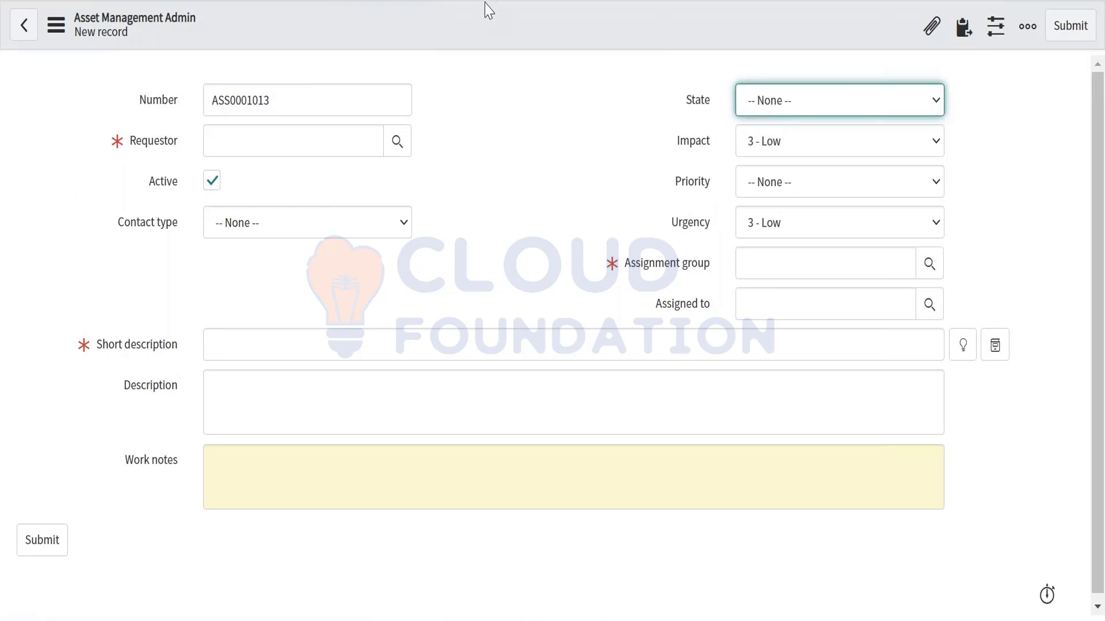
Reload the new record form, discarding the State change, and inspect its State default and choices
{"action": "key", "text": "F5"}
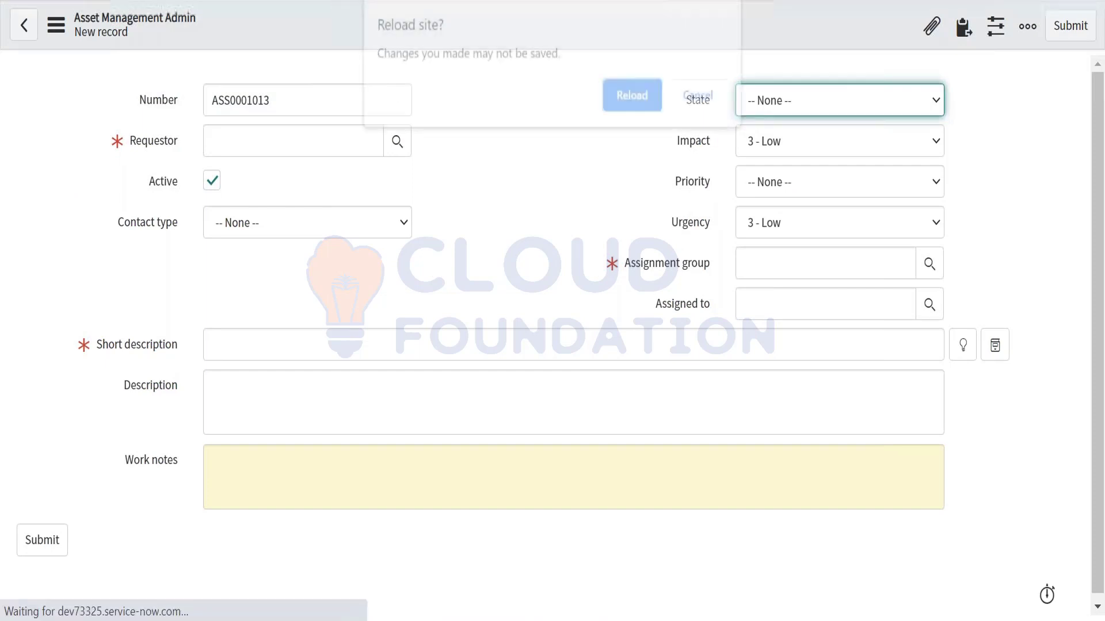
{"action": "left_click", "coordinate": [627, 99]}
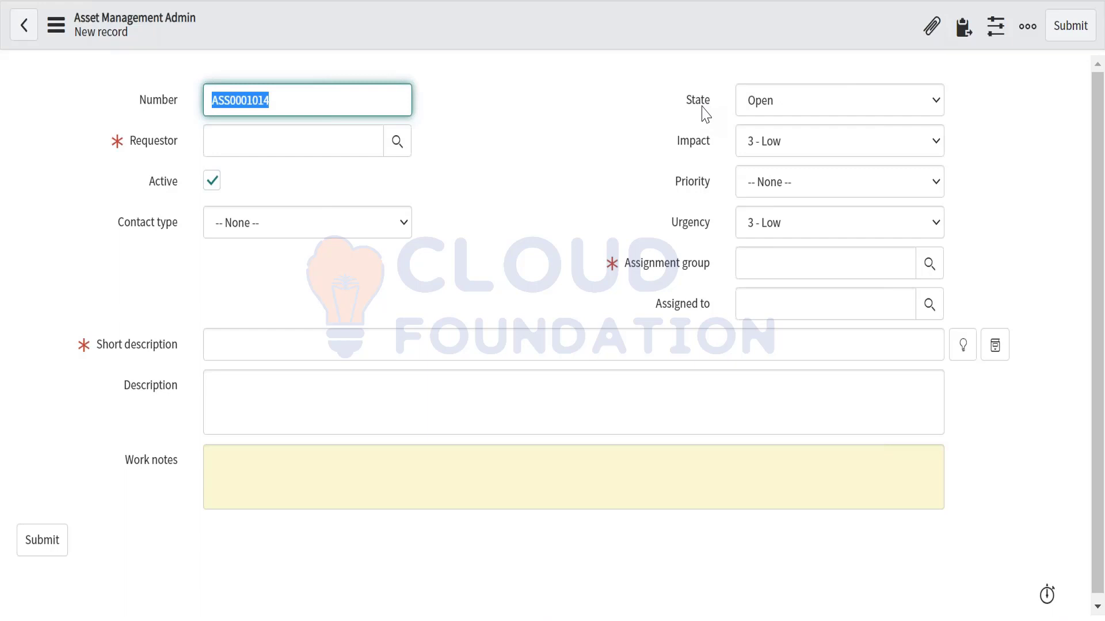
{"action": "left_click", "coordinate": [771, 113]}
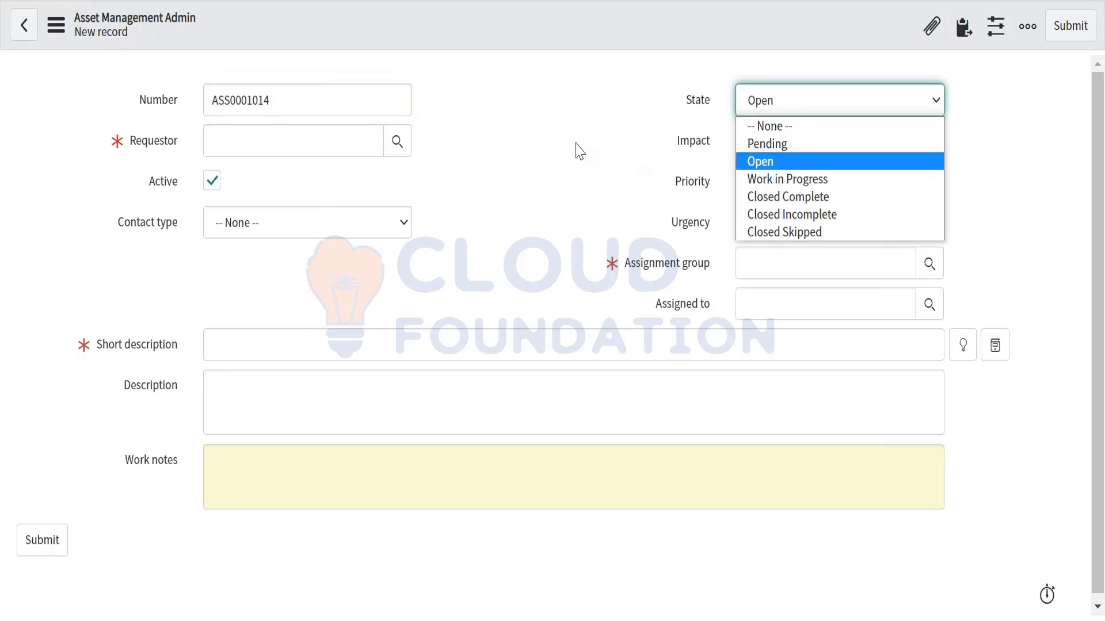
{"action": "key", "text": "Tab"}
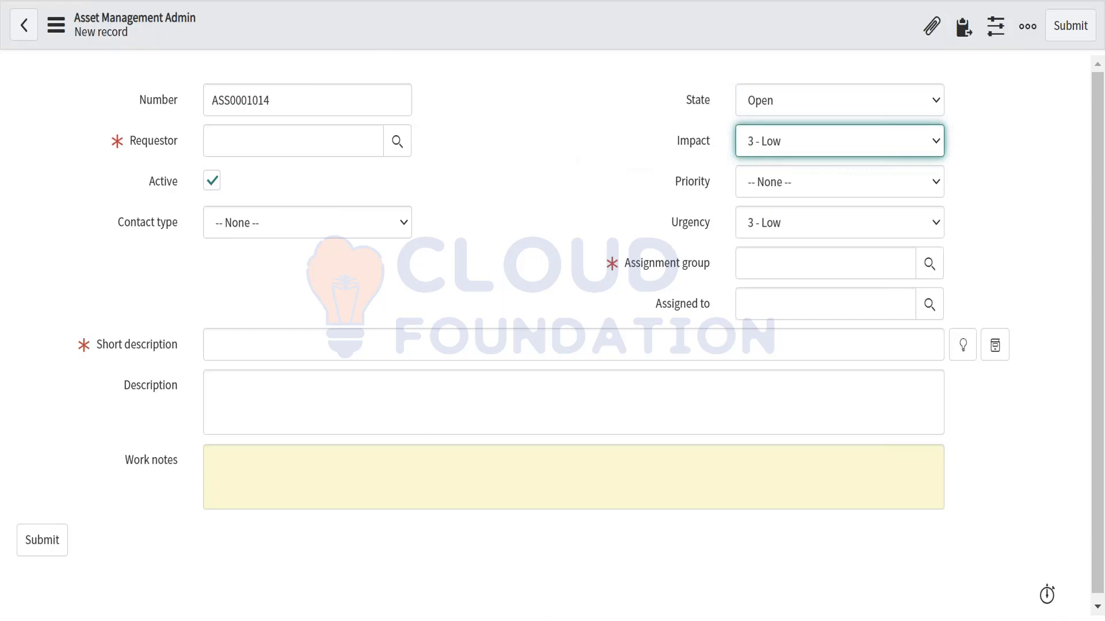
Return to the State dictionary entry and examine the field's default value
{"action": "left_click", "coordinate": [357, 1]}
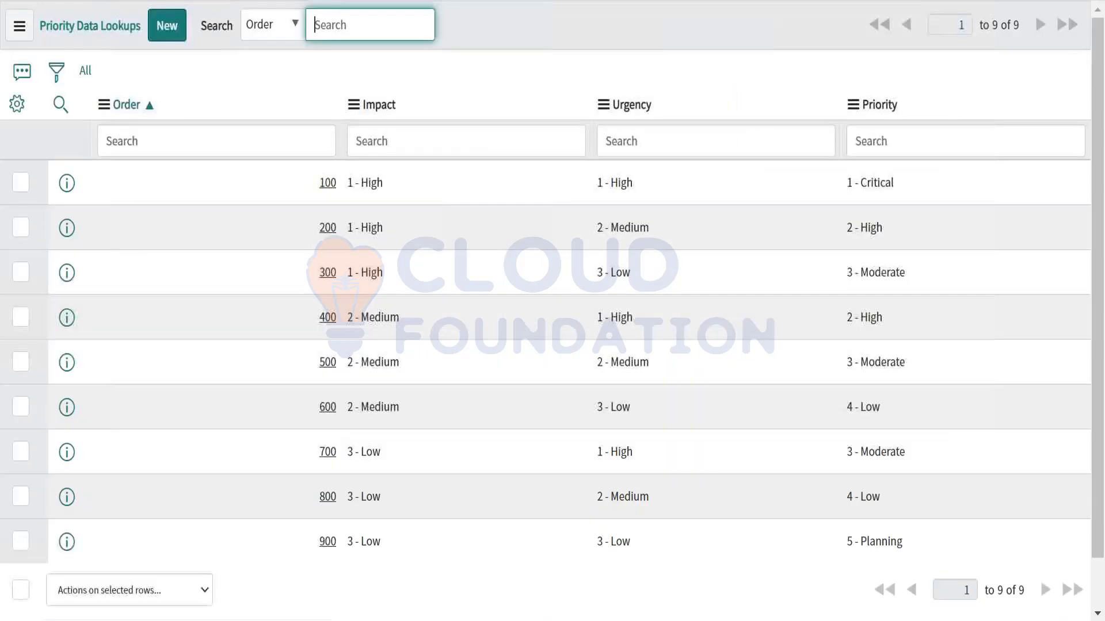
{"action": "key", "text": "ctrl+Tab"}
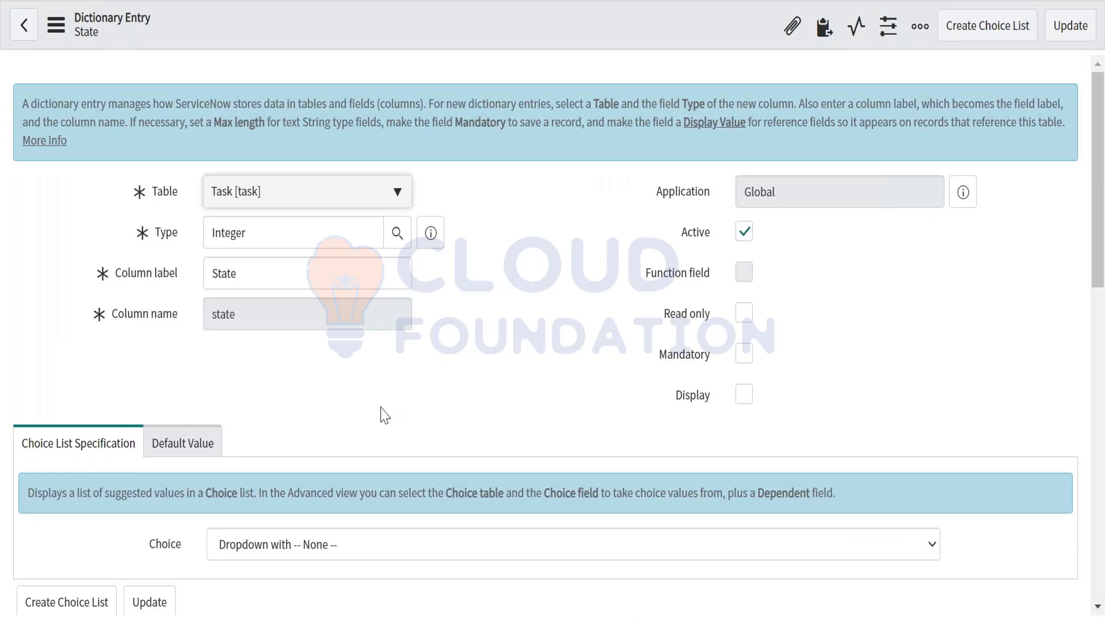
{"action": "scroll", "coordinate": [384, 414], "scroll_direction": "down", "scroll_amount": 2}
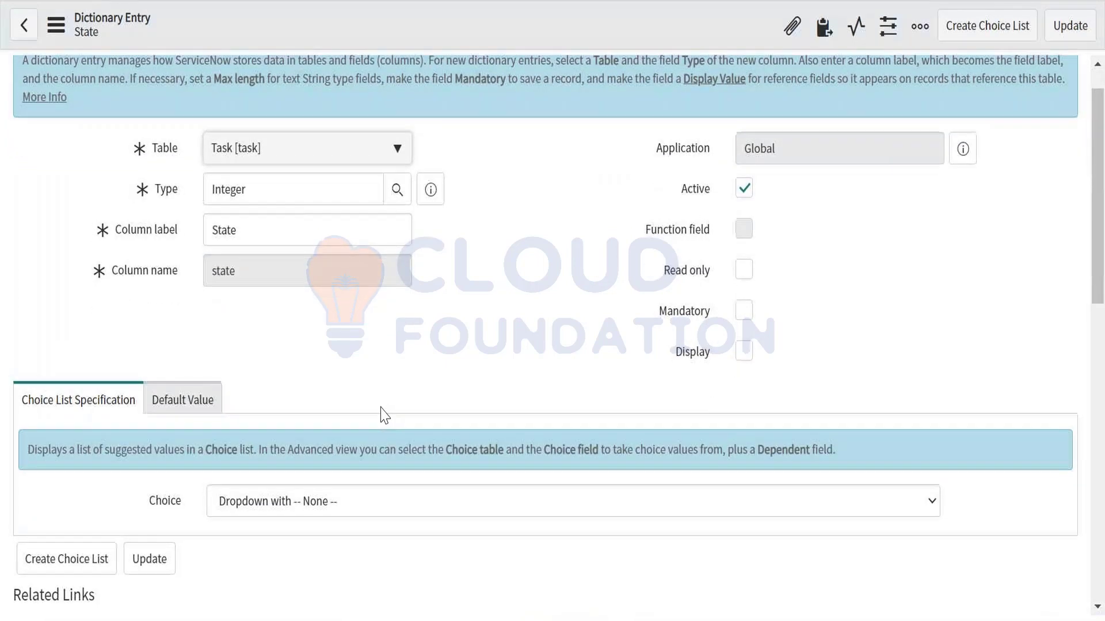
{"action": "scroll", "coordinate": [384, 415], "scroll_direction": "down", "scroll_amount": 4}
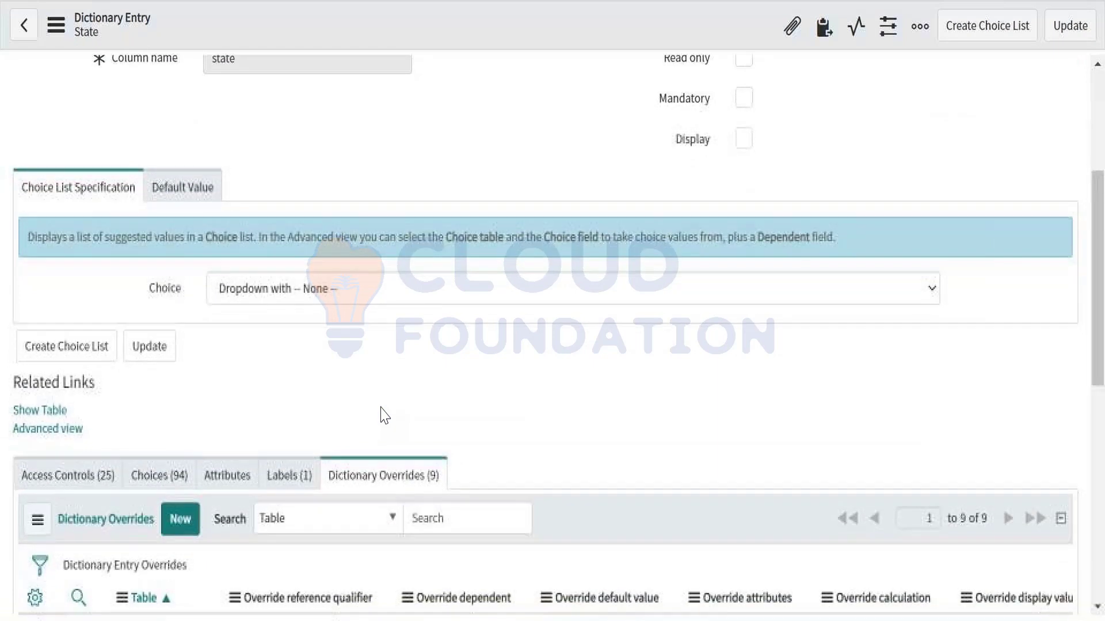
{"action": "scroll", "coordinate": [384, 414], "scroll_direction": "down", "scroll_amount": 3}
{"action": "scroll", "coordinate": [249, 316], "scroll_direction": "up", "scroll_amount": 6}
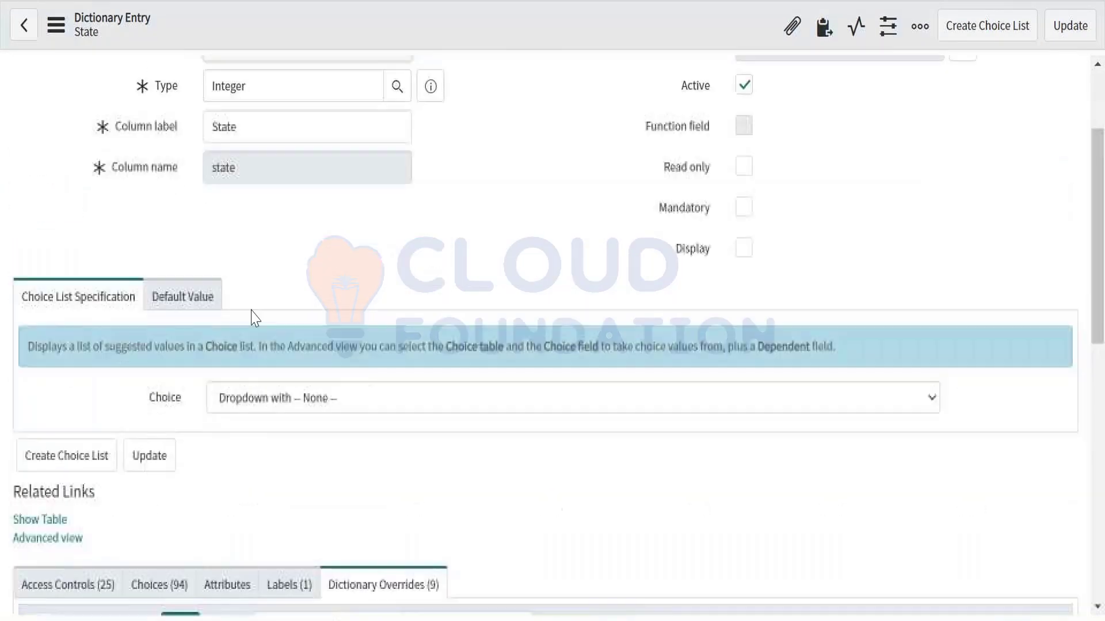
{"action": "left_click", "coordinate": [180, 300]}
{"action": "left_click", "coordinate": [252, 399]}
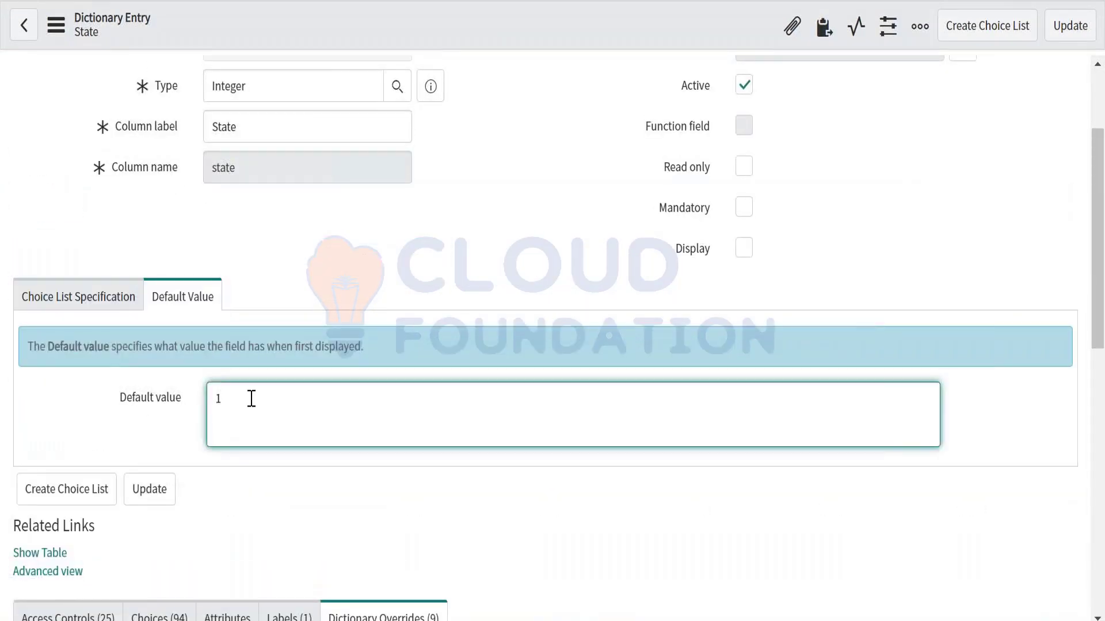
{"action": "double_click", "coordinate": [213, 399]}
Start a new dictionary override for the State field on the table Asset Management Admin [u_asset_management_admin]
{"action": "scroll", "coordinate": [213, 399], "scroll_direction": "down", "scroll_amount": 8}
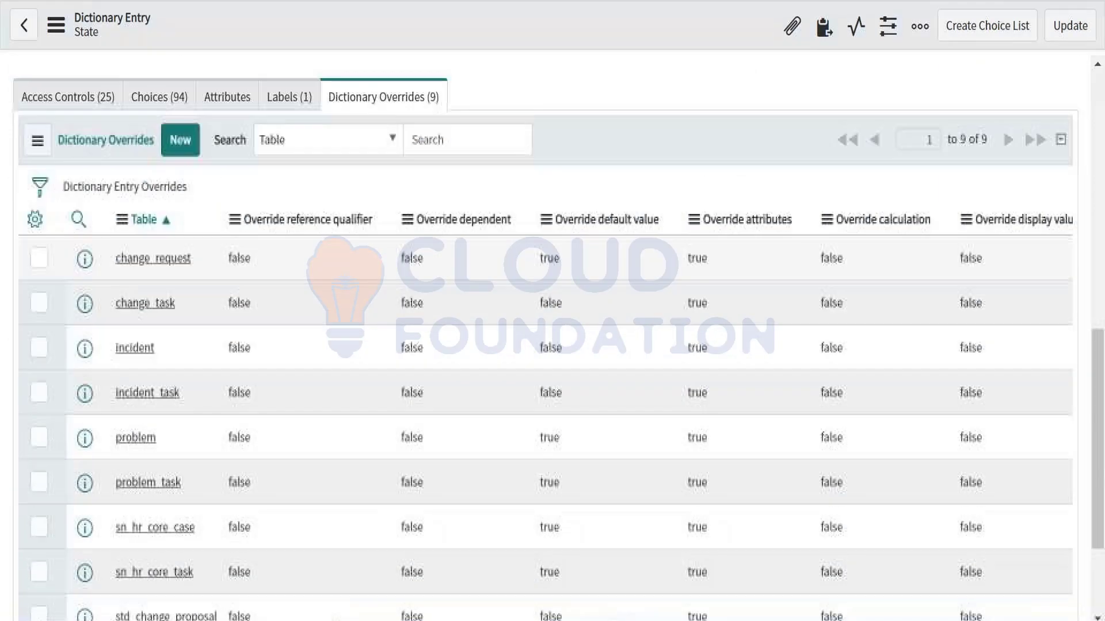
{"action": "scroll", "coordinate": [213, 399], "scroll_direction": "down", "scroll_amount": 3}
{"action": "scroll", "coordinate": [208, 222], "scroll_direction": "up", "scroll_amount": 1}
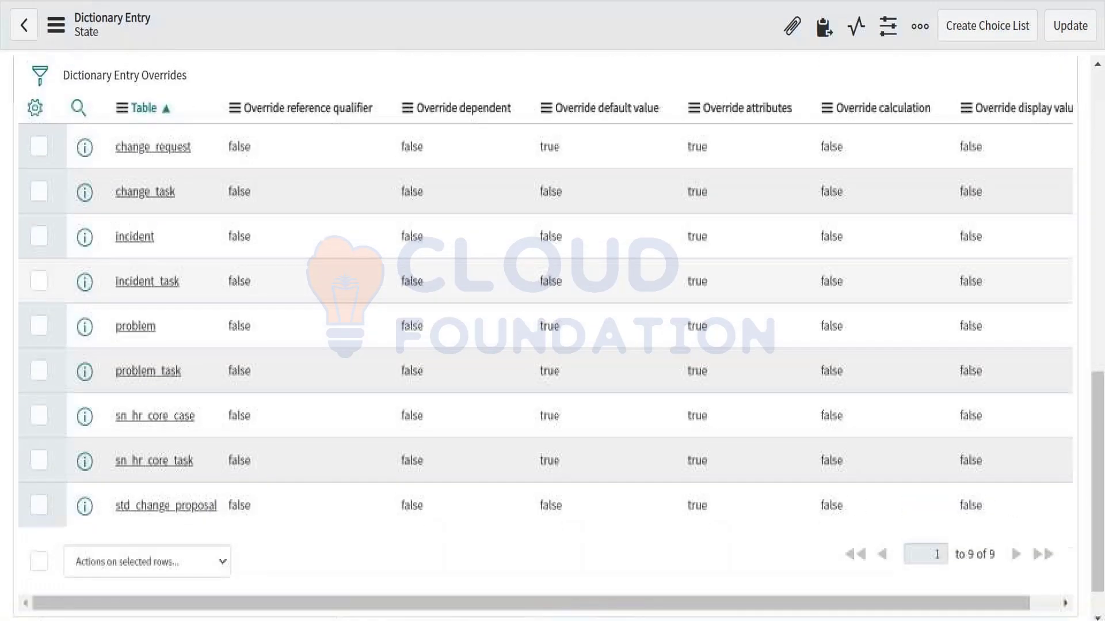
{"action": "scroll", "coordinate": [206, 222], "scroll_direction": "up", "scroll_amount": 3}
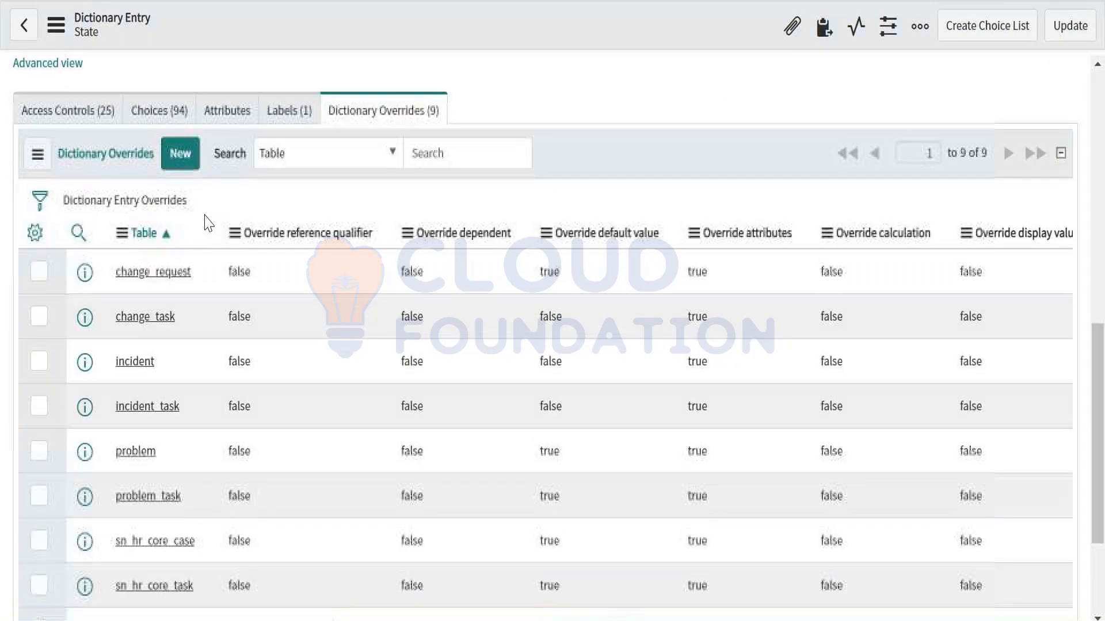
{"action": "scroll", "coordinate": [208, 224], "scroll_direction": "up", "scroll_amount": 3}
{"action": "scroll", "coordinate": [224, 236], "scroll_direction": "up", "scroll_amount": 1}
{"action": "left_click", "coordinate": [180, 318]}
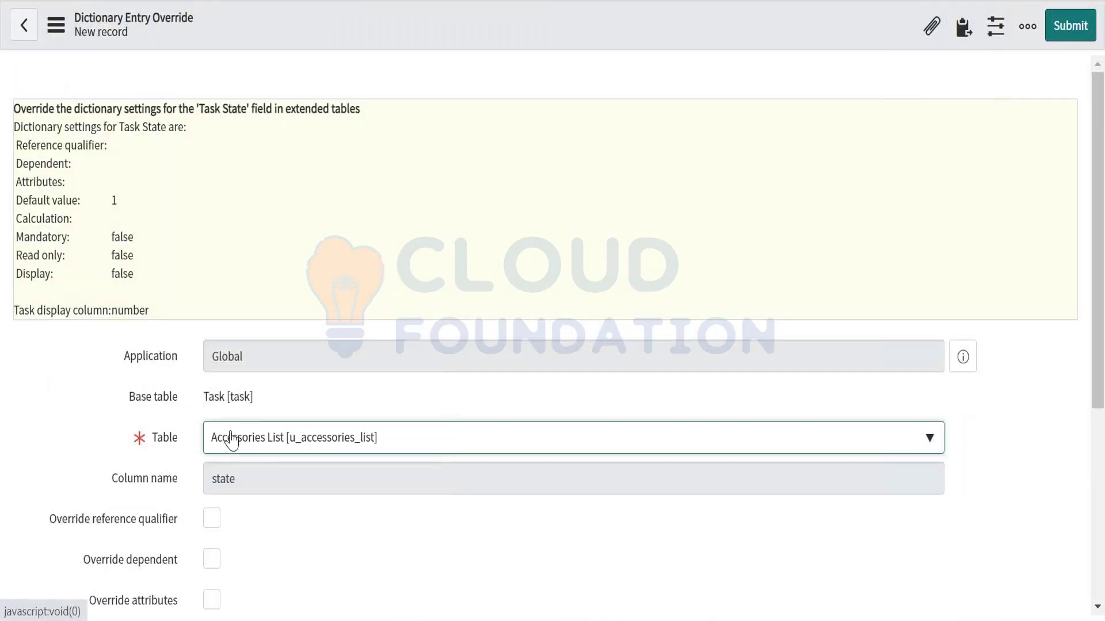
{"action": "left_click", "coordinate": [232, 440]}
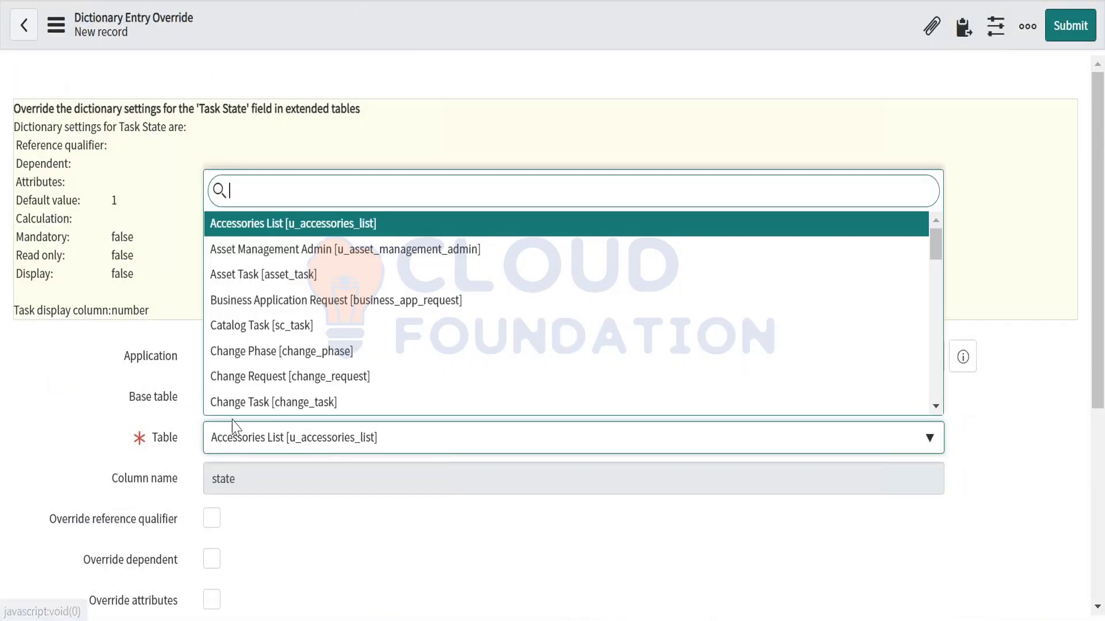
{"action": "left_click", "coordinate": [253, 261]}
Enable Override default value with an empty default value and save the dictionary override
{"action": "scroll", "coordinate": [278, 483], "scroll_direction": "down", "scroll_amount": 5}
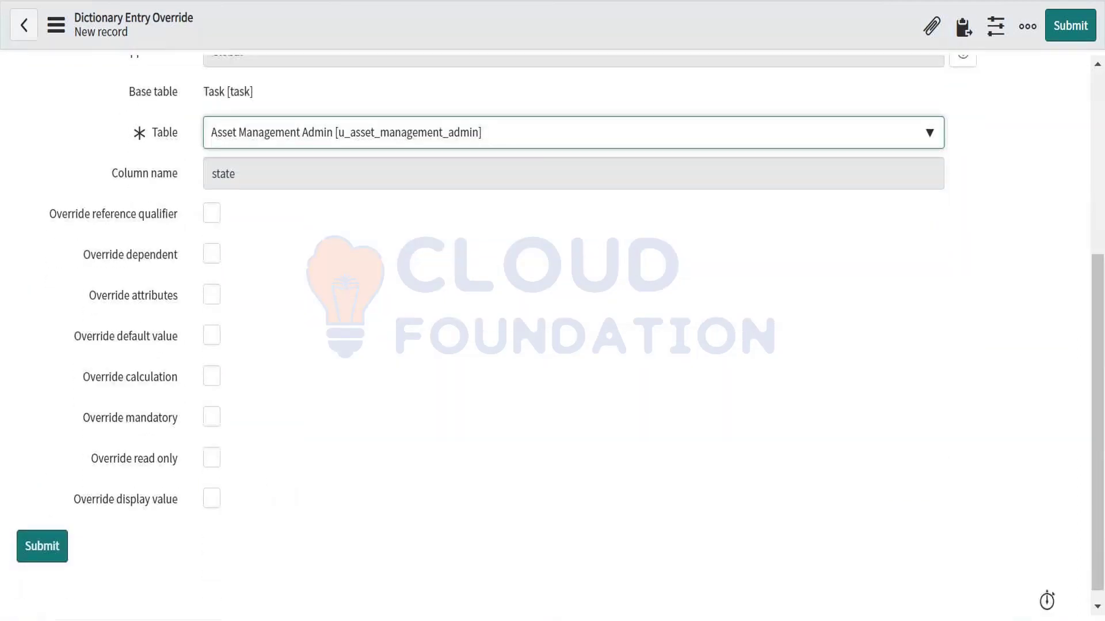
{"action": "left_click", "coordinate": [211, 324]}
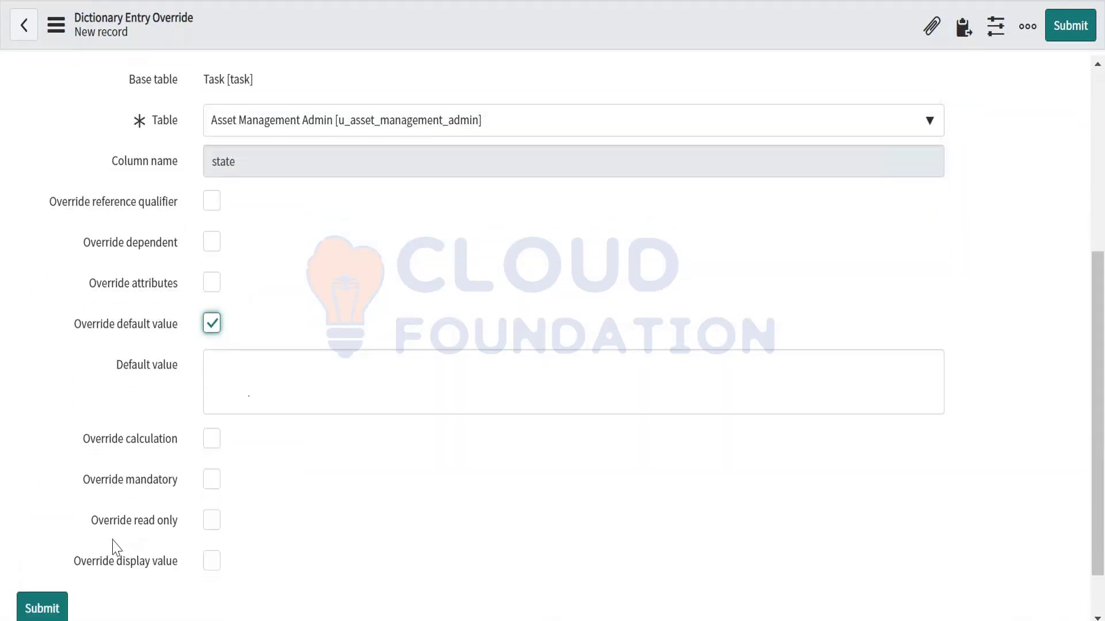
{"action": "scroll", "coordinate": [113, 546], "scroll_direction": "down", "scroll_amount": 1}
{"action": "left_click", "coordinate": [217, 316]}
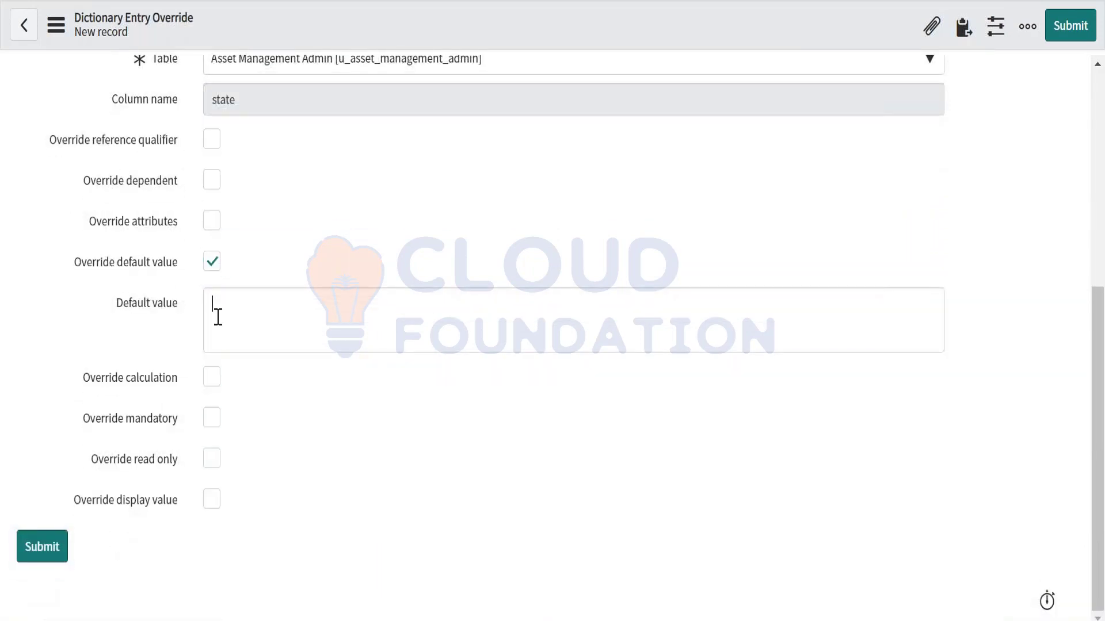
{"action": "right_click", "coordinate": [476, 8]}
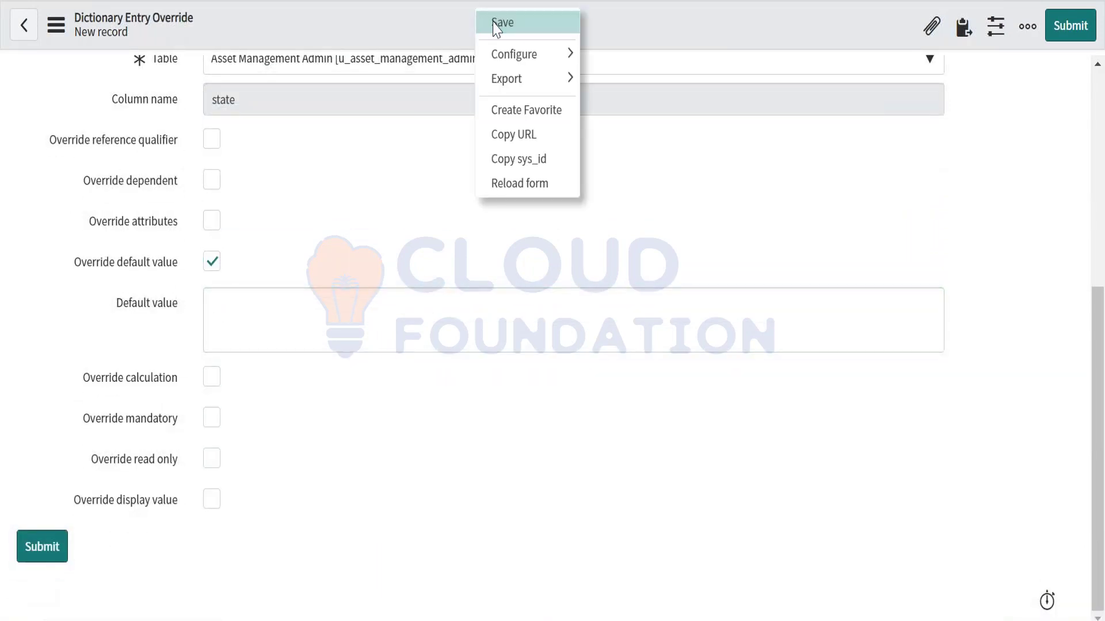
{"action": "left_click", "coordinate": [496, 24]}
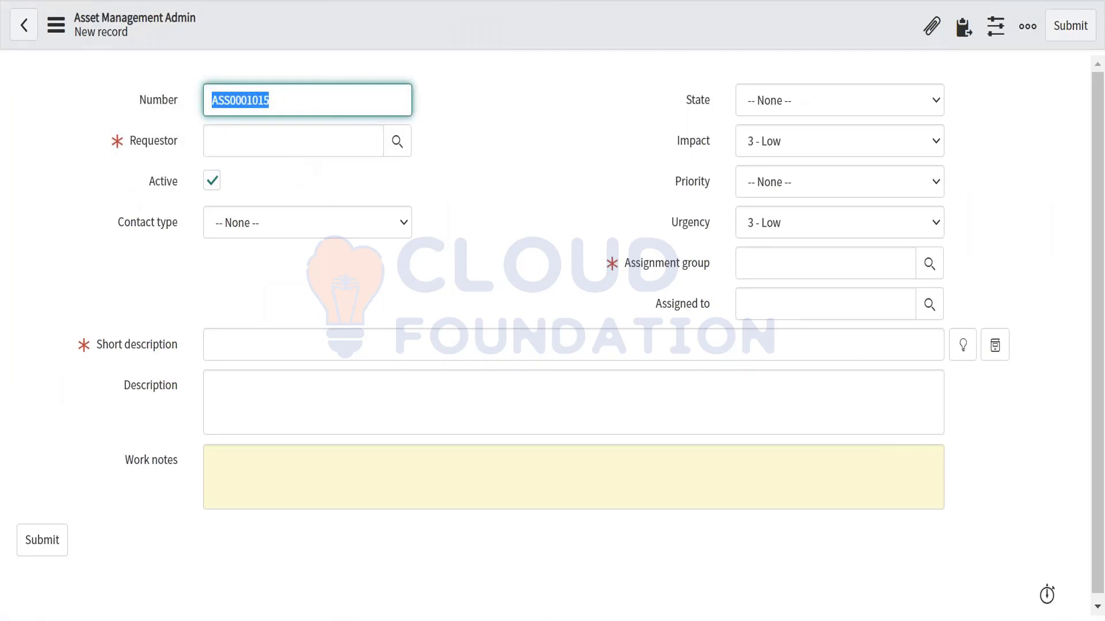
Check the State default and choices on the new record form and on another new record started from the Asset Management Admins list
{"action": "left_click", "coordinate": [792, 92]}
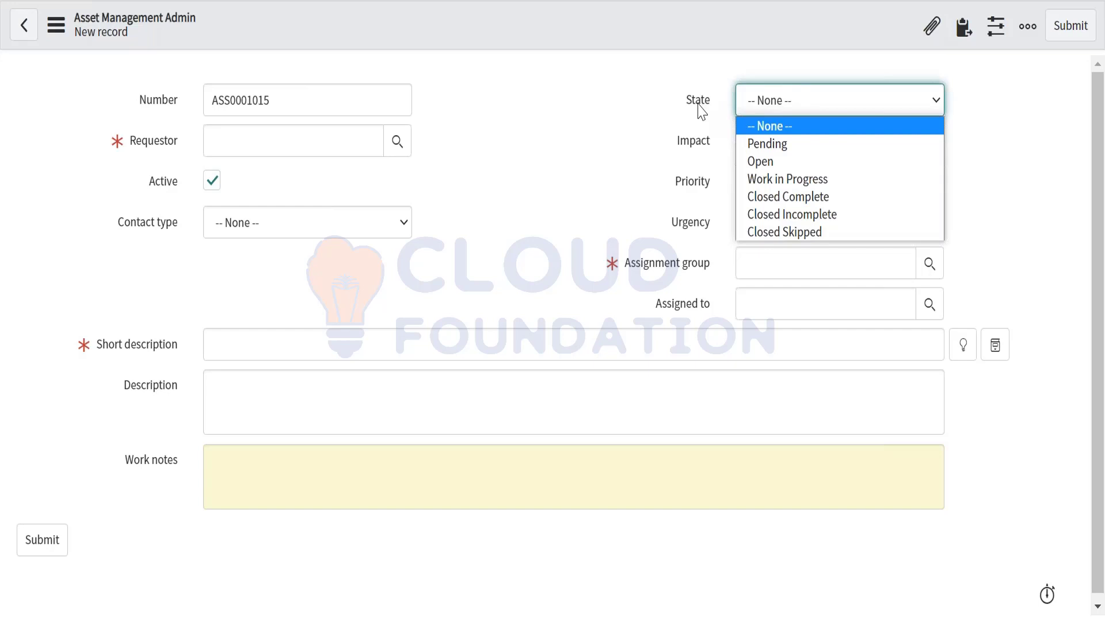
{"action": "left_click", "coordinate": [665, 121]}
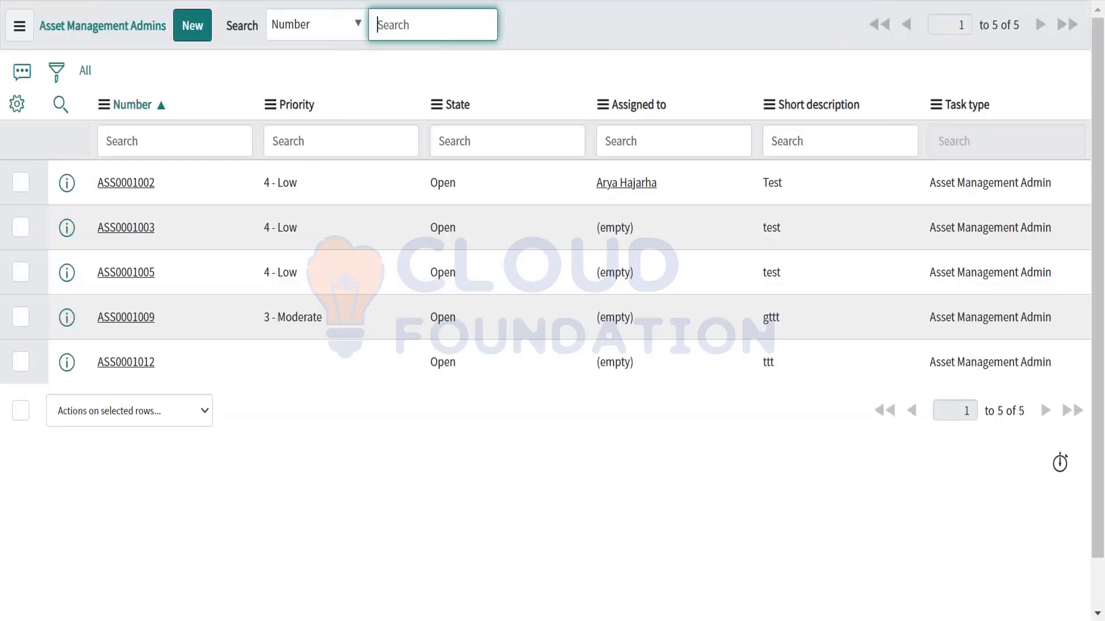
{"action": "right_click", "coordinate": [224, 2]}
{"action": "left_click", "coordinate": [282, 108]}
{"action": "left_click", "coordinate": [192, 27]}
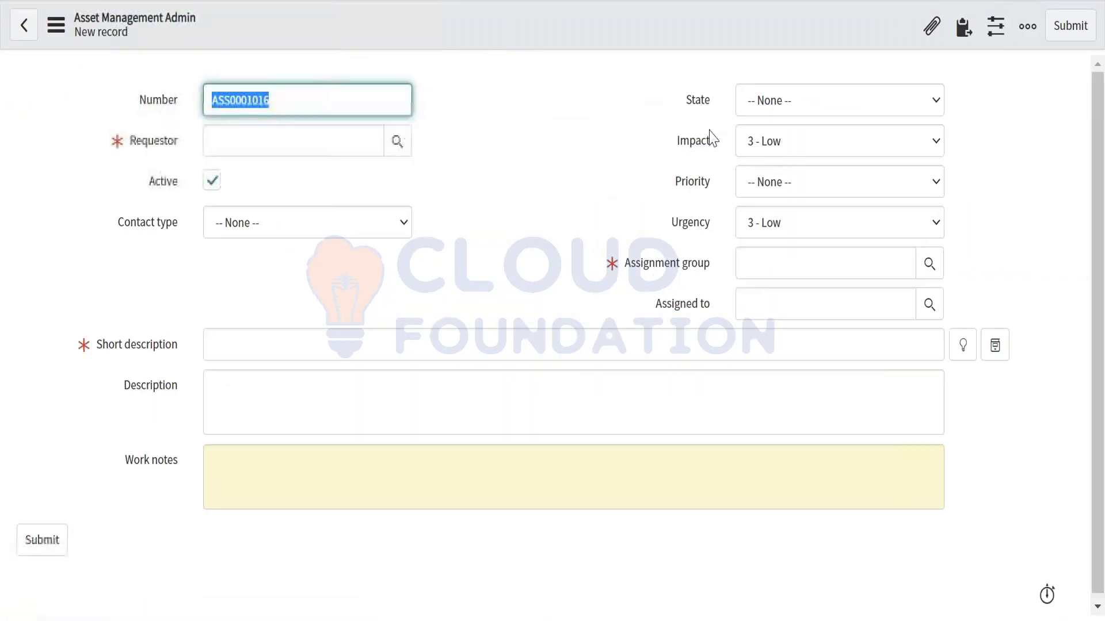
{"action": "left_click", "coordinate": [703, 109]}
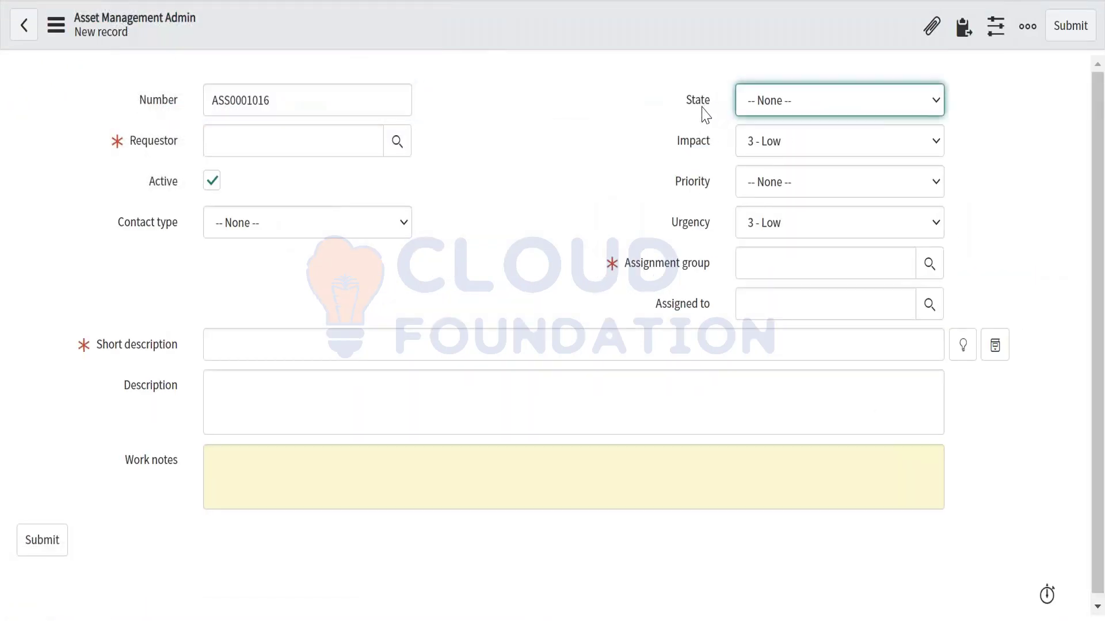
Open the State field's dictionary entry from the new record form and review its dictionary overrides
{"action": "right_click", "coordinate": [703, 110]}
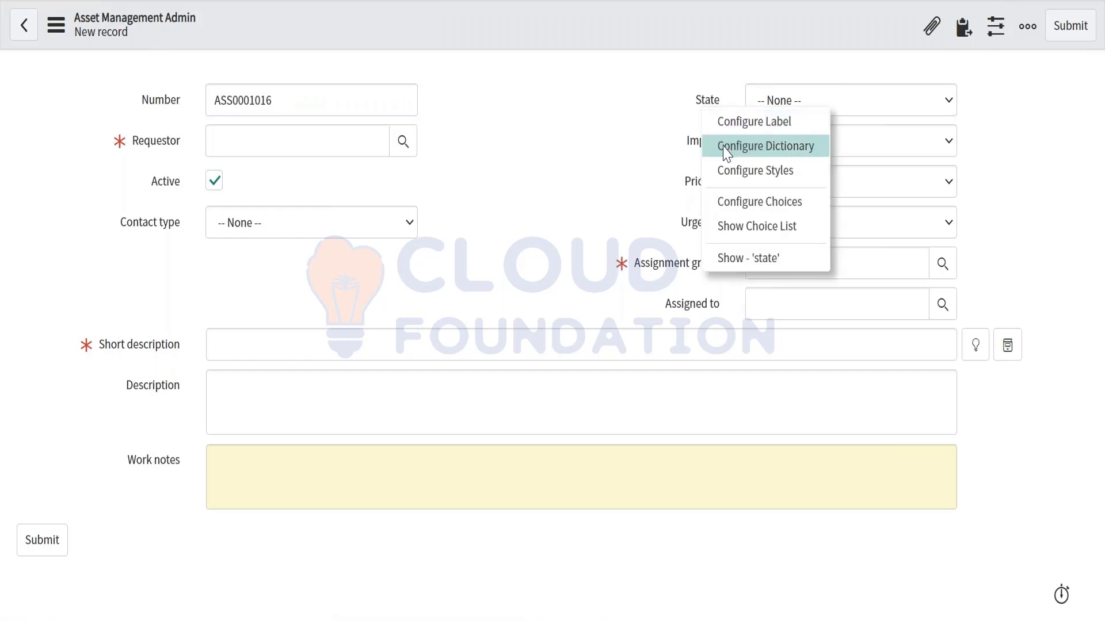
{"action": "left_click", "coordinate": [725, 152]}
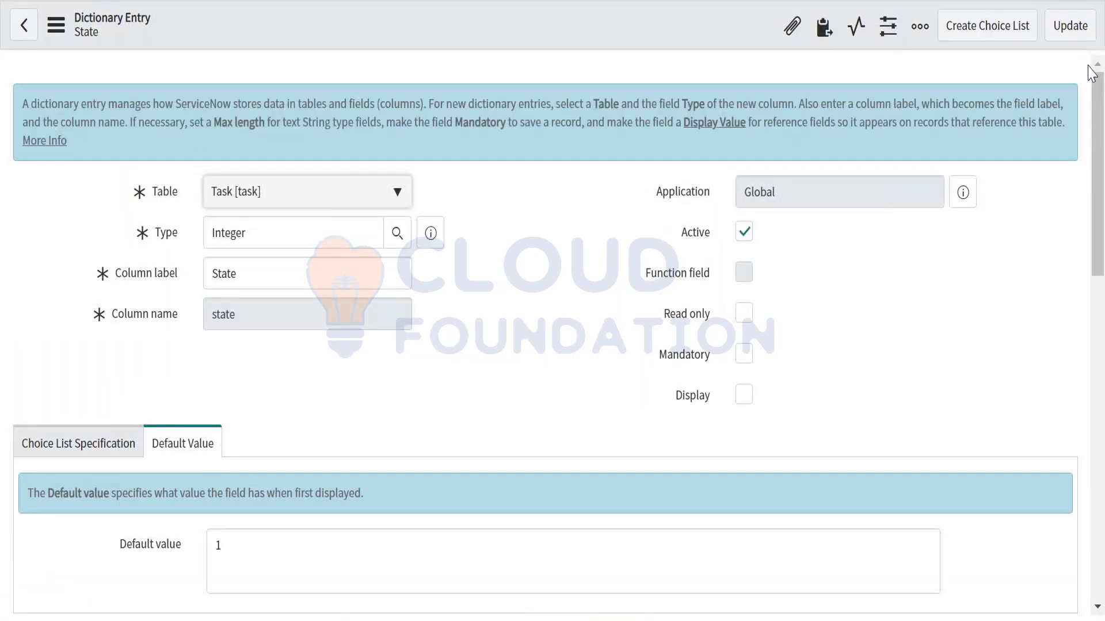
{"action": "scroll", "coordinate": [916, 398], "scroll_direction": "down", "scroll_amount": 8}
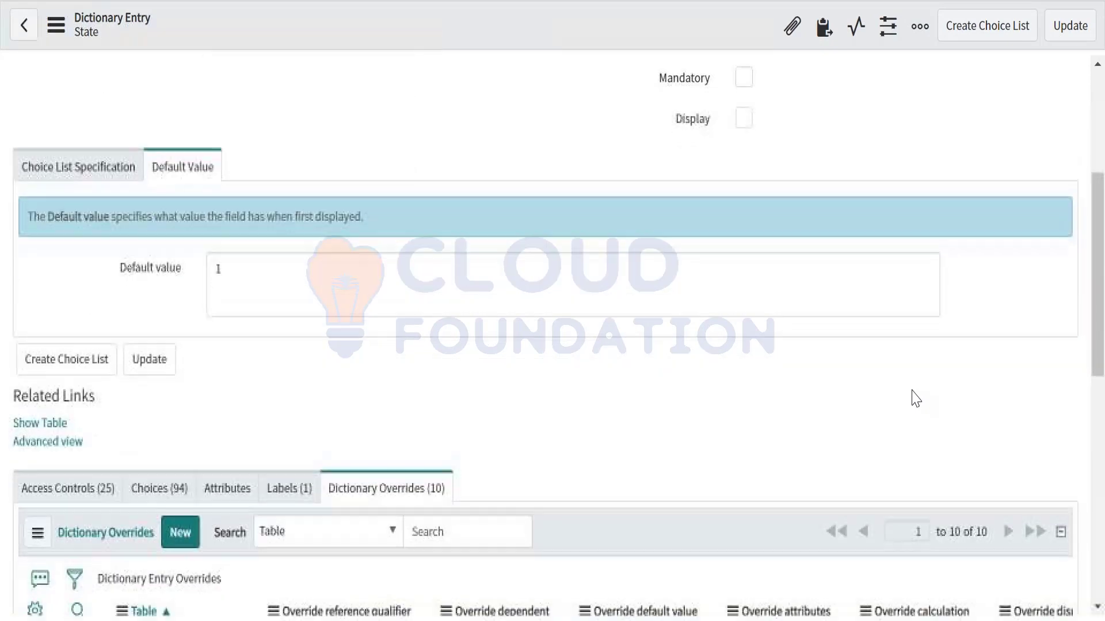
{"action": "scroll", "coordinate": [915, 397], "scroll_direction": "down", "scroll_amount": 4}
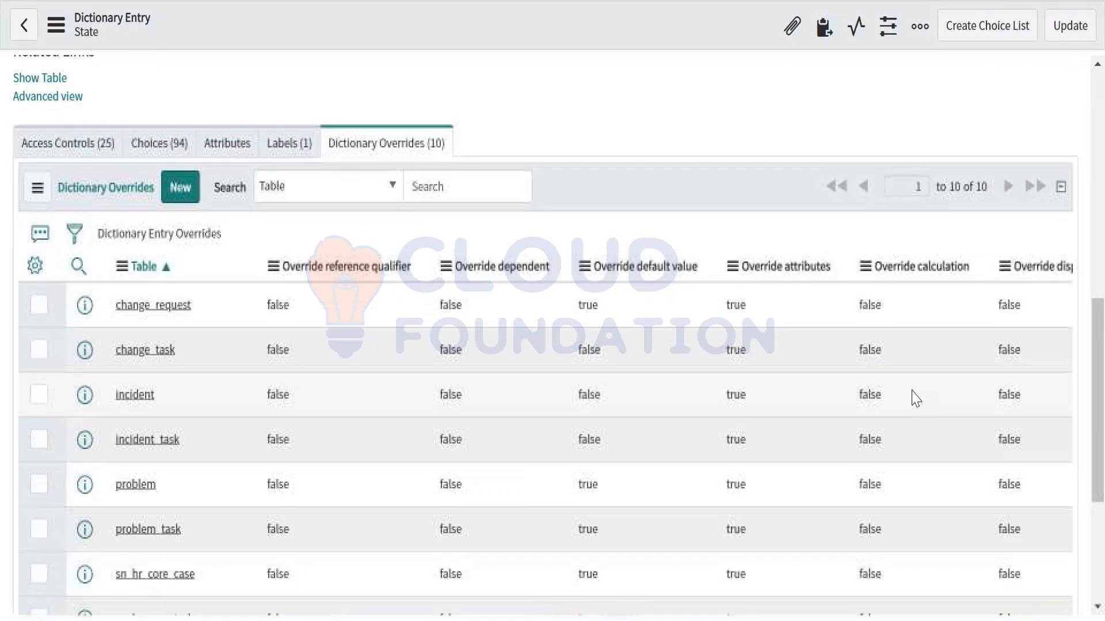
{"action": "scroll", "coordinate": [547, 387], "scroll_direction": "down", "scroll_amount": 2}
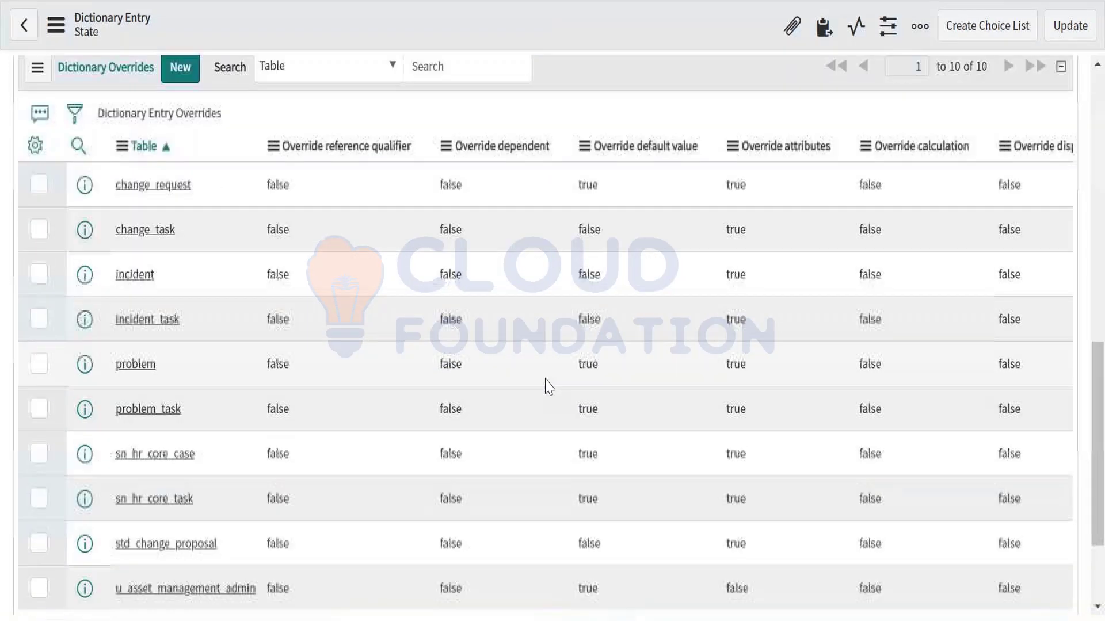
{"action": "scroll", "coordinate": [547, 387], "scroll_direction": "up", "scroll_amount": 5}
{"action": "scroll", "coordinate": [403, 375], "scroll_direction": "down", "scroll_amount": 2}
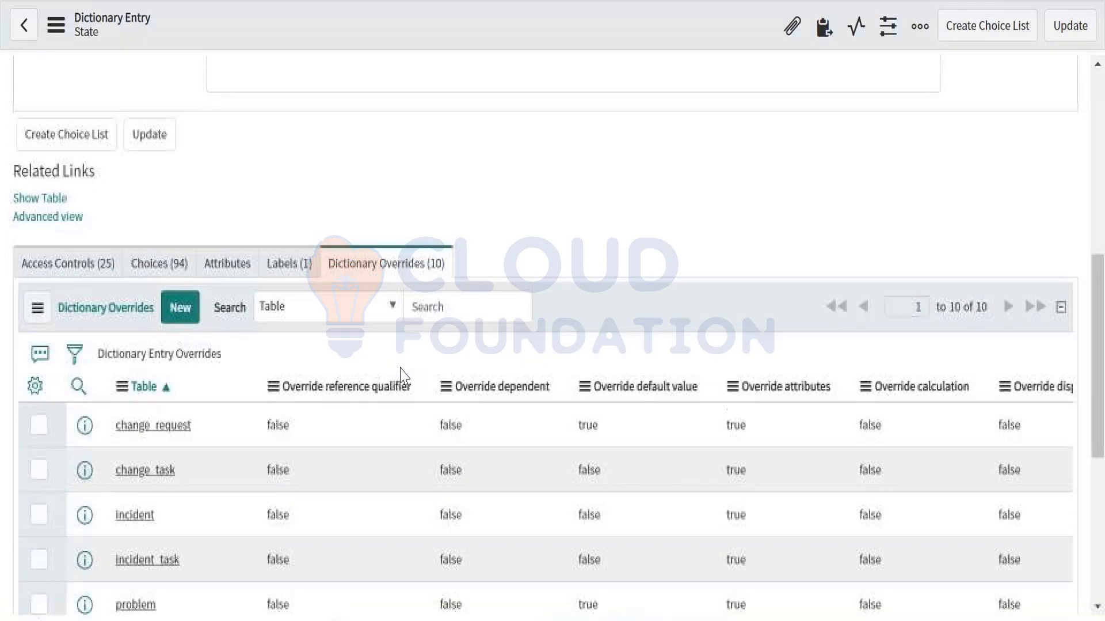
Show the choices of the State dictionary entry, duplicate the page in another browser tab and look through the entry
{"action": "left_click", "coordinate": [150, 228]}
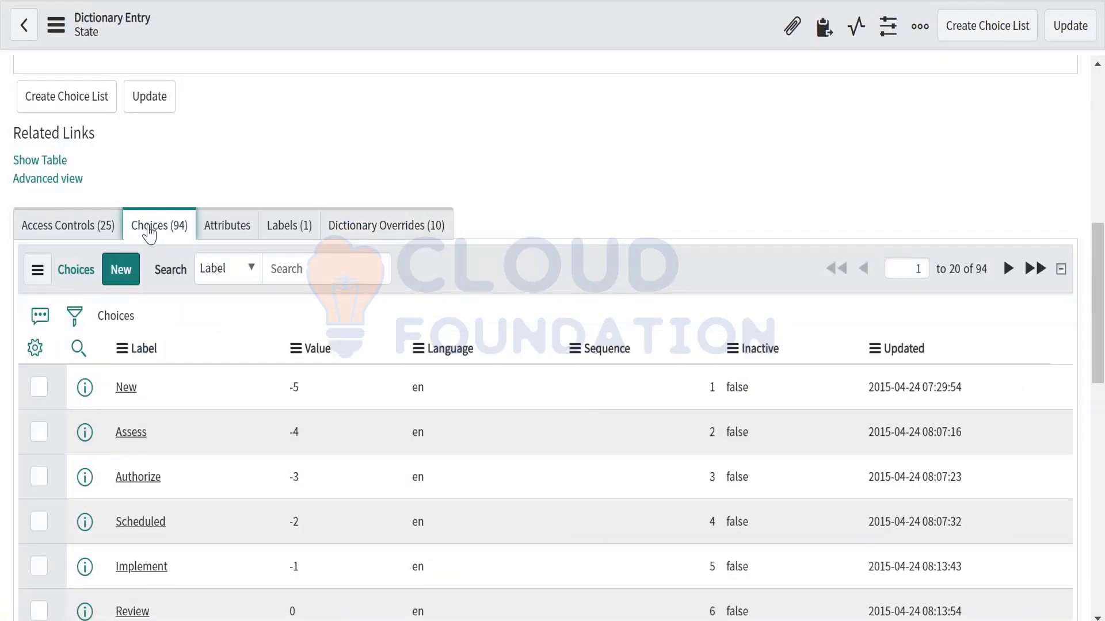
{"action": "right_click", "coordinate": [360, 1]}
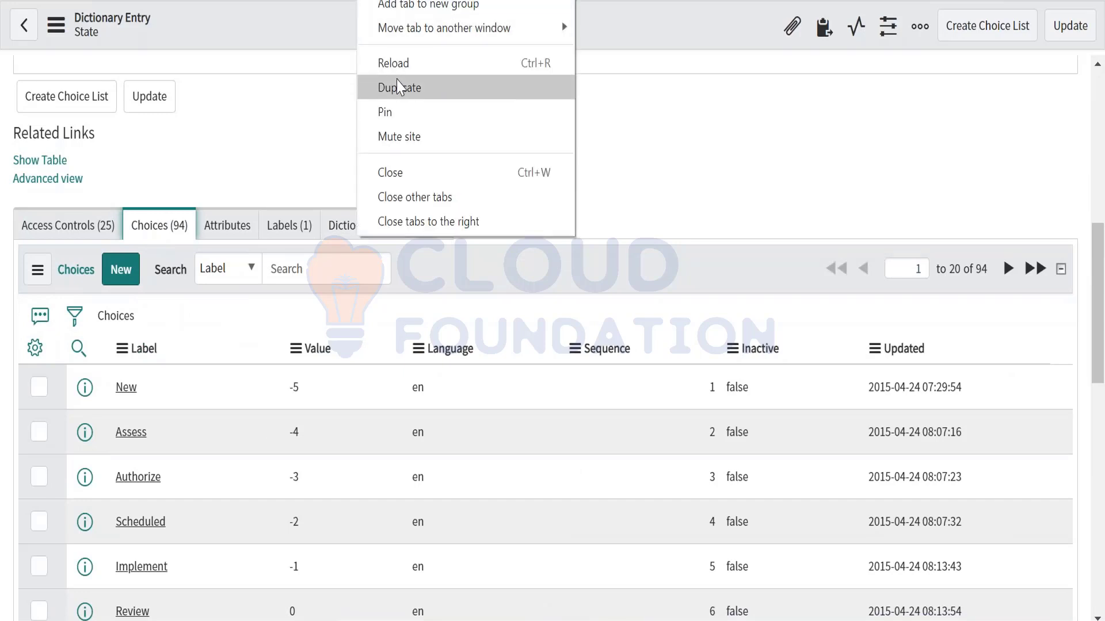
{"action": "left_click", "coordinate": [399, 88]}
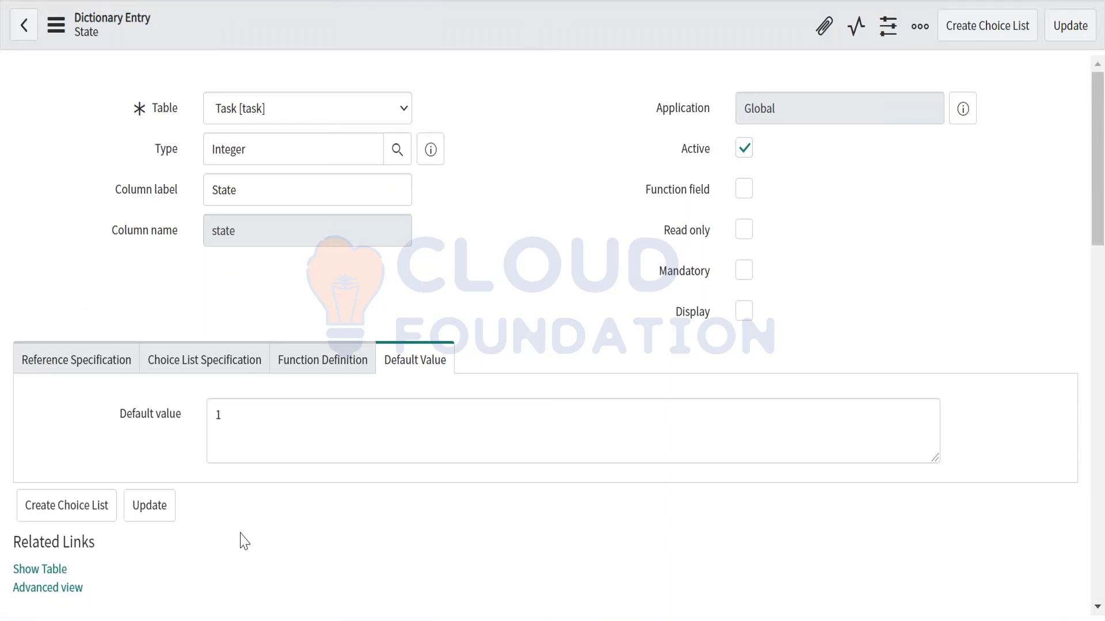
{"action": "scroll", "coordinate": [244, 541], "scroll_direction": "down", "scroll_amount": 2}
{"action": "scroll", "coordinate": [245, 541], "scroll_direction": "down", "scroll_amount": 8}
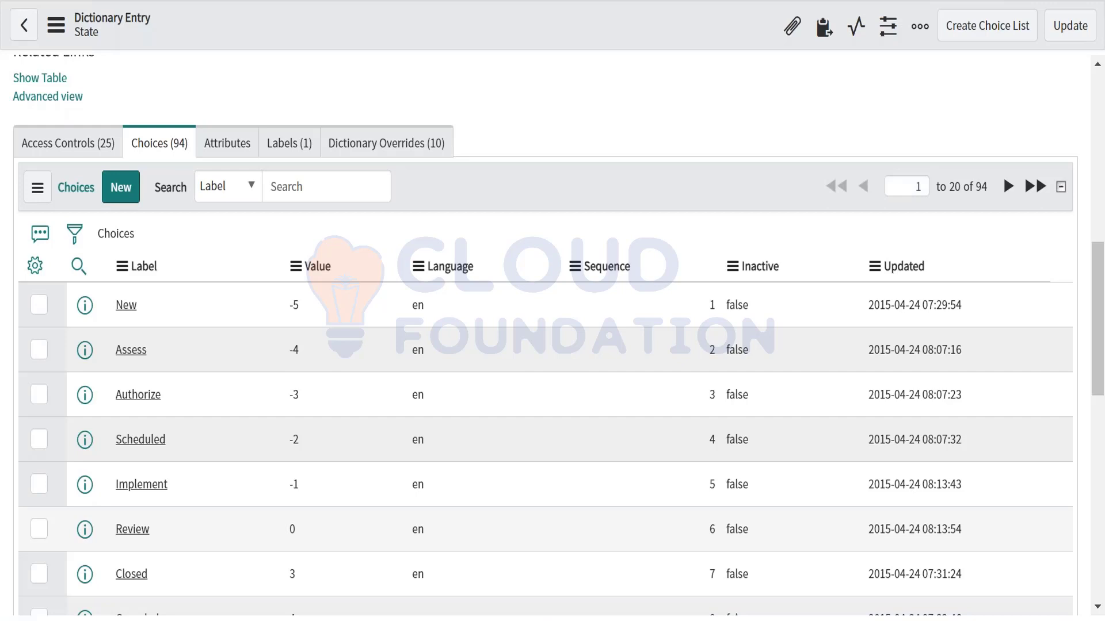
{"action": "scroll", "coordinate": [123, 223], "scroll_direction": "up", "scroll_amount": 10}
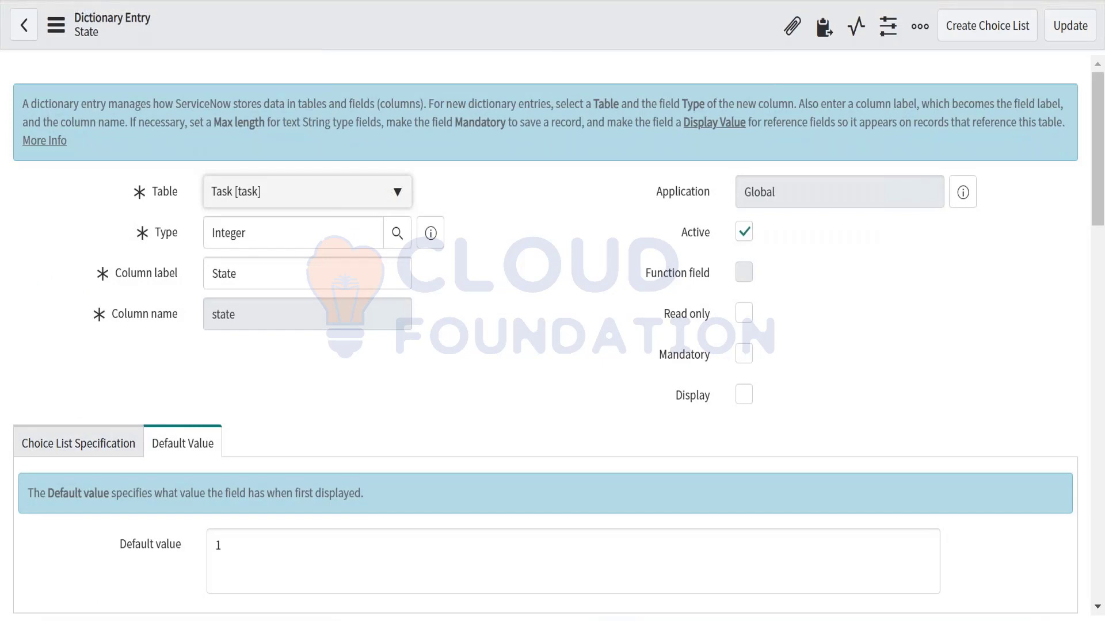
{"action": "scroll", "coordinate": [545, 397], "scroll_direction": "down", "scroll_amount": 10}
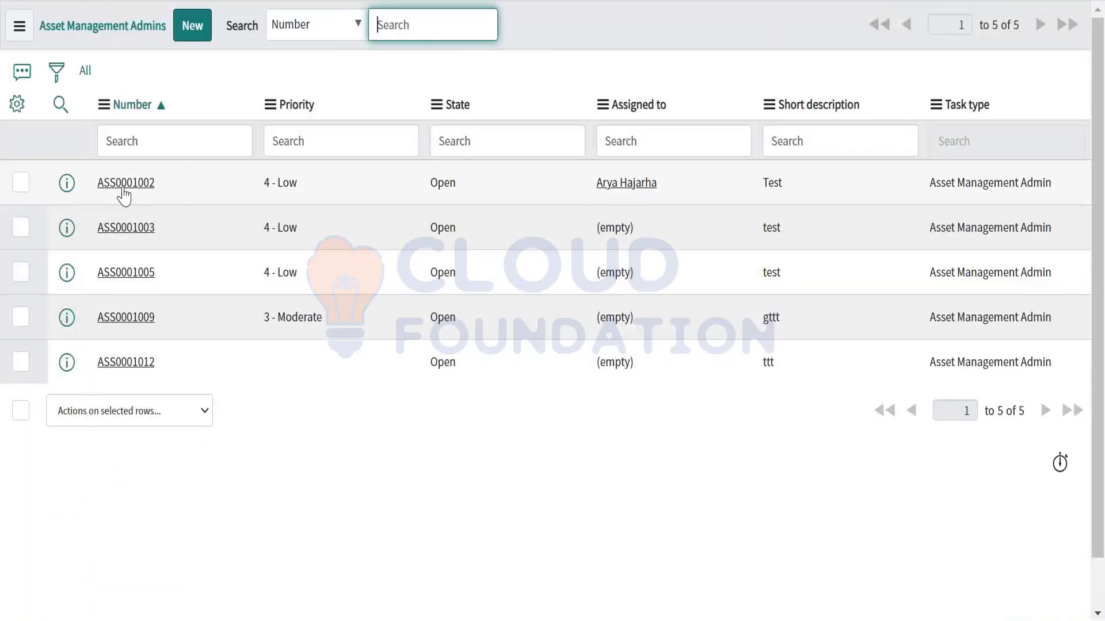
Open the State dictionary entry from the first record in the Asset Management Admins list and examine its choices
{"action": "left_click", "coordinate": [126, 182]}
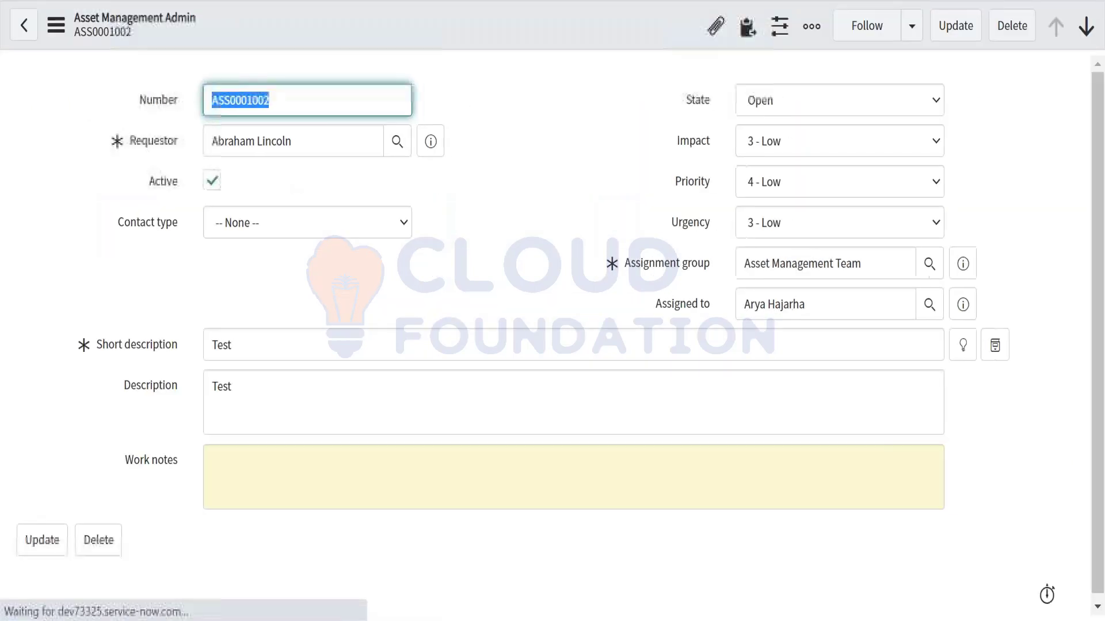
{"action": "left_click", "coordinate": [703, 106]}
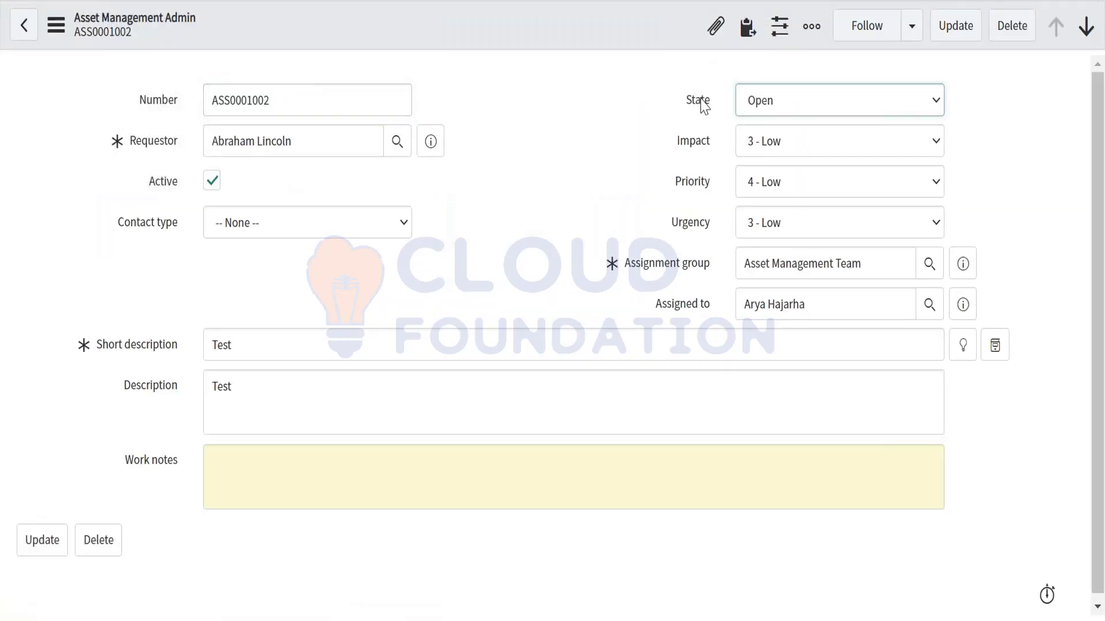
{"action": "right_click", "coordinate": [703, 107]}
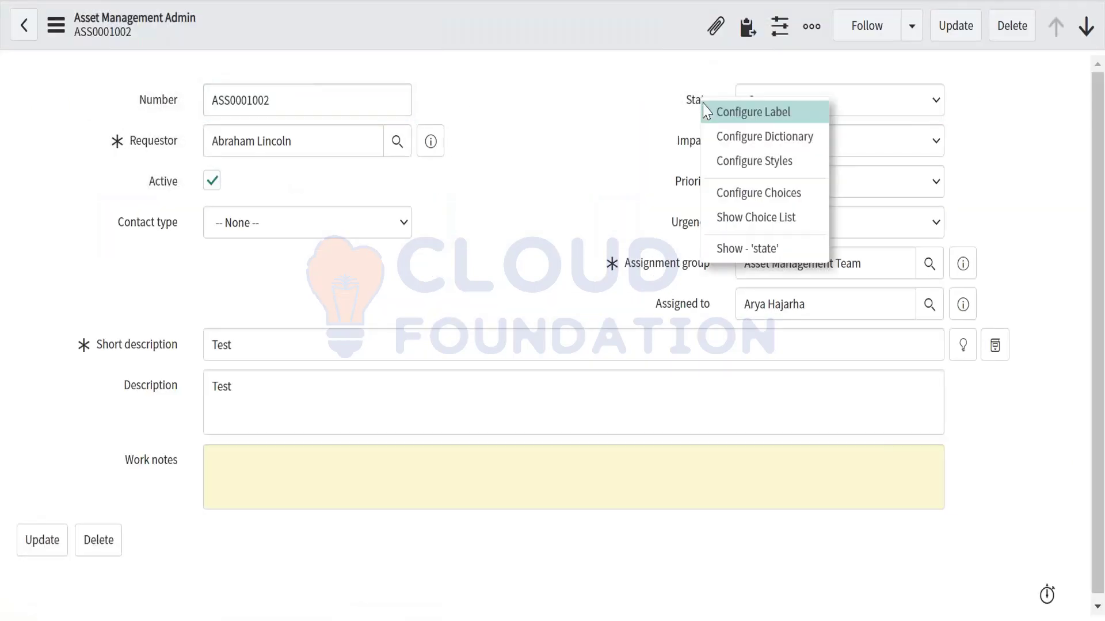
{"action": "left_click", "coordinate": [738, 139]}
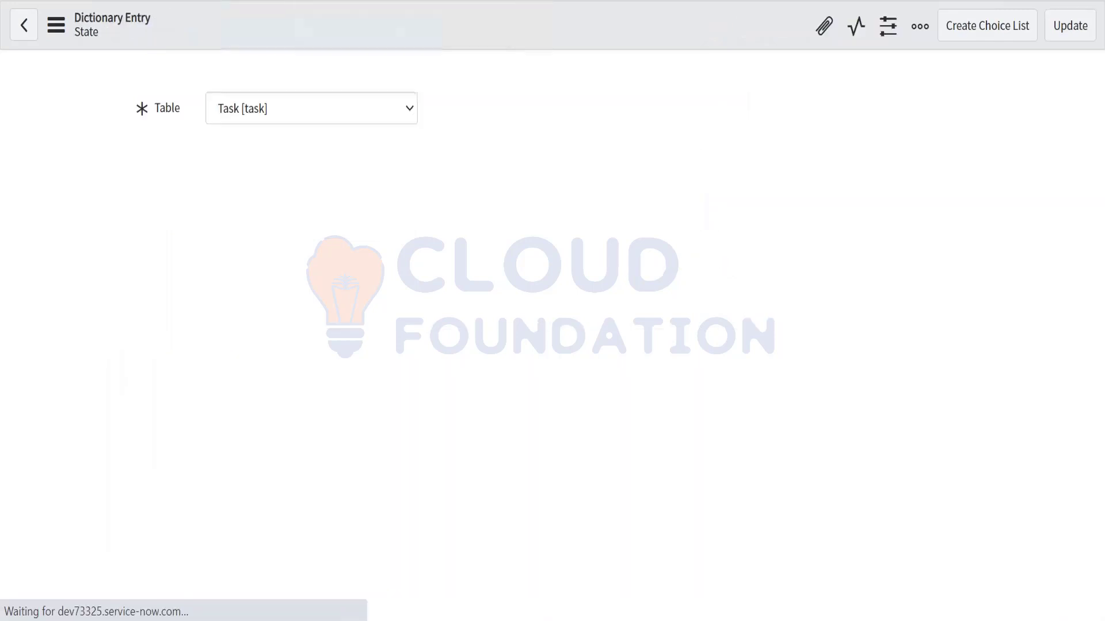
{"action": "right_click", "coordinate": [345, 1]}
{"action": "left_click", "coordinate": [395, 93]}
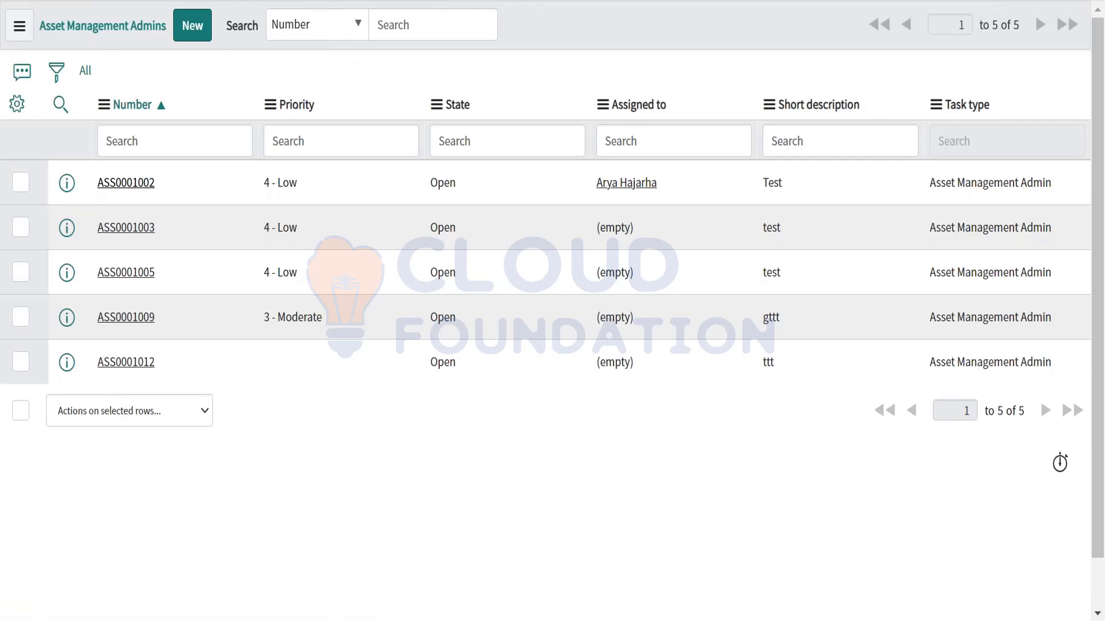
{"action": "left_click", "coordinate": [345, 1]}
{"action": "scroll", "coordinate": [437, 395], "scroll_direction": "down", "scroll_amount": 12}
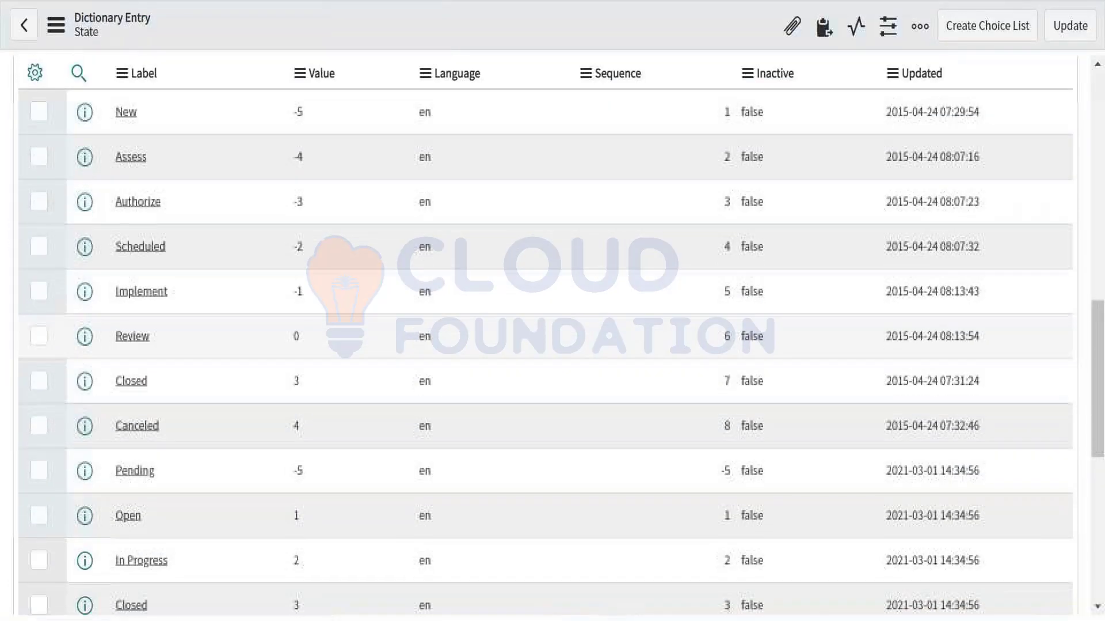
Add Table as the first column of the State dictionary entry's choices list
{"action": "scroll", "coordinate": [246, 225], "scroll_direction": "up", "scroll_amount": 3}
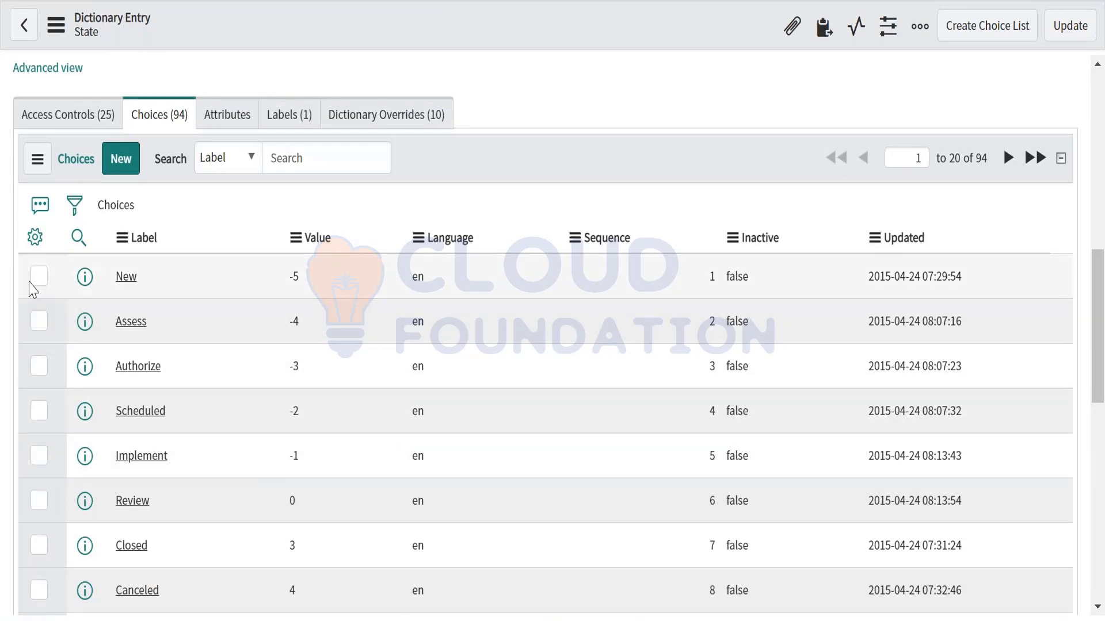
{"action": "left_click", "coordinate": [34, 238]}
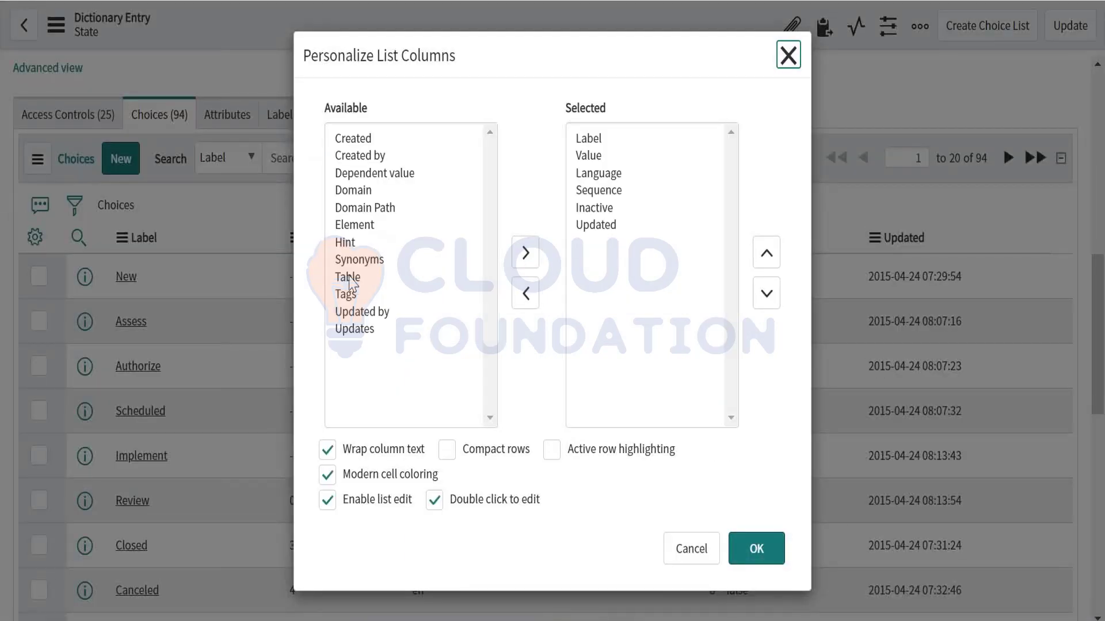
{"action": "left_click", "coordinate": [348, 280]}
{"action": "left_click", "coordinate": [525, 253]}
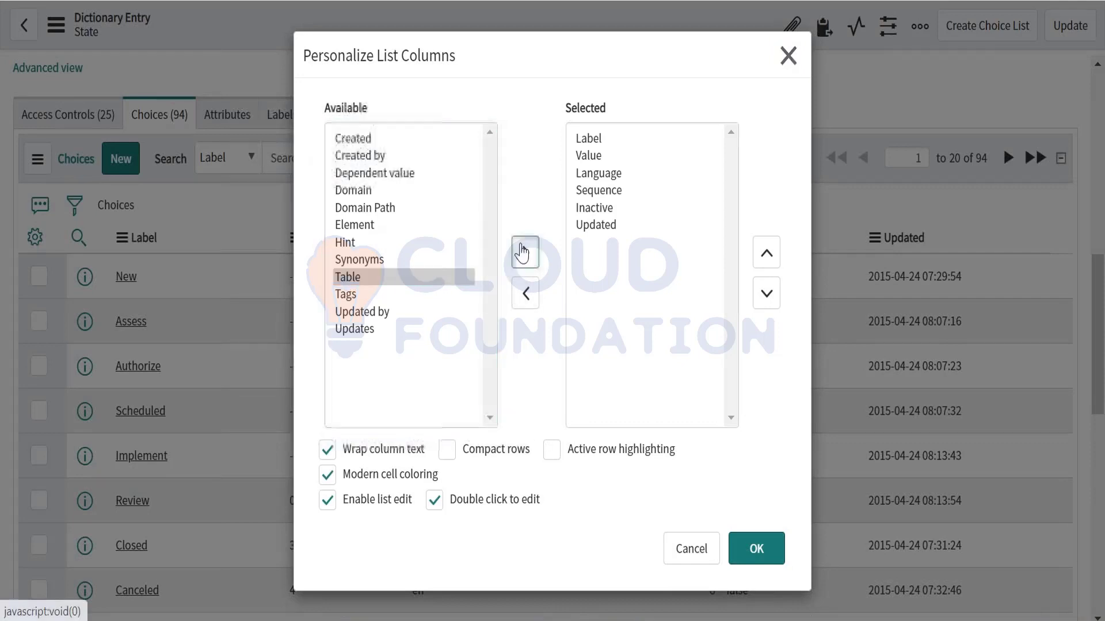
{"action": "left_click", "coordinate": [770, 267]}
{"action": "left_click", "coordinate": [766, 253]}
{"action": "left_click", "coordinate": [766, 254]}
{"action": "left_click", "coordinate": [766, 254]}
{"action": "left_click", "coordinate": [767, 253]}
{"action": "left_click", "coordinate": [766, 253]}
{"action": "left_click", "coordinate": [767, 254]}
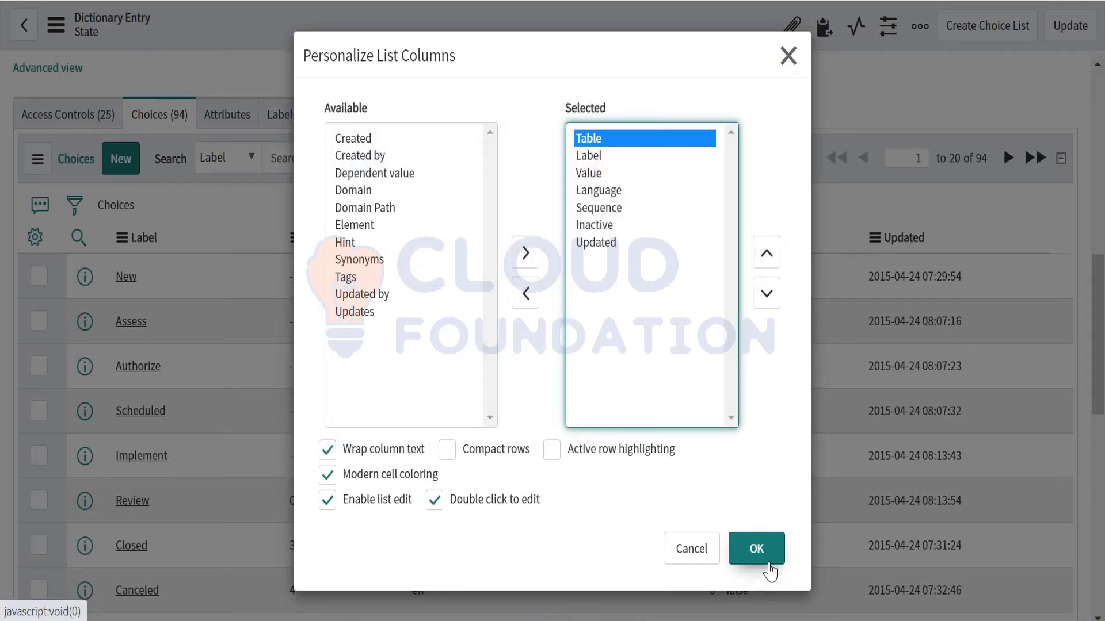
{"action": "left_click", "coordinate": [756, 549]}
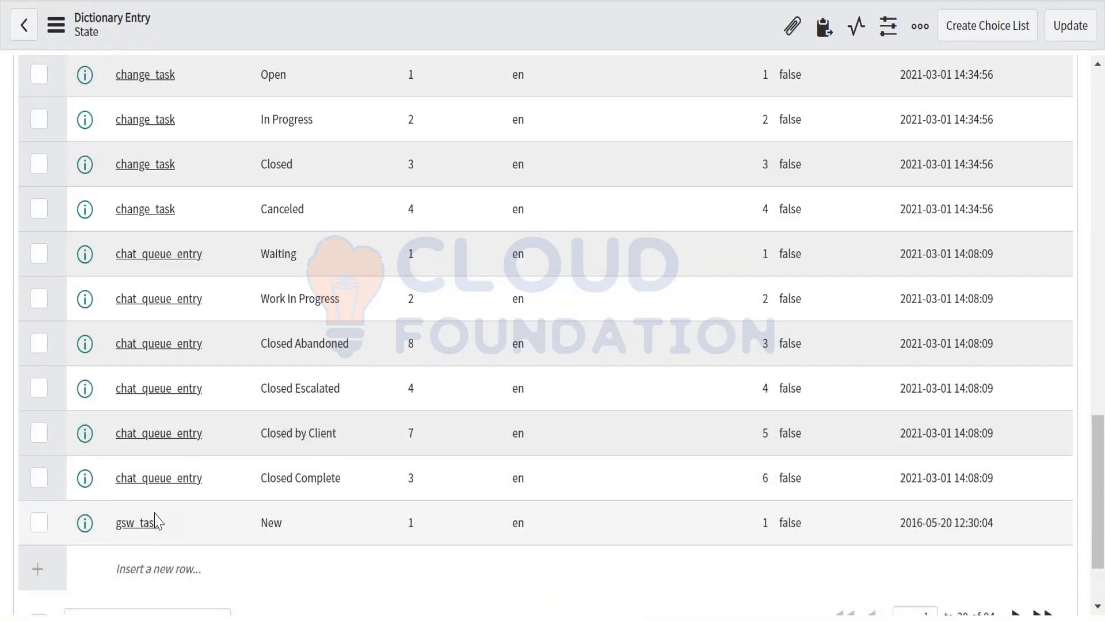
Look through the State choices by table, check the Table column's options and open the full Choices list
{"action": "scroll", "coordinate": [156, 522], "scroll_direction": "down", "scroll_amount": 2}
{"action": "scroll", "coordinate": [157, 522], "scroll_direction": "up", "scroll_amount": 10}
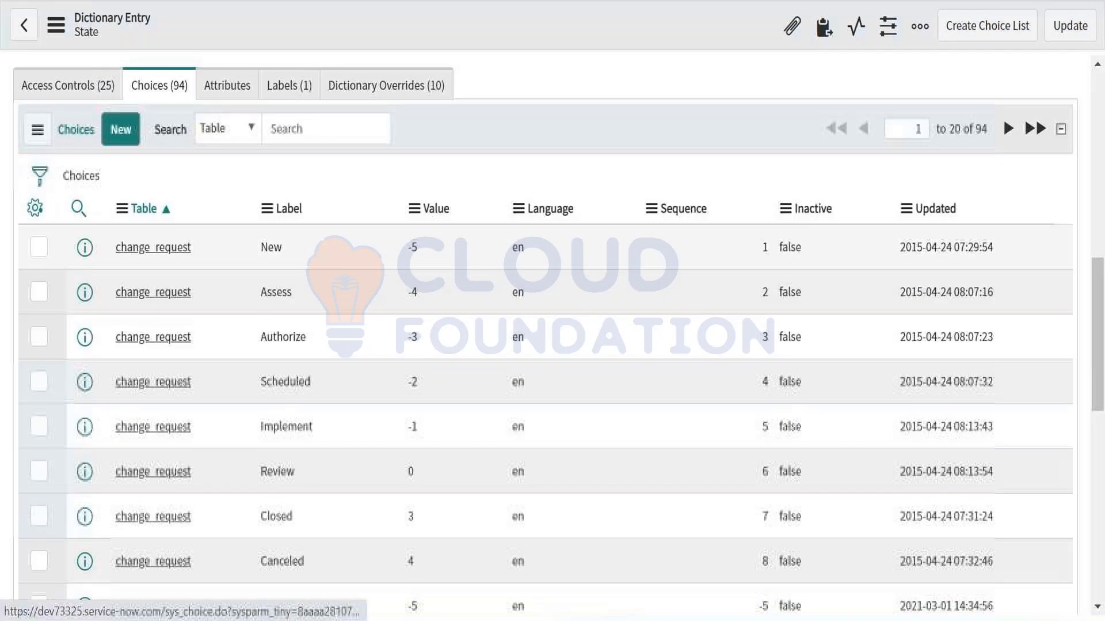
{"action": "right_click", "coordinate": [137, 209]}
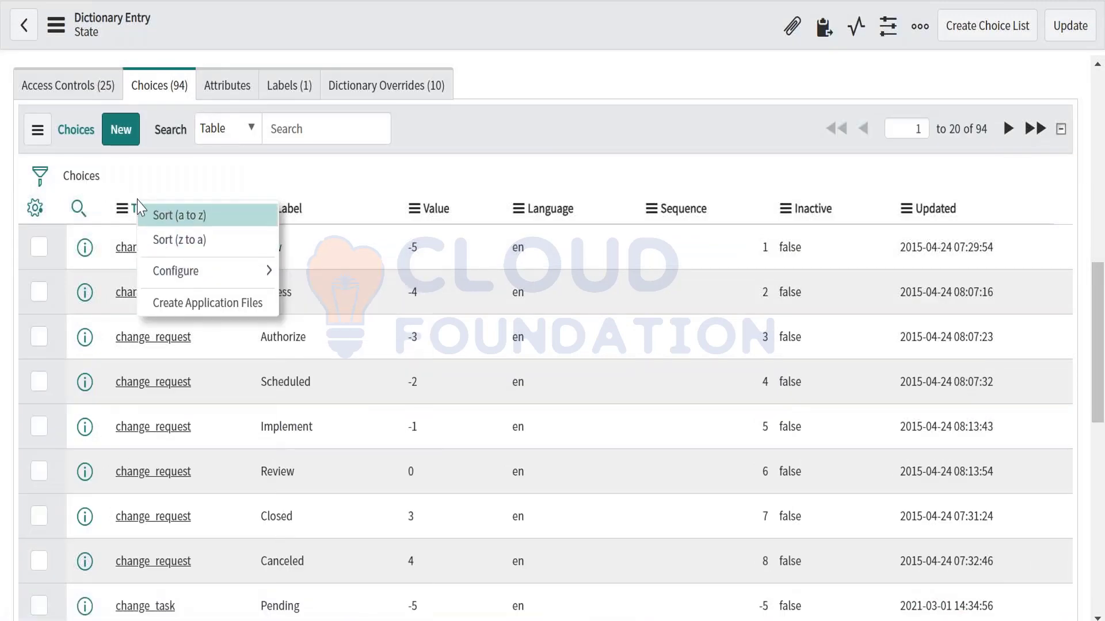
{"action": "left_click", "coordinate": [138, 208]}
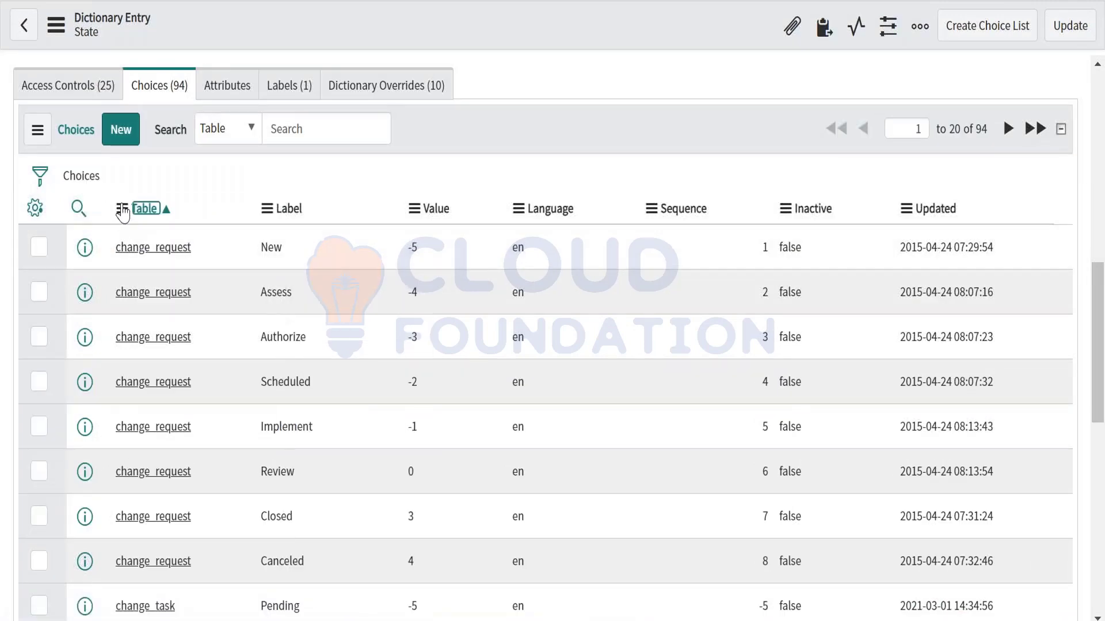
{"action": "right_click", "coordinate": [91, 179]}
{"action": "left_click", "coordinate": [112, 198]}
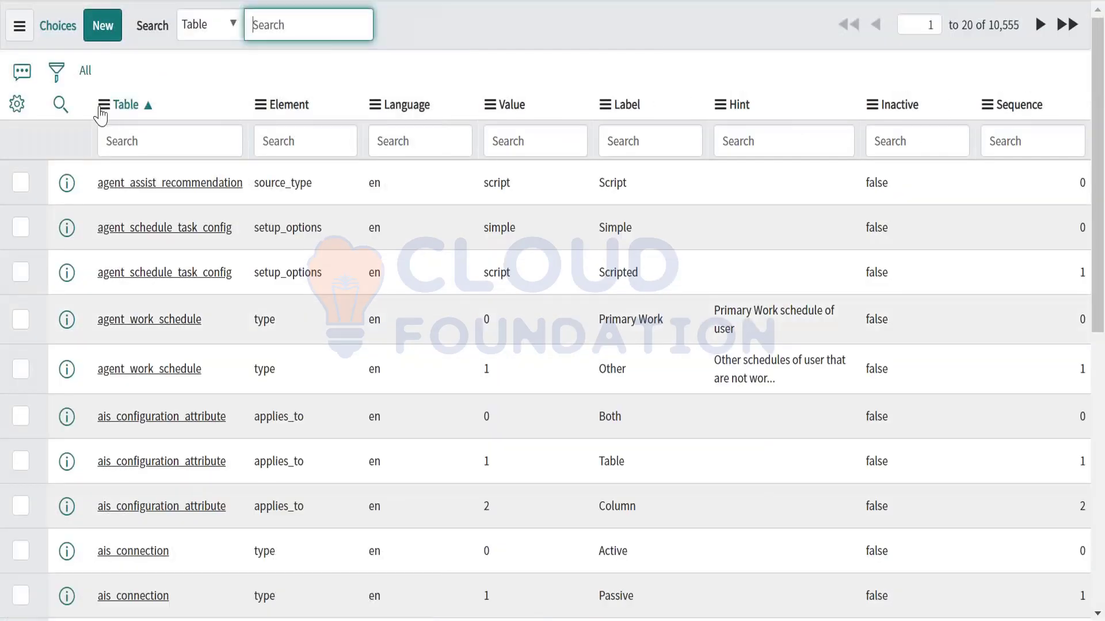
Group the full Choices list by table and browse the table groups
{"action": "left_click", "coordinate": [103, 105]}
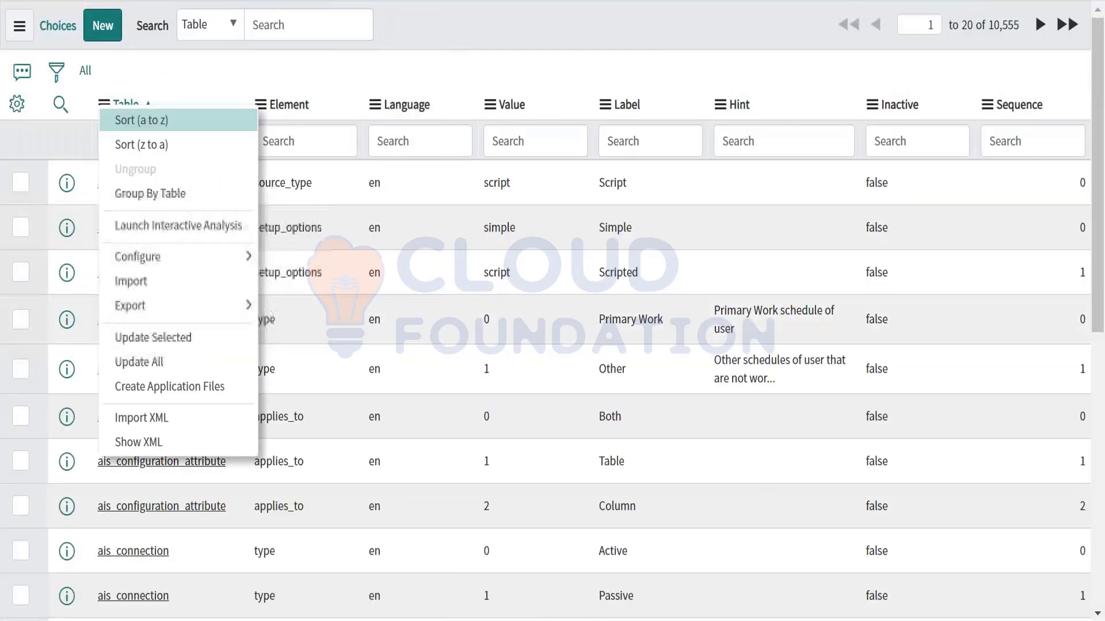
{"action": "left_click", "coordinate": [104, 104]}
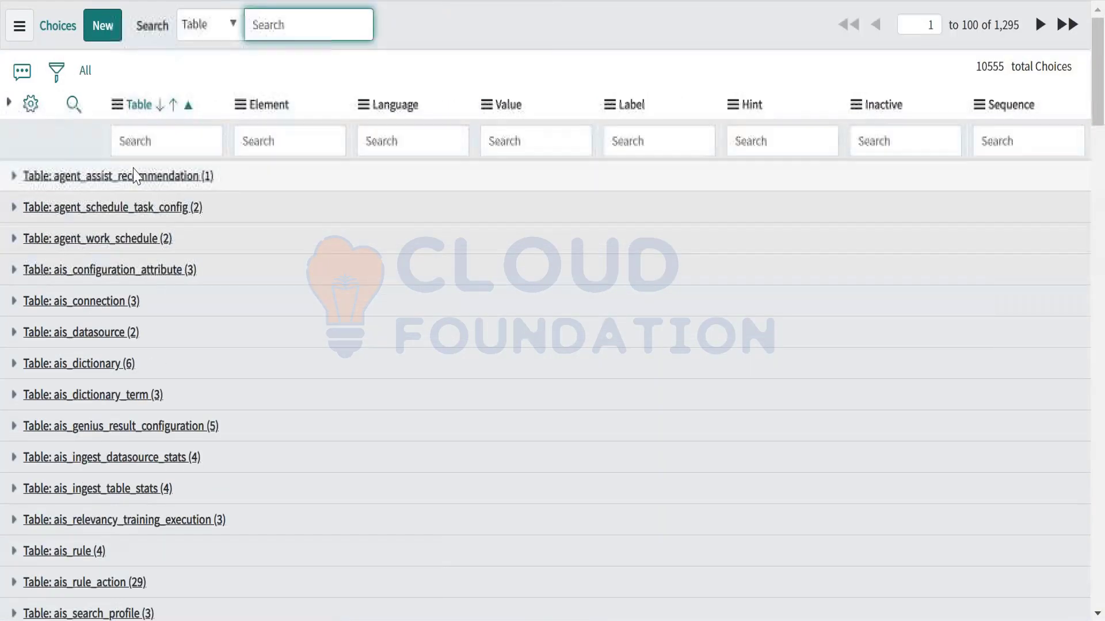
{"action": "scroll", "coordinate": [135, 521], "scroll_direction": "down", "scroll_amount": 5}
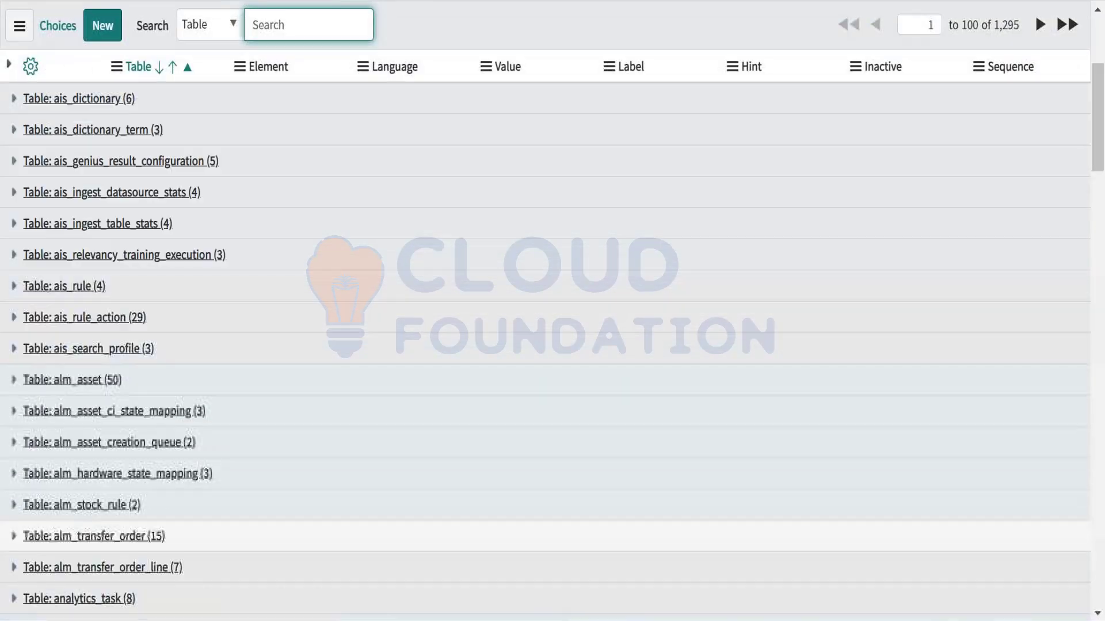
{"action": "scroll", "coordinate": [135, 535], "scroll_direction": "down", "scroll_amount": 20}
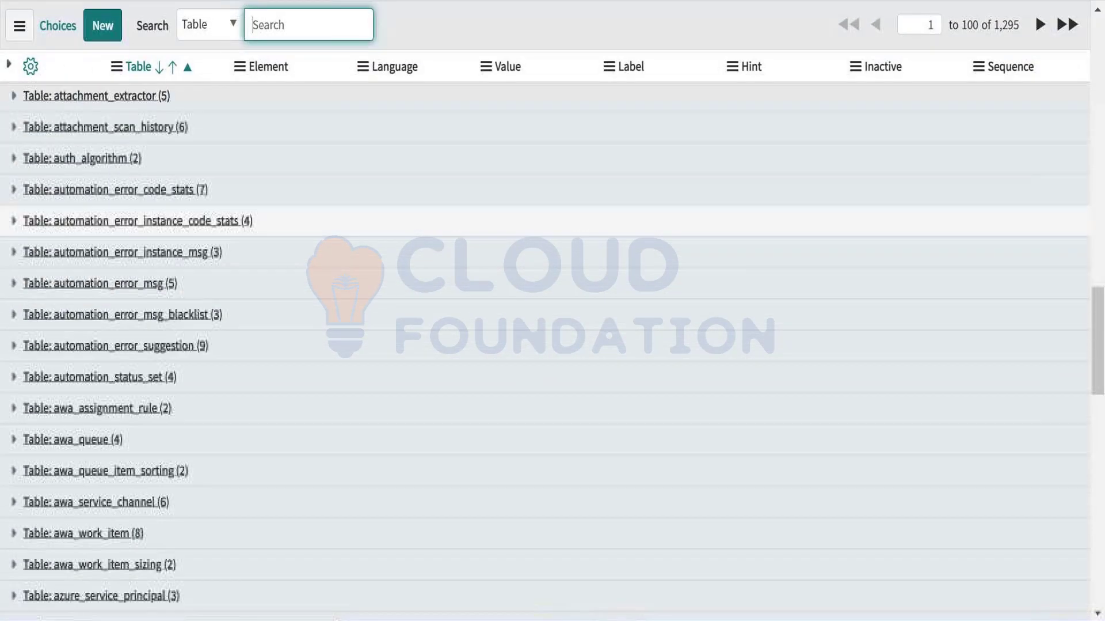
{"action": "scroll", "coordinate": [135, 520], "scroll_direction": "down", "scroll_amount": 4}
{"action": "scroll", "coordinate": [135, 521], "scroll_direction": "up", "scroll_amount": 20}
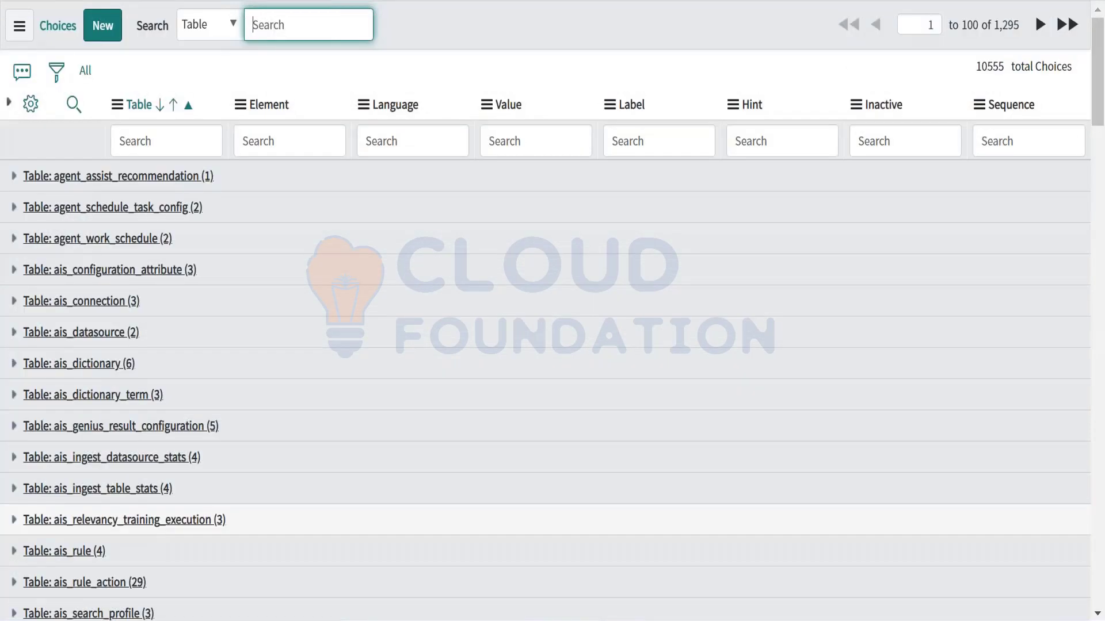
Start a new choice record and set its table to Asset Management Admin [u_asset_management_admin]
{"action": "left_click", "coordinate": [101, 26]}
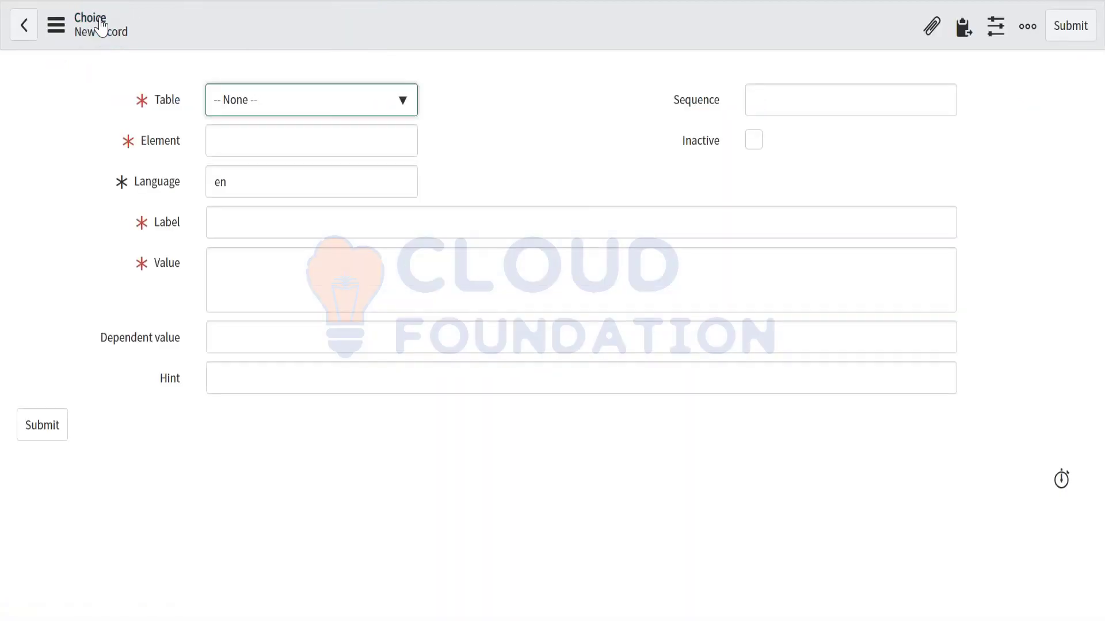
{"action": "left_click", "coordinate": [275, 104]}
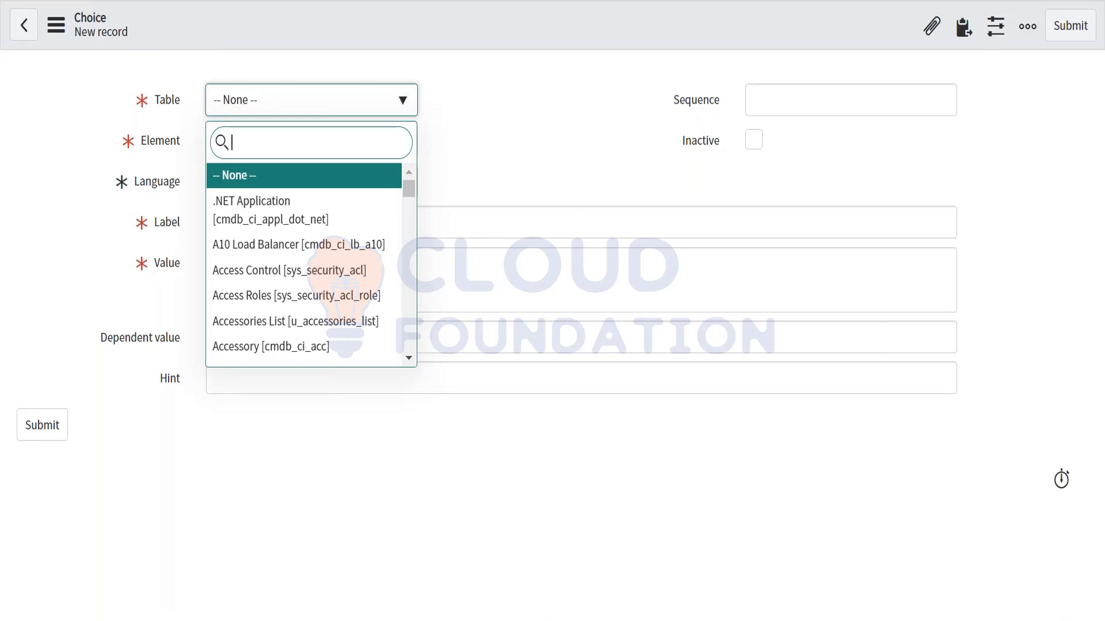
{"action": "type", "text": "Ass"}
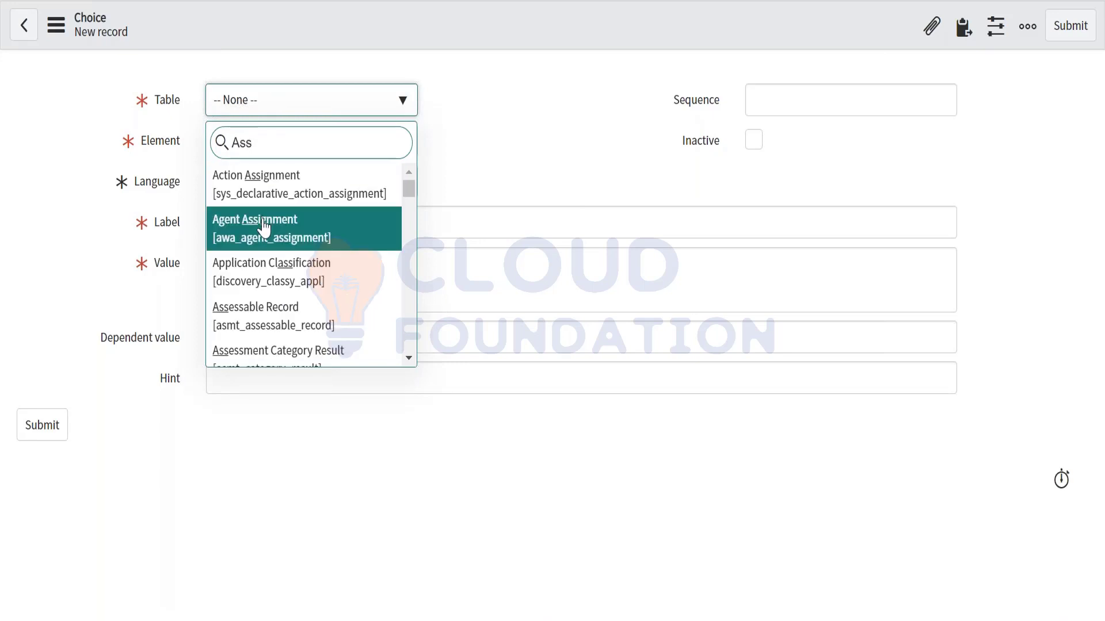
{"action": "type", "text": "et ma"}
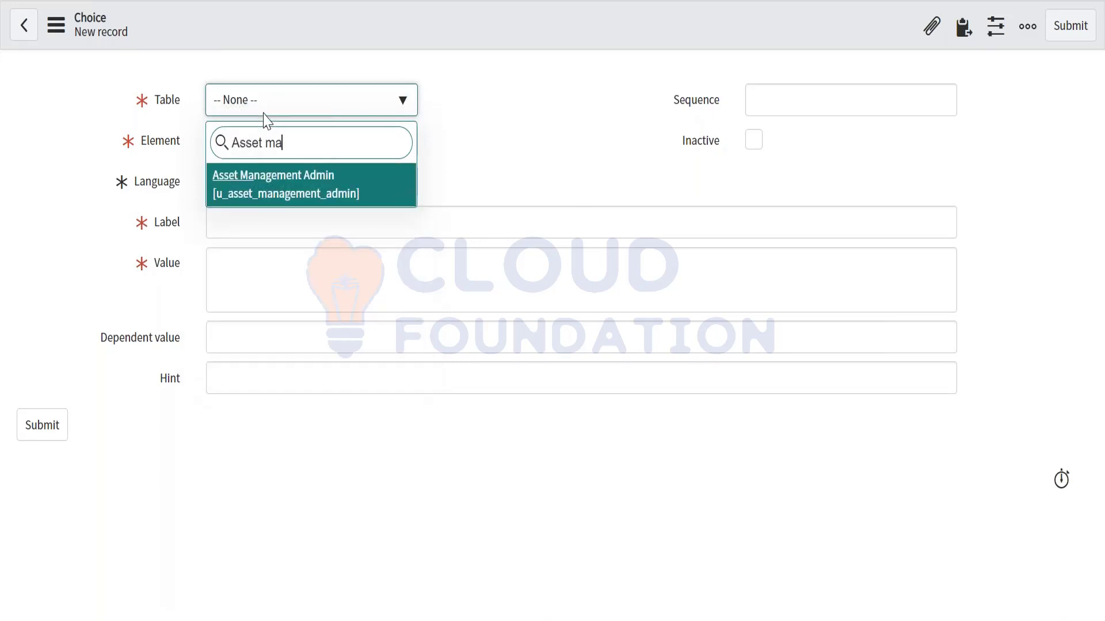
{"action": "left_click", "coordinate": [232, 179]}
{"action": "left_click", "coordinate": [225, 218]}
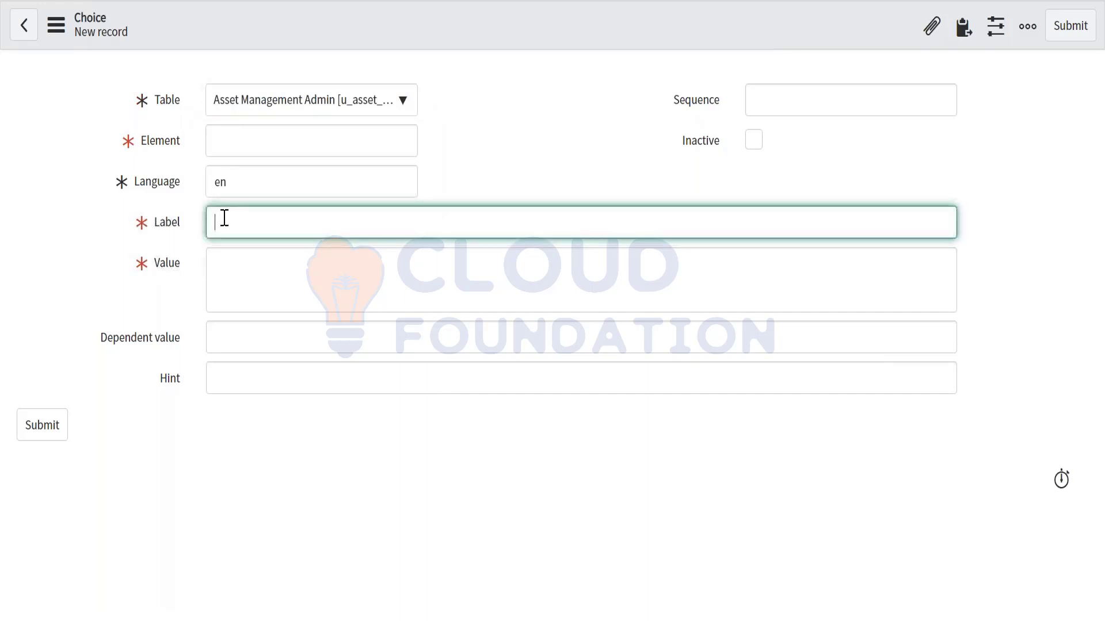
{"action": "left_click", "coordinate": [244, 139]}
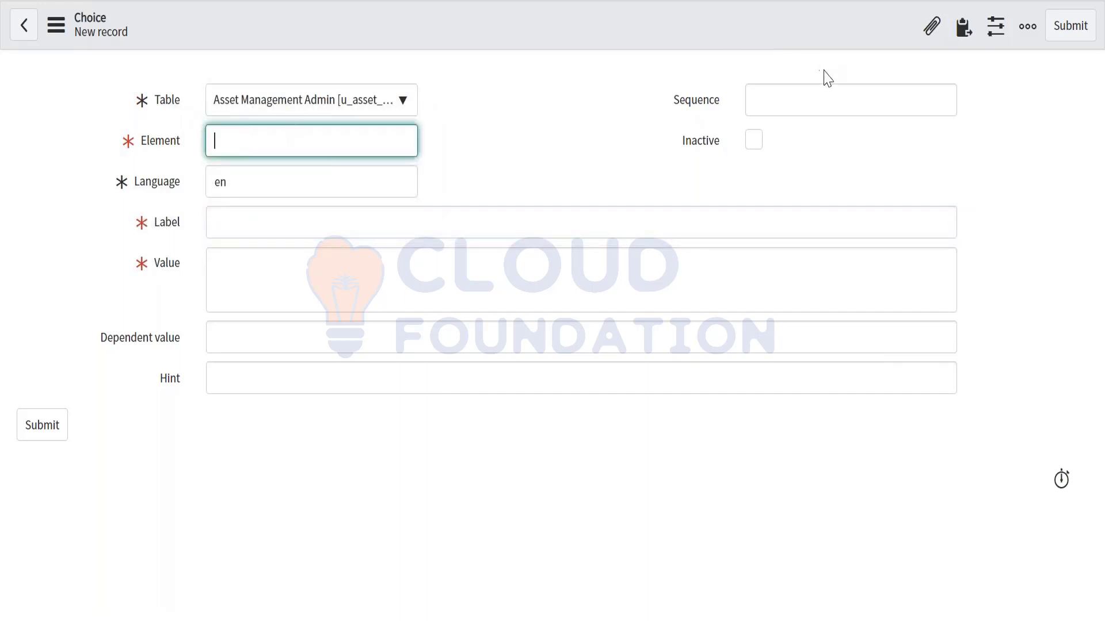
{"action": "left_click", "coordinate": [810, 108]}
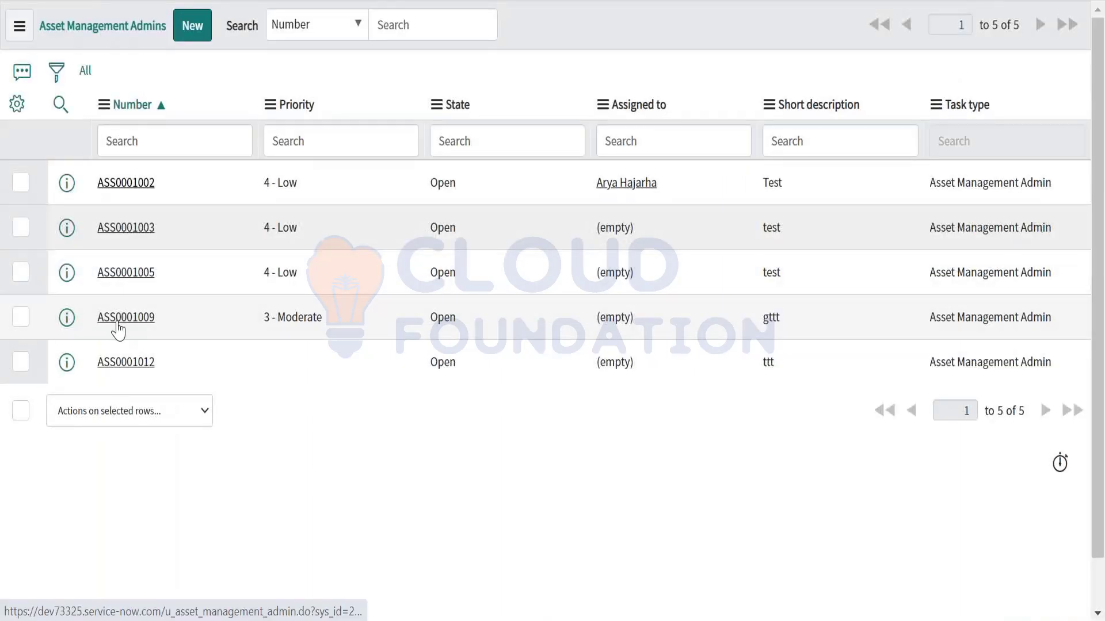
Open the fourth record in the Asset Management Admins list and check the options of its State field
{"action": "left_click", "coordinate": [121, 318]}
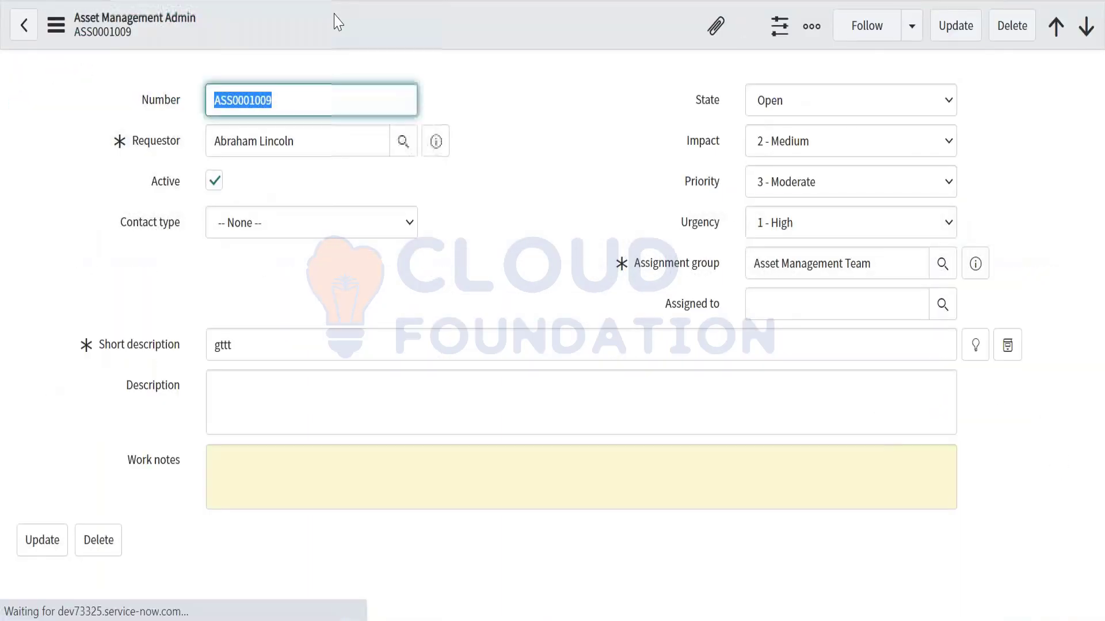
{"action": "left_click", "coordinate": [785, 105]}
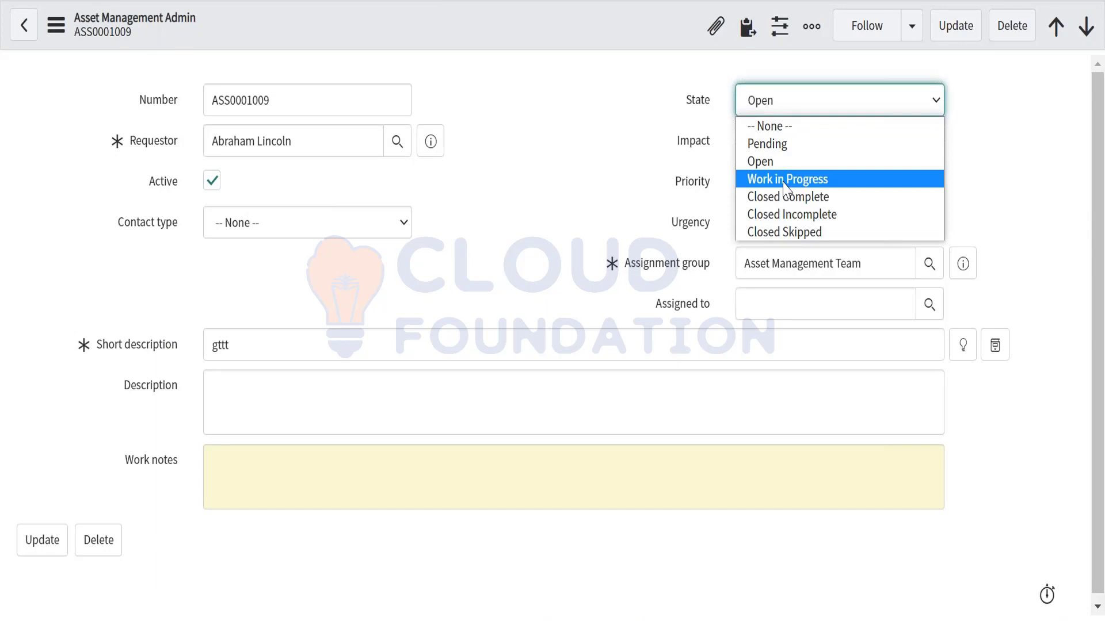
{"action": "left_click", "coordinate": [786, 181]}
{"action": "left_click", "coordinate": [766, 95]}
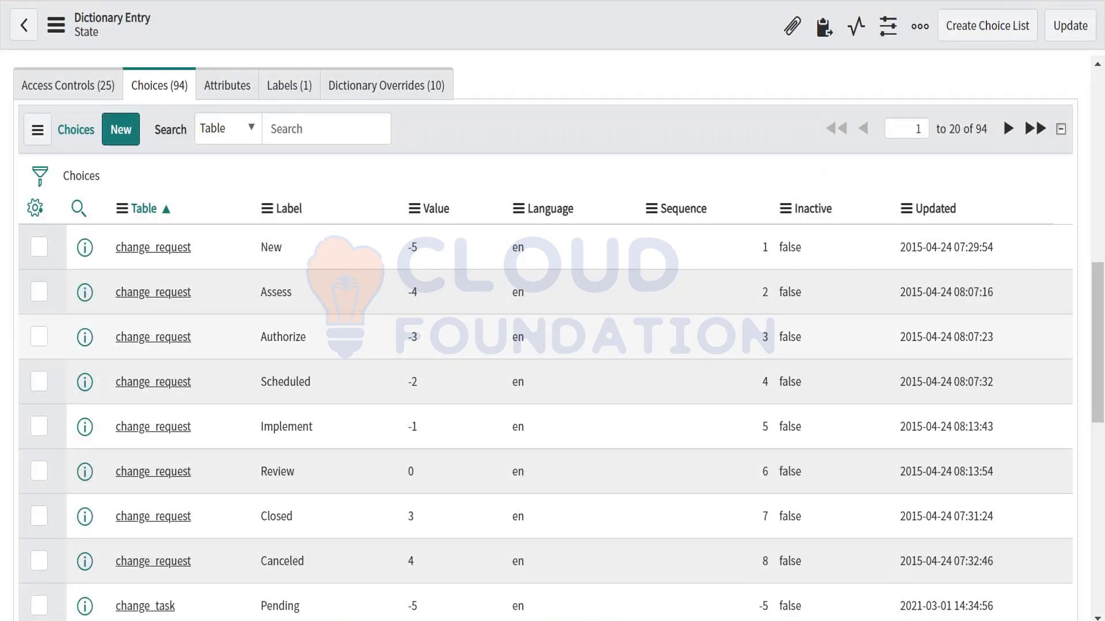
Search the State dictionary entry's choices for tables containing "asset"
{"action": "scroll", "coordinate": [207, 385], "scroll_direction": "up", "scroll_amount": 3}
{"action": "scroll", "coordinate": [207, 385], "scroll_direction": "down", "scroll_amount": 3}
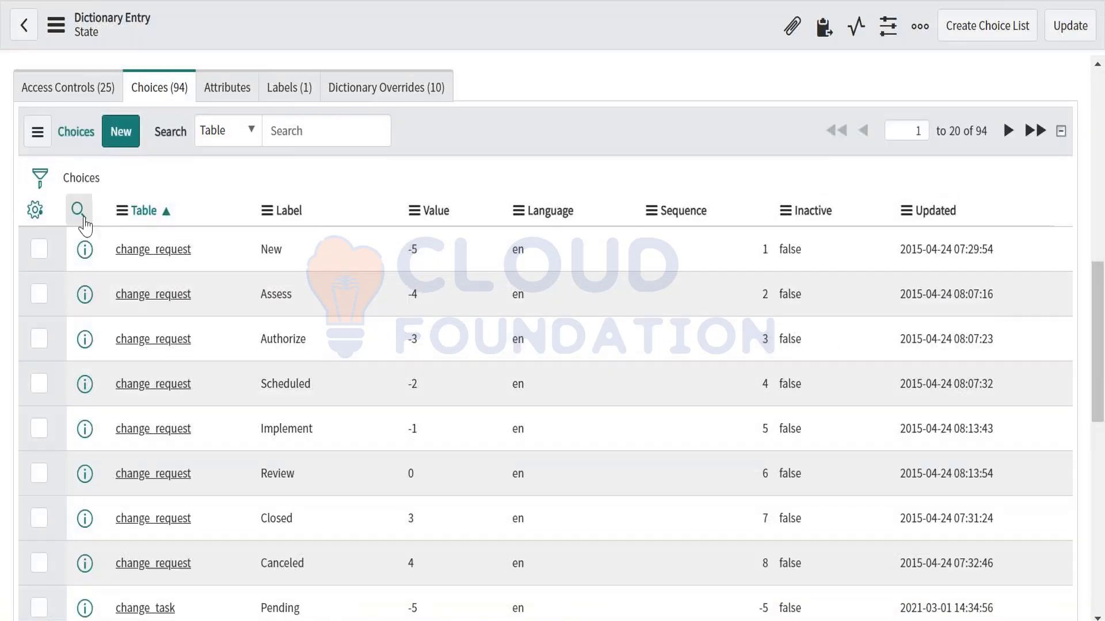
{"action": "left_click", "coordinate": [78, 211]}
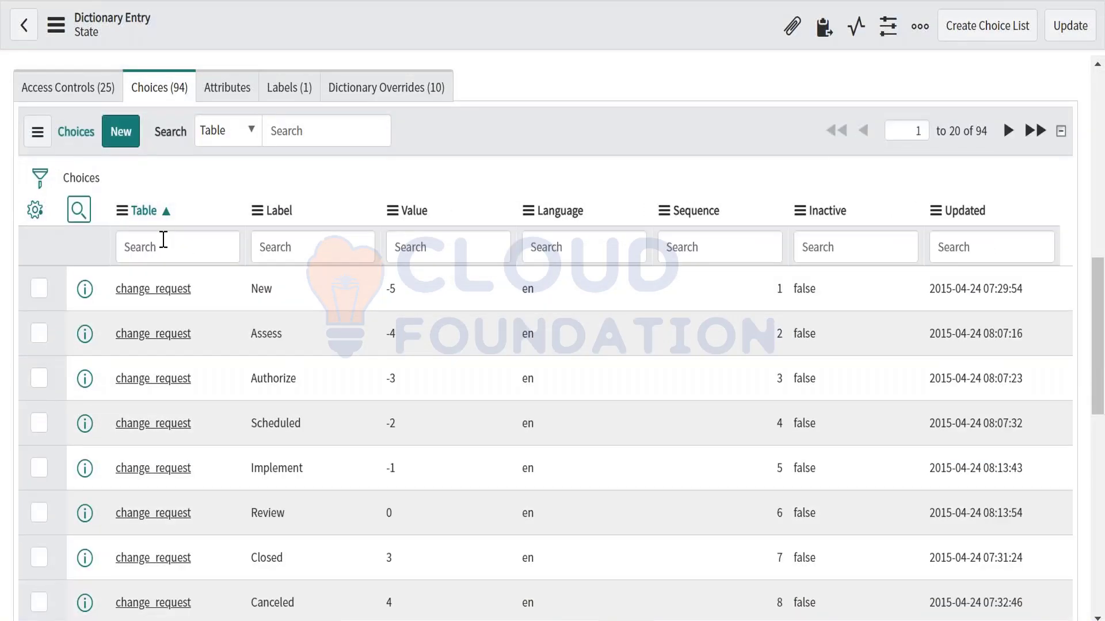
{"action": "left_click", "coordinate": [163, 240]}
{"action": "type", "text": "*asset"}
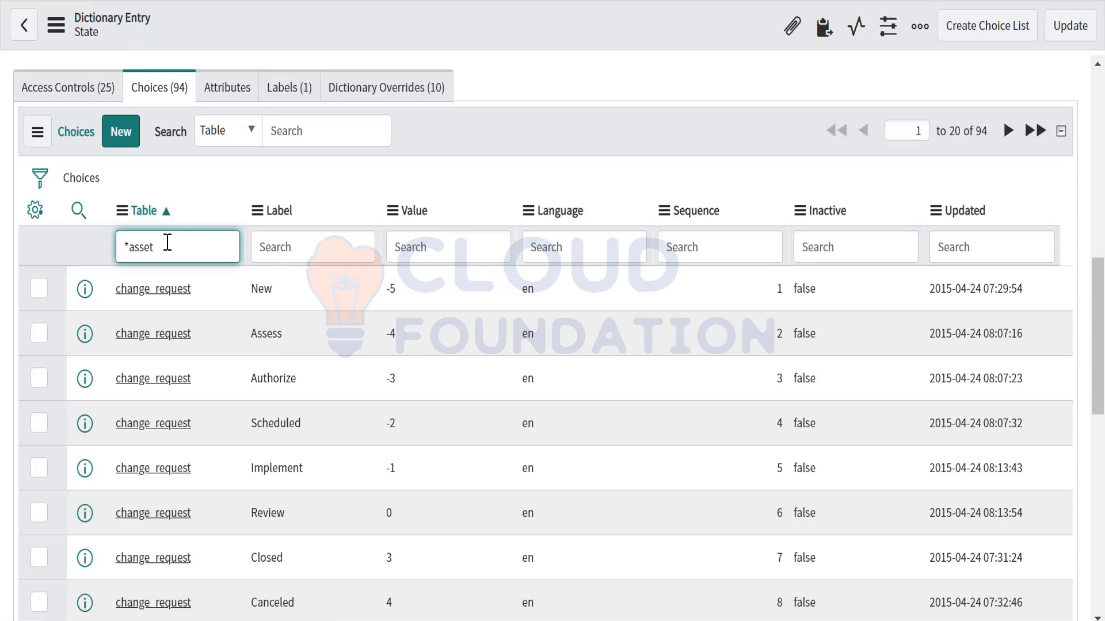
{"action": "key", "text": "Return"}
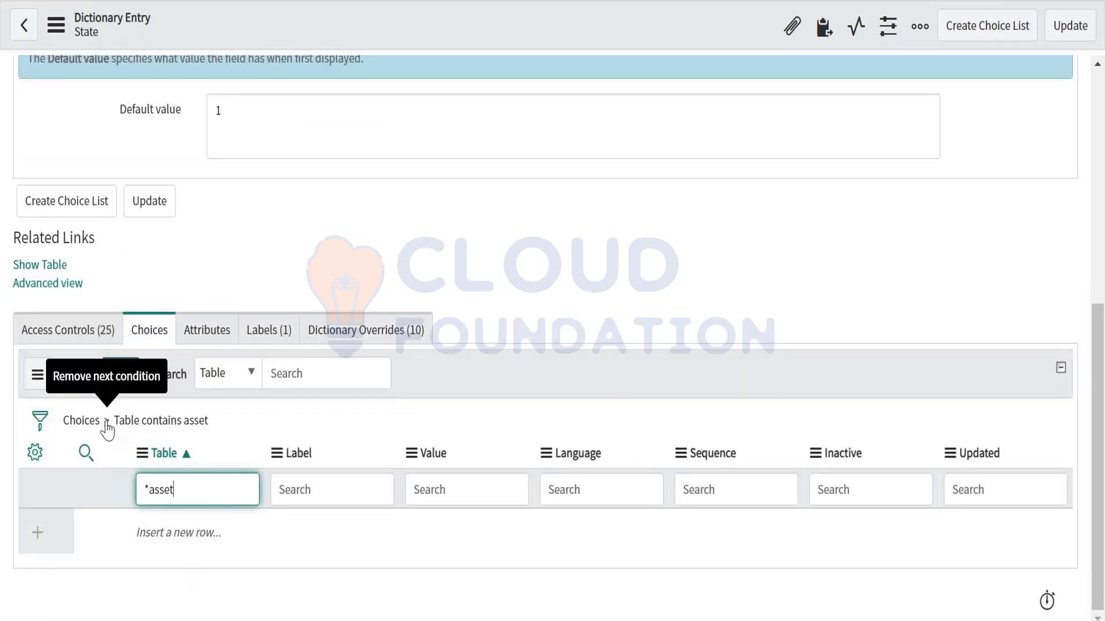
Remove the table condition from the State choices list and show the column search row again
{"action": "triple_click", "coordinate": [189, 490]}
{"action": "key", "text": "BackSpace"}
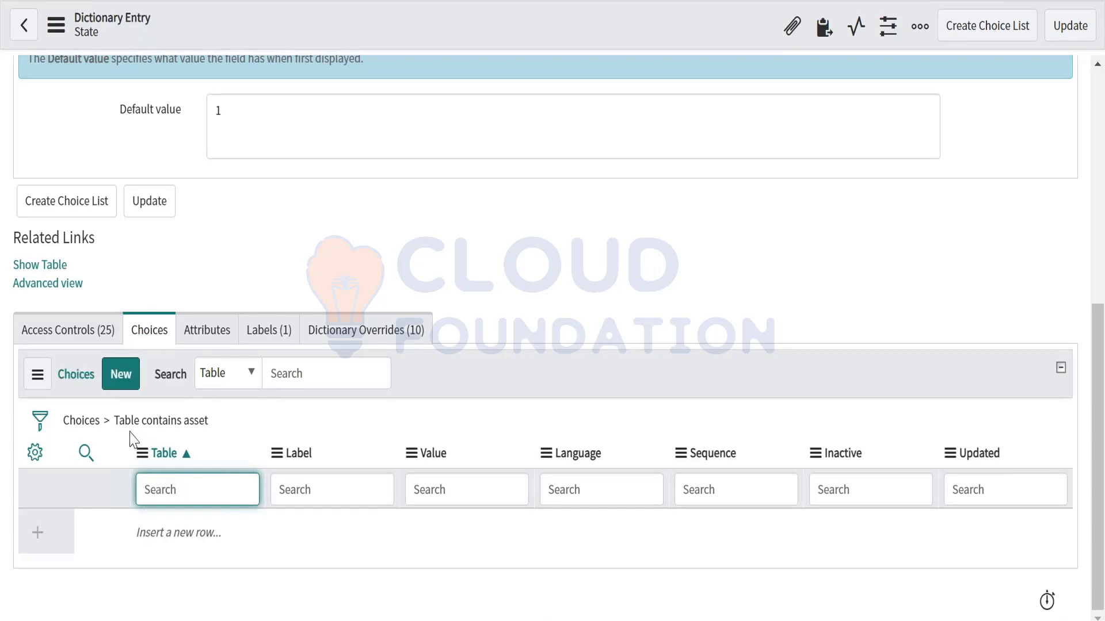
{"action": "key", "text": "shift+Tab"}
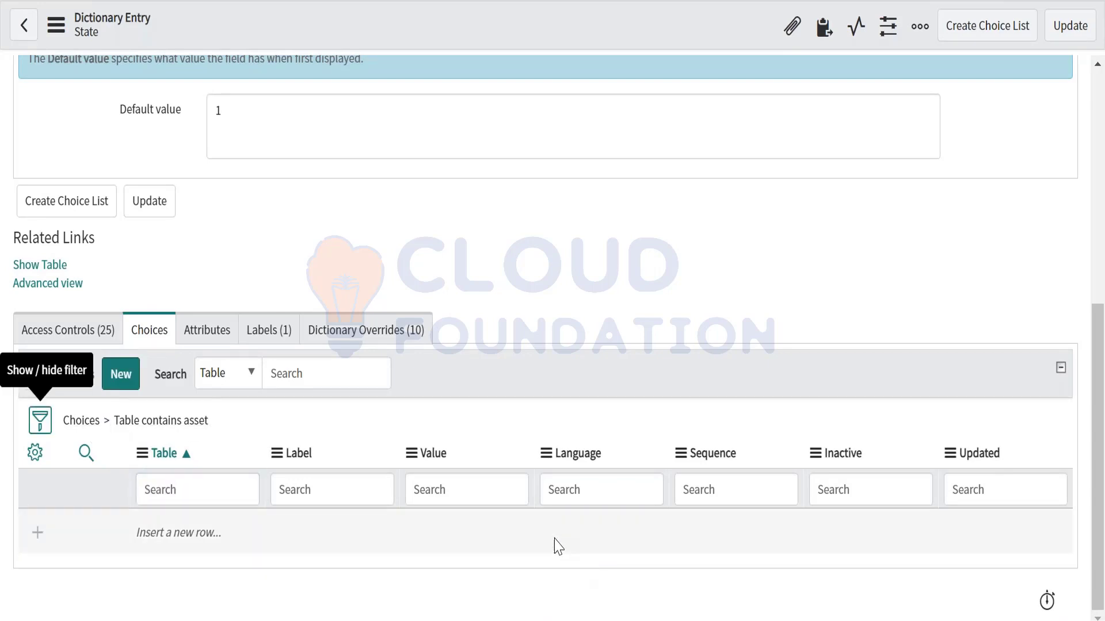
{"action": "scroll", "coordinate": [403, 402], "scroll_direction": "down", "scroll_amount": 2}
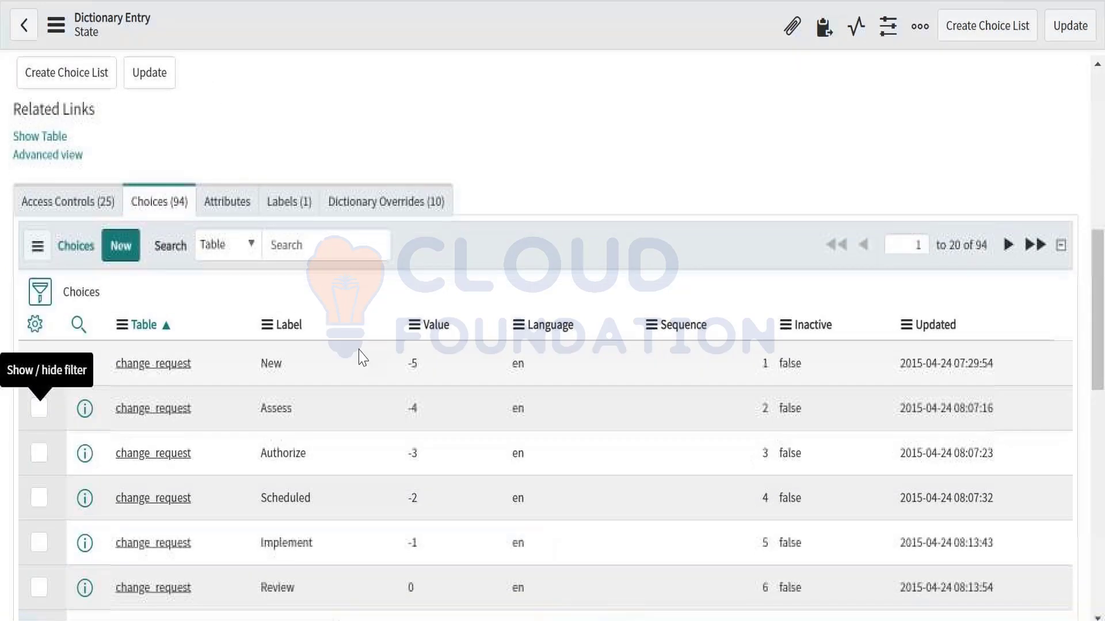
{"action": "left_click", "coordinate": [76, 329]}
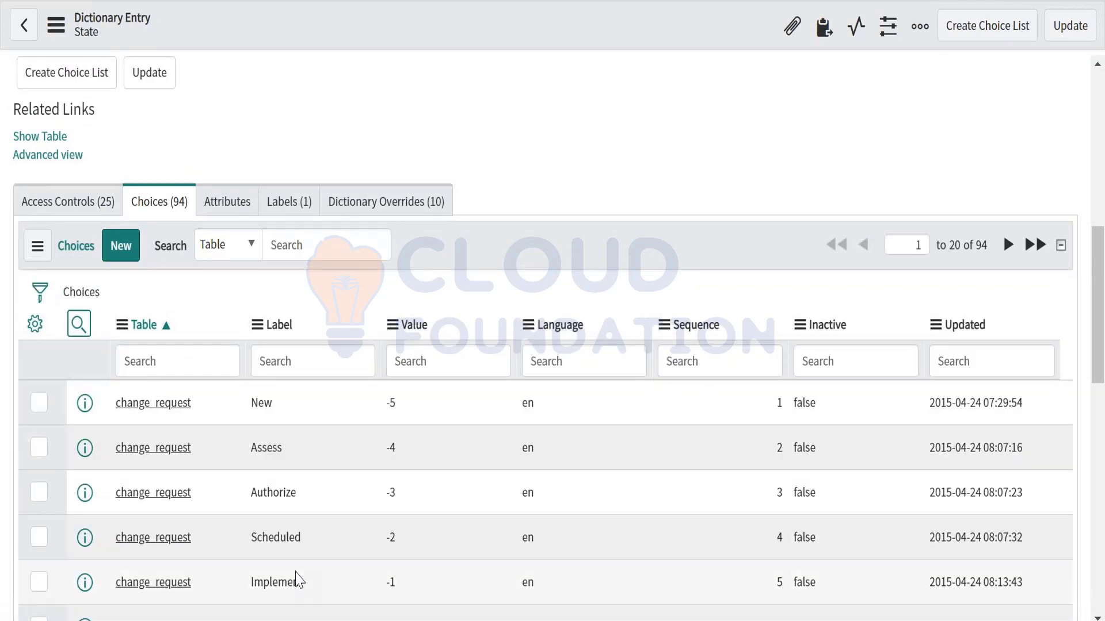
Examine the table, label and value of the change_request choice New in the State choices list, leaving its label unedited
{"action": "scroll", "coordinate": [297, 578], "scroll_direction": "down", "scroll_amount": 1}
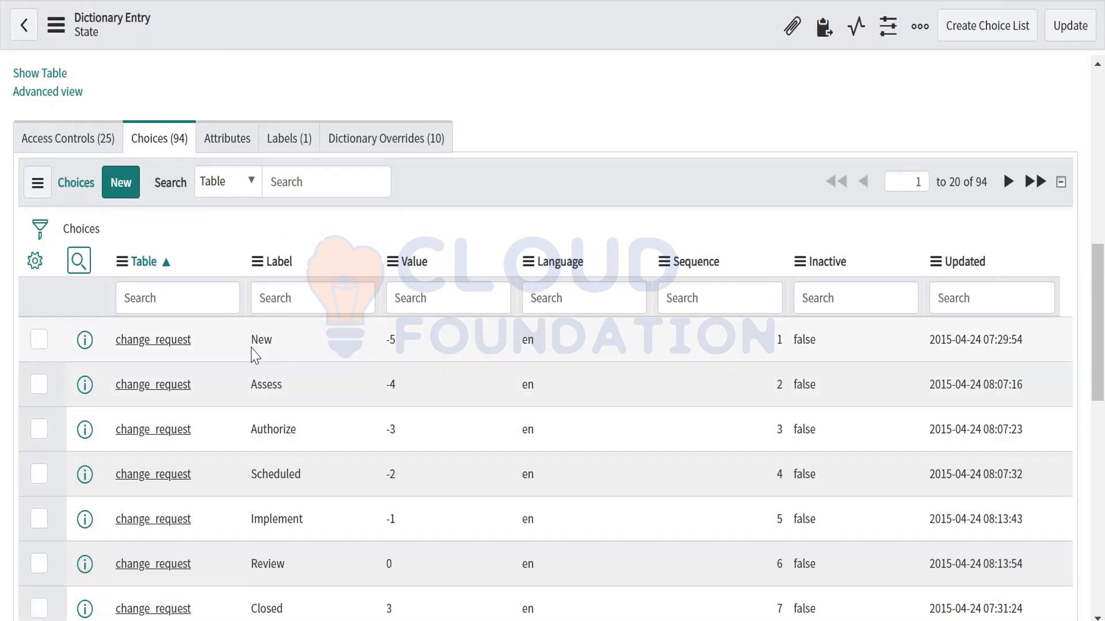
{"action": "scroll", "coordinate": [268, 357], "scroll_direction": "down", "scroll_amount": 3}
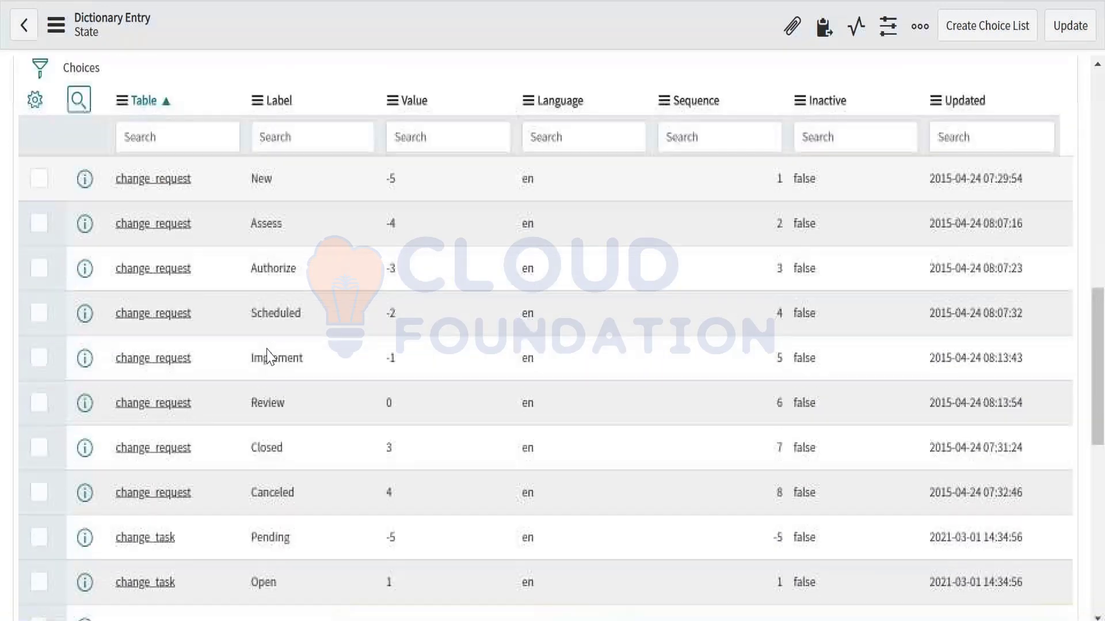
{"action": "left_click_drag", "start_coordinate": [405, 182], "coordinate": [252, 176]}
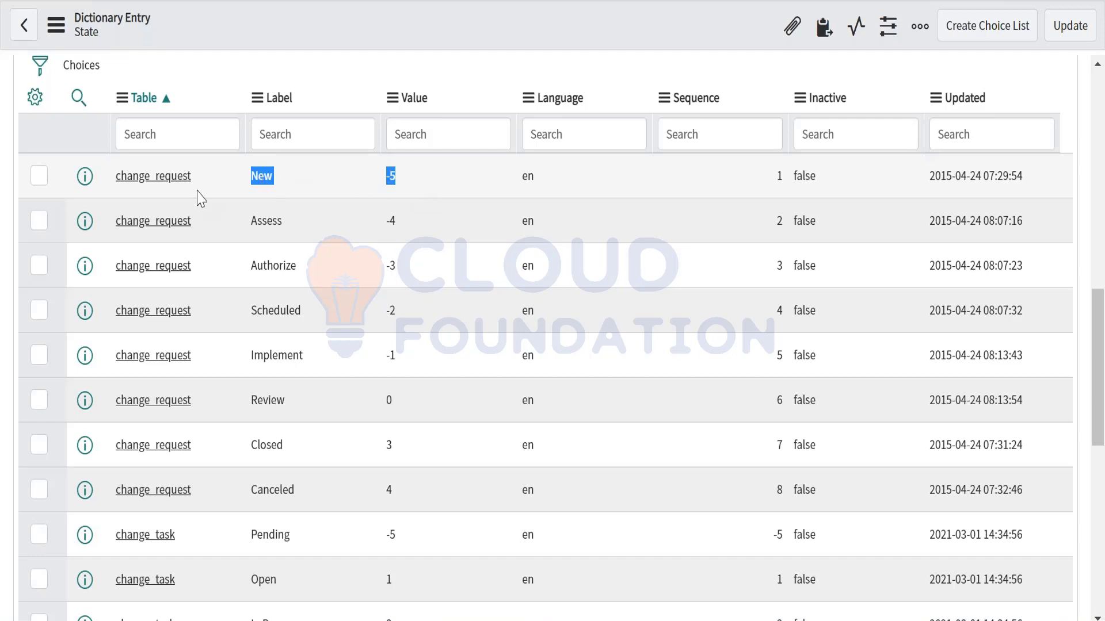
{"action": "left_click_drag", "start_coordinate": [197, 183], "coordinate": [102, 187]}
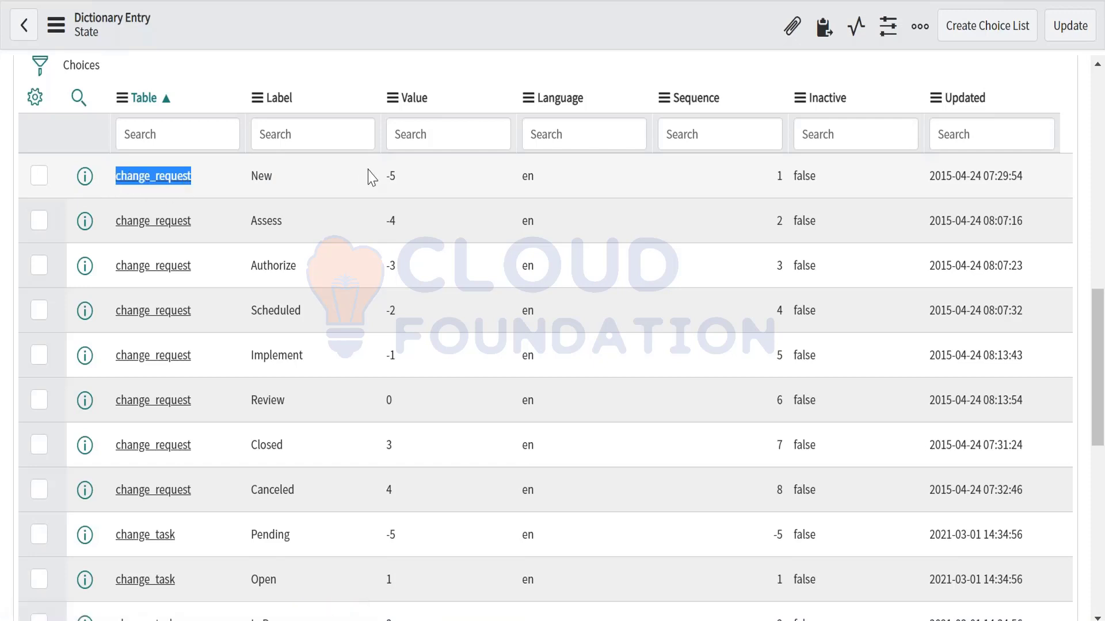
{"action": "left_click_drag", "start_coordinate": [382, 177], "coordinate": [407, 180]}
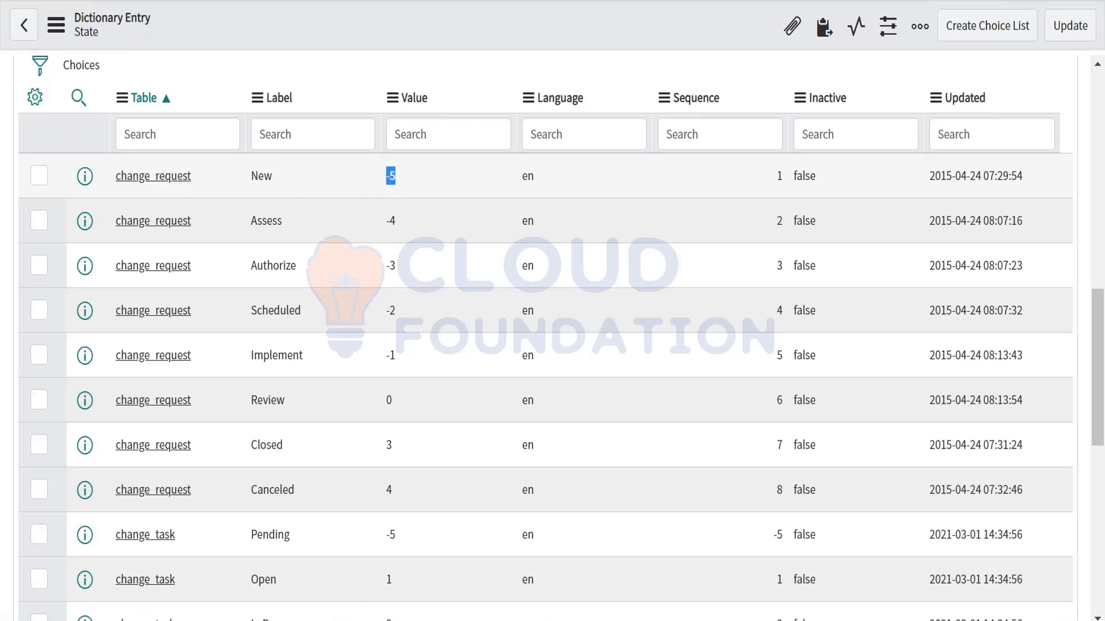
{"action": "double_click", "coordinate": [190, 177]}
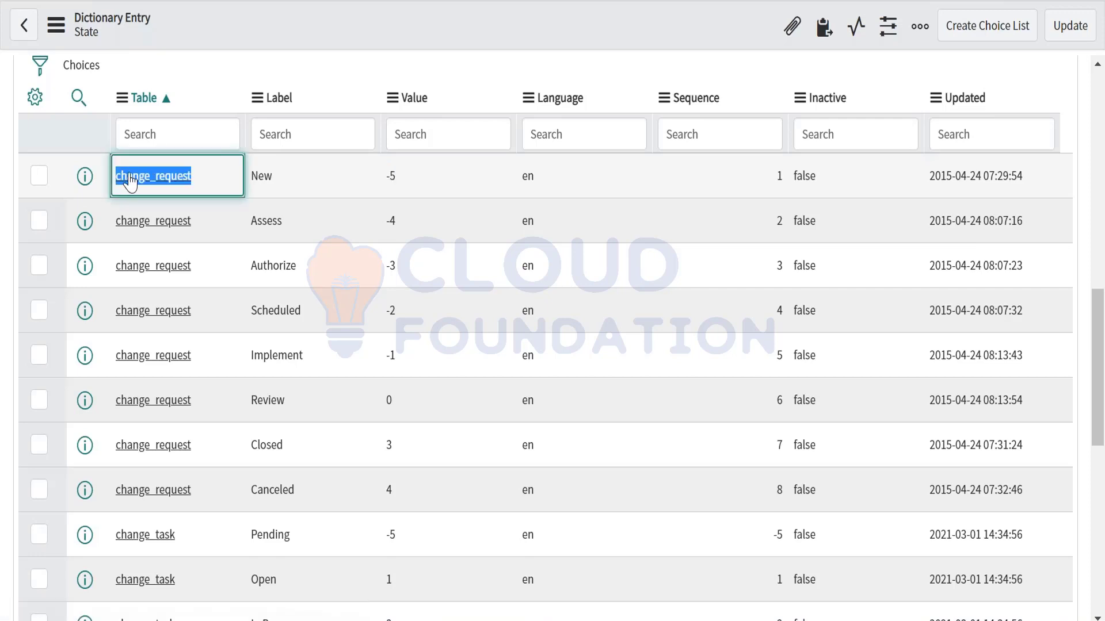
{"action": "double_click", "coordinate": [265, 172]}
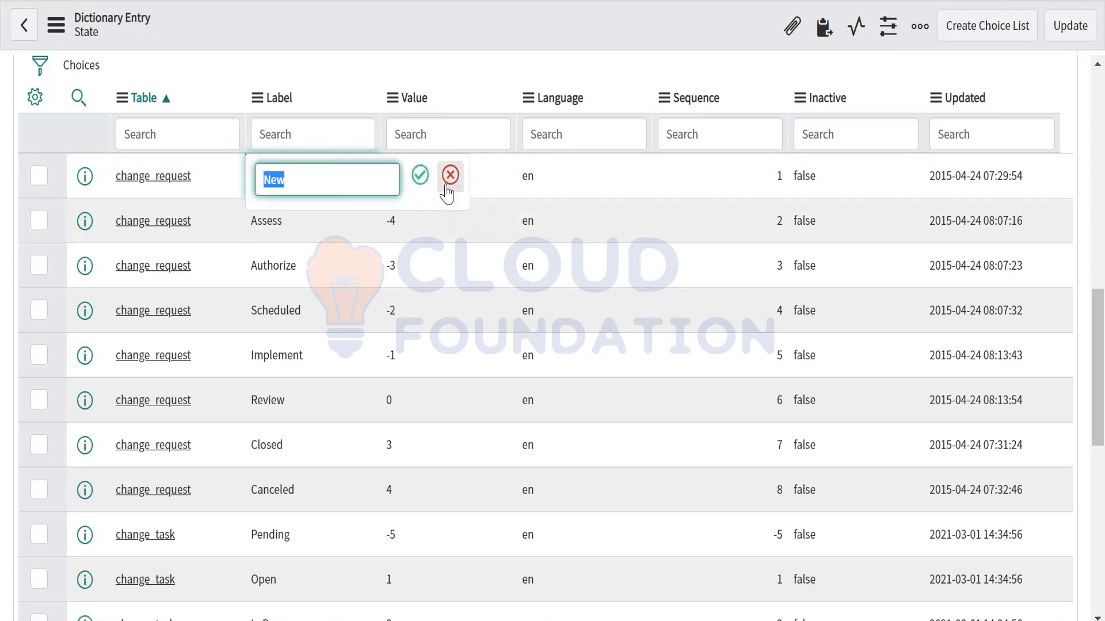
{"action": "left_click", "coordinate": [449, 174]}
Show only the State choices labelled New and compare their values across the tables
{"action": "right_click", "coordinate": [254, 185]}
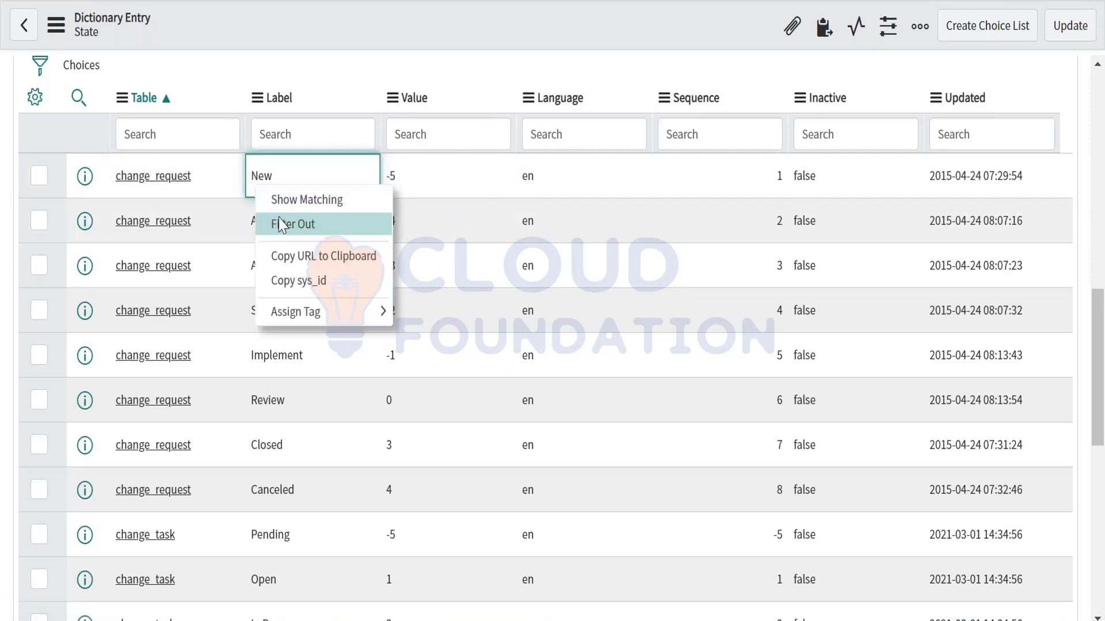
{"action": "key", "text": "Escape"}
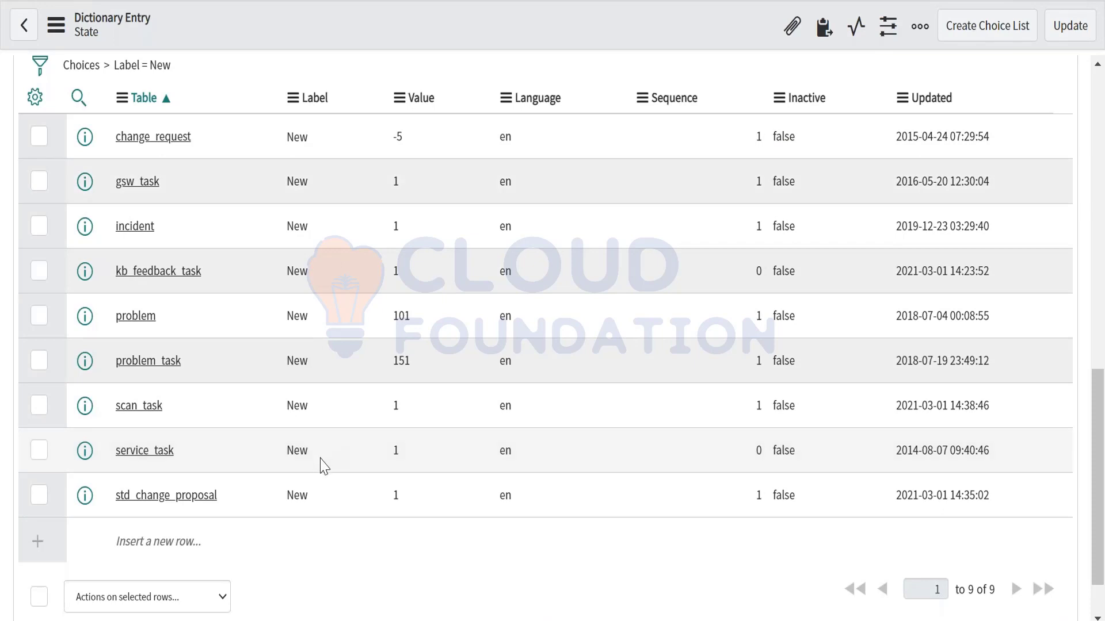
{"action": "scroll", "coordinate": [307, 198], "scroll_direction": "up", "scroll_amount": 4}
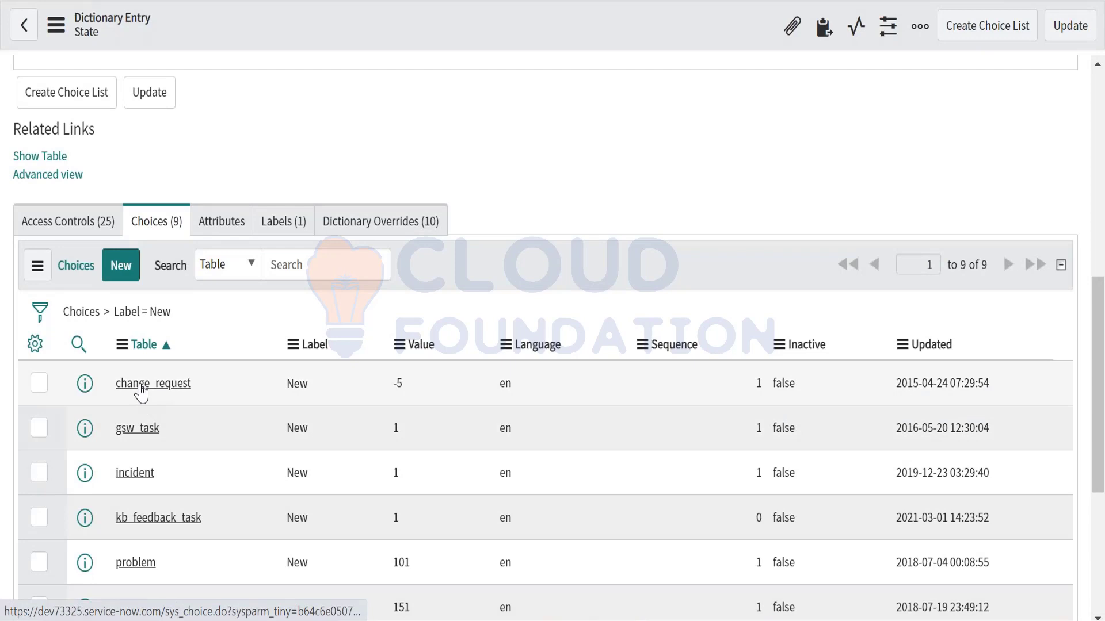
{"action": "left_click", "coordinate": [141, 384]}
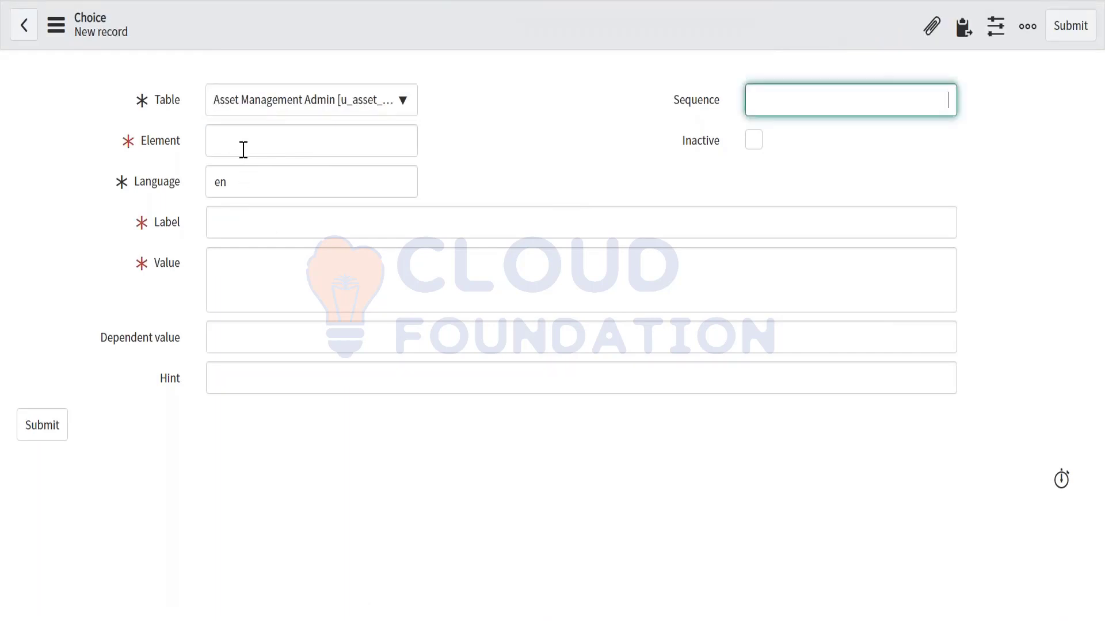
In the new Asset Management Admin choice record, set the element to state and the label to On Hold
{"action": "left_click", "coordinate": [243, 146]}
{"action": "type", "text": "state"}
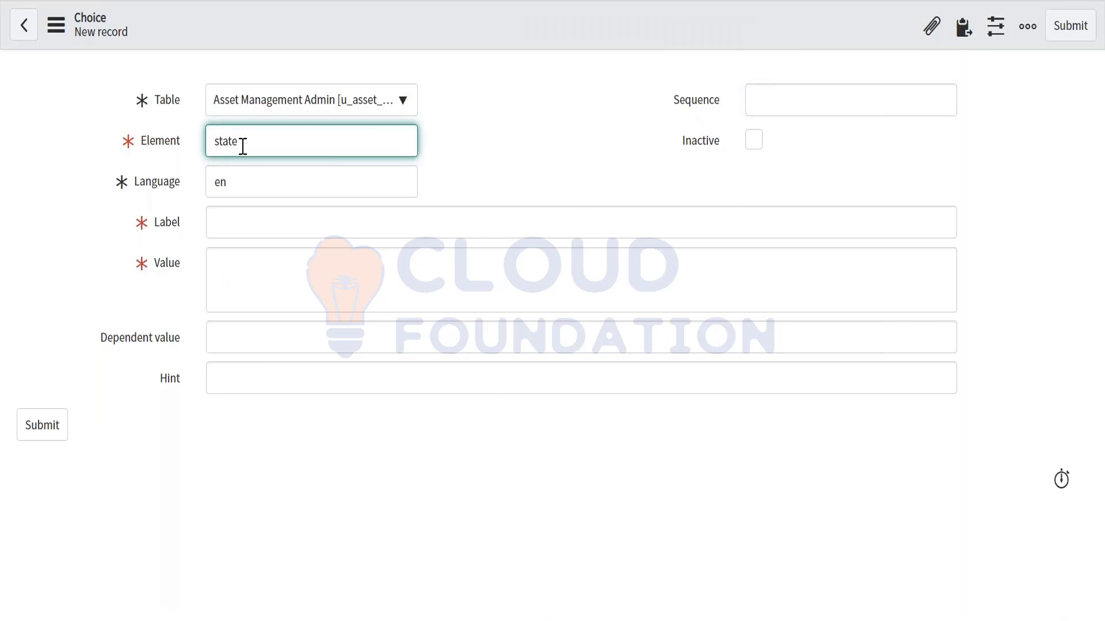
{"action": "left_click", "coordinate": [226, 220]}
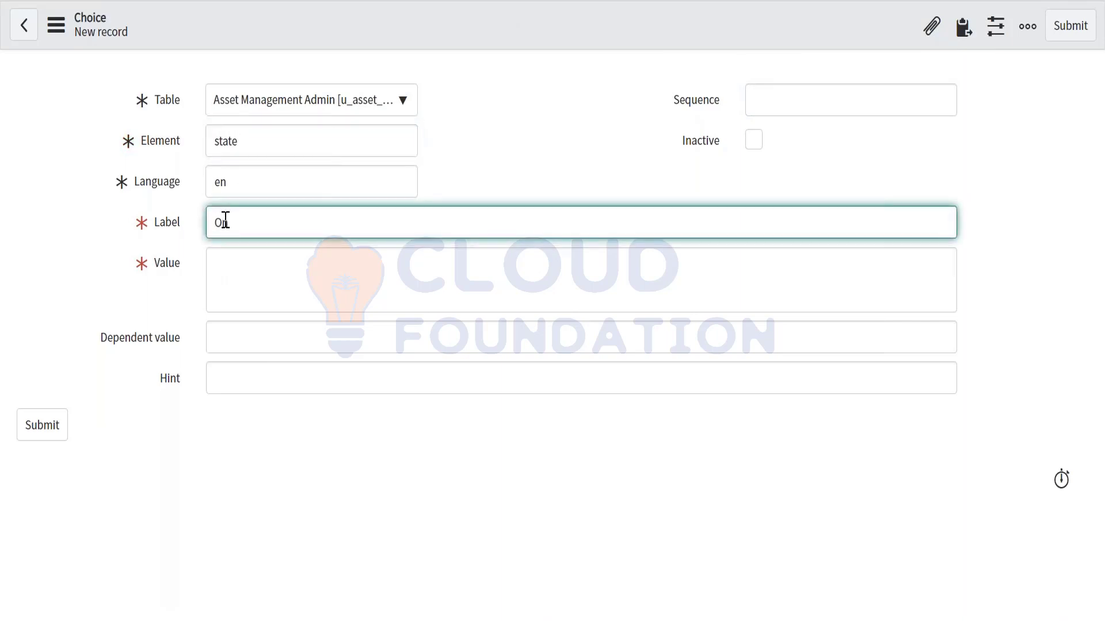
{"action": "type", "text": "On Hold"}
{"action": "key", "text": "BackSpace"}
{"action": "key", "text": "BackSpace"}
{"action": "key", "text": "BackSpace"}
{"action": "type", "text": "old"}
{"action": "key", "text": "BackSpace"}
{"action": "type", "text": "-"}
{"action": "key", "text": "BackSpace"}
Set the On Hold choice's value to 70, leaving the sequence and dependent value empty
{"action": "left_click", "coordinate": [232, 277]}
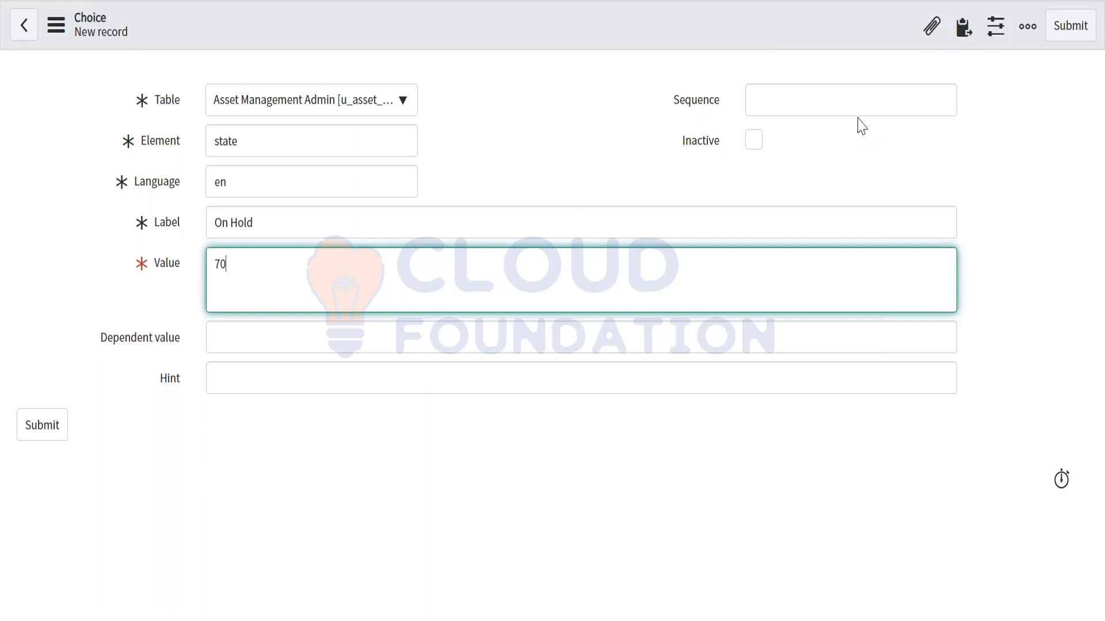
{"action": "left_click", "coordinate": [821, 109]}
{"action": "left_click", "coordinate": [575, 182]}
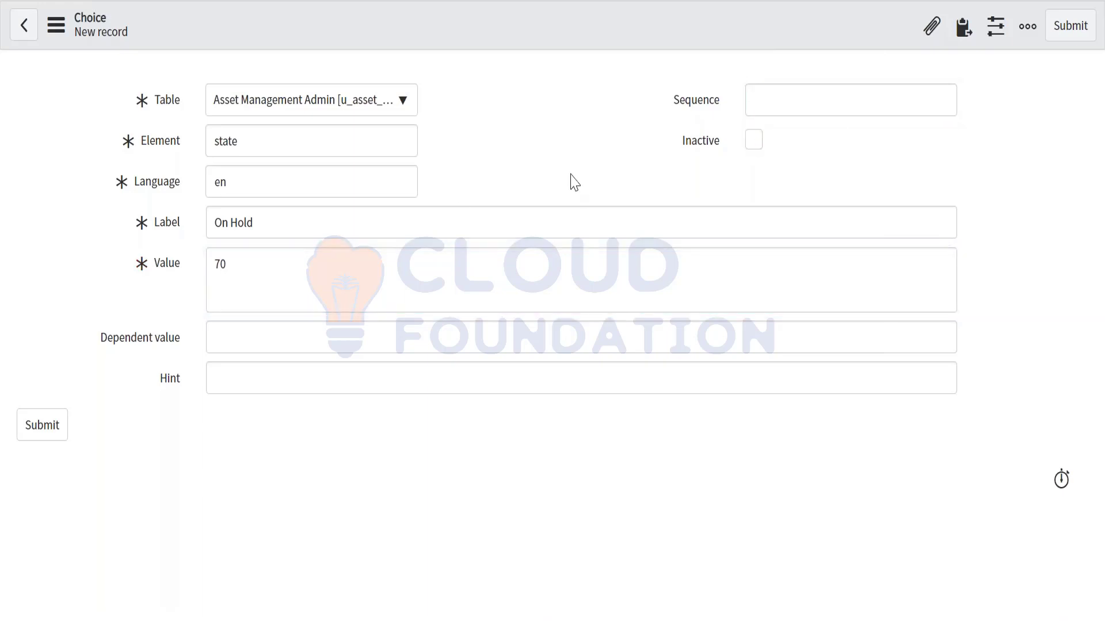
{"action": "left_click", "coordinate": [309, 266]}
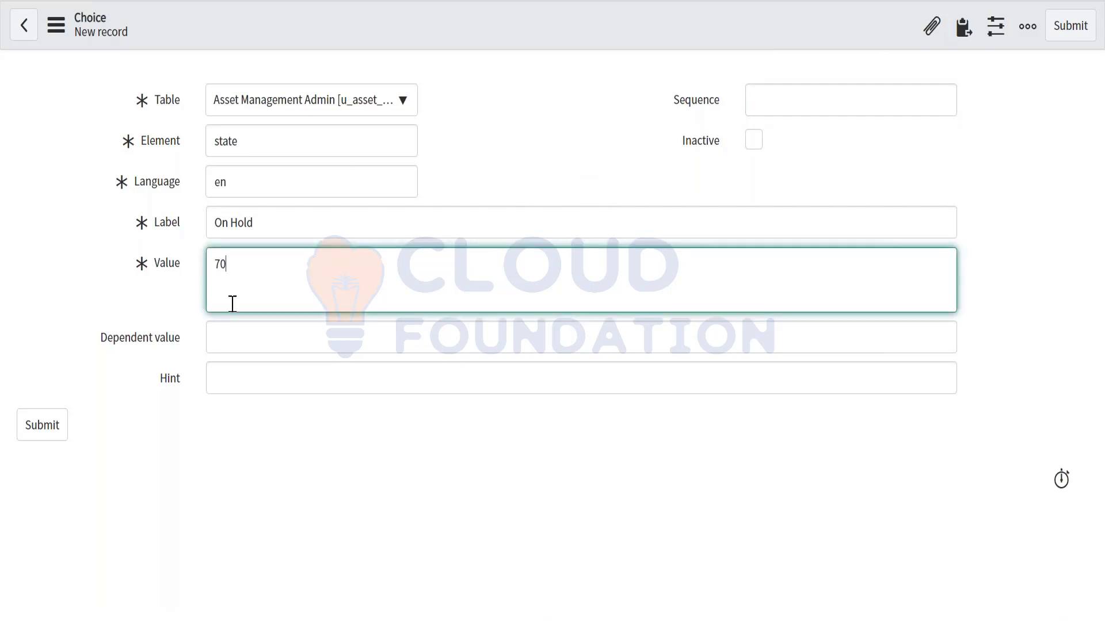
{"action": "left_click", "coordinate": [222, 350]}
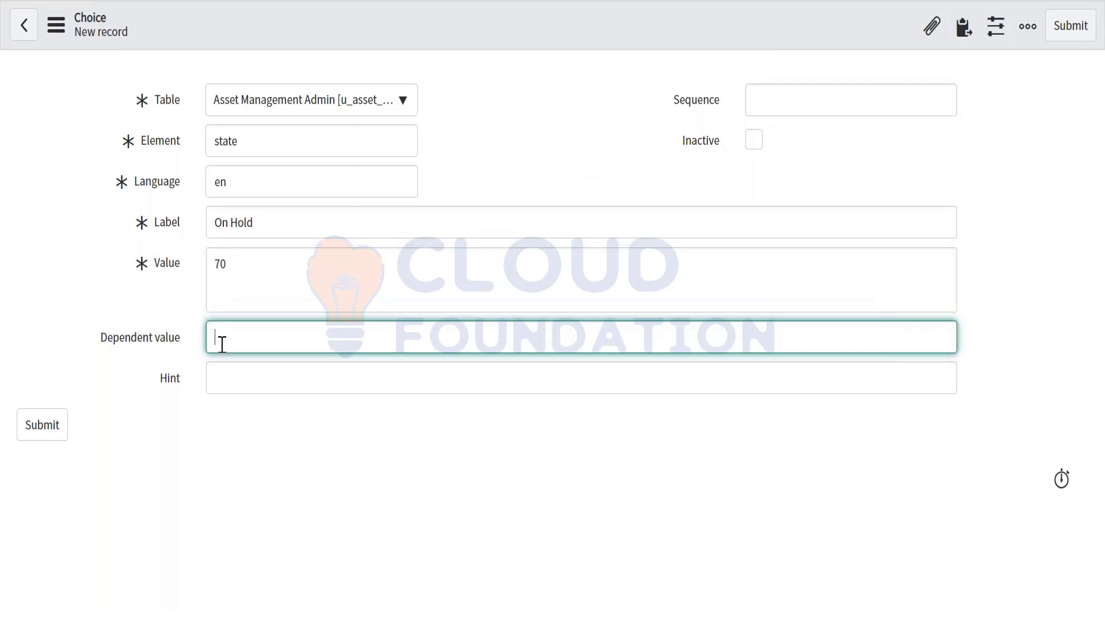
Save the On Hold choice, reload asset record ASS0001009 and check its State options
{"action": "right_click", "coordinate": [417, 19]}
{"action": "left_click", "coordinate": [441, 36]}
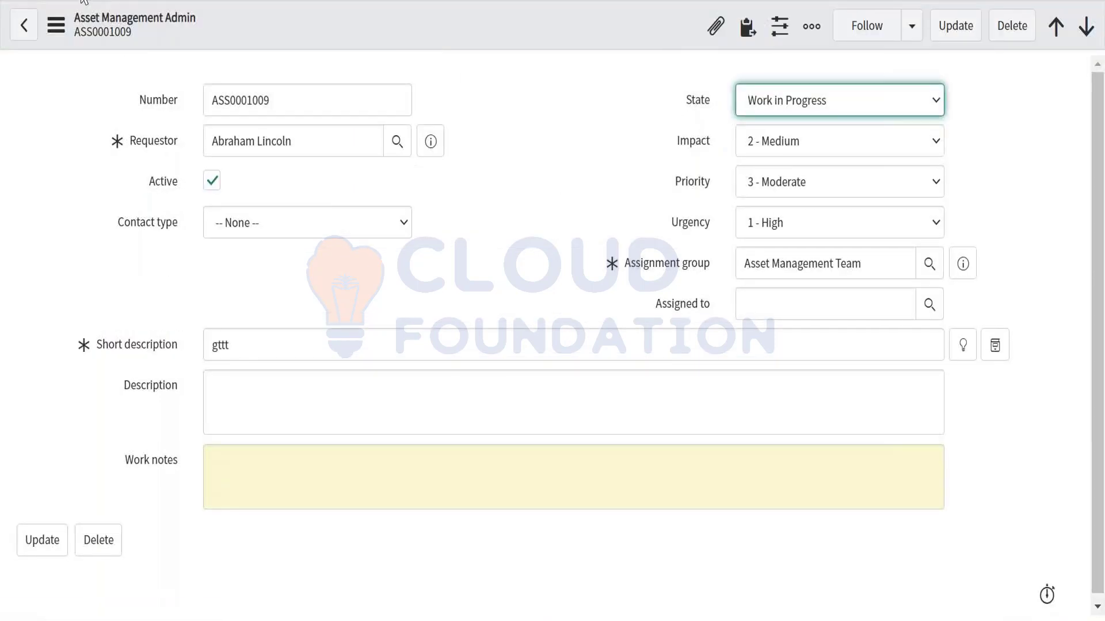
{"action": "key", "text": "F5"}
{"action": "left_click", "coordinate": [634, 96]}
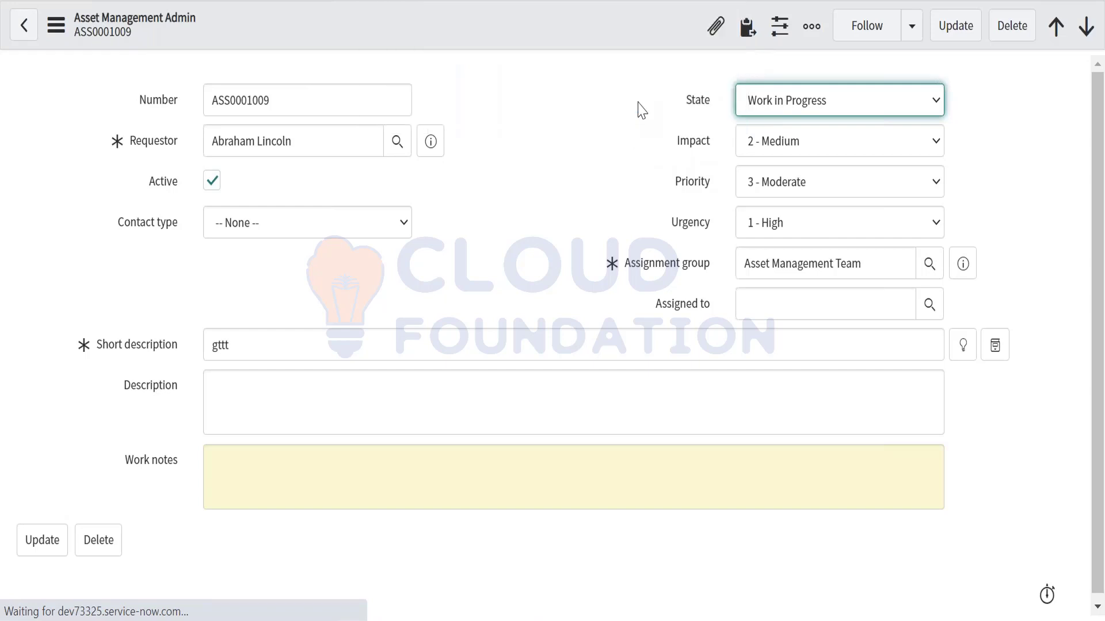
{"action": "left_click", "coordinate": [759, 112]}
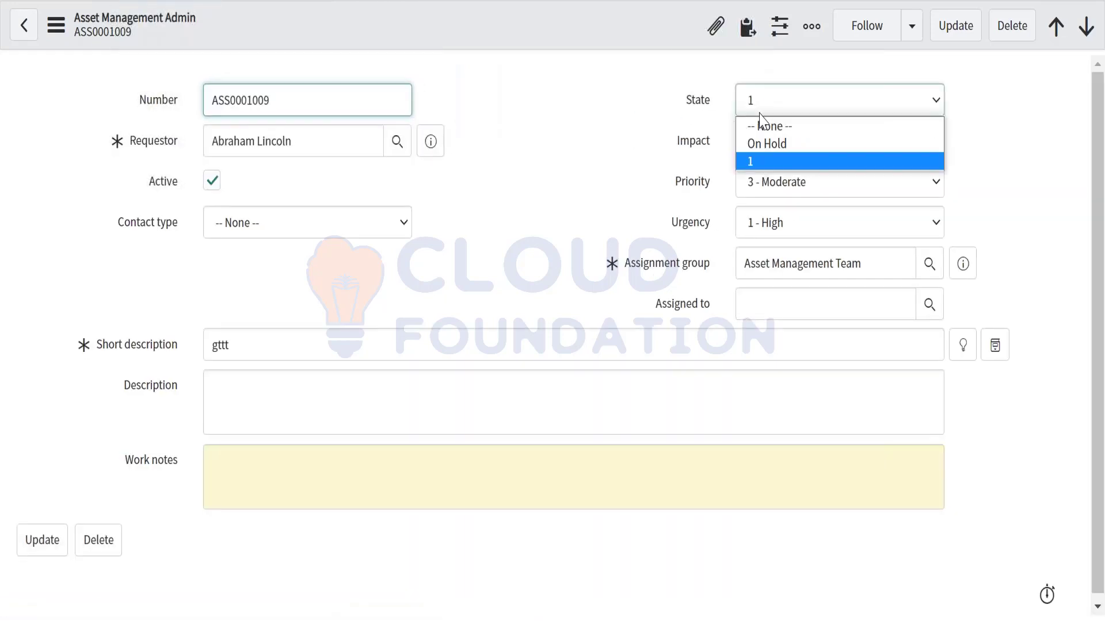
{"action": "left_click", "coordinate": [575, 149]}
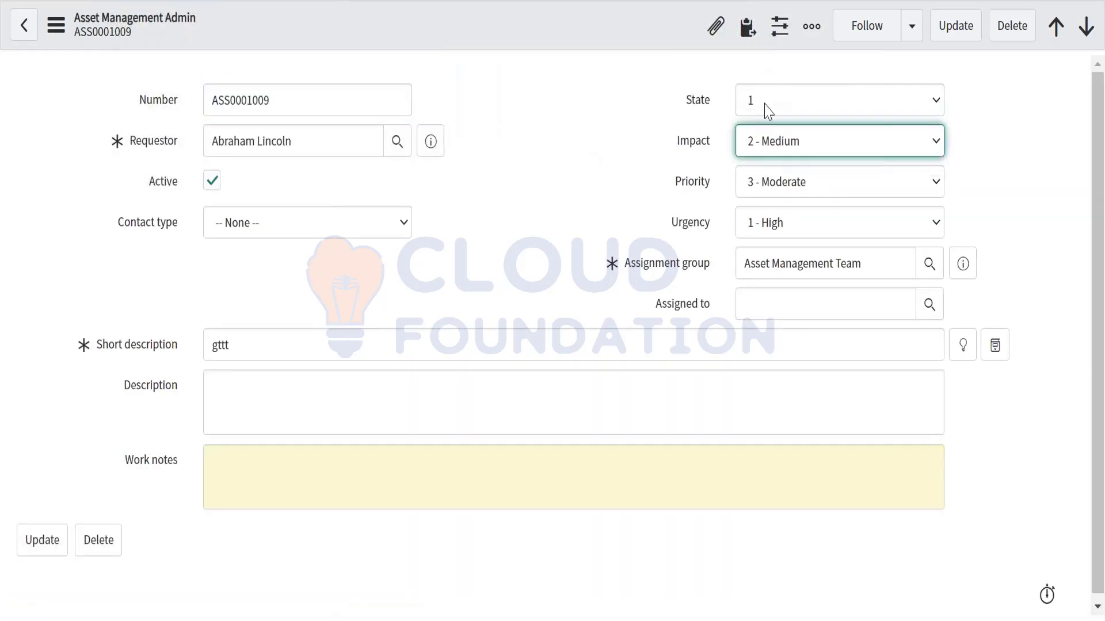
{"action": "left_click", "coordinate": [768, 111]}
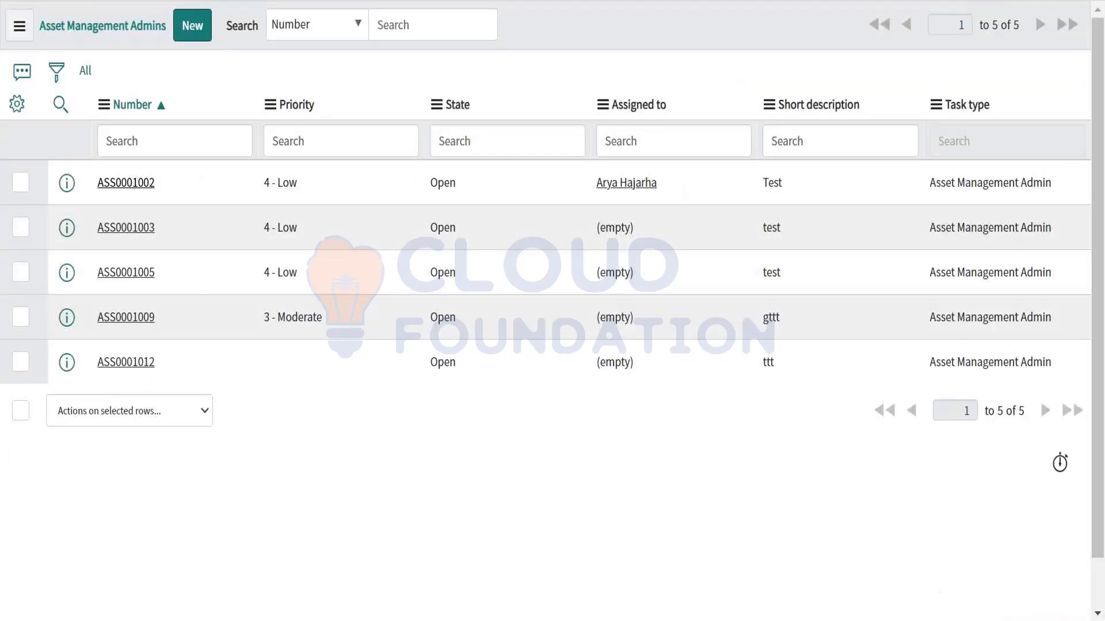
Start a new Asset Management Admin record and check the options offered in its State field
{"action": "left_click", "coordinate": [191, 31]}
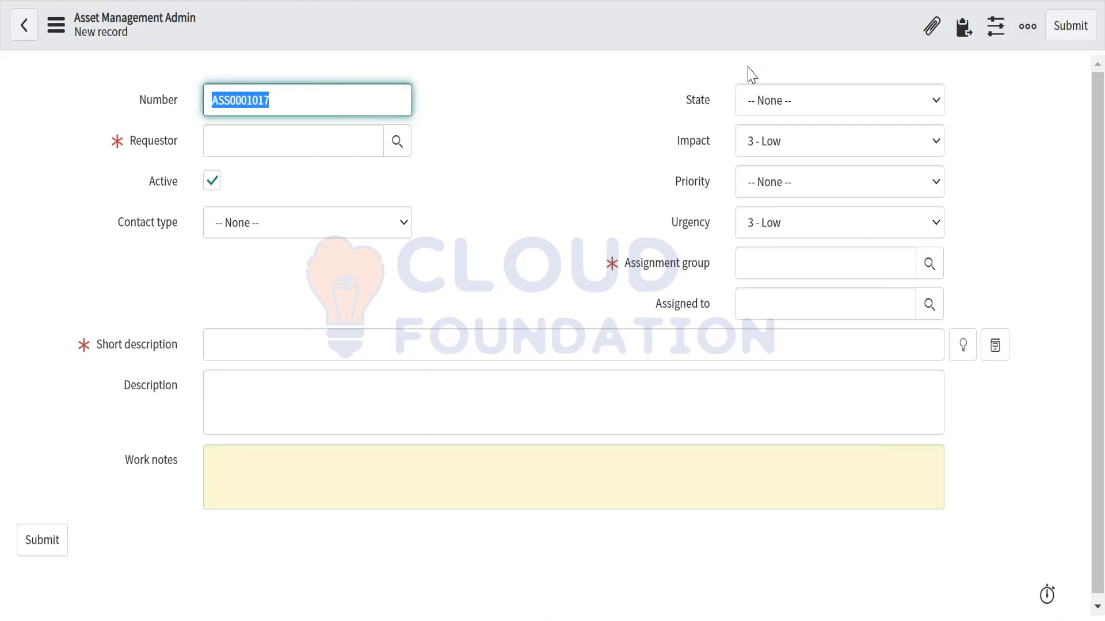
{"action": "left_click", "coordinate": [761, 103]}
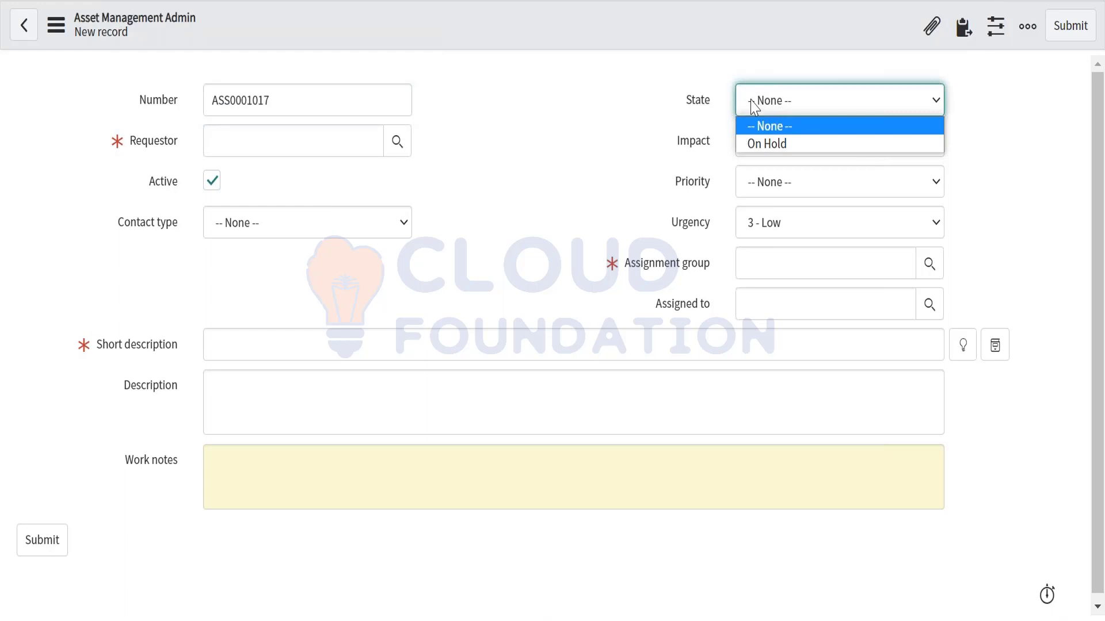
{"action": "left_click", "coordinate": [754, 109]}
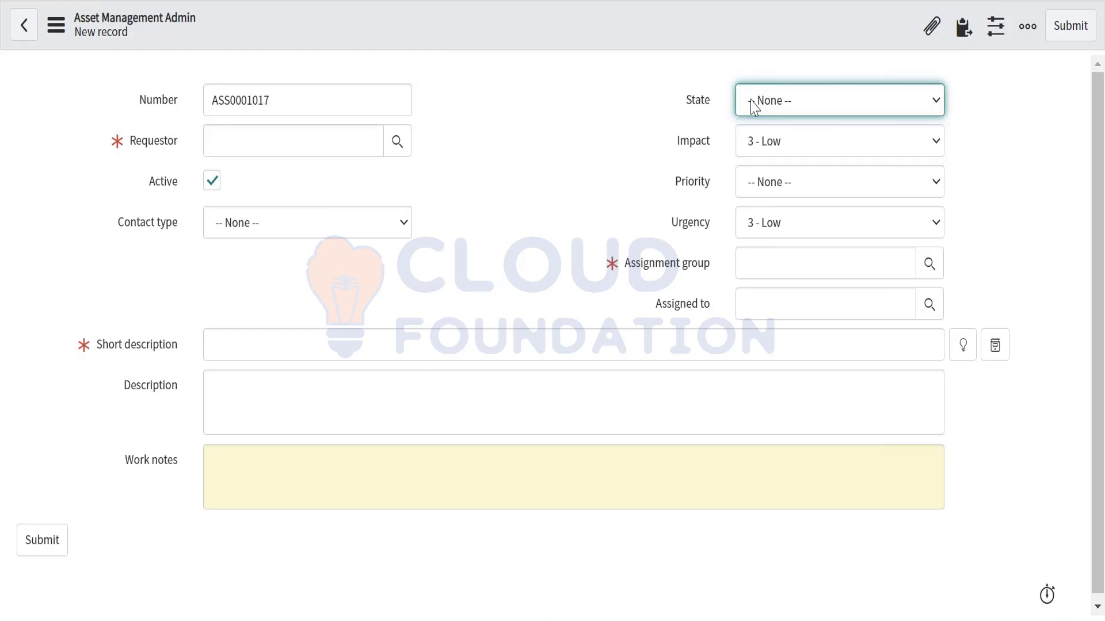
{"action": "left_click", "coordinate": [754, 108]}
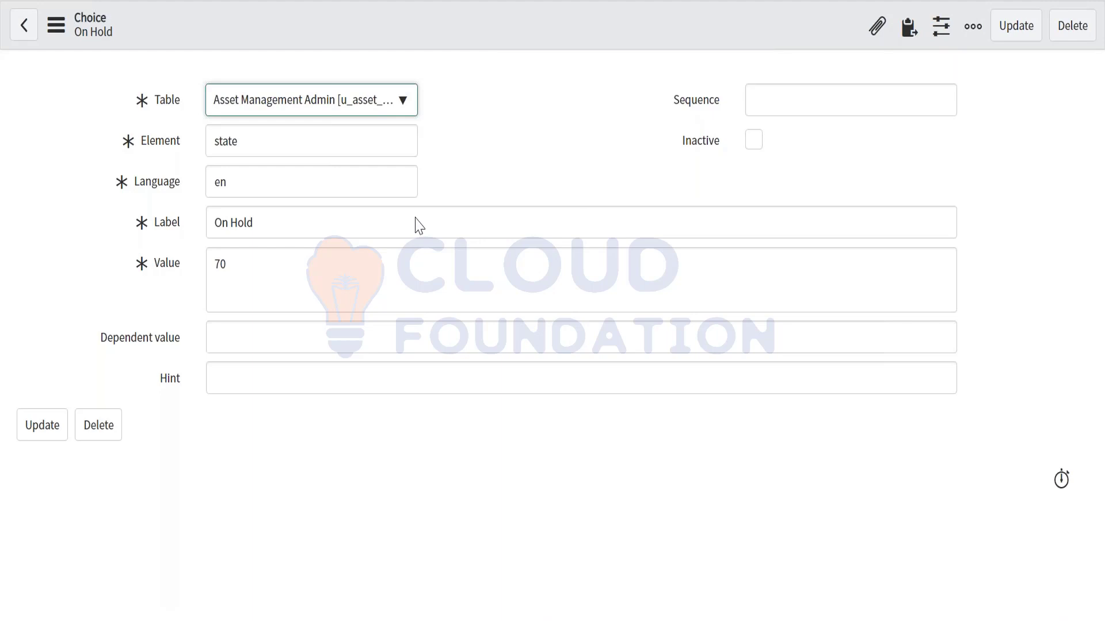
Examine the value assigned to the saved On Hold choice
{"action": "left_click", "coordinate": [294, 289]}
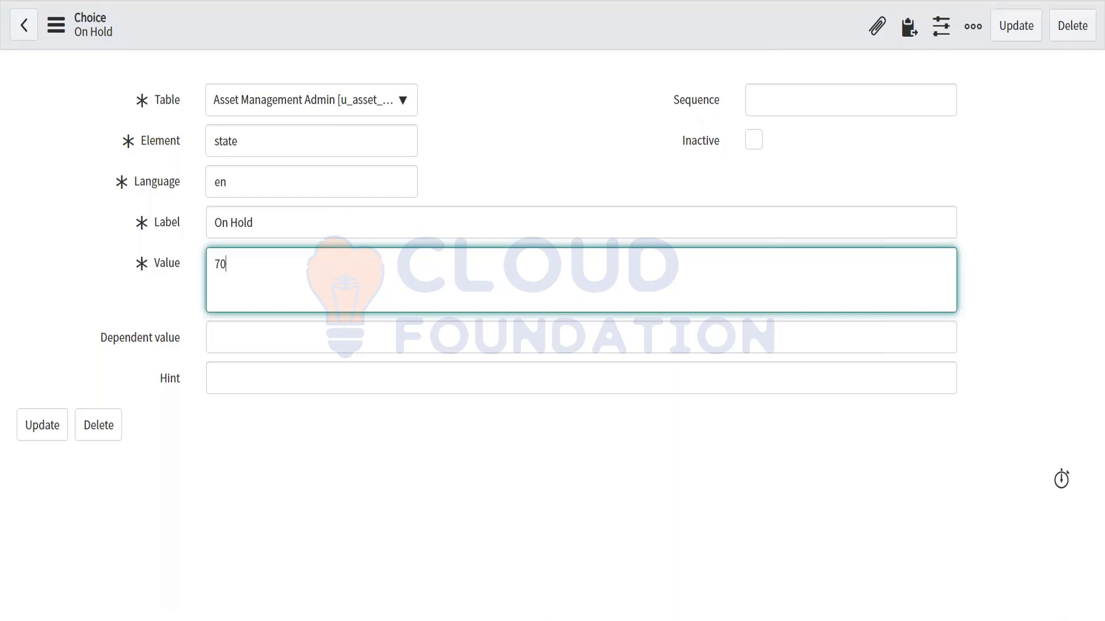
{"action": "double_click", "coordinate": [229, 274]}
{"action": "left_click", "coordinate": [211, 270]}
{"action": "double_click", "coordinate": [240, 269]}
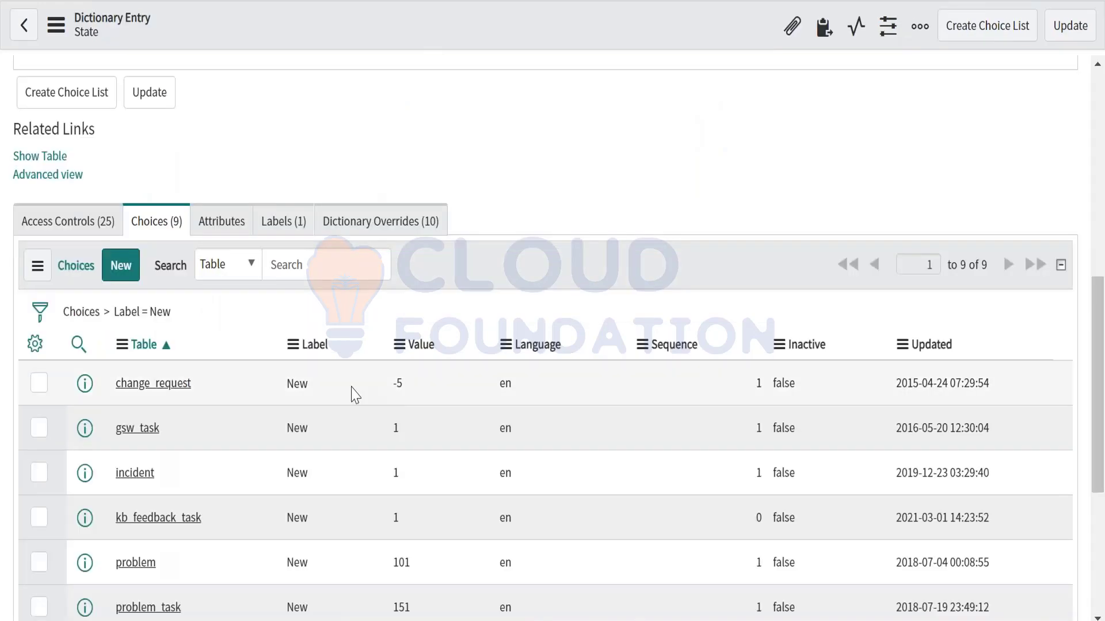
Search the State choices list by table name with a wildcard for the asset table
{"action": "scroll", "coordinate": [354, 395], "scroll_direction": "down", "scroll_amount": 2}
{"action": "scroll", "coordinate": [354, 394], "scroll_direction": "down", "scroll_amount": 1}
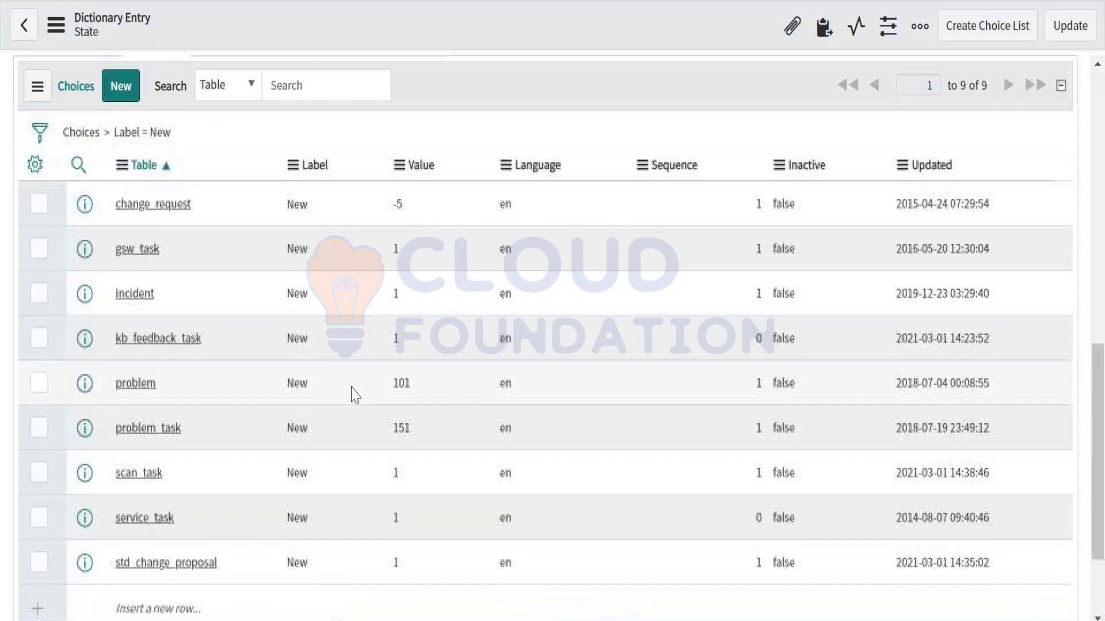
{"action": "left_click", "coordinate": [122, 168]}
{"action": "left_click", "coordinate": [124, 180]}
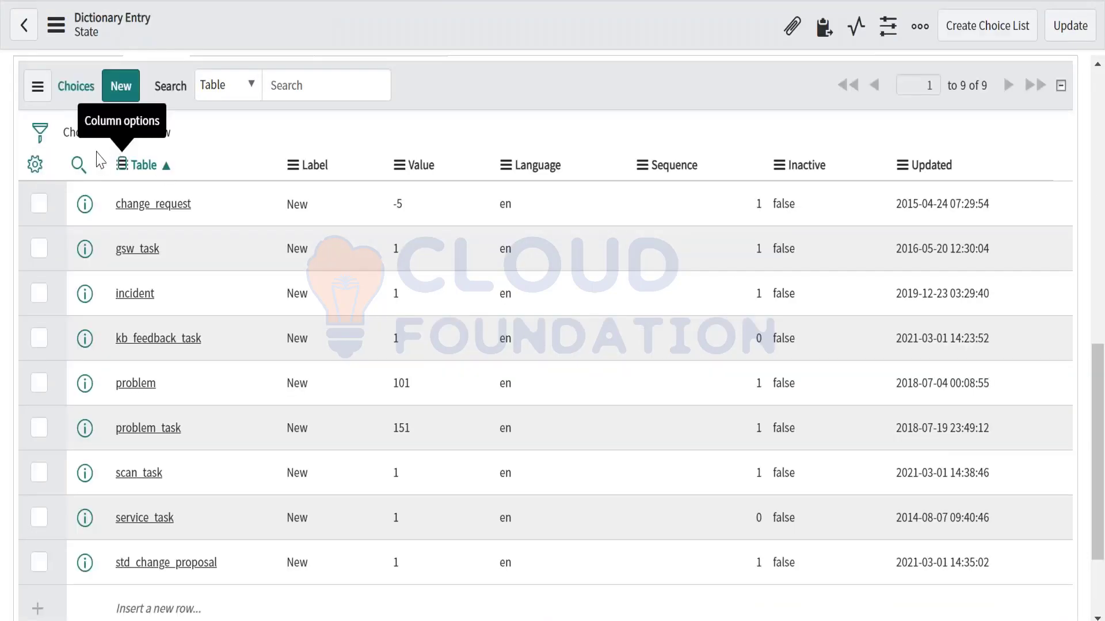
{"action": "left_click", "coordinate": [79, 165]}
{"action": "left_click", "coordinate": [154, 201]}
{"action": "type", "text": "*"}
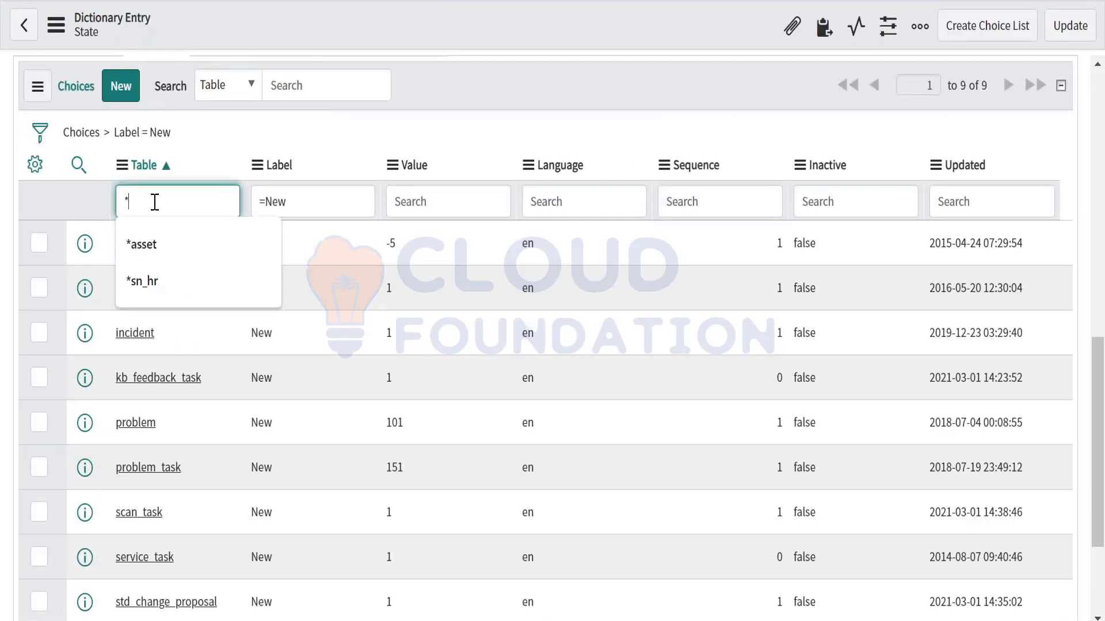
{"action": "key", "text": "ctrl+v"}
{"action": "left_click", "coordinate": [154, 202]}
{"action": "type", "text": "a"}
{"action": "key", "text": "Return"}
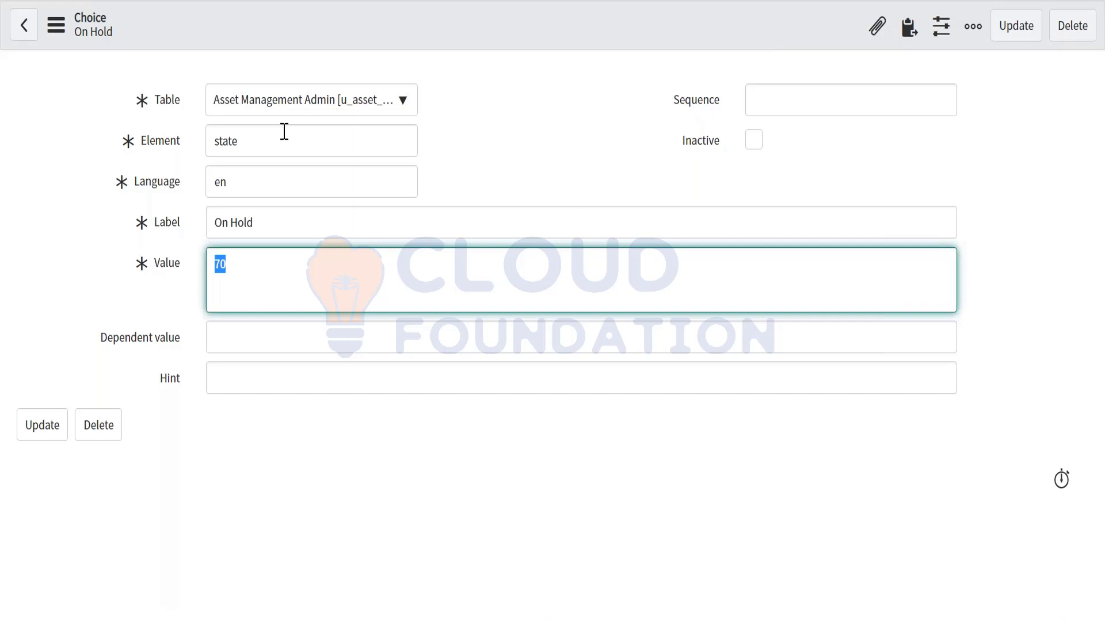
Review the element, value and label of the On Hold choice record
{"action": "left_click", "coordinate": [261, 143]}
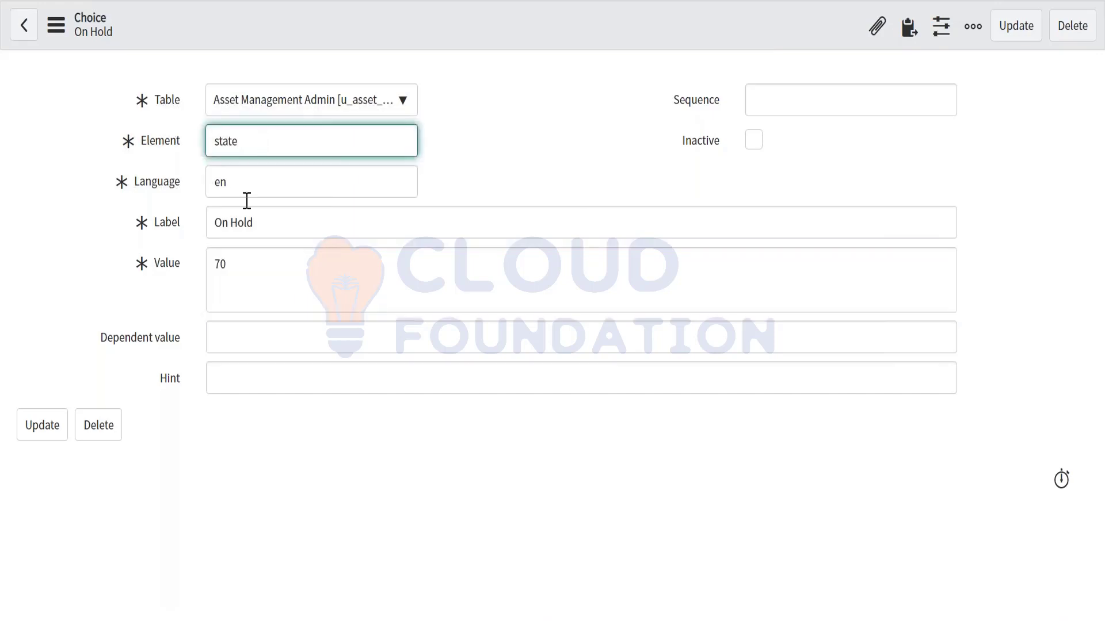
{"action": "left_click", "coordinate": [244, 274]}
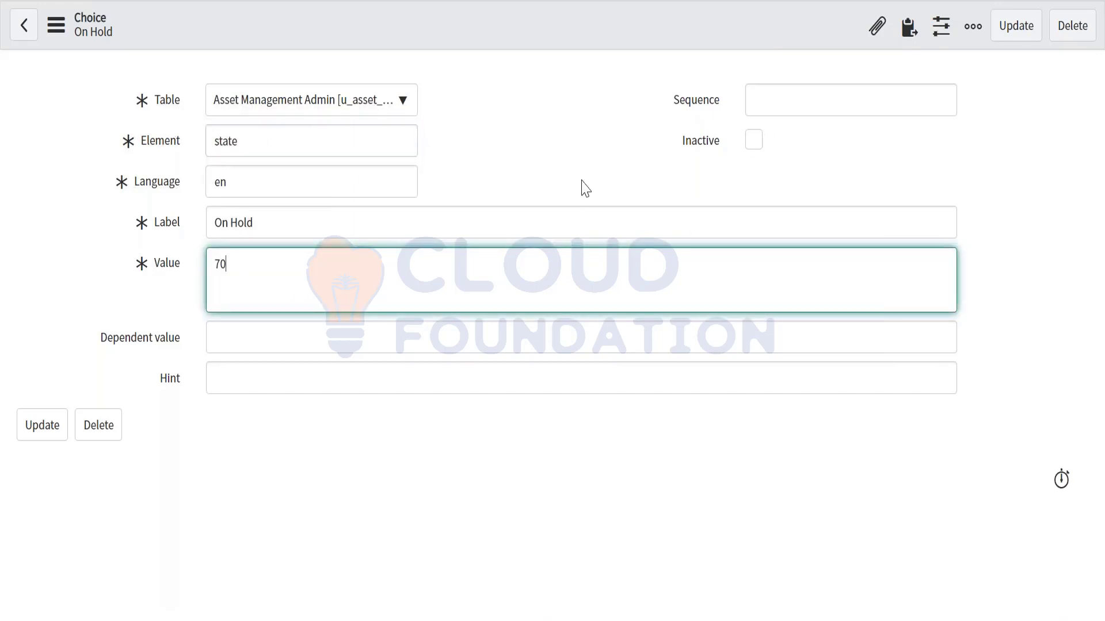
{"action": "left_click_drag", "start_coordinate": [211, 268], "coordinate": [226, 265]}
{"action": "left_click_drag", "start_coordinate": [215, 224], "coordinate": [281, 228]}
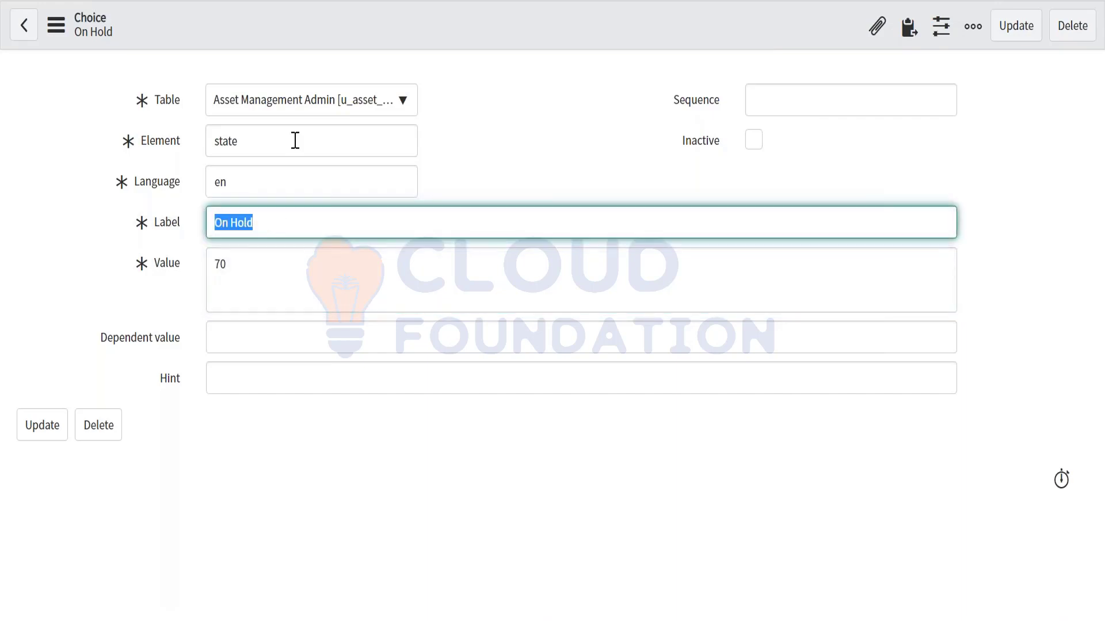
Search the On Hold choice's table options for Task, keeping Asset Management Admin selected
{"action": "left_click", "coordinate": [277, 114]}
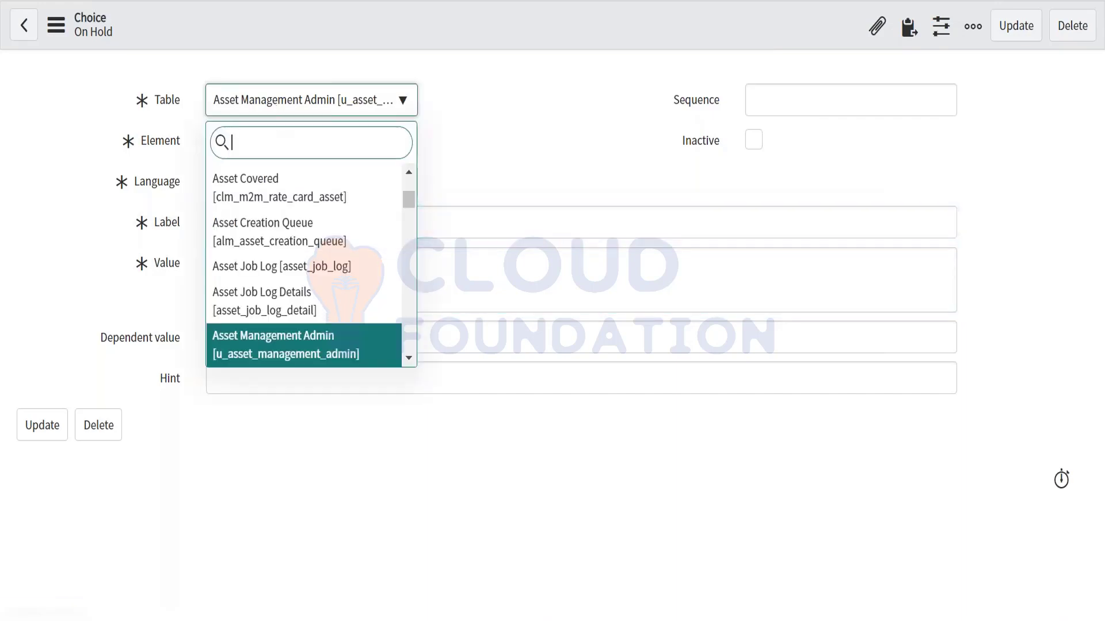
{"action": "type", "text": "Task"}
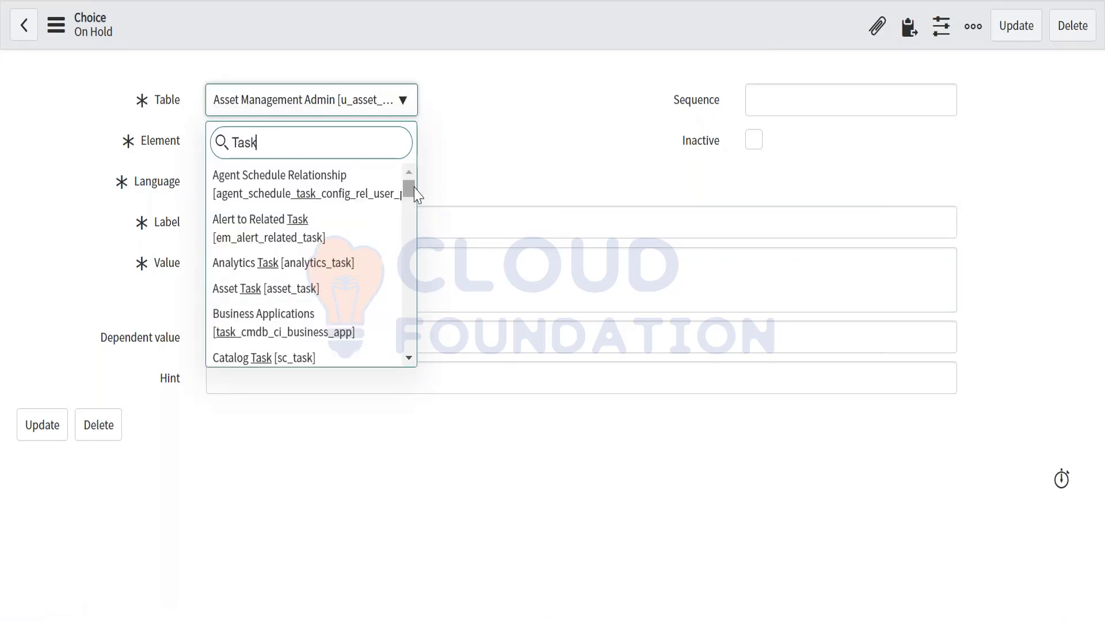
{"action": "left_click_drag", "start_coordinate": [260, 142], "coordinate": [233, 142]}
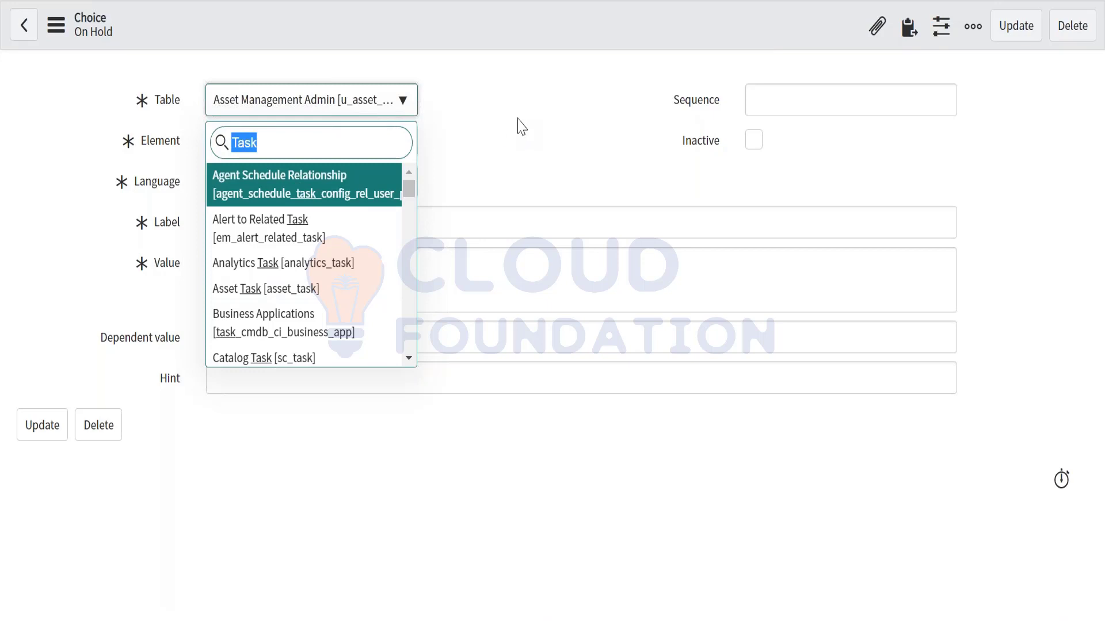
{"action": "key", "text": "BackSpace"}
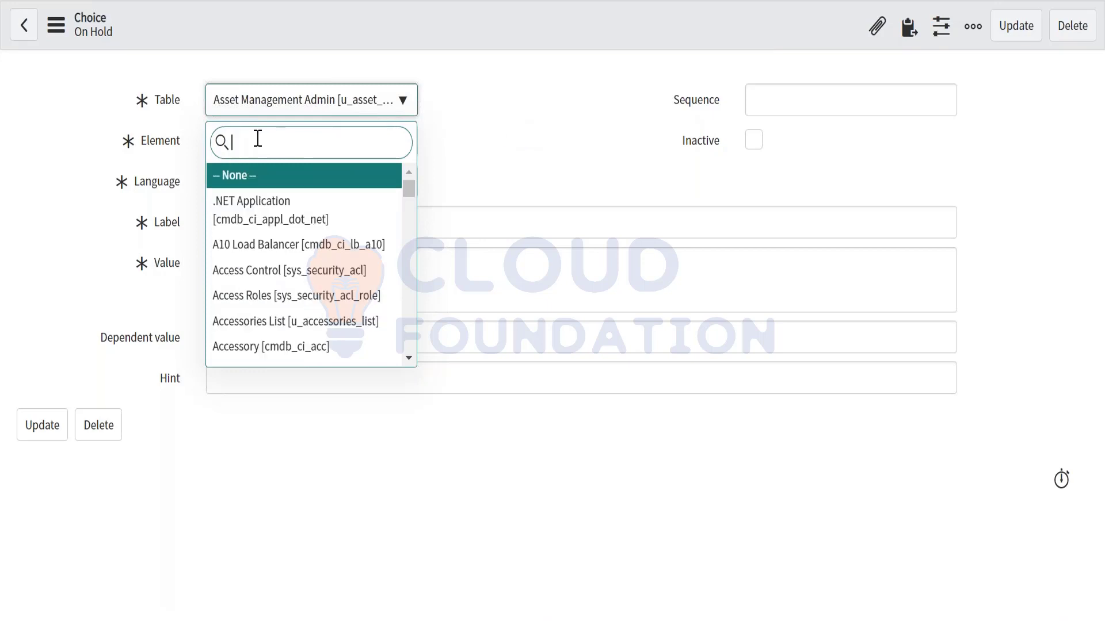
{"action": "left_click", "coordinate": [556, 144]}
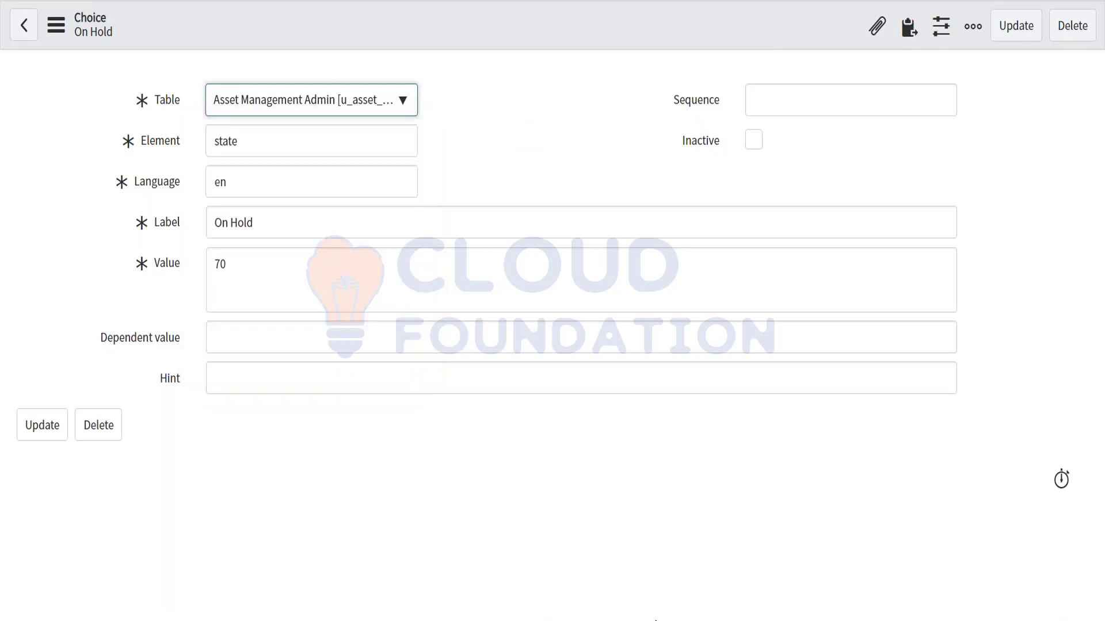
Switch to Notepad++ and add a "State:" line below the on hold reason requirement, listing New first
{"action": "key", "text": "alt+Tab"}
{"action": "left_click", "coordinate": [684, 279]}
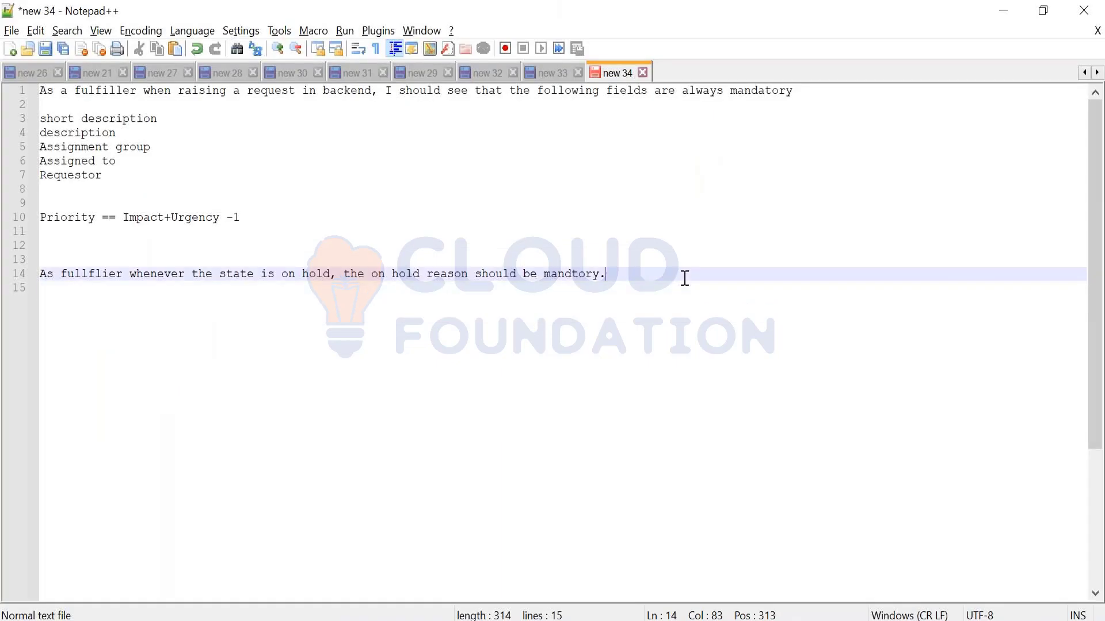
{"action": "key", "text": "Return"}
{"action": "key", "text": "Return"}
{"action": "key", "text": "Return"}
{"action": "type", "text": "State"}
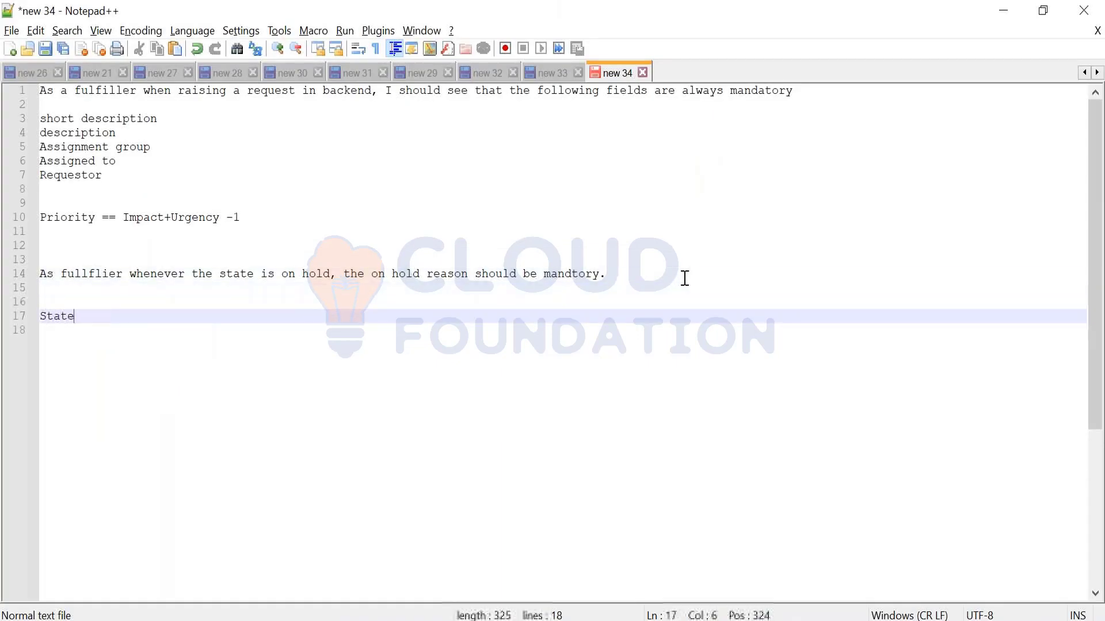
{"action": "type", "text": ":"}
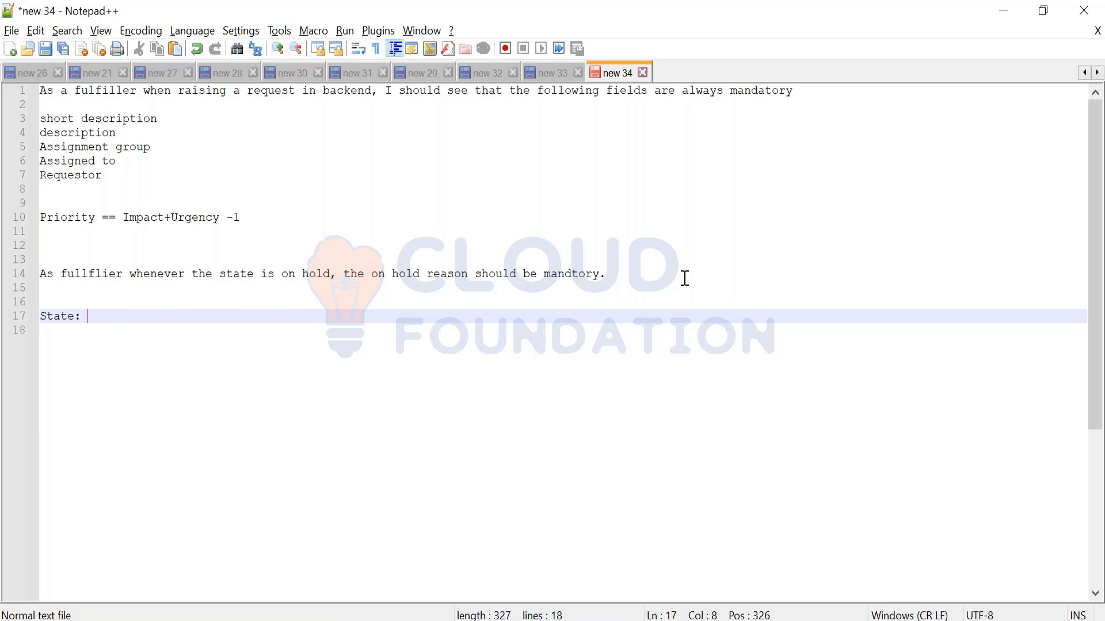
{"action": "type", "text": "New, In"}
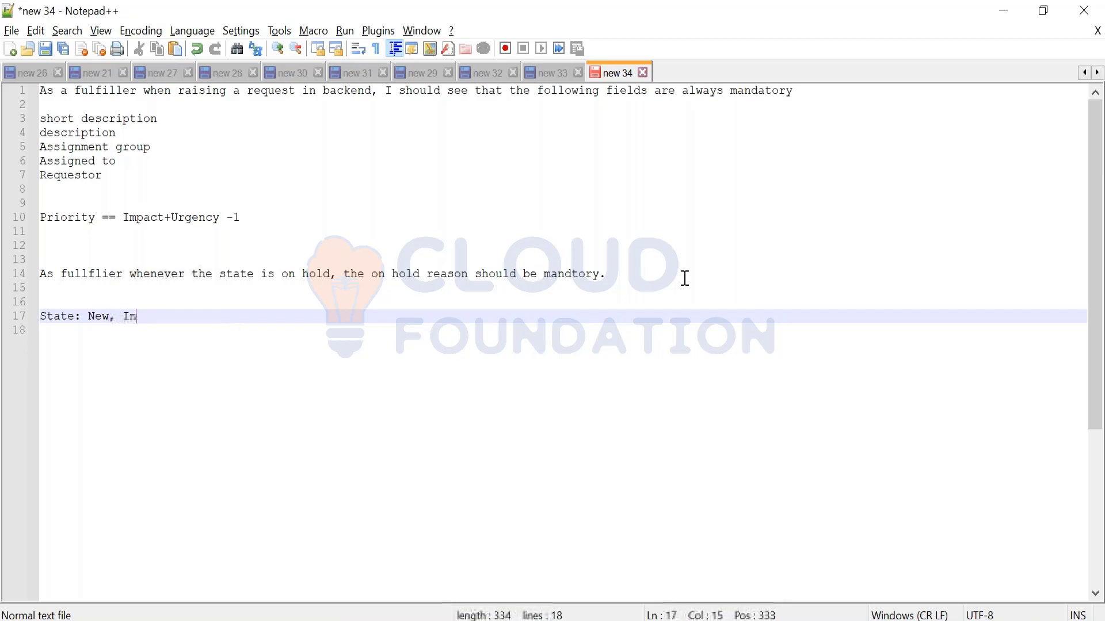
{"action": "type", "text": "g"}
{"action": "key", "text": "BackSpace"}
{"action": "type", "text": "progress, Wor"}
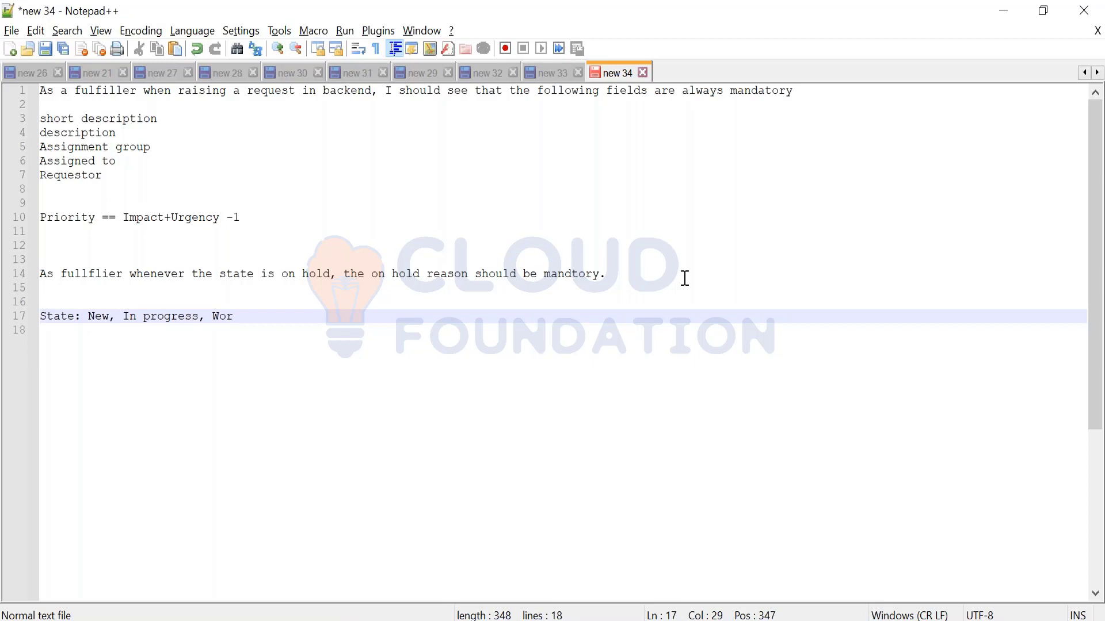
{"action": "key", "text": "BackSpace"}
{"action": "key", "text": "BackSpace"}
{"action": "key", "text": "BackSpace"}
{"action": "key", "text": "BackSpace"}
{"action": "key", "text": "BackSpace"}
{"action": "key", "text": "BackSpace"}
{"action": "key", "text": "BackSpace"}
{"action": "key", "text": "BackSpace"}
{"action": "key", "text": "BackSpace"}
{"action": "key", "text": "BackSpace"}
{"action": "key", "text": "BackSpace"}
{"action": "key", "text": "BackSpace"}
{"action": "key", "text": "BackSpace"}
{"action": "key", "text": "BackSpace"}
{"action": "key", "text": "BackSpace"}
{"action": "key", "text": "BackSpace"}
{"action": "key", "text": "BackSpace"}
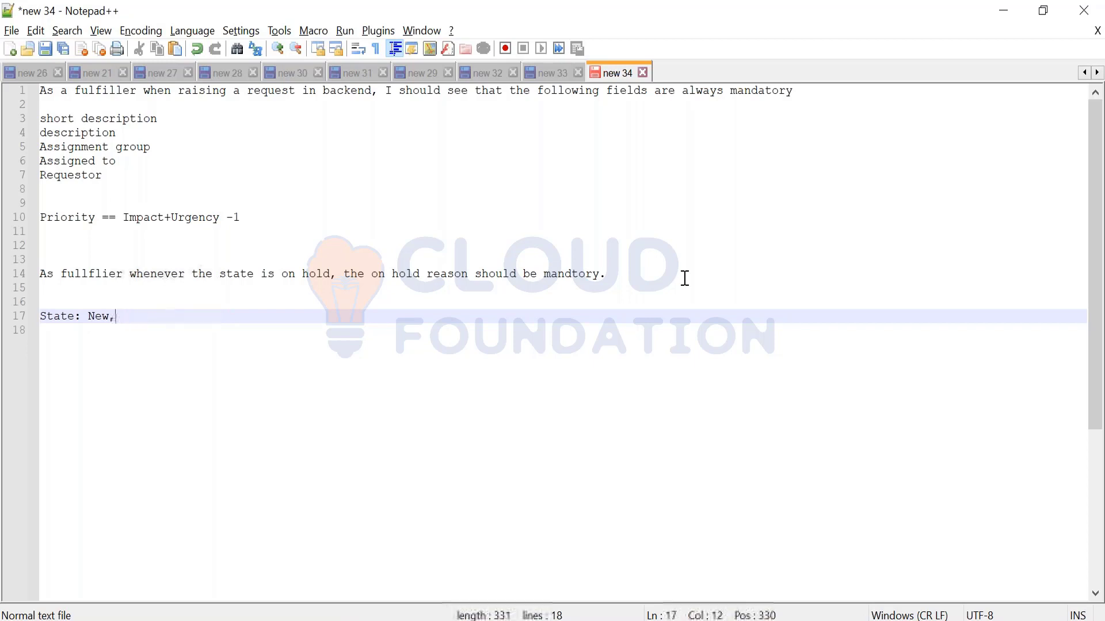
Add "work in progress" and "On hold" after New on the State line, separated by commas
{"action": "type", "text": "w"}
{"action": "key", "text": "BackSpace"}
{"action": "type", "text": "work"}
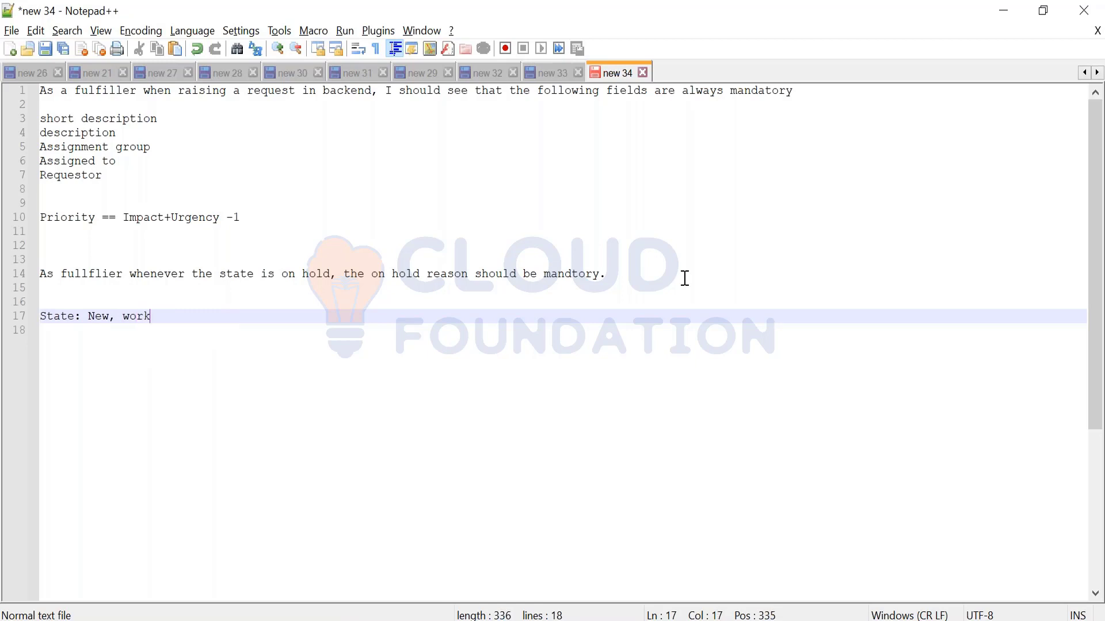
{"action": "type", "text": " ing"}
{"action": "key", "text": "BackSpace"}
{"action": "type", "text": "por"}
{"action": "key", "text": "BackSpace"}
{"action": "key", "text": "BackSpace"}
{"action": "type", "text": "rogress, On hold, "}
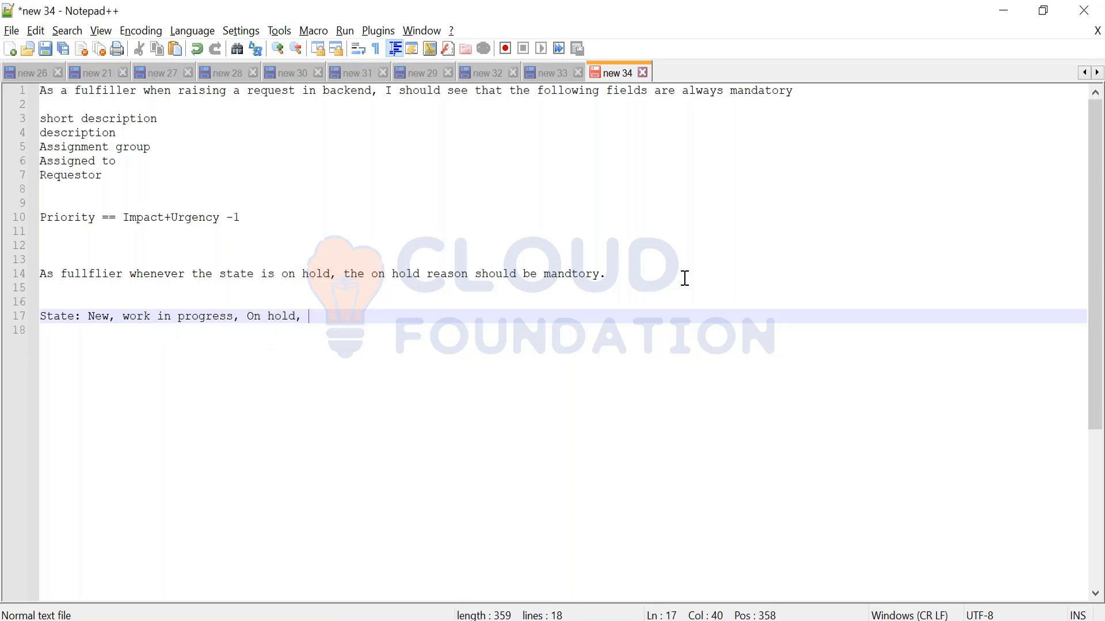
Append Closed as the last state on the State line
{"action": "type", "text": "P"}
{"action": "key", "text": "BackSpace"}
{"action": "type", "text": "CLosed"}
{"action": "key", "text": "BackSpace"}
{"action": "key", "text": "BackSpace"}
{"action": "key", "text": "BackSpace"}
{"action": "key", "text": "BackSpace"}
{"action": "key", "text": "BackSpace"}
{"action": "type", "text": "losed"}
{"action": "key", "text": "alt"}
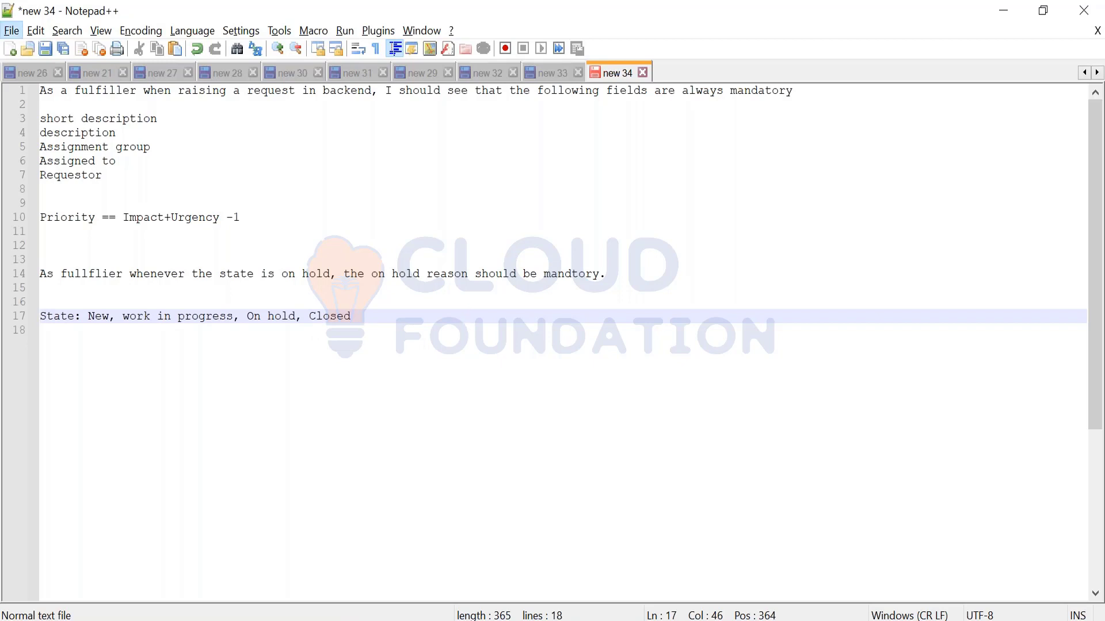
{"action": "key", "text": "space"}
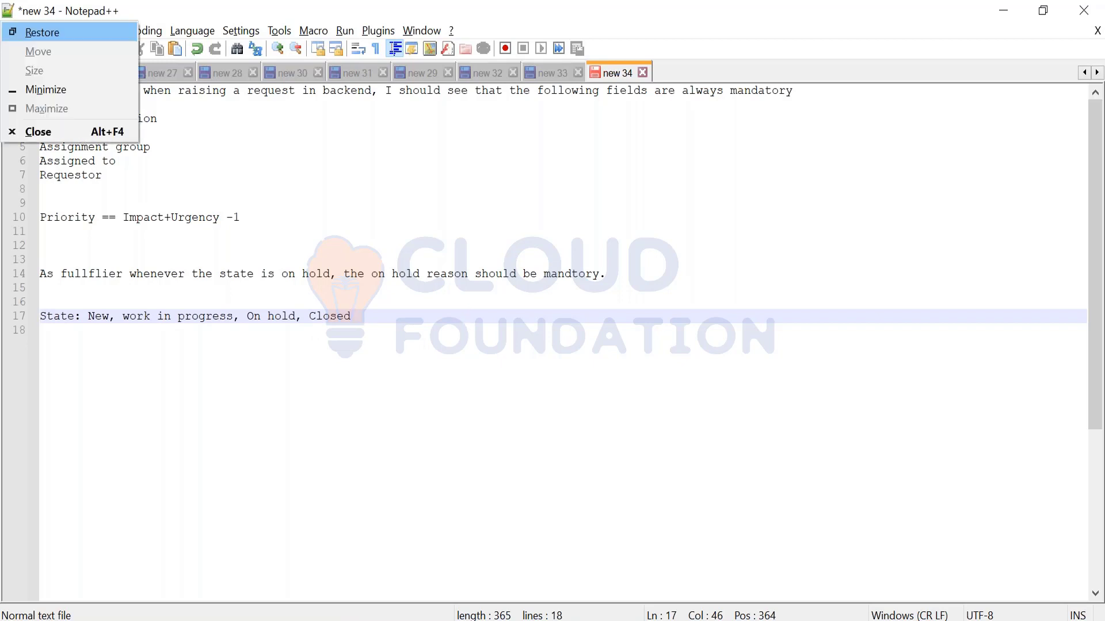
Replace Closed at the end of the State line with "Complete, Cancelled"
{"action": "left_click", "coordinate": [396, 329]}
{"action": "left_click", "coordinate": [380, 321]}
{"action": "key", "text": "BackSpace"}
{"action": "key", "text": "BackSpace"}
{"action": "key", "text": "BackSpace"}
{"action": "key", "text": "BackSpace"}
{"action": "key", "text": "BackSpace"}
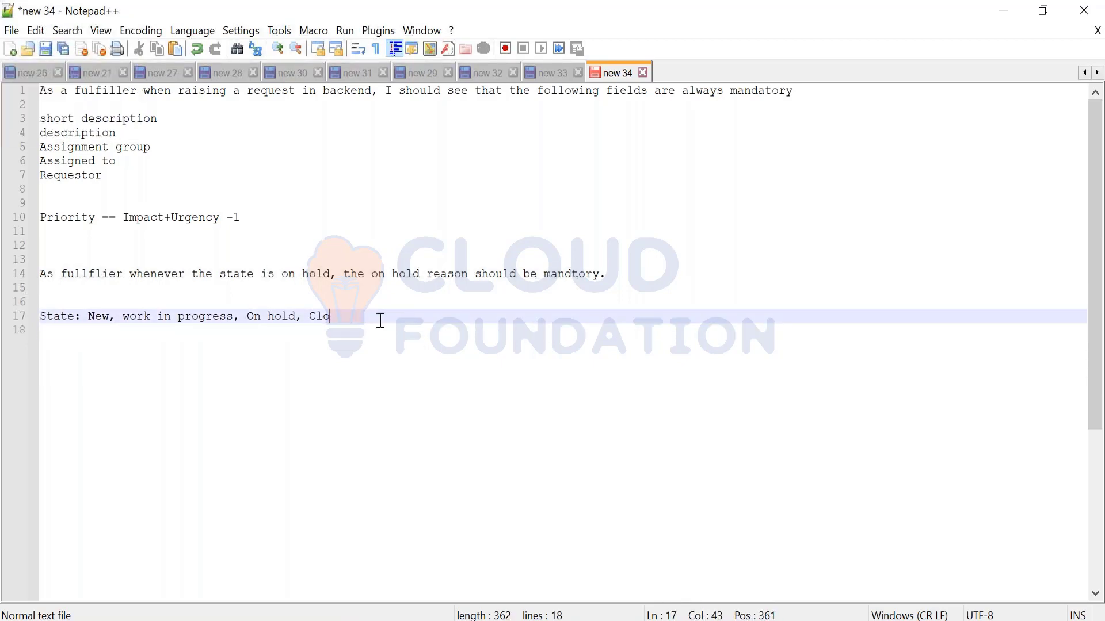
{"action": "type", "text": "omplete, Canc"}
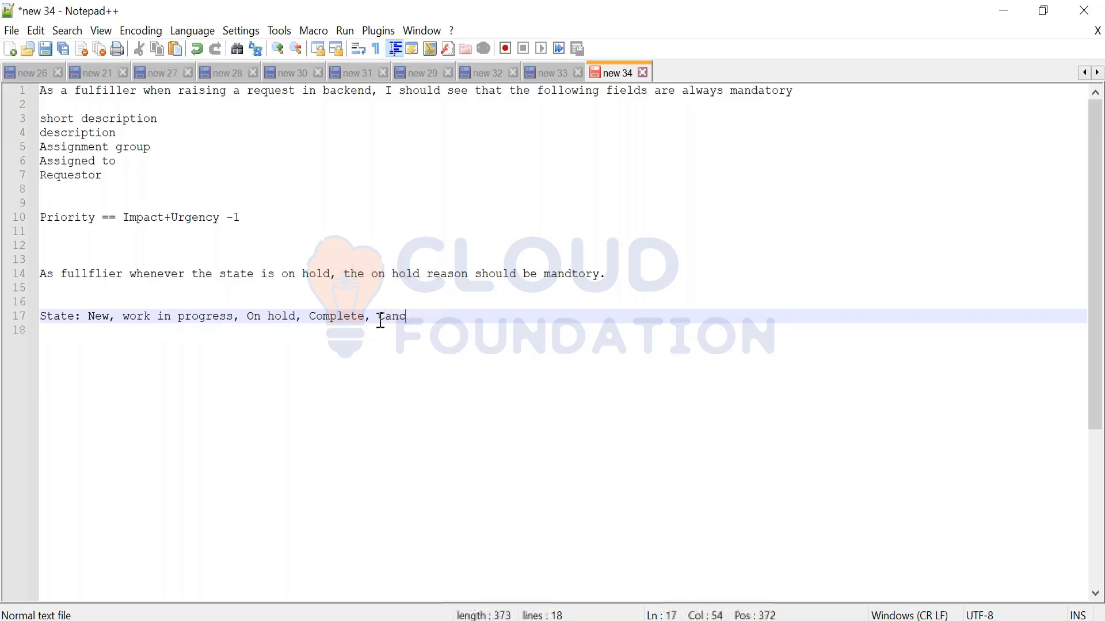
{"action": "type", "text": "elled"}
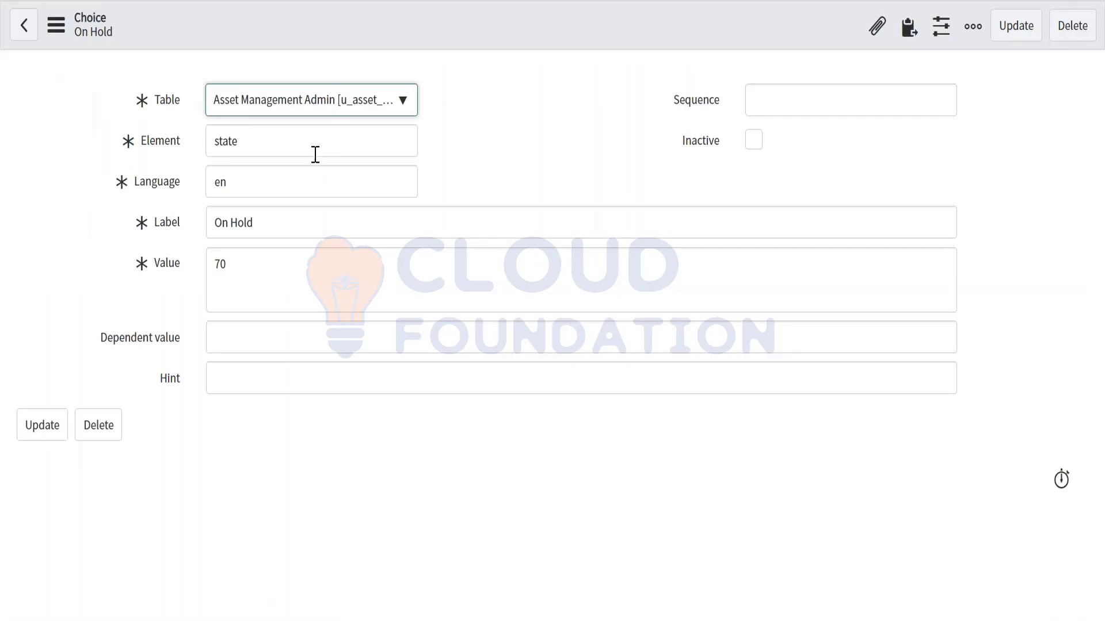
Switch back to the On Hold choice in ServiceNow, check the noted state order, and set both Value and Sequence to 30
{"action": "left_click", "coordinate": [315, 153]}
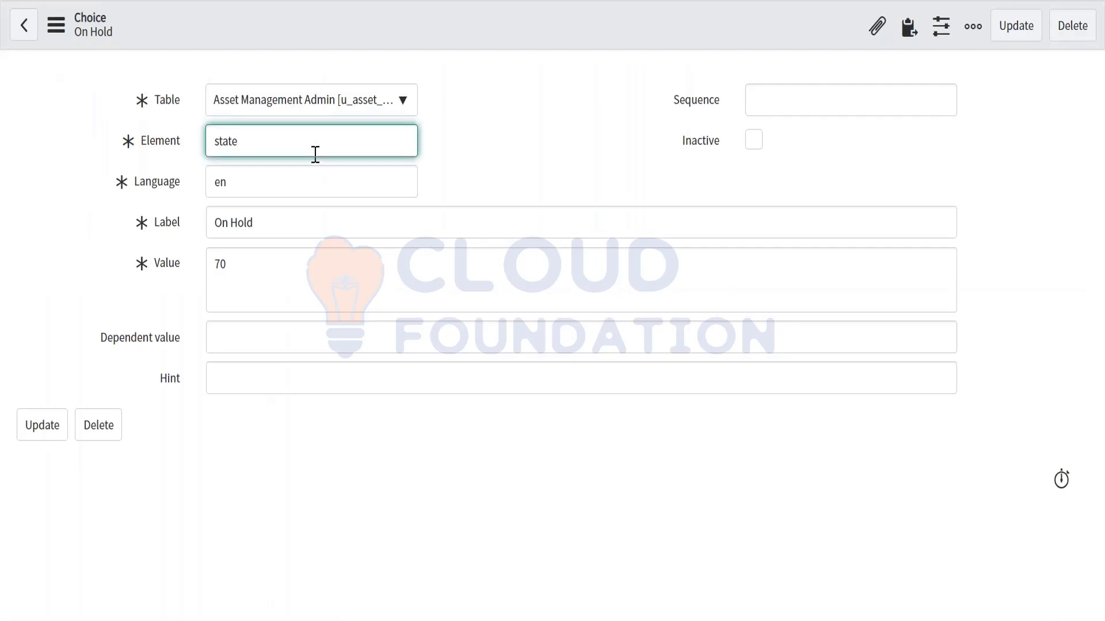
{"action": "left_click", "coordinate": [250, 259]}
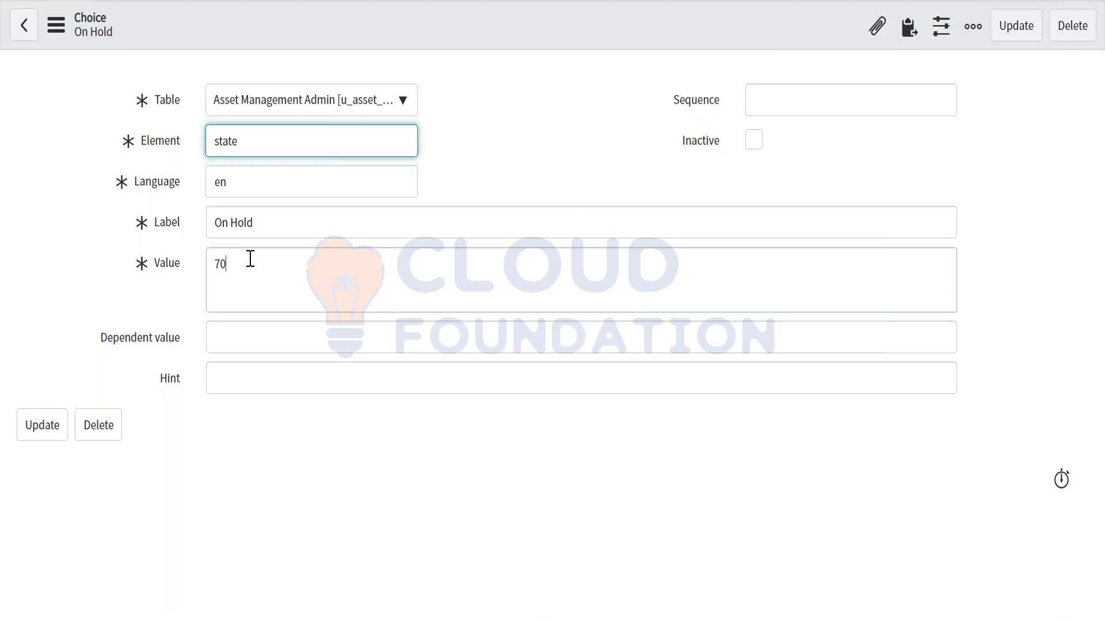
{"action": "key", "text": "alt+Tab"}
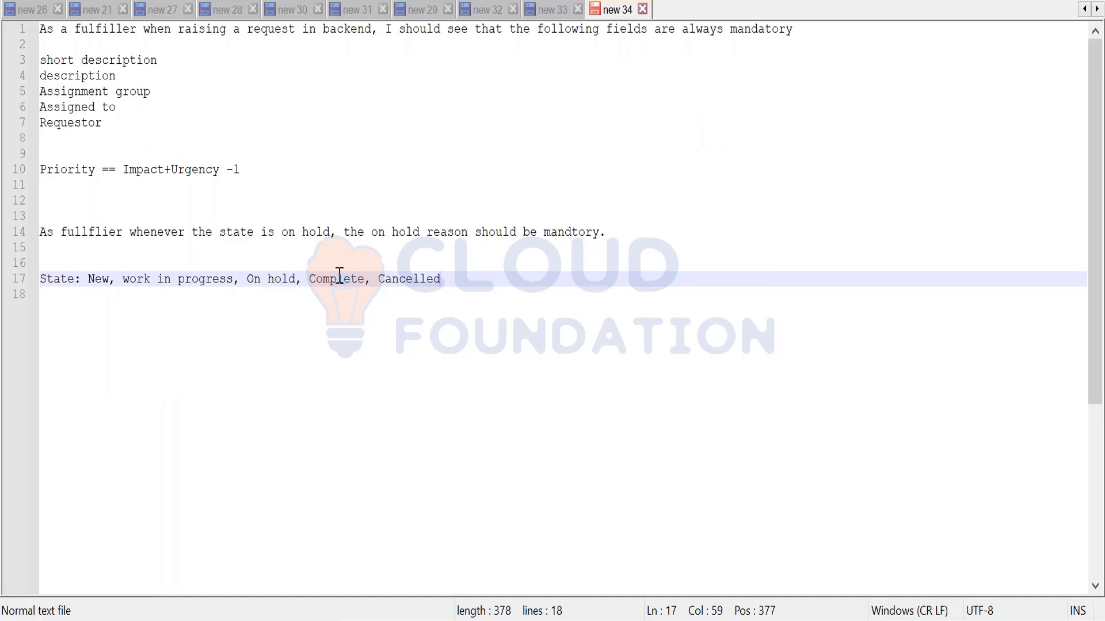
{"action": "key", "text": "alt+Tab"}
{"action": "key", "text": "BackSpace"}
{"action": "key", "text": "BackSpace"}
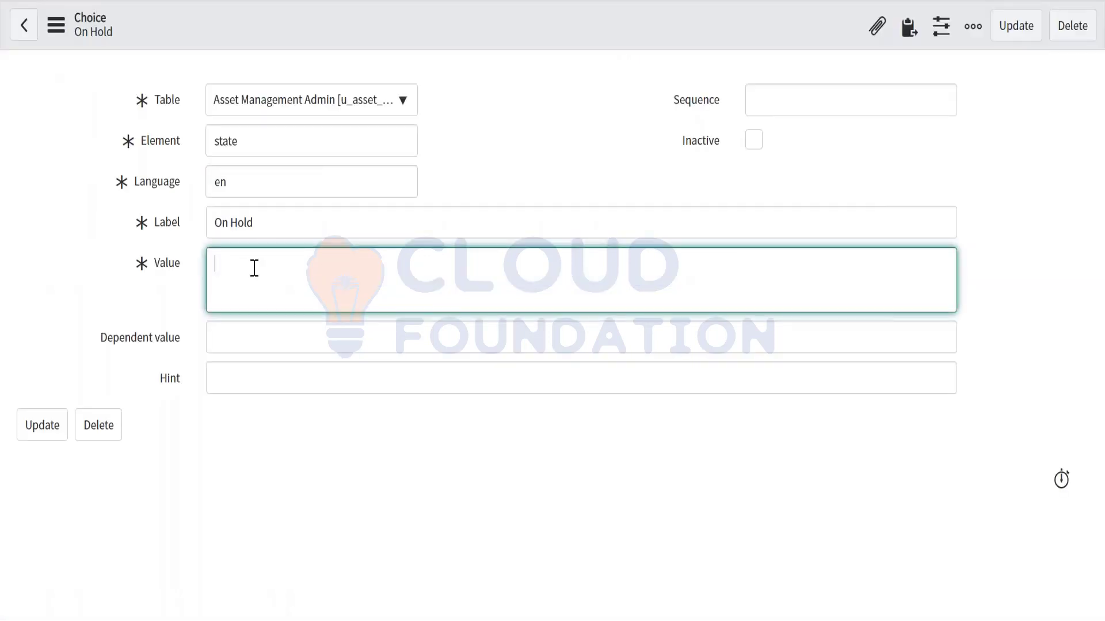
{"action": "type", "text": "30"}
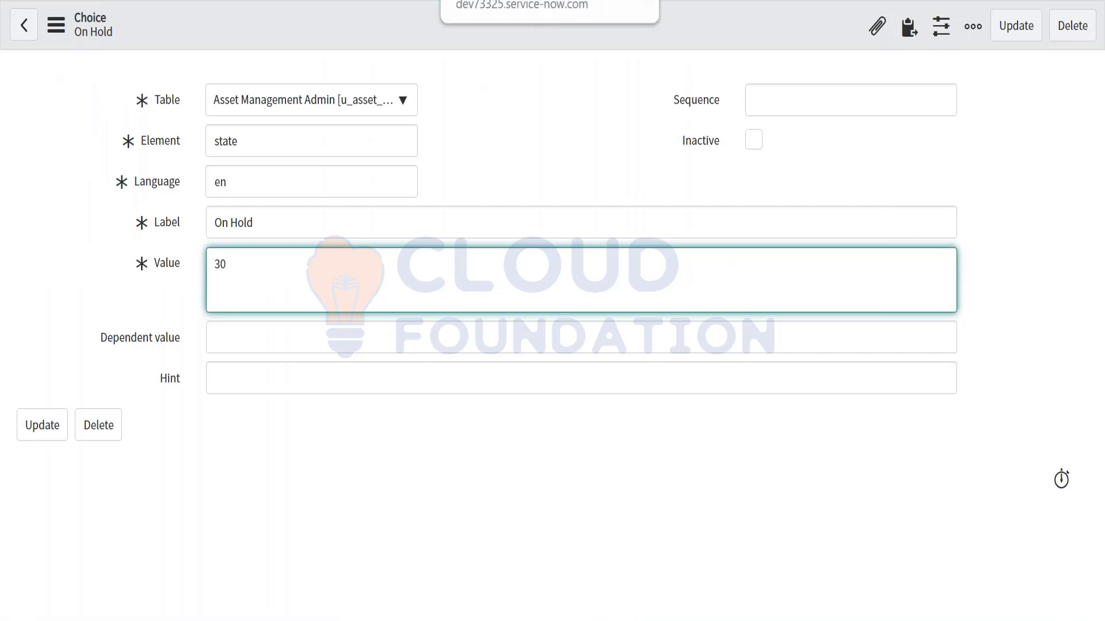
{"action": "left_click", "coordinate": [760, 95]}
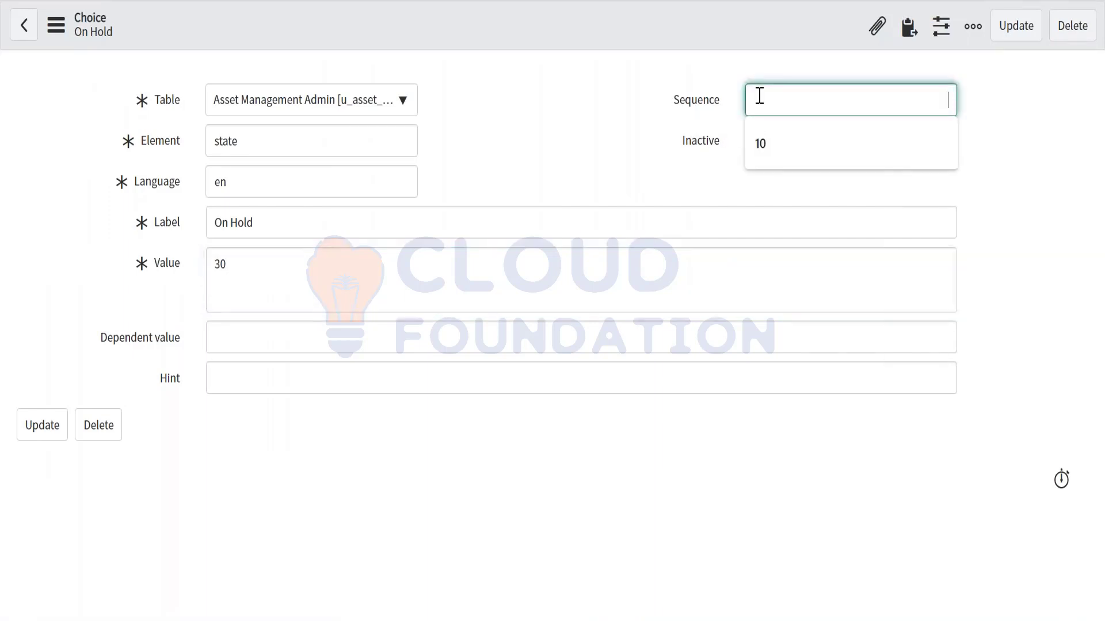
{"action": "type", "text": "30"}
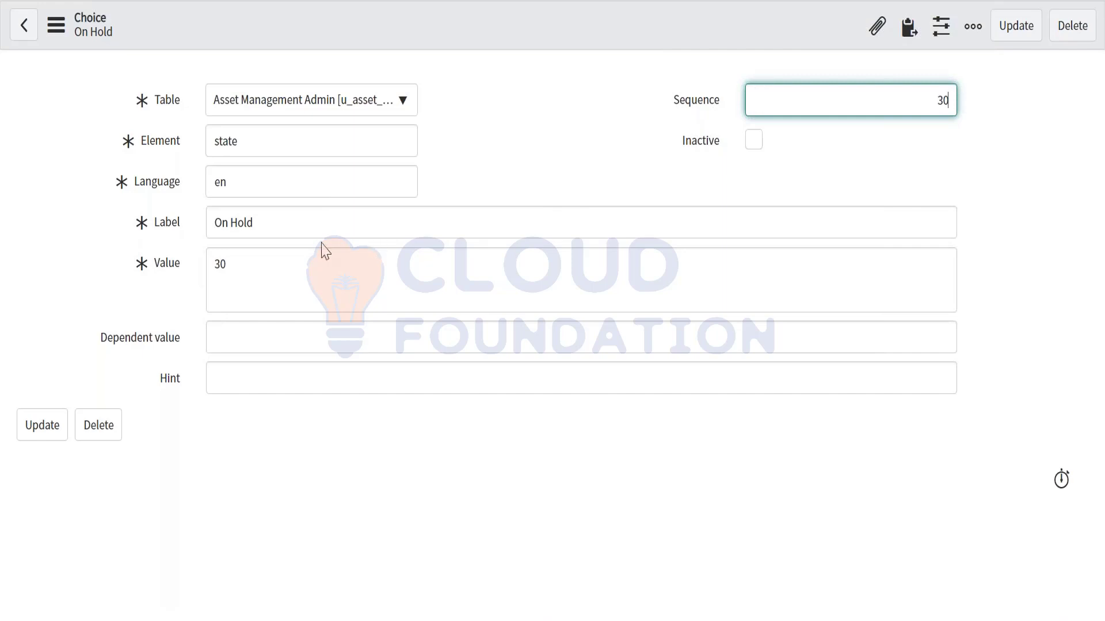
Set the On Hold choice's Value to 3
{"action": "left_click", "coordinate": [247, 268]}
{"action": "key", "text": "BackSpace"}
{"action": "key", "text": "BackSpace"}
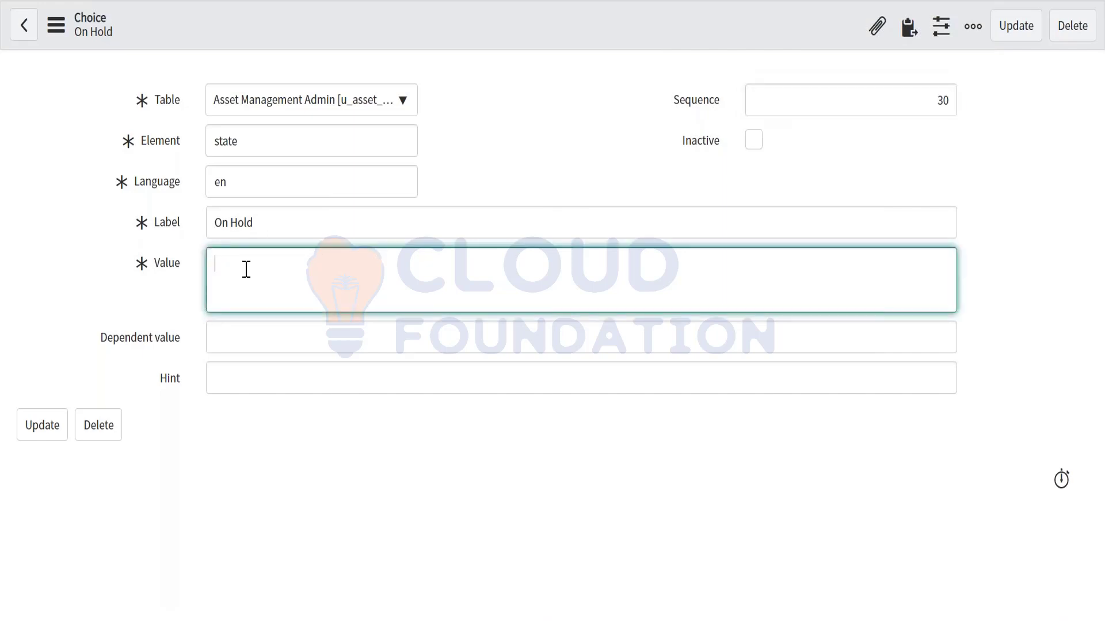
{"action": "type", "text": "3"}
{"action": "right_click", "coordinate": [474, 0]}
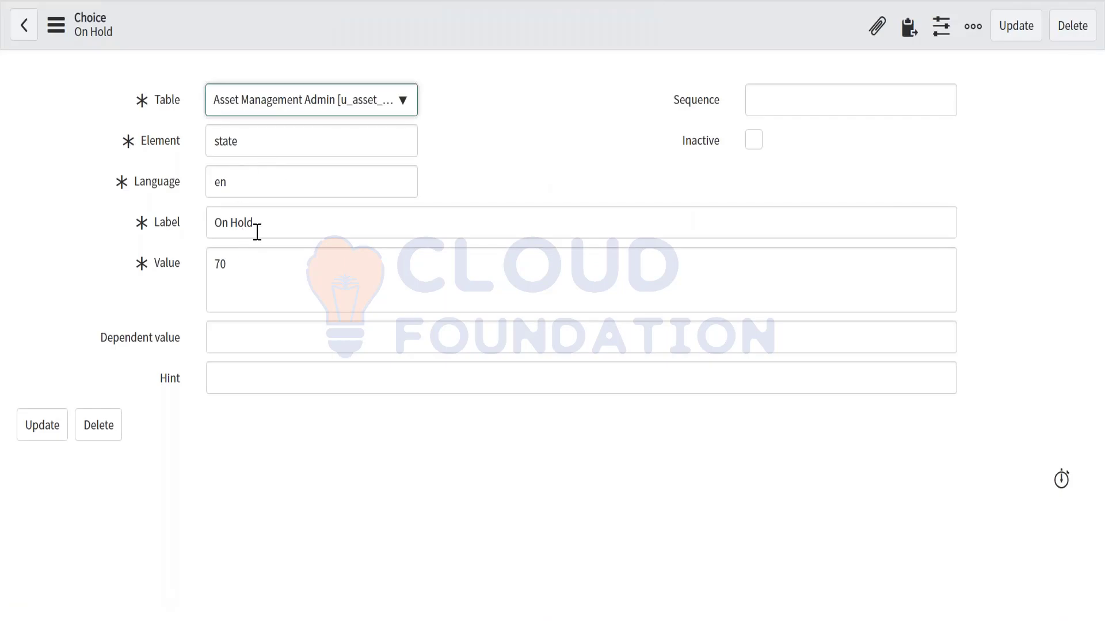
Replace the On Hold choice's label with New
{"action": "left_click", "coordinate": [257, 232]}
{"action": "key", "text": "BackSpace"}
{"action": "key", "text": "BackSpace"}
{"action": "key", "text": "BackSpace"}
{"action": "key", "text": "BackSpace"}
{"action": "key", "text": "BackSpace"}
{"action": "key", "text": "BackSpace"}
{"action": "key", "text": "BackSpace"}
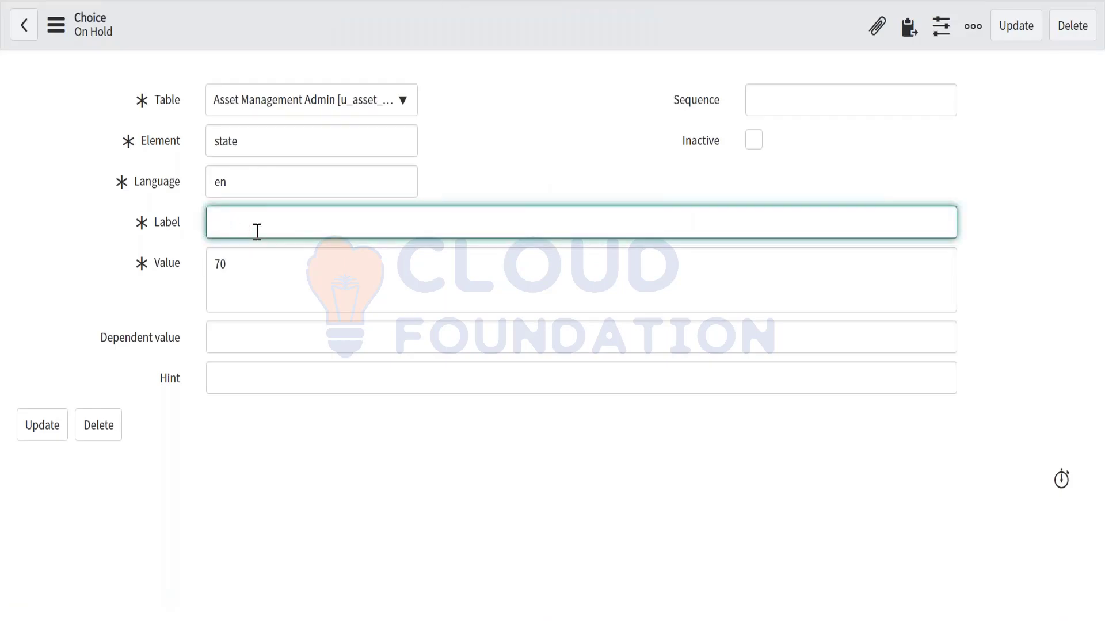
{"action": "type", "text": "New"}
Set the New choice's Value to 1 and Sequence to 10, and save the record
{"action": "left_click", "coordinate": [246, 275]}
{"action": "key", "text": "BackSpace"}
{"action": "key", "text": "BackSpace"}
{"action": "type", "text": "1"}
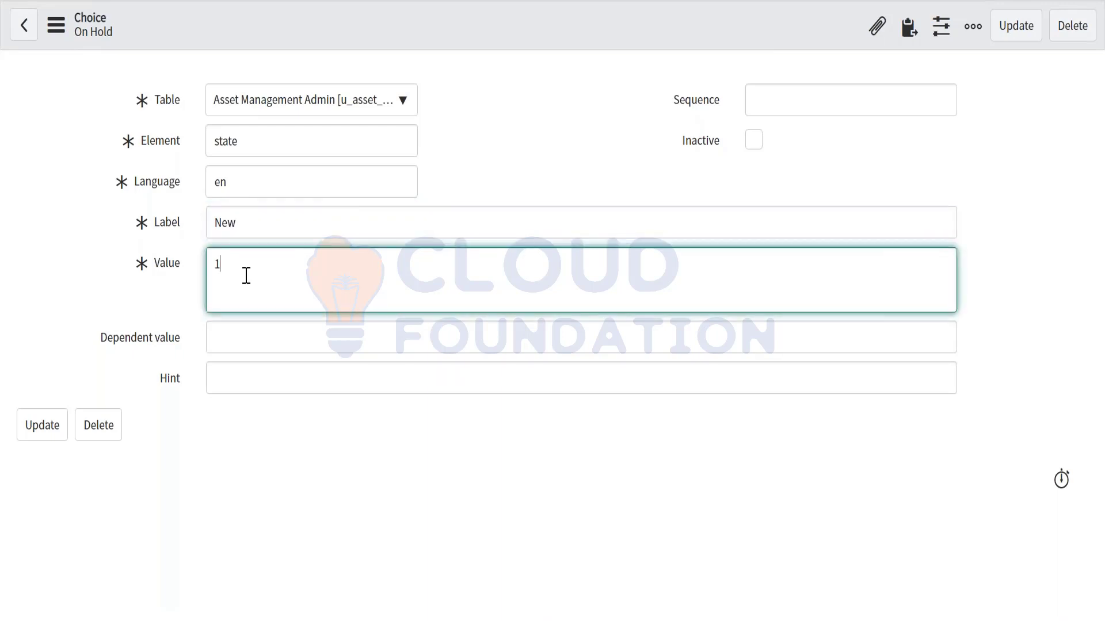
{"action": "left_click", "coordinate": [836, 111]}
{"action": "type", "text": "10"}
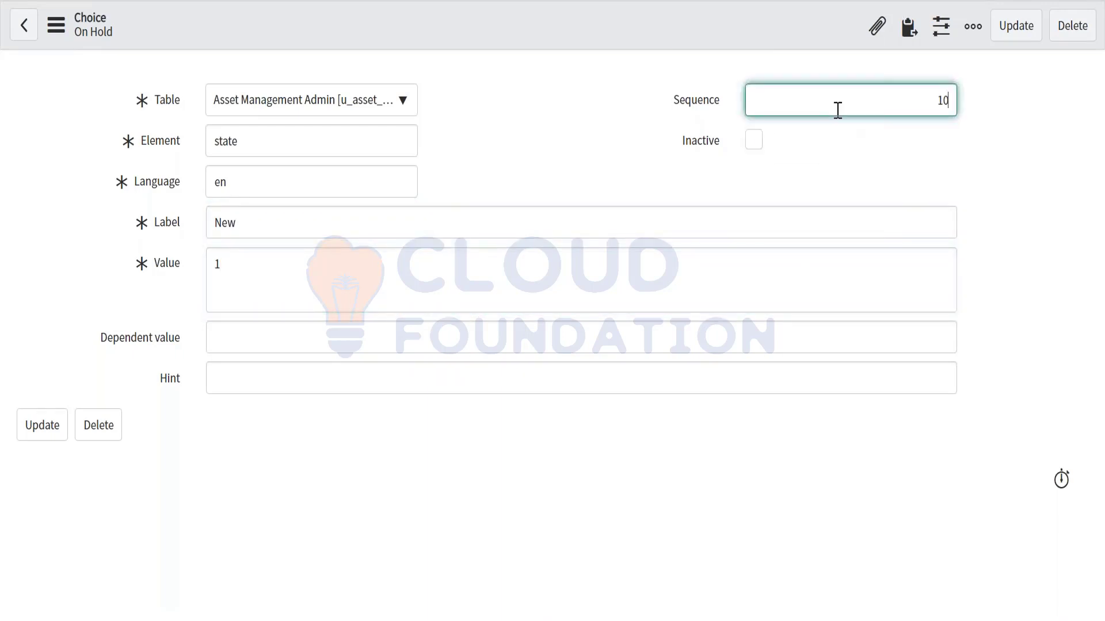
{"action": "right_click", "coordinate": [531, 22]}
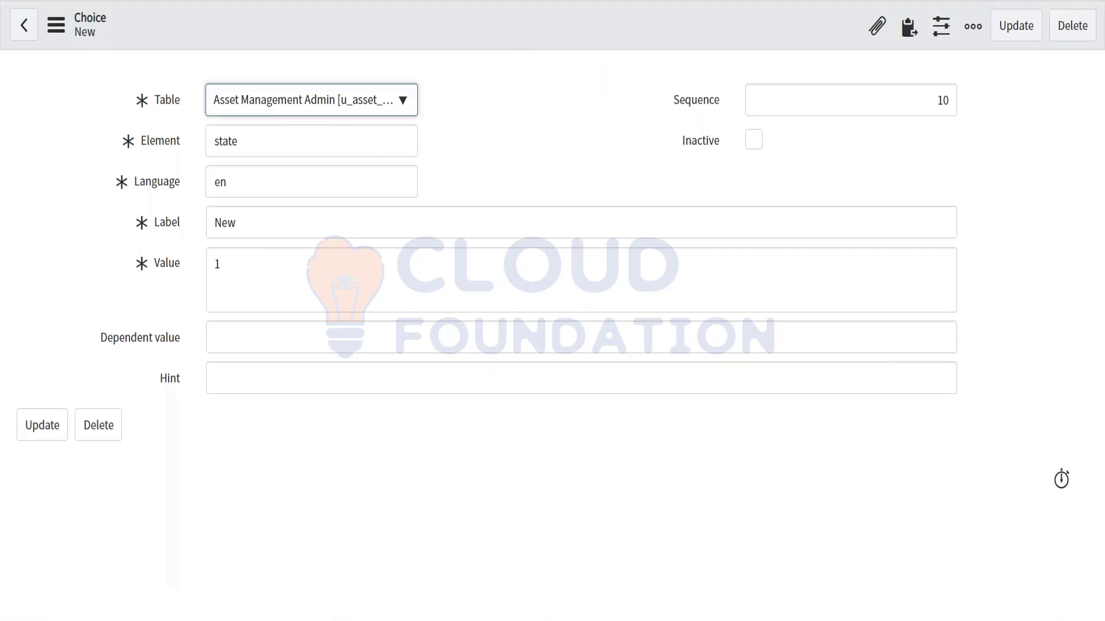
Change the choice's label to Work In Progress, its Value to 2 and its Sequence to 20, and save it
{"action": "left_click", "coordinate": [261, 234]}
{"action": "left_click_drag", "start_coordinate": [208, 223], "coordinate": [244, 227]}
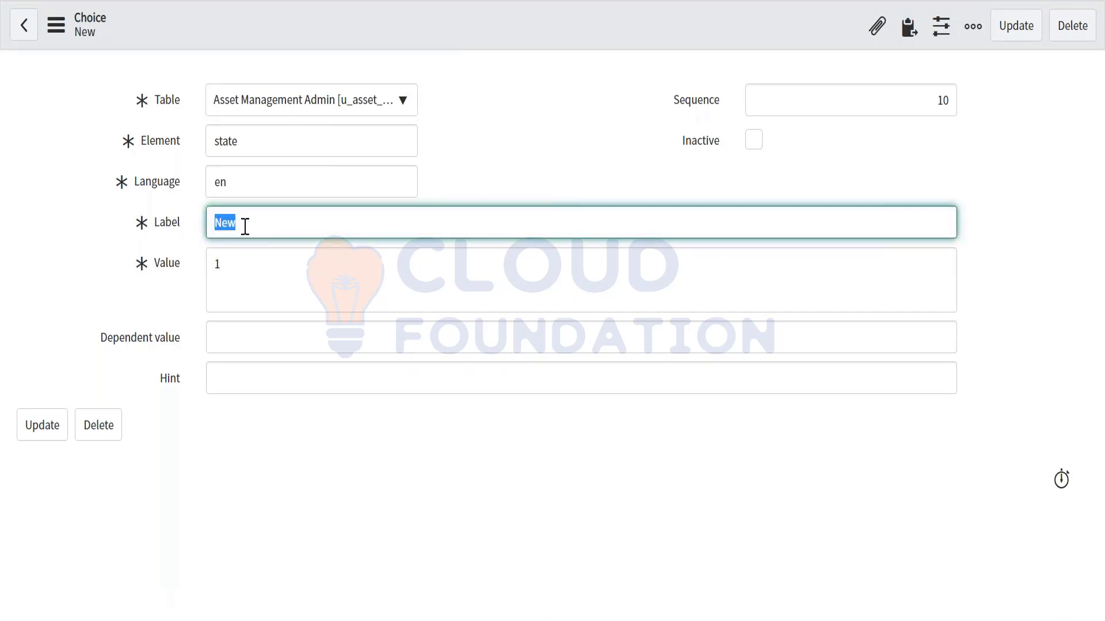
{"action": "type", "text": "Work In Progress"}
{"action": "left_click", "coordinate": [257, 285]}
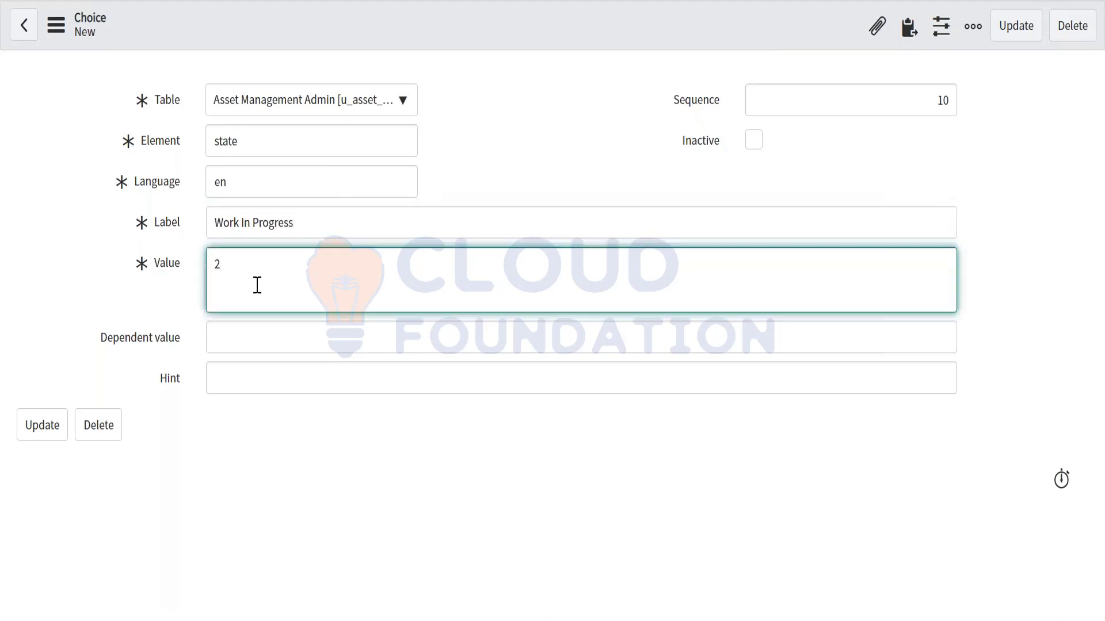
{"action": "left_click", "coordinate": [843, 102]}
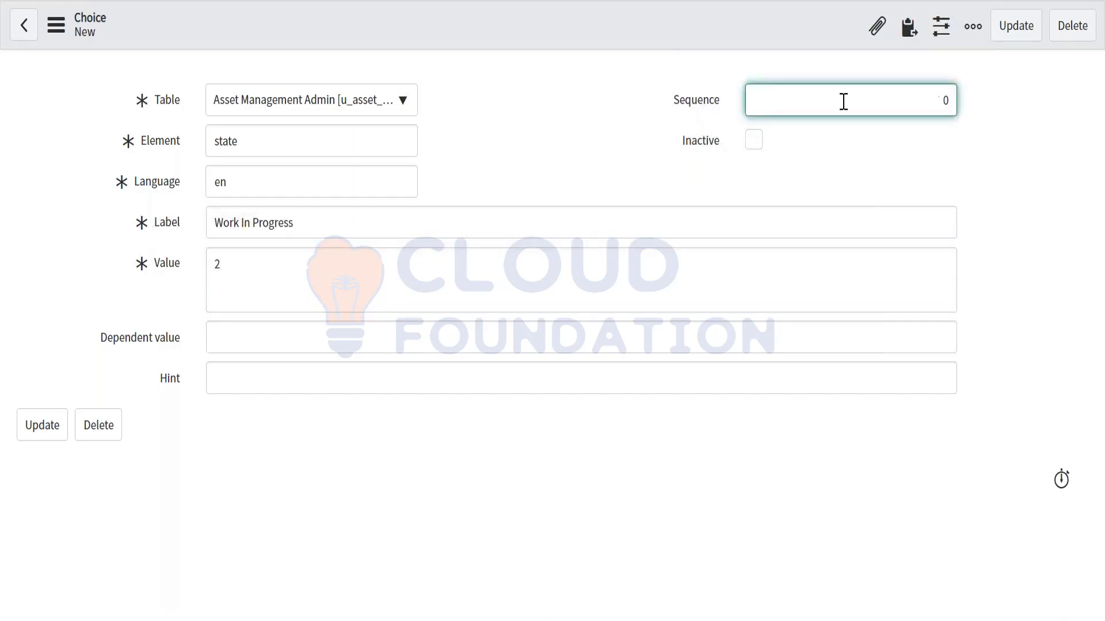
{"action": "right_click", "coordinate": [683, 30]}
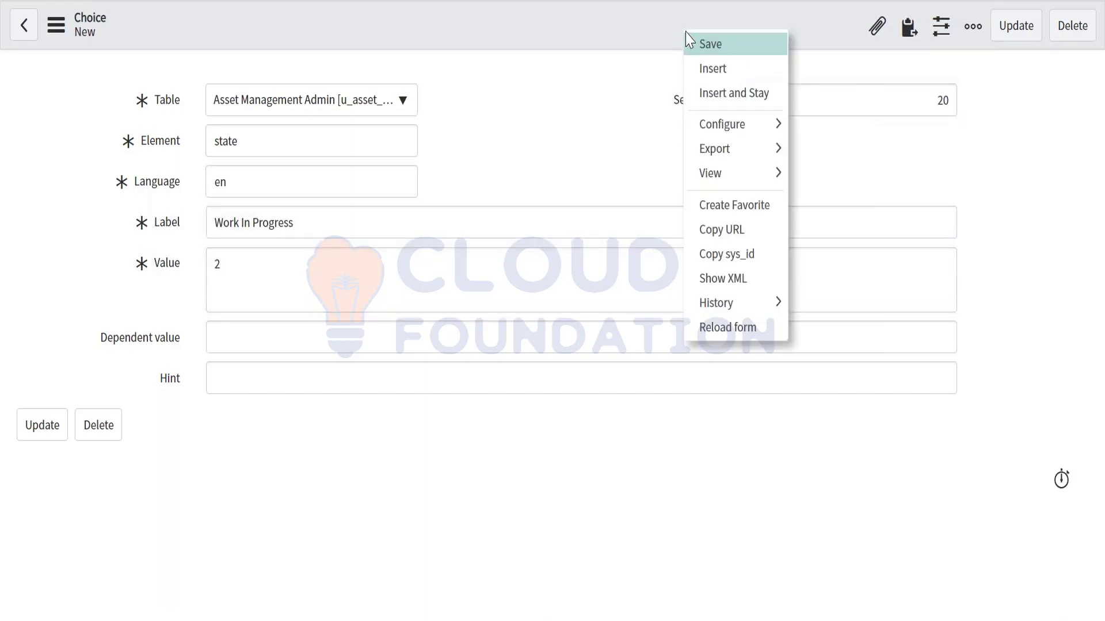
{"action": "left_click", "coordinate": [701, 45]}
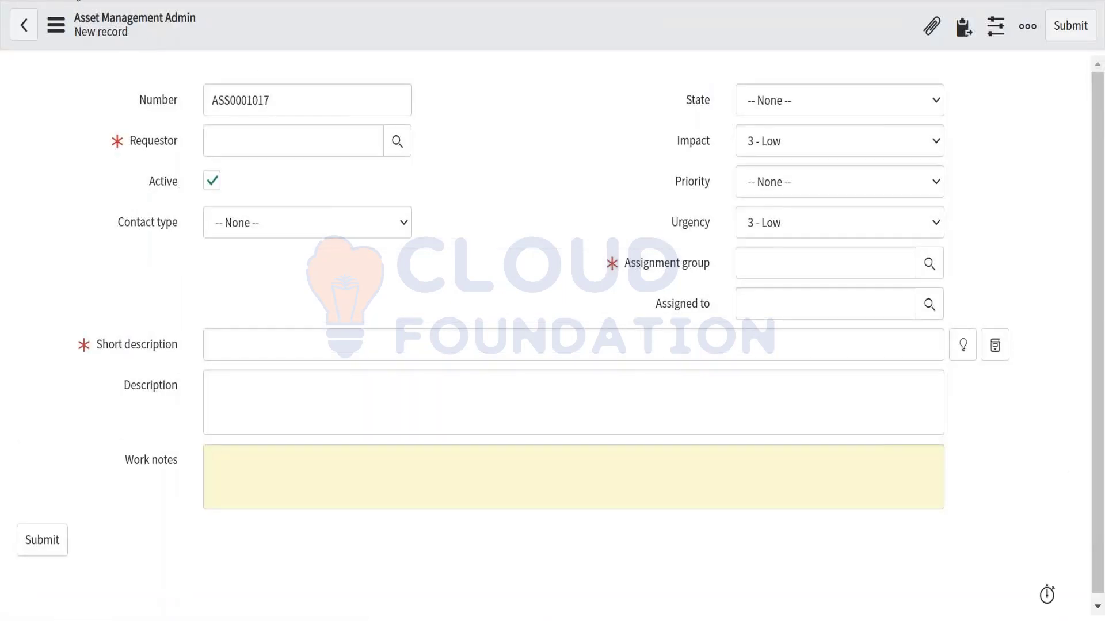
Check the State options offered on the new Asset Management Admin record
{"action": "left_click", "coordinate": [808, 115]}
{"action": "left_click", "coordinate": [756, 104]}
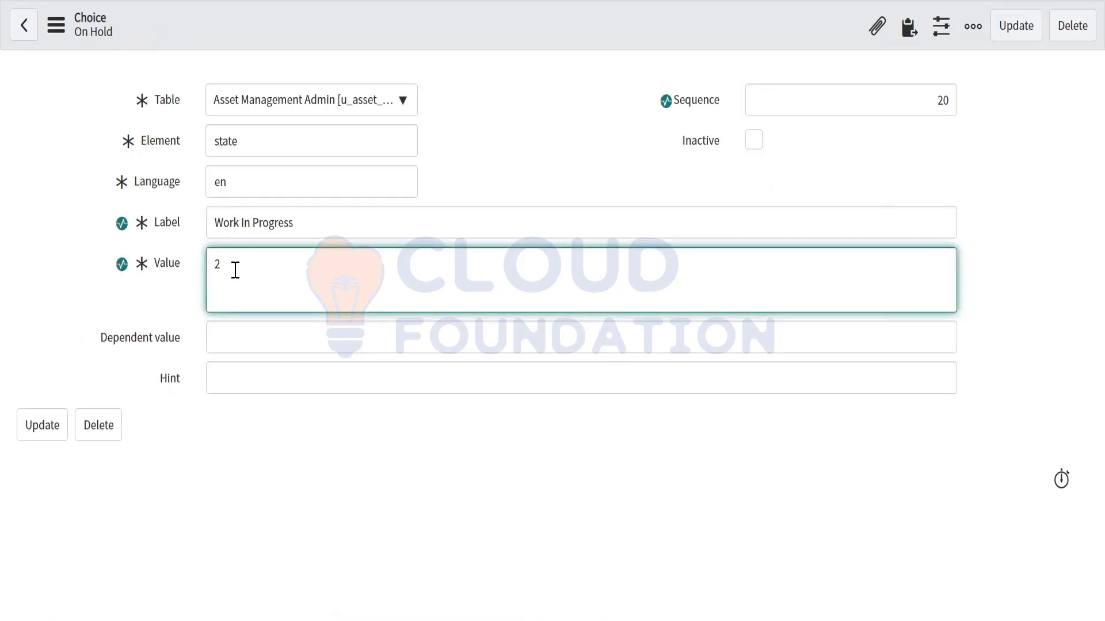
Review the Work In Progress choice record and leave its edited form, discarding the unsaved changes
{"action": "left_click_drag", "start_coordinate": [587, 188], "coordinate": [380, 5]}
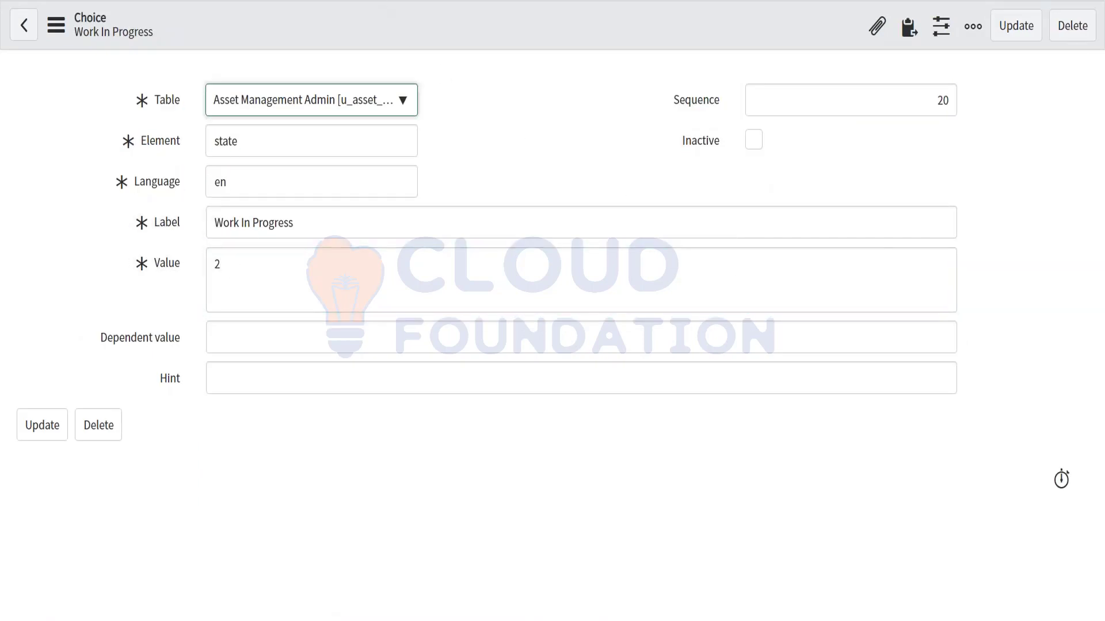
{"action": "left_click", "coordinate": [259, 258]}
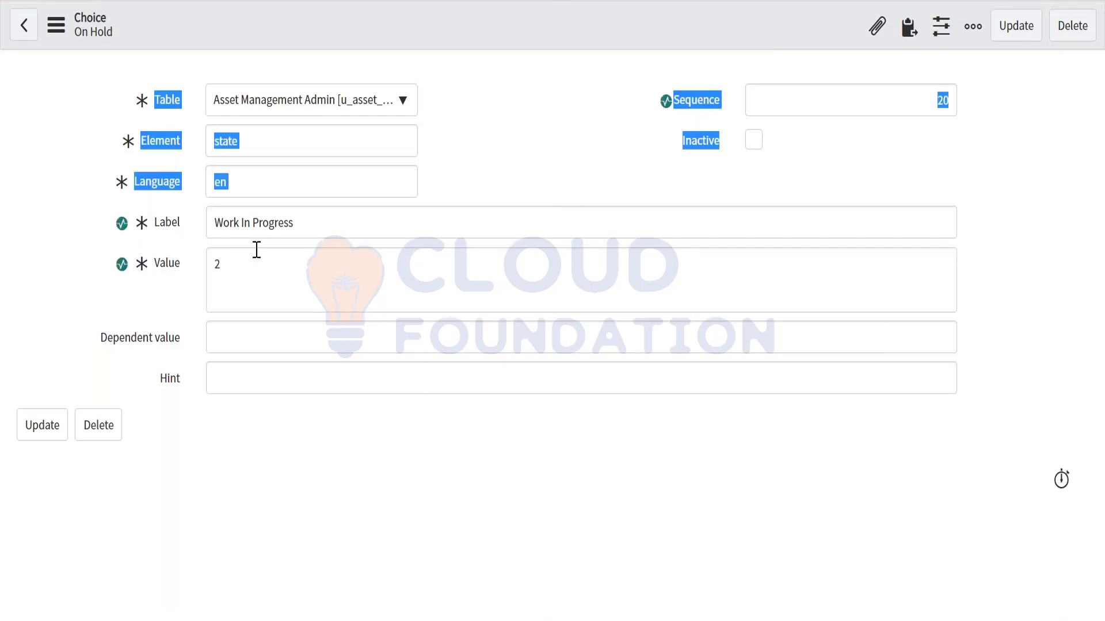
{"action": "left_click", "coordinate": [257, 250]}
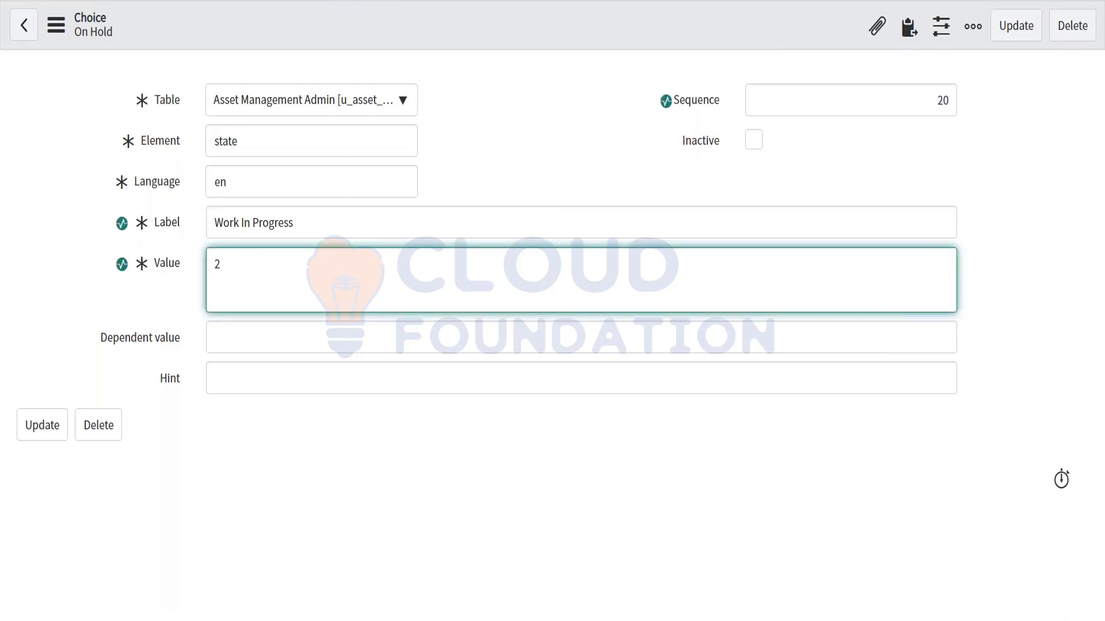
{"action": "left_click", "coordinate": [544, 0]}
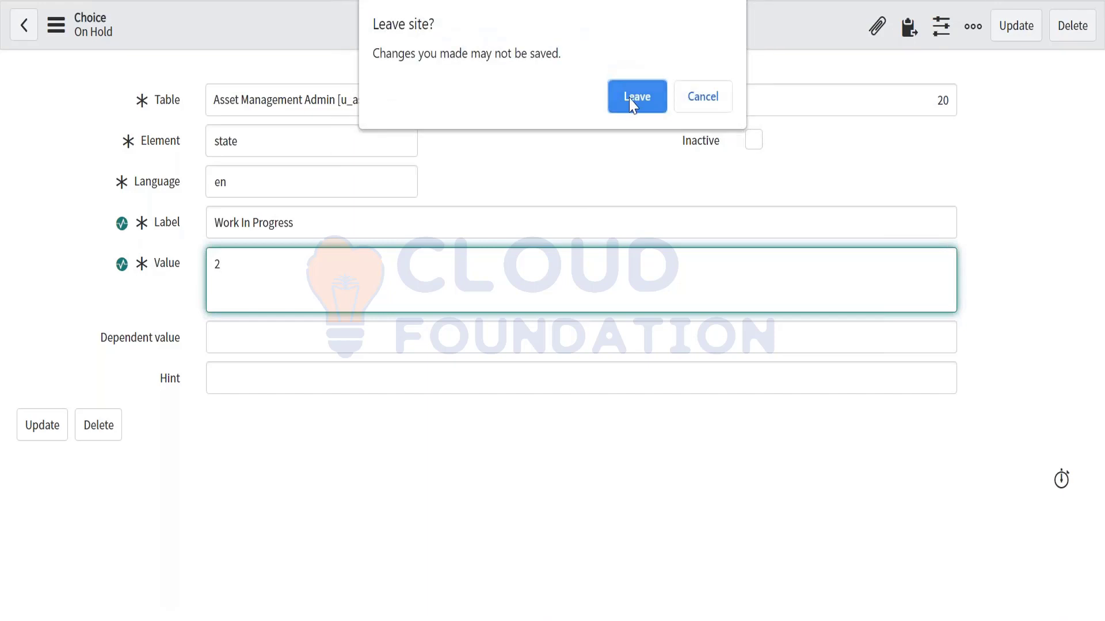
{"action": "left_click", "coordinate": [635, 98]}
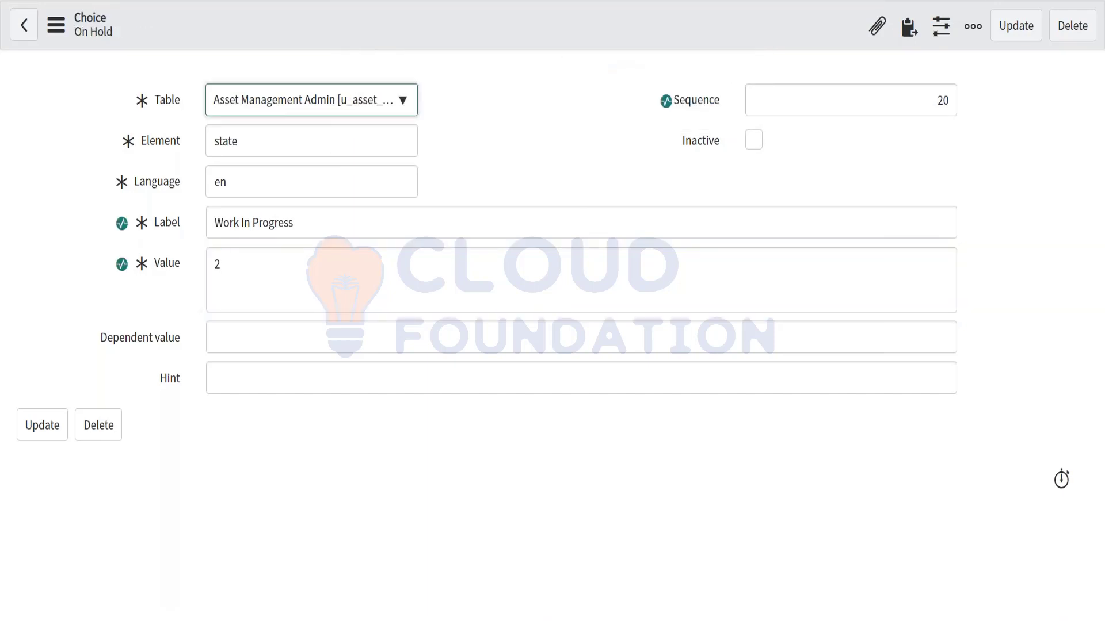
{"action": "left_click", "coordinate": [282, 269]}
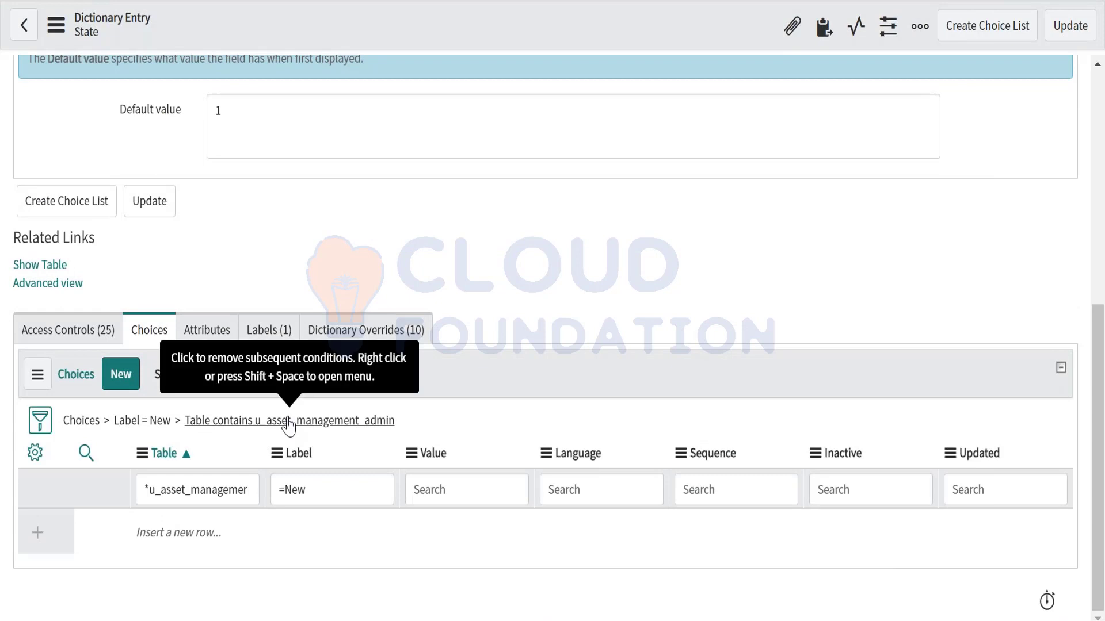
Remove the Label = New condition from the State entry's Choices list, keeping the u_asset_management_admin table condition
{"action": "left_click", "coordinate": [40, 420]}
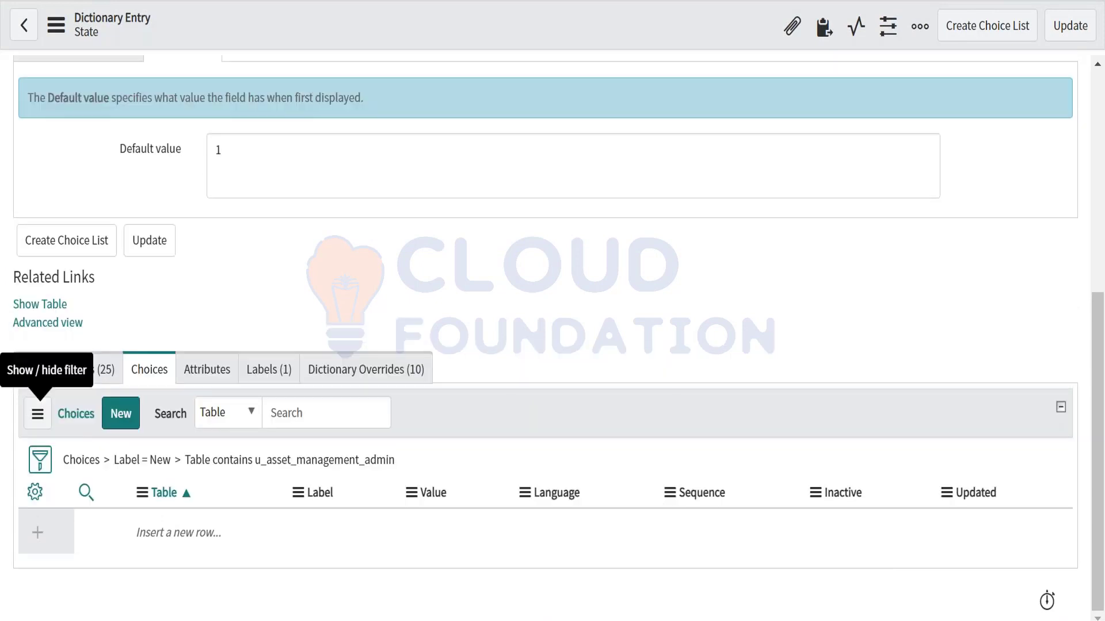
{"action": "left_click", "coordinate": [105, 465]}
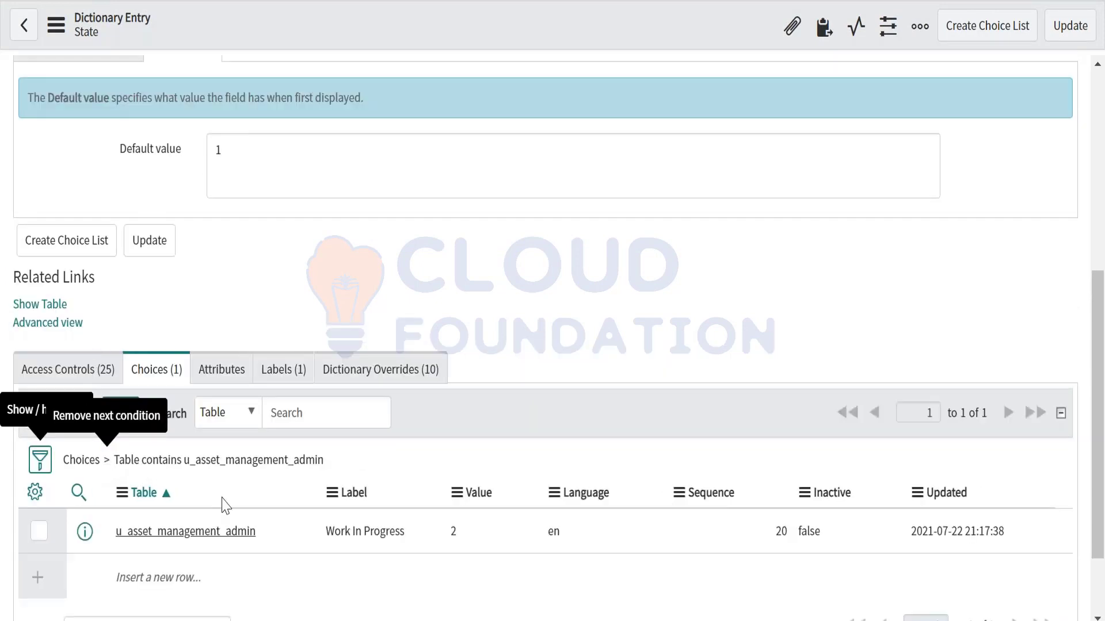
{"action": "scroll", "coordinate": [106, 465], "scroll_direction": "down", "scroll_amount": 2}
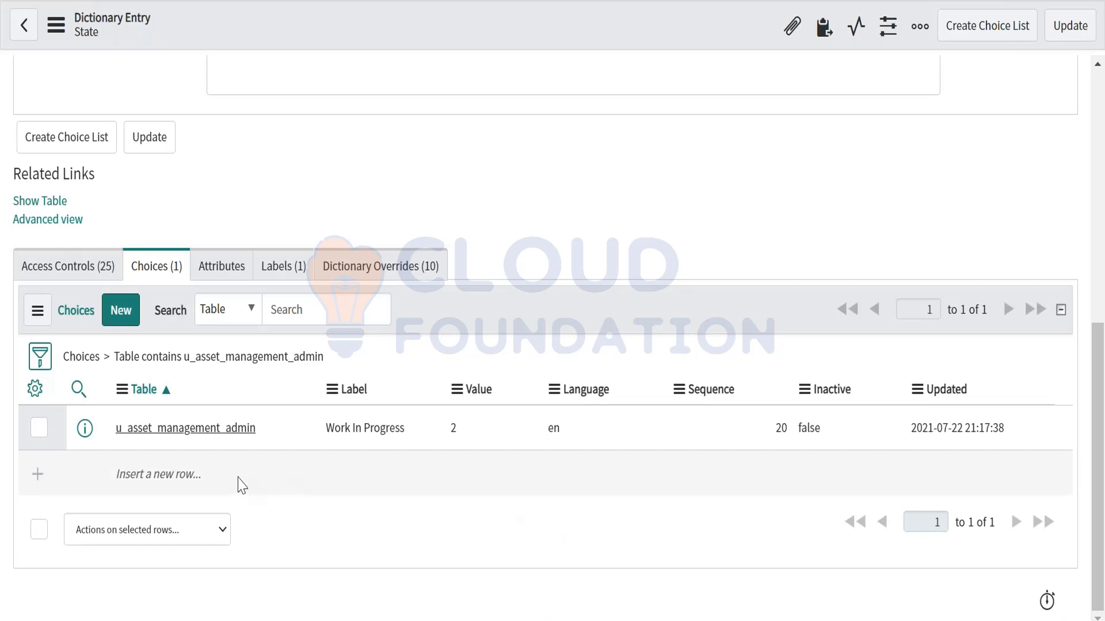
{"action": "left_click", "coordinate": [165, 478]}
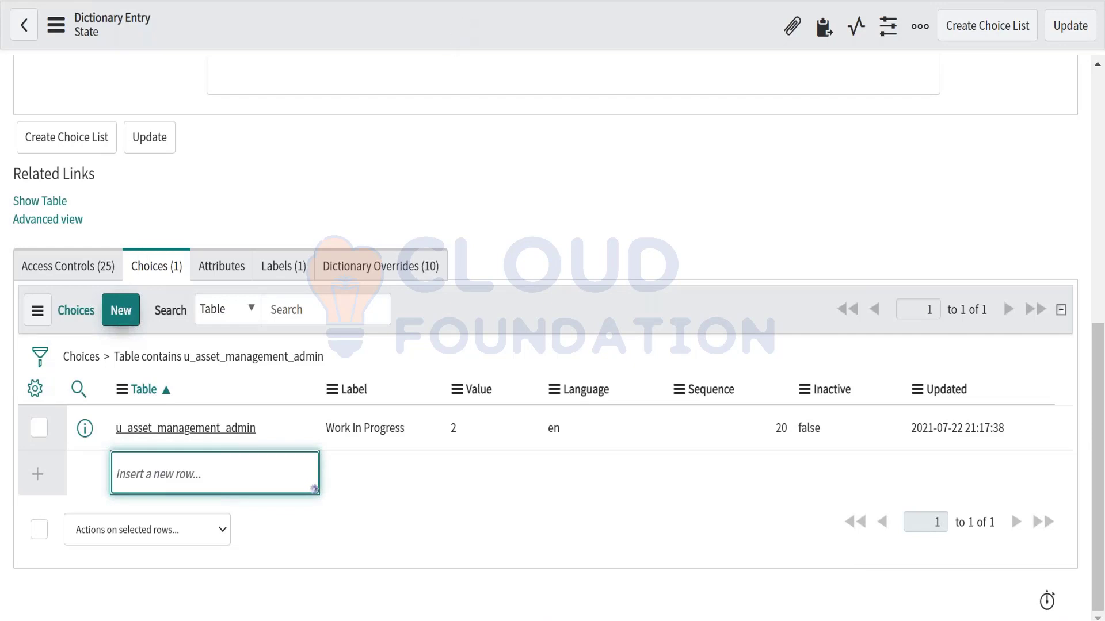
{"action": "right_click", "coordinate": [429, 1]}
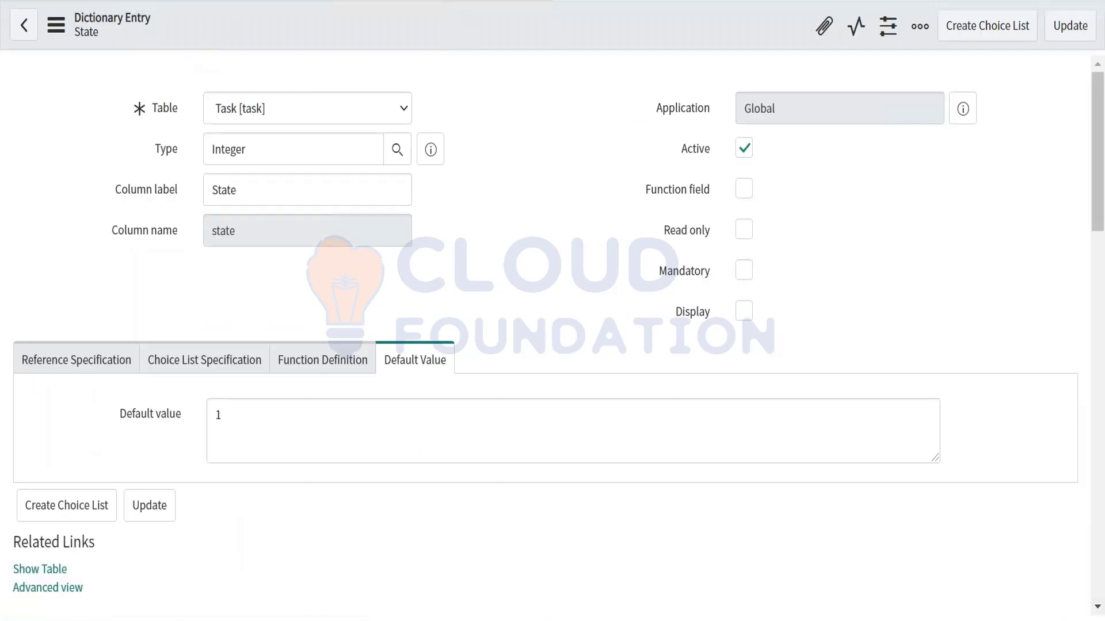
{"action": "scroll", "coordinate": [552, 345], "scroll_direction": "down", "scroll_amount": 3}
{"action": "scroll", "coordinate": [178, 216], "scroll_direction": "down", "scroll_amount": 4}
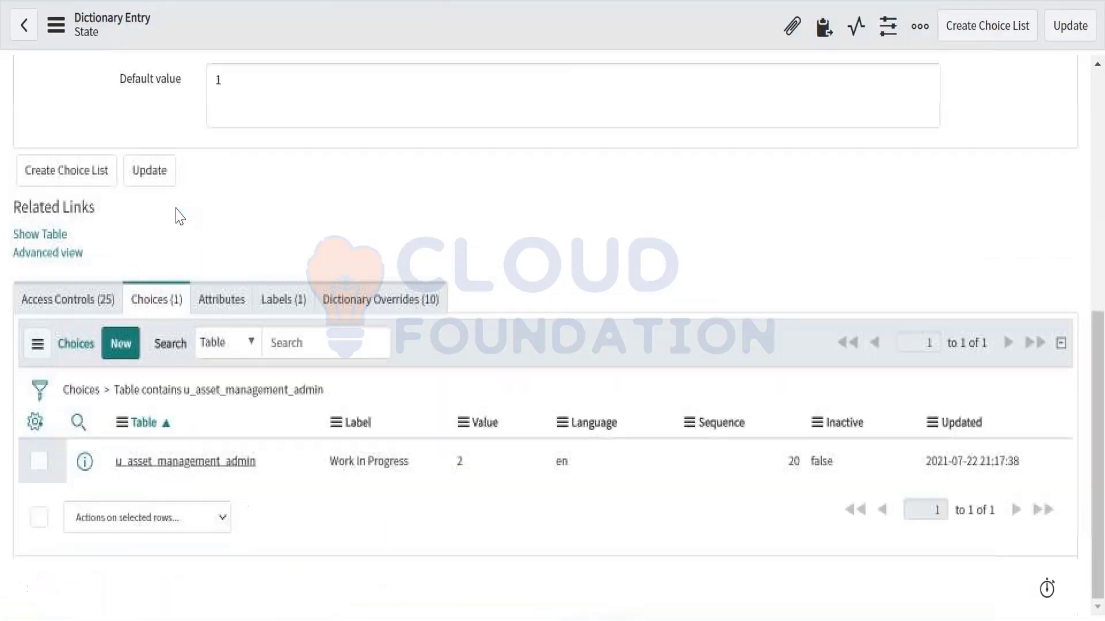
{"action": "left_click", "coordinate": [119, 346]}
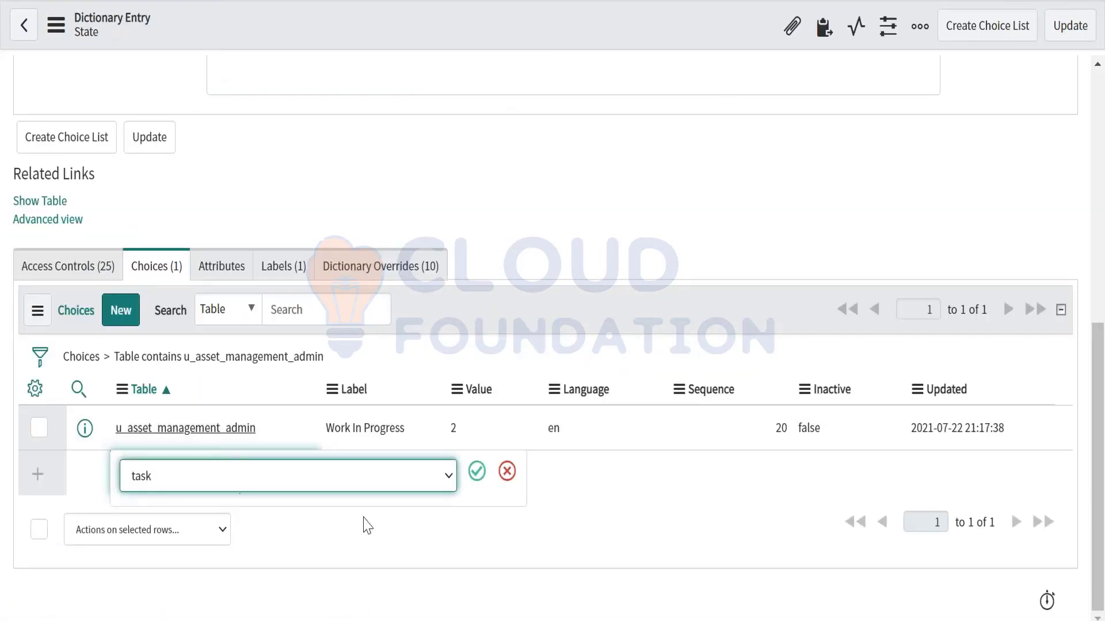
{"action": "left_click", "coordinate": [509, 474]}
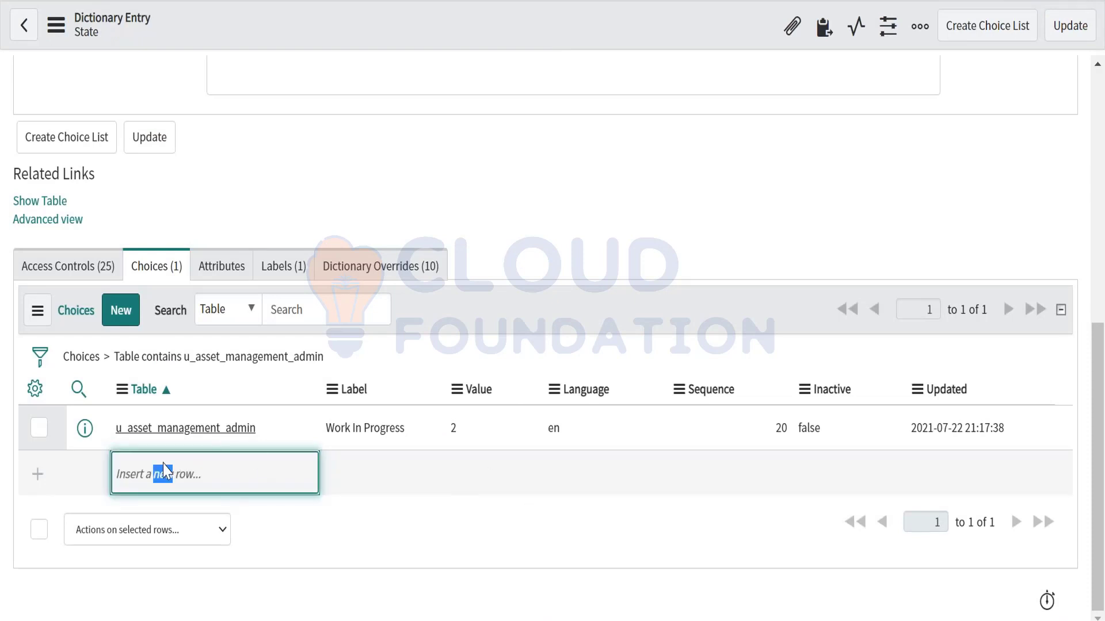
Insert a new row in the State entry's Choices list with u_asset_management_admin as its Table
{"action": "left_click_drag", "start_coordinate": [257, 429], "coordinate": [89, 429]}
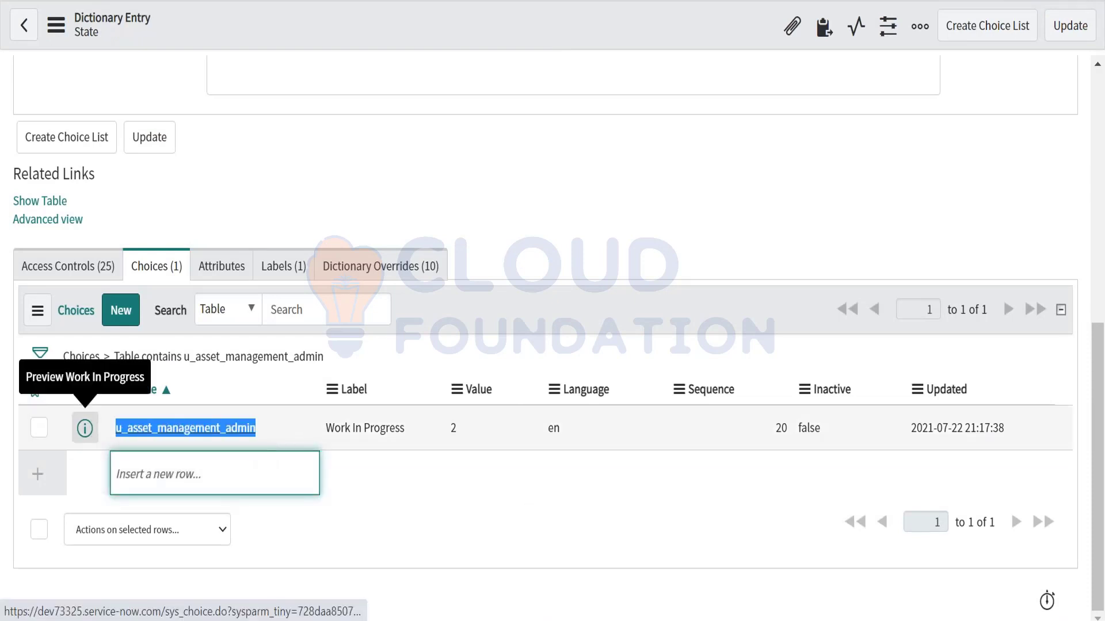
{"action": "left_click", "coordinate": [161, 490]}
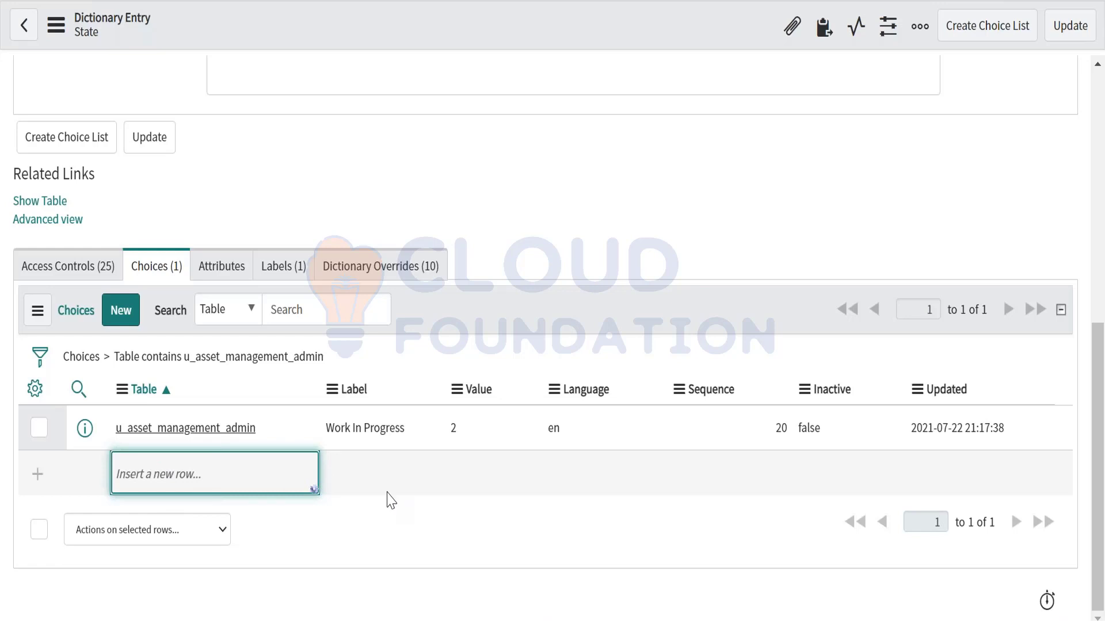
{"action": "left_click", "coordinate": [200, 488]}
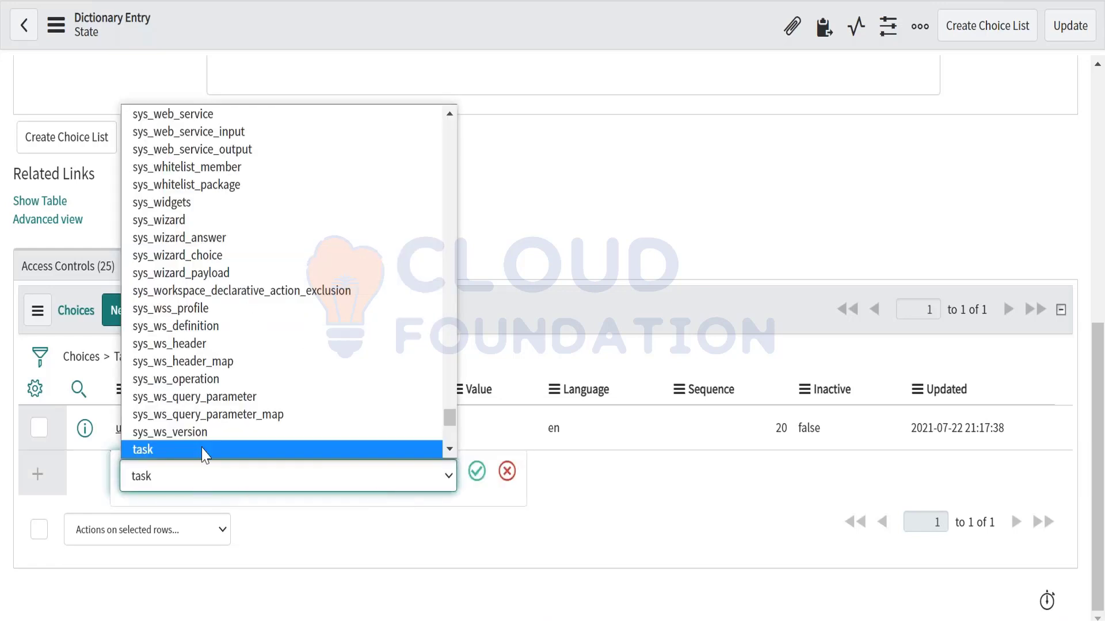
{"action": "type", "text": "asset_content_audit"}
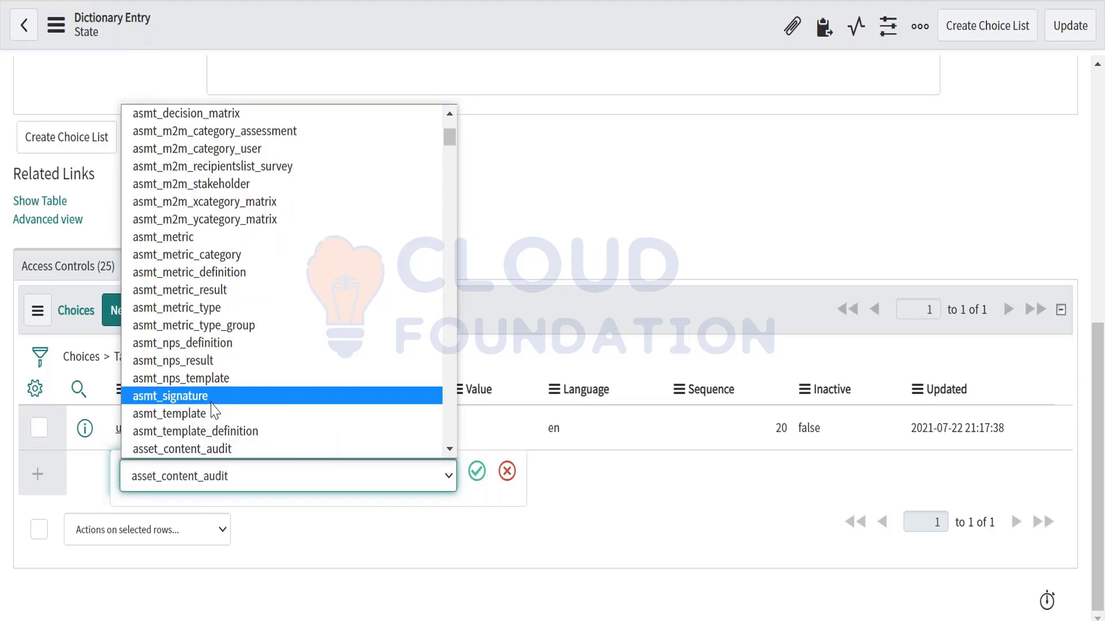
{"action": "scroll", "coordinate": [214, 409], "scroll_direction": "down", "scroll_amount": 5}
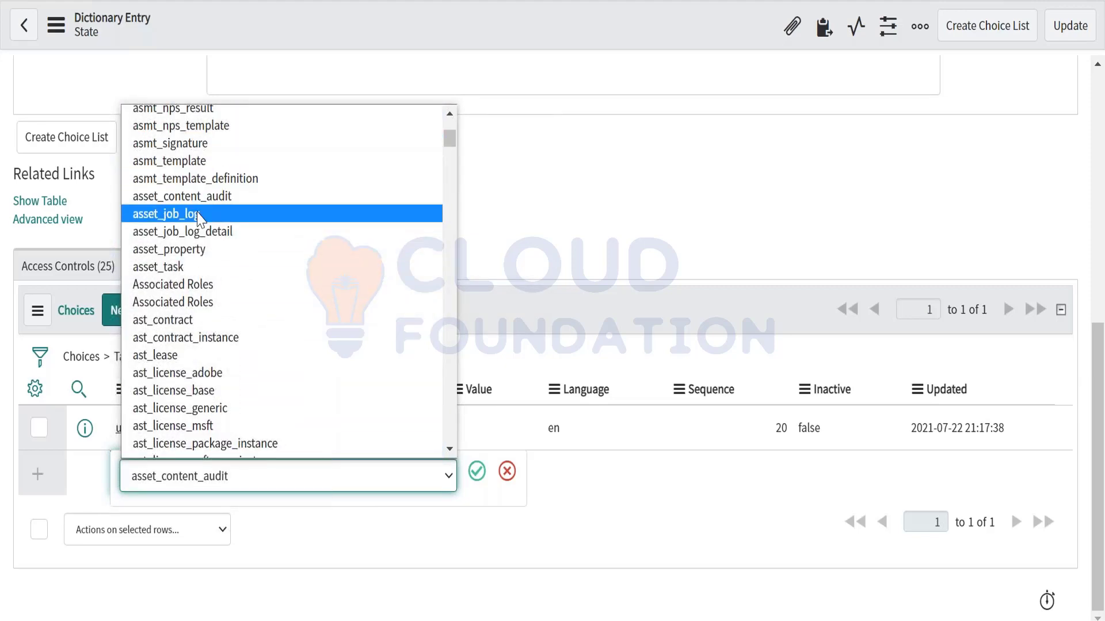
{"action": "scroll", "coordinate": [197, 217], "scroll_direction": "up", "scroll_amount": 1}
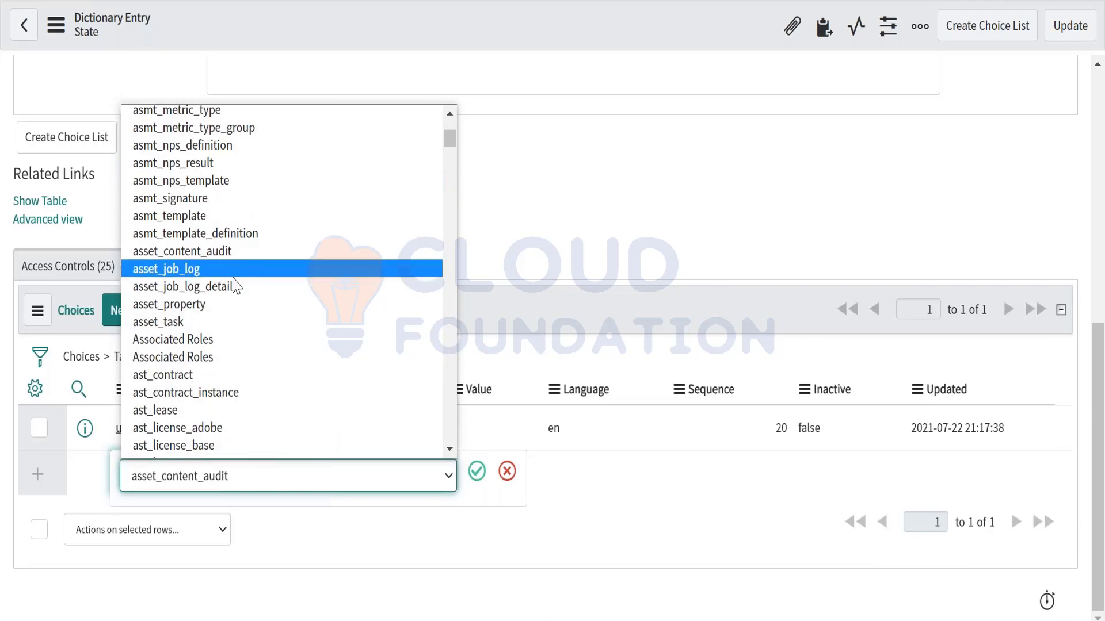
{"action": "scroll", "coordinate": [231, 246], "scroll_direction": "up", "scroll_amount": 5}
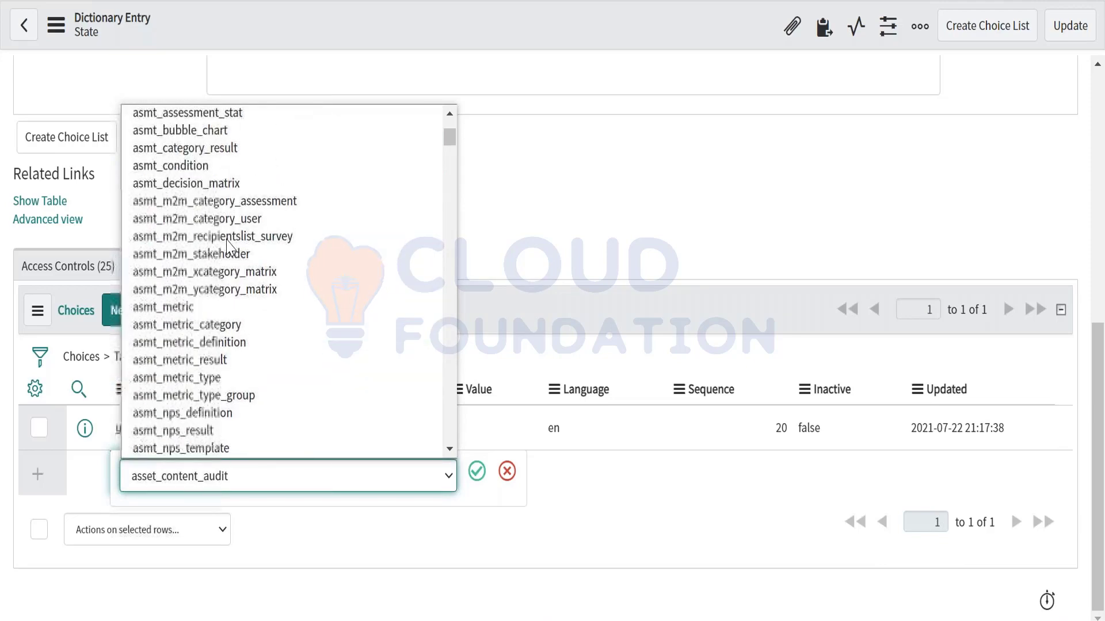
{"action": "scroll", "coordinate": [229, 246], "scroll_direction": "down", "scroll_amount": 10}
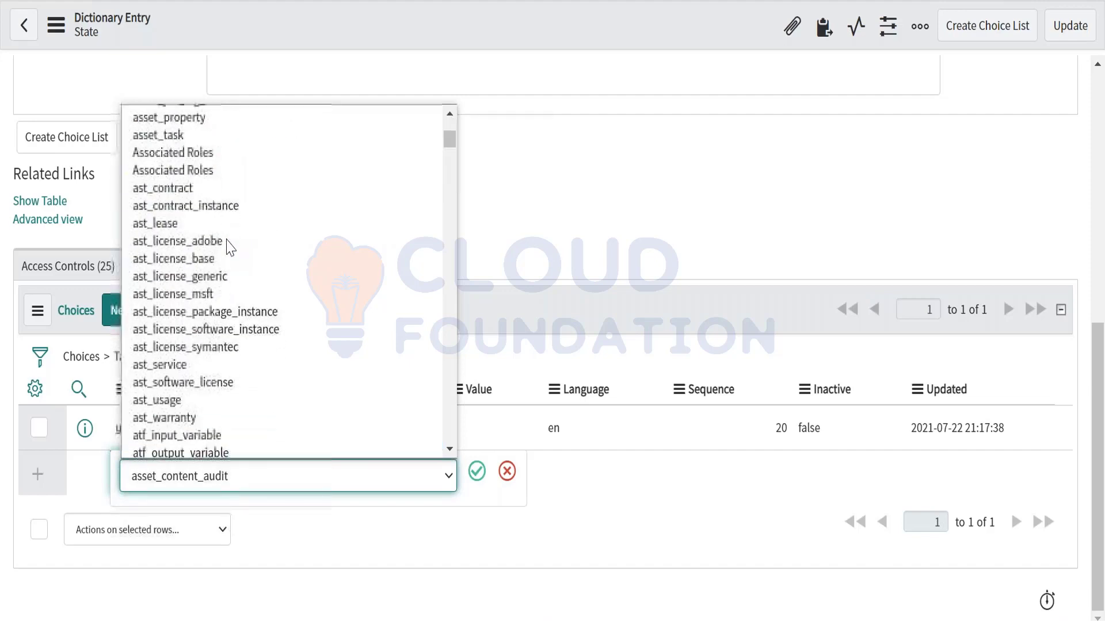
{"action": "key", "text": "u"}
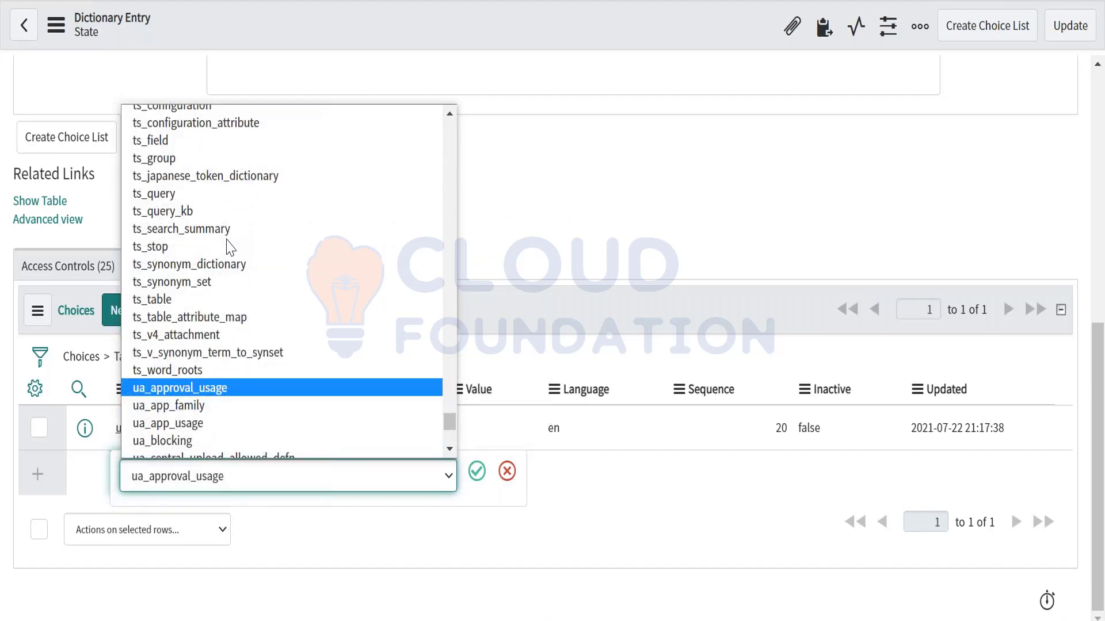
{"action": "scroll", "coordinate": [220, 426], "scroll_direction": "down", "scroll_amount": 4}
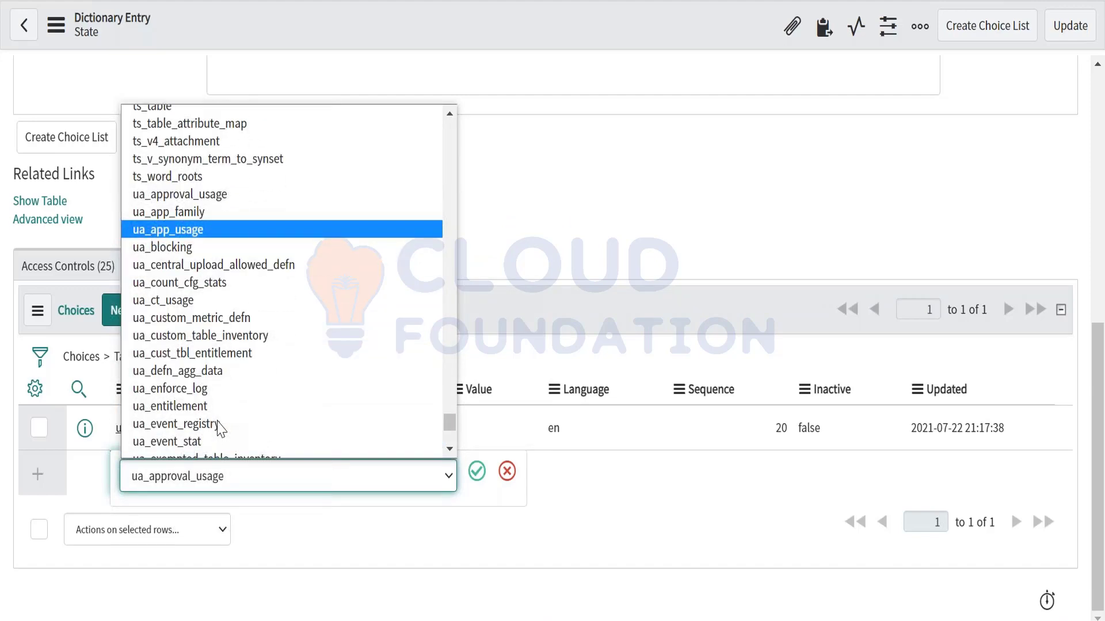
{"action": "scroll", "coordinate": [221, 429], "scroll_direction": "down", "scroll_amount": 3}
{"action": "scroll", "coordinate": [220, 429], "scroll_direction": "up", "scroll_amount": 3}
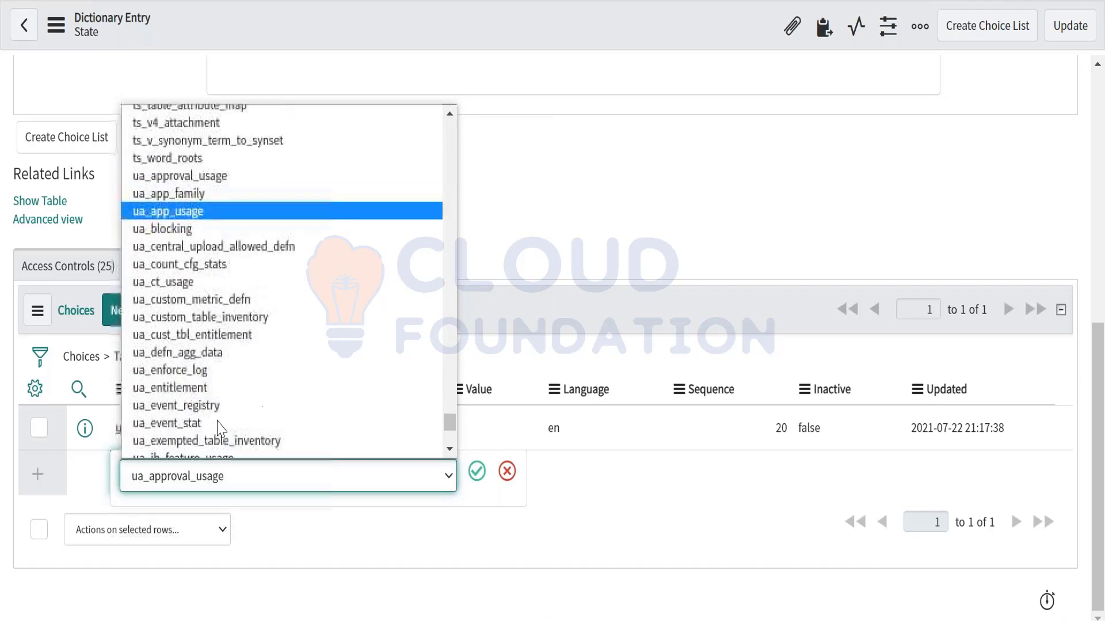
{"action": "scroll", "coordinate": [220, 429], "scroll_direction": "up", "scroll_amount": 1}
{"action": "scroll", "coordinate": [218, 426], "scroll_direction": "up", "scroll_amount": 2}
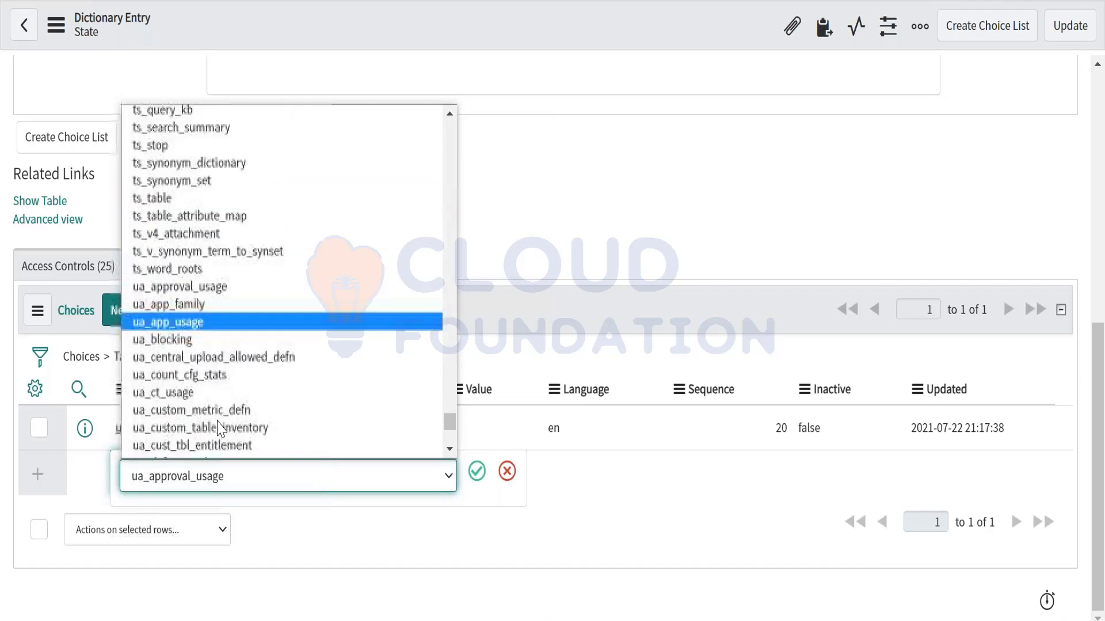
{"action": "scroll", "coordinate": [220, 429], "scroll_direction": "down", "scroll_amount": 15}
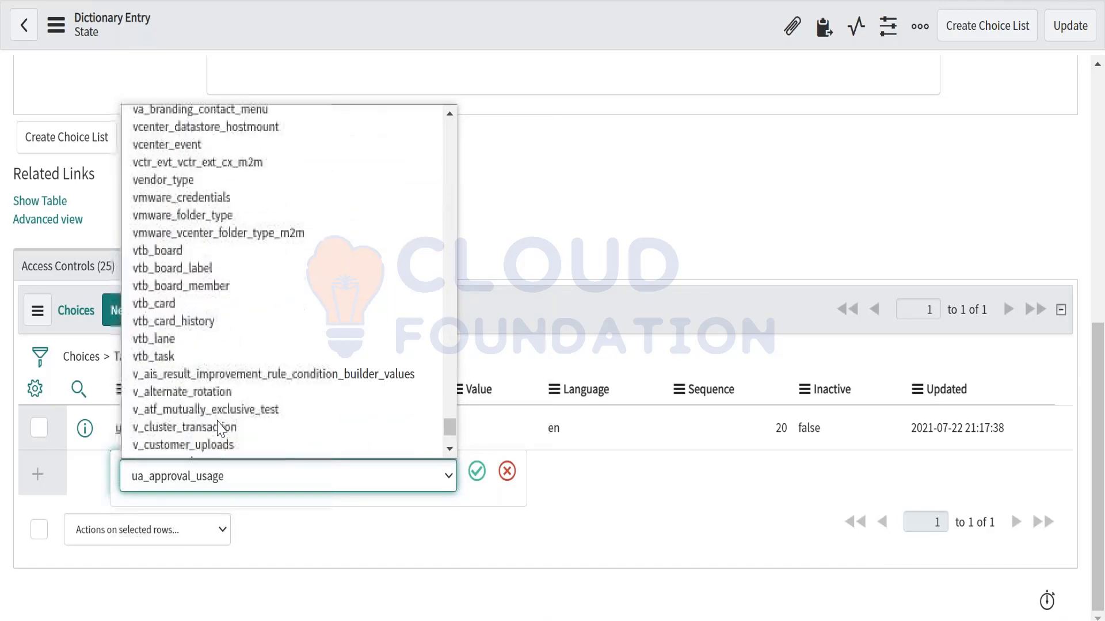
{"action": "scroll", "coordinate": [220, 429], "scroll_direction": "up", "scroll_amount": 2}
{"action": "scroll", "coordinate": [221, 429], "scroll_direction": "up", "scroll_amount": 2}
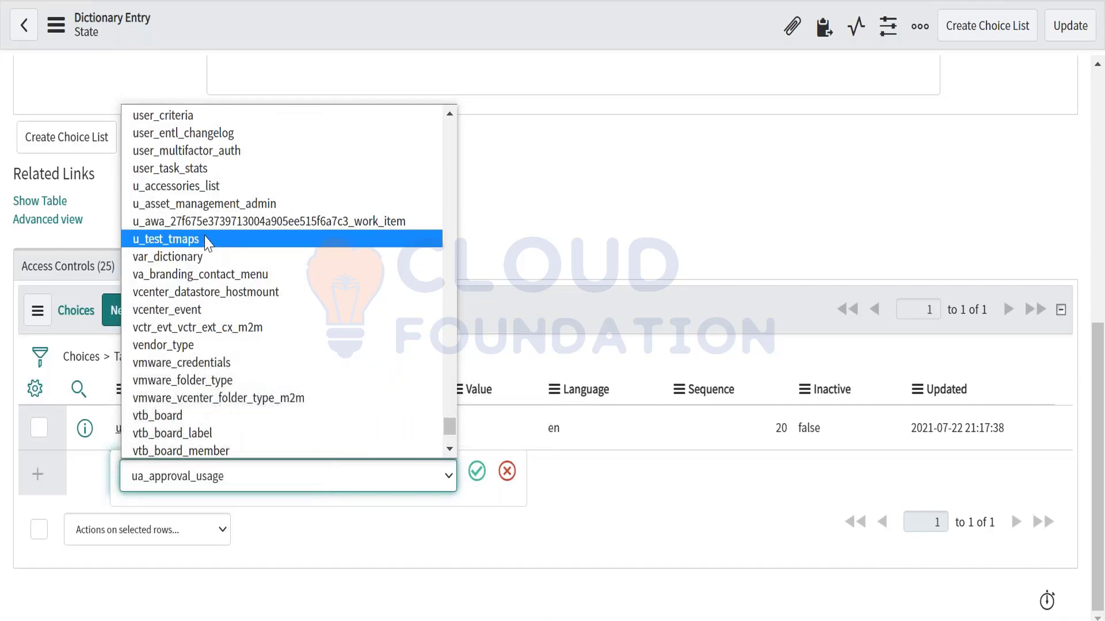
{"action": "left_click", "coordinate": [188, 210]}
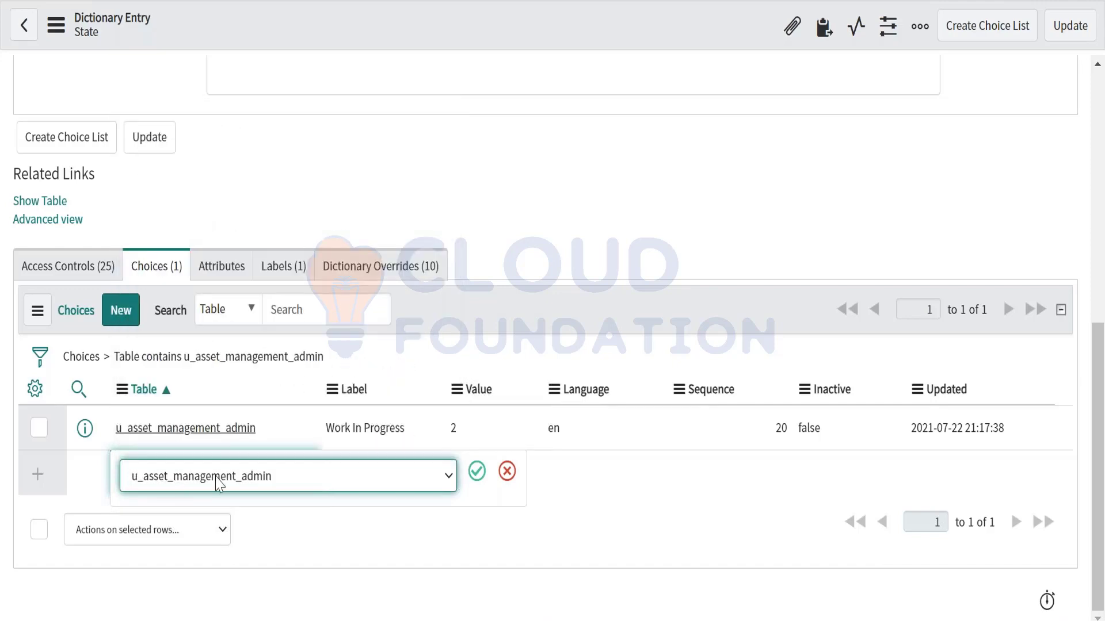
{"action": "left_click", "coordinate": [478, 482]}
Set the new choice row's Label to New and save it
{"action": "double_click", "coordinate": [368, 489]}
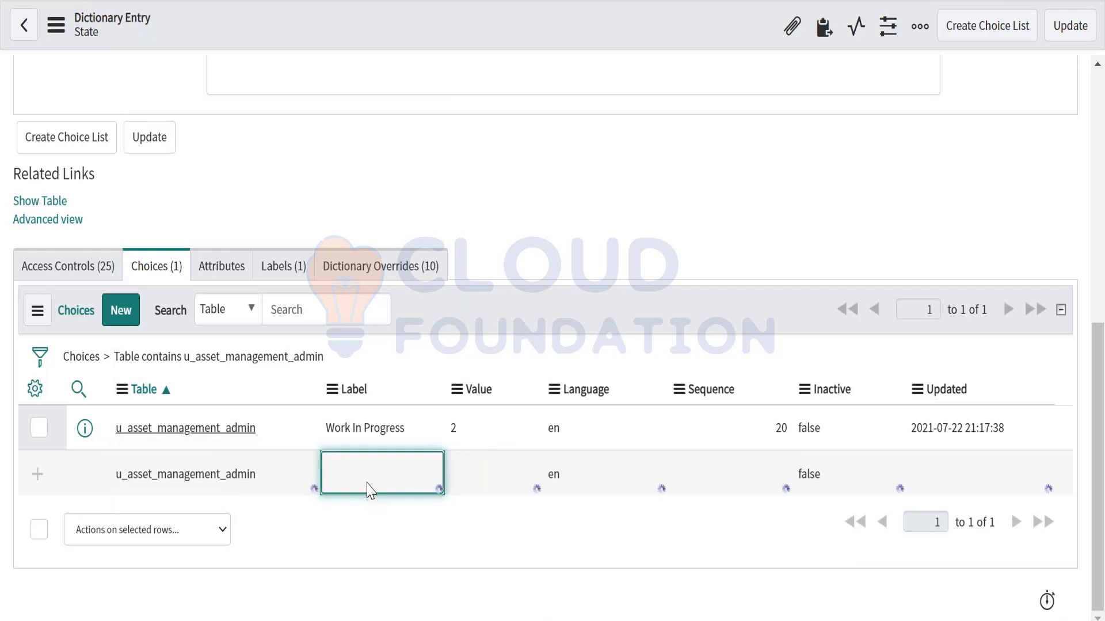
{"action": "type", "text": "New"}
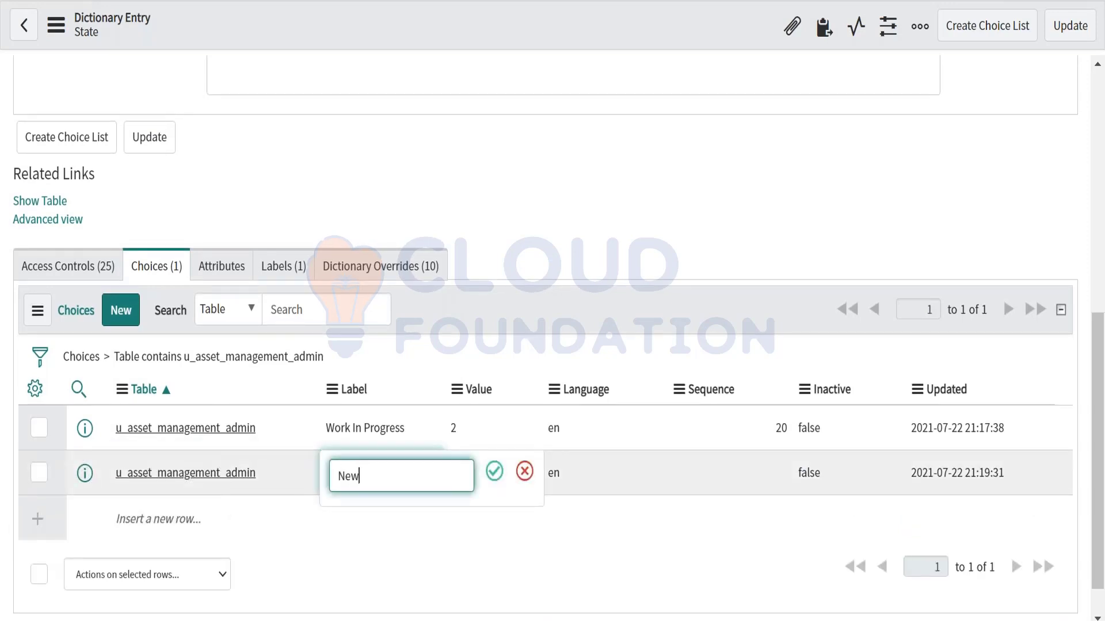
{"action": "left_click", "coordinate": [494, 473]}
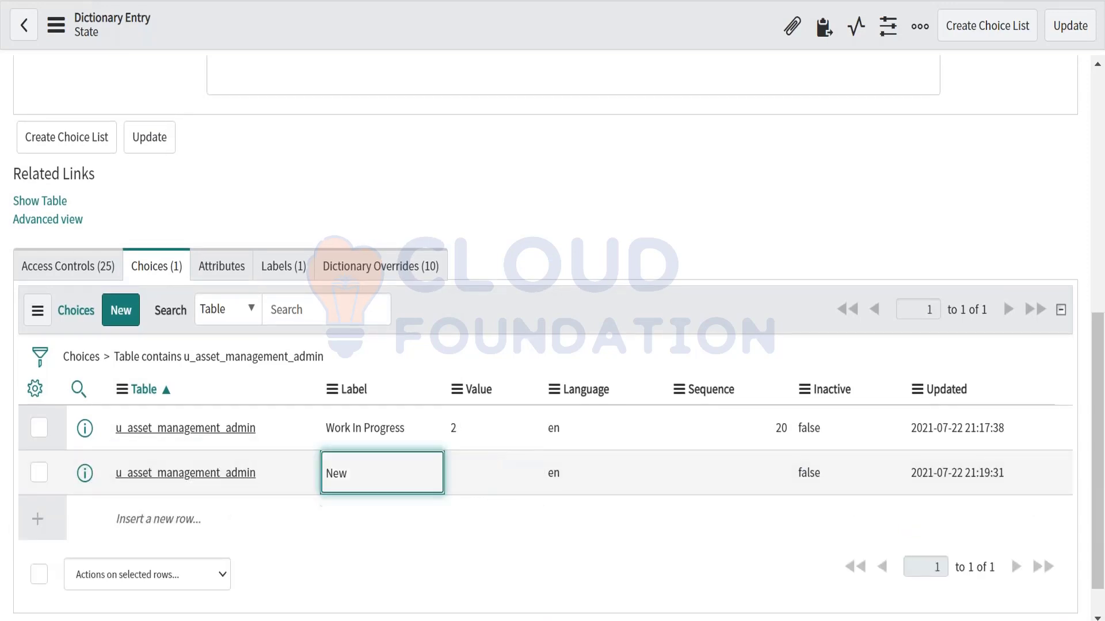
{"action": "double_click", "coordinate": [389, 478]}
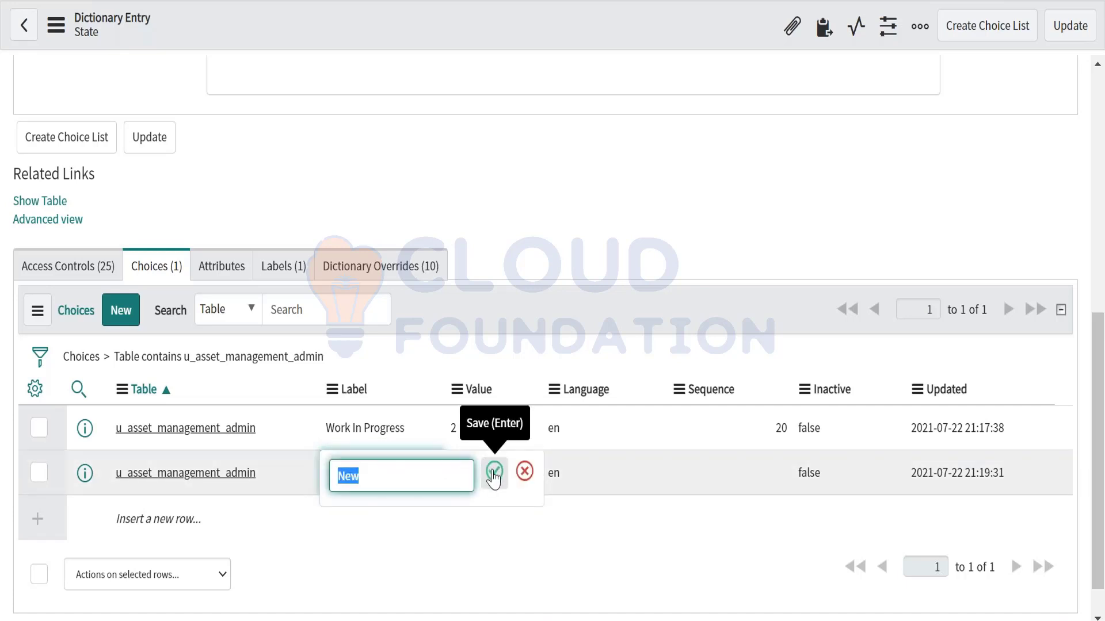
{"action": "left_click", "coordinate": [401, 468]}
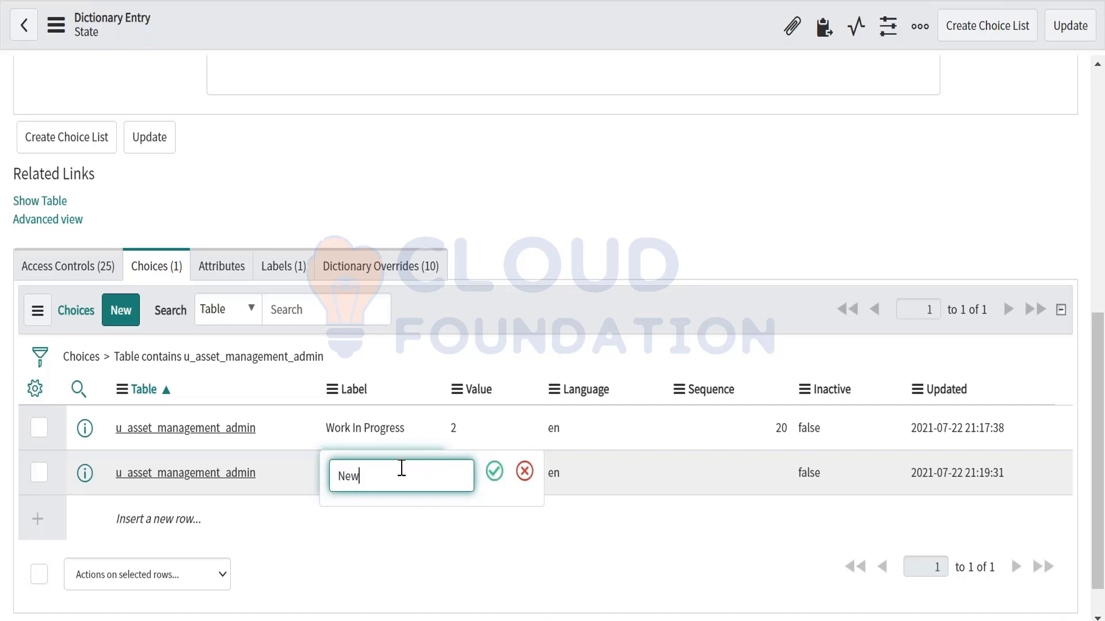
{"action": "double_click", "coordinate": [373, 475]}
{"action": "left_click", "coordinate": [494, 472]}
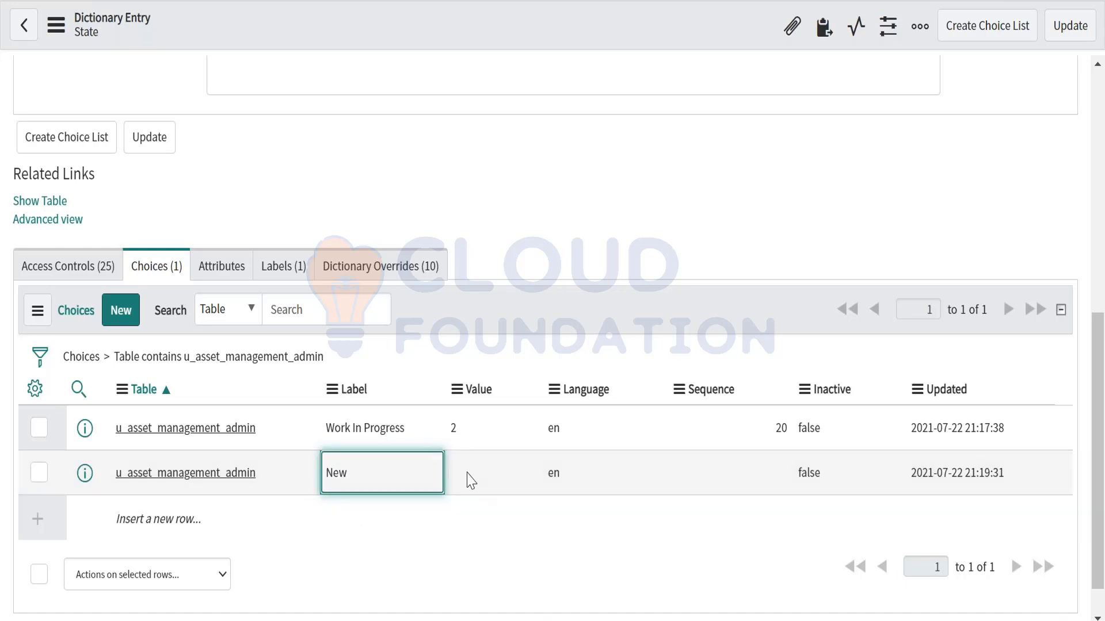
Set the New choice's Value to 1 and its Sequence to 10, and refresh the filtered Choices list
{"action": "left_click", "coordinate": [469, 481]}
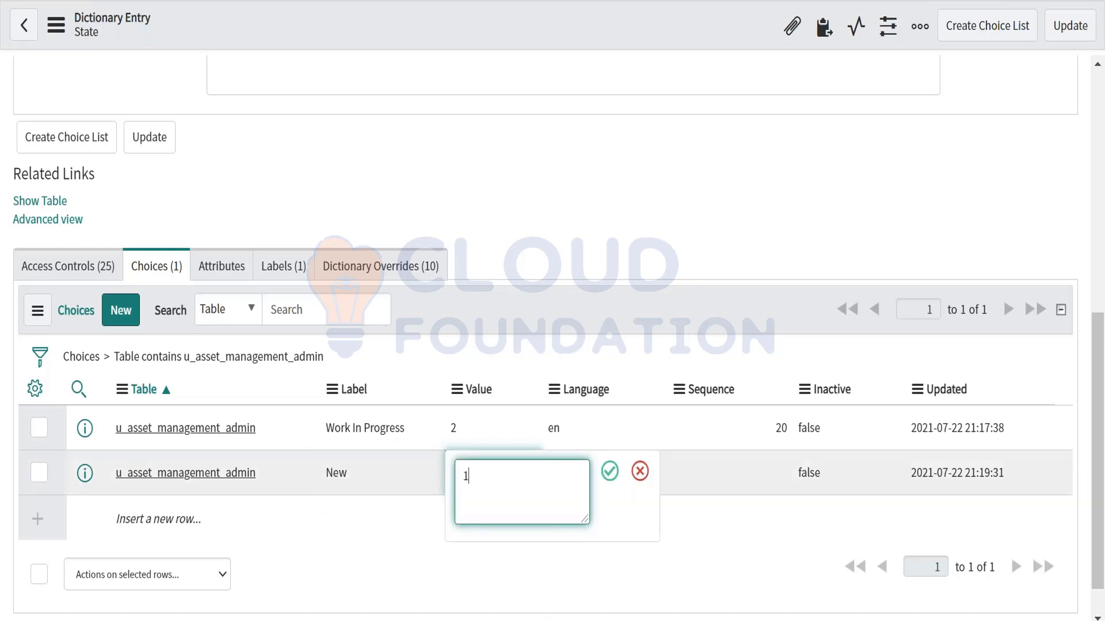
{"action": "left_click", "coordinate": [609, 471]}
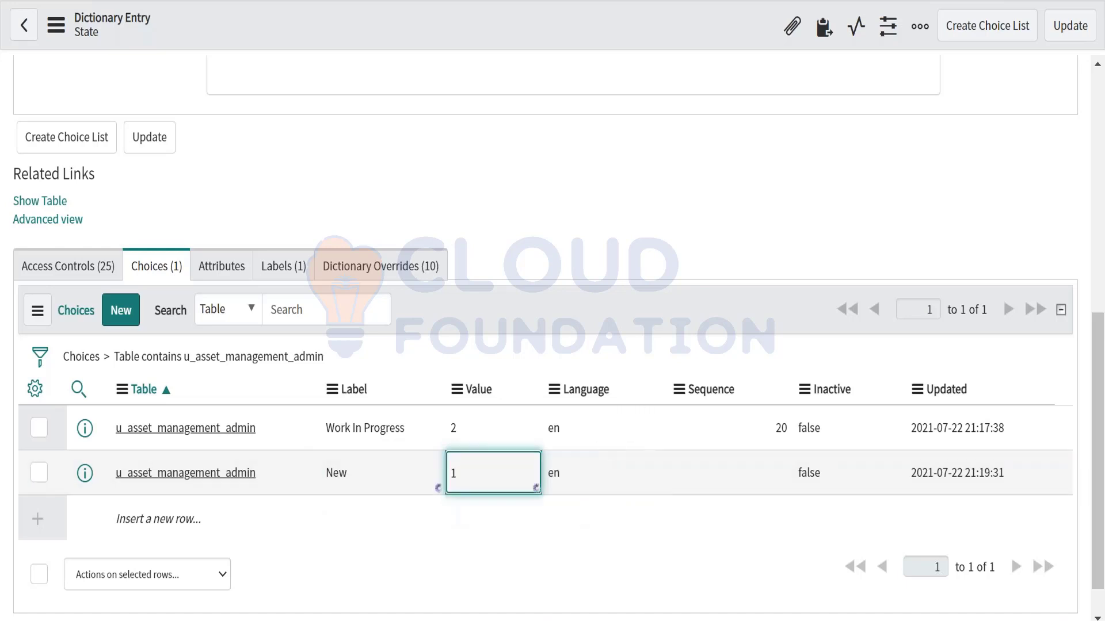
{"action": "left_click", "coordinate": [731, 485]}
{"action": "left_click", "coordinate": [730, 485]}
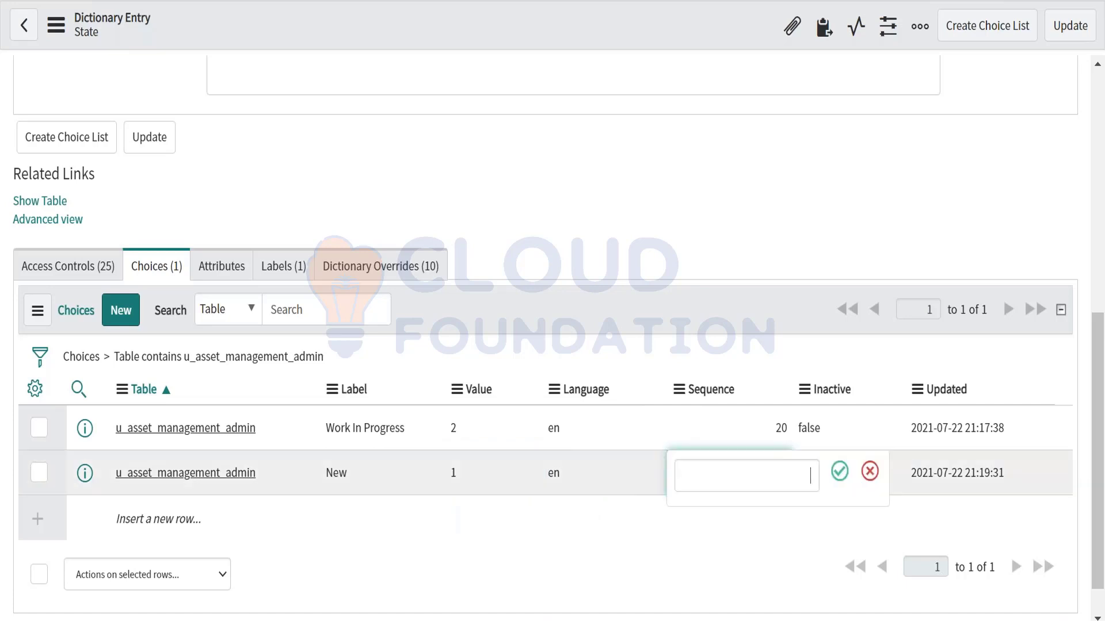
{"action": "type", "text": "10"}
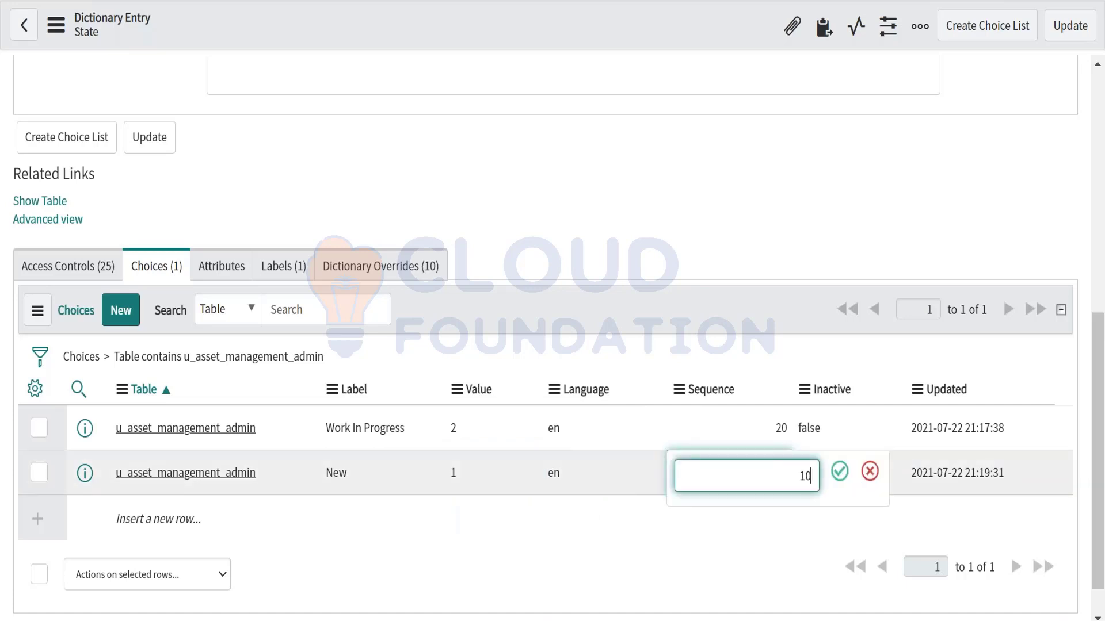
{"action": "left_click", "coordinate": [839, 476]}
{"action": "left_click", "coordinate": [297, 357]}
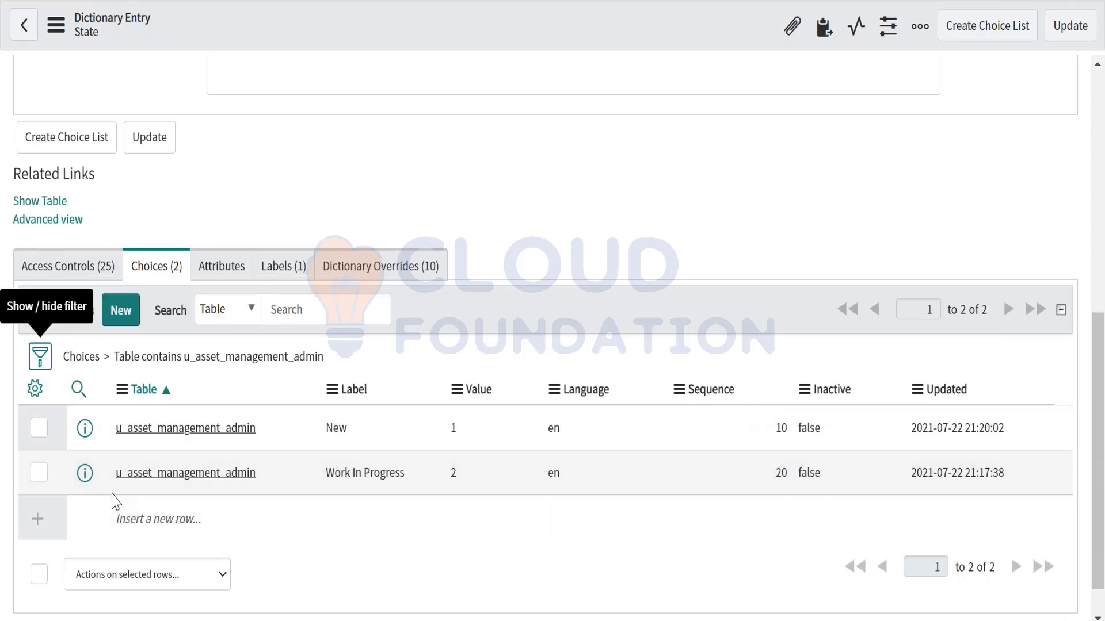
Insert a third row in the State entry's Choices list with u_asset_management_admin as its Table
{"action": "left_click_drag", "start_coordinate": [266, 488], "coordinate": [200, 518]}
{"action": "left_click", "coordinate": [200, 518]}
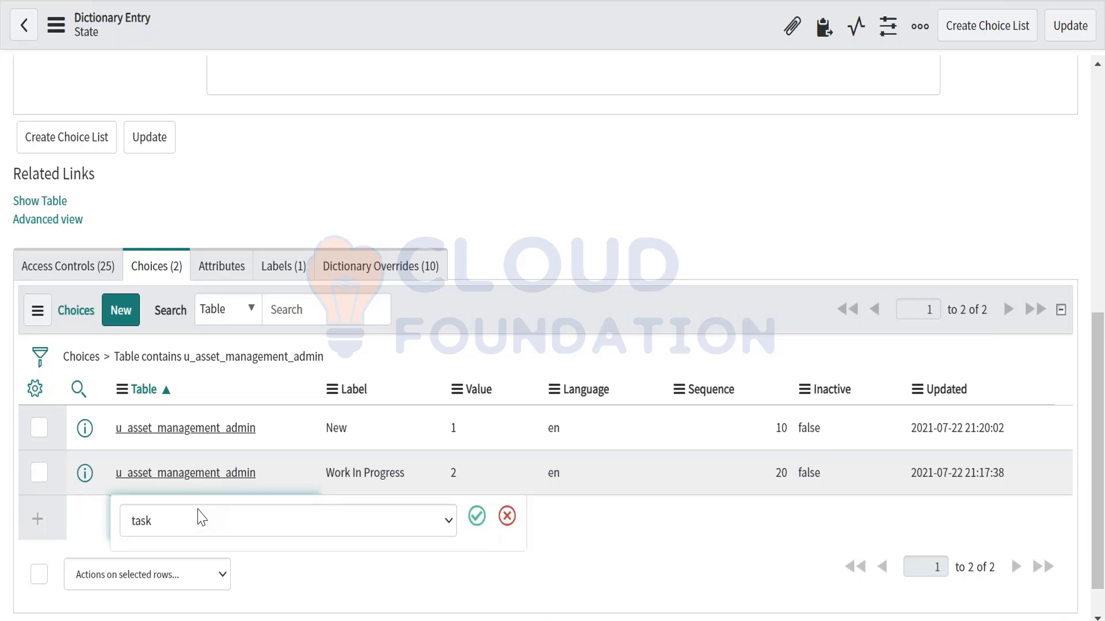
{"action": "left_click", "coordinate": [187, 525]}
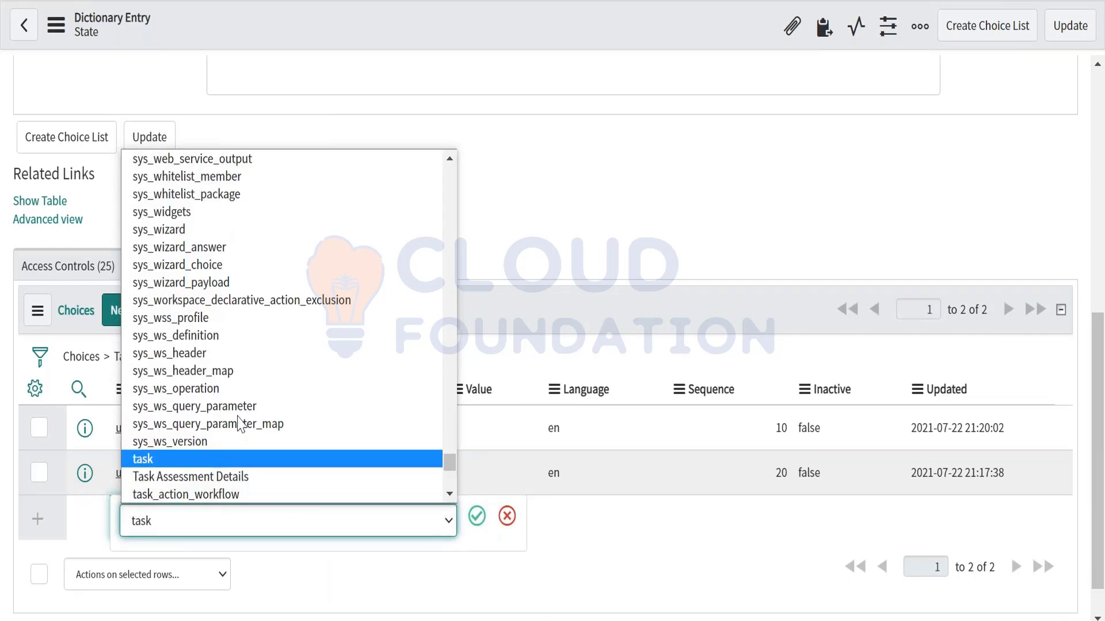
{"action": "type", "text": "ua_approval_usage"}
{"action": "scroll", "coordinate": [261, 369], "scroll_direction": "down", "scroll_amount": 3}
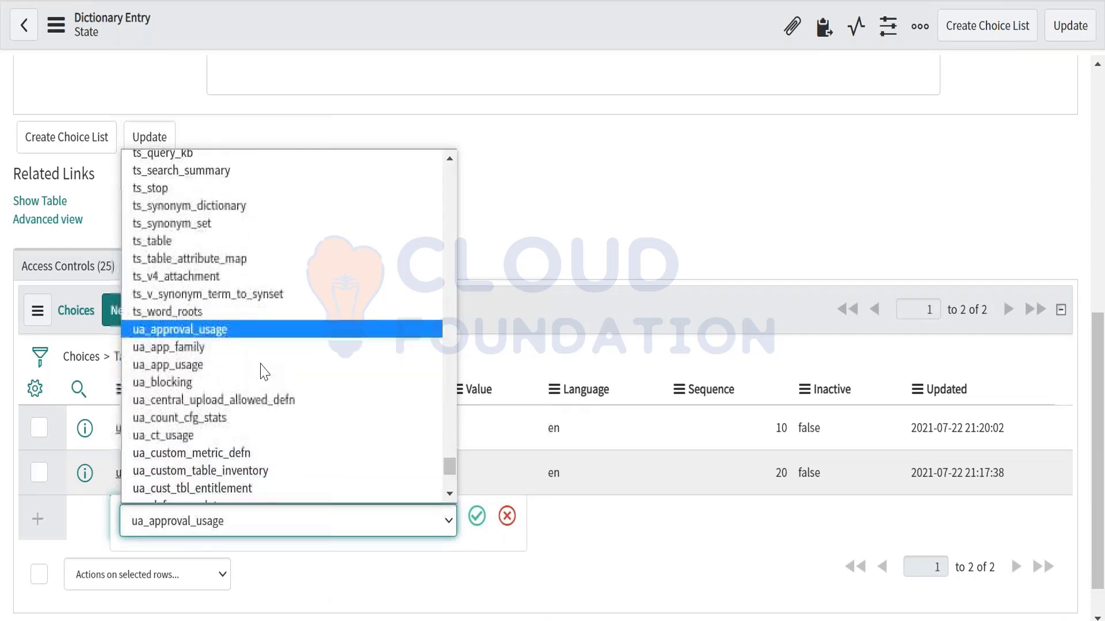
{"action": "scroll", "coordinate": [195, 443], "scroll_direction": "down", "scroll_amount": 5}
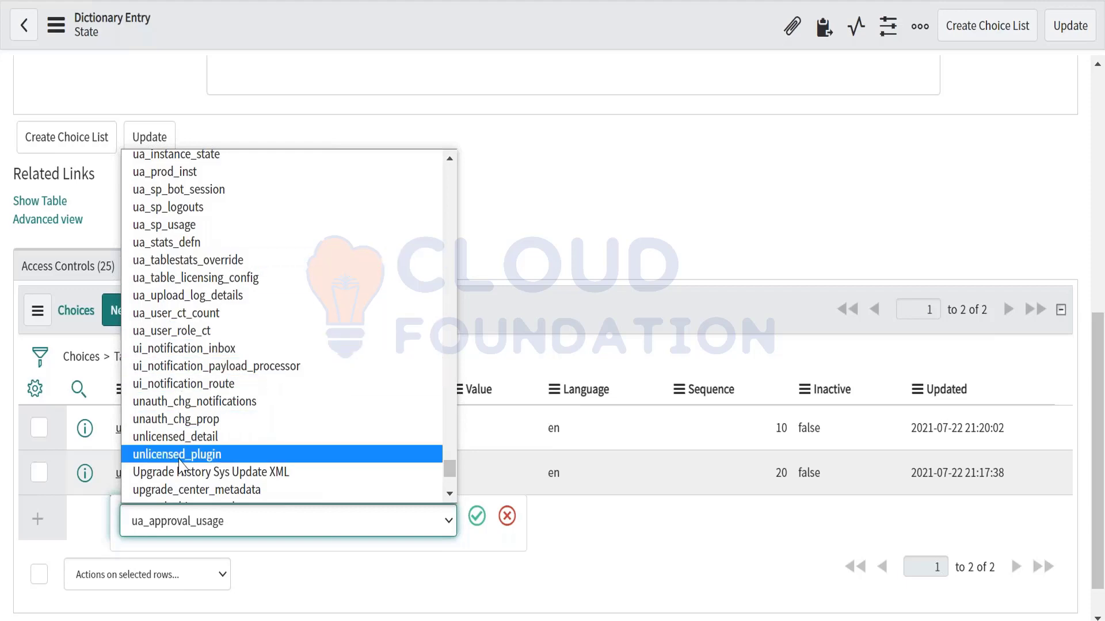
{"action": "scroll", "coordinate": [181, 464], "scroll_direction": "down", "scroll_amount": 6}
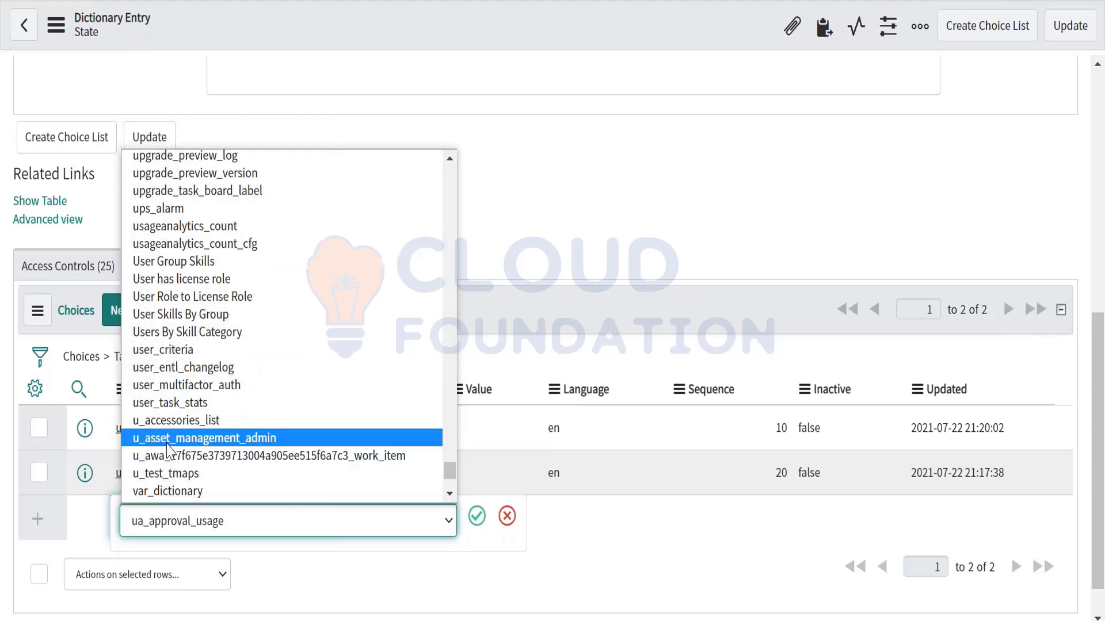
{"action": "left_click", "coordinate": [184, 438]}
{"action": "left_click", "coordinate": [477, 516]}
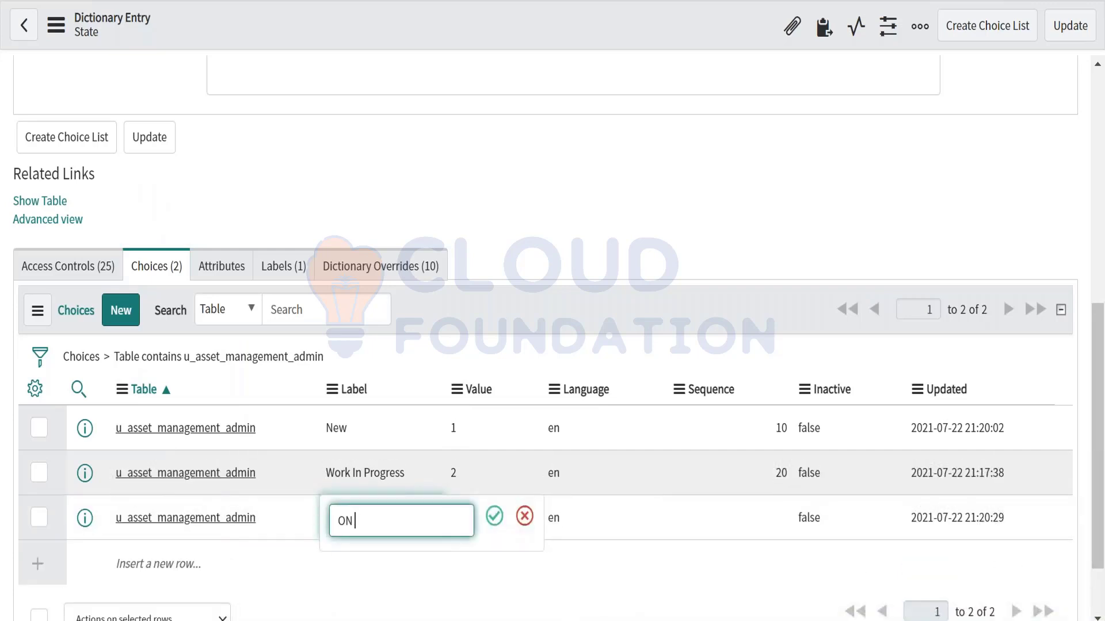
Set the third choice row's Label to On Hold, its Value to 3 and its Sequence to 30
{"action": "left_click", "coordinate": [494, 516]}
{"action": "left_click", "coordinate": [484, 524]}
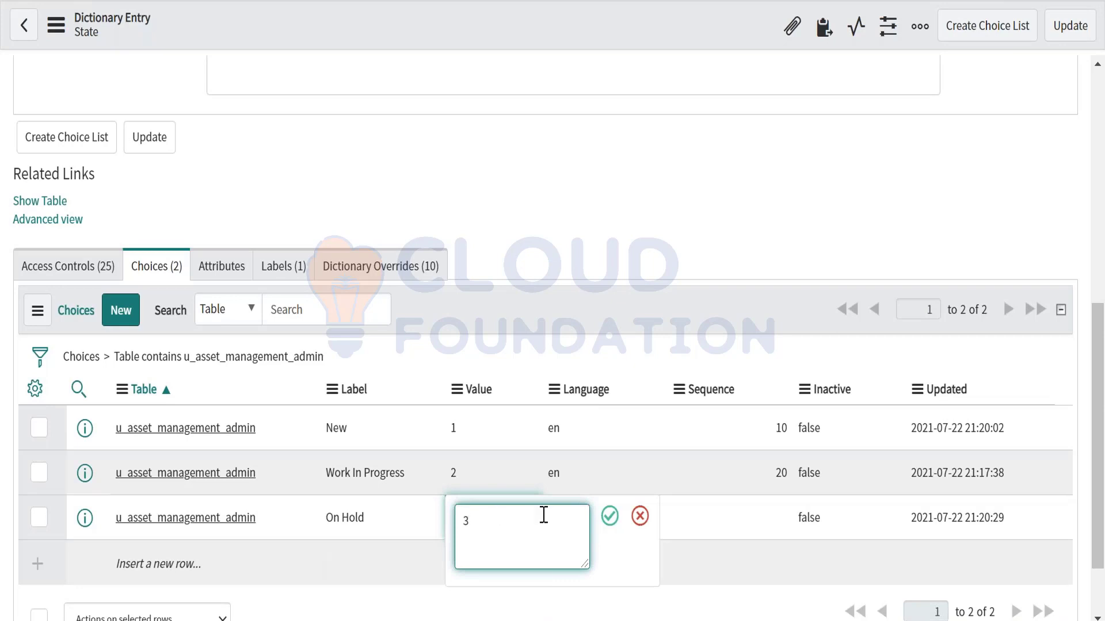
{"action": "left_click", "coordinate": [609, 518]}
{"action": "left_click", "coordinate": [724, 536]}
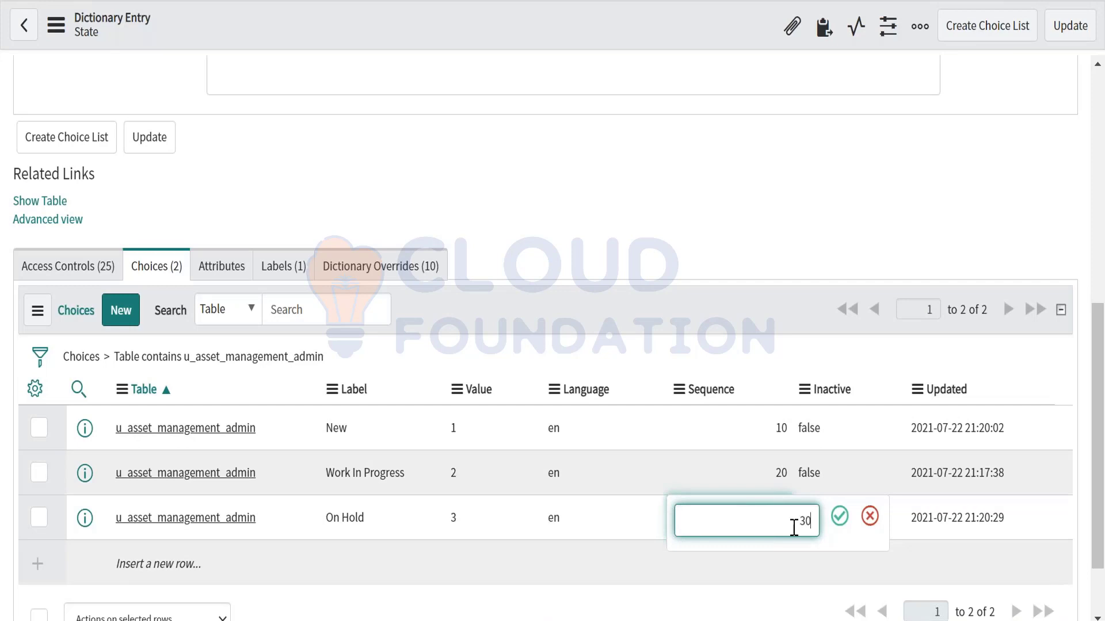
{"action": "type", "text": "30"}
{"action": "left_click", "coordinate": [840, 517]}
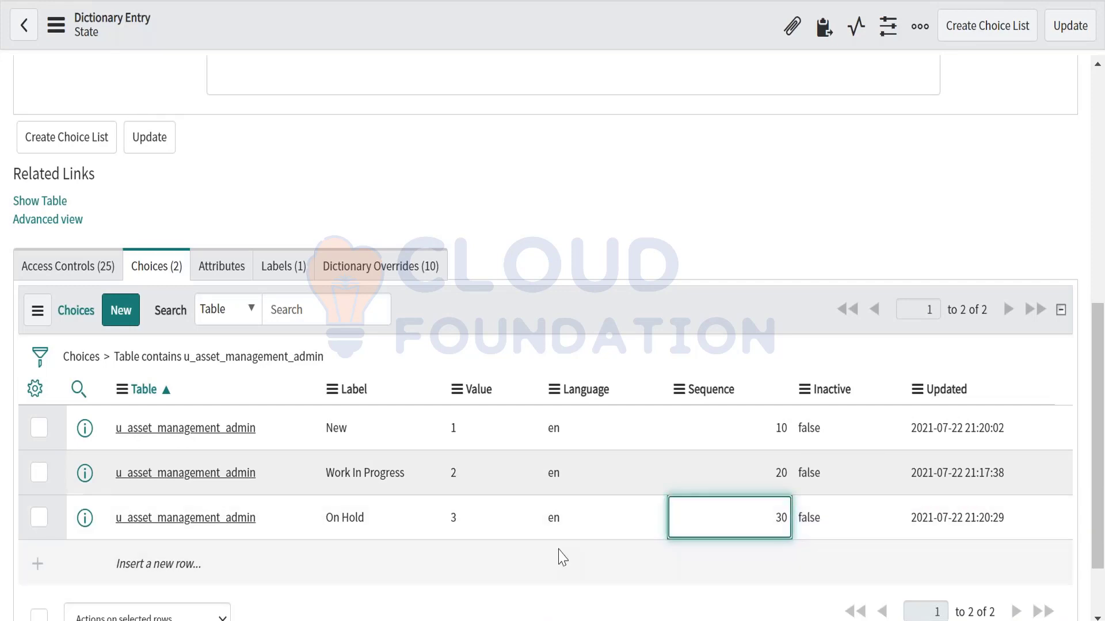
Insert a fourth row in the Choices list below On Hold with u_asset_management_admin as its Table
{"action": "scroll", "coordinate": [463, 512], "scroll_direction": "down", "scroll_amount": 2}
{"action": "left_click", "coordinate": [210, 487]}
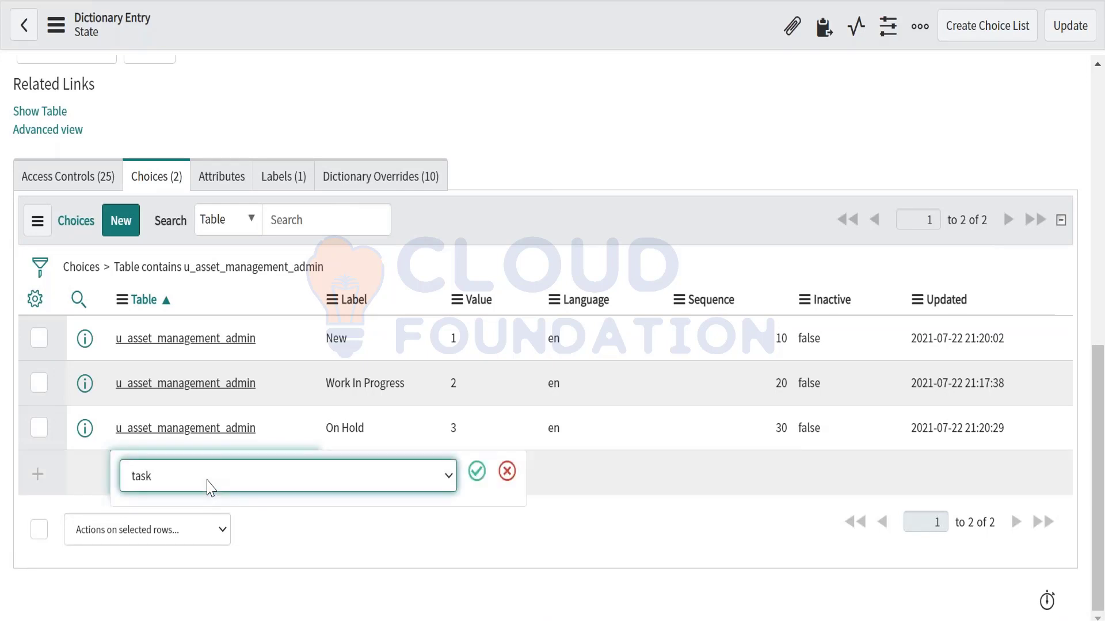
{"action": "left_click", "coordinate": [211, 487]}
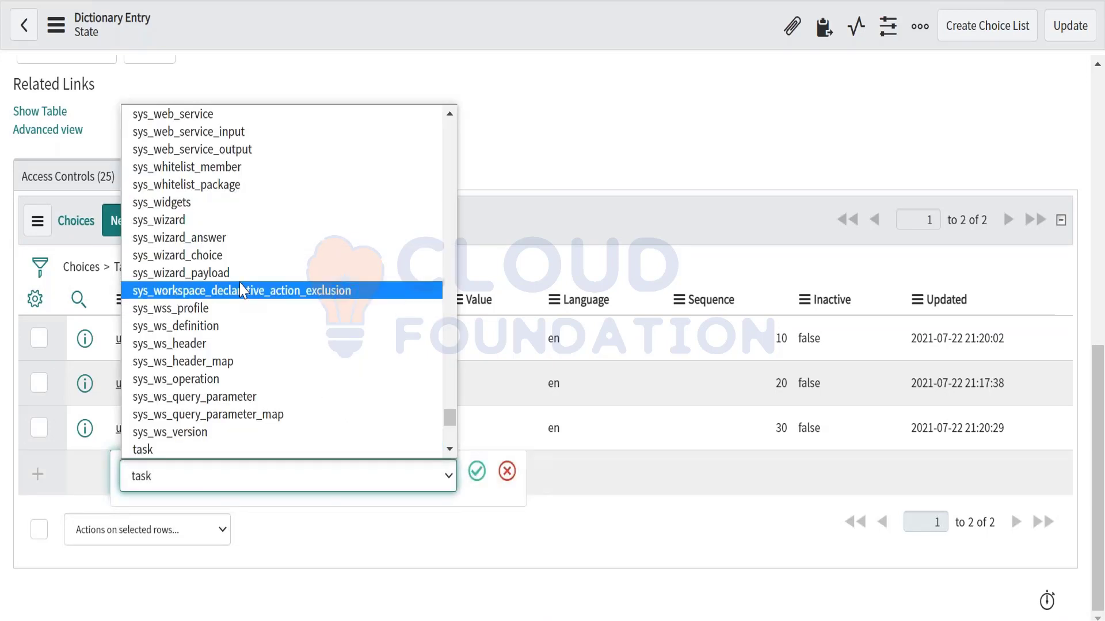
{"action": "type", "text": "u_accessories_list"}
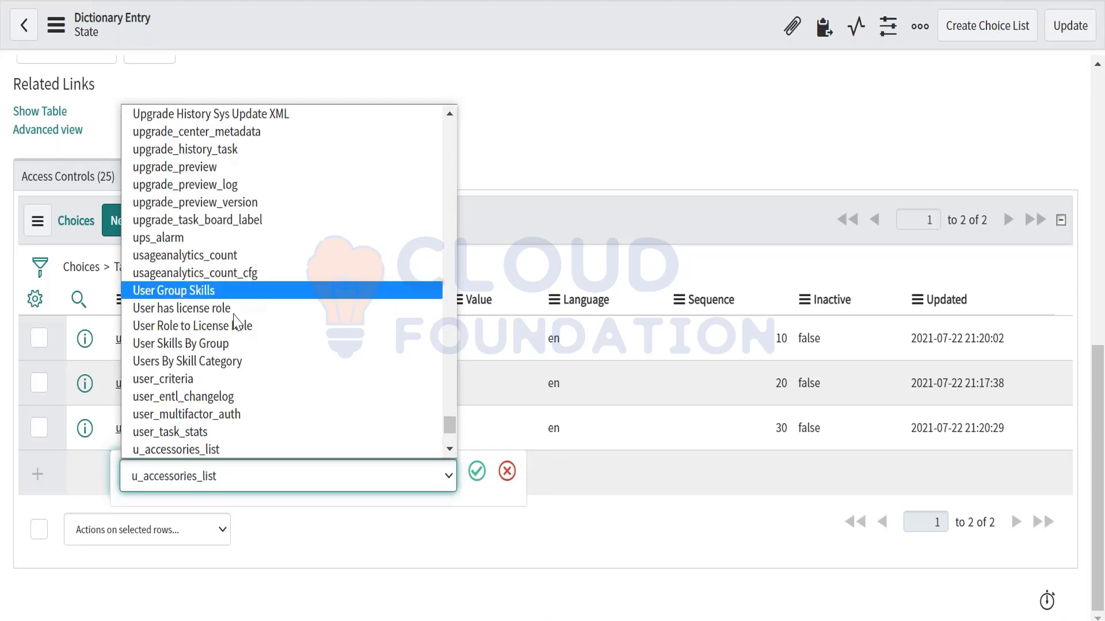
{"action": "scroll", "coordinate": [219, 380], "scroll_direction": "down", "scroll_amount": 3}
{"action": "scroll", "coordinate": [217, 398], "scroll_direction": "down", "scroll_amount": 12}
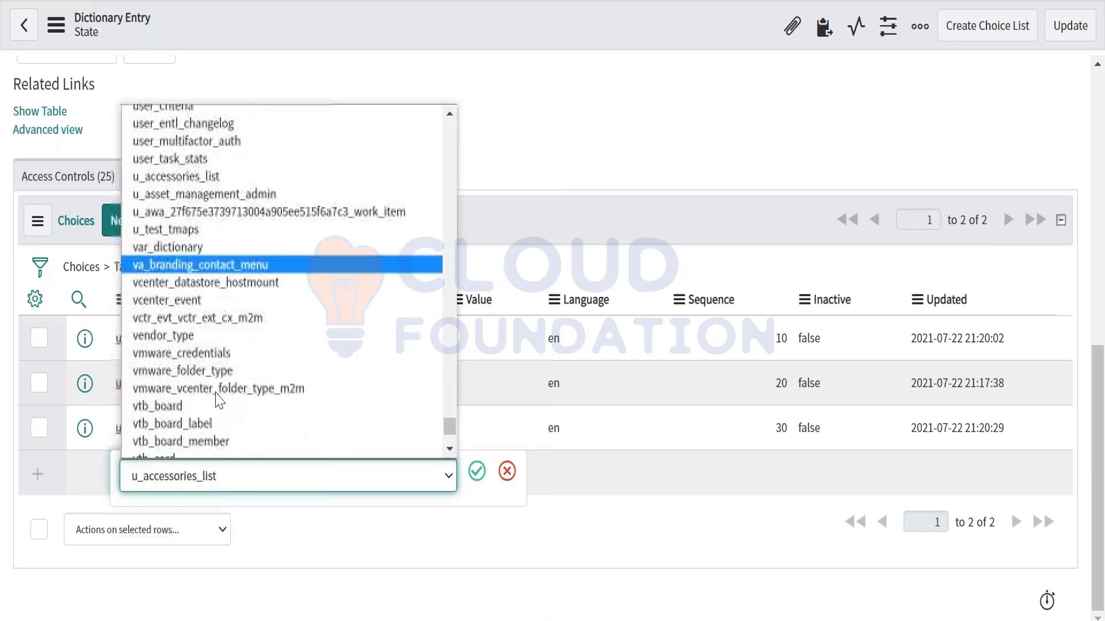
{"action": "scroll", "coordinate": [218, 399], "scroll_direction": "down", "scroll_amount": 9}
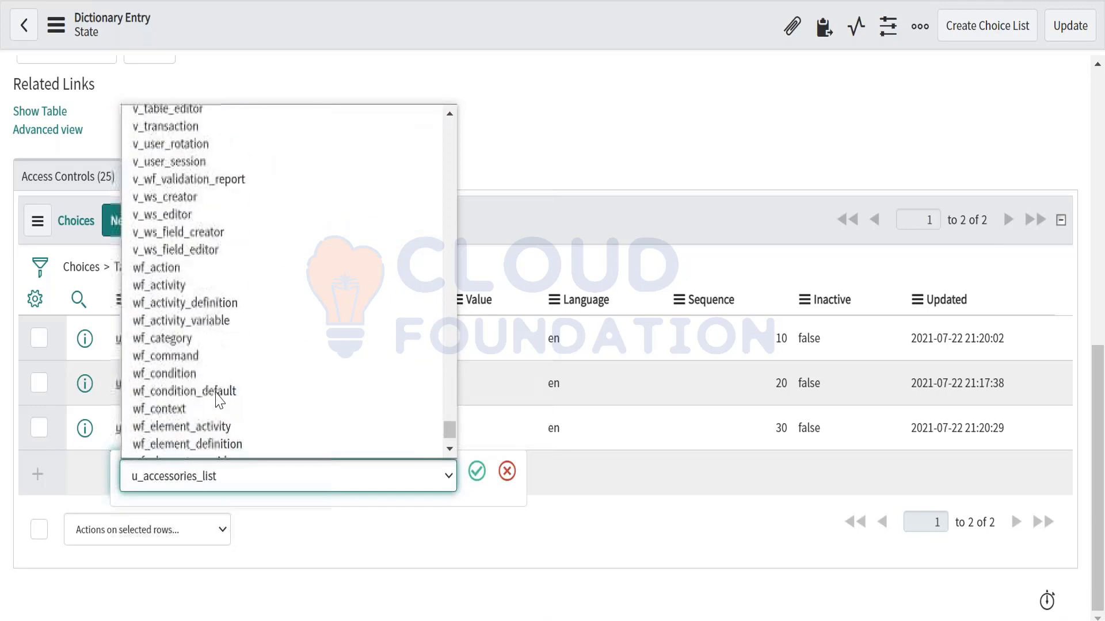
{"action": "scroll", "coordinate": [217, 398], "scroll_direction": "up", "scroll_amount": 20}
{"action": "scroll", "coordinate": [217, 399], "scroll_direction": "up", "scroll_amount": 4}
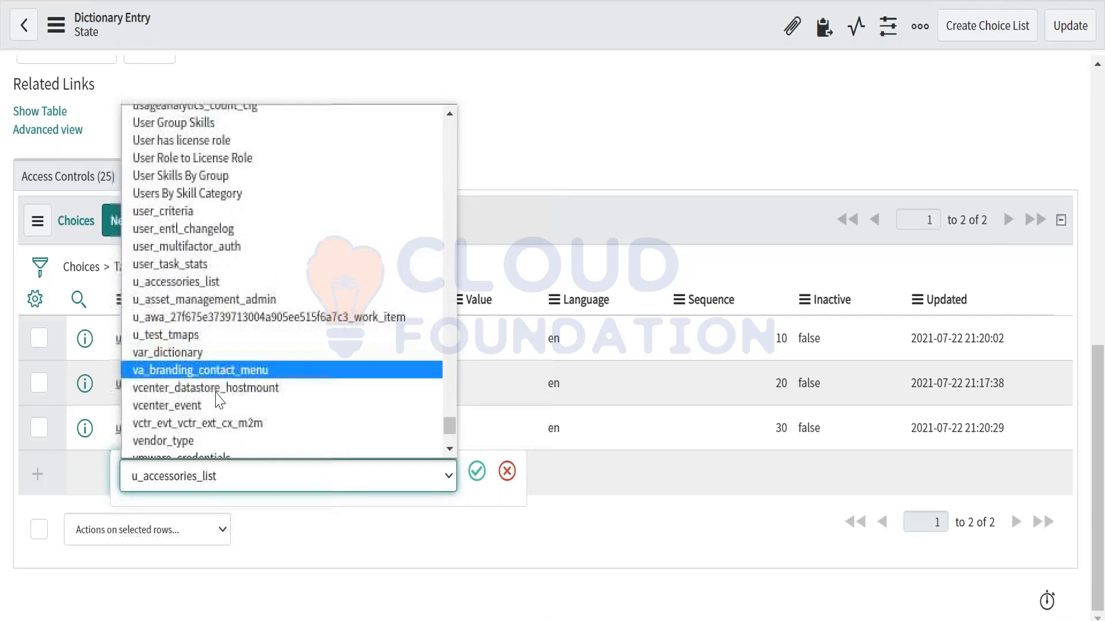
{"action": "scroll", "coordinate": [218, 399], "scroll_direction": "down", "scroll_amount": 1}
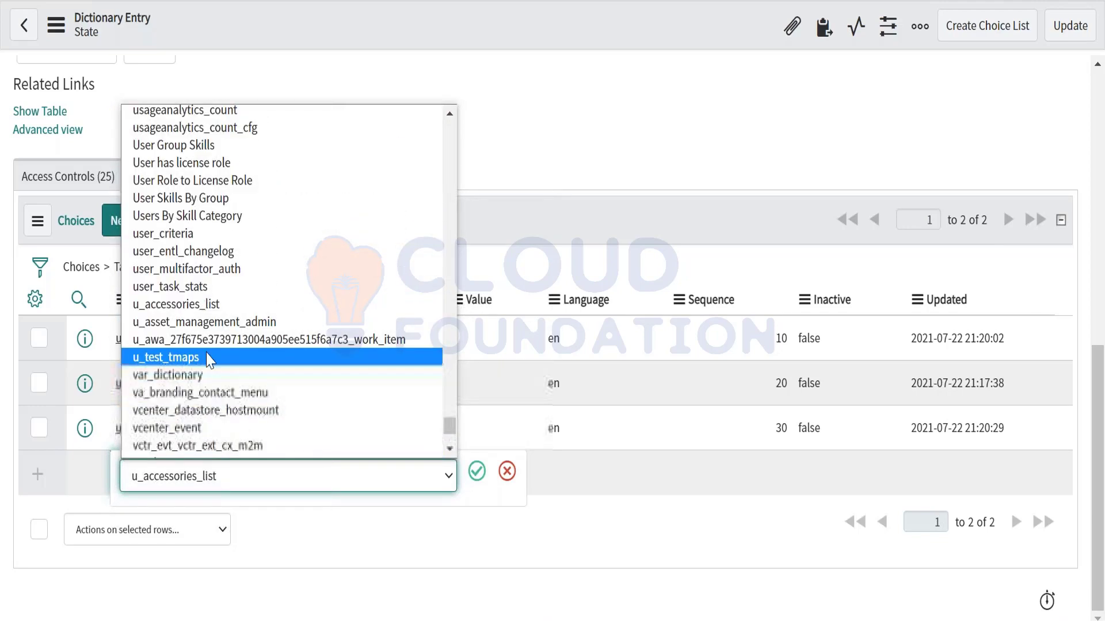
{"action": "left_click", "coordinate": [218, 322]}
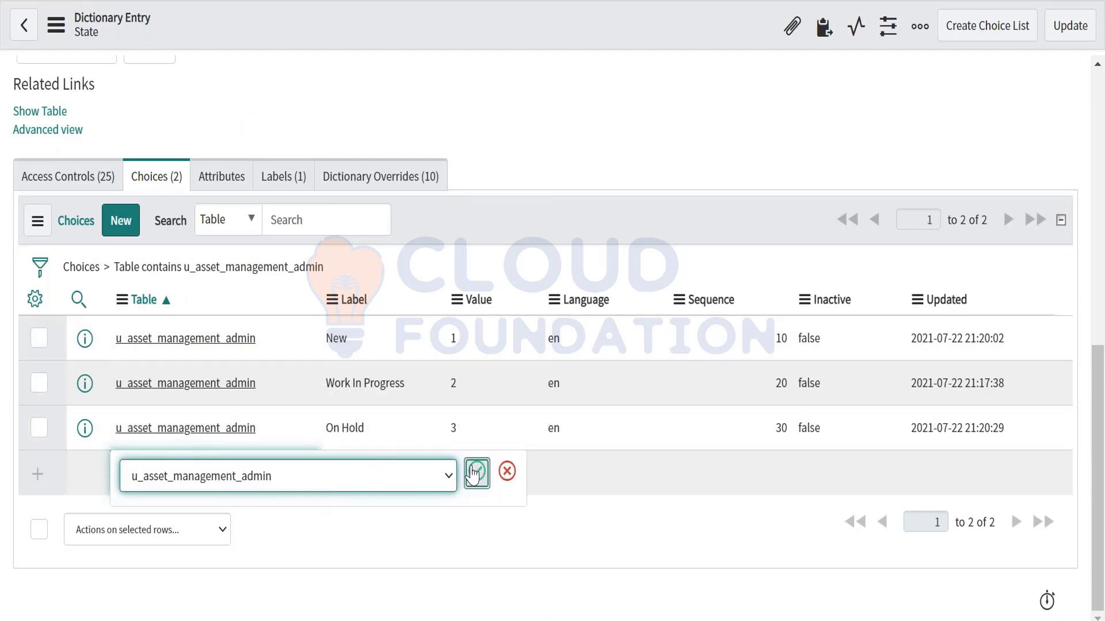
{"action": "left_click", "coordinate": [477, 472]}
Set the fourth choice row's Label to Complete and save it
{"action": "double_click", "coordinate": [382, 477]}
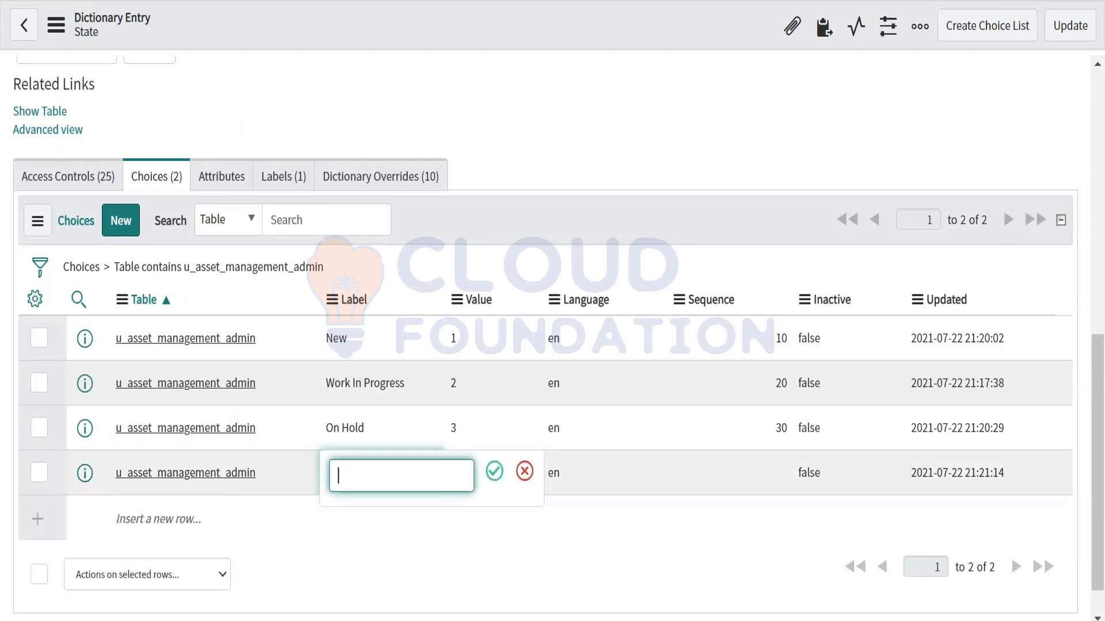
{"action": "type", "text": "Com"}
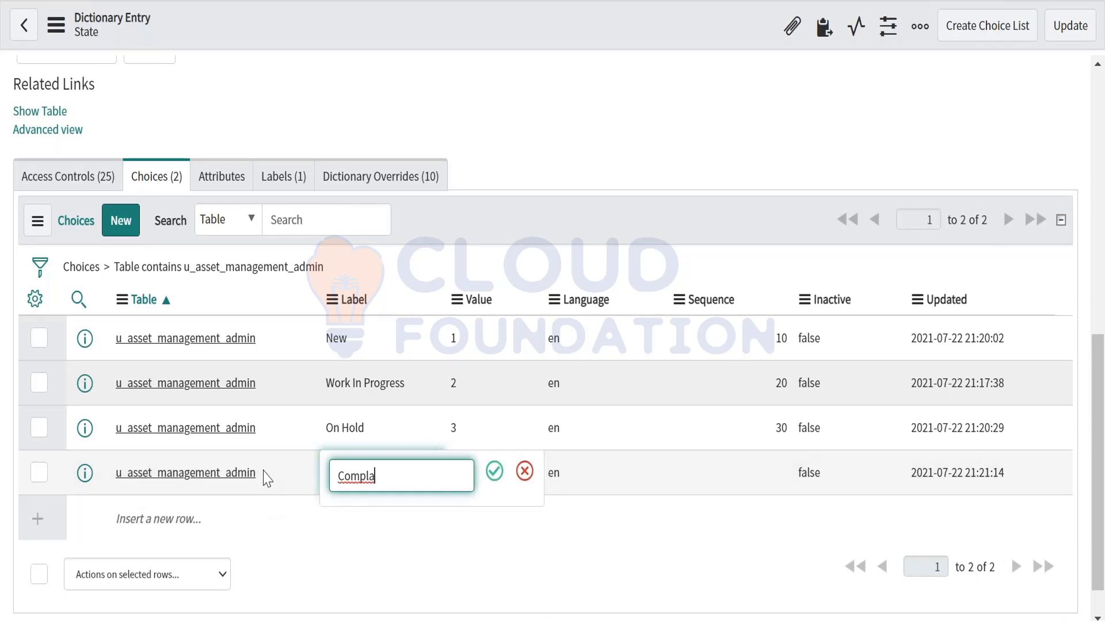
{"action": "key", "text": "BackSpace"}
{"action": "key", "text": "BackSpace"}
{"action": "key", "text": "BackSpace"}
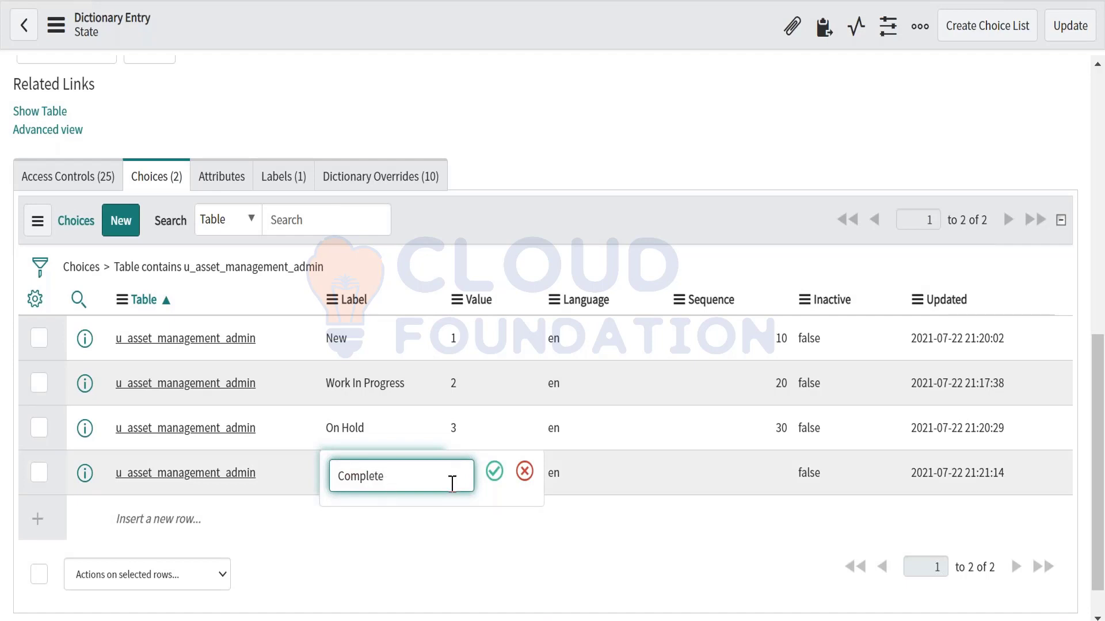
{"action": "left_click", "coordinate": [492, 477]}
Set the Complete choice's Value to 4 and its Sequence to 40
{"action": "left_click", "coordinate": [456, 492]}
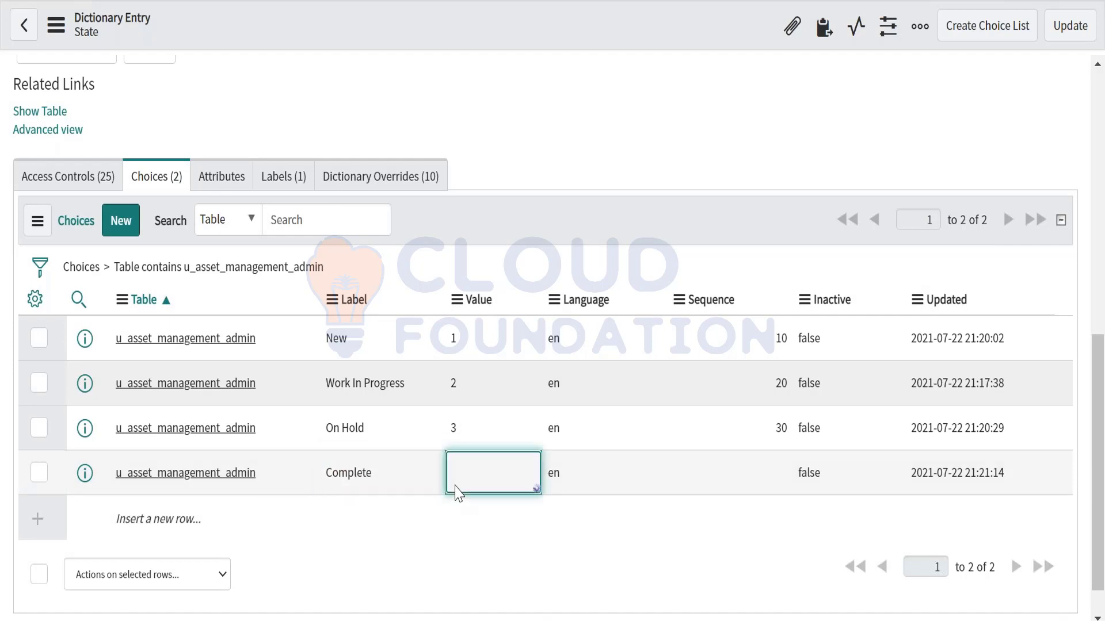
{"action": "type", "text": "4"}
{"action": "left_click", "coordinate": [609, 473]}
{"action": "left_click", "coordinate": [769, 486]}
{"action": "key", "text": "Return"}
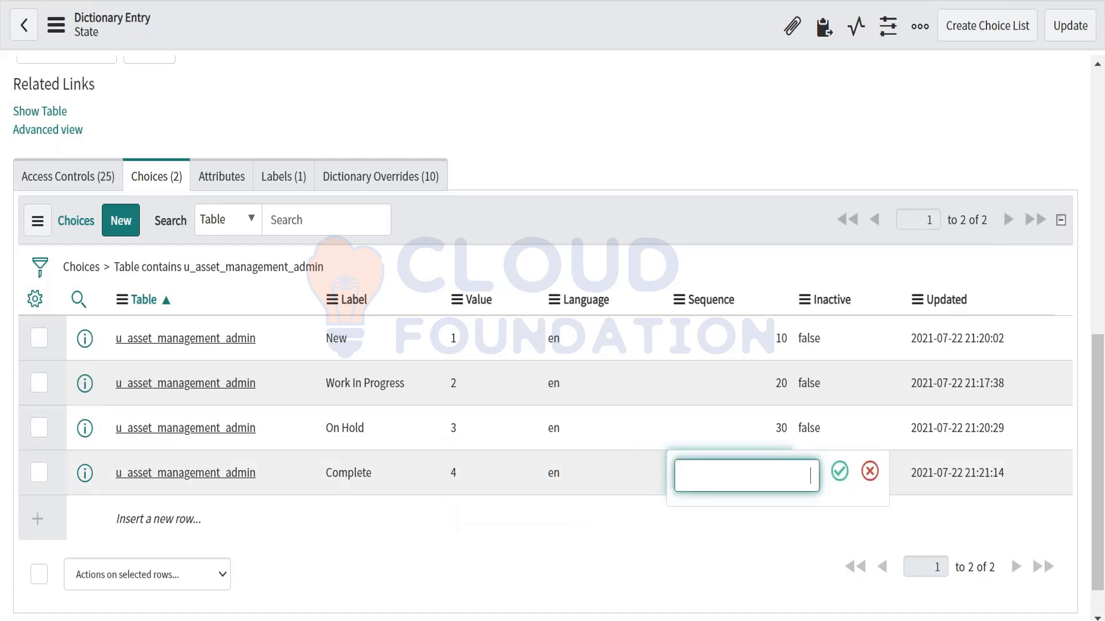
{"action": "left_click", "coordinate": [840, 471]}
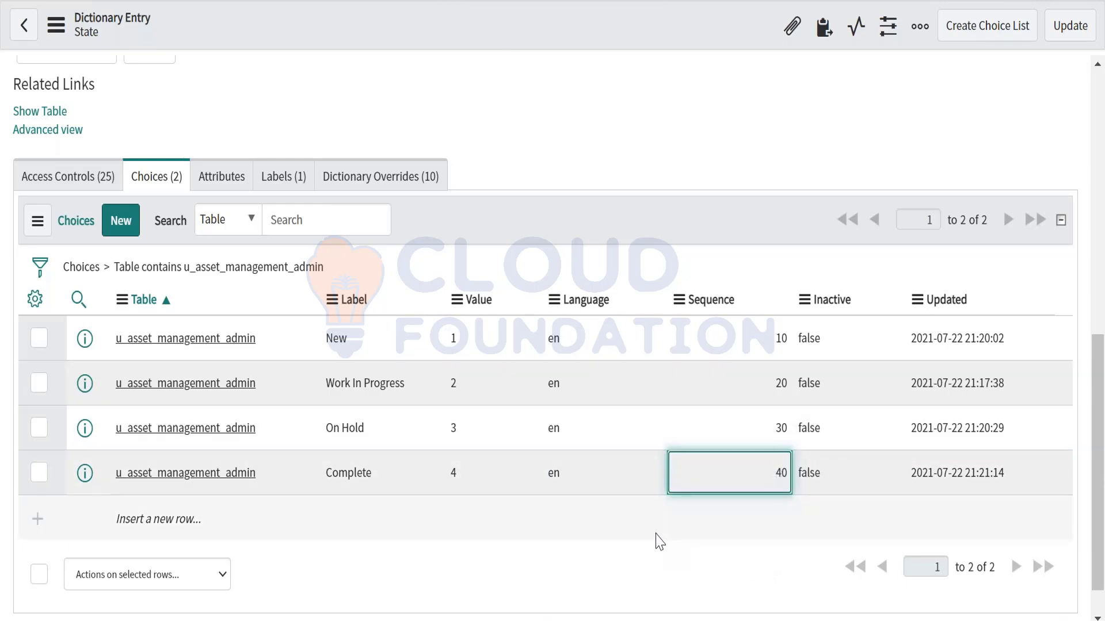
Personalize the Choices list columns by adding Dependent value and Hint to the selected columns
{"action": "scroll", "coordinate": [657, 540], "scroll_direction": "down", "scroll_amount": 1}
{"action": "scroll", "coordinate": [660, 542], "scroll_direction": "up", "scroll_amount": 1}
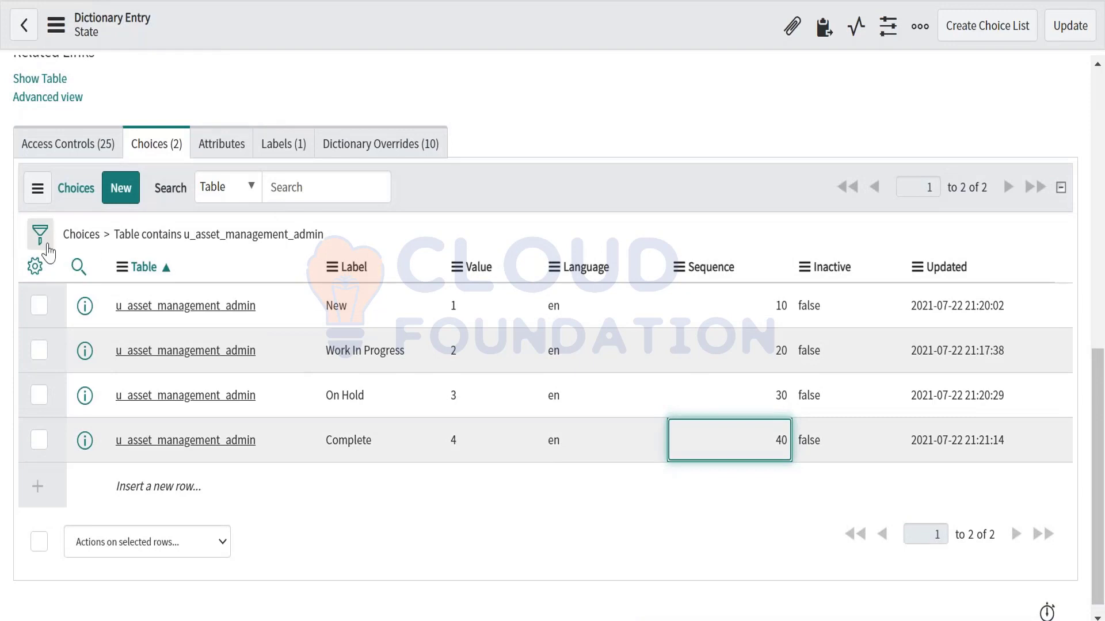
{"action": "left_click", "coordinate": [120, 188]}
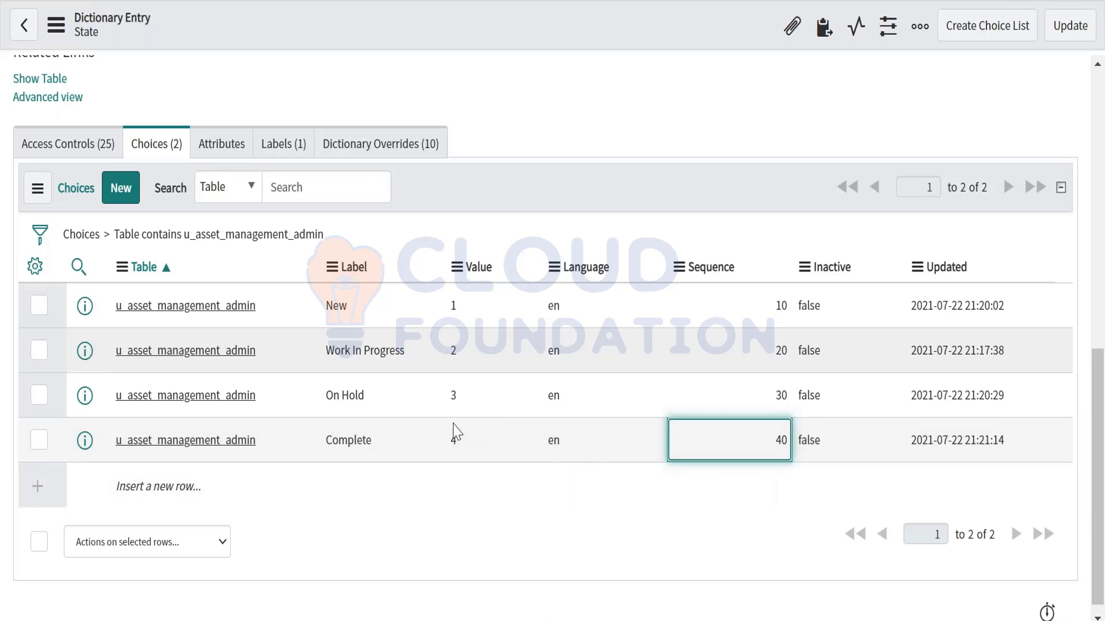
{"action": "left_click", "coordinate": [30, 268]}
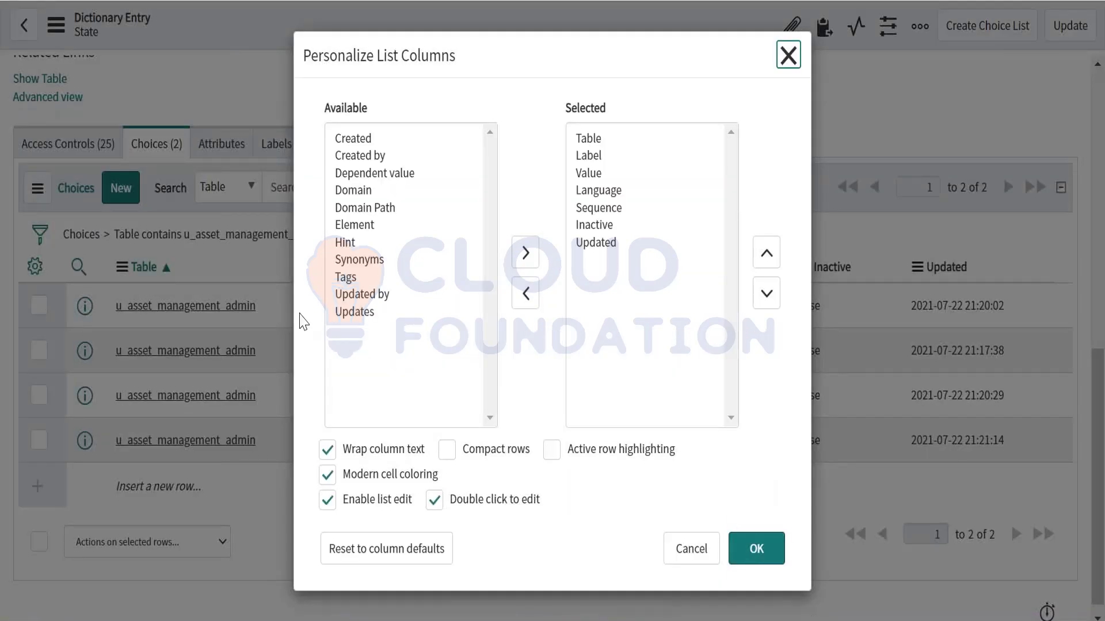
{"action": "left_click", "coordinate": [374, 173]}
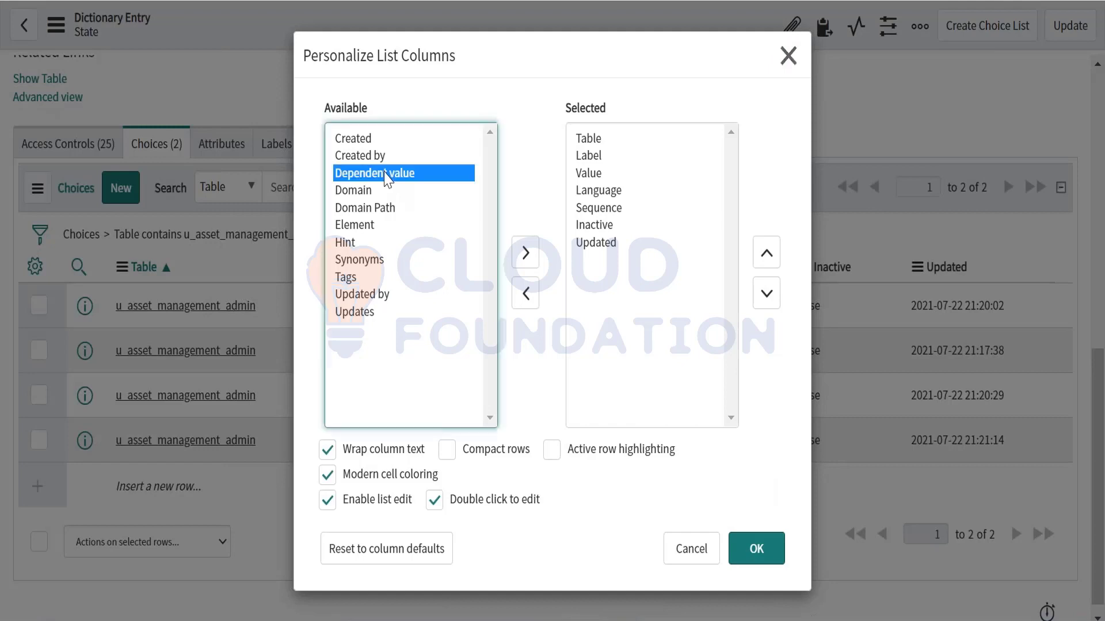
{"action": "left_click", "coordinate": [524, 254]}
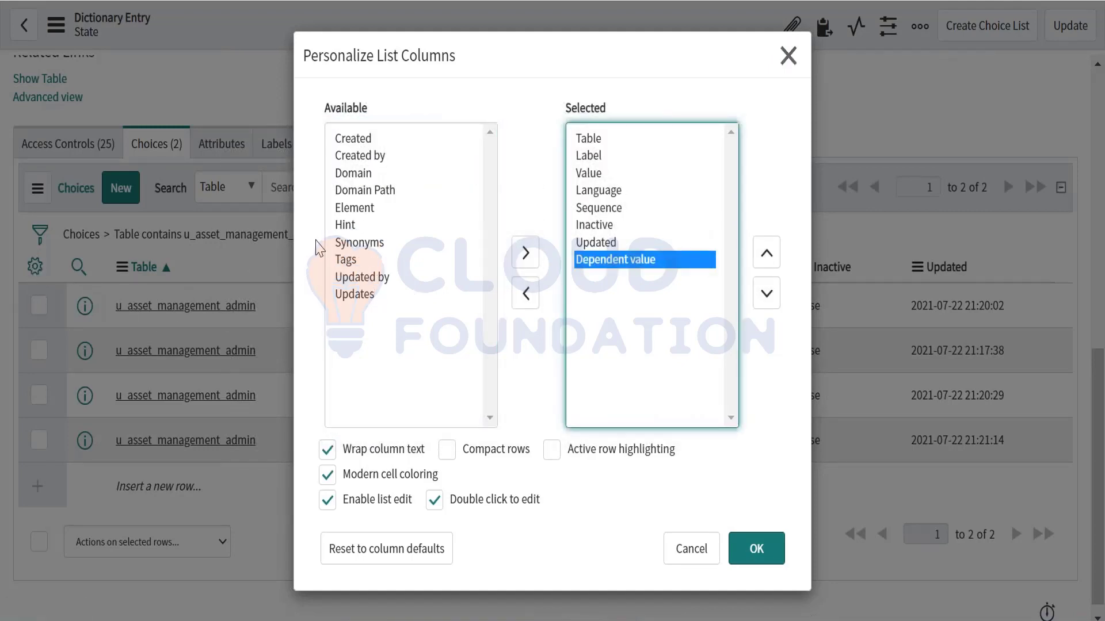
{"action": "left_click", "coordinate": [347, 226]}
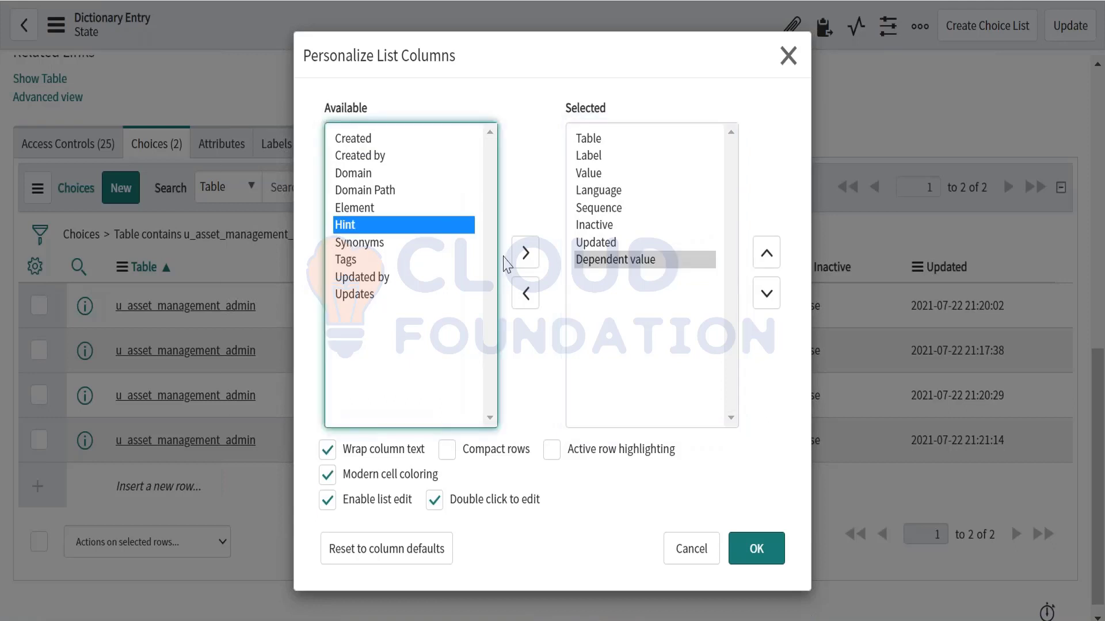
{"action": "left_click", "coordinate": [524, 254]}
Move the Dependent value and Hint columns between Sequence and Inactive, and apply the personalized column layout
{"action": "left_click", "coordinate": [600, 262]}
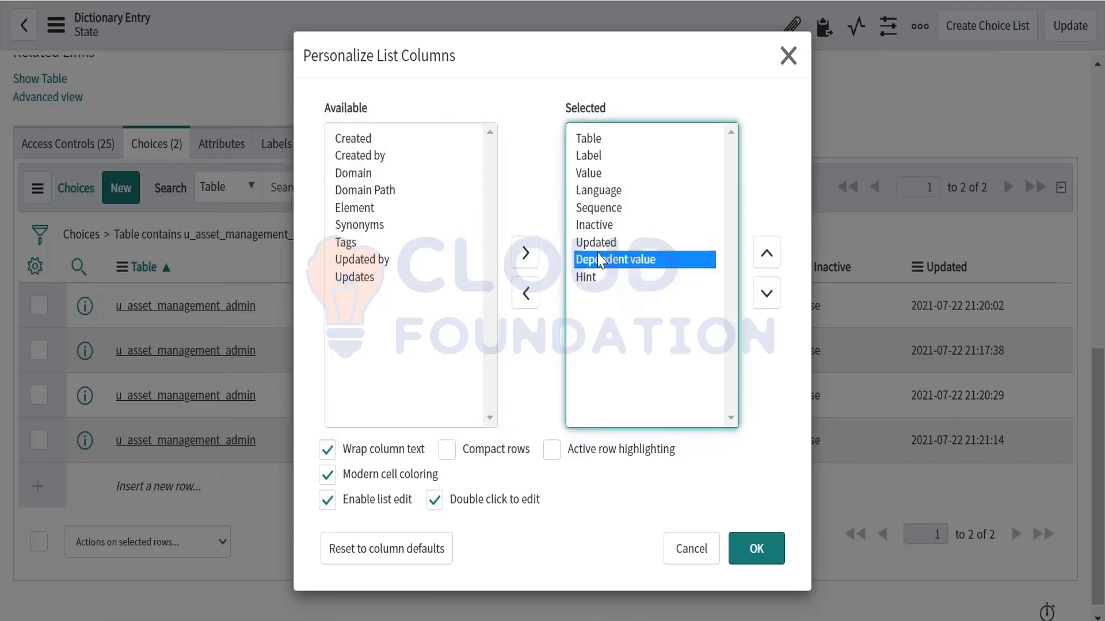
{"action": "left_click", "coordinate": [595, 281]}
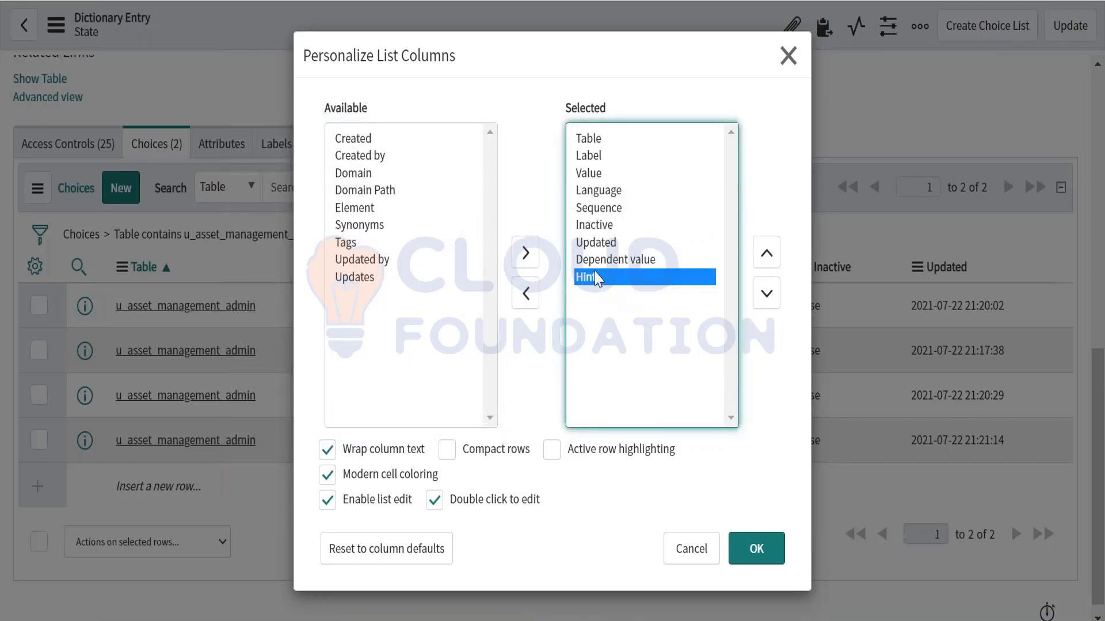
{"action": "left_click", "coordinate": [594, 267]}
{"action": "left_click", "coordinate": [596, 277], "text": "shift"}
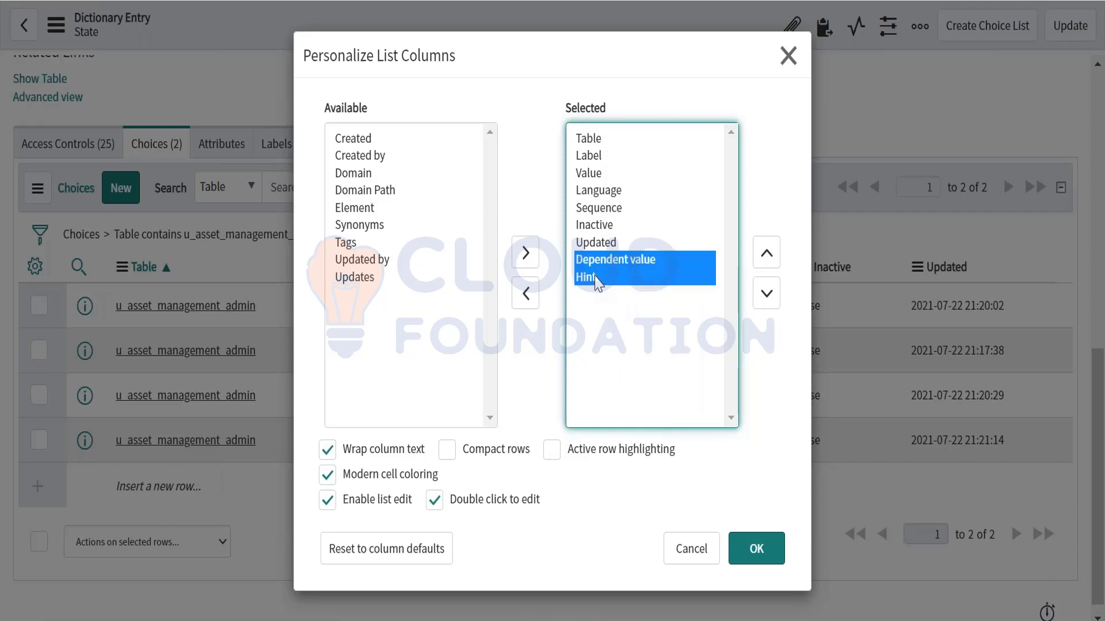
{"action": "left_click", "coordinate": [764, 253]}
{"action": "left_click", "coordinate": [764, 253]}
{"action": "left_click", "coordinate": [764, 253]}
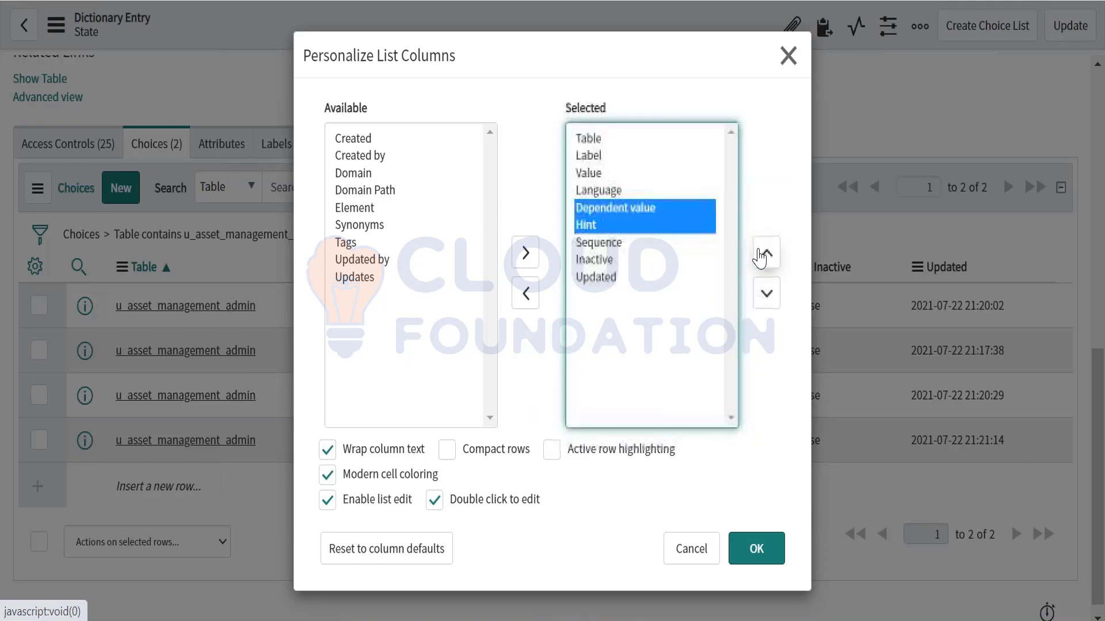
{"action": "left_click", "coordinate": [767, 294]}
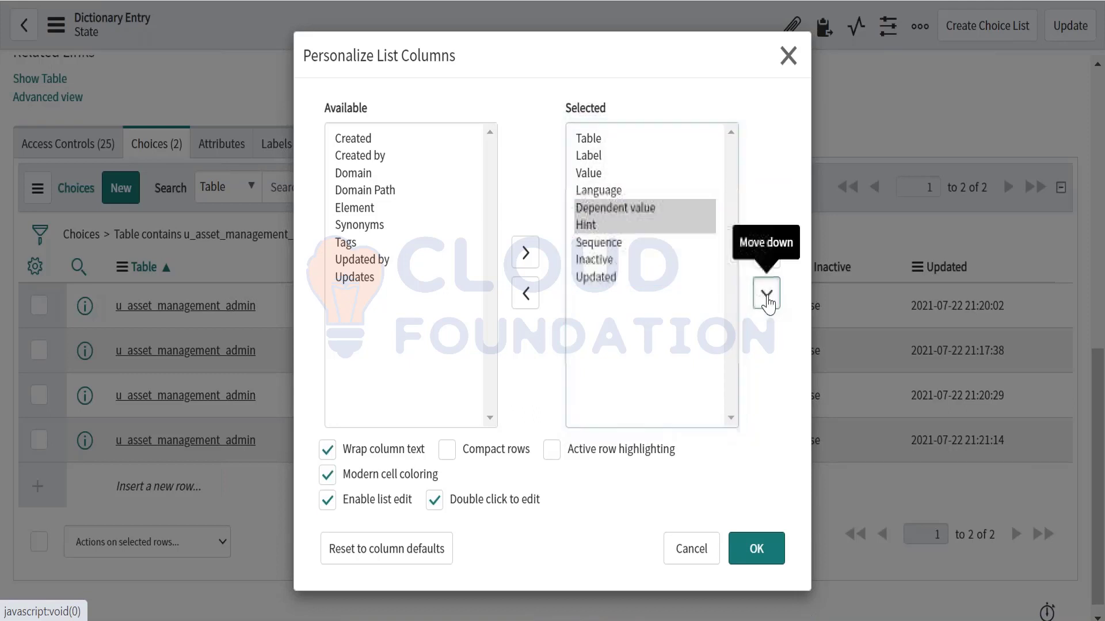
{"action": "left_click", "coordinate": [756, 549]}
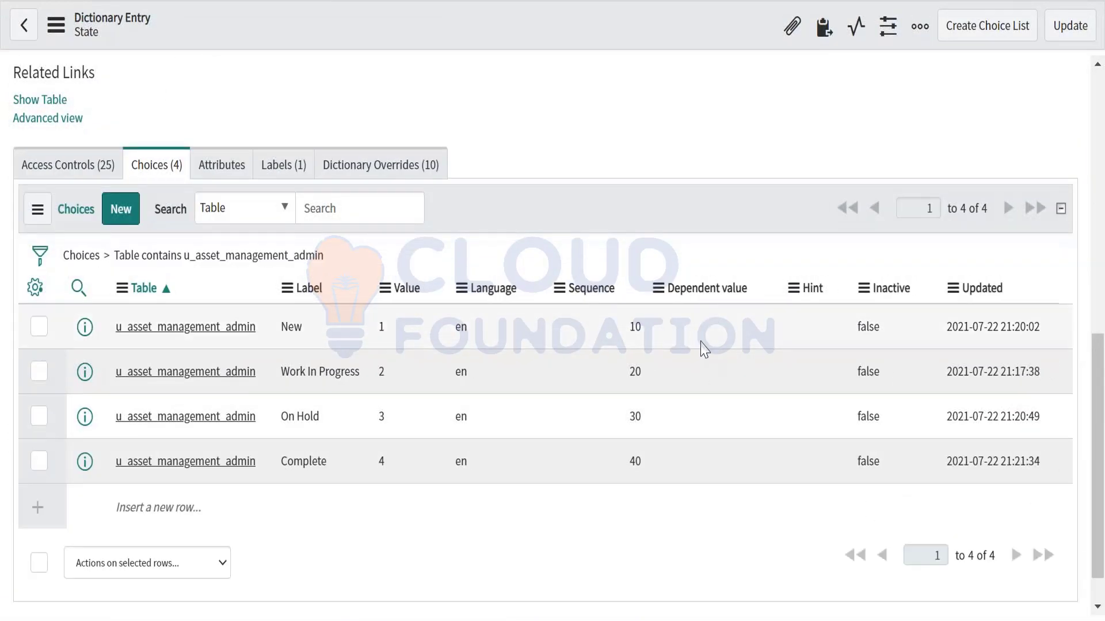
Insert a fifth row in the Choices list with u_asset_management_admin as its Table
{"action": "left_click", "coordinate": [184, 500]}
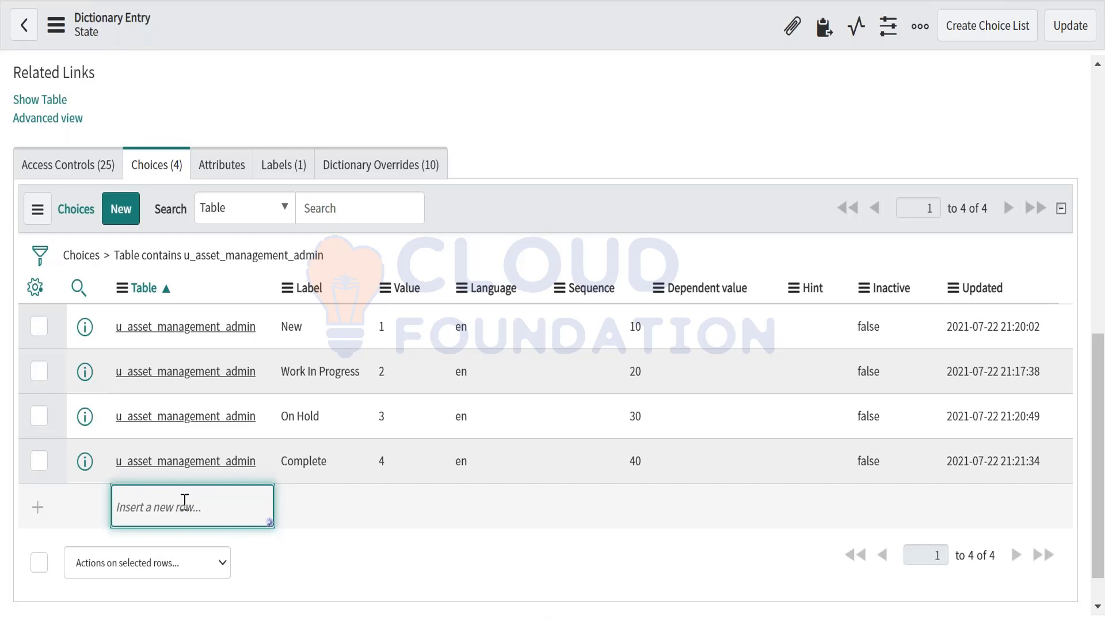
{"action": "left_click", "coordinate": [184, 501]}
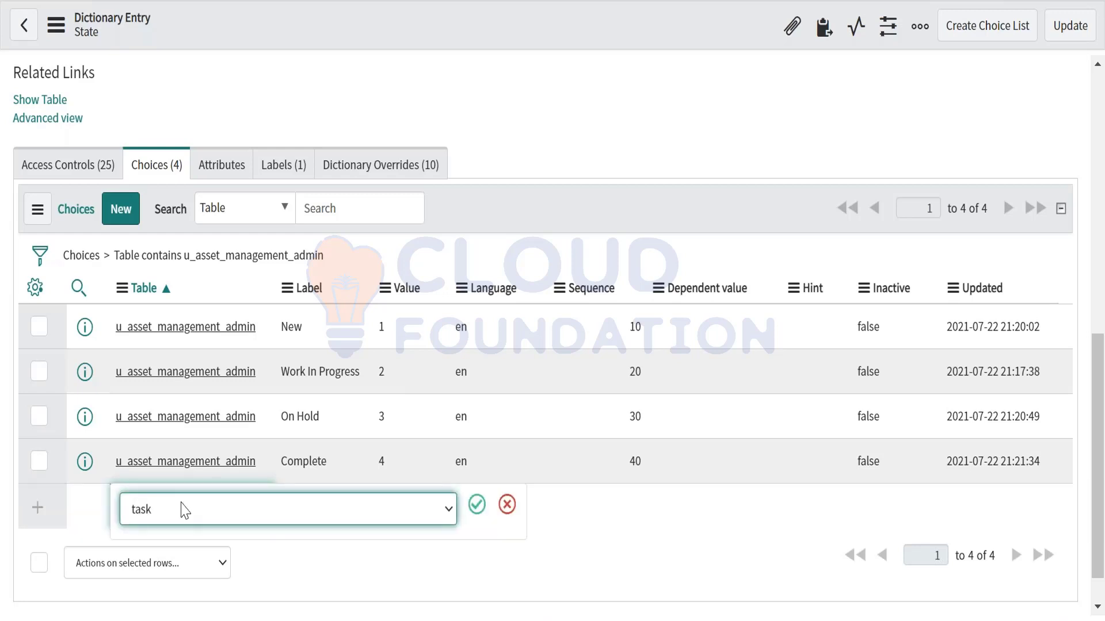
{"action": "left_click", "coordinate": [163, 506]}
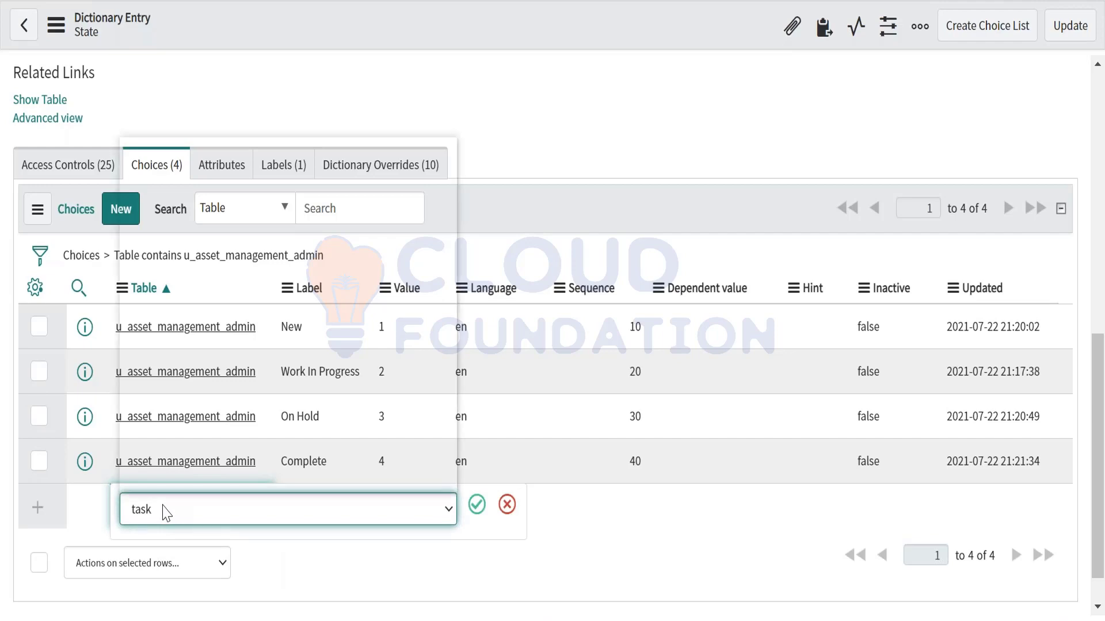
{"action": "type", "text": "asset_content_audit"}
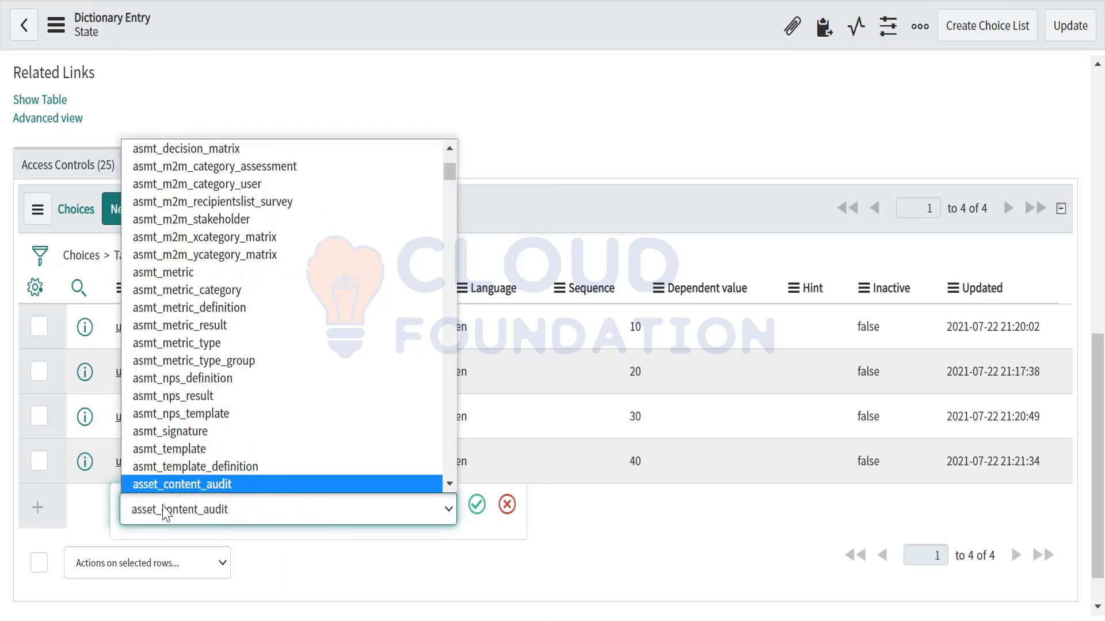
{"action": "scroll", "coordinate": [217, 464], "scroll_direction": "down", "scroll_amount": 5}
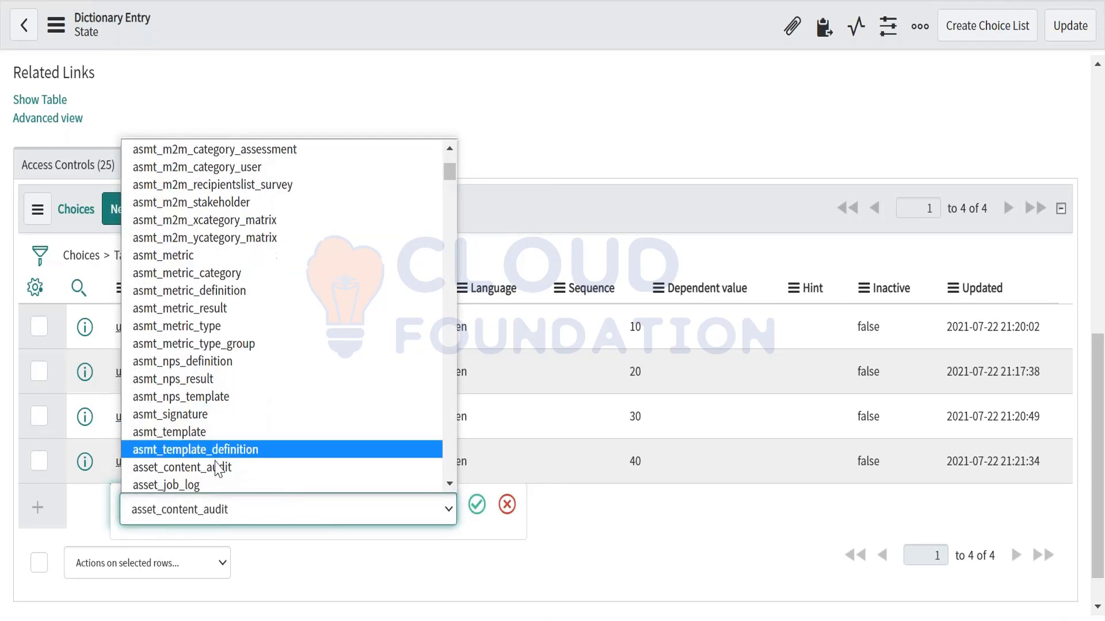
{"action": "type", "text": "ua_approval_usage"}
{"action": "scroll", "coordinate": [217, 466], "scroll_direction": "down", "scroll_amount": 5}
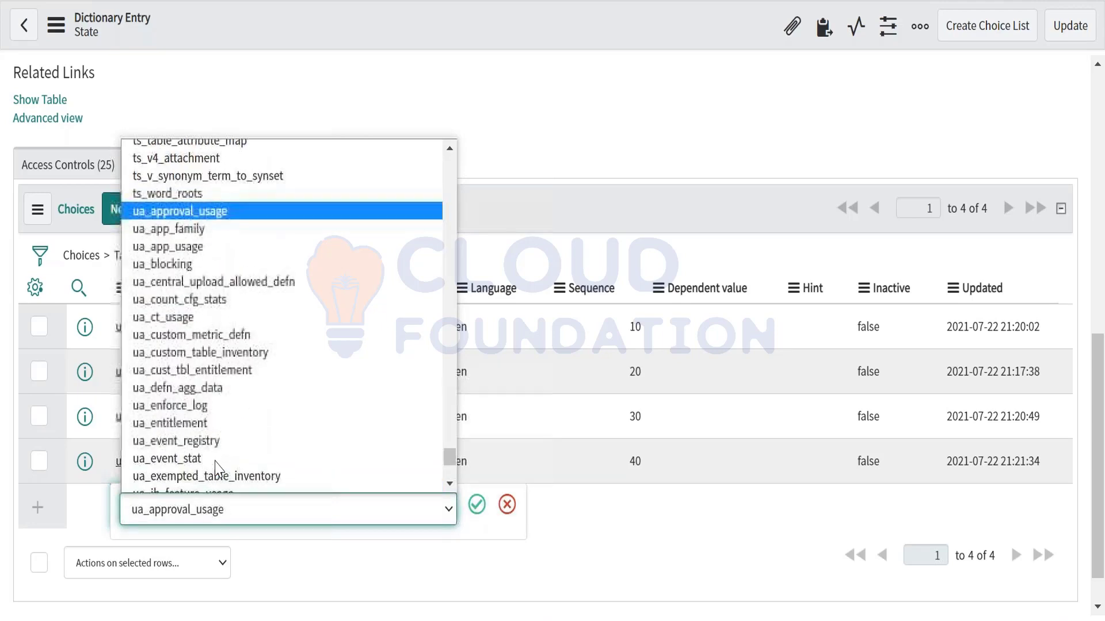
{"action": "scroll", "coordinate": [199, 340], "scroll_direction": "up", "scroll_amount": 2}
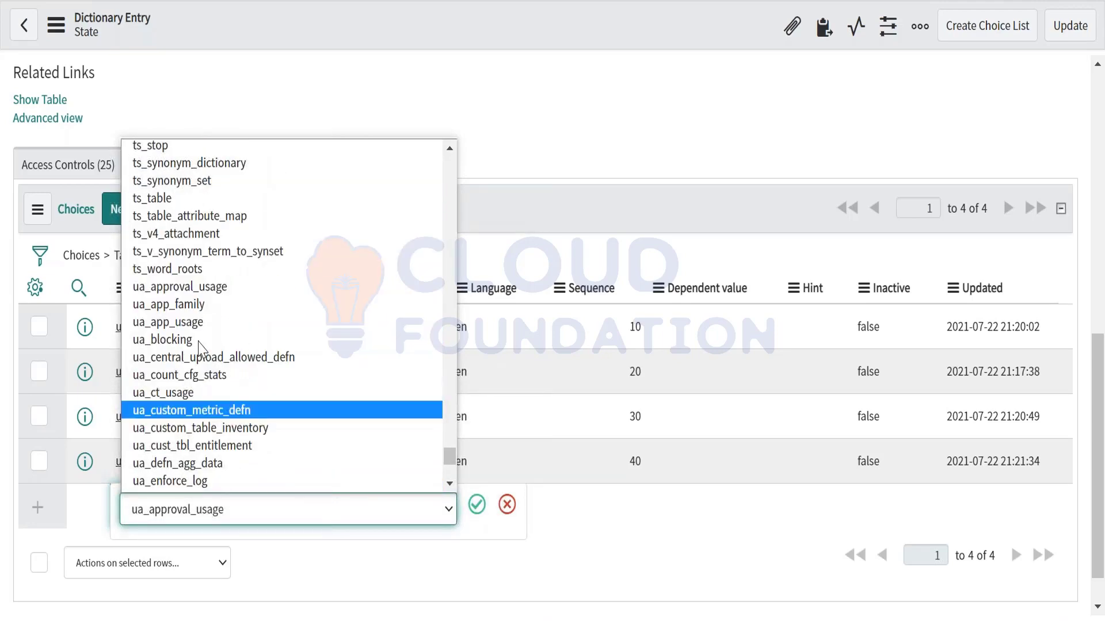
{"action": "scroll", "coordinate": [198, 345], "scroll_direction": "down", "scroll_amount": 5}
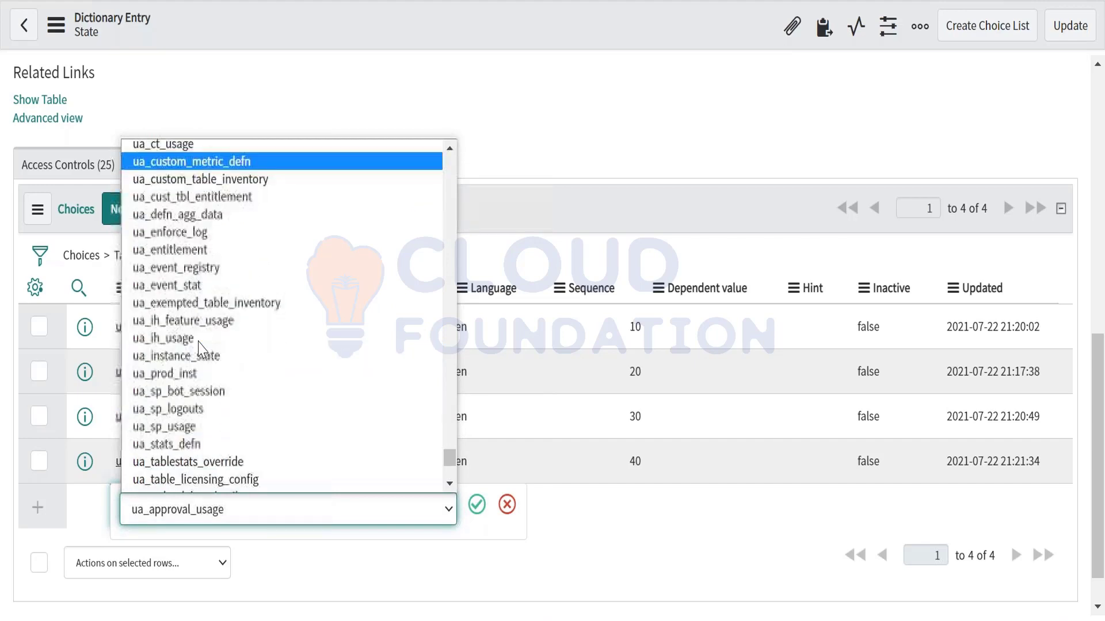
{"action": "scroll", "coordinate": [224, 449], "scroll_direction": "down", "scroll_amount": 1}
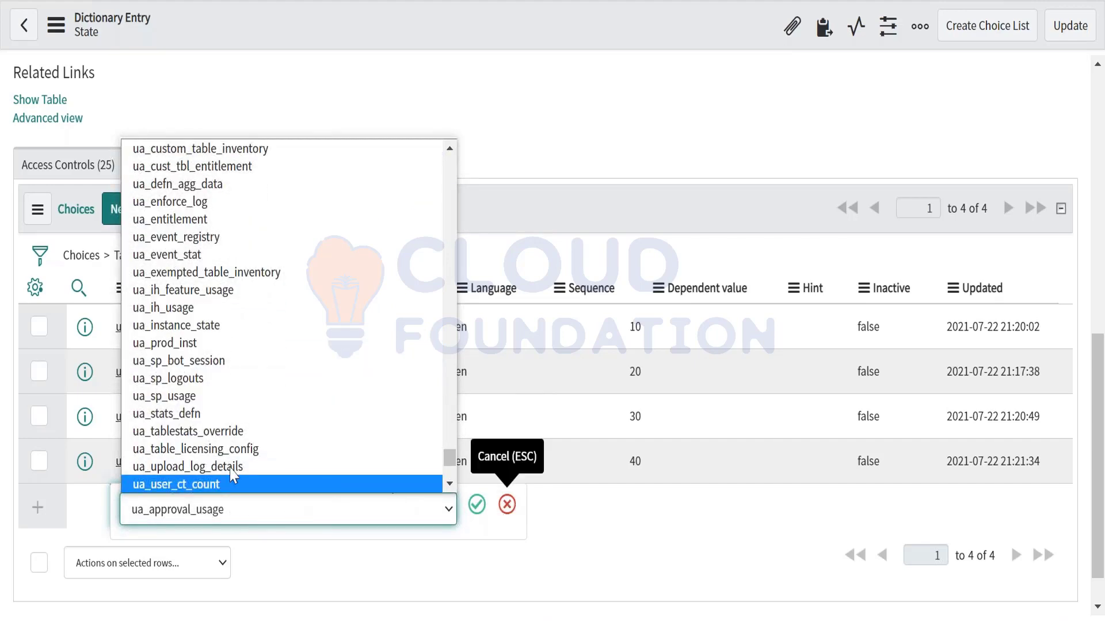
{"action": "left_click", "coordinate": [230, 430]}
{"action": "scroll", "coordinate": [229, 424], "scroll_direction": "down", "scroll_amount": 5}
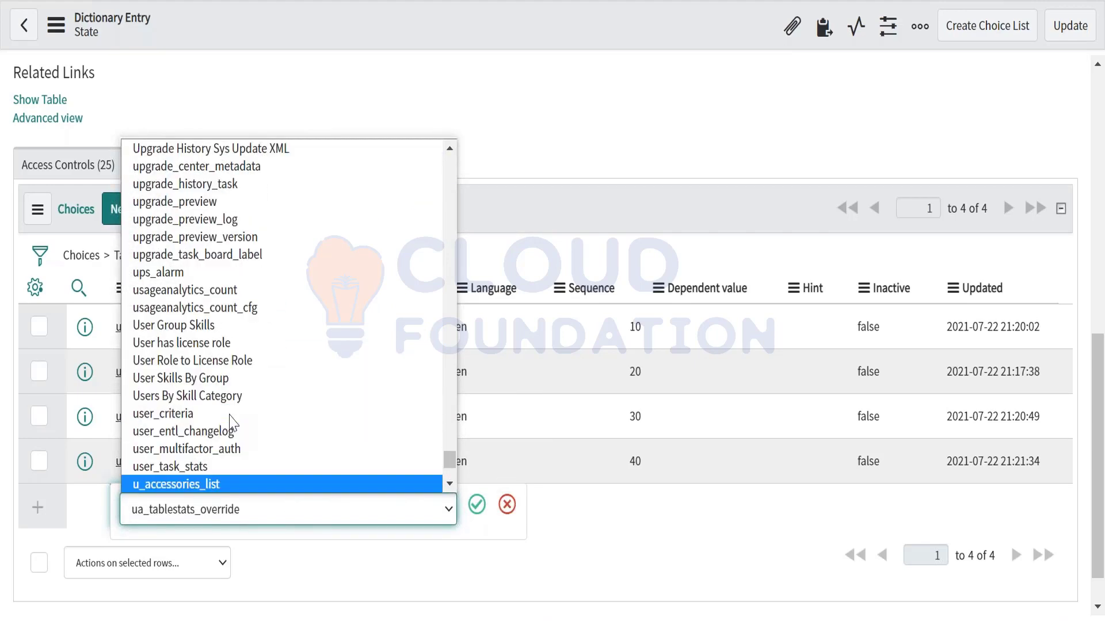
{"action": "scroll", "coordinate": [224, 415], "scroll_direction": "down", "scroll_amount": 2}
{"action": "left_click", "coordinate": [213, 402]}
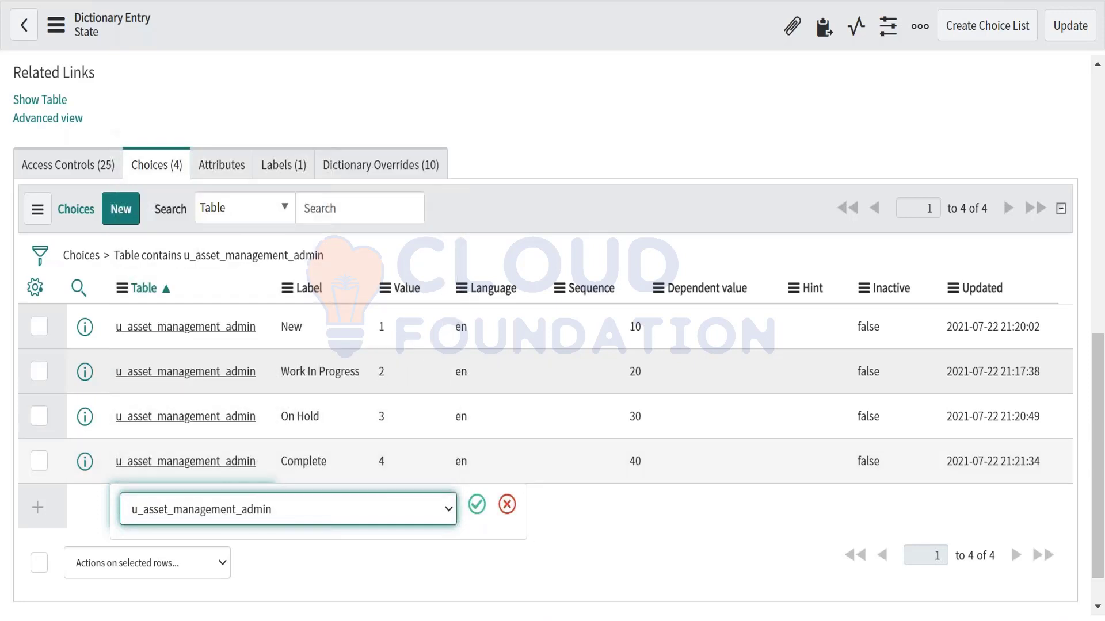
{"action": "left_click", "coordinate": [476, 505]}
Set the fifth choice row's Label to Cancelled and save it
{"action": "left_click", "coordinate": [328, 521]}
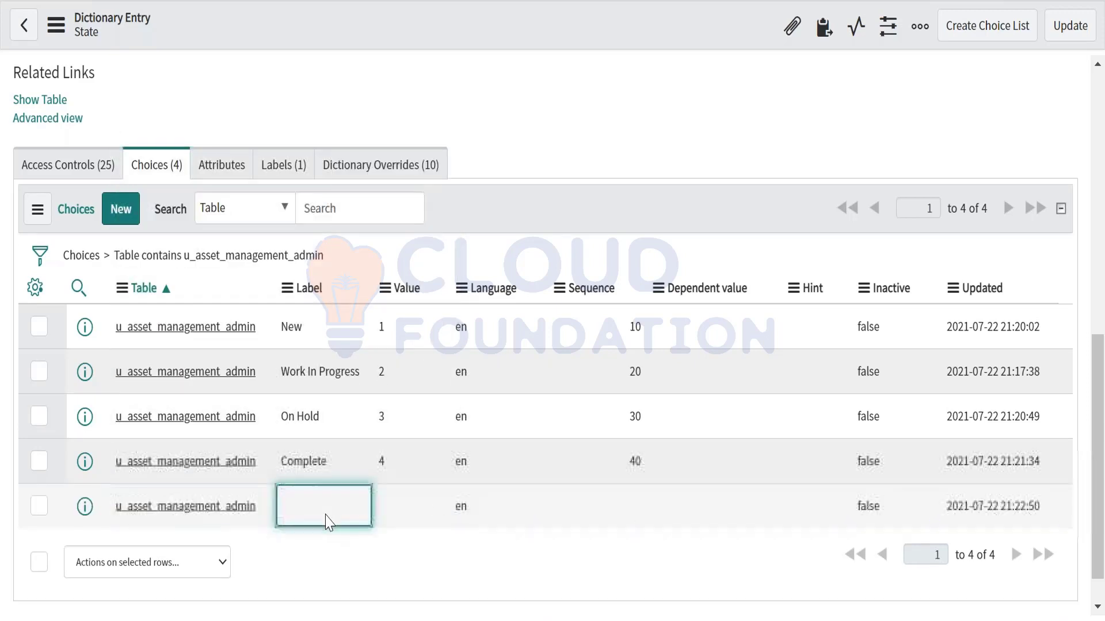
{"action": "type", "text": "AN"}
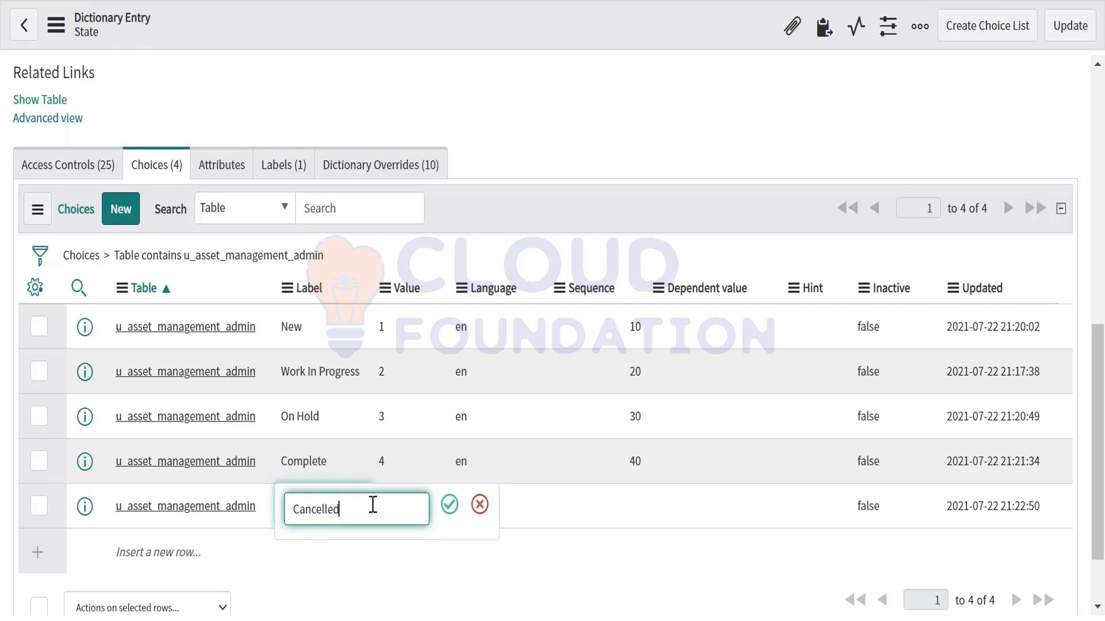
{"action": "left_click", "coordinate": [449, 505]}
Set the Cancelled choice's Value to 5 and its Sequence to 50
{"action": "left_click", "coordinate": [397, 515]}
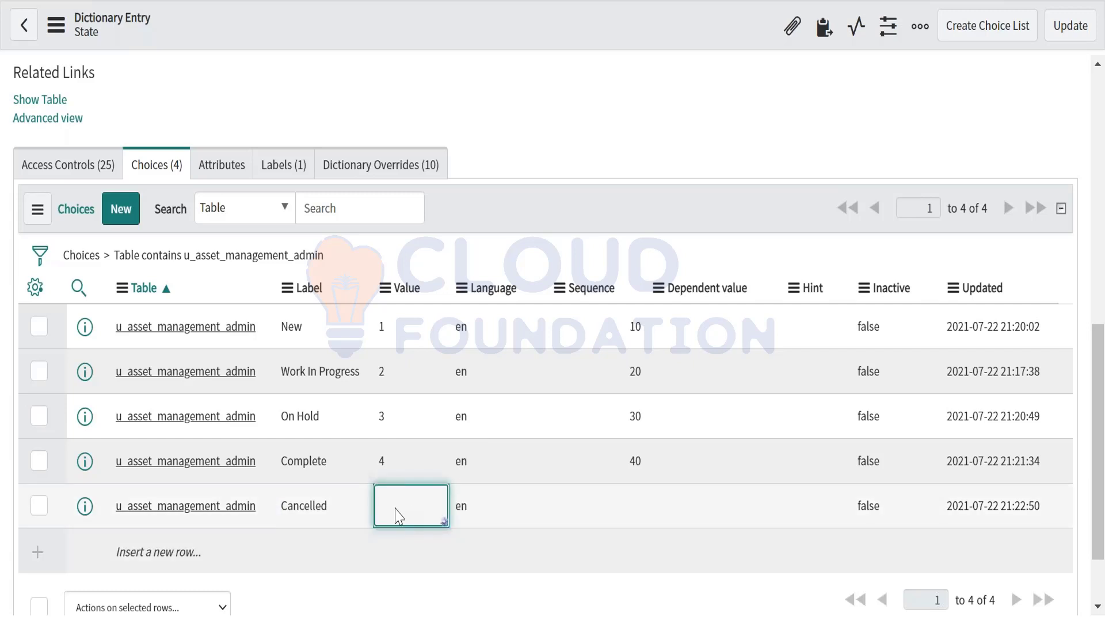
{"action": "left_click", "coordinate": [397, 516]}
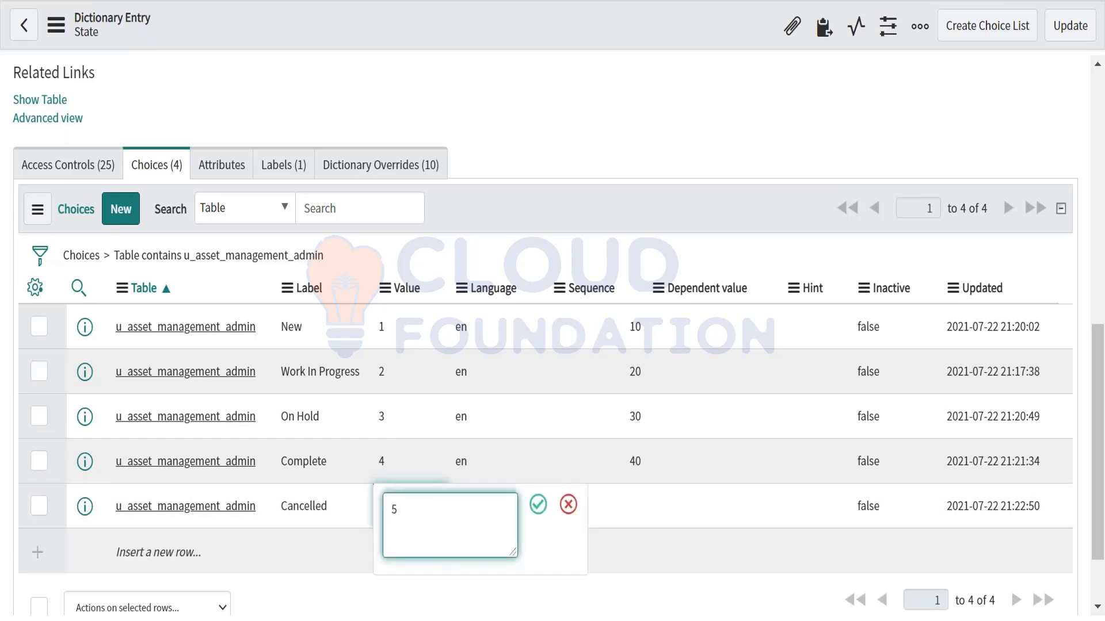
{"action": "left_click", "coordinate": [538, 505]}
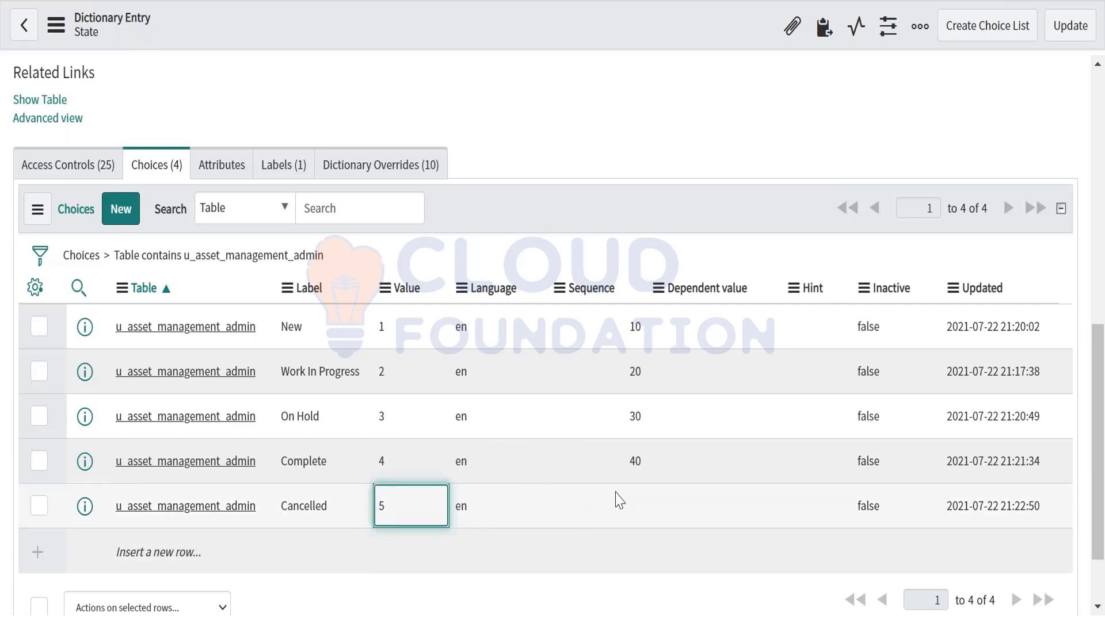
{"action": "double_click", "coordinate": [619, 512]}
{"action": "type", "text": "50"}
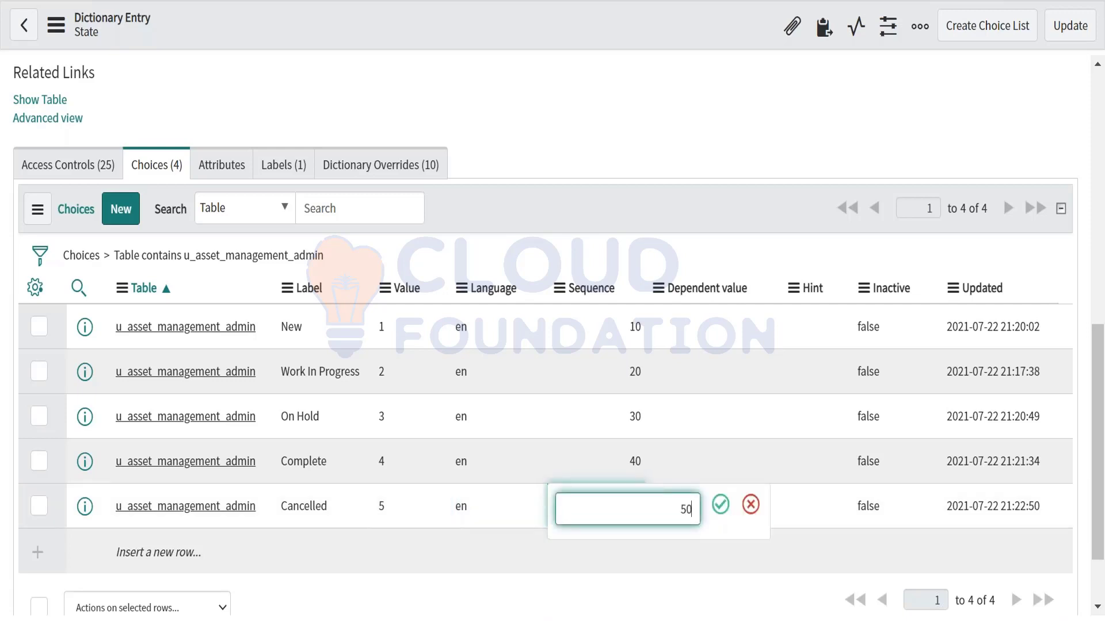
{"action": "left_click", "coordinate": [721, 505]}
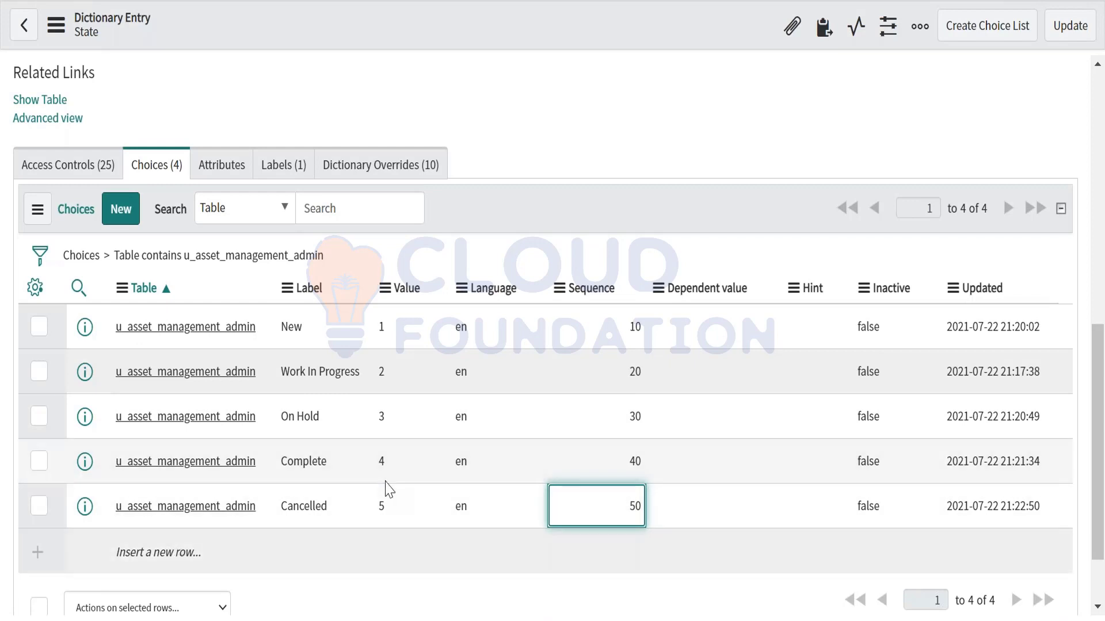
Change the Value of the Complete choice to 5 and that of the Cancelled choice to 6
{"action": "left_click", "coordinate": [382, 461]}
{"action": "double_click", "coordinate": [382, 461]}
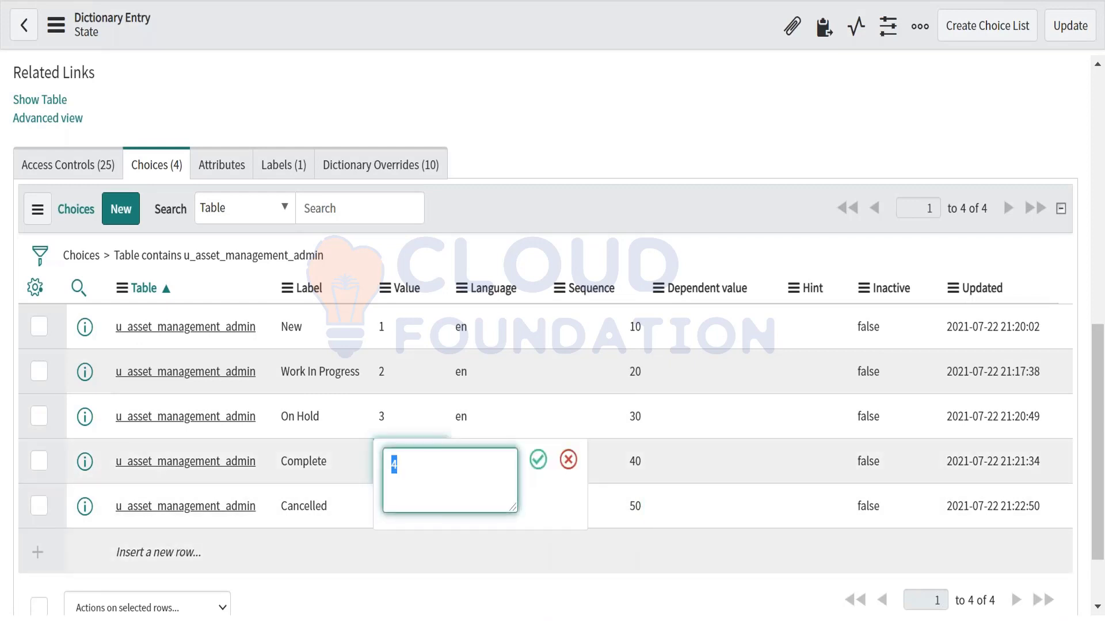
{"action": "type", "text": "5"}
{"action": "left_click", "coordinate": [537, 459]}
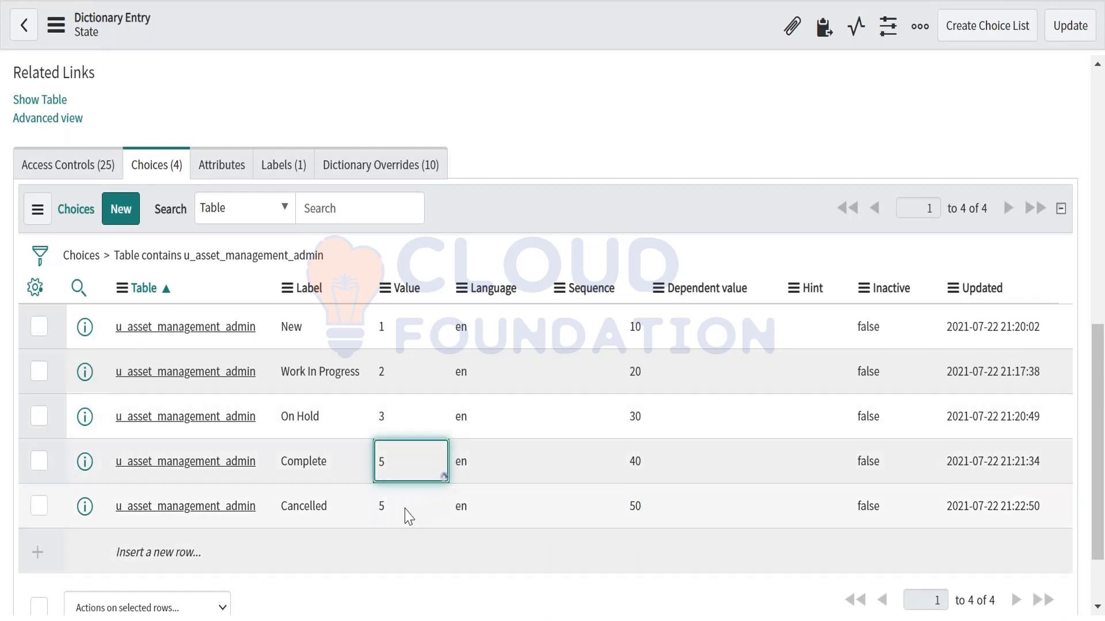
{"action": "left_click", "coordinate": [407, 515]}
{"action": "double_click", "coordinate": [407, 515]}
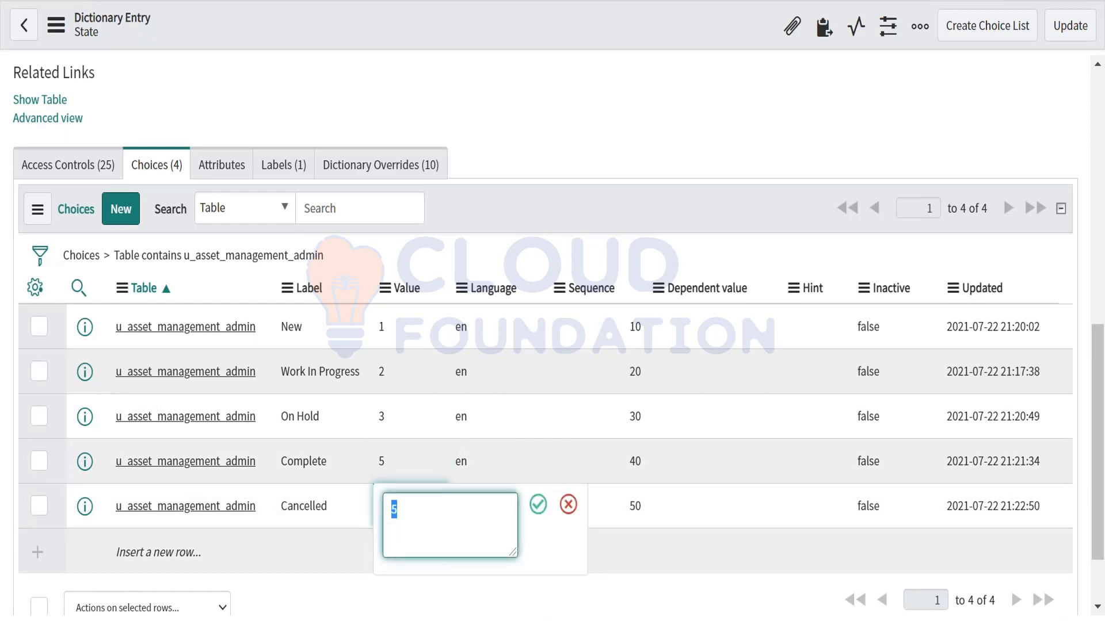
{"action": "left_click", "coordinate": [537, 505]}
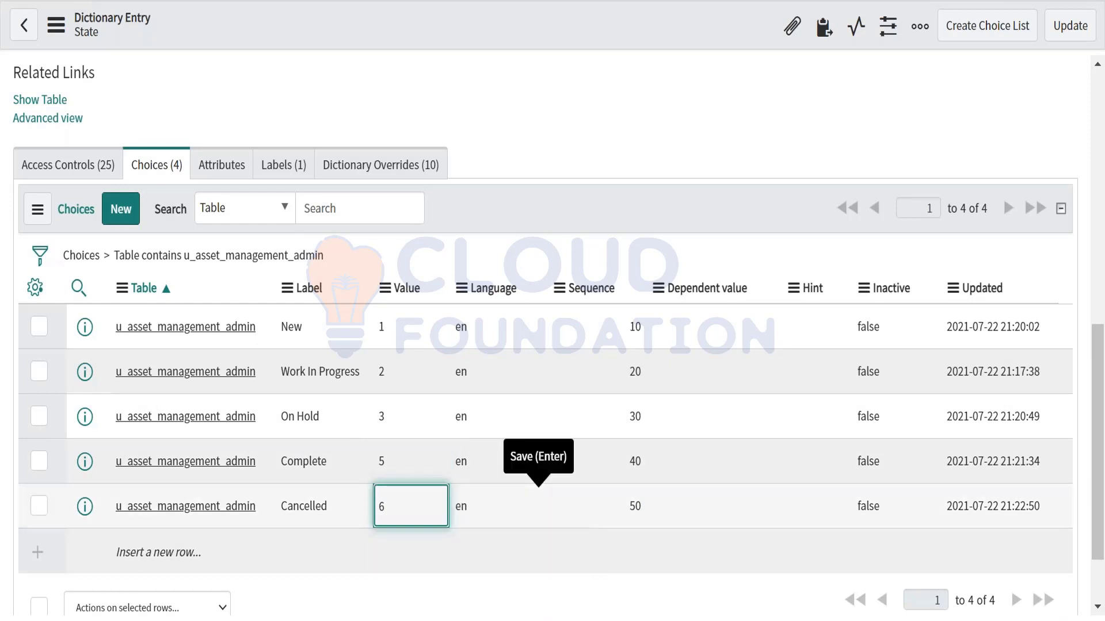
Insert a sixth row in the Choices list with u_asset_management_admin as its Table
{"action": "left_click", "coordinate": [198, 554]}
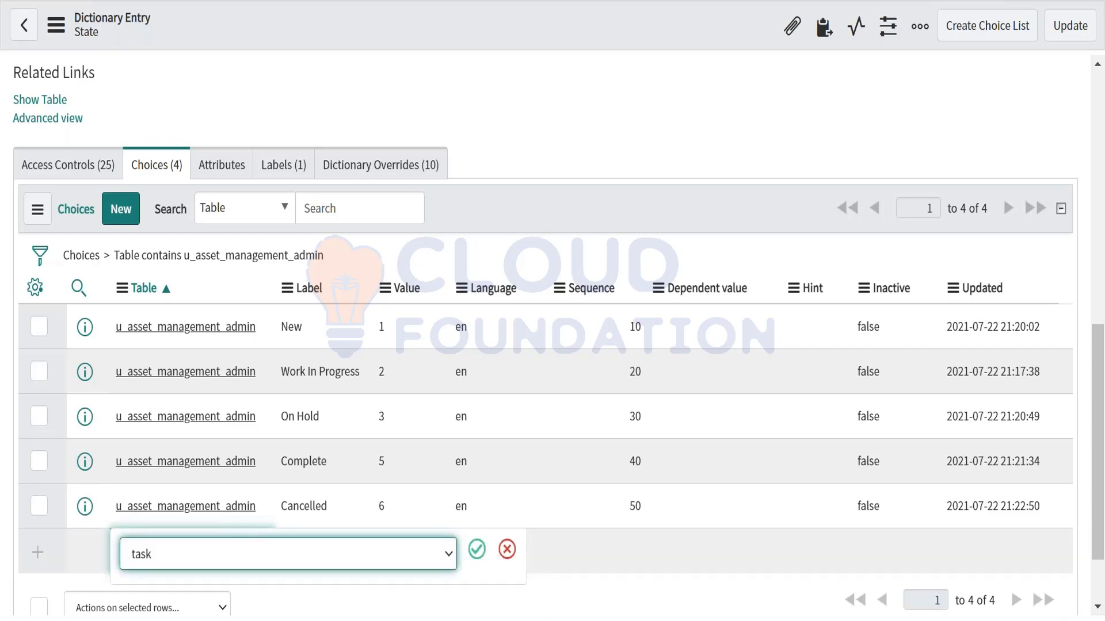
{"action": "left_click", "coordinate": [287, 554]}
{"action": "type", "text": "u_"}
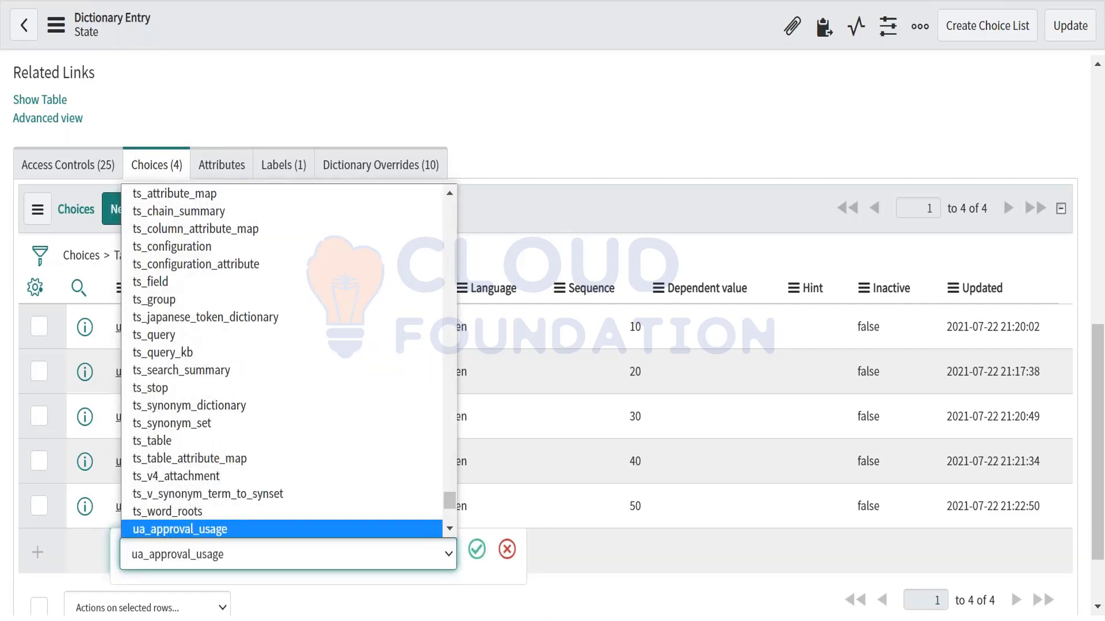
{"action": "type", "text": "activitydef_scriptfile"}
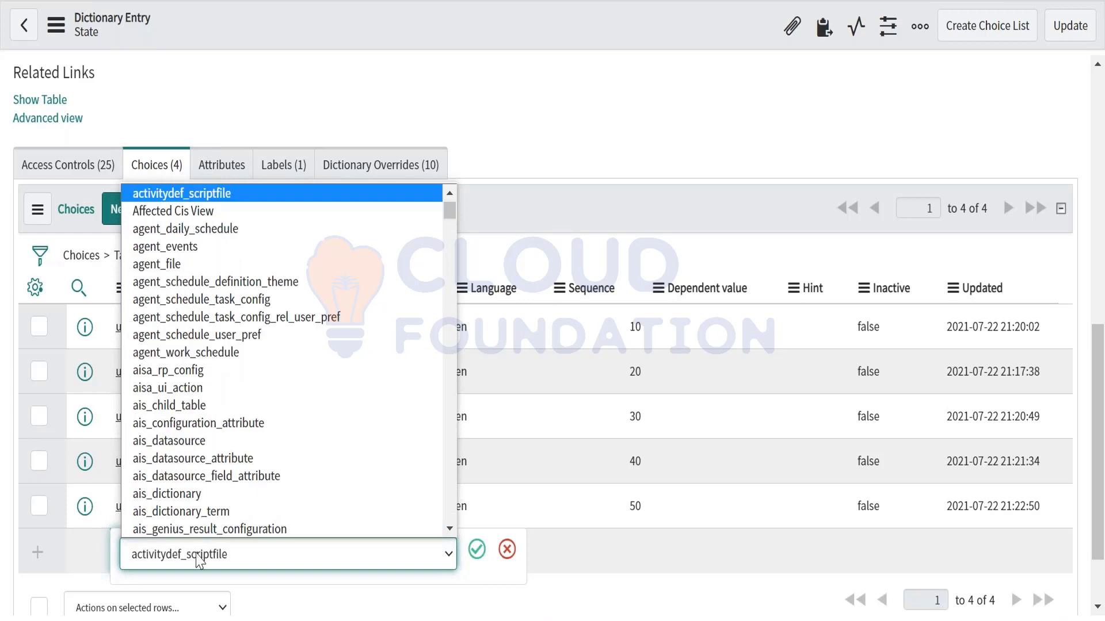
{"action": "left_click", "coordinate": [161, 511]}
{"action": "type", "text": "ua_approval_usage"}
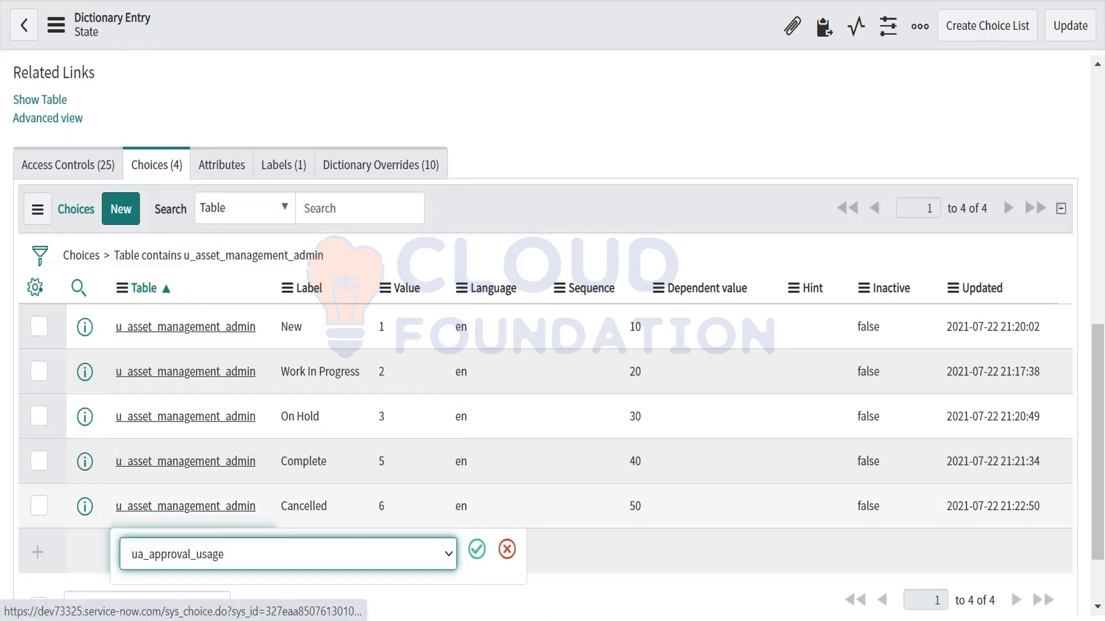
{"action": "left_click", "coordinate": [167, 558]}
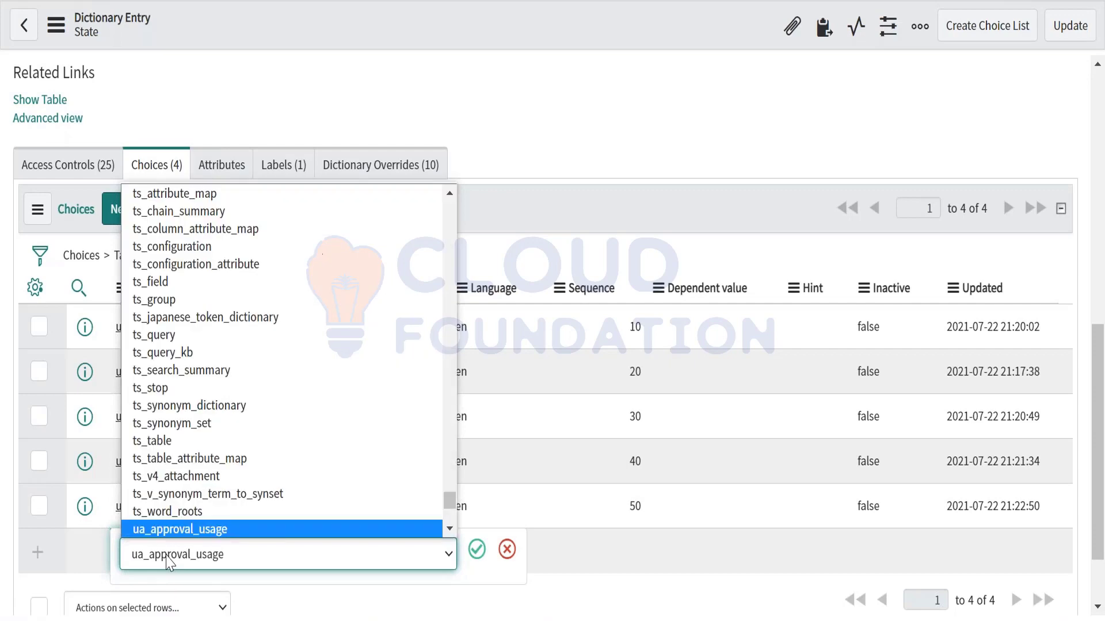
{"action": "type", "text": "_accessories_list"}
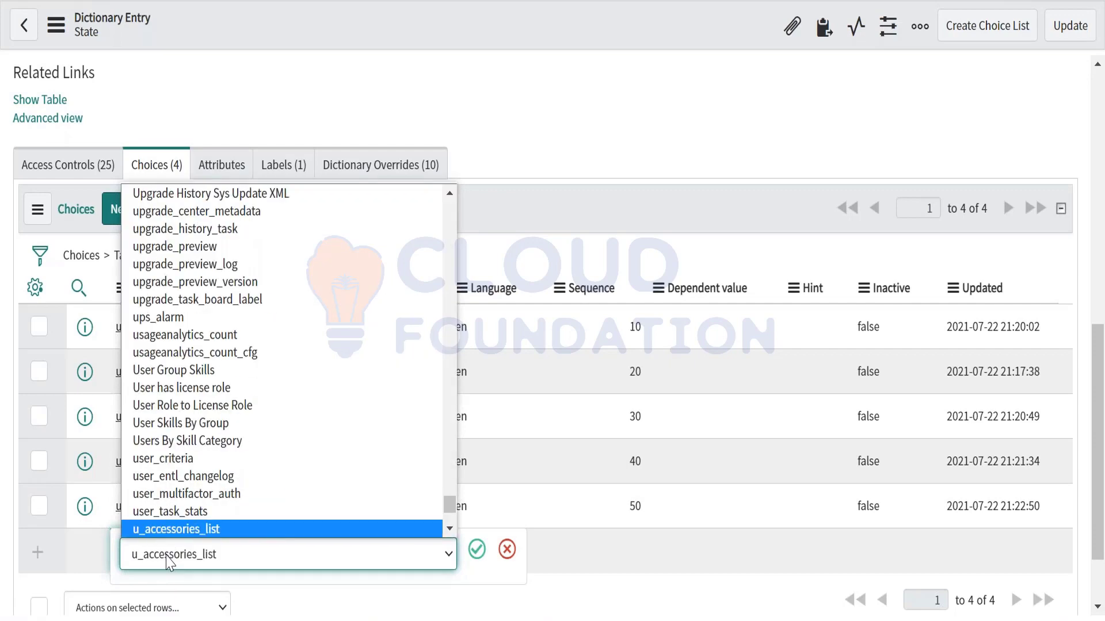
{"action": "scroll", "coordinate": [189, 489], "scroll_direction": "down", "scroll_amount": 1}
{"action": "left_click", "coordinate": [187, 485]}
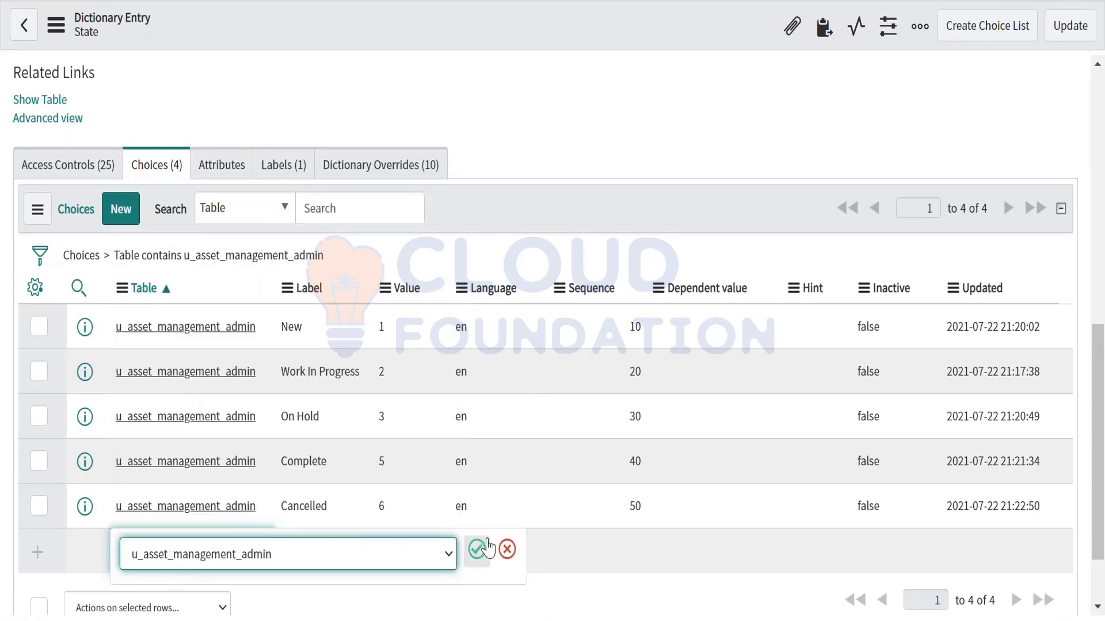
{"action": "left_click", "coordinate": [476, 549]}
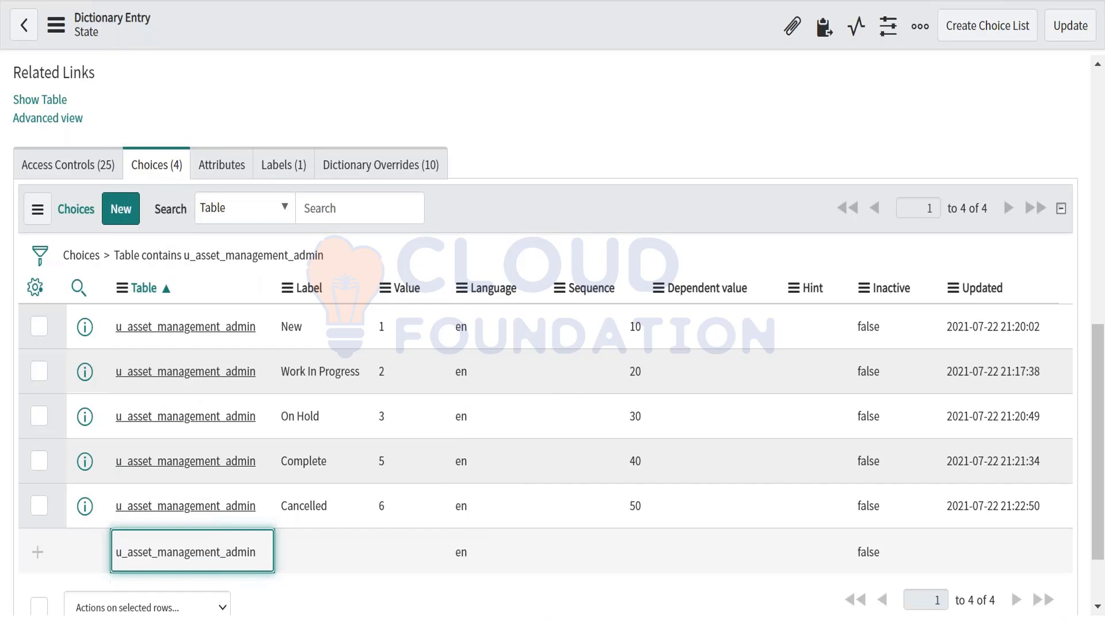
Set the sixth choice row's Label to Resolved and save it
{"action": "left_click", "coordinate": [316, 565]}
{"action": "type", "text": "esolved"}
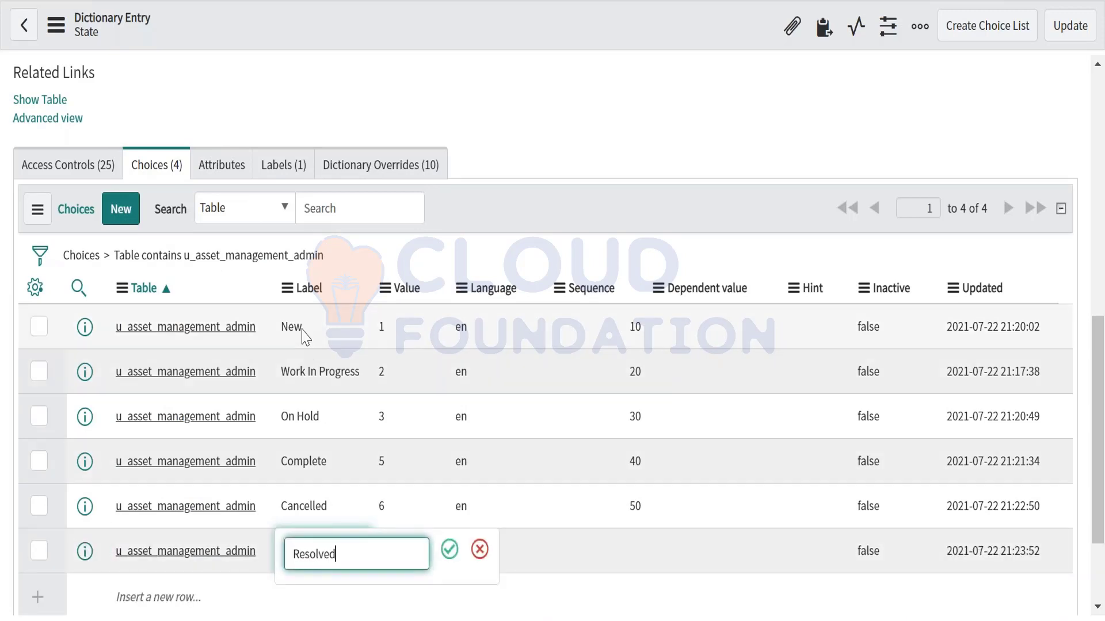
{"action": "left_click_drag", "start_coordinate": [305, 334], "coordinate": [288, 321]}
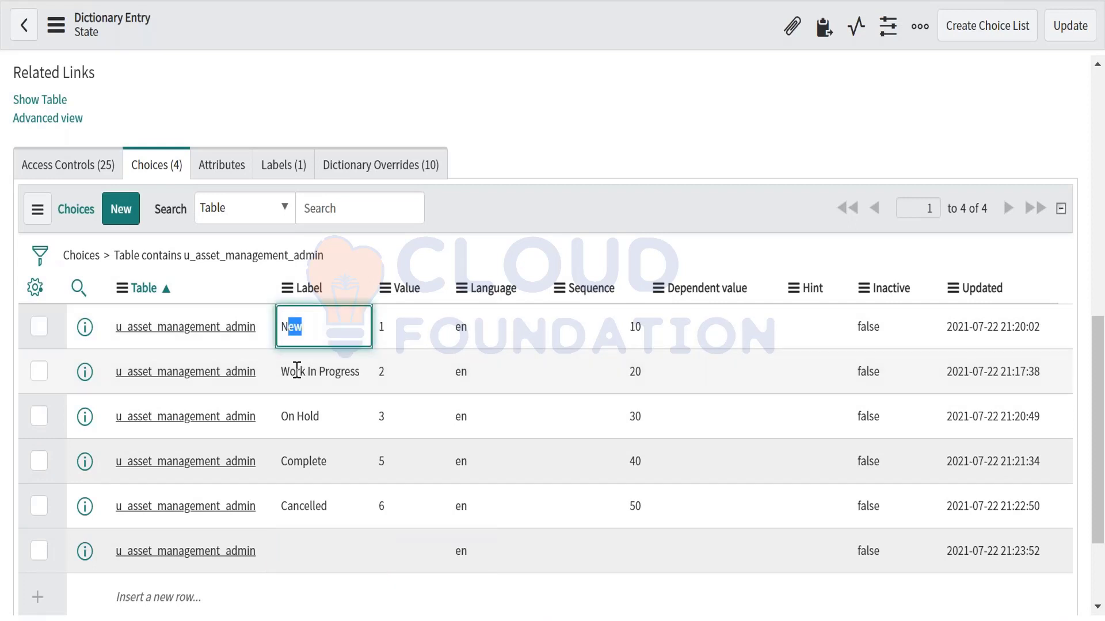
{"action": "double_click", "coordinate": [306, 550]}
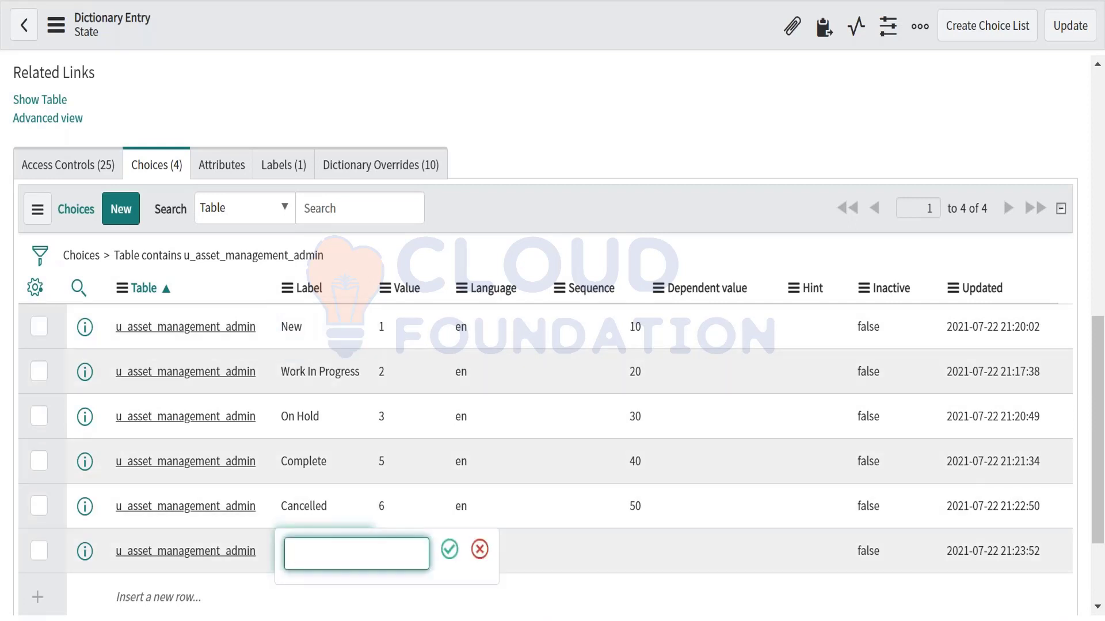
{"action": "type", "text": "Resolved"}
{"action": "left_click", "coordinate": [452, 552]}
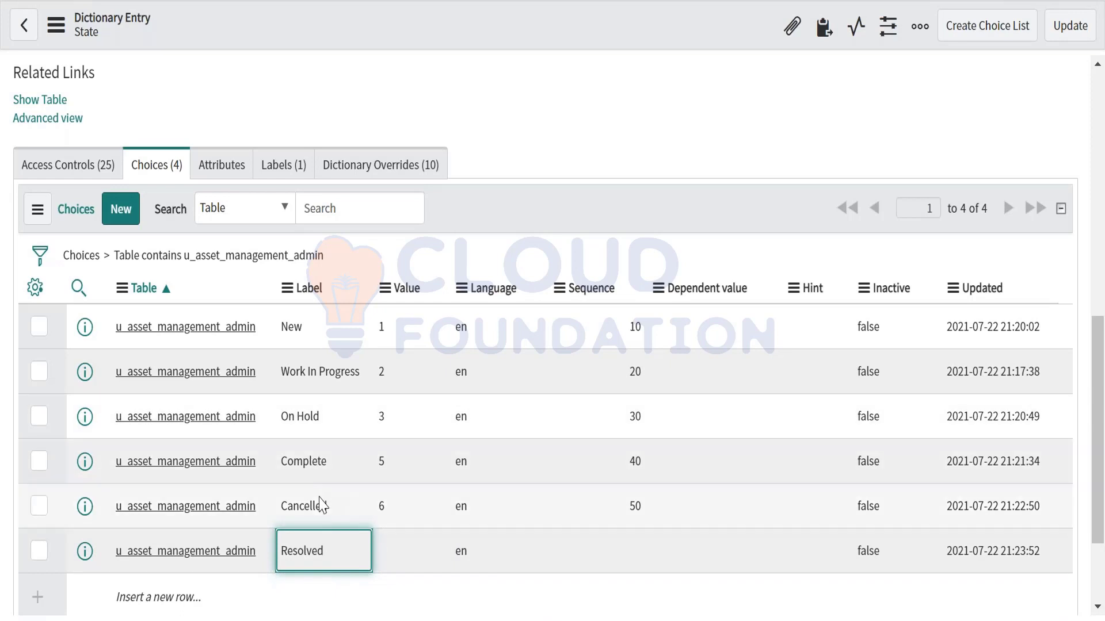
Set the Resolved choice's Value to 4 and its Sequence to 40
{"action": "left_click", "coordinate": [395, 558]}
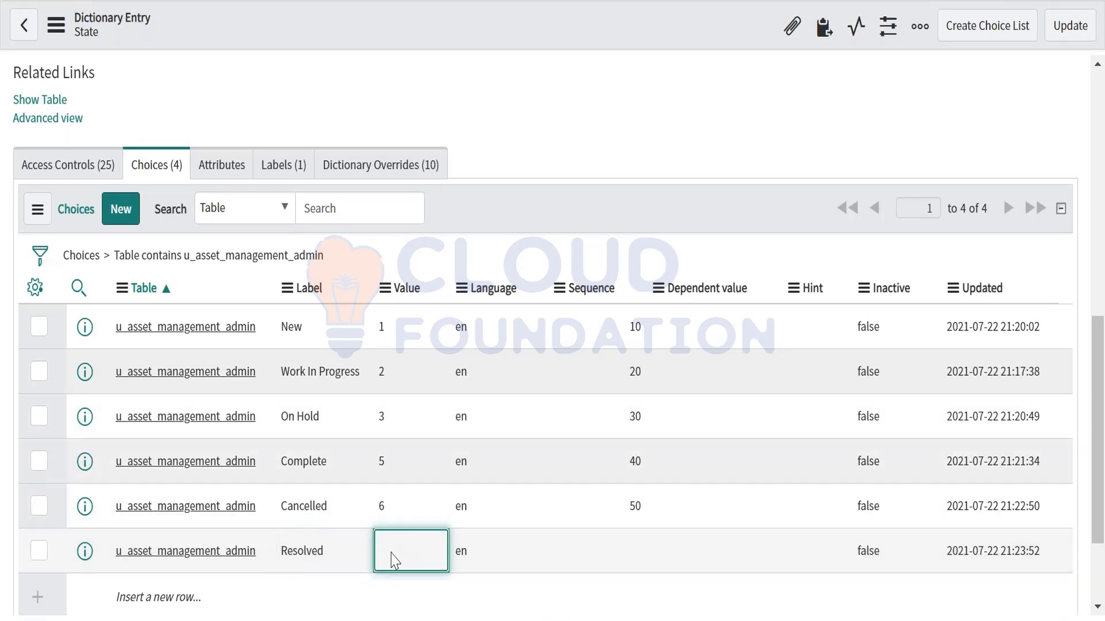
{"action": "left_click", "coordinate": [394, 558]}
{"action": "type", "text": "4"}
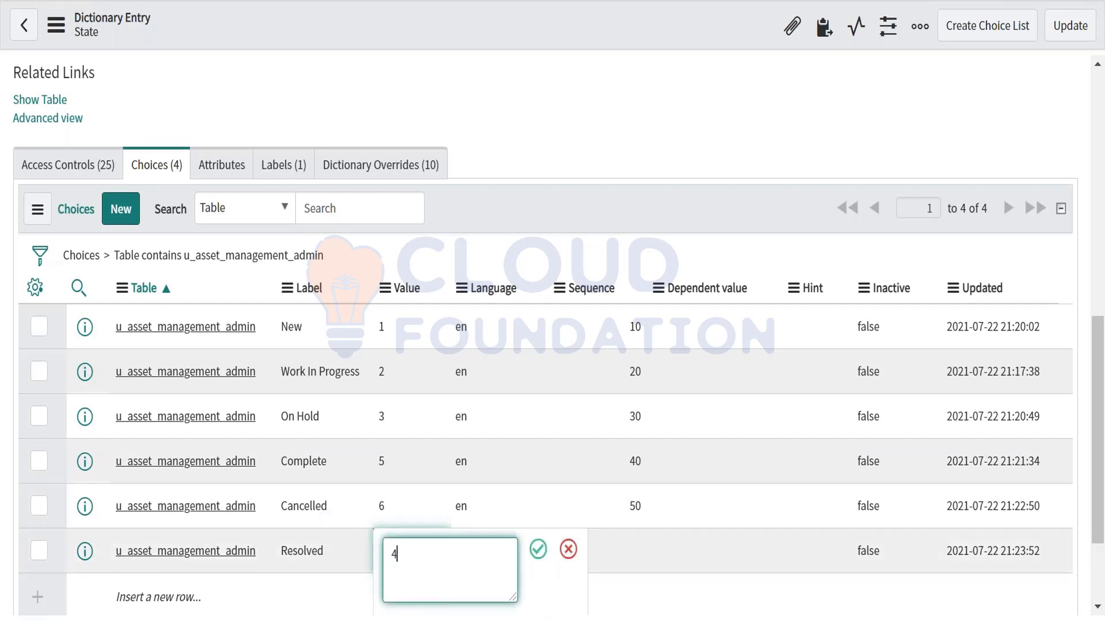
{"action": "left_click", "coordinate": [538, 549]}
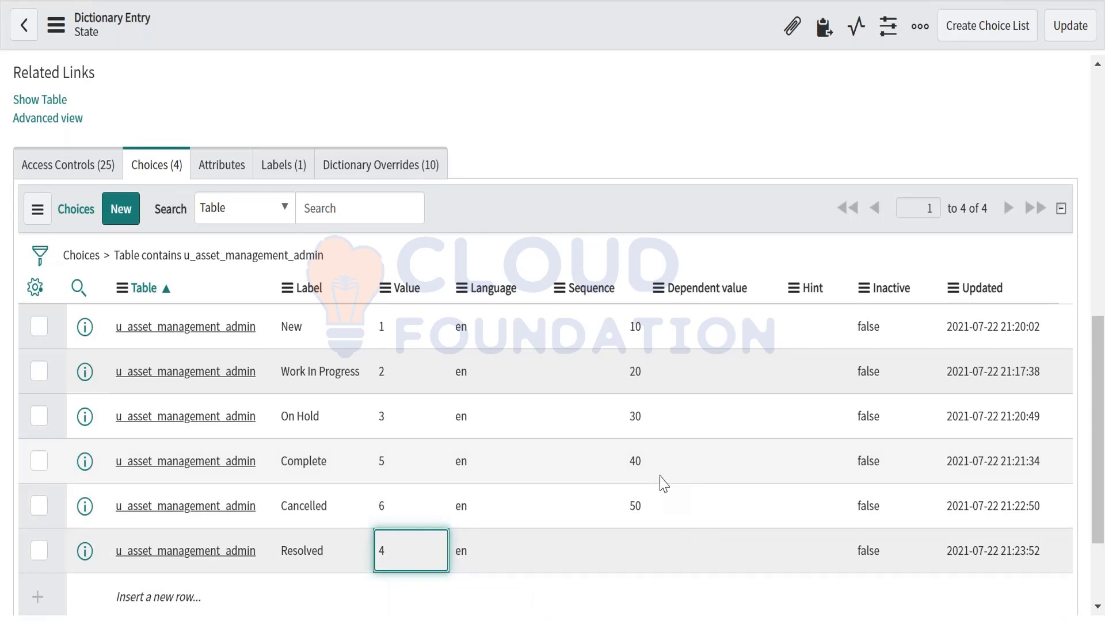
{"action": "left_click", "coordinate": [642, 563]}
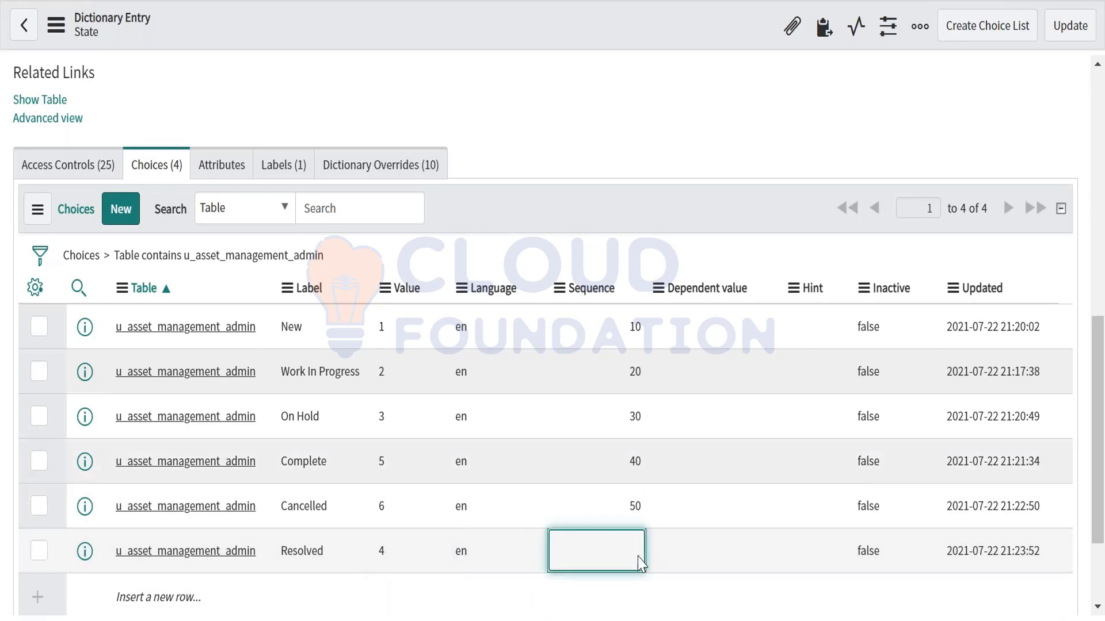
{"action": "left_click", "coordinate": [641, 563]}
{"action": "type", "text": "40"}
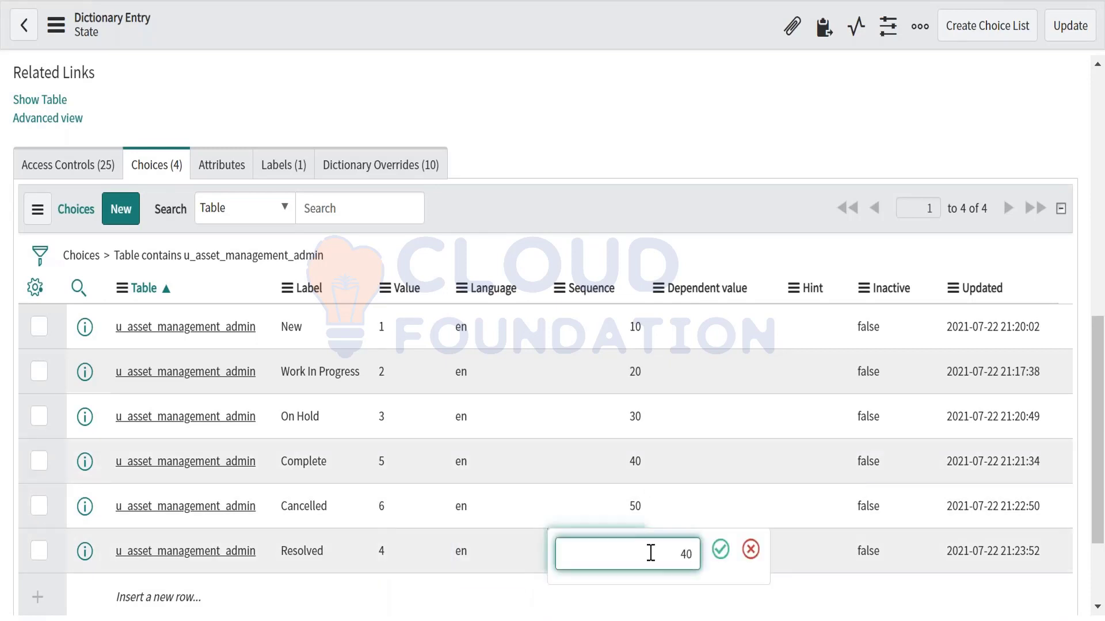
{"action": "left_click", "coordinate": [720, 549]}
Set the Sequence of the Complete choice to 50 and that of Cancelled to 60, and refresh the Choices list
{"action": "left_click", "coordinate": [633, 460]}
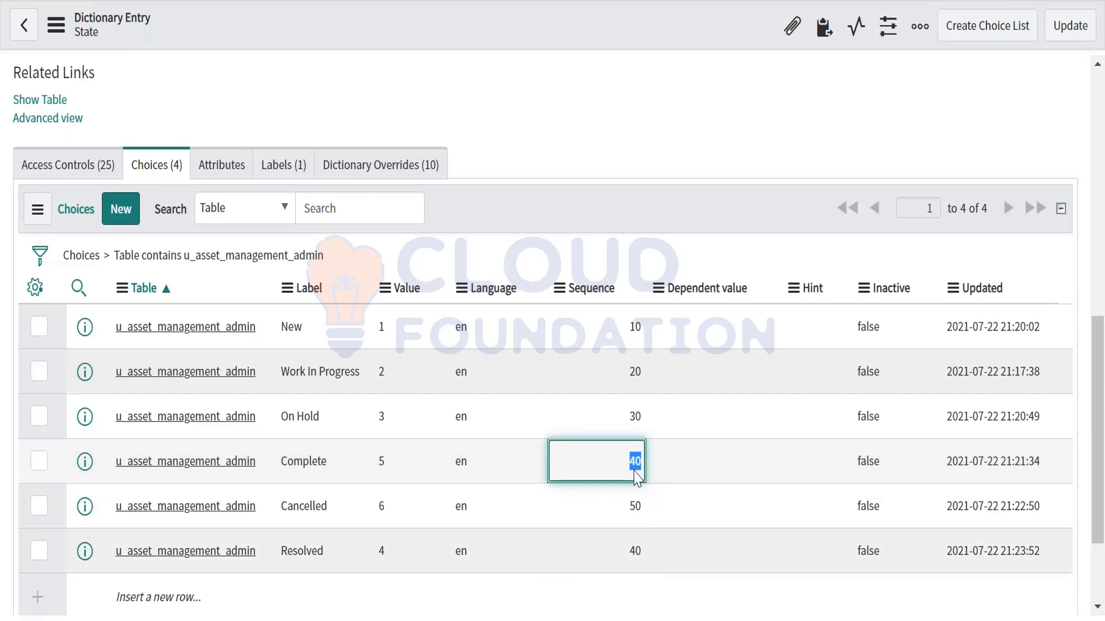
{"action": "type", "text": "50"}
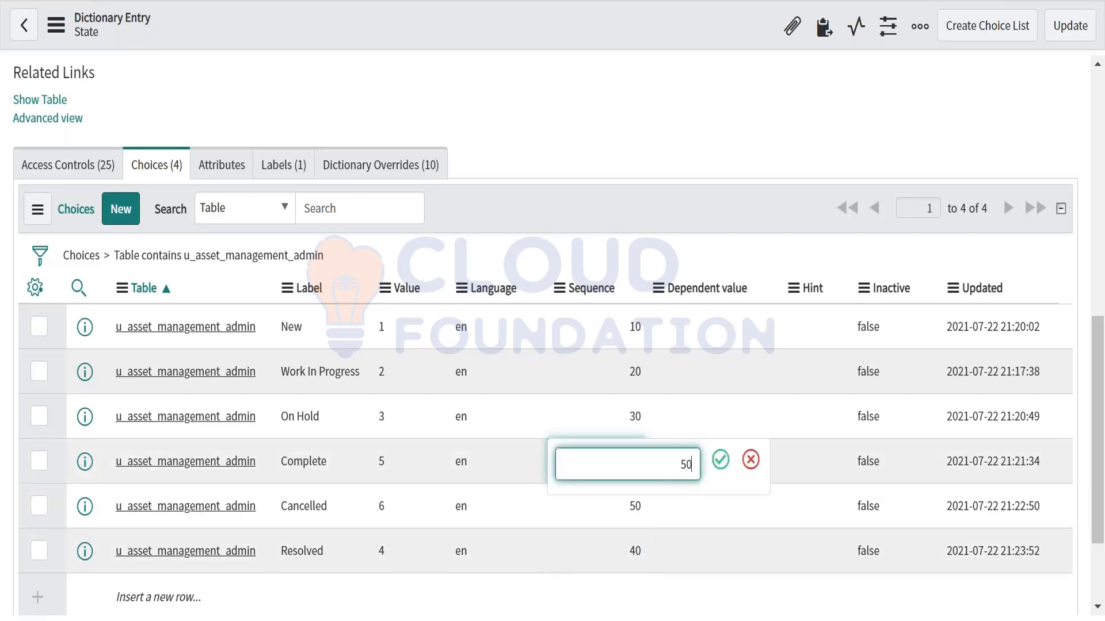
{"action": "left_click", "coordinate": [720, 459]}
{"action": "left_click", "coordinate": [663, 511]}
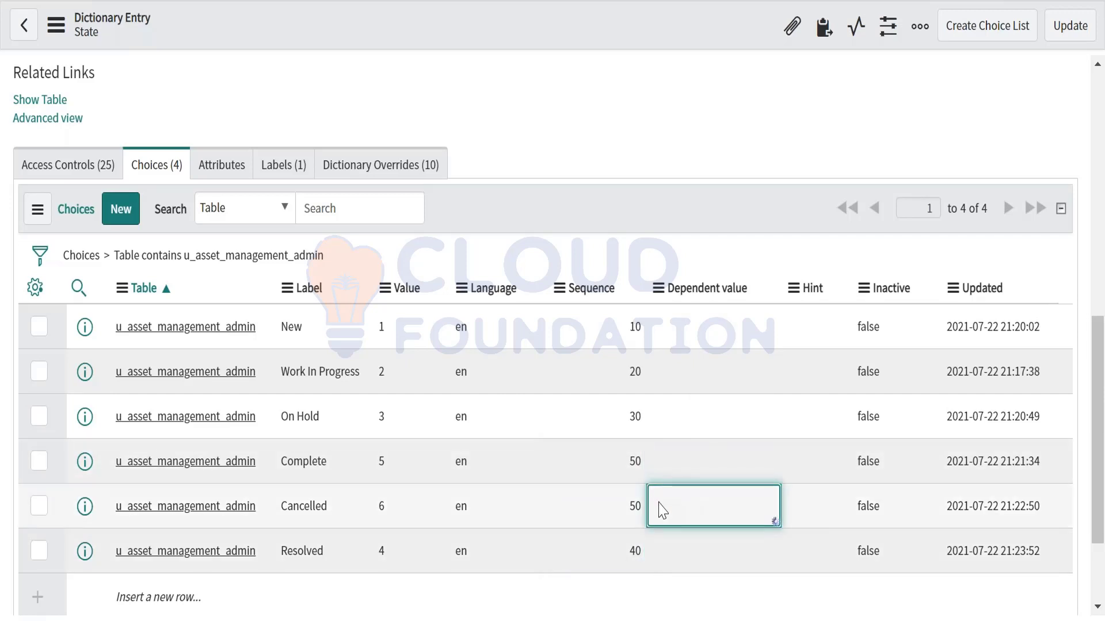
{"action": "double_click", "coordinate": [619, 517]}
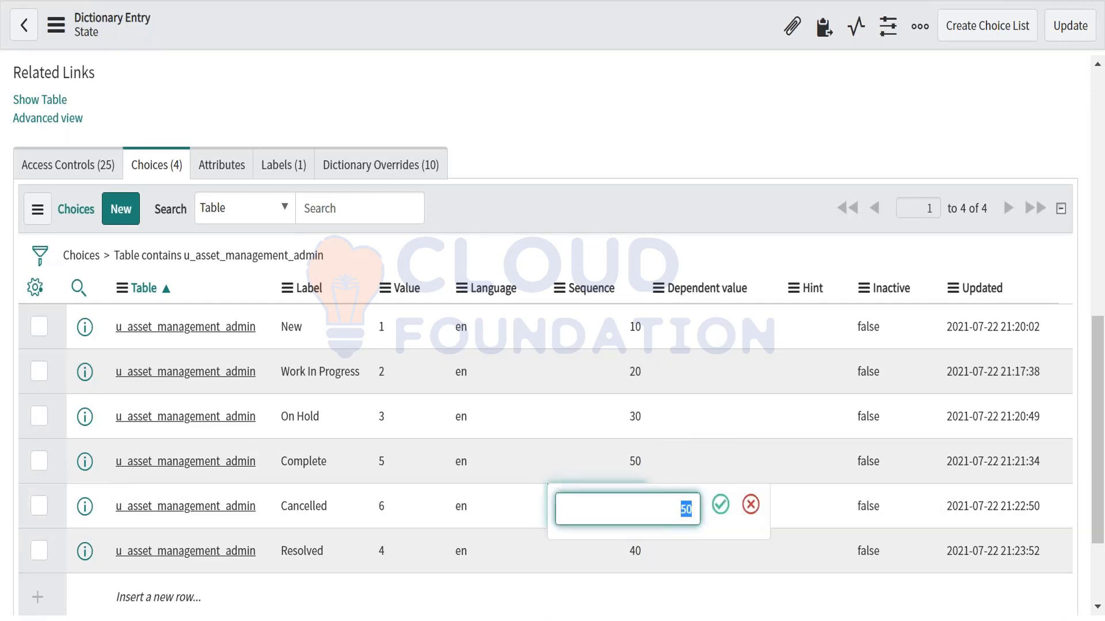
{"action": "type", "text": "60"}
{"action": "left_click", "coordinate": [721, 507]}
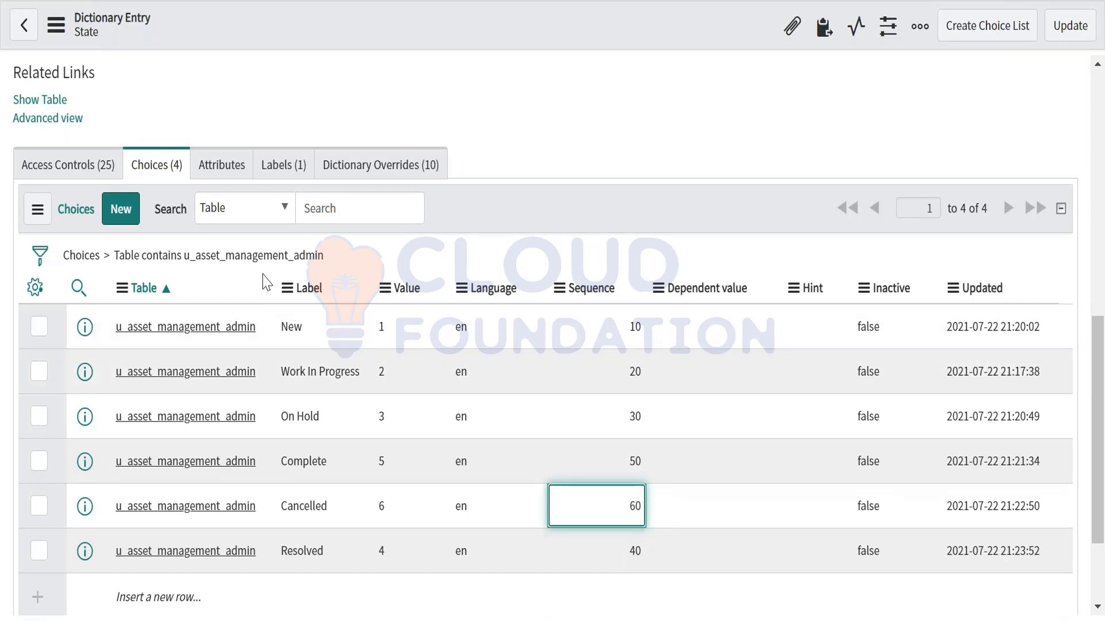
{"action": "left_click", "coordinate": [262, 255]}
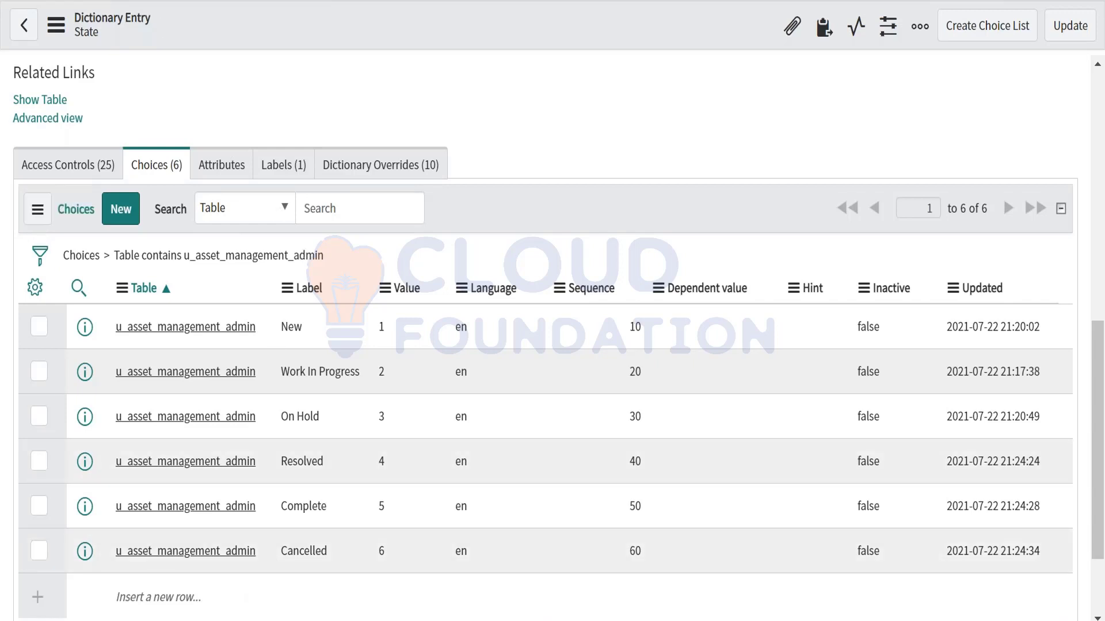
Reload the new Asset Management Admin record form and set its State to On Hold
{"action": "left_click", "coordinate": [74, 0]}
{"action": "left_click", "coordinate": [75, 0]}
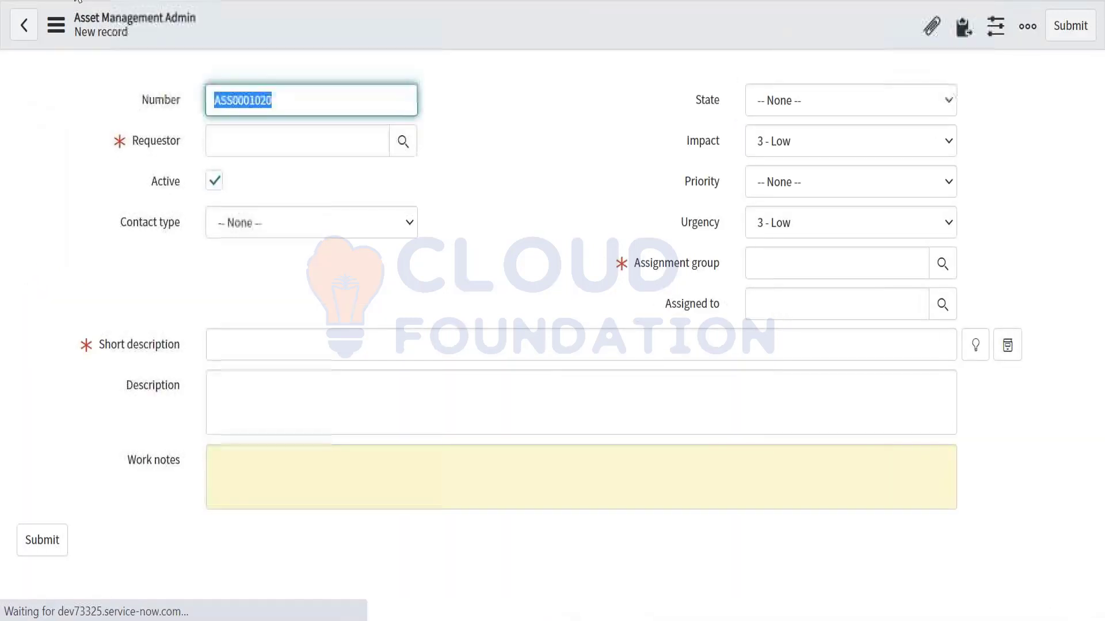
{"action": "left_click", "coordinate": [777, 103]}
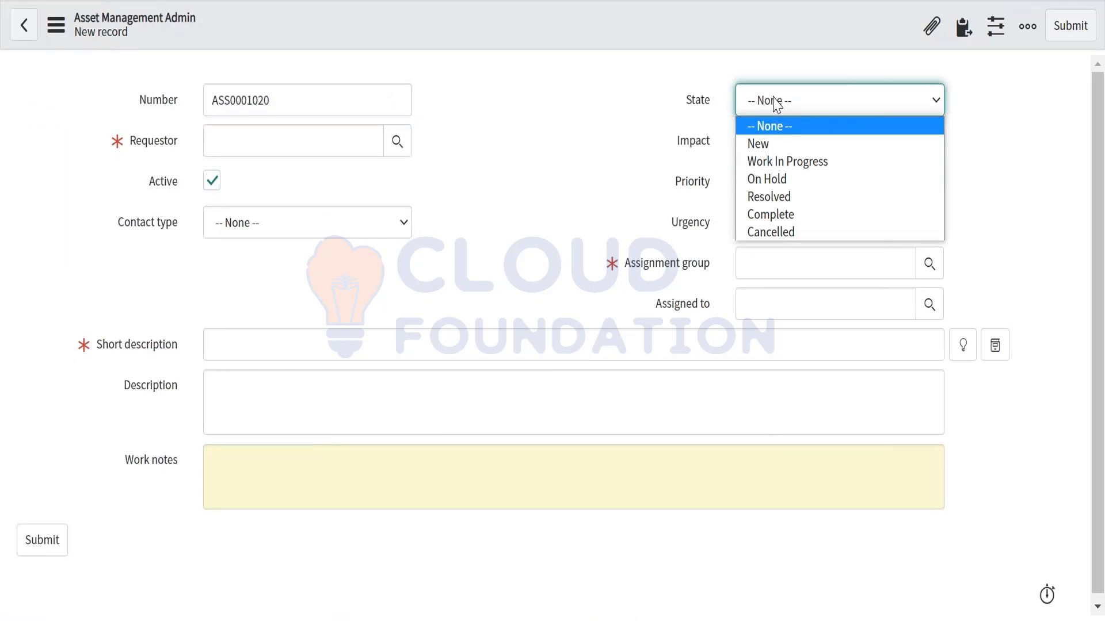
{"action": "left_click", "coordinate": [795, 183]}
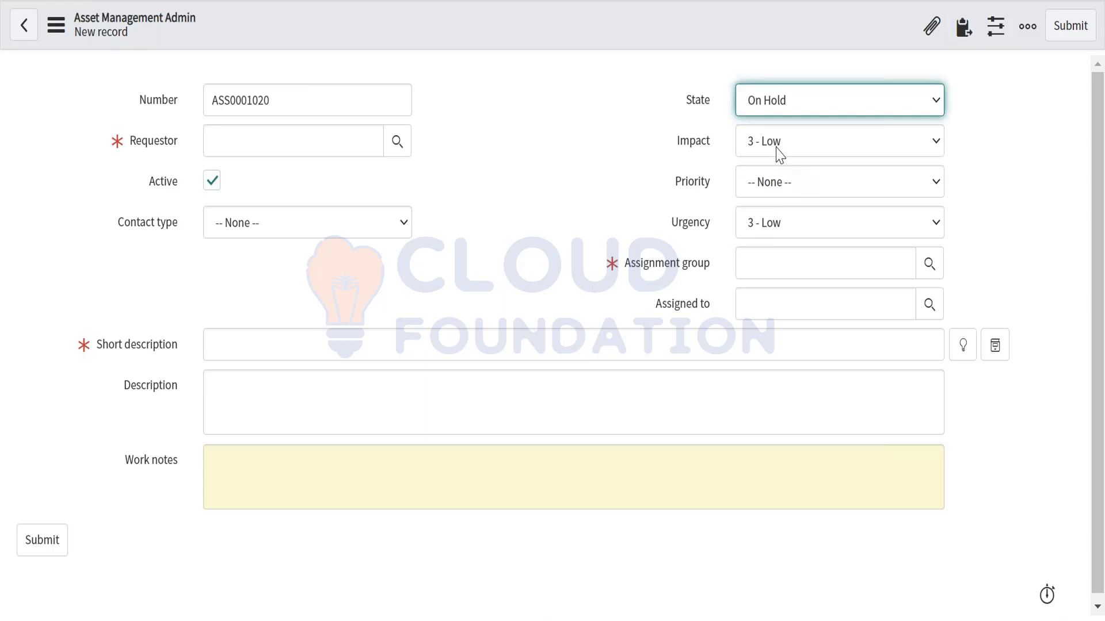
Review the options offered by the State field on the new record form
{"action": "left_click", "coordinate": [779, 153]}
{"action": "left_click", "coordinate": [550, 178]}
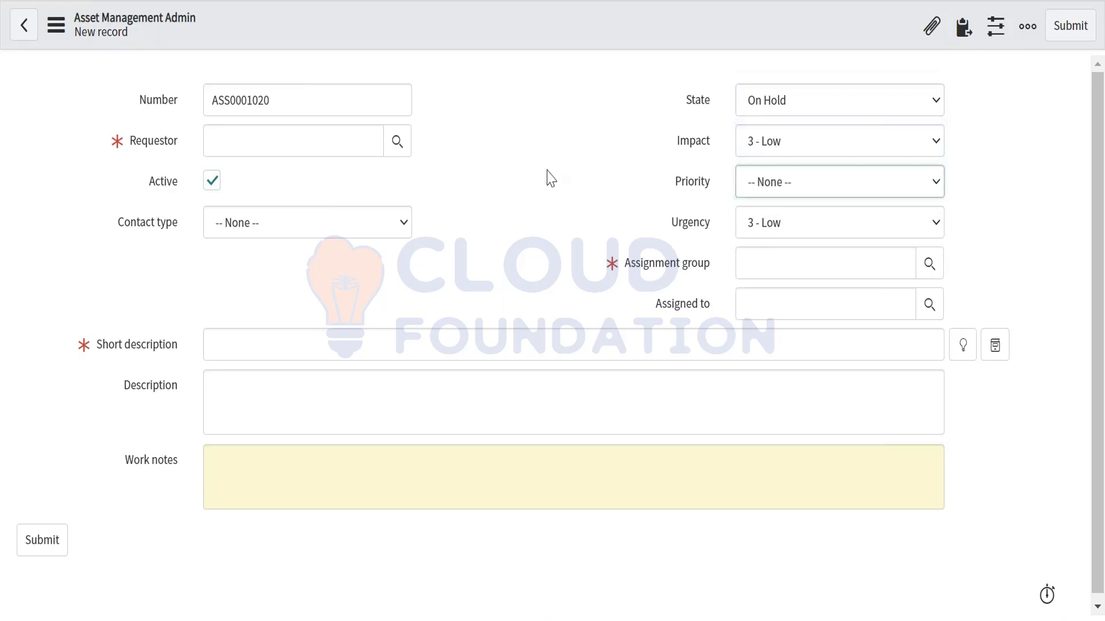
{"action": "key", "text": "Tab"}
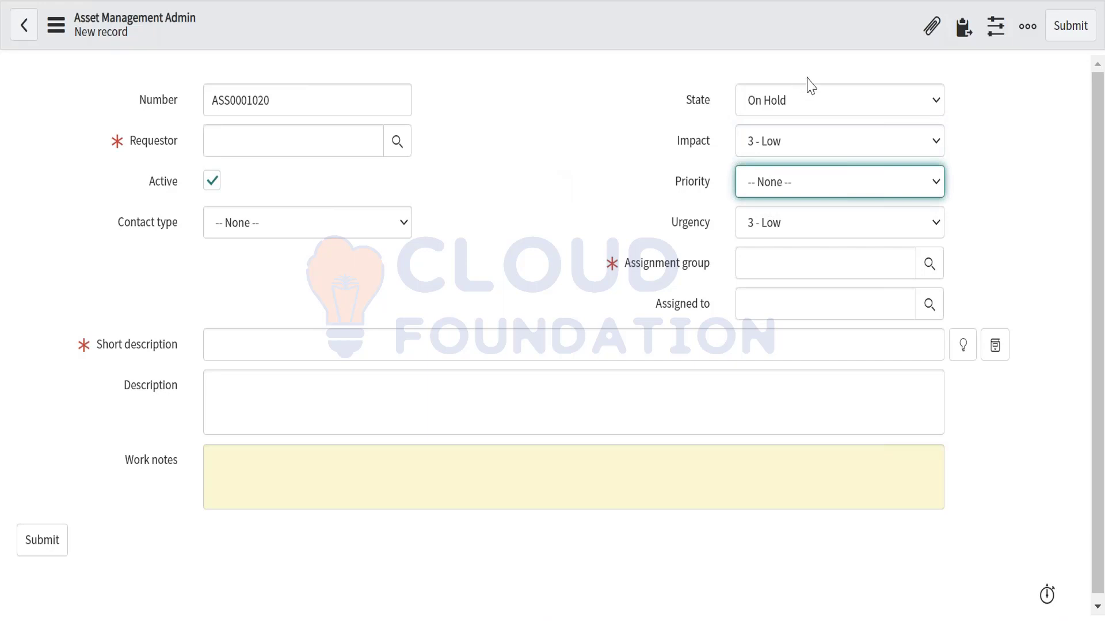
{"action": "left_click", "coordinate": [748, 101]}
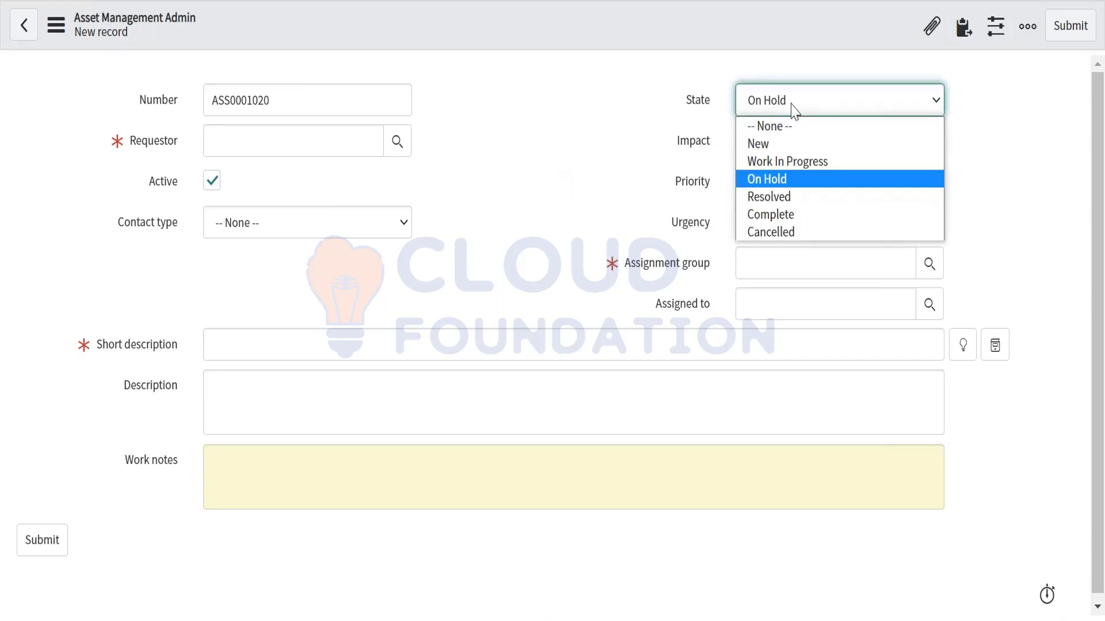
{"action": "left_click", "coordinate": [630, 147]}
{"action": "key", "text": "Tab"}
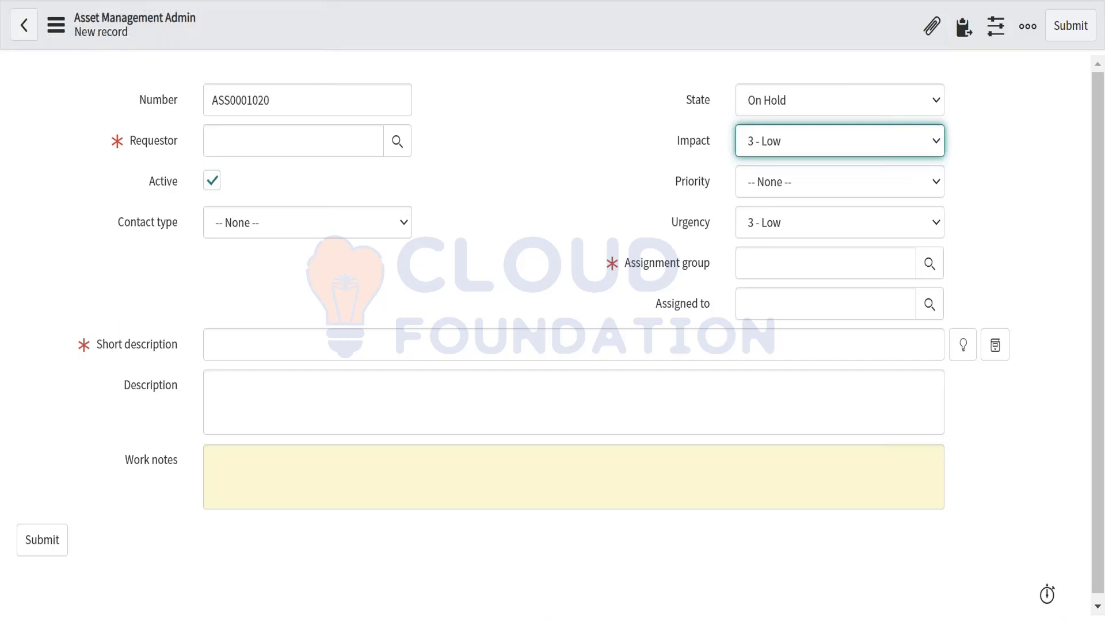
Open another ServiceNow tab with the application navigator and filter it for UI policies
{"action": "right_click", "coordinate": [151, 1]}
{"action": "left_click", "coordinate": [205, 116]}
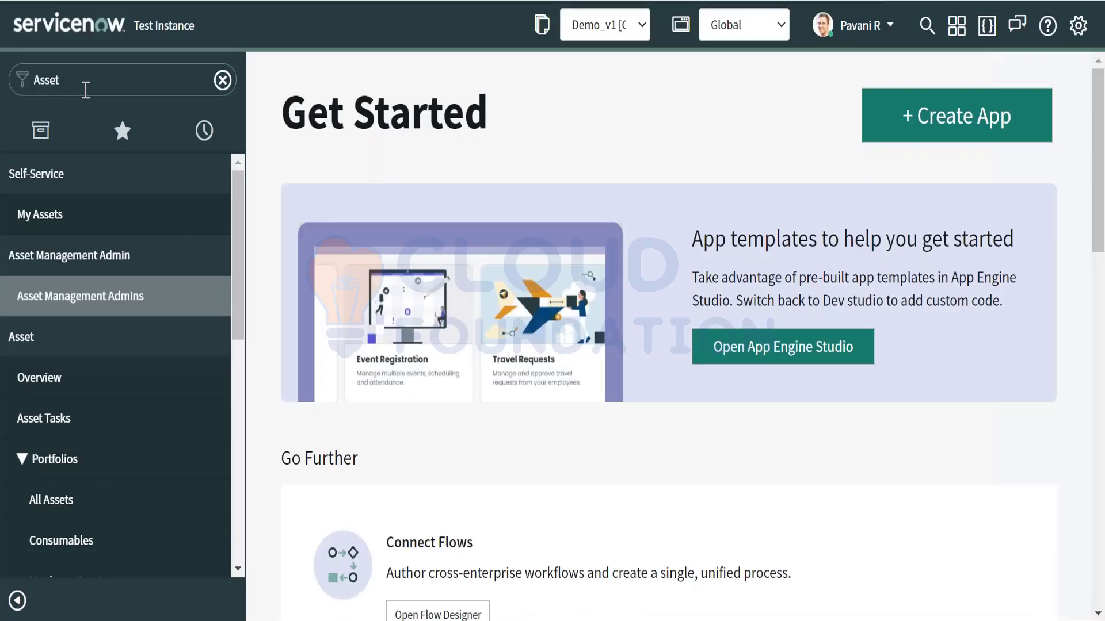
{"action": "left_click", "coordinate": [84, 86]}
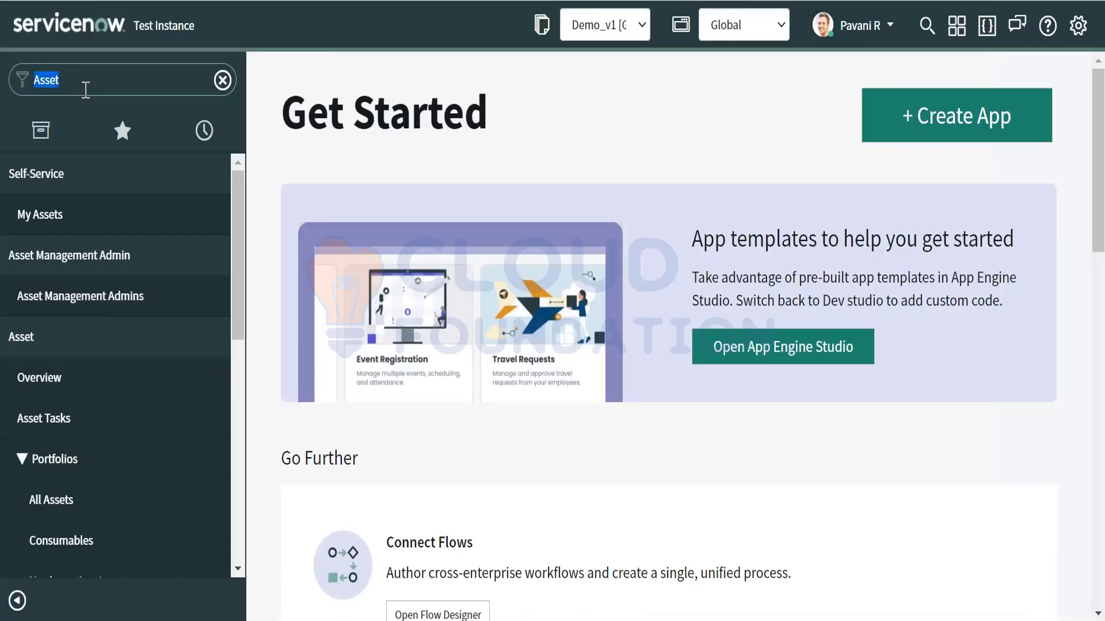
{"action": "left_click", "coordinate": [58, 297]}
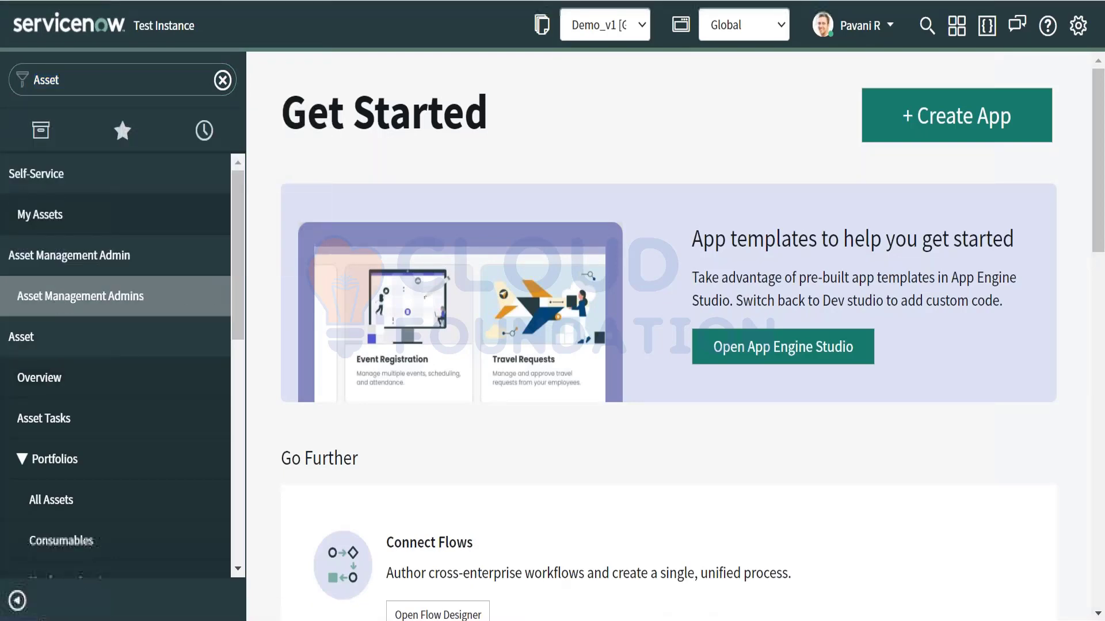
{"action": "left_click", "coordinate": [73, 64]}
{"action": "key", "text": "BackSpace"}
{"action": "key", "text": "BackSpace"}
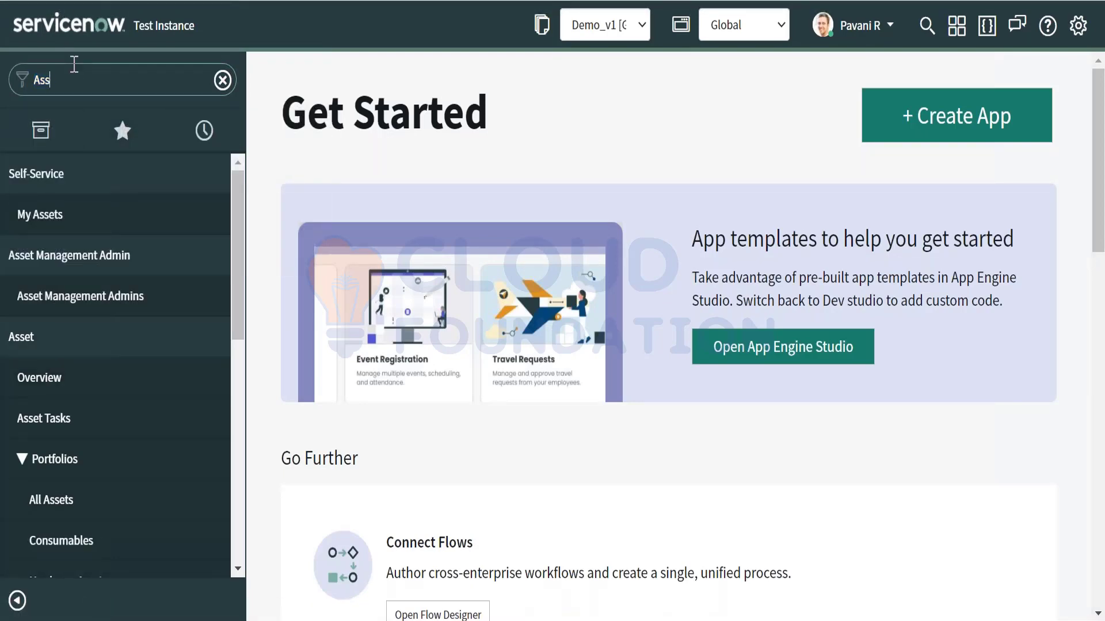
{"action": "type", "text": "U"}
{"action": "key", "text": "BackSpace"}
{"action": "key", "text": "BackSpace"}
{"action": "key", "text": "BackSpace"}
{"action": "key", "text": "BackSpace"}
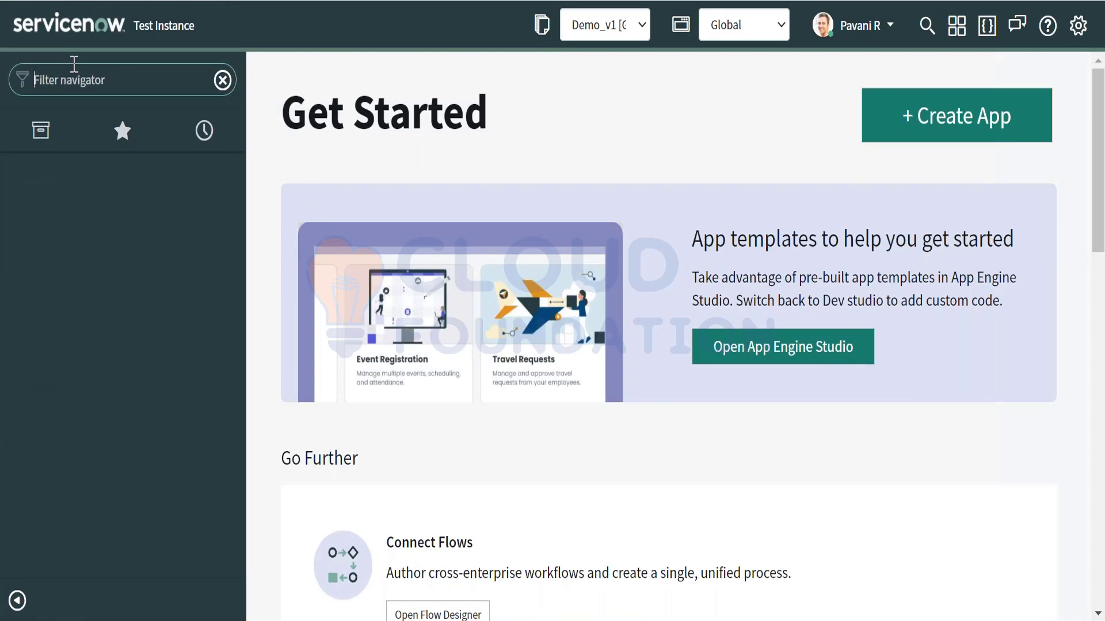
{"action": "type", "text": "UI policies"}
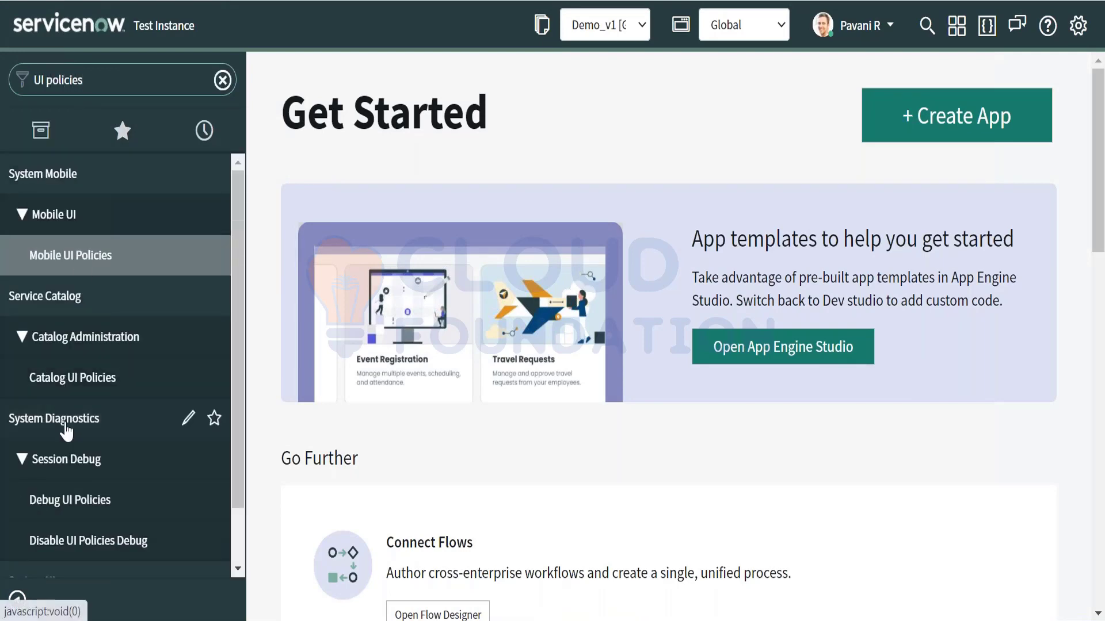
Open the UI Policies list under System UI and start a new UI policy record
{"action": "scroll", "coordinate": [67, 432], "scroll_direction": "down", "scroll_amount": 1}
{"action": "scroll", "coordinate": [66, 431], "scroll_direction": "down", "scroll_amount": 2}
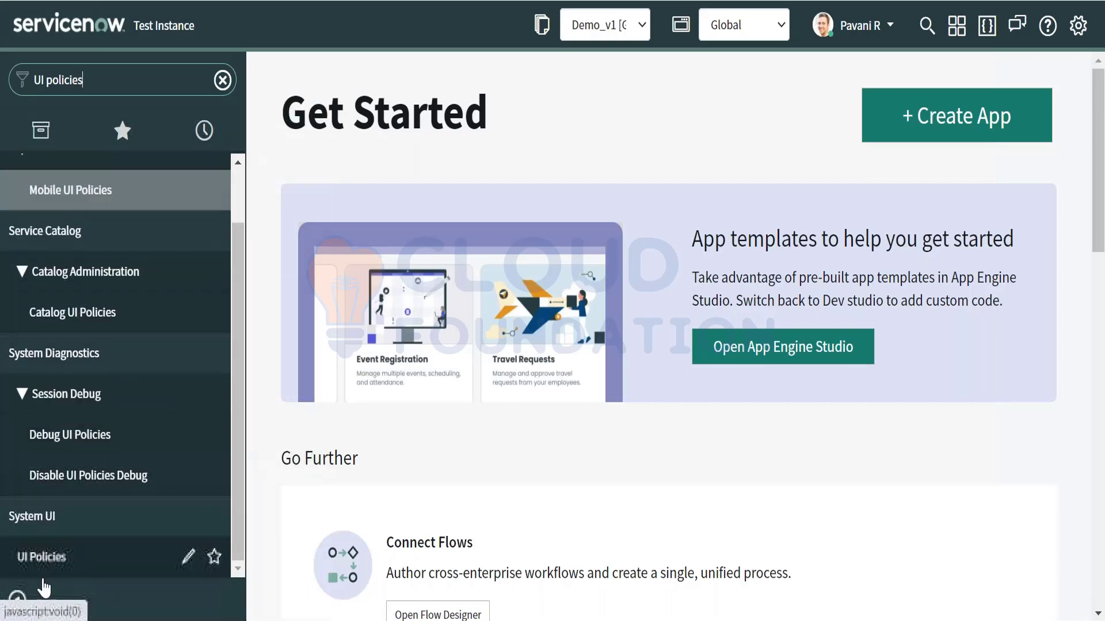
{"action": "left_click", "coordinate": [40, 559]}
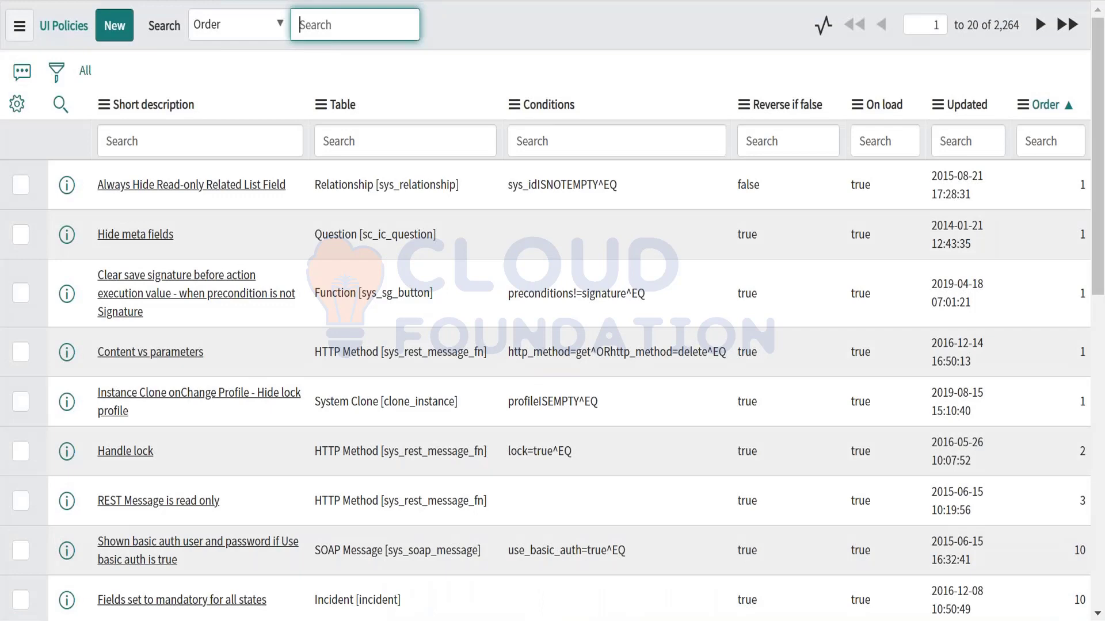
{"action": "left_click", "coordinate": [114, 36]}
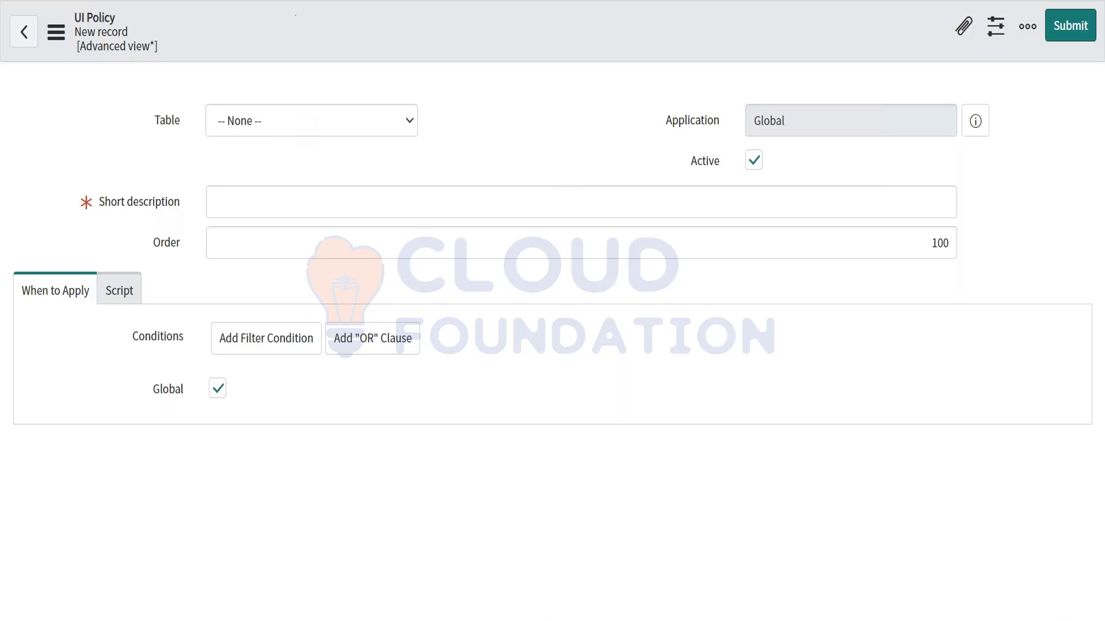
{"action": "left_click", "coordinate": [286, 128]}
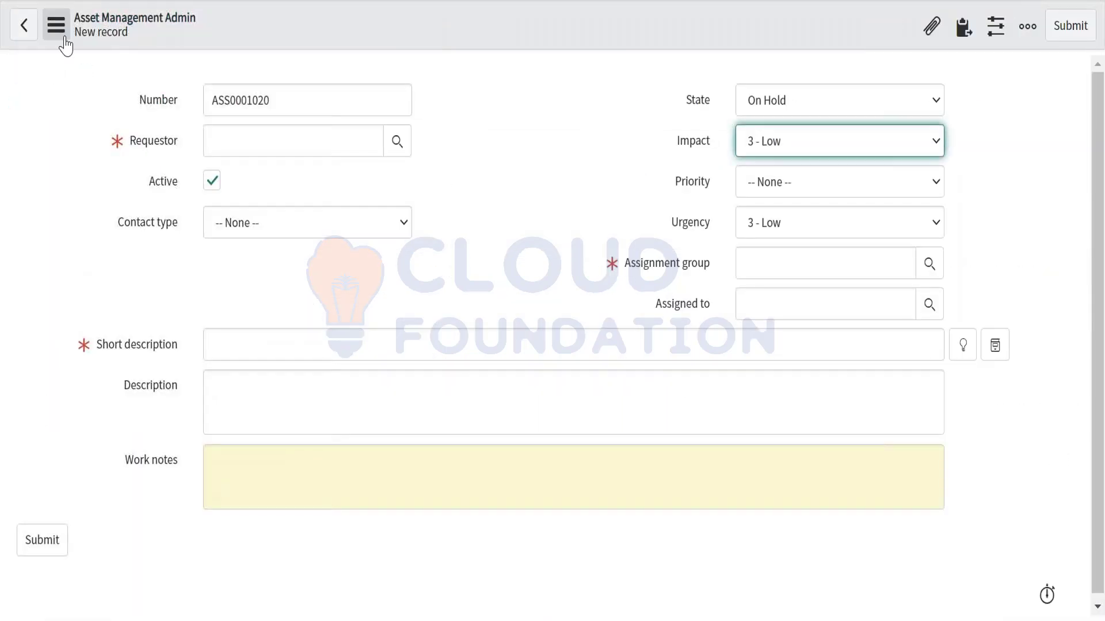
Open the UI Policies configuration list for the Asset Management Admin form
{"action": "right_click", "coordinate": [249, 24]}
{"action": "mouse_move", "coordinate": [341, 72]}
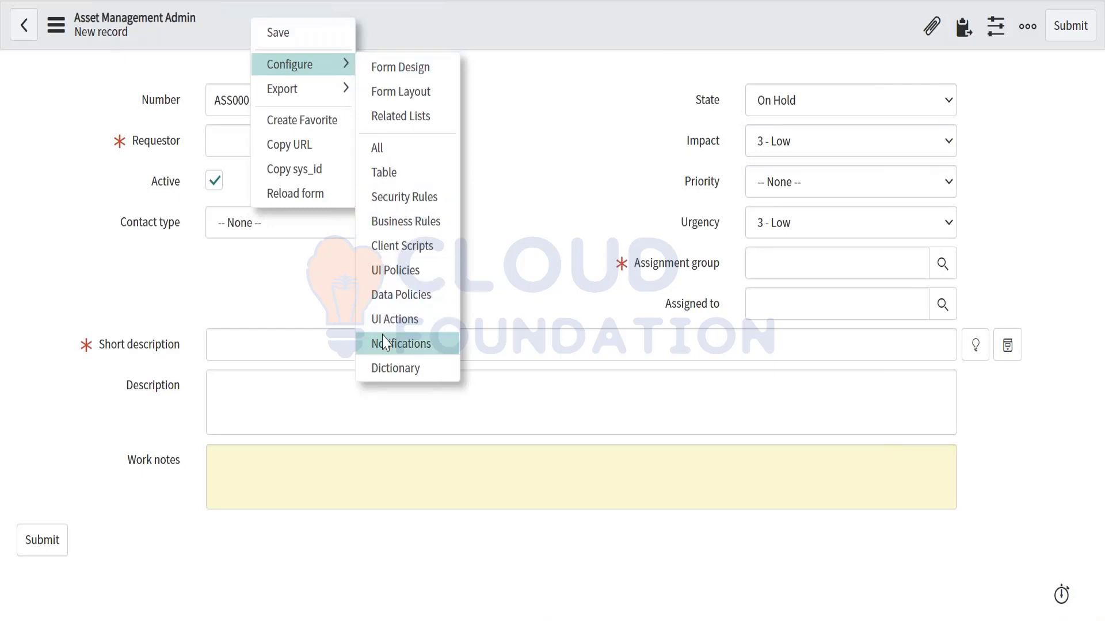
{"action": "left_click", "coordinate": [383, 280]}
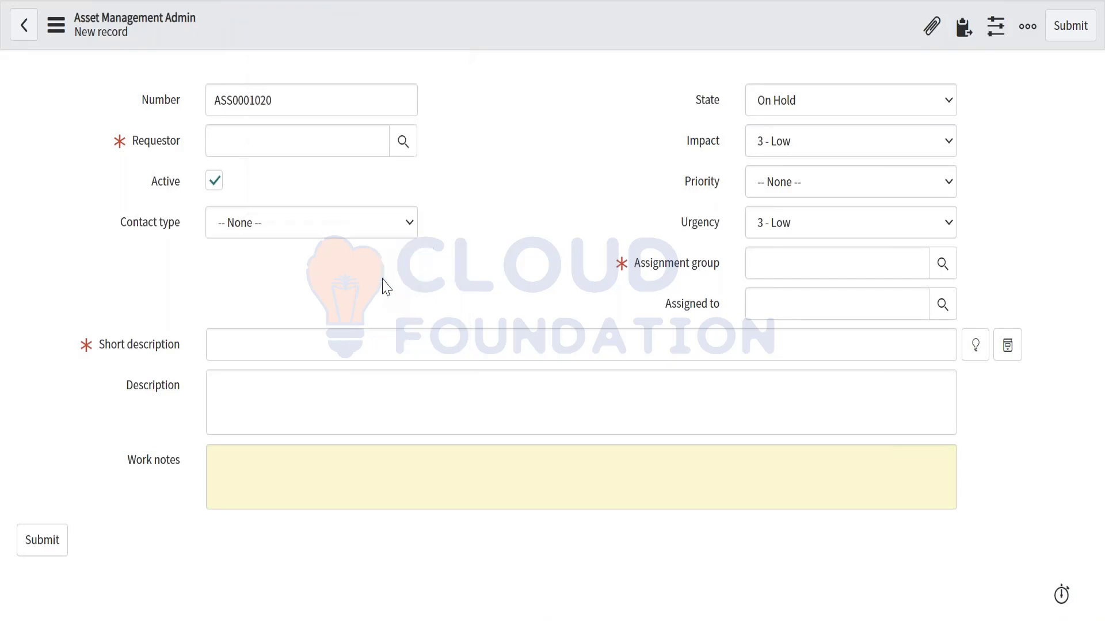
{"action": "left_click", "coordinate": [637, 97]}
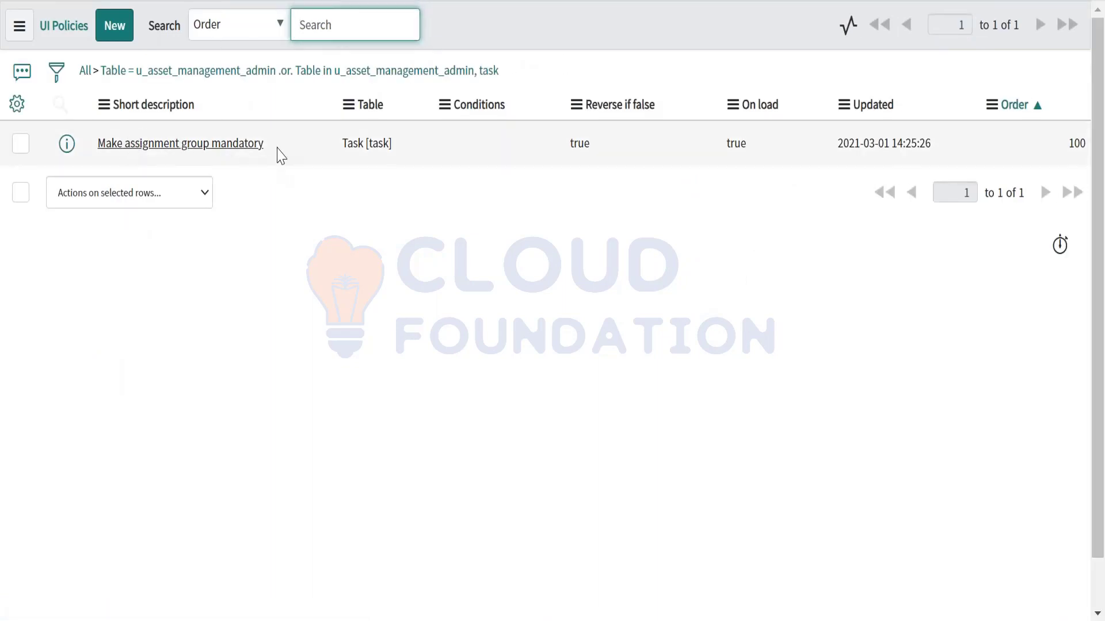
Examine the short description and table of the existing UI policy in the list
{"action": "left_click_drag", "start_coordinate": [279, 153], "coordinate": [98, 163]}
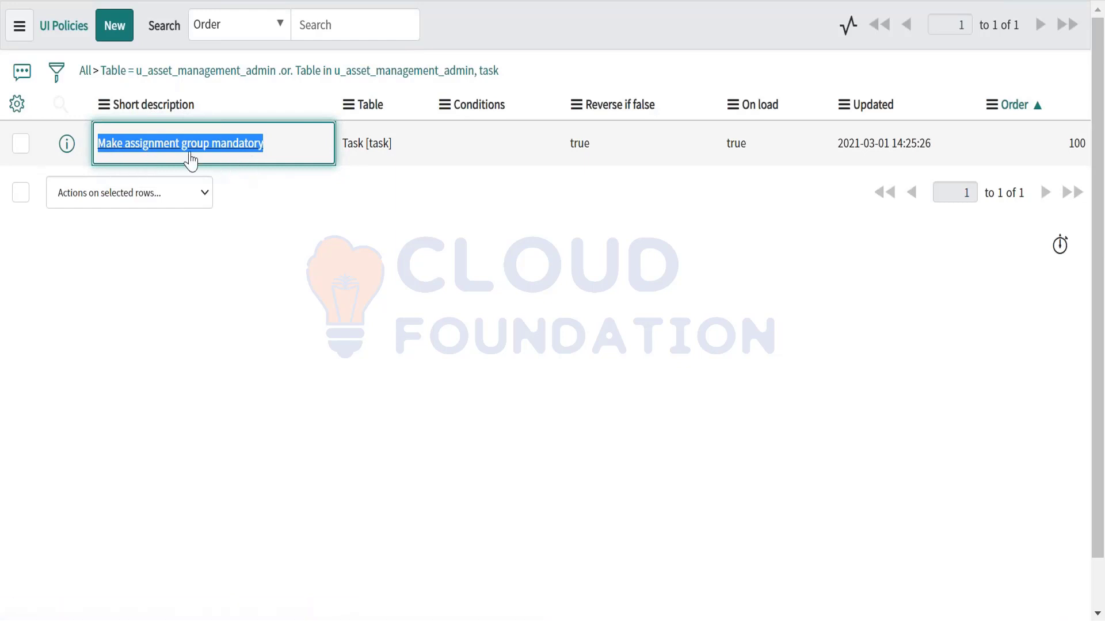
{"action": "double_click", "coordinate": [345, 149]}
{"action": "triple_click", "coordinate": [384, 148]}
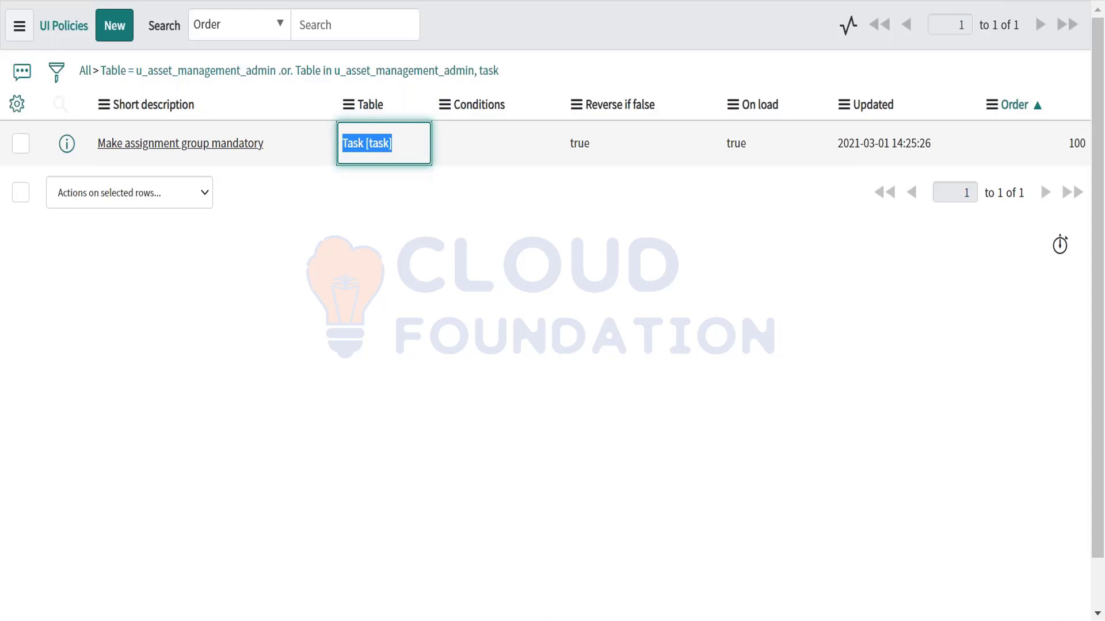
Start a new UI policy for the Asset Management Admin table with the short description "Make On hold Reason Mandatory"
{"action": "left_click", "coordinate": [117, 38]}
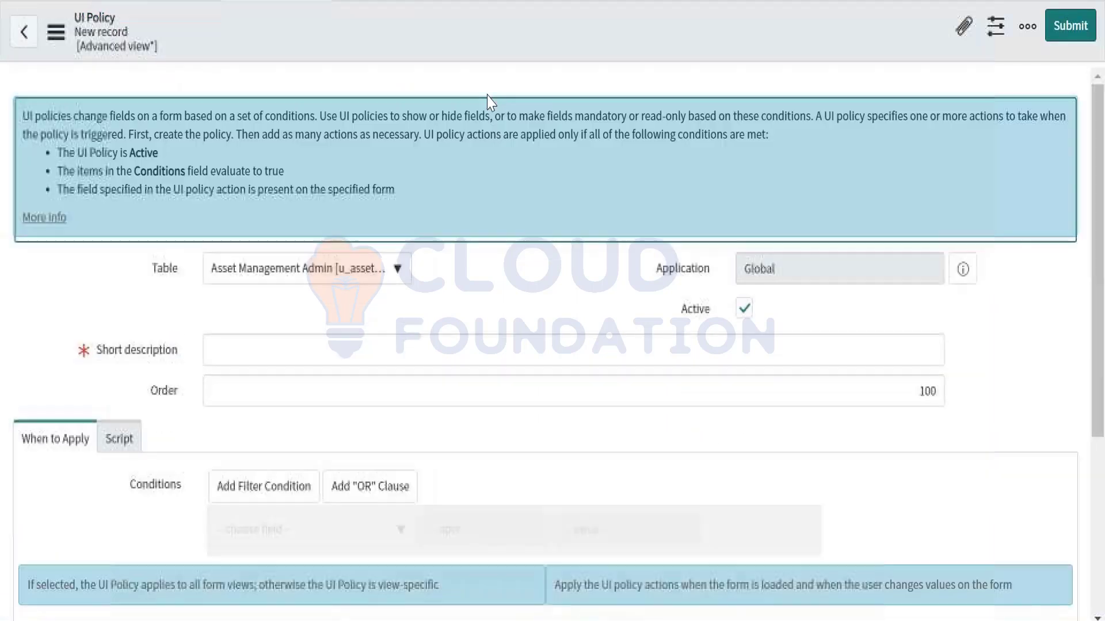
{"action": "left_click", "coordinate": [229, 345]}
{"action": "type", "text": "Make"}
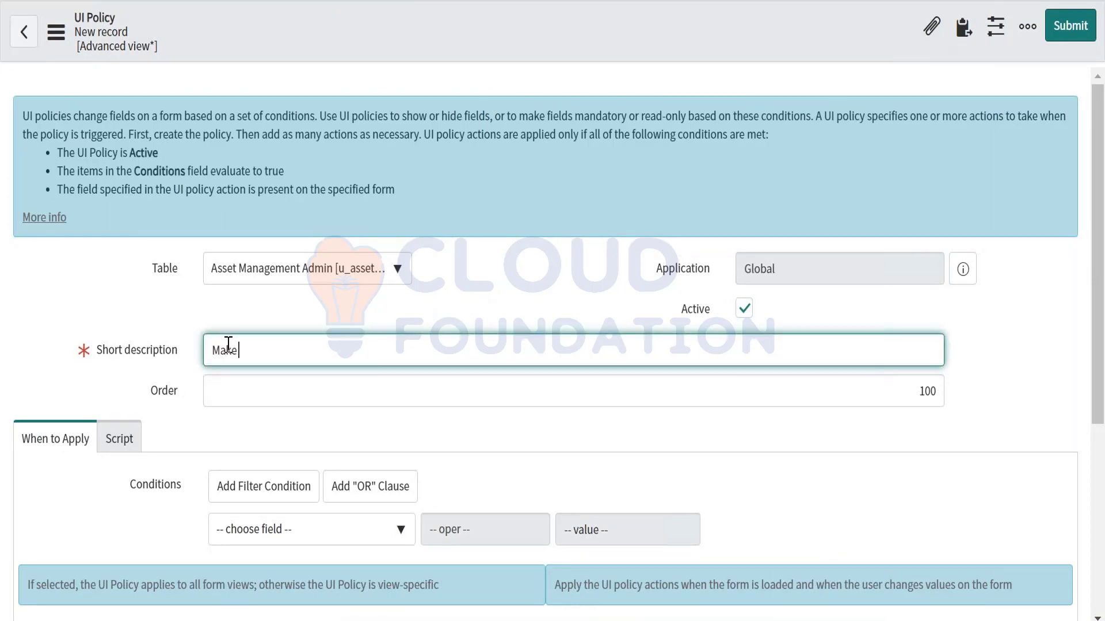
{"action": "type", "text": " On hold Reason Manda"}
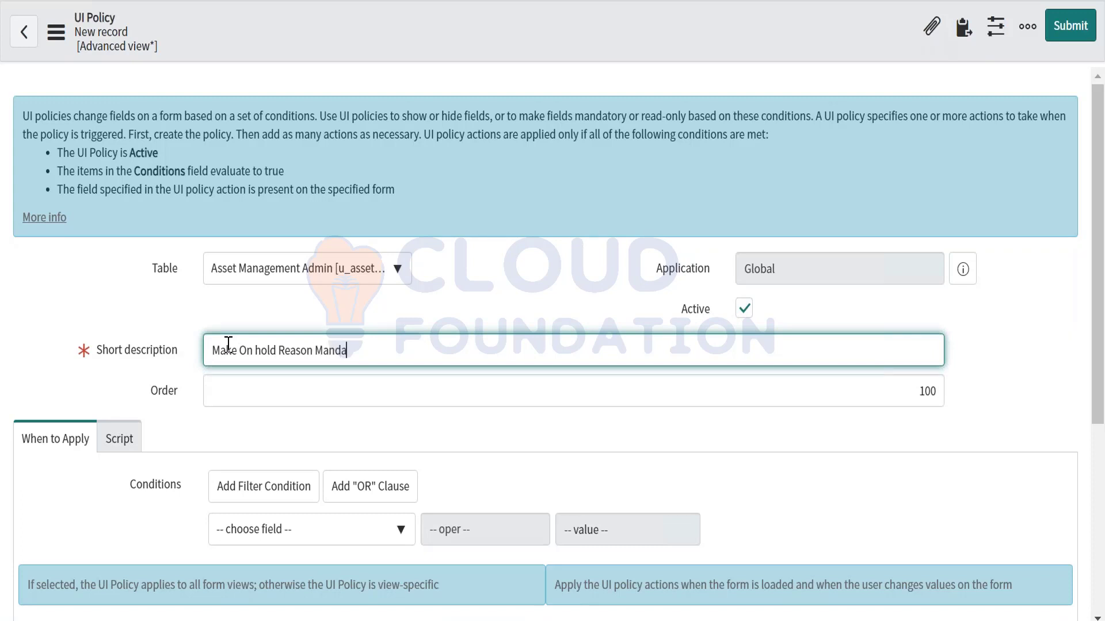
{"action": "type", "text": "tory"}
{"action": "key", "text": "BackSpace"}
{"action": "key", "text": "BackSpace"}
{"action": "key", "text": "BackSpace"}
{"action": "type", "text": "r"}
{"action": "key", "text": "BackSpace"}
{"action": "type", "text": "oru"}
{"action": "key", "text": "BackSpace"}
{"action": "type", "text": "y"}
{"action": "scroll", "coordinate": [229, 344], "scroll_direction": "down", "scroll_amount": 5}
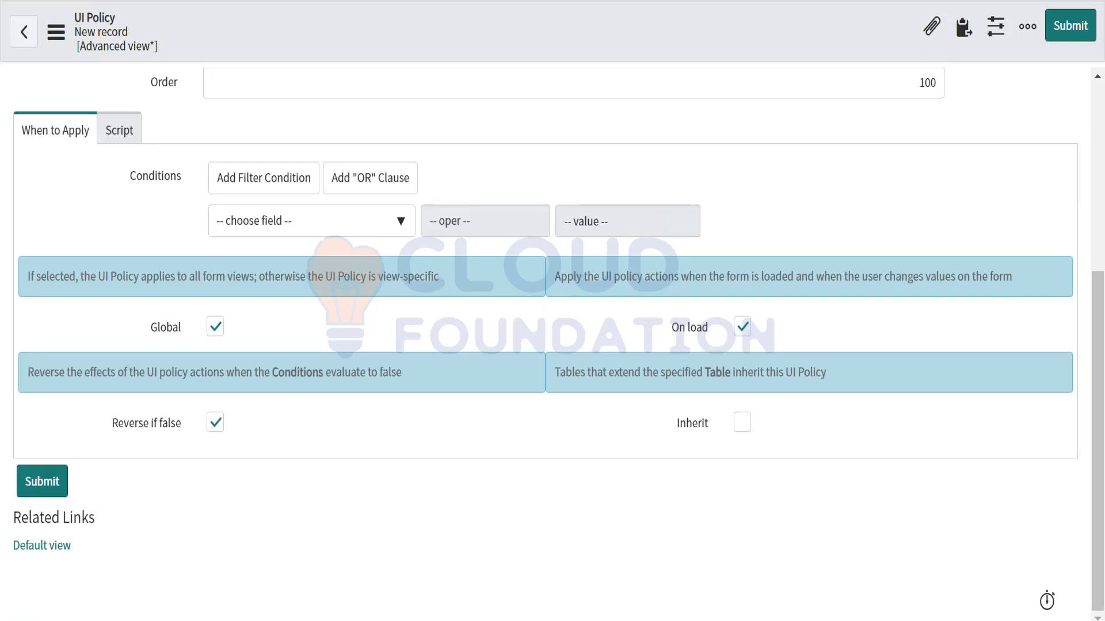
{"action": "scroll", "coordinate": [249, 180], "scroll_direction": "up", "scroll_amount": 2}
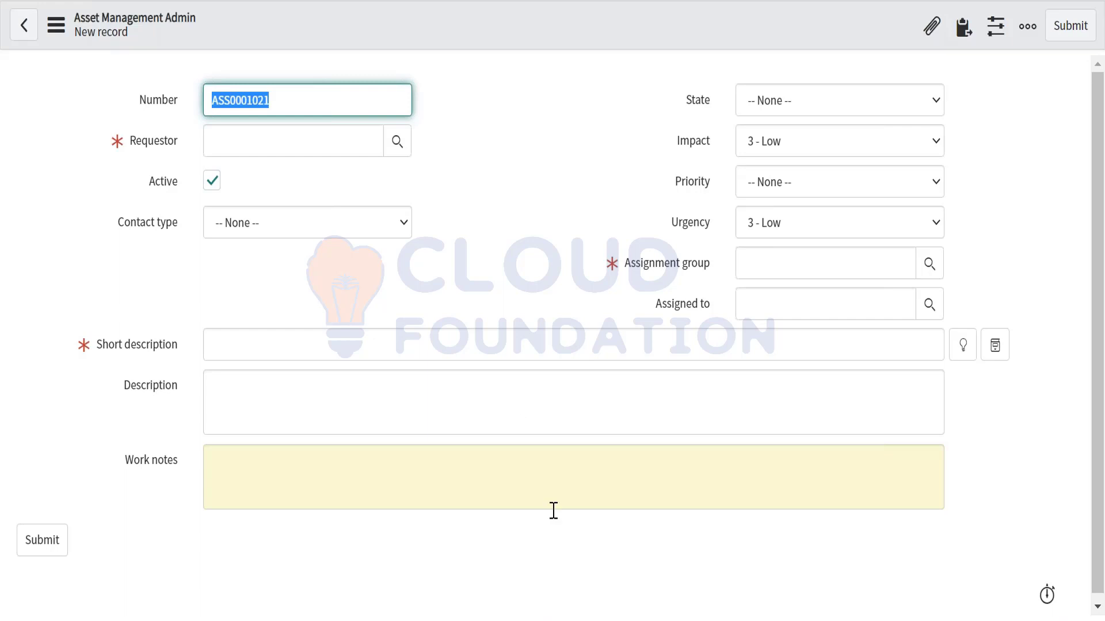
Switch to the Notepad++ notes and add the line "UI Policies: TO make a field either read only, visible, mandatory" below the State line
{"action": "key", "text": "alt+Tab"}
{"action": "left_click", "coordinate": [509, 342]}
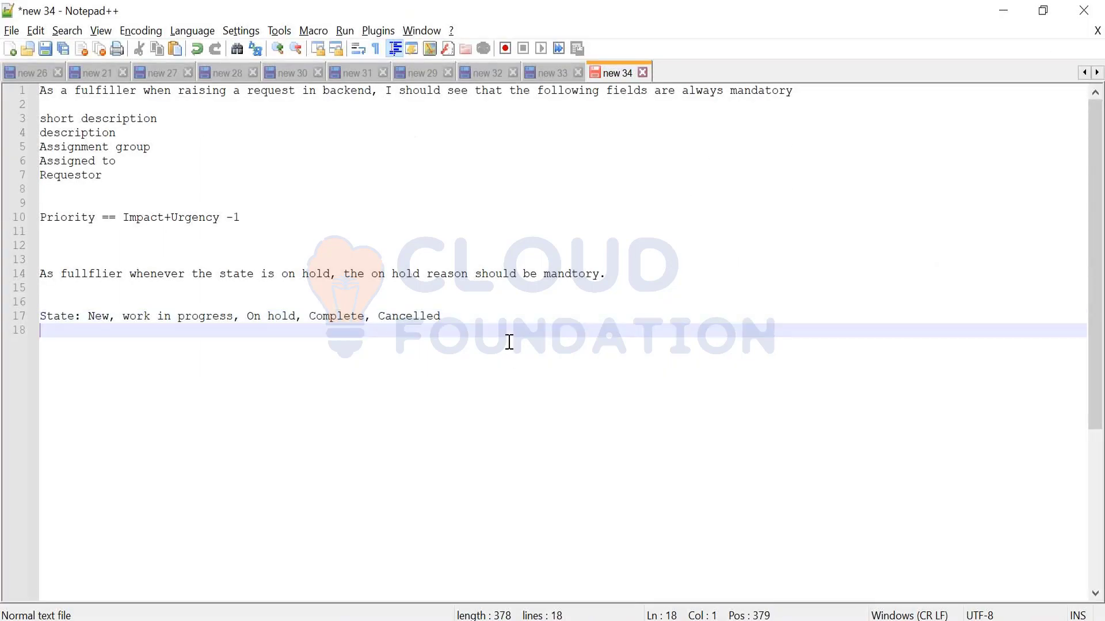
{"action": "key", "text": "Return"}
{"action": "type", "text": "UI Polic"}
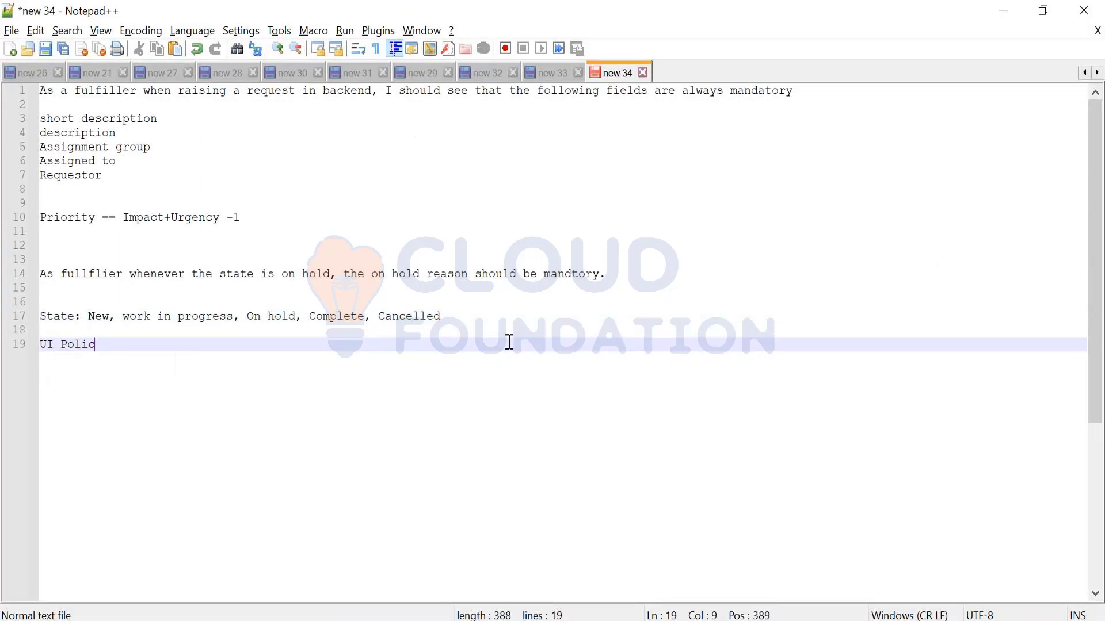
{"action": "type", "text": "ies: TO make"}
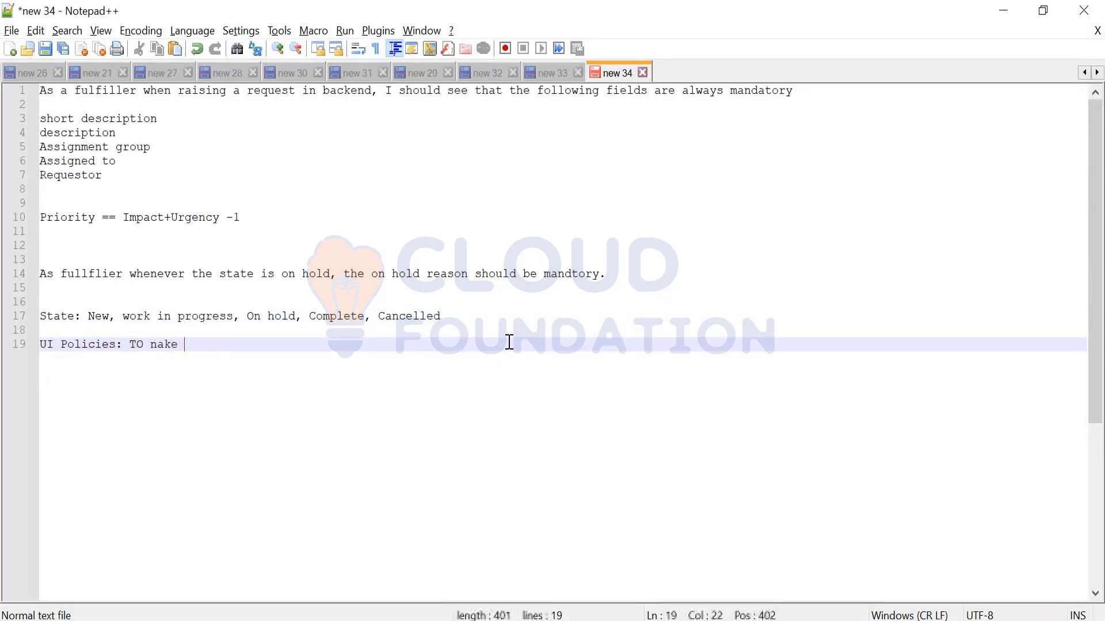
{"action": "key", "text": "BackSpace"}
{"action": "key", "text": "BackSpace"}
{"action": "key", "text": "BackSpace"}
{"action": "key", "text": "BackSpace"}
{"action": "key", "text": "BackSpace"}
{"action": "type", "text": "make a"}
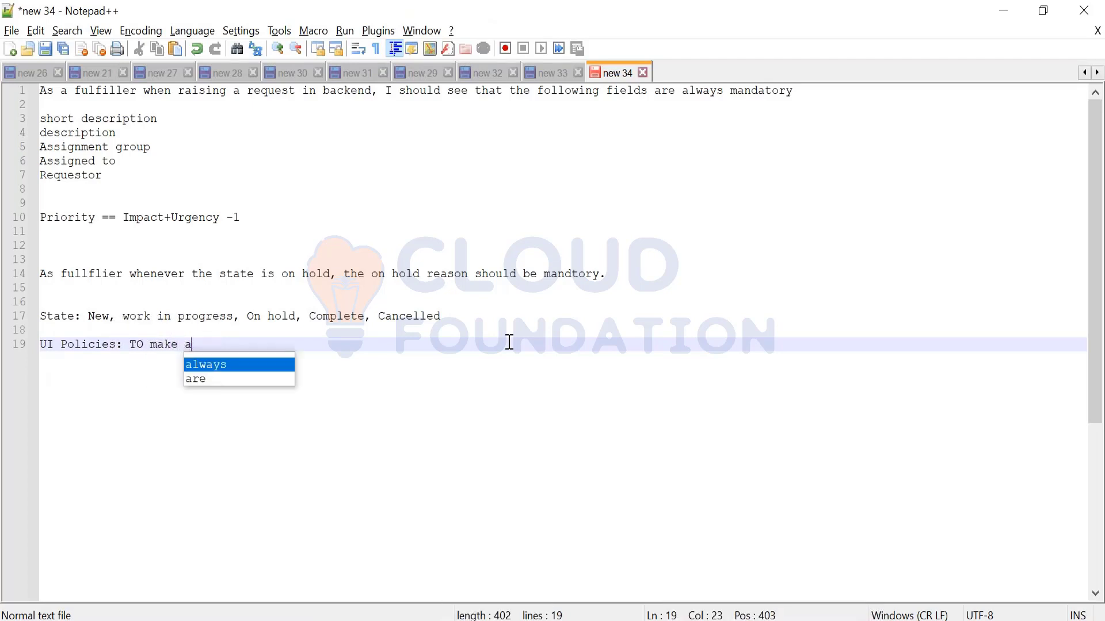
{"action": "type", "text": " field e"}
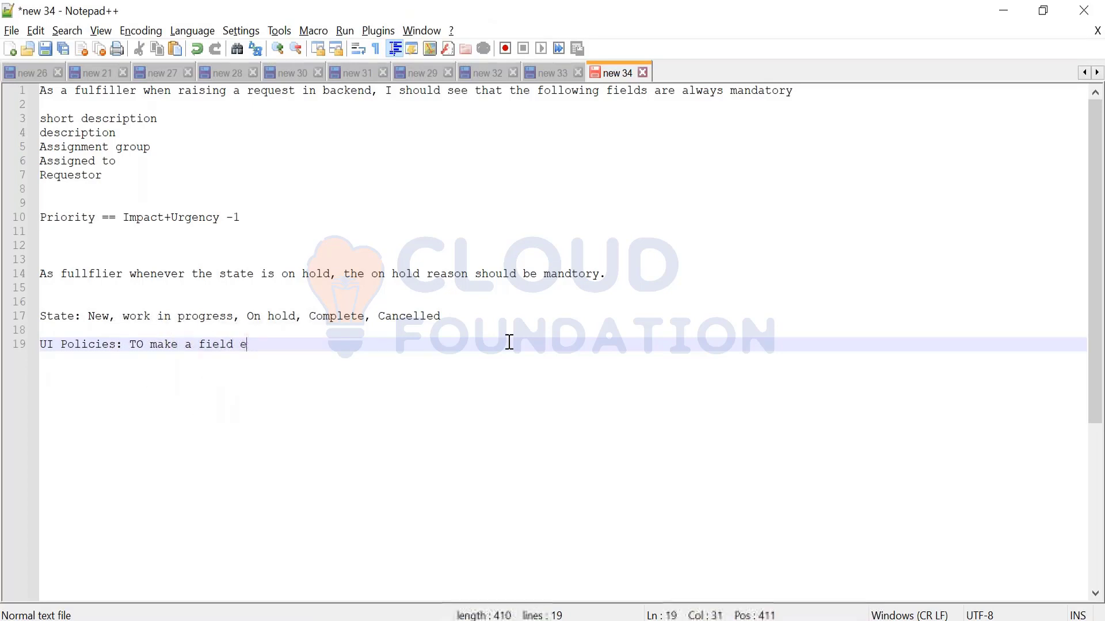
{"action": "type", "text": "ither read only,"}
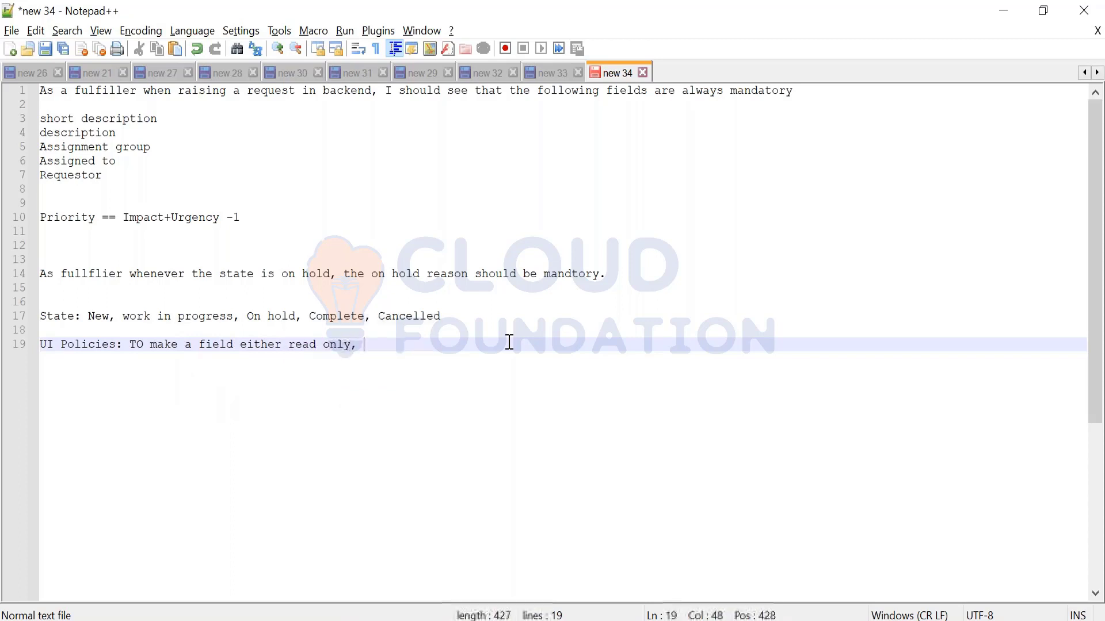
{"action": "key", "text": "BackSpace"}
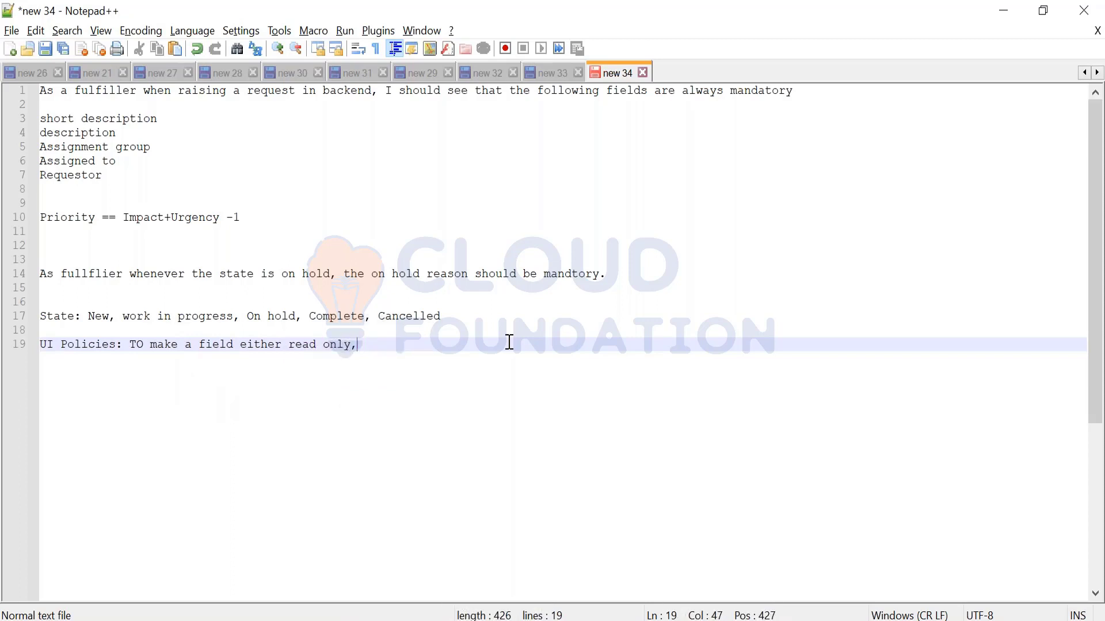
{"action": "type", "text": "visible, mandatory"}
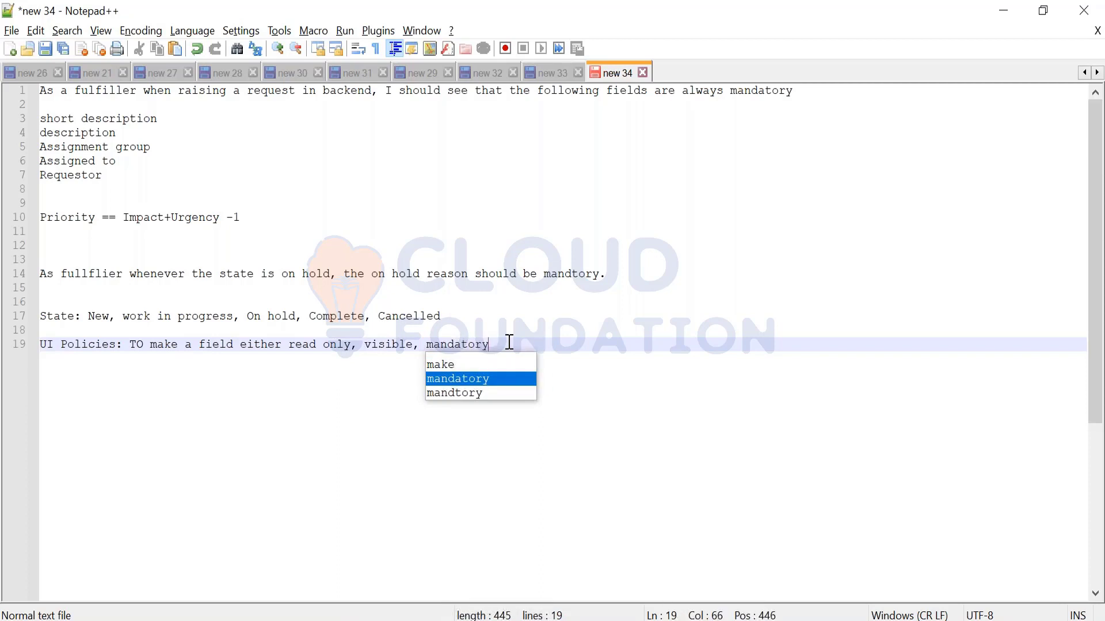
{"action": "mouse_move", "coordinate": [509, 342]}
{"action": "left_mouse_down"}
{"action": "mouse_move", "coordinate": [179, 349]}
{"action": "mouse_move", "coordinate": [493, 345]}
{"action": "left_mouse_up"}
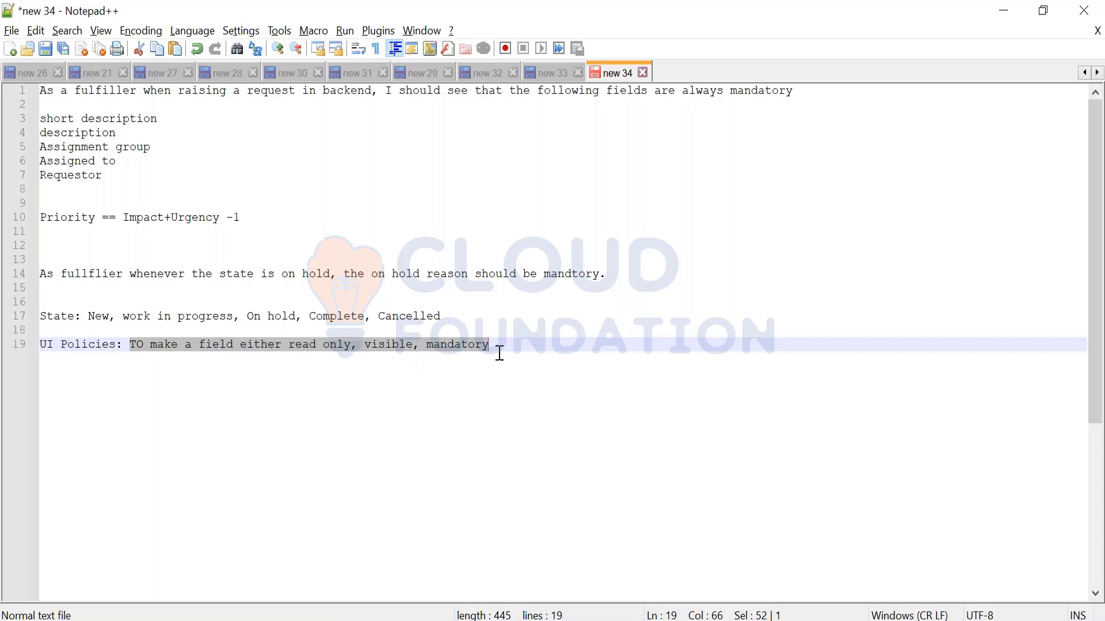
{"action": "left_click", "coordinate": [500, 353]}
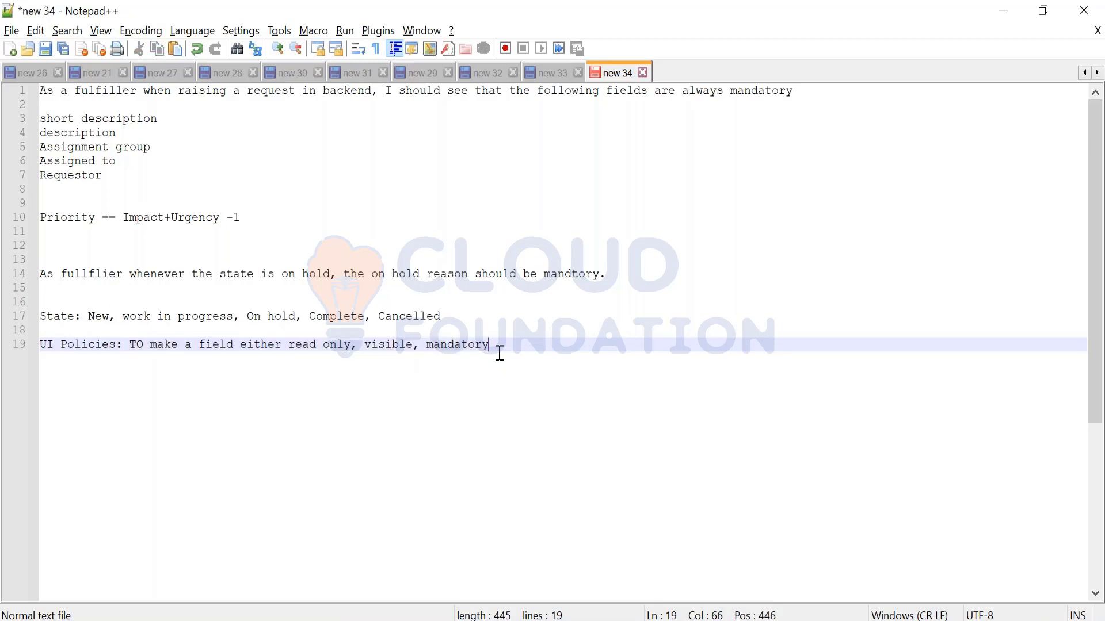
{"action": "key", "text": "Return"}
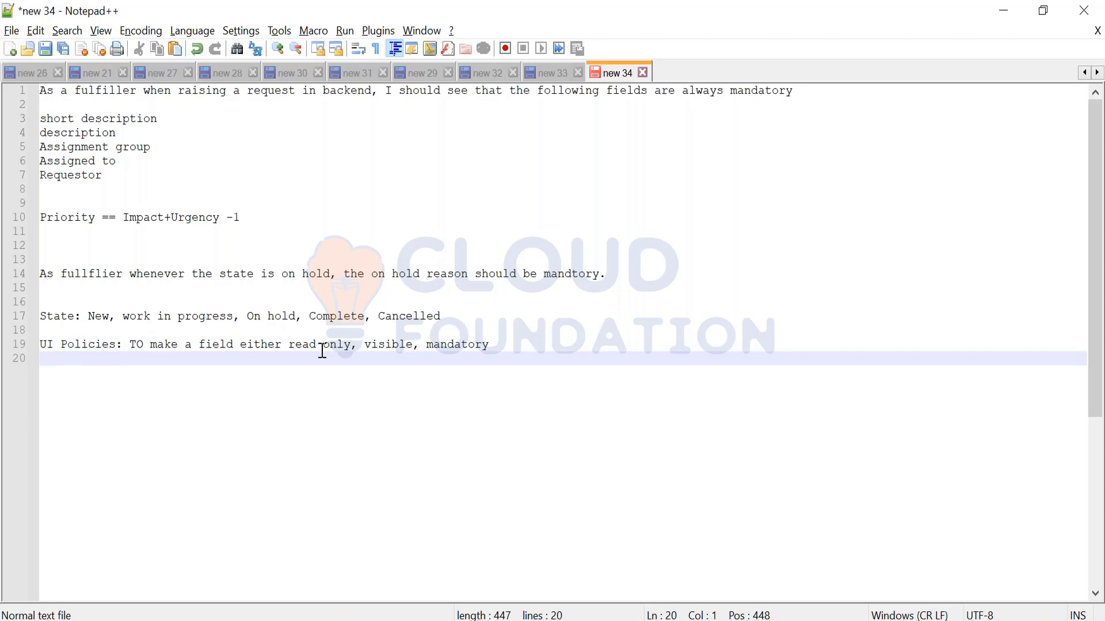
Examine the read only, visible and mandatory options in the UI Policies note, comparing them with the UI policy form
{"action": "left_click", "coordinate": [322, 347]}
{"action": "double_click", "coordinate": [370, 347]}
{"action": "double_click", "coordinate": [438, 347]}
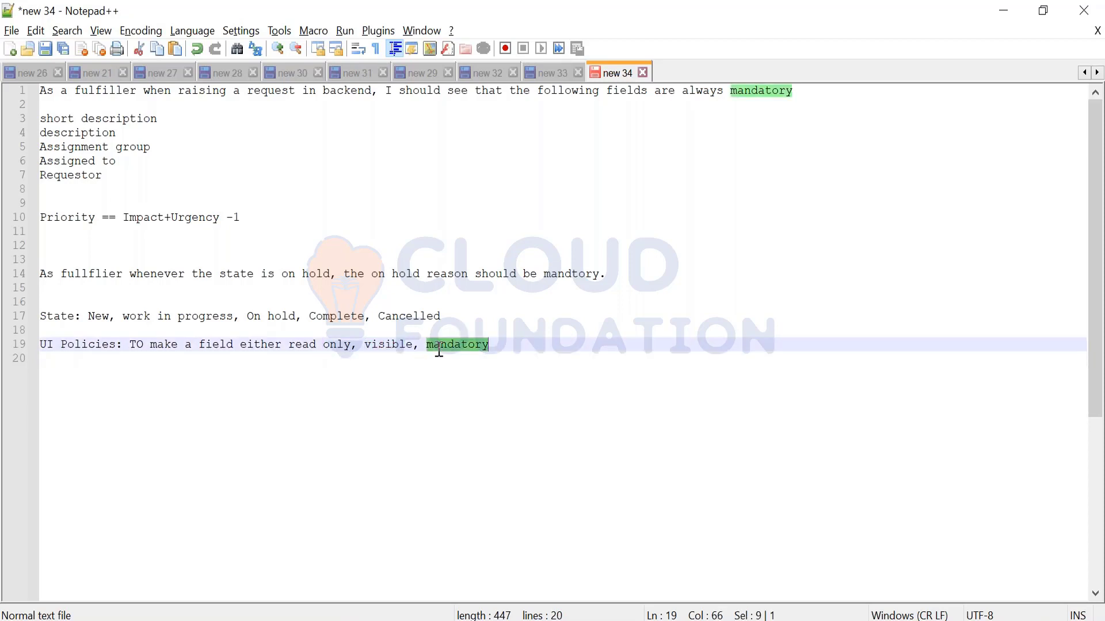
{"action": "double_click", "coordinate": [311, 348]}
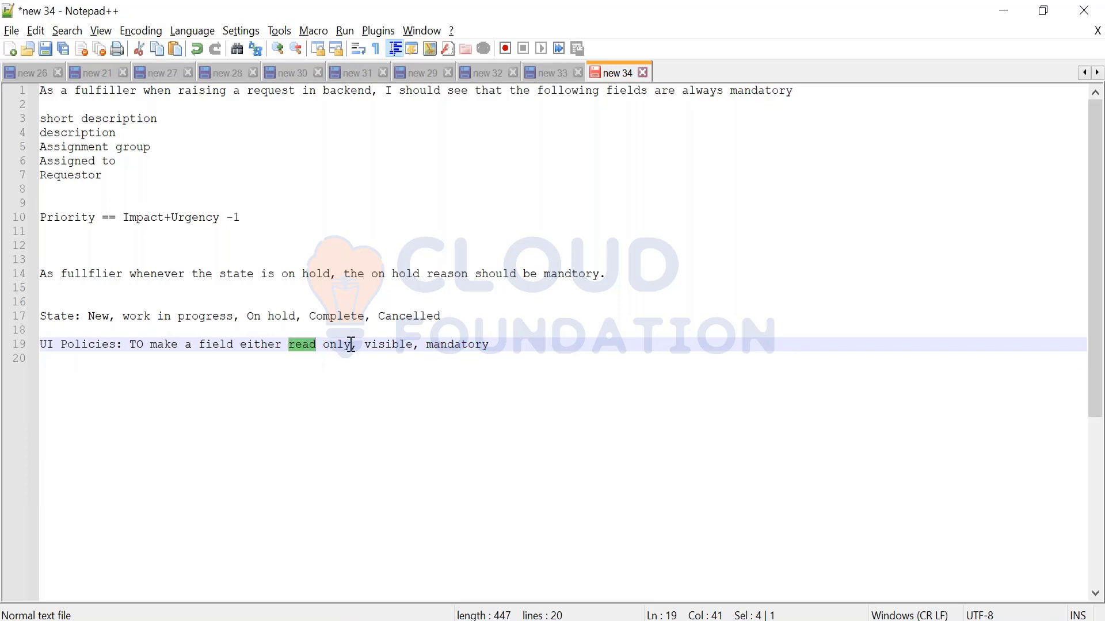
{"action": "left_click_drag", "start_coordinate": [350, 344], "coordinate": [283, 342]}
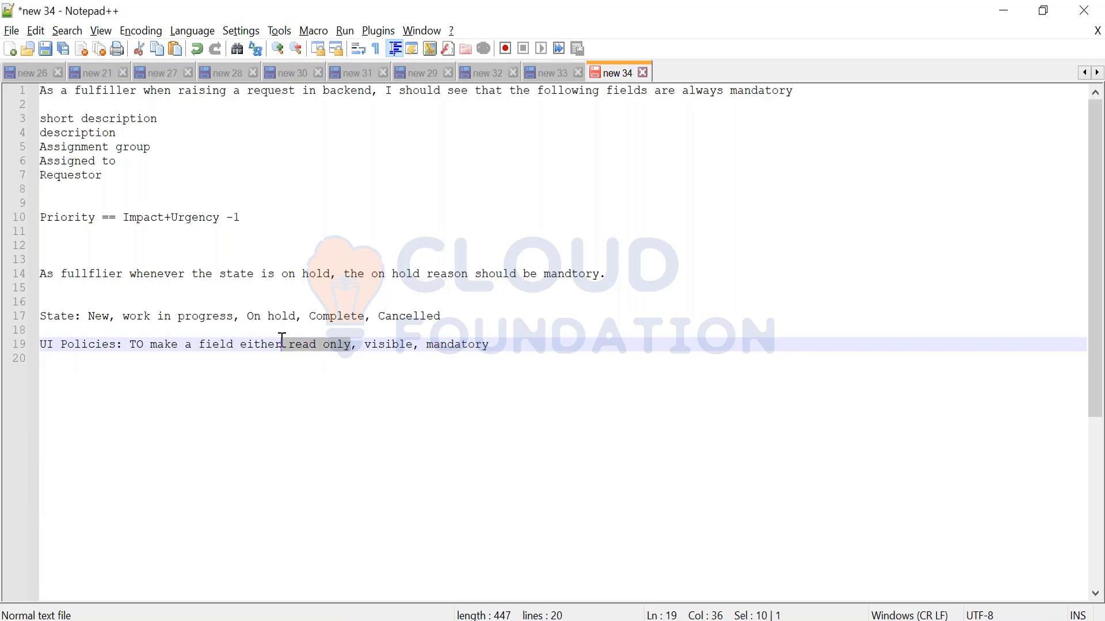
{"action": "left_click", "coordinate": [371, 347]}
{"action": "double_click", "coordinate": [437, 346]}
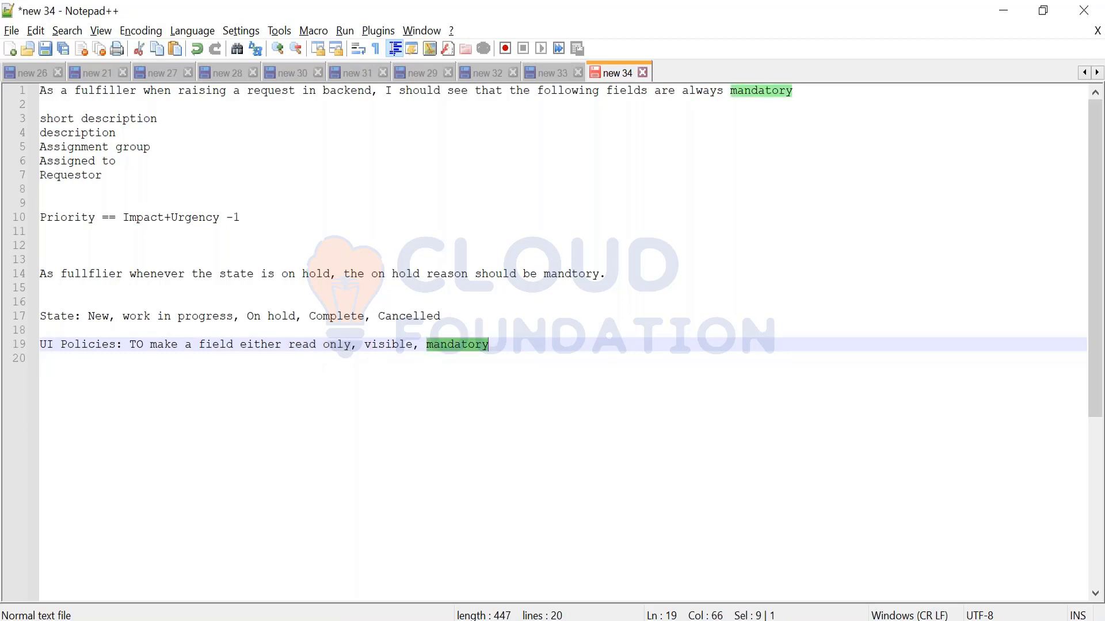
{"action": "double_click", "coordinate": [382, 345]}
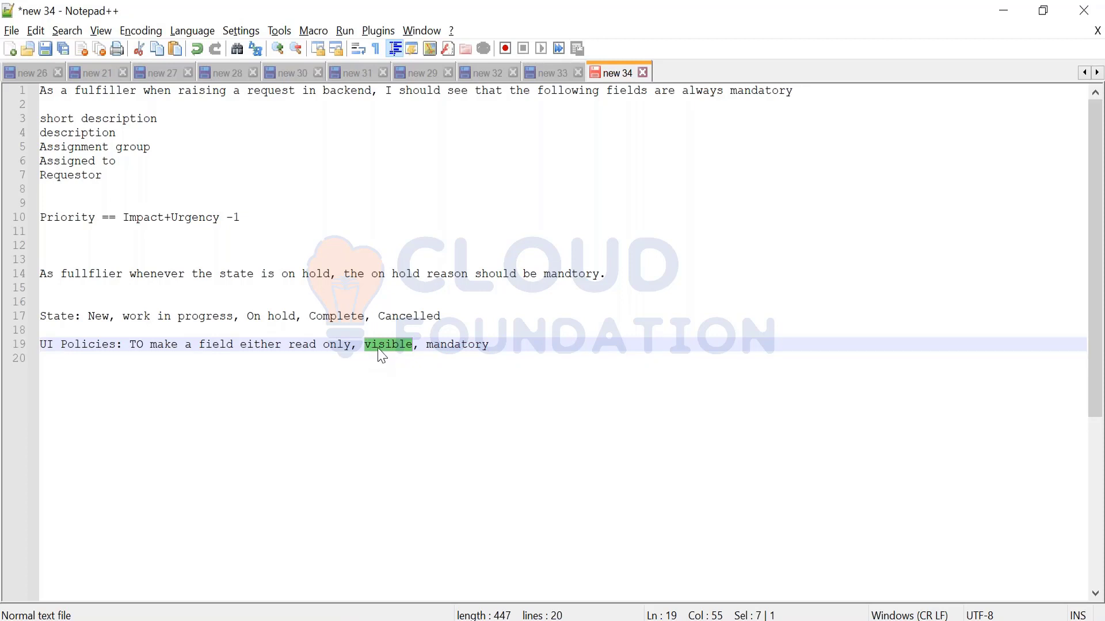
{"action": "triple_click", "coordinate": [444, 345]}
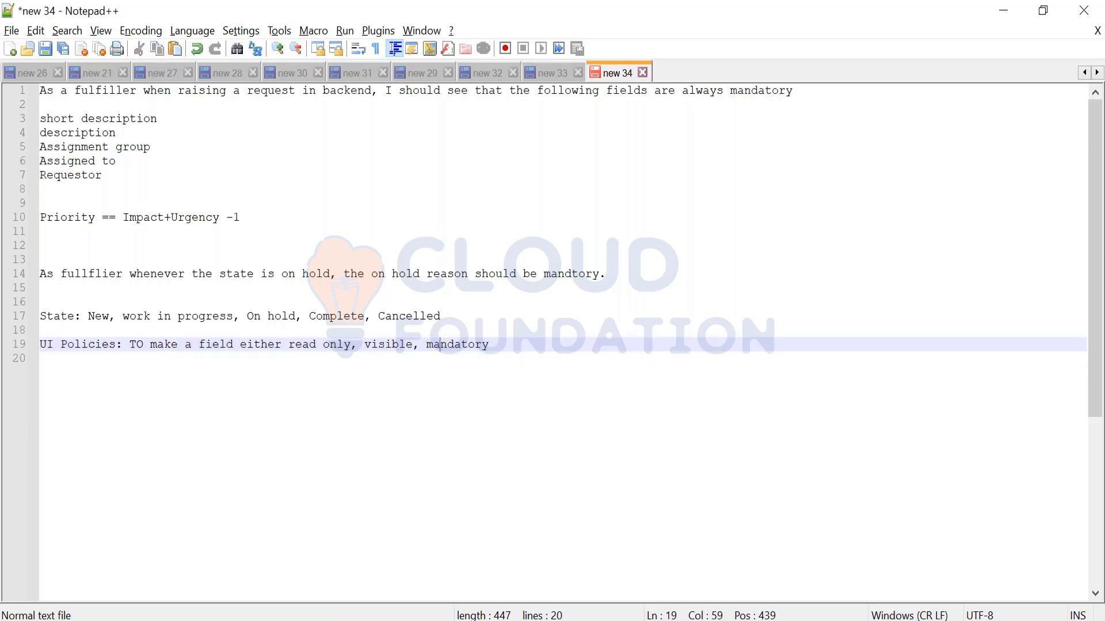
{"action": "double_click", "coordinate": [457, 345]}
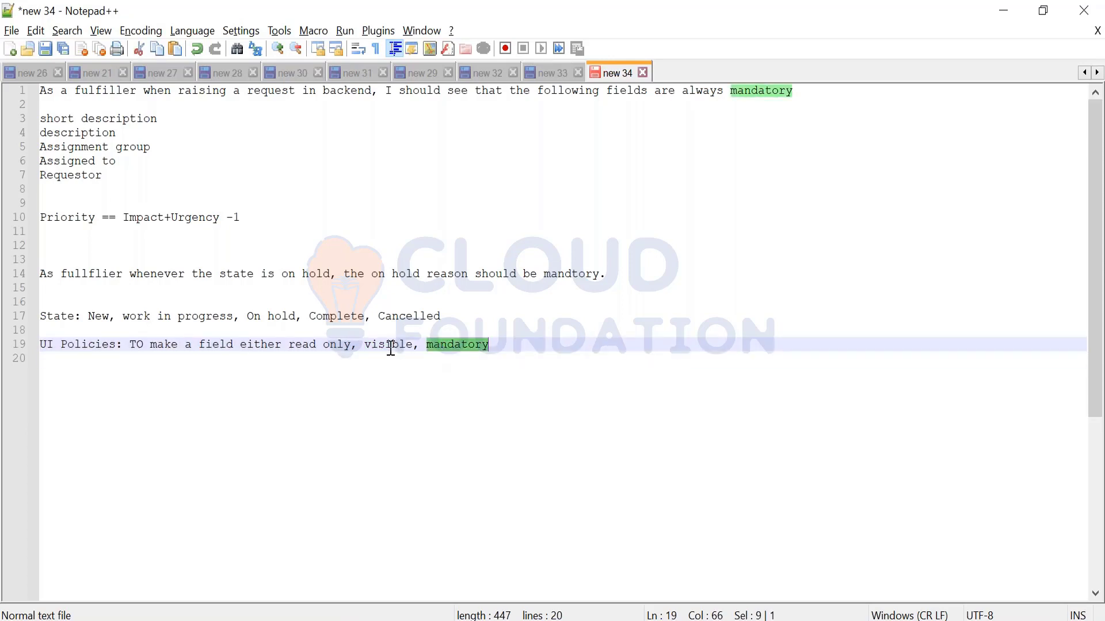
{"action": "key", "text": "alt+Tab"}
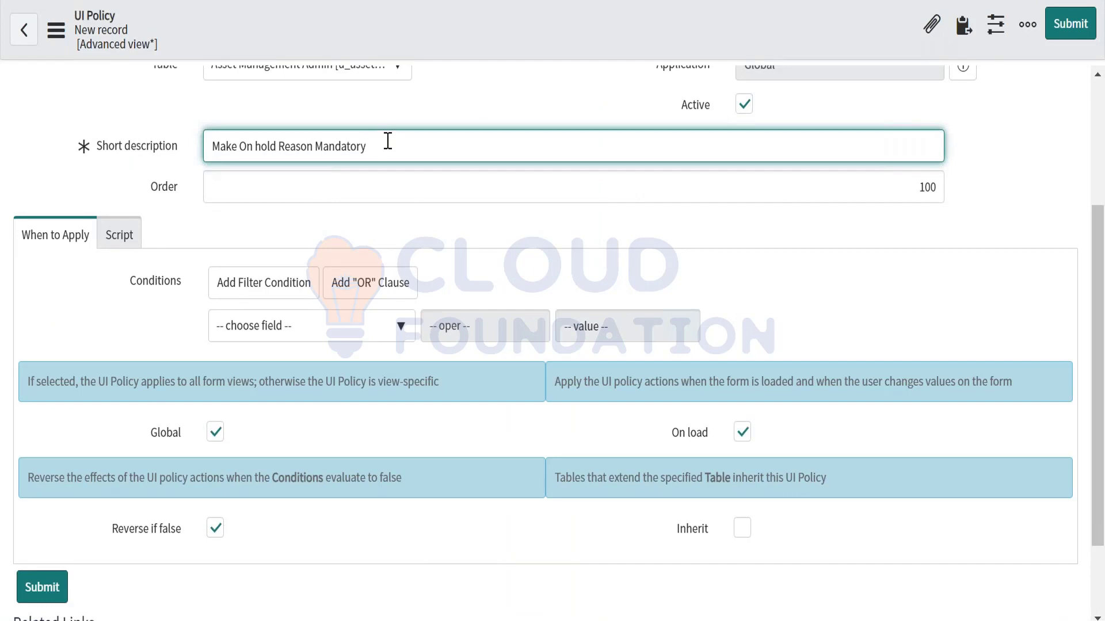
{"action": "key", "text": "alt+Tab"}
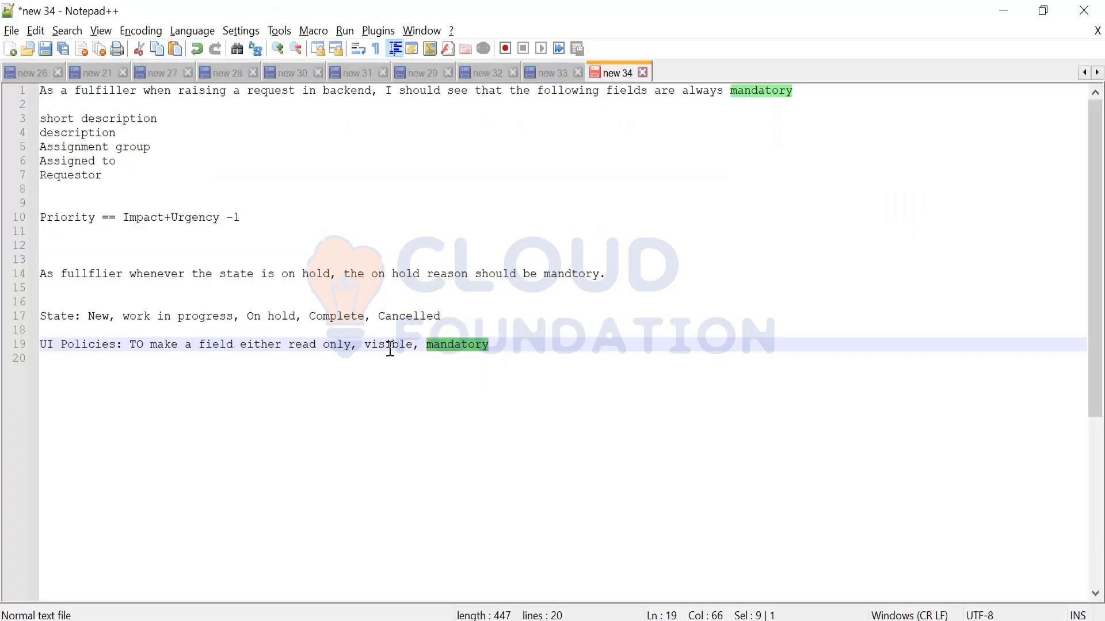
{"action": "double_click", "coordinate": [390, 349]}
{"action": "double_click", "coordinate": [437, 350]}
{"action": "left_click", "coordinate": [420, 345]}
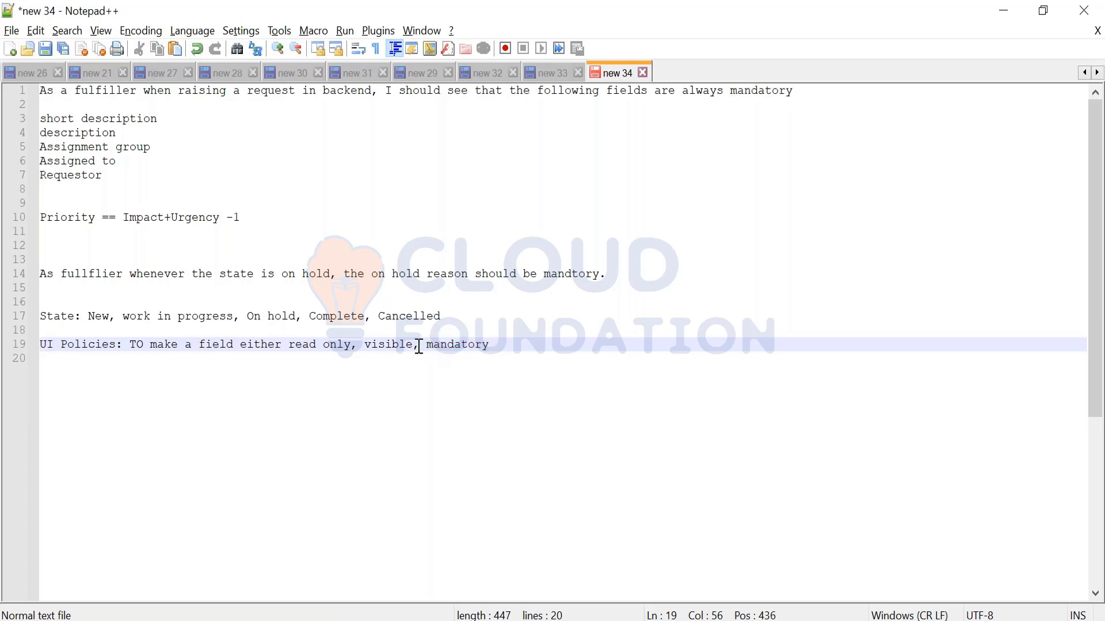
Return to the new UI policy record in ServiceNow and examine its Order value
{"action": "key", "text": "alt+Tab"}
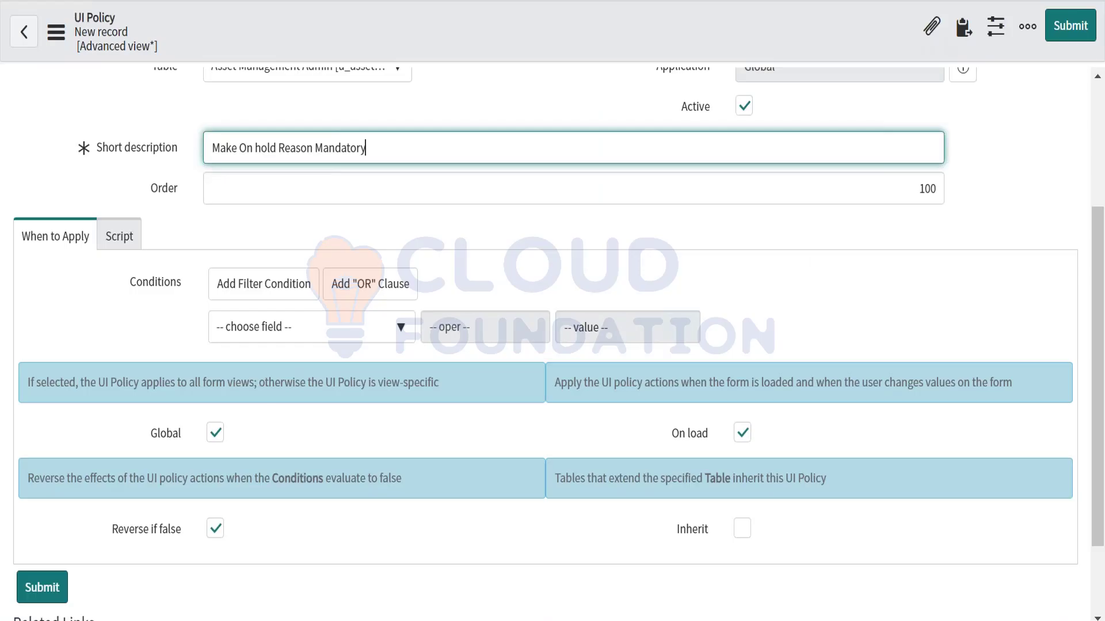
{"action": "left_click", "coordinate": [222, 188]}
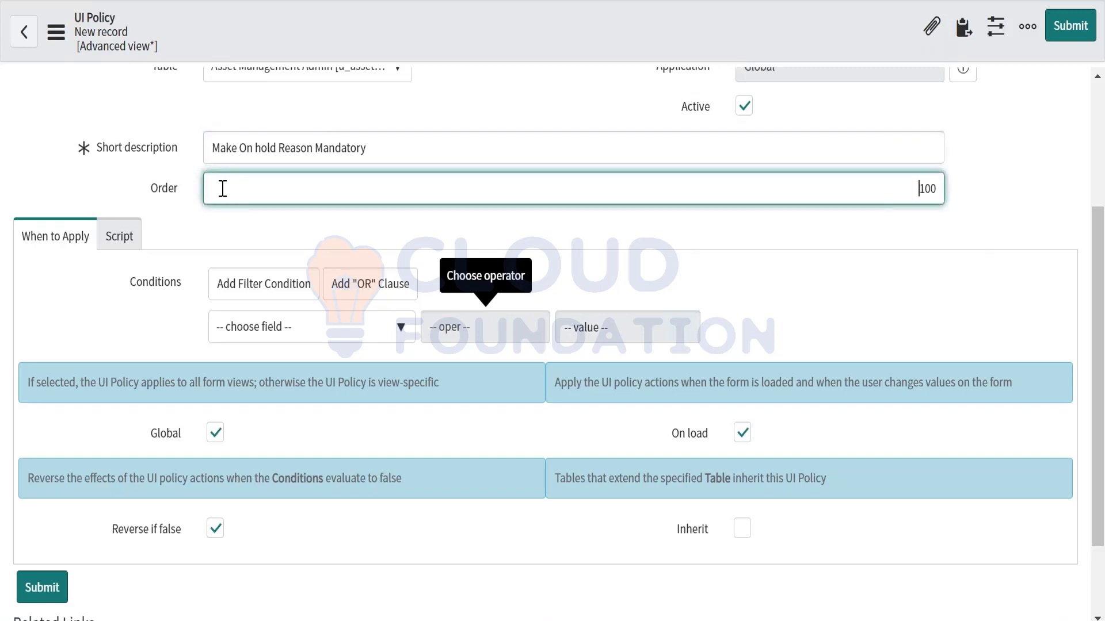
{"action": "left_click_drag", "start_coordinate": [918, 182], "coordinate": [938, 190]}
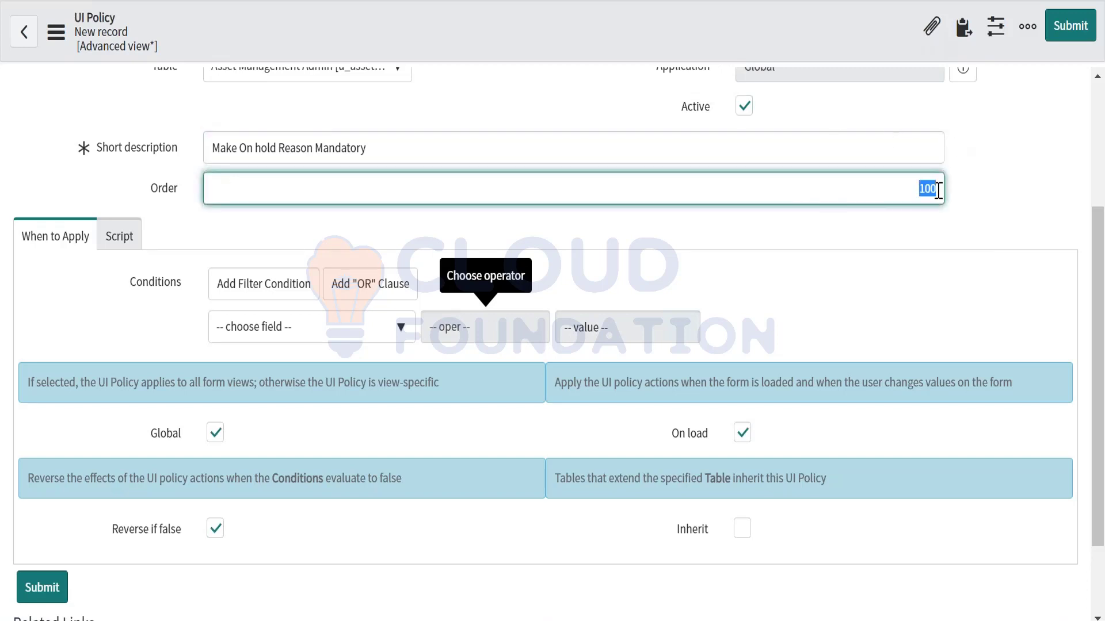
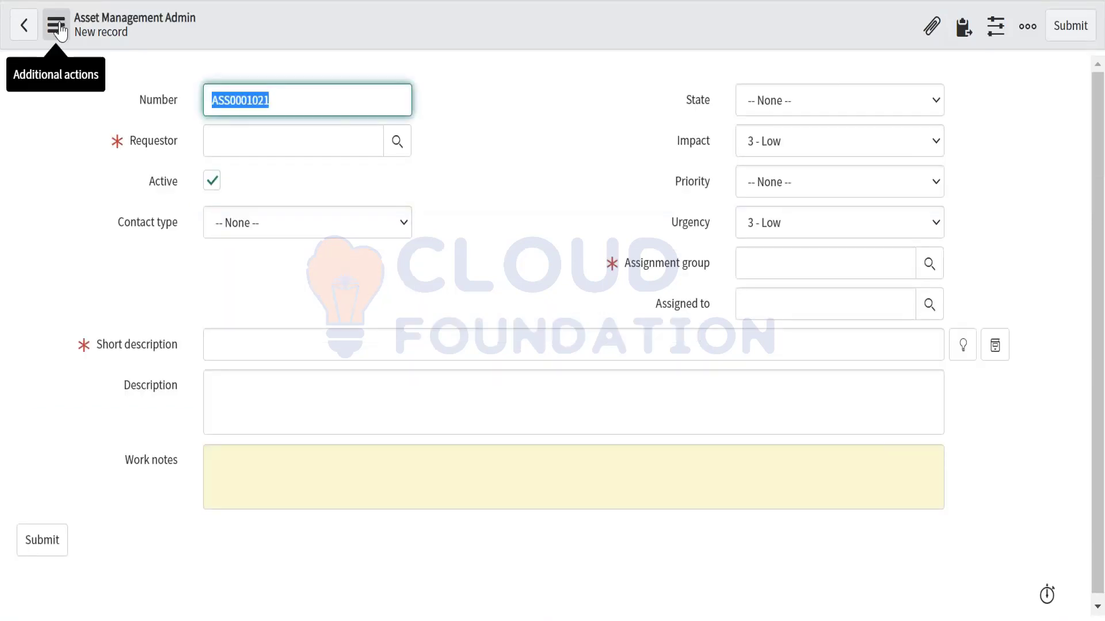
Open the additional actions of the new Asset Management Admin record
{"action": "left_click", "coordinate": [56, 26]}
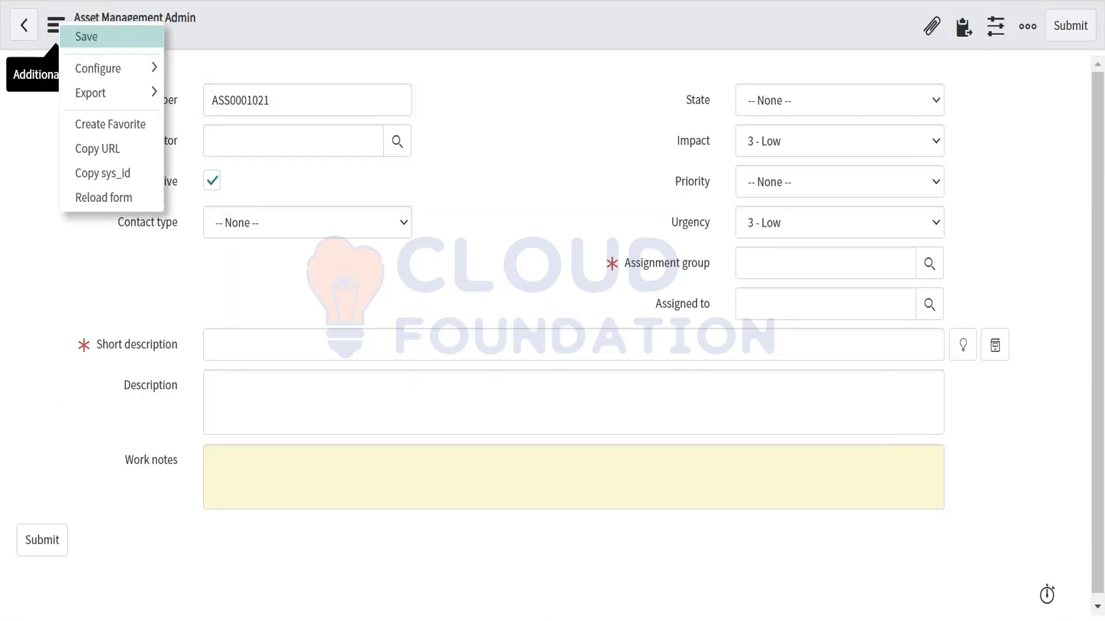
Open the Asset Management Admin table definition and start a new column of type String
{"action": "mouse_move", "coordinate": [128, 84]}
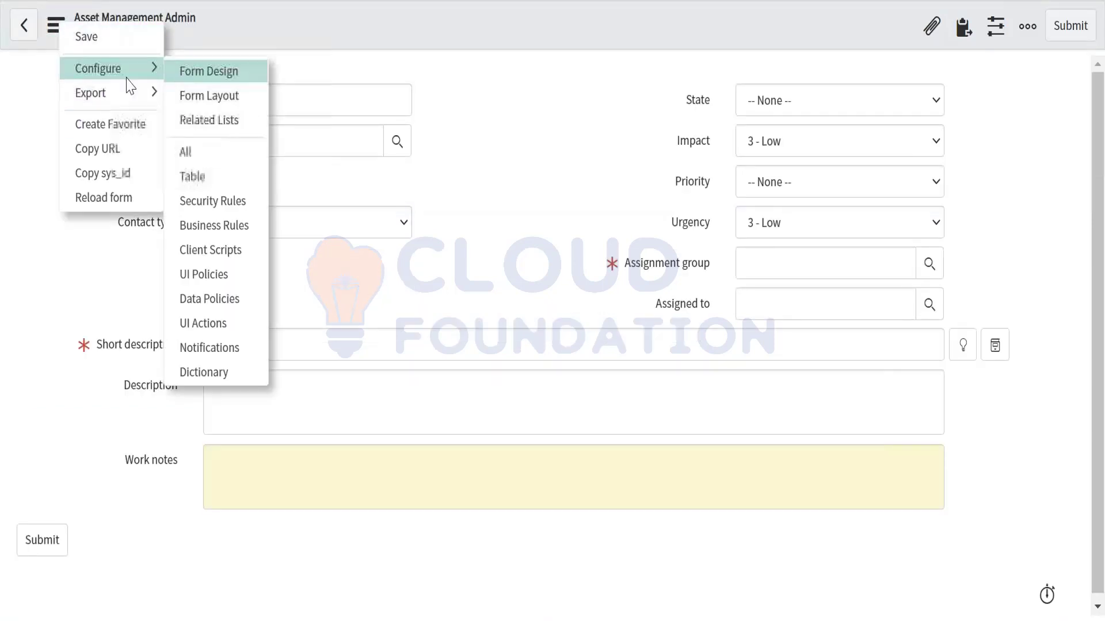
{"action": "left_click", "coordinate": [211, 177]}
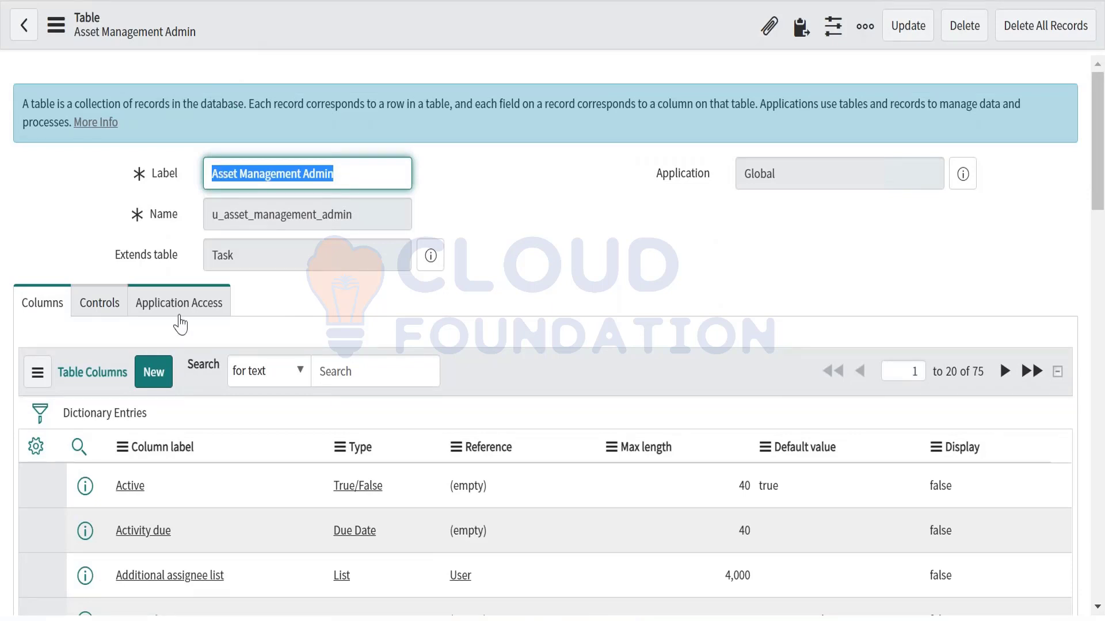
{"action": "left_click", "coordinate": [153, 372]}
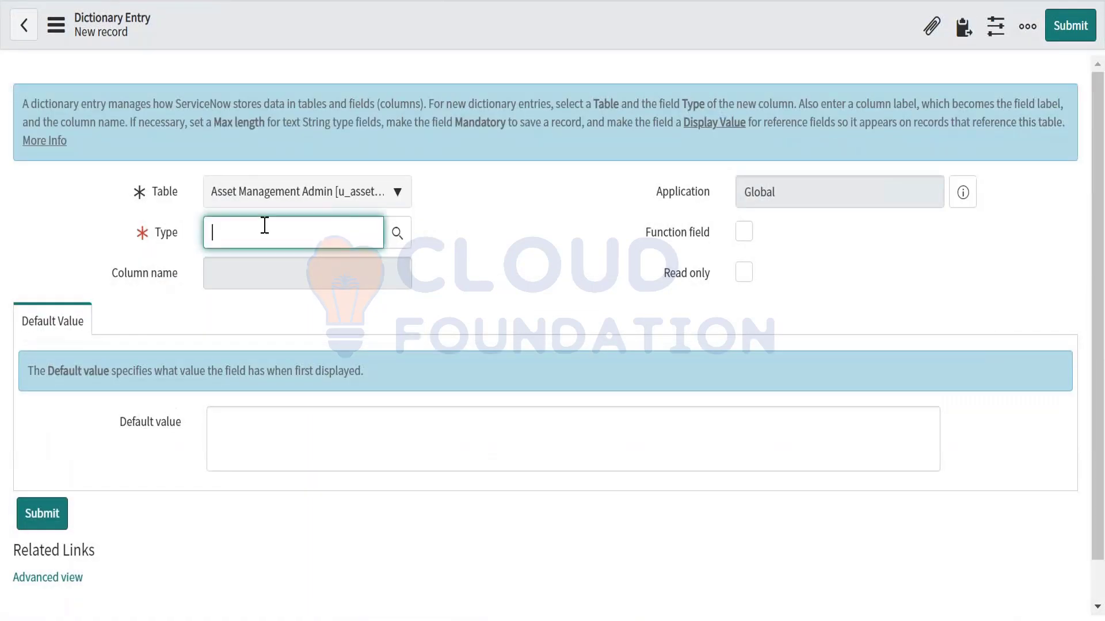
{"action": "type", "text": "String"}
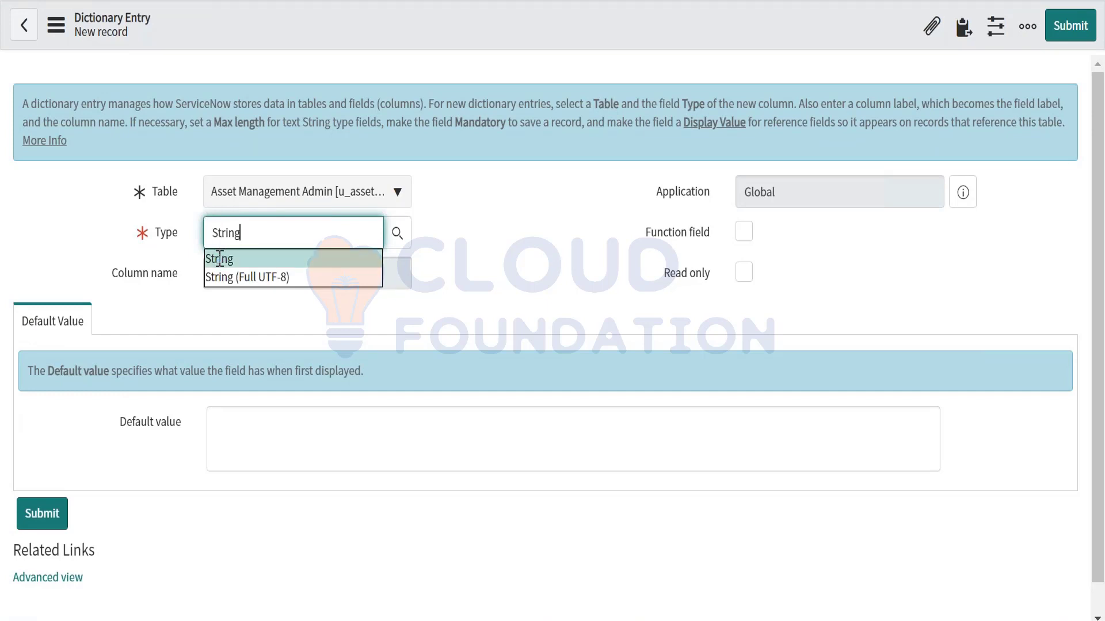
{"action": "left_click", "coordinate": [220, 259]}
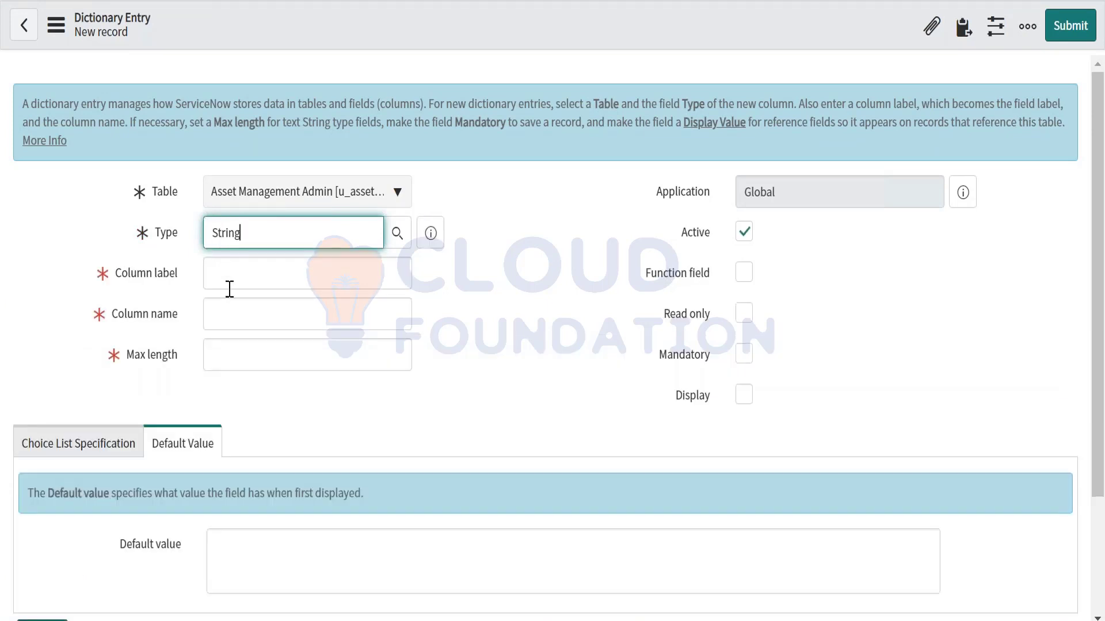
Enter "On hold Reason" as the new column's label, letting the column name fill in from it
{"action": "double_click", "coordinate": [239, 231]}
{"action": "left_click", "coordinate": [244, 272]}
{"action": "type", "text": "On h"}
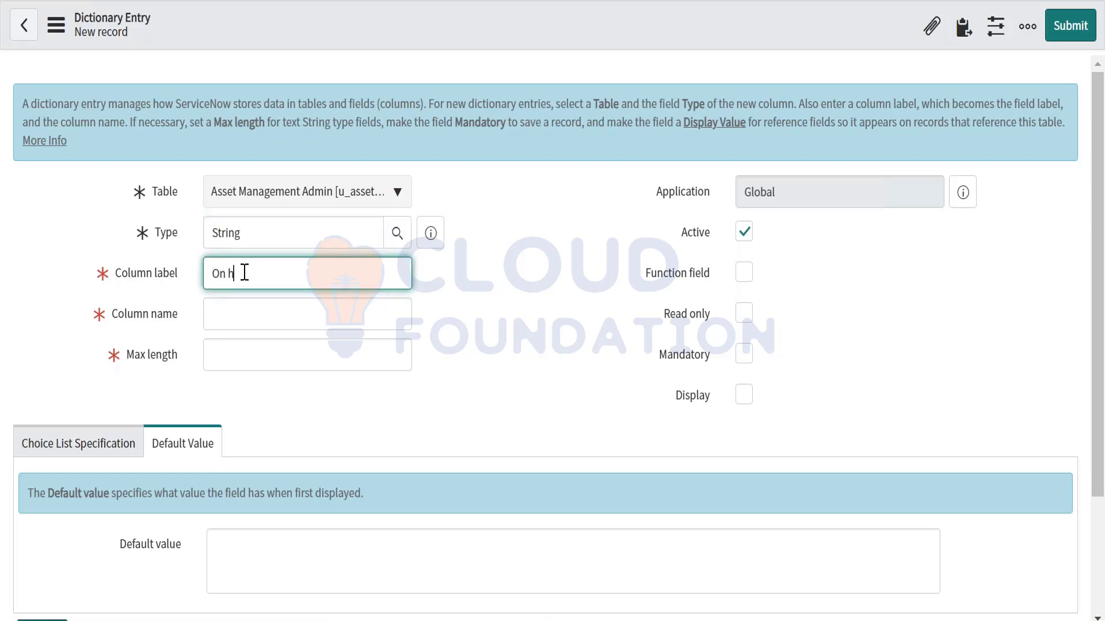
{"action": "type", "text": "ol"}
{"action": "type", "text": "d"}
{"action": "left_click", "coordinate": [229, 312]}
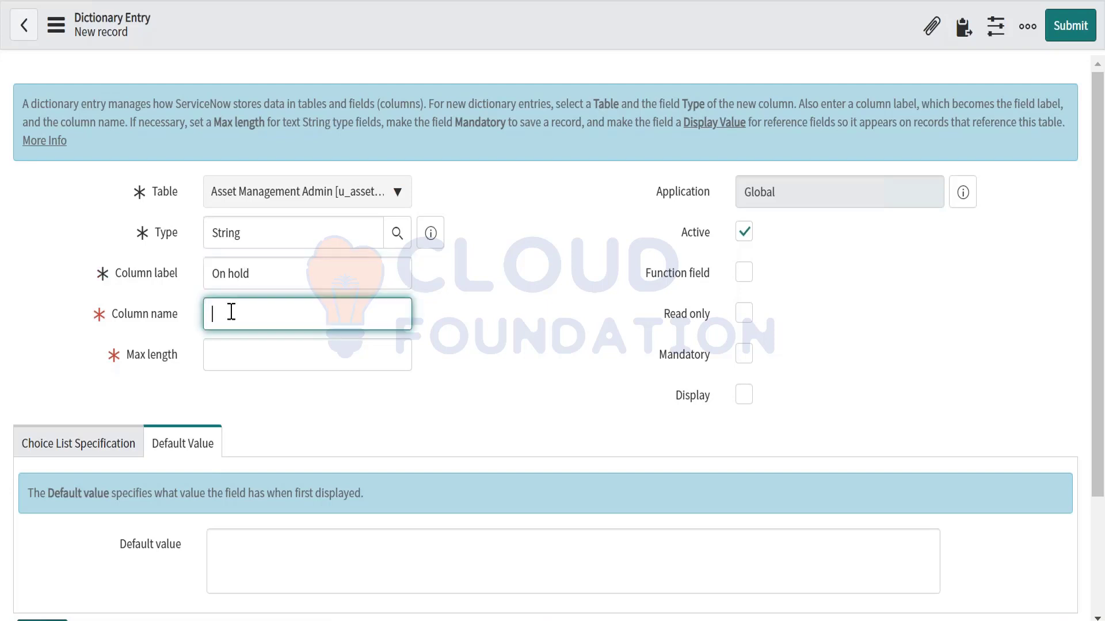
{"action": "left_click", "coordinate": [228, 346]}
{"action": "left_click", "coordinate": [286, 286]}
{"action": "type", "text": "Reason"}
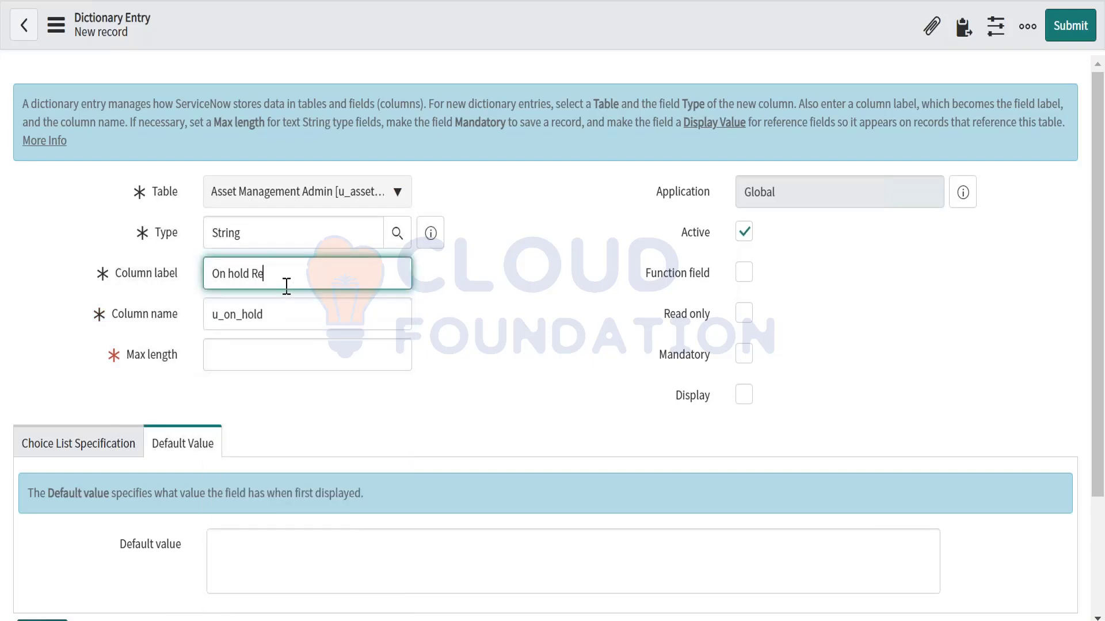
{"action": "left_click", "coordinate": [228, 363]}
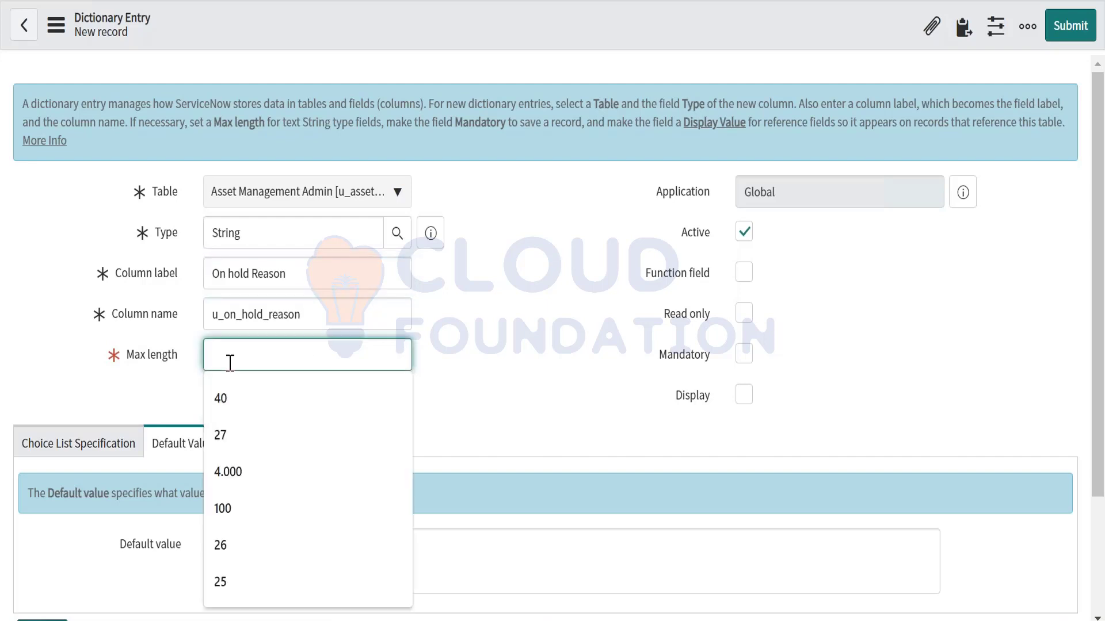
{"action": "left_click", "coordinate": [505, 340]}
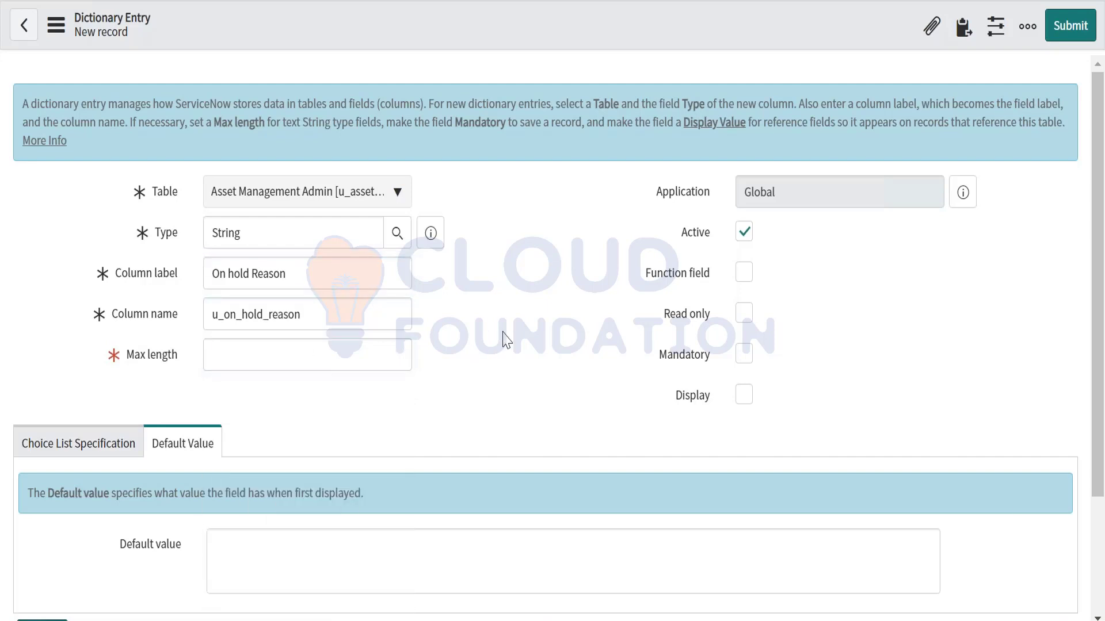
{"action": "left_click", "coordinate": [232, 278]}
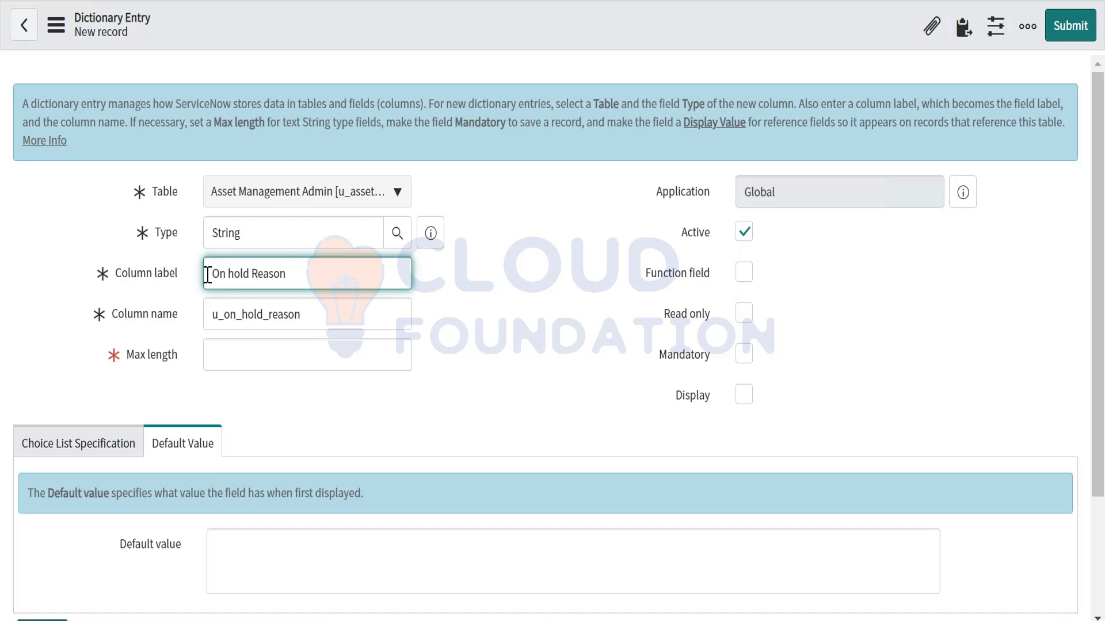
{"action": "left_click_drag", "start_coordinate": [206, 274], "coordinate": [326, 272]}
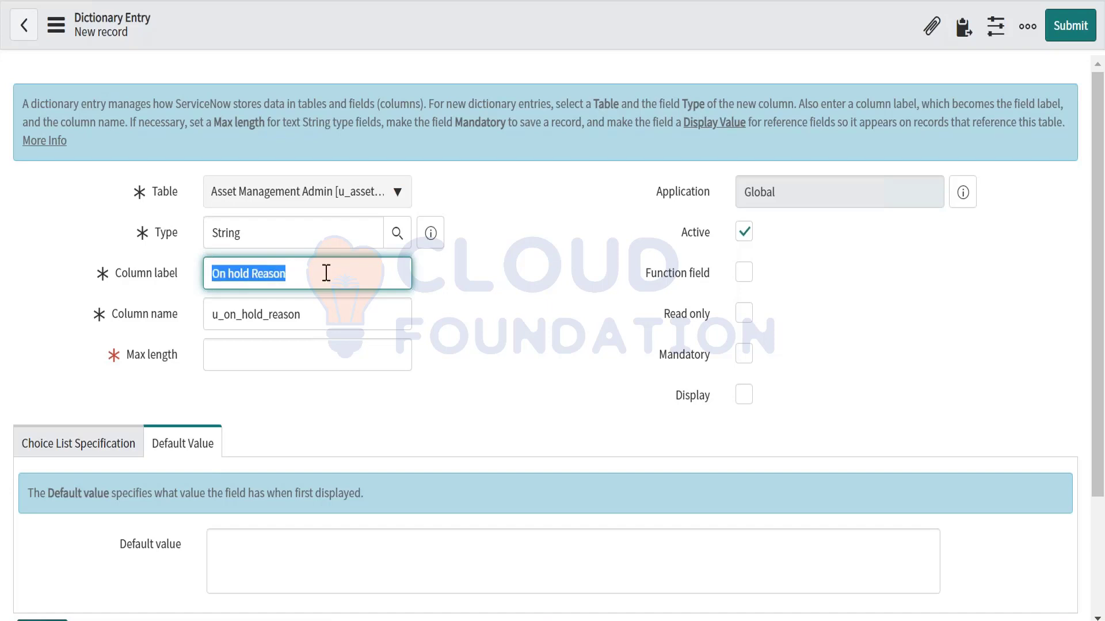
{"action": "double_click", "coordinate": [215, 282]}
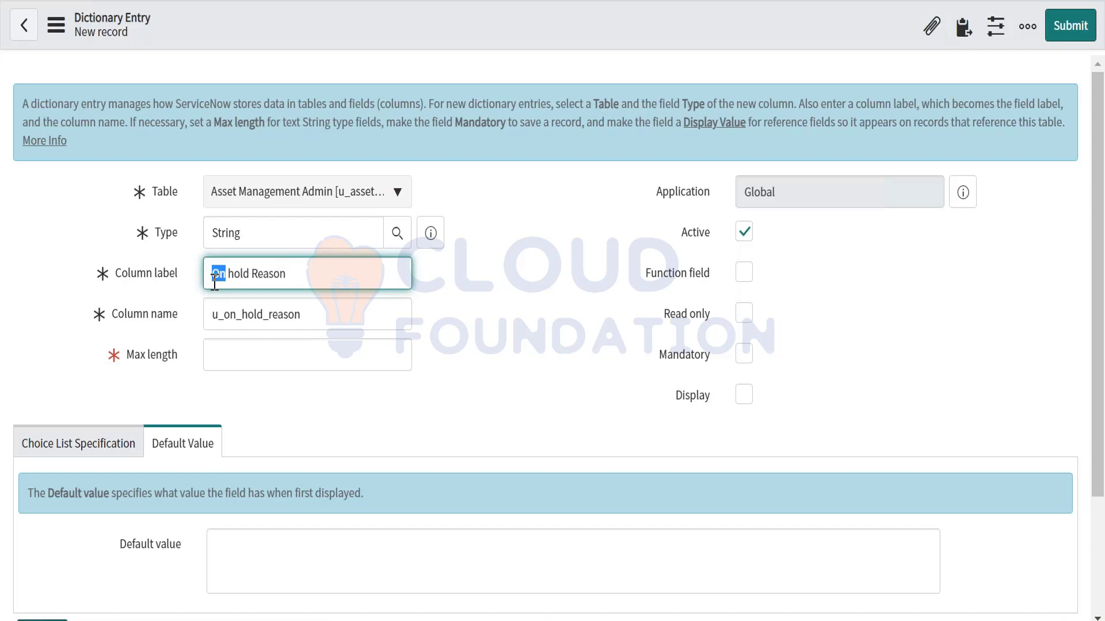
{"action": "left_click", "coordinate": [227, 282]}
{"action": "double_click", "coordinate": [240, 282]}
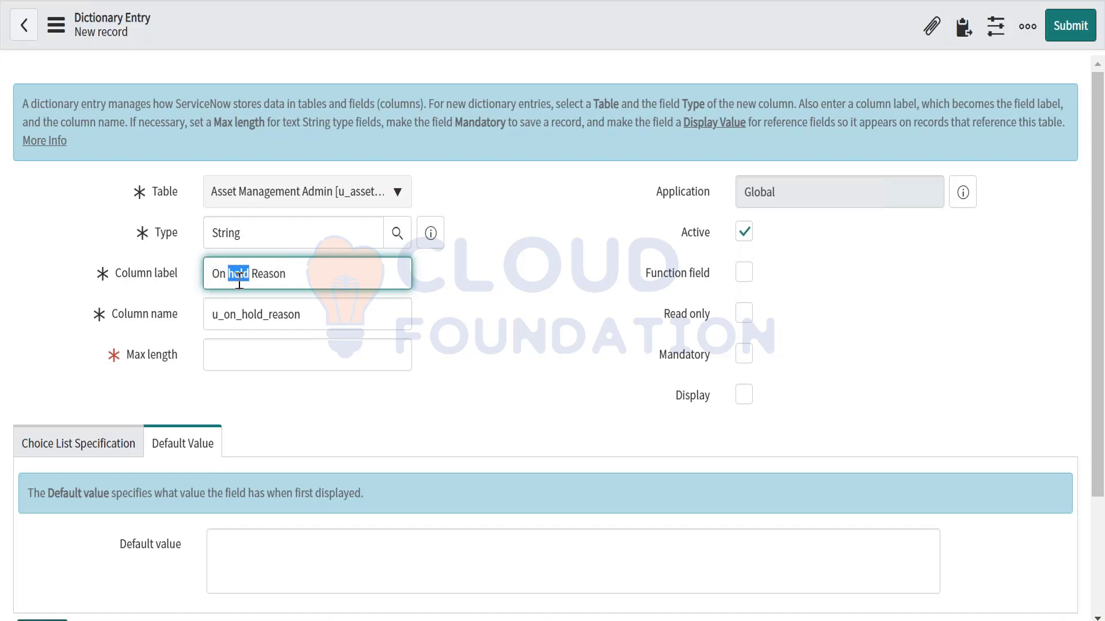
{"action": "double_click", "coordinate": [262, 282]}
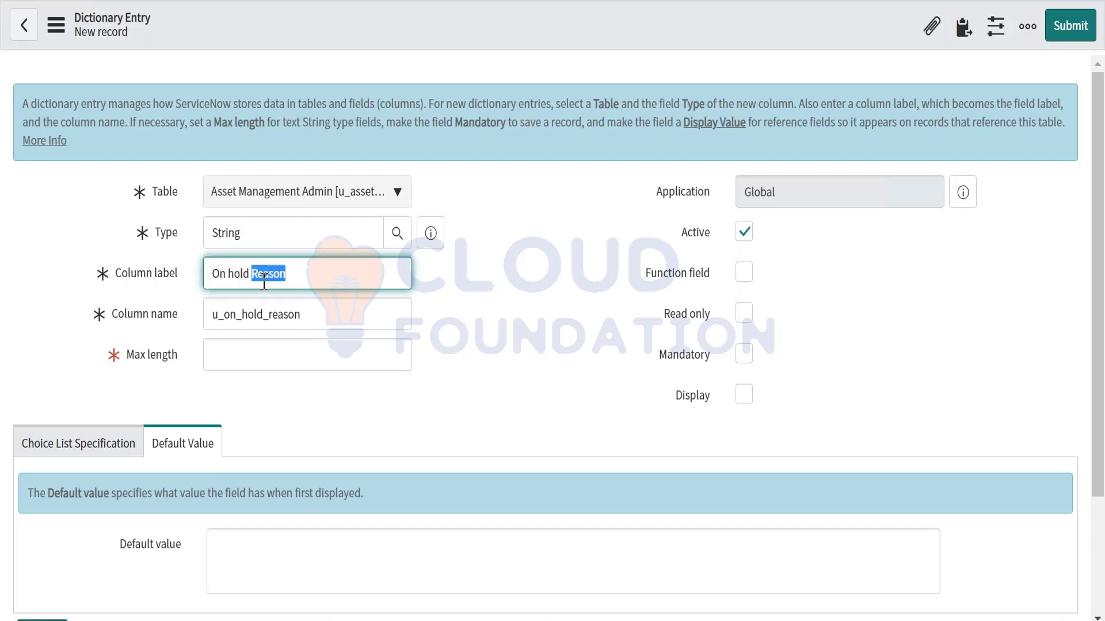
{"action": "left_click", "coordinate": [213, 278]}
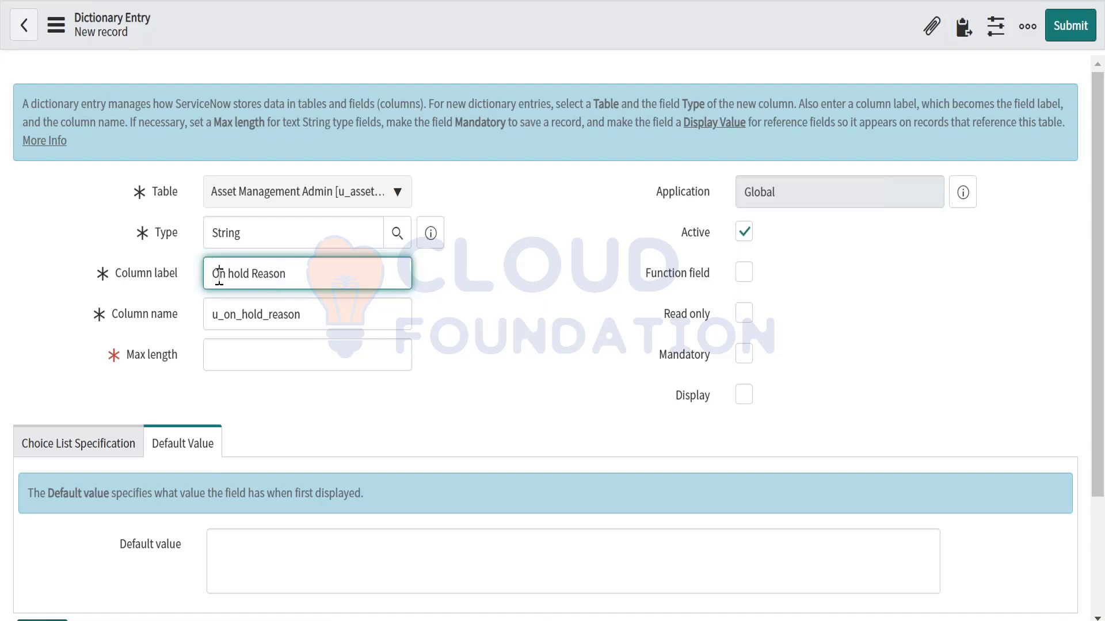
Change the lowercase h in the column label to a capital H
{"action": "left_click", "coordinate": [233, 274]}
{"action": "key", "text": "BackSpace"}
{"action": "type", "text": "H"}
{"action": "mouse_move", "coordinate": [284, 274]}
{"action": "left_mouse_down"}
{"action": "mouse_move", "coordinate": [192, 296]}
{"action": "mouse_move", "coordinate": [210, 274]}
{"action": "mouse_move", "coordinate": [288, 275]}
{"action": "left_mouse_up"}
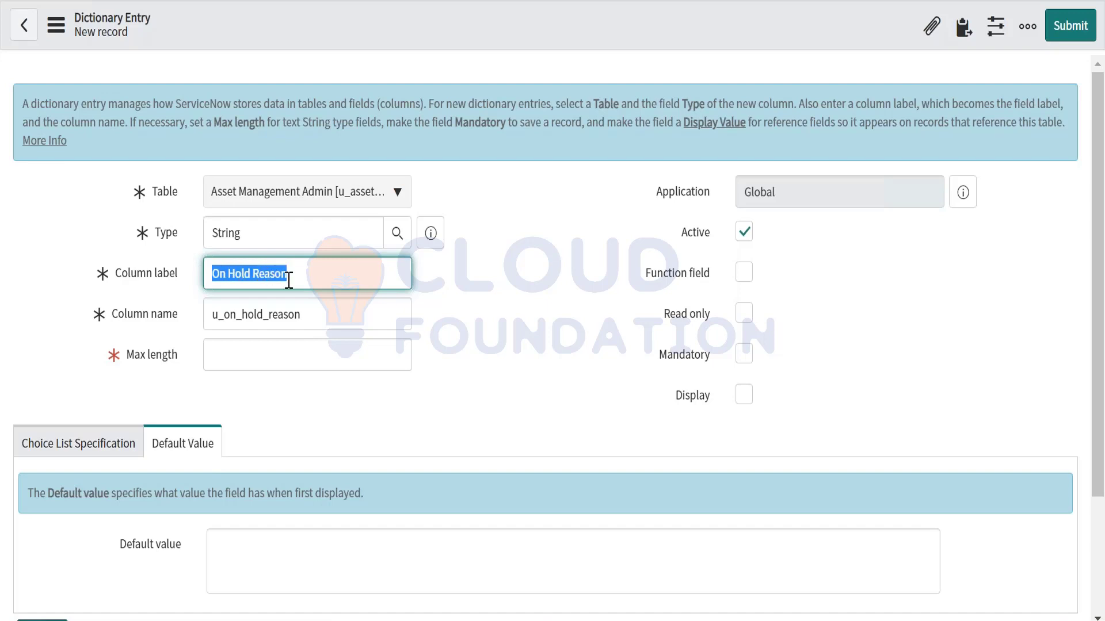
{"action": "left_click", "coordinate": [212, 274]}
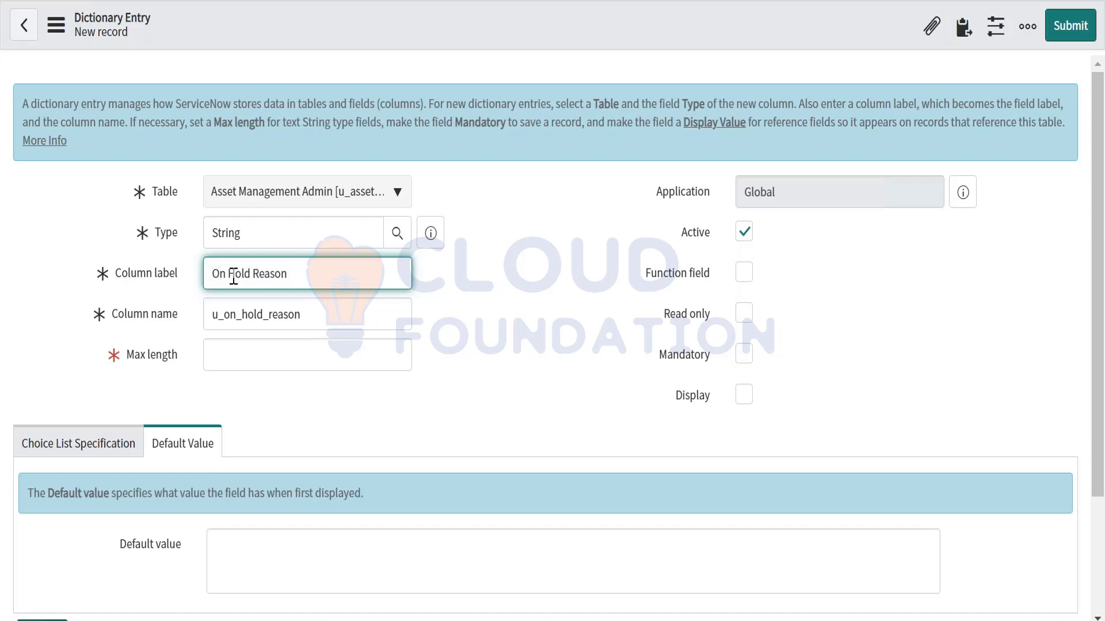
Change the column label's capital H and R to lowercase to give "On hold reason"
{"action": "left_click", "coordinate": [235, 274]}
{"action": "key", "text": "BackSpace"}
{"action": "type", "text": "h"}
{"action": "key", "text": "BackSpace"}
{"action": "type", "text": "r"}
{"action": "left_click_drag", "start_coordinate": [296, 274], "coordinate": [202, 279]}
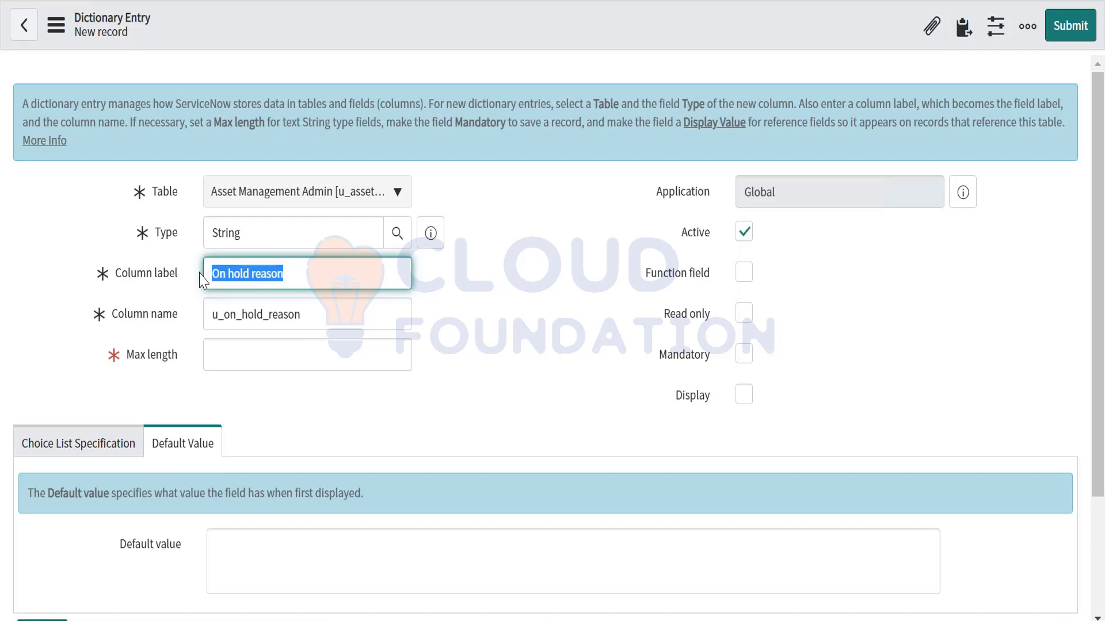
Capitalize the second and third words of the column label to give "On Hold Reason"
{"action": "left_click", "coordinate": [234, 275]}
{"action": "key", "text": "BackSpace"}
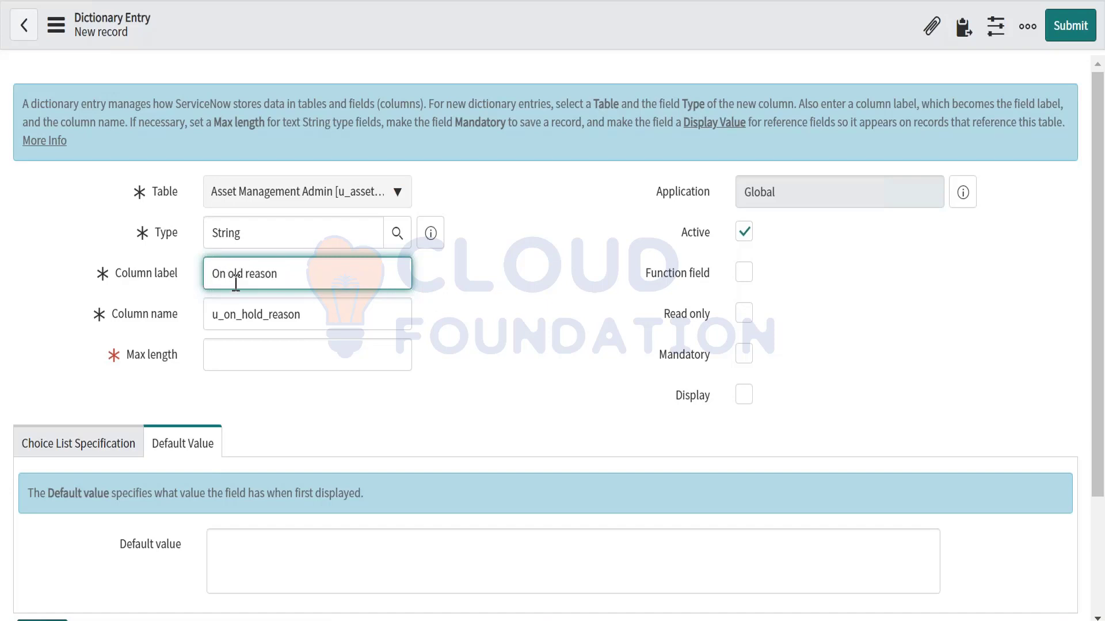
{"action": "type", "text": "H"}
{"action": "left_click", "coordinate": [256, 273]}
{"action": "key", "text": "BackSpace"}
{"action": "type", "text": "R"}
Set the On Hold Reason column's maximum length to 1000
{"action": "left_click", "coordinate": [223, 352]}
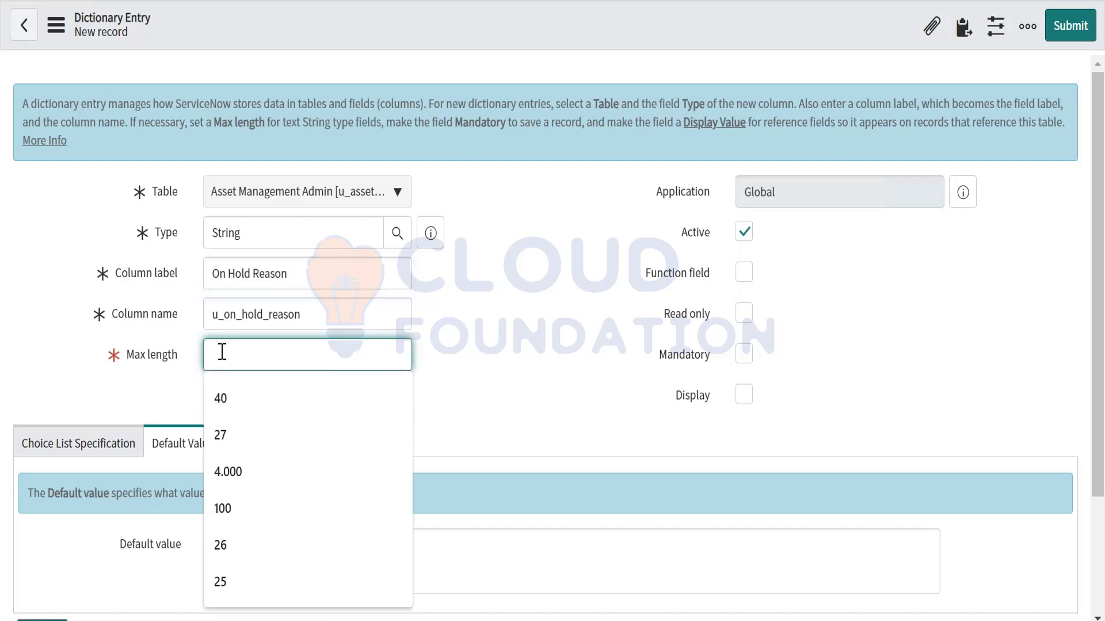
{"action": "type", "text": "1000"}
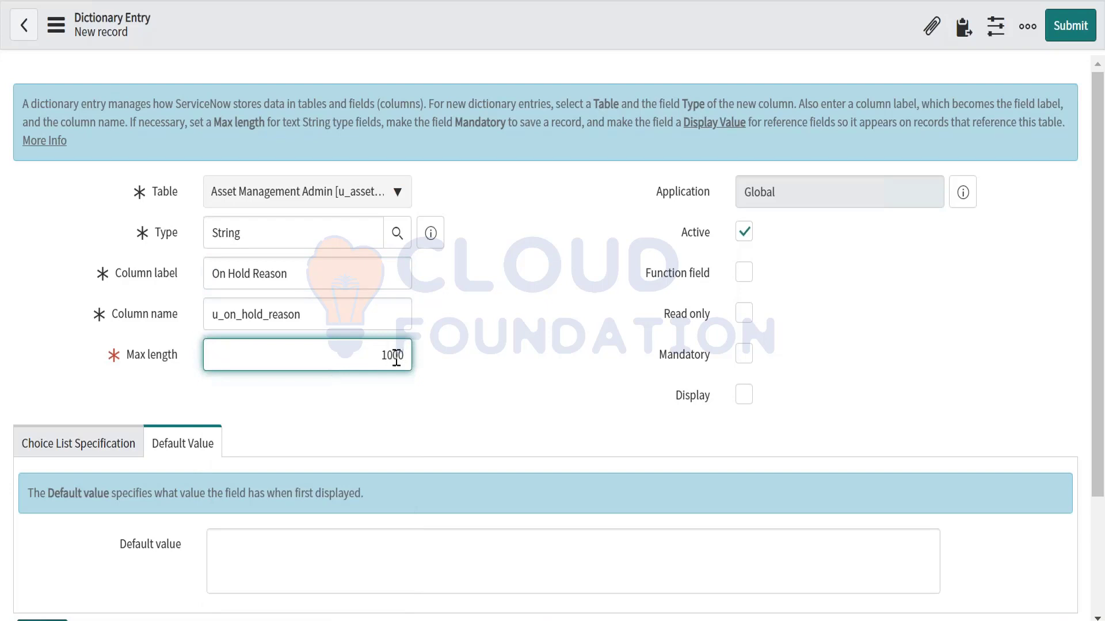
{"action": "left_click", "coordinate": [469, 413]}
Save the new On Hold Reason dictionary entry and mark the column as mandatory
{"action": "left_click", "coordinate": [104, 455]}
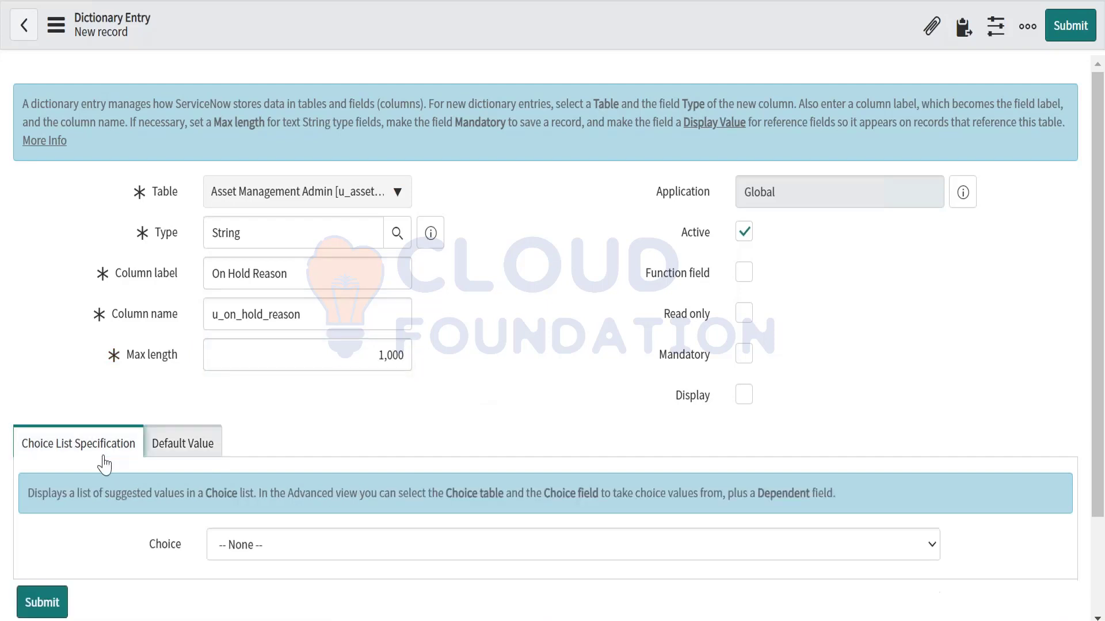
{"action": "scroll", "coordinate": [387, 439], "scroll_direction": "down", "scroll_amount": 3}
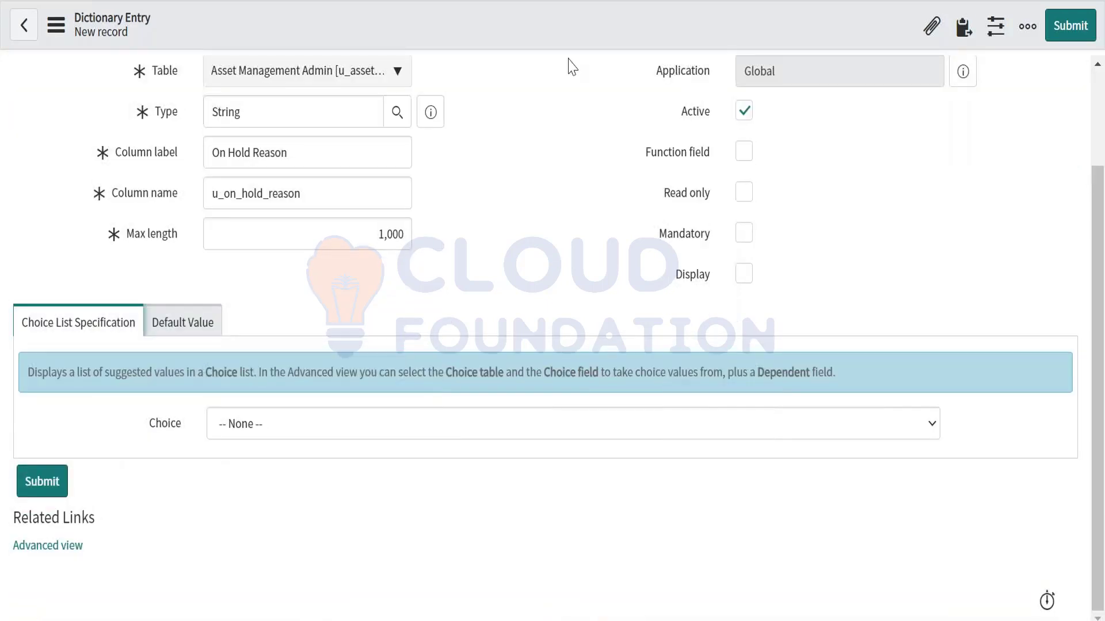
{"action": "right_click", "coordinate": [529, 40]}
{"action": "left_click", "coordinate": [536, 46]}
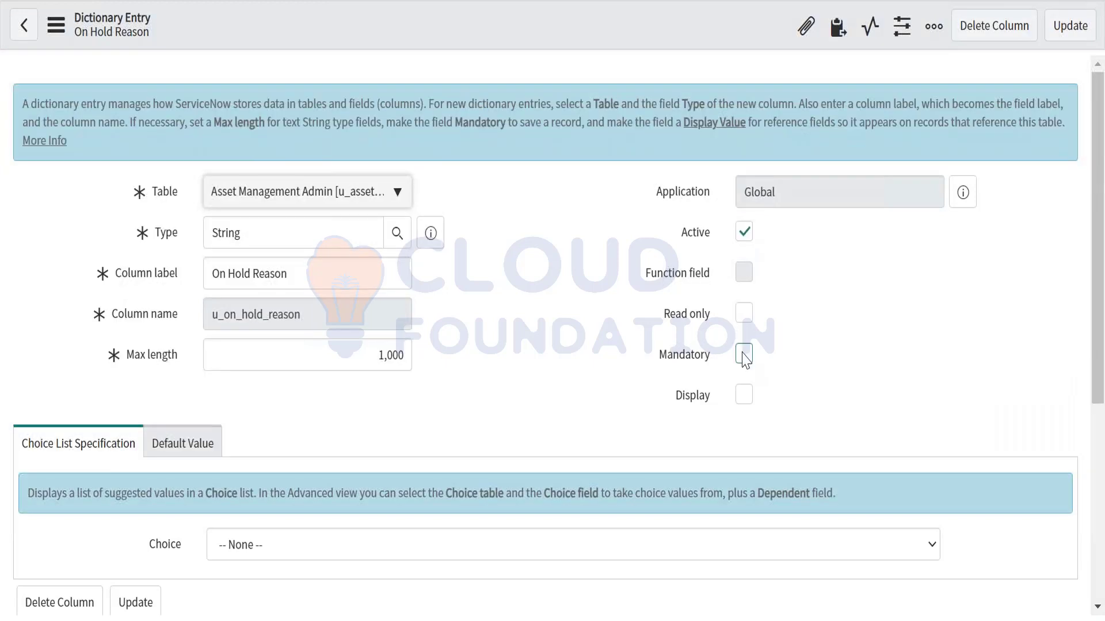
{"action": "left_click", "coordinate": [744, 355]}
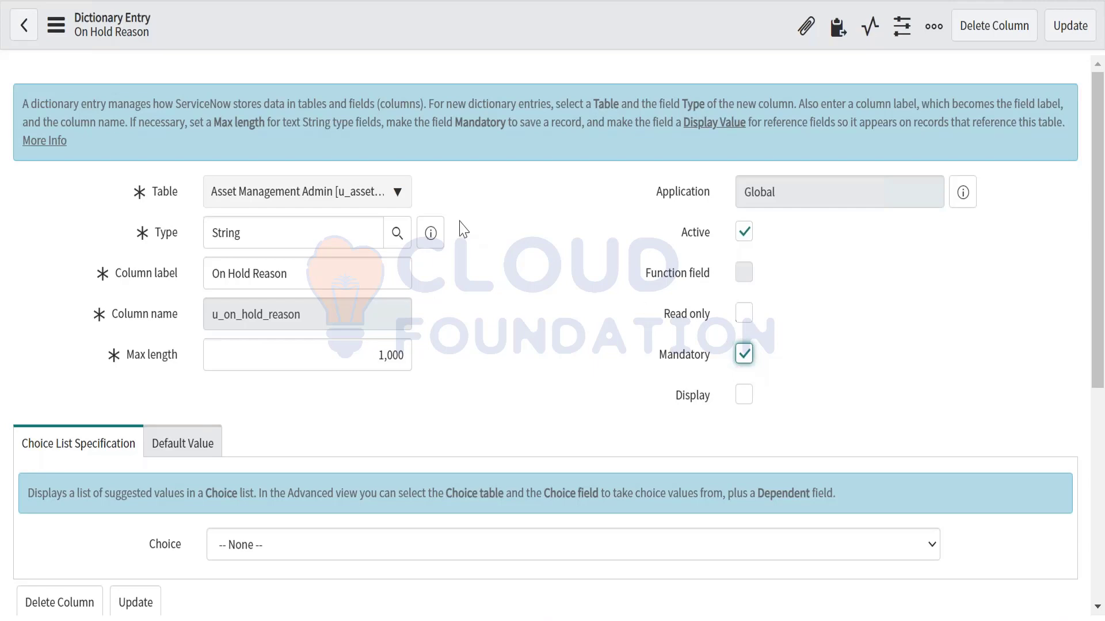
Review the order setting of the new UI Policy and the fields on the ASS0001002 record form
{"action": "key", "text": "ctrl+Tab"}
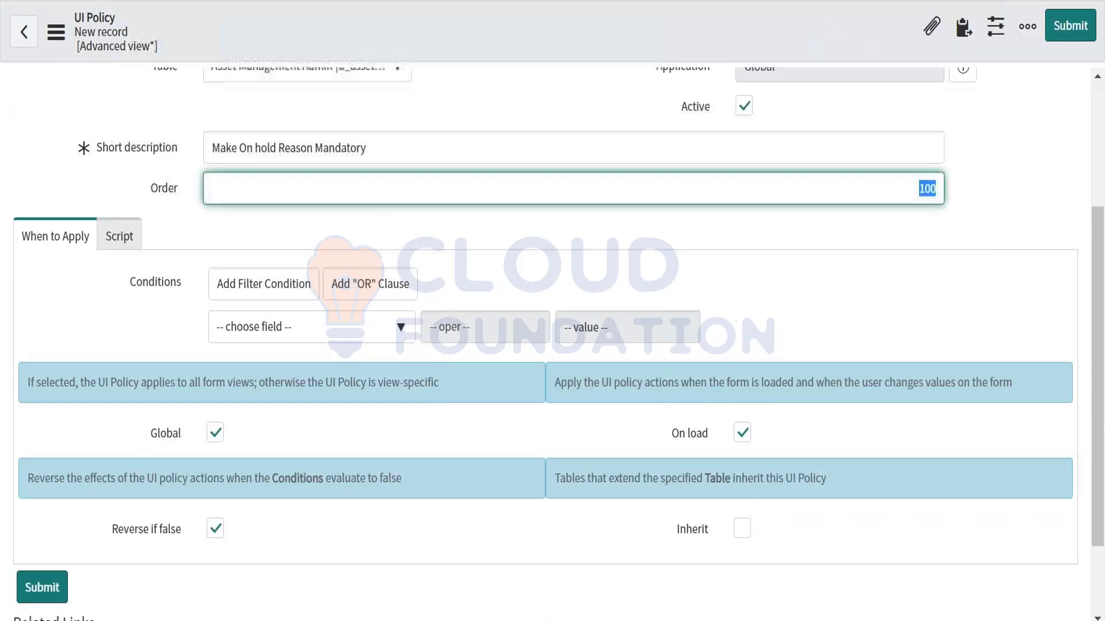
{"action": "type", "text": "100"}
{"action": "left_click_drag", "start_coordinate": [917, 191], "coordinate": [942, 192]}
{"action": "scroll", "coordinate": [611, 202], "scroll_direction": "up", "scroll_amount": 5}
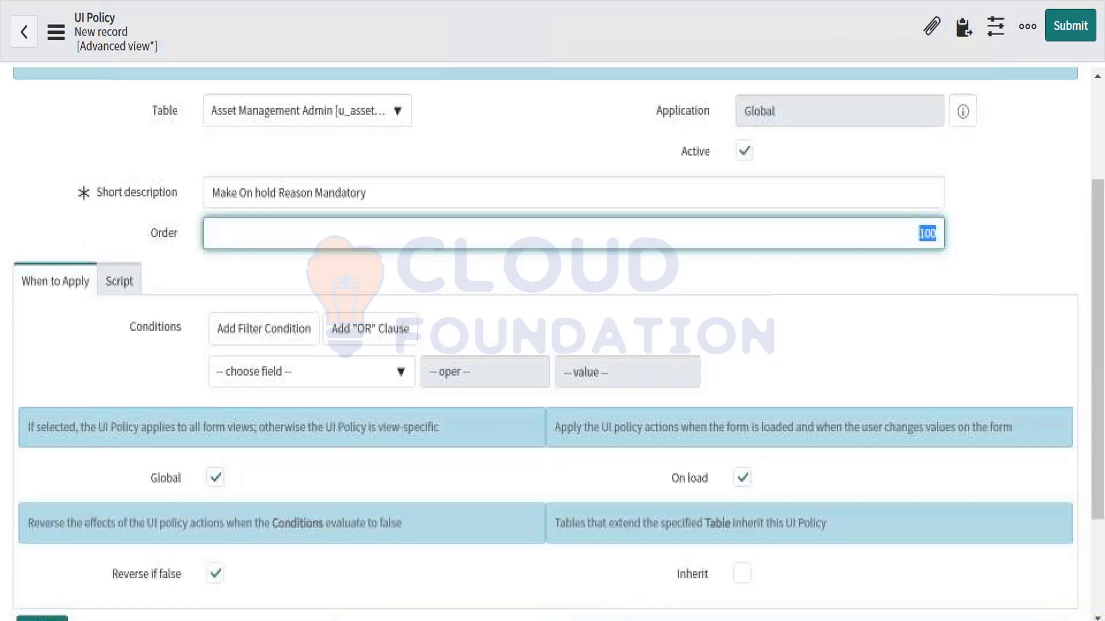
{"action": "key", "text": "ctrl+Tab"}
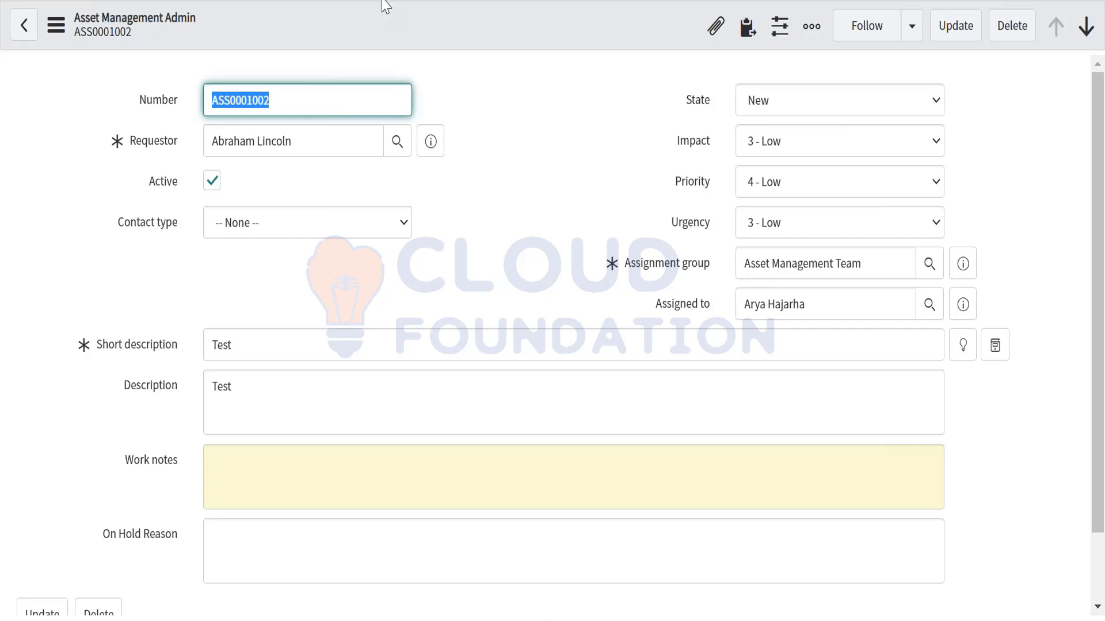
On the new UI Policy, add the condition that State is On Hold
{"action": "left_click", "coordinate": [408, 1]}
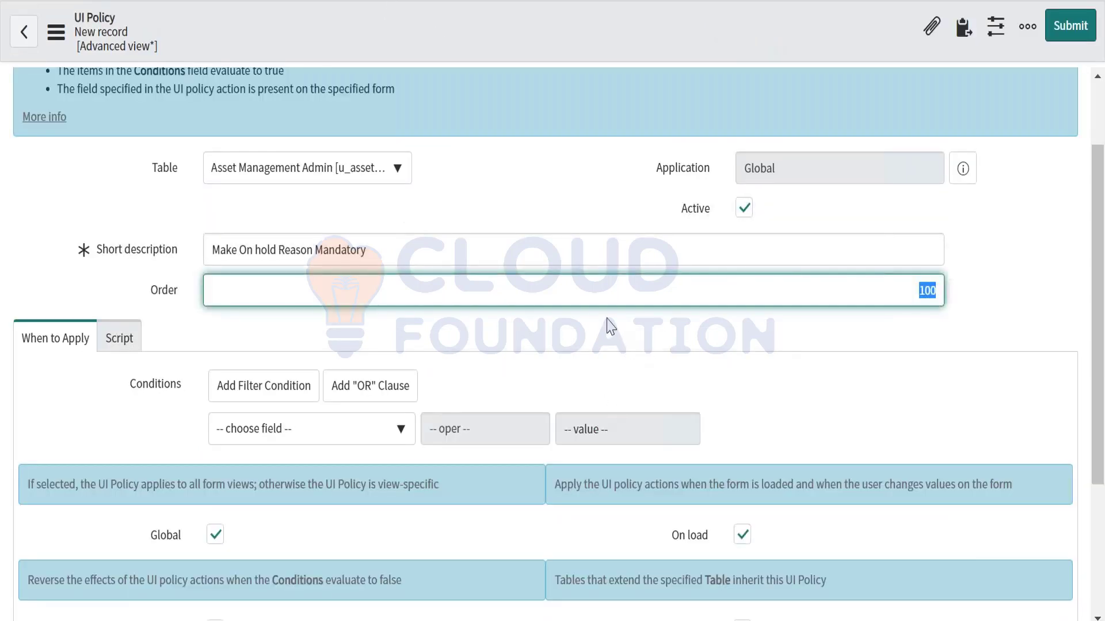
{"action": "left_click", "coordinate": [594, 286]}
{"action": "scroll", "coordinate": [595, 286], "scroll_direction": "down", "scroll_amount": 3}
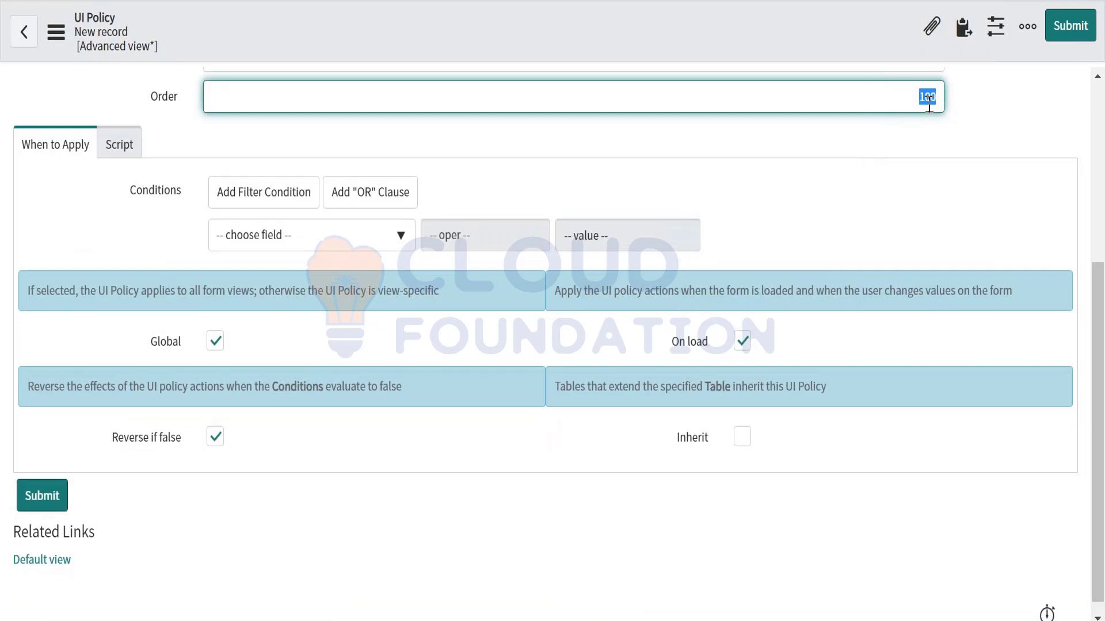
{"action": "left_click", "coordinate": [241, 247]}
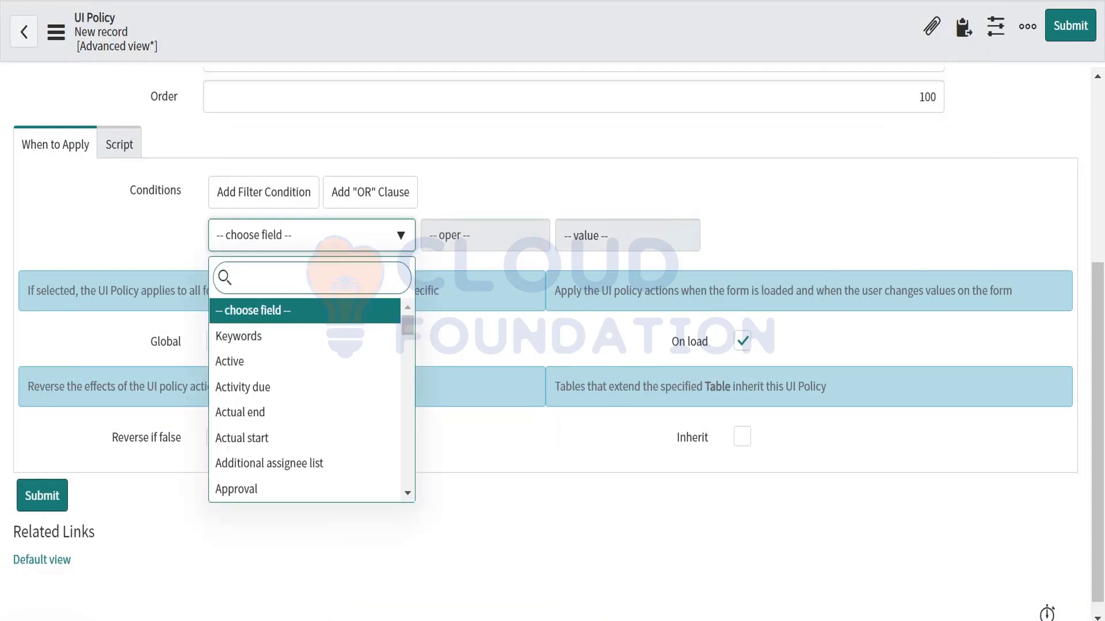
{"action": "type", "text": "stat"}
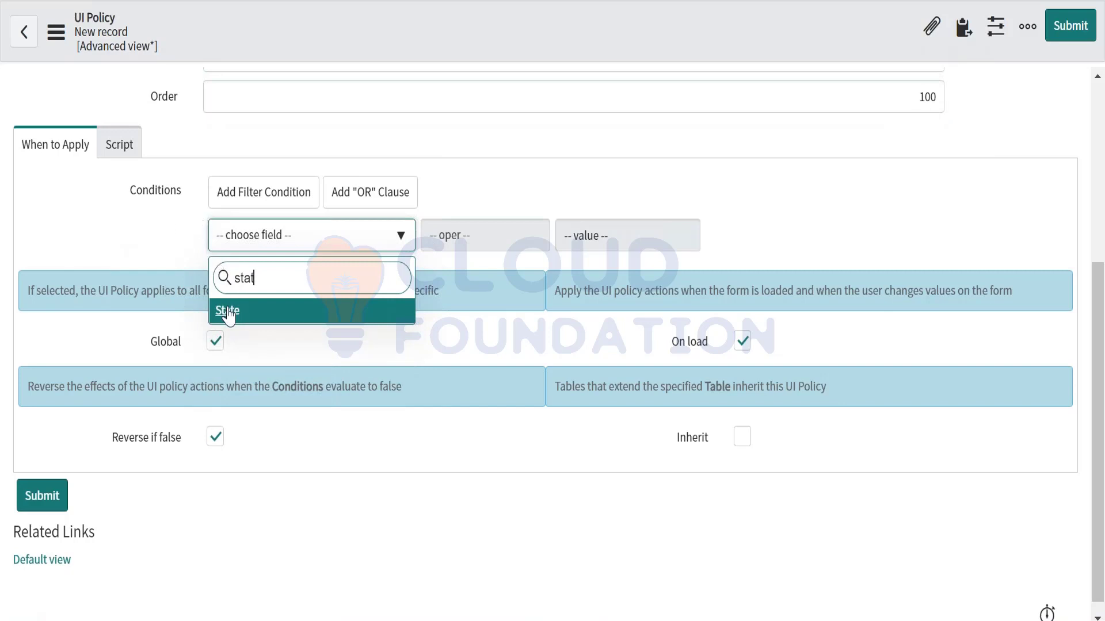
{"action": "left_click", "coordinate": [229, 314]}
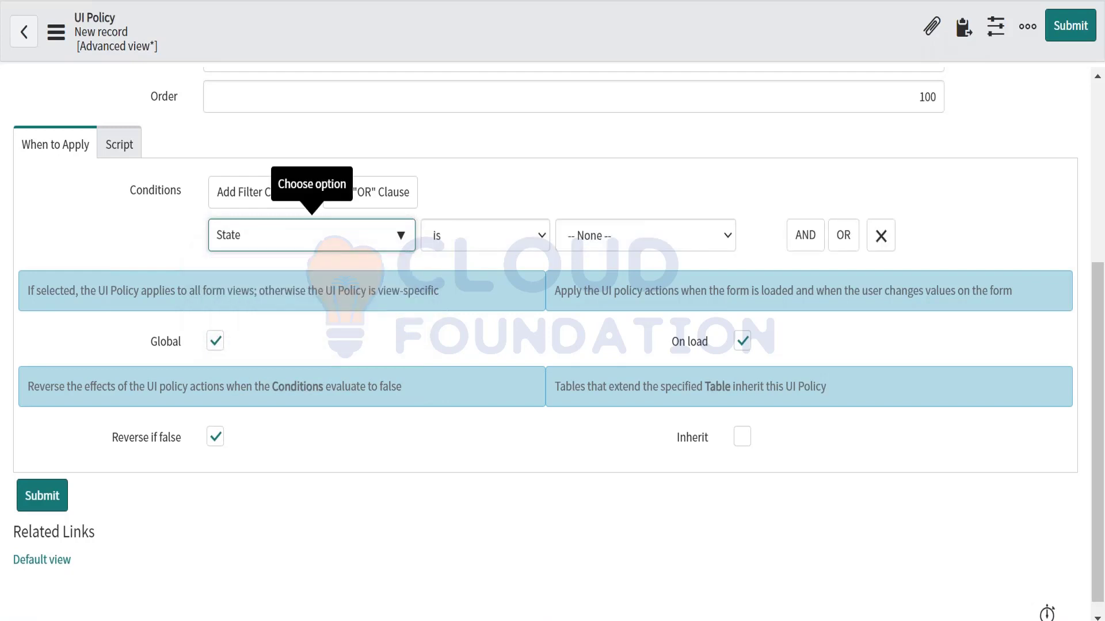
{"action": "left_click", "coordinate": [573, 251]}
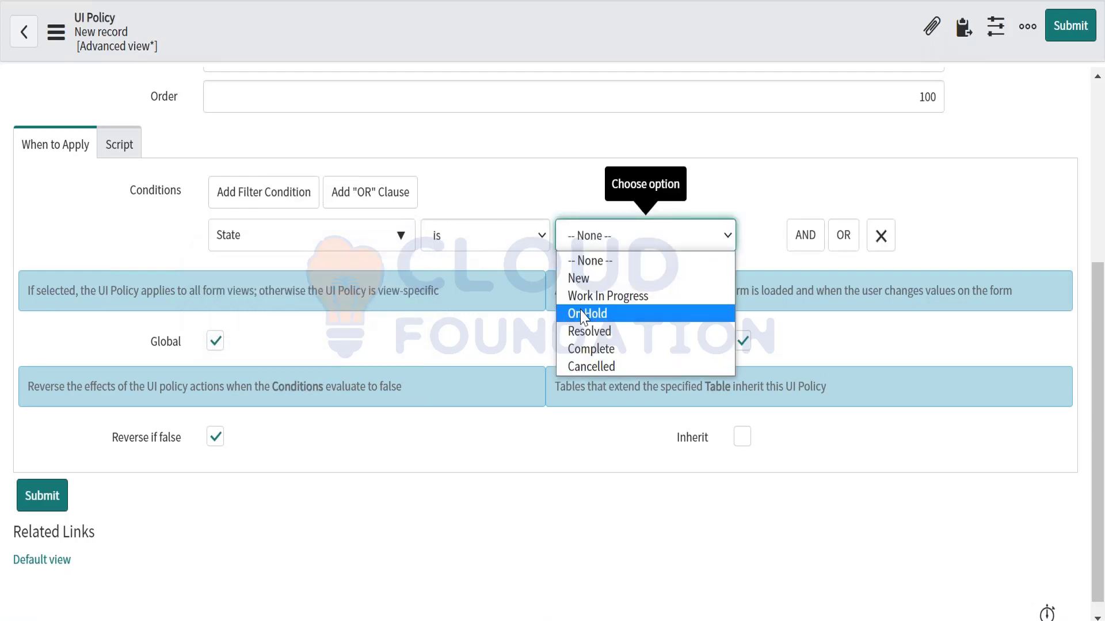
{"action": "left_click", "coordinate": [584, 314]}
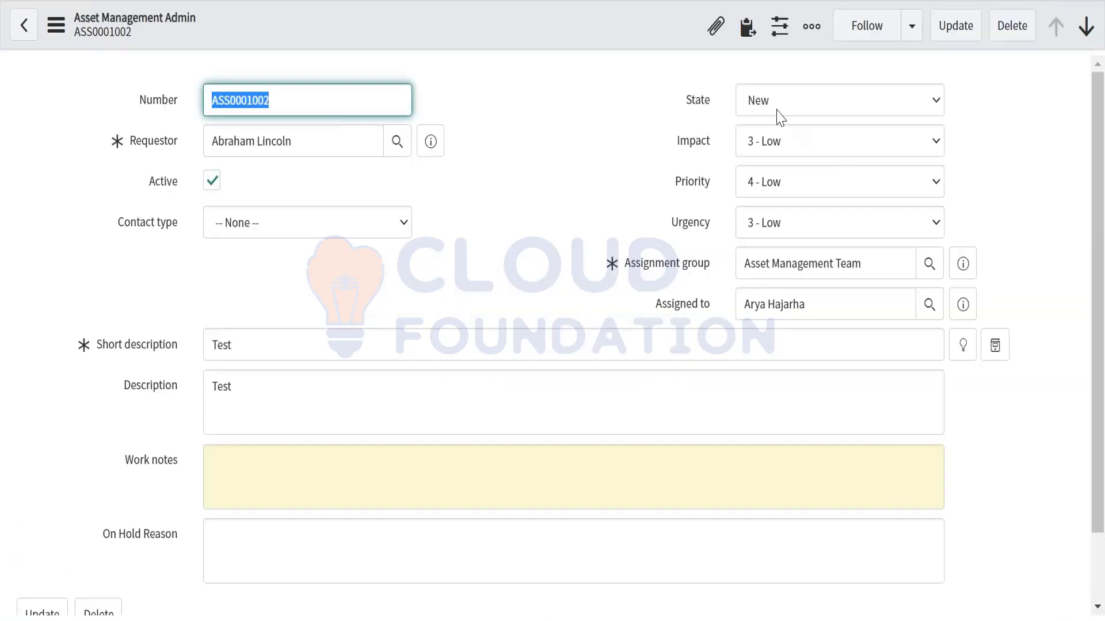
Save the new Make On hold Reason Mandatory UI Policy and stay on its form
{"action": "left_click", "coordinate": [777, 111]}
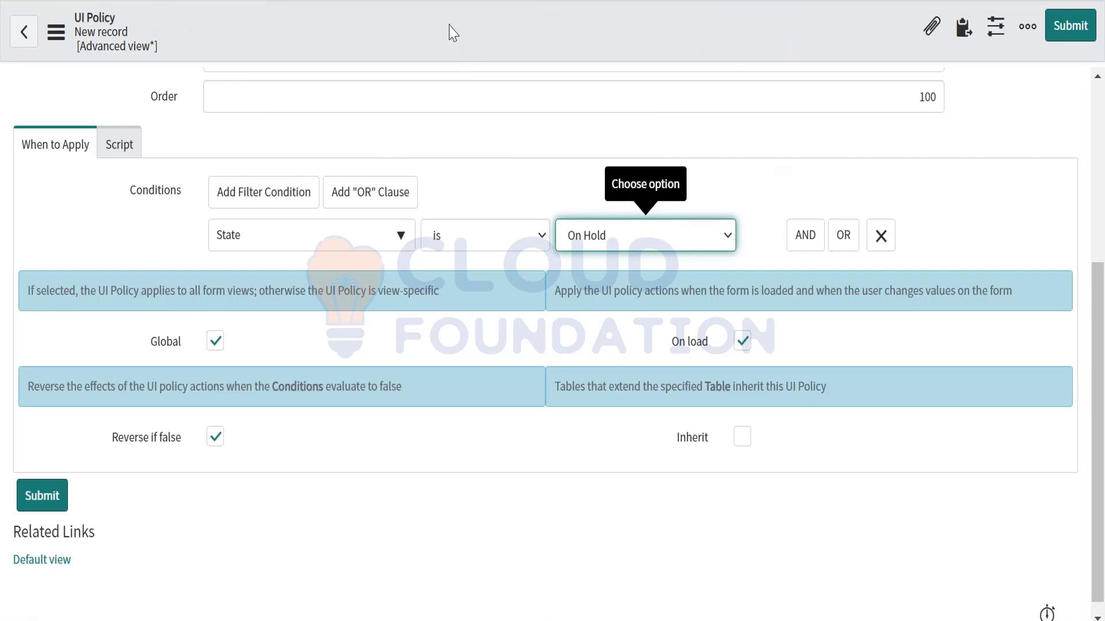
{"action": "right_click", "coordinate": [450, 29]}
{"action": "left_click", "coordinate": [467, 46]}
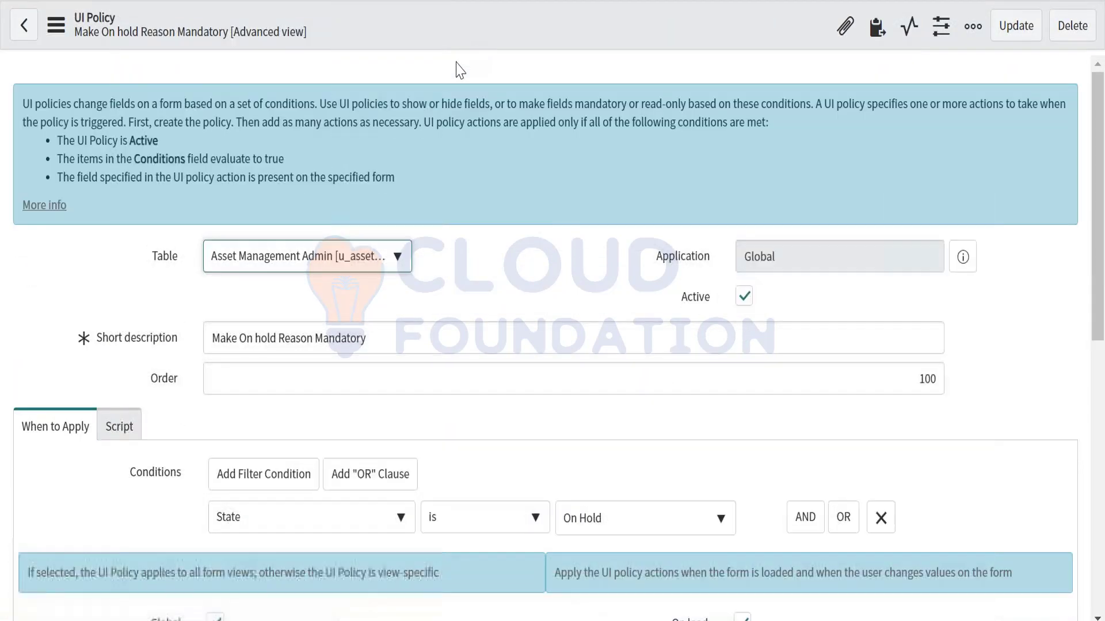
Duplicate the UI Policy's browser page and review the policy's conditions and its UI Policy Actions list
{"action": "scroll", "coordinate": [483, 487], "scroll_direction": "down", "scroll_amount": 6}
{"action": "scroll", "coordinate": [483, 488], "scroll_direction": "down", "scroll_amount": 3}
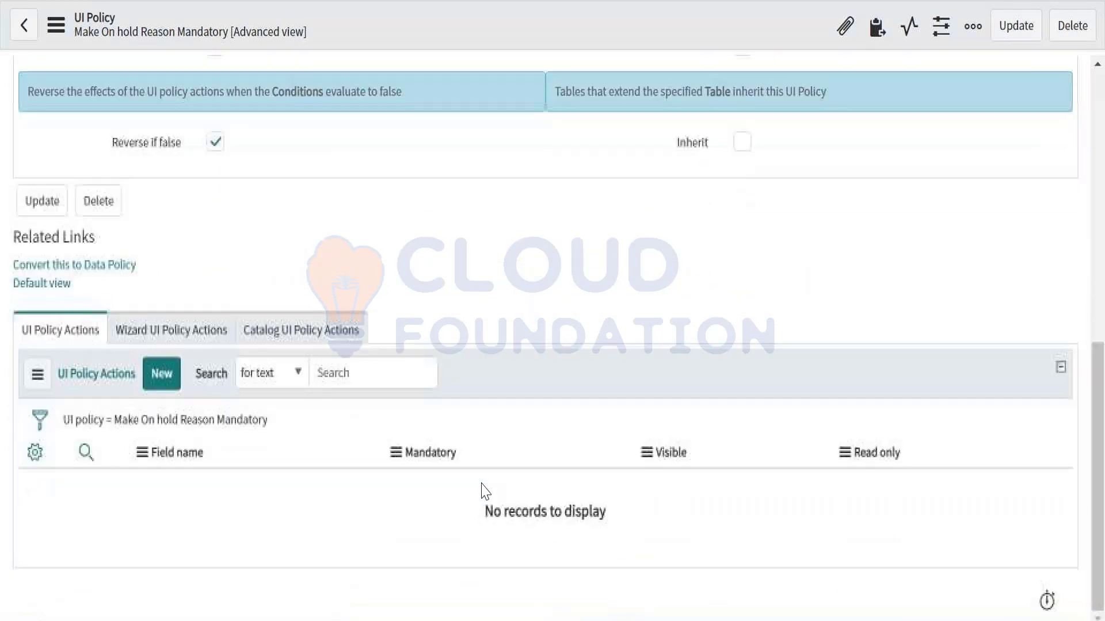
{"action": "right_click", "coordinate": [384, 1]}
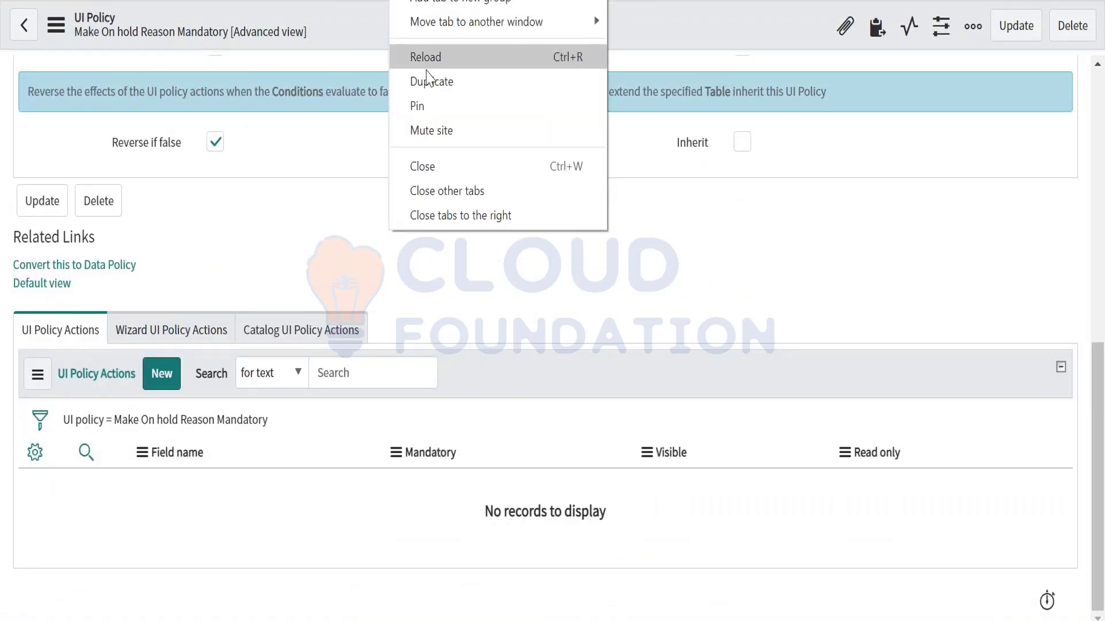
{"action": "left_click", "coordinate": [425, 86]}
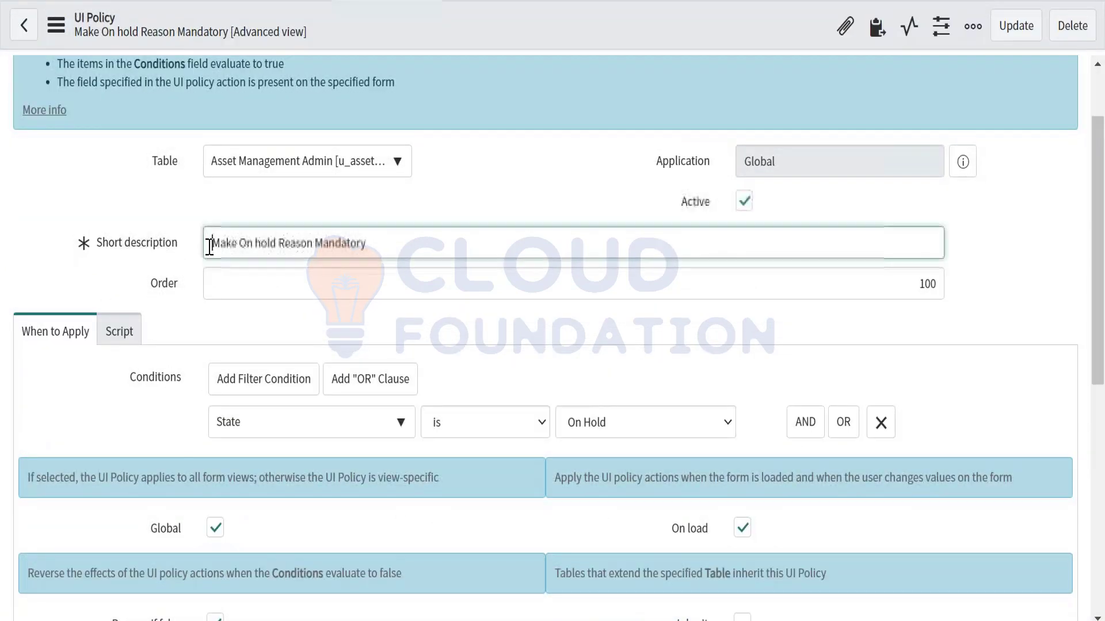
{"action": "triple_click", "coordinate": [400, 244]}
{"action": "scroll", "coordinate": [400, 246], "scroll_direction": "down", "scroll_amount": 4}
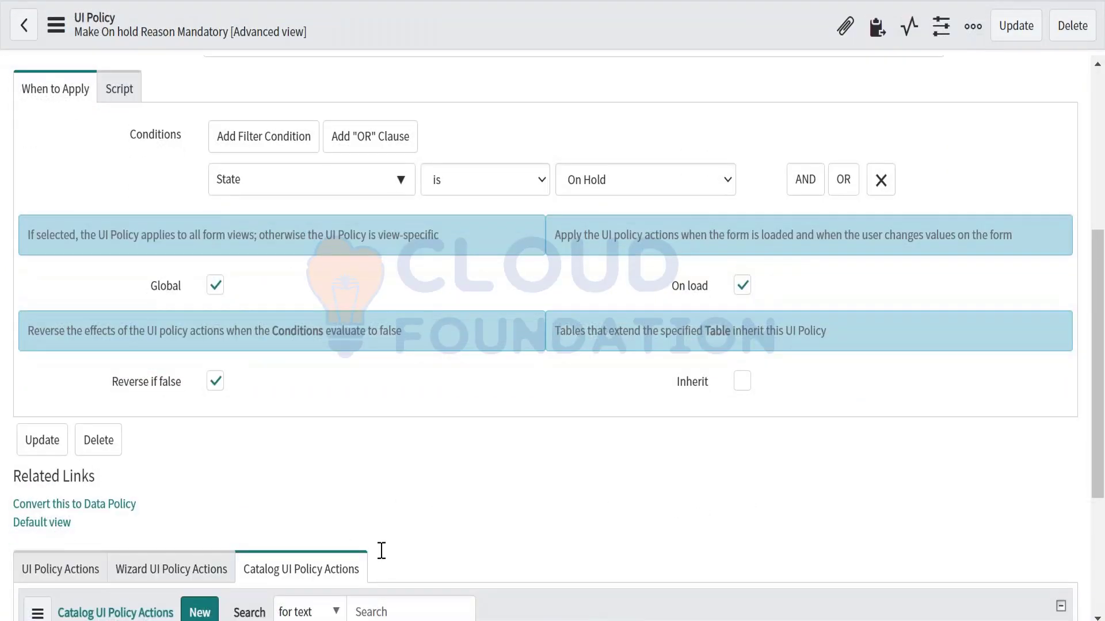
{"action": "scroll", "coordinate": [381, 551], "scroll_direction": "down", "scroll_amount": 4}
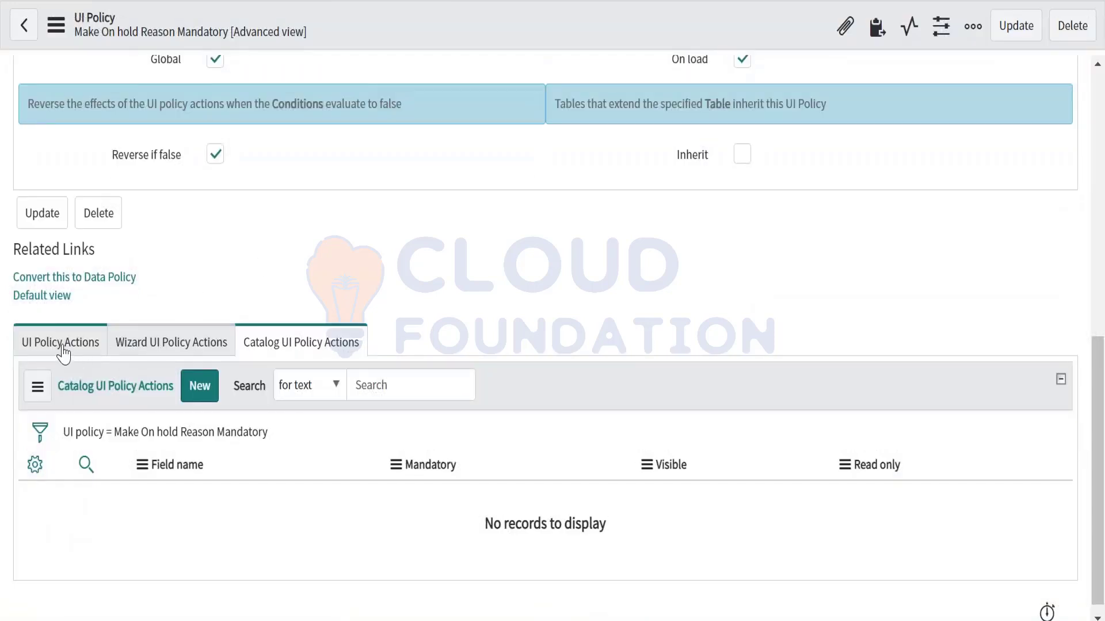
{"action": "left_click", "coordinate": [64, 345]}
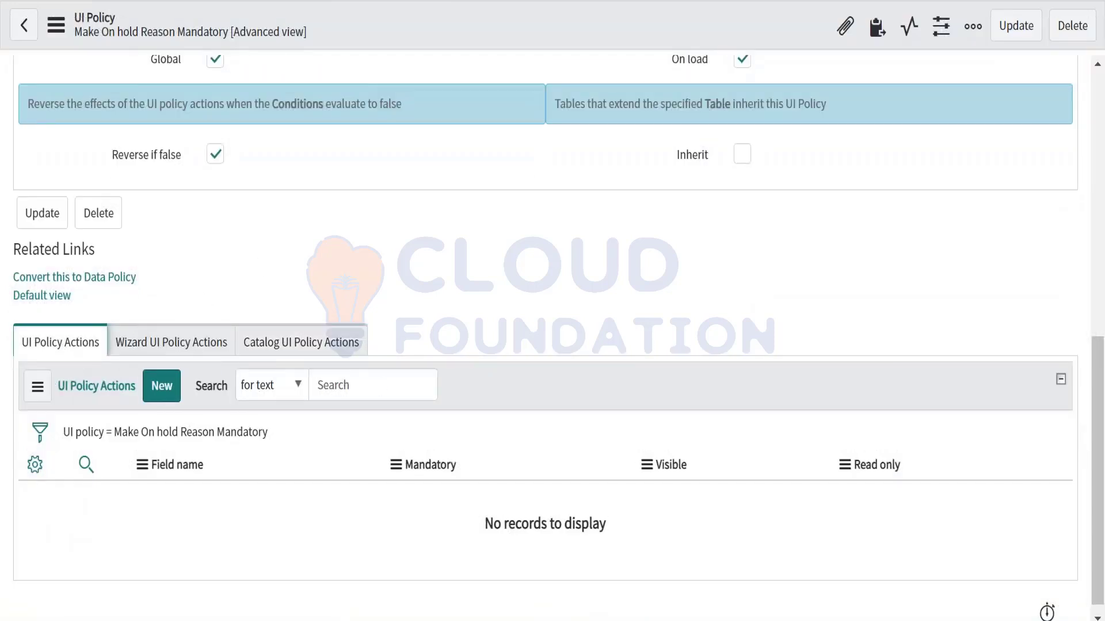
{"action": "scroll", "coordinate": [350, 318], "scroll_direction": "up", "scroll_amount": 10}
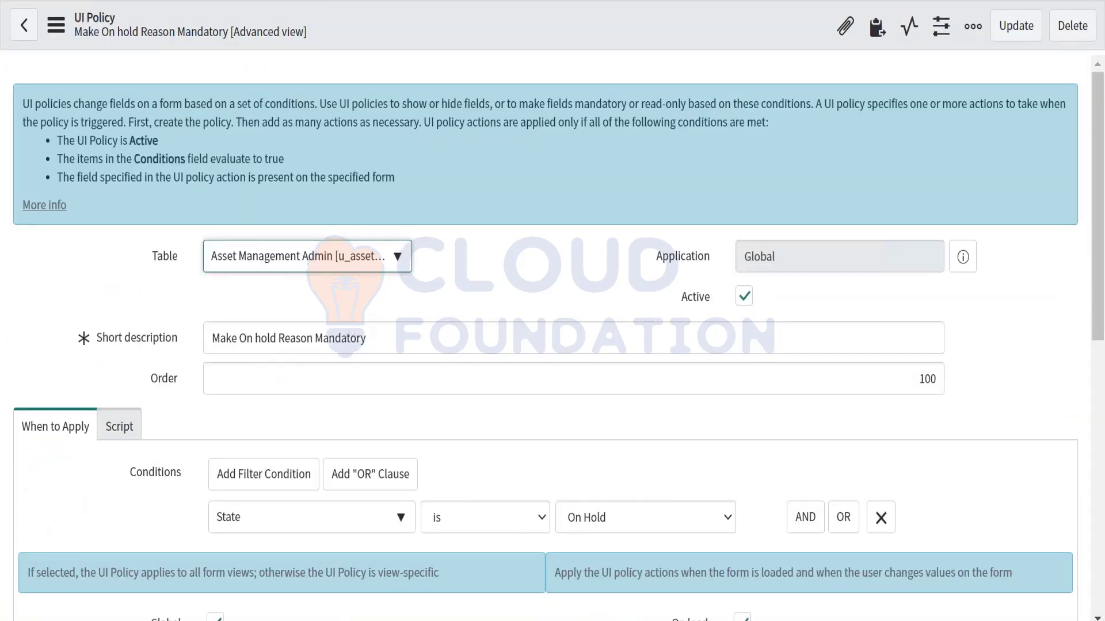
{"action": "scroll", "coordinate": [349, 318], "scroll_direction": "down", "scroll_amount": 10}
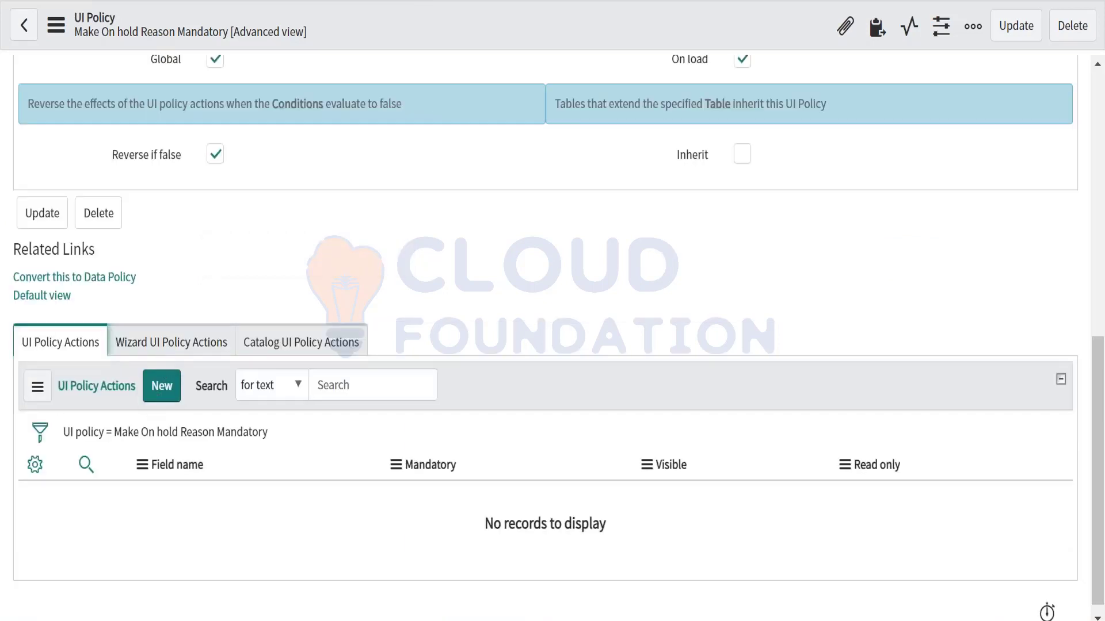
Create a new UI Policy Action for the policy and choose On Hold Reason as its field name
{"action": "left_click", "coordinate": [164, 389]}
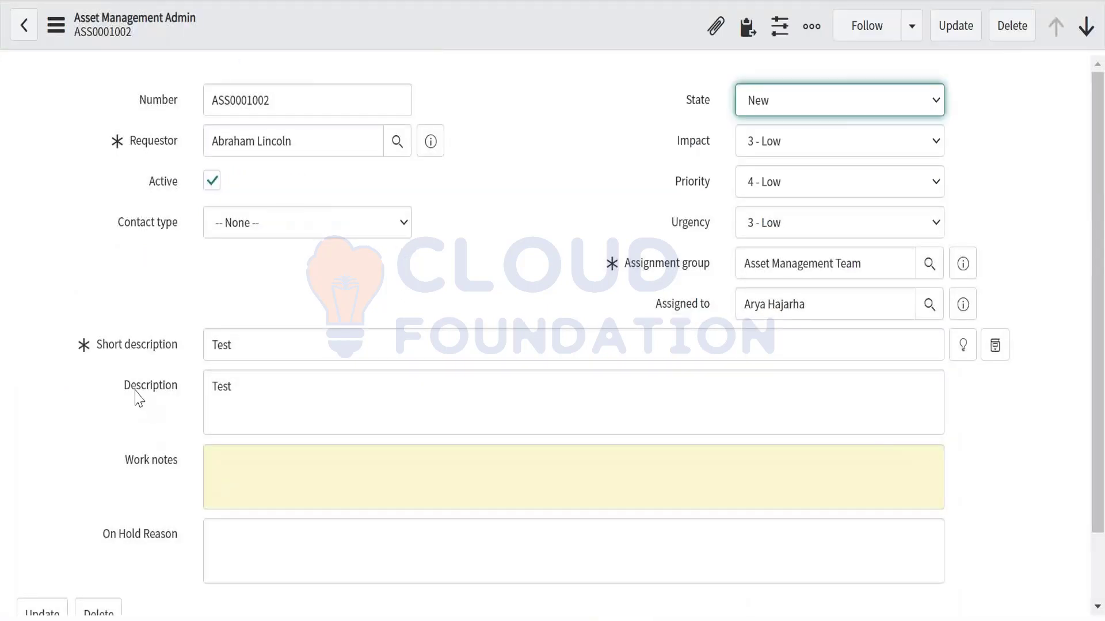
{"action": "left_click_drag", "start_coordinate": [136, 387], "coordinate": [188, 390]}
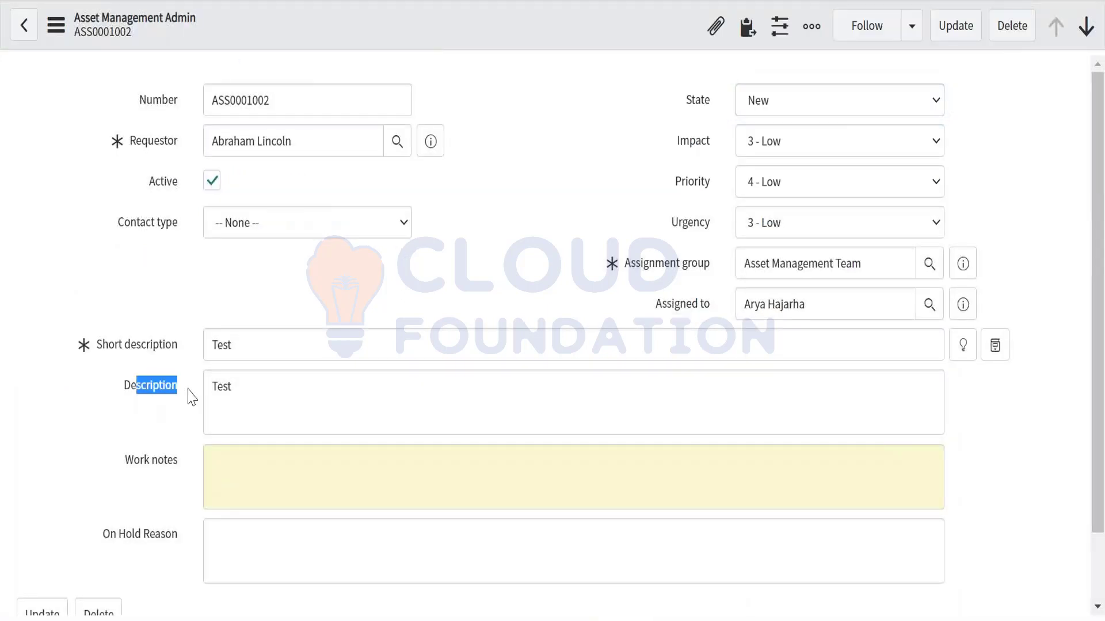
{"action": "left_click", "coordinate": [191, 397]}
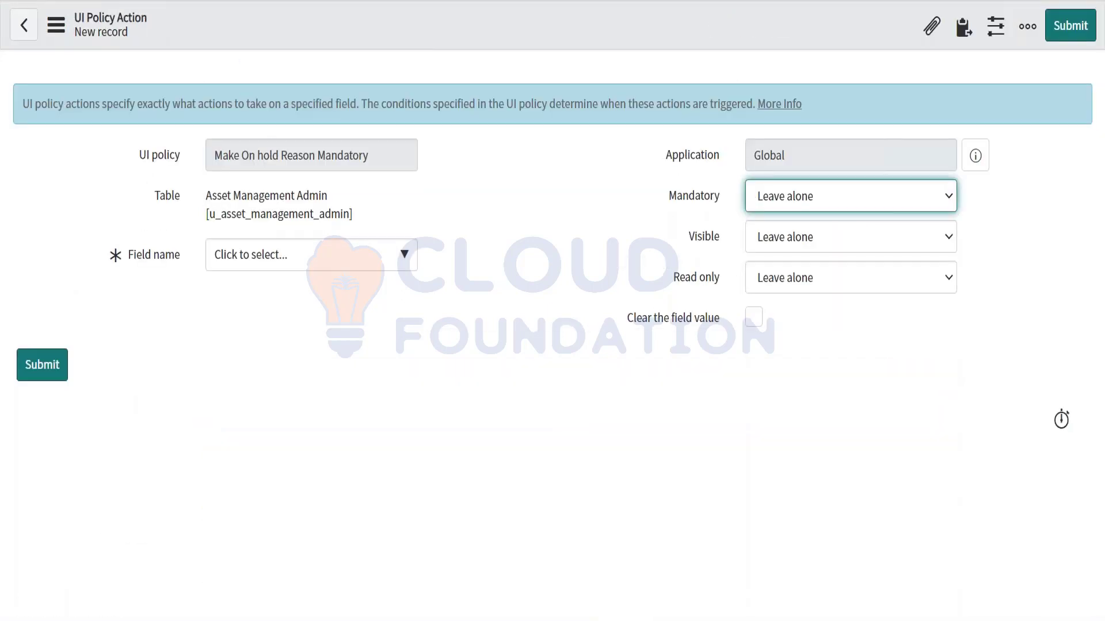
{"action": "left_click", "coordinate": [308, 270]}
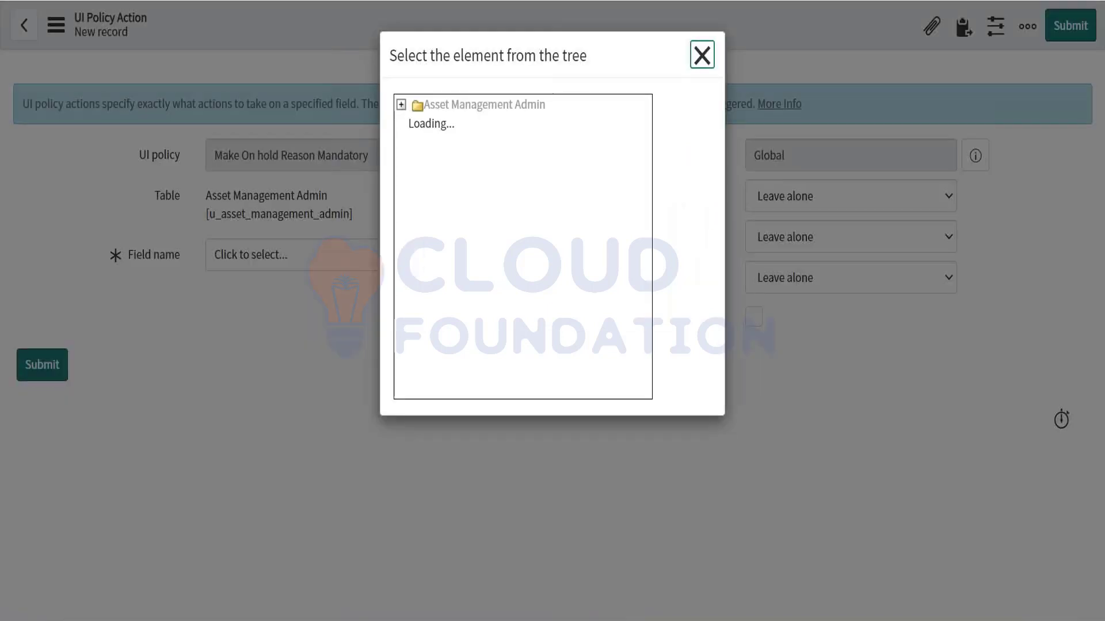
{"action": "scroll", "coordinate": [515, 280], "scroll_direction": "down", "scroll_amount": 5}
{"action": "scroll", "coordinate": [522, 246], "scroll_direction": "down", "scroll_amount": 7}
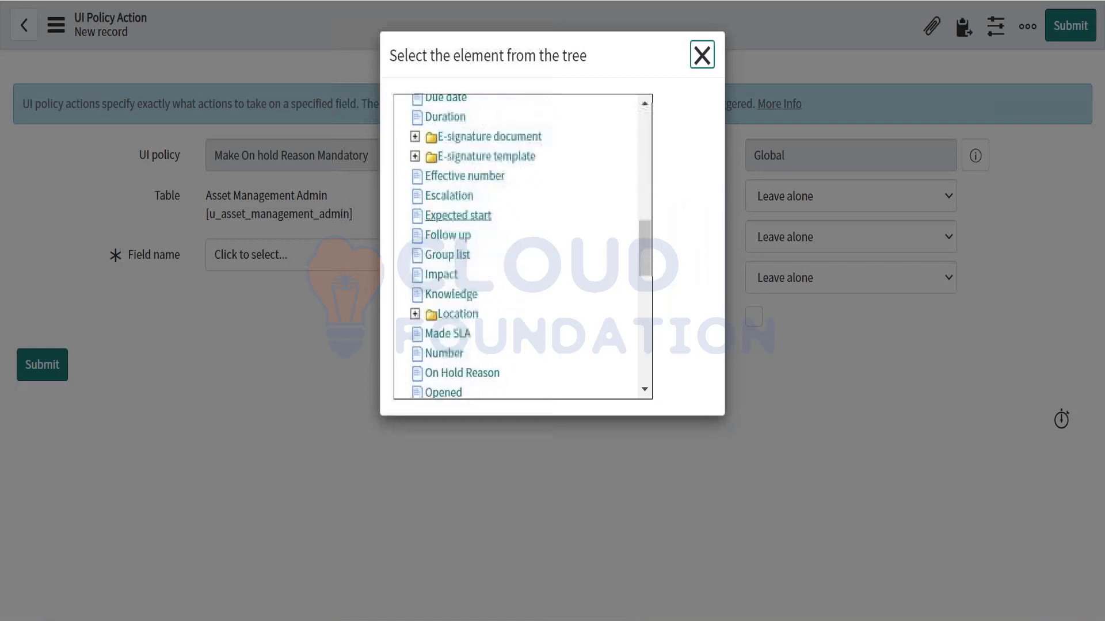
{"action": "scroll", "coordinate": [516, 246], "scroll_direction": "down", "scroll_amount": 6}
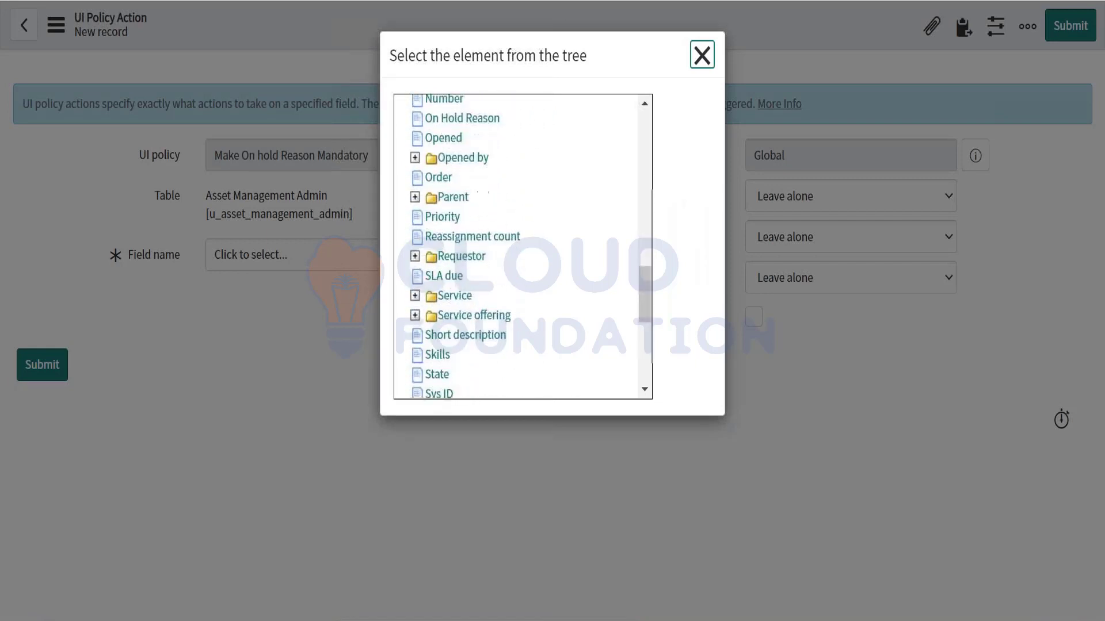
{"action": "scroll", "coordinate": [515, 247], "scroll_direction": "down", "scroll_amount": 2}
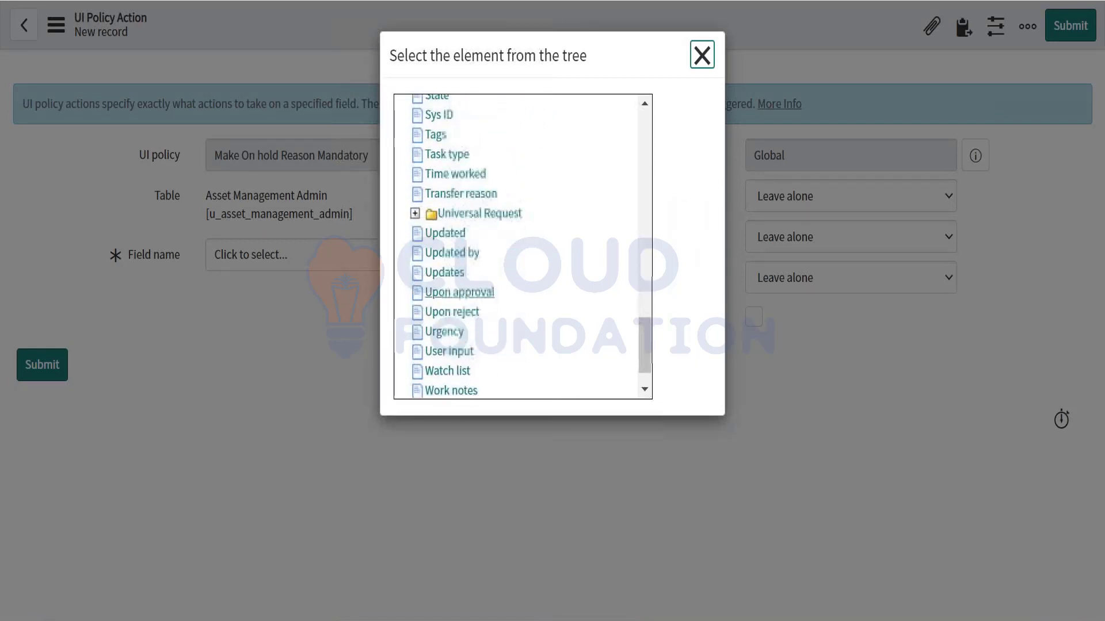
{"action": "scroll", "coordinate": [516, 246], "scroll_direction": "up", "scroll_amount": 7}
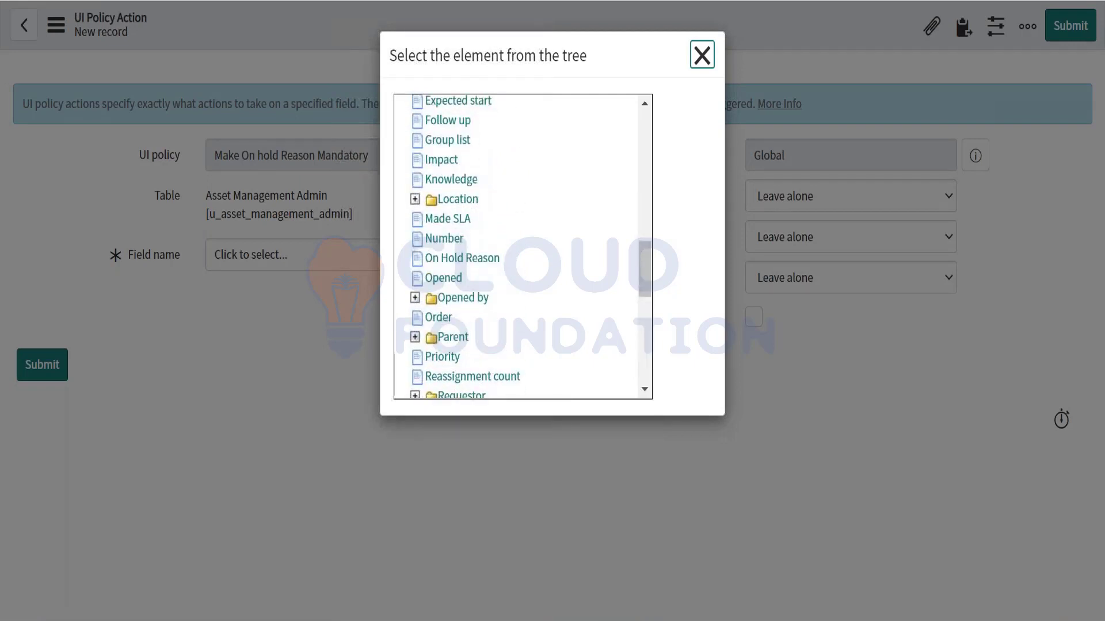
{"action": "left_click", "coordinate": [472, 258]}
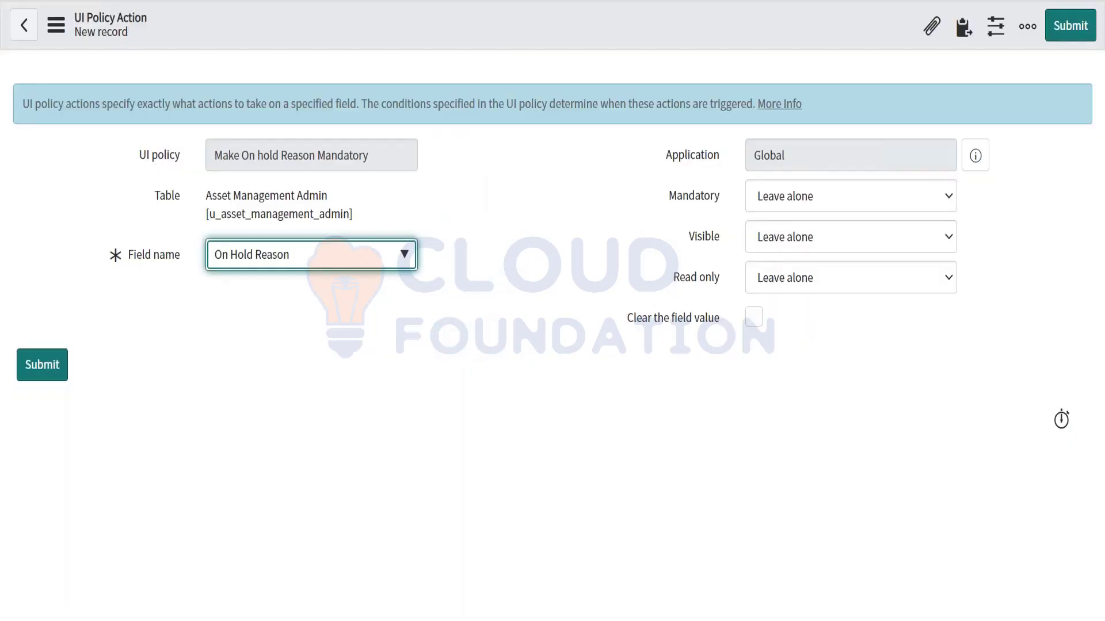
Examine the choices offered for the Mandatory setting of the UI Policy Action
{"action": "left_click", "coordinate": [770, 195]}
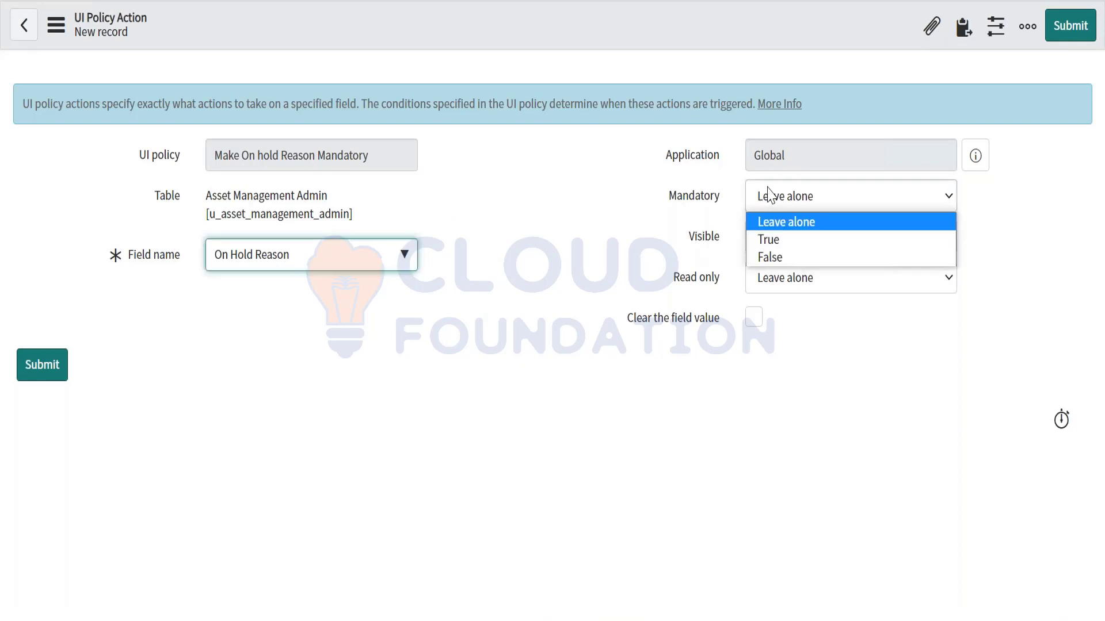
{"action": "left_click", "coordinate": [530, 269]}
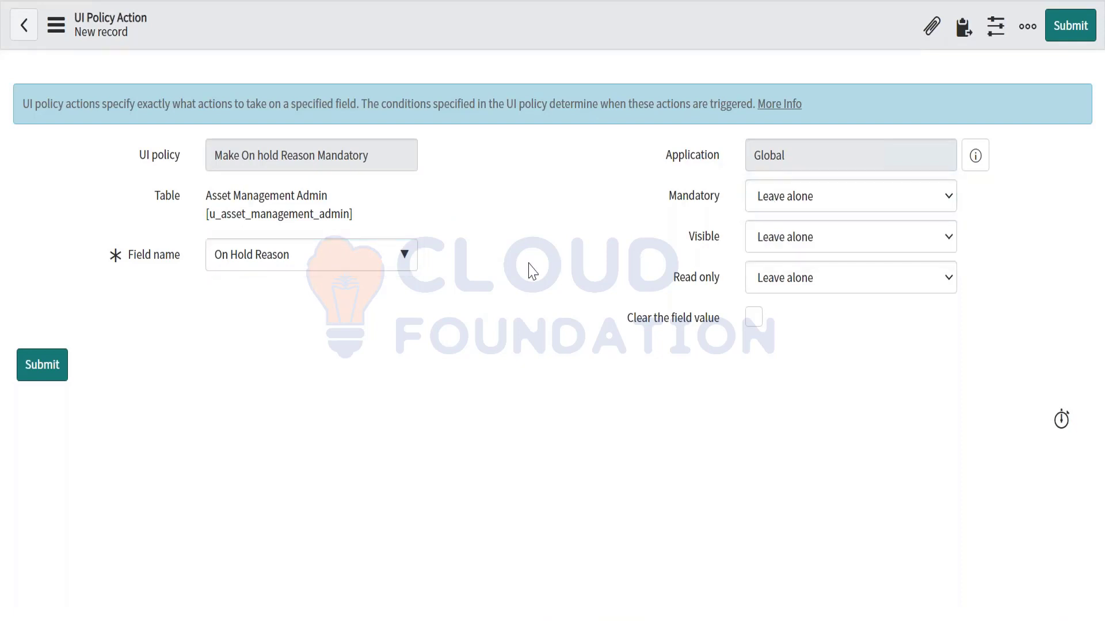
{"action": "left_click", "coordinate": [787, 198]}
{"action": "left_click", "coordinate": [596, 266]}
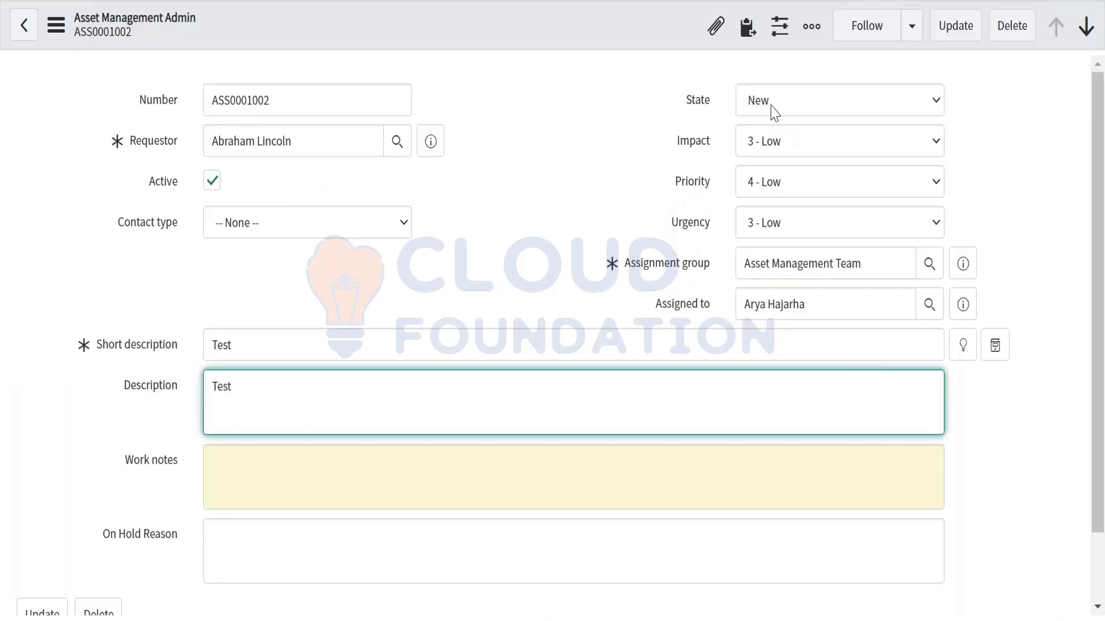
Try State as On Hold on the ASS0001002 record form and return it to New without saving
{"action": "left_click", "coordinate": [770, 107]}
{"action": "left_click", "coordinate": [768, 179]}
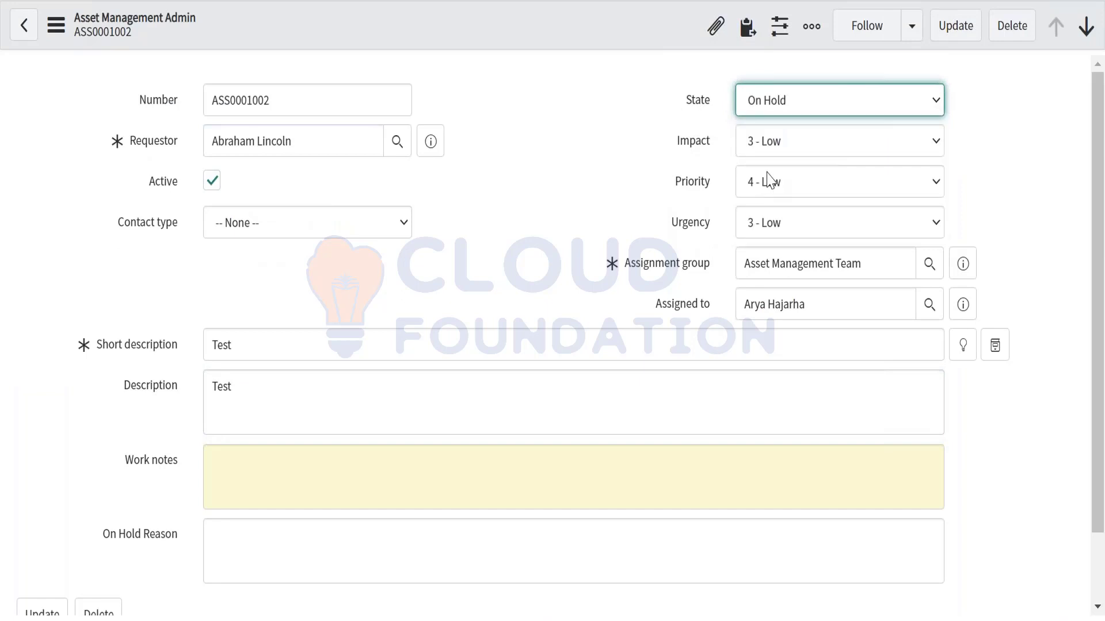
{"action": "left_click", "coordinate": [764, 112]}
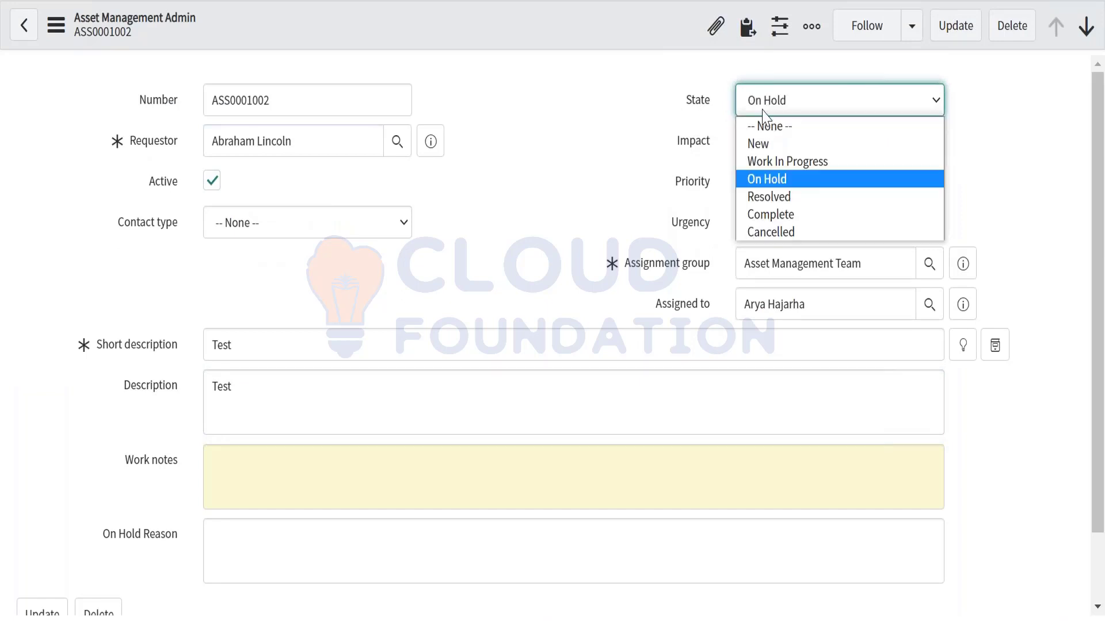
{"action": "left_click", "coordinate": [767, 144]}
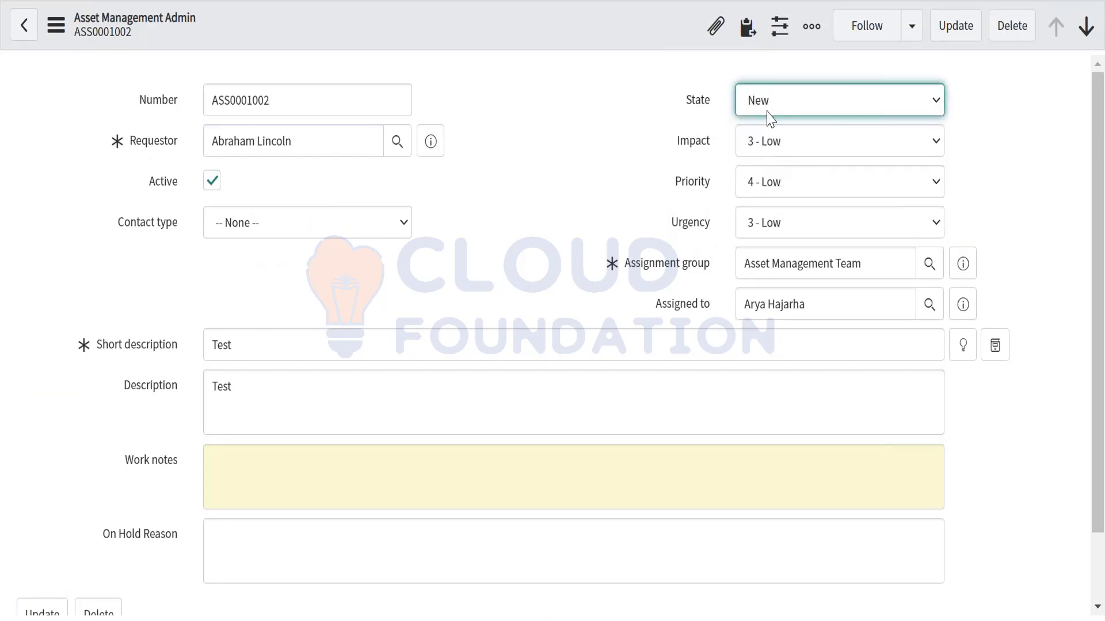
{"action": "left_click", "coordinate": [770, 118]}
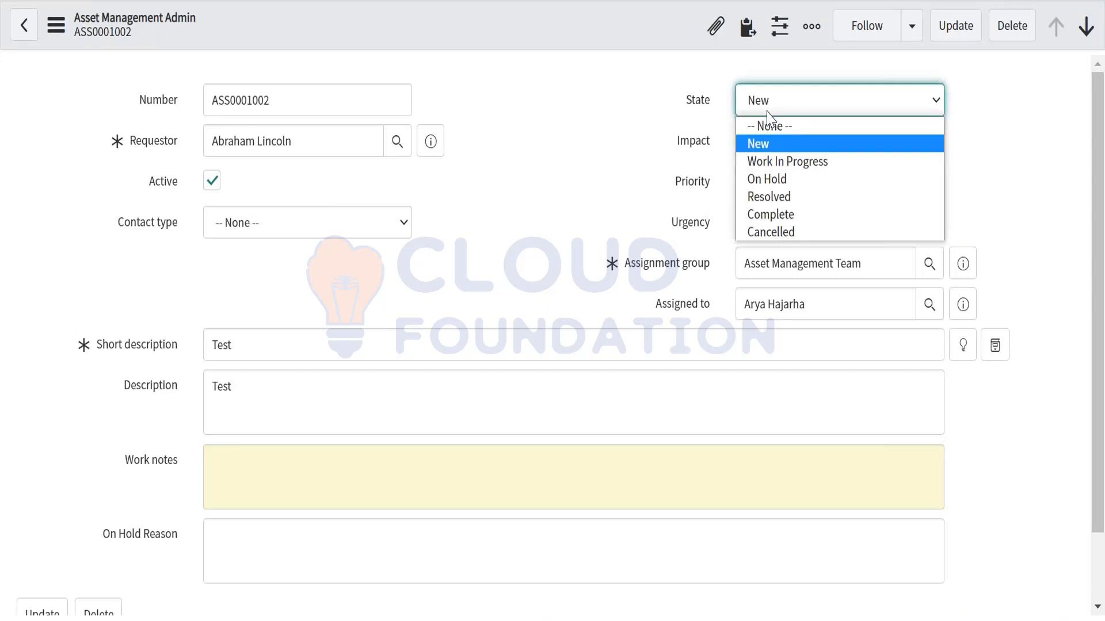
{"action": "left_click", "coordinate": [525, 168]}
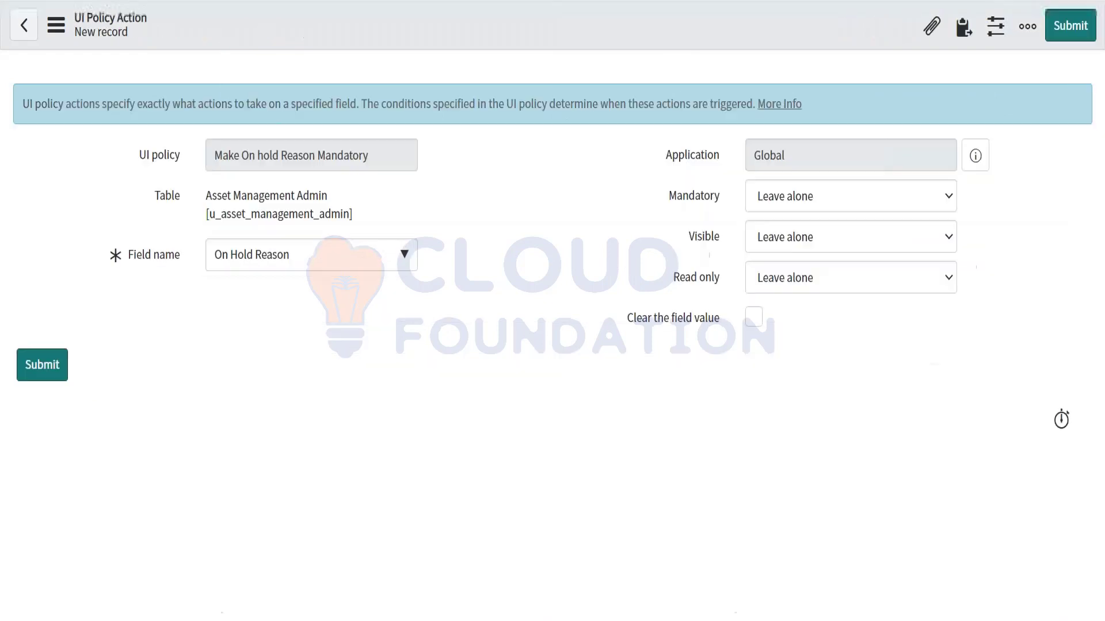
Try Visible as True on the new UI Policy Action and return it to Leave alone
{"action": "left_click", "coordinate": [778, 245]}
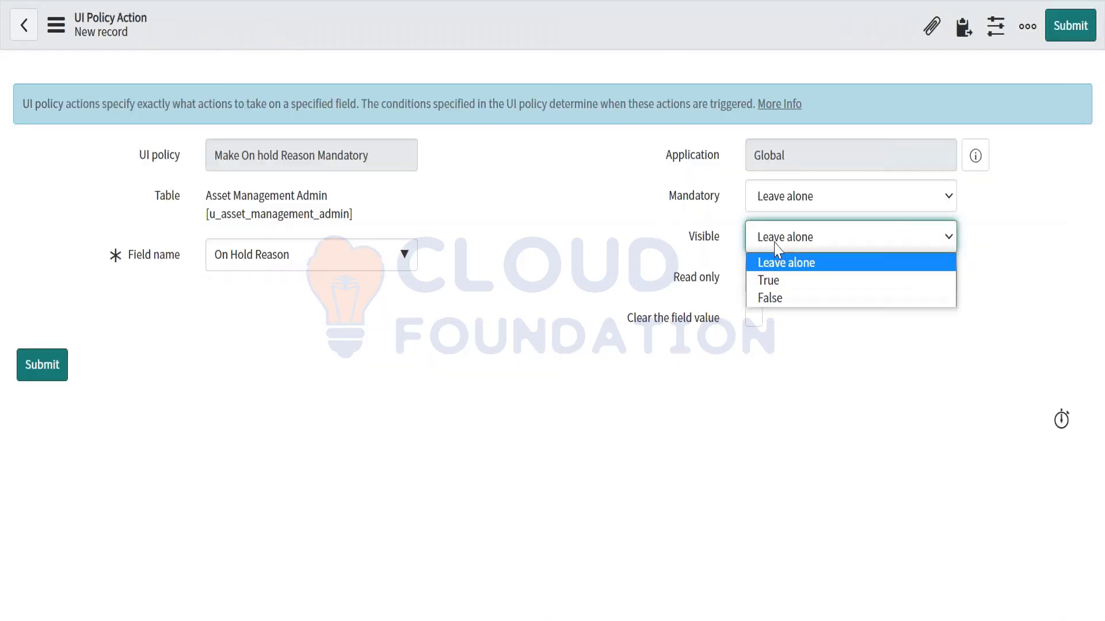
{"action": "left_click", "coordinate": [779, 281]}
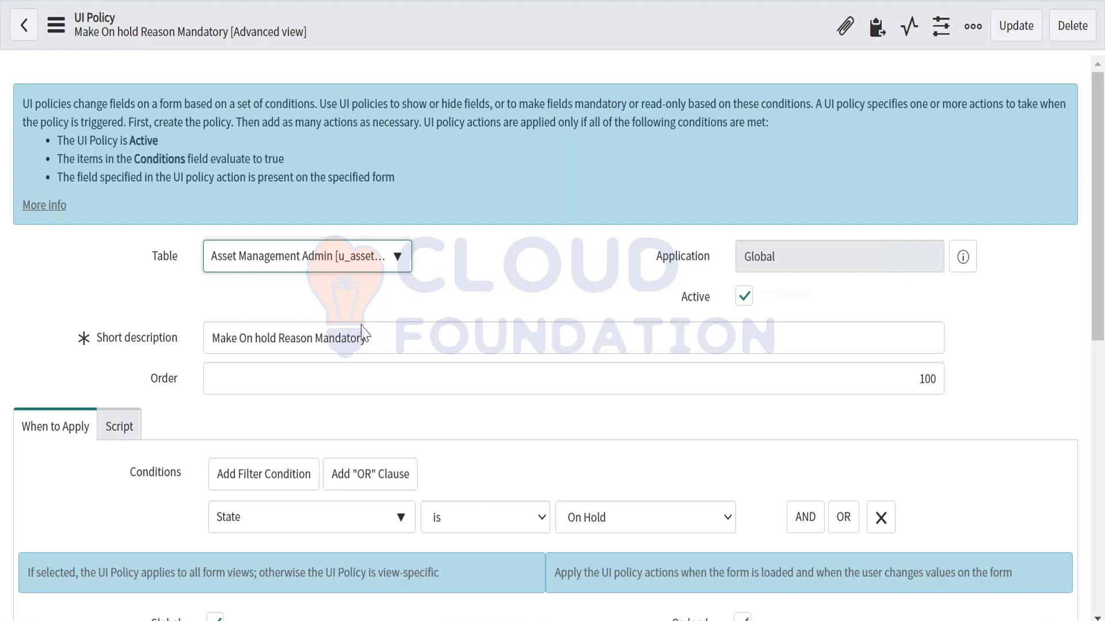
{"action": "scroll", "coordinate": [353, 370], "scroll_direction": "down", "scroll_amount": 3}
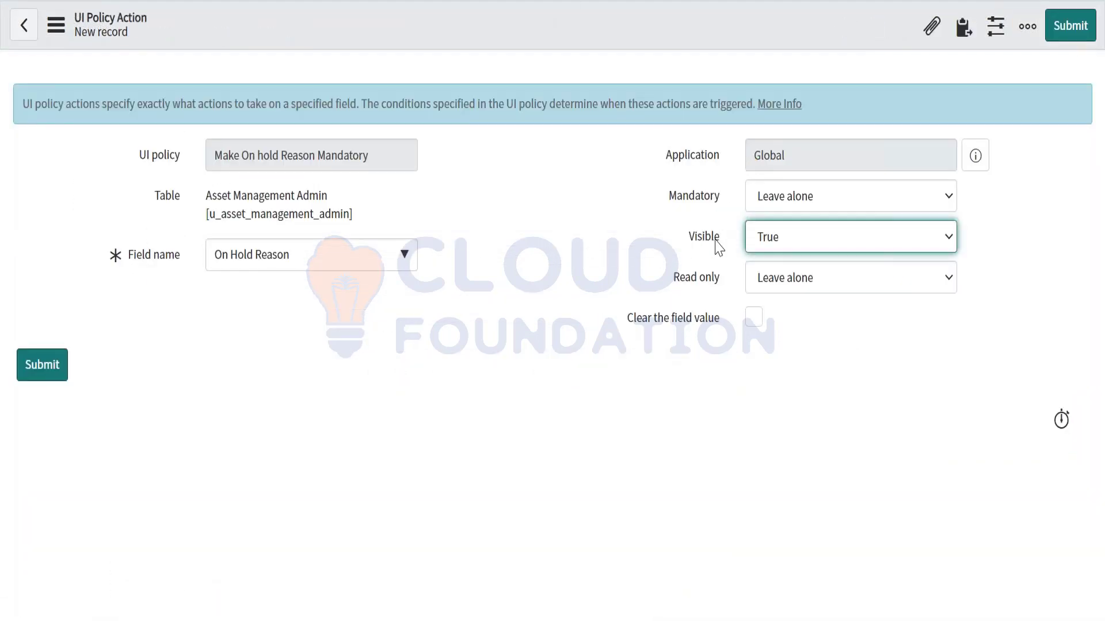
{"action": "double_click", "coordinate": [704, 237]}
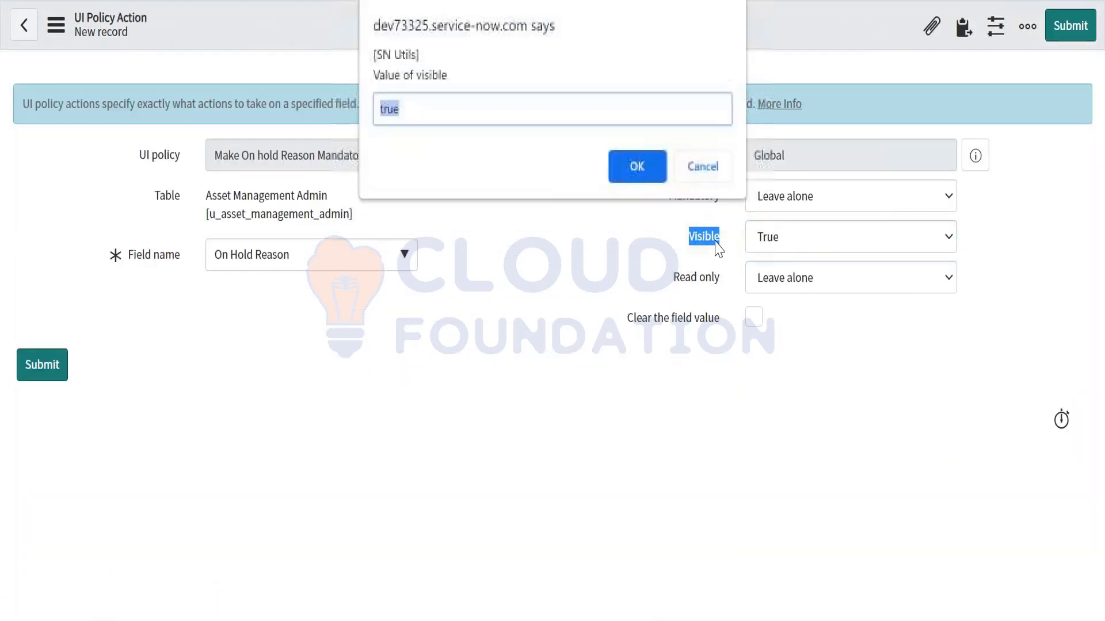
{"action": "left_click", "coordinate": [723, 171]}
{"action": "left_click", "coordinate": [765, 246]}
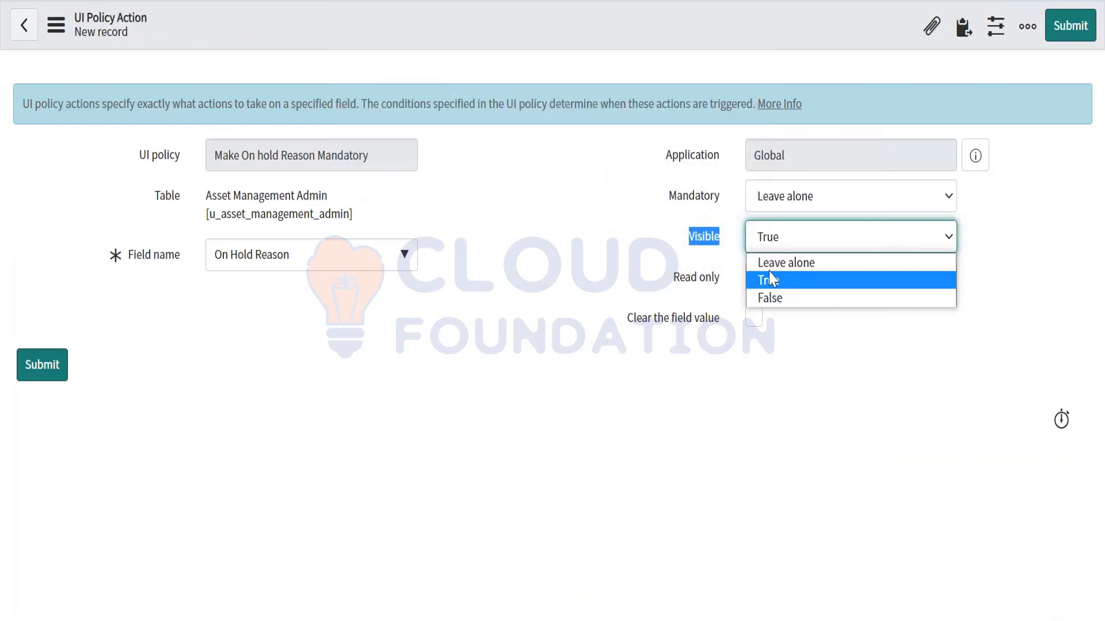
{"action": "left_click", "coordinate": [769, 266]}
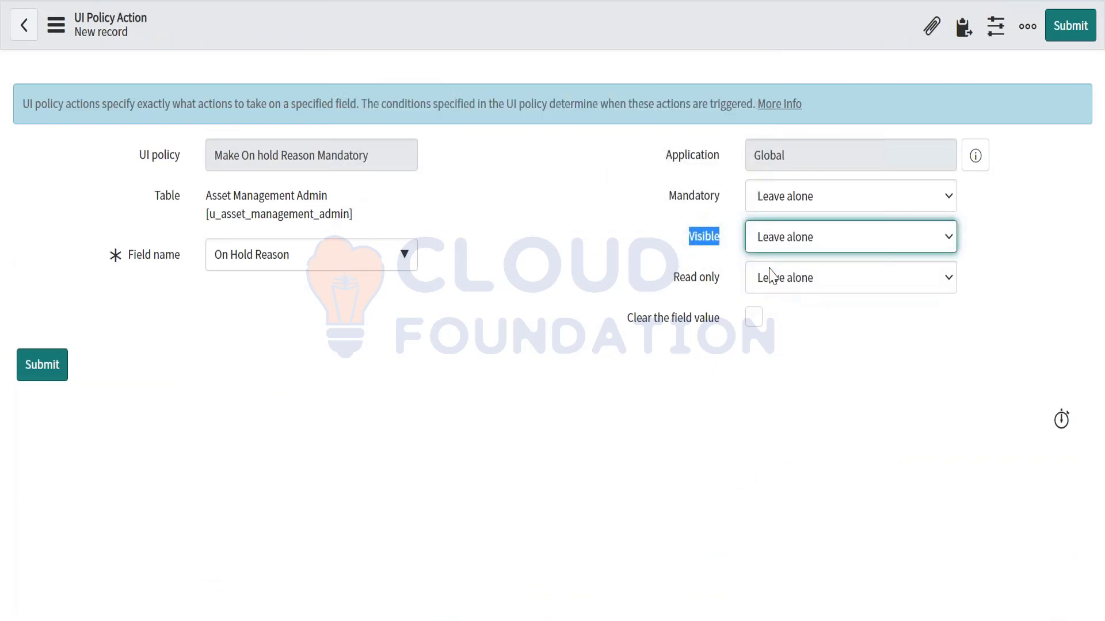
Set Mandatory to True for On Hold Reason and save the new UI Policy Action
{"action": "left_click", "coordinate": [775, 202]}
{"action": "left_click", "coordinate": [770, 240]}
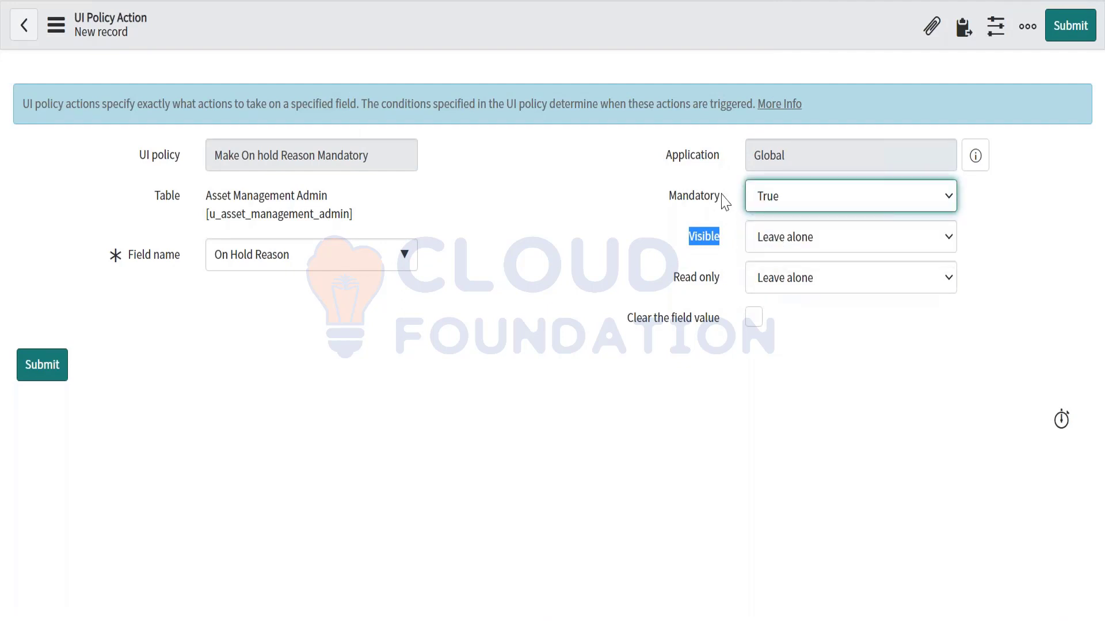
{"action": "right_click", "coordinate": [488, 42]}
{"action": "left_click", "coordinate": [499, 45]}
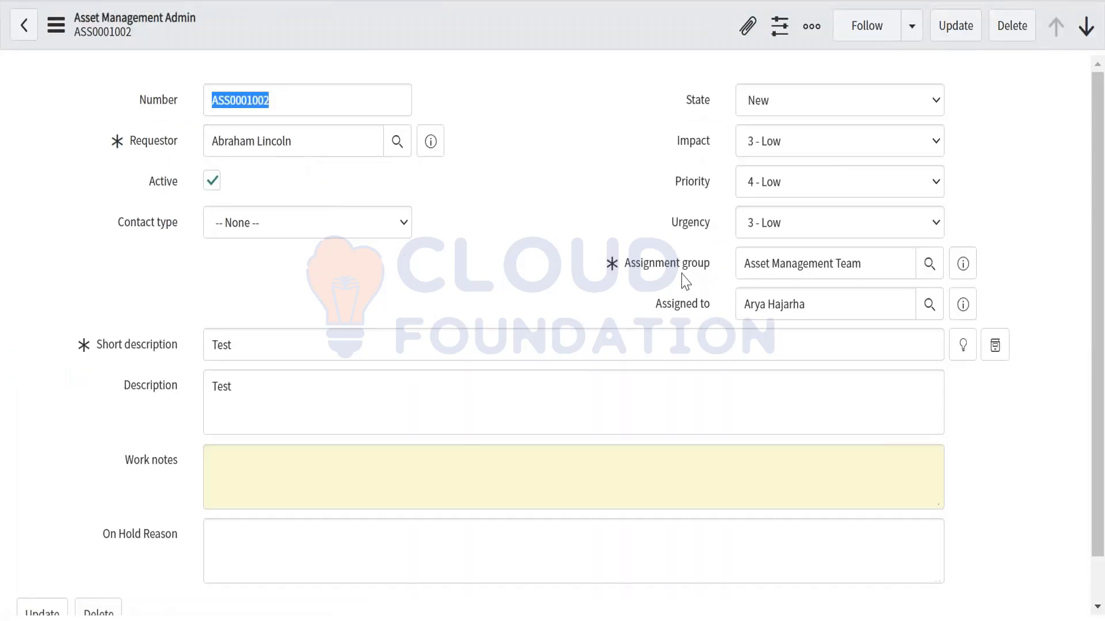
Test the policy on the ASS0001002 record form by setting State to Work In Progress and to On Hold
{"action": "scroll", "coordinate": [483, 385], "scroll_direction": "down", "scroll_amount": 2}
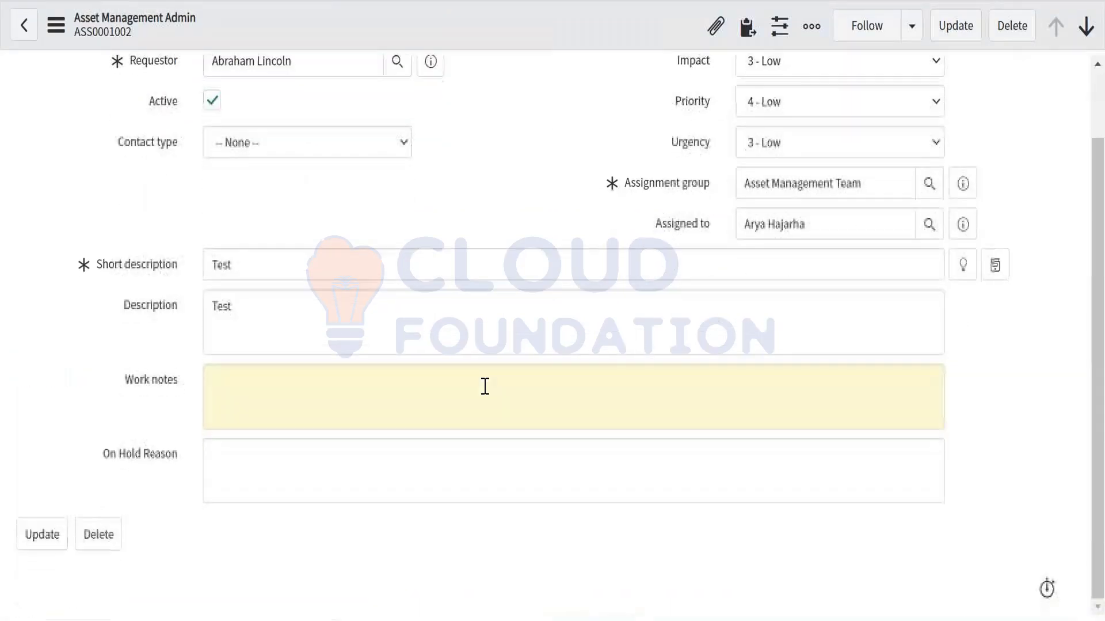
{"action": "left_click", "coordinate": [232, 469]}
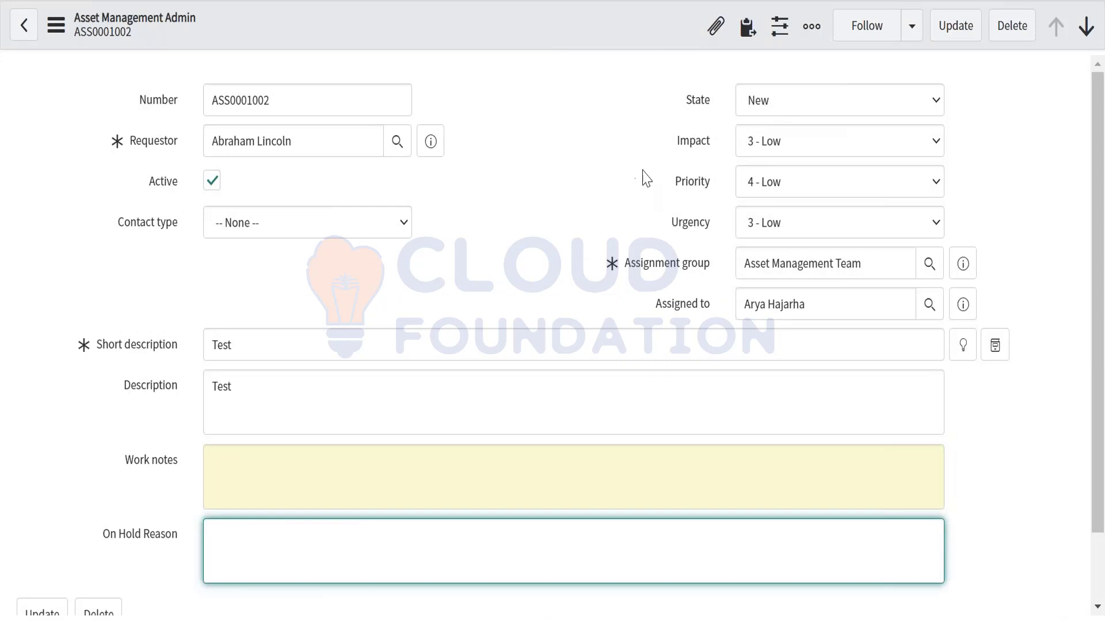
{"action": "left_click", "coordinate": [771, 99]}
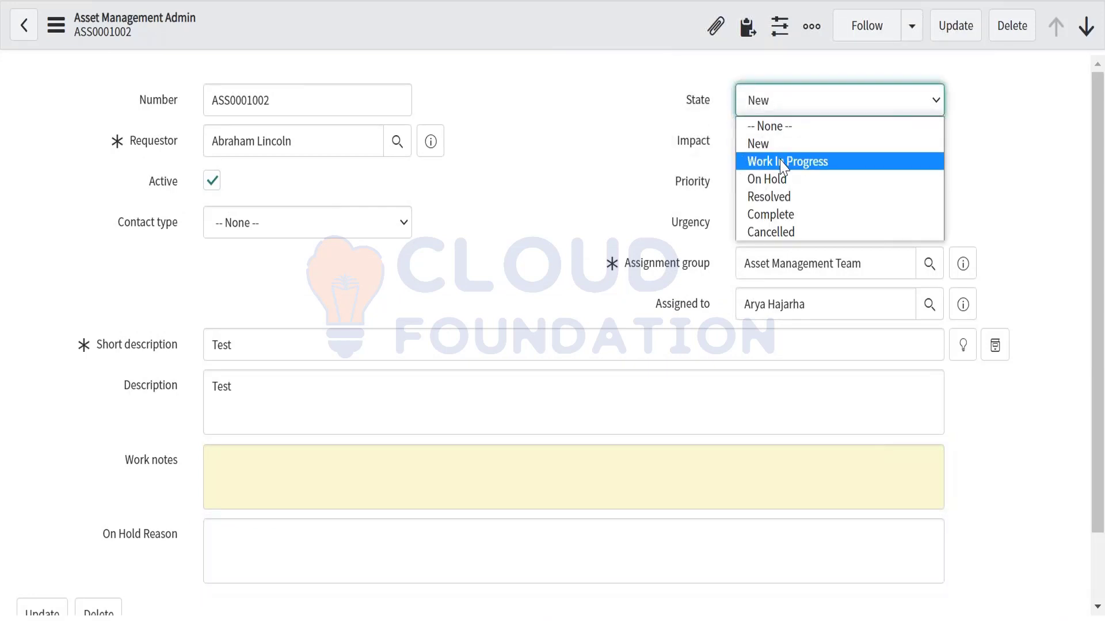
{"action": "left_click", "coordinate": [783, 164]}
{"action": "left_click", "coordinate": [772, 106]}
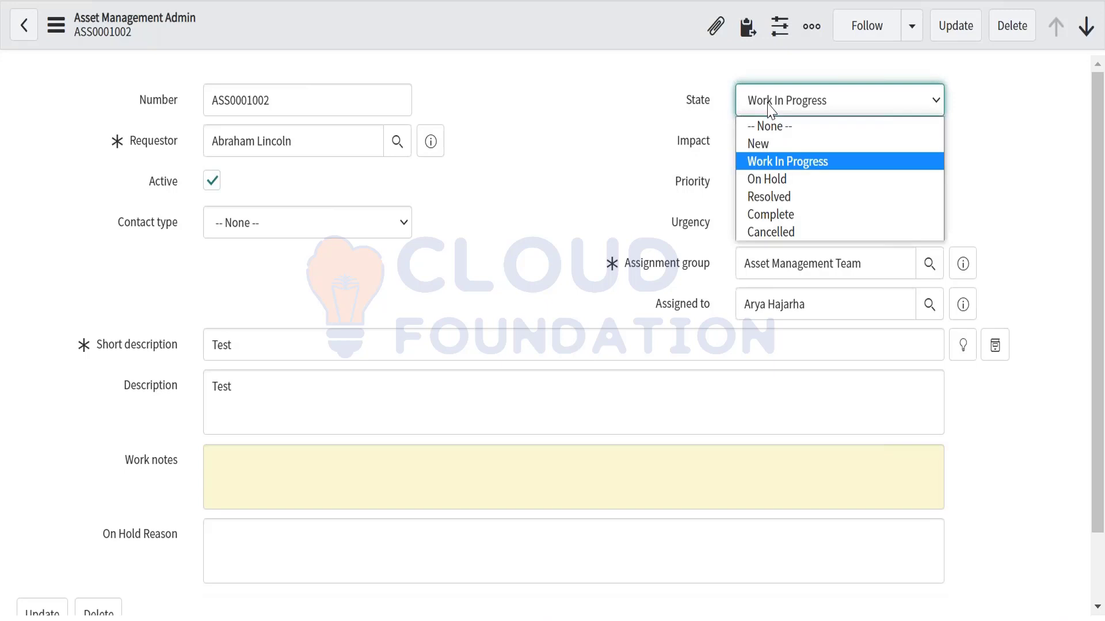
{"action": "left_click", "coordinate": [771, 179]}
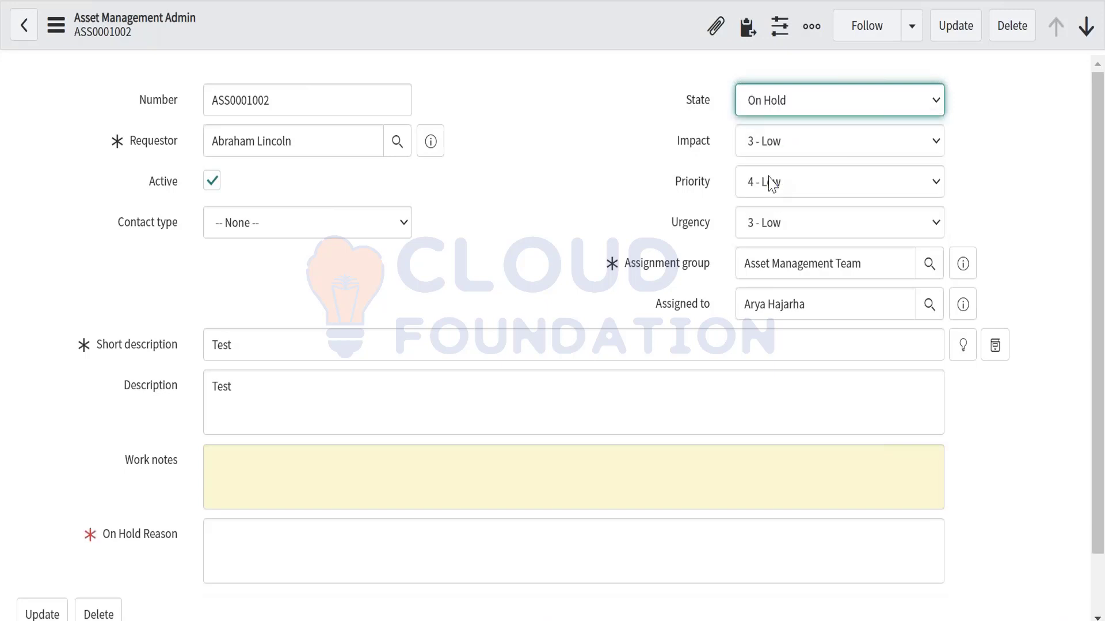
Examine the mandatory marker on the On Hold Reason field label, cancelling any field value prompts
{"action": "left_click", "coordinate": [129, 544]}
{"action": "left_click_drag", "start_coordinate": [178, 536], "coordinate": [141, 536]}
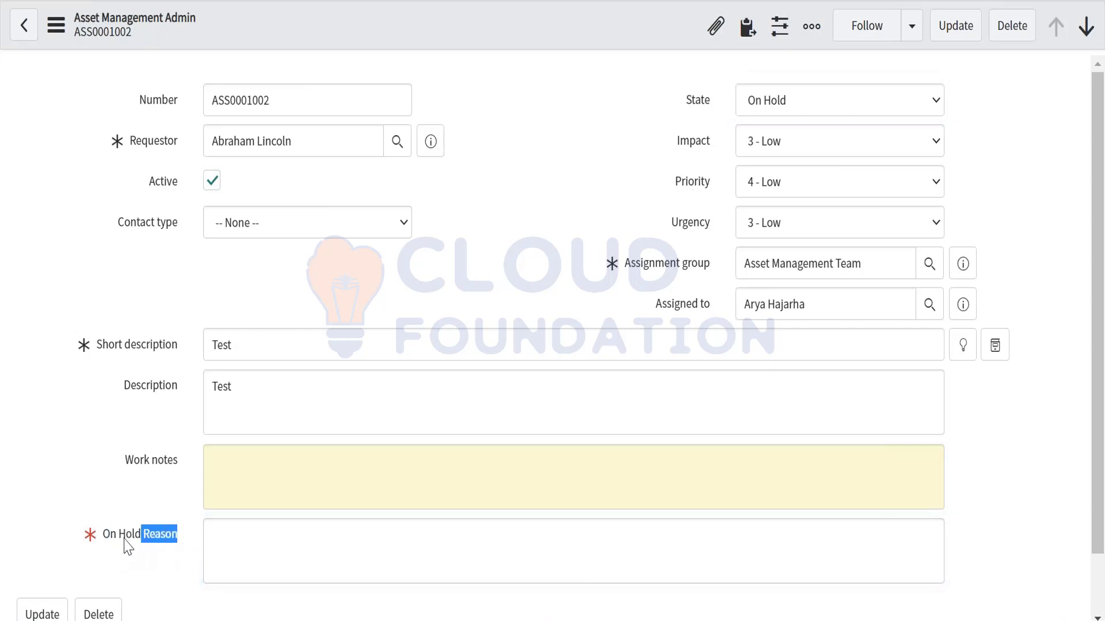
{"action": "left_click", "coordinate": [97, 540]}
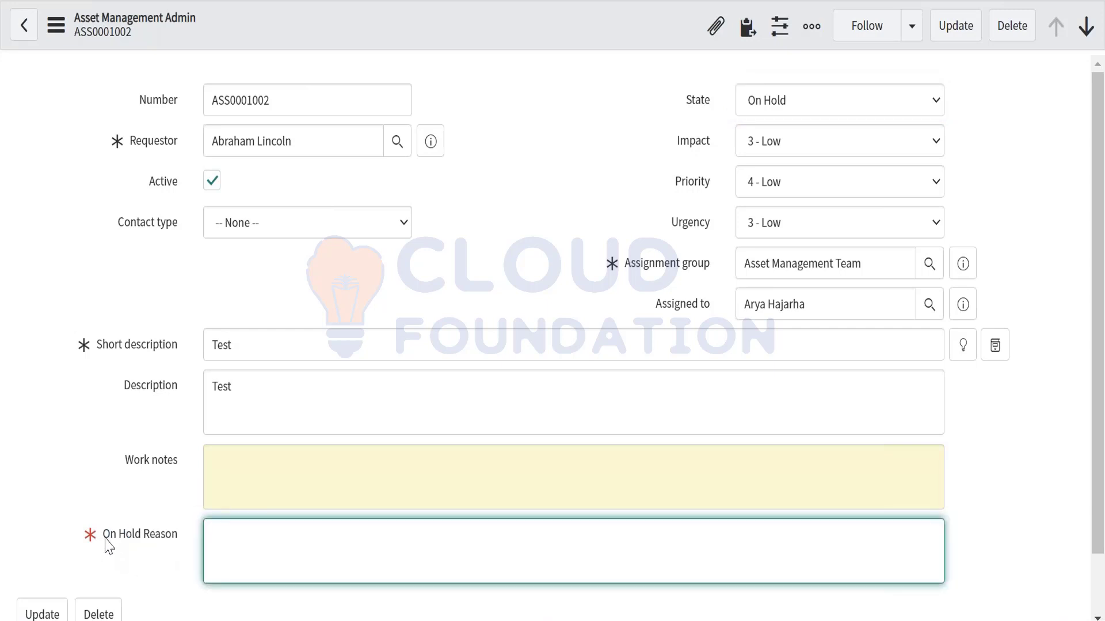
{"action": "double_click", "coordinate": [108, 540]}
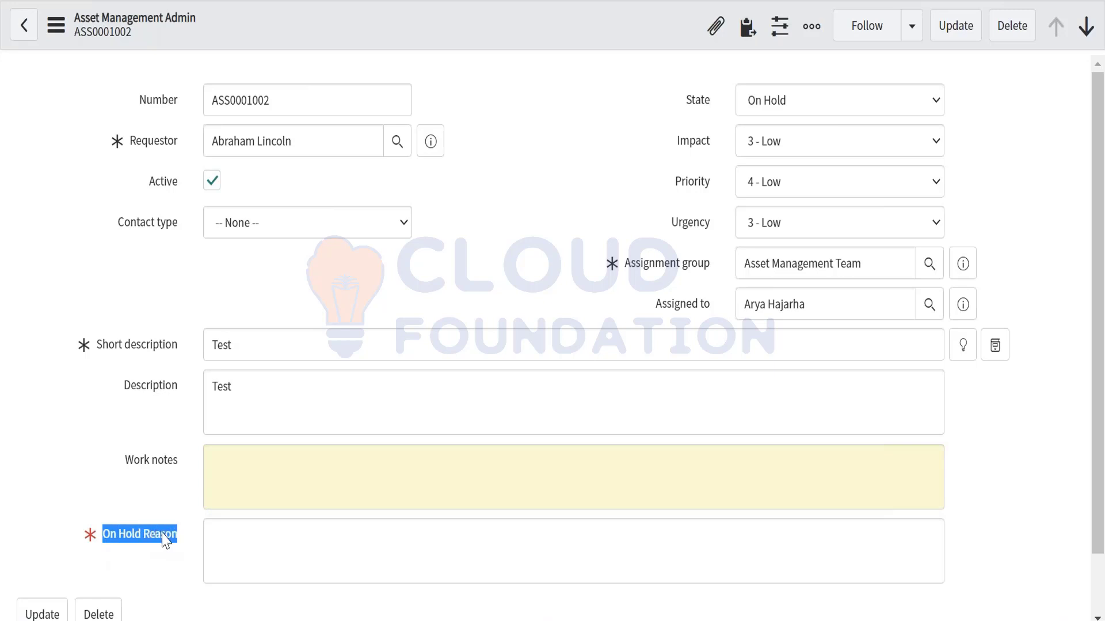
{"action": "left_click", "coordinate": [703, 168]}
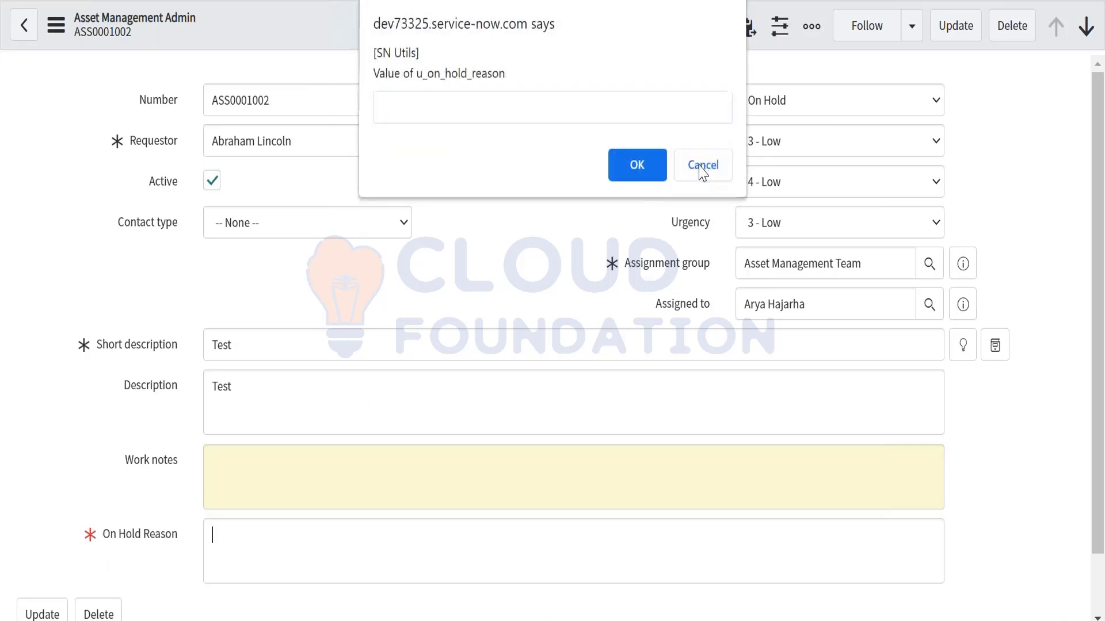
{"action": "left_click", "coordinate": [117, 536]}
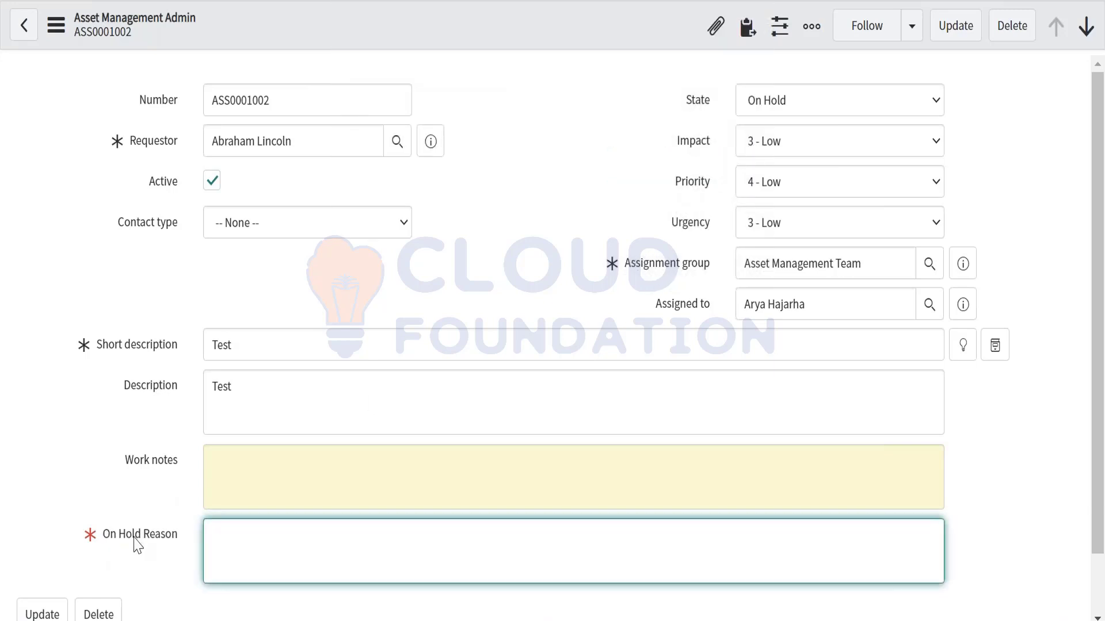
{"action": "double_click", "coordinate": [137, 541]}
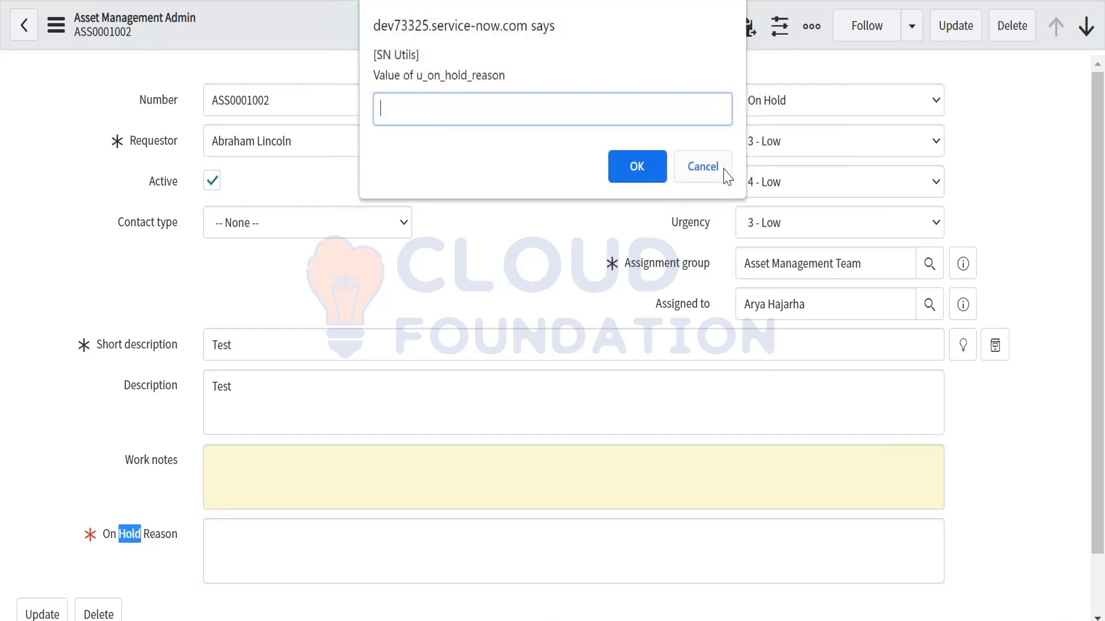
{"action": "left_click", "coordinate": [725, 171]}
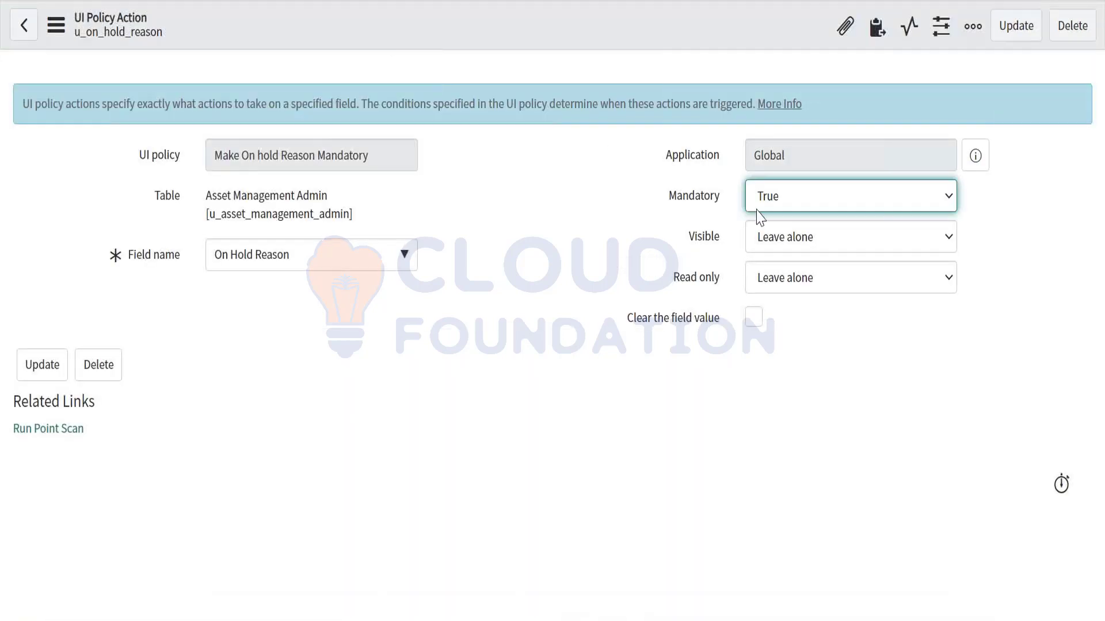
Set Visible to True on the On Hold Reason UI Policy Action and save it
{"action": "left_click", "coordinate": [768, 246]}
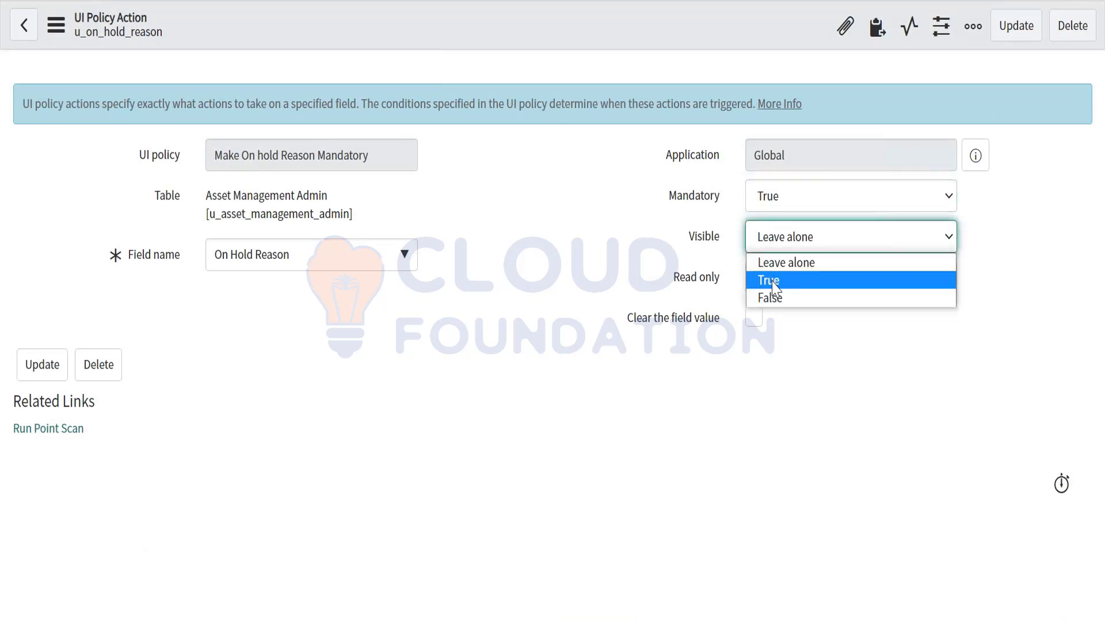
{"action": "left_click", "coordinate": [774, 282]}
{"action": "right_click", "coordinate": [401, 35]}
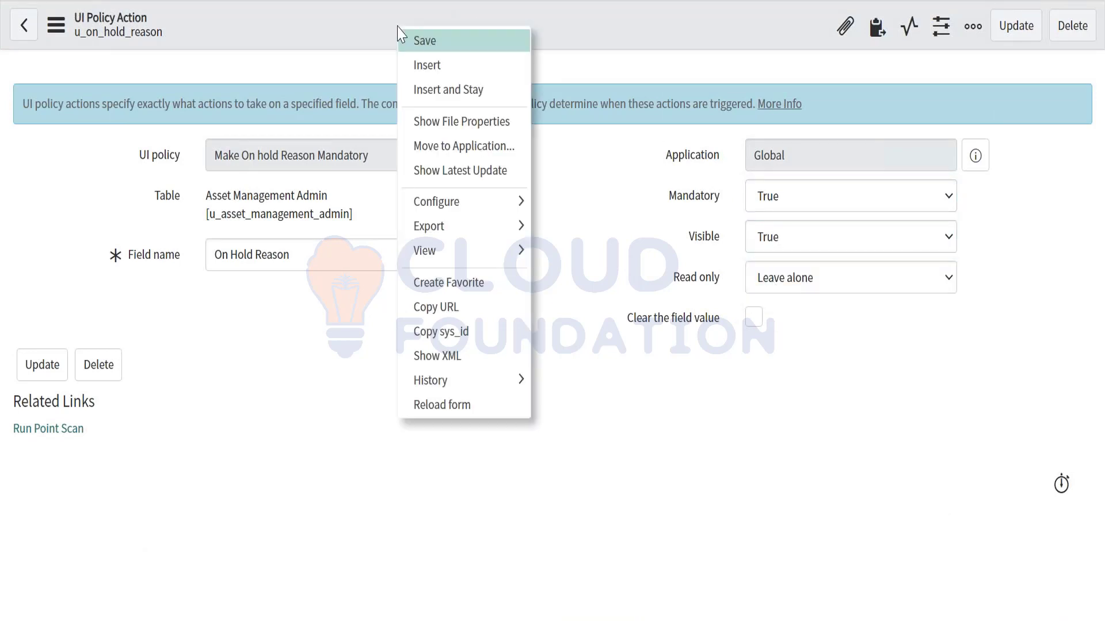
{"action": "left_click", "coordinate": [416, 45]}
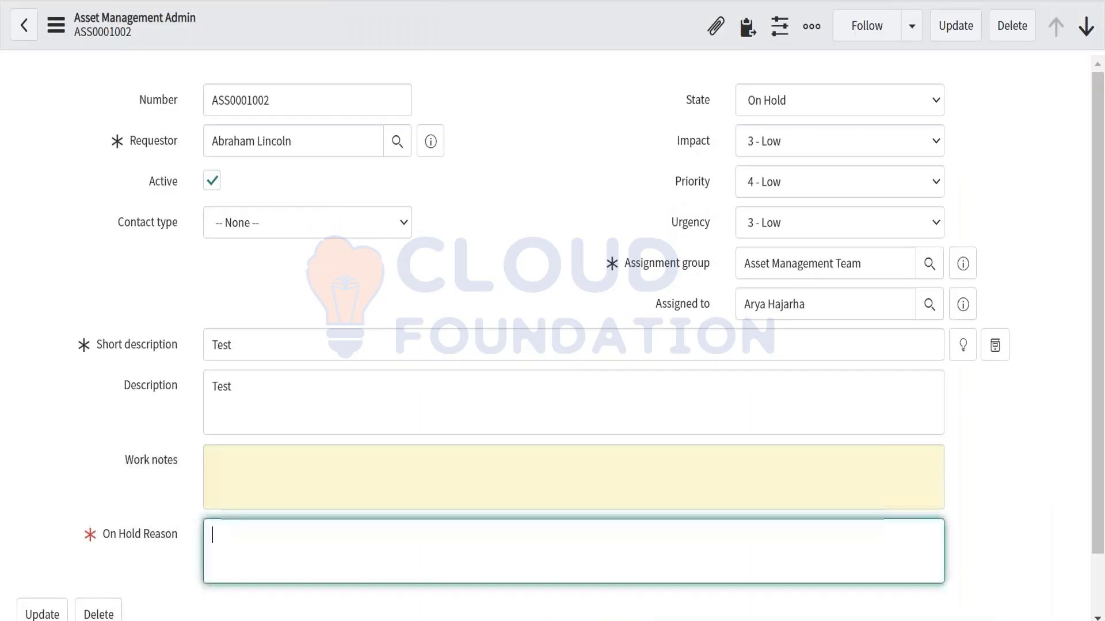
Reload the ASS0001002 record form, discarding unsaved changes, and set State to On Hold
{"action": "left_click", "coordinate": [82, 1]}
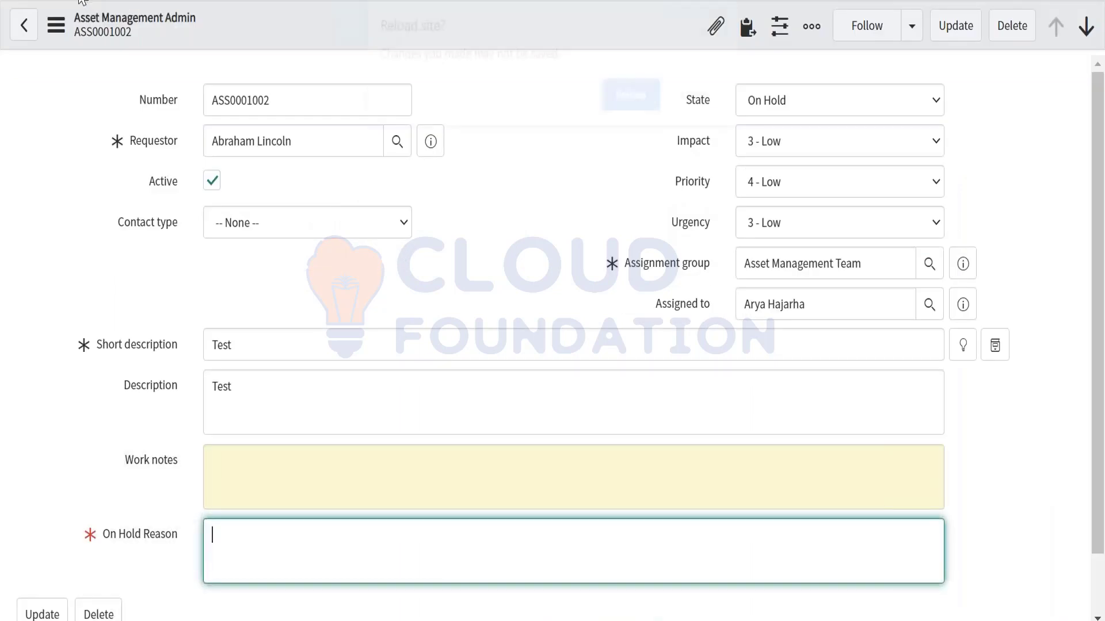
{"action": "left_click", "coordinate": [647, 104]}
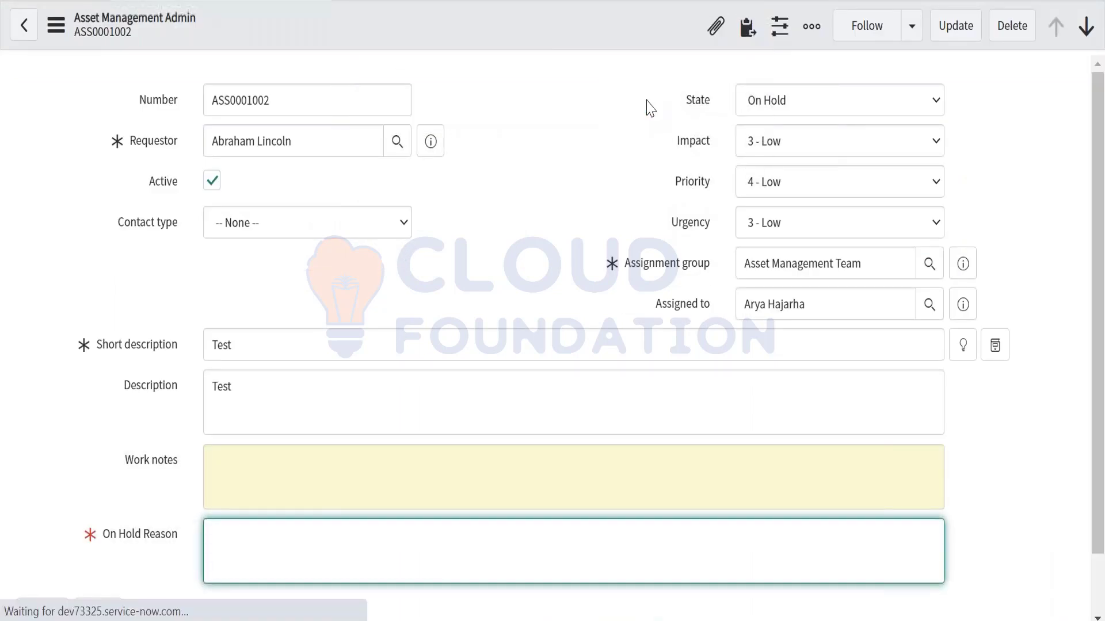
{"action": "left_click", "coordinate": [755, 104]}
{"action": "left_click", "coordinate": [765, 180]}
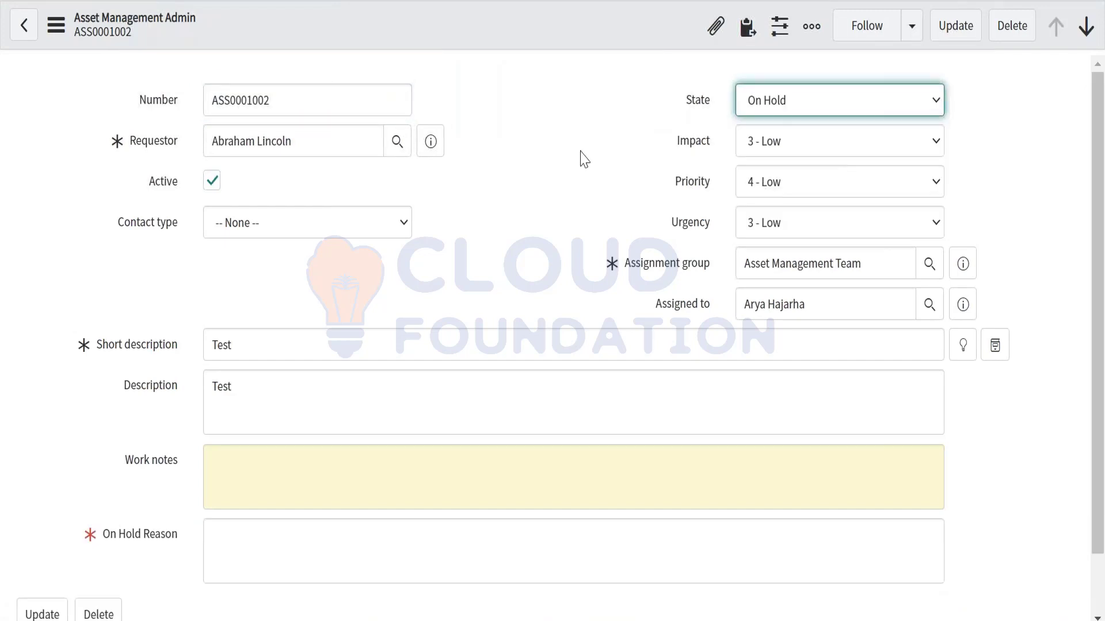
Try to save the ASS0001002 record with On Hold Reason left empty and check the form's response
{"action": "left_click", "coordinate": [220, 531]}
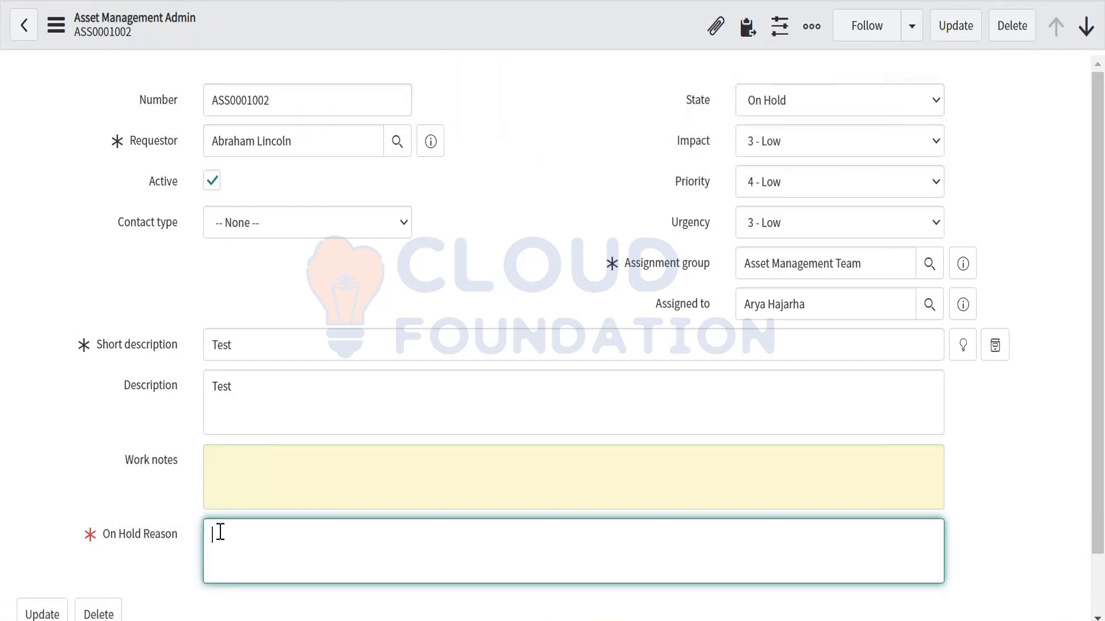
{"action": "right_click", "coordinate": [456, 38]}
{"action": "left_click", "coordinate": [464, 44]}
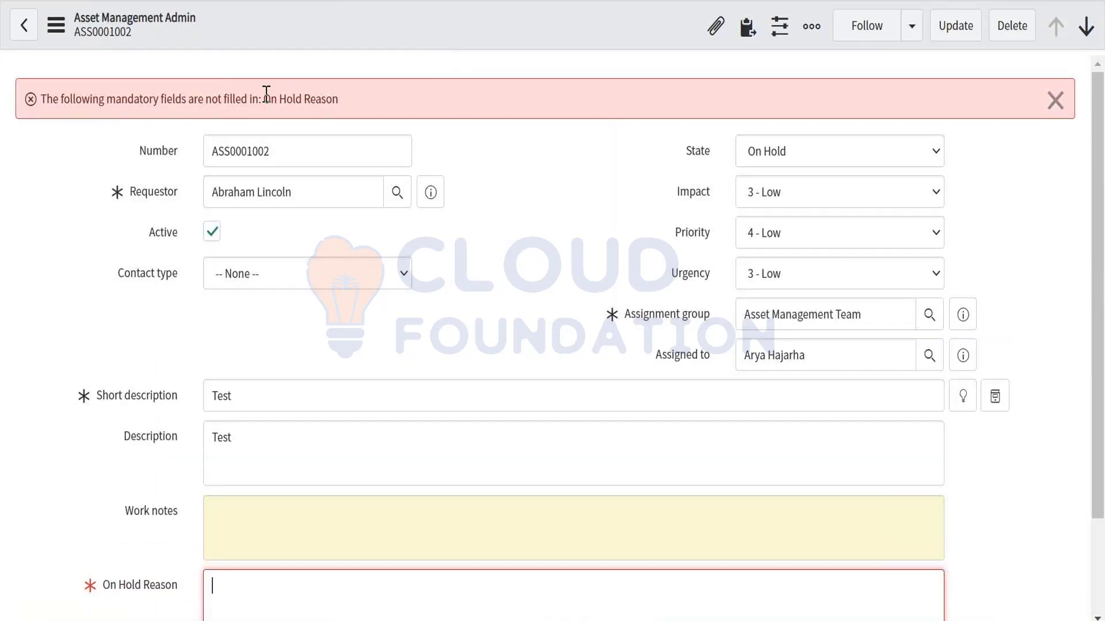
{"action": "left_click_drag", "start_coordinate": [267, 95], "coordinate": [362, 108]}
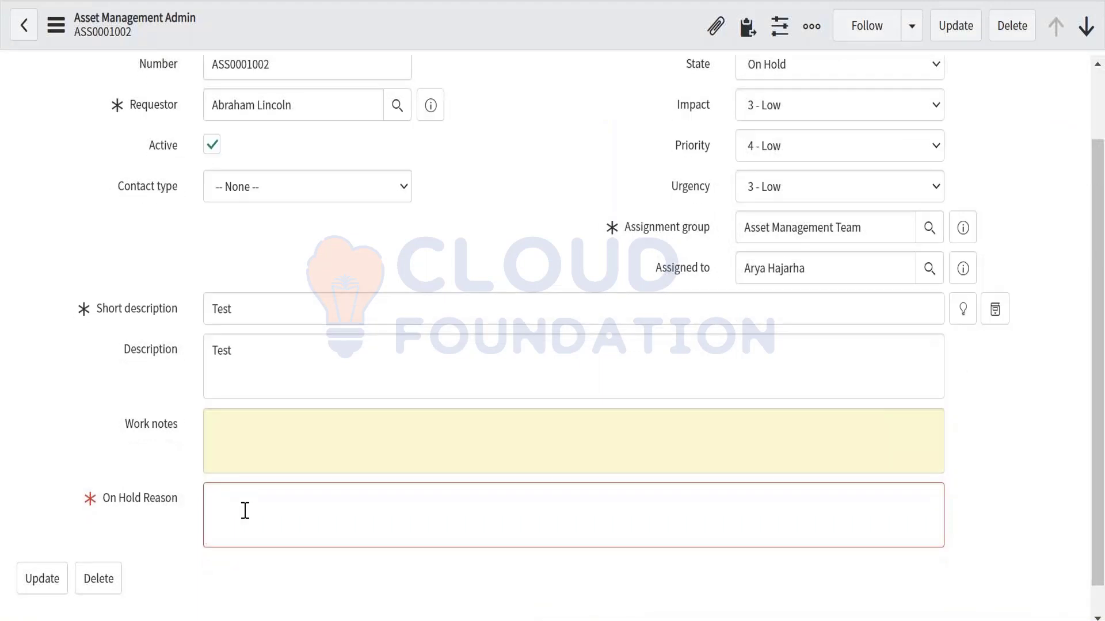
Enter "ttt" as the On Hold Reason and save the ASS0001002 record
{"action": "left_click", "coordinate": [245, 510]}
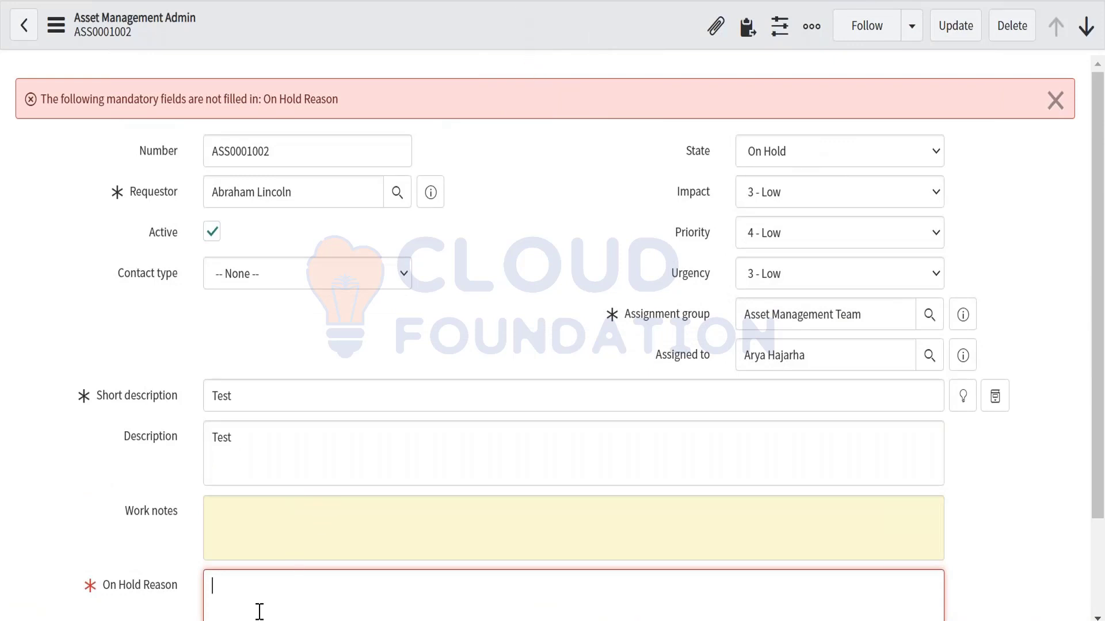
{"action": "right_click", "coordinate": [467, 45]}
{"action": "left_click", "coordinate": [477, 58]}
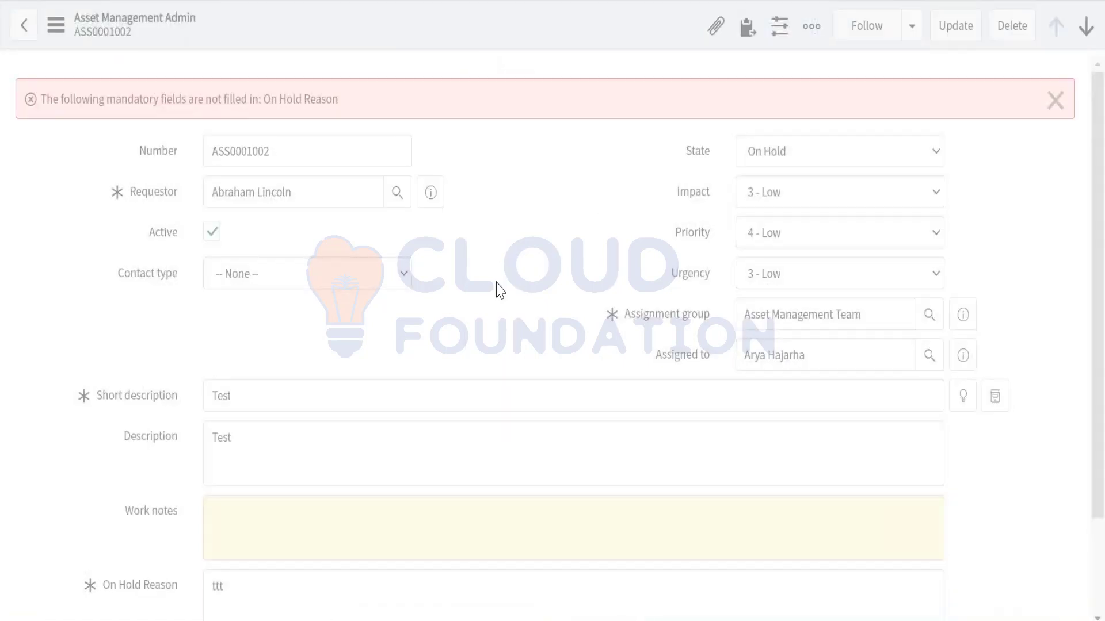
Examine the Description, Work notes and On Hold Reason fields of the saved ASS0001002 record
{"action": "scroll", "coordinate": [500, 290], "scroll_direction": "down", "scroll_amount": 2}
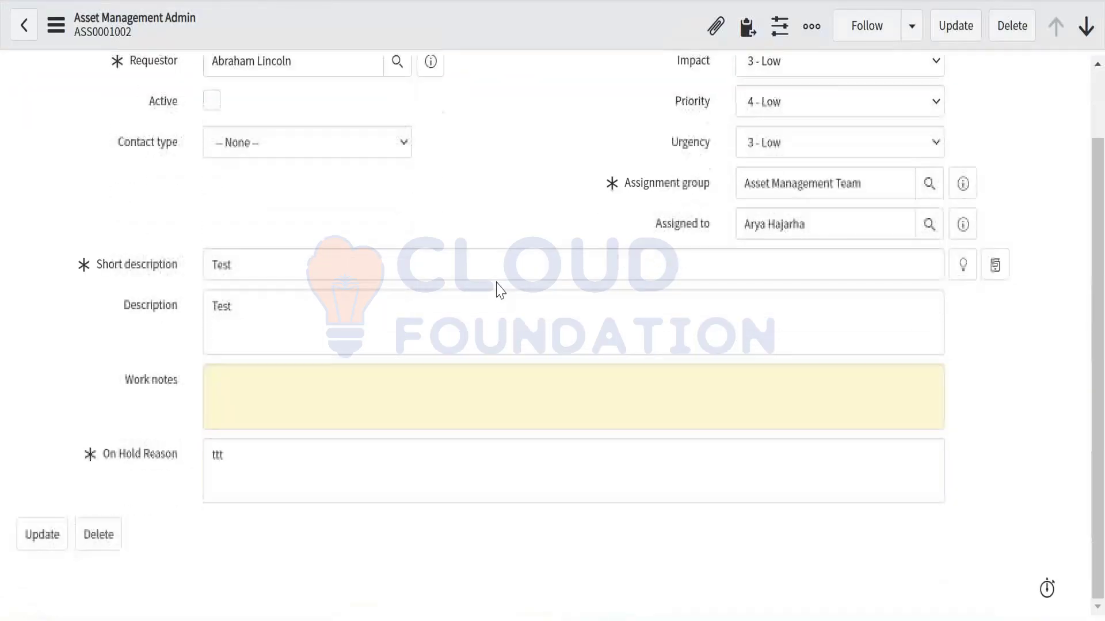
{"action": "left_click", "coordinate": [279, 489]}
{"action": "scroll", "coordinate": [279, 489], "scroll_direction": "up", "scroll_amount": 2}
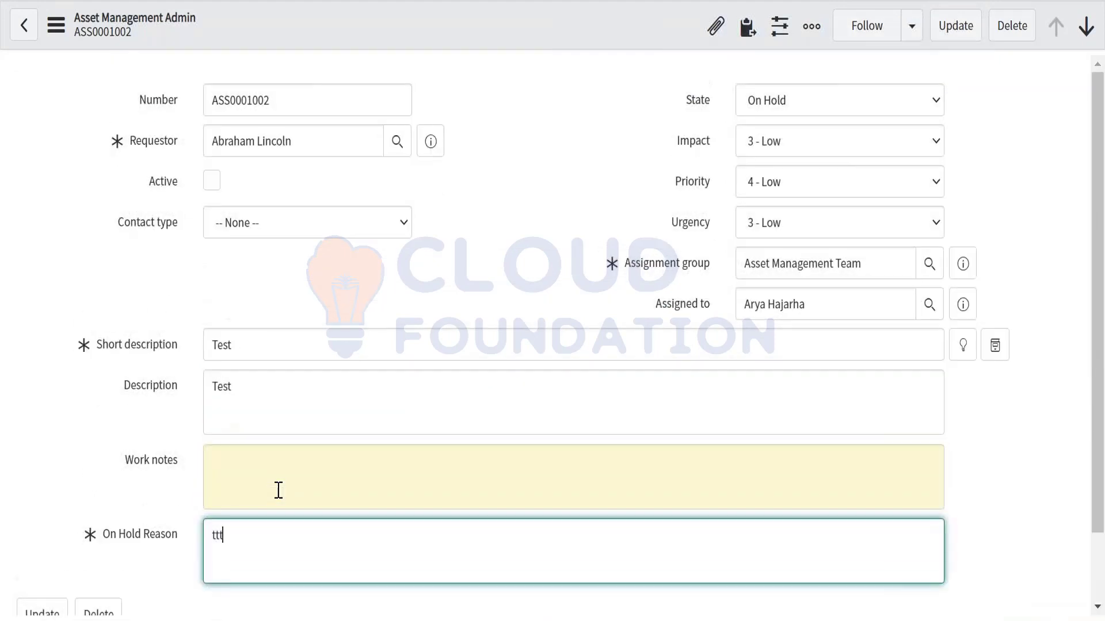
{"action": "left_click", "coordinate": [276, 491]}
{"action": "double_click", "coordinate": [269, 408]}
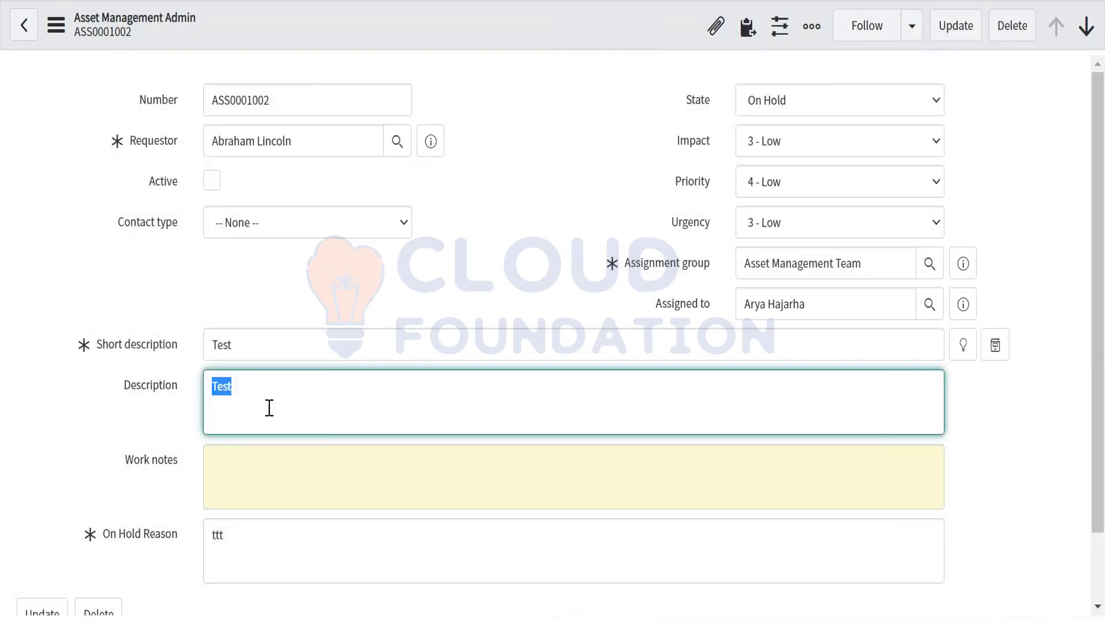
{"action": "double_click", "coordinate": [259, 547]}
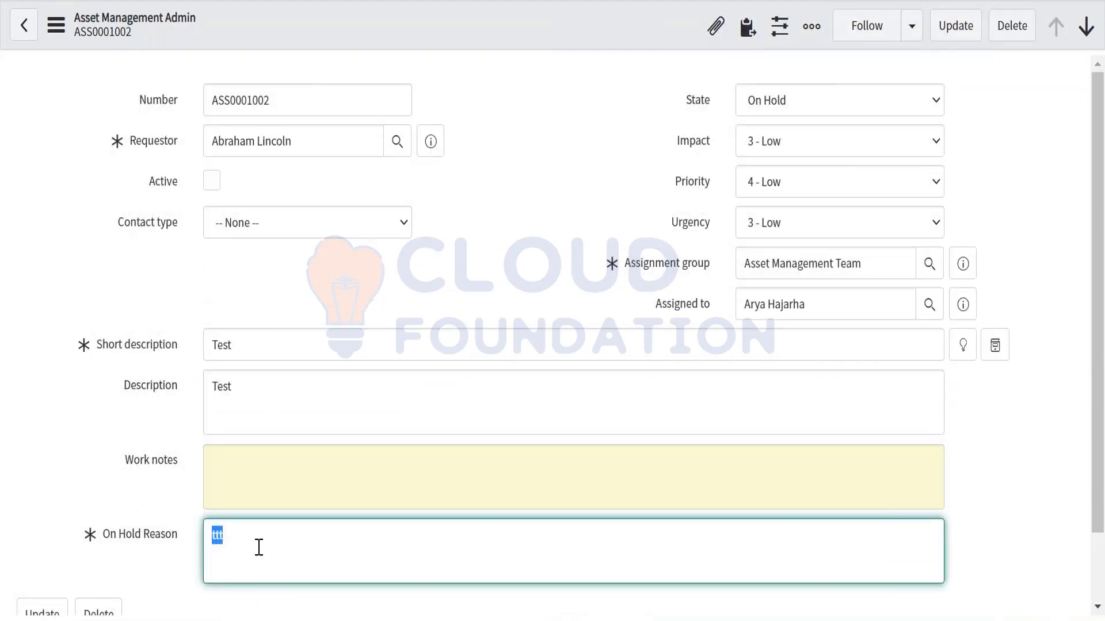
Examine the State, Work notes and On Hold Reason fields on the ASS0001002 record form
{"action": "scroll", "coordinate": [259, 547], "scroll_direction": "down", "scroll_amount": 2}
{"action": "left_click_drag", "start_coordinate": [217, 461], "coordinate": [249, 467]}
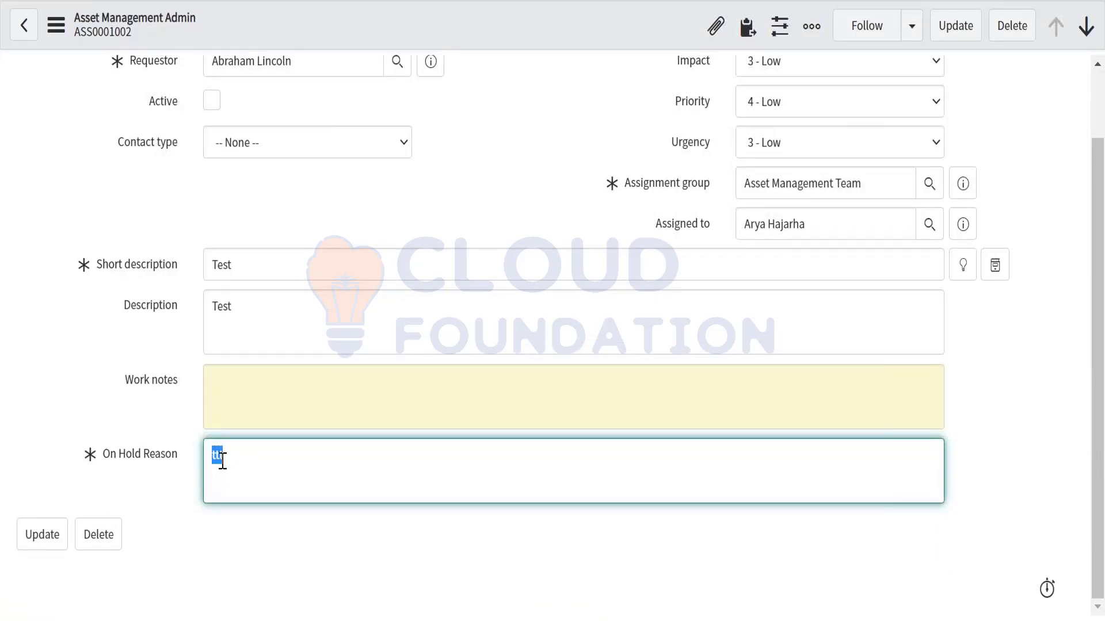
{"action": "left_click", "coordinate": [249, 387]}
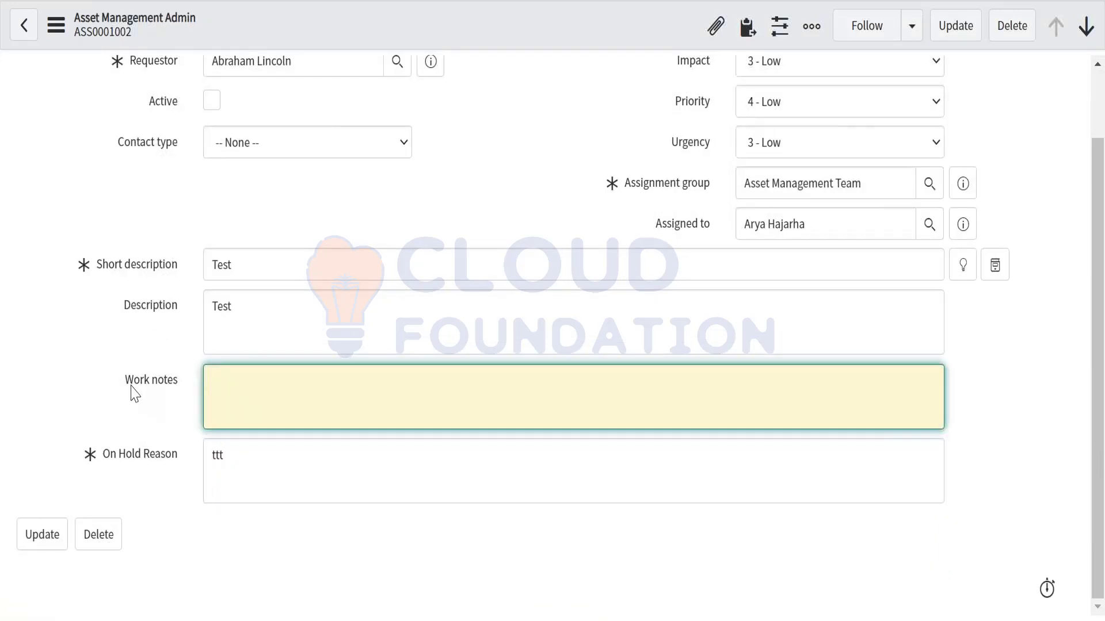
{"action": "left_click_drag", "start_coordinate": [132, 384], "coordinate": [194, 397]}
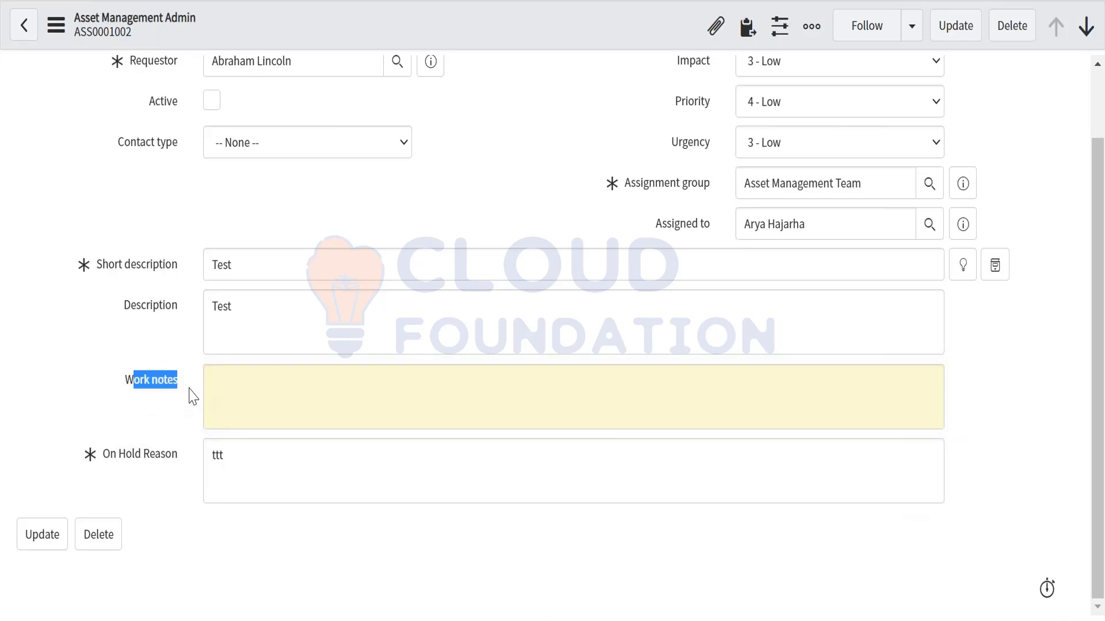
{"action": "left_click", "coordinate": [253, 392]}
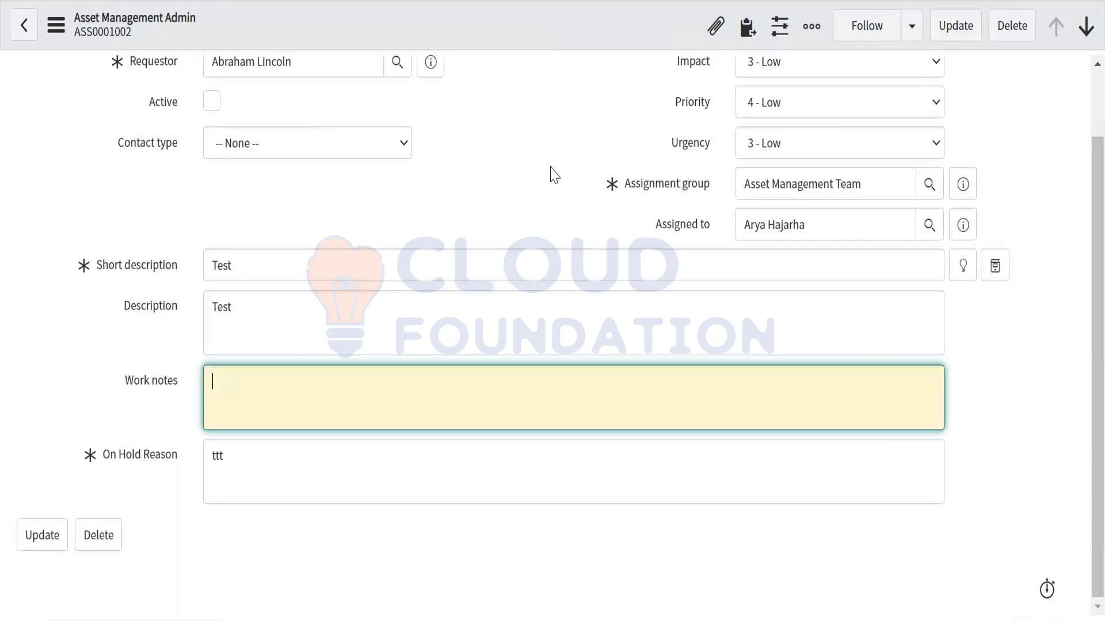
{"action": "scroll", "coordinate": [553, 174], "scroll_direction": "up", "scroll_amount": 2}
{"action": "left_click", "coordinate": [775, 110]}
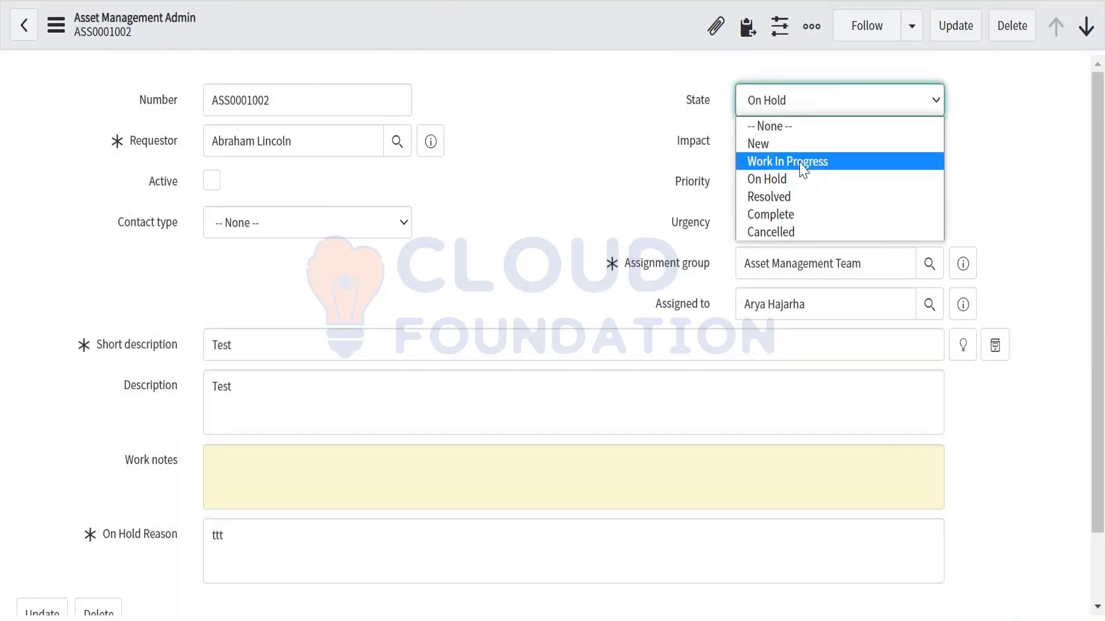
{"action": "left_click", "coordinate": [780, 179]}
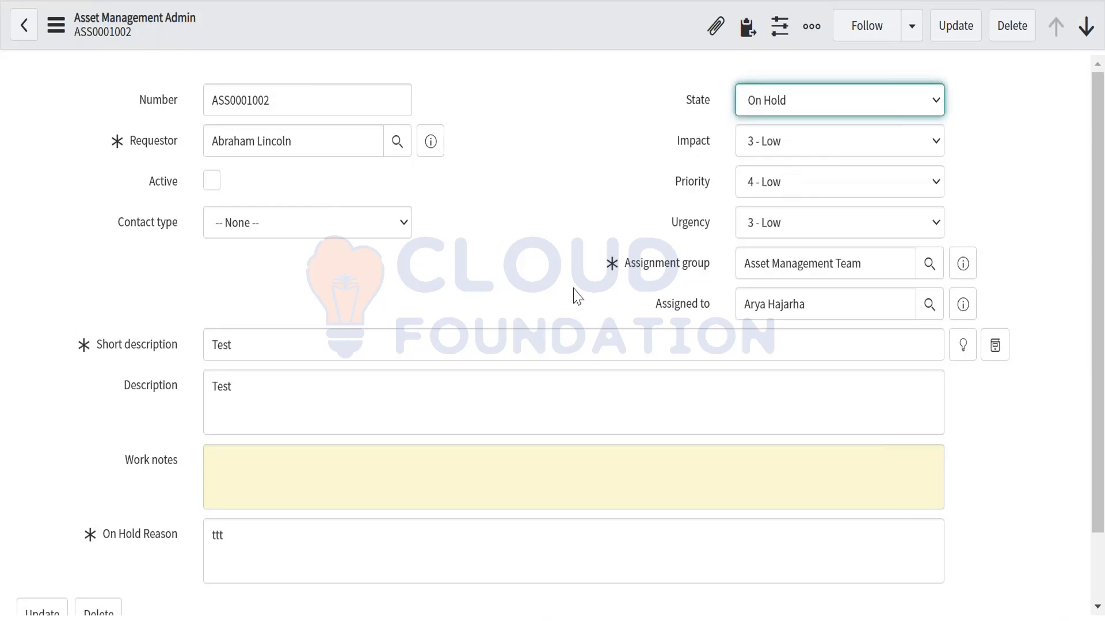
{"action": "left_click", "coordinate": [144, 476]}
{"action": "left_click_drag", "start_coordinate": [180, 457], "coordinate": [99, 471]}
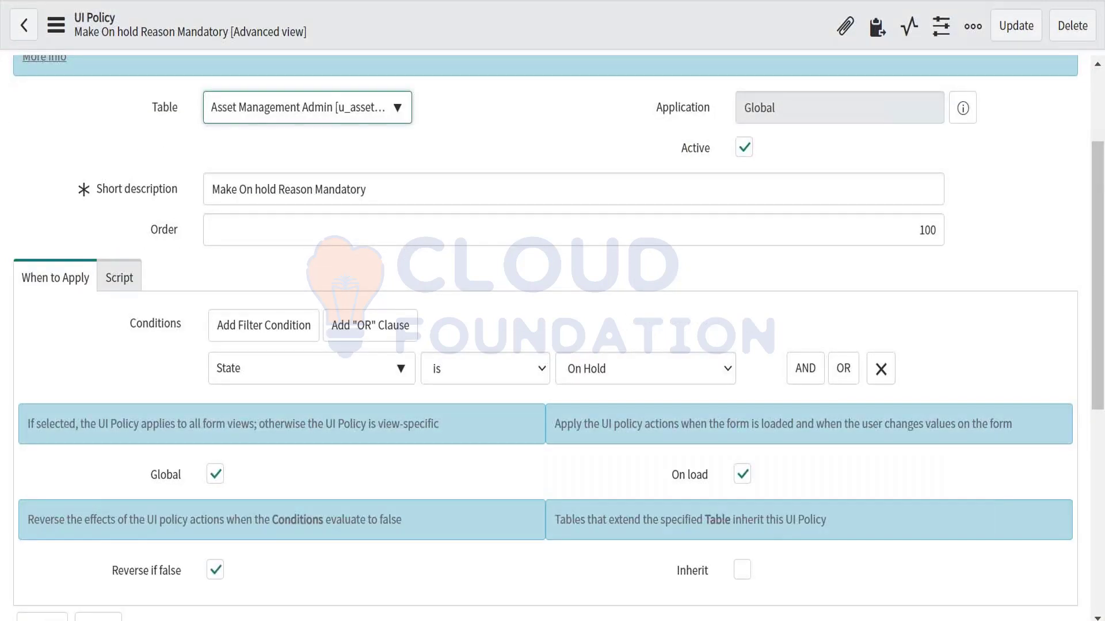
Review the condition and the UI Policy Actions of the Make On hold Reason Mandatory UI Policy
{"action": "scroll", "coordinate": [545, 338], "scroll_direction": "down", "scroll_amount": 6}
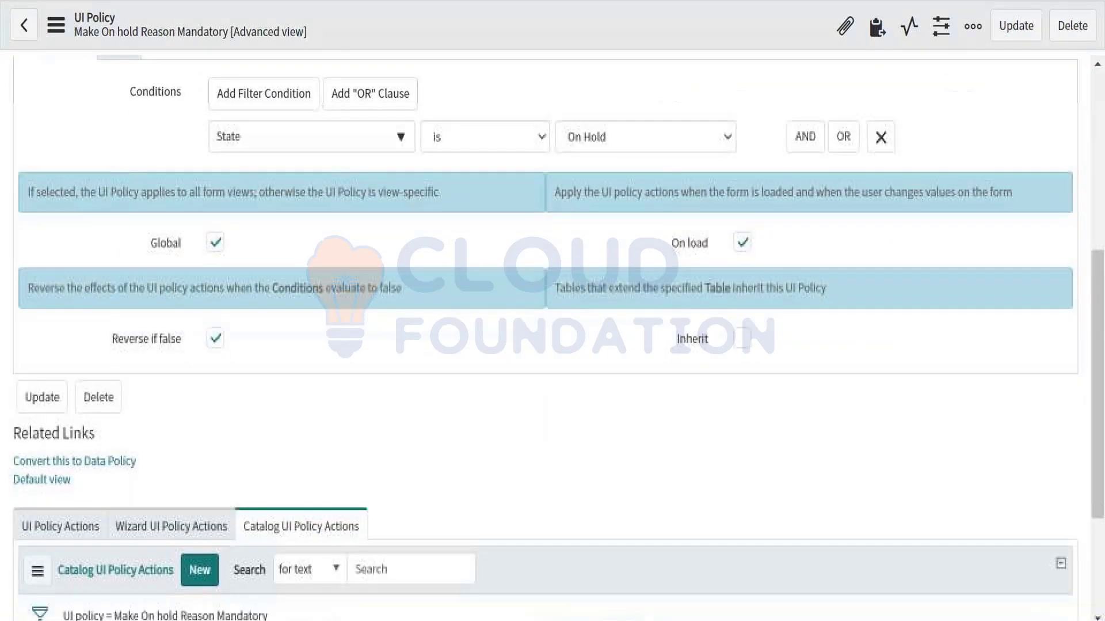
{"action": "left_click", "coordinate": [46, 358]}
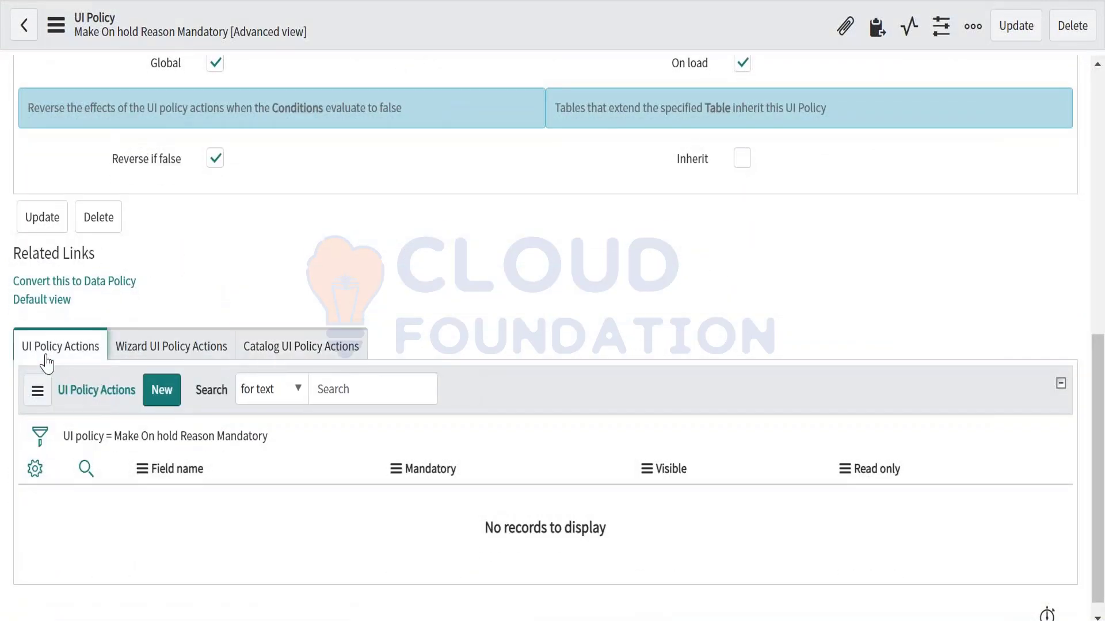
{"action": "left_click", "coordinate": [212, 446]}
{"action": "scroll", "coordinate": [318, 455], "scroll_direction": "up", "scroll_amount": 6}
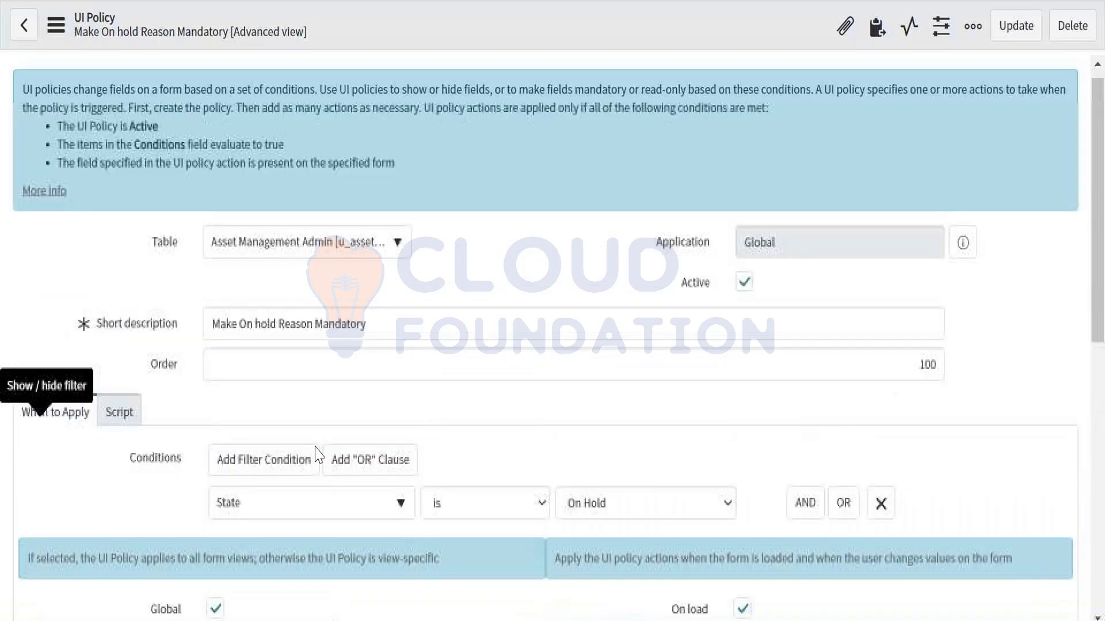
{"action": "scroll", "coordinate": [318, 454], "scroll_direction": "down", "scroll_amount": 3}
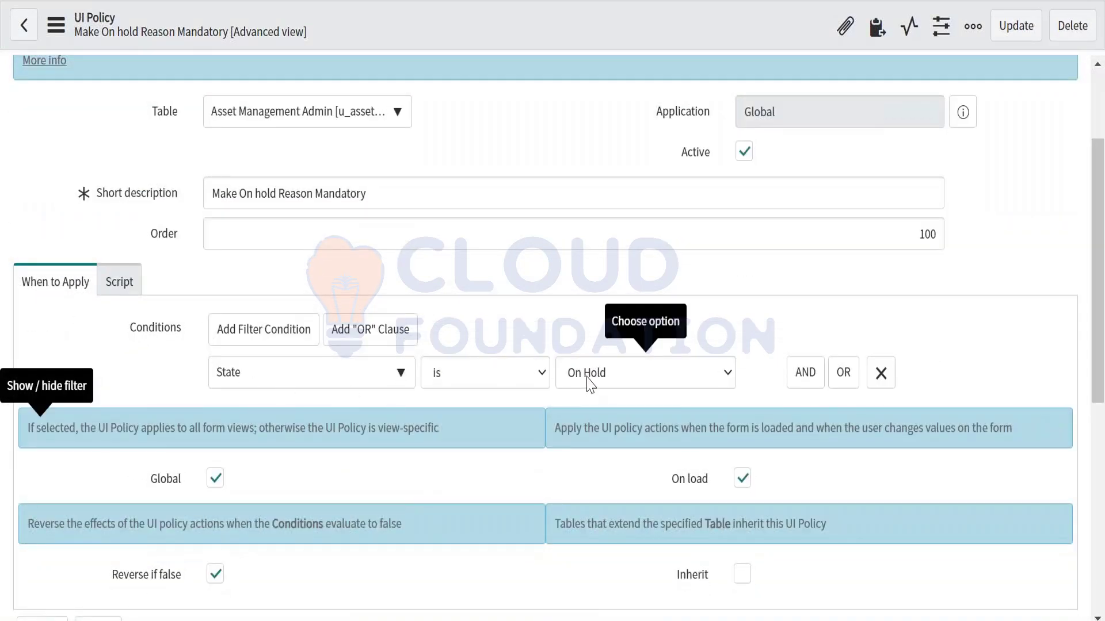
{"action": "scroll", "coordinate": [451, 446], "scroll_direction": "down", "scroll_amount": 6}
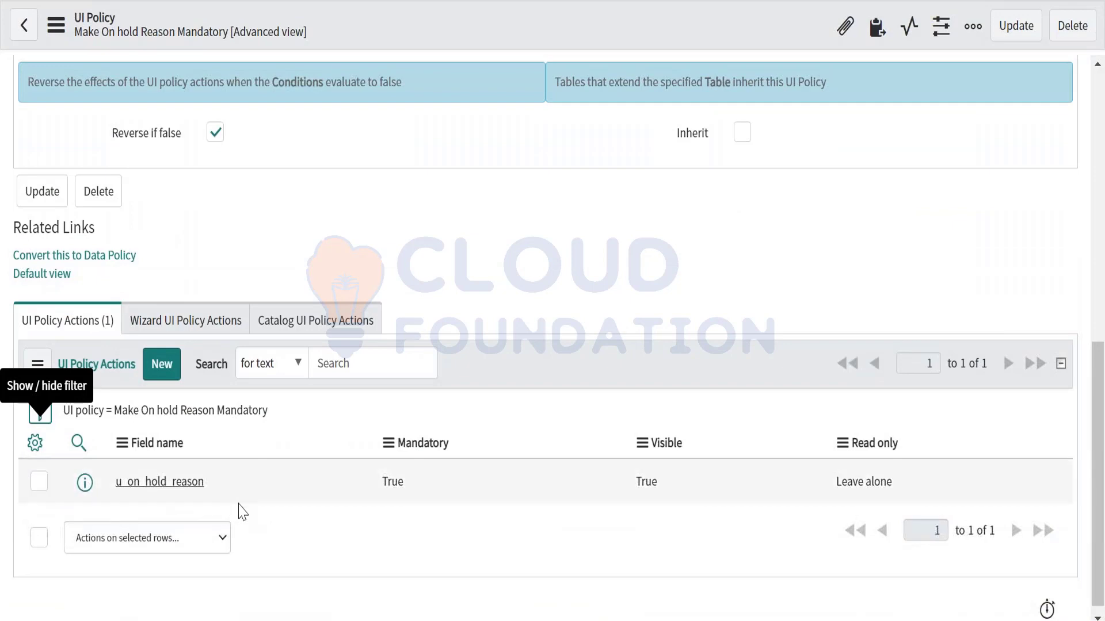
{"action": "scroll", "coordinate": [218, 516], "scroll_direction": "up", "scroll_amount": 10}
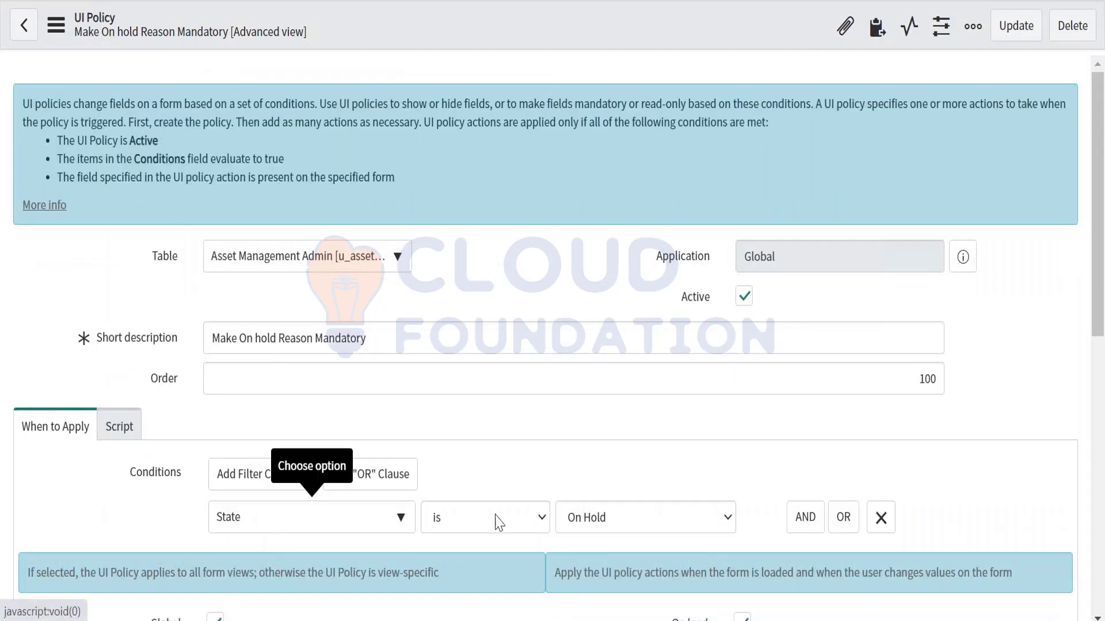
{"action": "scroll", "coordinate": [438, 549], "scroll_direction": "down", "scroll_amount": 8}
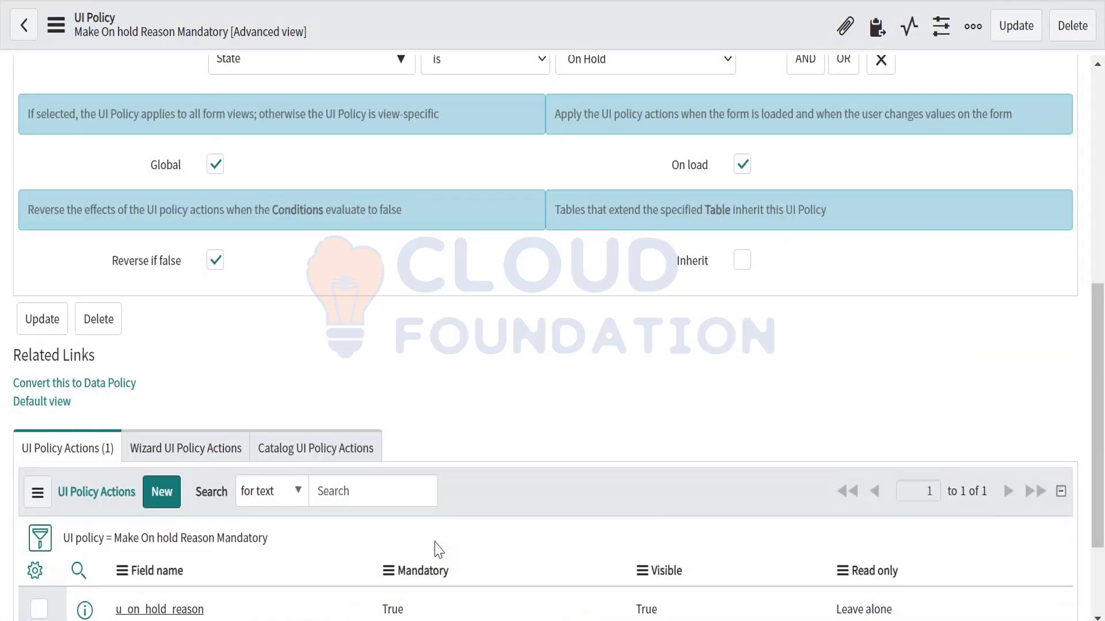
{"action": "scroll", "coordinate": [439, 549], "scroll_direction": "down", "scroll_amount": 3}
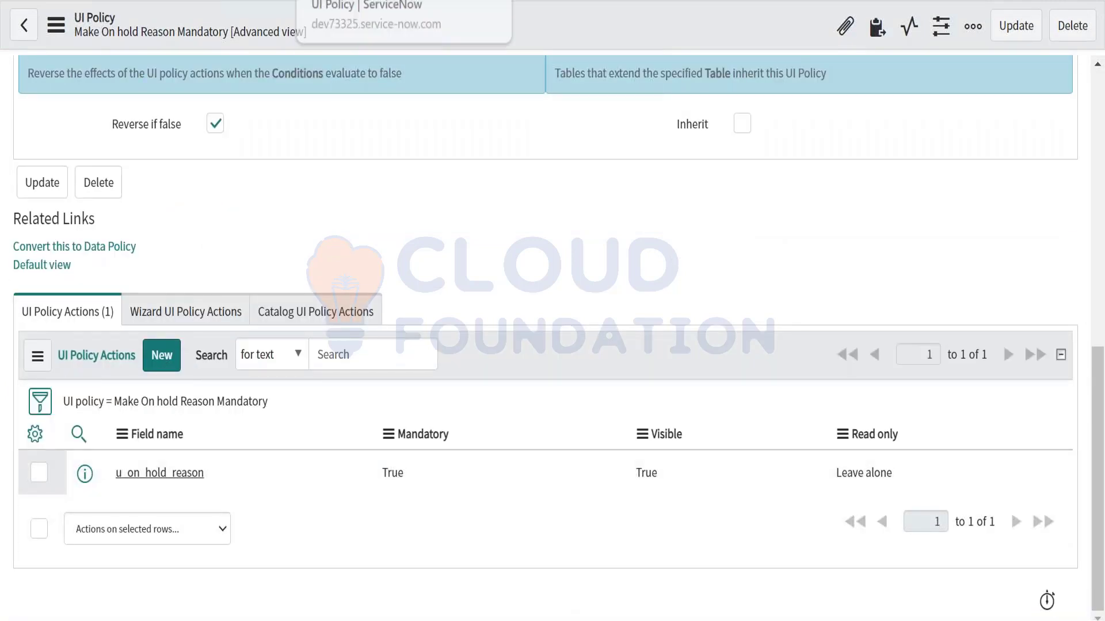
Duplicate the UI Policy's browser tab and compare the policy's condition, options and UI Policy Actions
{"action": "right_click", "coordinate": [363, 3]}
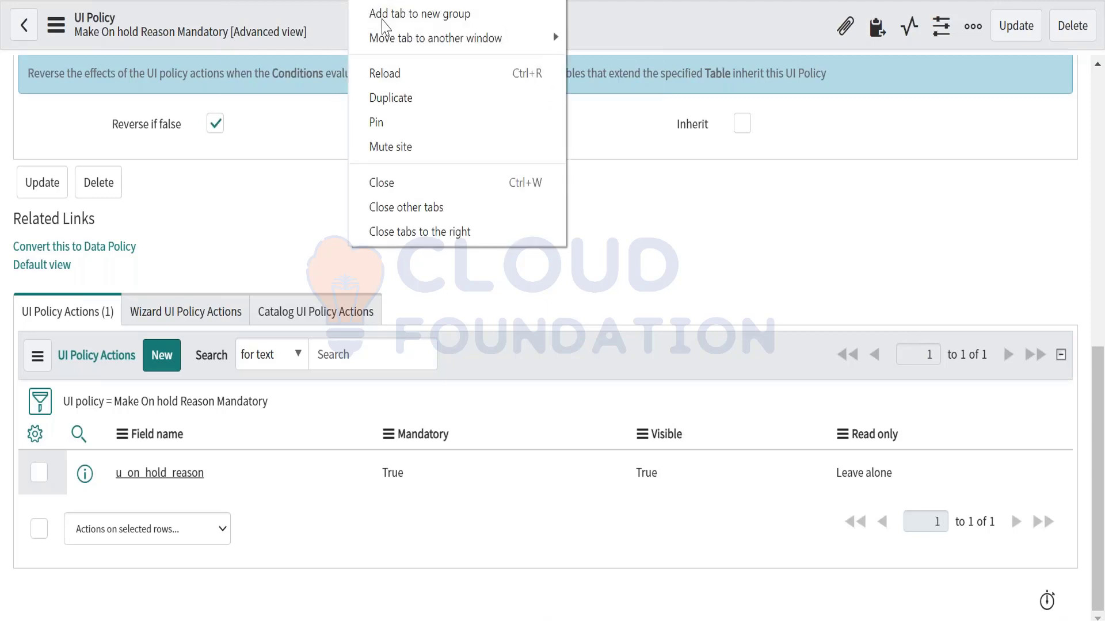
{"action": "left_click", "coordinate": [396, 104]}
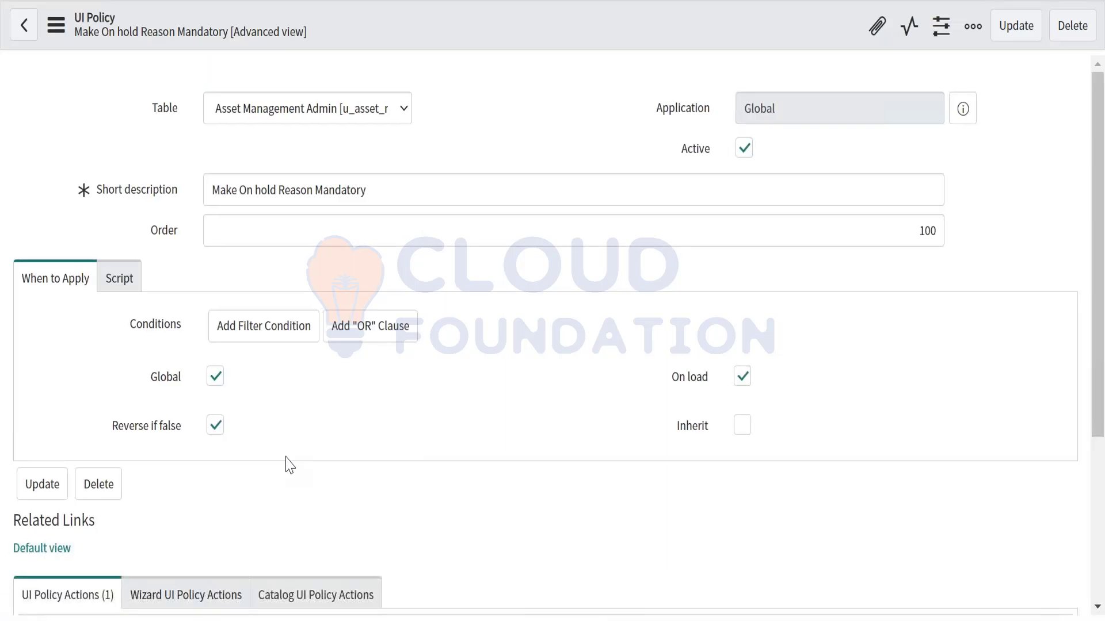
{"action": "scroll", "coordinate": [40, 401], "scroll_direction": "down", "scroll_amount": 5}
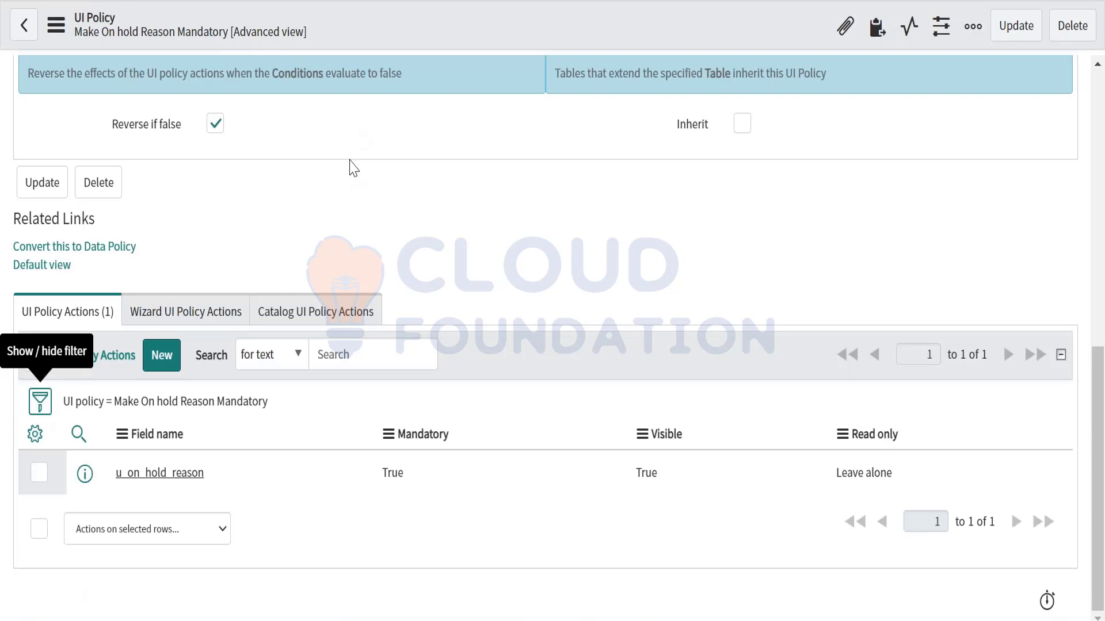
{"action": "scroll", "coordinate": [351, 167], "scroll_direction": "up", "scroll_amount": 5}
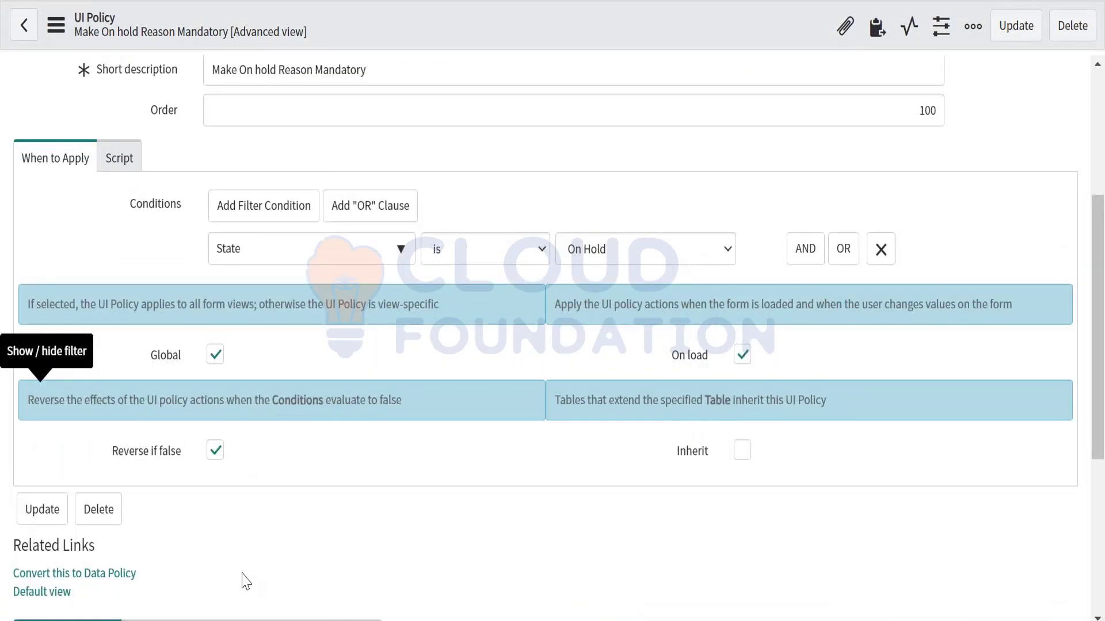
{"action": "scroll", "coordinate": [236, 528], "scroll_direction": "down", "scroll_amount": 5}
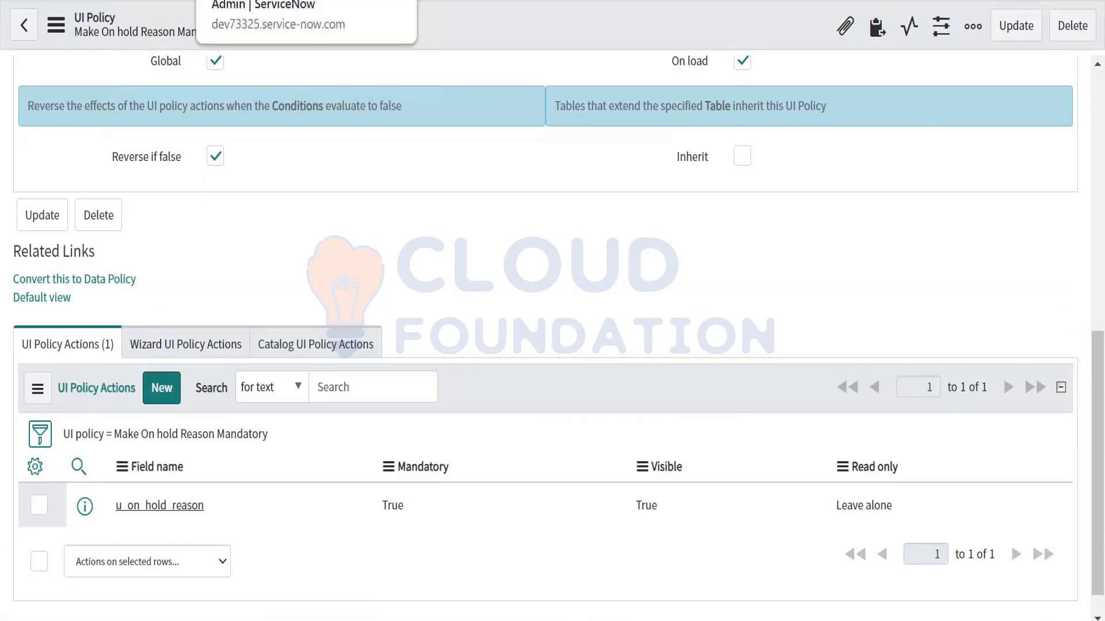
{"action": "scroll", "coordinate": [300, 314], "scroll_direction": "up", "scroll_amount": 5}
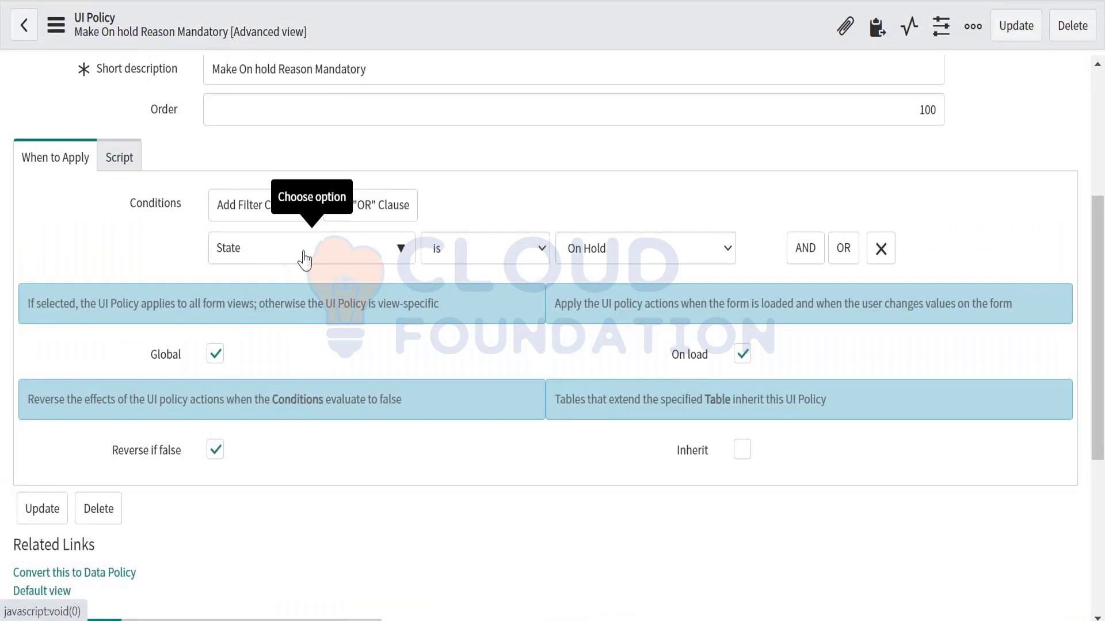
{"action": "scroll", "coordinate": [314, 527], "scroll_direction": "down", "scroll_amount": 2}
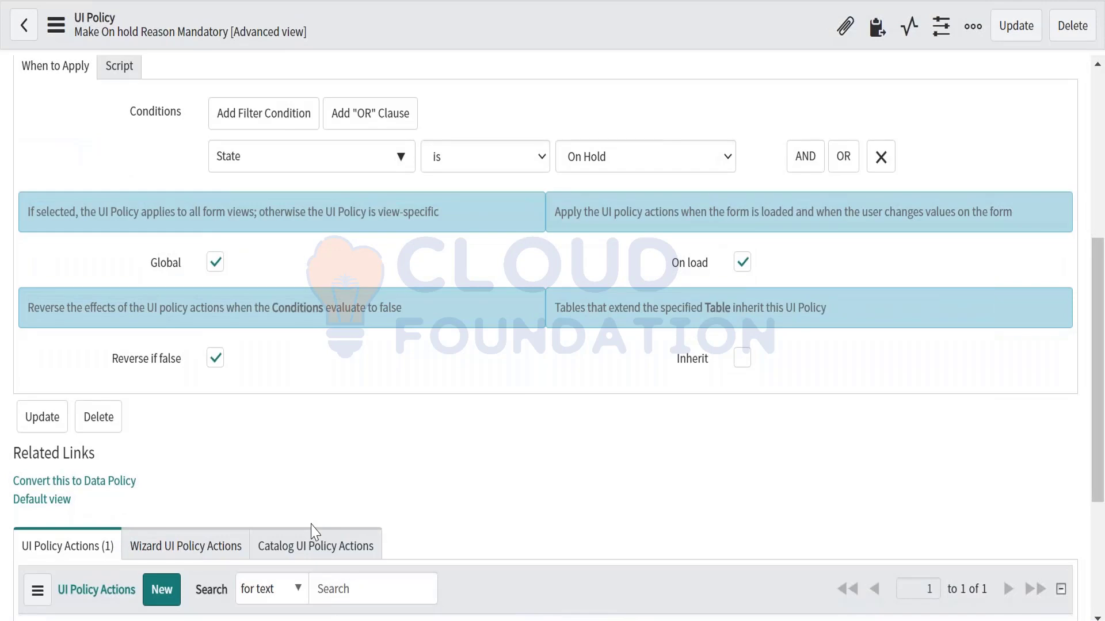
{"action": "scroll", "coordinate": [365, 362], "scroll_direction": "up", "scroll_amount": 5}
{"action": "scroll", "coordinate": [365, 361], "scroll_direction": "down", "scroll_amount": 9}
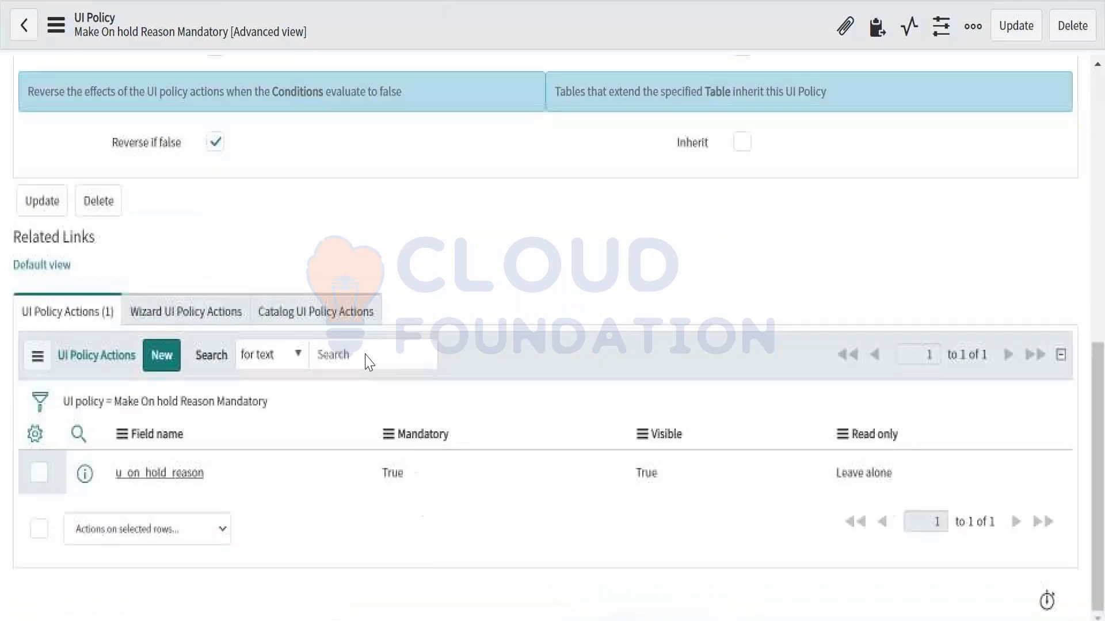
Create a new UI Policy Action for Make On hold Reason Mandatory with Work notes as the field name
{"action": "left_click", "coordinate": [168, 359]}
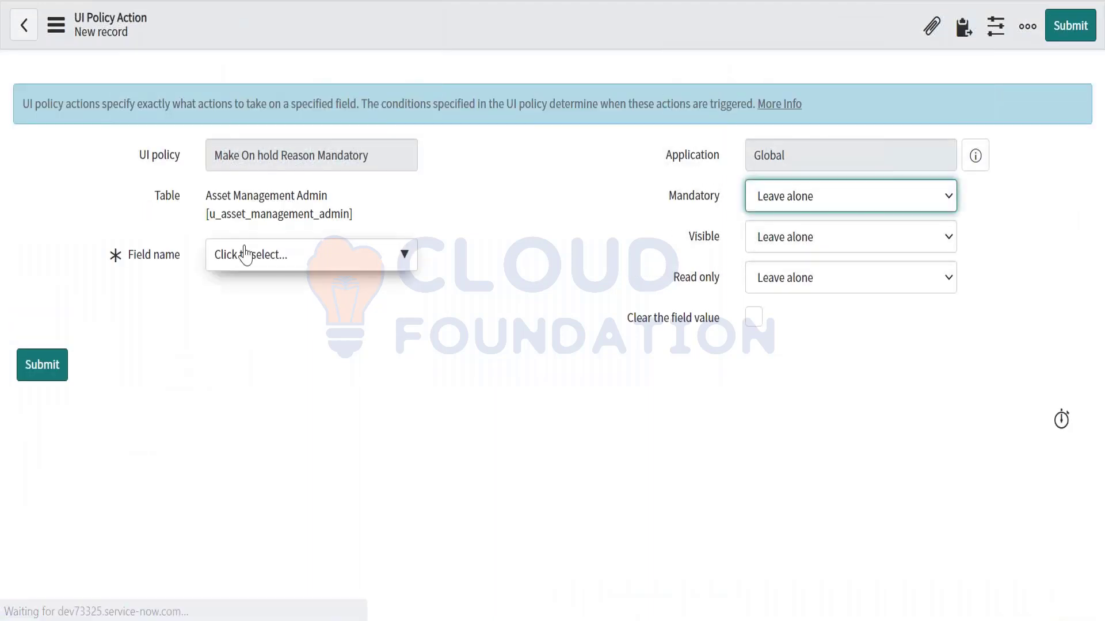
{"action": "left_click", "coordinate": [250, 254]}
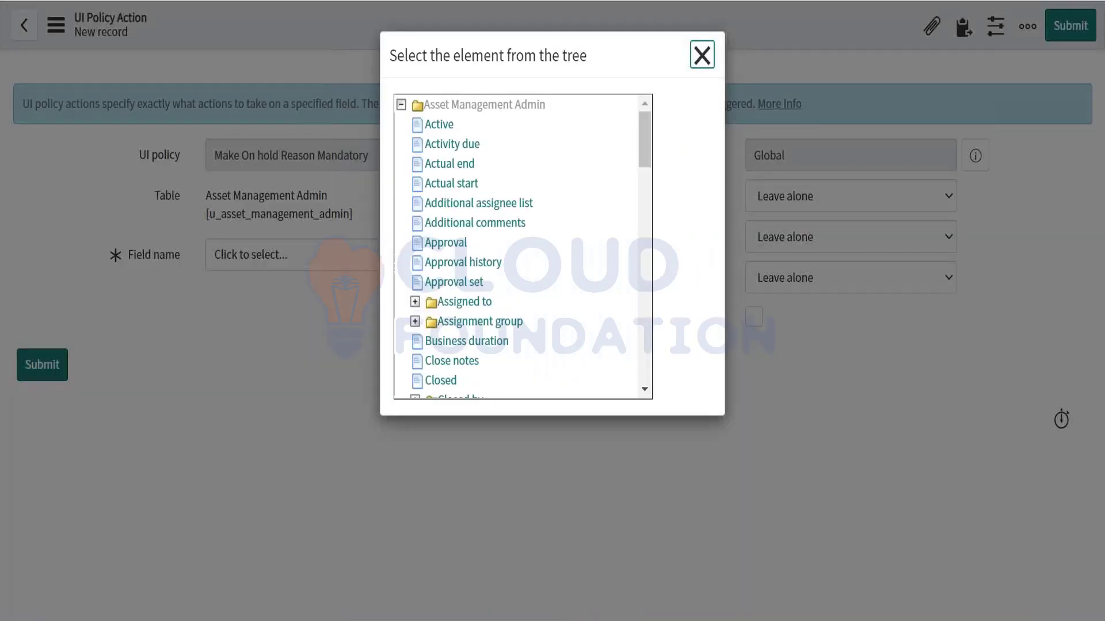
{"action": "scroll", "coordinate": [432, 318], "scroll_direction": "down", "scroll_amount": 6}
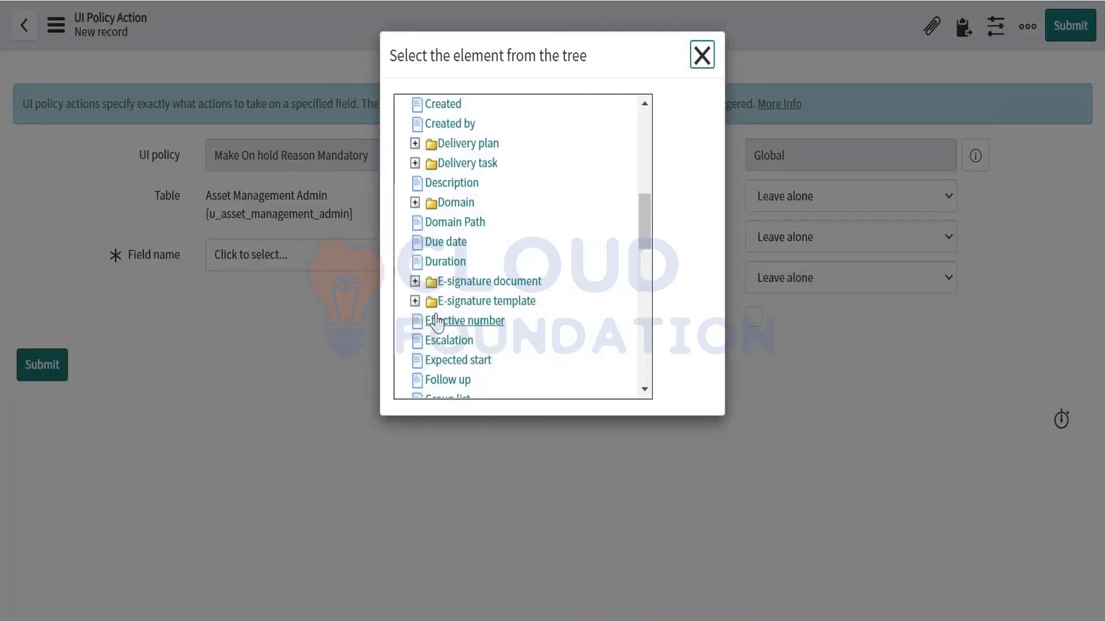
{"action": "left_click", "coordinate": [437, 321]}
{"action": "left_click", "coordinate": [320, 262]}
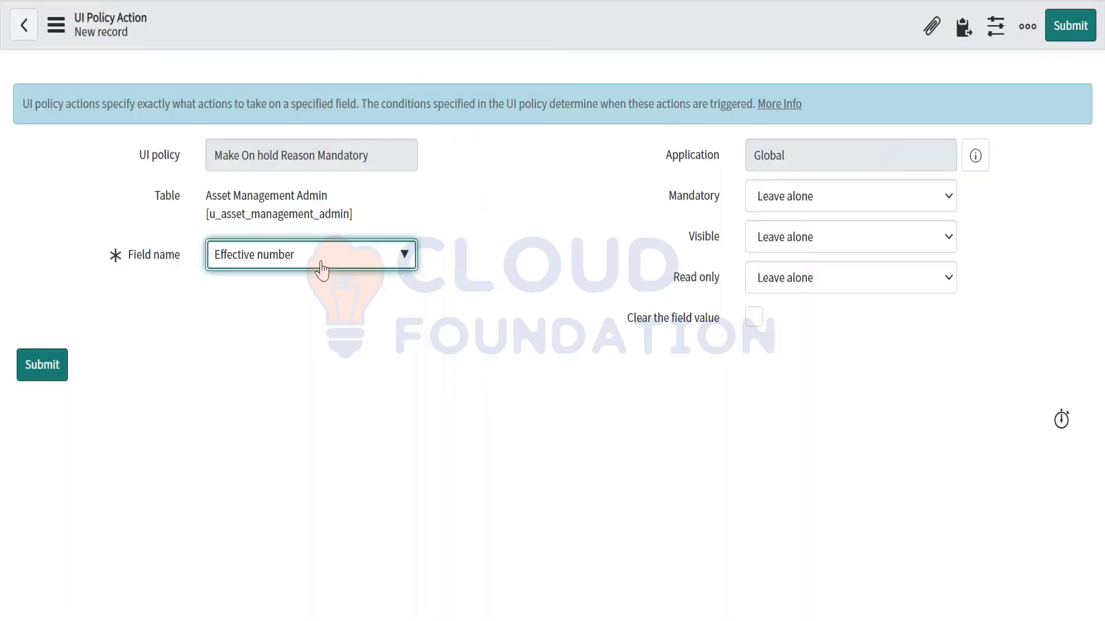
{"action": "scroll", "coordinate": [493, 338], "scroll_direction": "down", "scroll_amount": 15}
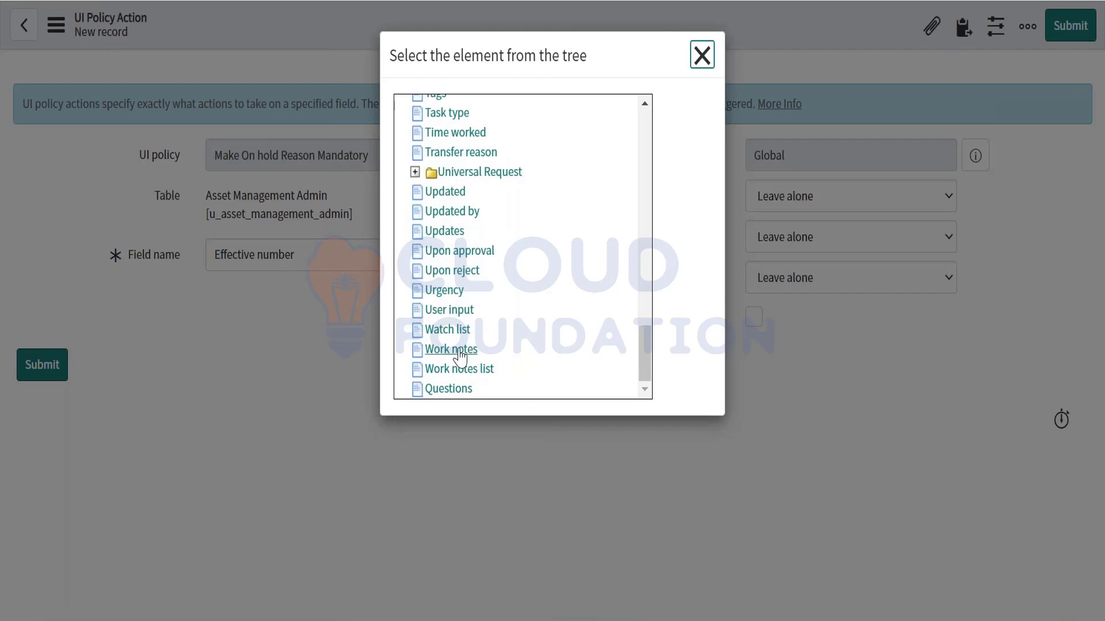
{"action": "left_click", "coordinate": [458, 351]}
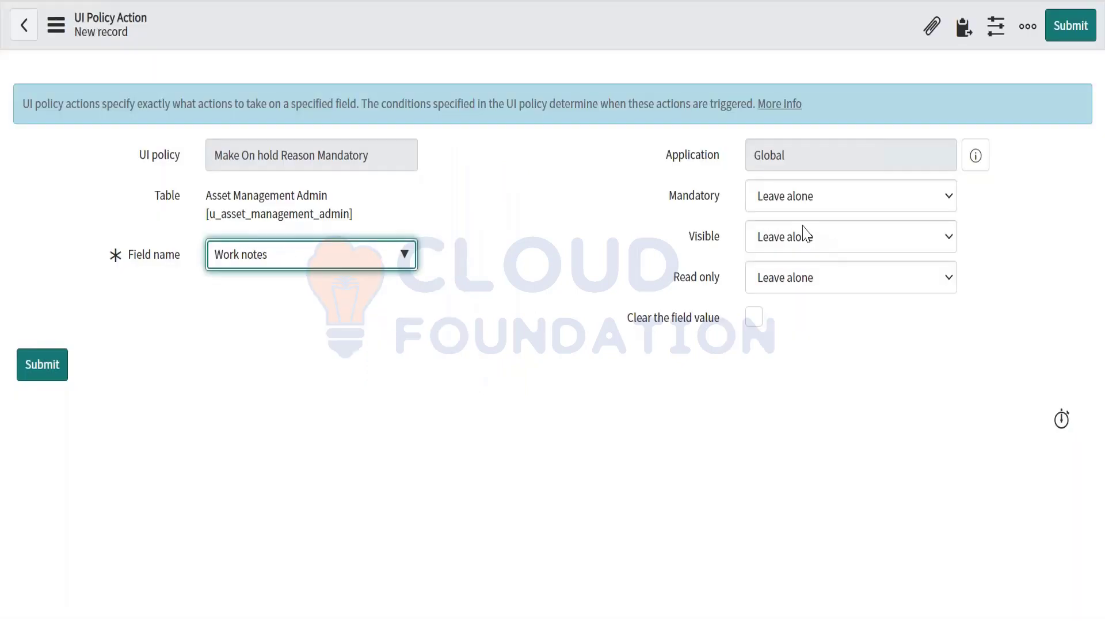
Set Mandatory to True for the Work notes UI Policy Action and save it
{"action": "left_click", "coordinate": [794, 242]}
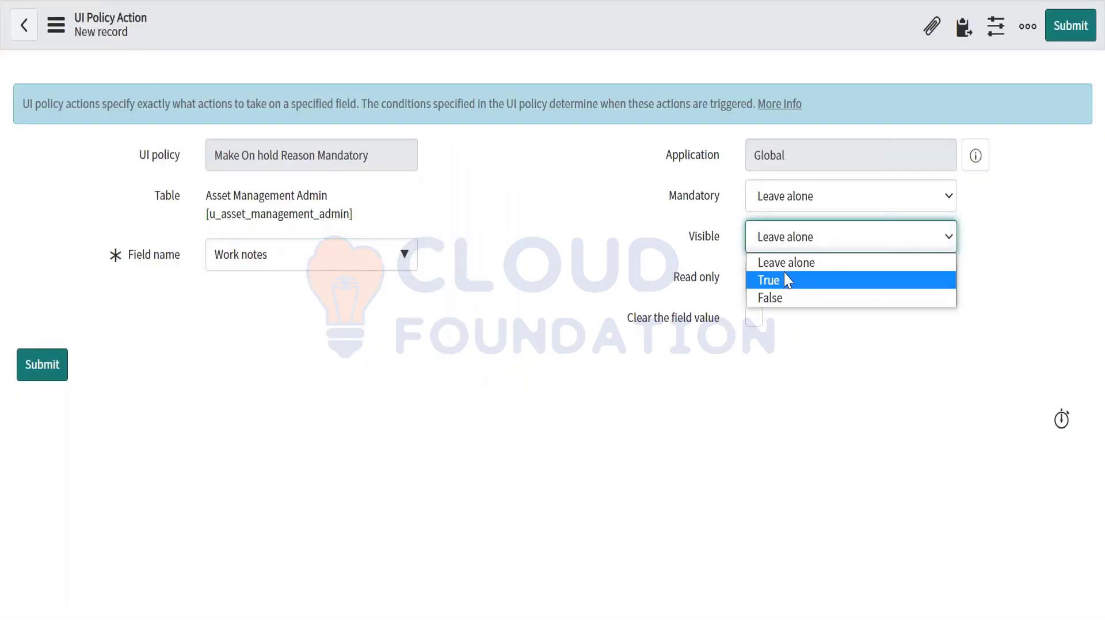
{"action": "left_click", "coordinate": [783, 197]}
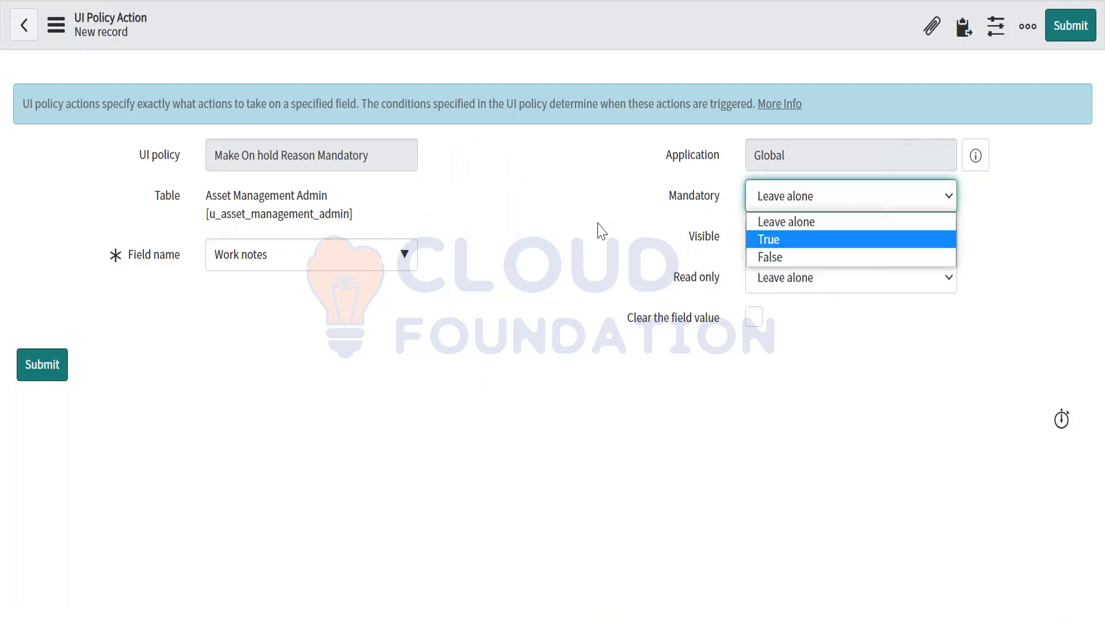
{"action": "key", "text": "Tab"}
{"action": "left_click", "coordinate": [769, 208]}
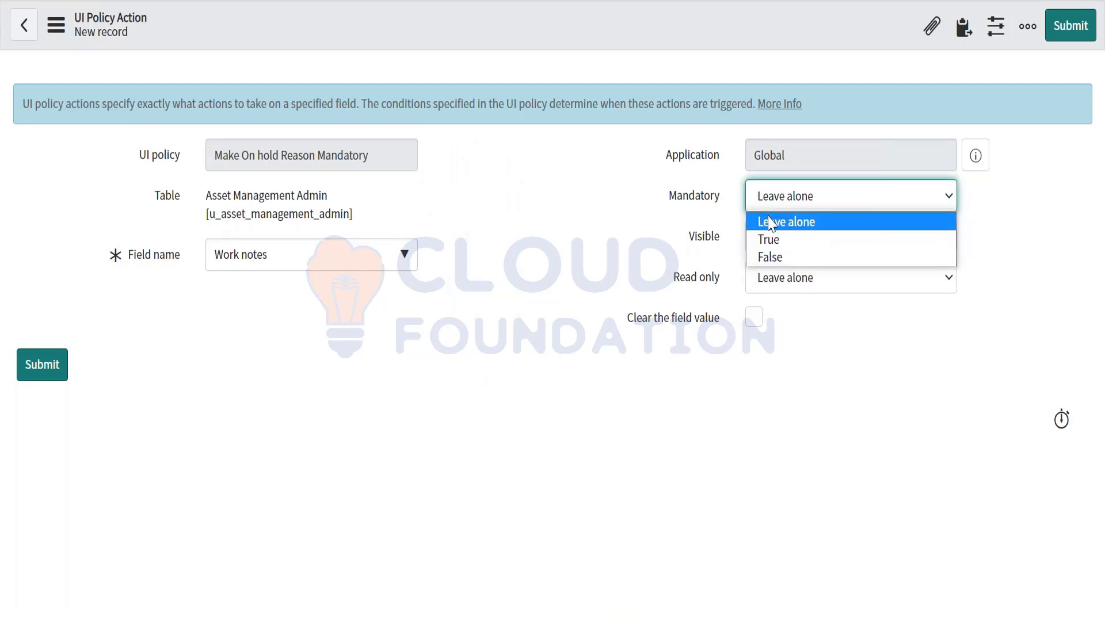
{"action": "left_click", "coordinate": [769, 239]}
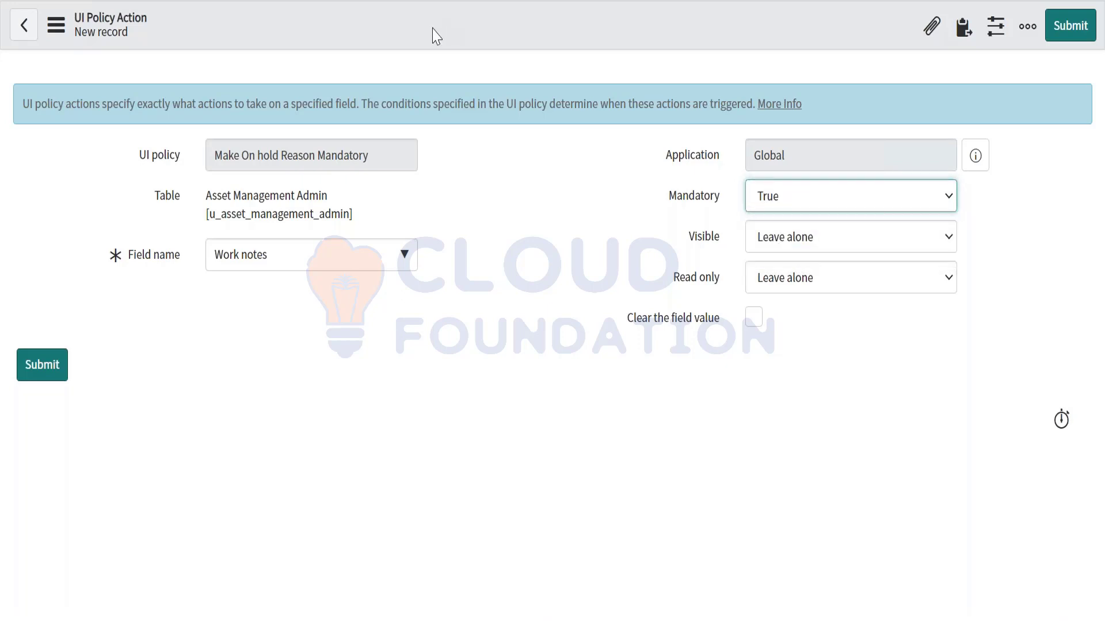
{"action": "right_click", "coordinate": [433, 29]}
{"action": "left_click", "coordinate": [455, 44]}
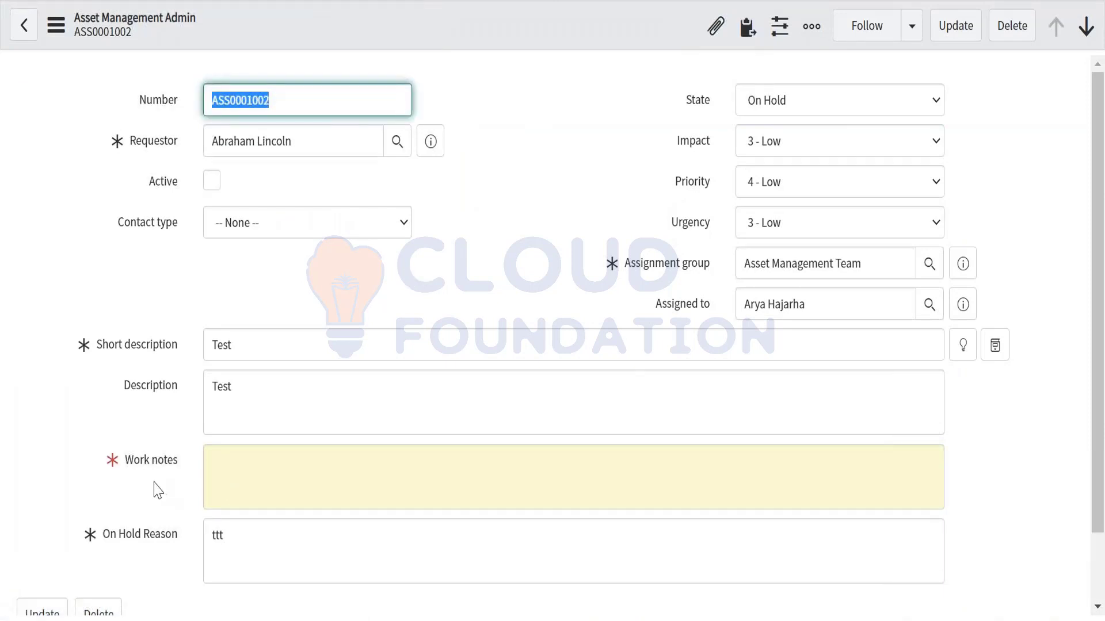
Set the Asset Management Admin record's State to New and save the record
{"action": "double_click", "coordinate": [129, 461]}
{"action": "left_click", "coordinate": [766, 103]}
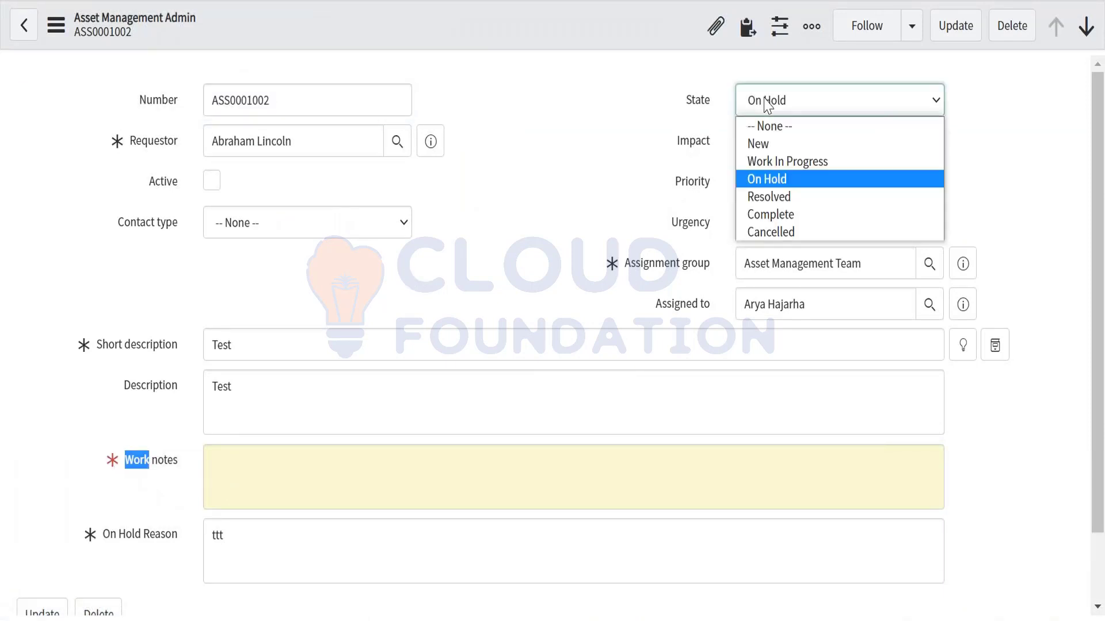
{"action": "left_click", "coordinate": [748, 145]}
{"action": "right_click", "coordinate": [585, 25]}
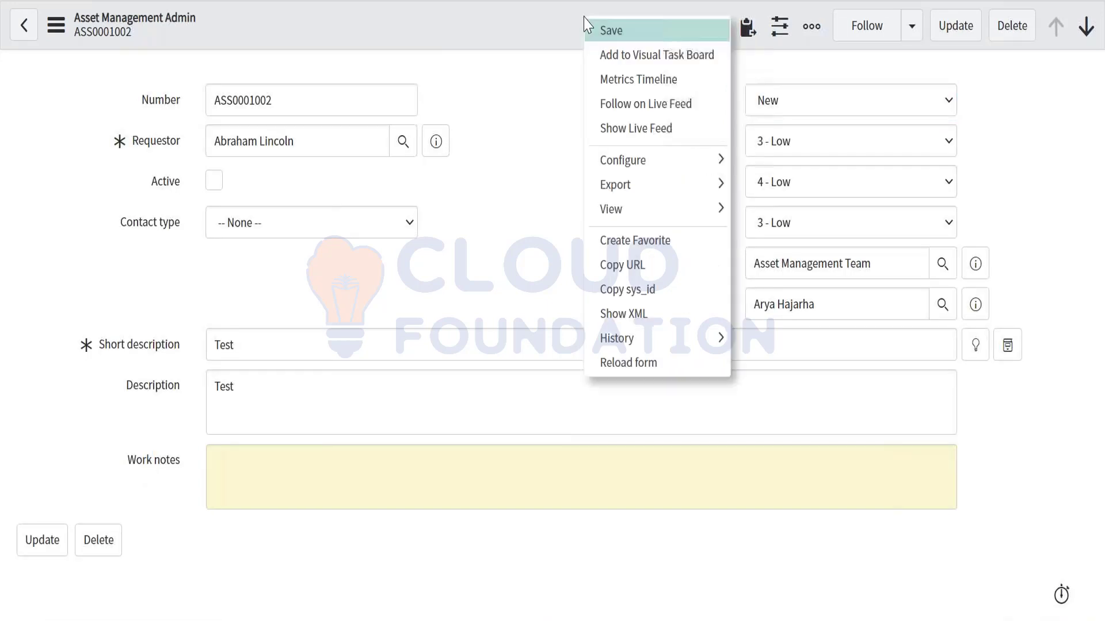
{"action": "left_click", "coordinate": [595, 30]}
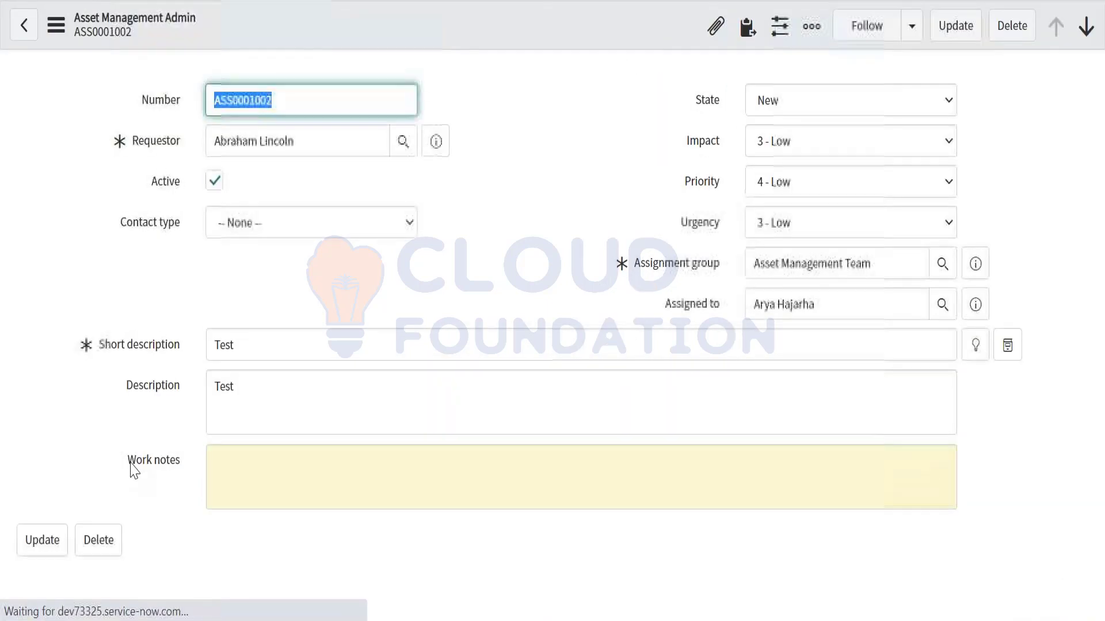
Enter "tyuiosdfghjkl;'" in the record's Work notes and save the record
{"action": "left_click_drag", "start_coordinate": [193, 467], "coordinate": [133, 461]}
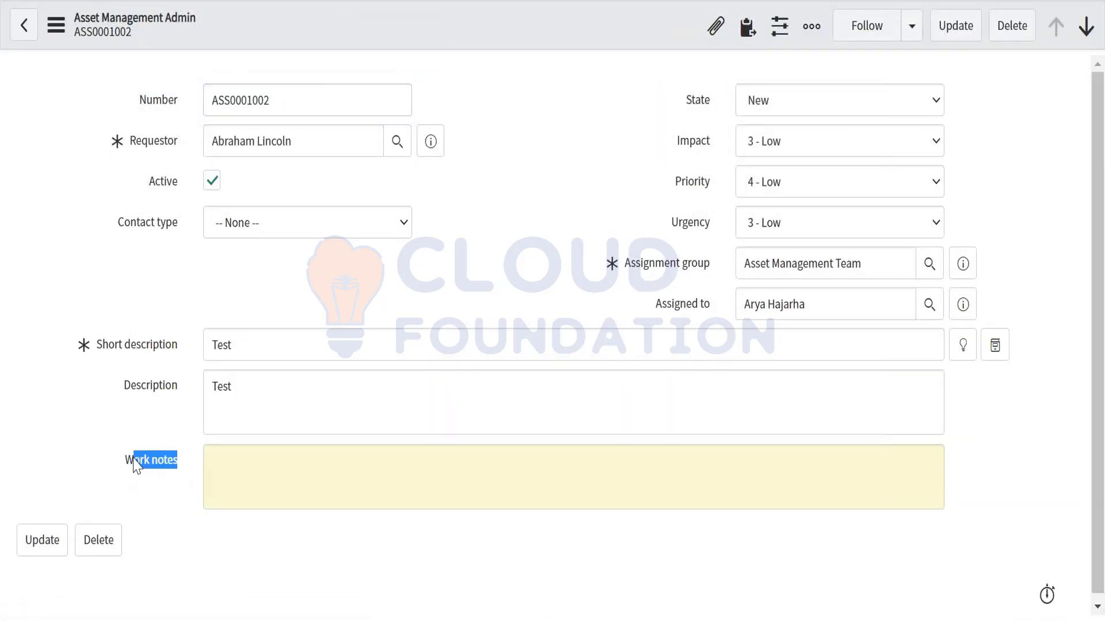
{"action": "left_click", "coordinate": [265, 473]}
{"action": "type", "text": "tyuiosdfghjkl;'"}
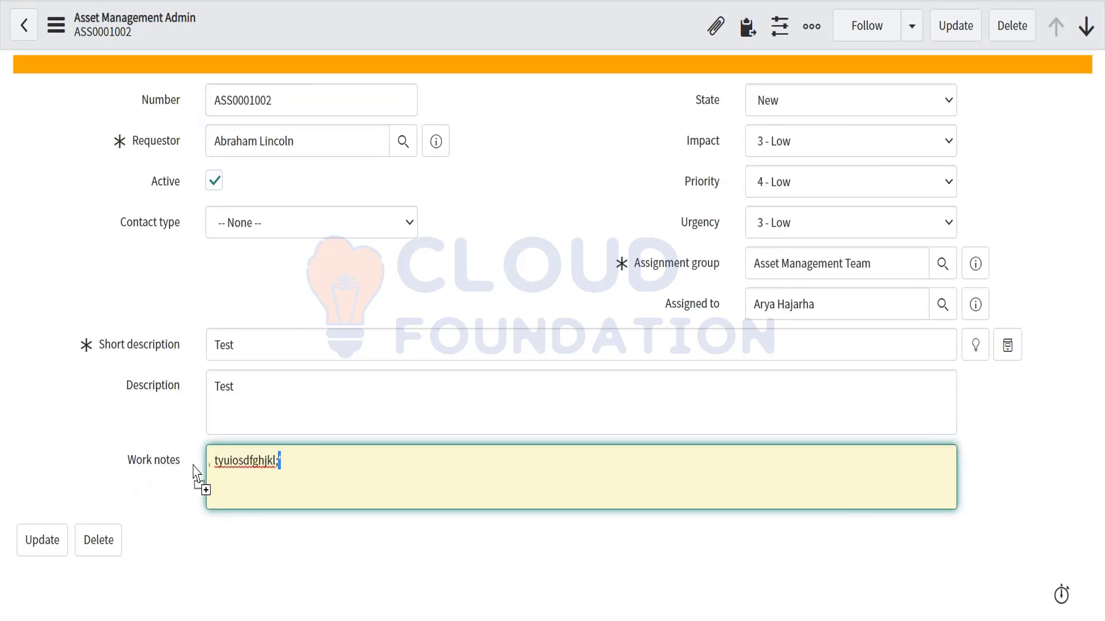
{"action": "right_click", "coordinate": [440, 39]}
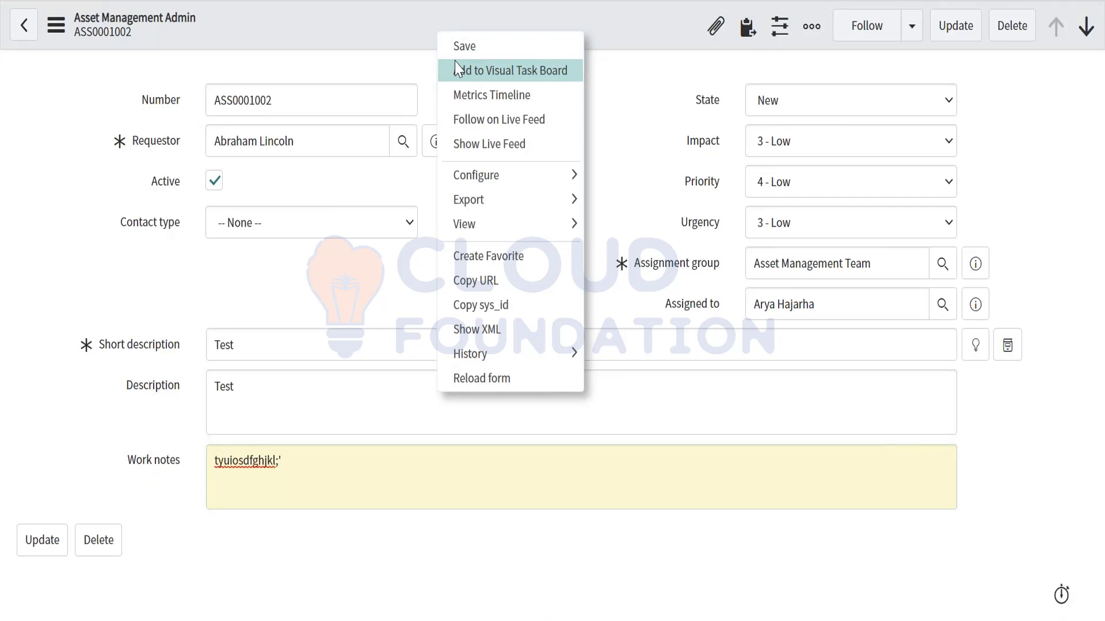
{"action": "left_click", "coordinate": [457, 56]}
{"action": "right_click", "coordinate": [451, 44]}
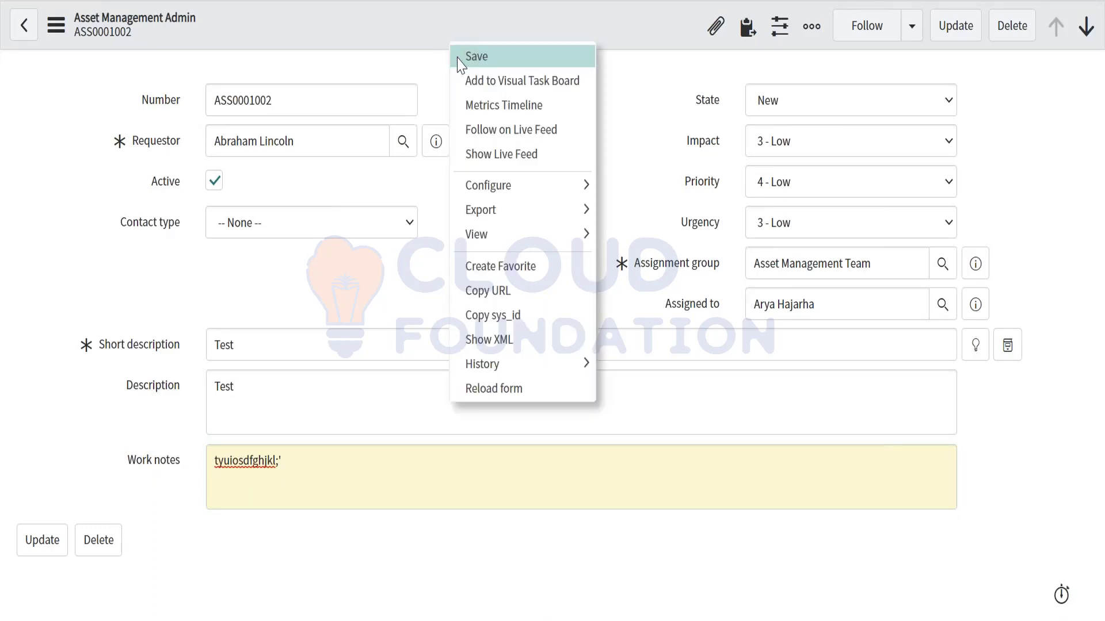
{"action": "left_click", "coordinate": [458, 60]}
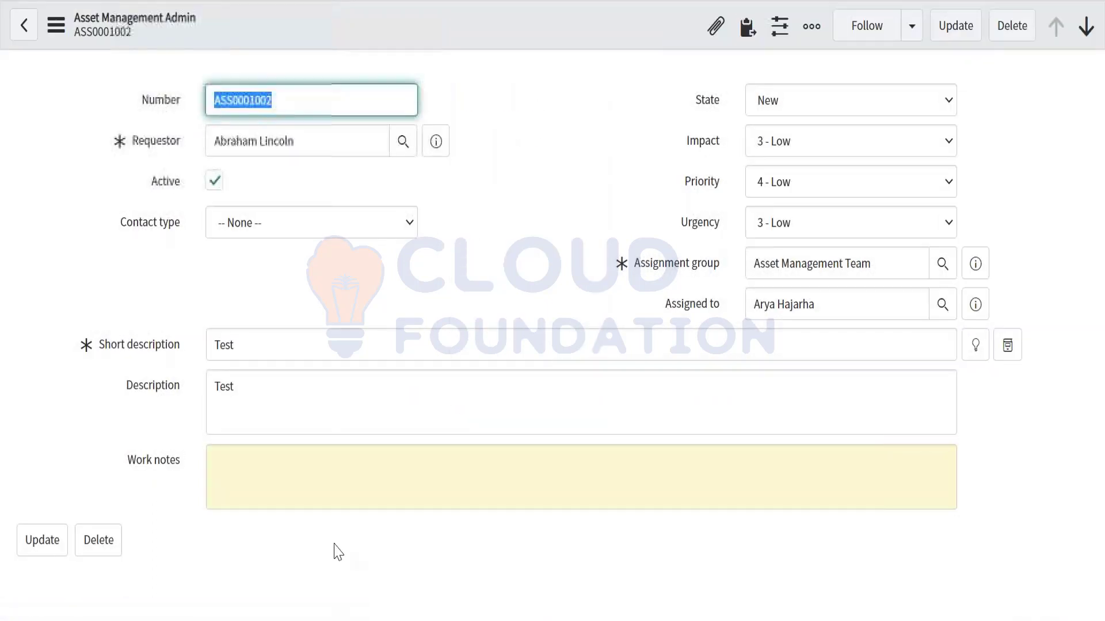
Examine the saved record's Work notes, Short description, State and Requestor fields
{"action": "left_click", "coordinate": [274, 469]}
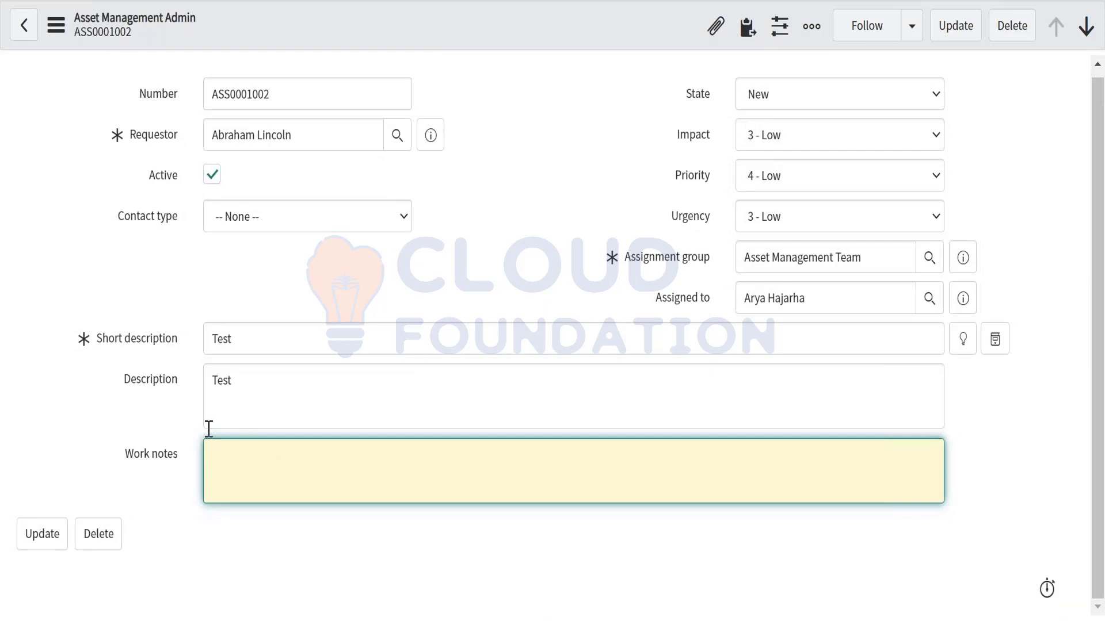
{"action": "double_click", "coordinate": [218, 343]}
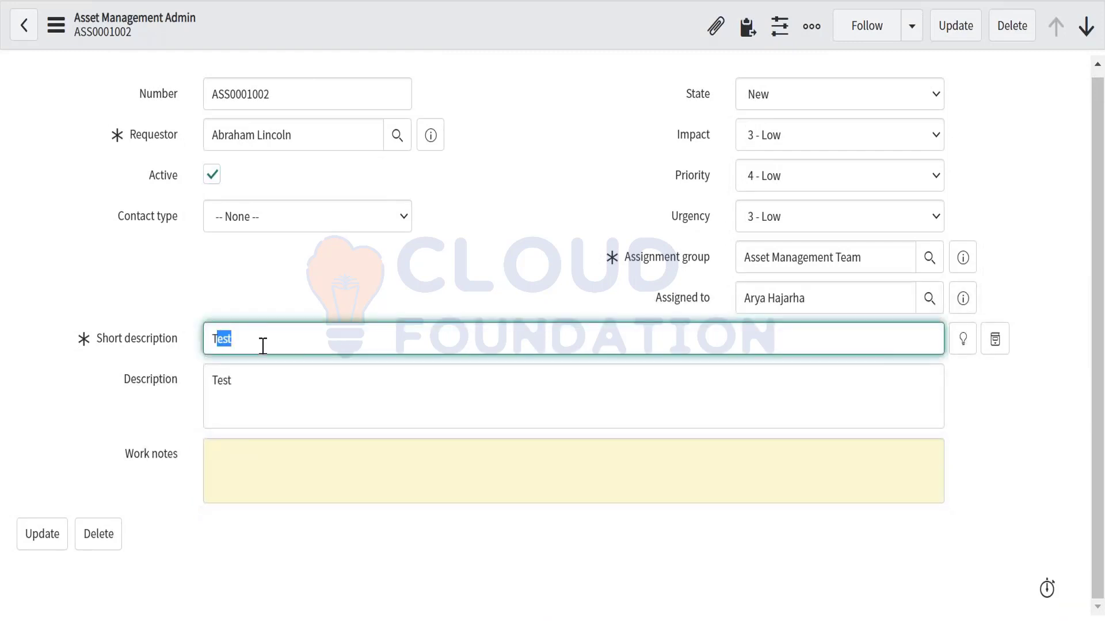
{"action": "left_click", "coordinate": [793, 95]}
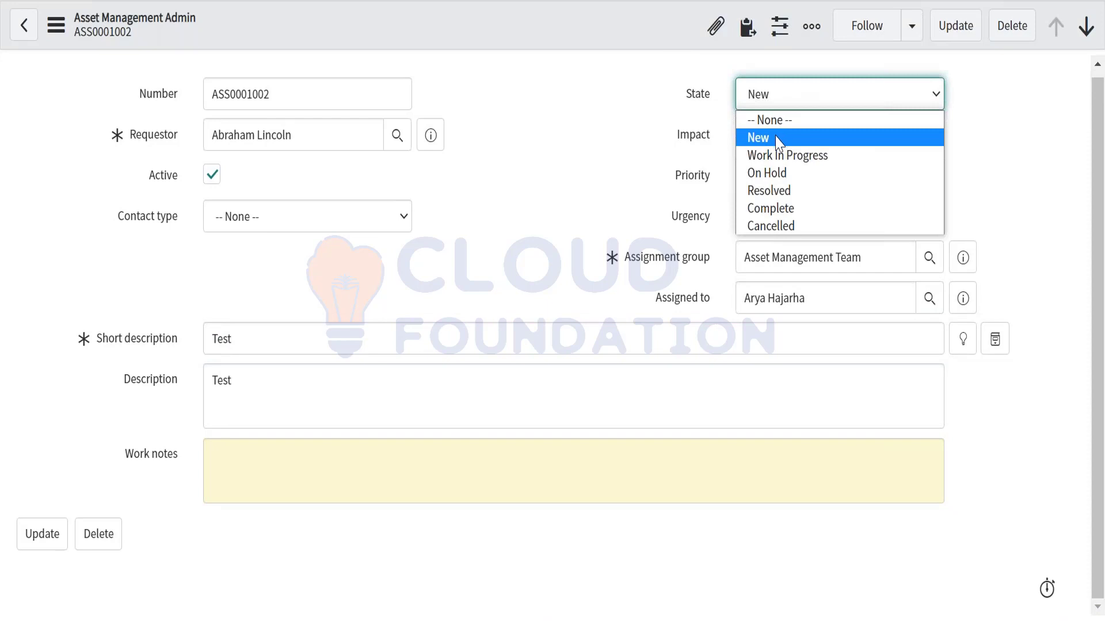
{"action": "left_click", "coordinate": [783, 140]}
{"action": "left_click", "coordinate": [759, 138]}
{"action": "left_click", "coordinate": [212, 129]}
{"action": "left_click_drag", "start_coordinate": [212, 129], "coordinate": [341, 161]}
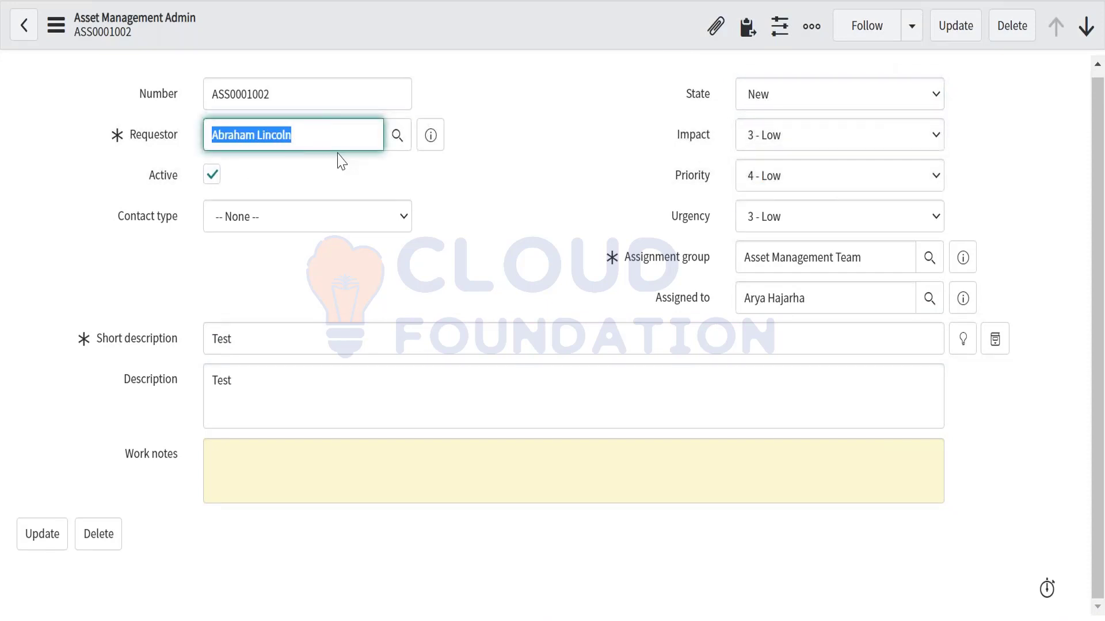
{"action": "left_click", "coordinate": [219, 463]}
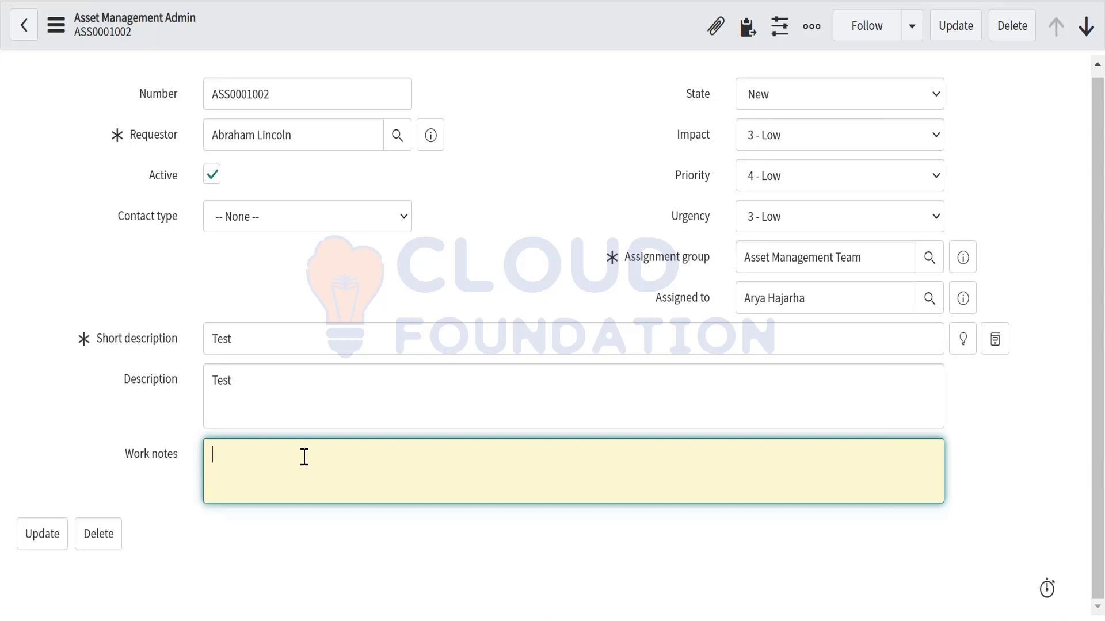
Open the Form Layout configuration of the Asset Management Admin form
{"action": "left_click", "coordinate": [53, 30]}
{"action": "mouse_move", "coordinate": [136, 169]}
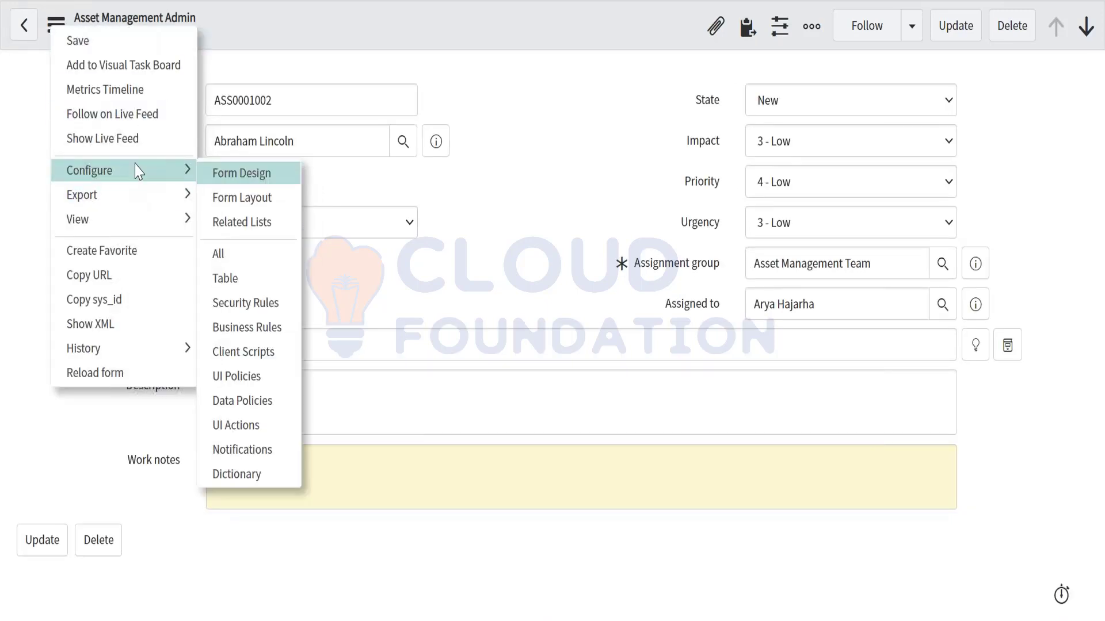
{"action": "left_click", "coordinate": [238, 198]}
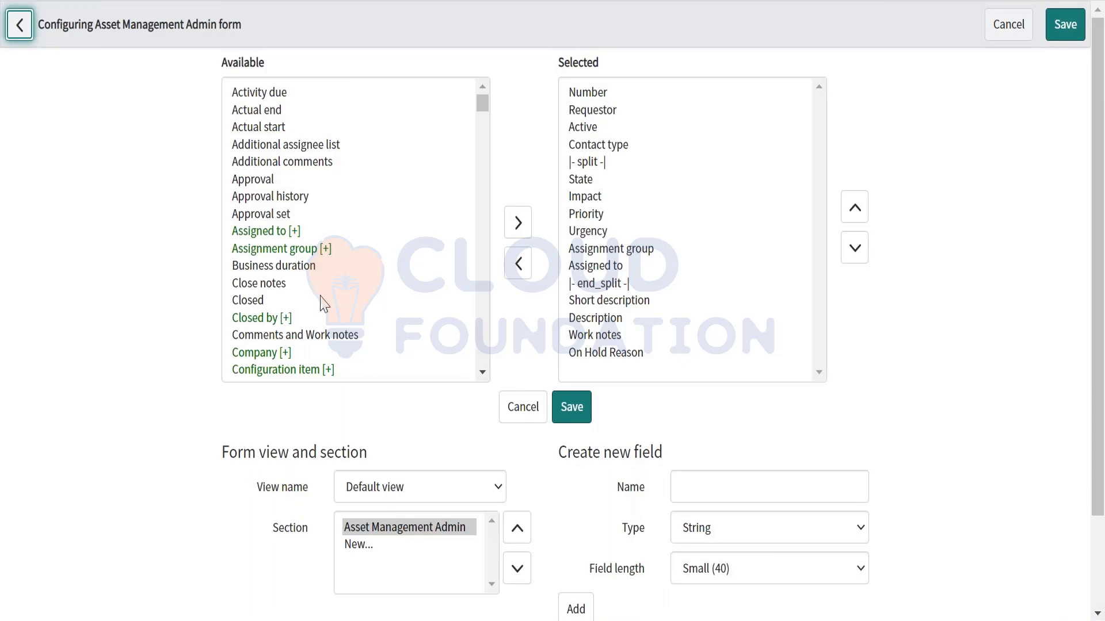
Look through the whole list of available fields for one that displays the record's activities
{"action": "scroll", "coordinate": [326, 303], "scroll_direction": "down", "scroll_amount": 5}
{"action": "scroll", "coordinate": [325, 304], "scroll_direction": "up", "scroll_amount": 5}
{"action": "scroll", "coordinate": [283, 289], "scroll_direction": "down", "scroll_amount": 10}
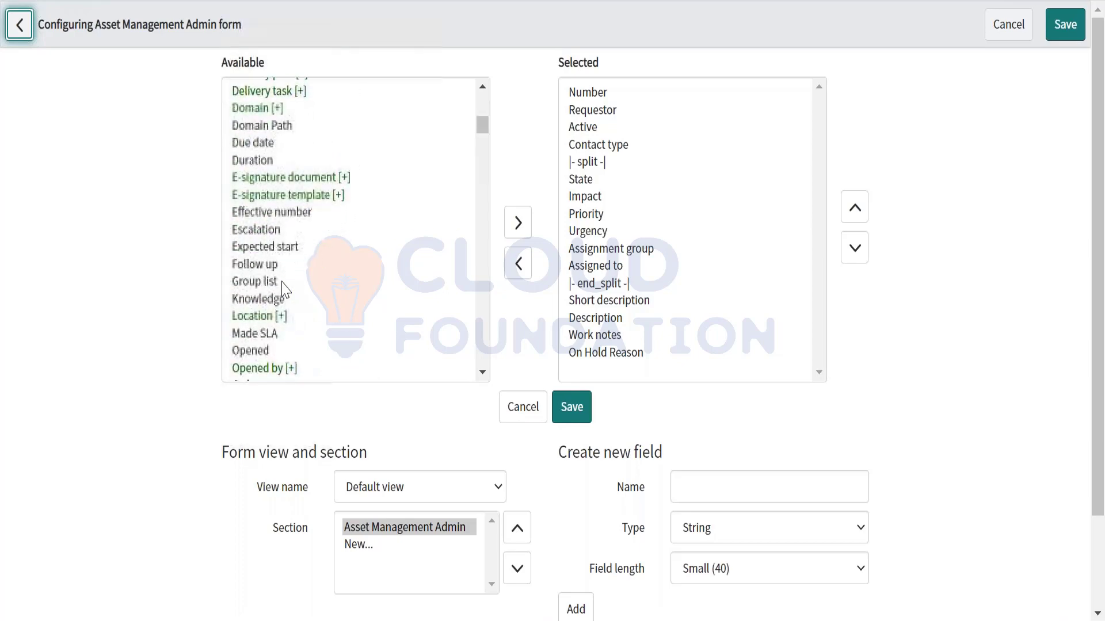
{"action": "scroll", "coordinate": [283, 289], "scroll_direction": "down", "scroll_amount": 8}
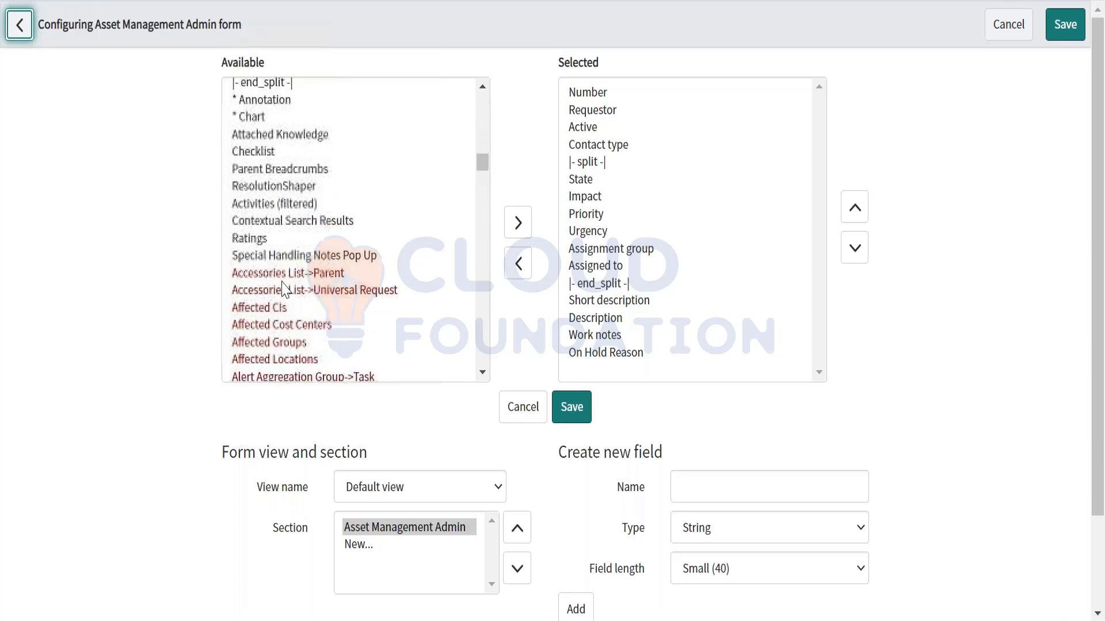
{"action": "scroll", "coordinate": [284, 289], "scroll_direction": "down", "scroll_amount": 10}
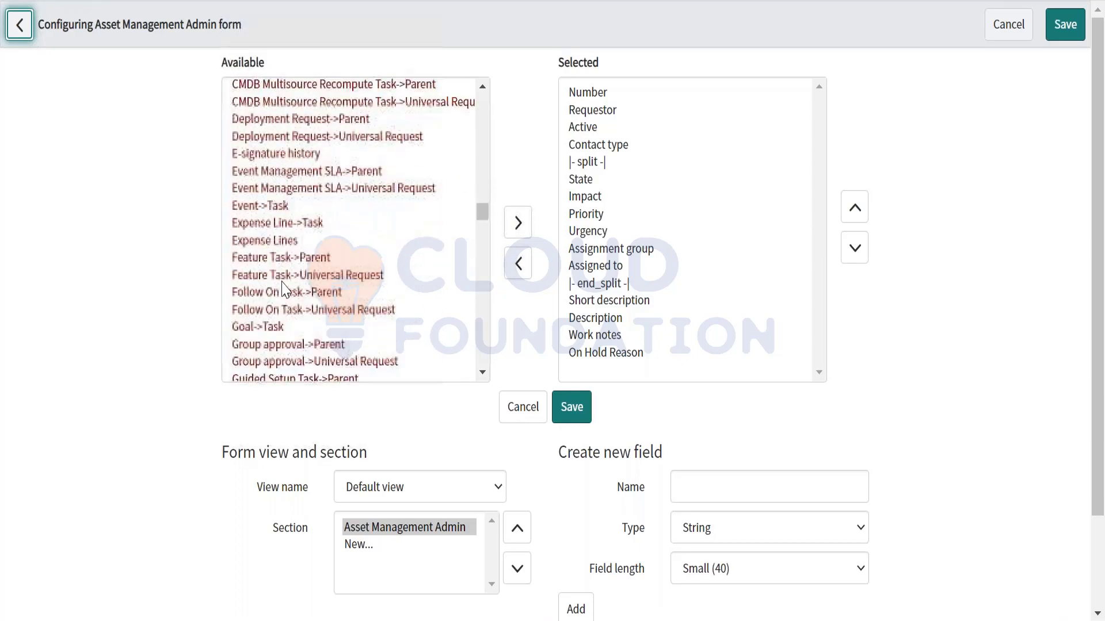
{"action": "scroll", "coordinate": [283, 286], "scroll_direction": "down", "scroll_amount": 3}
{"action": "left_click", "coordinate": [282, 286]}
{"action": "key", "text": "Home"}
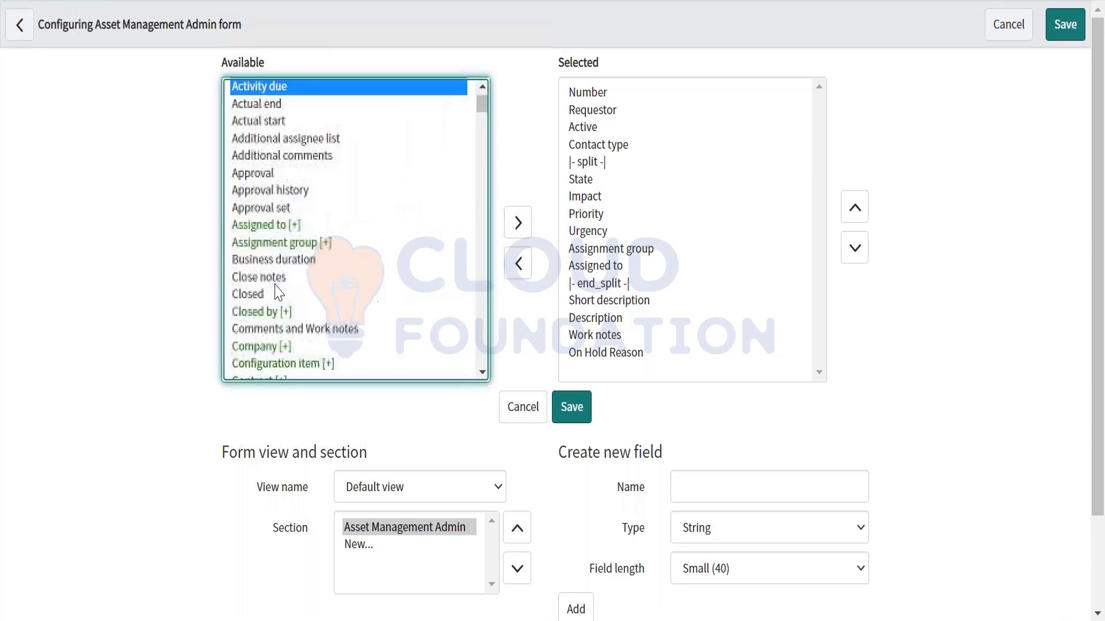
{"action": "scroll", "coordinate": [278, 292], "scroll_direction": "down", "scroll_amount": 1}
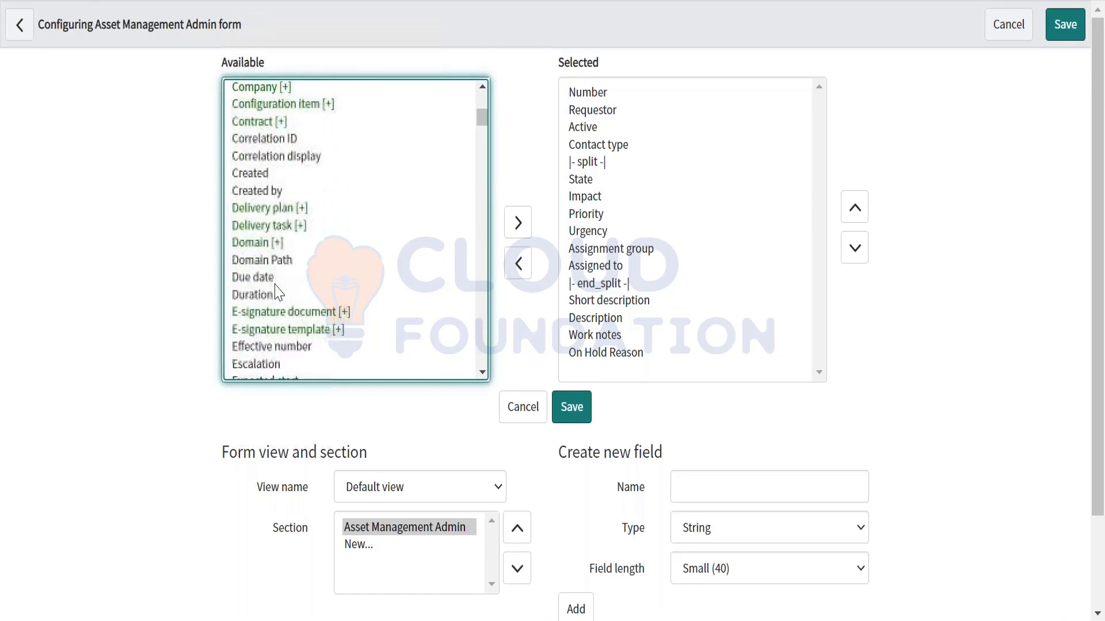
{"action": "scroll", "coordinate": [275, 291], "scroll_direction": "down", "scroll_amount": 4}
{"action": "scroll", "coordinate": [278, 293], "scroll_direction": "down", "scroll_amount": 12}
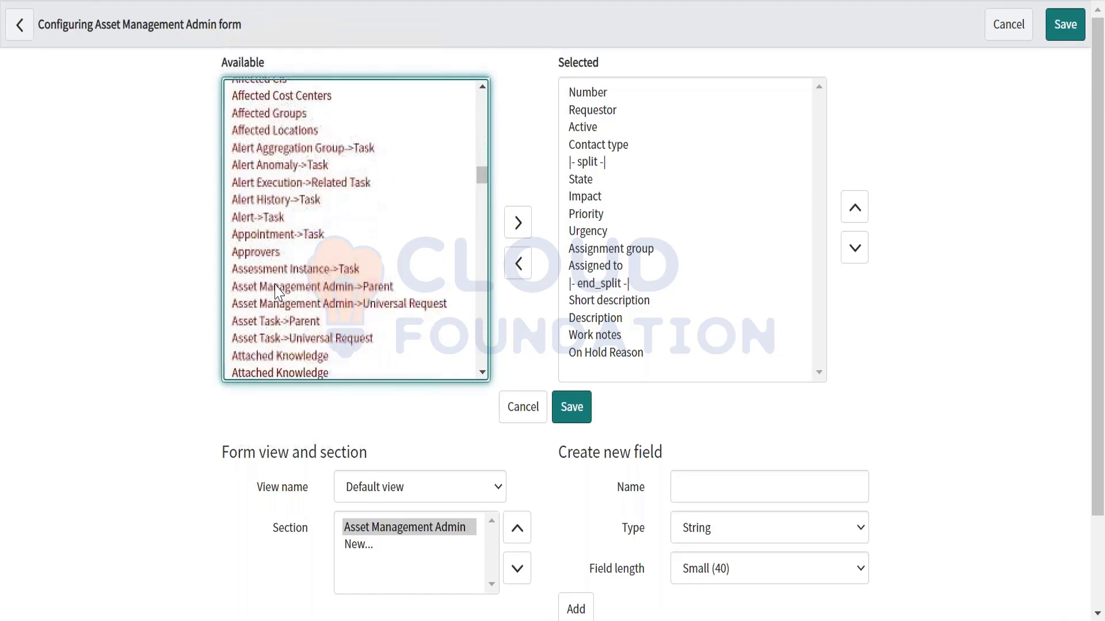
{"action": "scroll", "coordinate": [279, 292], "scroll_direction": "up", "scroll_amount": 7}
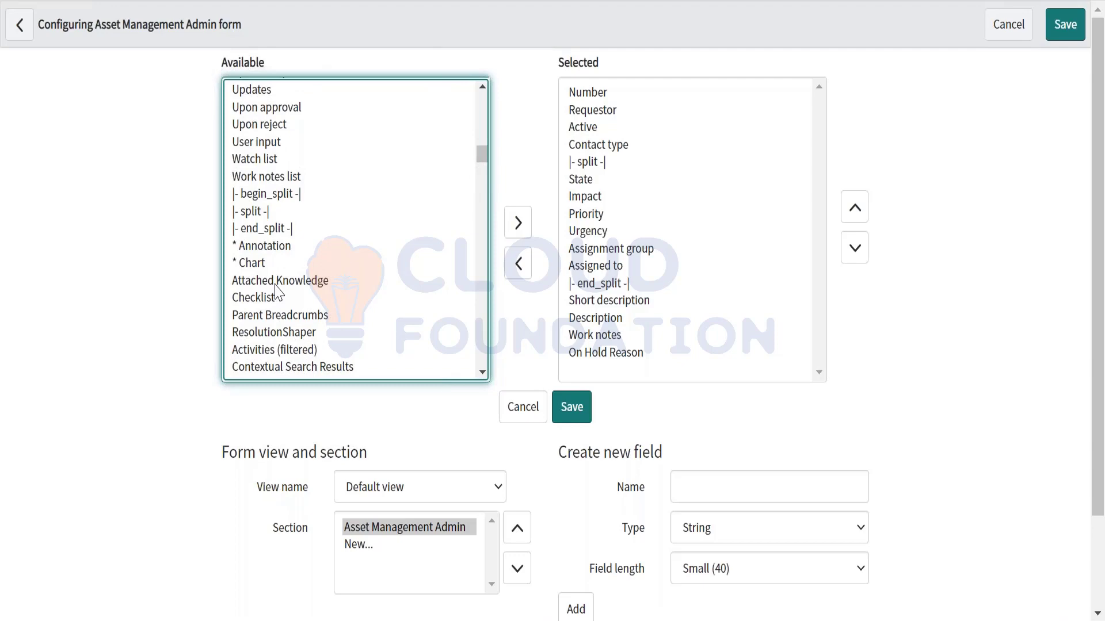
{"action": "scroll", "coordinate": [277, 291], "scroll_direction": "down", "scroll_amount": 10}
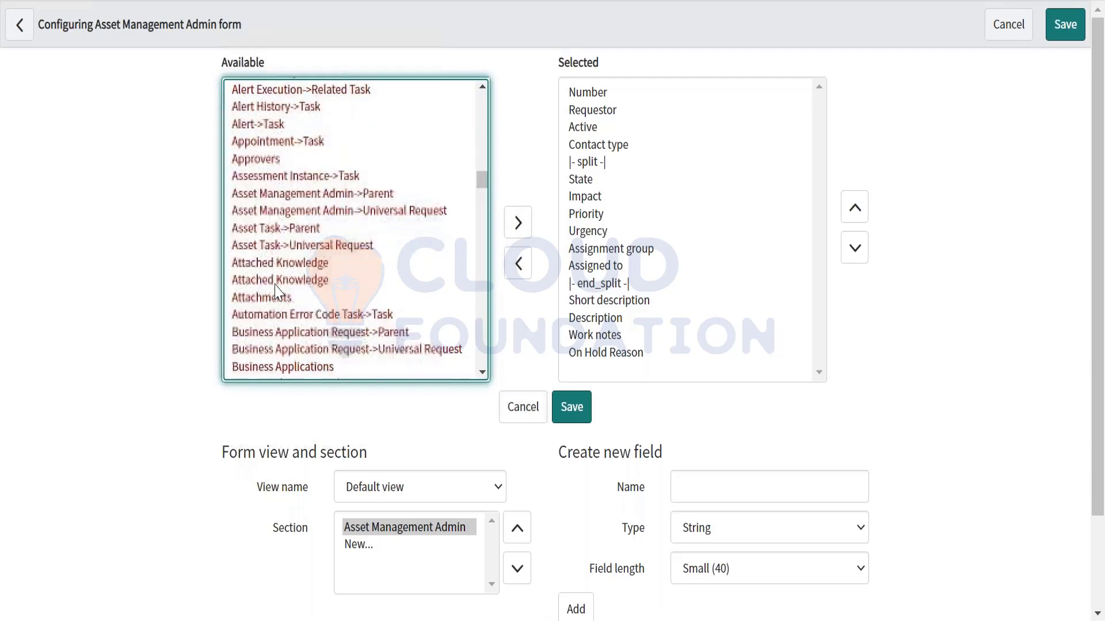
{"action": "scroll", "coordinate": [275, 291], "scroll_direction": "down", "scroll_amount": 20}
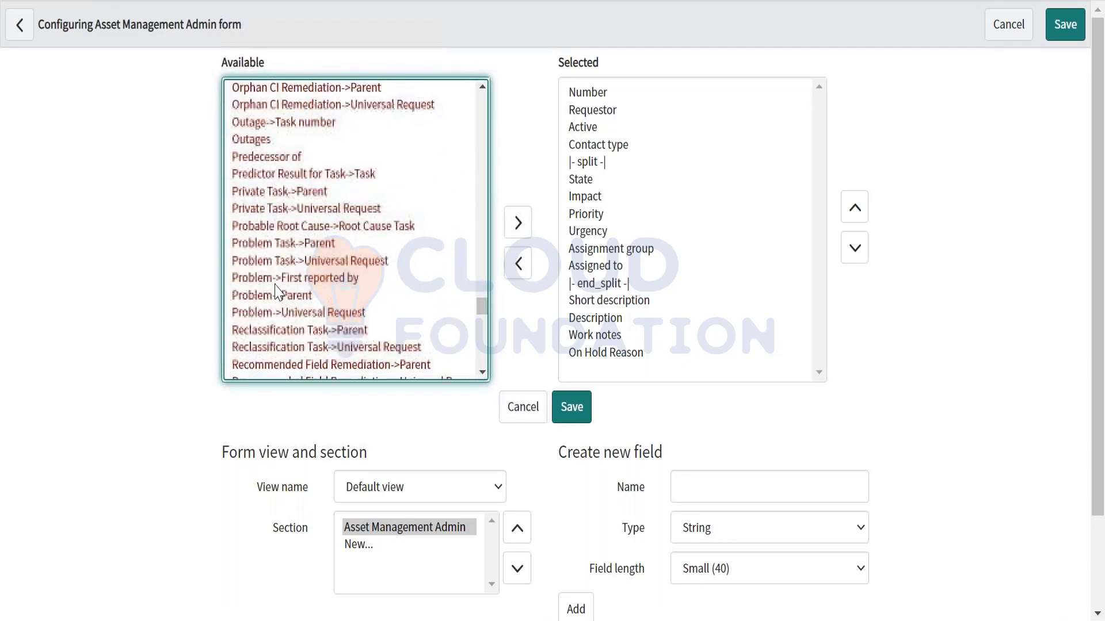
{"action": "scroll", "coordinate": [275, 290], "scroll_direction": "down", "scroll_amount": 20}
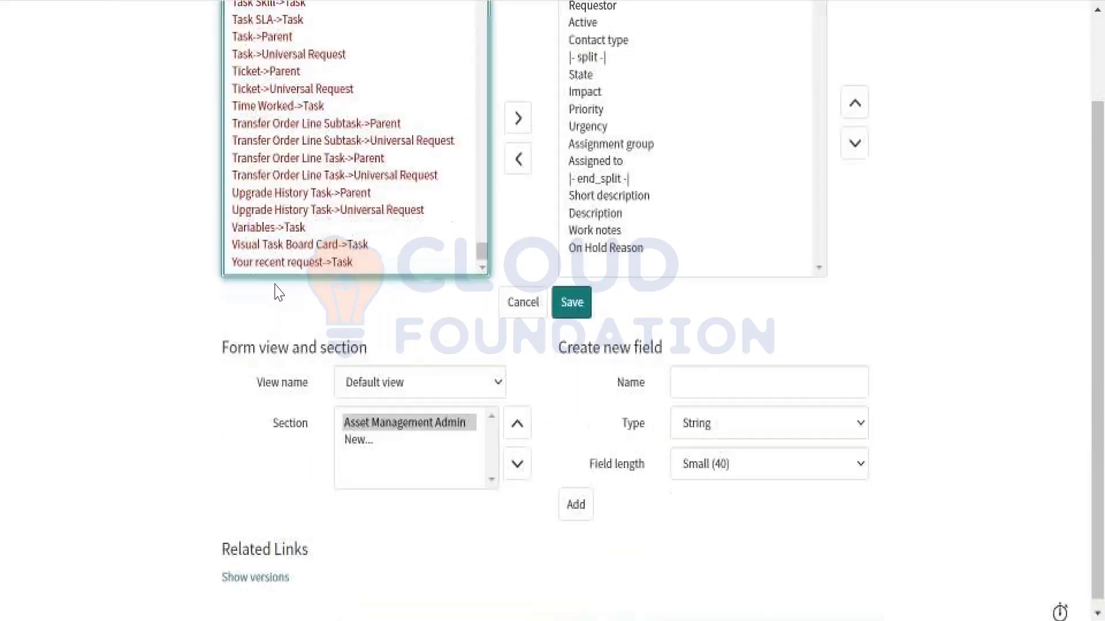
{"action": "scroll", "coordinate": [277, 291], "scroll_direction": "up", "scroll_amount": 15}
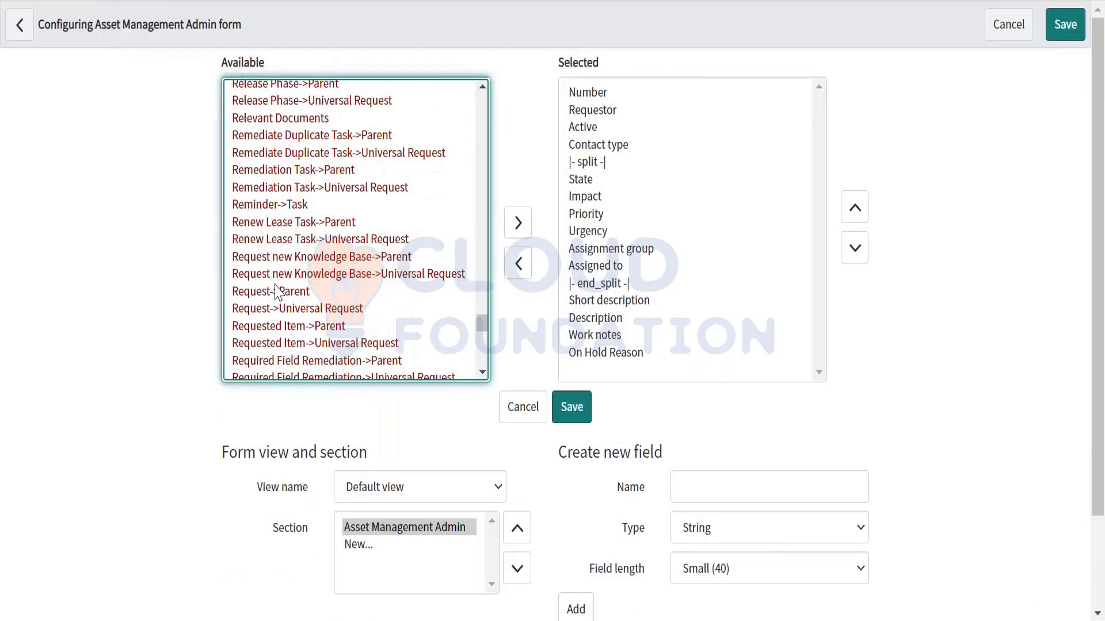
{"action": "scroll", "coordinate": [275, 291], "scroll_direction": "up", "scroll_amount": 15}
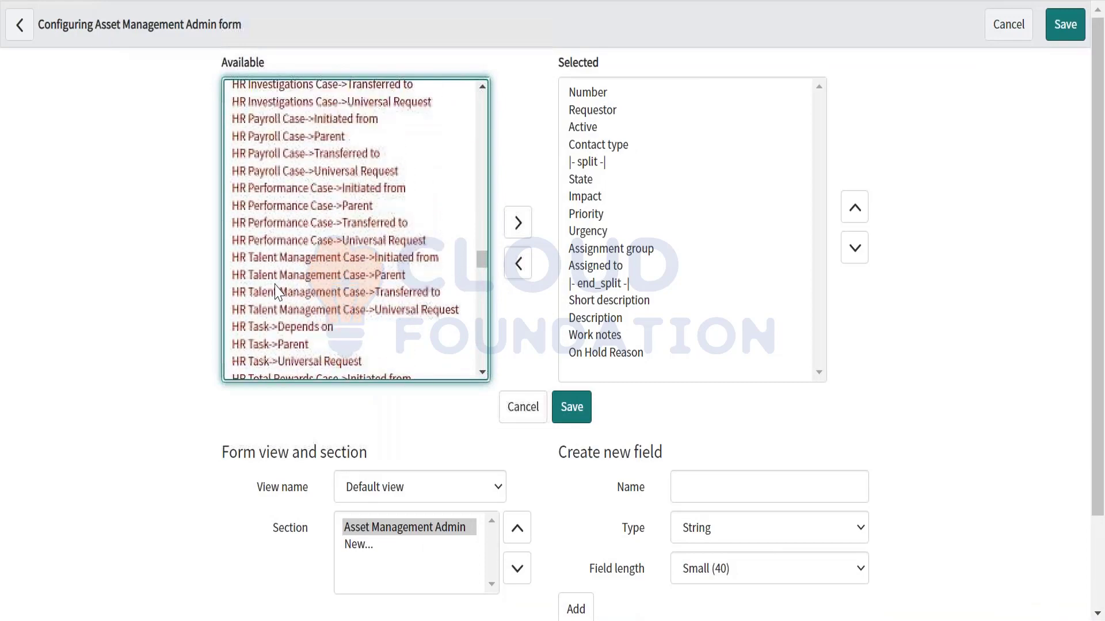
{"action": "scroll", "coordinate": [276, 290], "scroll_direction": "up", "scroll_amount": 10}
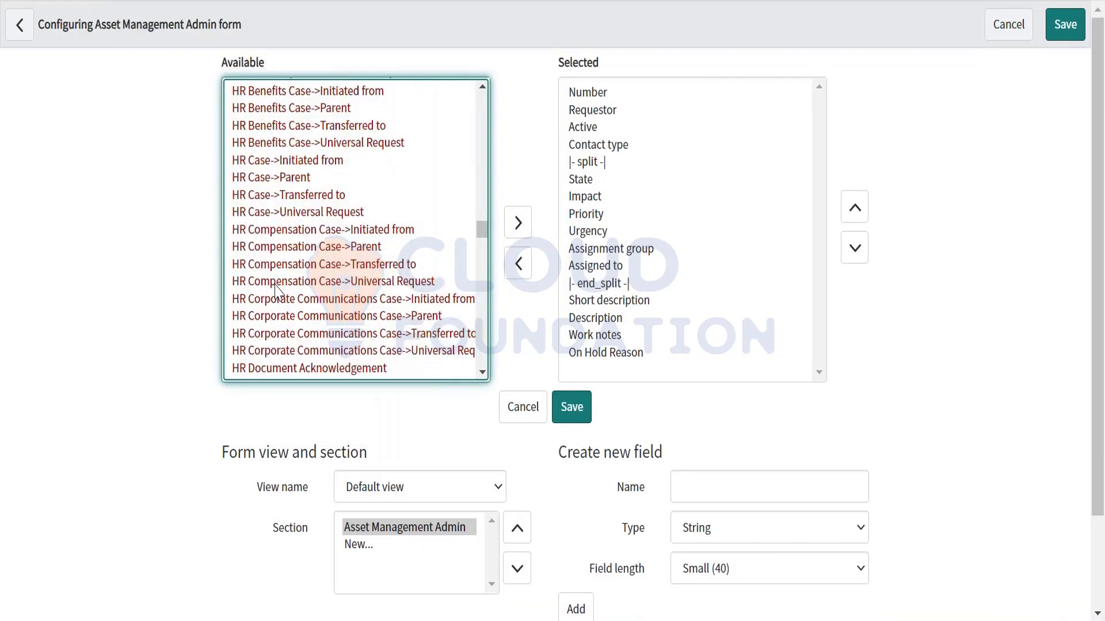
{"action": "scroll", "coordinate": [275, 291], "scroll_direction": "up", "scroll_amount": 15}
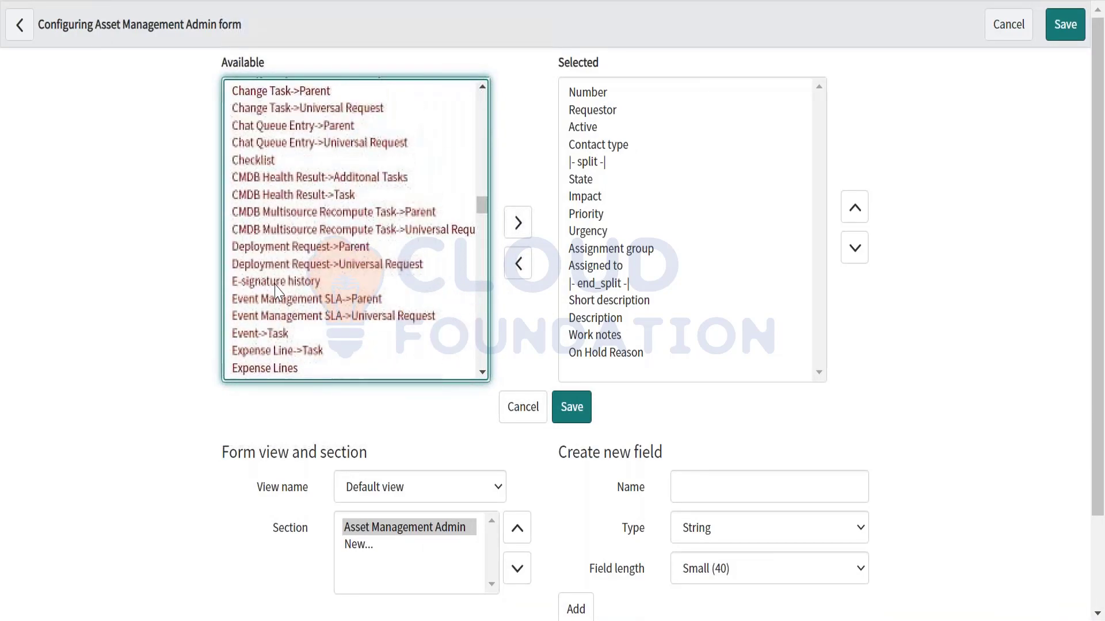
{"action": "scroll", "coordinate": [275, 290], "scroll_direction": "up", "scroll_amount": 10}
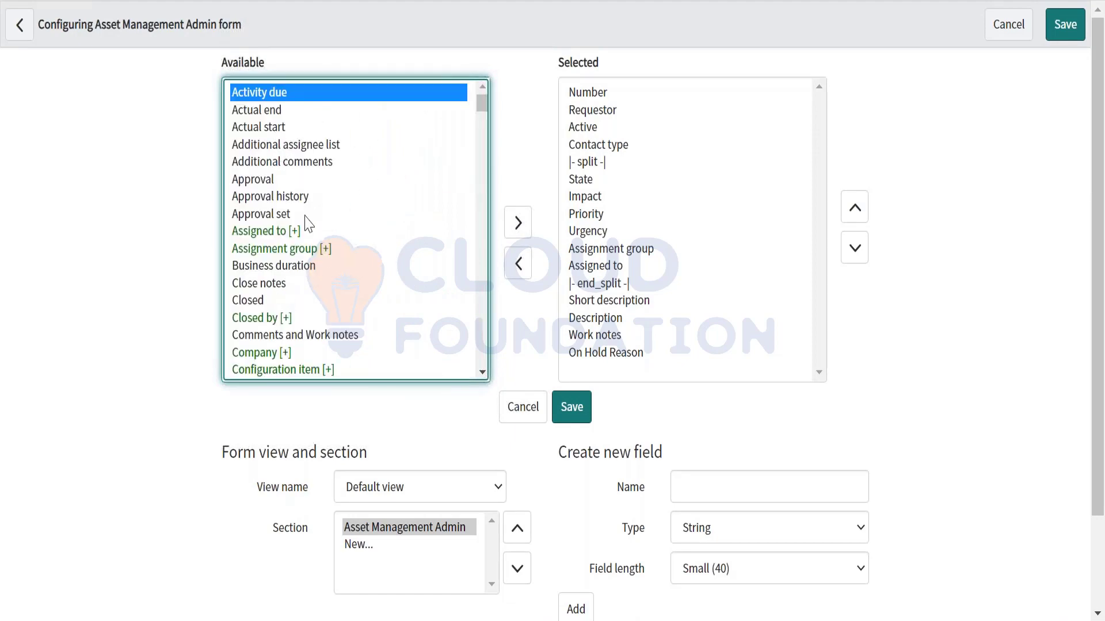
Add Activities (filtered) to the form's selected fields, below On Hold Reason
{"action": "scroll", "coordinate": [326, 316], "scroll_direction": "down", "scroll_amount": 10}
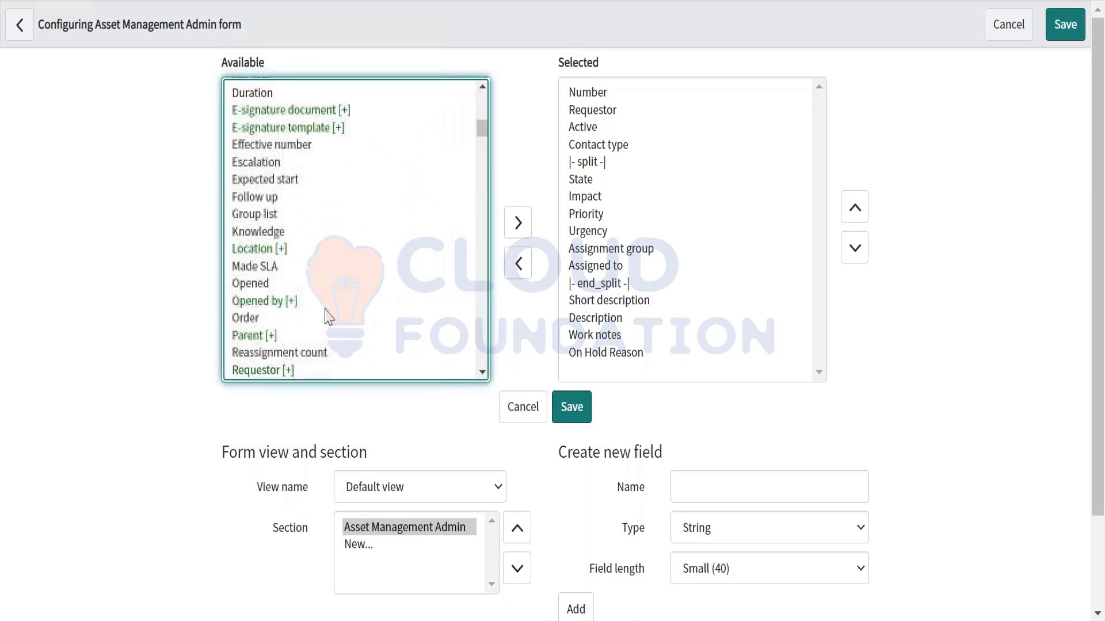
{"action": "scroll", "coordinate": [326, 316], "scroll_direction": "down", "scroll_amount": 4}
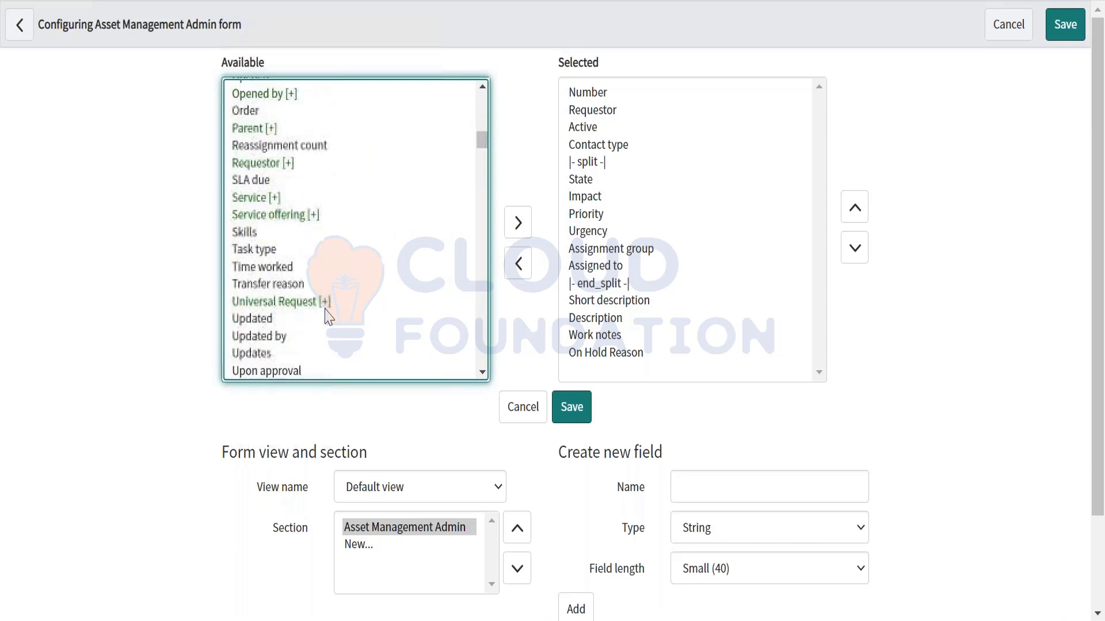
{"action": "scroll", "coordinate": [326, 317], "scroll_direction": "down", "scroll_amount": 5}
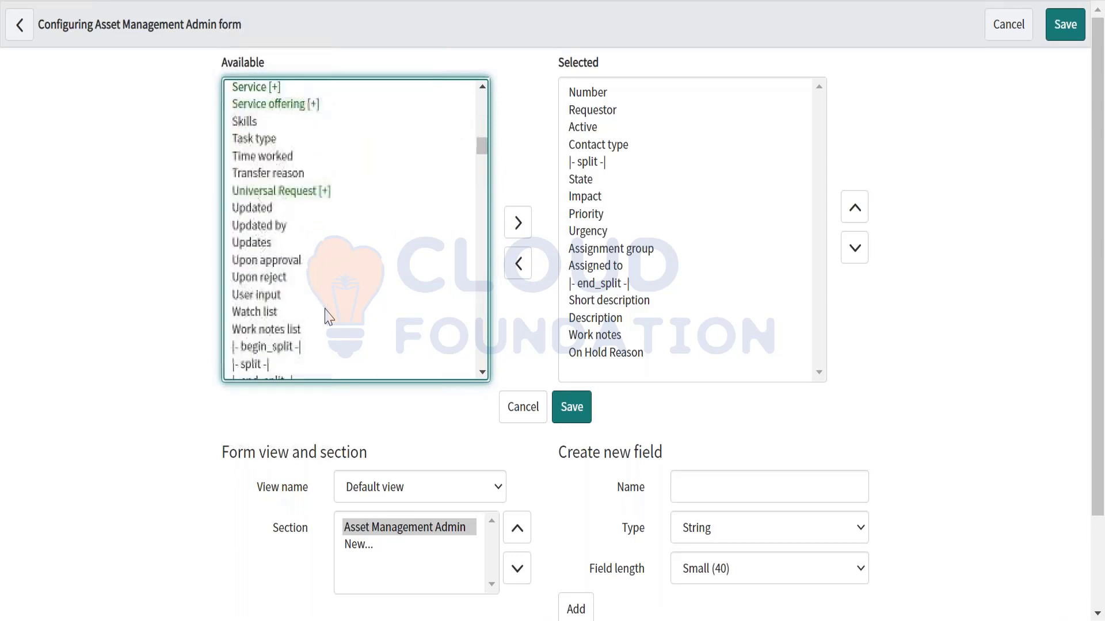
{"action": "scroll", "coordinate": [326, 316], "scroll_direction": "down", "scroll_amount": 3}
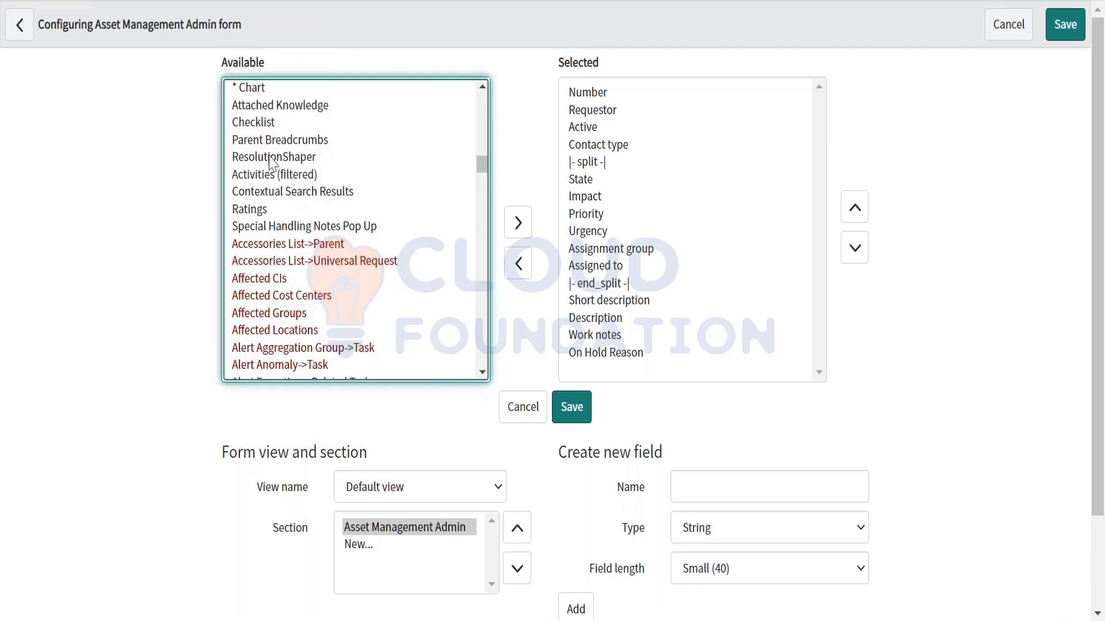
{"action": "left_click", "coordinate": [251, 175]}
{"action": "left_click", "coordinate": [518, 223]}
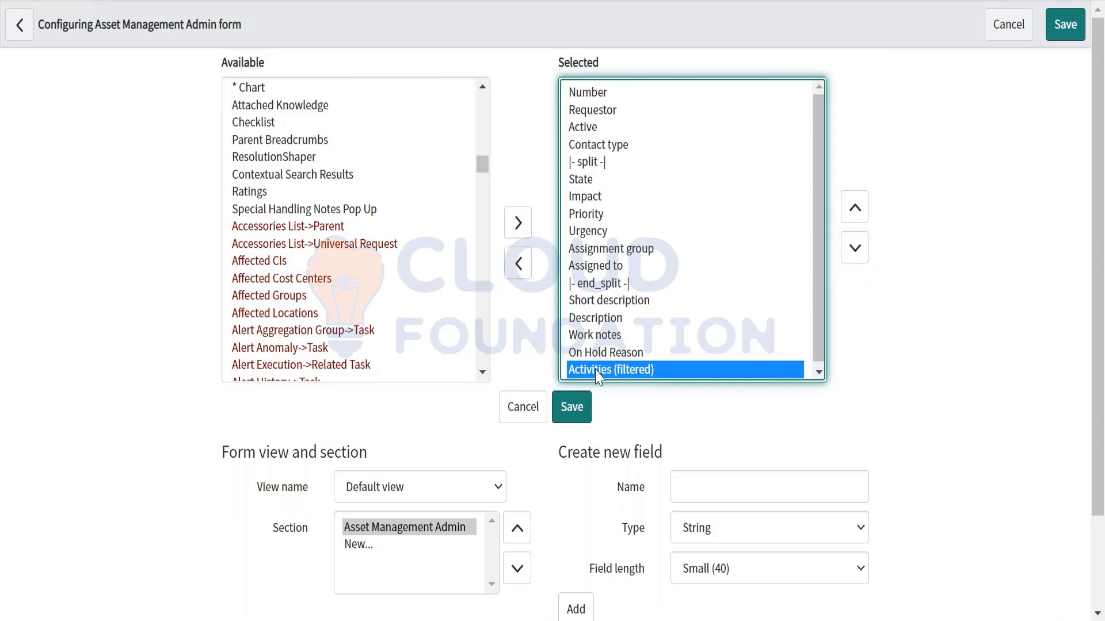
Save the Asset Management Admin form layout and review the work note and field change entries in the record's Activities section
{"action": "left_click", "coordinate": [573, 415]}
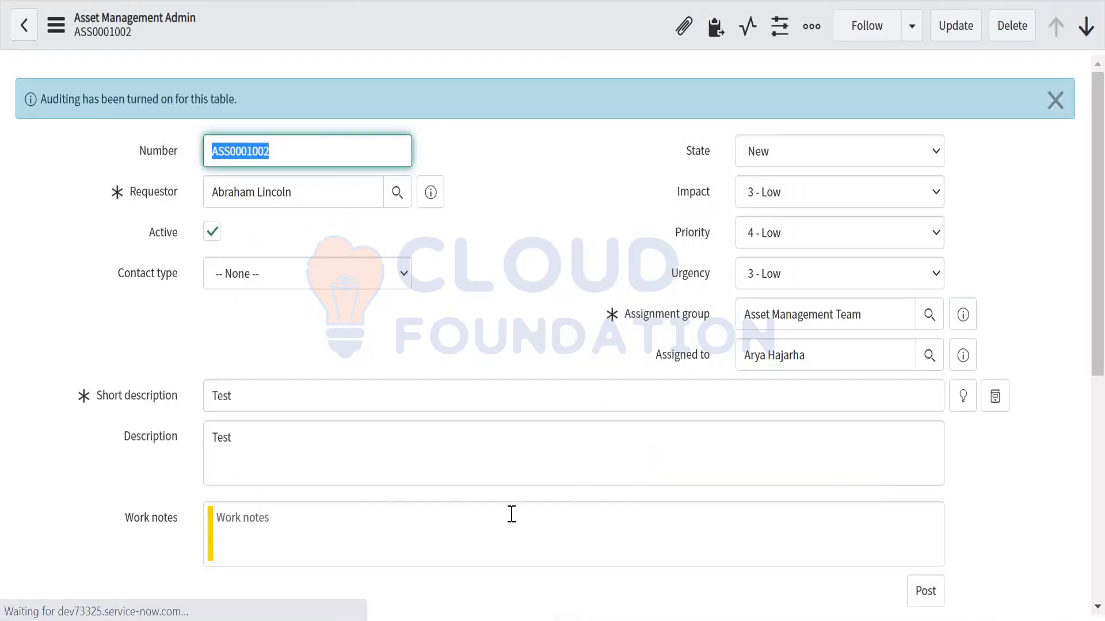
{"action": "scroll", "coordinate": [511, 512], "scroll_direction": "down", "scroll_amount": 7}
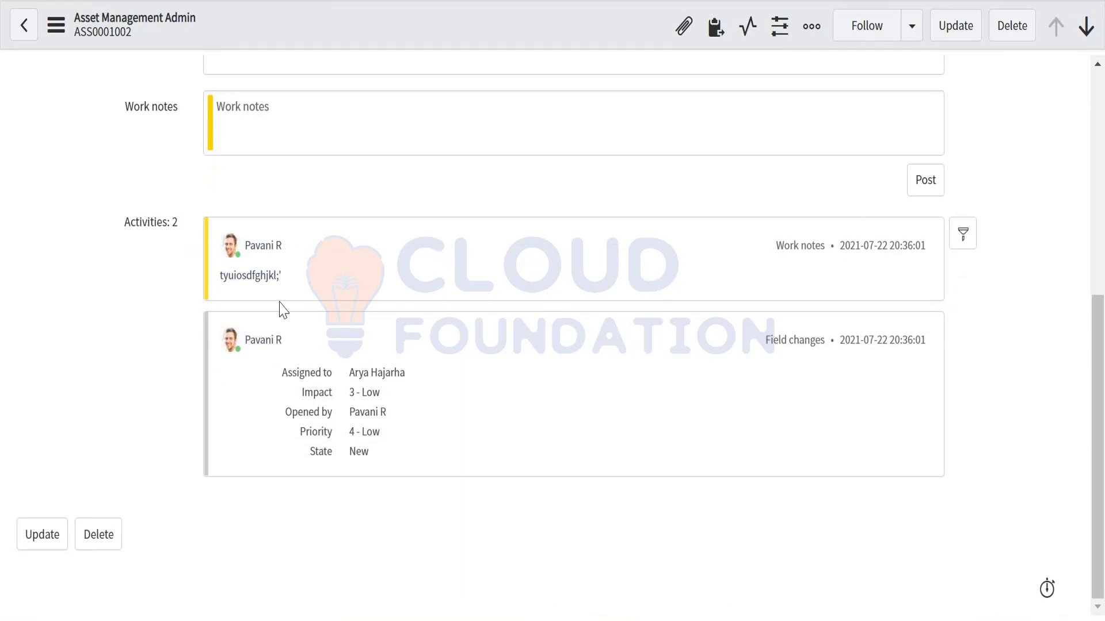
{"action": "scroll", "coordinate": [280, 310], "scroll_direction": "up", "scroll_amount": 3}
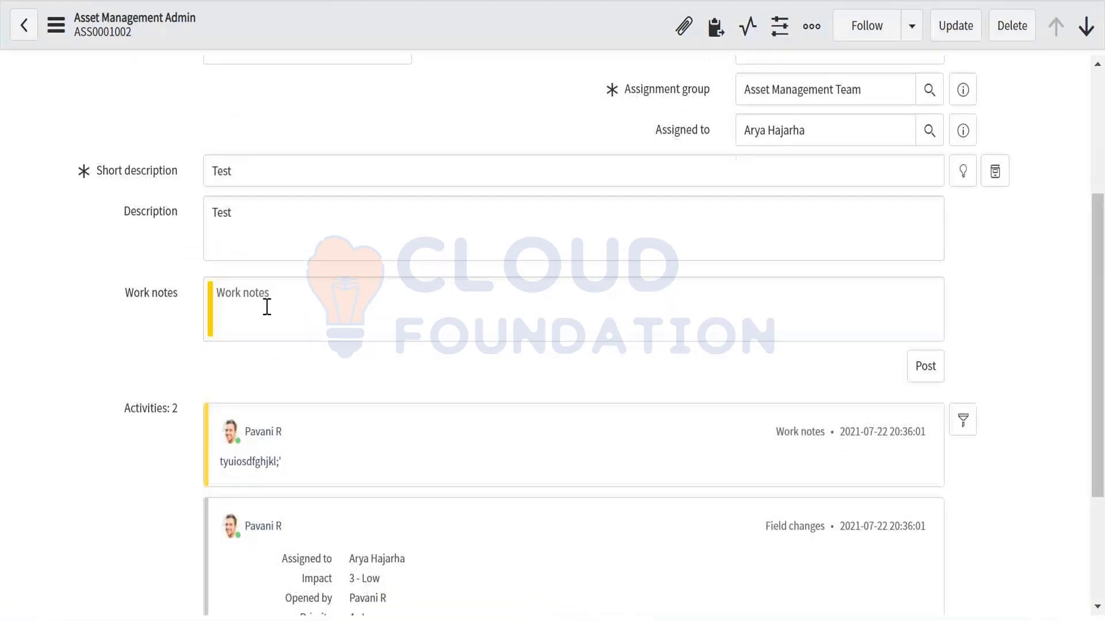
{"action": "scroll", "coordinate": [293, 413], "scroll_direction": "down", "scroll_amount": 1}
{"action": "left_click_drag", "start_coordinate": [294, 425], "coordinate": [199, 418]}
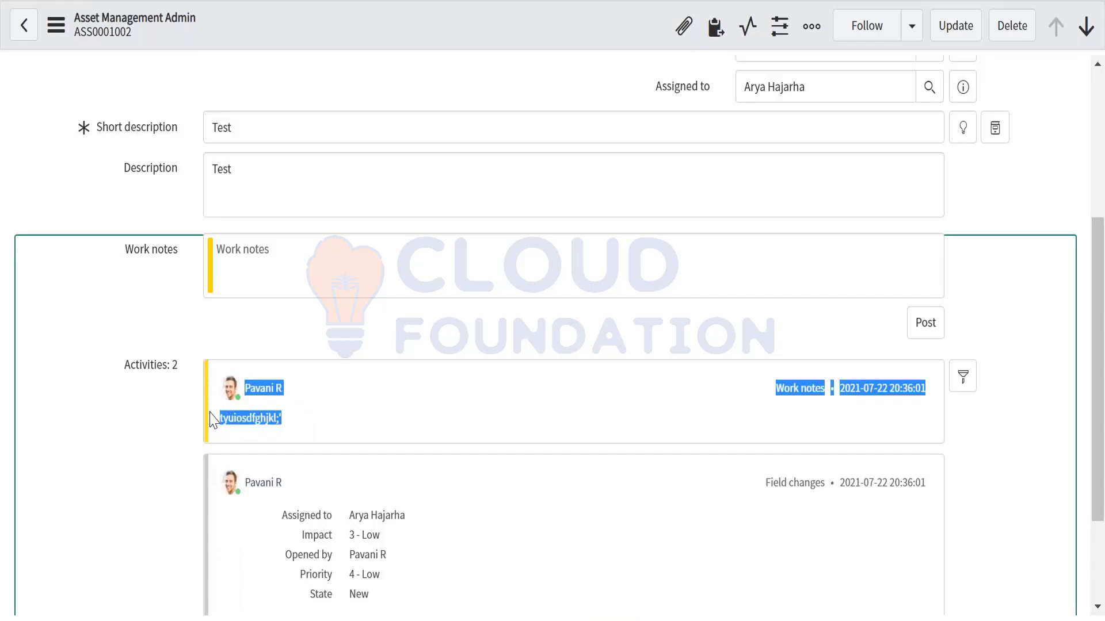
{"action": "left_click", "coordinate": [604, 395]}
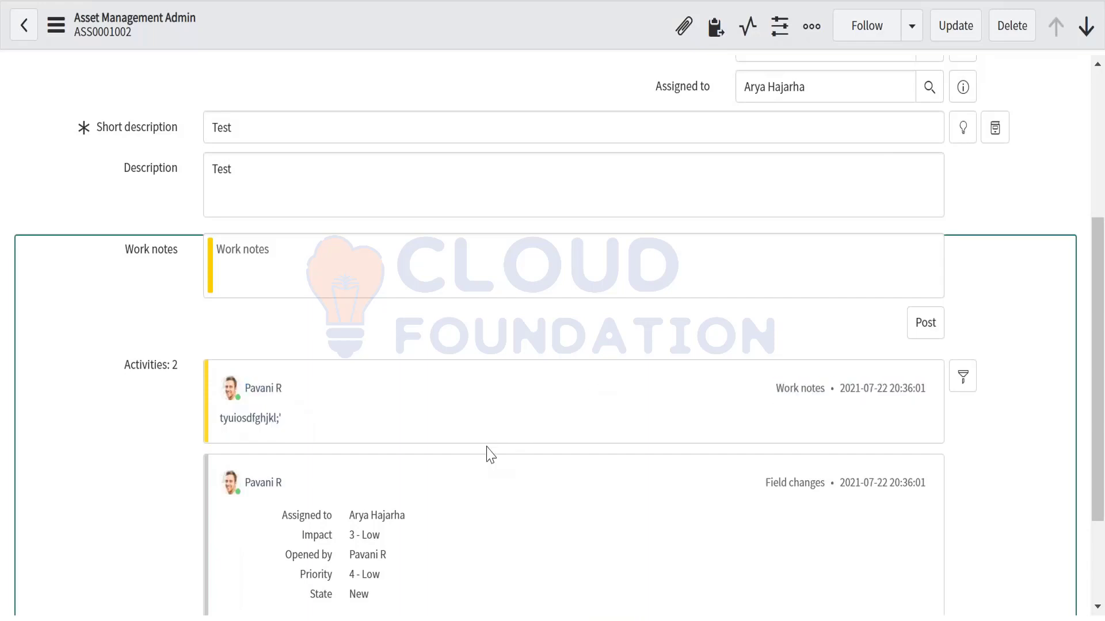
{"action": "scroll", "coordinate": [490, 454], "scroll_direction": "down", "scroll_amount": 1}
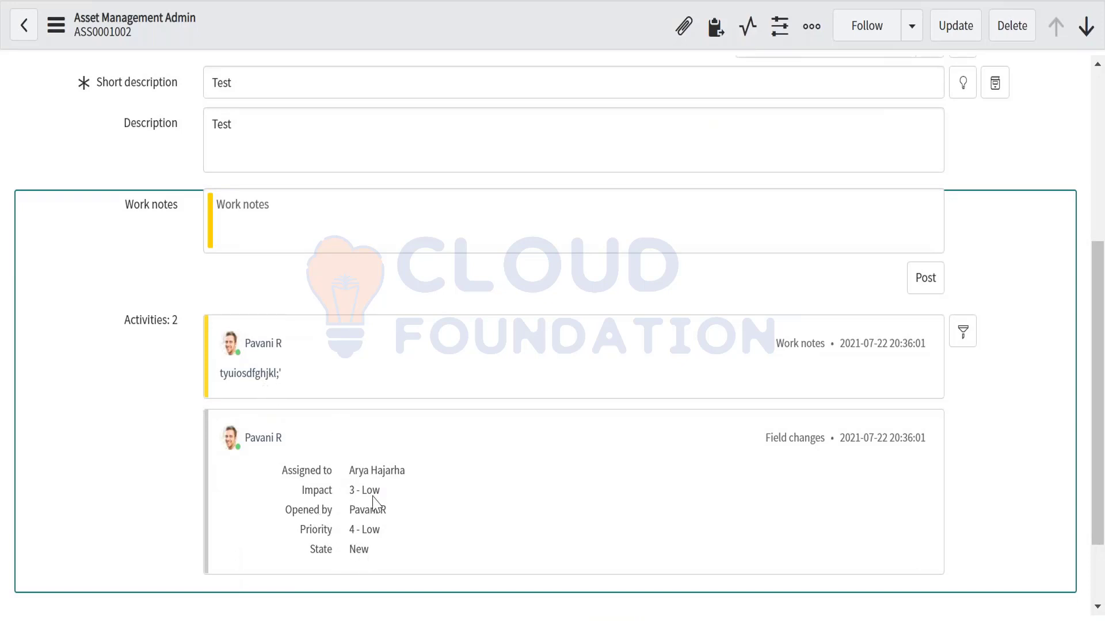
{"action": "scroll", "coordinate": [375, 505], "scroll_direction": "down", "scroll_amount": 2}
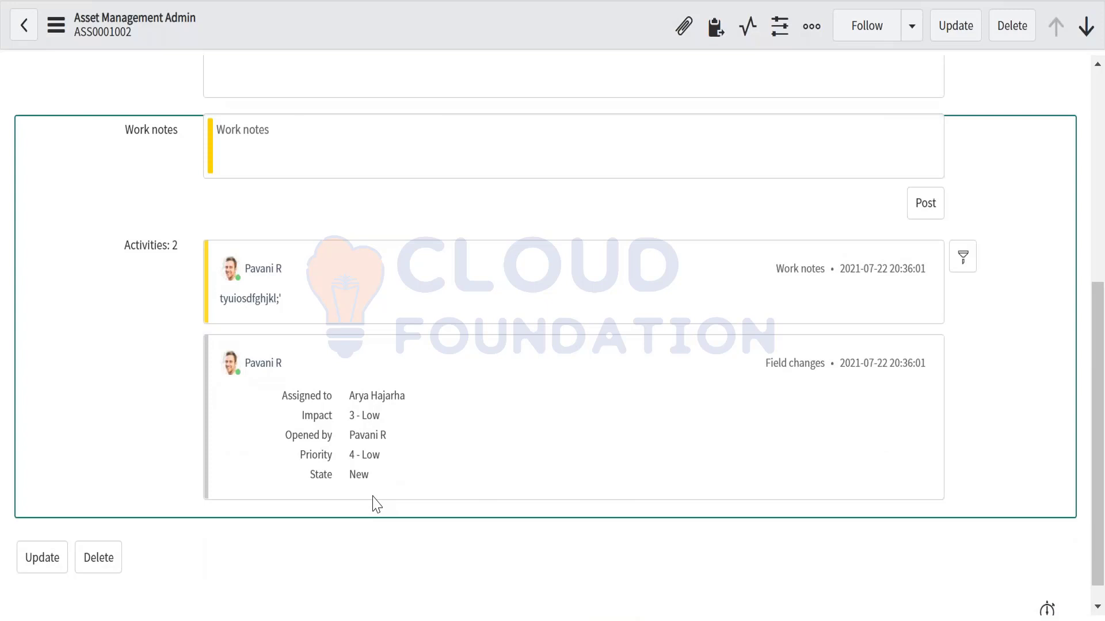
Compare the entries in the Activities section with the fields on the record's form
{"action": "triple_click", "coordinate": [281, 302]}
{"action": "scroll", "coordinate": [281, 311], "scroll_direction": "up", "scroll_amount": 7}
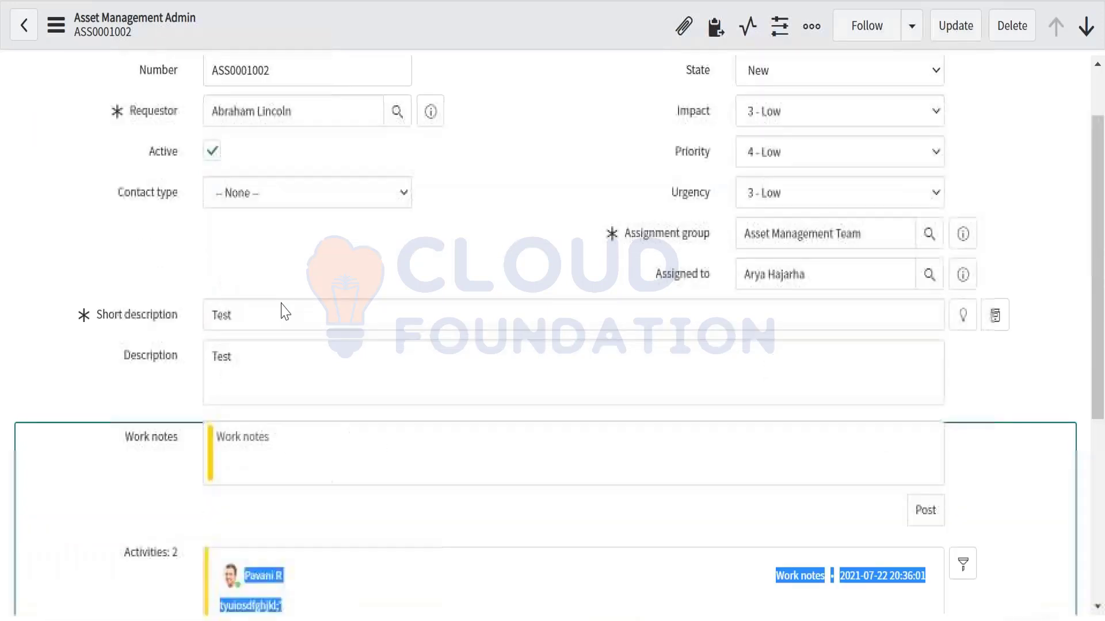
{"action": "scroll", "coordinate": [315, 358], "scroll_direction": "down", "scroll_amount": 7}
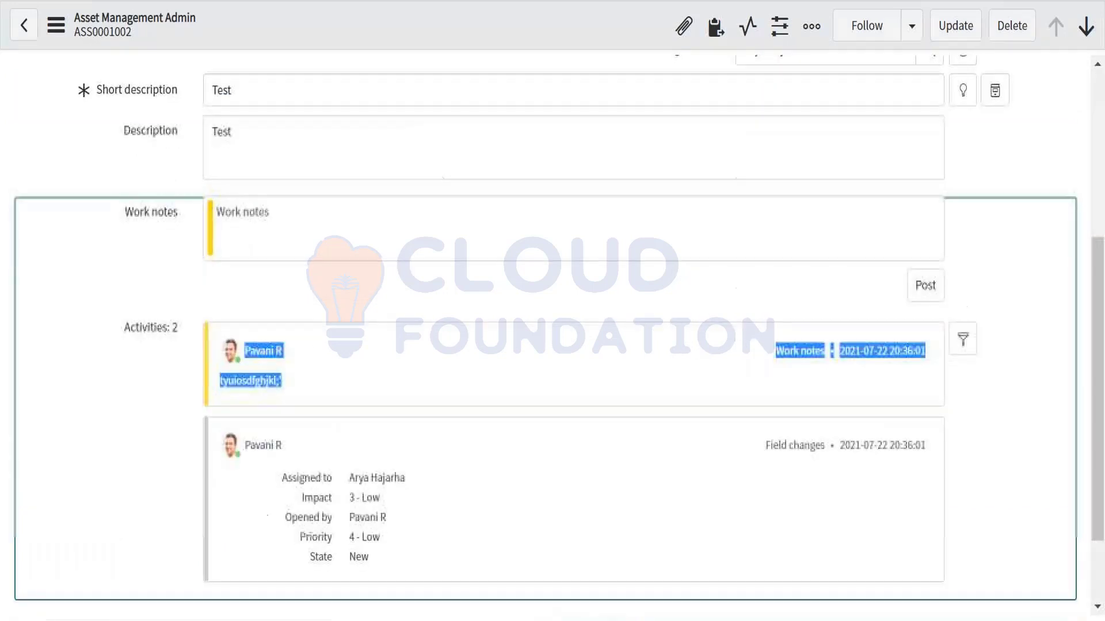
{"action": "left_click", "coordinate": [303, 290]}
{"action": "left_click_drag", "start_coordinate": [117, 231], "coordinate": [184, 234]}
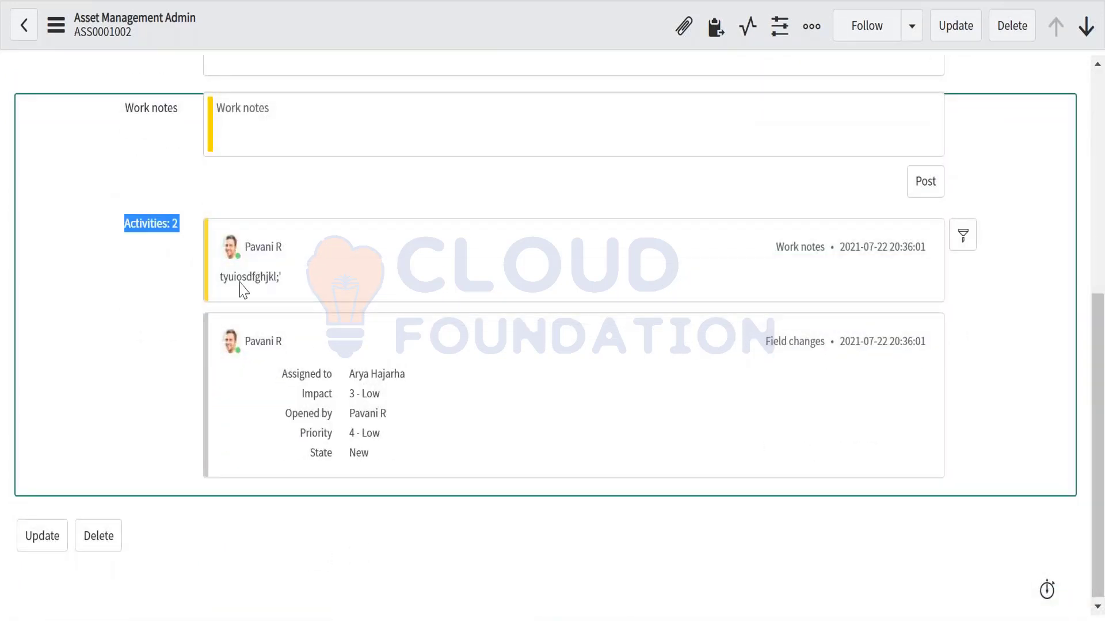
{"action": "scroll", "coordinate": [257, 313], "scroll_direction": "up", "scroll_amount": 2}
{"action": "scroll", "coordinate": [199, 222], "scroll_direction": "up", "scroll_amount": 5}
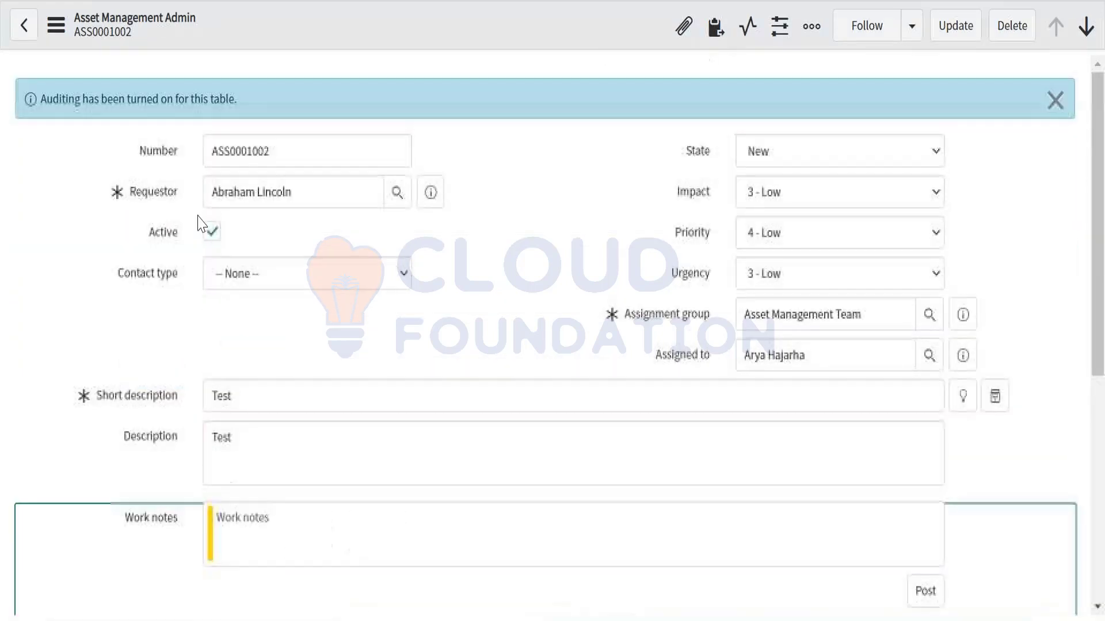
{"action": "scroll", "coordinate": [479, 310], "scroll_direction": "down", "scroll_amount": 5}
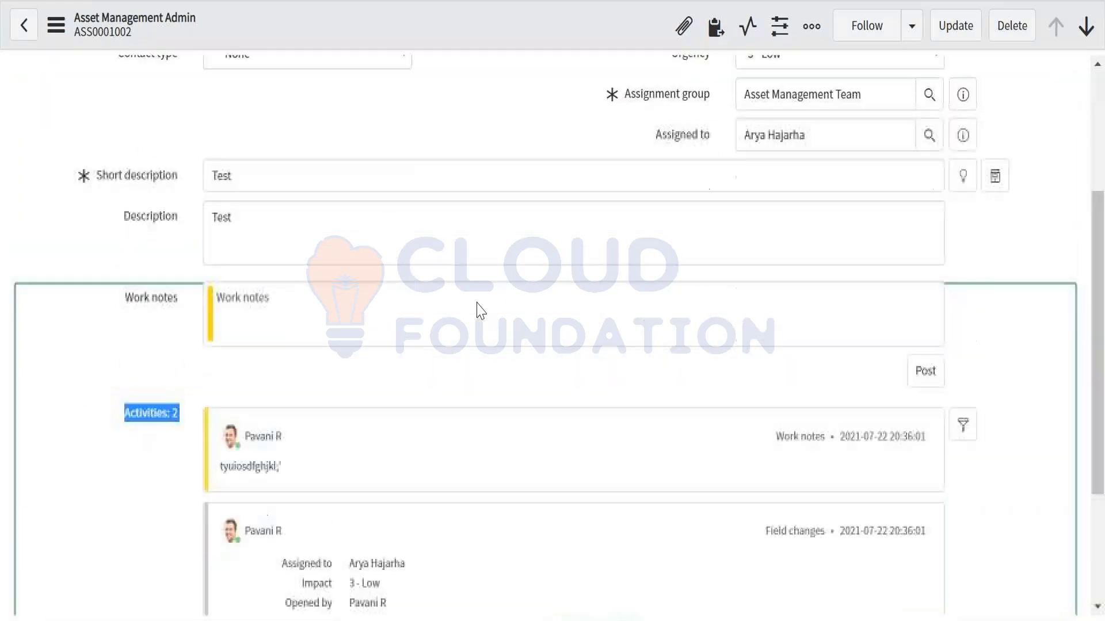
{"action": "left_click", "coordinate": [1030, 449]}
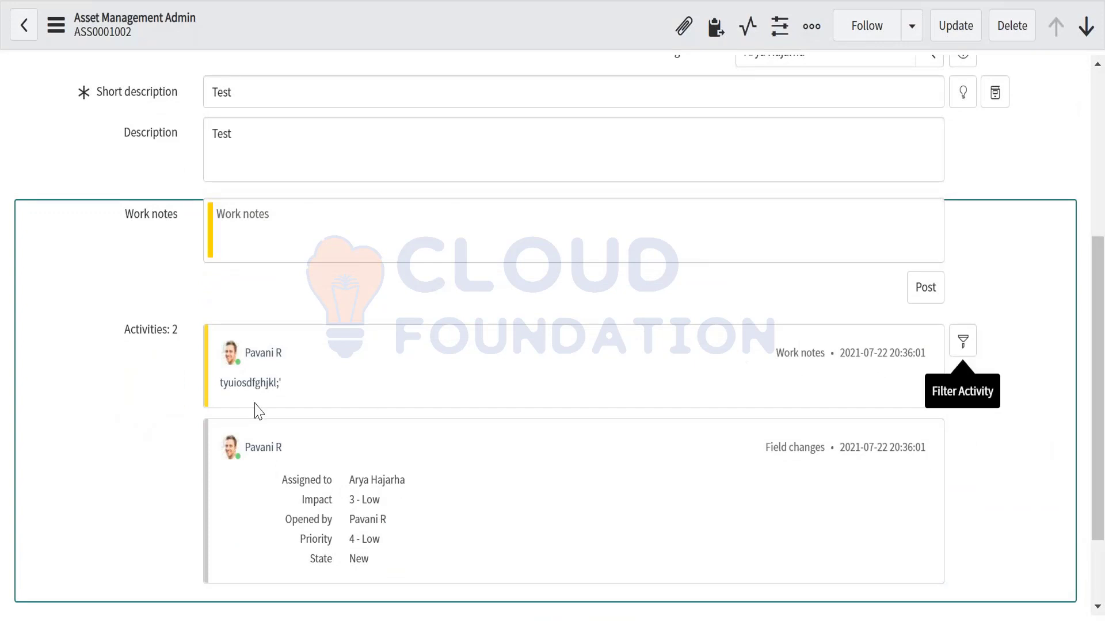
Open the configuration of the available fields for the record's activity filter
{"action": "left_click", "coordinate": [973, 347]}
{"action": "scroll", "coordinate": [928, 489], "scroll_direction": "down", "scroll_amount": 2}
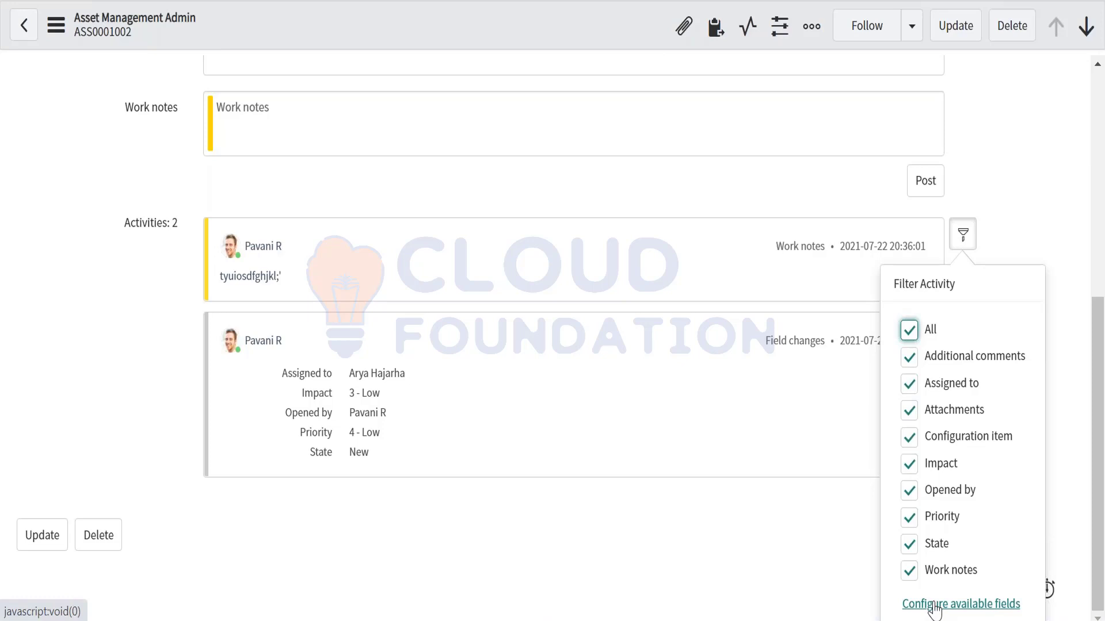
{"action": "left_click", "coordinate": [934, 605]}
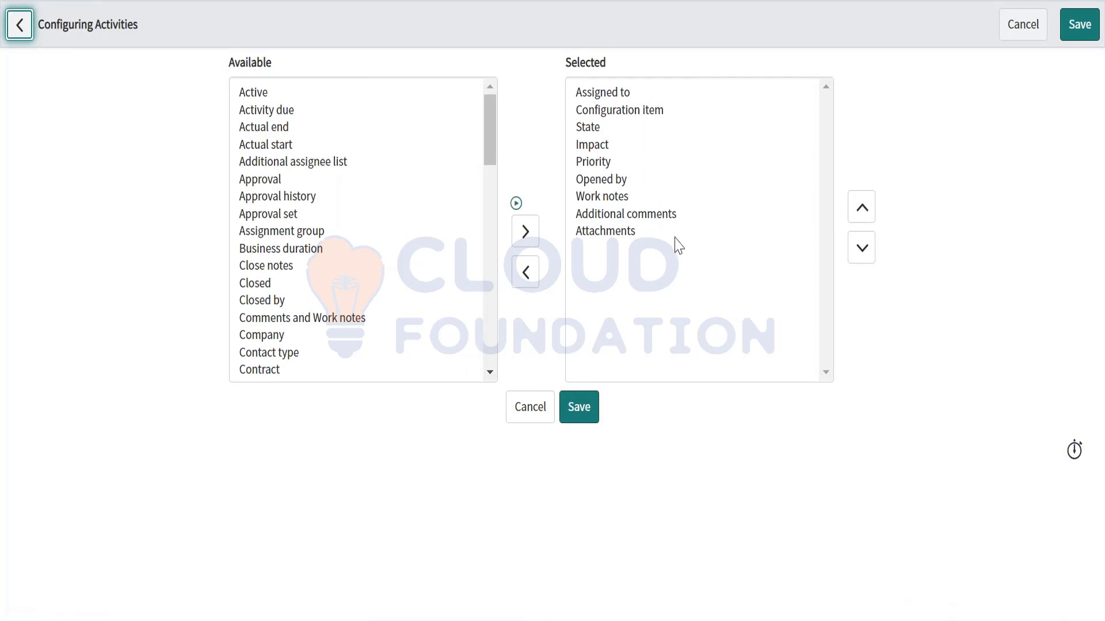
Add On Hold Reason to the selected fields of the Activities configuration
{"action": "scroll", "coordinate": [316, 343], "scroll_direction": "down", "scroll_amount": 3}
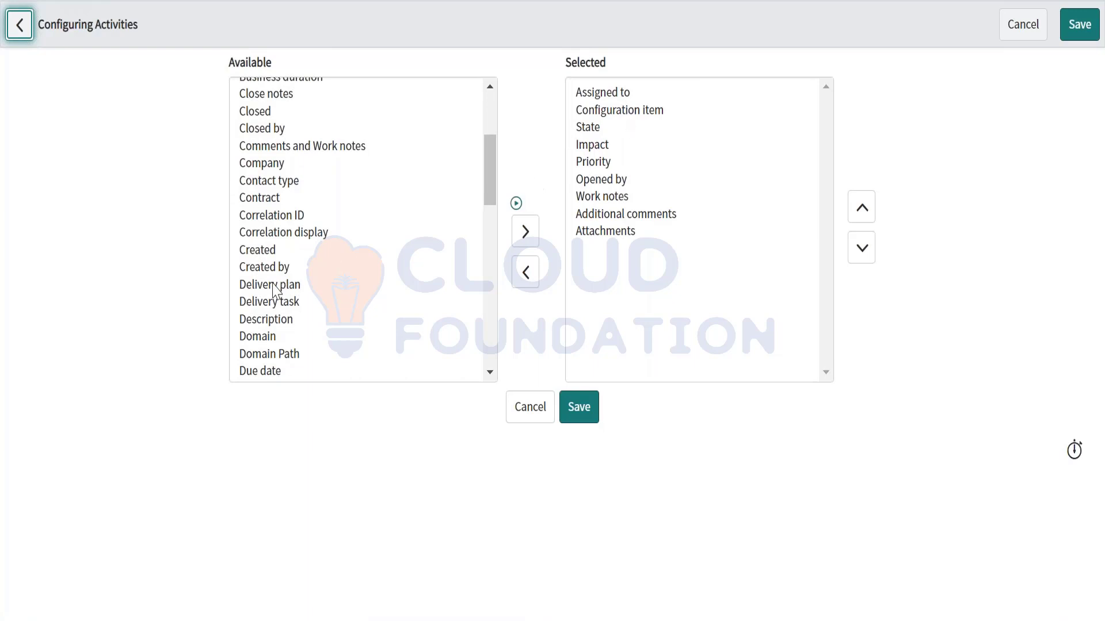
{"action": "scroll", "coordinate": [313, 338], "scroll_direction": "down", "scroll_amount": 3}
{"action": "scroll", "coordinate": [313, 339], "scroll_direction": "down", "scroll_amount": 2}
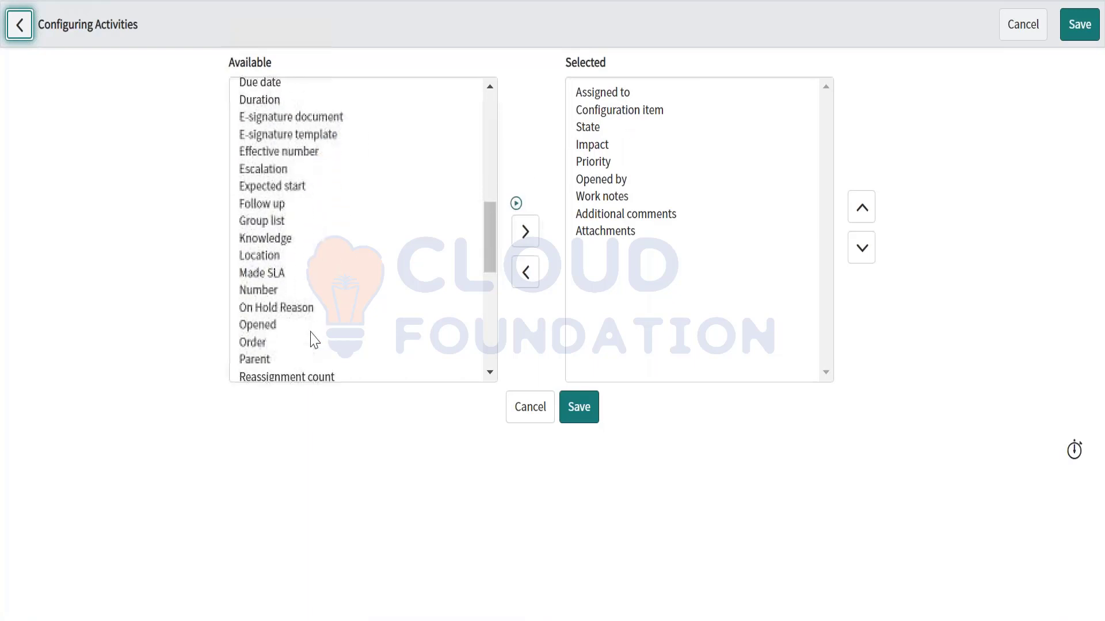
{"action": "left_click", "coordinate": [284, 309]}
{"action": "left_click", "coordinate": [525, 230]}
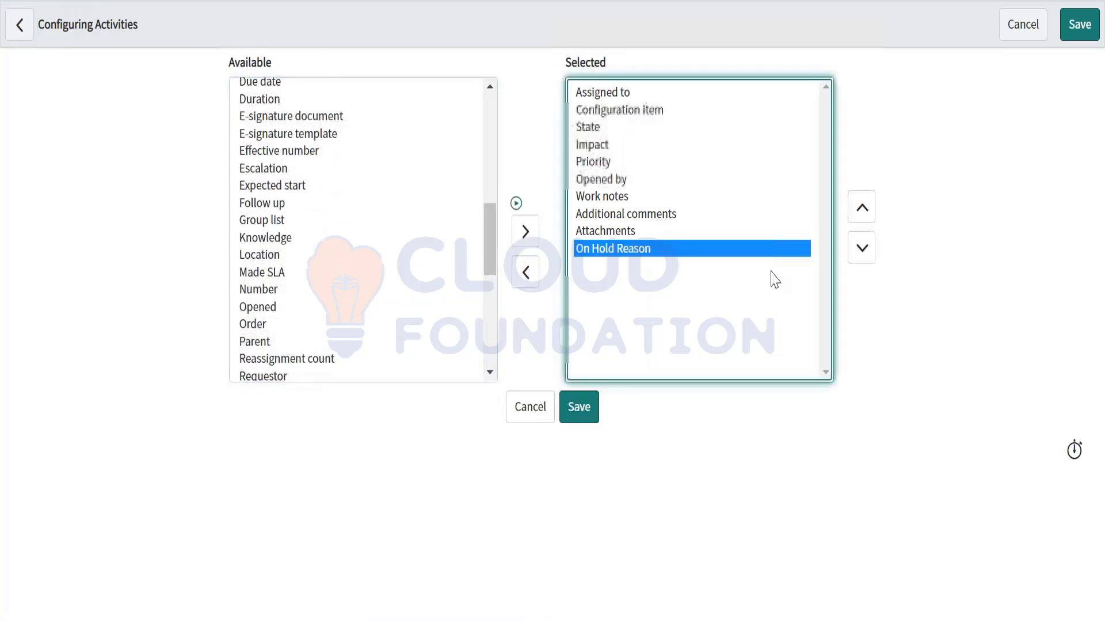
{"action": "left_click", "coordinate": [866, 217]}
{"action": "left_click", "coordinate": [867, 217]}
{"action": "left_click", "coordinate": [865, 221]}
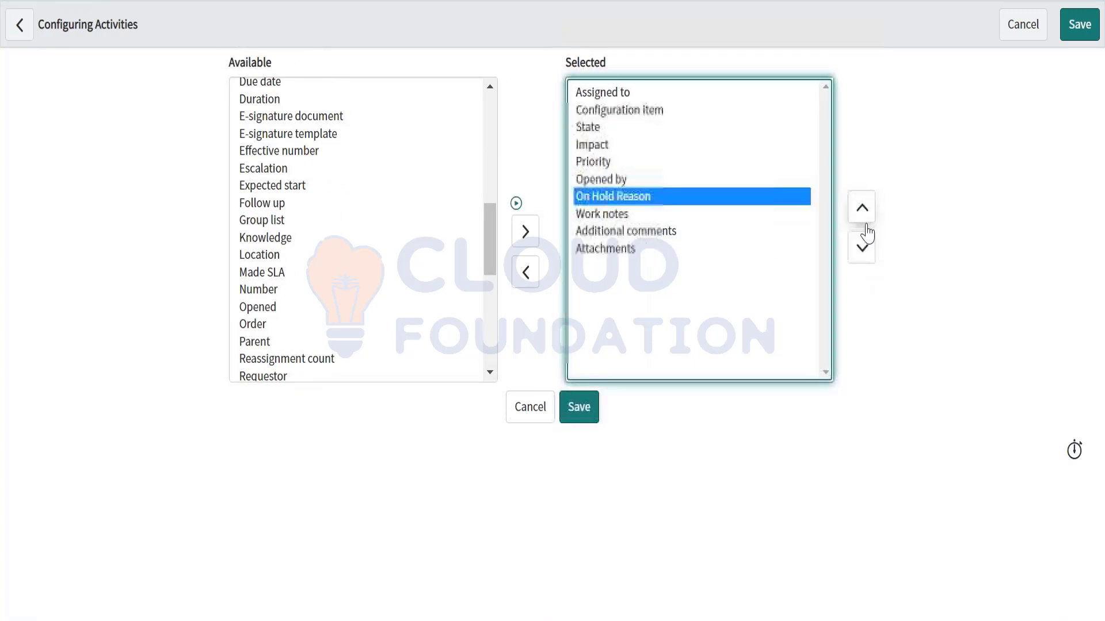
{"action": "left_click", "coordinate": [861, 249]}
{"action": "left_click", "coordinate": [862, 251]}
{"action": "left_click", "coordinate": [862, 251]}
{"action": "left_click", "coordinate": [622, 250]}
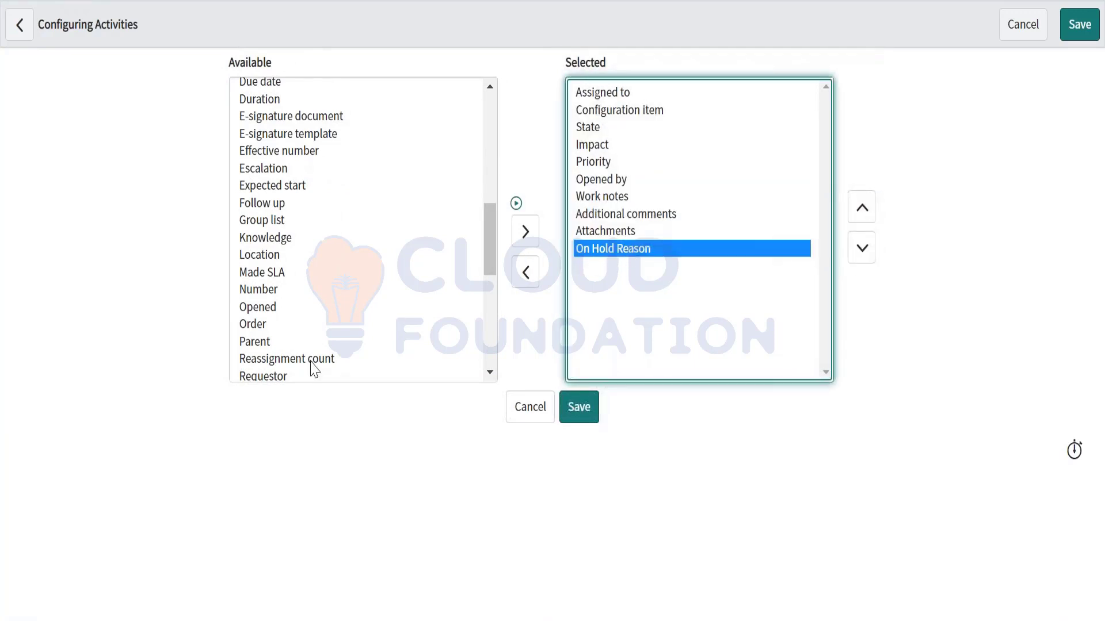
Add Short description and Urgency to the selected activity fields and save the Activities configuration
{"action": "scroll", "coordinate": [317, 366], "scroll_direction": "down", "scroll_amount": 1}
{"action": "scroll", "coordinate": [301, 236], "scroll_direction": "down", "scroll_amount": 5}
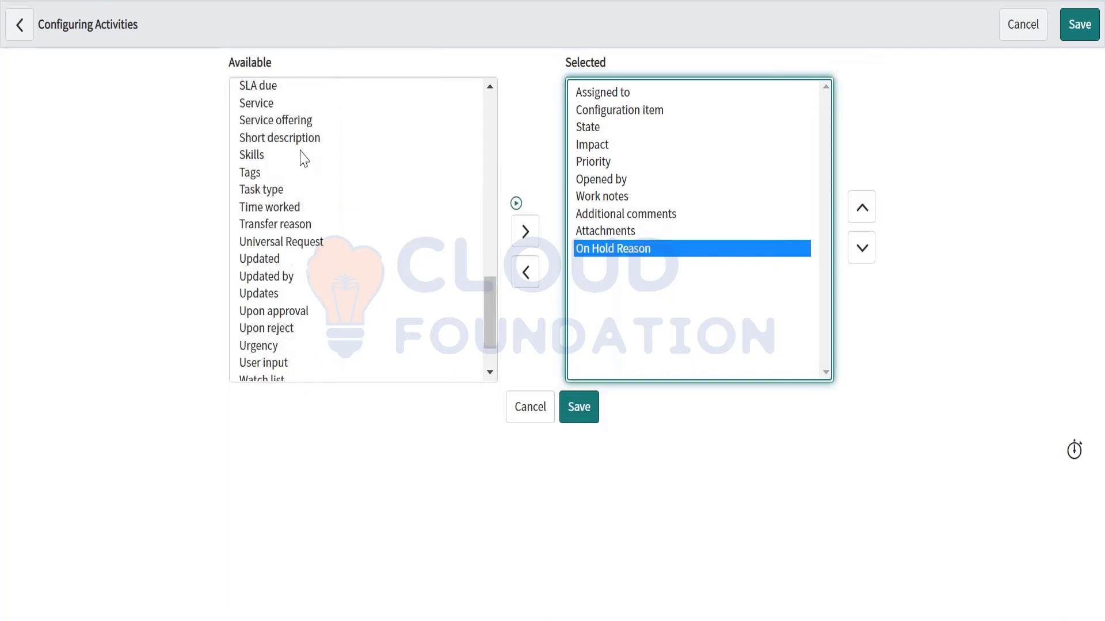
{"action": "left_click", "coordinate": [297, 141]}
{"action": "left_click", "coordinate": [526, 231]}
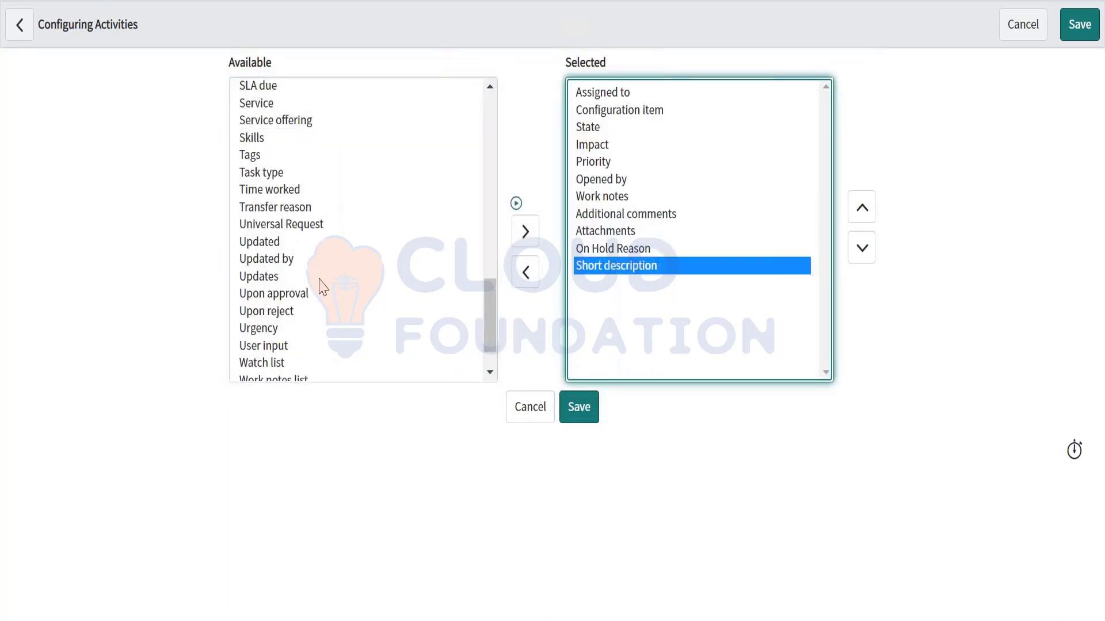
{"action": "scroll", "coordinate": [320, 286], "scroll_direction": "down", "scroll_amount": 1}
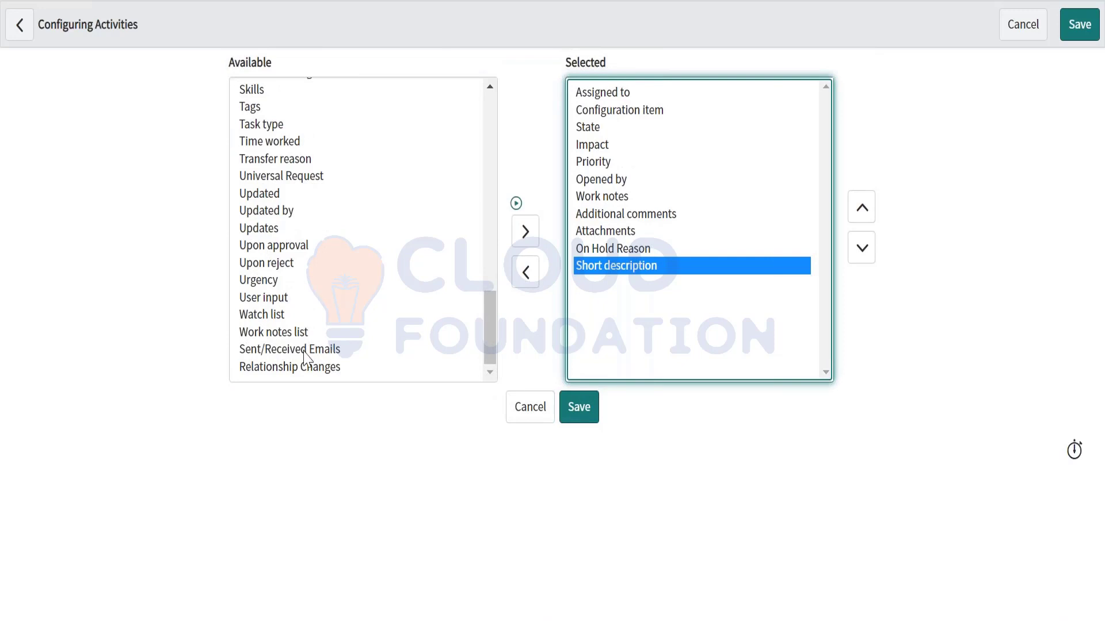
{"action": "left_click", "coordinate": [266, 282]}
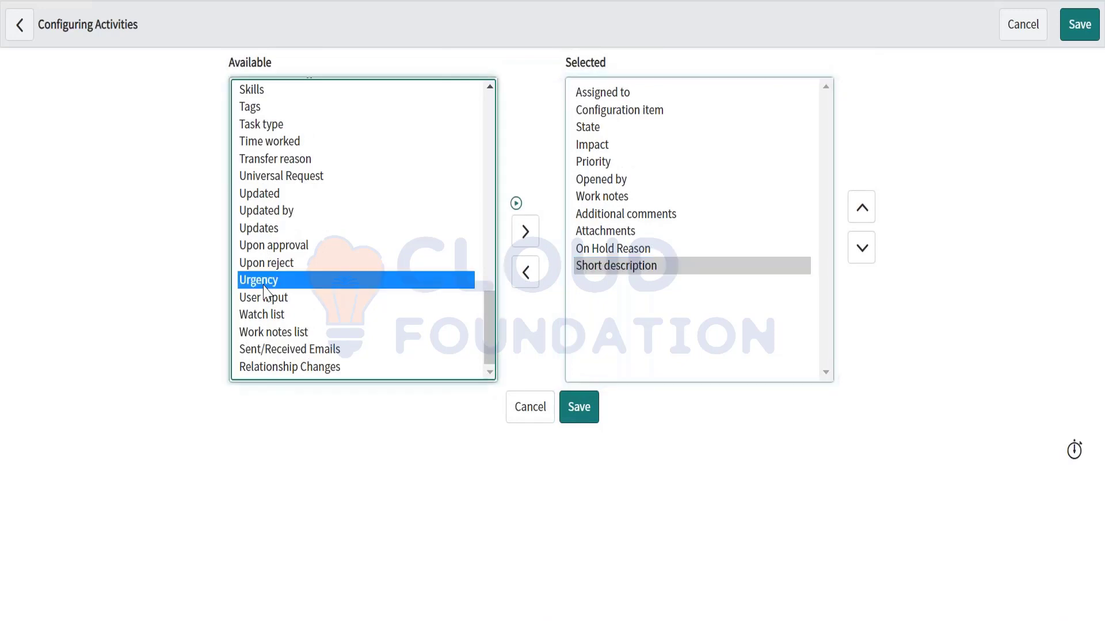
{"action": "left_click", "coordinate": [524, 235]}
{"action": "left_click", "coordinate": [579, 413]}
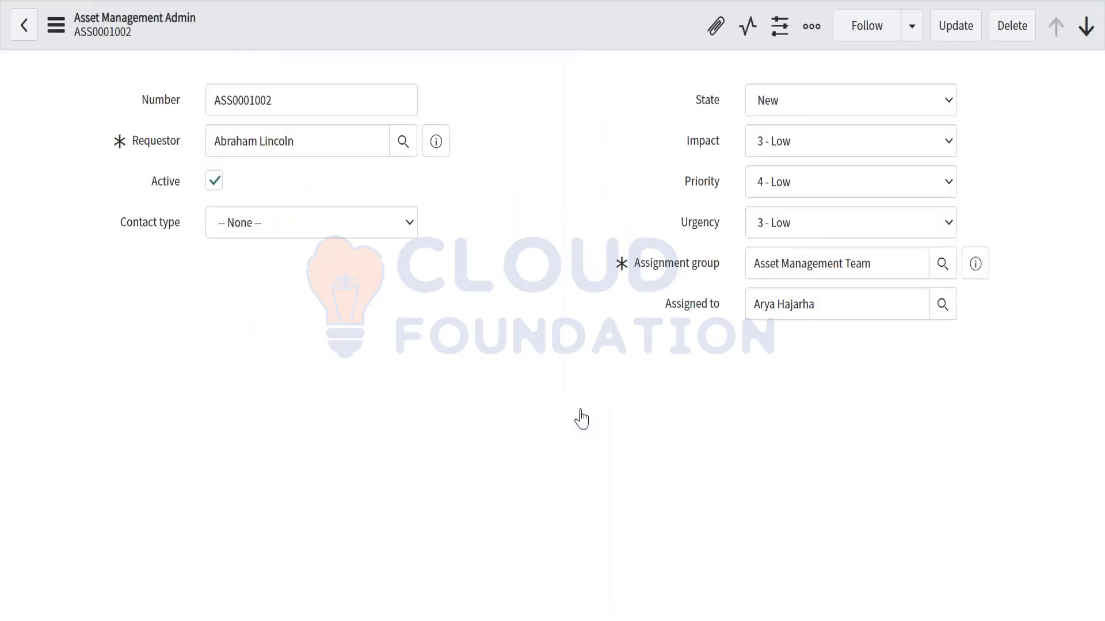
Examine which field changes the record's Activities section lists and check them against the form's fields
{"action": "left_click", "coordinate": [301, 92]}
{"action": "scroll", "coordinate": [352, 427], "scroll_direction": "down", "scroll_amount": 3}
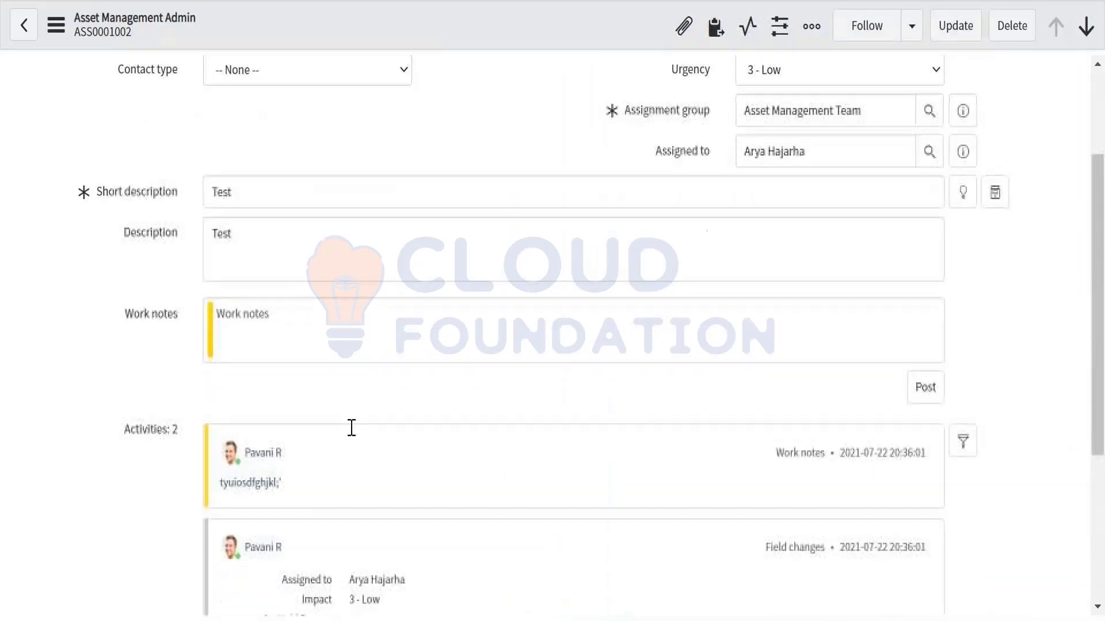
{"action": "scroll", "coordinate": [351, 428], "scroll_direction": "down", "scroll_amount": 4}
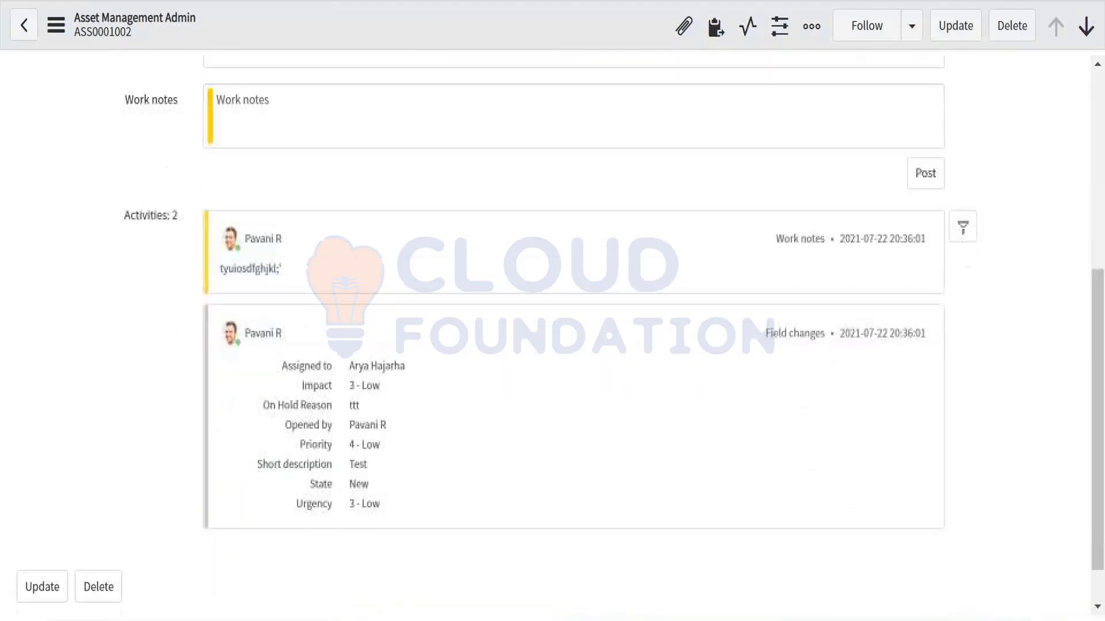
{"action": "scroll", "coordinate": [352, 428], "scroll_direction": "up", "scroll_amount": 7}
{"action": "scroll", "coordinate": [352, 427], "scroll_direction": "down", "scroll_amount": 4}
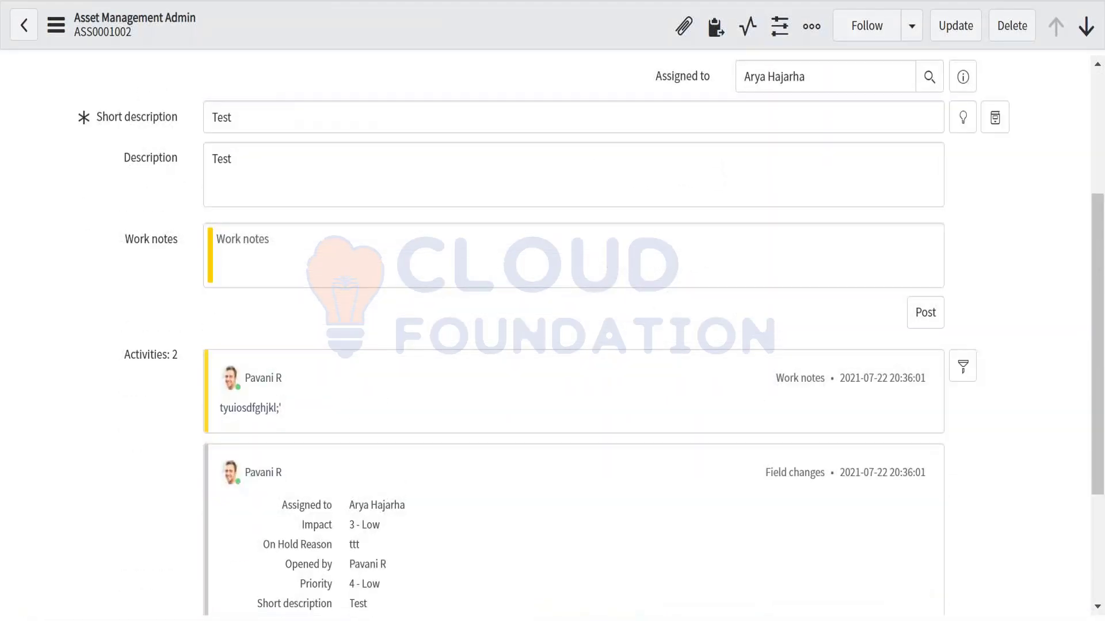
{"action": "scroll", "coordinate": [352, 427], "scroll_direction": "up", "scroll_amount": 2}
{"action": "scroll", "coordinate": [351, 427], "scroll_direction": "down", "scroll_amount": 5}
{"action": "scroll", "coordinate": [573, 334], "scroll_direction": "up", "scroll_amount": 7}
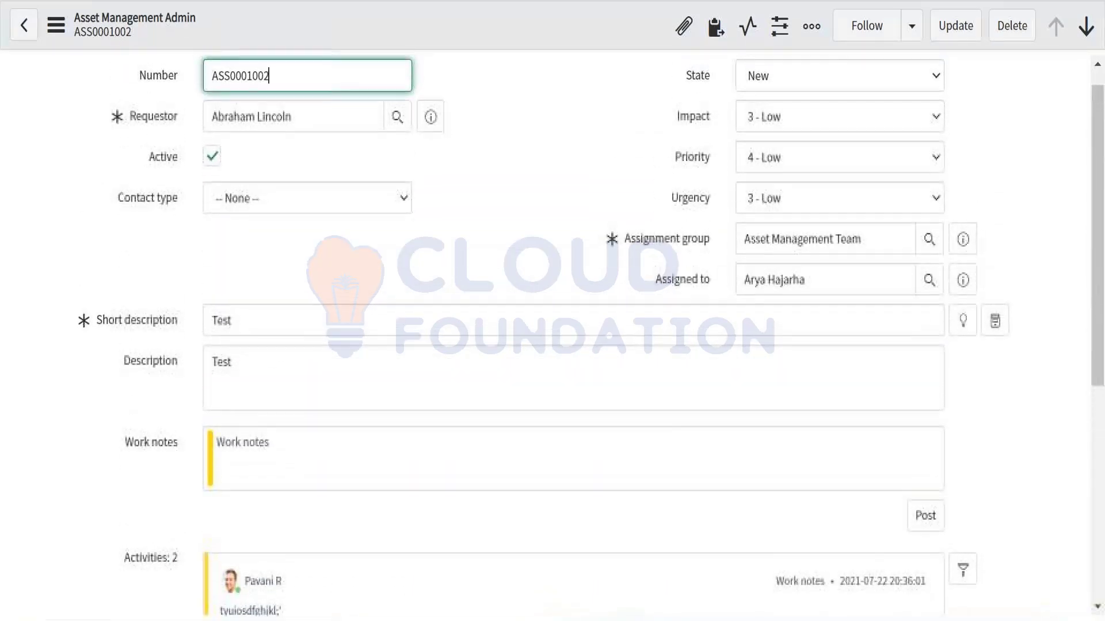
{"action": "scroll", "coordinate": [324, 124], "scroll_direction": "up", "scroll_amount": 1}
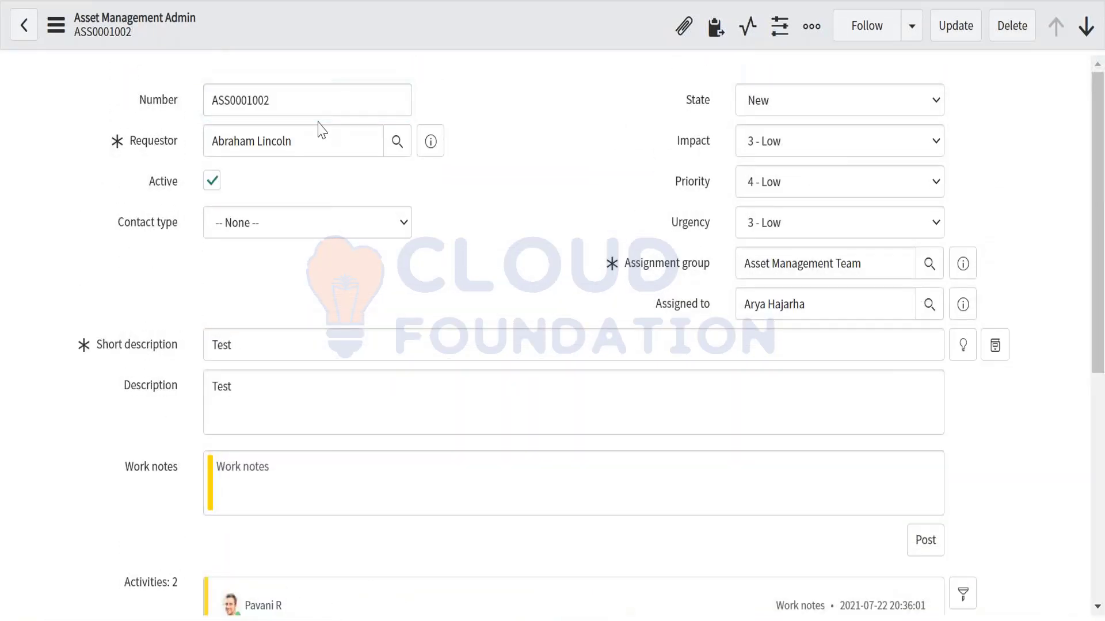
{"action": "double_click", "coordinate": [210, 109]}
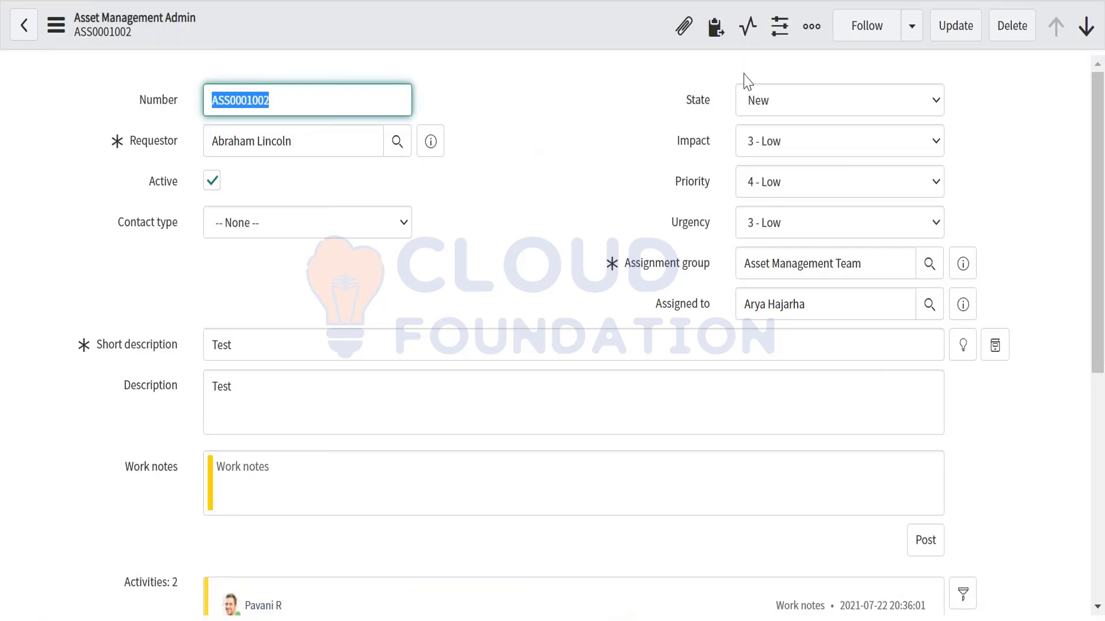
Set the record's State to Work In Progress and check the Activities entries
{"action": "left_click", "coordinate": [768, 102]}
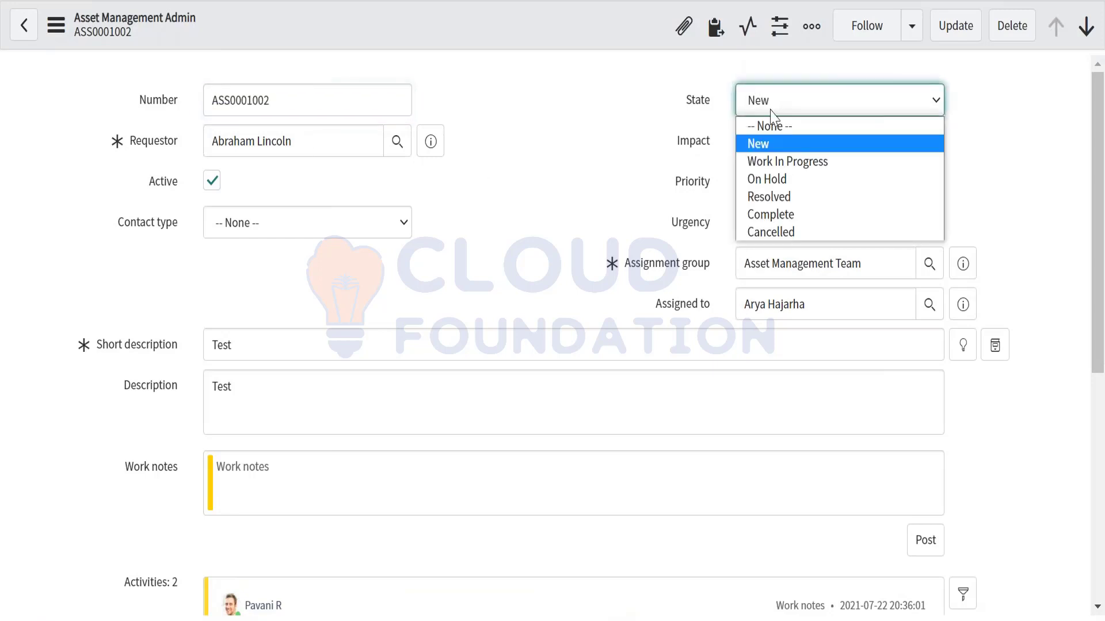
{"action": "left_click", "coordinate": [769, 163]}
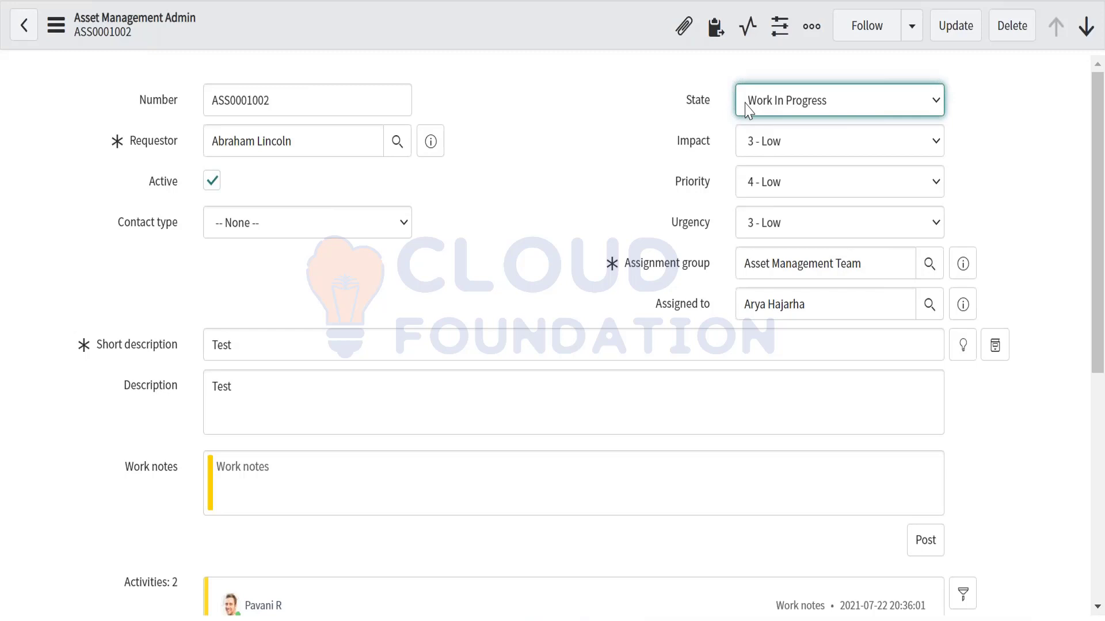
{"action": "scroll", "coordinate": [469, 389], "scroll_direction": "down", "scroll_amount": 5}
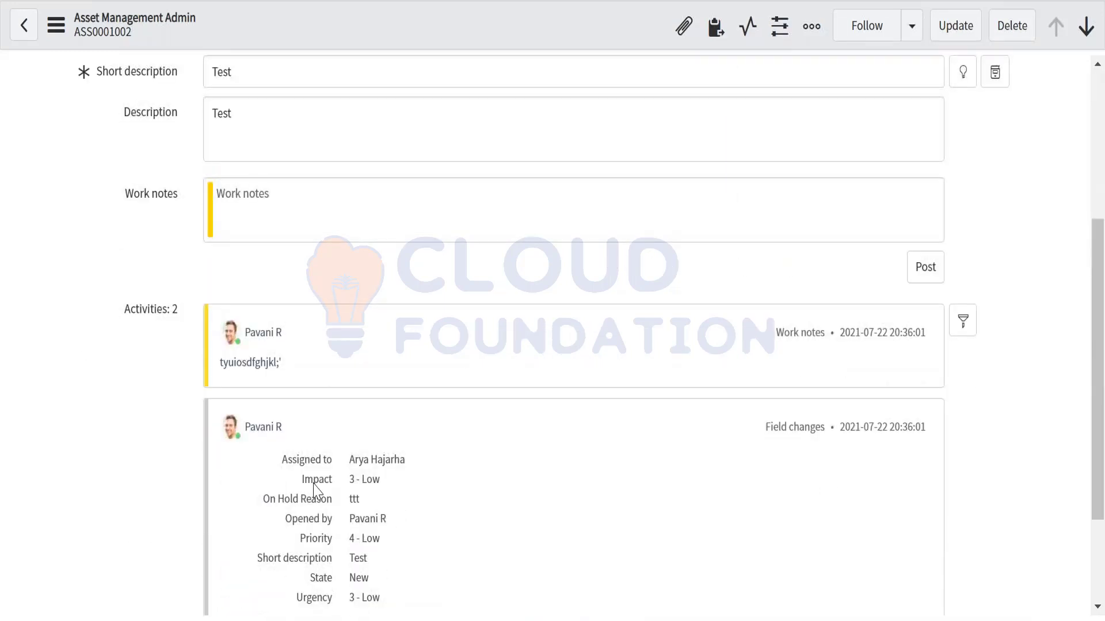
{"action": "scroll", "coordinate": [316, 492], "scroll_direction": "down", "scroll_amount": 3}
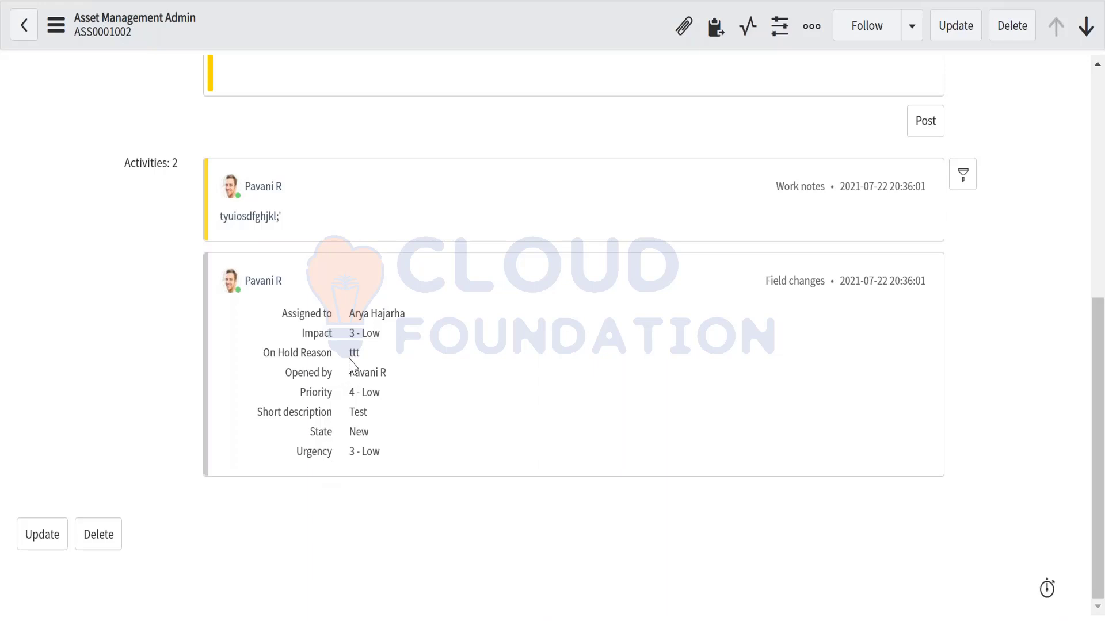
Check the On Hold Reason entry in Activities against the State options, keeping Work In Progress selected
{"action": "left_click_drag", "start_coordinate": [349, 358], "coordinate": [365, 353]}
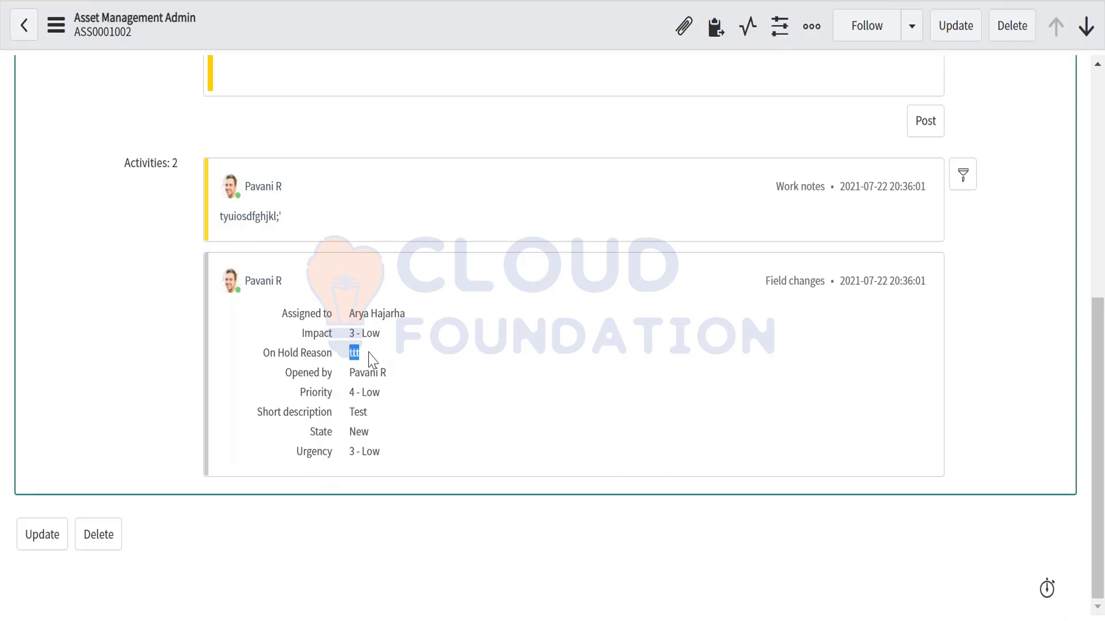
{"action": "scroll", "coordinate": [420, 346], "scroll_direction": "up", "scroll_amount": 7}
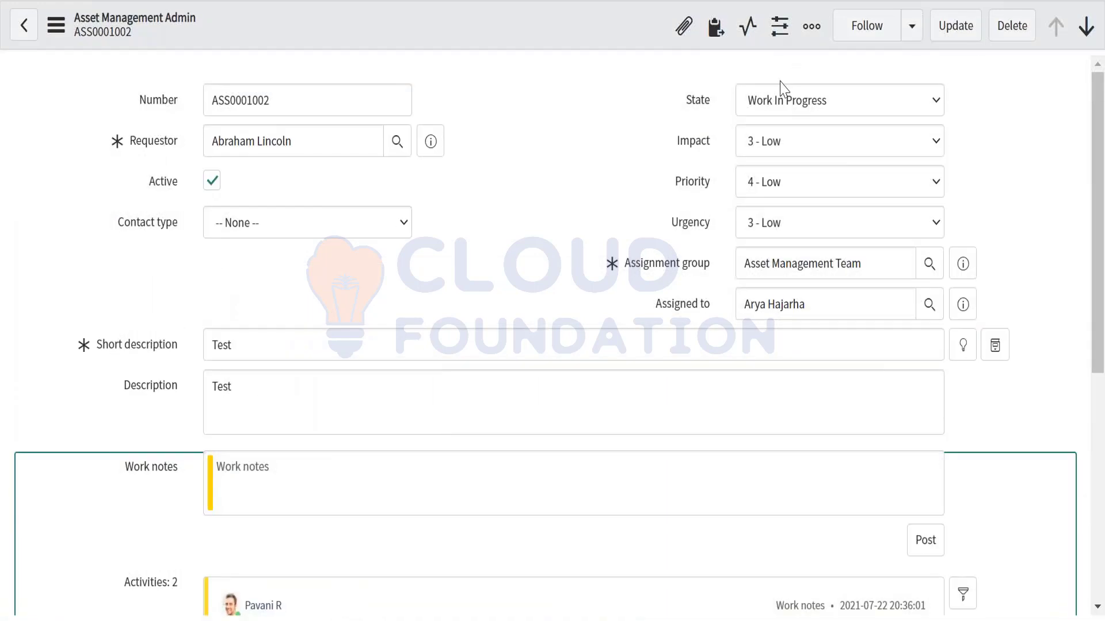
{"action": "left_click", "coordinate": [781, 99]}
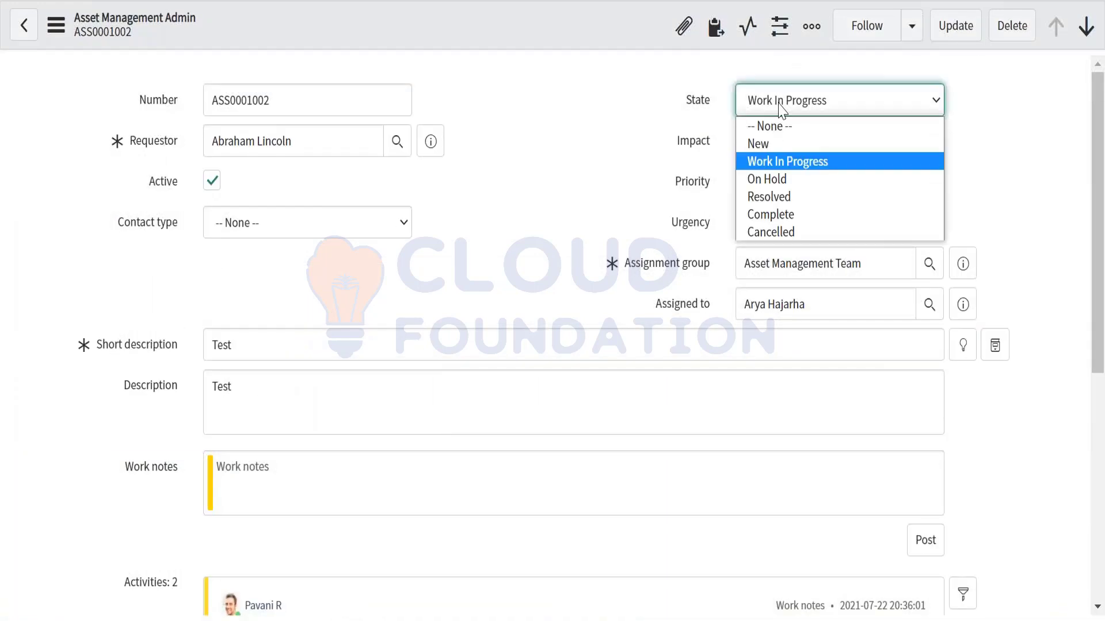
{"action": "left_click", "coordinate": [767, 164]}
{"action": "scroll", "coordinate": [521, 192], "scroll_direction": "down", "scroll_amount": 7}
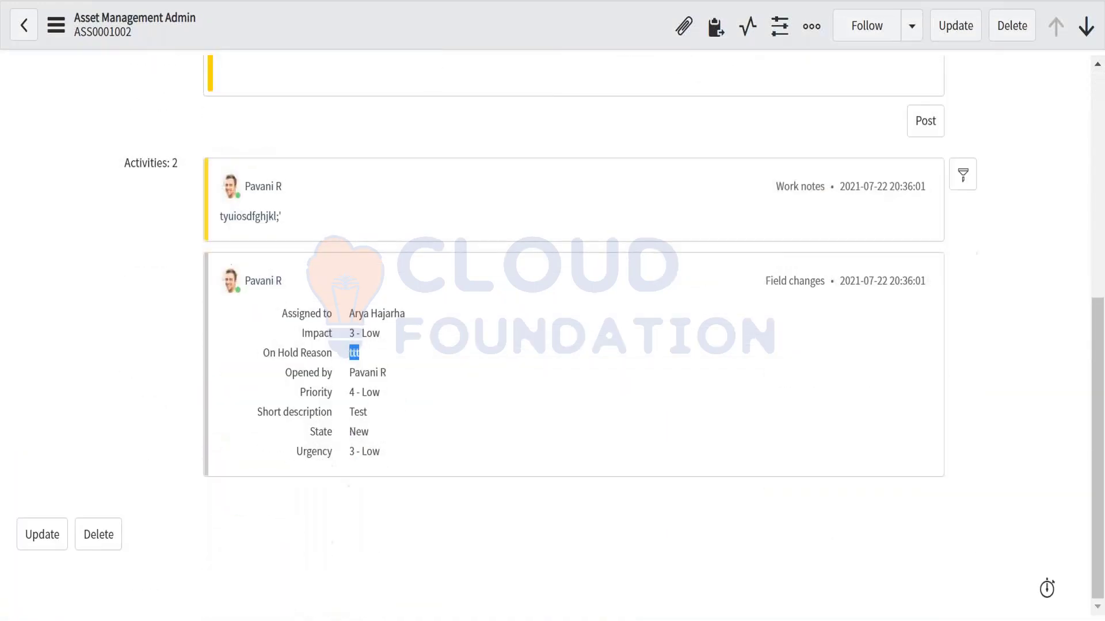
Compare the field changes entry in Activities, from Assigned to through Urgency, with the fields on the form
{"action": "left_click_drag", "start_coordinate": [351, 314], "coordinate": [385, 460]}
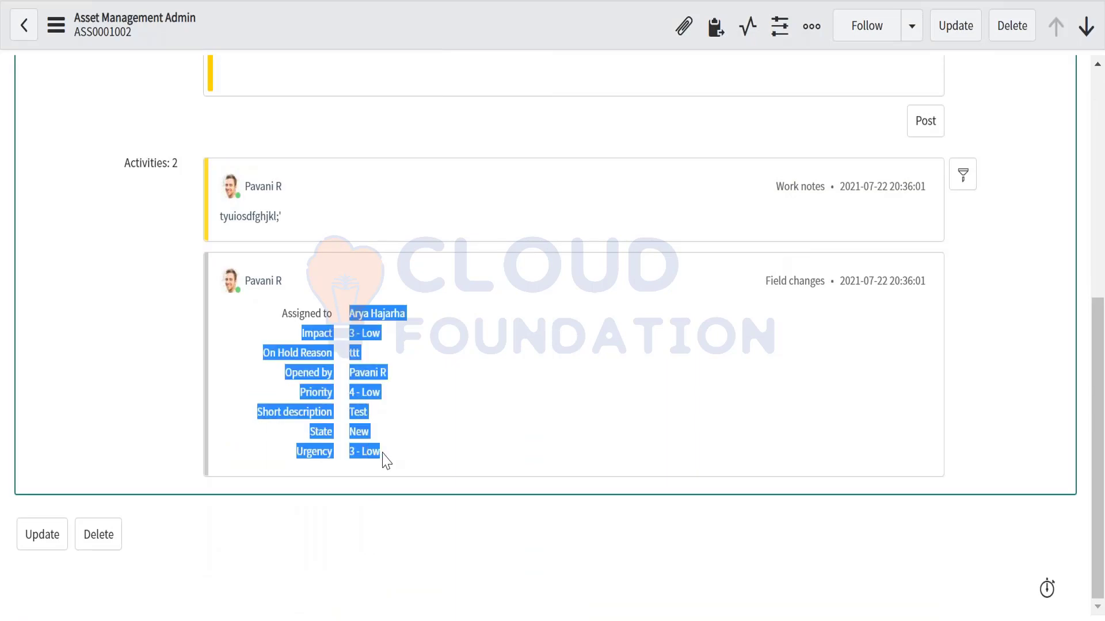
{"action": "scroll", "coordinate": [385, 461], "scroll_direction": "up", "scroll_amount": 7}
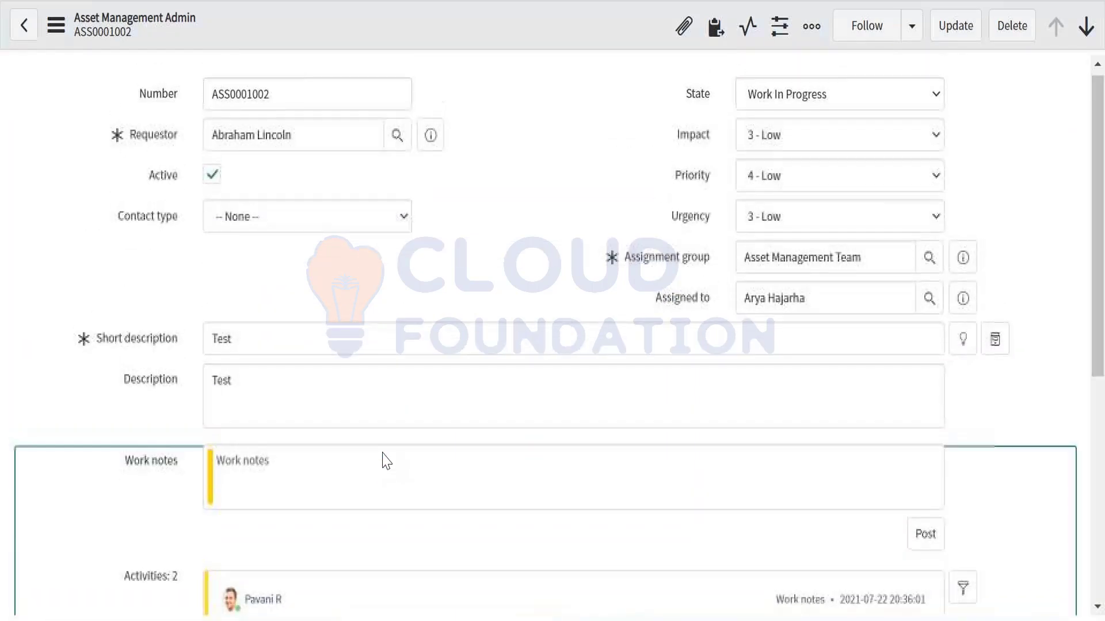
{"action": "scroll", "coordinate": [382, 459], "scroll_direction": "down", "scroll_amount": 6}
{"action": "left_click_drag", "start_coordinate": [392, 463], "coordinate": [282, 341]}
{"action": "scroll", "coordinate": [415, 383], "scroll_direction": "up", "scroll_amount": 7}
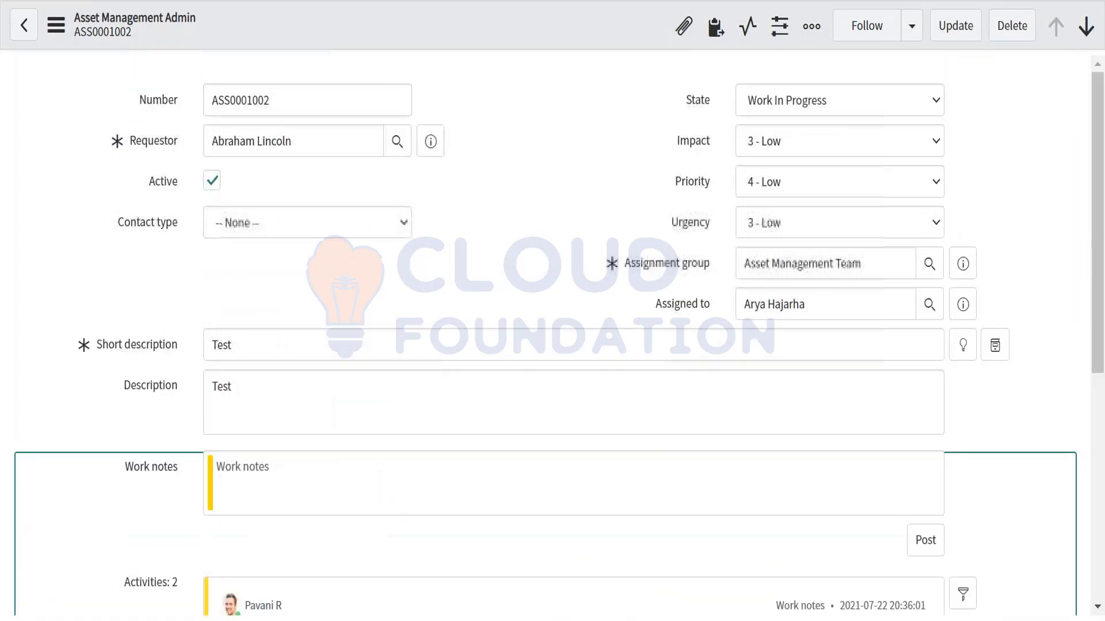
{"action": "scroll", "coordinate": [649, 306], "scroll_direction": "down", "scroll_amount": 3}
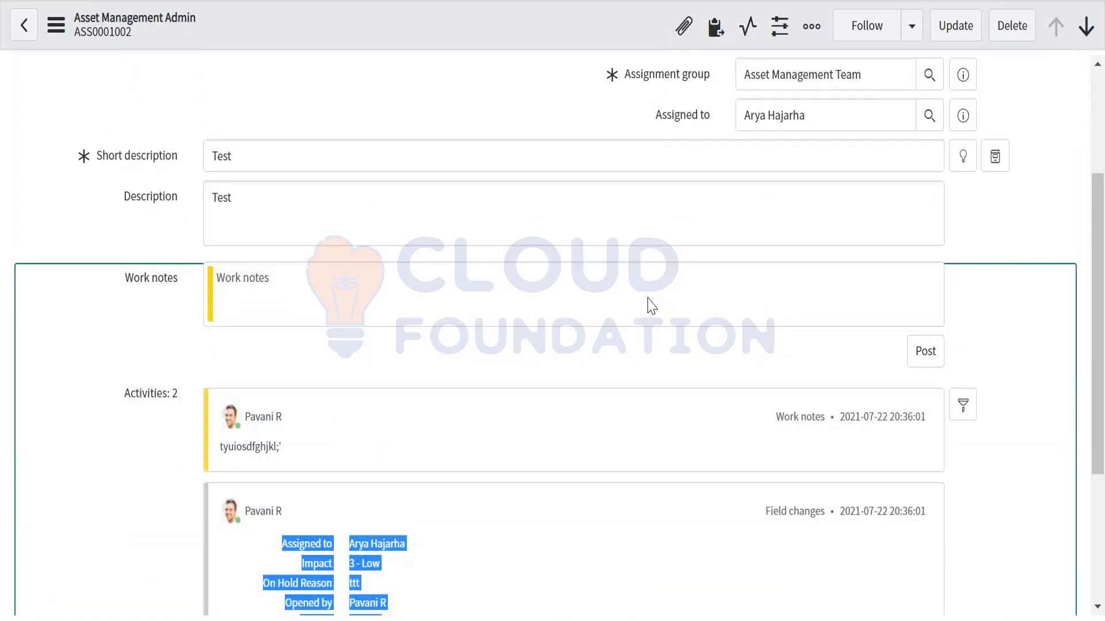
{"action": "scroll", "coordinate": [649, 305], "scroll_direction": "down", "scroll_amount": 4}
{"action": "left_click", "coordinate": [444, 420]}
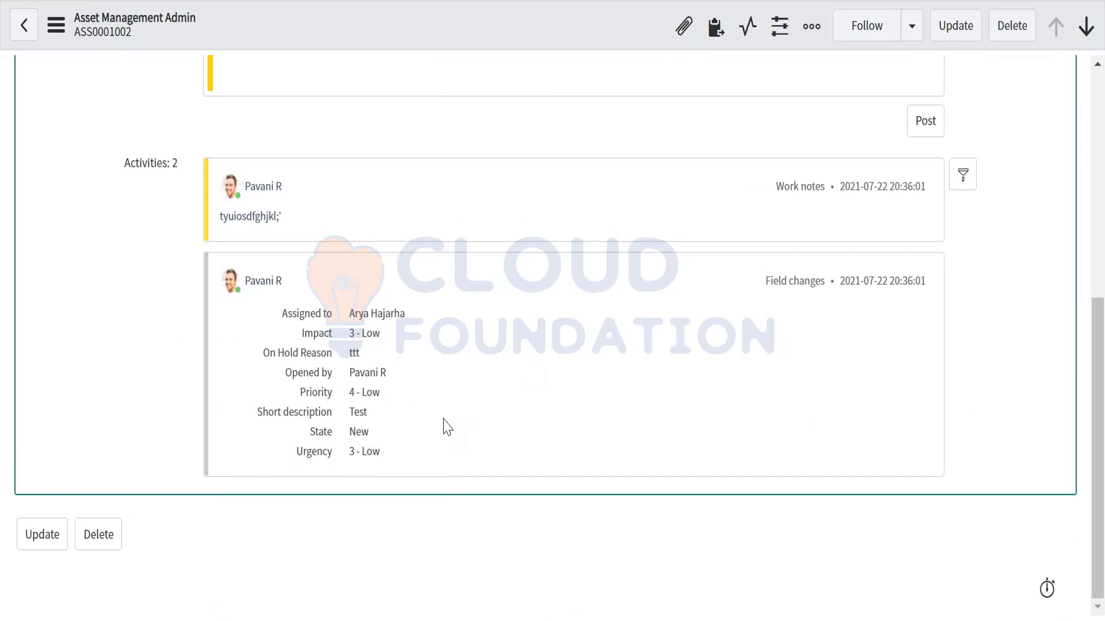
{"action": "left_click_drag", "start_coordinate": [382, 459], "coordinate": [280, 320]}
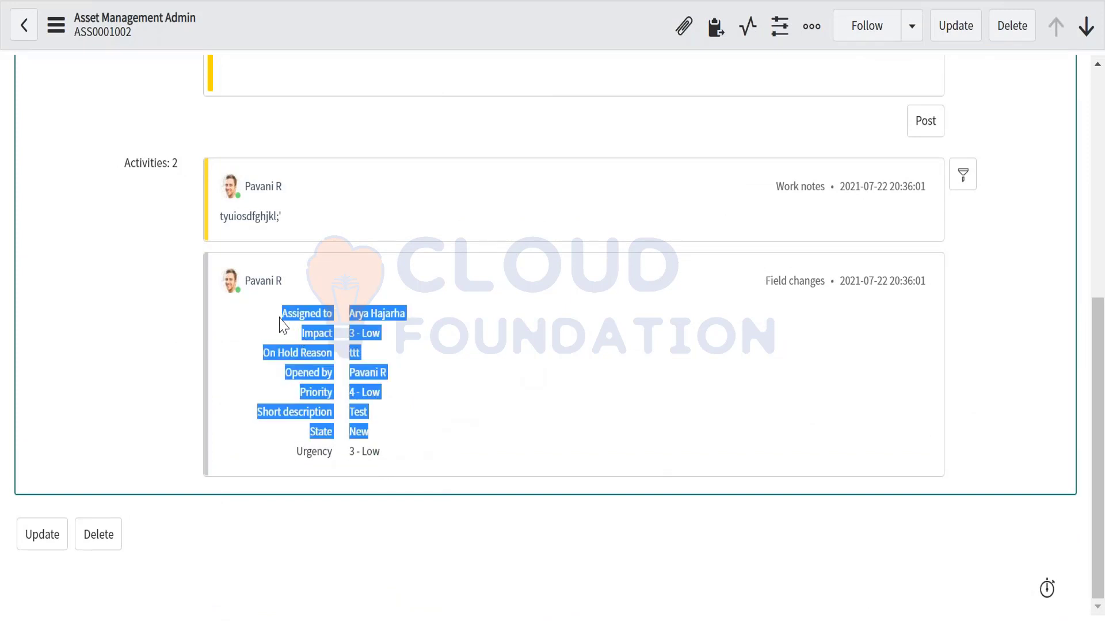
{"action": "scroll", "coordinate": [151, 180], "scroll_direction": "up", "scroll_amount": 7}
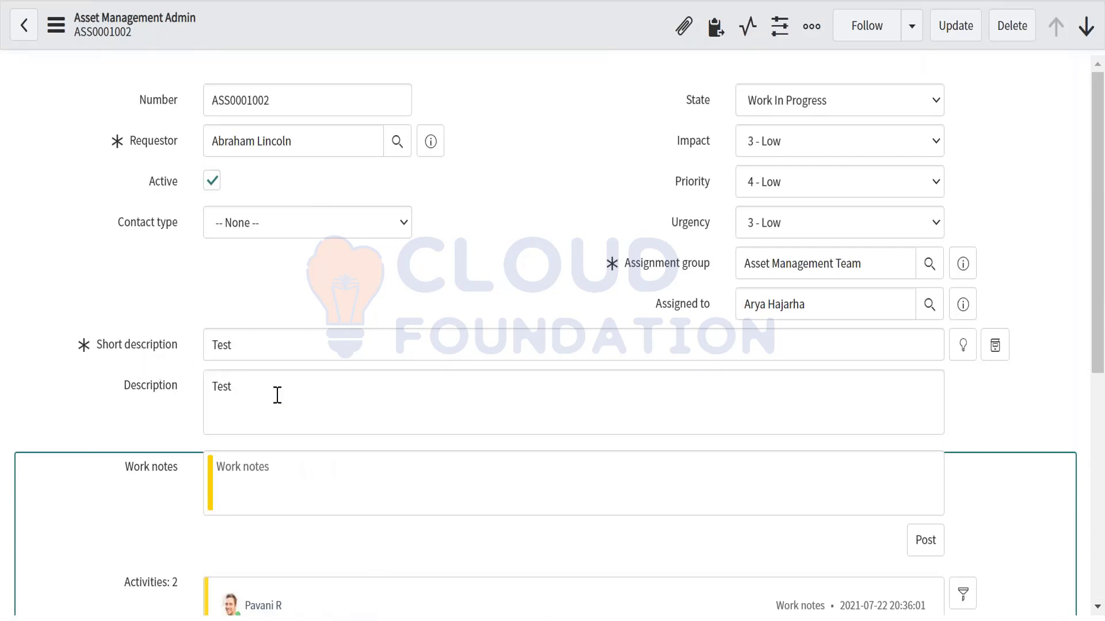
{"action": "scroll", "coordinate": [343, 466], "scroll_direction": "down", "scroll_amount": 4}
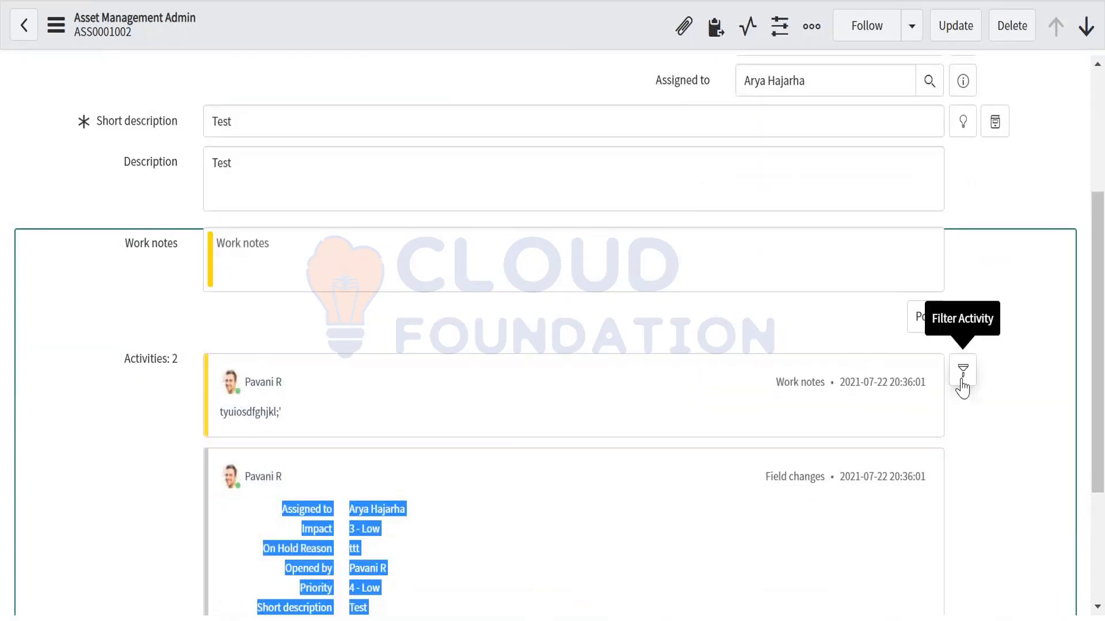
Review the Filter Activity list down to its option for configuring available fields, leaving the filters as they are
{"action": "left_click", "coordinate": [960, 385]}
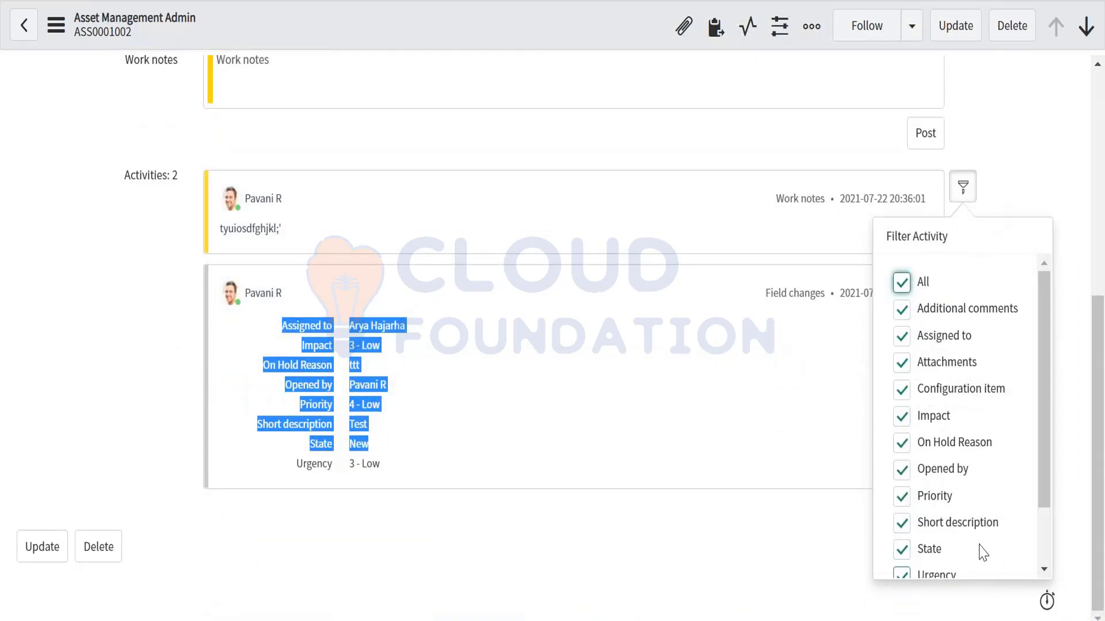
{"action": "left_click_drag", "start_coordinate": [1046, 485], "coordinate": [1042, 553]}
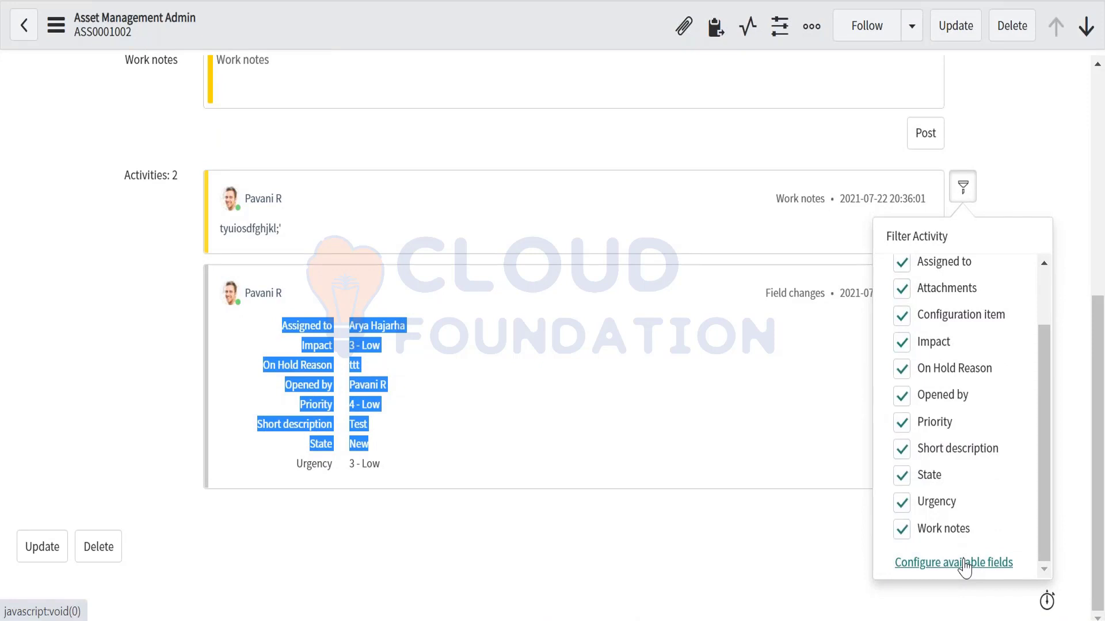
{"action": "left_click", "coordinate": [795, 574]}
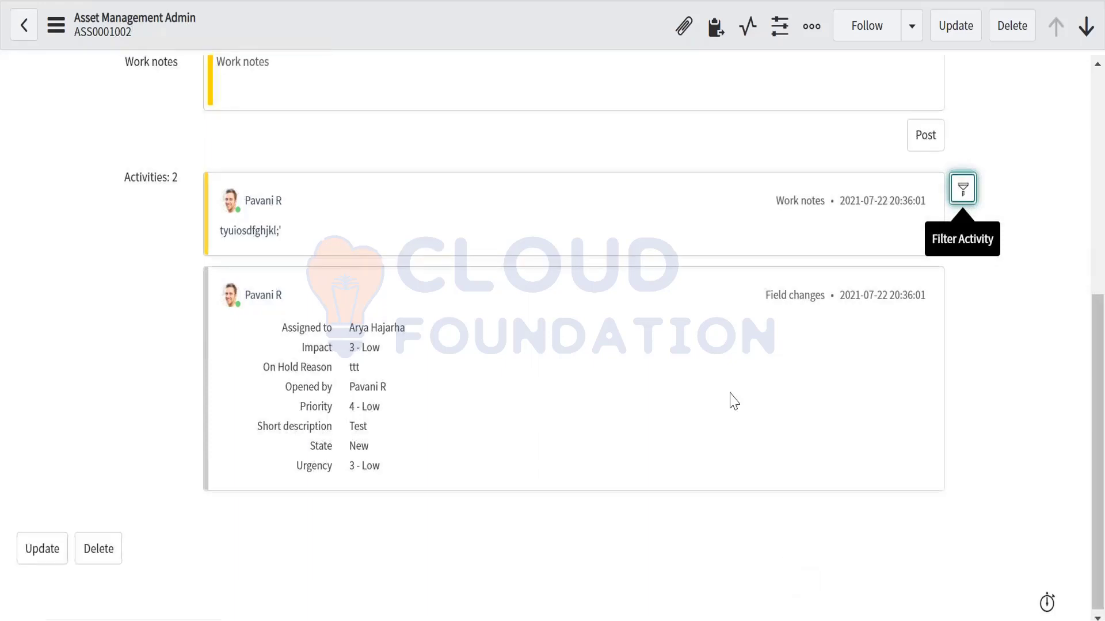
{"action": "scroll", "coordinate": [732, 400], "scroll_direction": "up", "scroll_amount": 5}
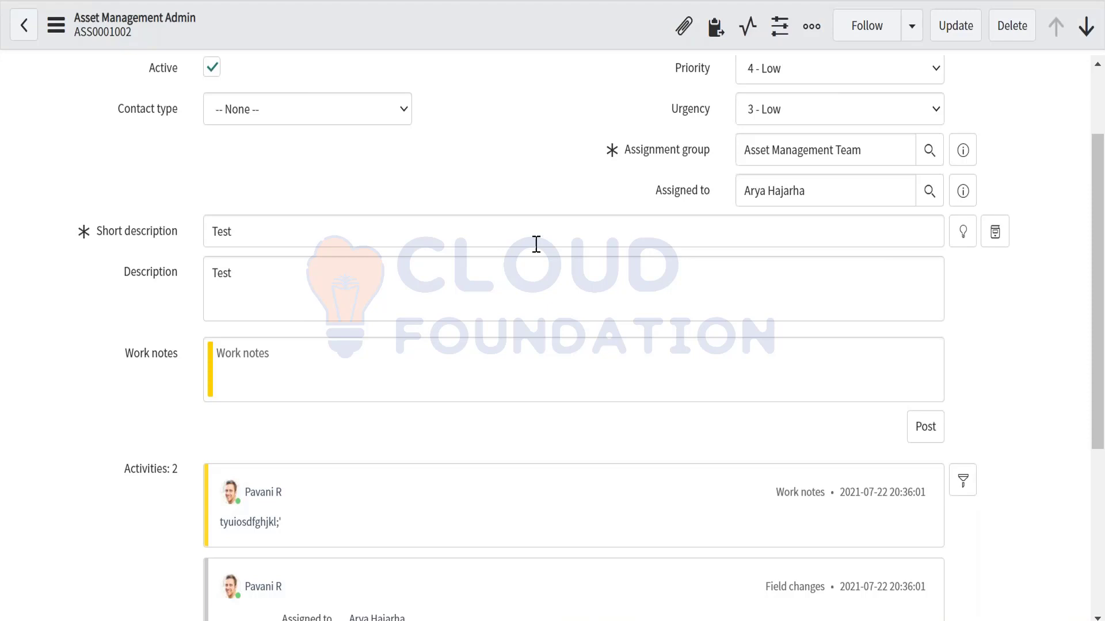
{"action": "scroll", "coordinate": [536, 244], "scroll_direction": "down", "scroll_amount": 5}
{"action": "left_click", "coordinate": [964, 212]}
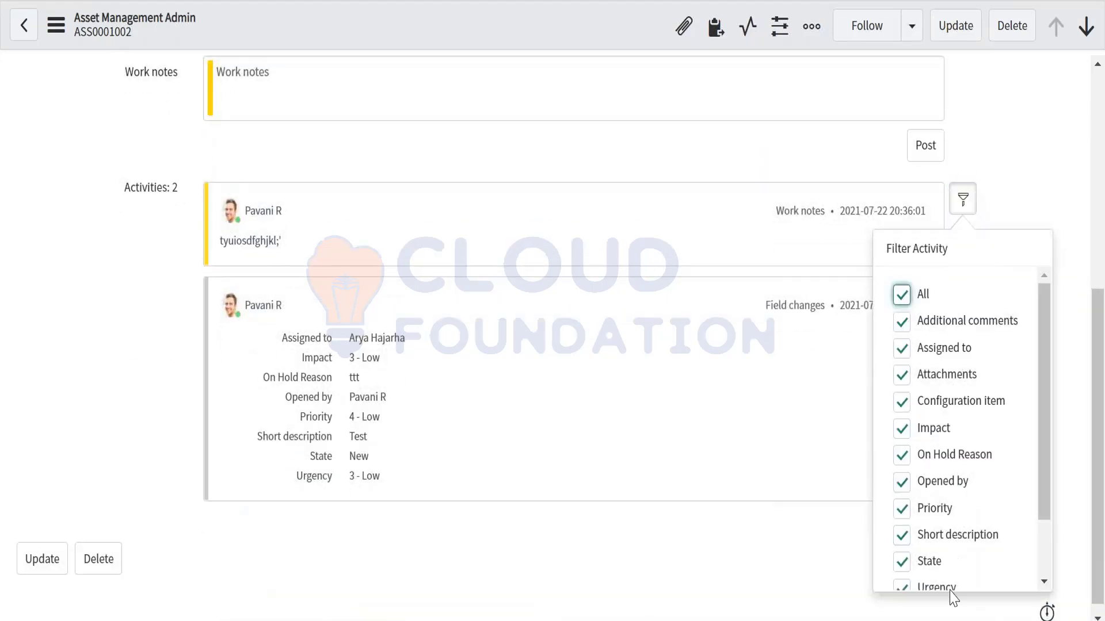
{"action": "left_click_drag", "start_coordinate": [1048, 486], "coordinate": [1041, 572]}
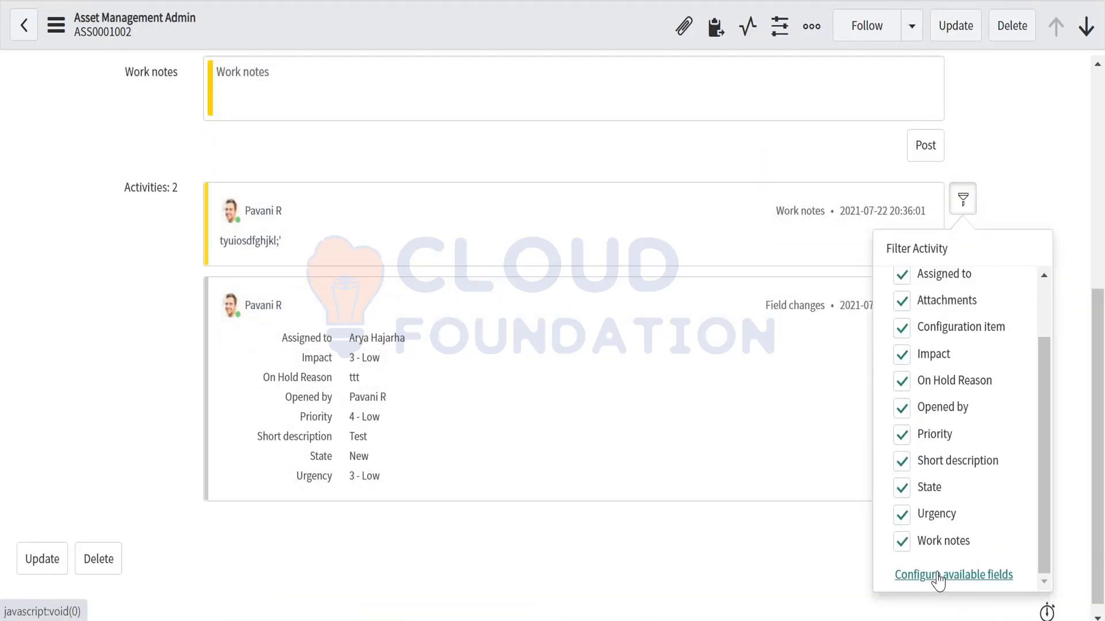
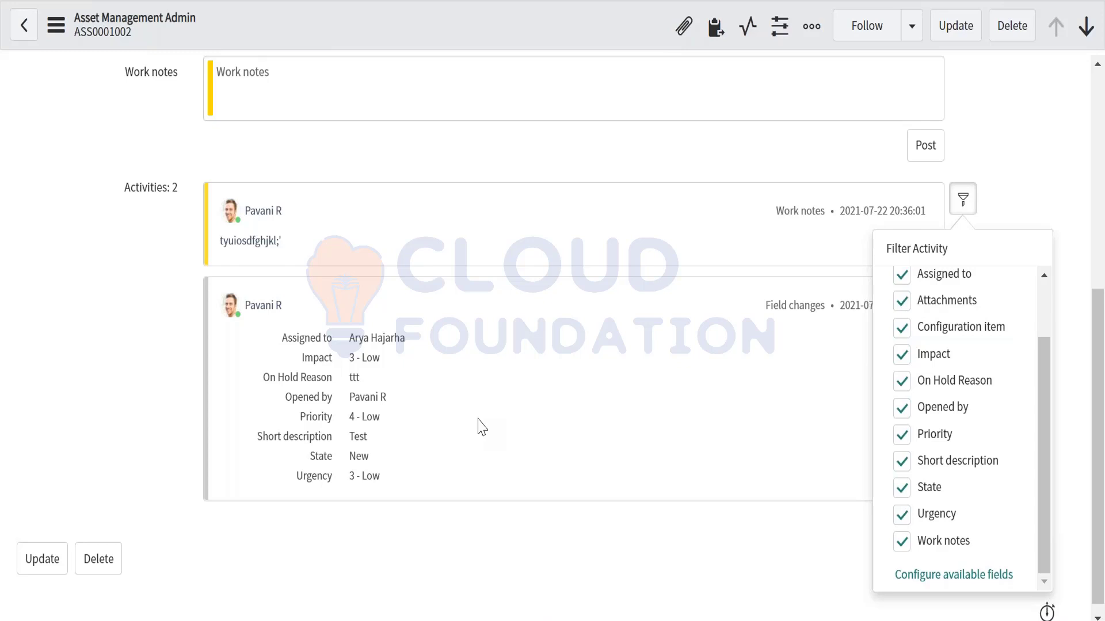
{"action": "left_click", "coordinate": [307, 253]}
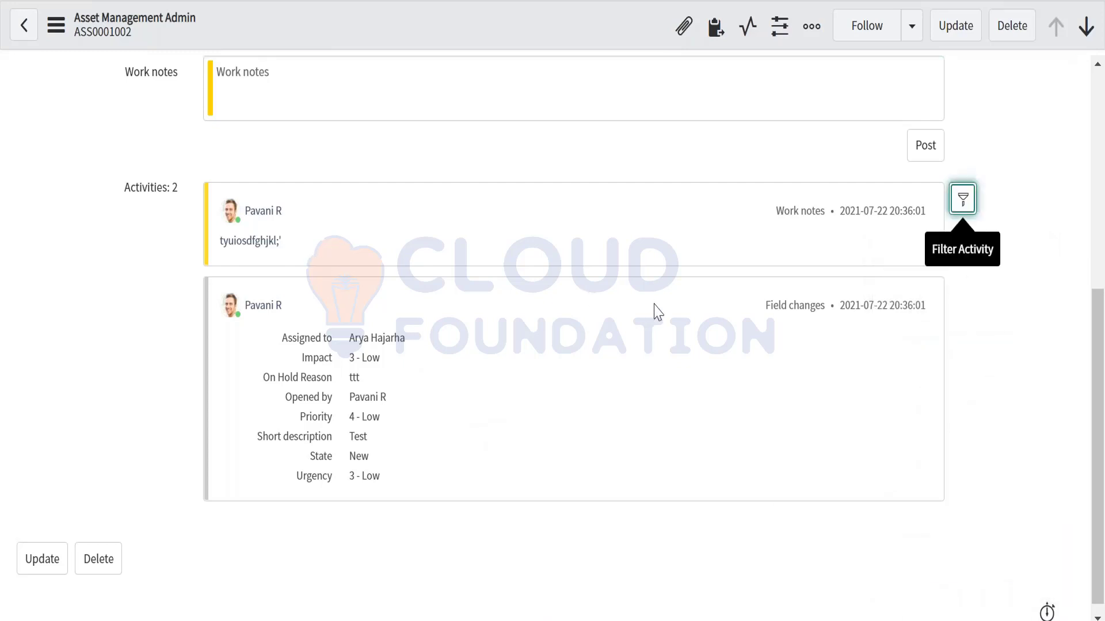
Review the form's fields and examine the work notes entry in Activities
{"action": "scroll", "coordinate": [373, 240], "scroll_direction": "up", "scroll_amount": 2}
{"action": "scroll", "coordinate": [372, 240], "scroll_direction": "up", "scroll_amount": 3}
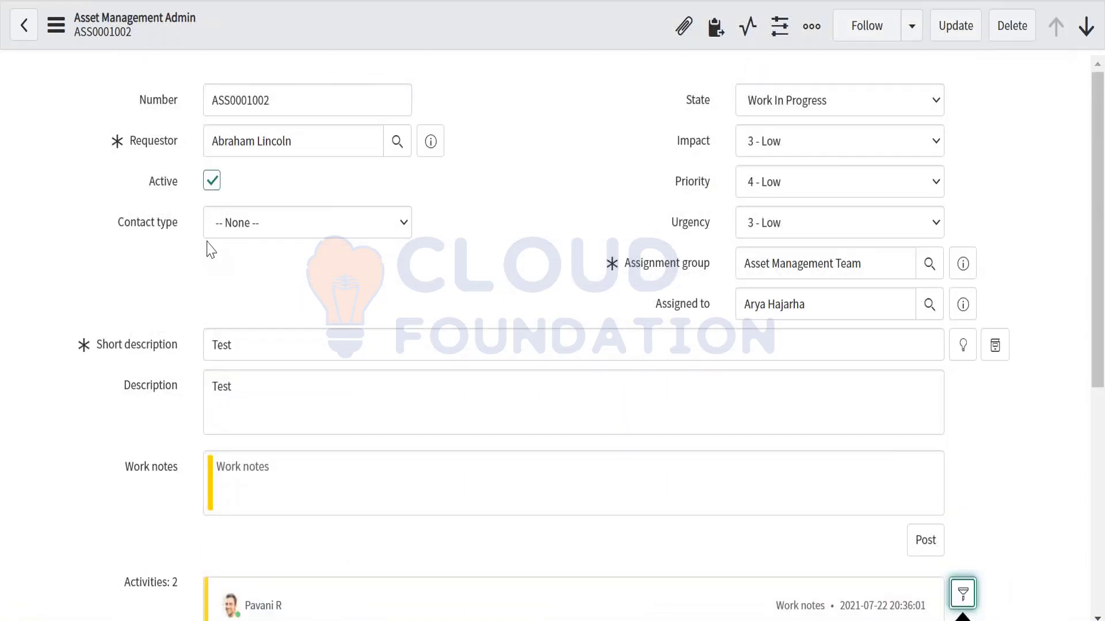
{"action": "scroll", "coordinate": [280, 311], "scroll_direction": "down", "scroll_amount": 5}
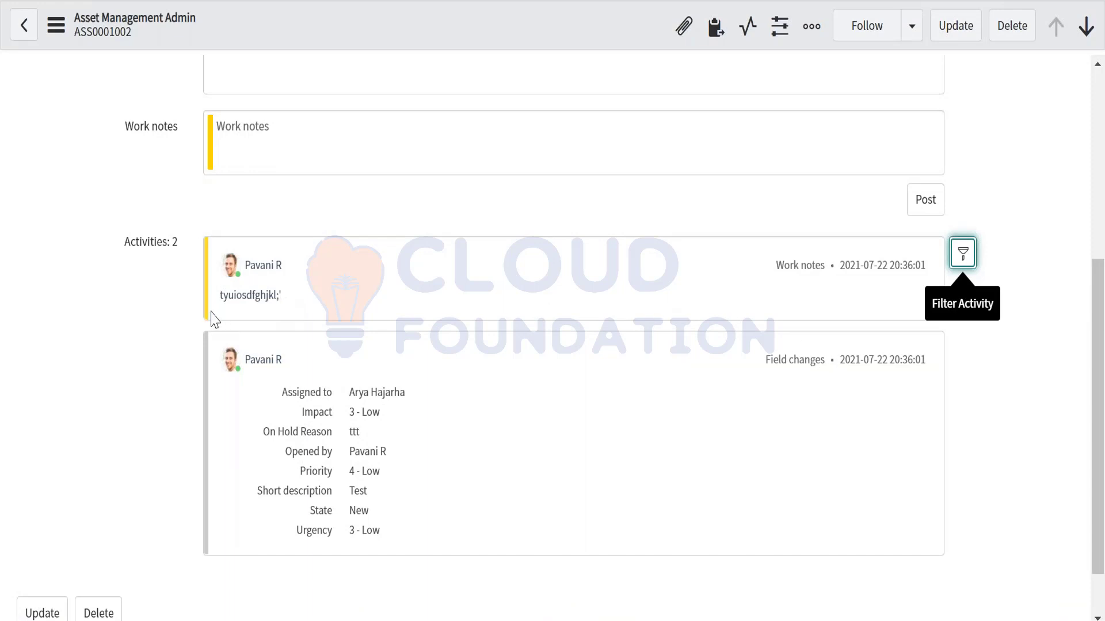
{"action": "mouse_move", "coordinate": [218, 314]}
{"action": "left_mouse_down"}
{"action": "mouse_move", "coordinate": [306, 301]}
{"action": "mouse_move", "coordinate": [223, 307]}
{"action": "left_mouse_up"}
{"action": "left_click", "coordinate": [303, 309]}
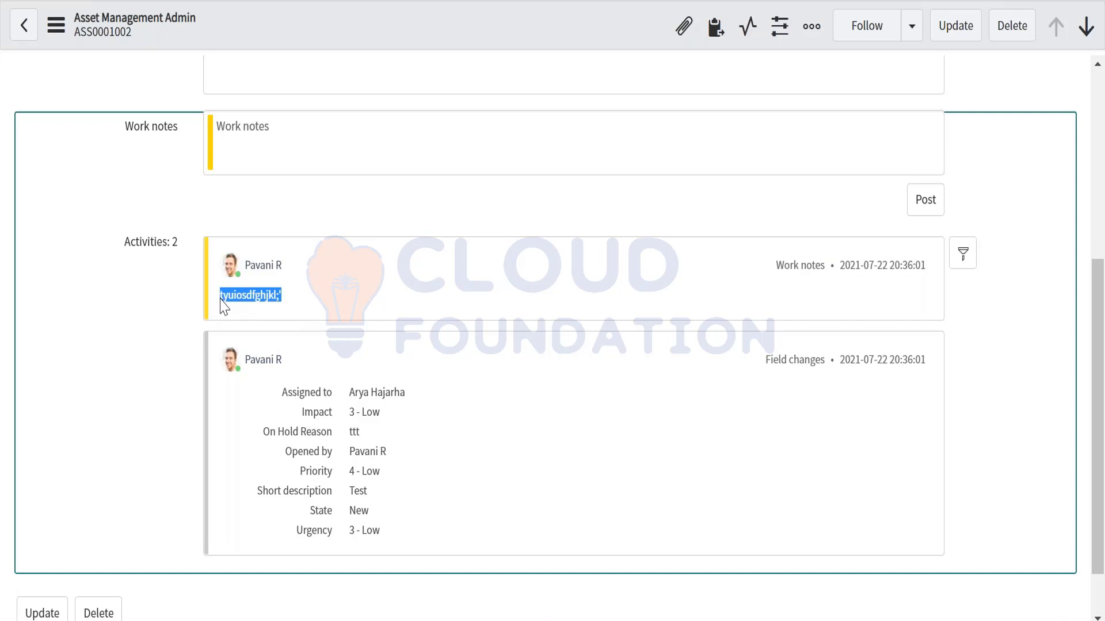
Open the available activity fields configuration, discarding the record's unsaved changes, then add Sent/Received Emails to the selected fields and save
{"action": "left_click", "coordinate": [964, 257]}
{"action": "left_click_drag", "start_coordinate": [1046, 493], "coordinate": [1102, 592]}
{"action": "left_click", "coordinate": [955, 562]}
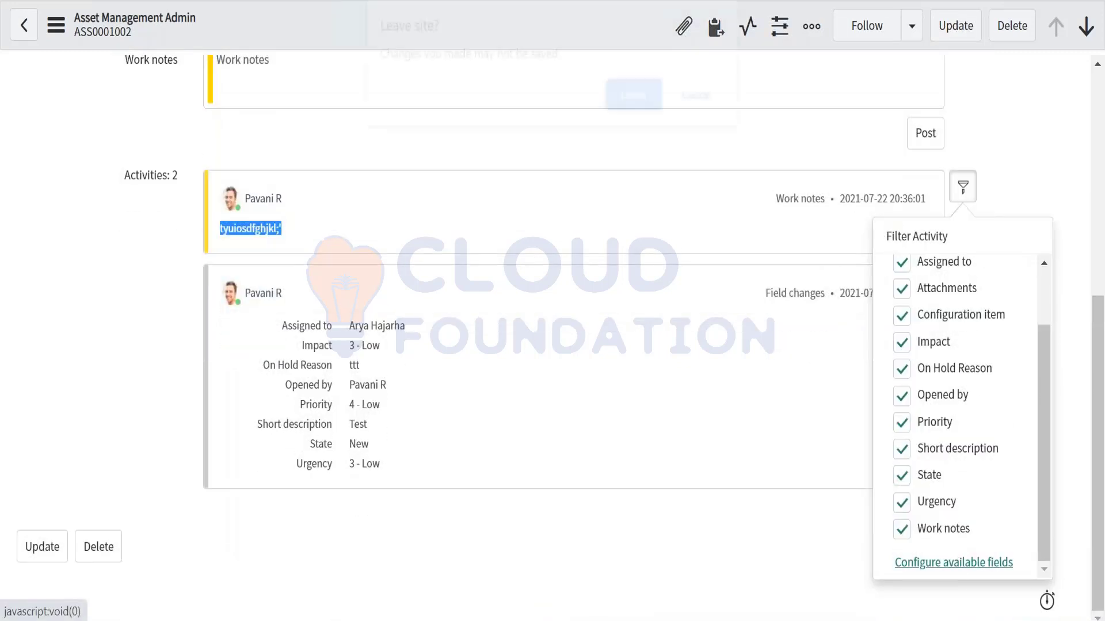
{"action": "left_click", "coordinate": [637, 102]}
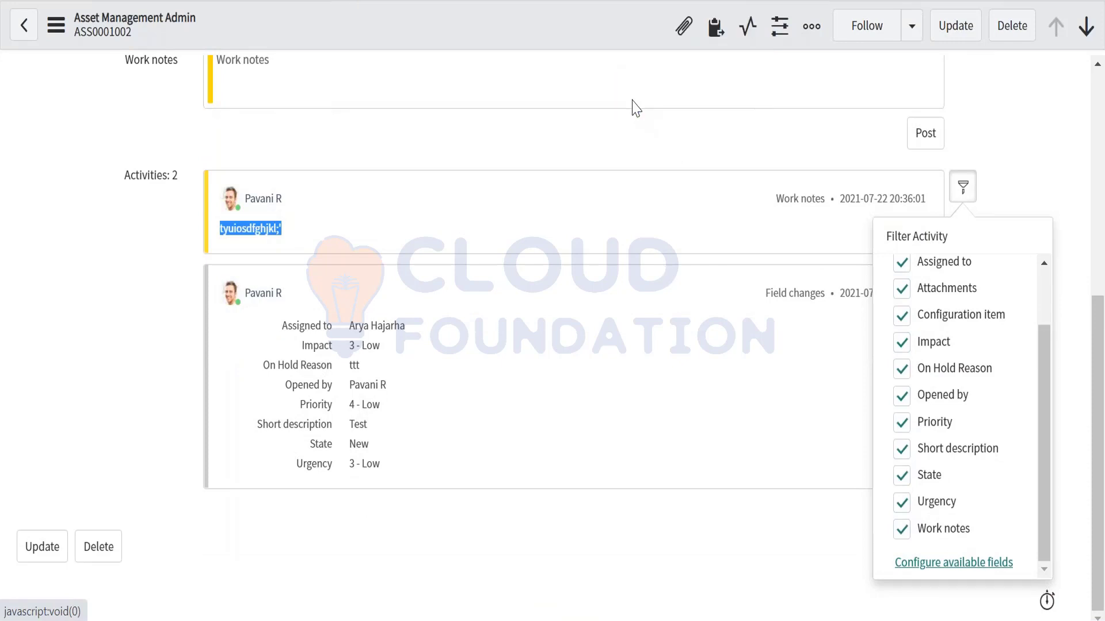
{"action": "scroll", "coordinate": [378, 314], "scroll_direction": "down", "scroll_amount": 15}
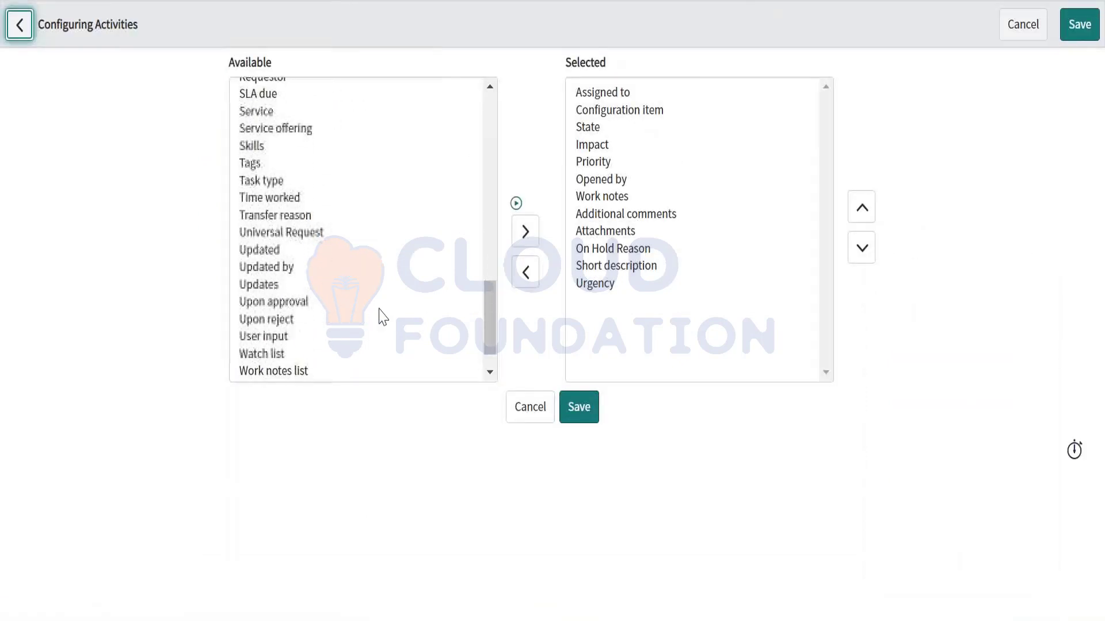
{"action": "left_click", "coordinate": [328, 349]}
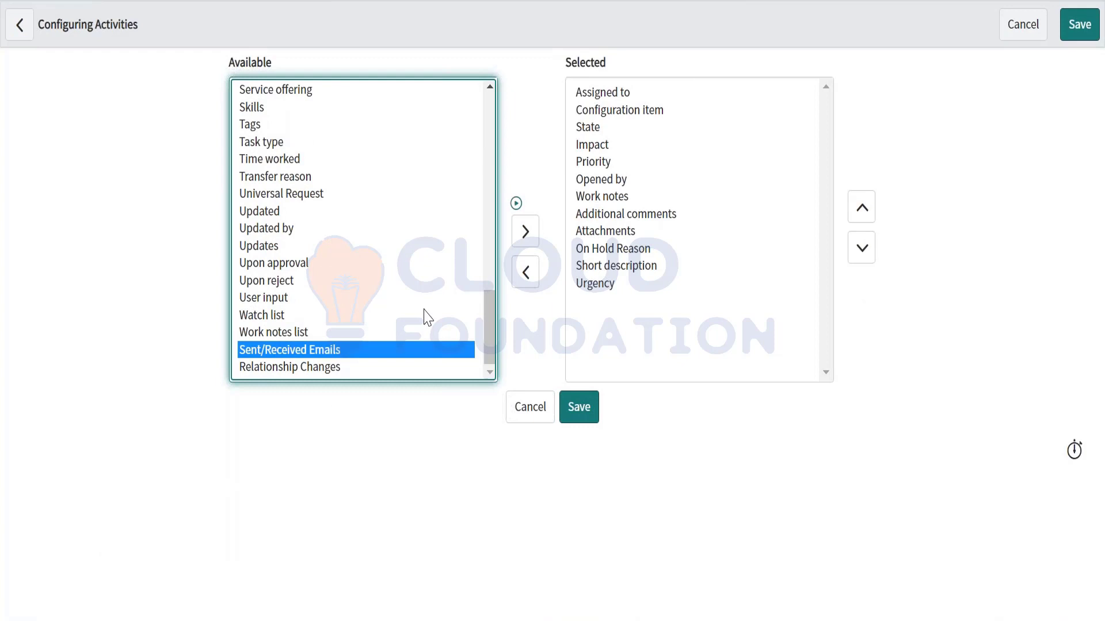
{"action": "left_click", "coordinate": [527, 233]}
{"action": "left_click", "coordinate": [583, 417]}
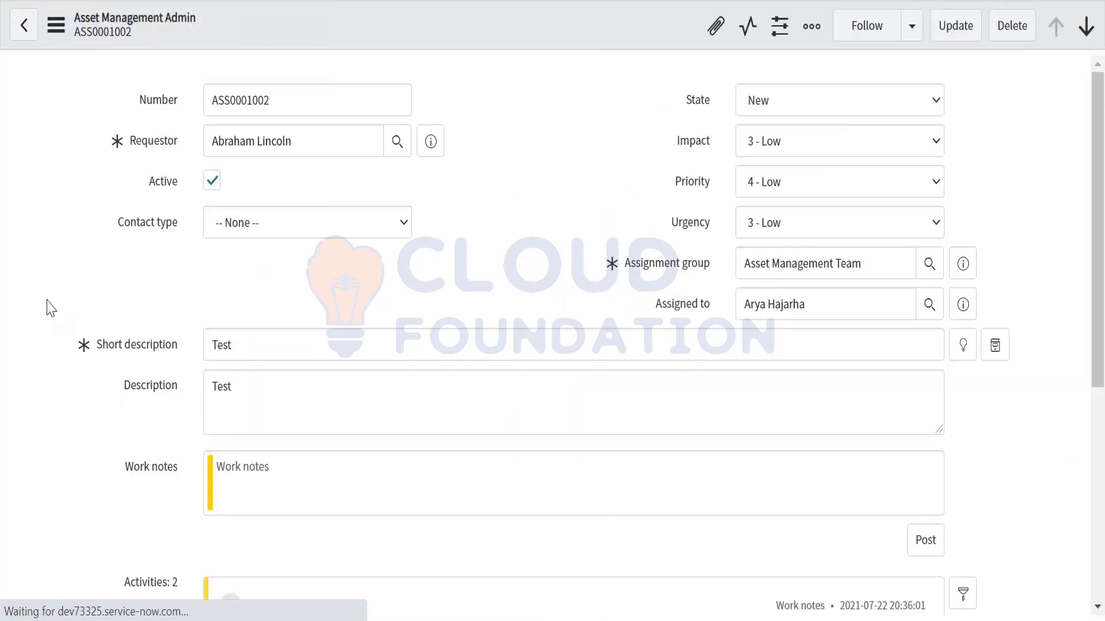
Check the work notes and field changes entries in the reloaded record's Activities section
{"action": "scroll", "coordinate": [51, 308], "scroll_direction": "down", "scroll_amount": 2}
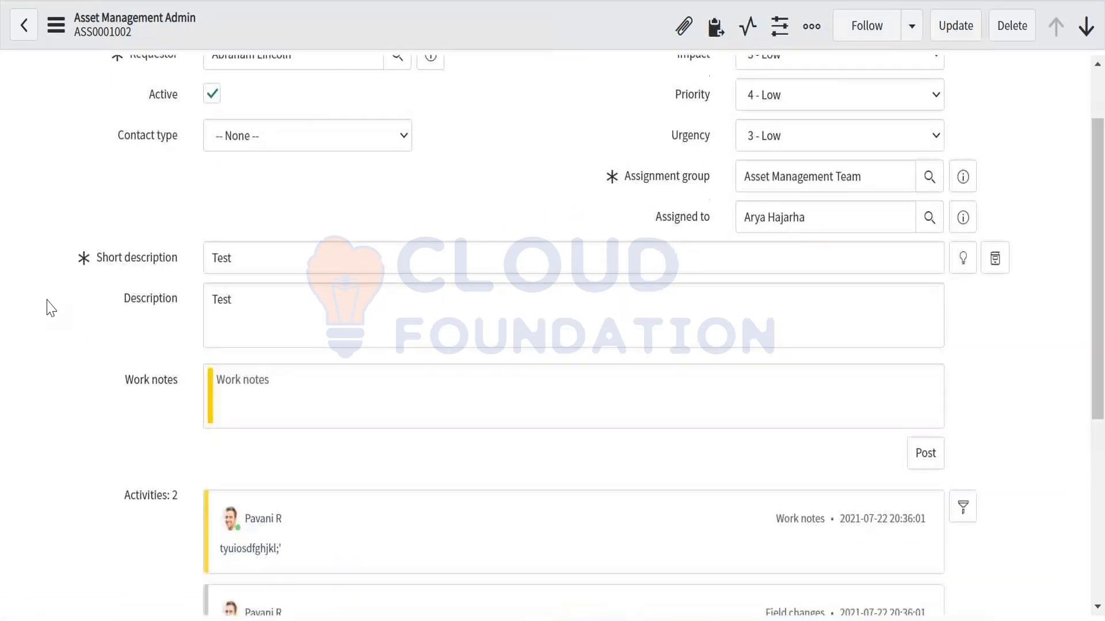
{"action": "scroll", "coordinate": [51, 307], "scroll_direction": "down", "scroll_amount": 4}
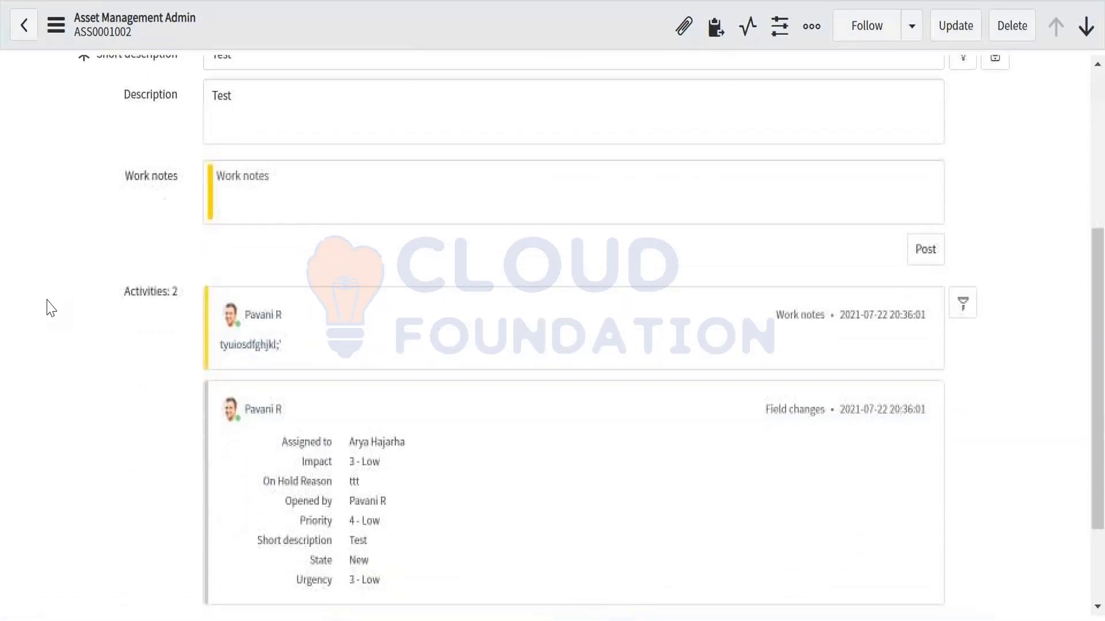
{"action": "left_click", "coordinate": [286, 347]}
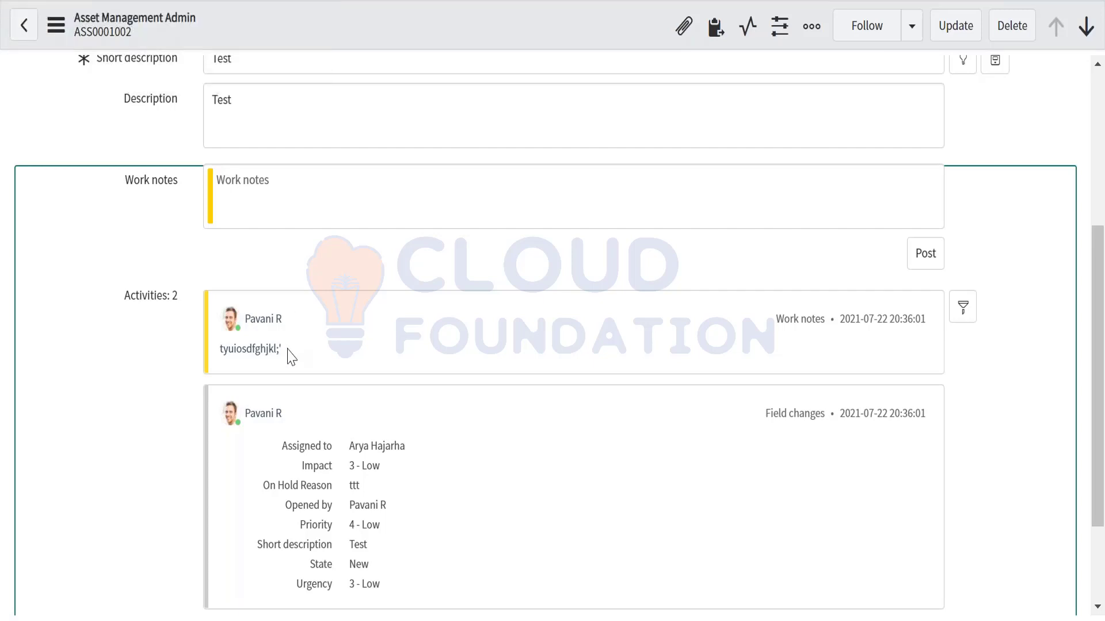
{"action": "scroll", "coordinate": [291, 357], "scroll_direction": "down", "scroll_amount": 2}
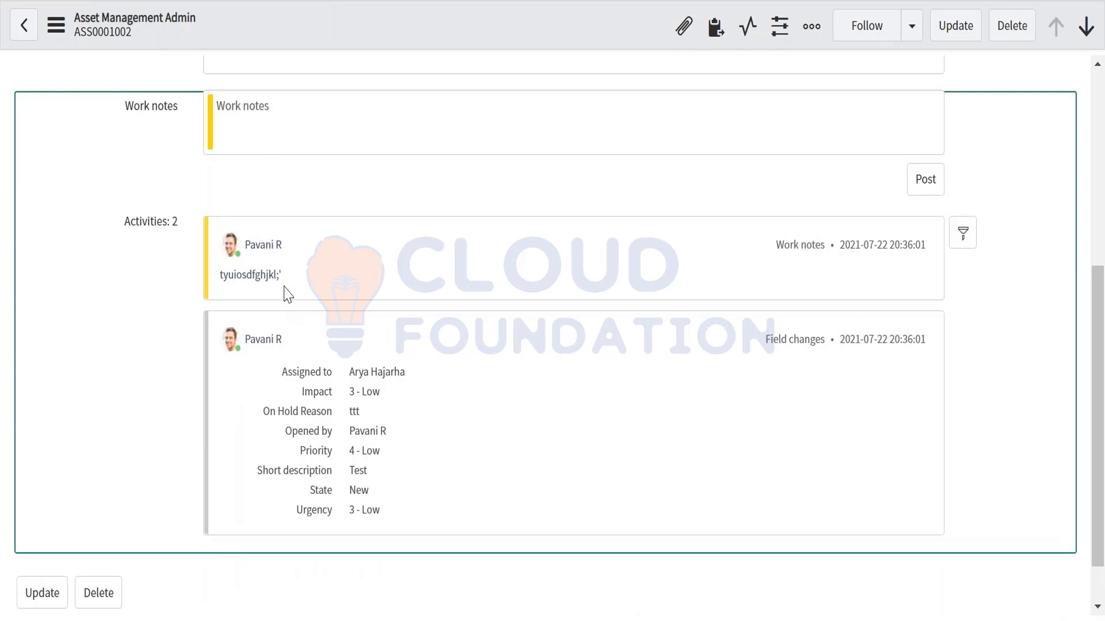
Set the record's Short description to Test12345678qwertyui, save it and check the newest Activities entry
{"action": "scroll", "coordinate": [288, 293], "scroll_direction": "up", "scroll_amount": 5}
{"action": "left_click", "coordinate": [249, 365]}
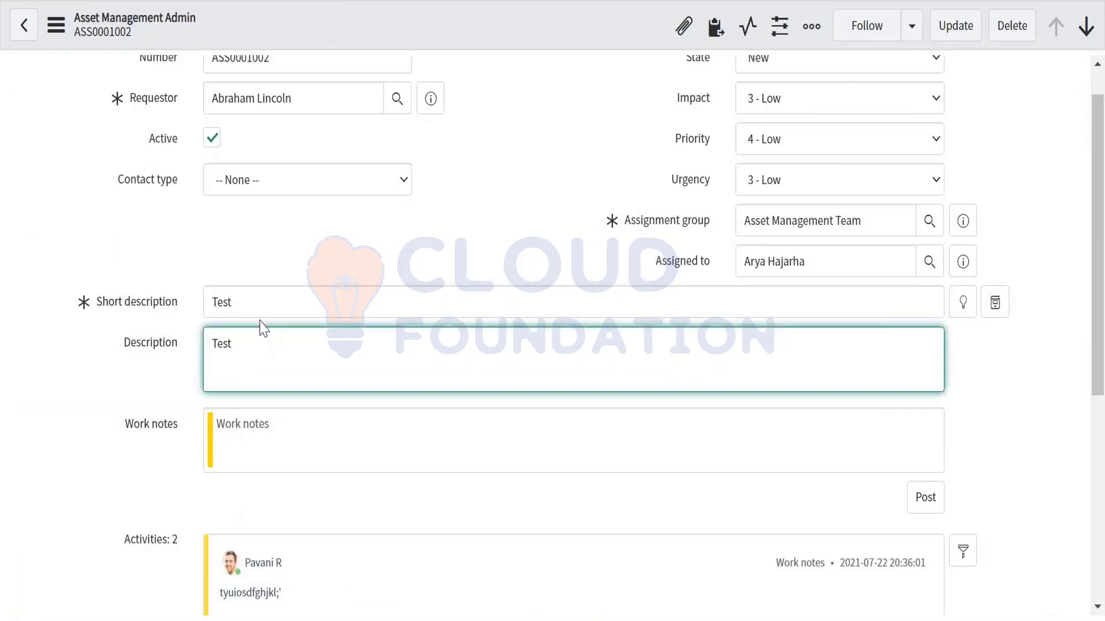
{"action": "left_click", "coordinate": [251, 299]}
{"action": "type", "text": "12345678qwertyui"}
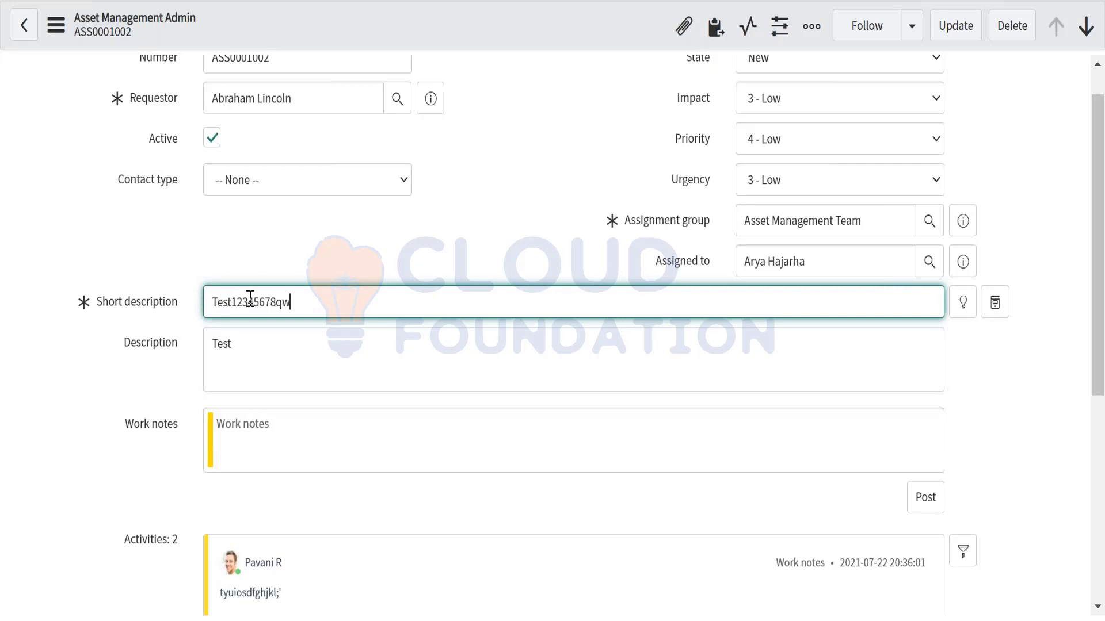
{"action": "right_click", "coordinate": [488, 25]}
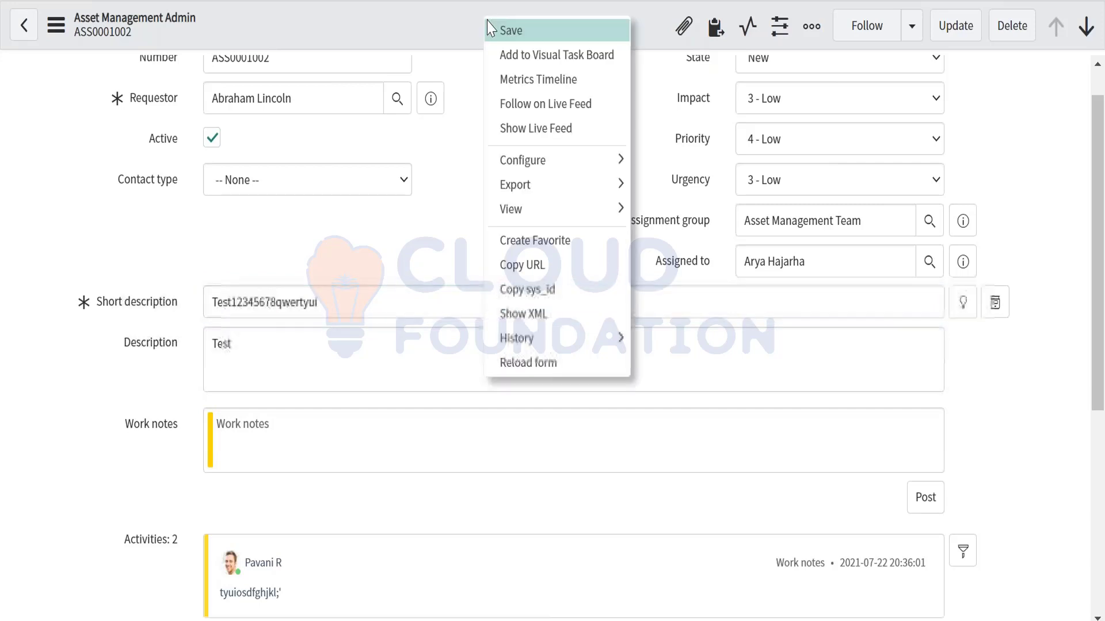
{"action": "left_click", "coordinate": [494, 30]}
{"action": "scroll", "coordinate": [545, 488], "scroll_direction": "down", "scroll_amount": 4}
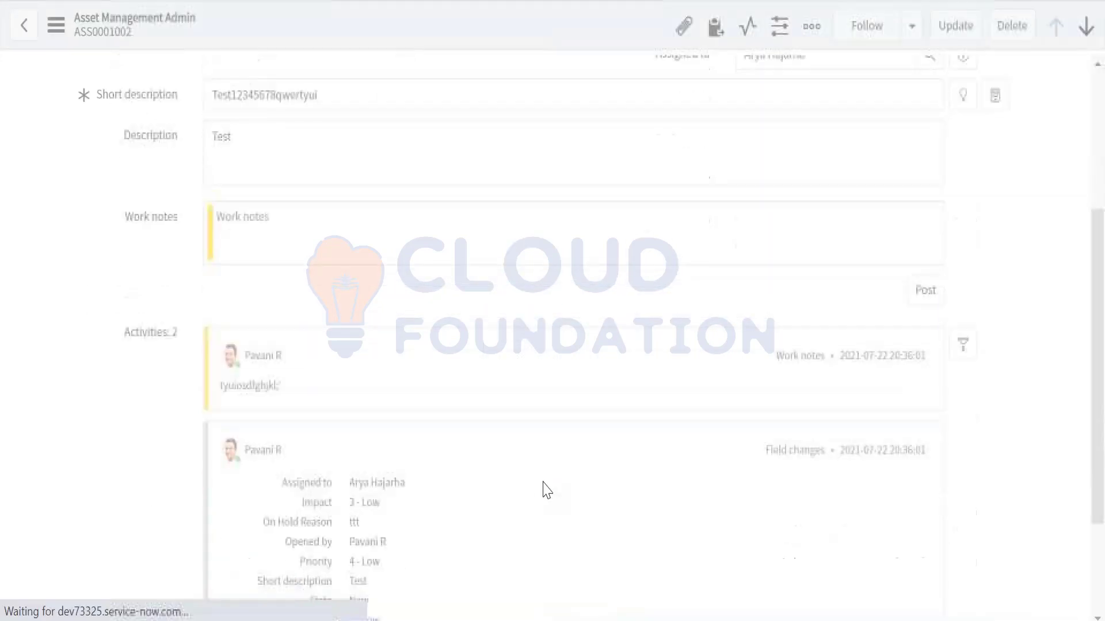
{"action": "scroll", "coordinate": [545, 488], "scroll_direction": "down", "scroll_amount": 5}
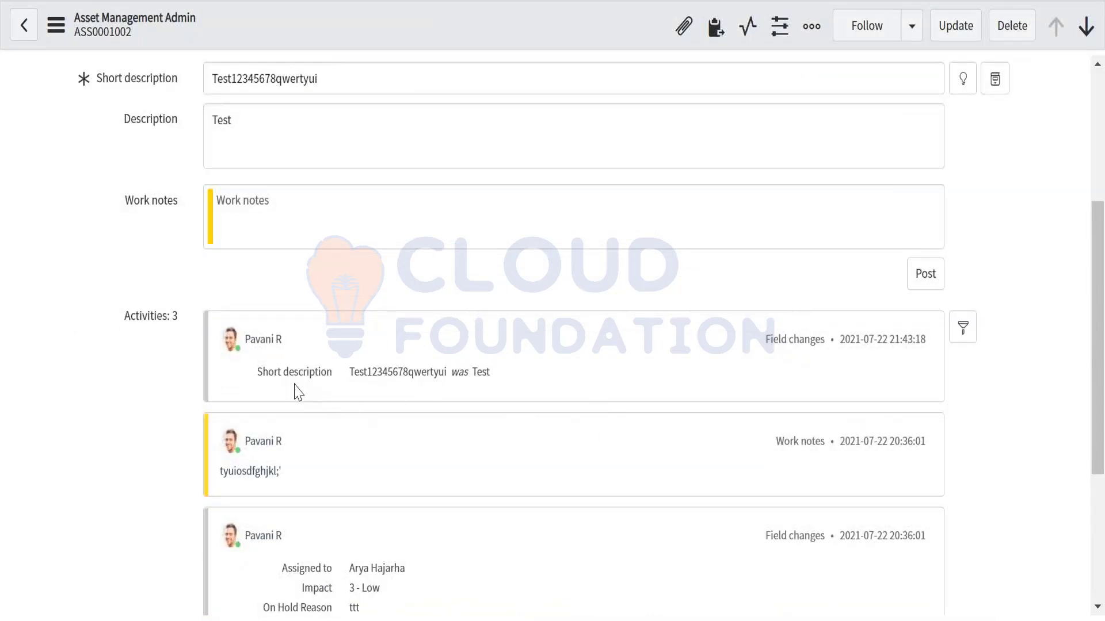
Replace the Assignment group with Capacity Mgmt, chosen from the group lookup list
{"action": "scroll", "coordinate": [442, 365], "scroll_direction": "up", "scroll_amount": 5}
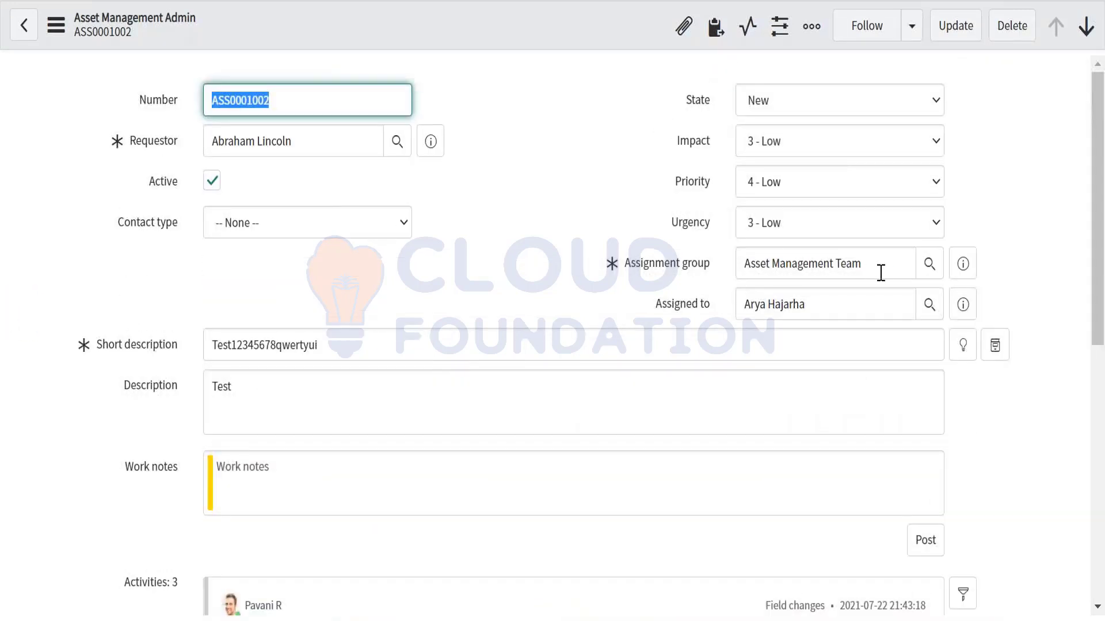
{"action": "left_click", "coordinate": [880, 272]}
{"action": "key", "text": "ctrl+a"}
{"action": "key", "text": "BackSpace"}
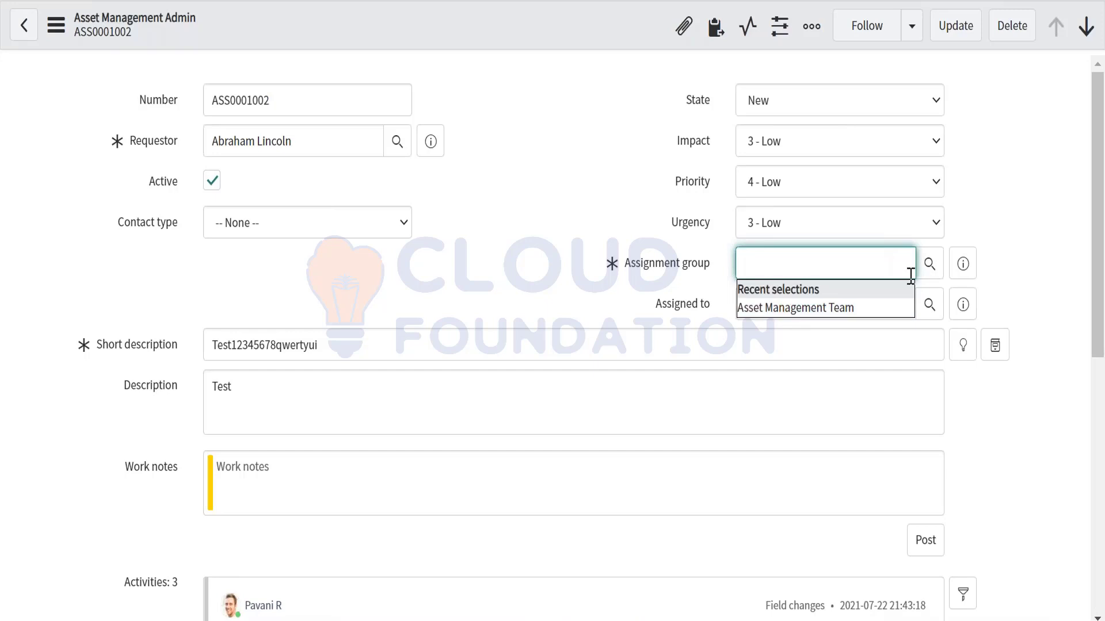
{"action": "left_click", "coordinate": [929, 268]}
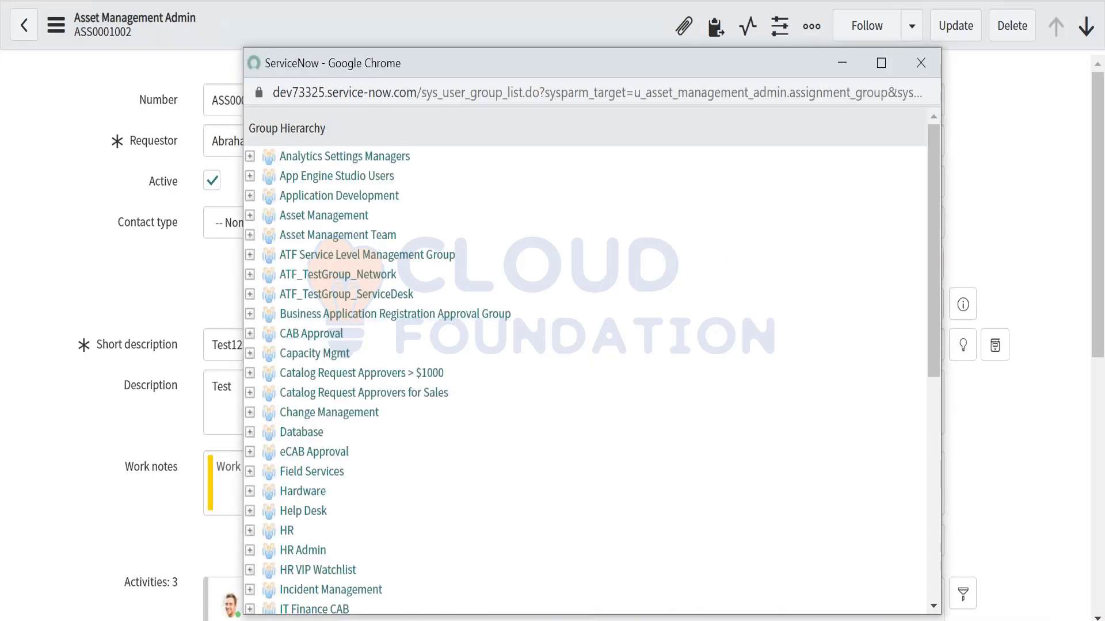
{"action": "left_click", "coordinate": [315, 354]}
Clear the Assigned to field and save the record
{"action": "left_click", "coordinate": [863, 308]}
{"action": "key", "text": "ctrl+a"}
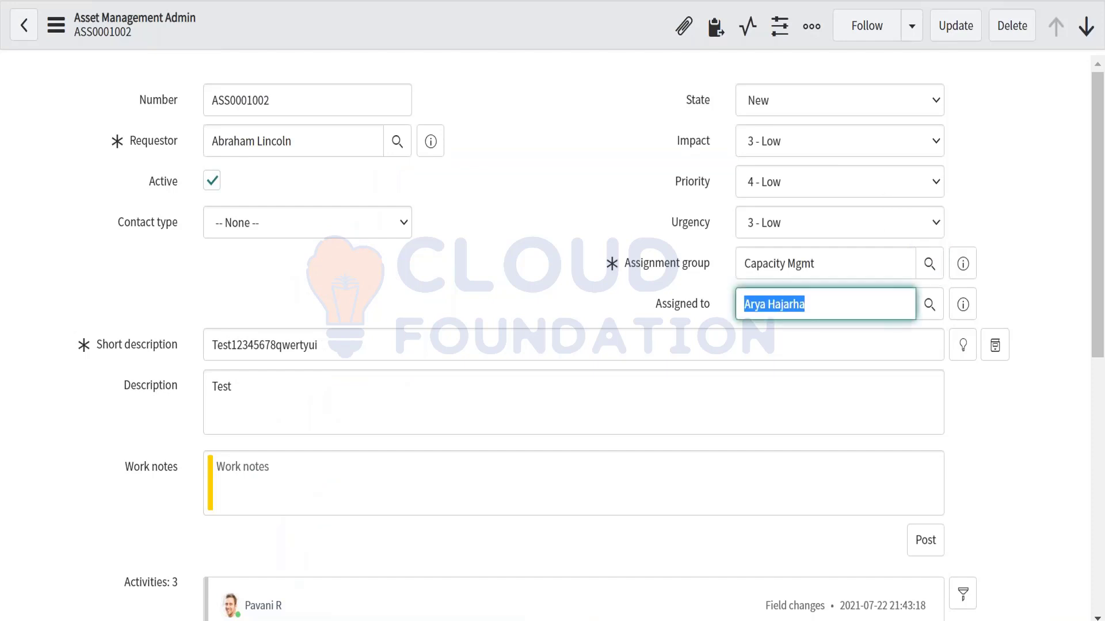
{"action": "key", "text": "BackSpace"}
{"action": "right_click", "coordinate": [533, 49]}
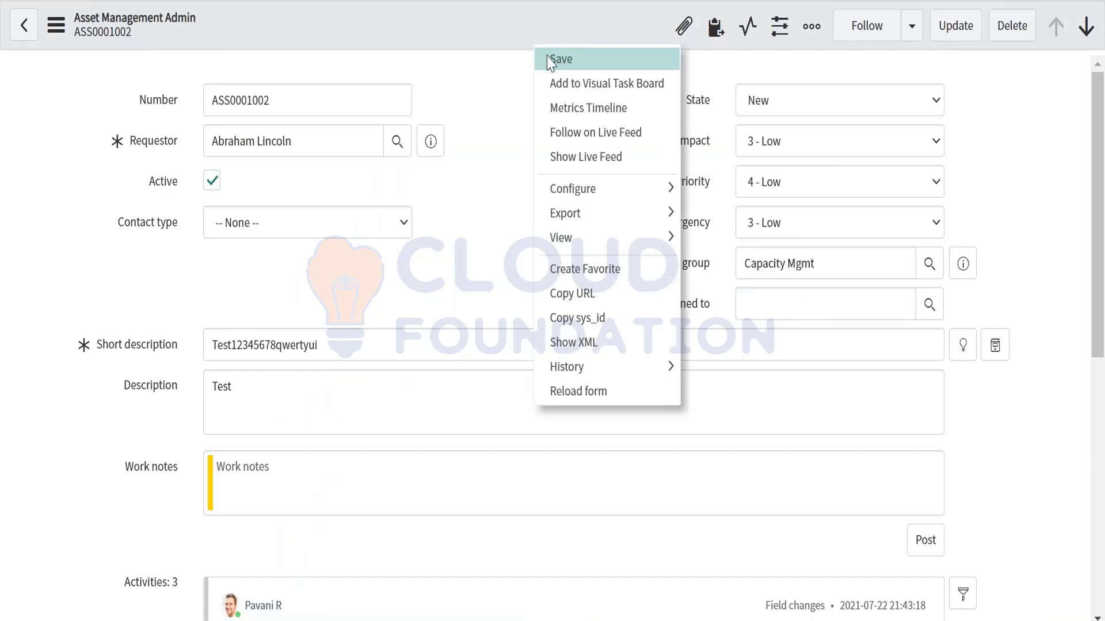
{"action": "left_click", "coordinate": [548, 58]}
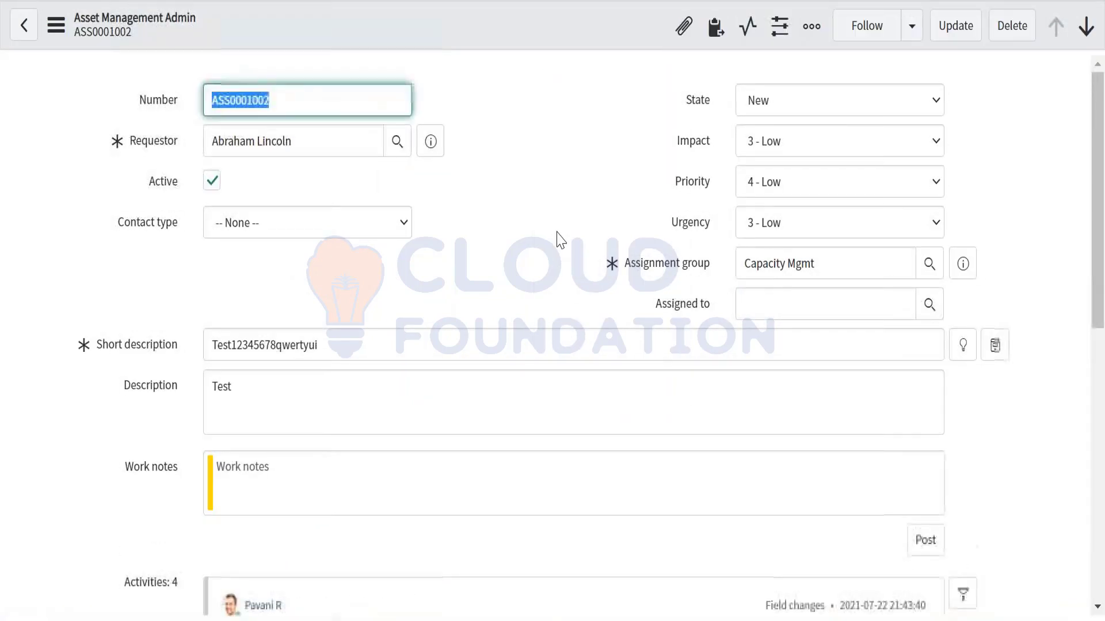
Check the Assigned to change in Activities and save the record again
{"action": "scroll", "coordinate": [559, 239], "scroll_direction": "down", "scroll_amount": 4}
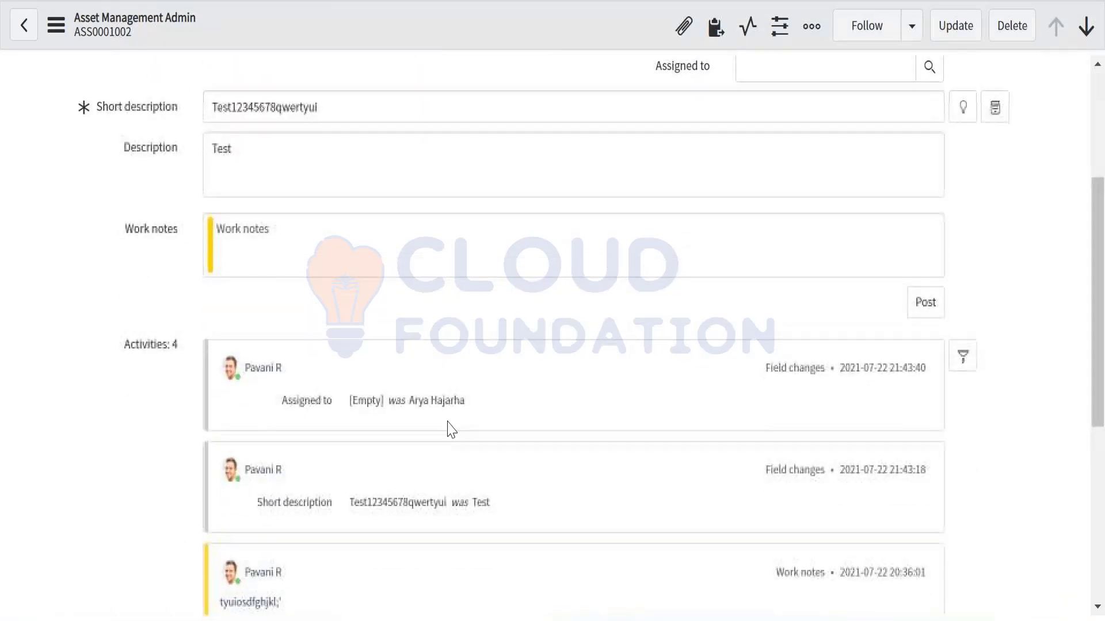
{"action": "left_click_drag", "start_coordinate": [299, 403], "coordinate": [413, 410]}
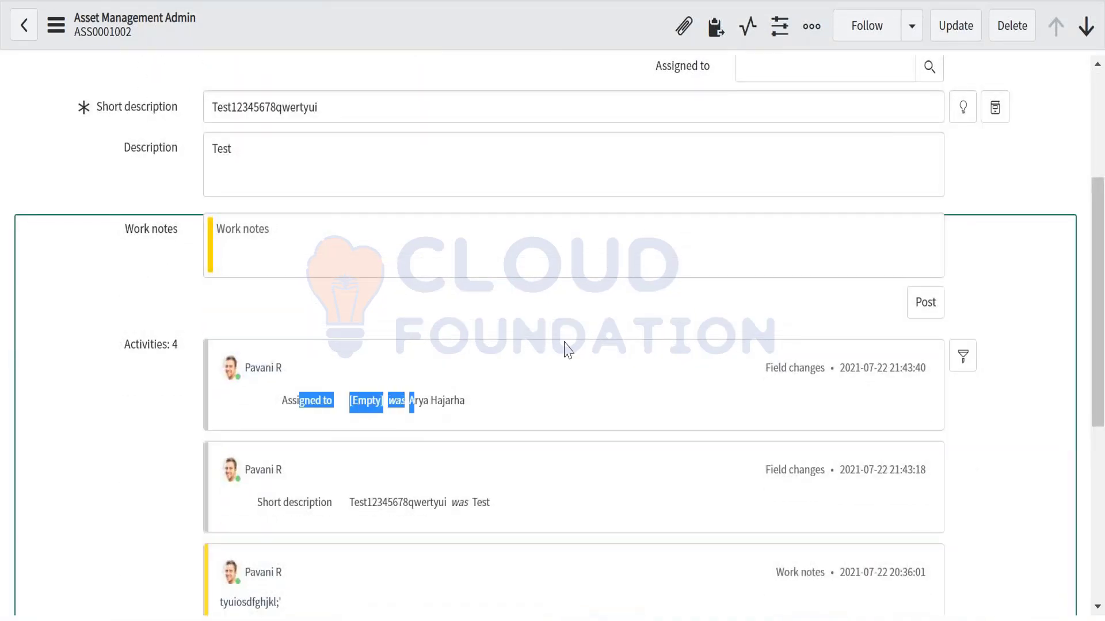
{"action": "scroll", "coordinate": [569, 350], "scroll_direction": "up", "scroll_amount": 4}
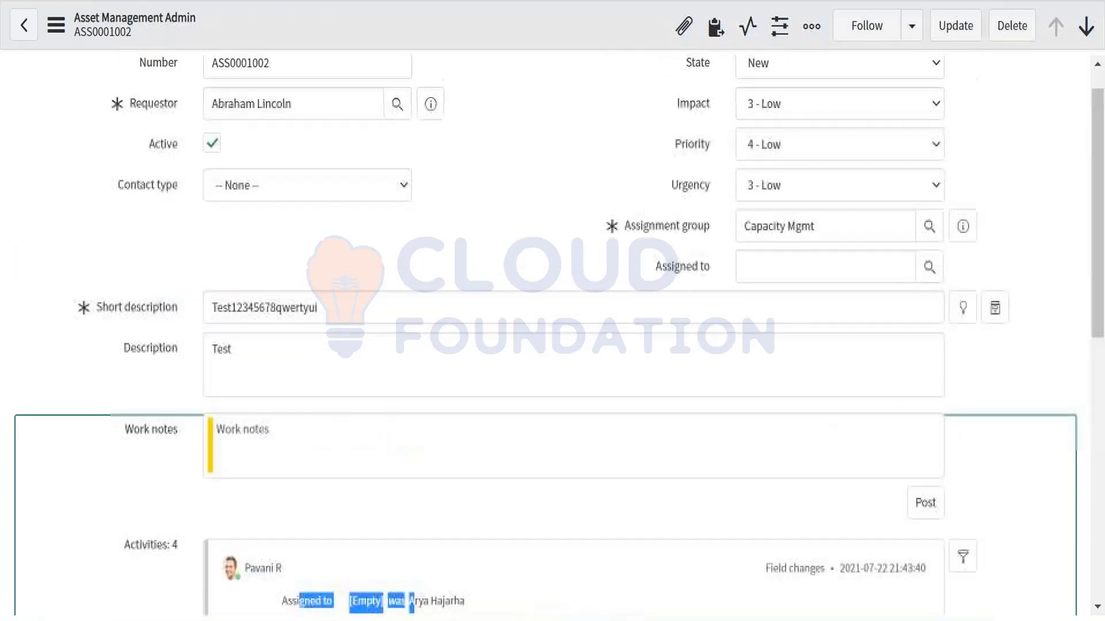
{"action": "right_click", "coordinate": [500, 25]}
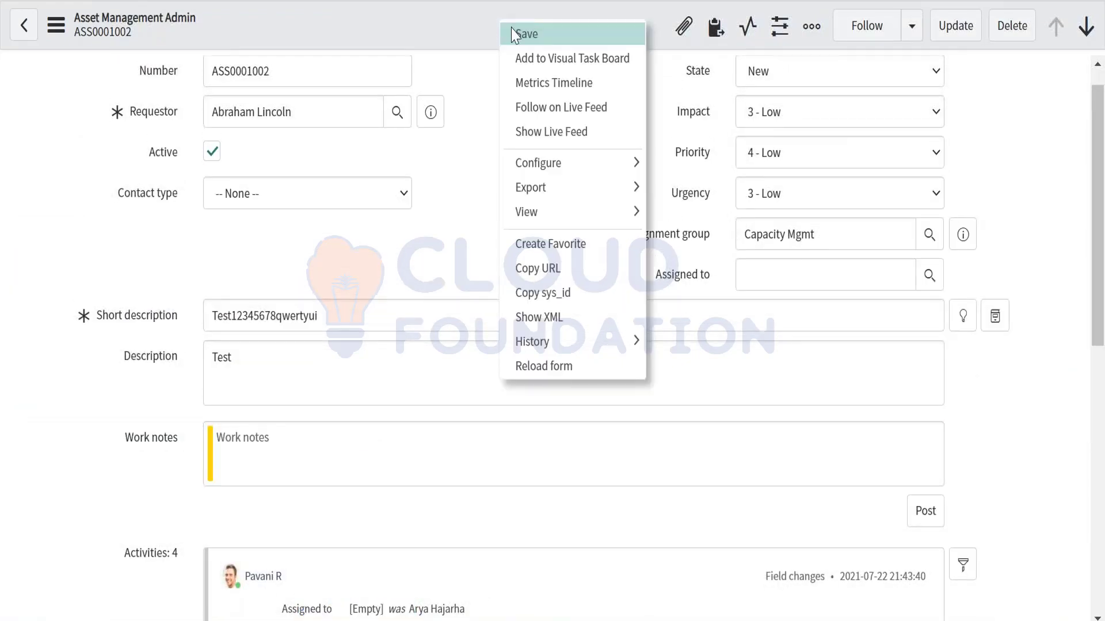
{"action": "left_click", "coordinate": [514, 34]}
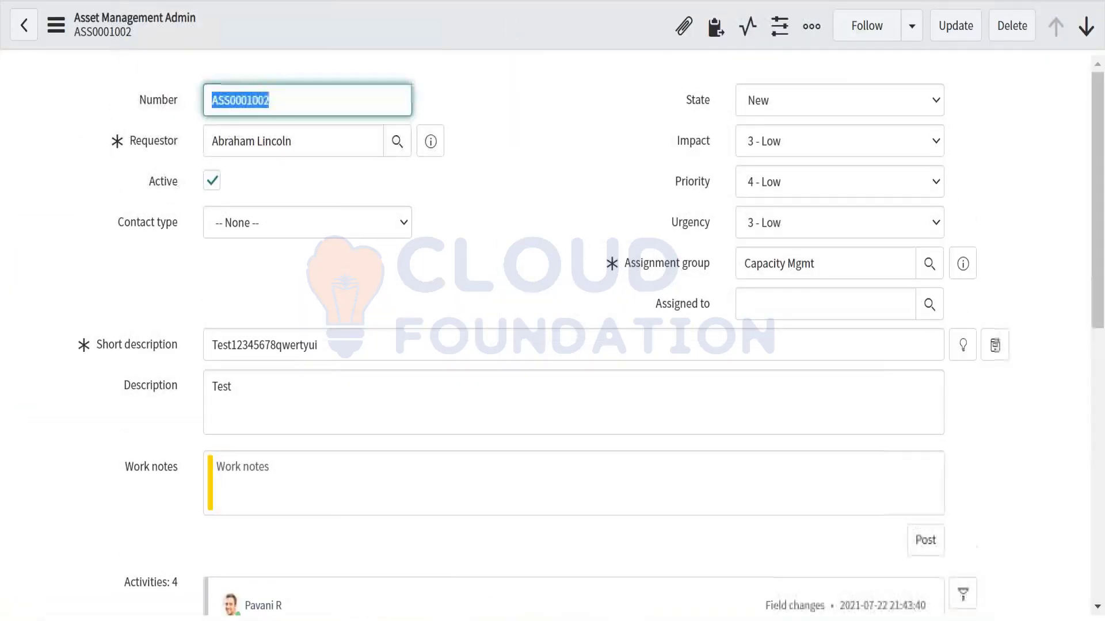
Compare the Assignment group field with the Activities entries to see whether its change is tracked, and reload the record
{"action": "scroll", "coordinate": [568, 333], "scroll_direction": "down", "scroll_amount": 5}
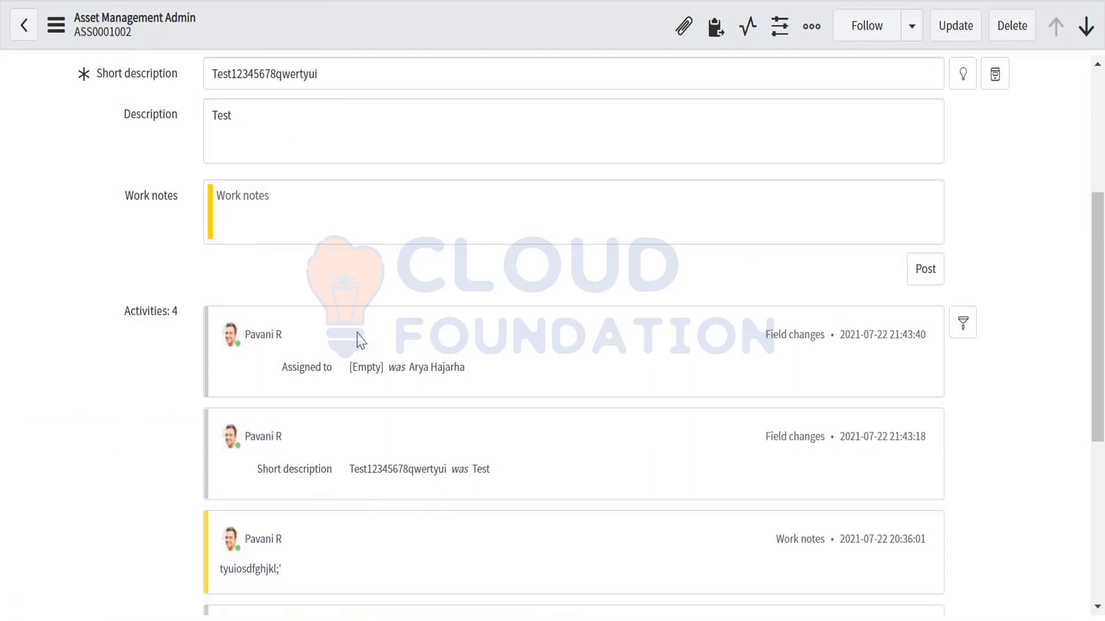
{"action": "scroll", "coordinate": [664, 273], "scroll_direction": "up", "scroll_amount": 5}
{"action": "scroll", "coordinate": [787, 317], "scroll_direction": "down", "scroll_amount": 5}
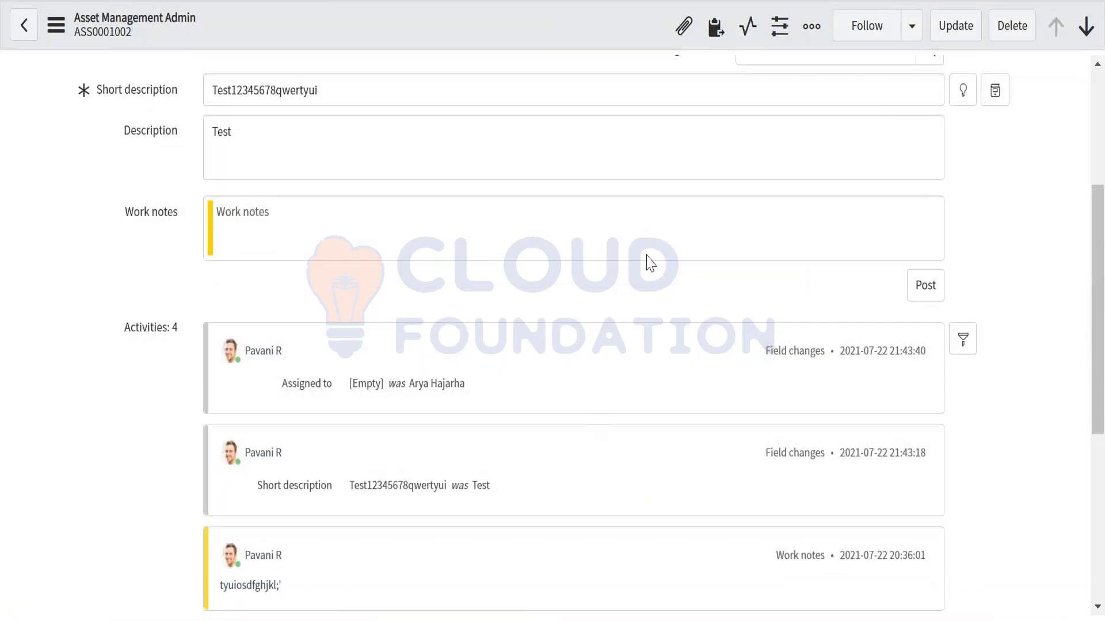
{"action": "scroll", "coordinate": [646, 259], "scroll_direction": "up", "scroll_amount": 5}
{"action": "left_click_drag", "start_coordinate": [831, 274], "coordinate": [745, 276]}
{"action": "left_click", "coordinate": [824, 271]}
{"action": "scroll", "coordinate": [562, 457], "scroll_direction": "down", "scroll_amount": 3}
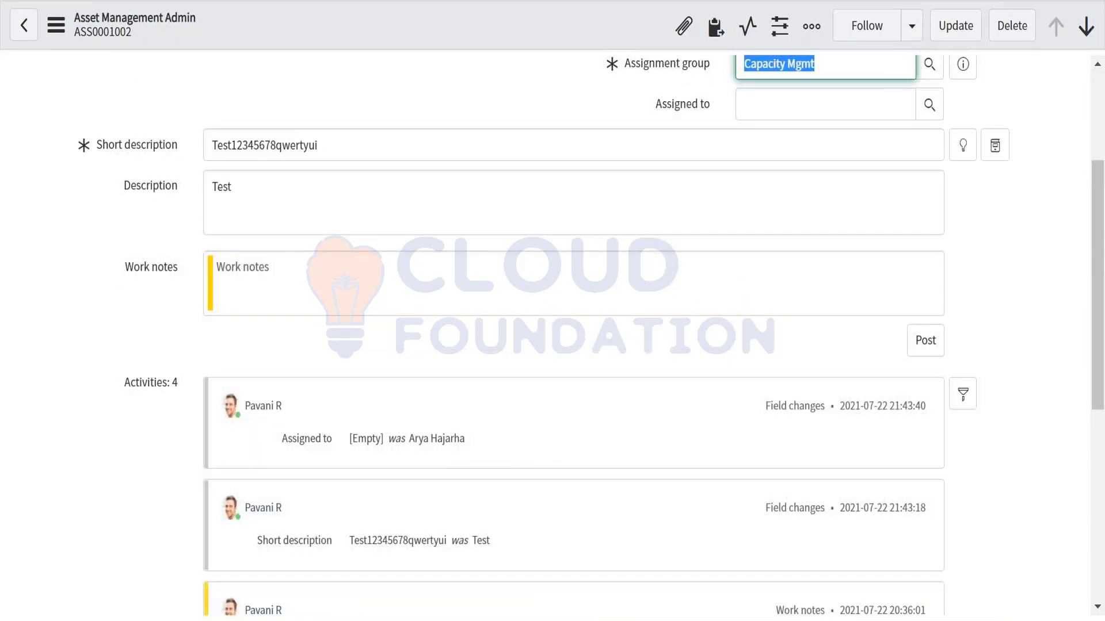
{"action": "left_click", "coordinate": [73, 0]}
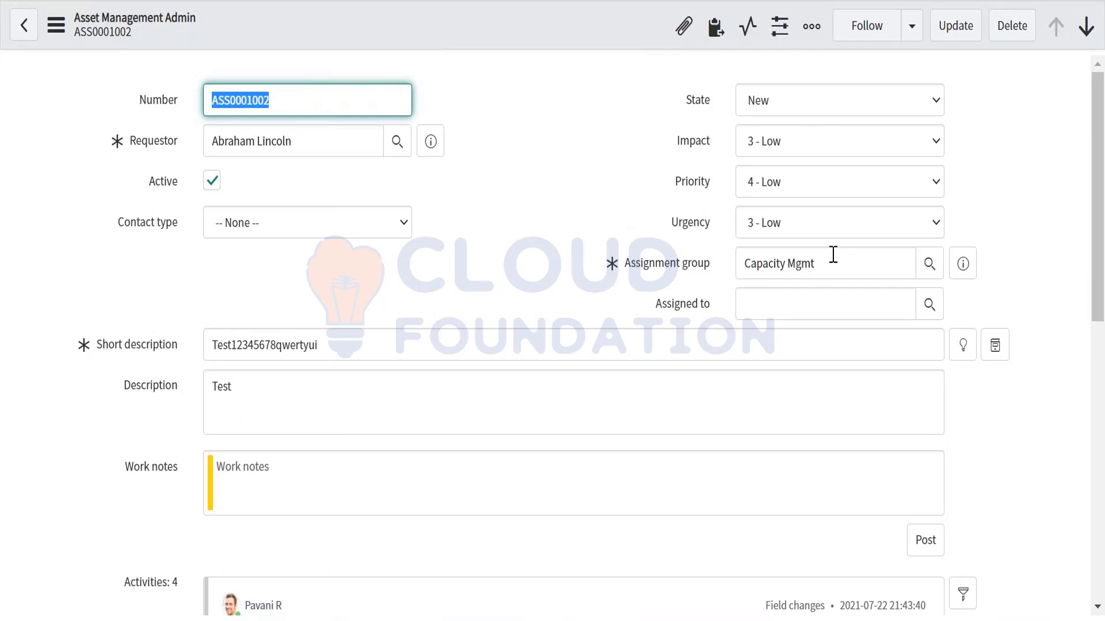
Set the Assignment group back to Asset Management Team from the recent selections and save the record
{"action": "left_click_drag", "start_coordinate": [831, 257], "coordinate": [726, 285]}
{"action": "key", "text": "BackSpace"}
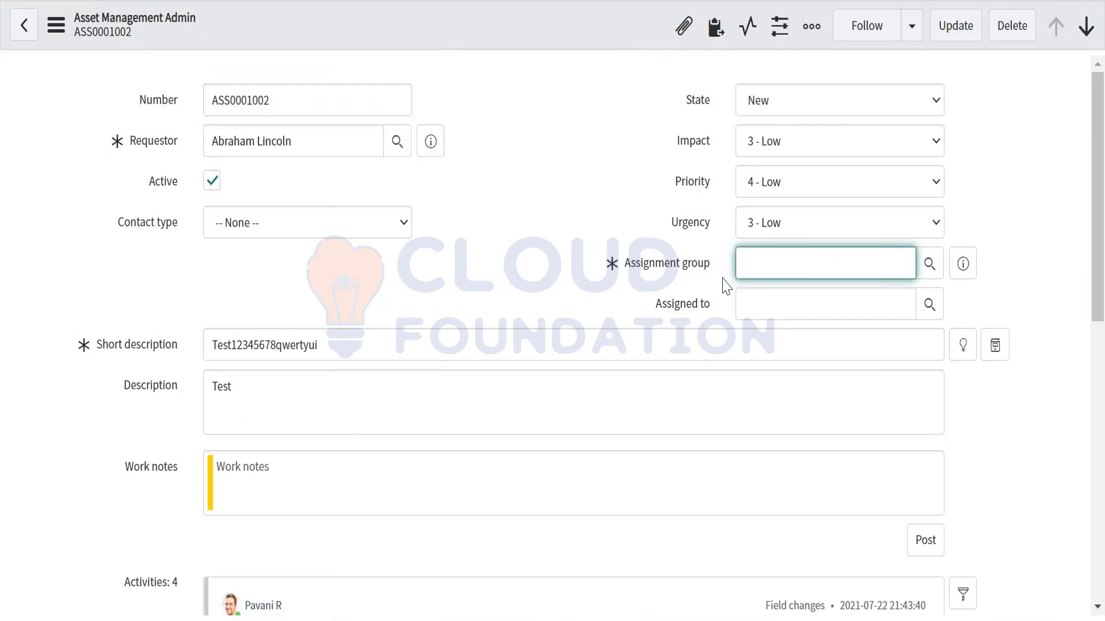
{"action": "left_click", "coordinate": [794, 254]}
{"action": "left_click", "coordinate": [779, 306]}
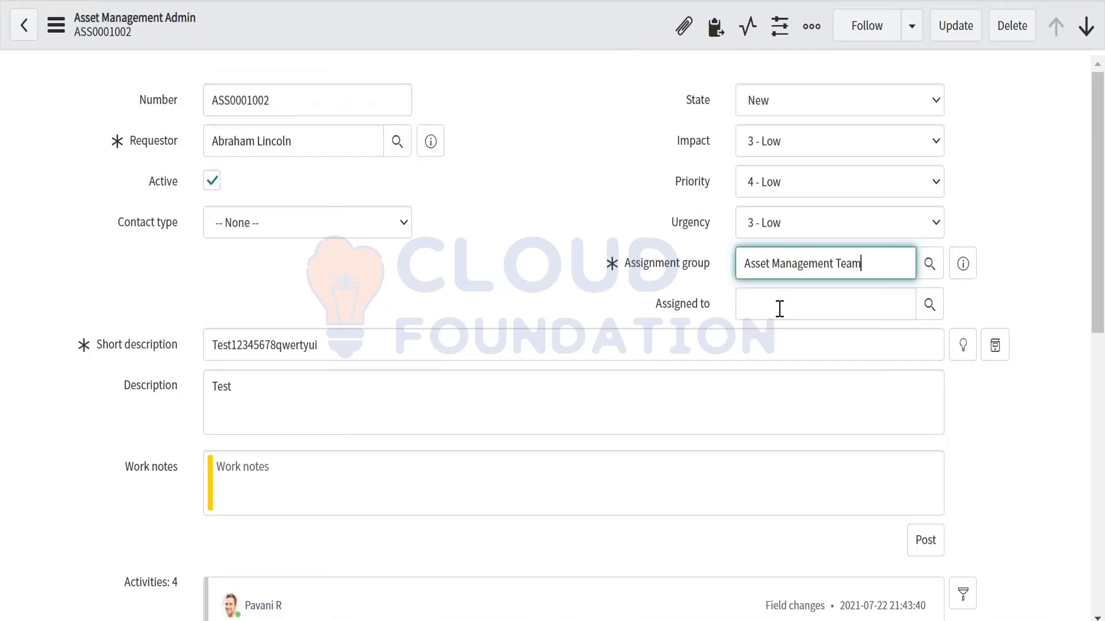
{"action": "right_click", "coordinate": [486, 41]}
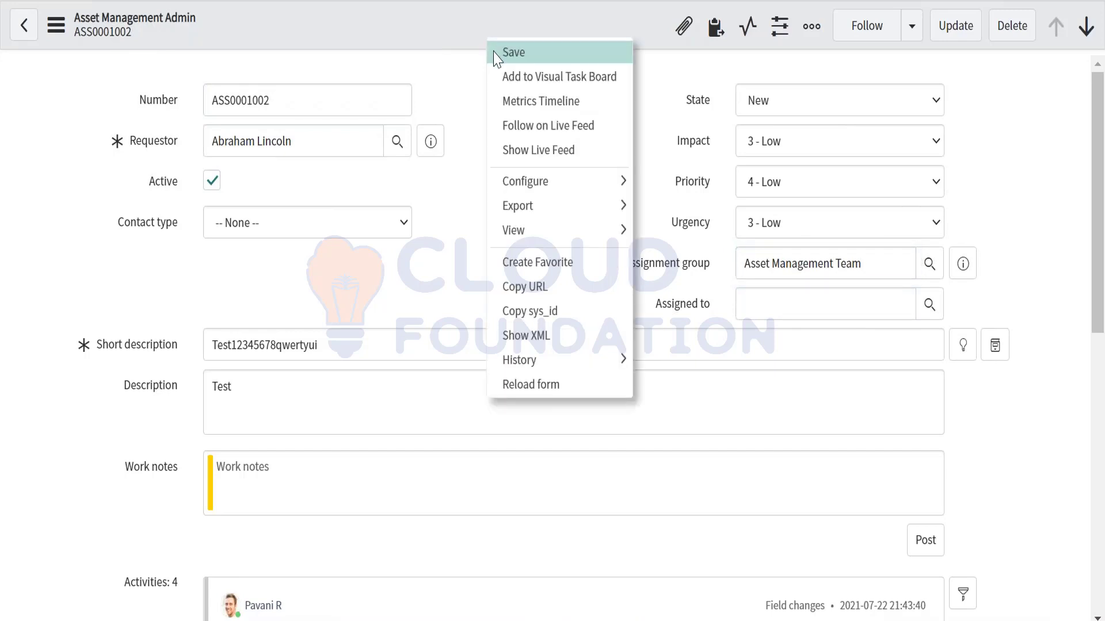
{"action": "left_click", "coordinate": [496, 53]}
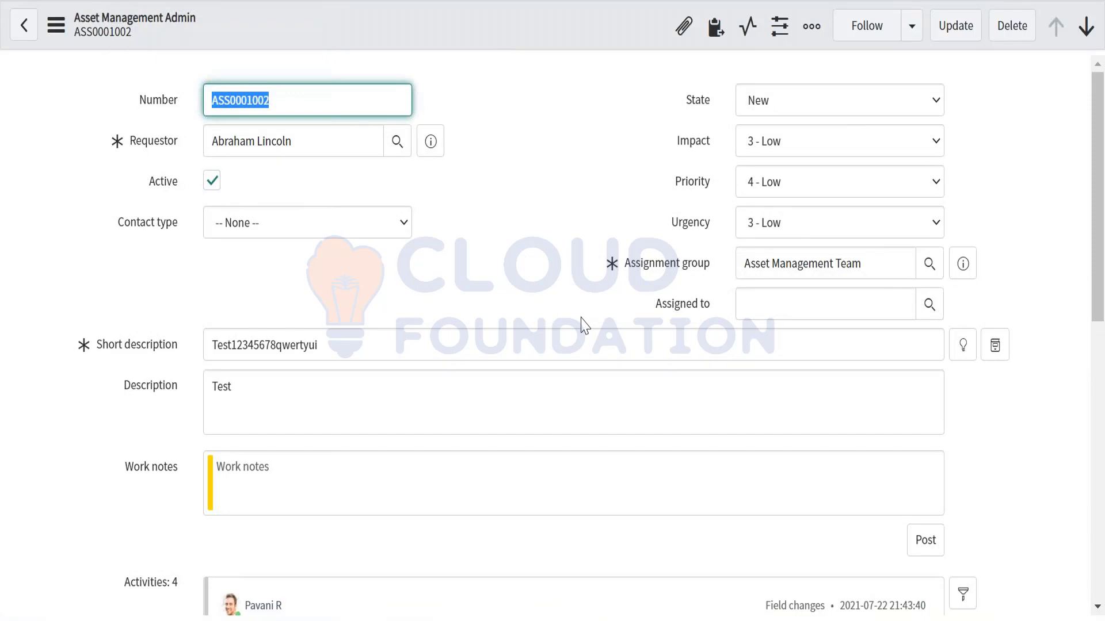
Examine the saved record's Activities for an entry about the Assignment group change
{"action": "scroll", "coordinate": [582, 322], "scroll_direction": "down", "scroll_amount": 2}
{"action": "scroll", "coordinate": [581, 323], "scroll_direction": "up", "scroll_amount": 2}
{"action": "scroll", "coordinate": [581, 323], "scroll_direction": "down", "scroll_amount": 5}
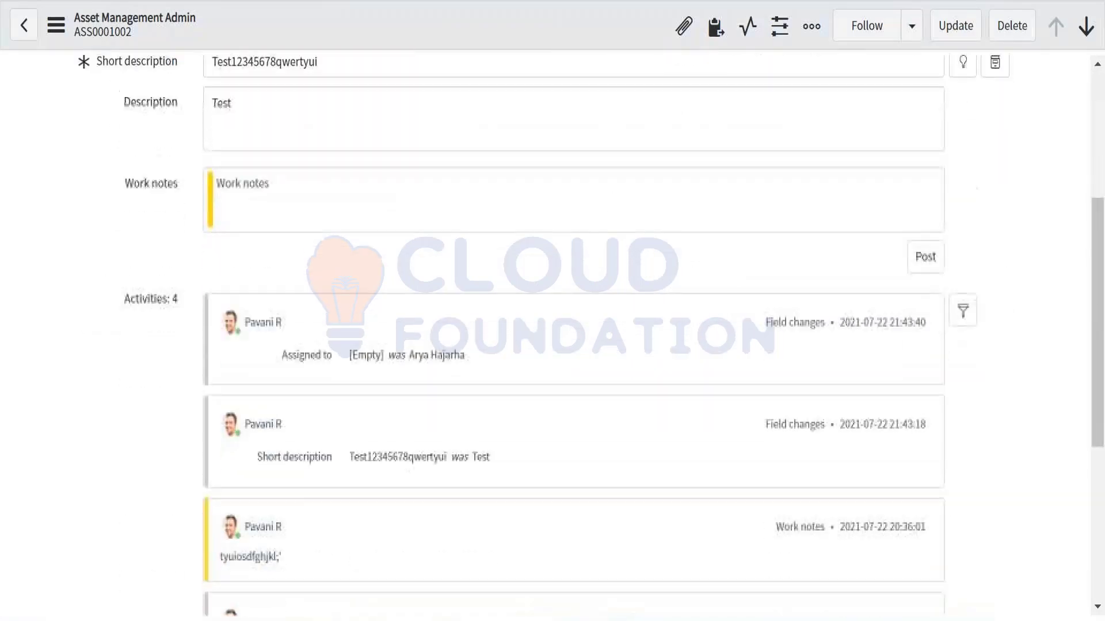
{"action": "scroll", "coordinate": [581, 322], "scroll_direction": "down", "scroll_amount": 2}
{"action": "scroll", "coordinate": [581, 323], "scroll_direction": "up", "scroll_amount": 7}
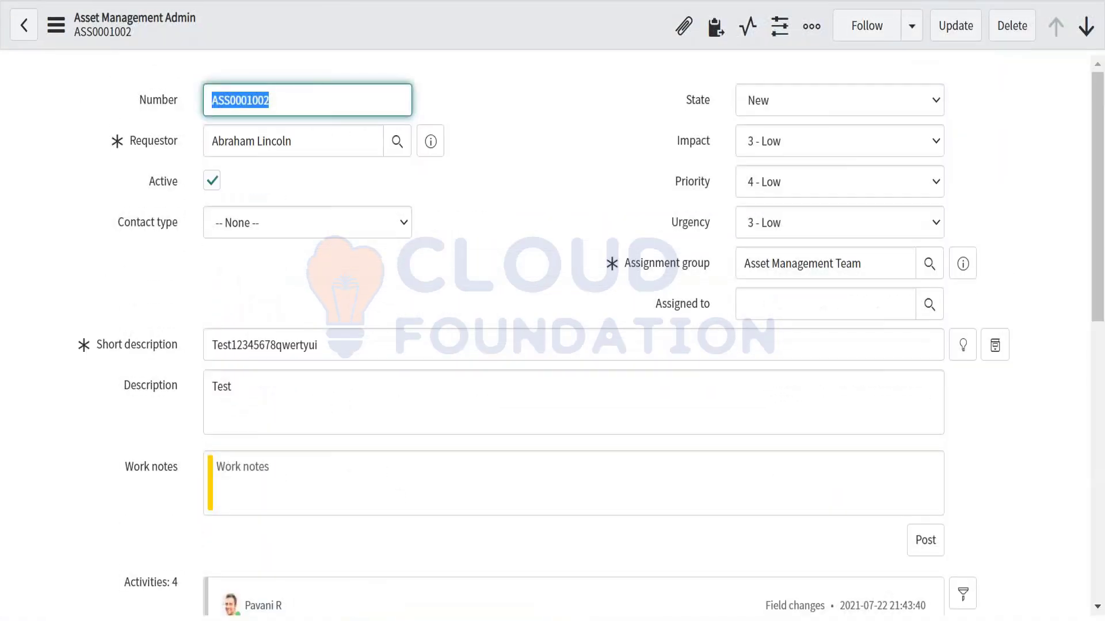
{"action": "left_click", "coordinate": [548, 288]}
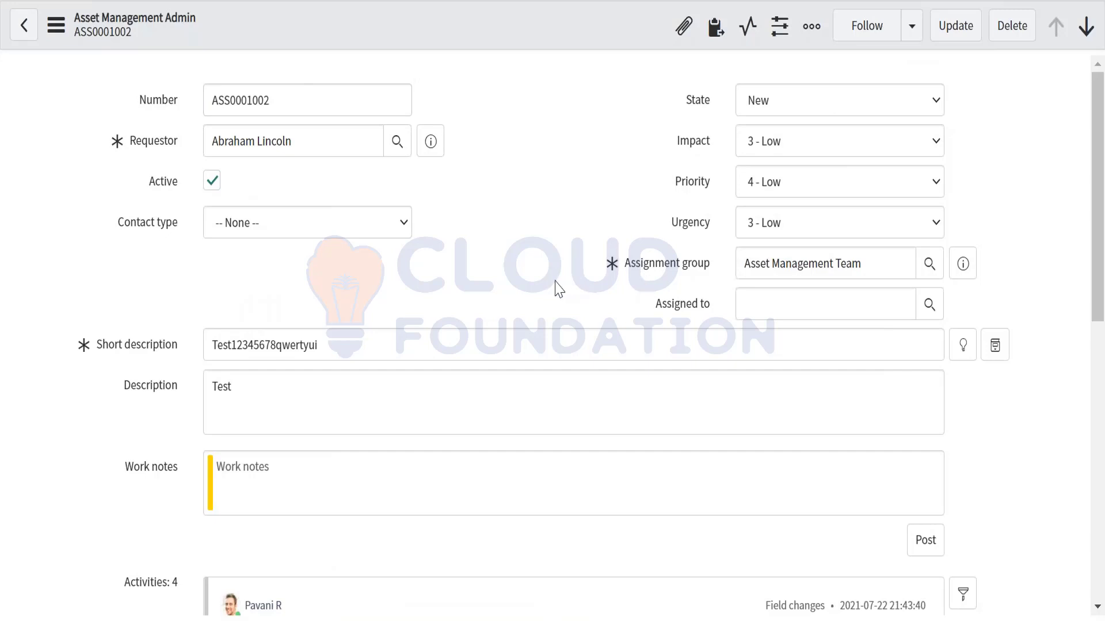
{"action": "scroll", "coordinate": [556, 287], "scroll_direction": "down", "scroll_amount": 1}
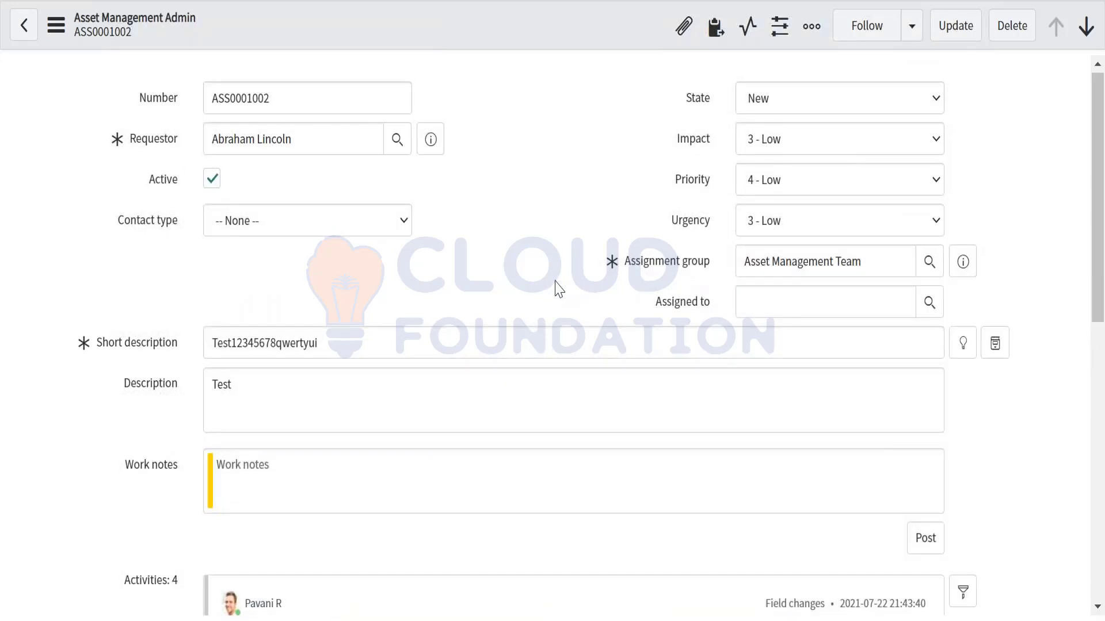
{"action": "scroll", "coordinate": [556, 288], "scroll_direction": "down", "scroll_amount": 4}
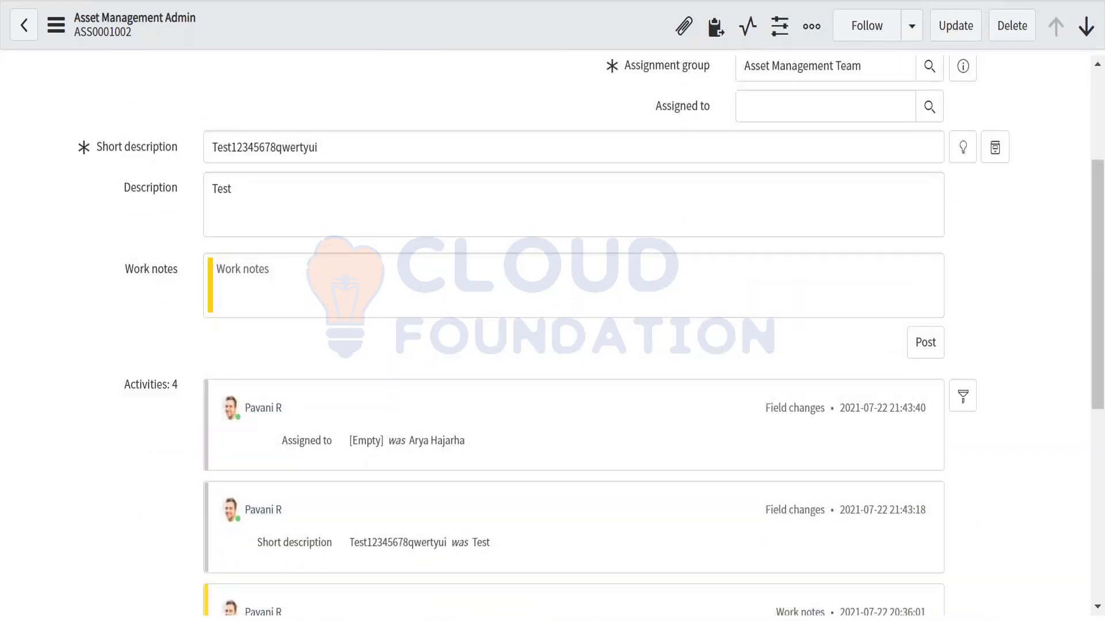
Look over the Make On hold Reason Mandatory UI policy, from its conditions to its UI Policy Actions
{"action": "scroll", "coordinate": [557, 334], "scroll_direction": "down", "scroll_amount": 1}
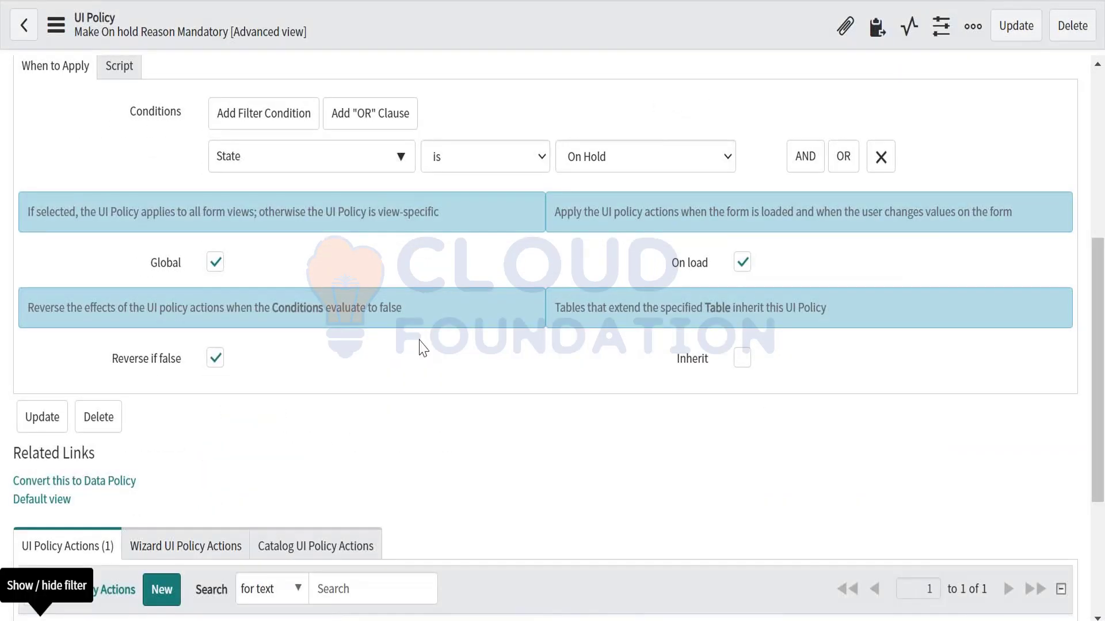
{"action": "scroll", "coordinate": [419, 346], "scroll_direction": "down", "scroll_amount": 3}
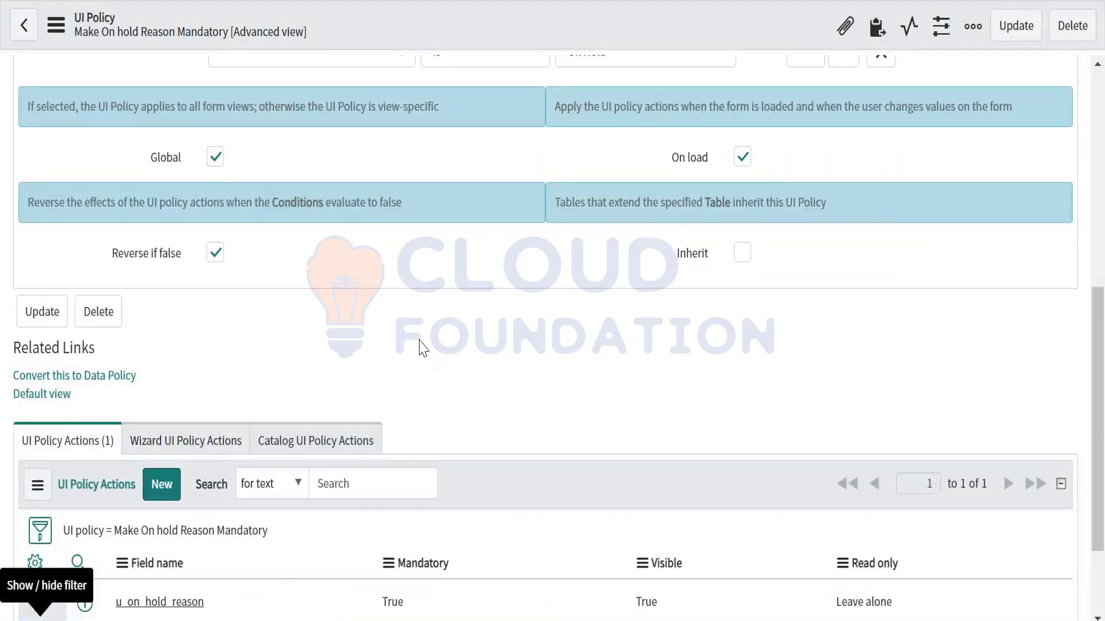
{"action": "scroll", "coordinate": [420, 345], "scroll_direction": "up", "scroll_amount": 6}
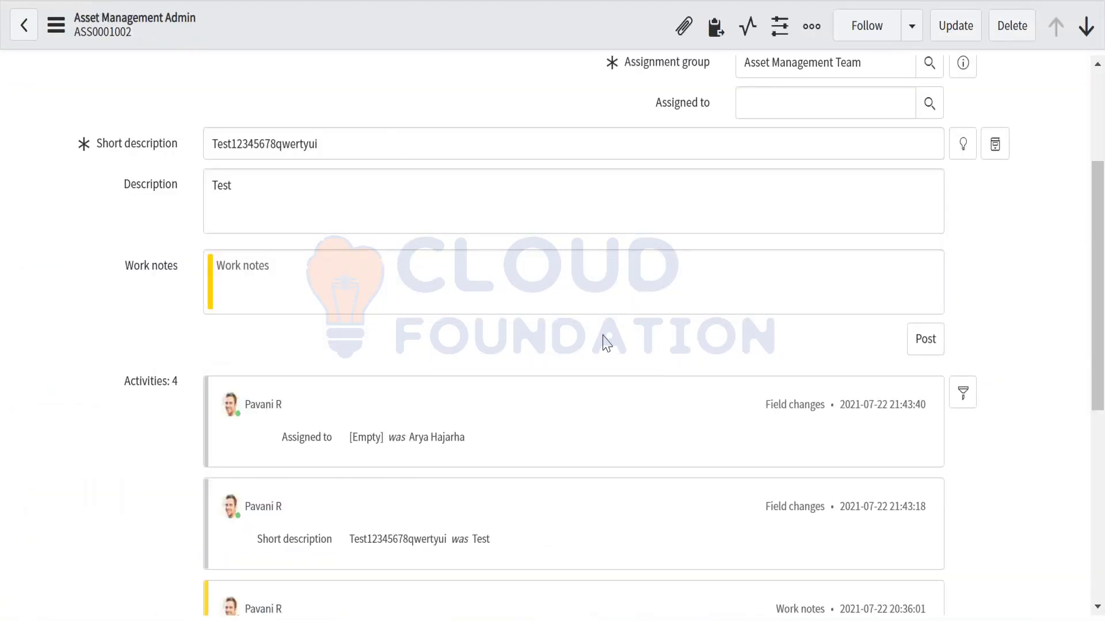
Back on the asset record, view the Assigned to suggestions without picking a user and recheck the Activities entries
{"action": "scroll", "coordinate": [605, 343], "scroll_direction": "up", "scroll_amount": 3}
{"action": "left_click", "coordinate": [802, 315]}
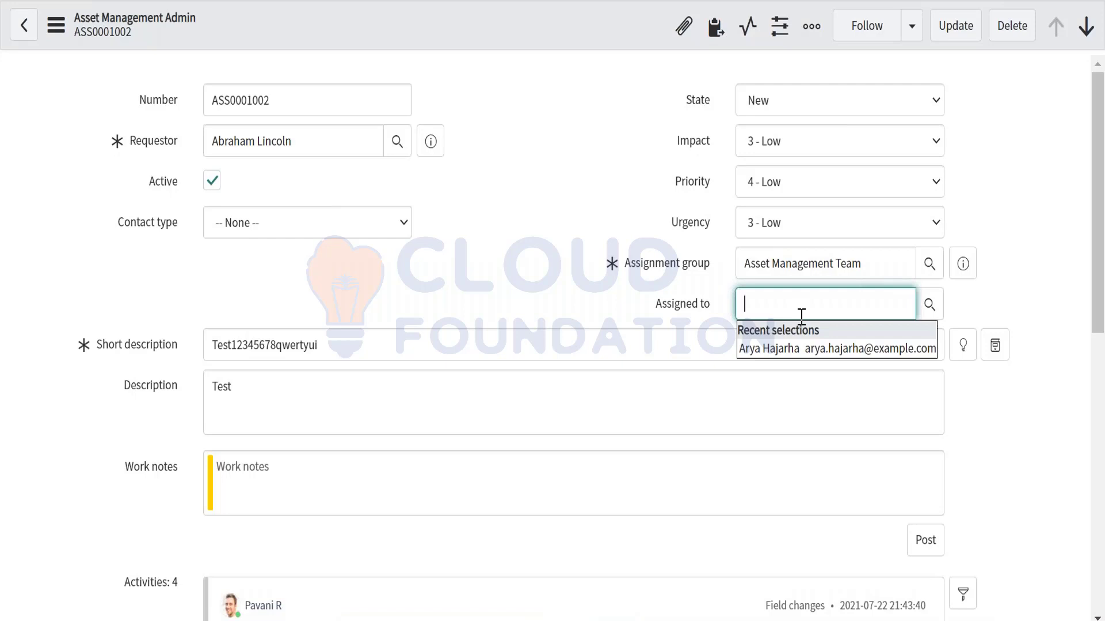
{"action": "left_click", "coordinate": [582, 259]}
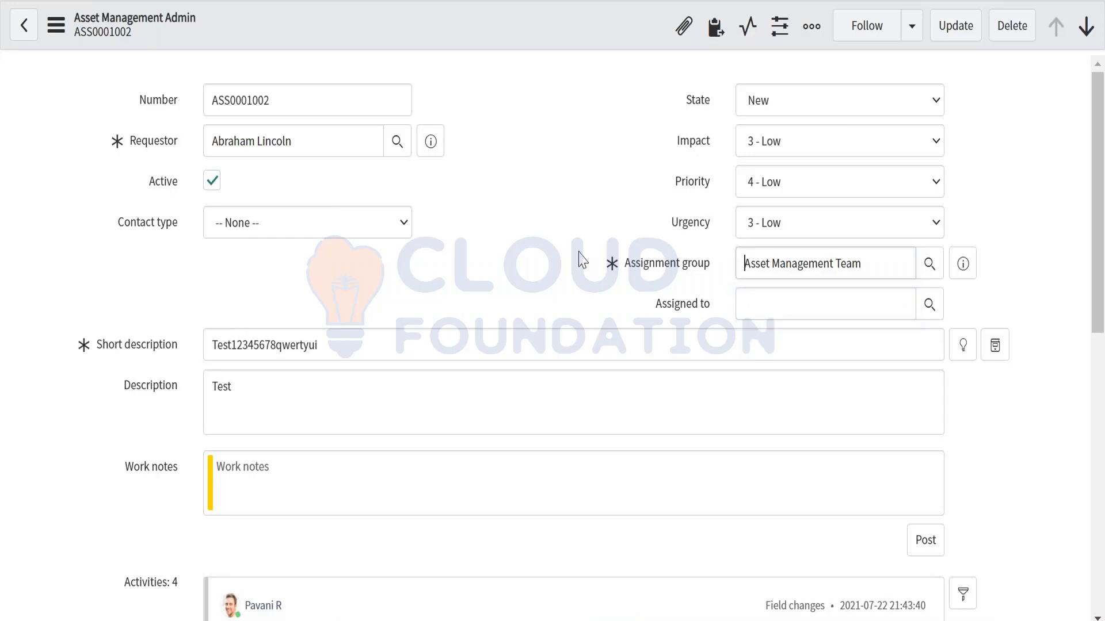
{"action": "scroll", "coordinate": [581, 256], "scroll_direction": "down", "scroll_amount": 3}
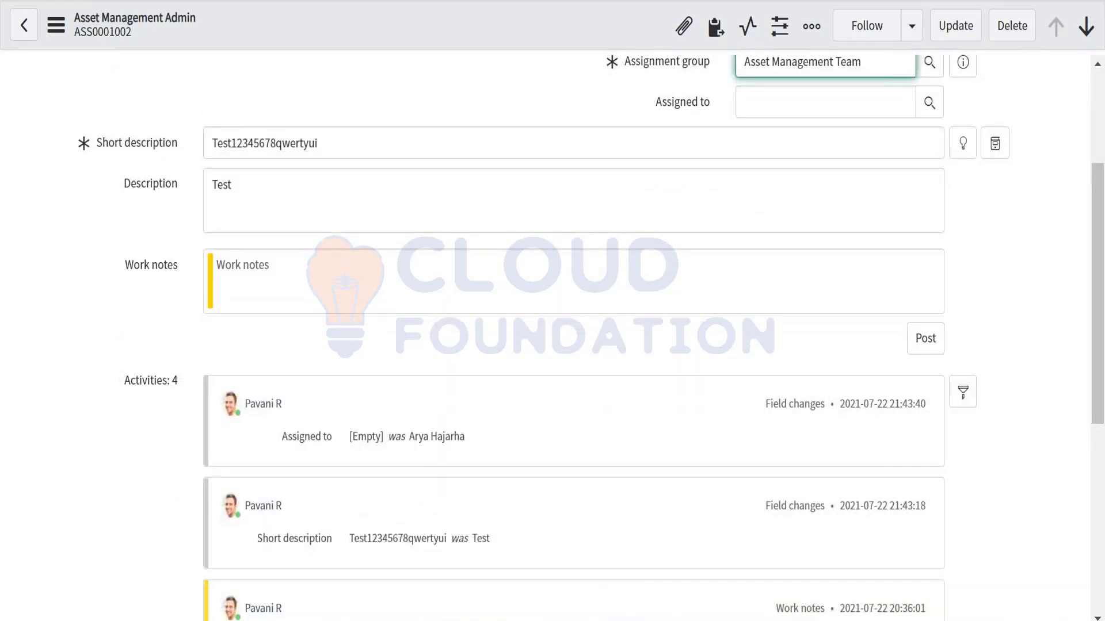
Switch to the Notepad++ notes and add below the UI Policies line: "Make the Resolution notes mandatroy when the state goes to Resolved."
{"action": "left_click", "coordinate": [646, 543]}
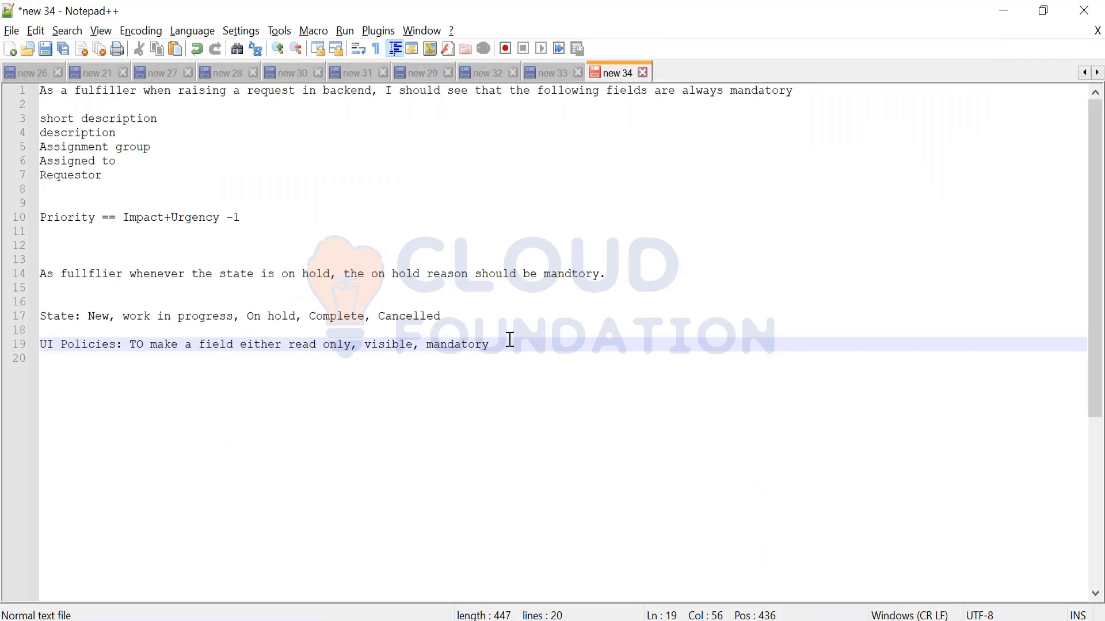
{"action": "key", "text": "Return"}
{"action": "key", "text": "Return"}
{"action": "key", "text": "Return"}
{"action": "key", "text": "Return"}
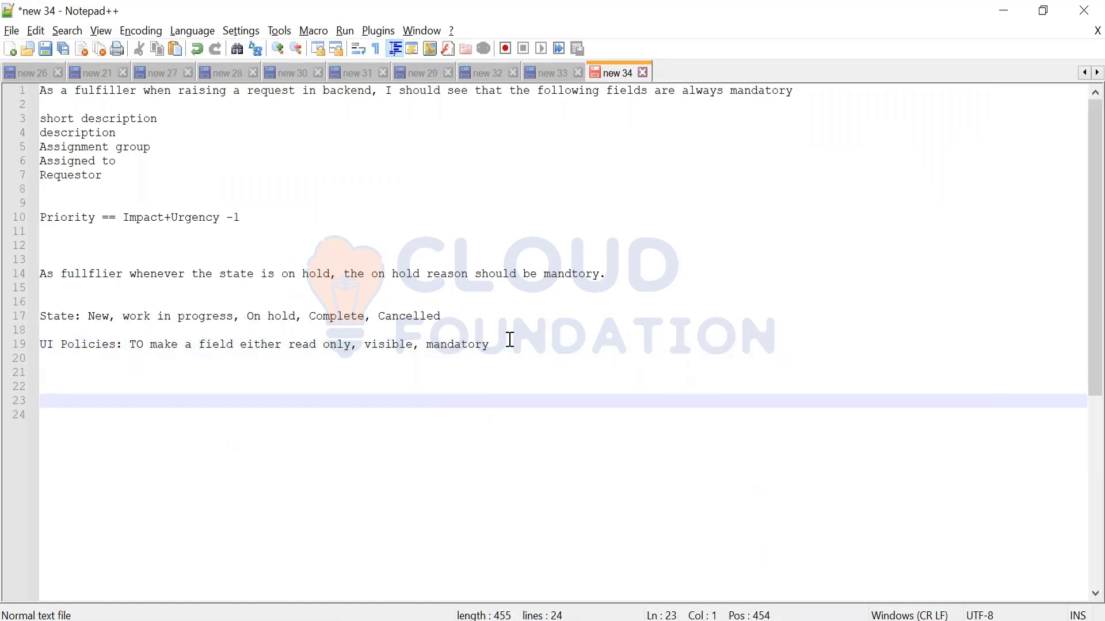
{"action": "type", "text": "Make the R"}
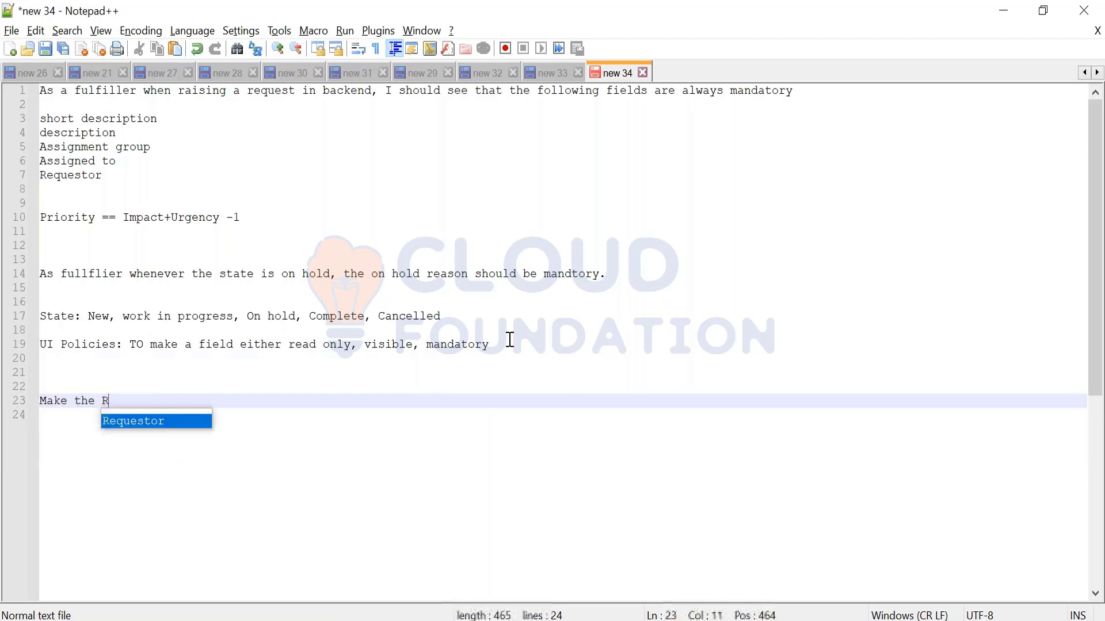
{"action": "type", "text": "esolution "}
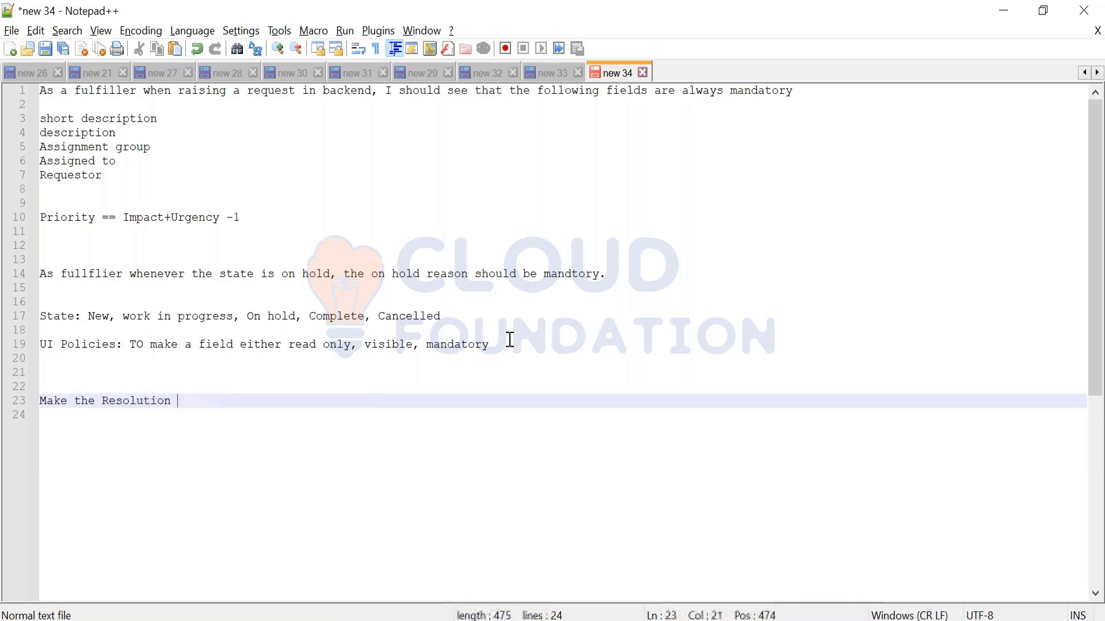
{"action": "type", "text": "notes mand"}
{"action": "key", "text": "BackSpace"}
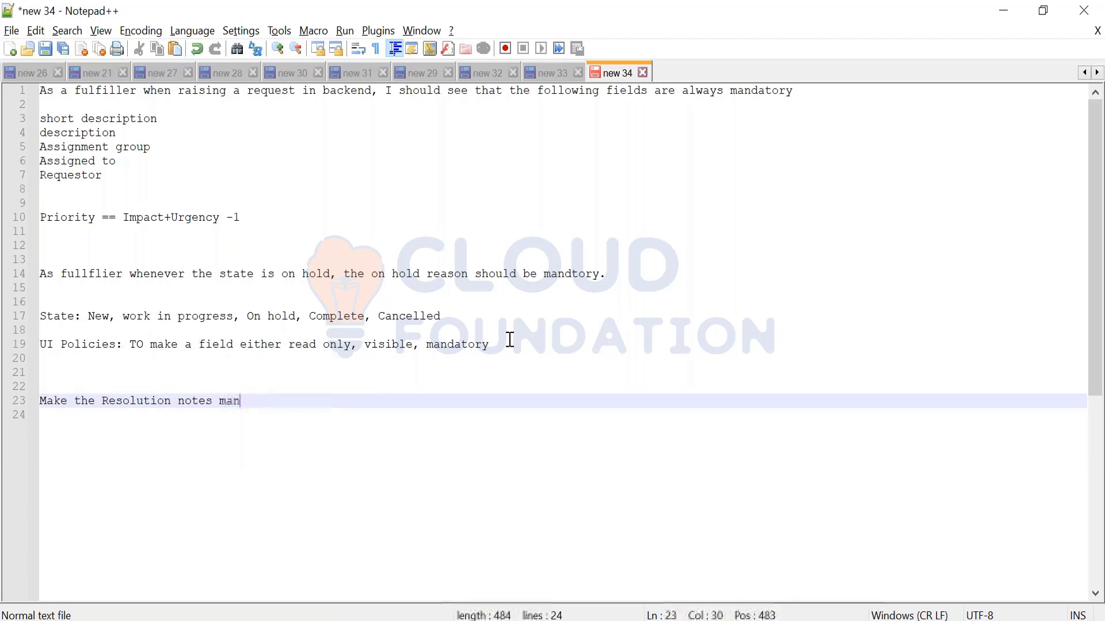
{"action": "type", "text": "datroy when the tstat"}
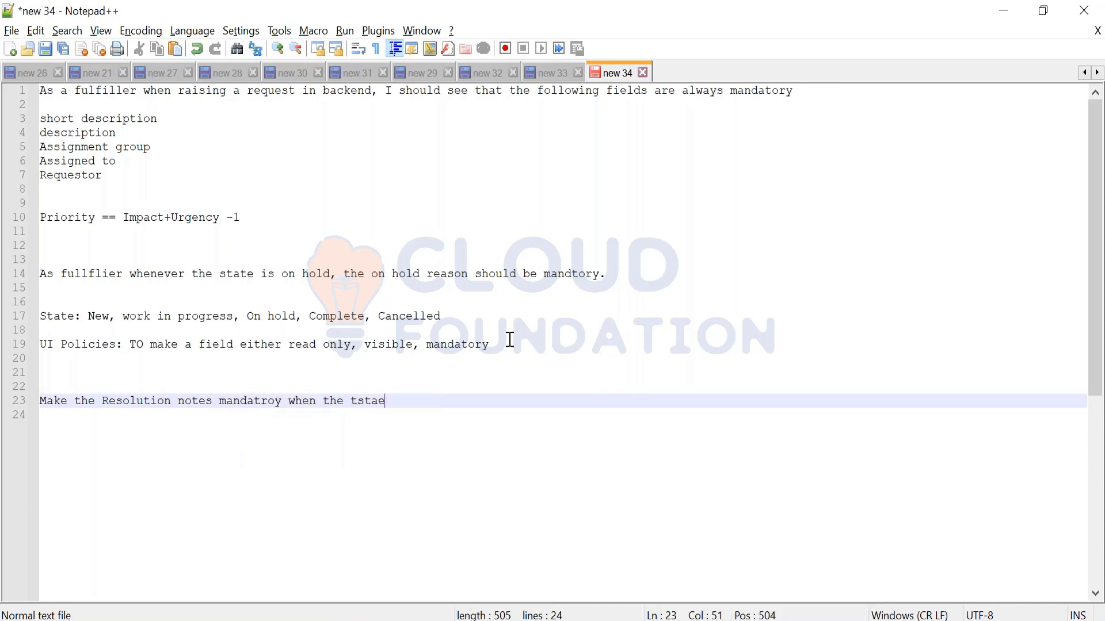
{"action": "key", "text": "BackSpace"}
{"action": "key", "text": "BackSpace"}
{"action": "key", "text": "BackSpace"}
{"action": "key", "text": "BackSpace"}
{"action": "key", "text": "BackSpace"}
{"action": "type", "text": "state goe"}
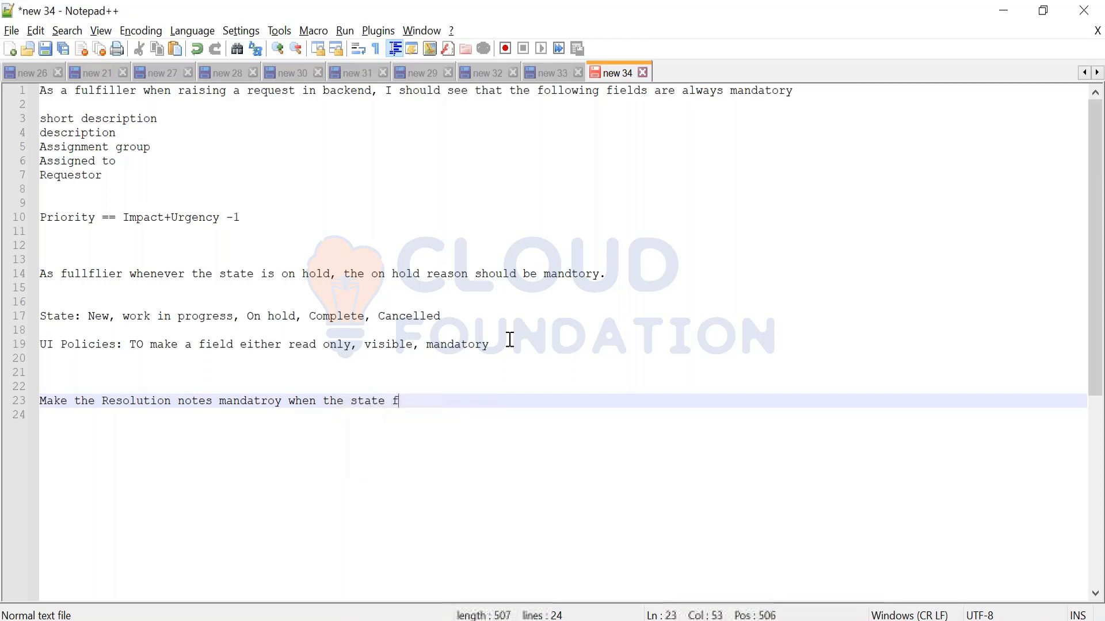
{"action": "type", "text": "s to "}
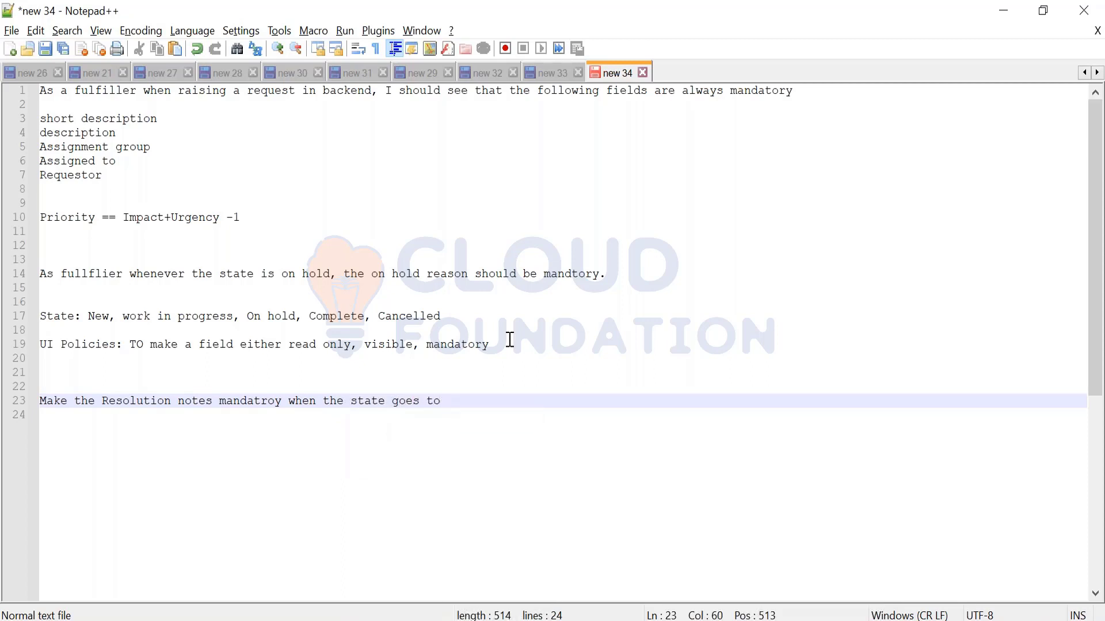
{"action": "type", "text": "Resol"}
{"action": "key", "text": "BackSpace"}
{"action": "key", "text": "BackSpace"}
{"action": "key", "text": "BackSpace"}
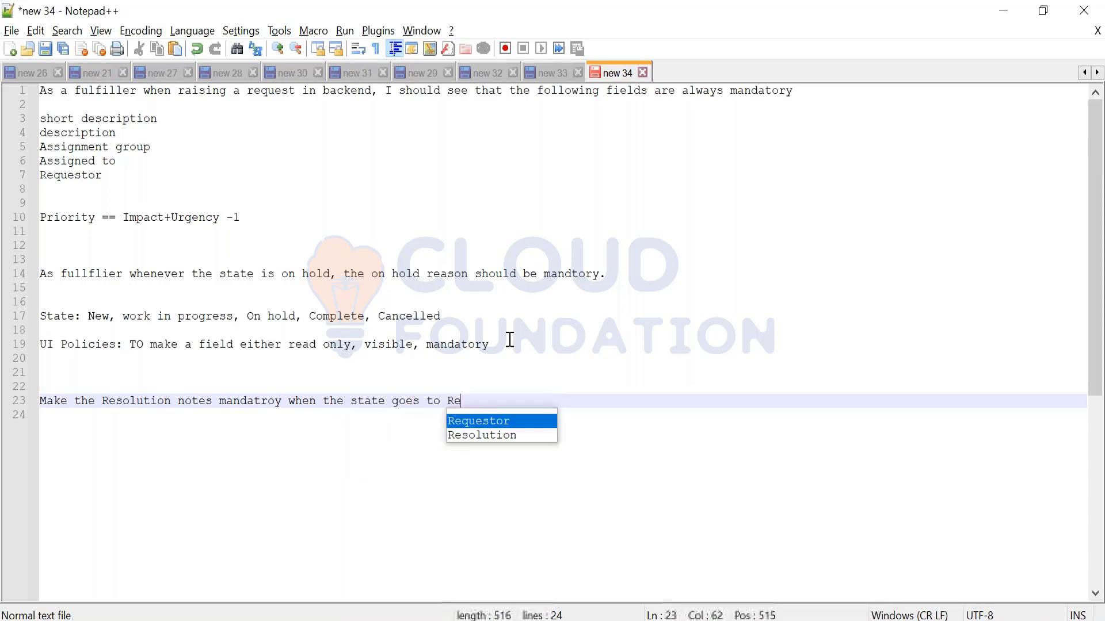
{"action": "type", "text": "solved."}
{"action": "key", "text": "Return"}
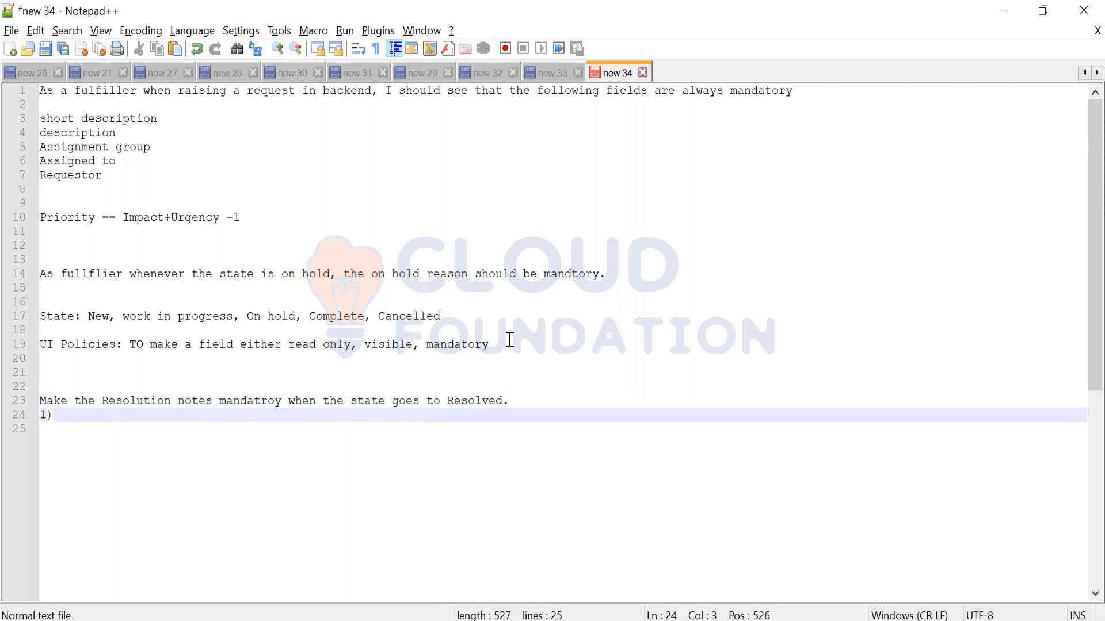
List the fields under the Resolution notes requirement as 1) Resolved by, 2) Resolved at and 3) Resolution notes
{"action": "type", "text": "1) R"}
{"action": "key", "text": "BackSpace"}
{"action": "type", "text": "Resolved by"}
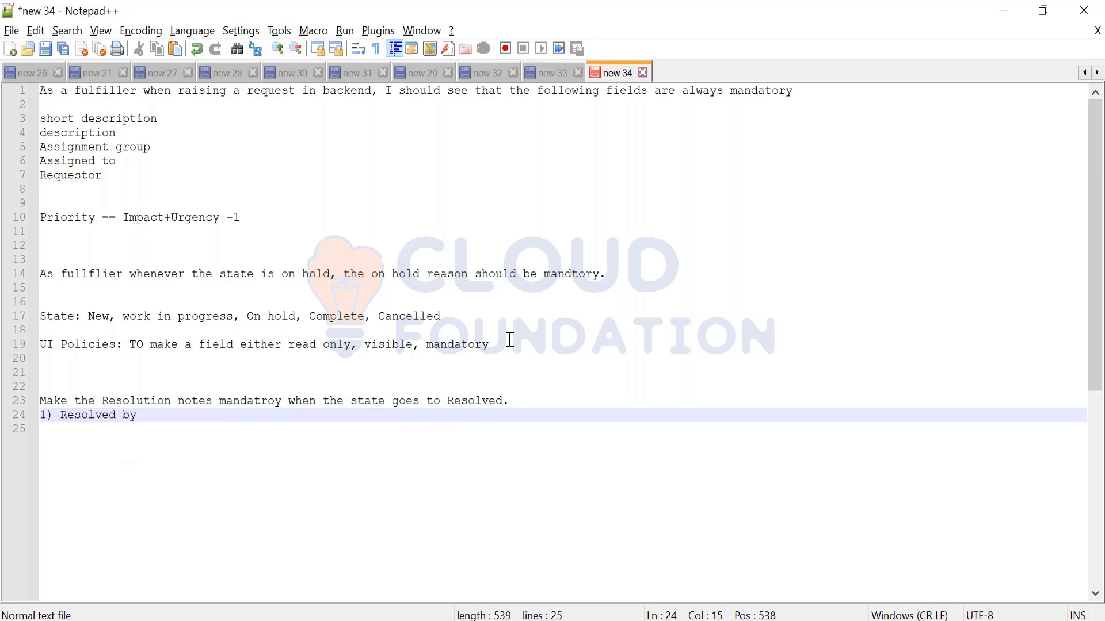
{"action": "key", "text": "Return"}
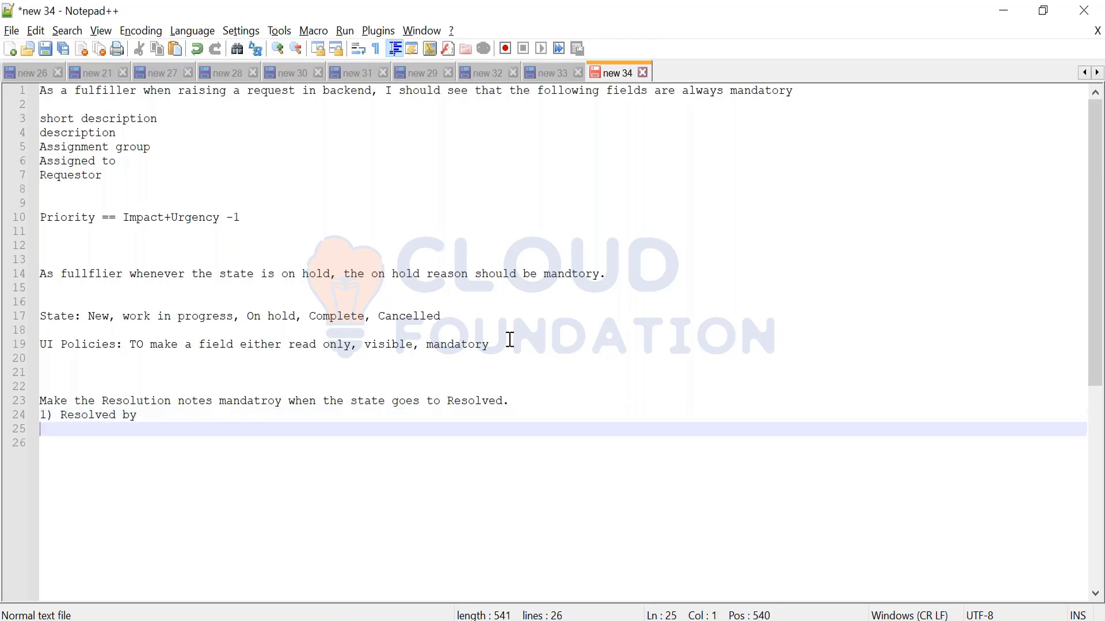
{"action": "type", "text": "2) Res"}
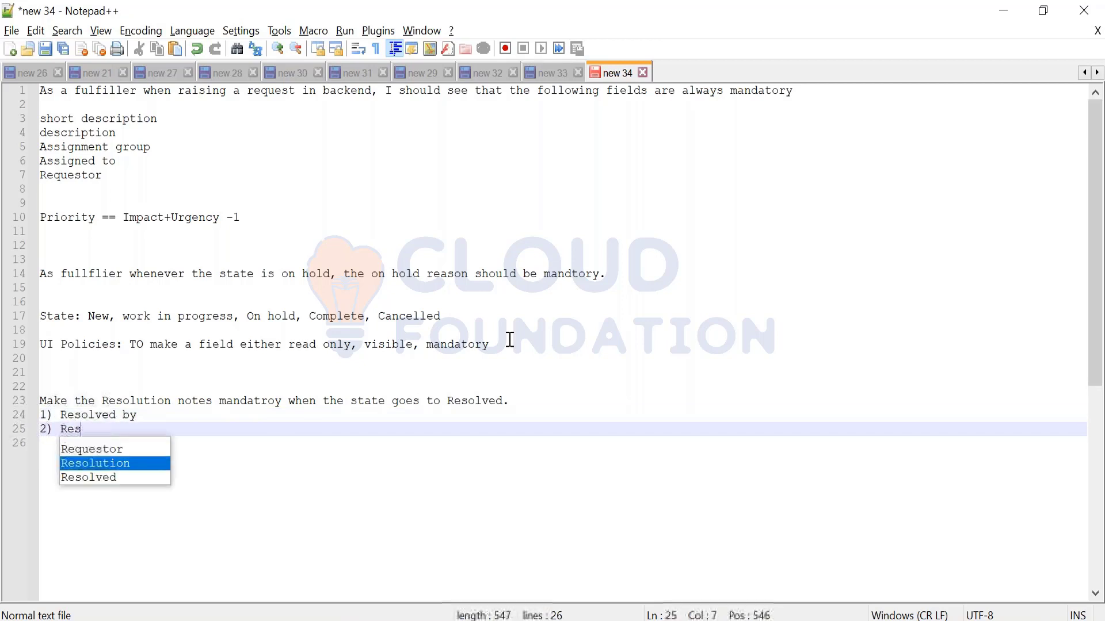
{"action": "type", "text": "olved at"}
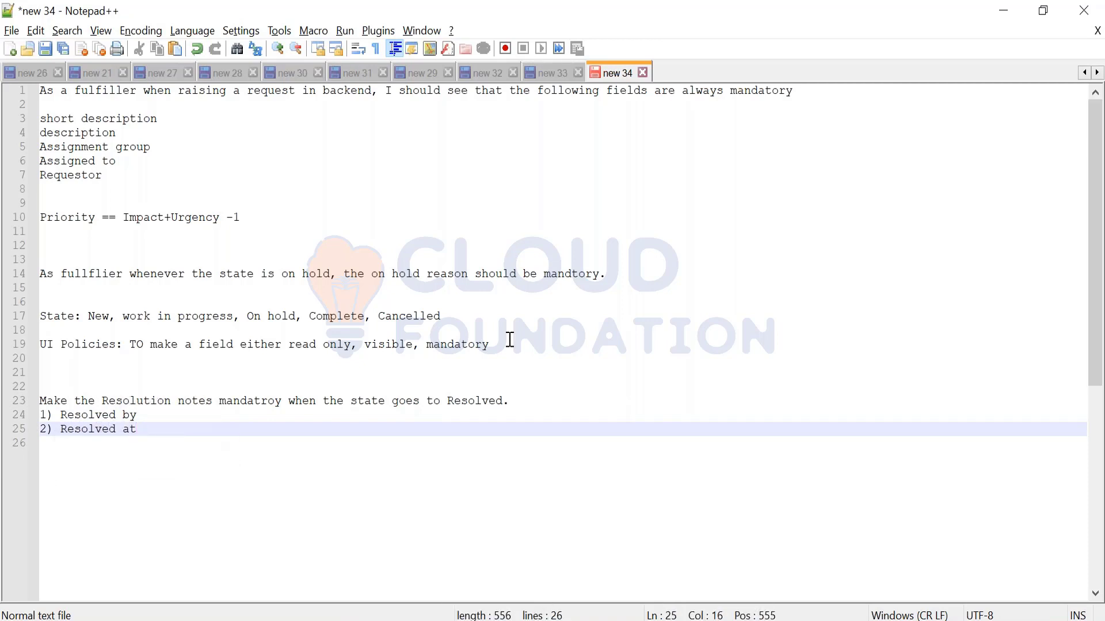
{"action": "key", "text": "Return"}
{"action": "type", "text": "3) Reso"}
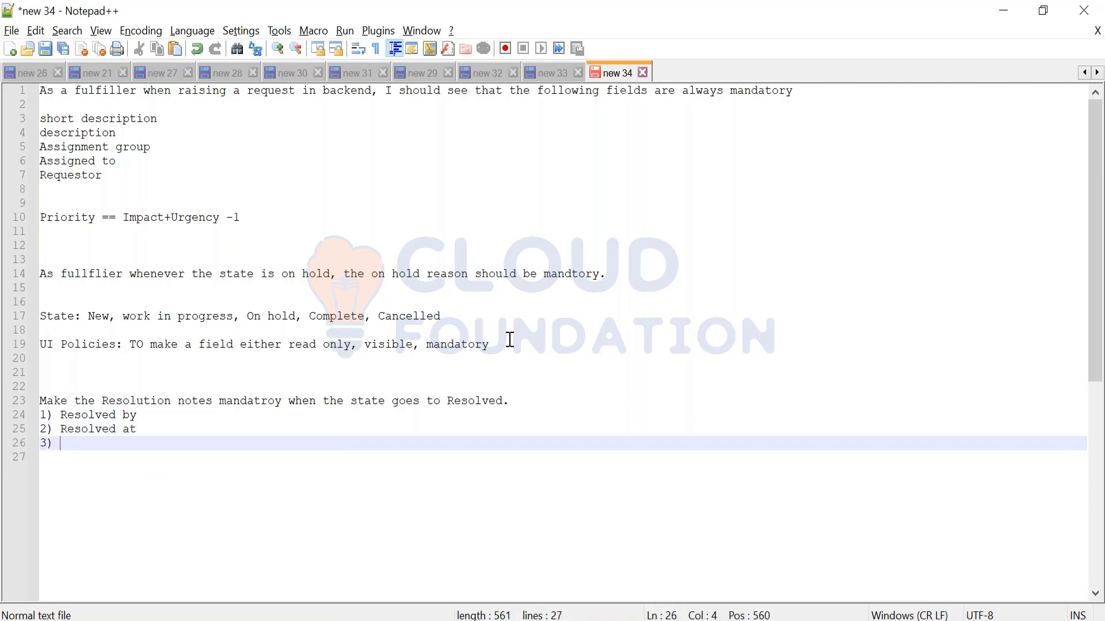
{"action": "key", "text": "BackSpace"}
{"action": "type", "text": "olution o"}
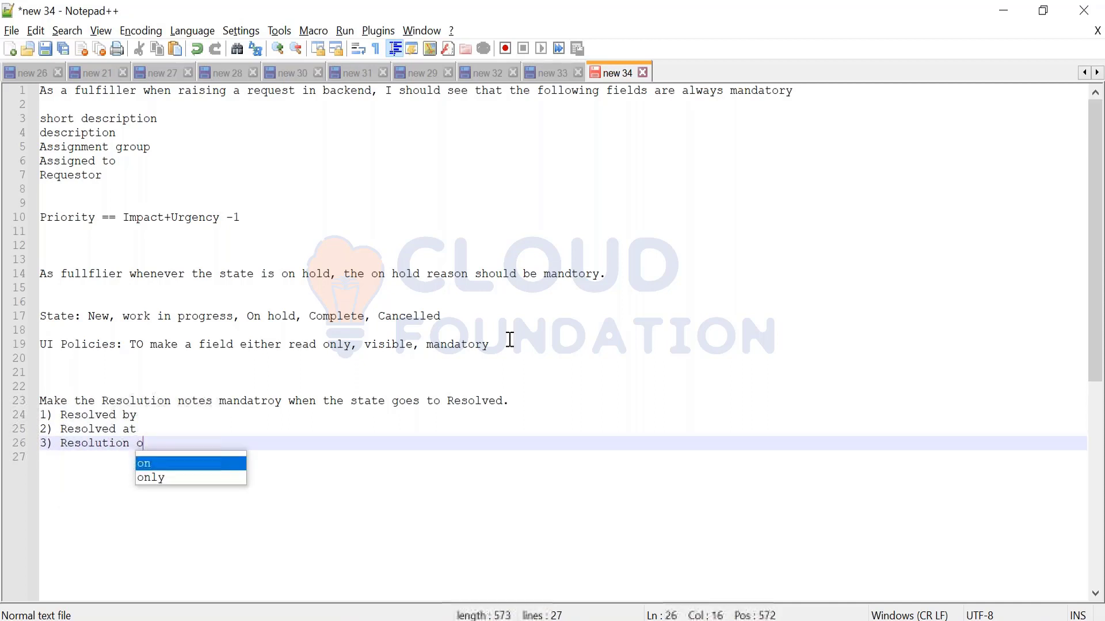
{"action": "key", "text": "Escape"}
{"action": "key", "text": "BackSpace"}
{"action": "type", "text": "notes"}
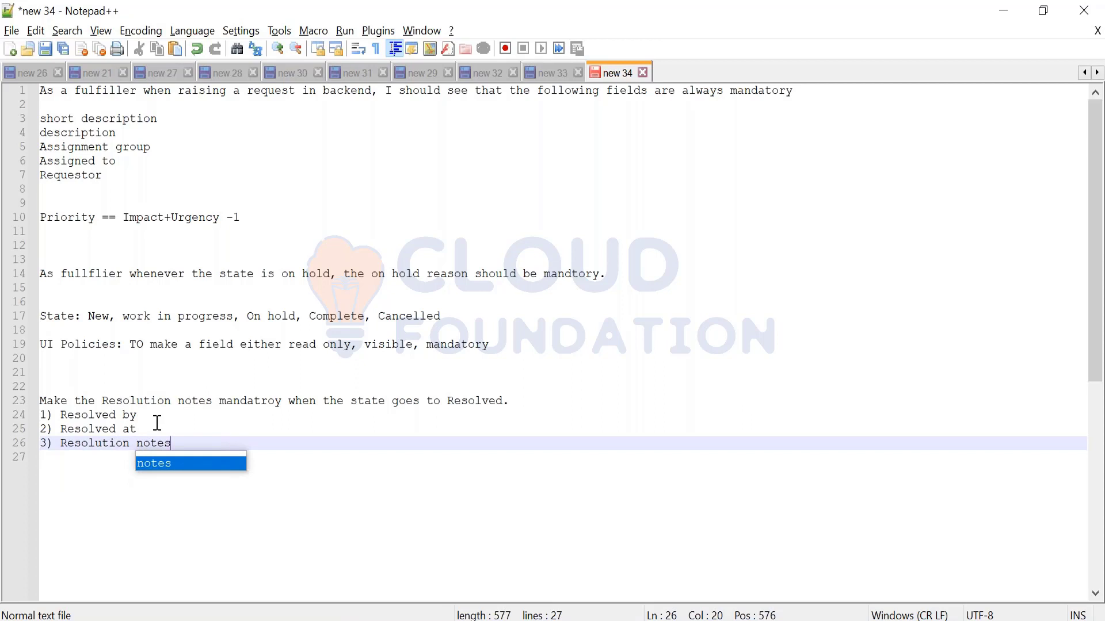
Note the field type Reference after the Resolved by item, separated by a colon
{"action": "left_click", "coordinate": [156, 424]}
{"action": "left_click", "coordinate": [155, 421]}
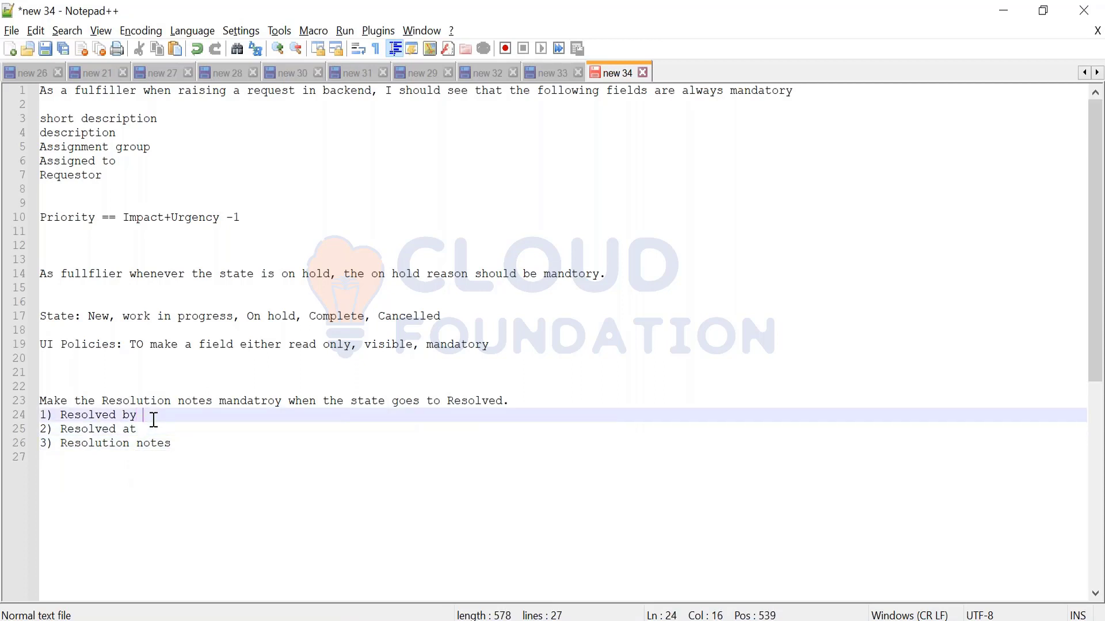
{"action": "type", "text": ": Reference"}
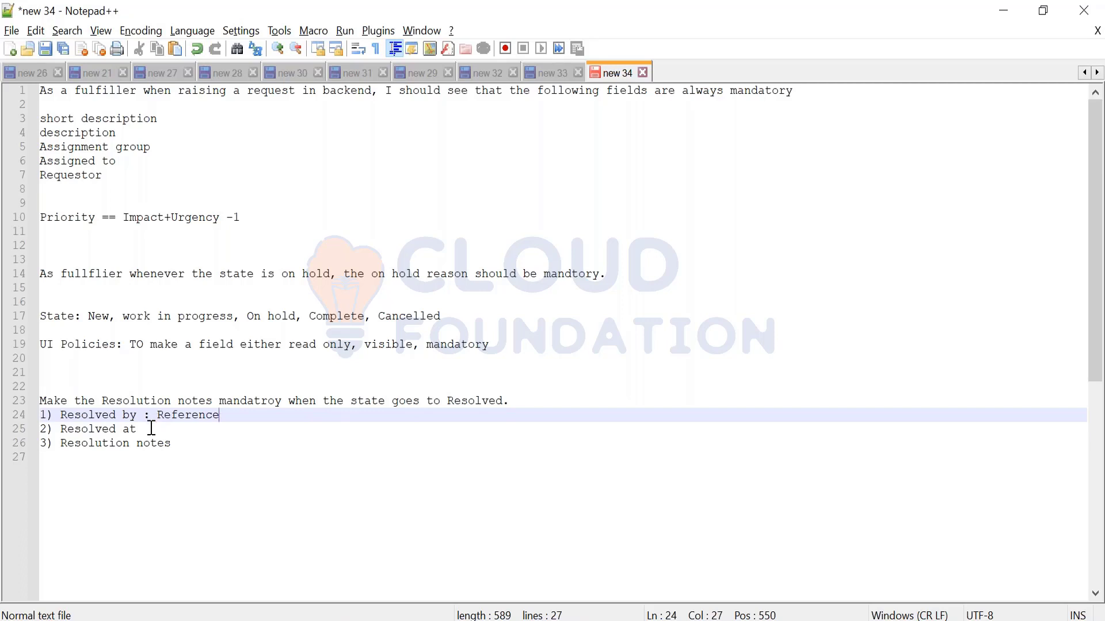
Note the field type "Data field" after the Resolved at item, separated by a colon
{"action": "left_click", "coordinate": [151, 429]}
{"action": "type", "text": ":"}
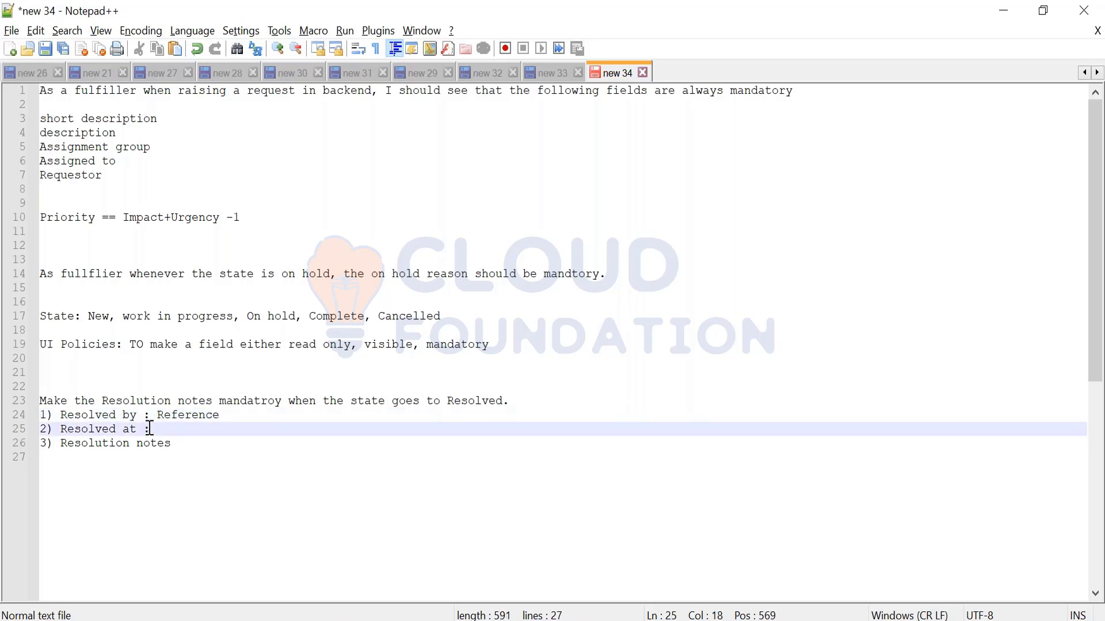
{"action": "left_click", "coordinate": [113, 416]}
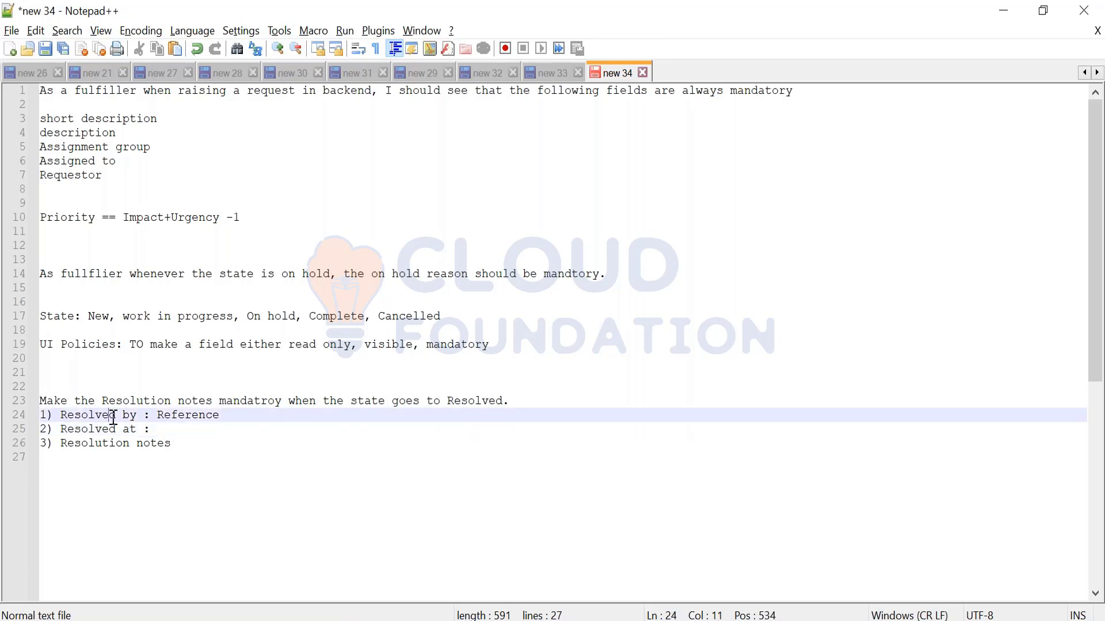
{"action": "triple_click", "coordinate": [114, 418]}
{"action": "double_click", "coordinate": [129, 416]}
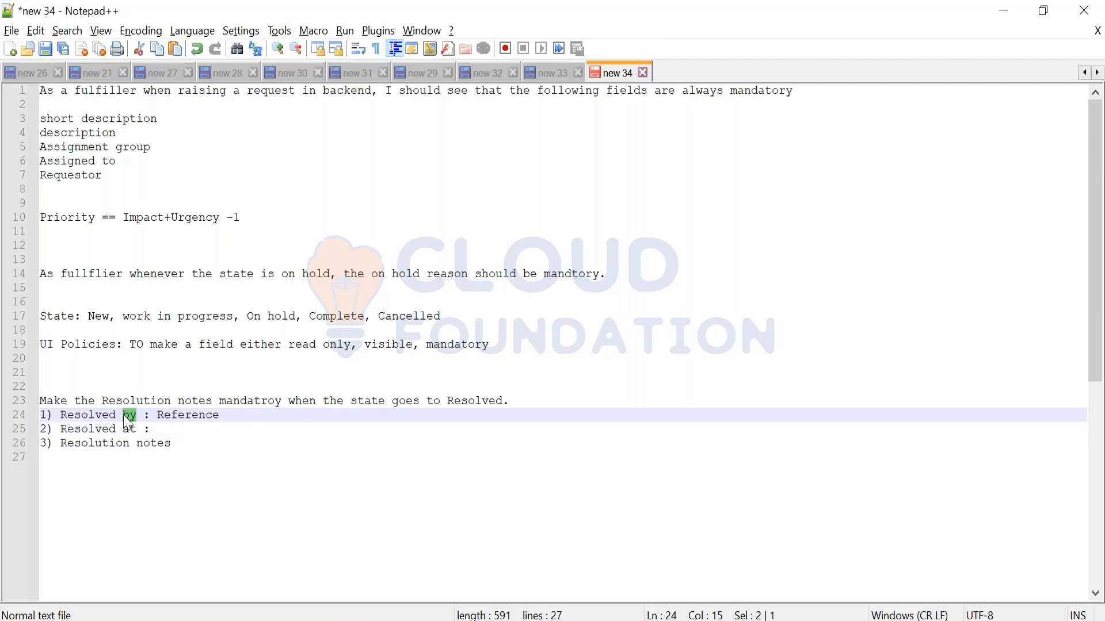
{"action": "double_click", "coordinate": [175, 420]}
{"action": "double_click", "coordinate": [105, 419]}
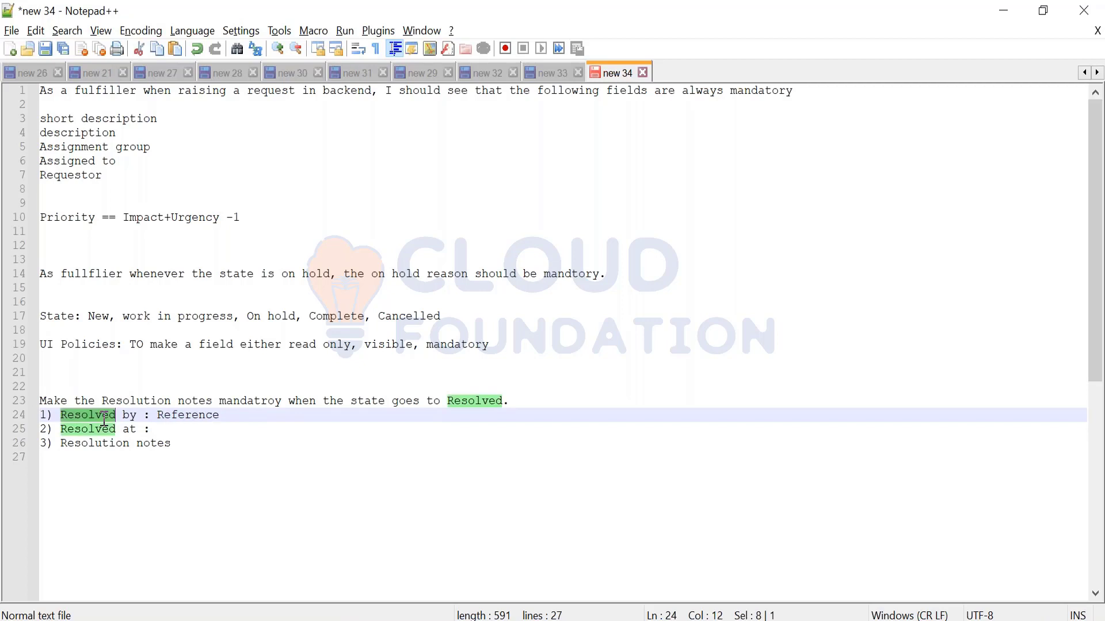
{"action": "double_click", "coordinate": [178, 418]}
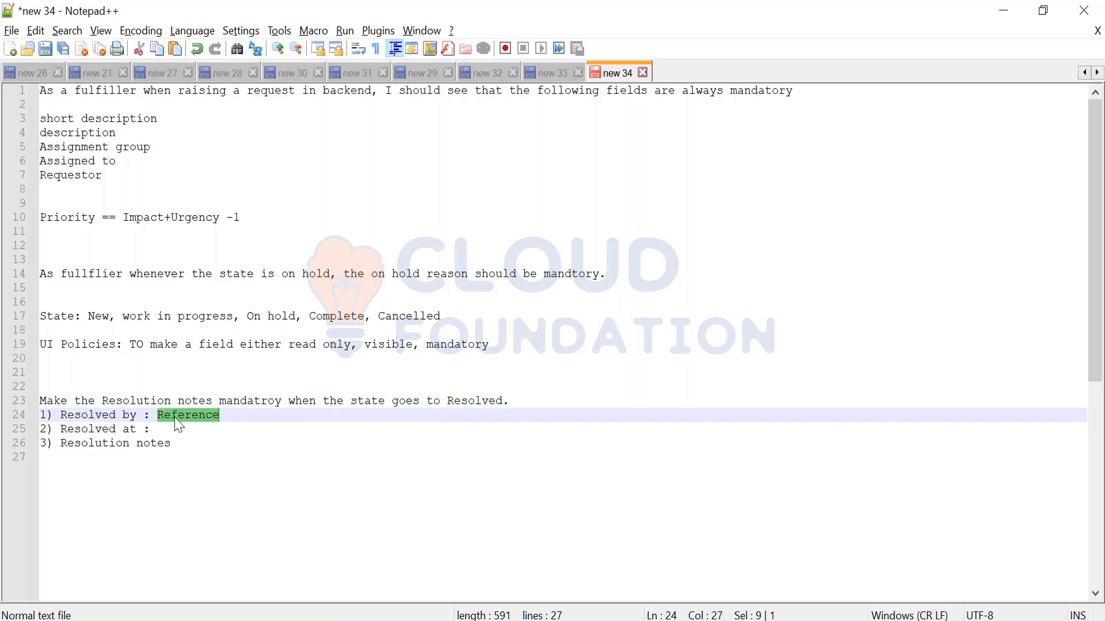
{"action": "left_click", "coordinate": [171, 429]}
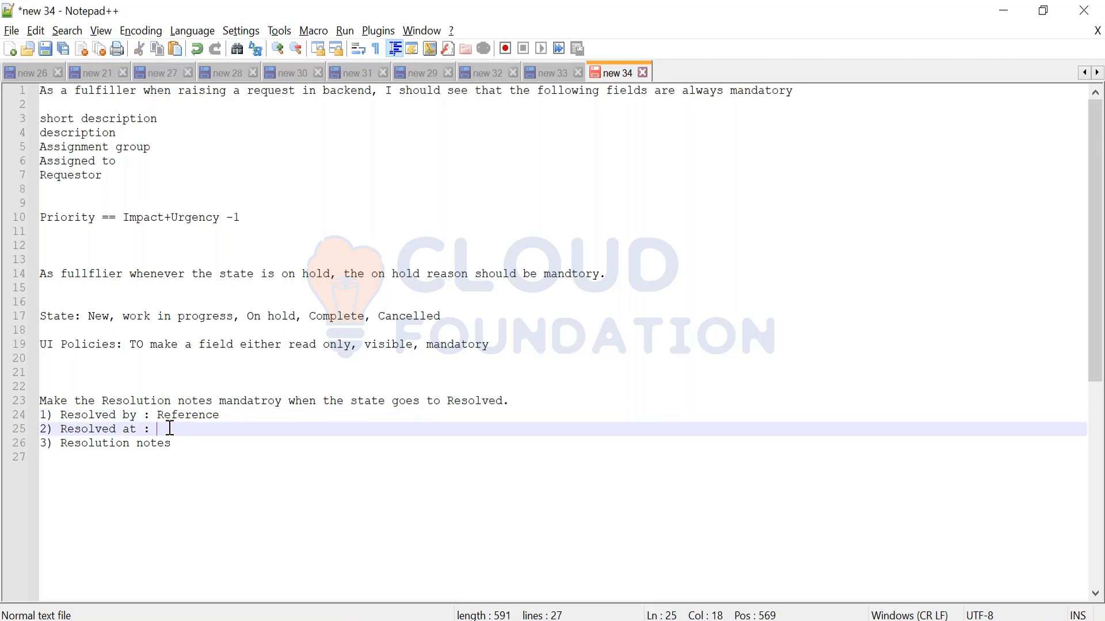
{"action": "type", "text": "Data field"}
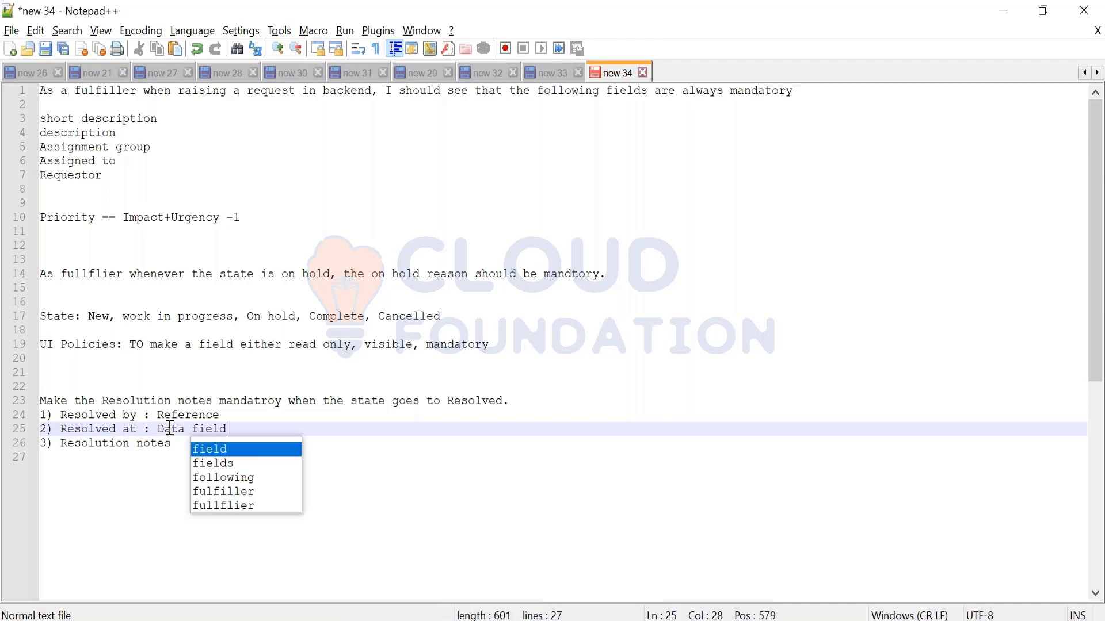
Note the field type "string" after the Resolution notes item, separated by a colon
{"action": "left_click", "coordinate": [102, 473]}
{"action": "left_click", "coordinate": [188, 447]}
{"action": "type", "text": ": "}
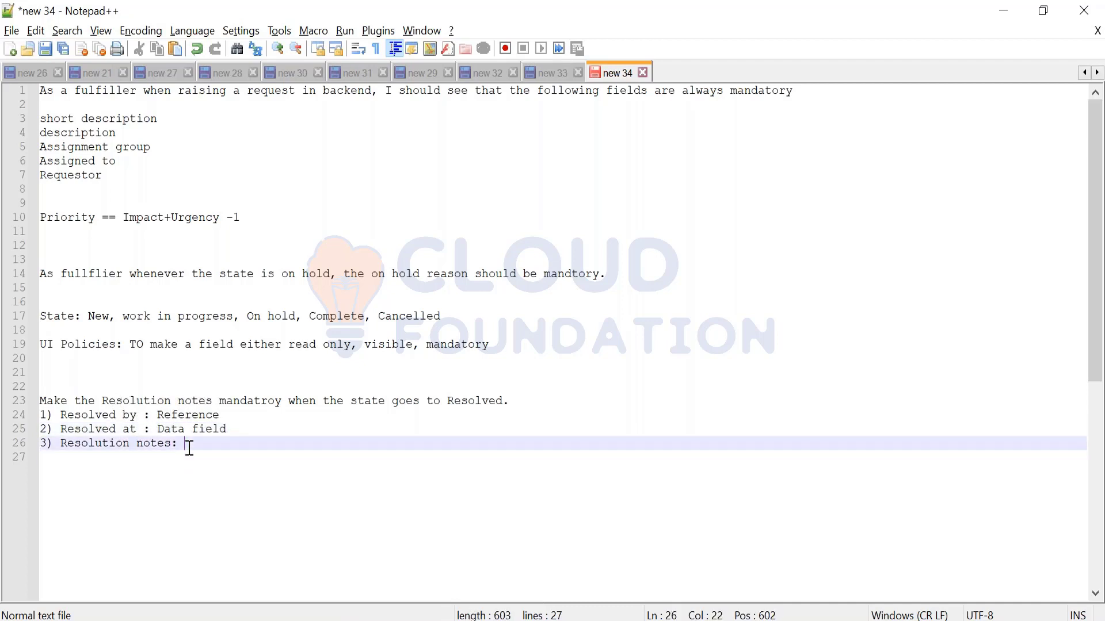
{"action": "type", "text": "srting"}
{"action": "key", "text": "BackSpace"}
{"action": "key", "text": "BackSpace"}
{"action": "key", "text": "BackSpace"}
{"action": "key", "text": "BackSpace"}
{"action": "key", "text": "BackSpace"}
{"action": "type", "text": "t"}
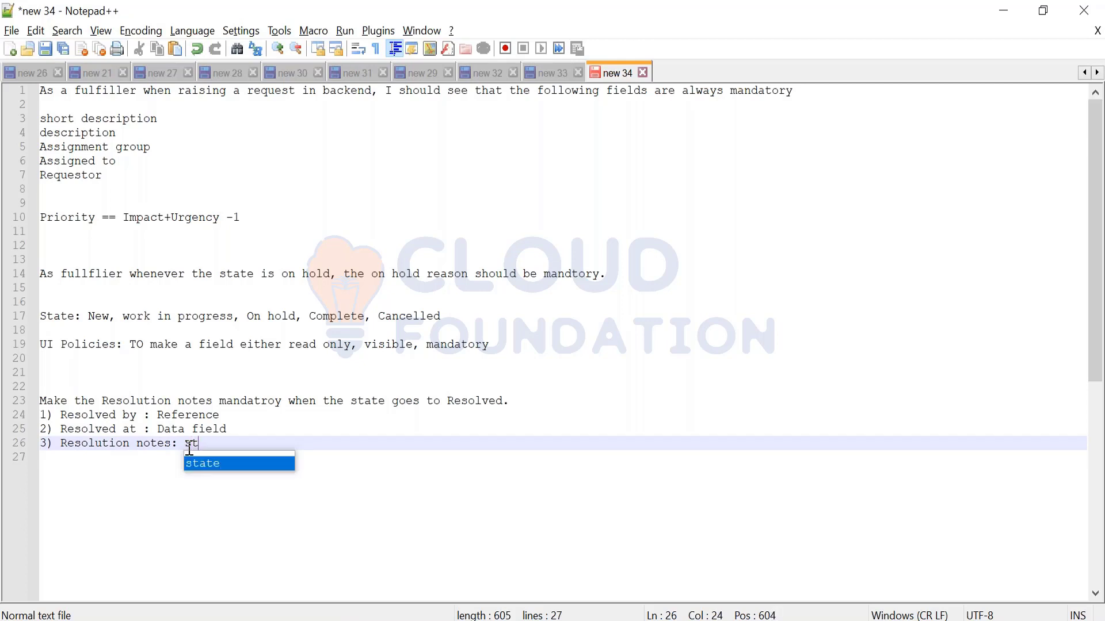
{"action": "type", "text": "ring"}
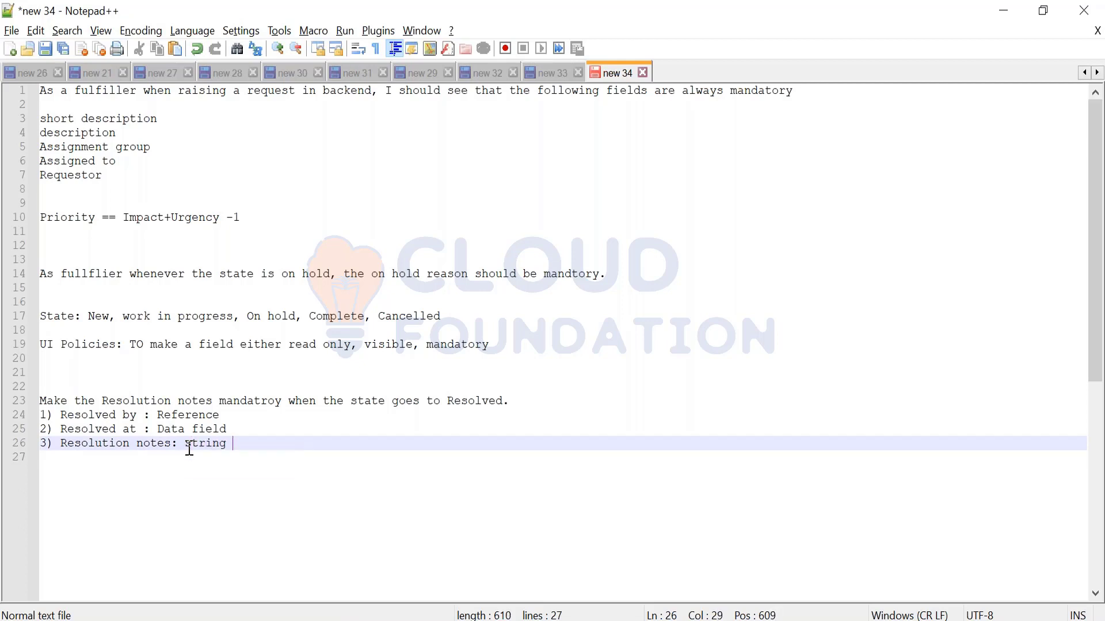
Add two blank lines below the Resolution notes item of the field list
{"action": "mouse_move", "coordinate": [68, 415]}
{"action": "left_mouse_down"}
{"action": "mouse_move", "coordinate": [143, 455]}
{"action": "mouse_move", "coordinate": [176, 444]}
{"action": "mouse_move", "coordinate": [49, 412]}
{"action": "left_mouse_up"}
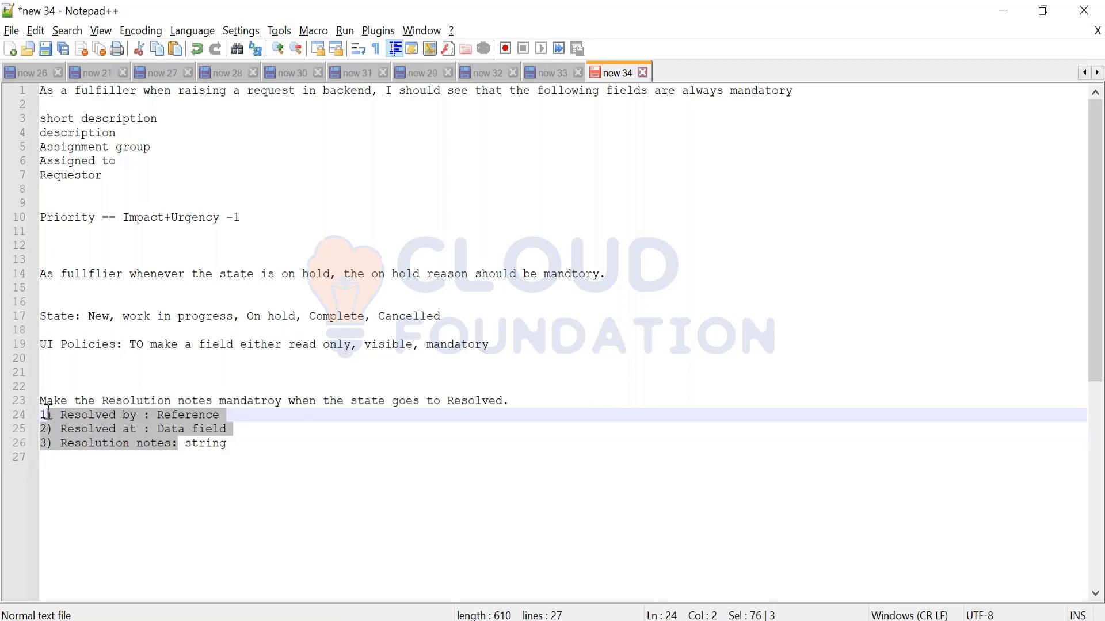
{"action": "left_click", "coordinate": [255, 448]}
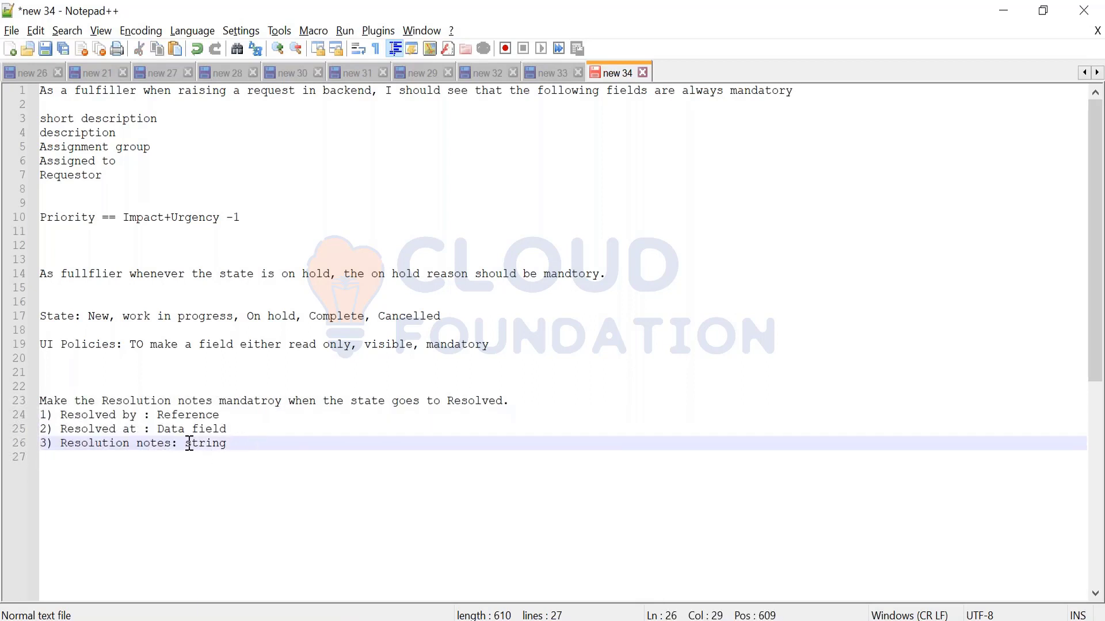
{"action": "left_click", "coordinate": [192, 449]}
{"action": "key", "text": "Return"}
{"action": "key", "text": "Return"}
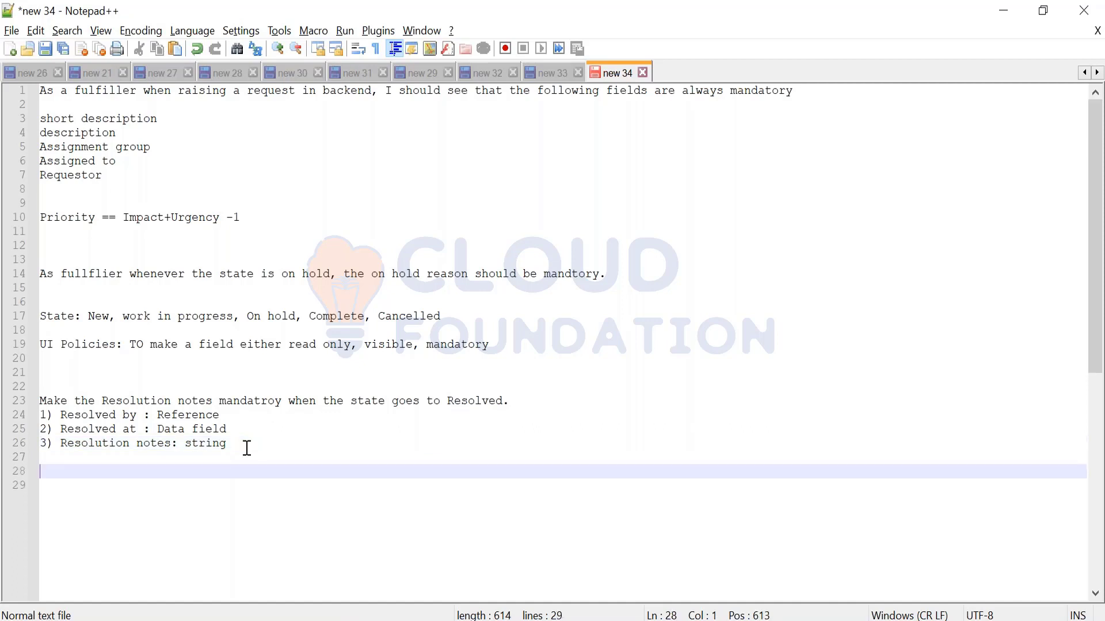
{"action": "left_click", "coordinate": [247, 449]}
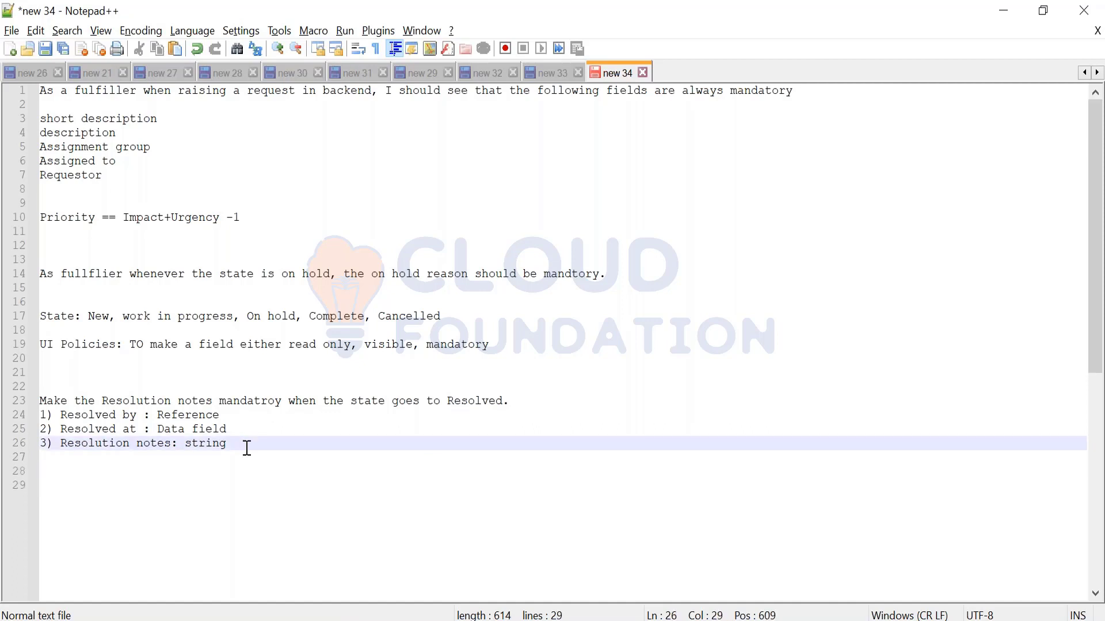
Write the line "All the 3 fields should be visible under resolution form section" two lines below the field list
{"action": "left_click", "coordinate": [87, 469]}
{"action": "type", "text": "P"}
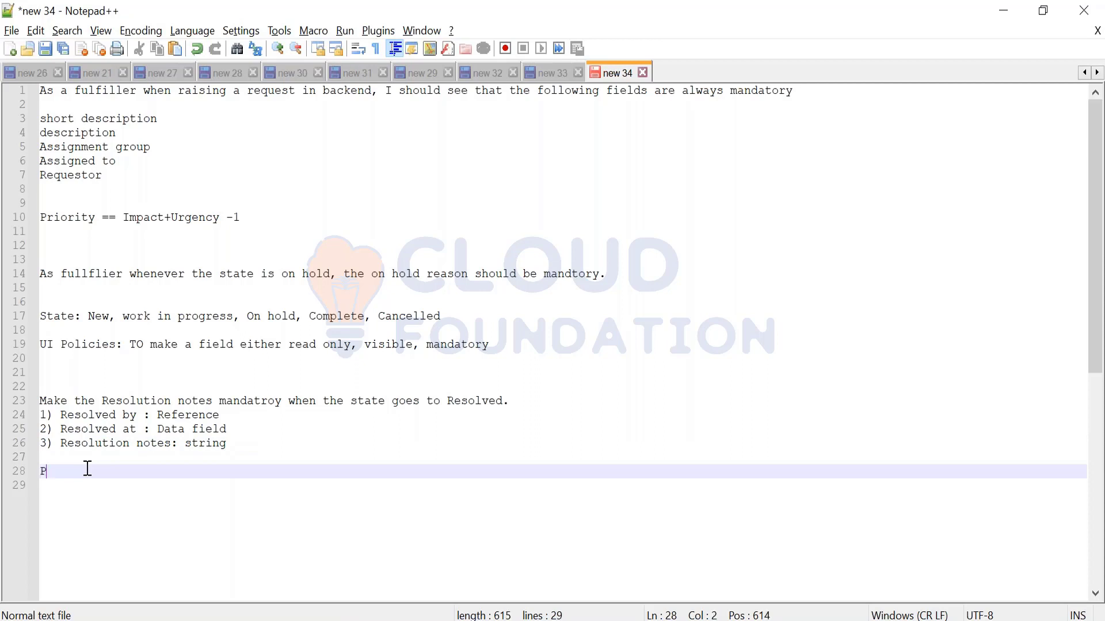
{"action": "type", "text": "u"}
{"action": "key", "text": "BackSpace"}
{"action": "key", "text": "BackSpace"}
{"action": "type", "text": "All the o"}
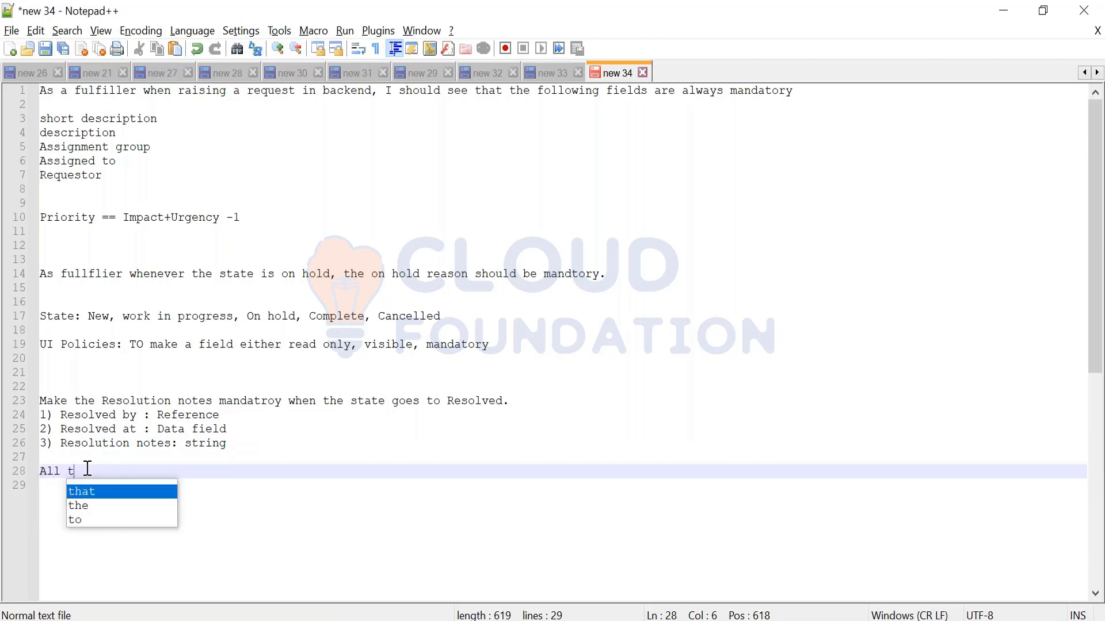
{"action": "key", "text": "BackSpace"}
{"action": "key", "text": "BackSpace"}
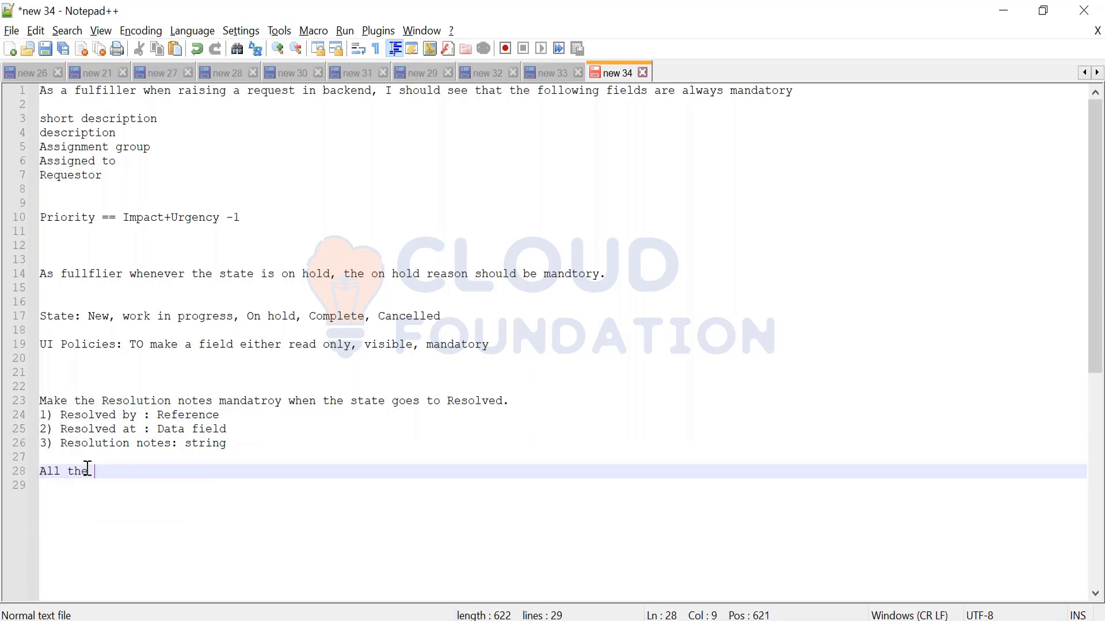
{"action": "type", "text": "3 fields"}
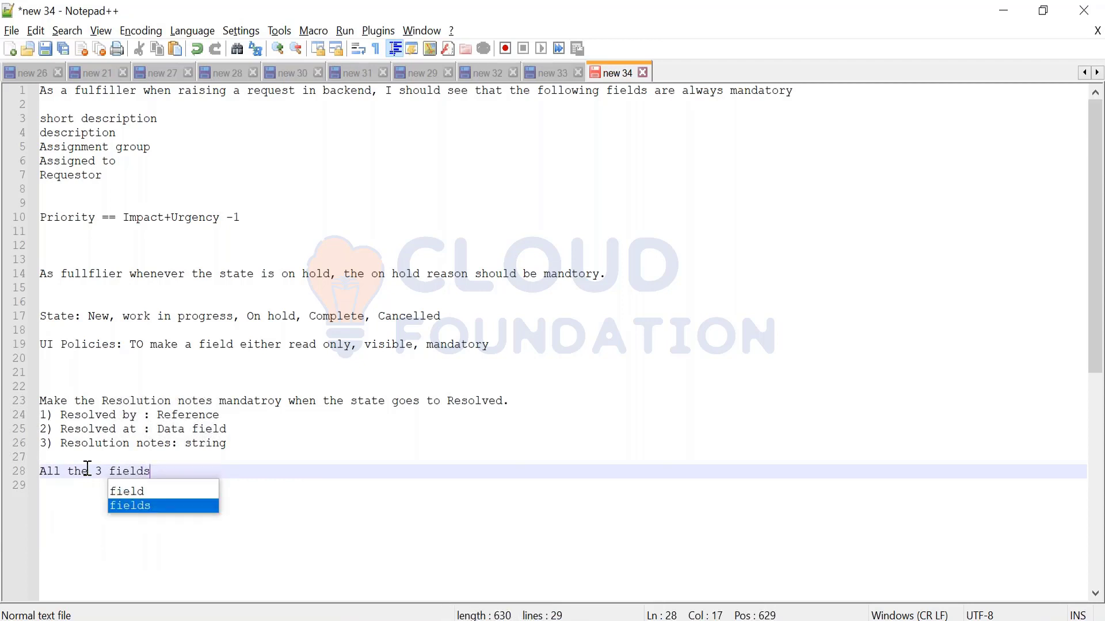
{"action": "type", "text": " should be v"}
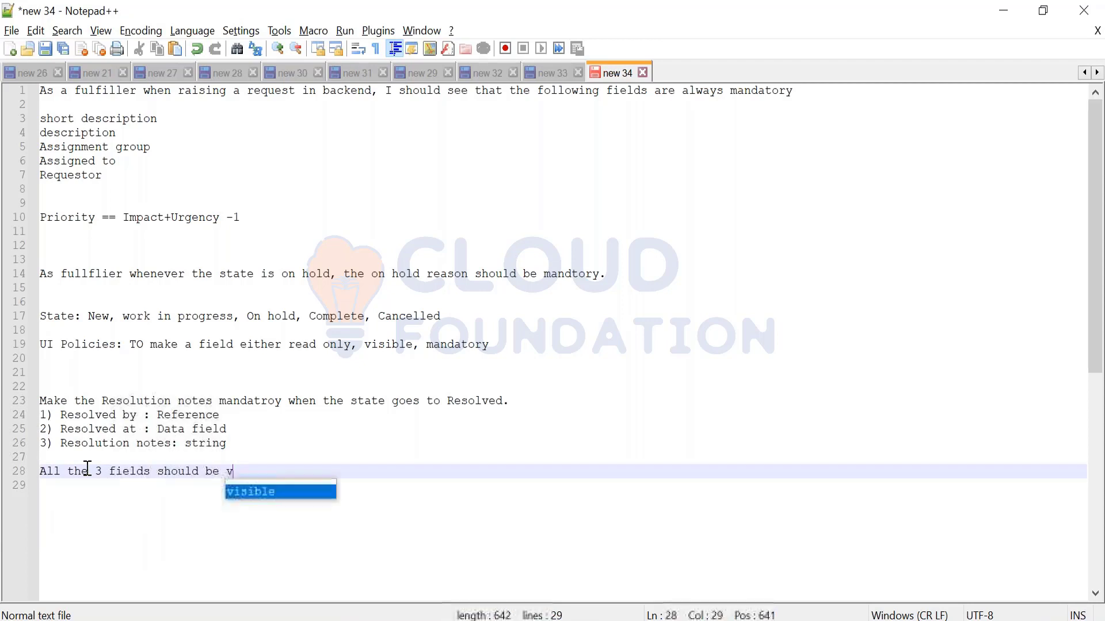
{"action": "type", "text": "isible unde"}
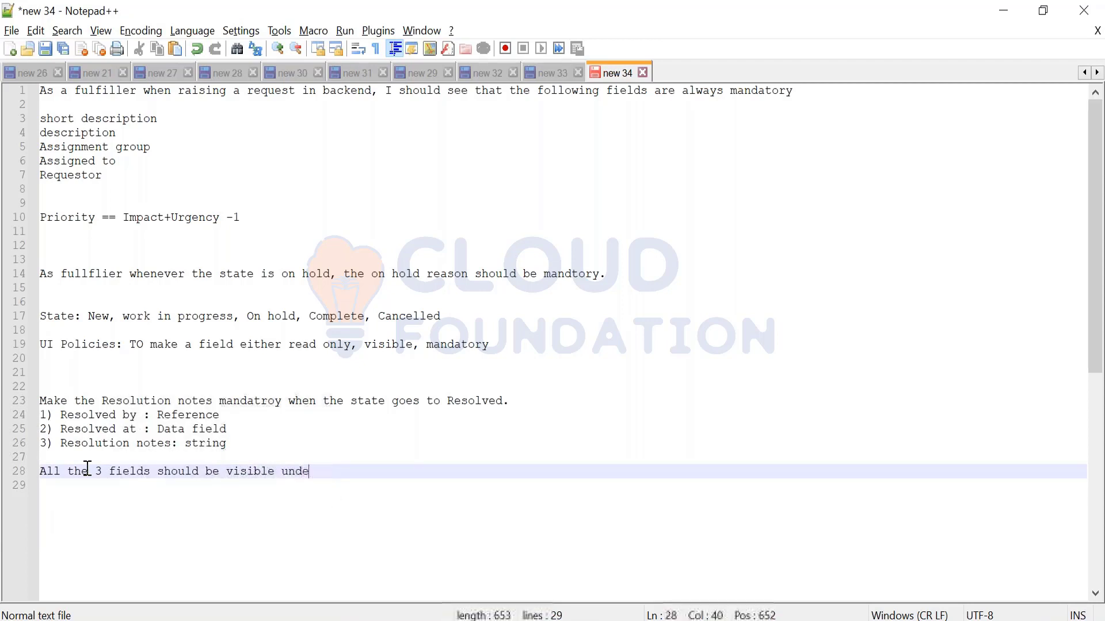
{"action": "type", "text": "r resolution s"}
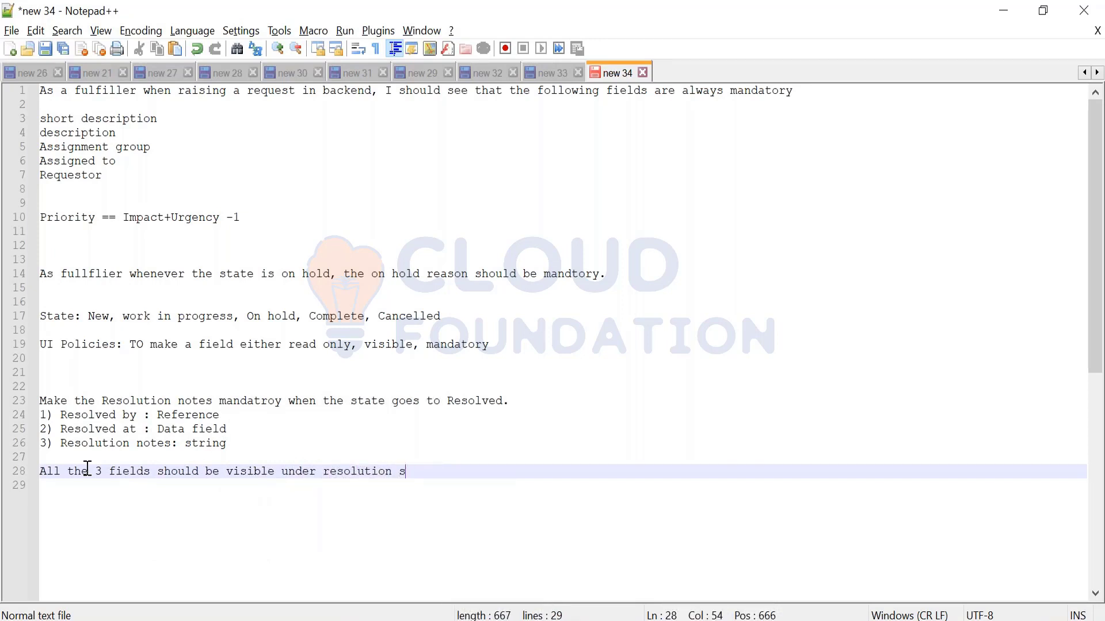
{"action": "type", "text": "ed"}
{"action": "key", "text": "BackSpace"}
{"action": "key", "text": "BackSpace"}
{"action": "key", "text": "BackSpace"}
{"action": "type", "text": "form section"}
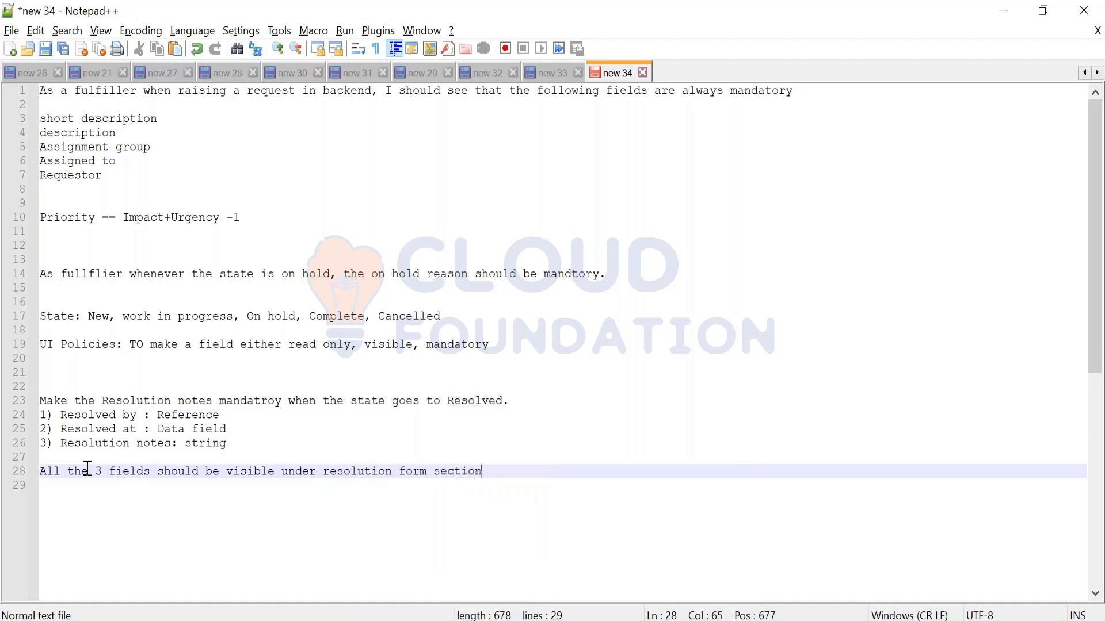
Switch to ServiceNow, examine the layout of the Asset Management Admin record form, and return to the notes in Notepad++
{"action": "key", "text": "alt+Tab"}
{"action": "scroll", "coordinate": [205, 383], "scroll_direction": "down", "scroll_amount": 8}
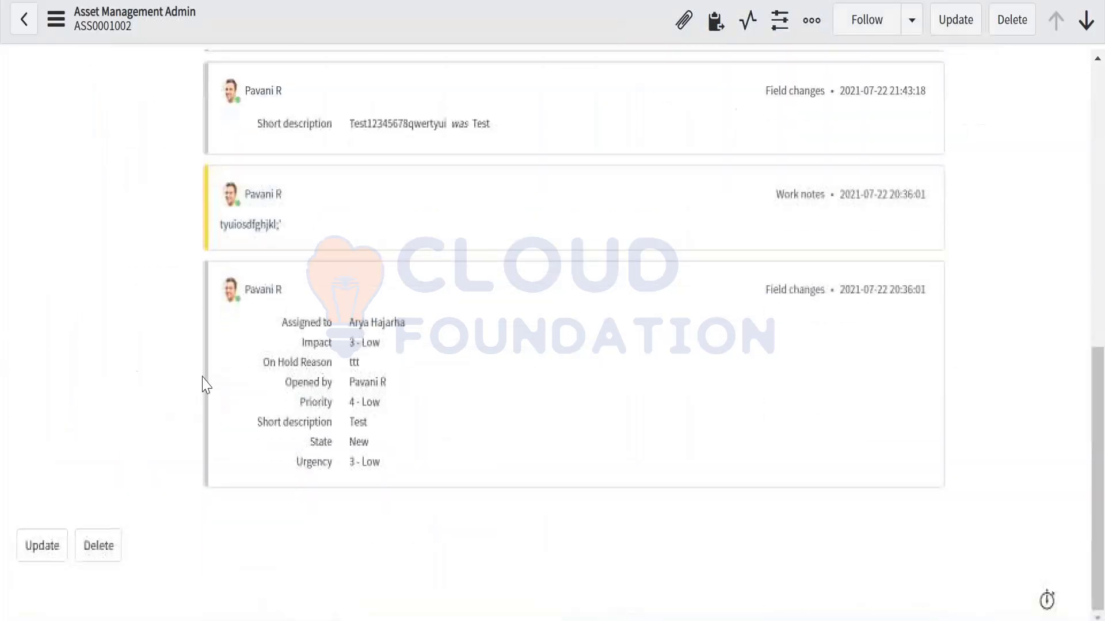
{"action": "scroll", "coordinate": [205, 382], "scroll_direction": "up", "scroll_amount": 10}
{"action": "scroll", "coordinate": [205, 383], "scroll_direction": "down", "scroll_amount": 4}
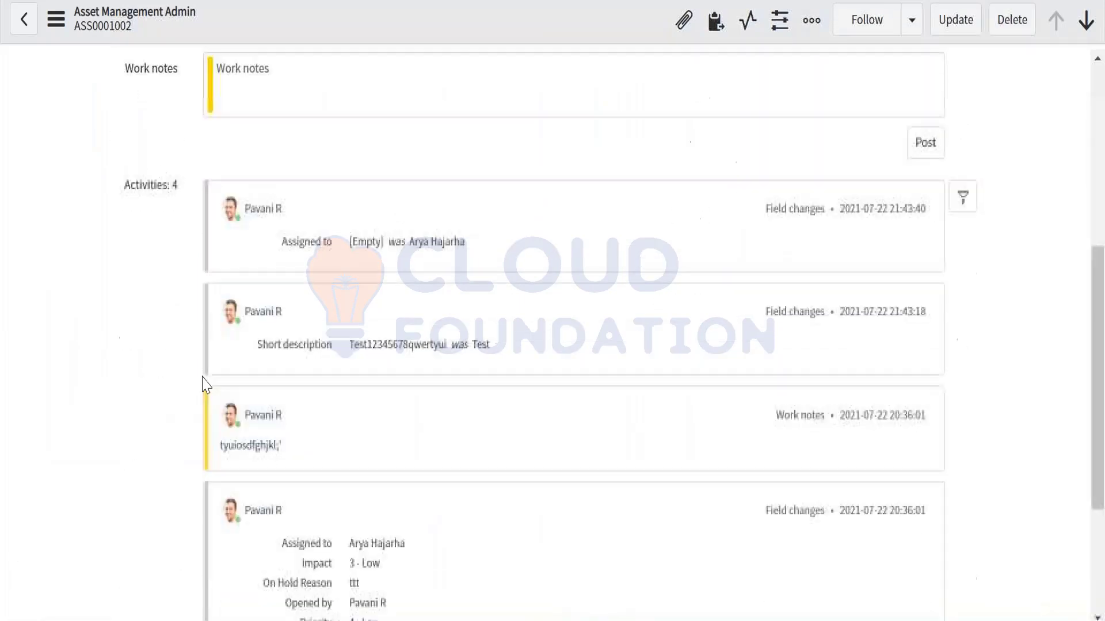
{"action": "scroll", "coordinate": [204, 382], "scroll_direction": "down", "scroll_amount": 5}
{"action": "scroll", "coordinate": [205, 383], "scroll_direction": "up", "scroll_amount": 10}
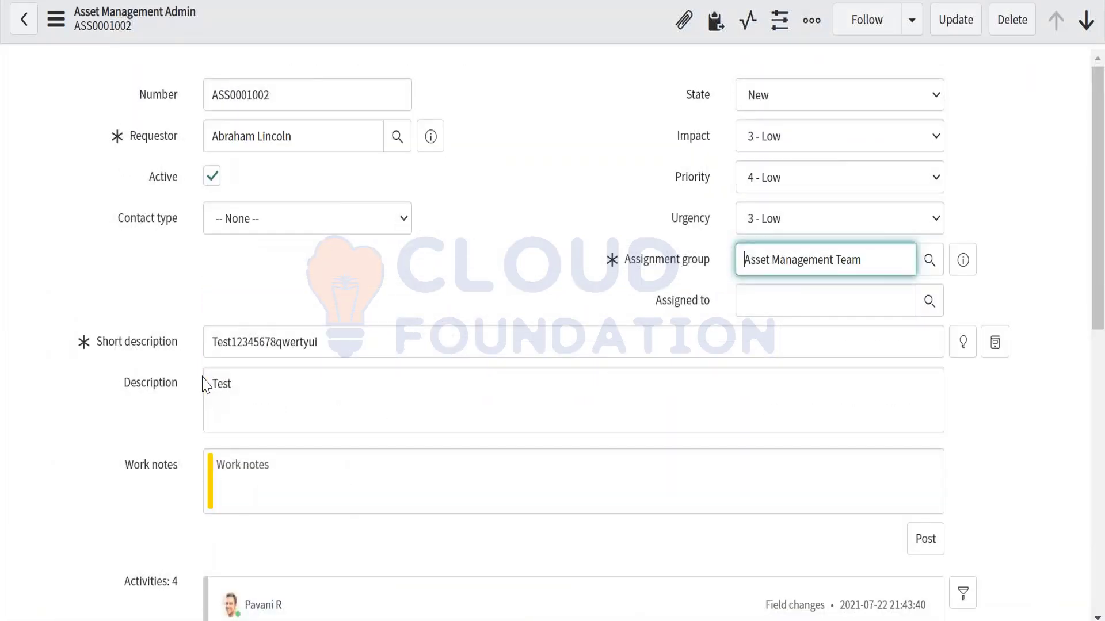
{"action": "key", "text": "alt+Tab"}
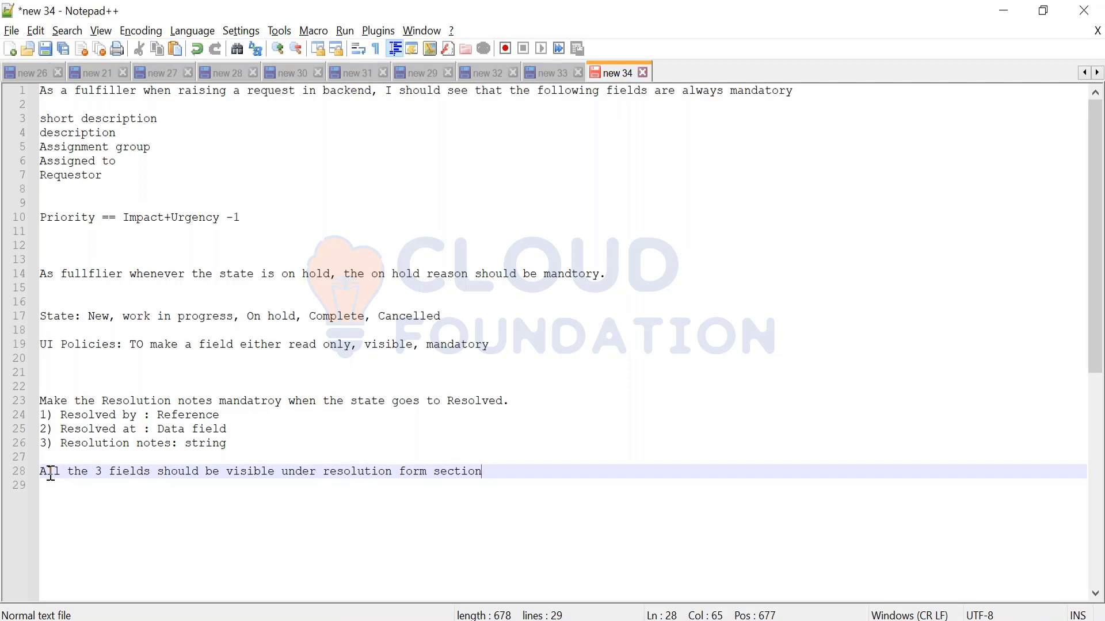
Change the form section name in the last sentence to 'Resolution Details', capitalized and enclosed in single quotes
{"action": "left_click", "coordinate": [522, 486]}
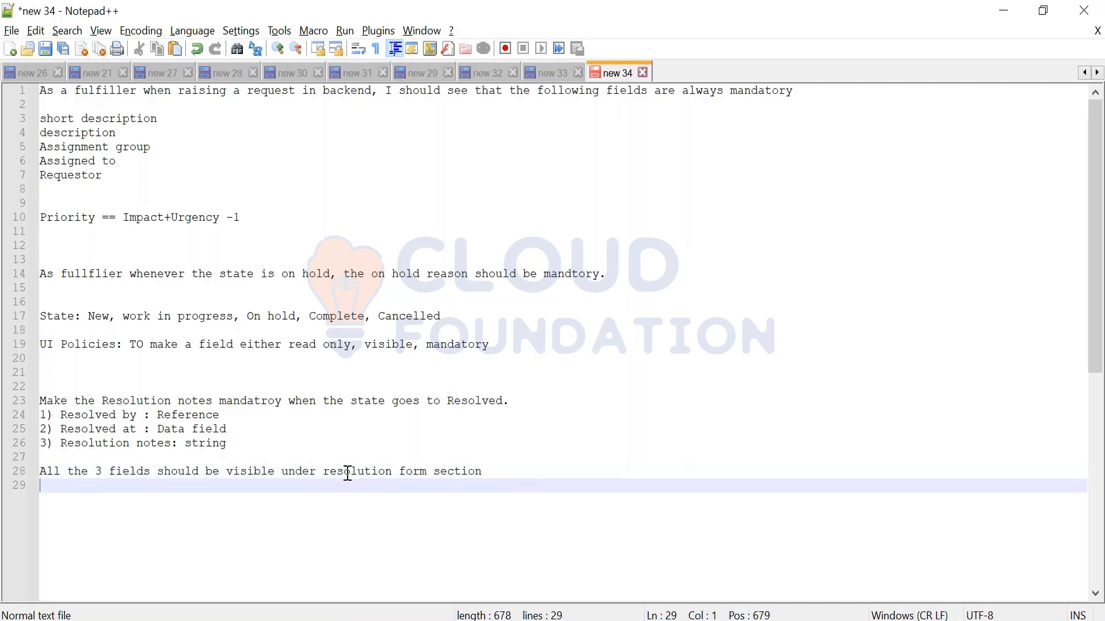
{"action": "left_click_drag", "start_coordinate": [505, 471], "coordinate": [324, 471]}
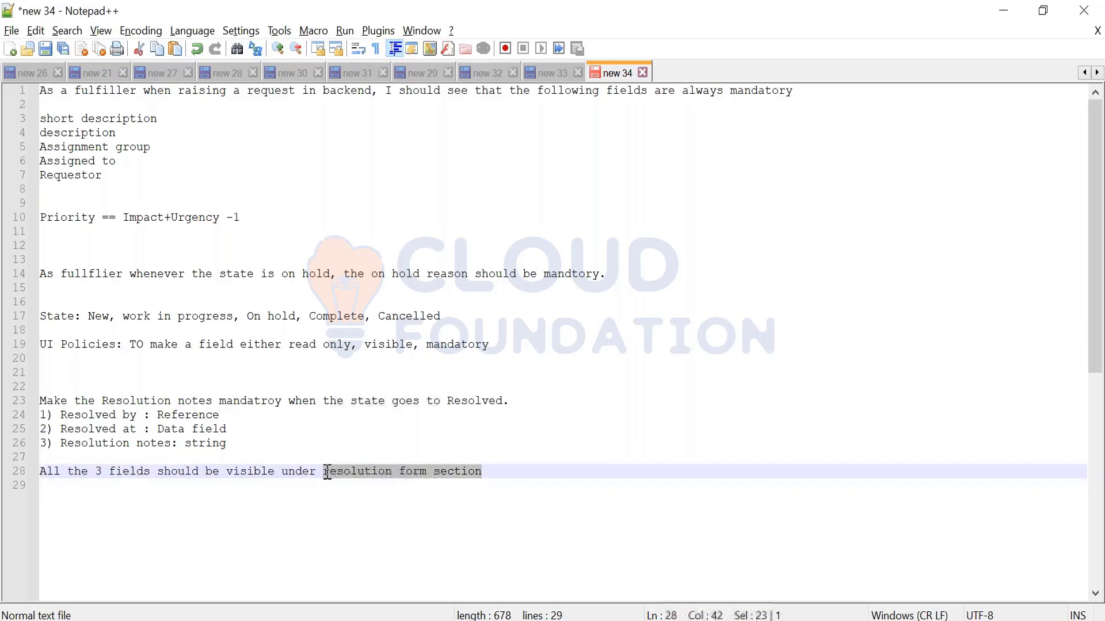
{"action": "triple_click", "coordinate": [345, 471]}
{"action": "double_click", "coordinate": [346, 471]}
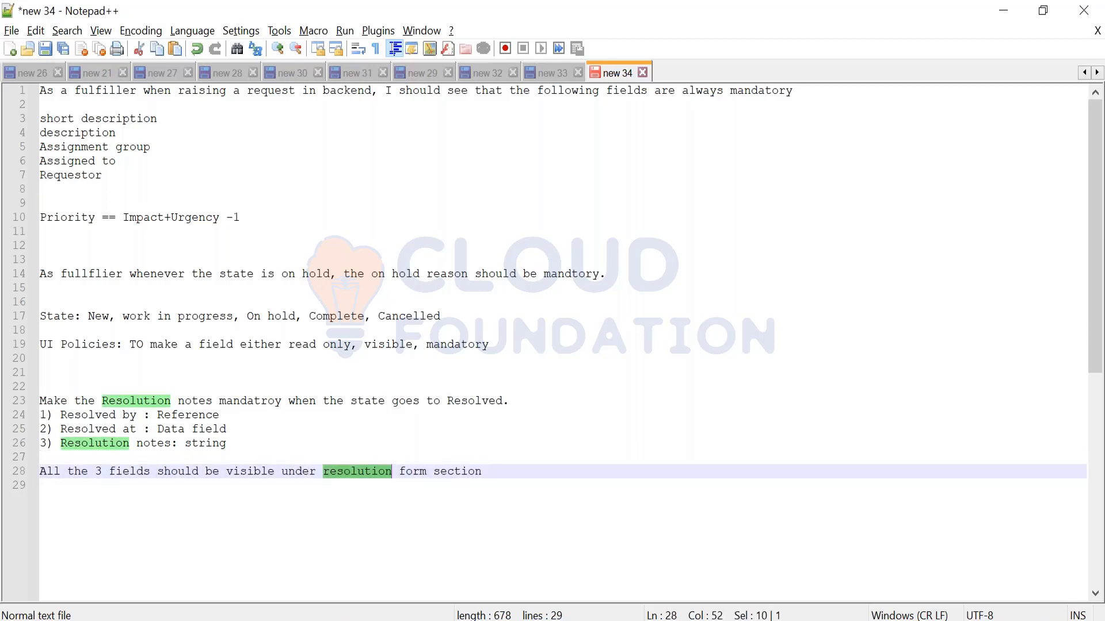
{"action": "left_click", "coordinate": [329, 472]}
{"action": "key", "text": "BackSpace"}
{"action": "type", "text": "R"}
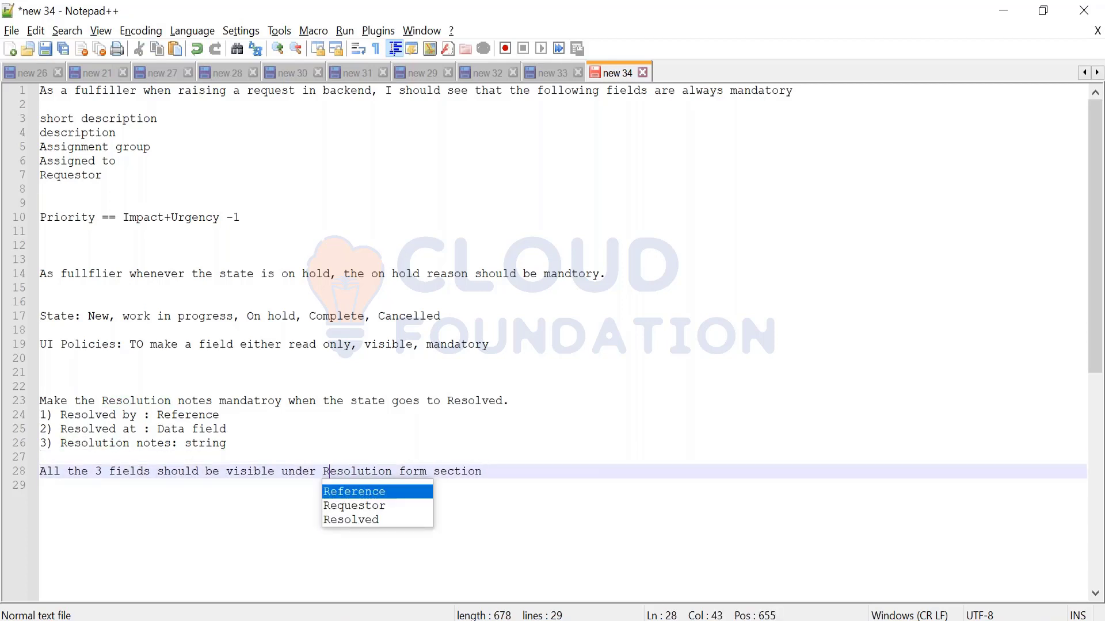
{"action": "left_click", "coordinate": [393, 471]}
{"action": "type", "text": "Details"}
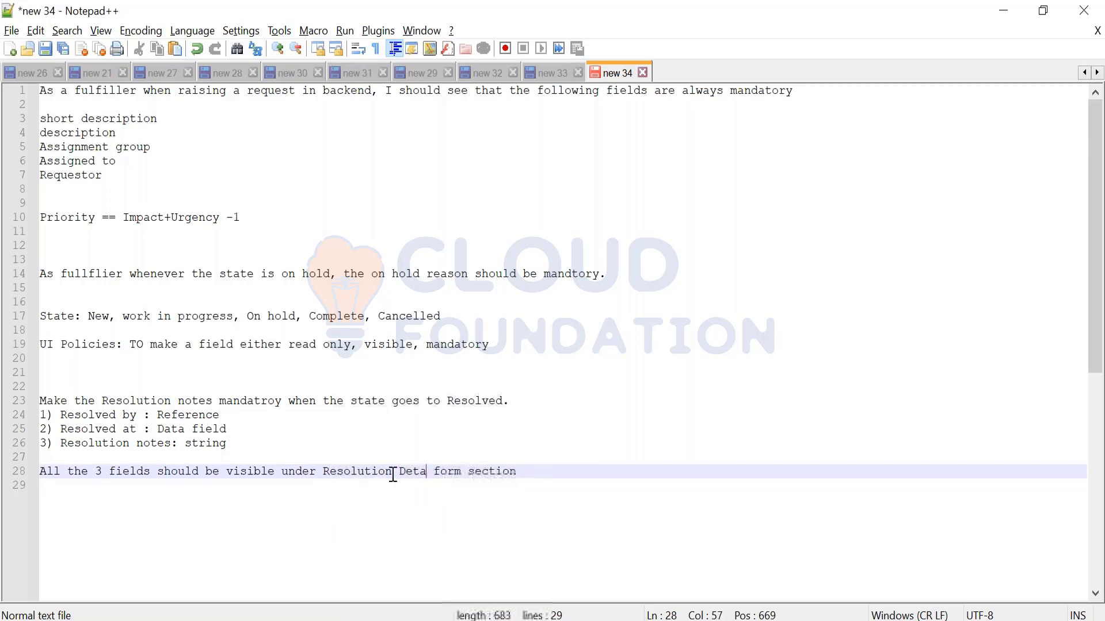
{"action": "type", "text": "'"}
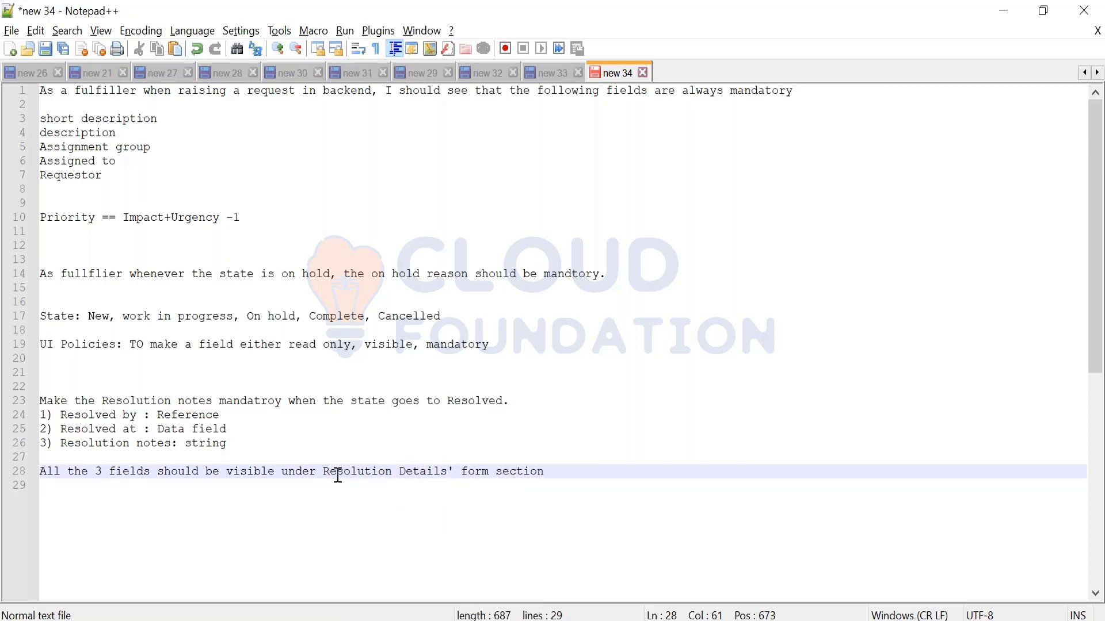
{"action": "left_click", "coordinate": [324, 473]}
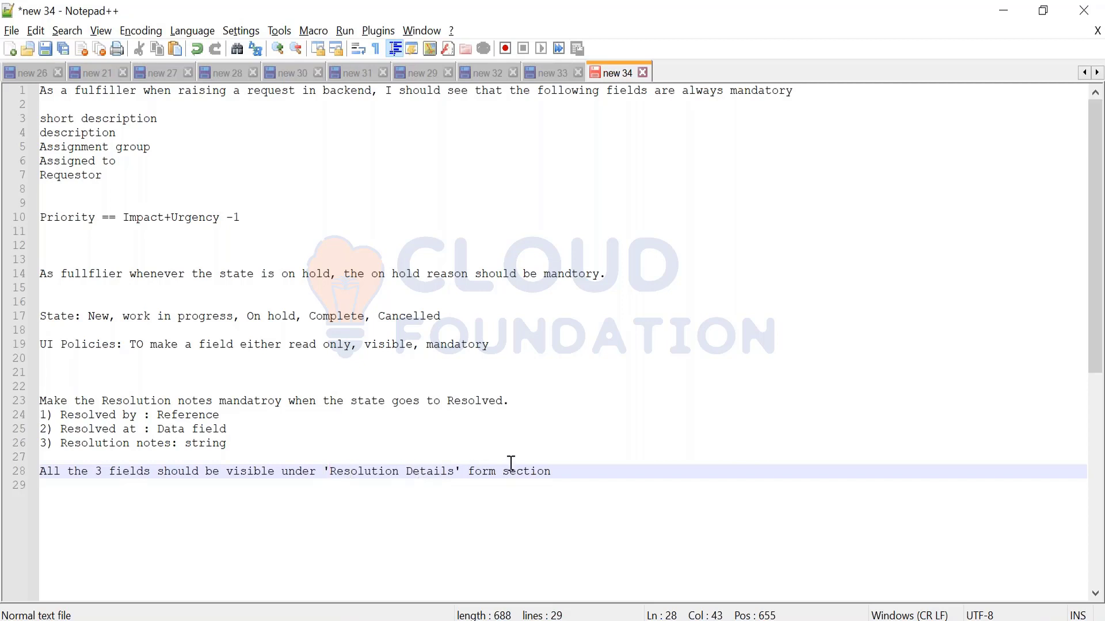
Add two new lines after the sentence about the 'Resolution Details' form section
{"action": "left_click", "coordinate": [553, 472]}
{"action": "key", "text": "Return"}
{"action": "key", "text": "Return"}
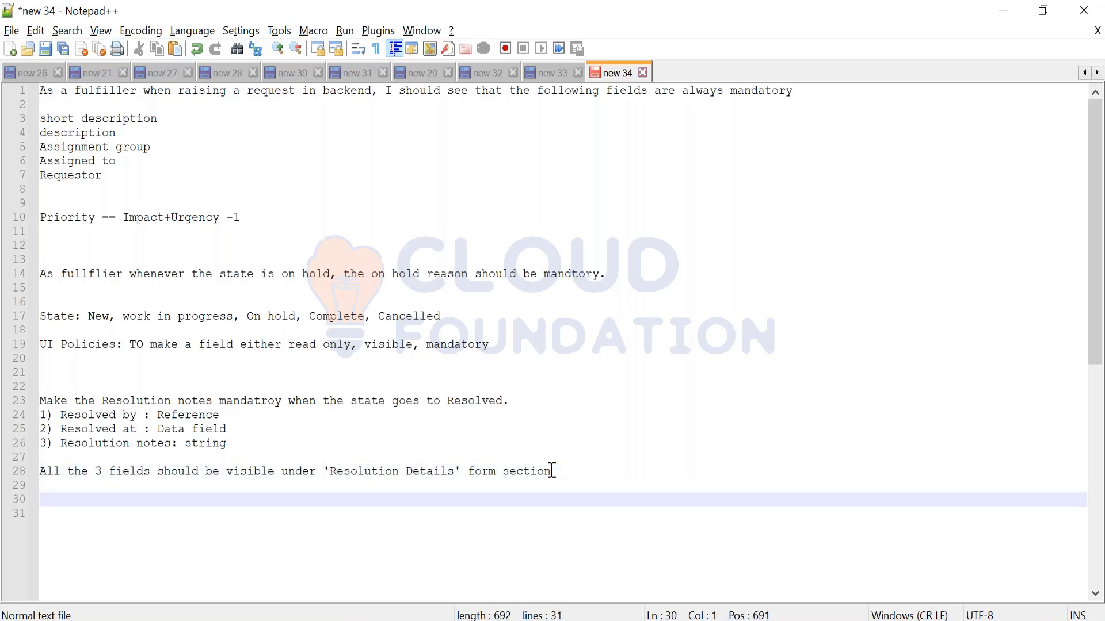
{"action": "type", "text": "When"}
{"action": "key", "text": "BackSpace"}
{"action": "key", "text": "BackSpace"}
{"action": "key", "text": "BackSpace"}
{"action": "key", "text": "BackSpace"}
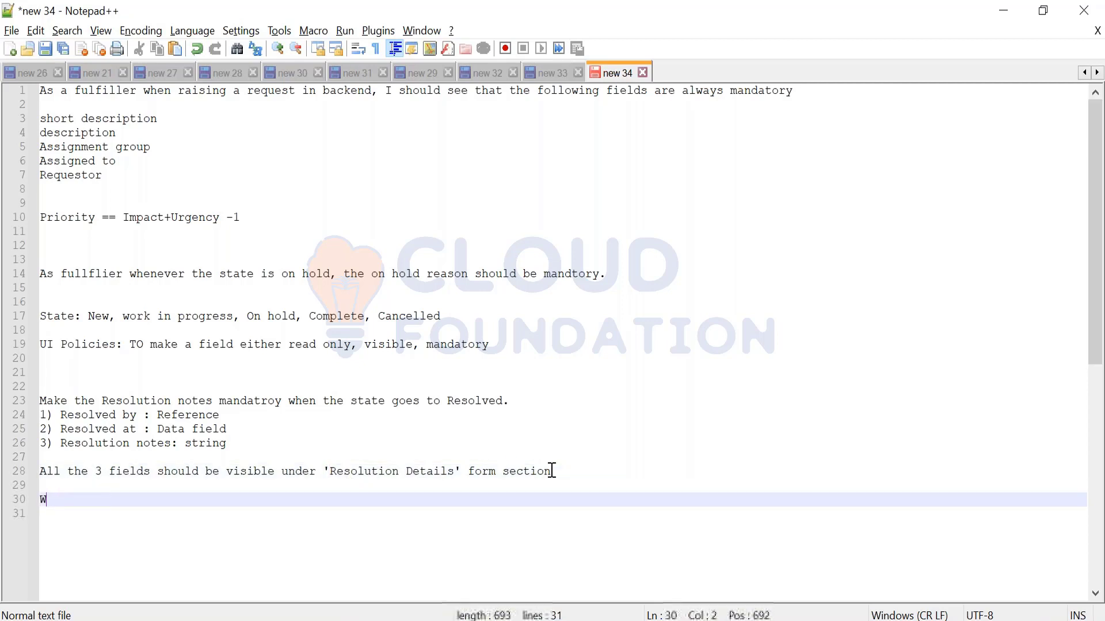
{"action": "left_click_drag", "start_coordinate": [234, 451], "coordinate": [41, 414]}
{"action": "left_click", "coordinate": [296, 510]}
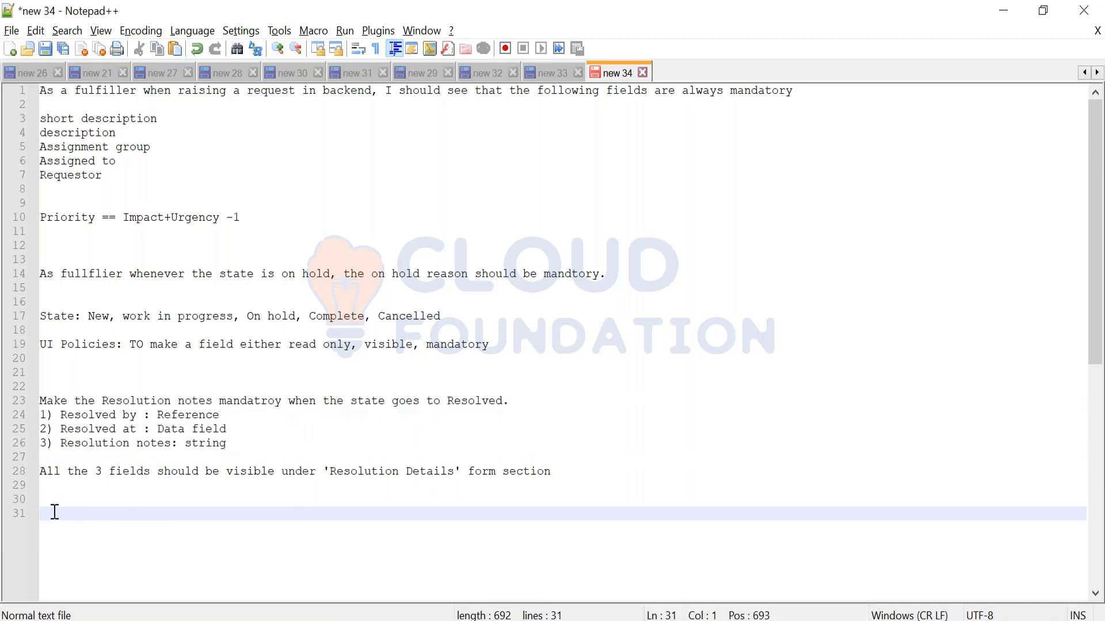
Start a new requirement on the last line with the word "When"
{"action": "type", "text": "When"}
{"action": "key", "text": "BackSpace"}
{"action": "type", "text": "n"}
Remove the blank line between the field list and the 'Resolution Details' form section sentence
{"action": "left_click", "coordinate": [41, 472]}
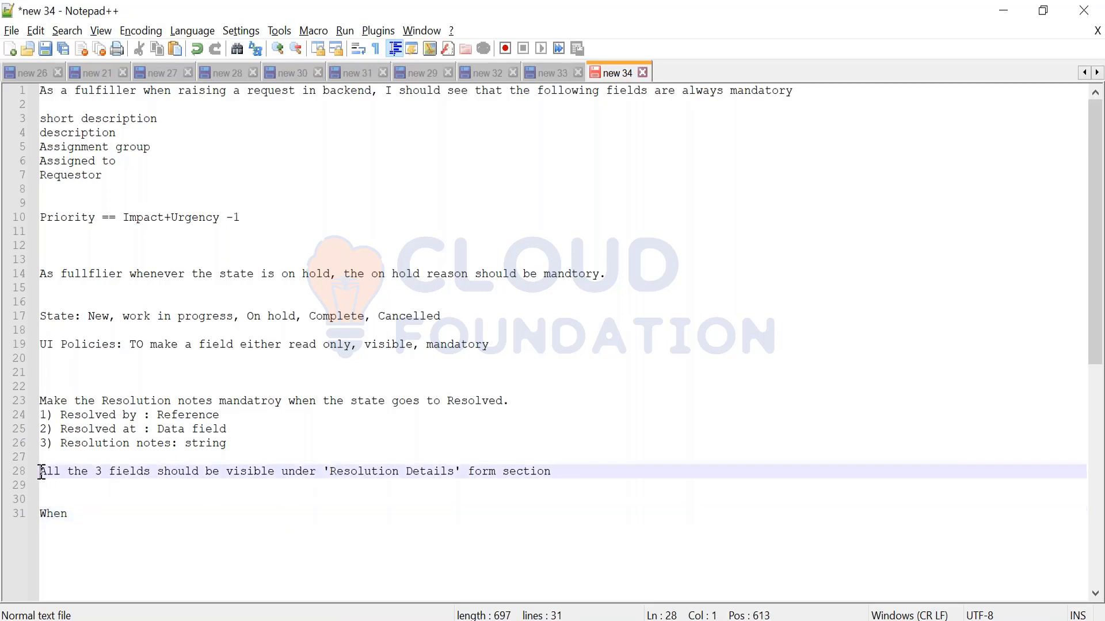
{"action": "key", "text": "BackSpace"}
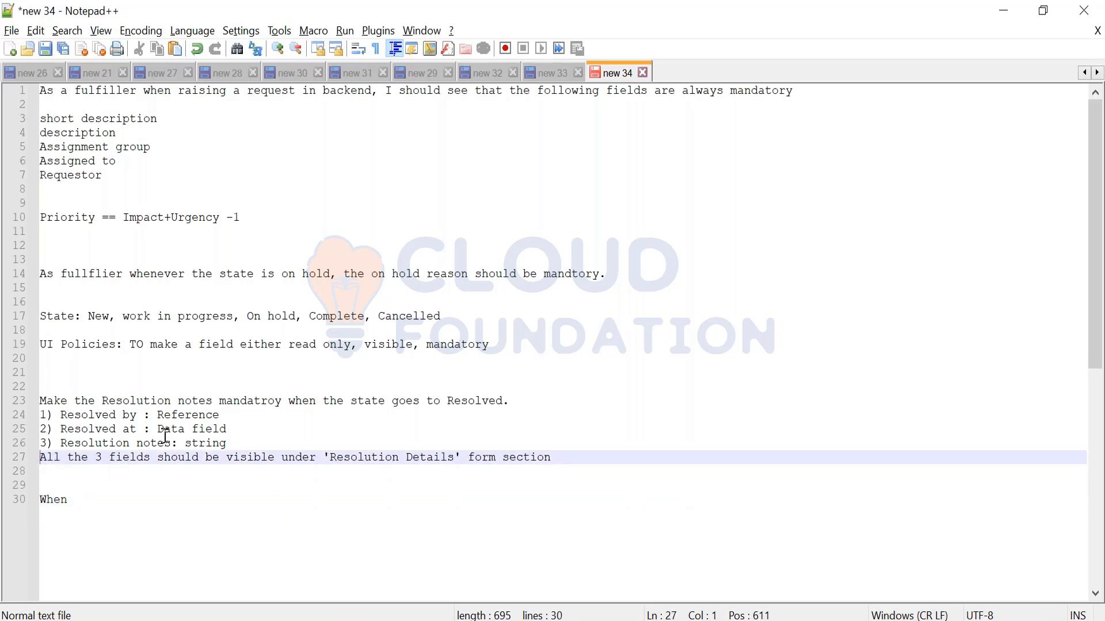
{"action": "left_click", "coordinate": [271, 447]}
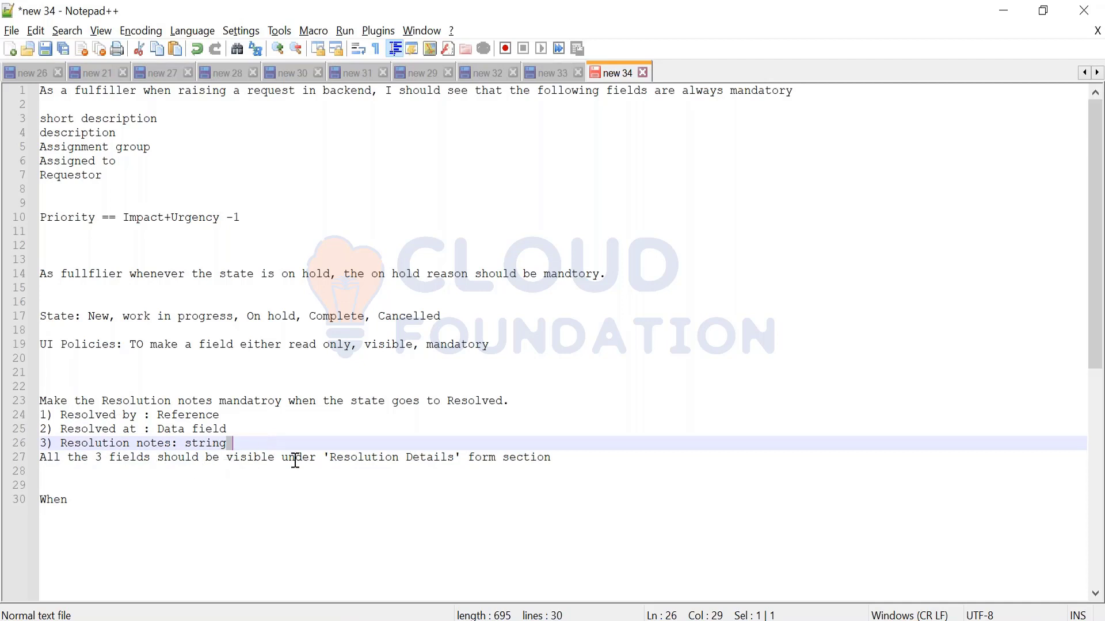
Extend the "When" requirement on the last line to read "When the state is Resolved"
{"action": "key", "text": "alt+Tab"}
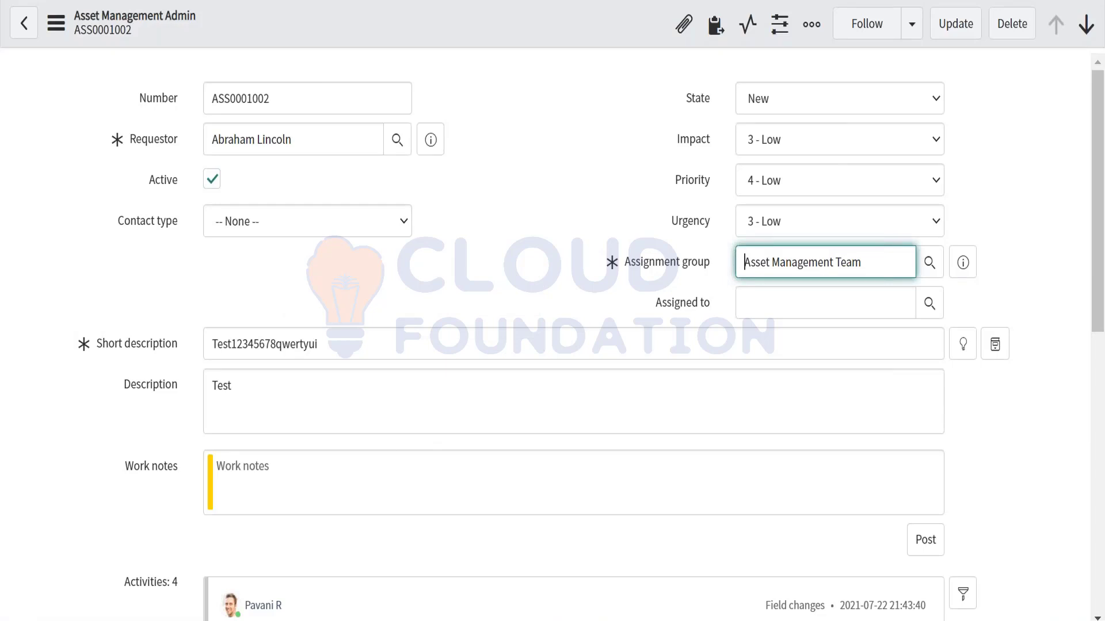
{"action": "key", "text": "alt+Tab"}
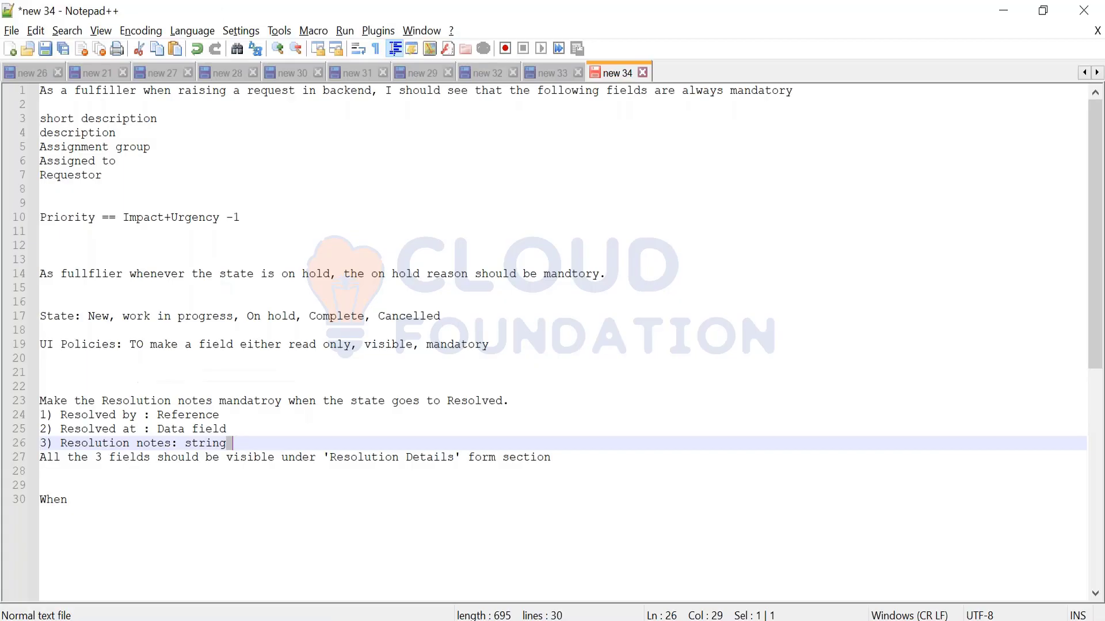
{"action": "left_click", "coordinate": [82, 502]}
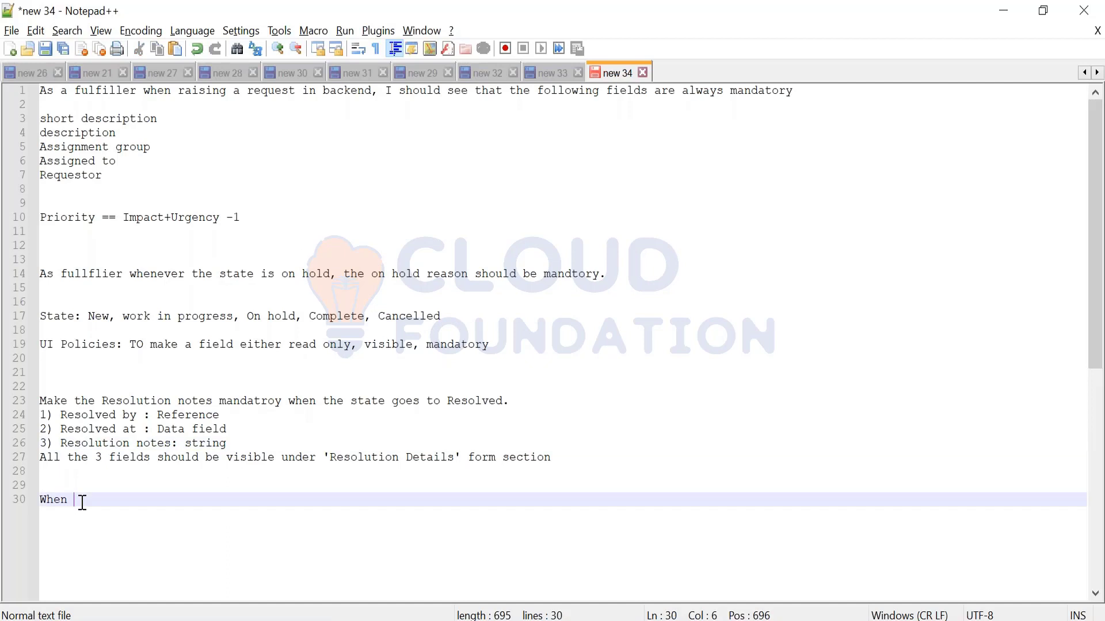
{"action": "type", "text": "t"}
{"action": "key", "text": "BackSpace"}
{"action": "key", "text": "BackSpace"}
{"action": "type", "text": "the state"}
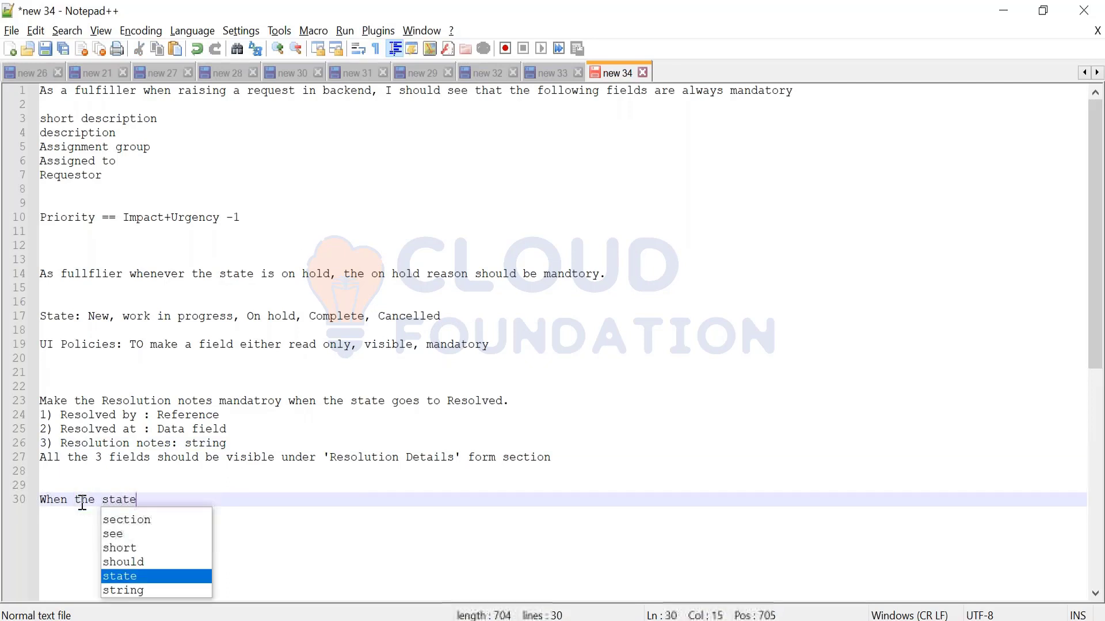
{"action": "type", "text": " is Reoslv"}
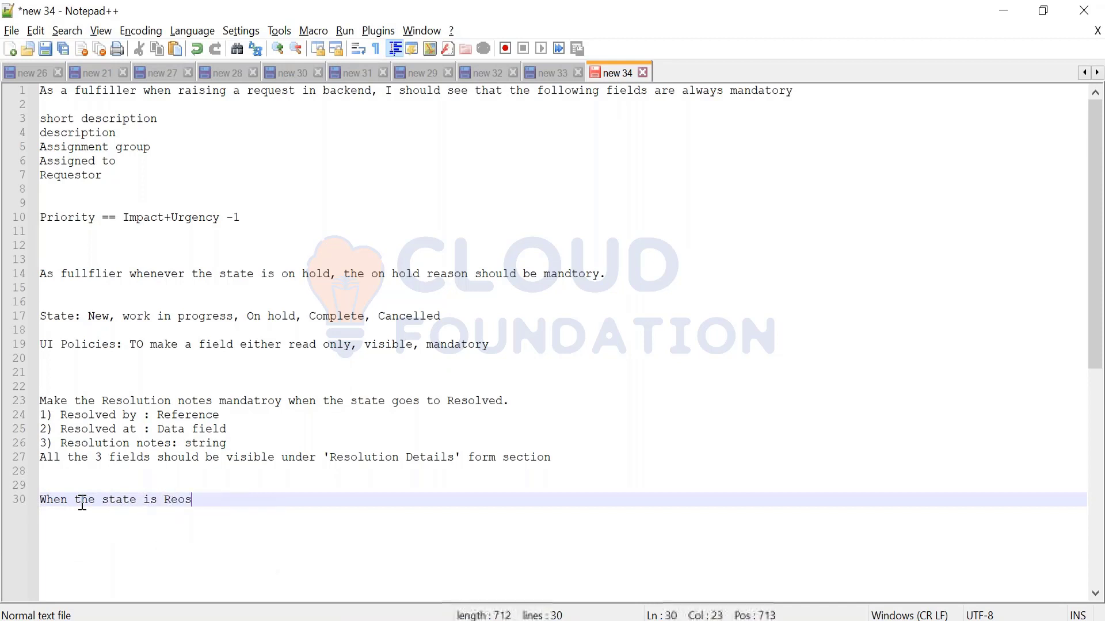
{"action": "key", "text": "BackSpace"}
{"action": "key", "text": "BackSpace"}
{"action": "key", "text": "BackSpace"}
{"action": "key", "text": "BackSpace"}
{"action": "type", "text": "solved"}
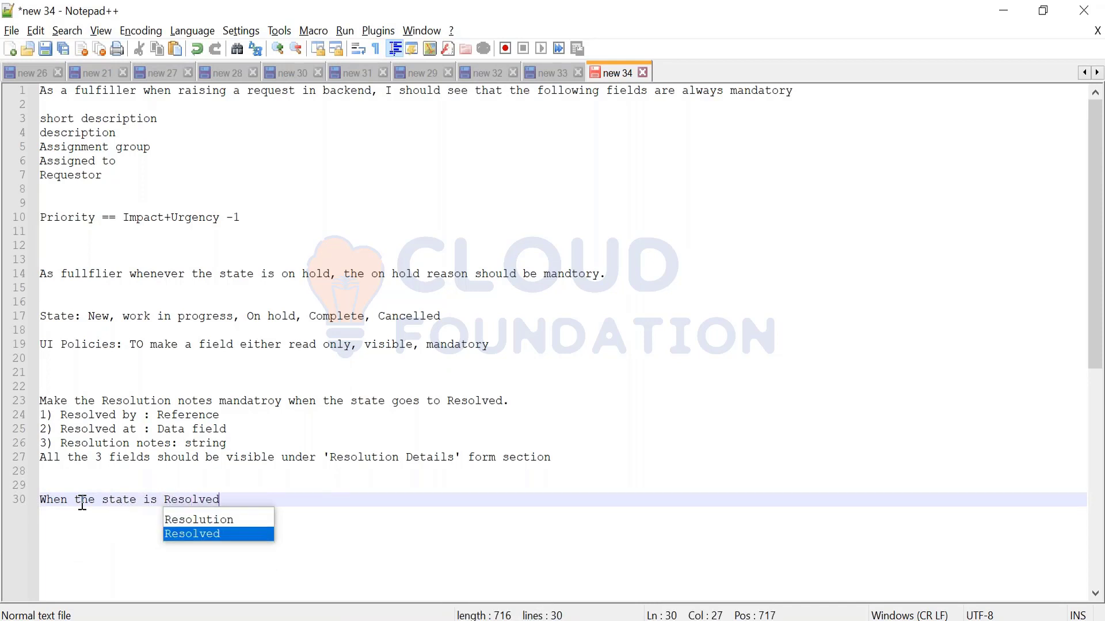
Continue the last requirement with ", the Resolution Details should be"
{"action": "type", "text": ", the Resl"}
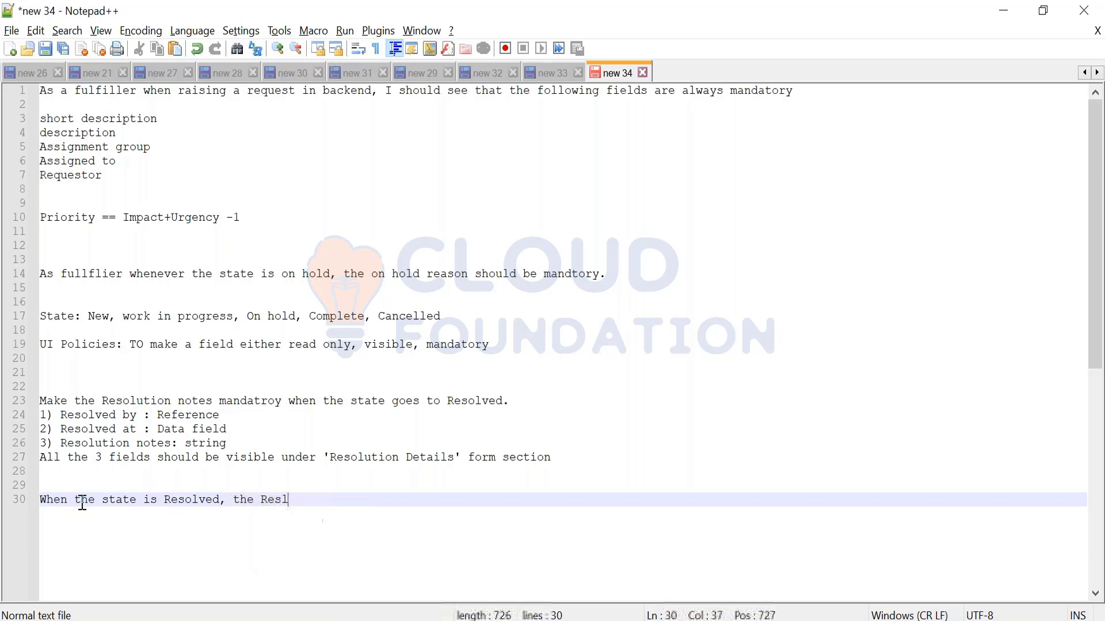
{"action": "key", "text": "BackSpace"}
{"action": "type", "text": "ol"}
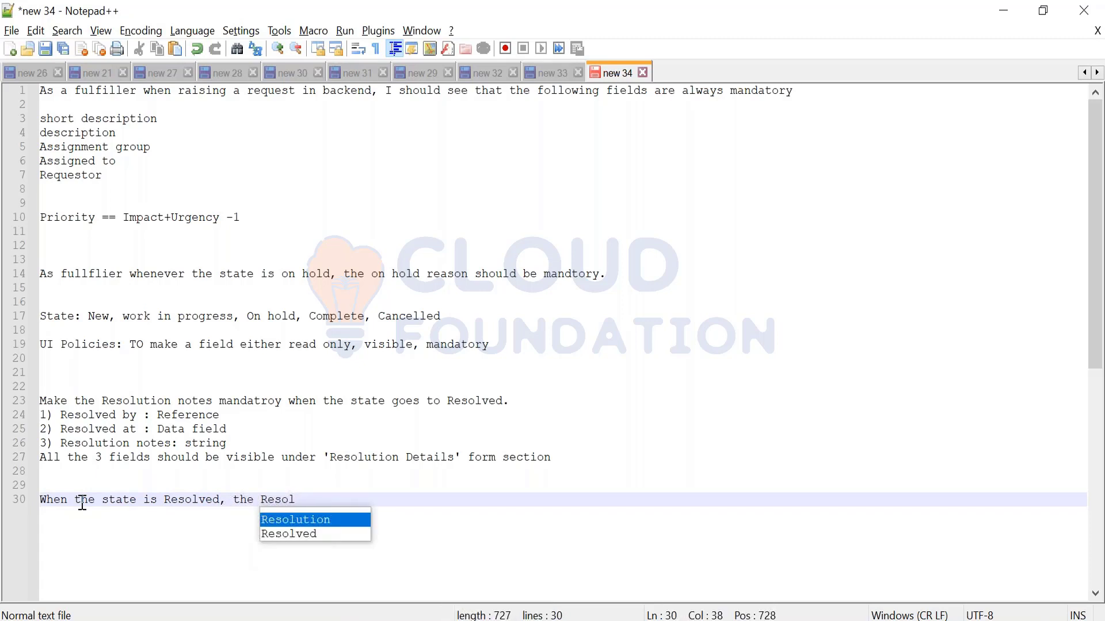
{"action": "type", "text": "ution"}
{"action": "key", "text": "BackSpace"}
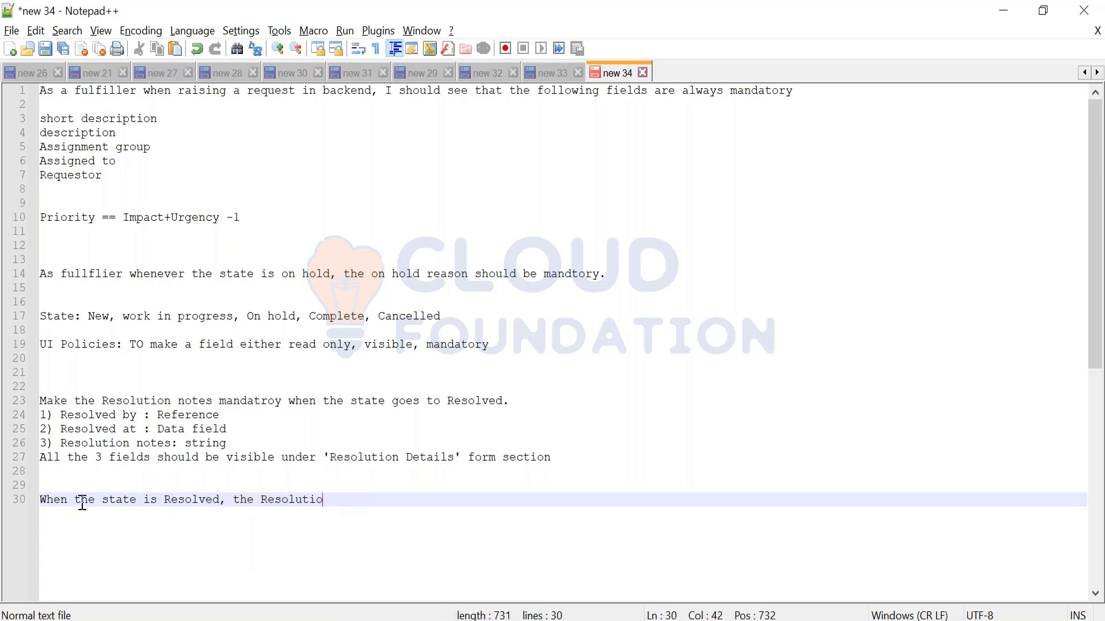
{"action": "type", "text": "n for"}
{"action": "key", "text": "BackSpace"}
{"action": "key", "text": "BackSpace"}
{"action": "key", "text": "BackSpace"}
{"action": "type", "text": "Details should be "}
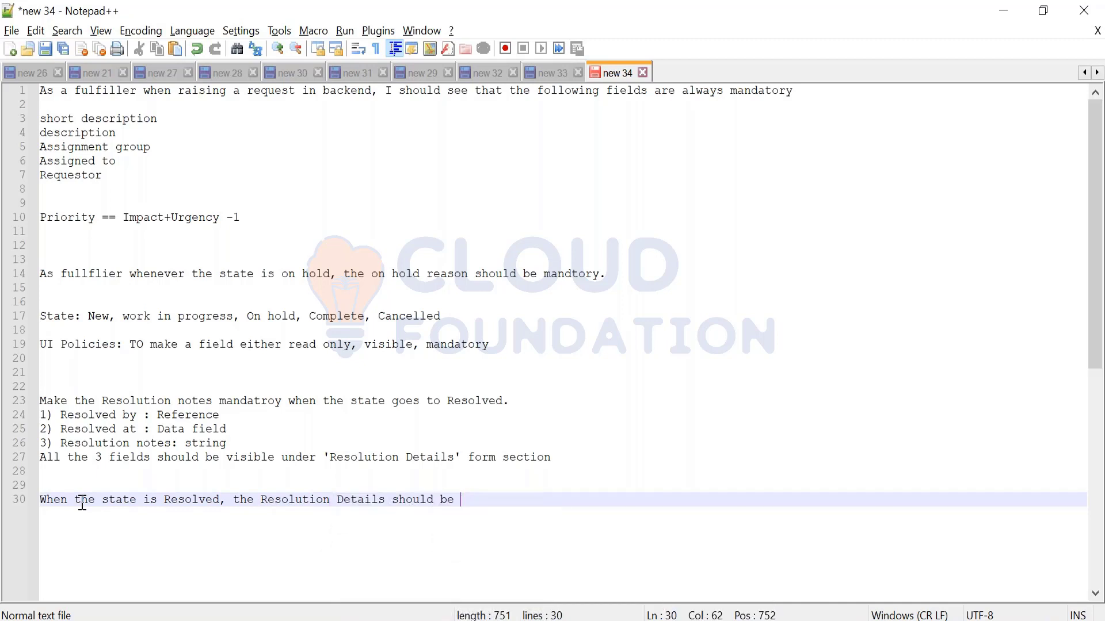
Finish the Resolved-state requirement with "visible and mandatory."
{"action": "type", "text": "visi"}
{"action": "key", "text": "BackSpace"}
{"action": "key", "text": "BackSpace"}
{"action": "type", "text": "sivle"}
{"action": "key", "text": "BackSpace"}
{"action": "key", "text": "BackSpace"}
{"action": "key", "text": "BackSpace"}
{"action": "key", "text": "BackSpace"}
{"action": "type", "text": "ble and man"}
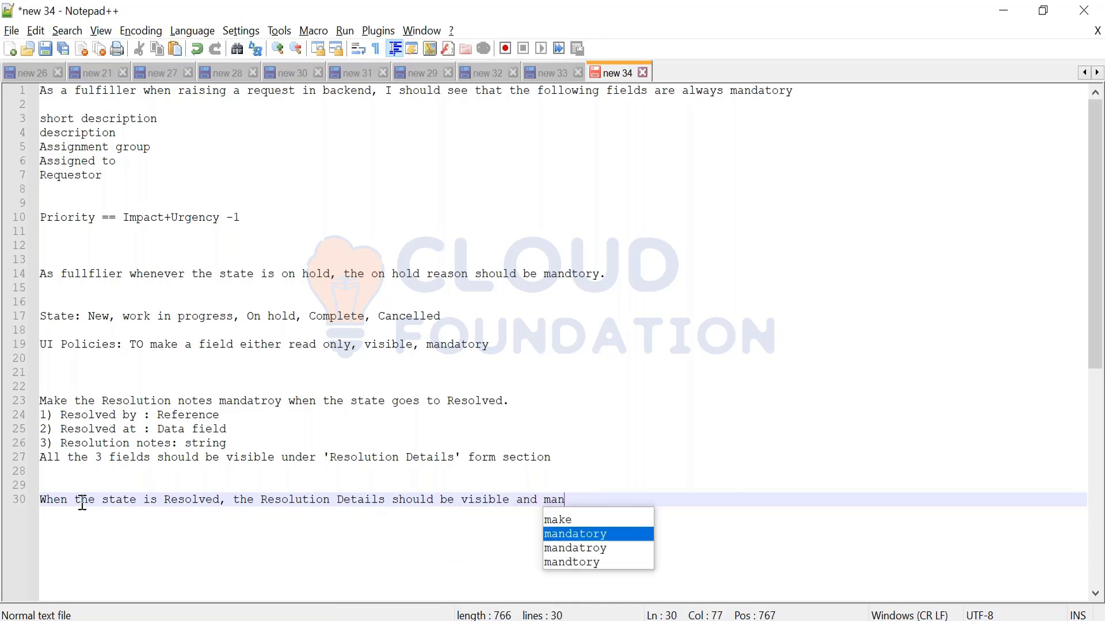
{"action": "type", "text": "datory and"}
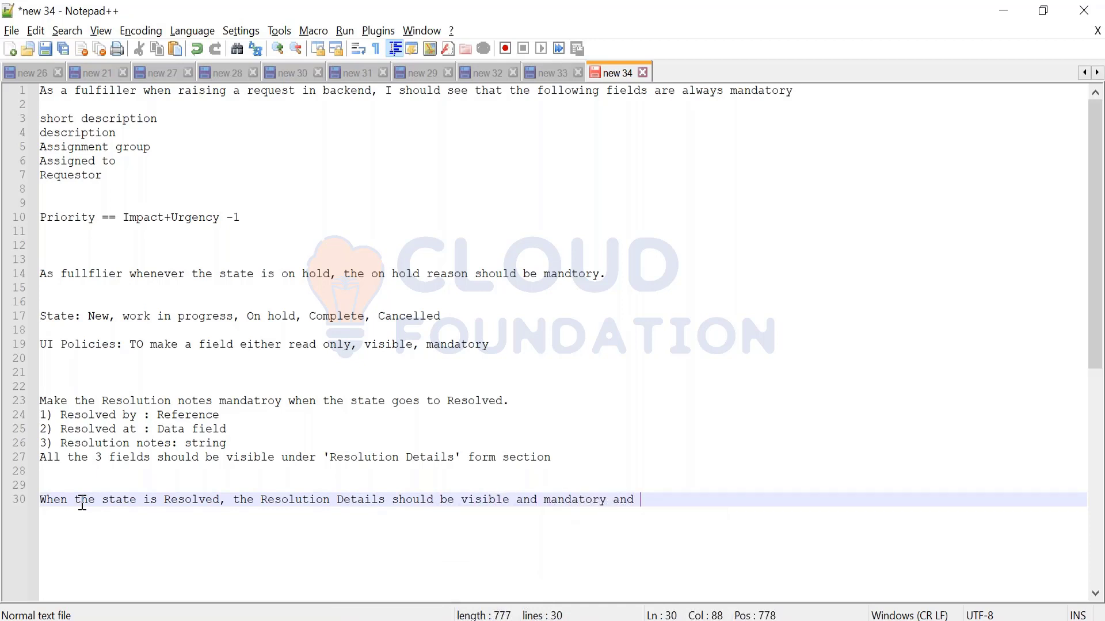
{"action": "key", "text": "BackSpace"}
{"action": "key", "text": "BackSpace"}
{"action": "key", "text": "BackSpace"}
{"action": "key", "text": "BackSpace"}
{"action": "key", "text": "BackSpace"}
{"action": "type", "text": "."}
Review the 'Resolution Details' section name and the numbered list of three resolution fields
{"action": "left_click", "coordinate": [329, 456]}
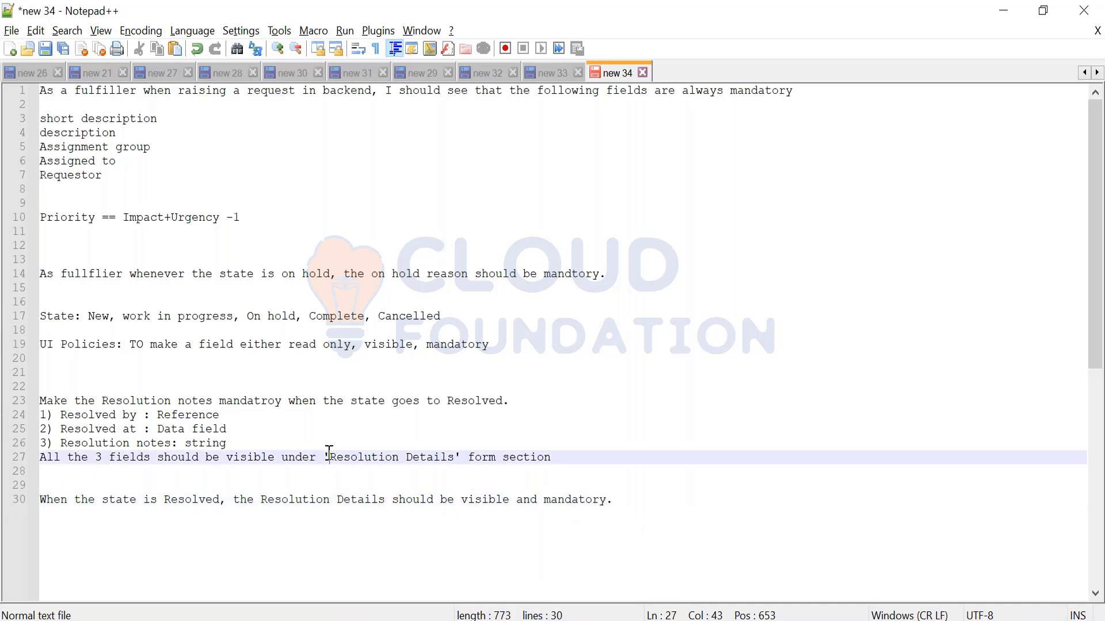
{"action": "left_click_drag", "start_coordinate": [330, 456], "coordinate": [455, 456]}
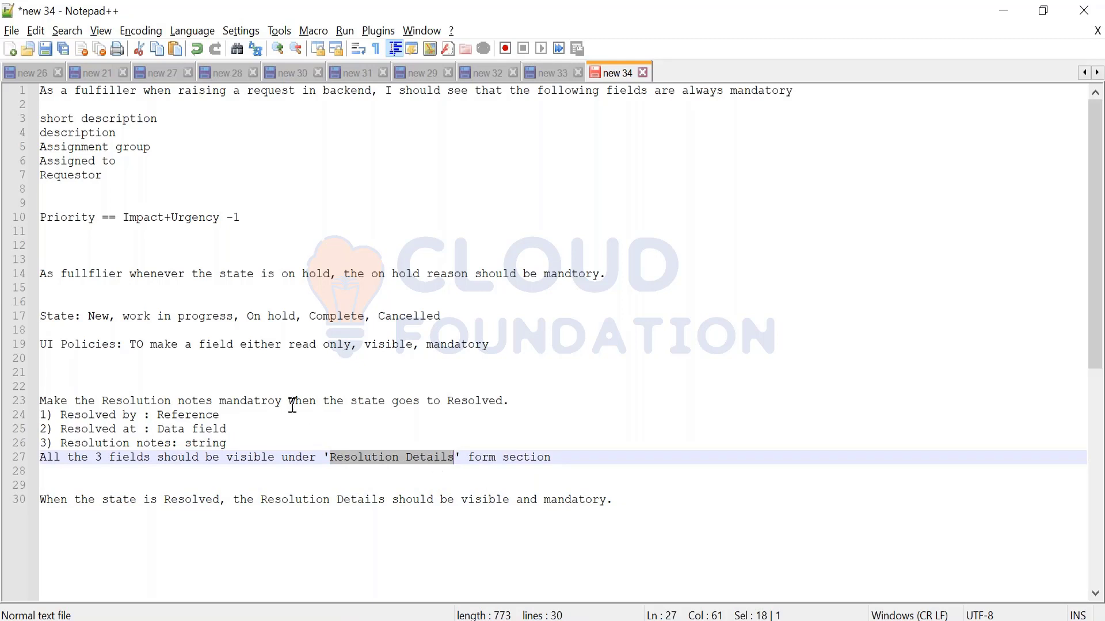
{"action": "double_click", "coordinate": [360, 458]}
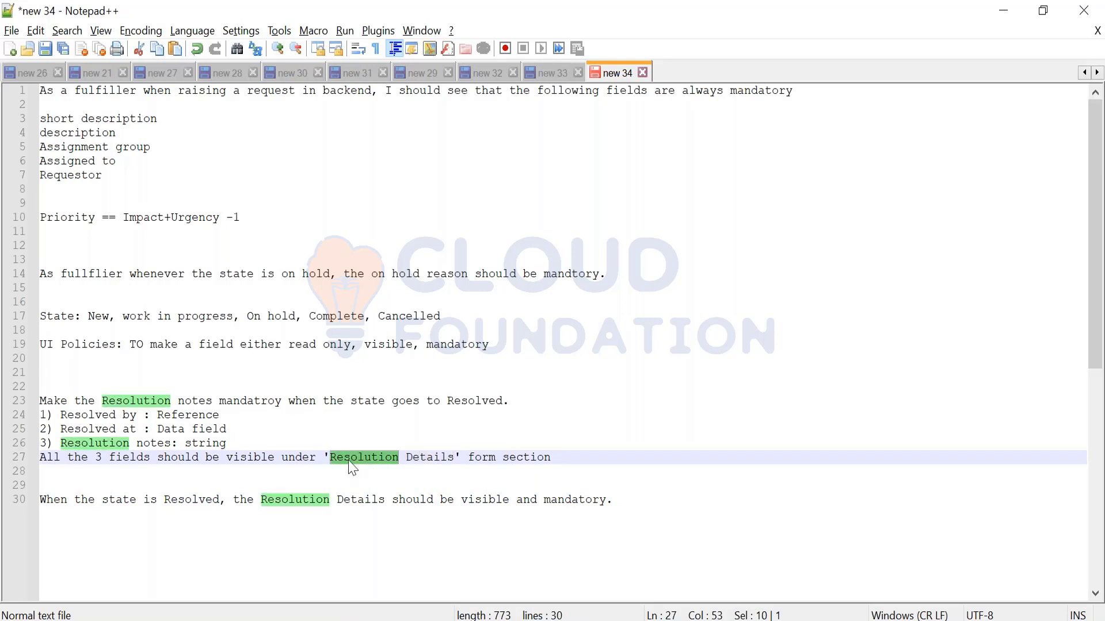
{"action": "left_click_drag", "start_coordinate": [454, 459], "coordinate": [335, 457]}
{"action": "left_click", "coordinate": [329, 459]}
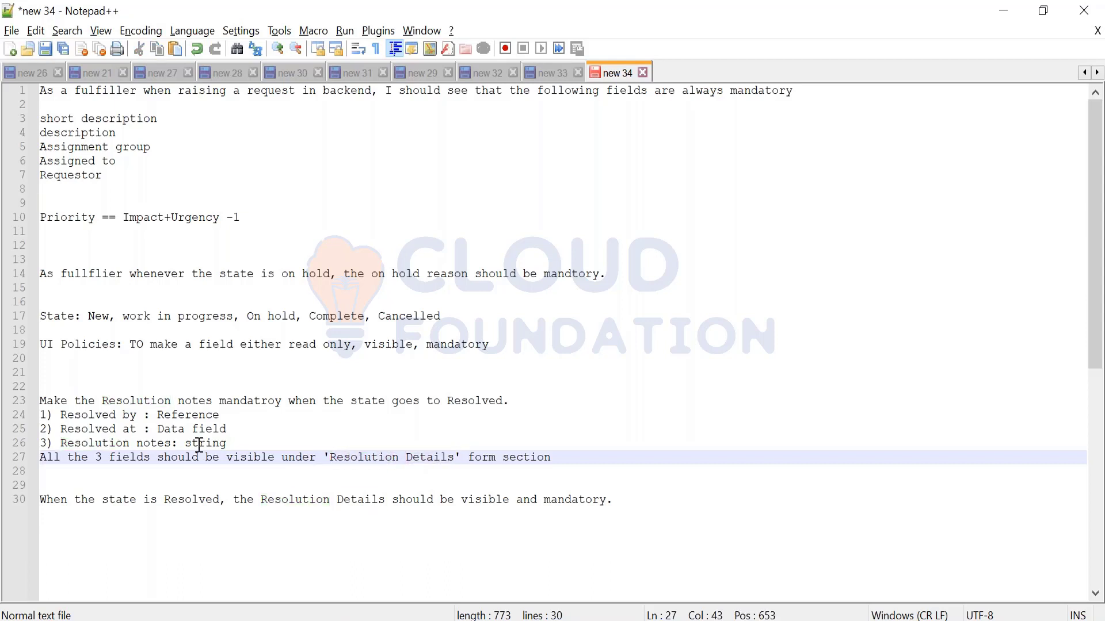
{"action": "left_click", "coordinate": [236, 441]}
{"action": "left_click_drag", "start_coordinate": [236, 442], "coordinate": [54, 415]}
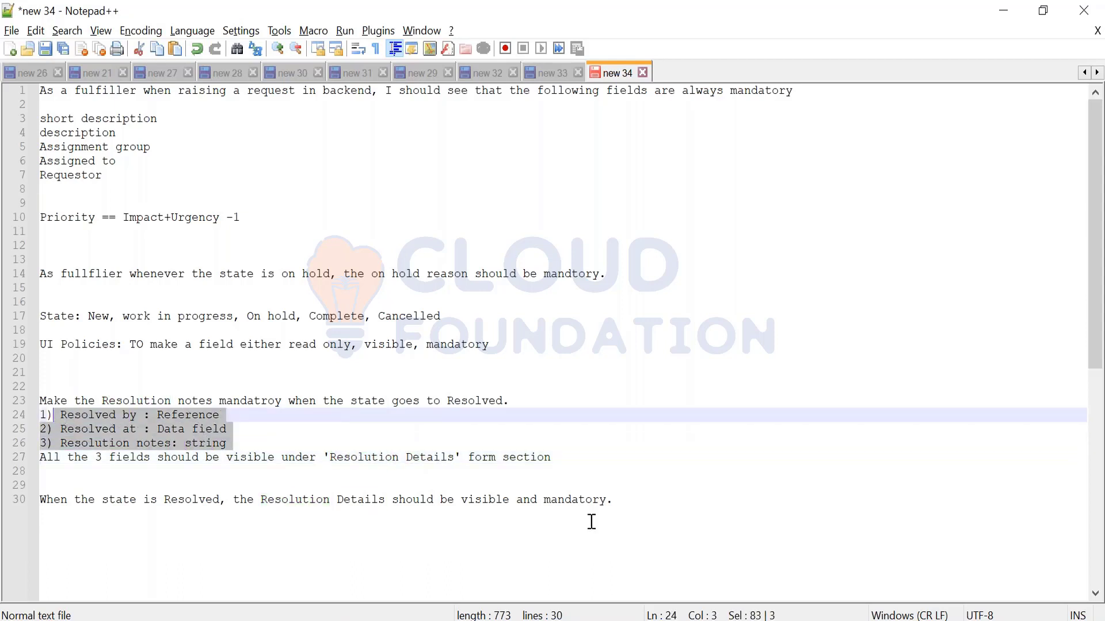
Start a new line below the Resolved-state requirement with "Al the 3 fields"
{"action": "left_click", "coordinate": [630, 501]}
{"action": "key", "text": "Return"}
{"action": "type", "text": "Al t"}
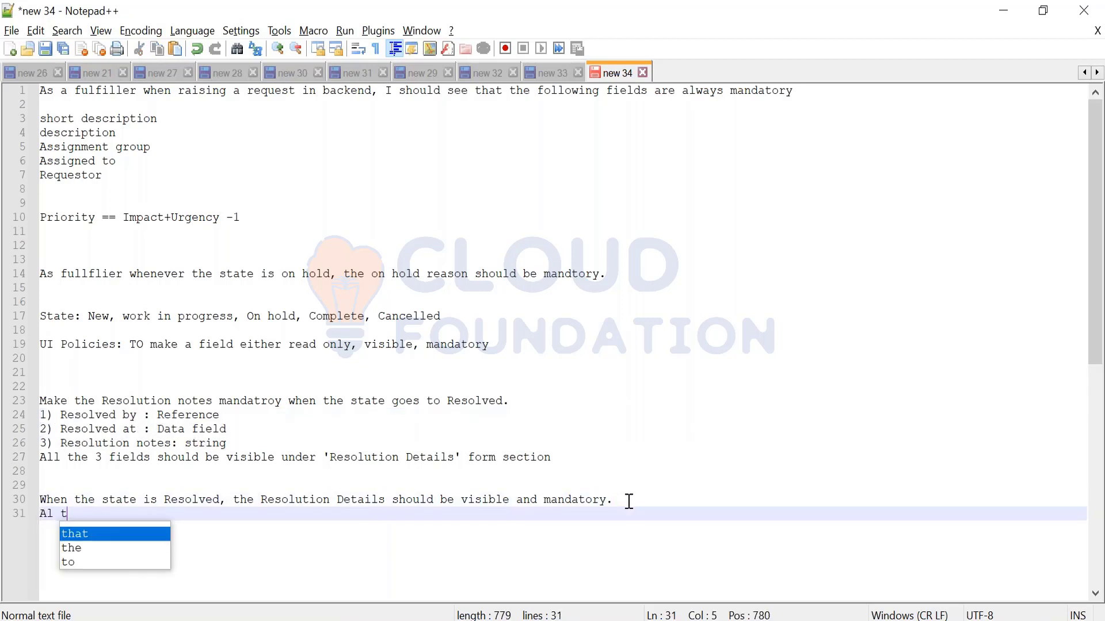
{"action": "type", "text": "he 3 v"}
{"action": "key", "text": "BackSpace"}
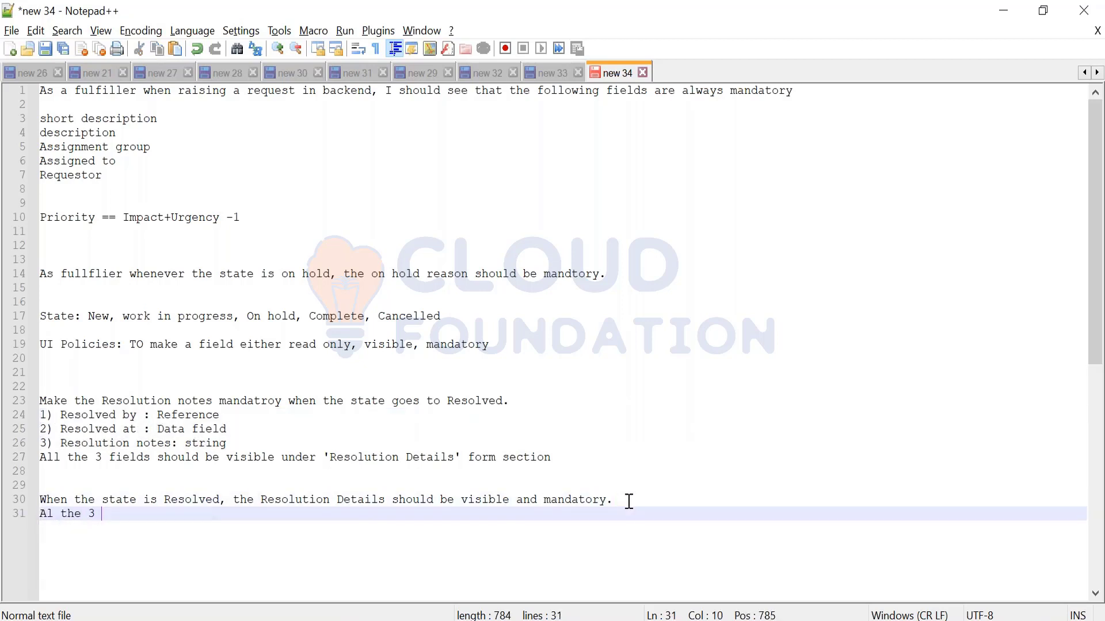
{"action": "type", "text": "field"}
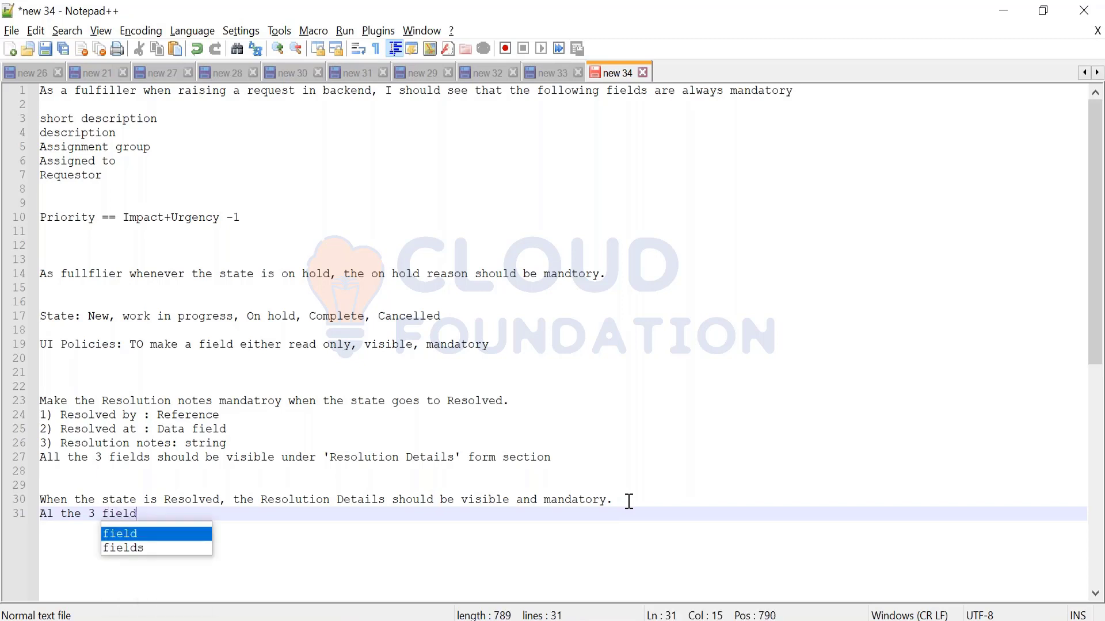
{"action": "type", "text": "s sgoul"}
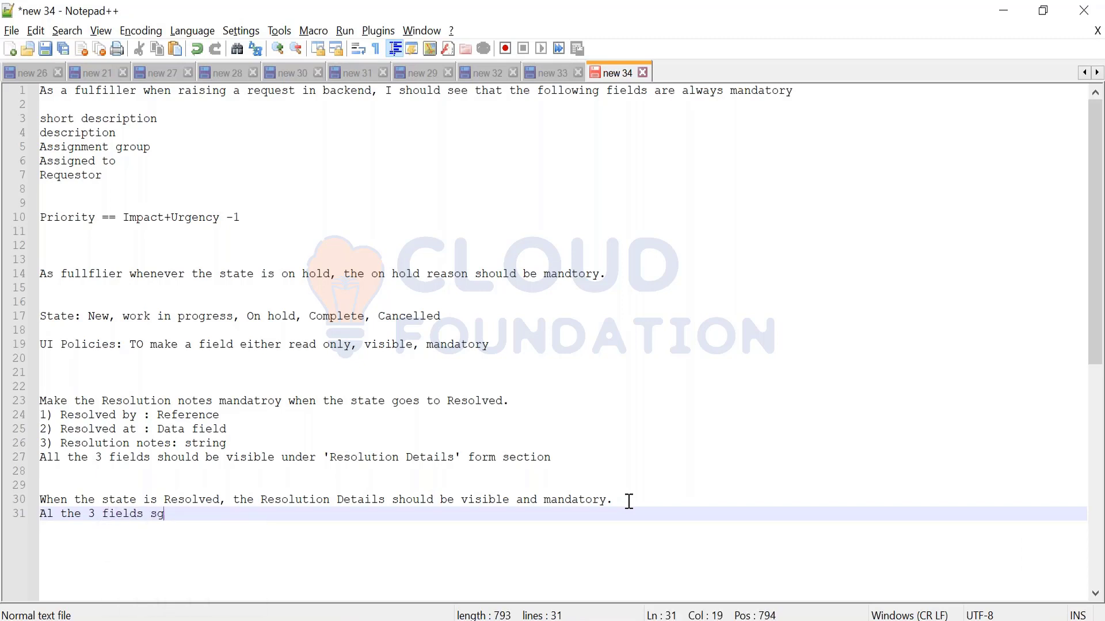
Complete the new line about the three fields with "should be visible and mandatory"
{"action": "key", "text": "BackSpace"}
{"action": "key", "text": "BackSpace"}
{"action": "key", "text": "BackSpace"}
{"action": "key", "text": "BackSpace"}
{"action": "type", "text": "hould be vis"}
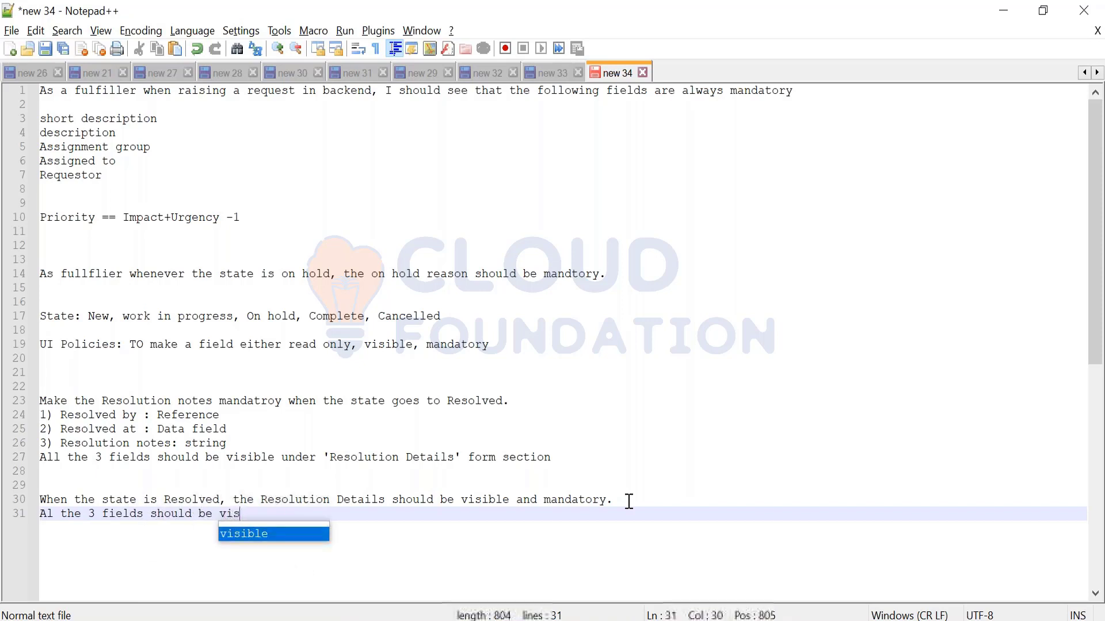
{"action": "key", "text": "Return"}
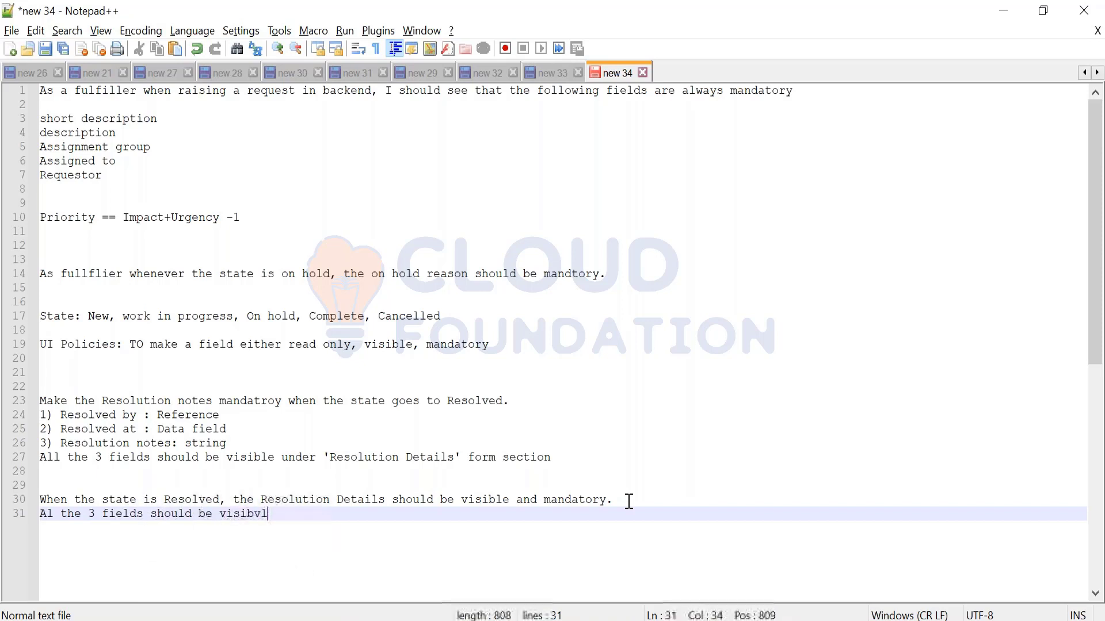
{"action": "key", "text": "BackSpace"}
{"action": "key", "text": "BackSpace"}
{"action": "type", "text": "le and mandatort"}
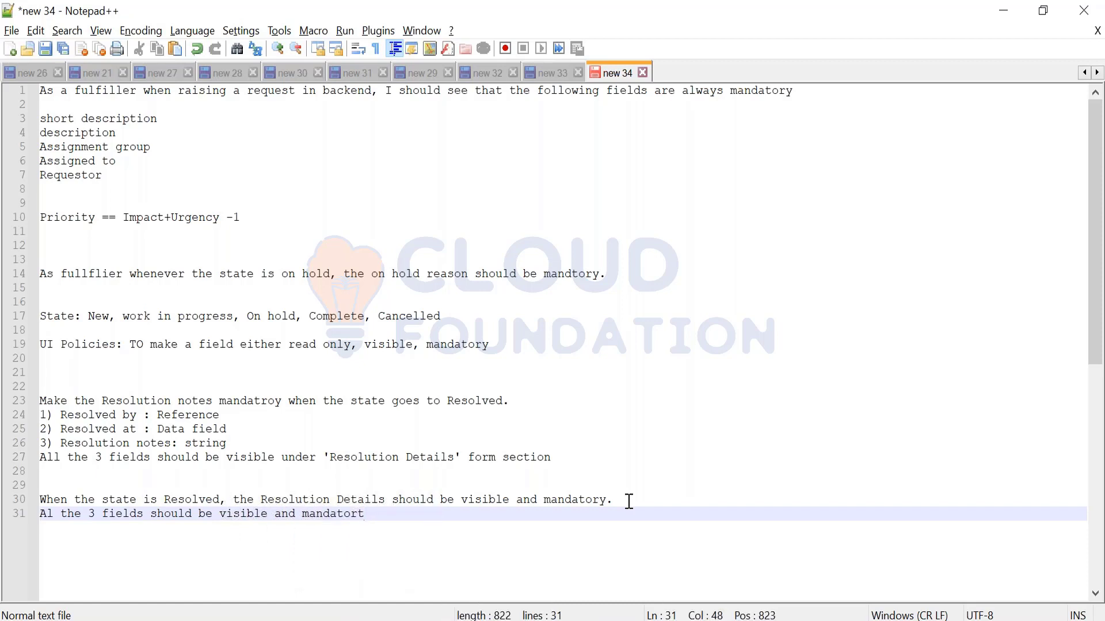
{"action": "key", "text": "BackSpace"}
{"action": "type", "text": "y"}
Review the two requirement lines for the Resolved state against the list of three resolution fields
{"action": "left_click_drag", "start_coordinate": [385, 513], "coordinate": [40, 499]}
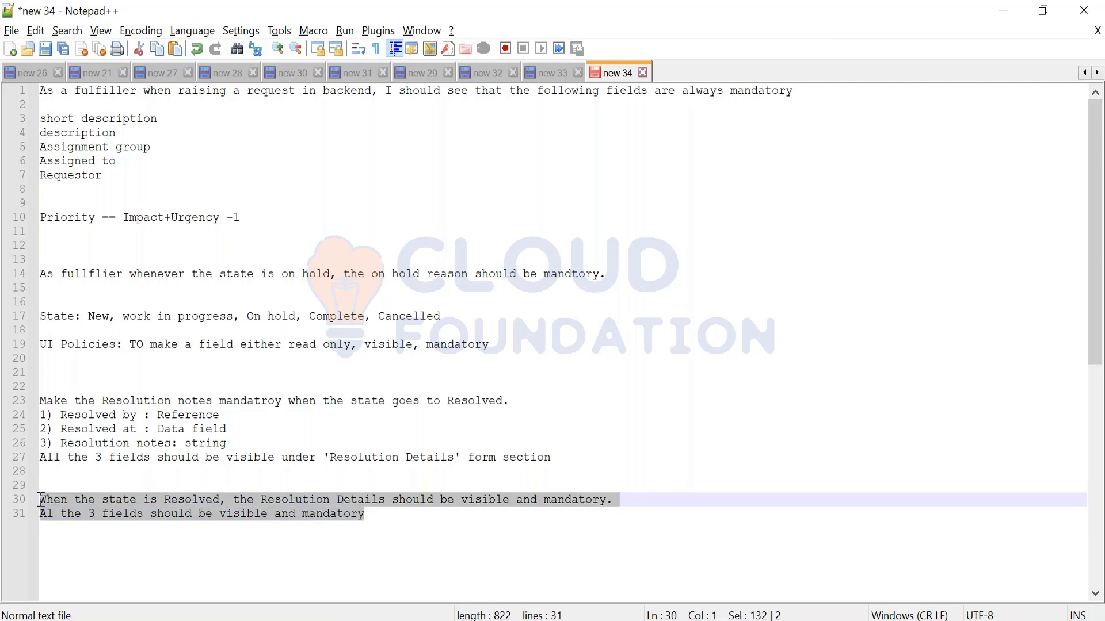
{"action": "left_click_drag", "start_coordinate": [384, 521], "coordinate": [39, 513]}
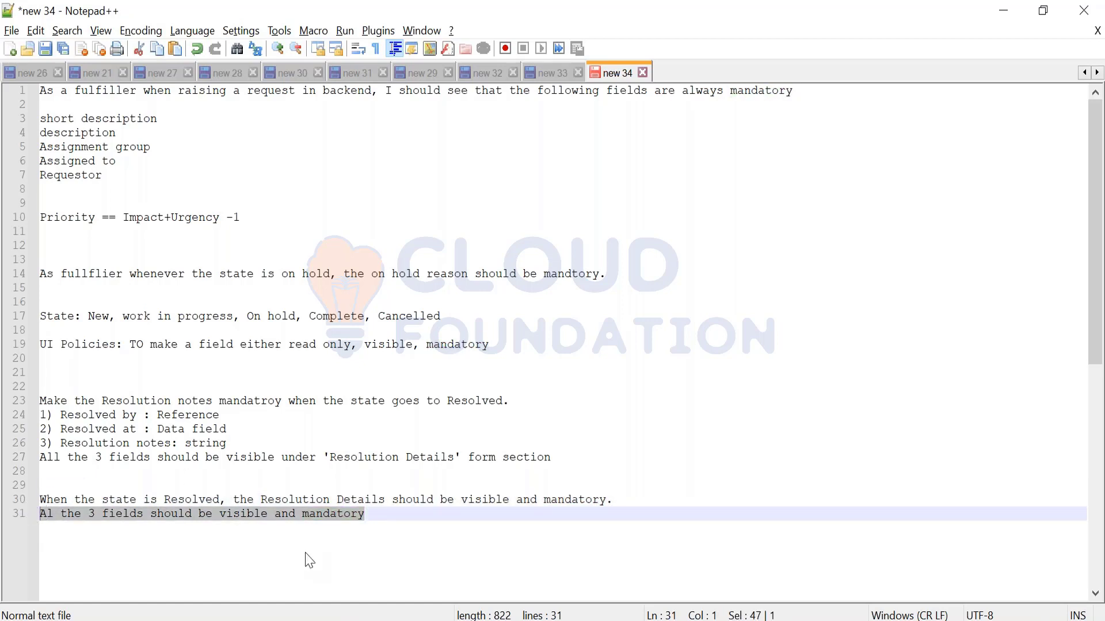
{"action": "double_click", "coordinate": [352, 515]}
{"action": "left_click_drag", "start_coordinate": [353, 515], "coordinate": [50, 502]}
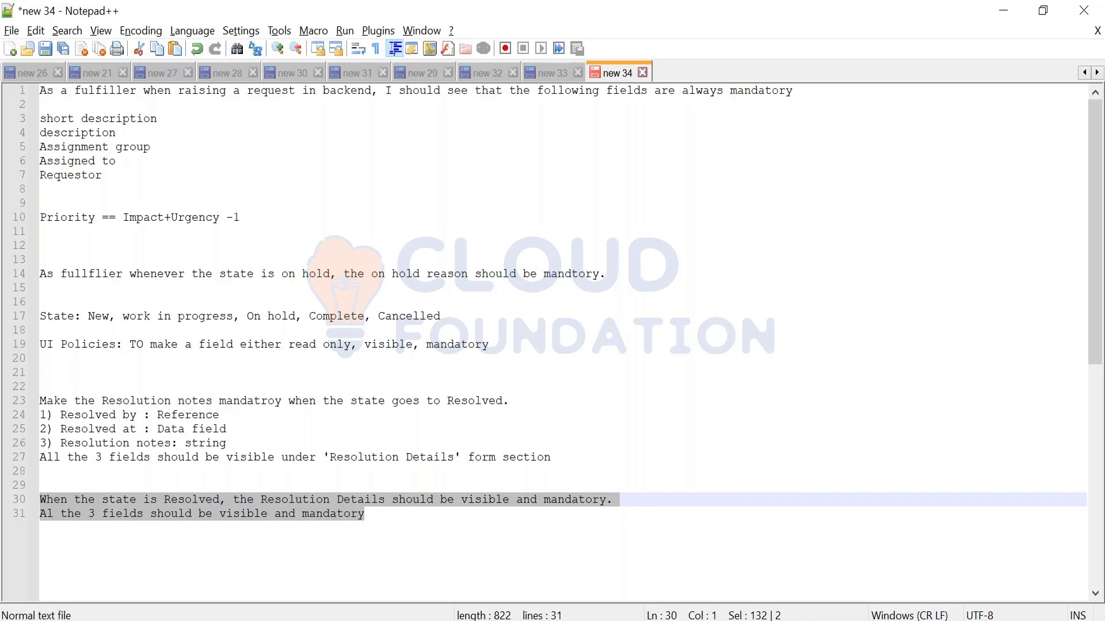
{"action": "double_click", "coordinate": [375, 512]}
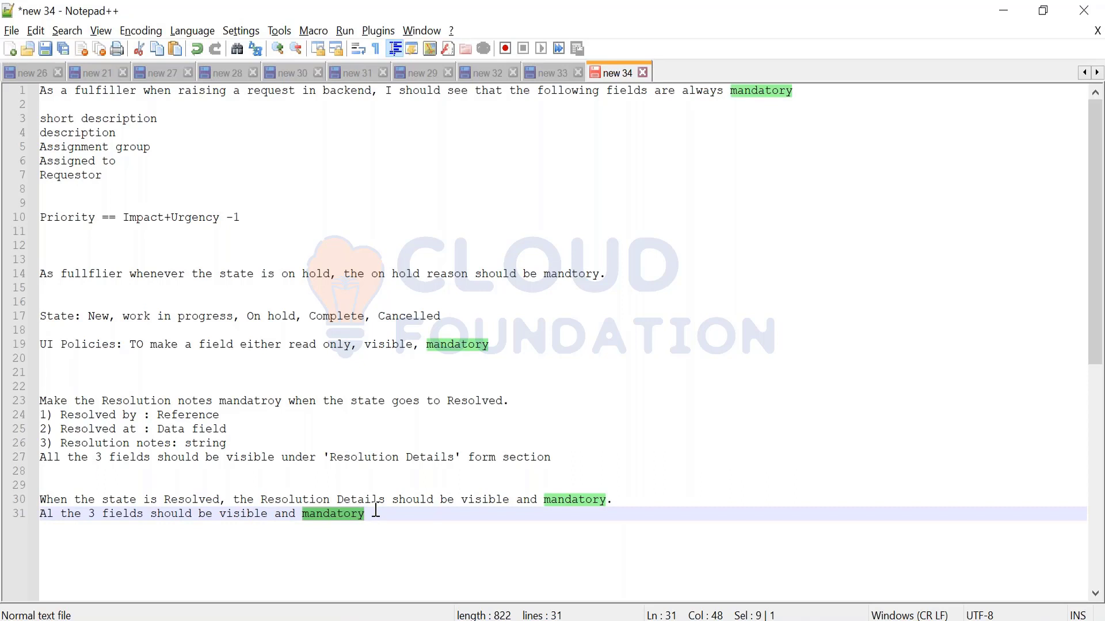
{"action": "left_click", "coordinate": [375, 511]}
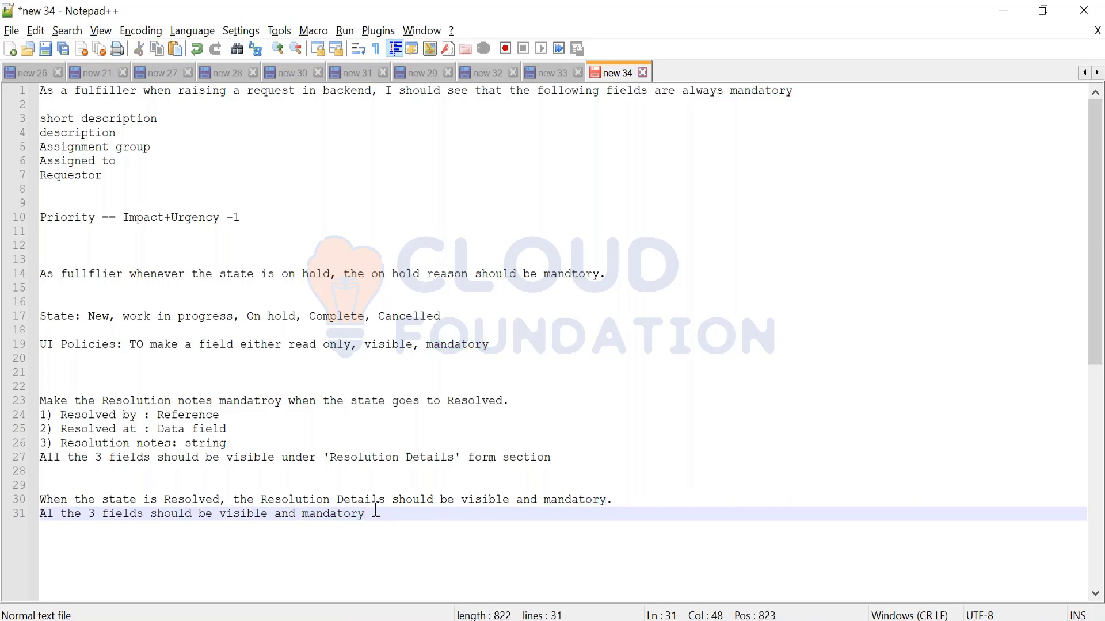
{"action": "left_click_drag", "start_coordinate": [375, 511], "coordinate": [40, 500]}
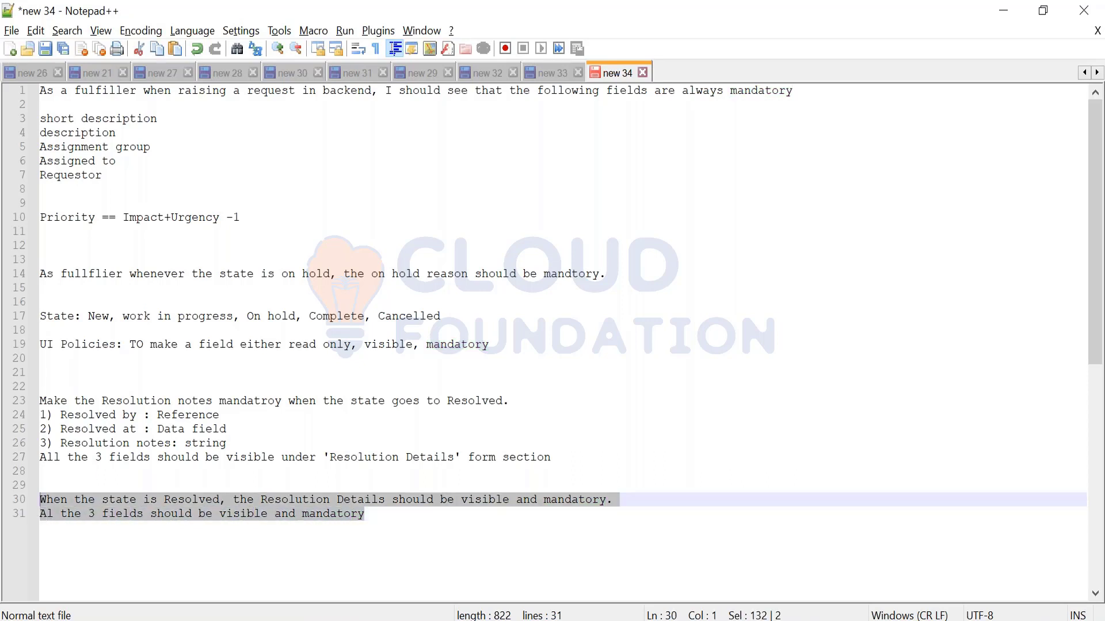
{"action": "left_click", "coordinate": [363, 518]}
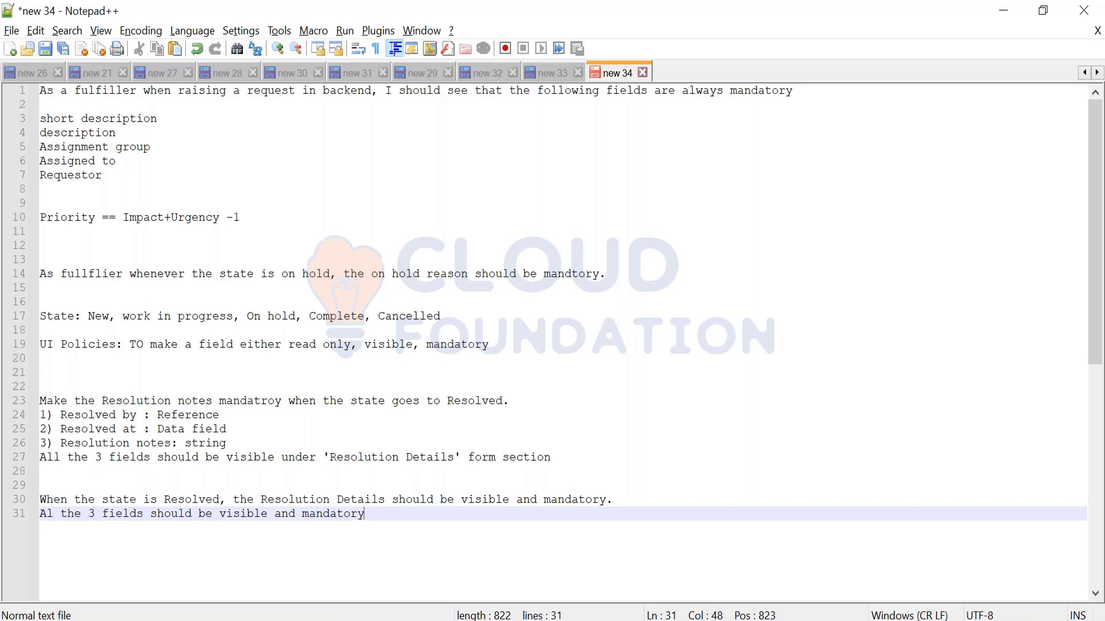
{"action": "left_click_drag", "start_coordinate": [365, 513], "coordinate": [303, 496]}
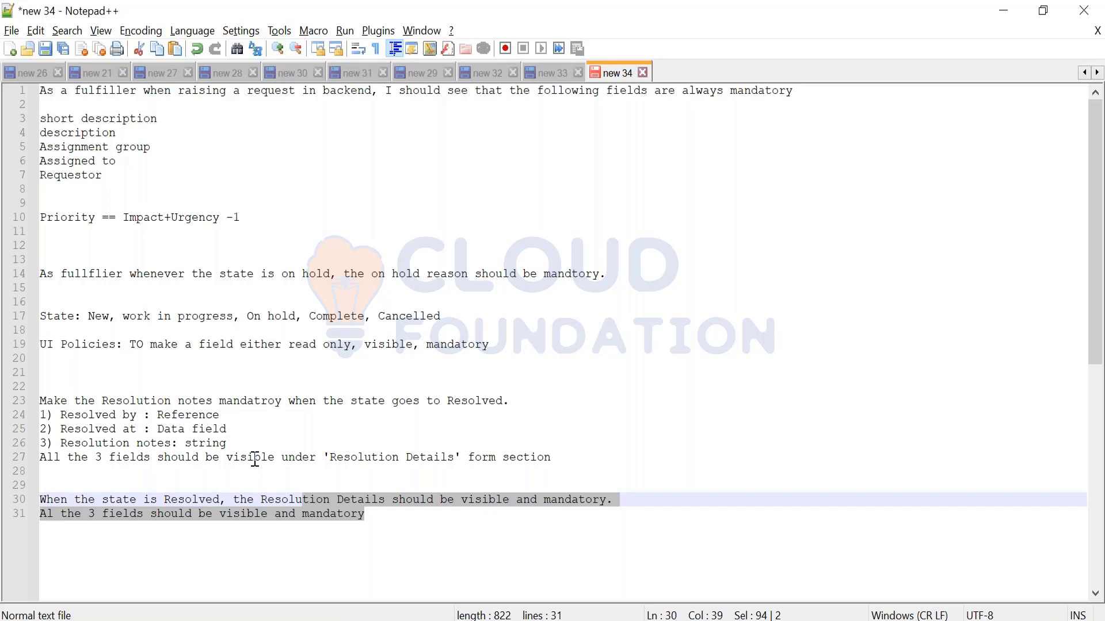
{"action": "mouse_move", "coordinate": [225, 429]}
{"action": "left_mouse_down"}
{"action": "mouse_move", "coordinate": [48, 420]}
{"action": "mouse_move", "coordinate": [230, 442]}
{"action": "left_mouse_up"}
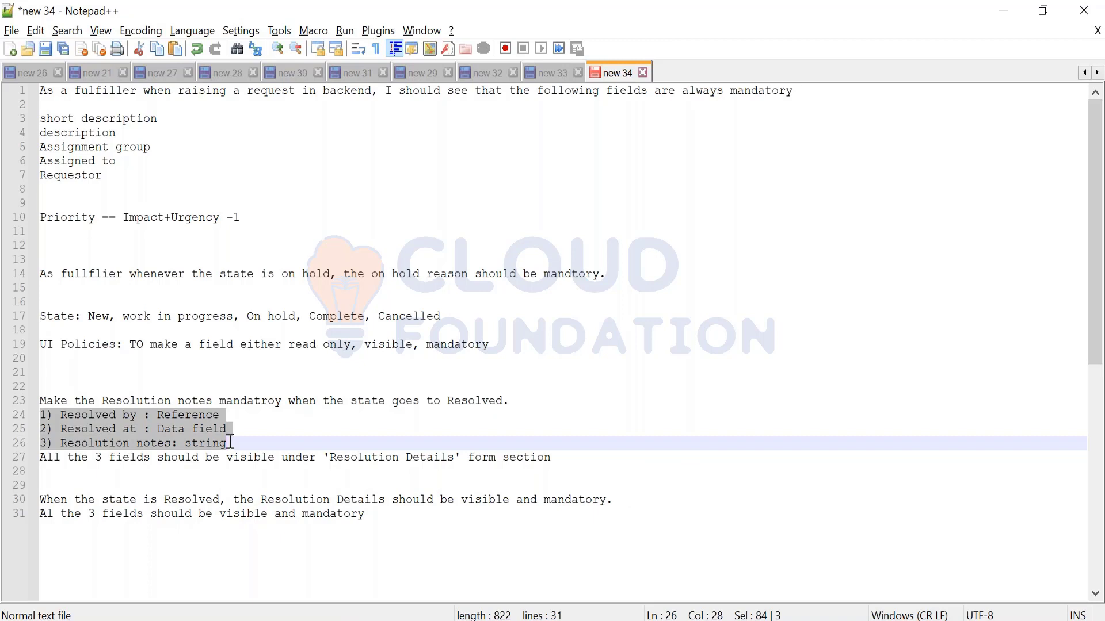
{"action": "left_click", "coordinate": [378, 521]}
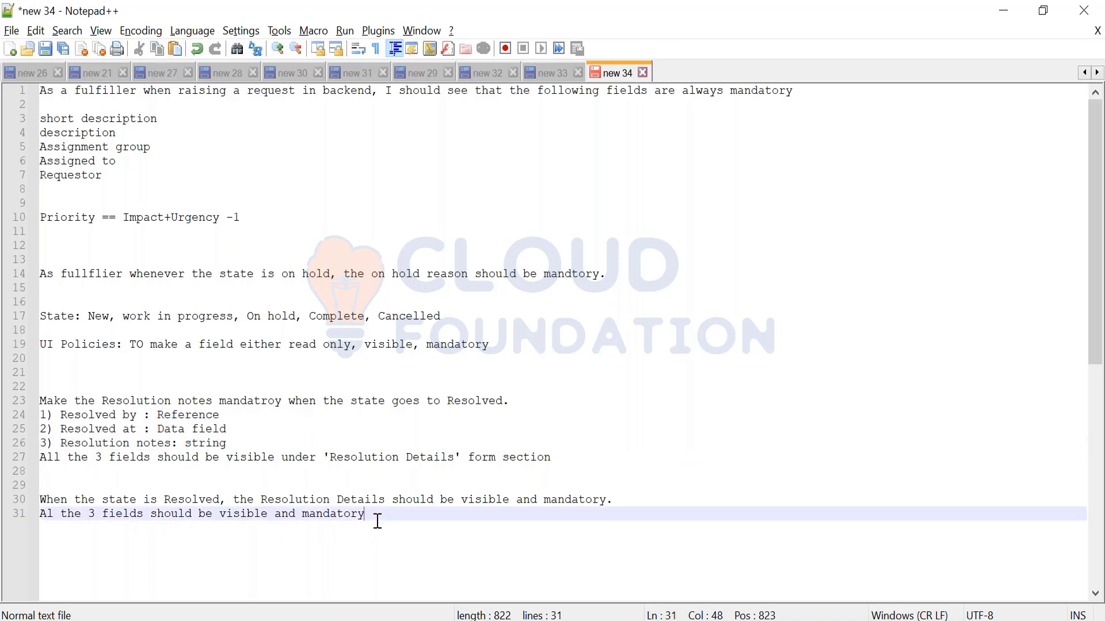
{"action": "type", "text": "wi"}
{"action": "key", "text": "BackSpace"}
{"action": "key", "text": "BackSpace"}
{"action": "type", "text": "w"}
{"action": "key", "text": "BackSpace"}
Review the whole block of resolution requirements, from the Resolution notes sentence to the last line, and switch to the other window
{"action": "left_click_drag", "start_coordinate": [390, 525], "coordinate": [40, 400]}
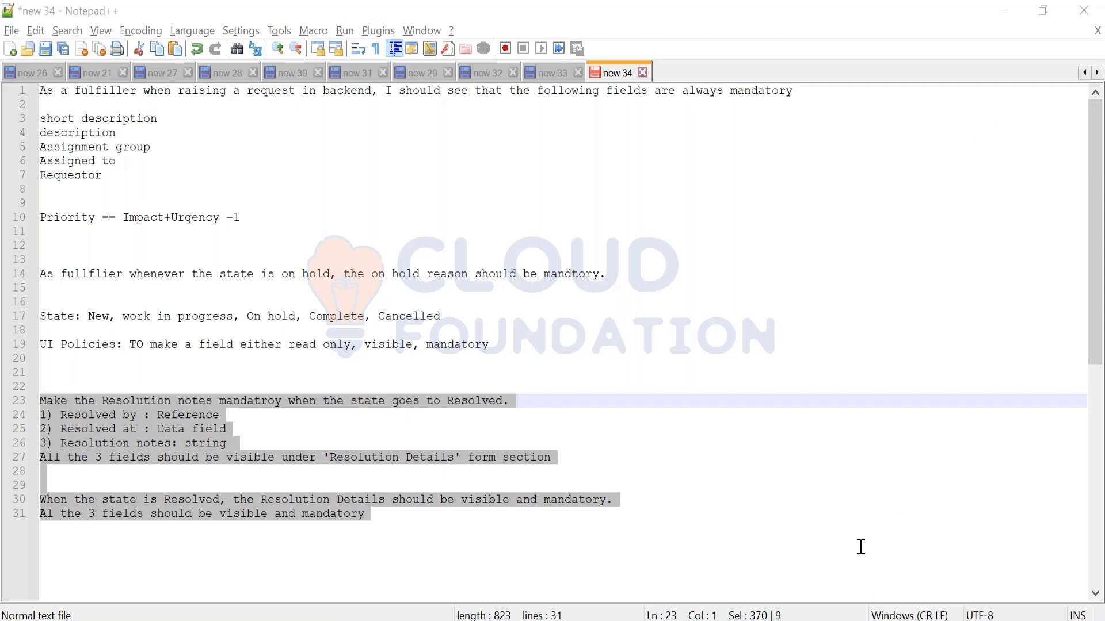
{"action": "left_click", "coordinate": [568, 546]}
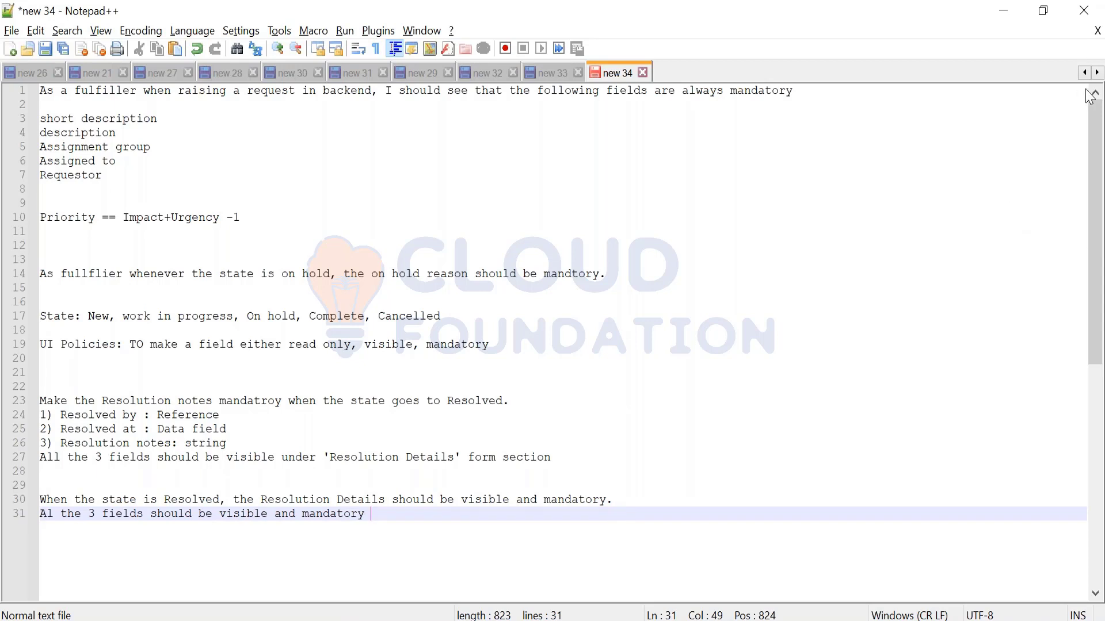
{"action": "key", "text": "alt+Tab"}
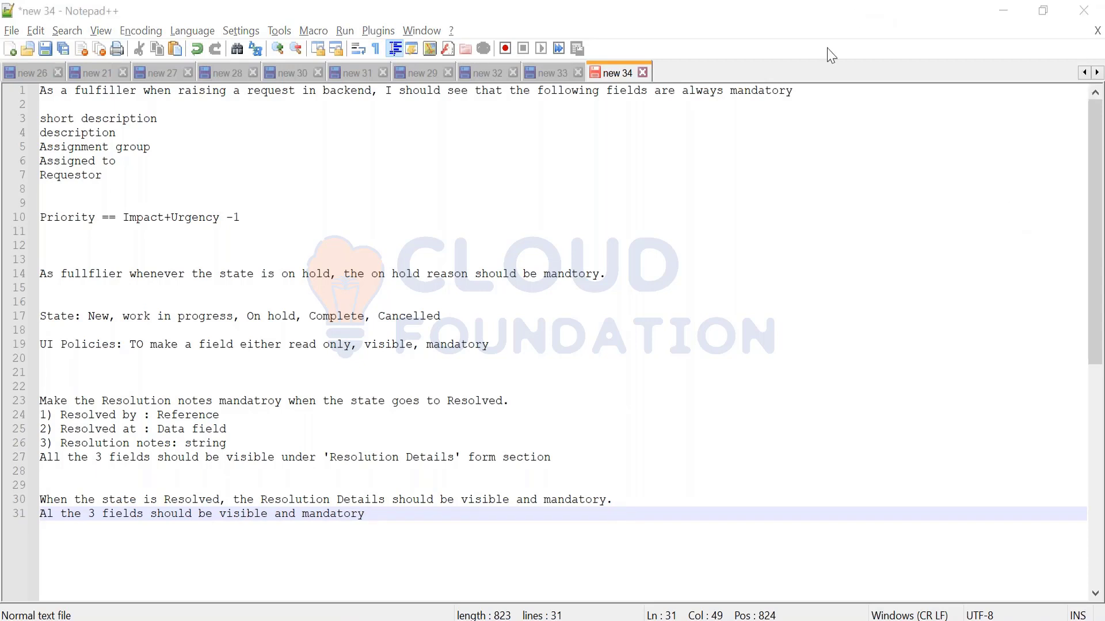